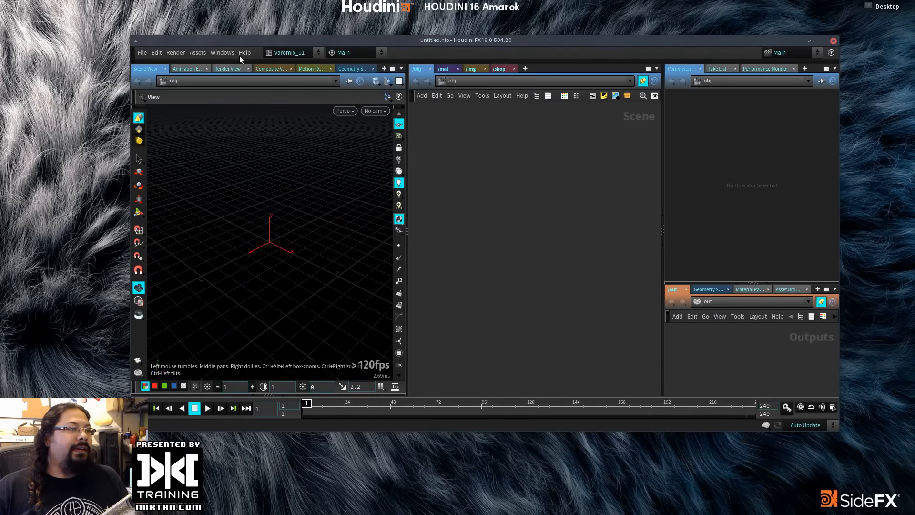
Check the installed Houdini version in the About Houdini dialog and close the dialog.
click(241, 54)
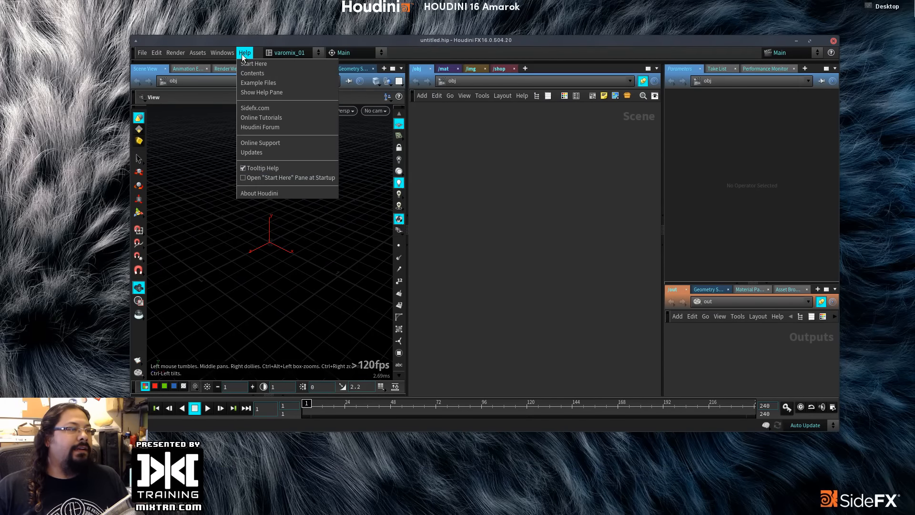
click(277, 192)
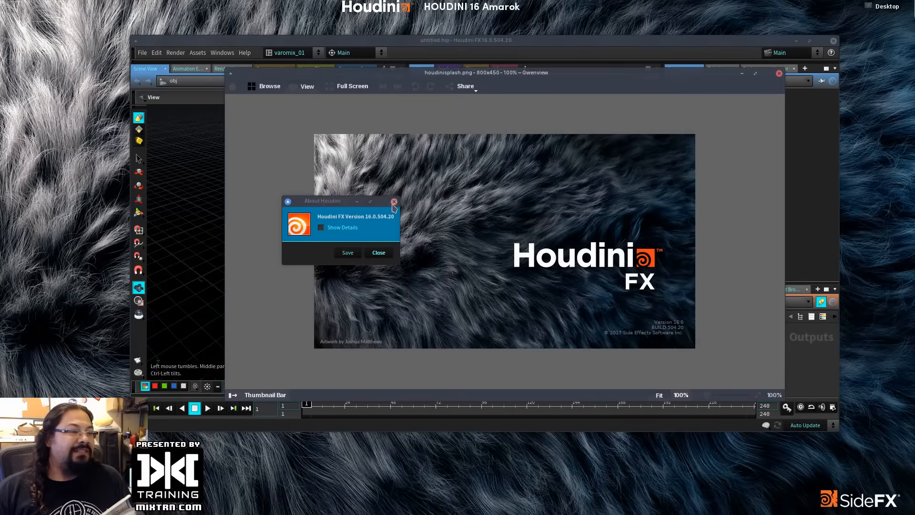
click(394, 201)
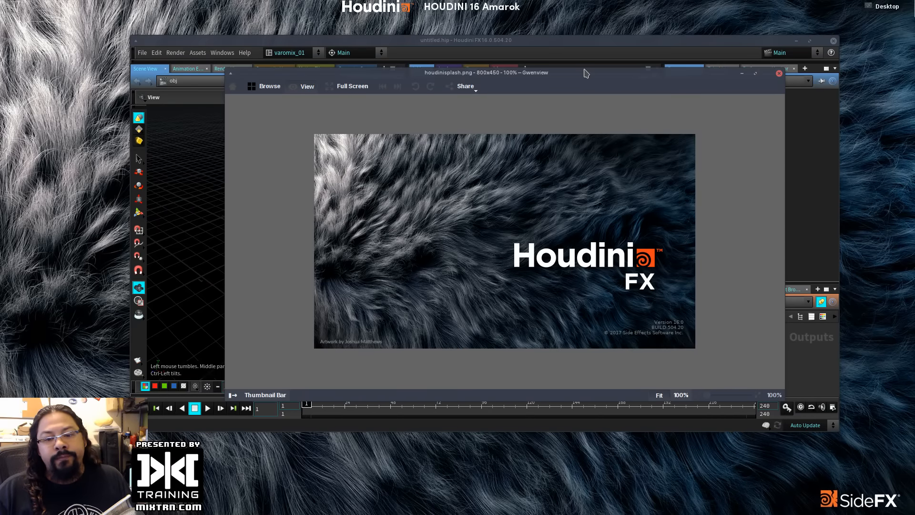
Close the houdinisplash.png image viewer and maximize the Houdini window.
drag(589, 74, 570, 86)
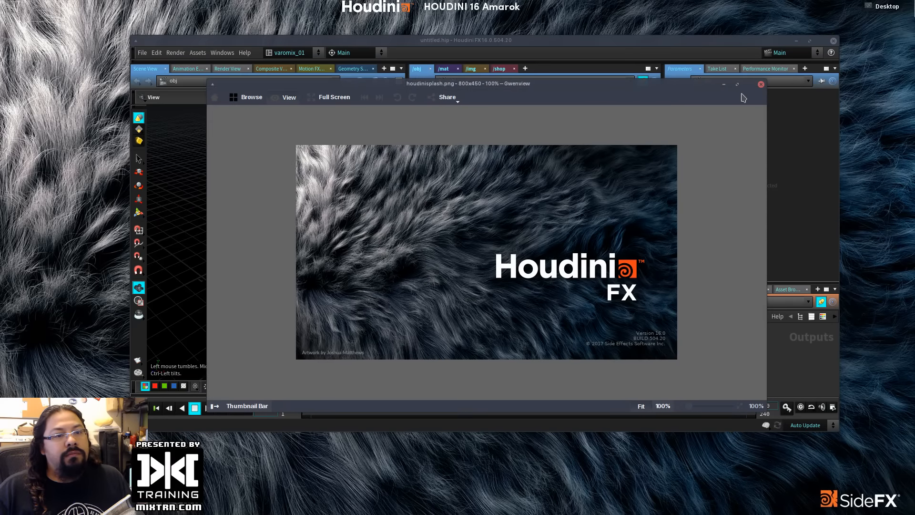
click(761, 85)
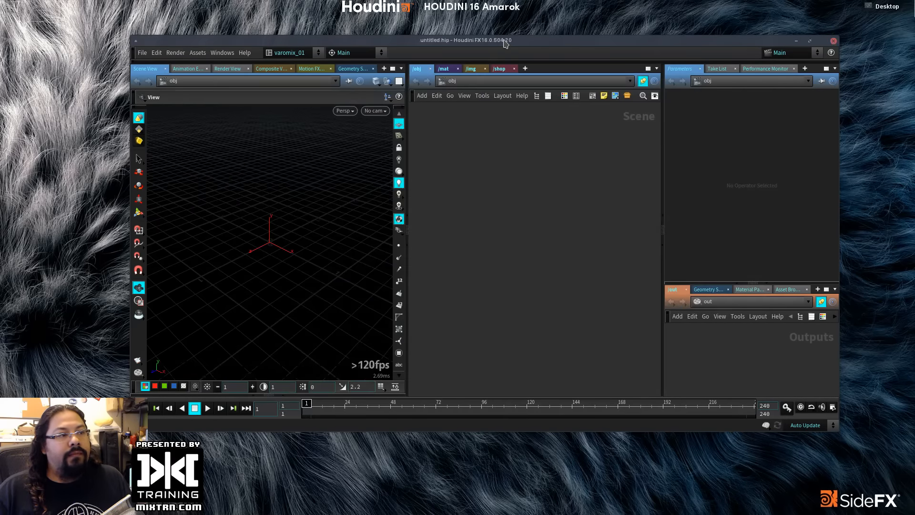
double_click(503, 40)
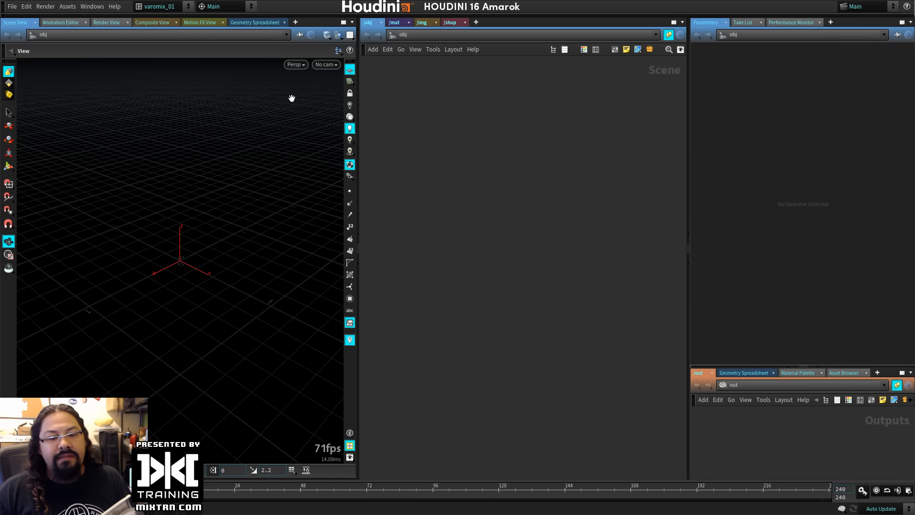
Open the Houdini help contents in their own window and close that window again.
click(115, 7)
key(Escape)
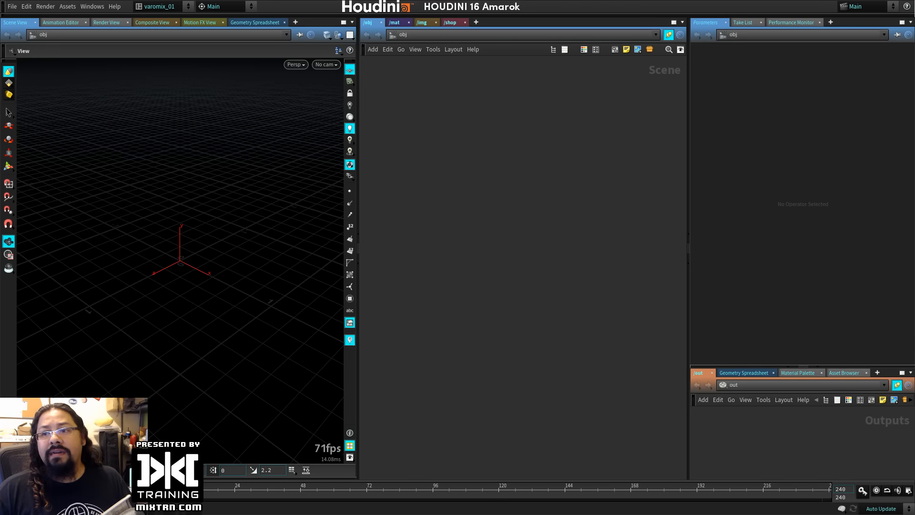
click(114, 6)
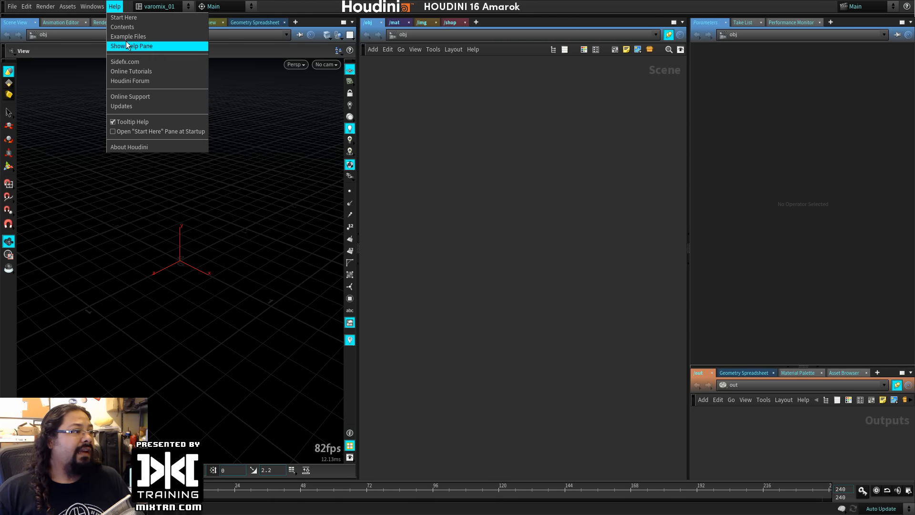
click(122, 27)
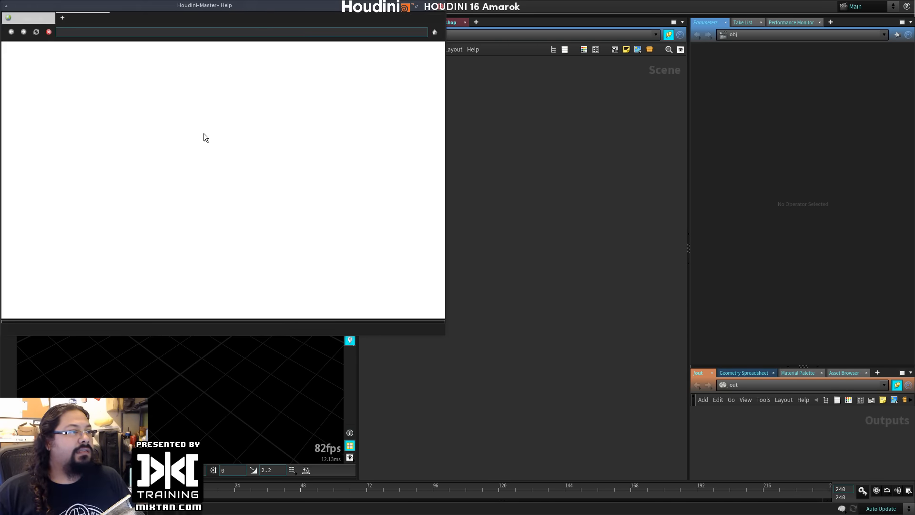
drag(206, 137, 611, 247)
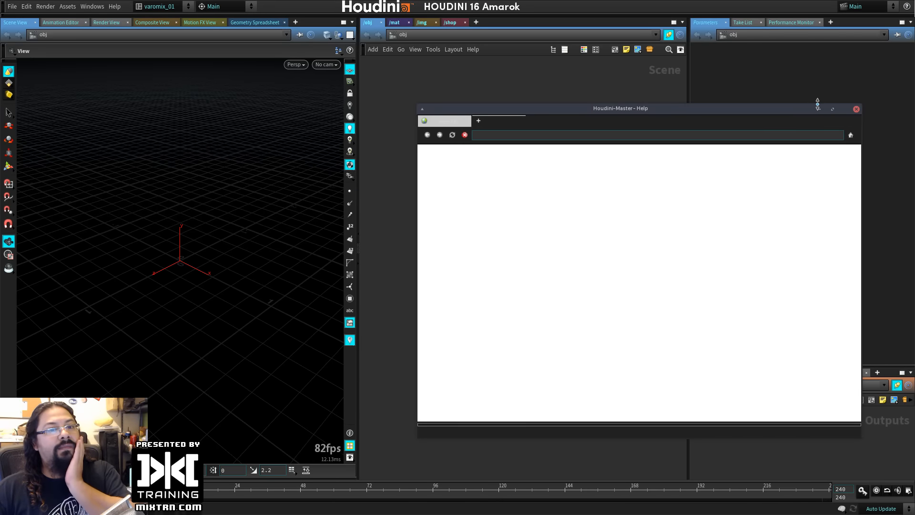
click(856, 109)
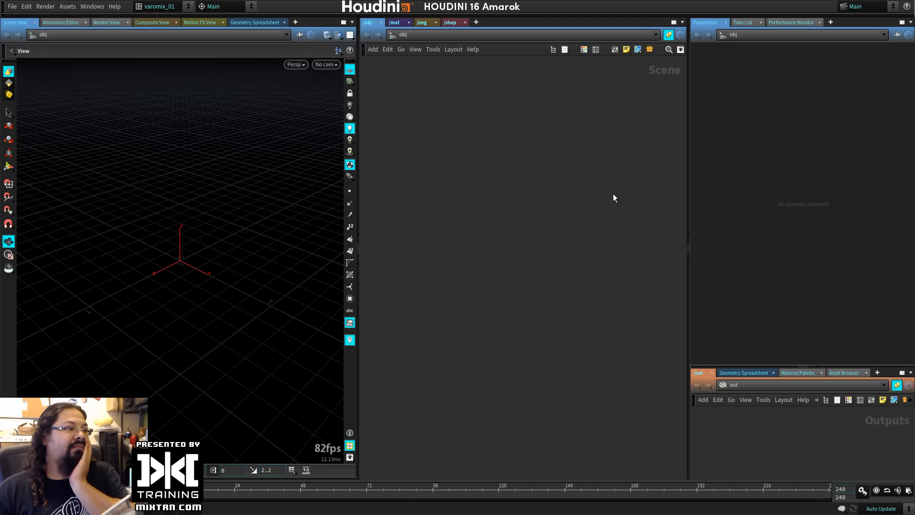
click(183, 7)
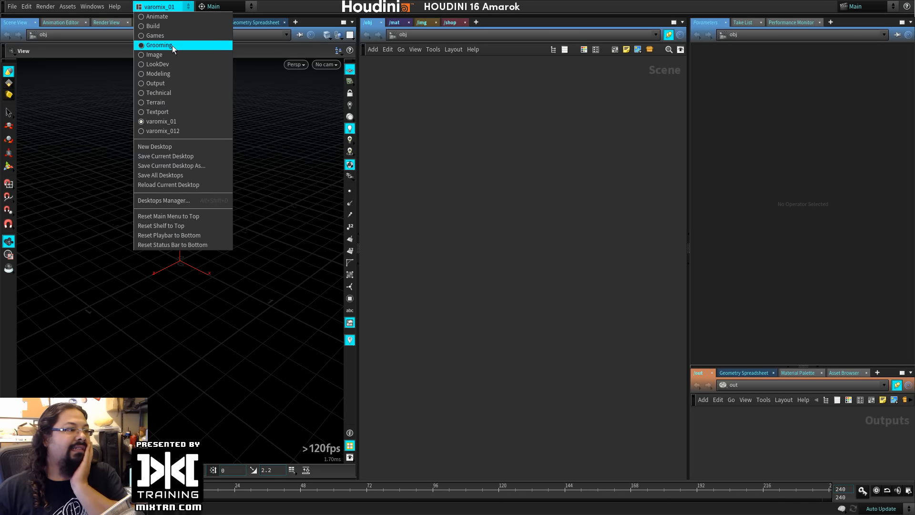
click(198, 18)
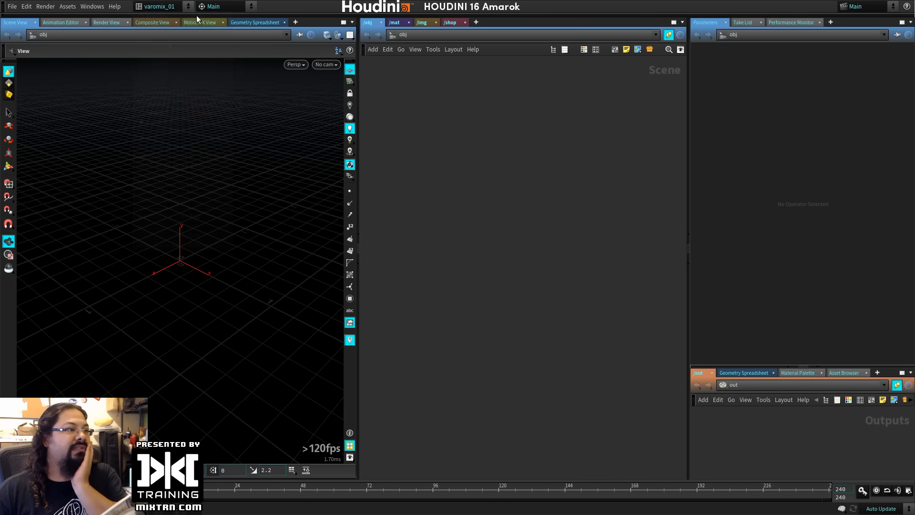
click(186, 7)
click(248, 8)
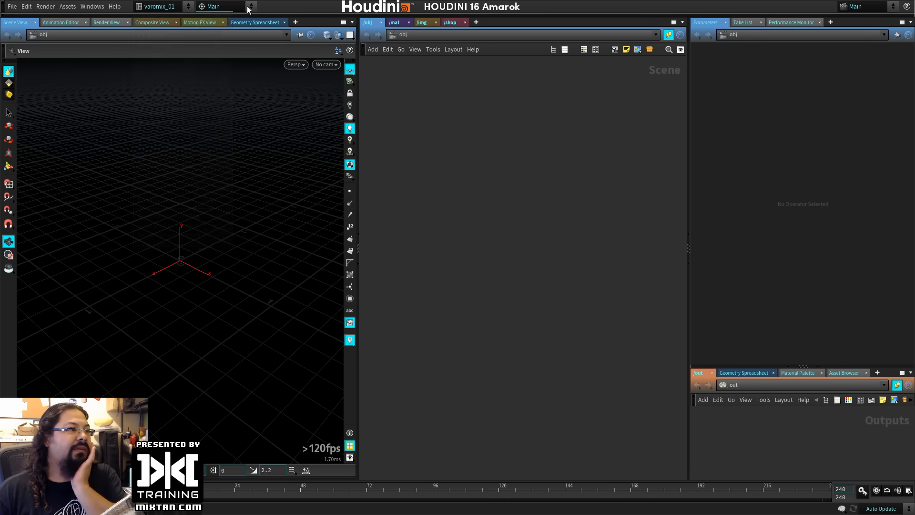
click(248, 9)
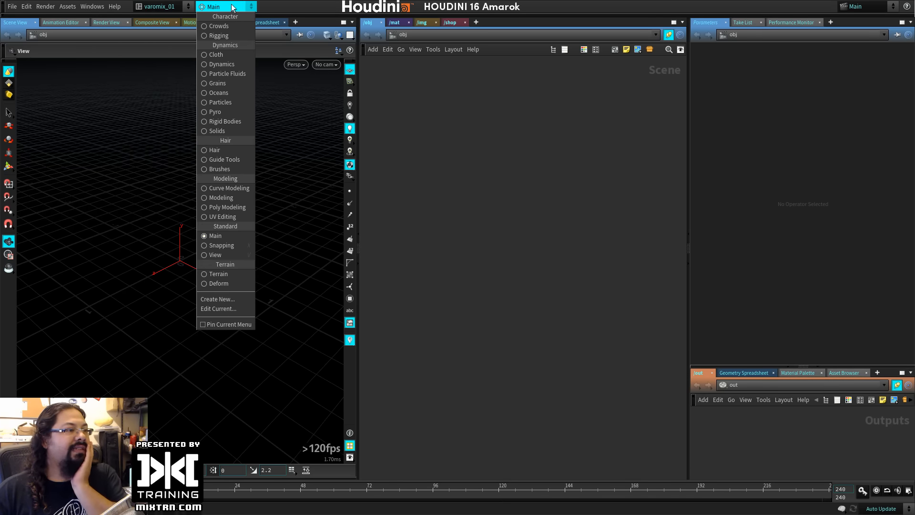
View the layout of the Build desktop and return to the varomix_01 desktop.
click(186, 6)
click(167, 7)
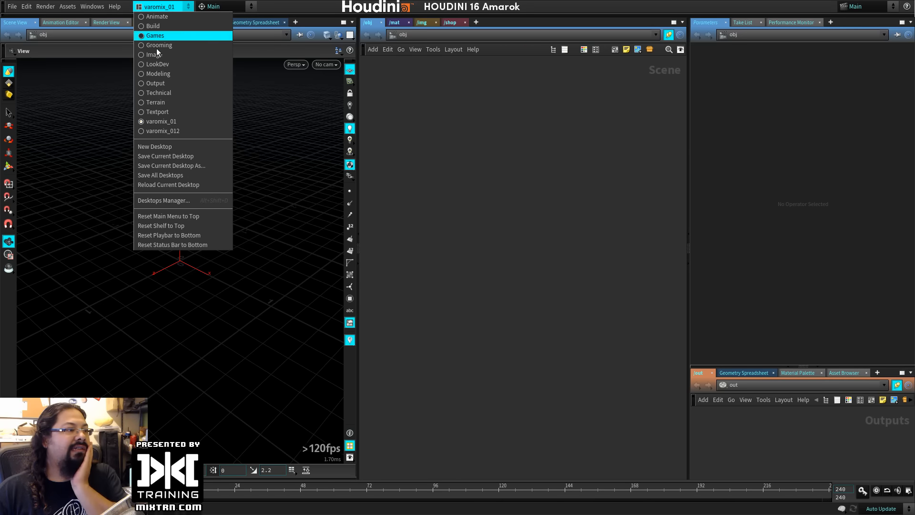
click(198, 27)
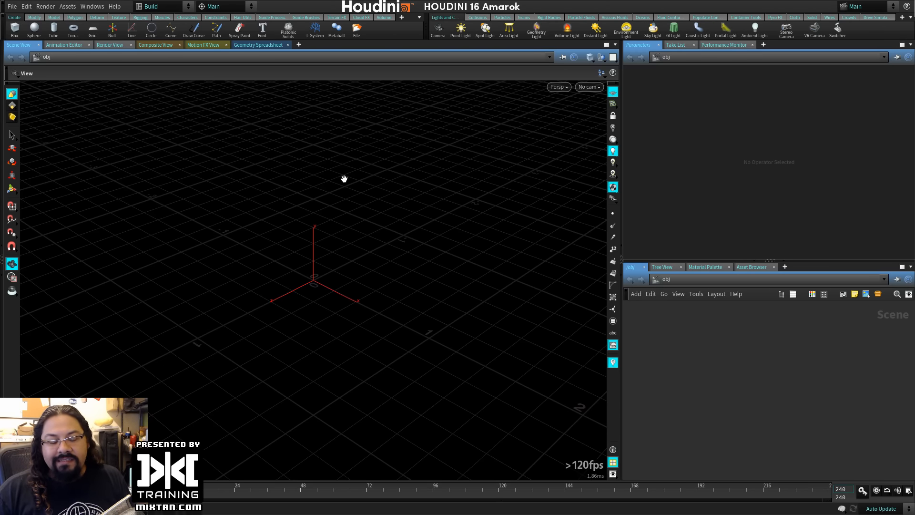
click(184, 7)
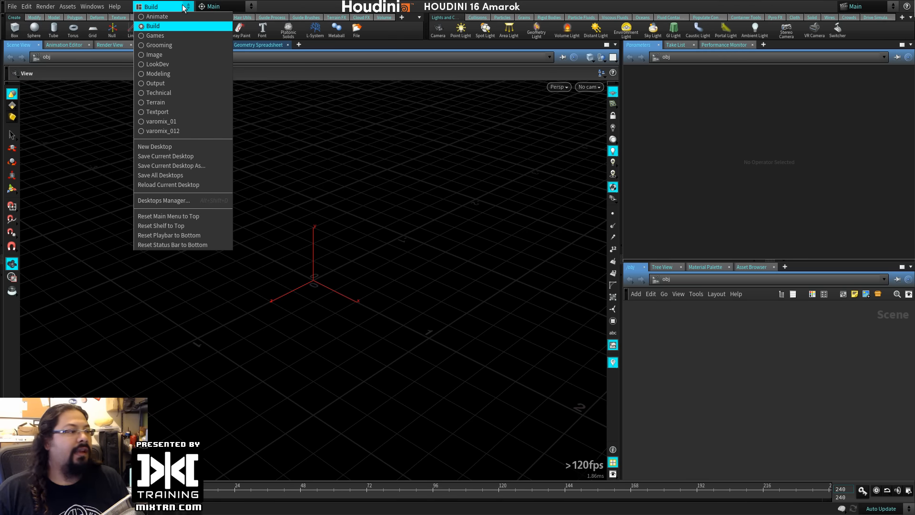
click(161, 123)
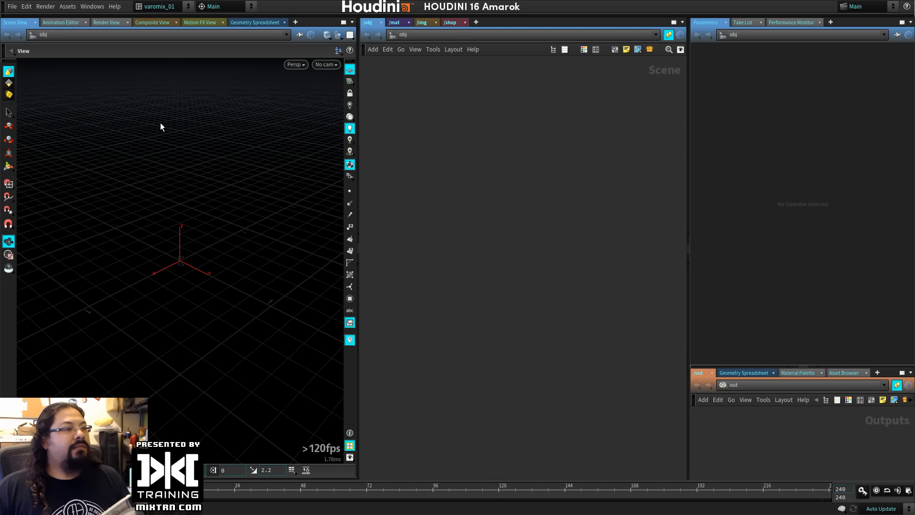
View the varomix_012 desktop and the Games desktop, including the tools on its Games shelf.
click(164, 6)
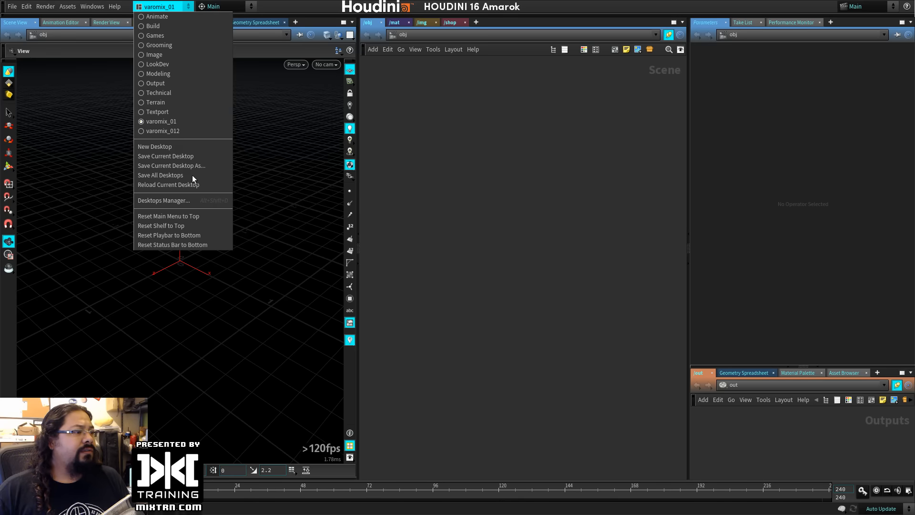
click(190, 130)
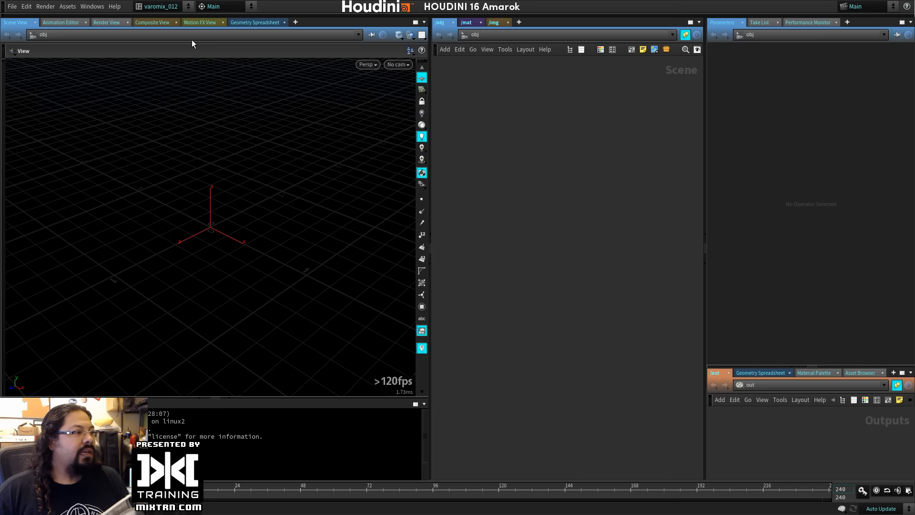
click(181, 6)
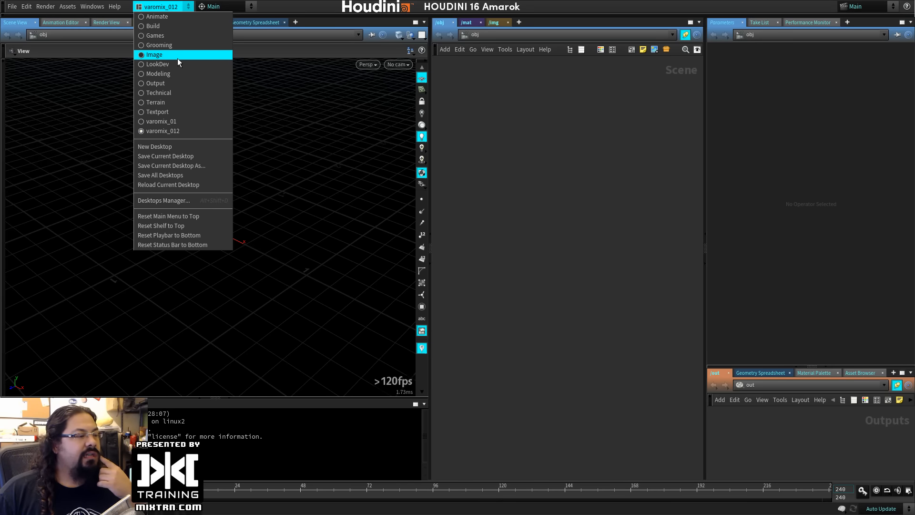
click(176, 38)
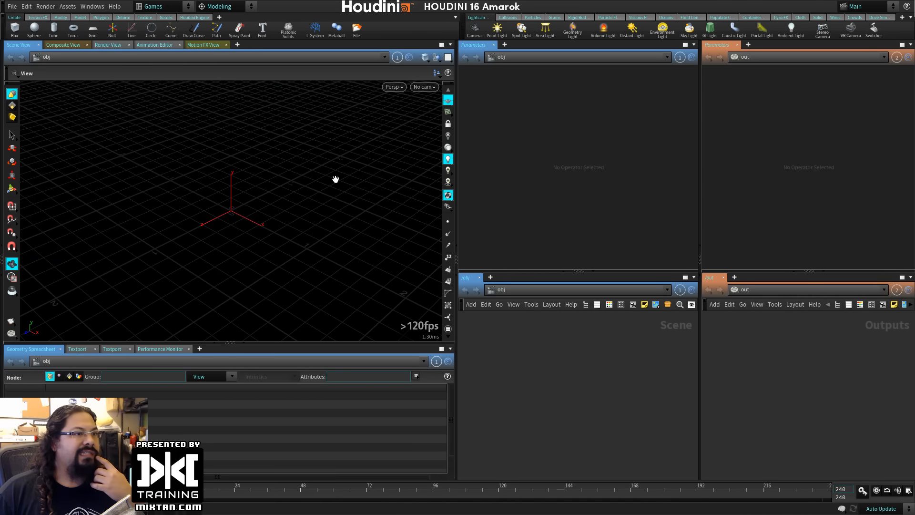
click(166, 17)
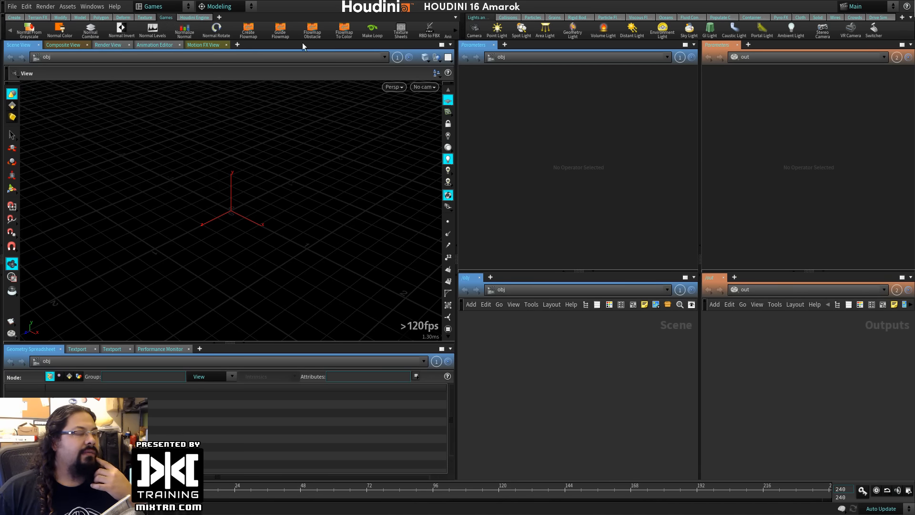
Show the Grooming desktop with its hair tools, followed by the LookDev desktop.
click(164, 6)
click(160, 45)
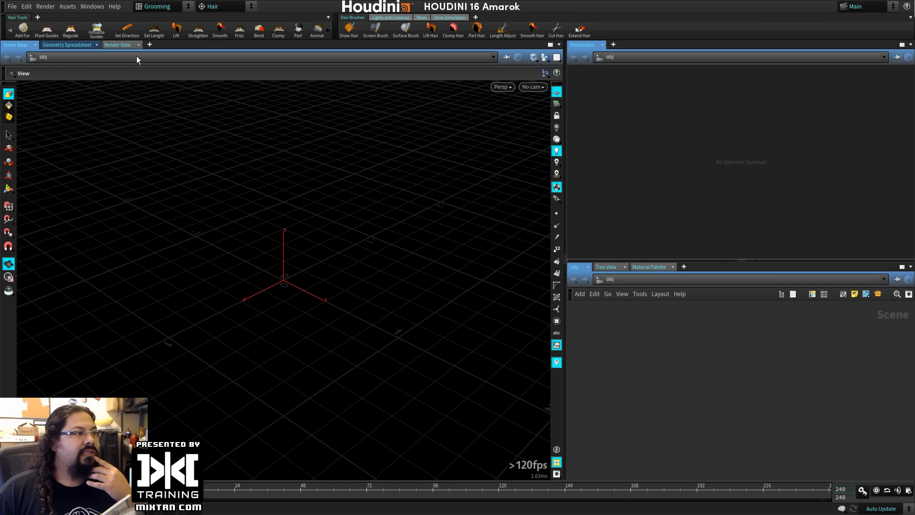
click(159, 7)
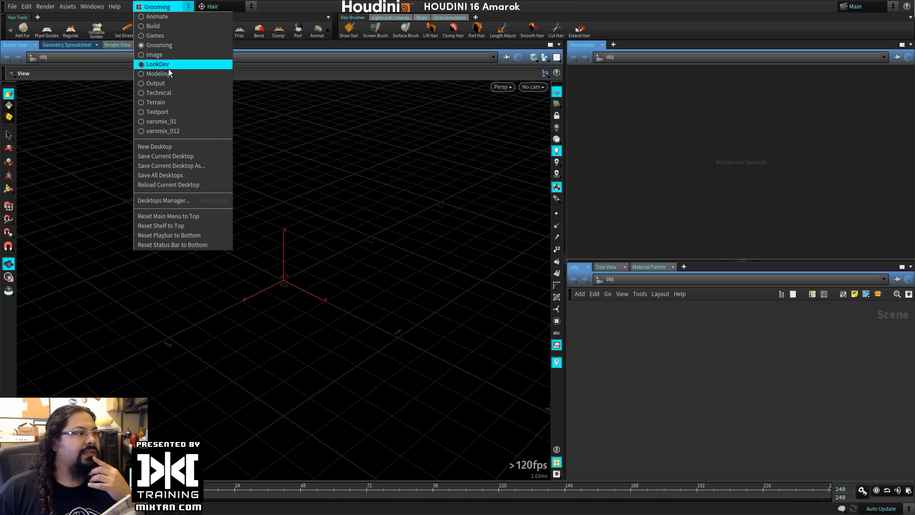
click(174, 64)
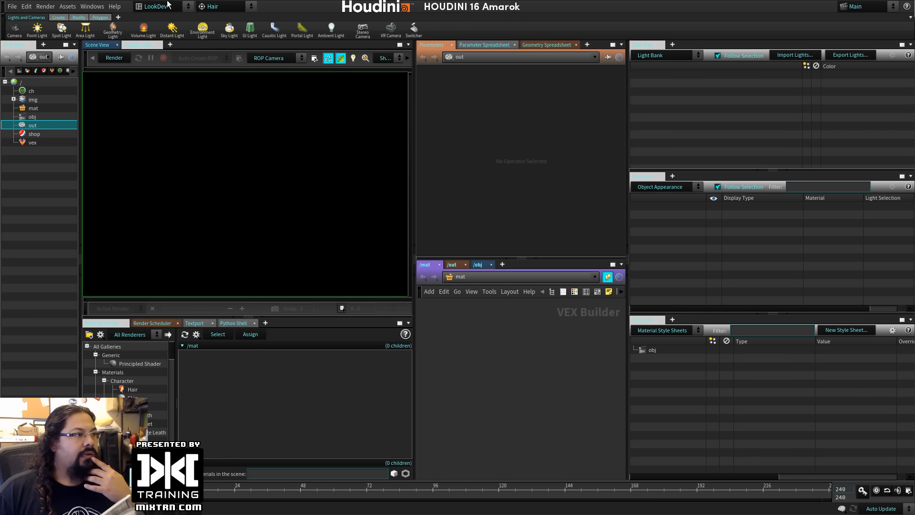
View the Terrain desktop with its height field tools and return to the varomix_01 desktop.
click(168, 7)
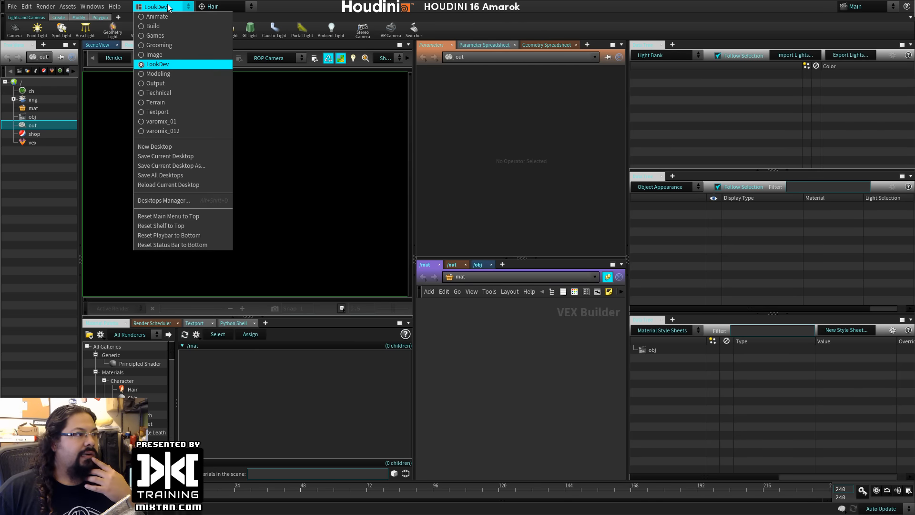
click(173, 104)
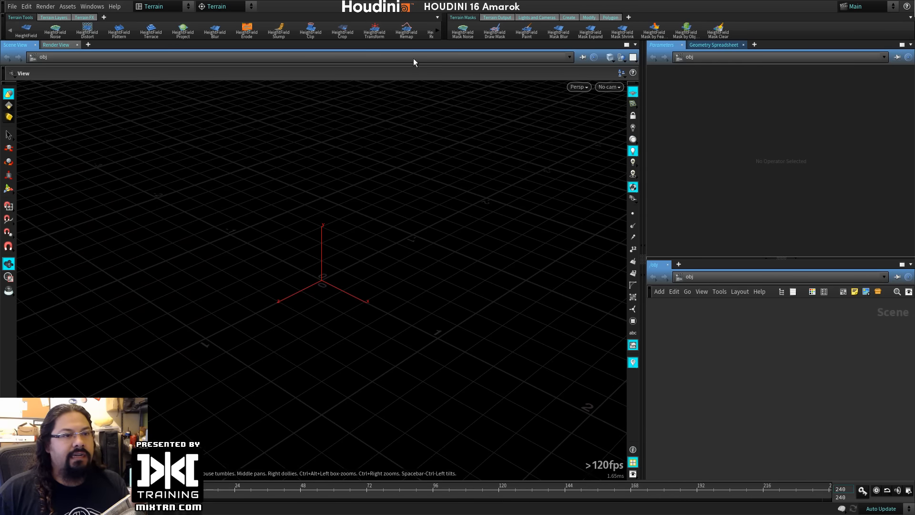
click(169, 7)
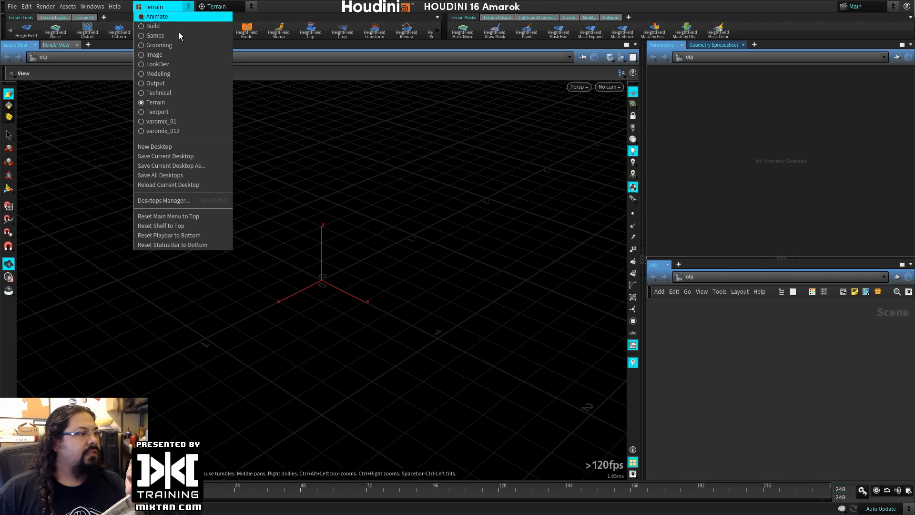
click(184, 123)
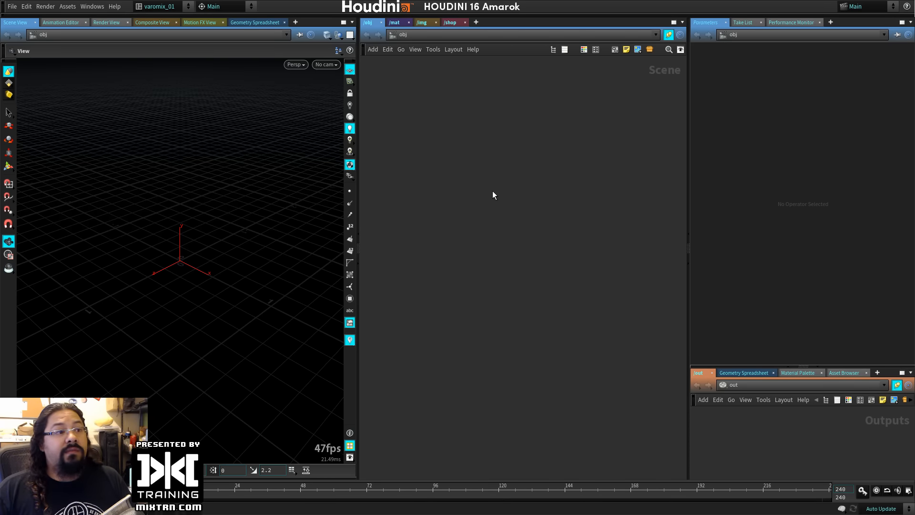
Create a Geometry object in the obj network and go inside it.
key(Tab)
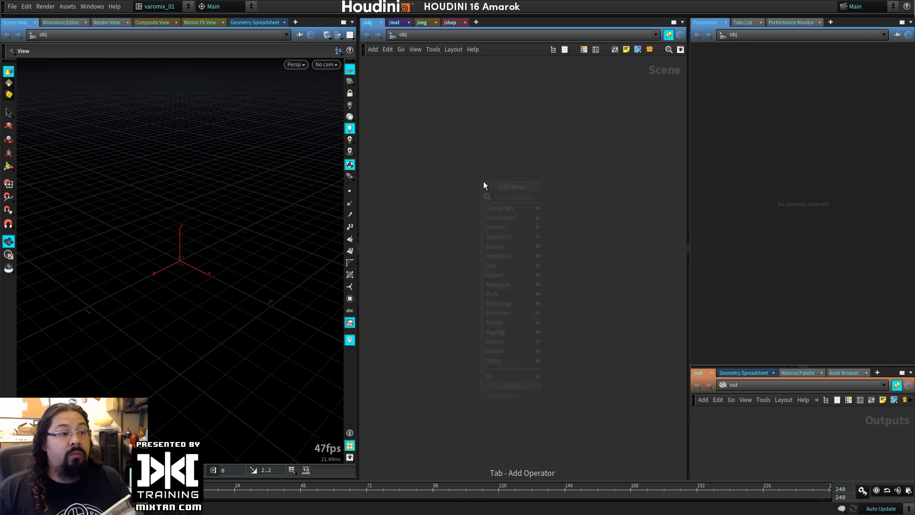
text(ge)
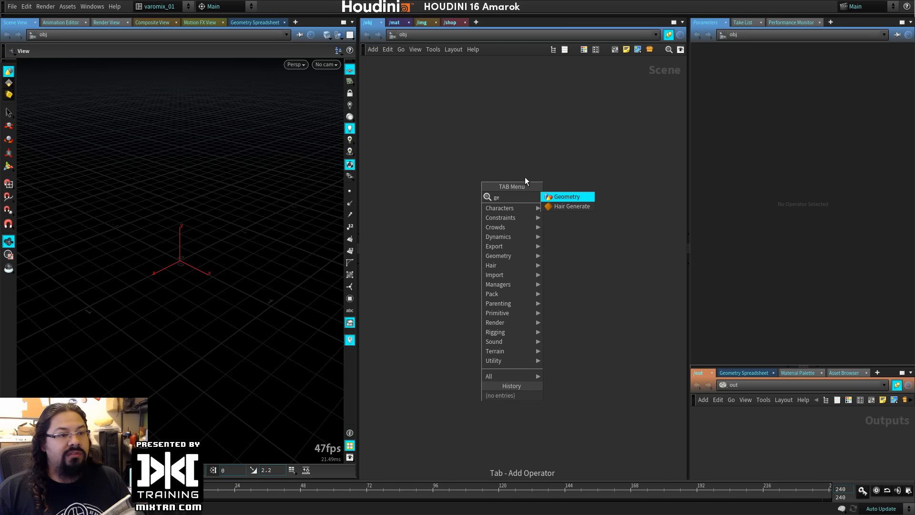
key(Return)
double_click(521, 197)
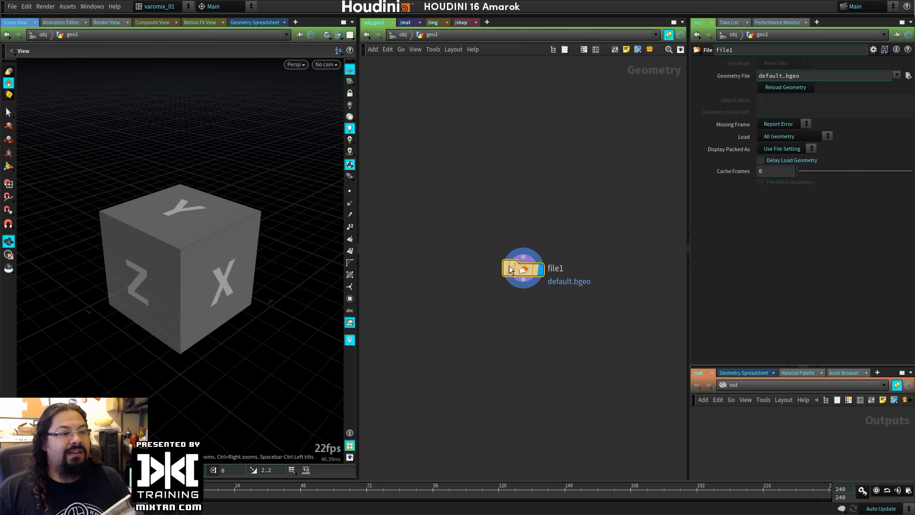
Add an OpenCL node to the geo1 network, and delete it together with the file1 node.
key(Tab)
text(op)
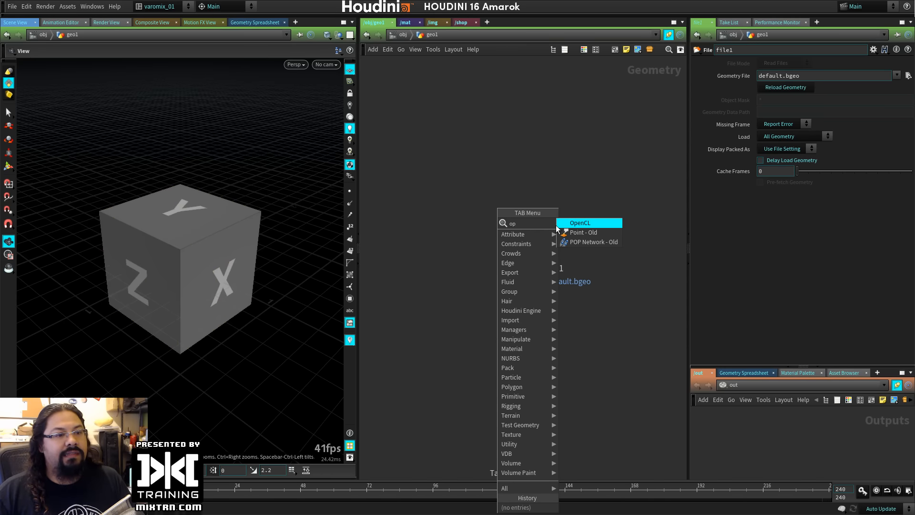
key(Return)
click(517, 198)
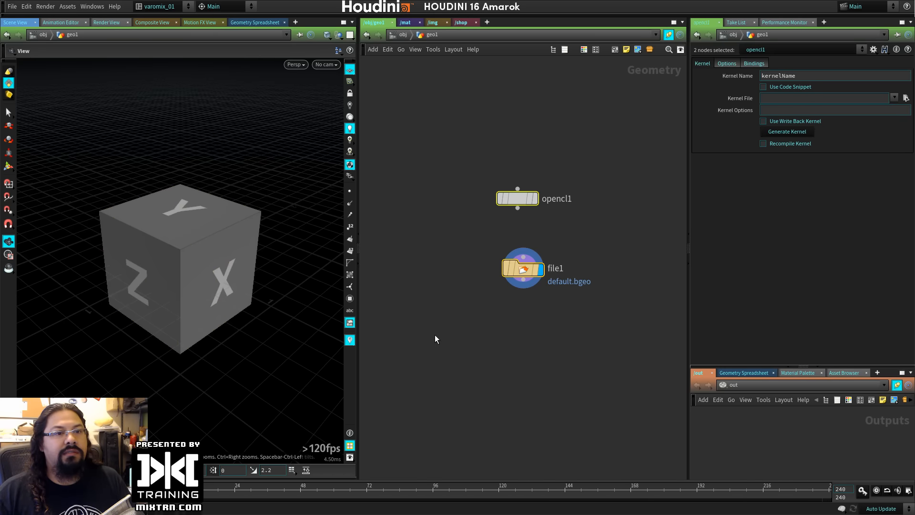
key(Delete)
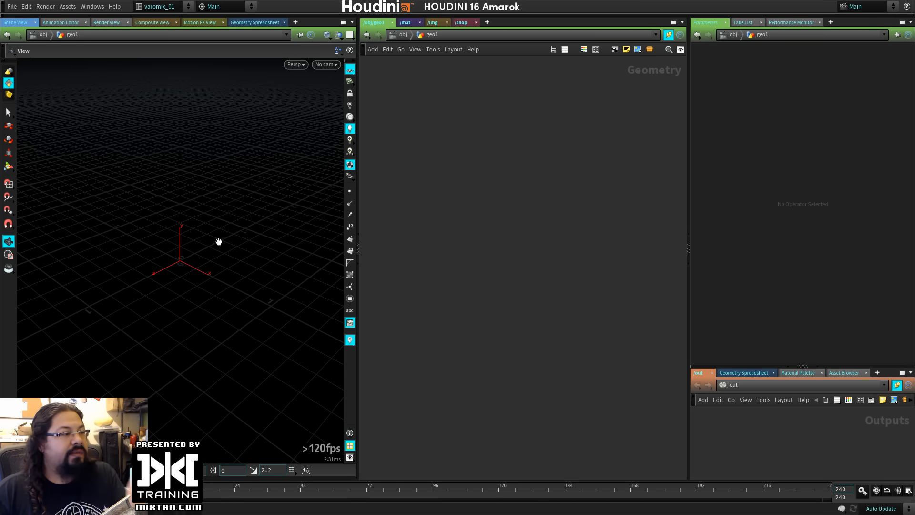
drag(218, 243, 259, 259)
right_drag(259, 260, 249, 151)
click(295, 64)
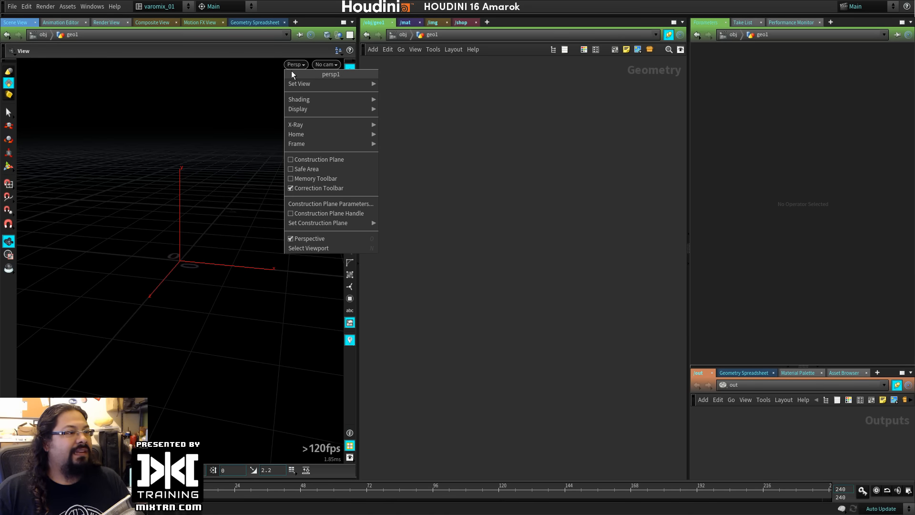
click(433, 139)
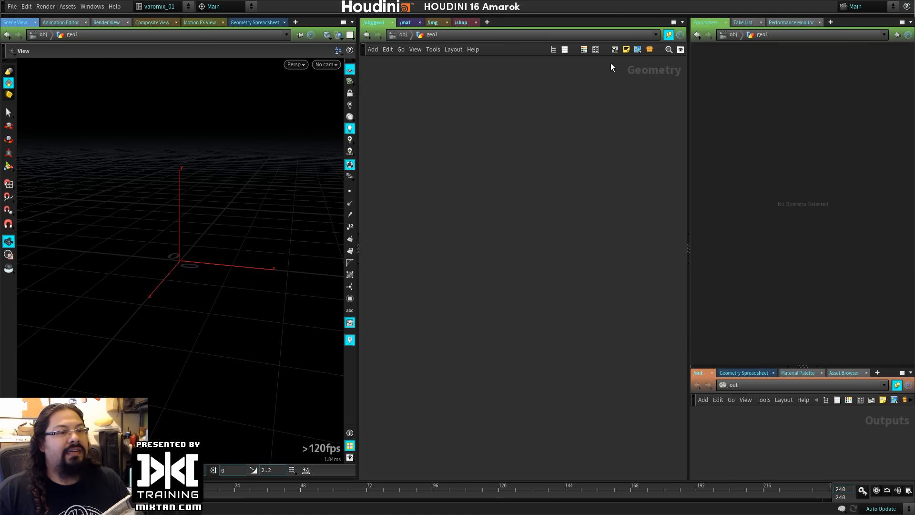
key(Tab)
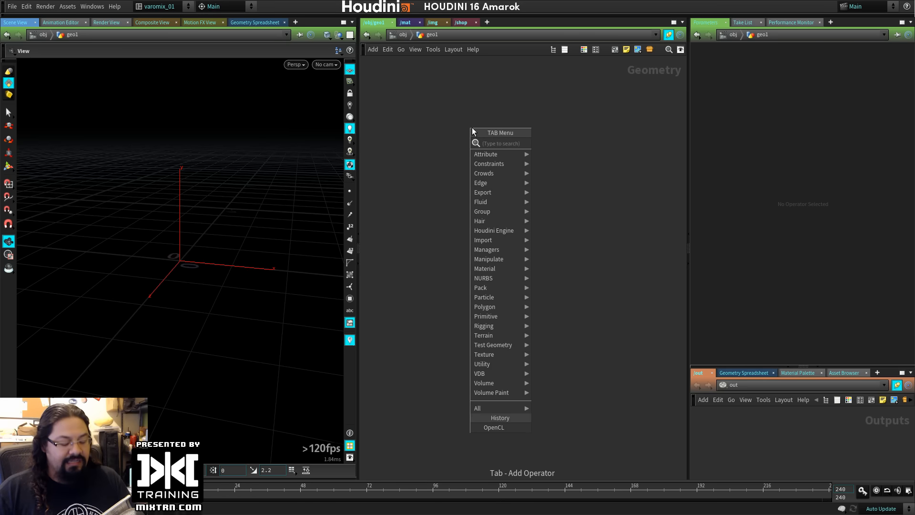
text(rob)
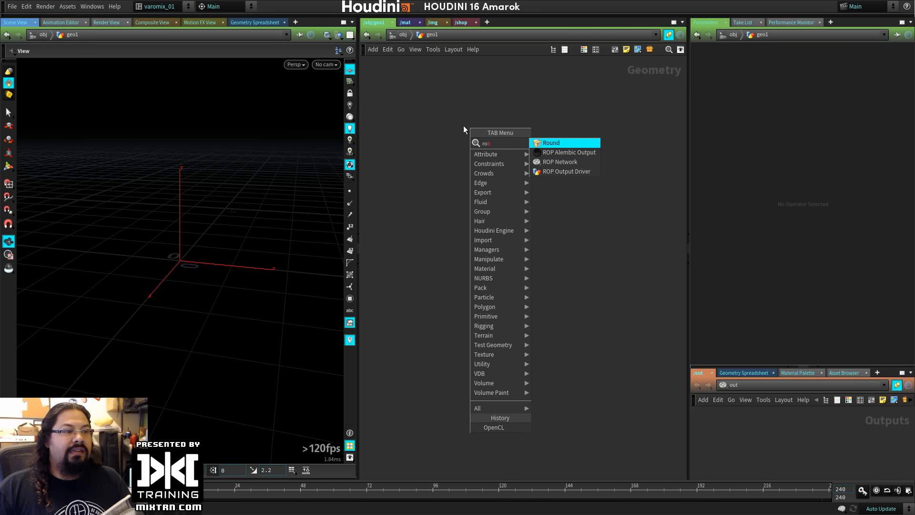
click(464, 125)
key(Tab)
click(443, 142)
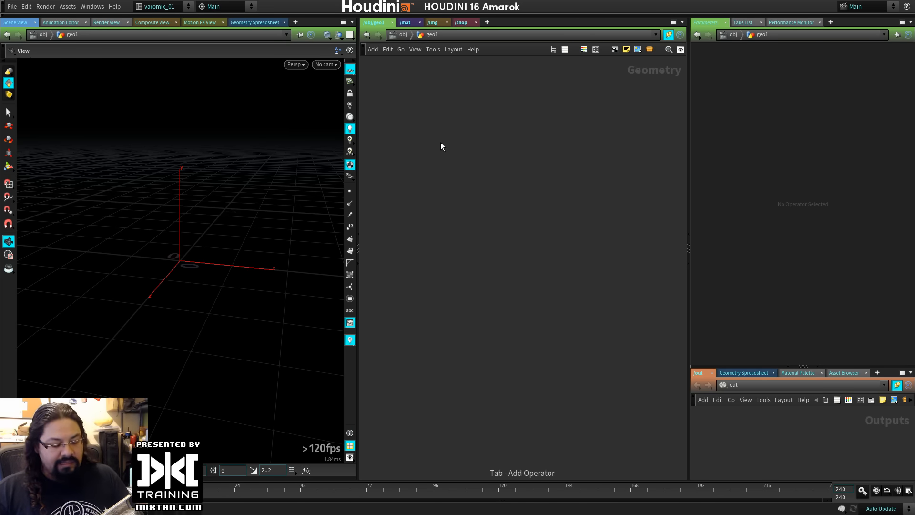
Go up to the obj network and delete the geo1 object.
key(u)
key(Delete)
key(Tab)
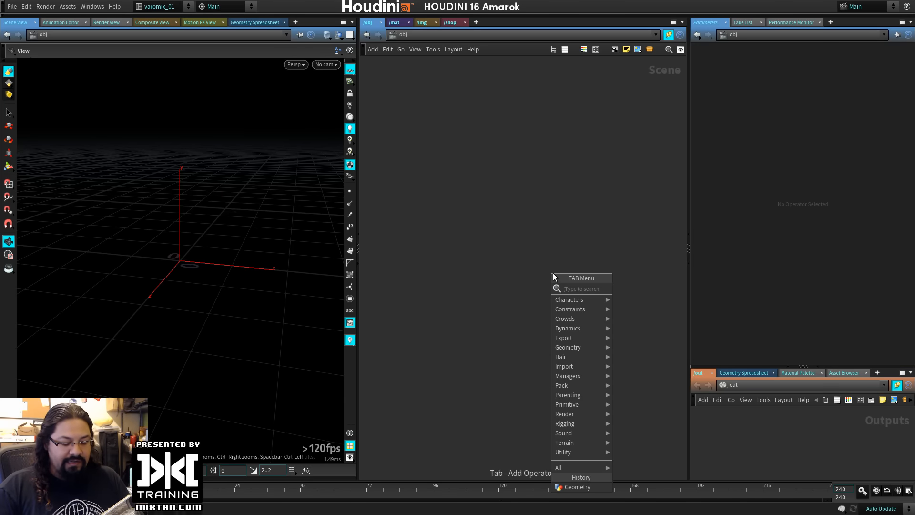
text(ro)
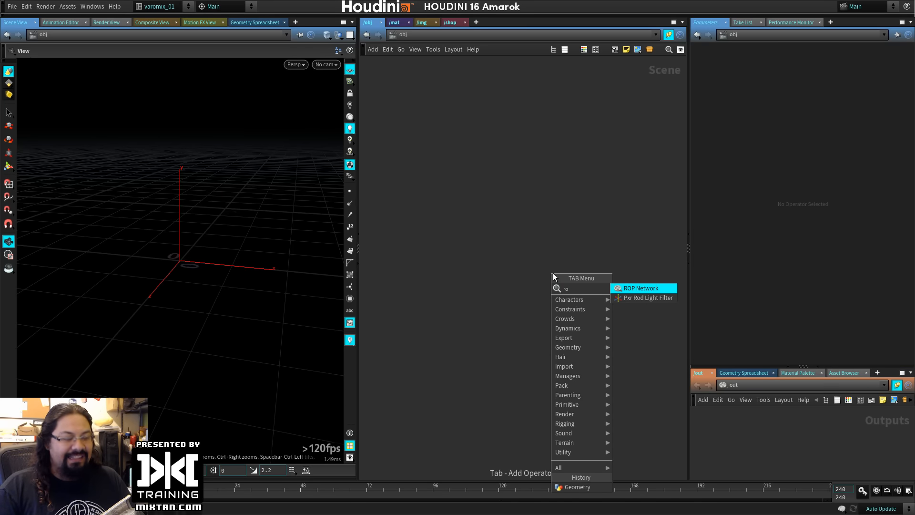
text(b)
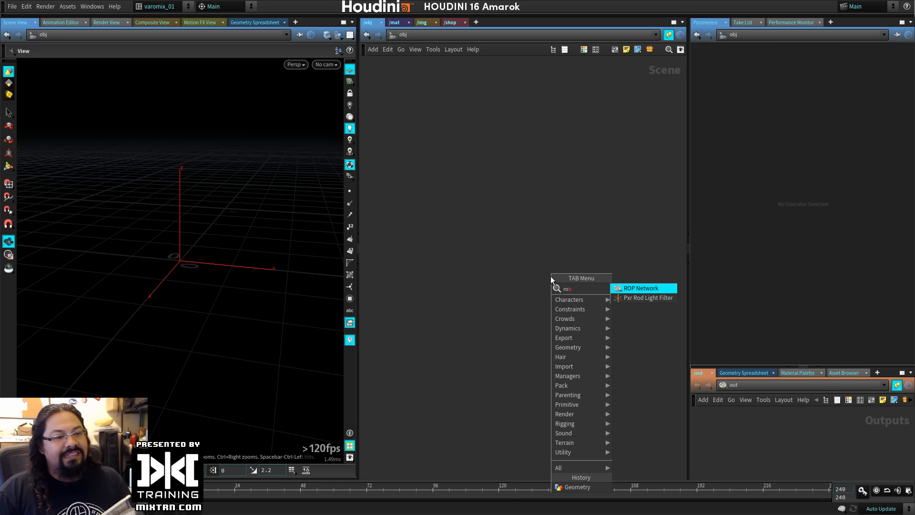
key(Escape)
key(Tab)
text(ron)
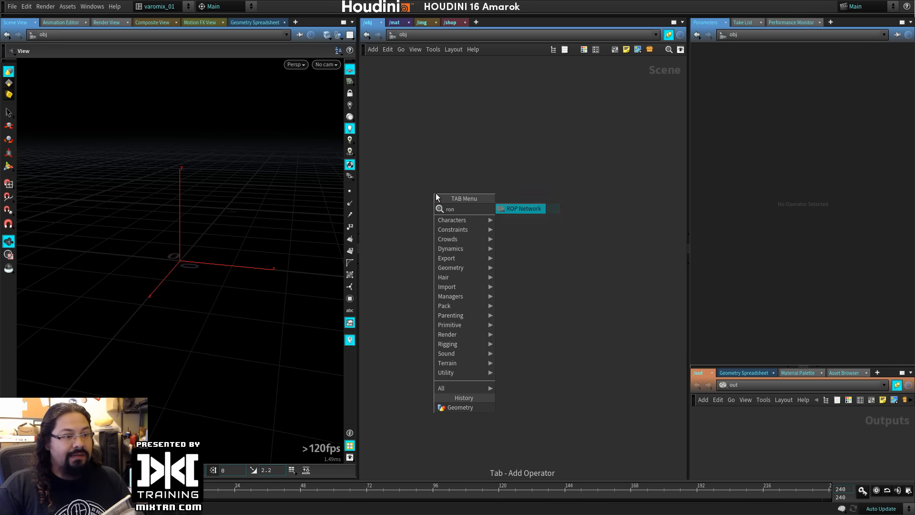
key(BackSpace)
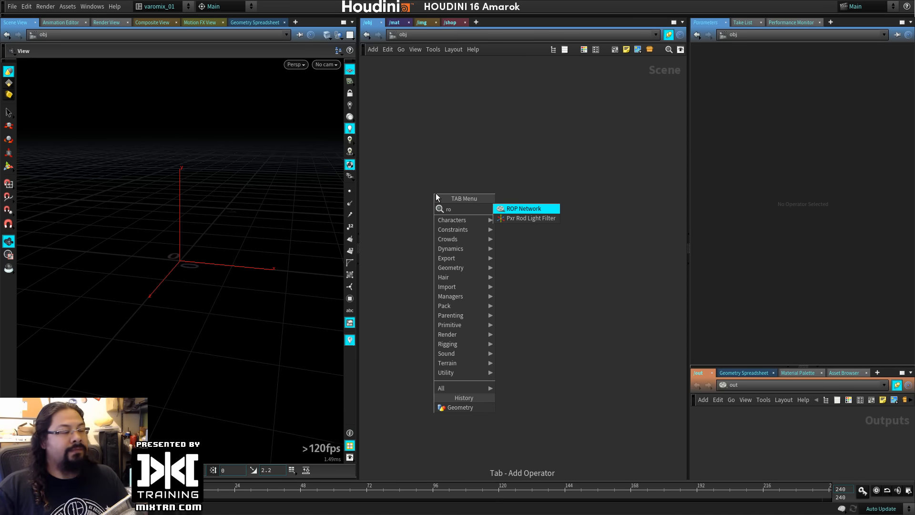
key(BackSpace)
key(BackSpace)
key(Escape)
key(Tab)
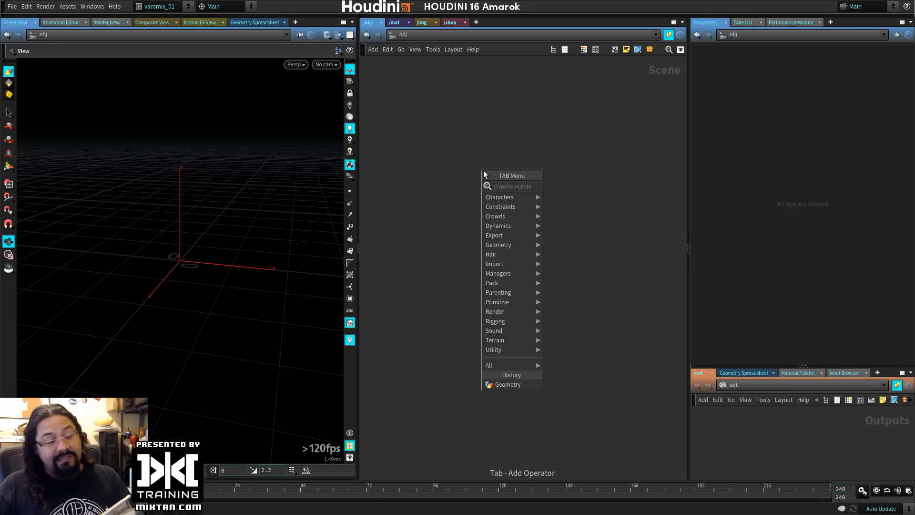
text(rod)
key(Escape)
key(grave)
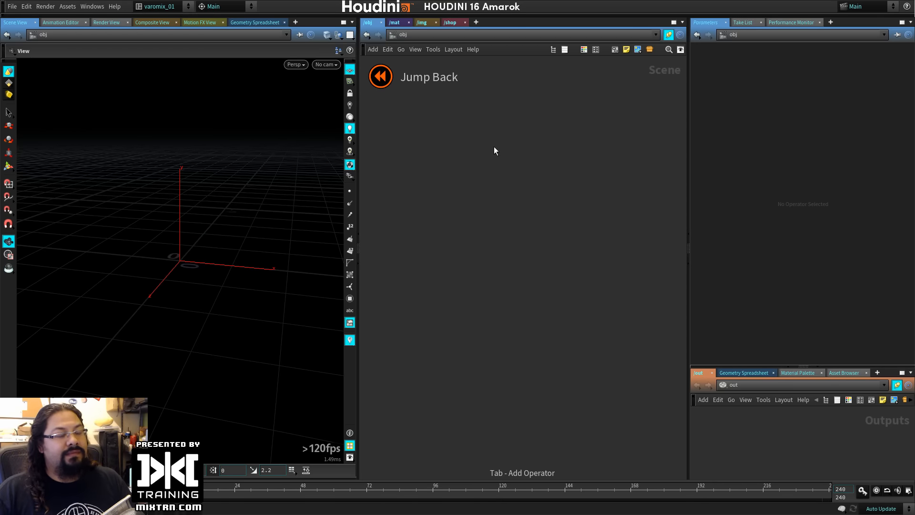
key(Tab)
key(Escape)
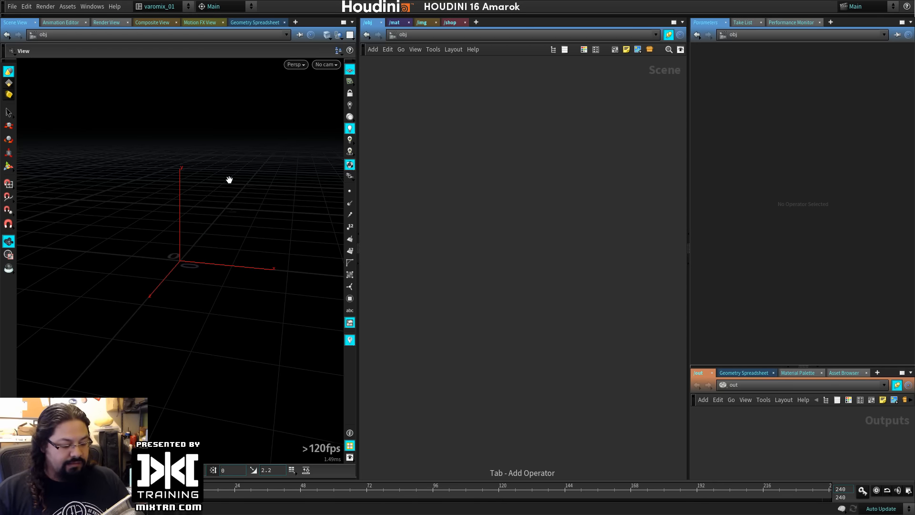
Place a Test Geometry: Rubber Toy at the world origin and frame it in the viewport.
key(Tab)
text(tes)
key(Down)
key(Return)
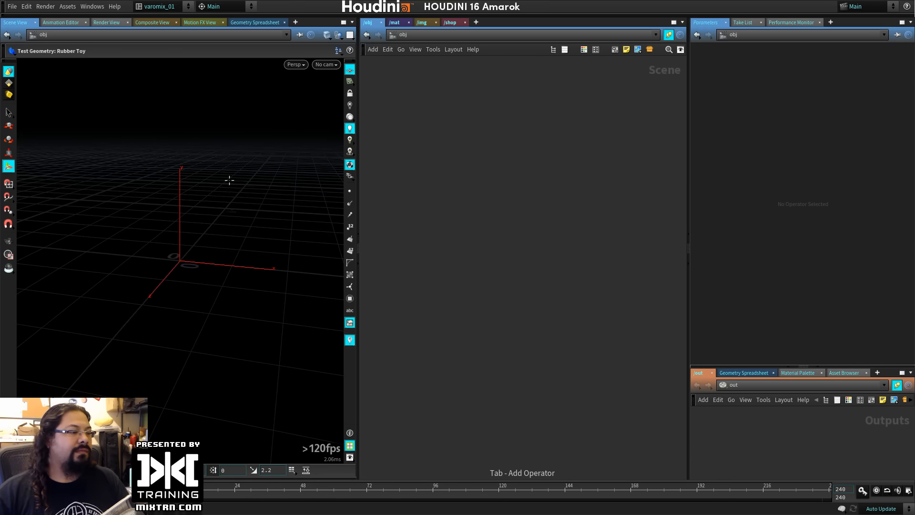
click(229, 181)
key(Escape)
key(h)
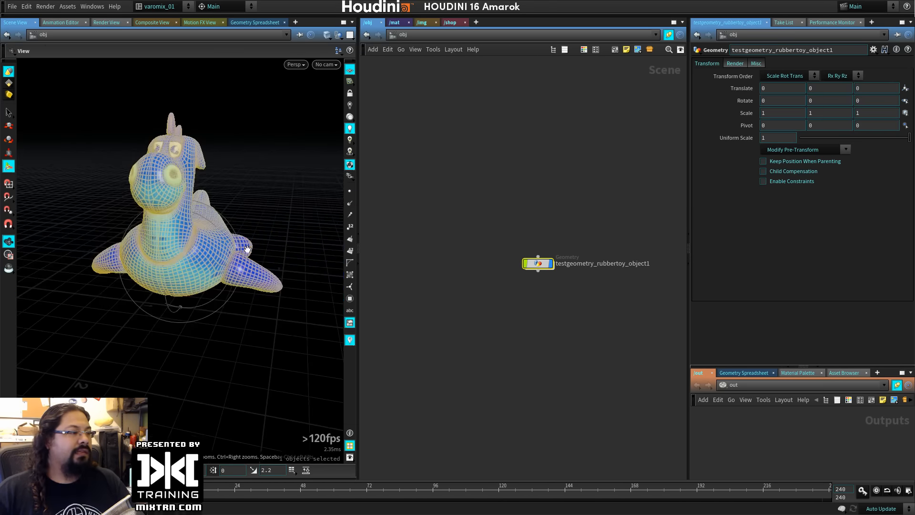
drag(248, 250, 182, 268)
right_drag(182, 268, 224, 267)
Rename the rubber toy object in the obj network as Roberto.
double_click(571, 263)
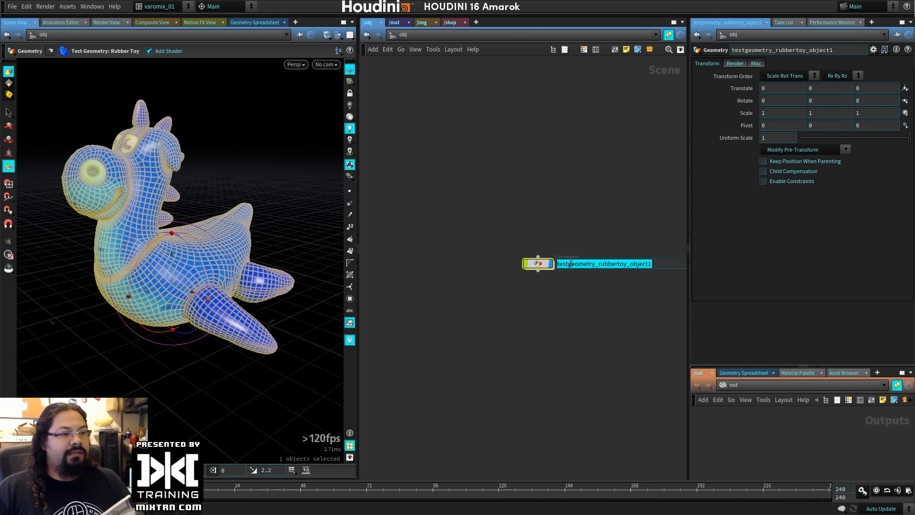
text(RObertp)
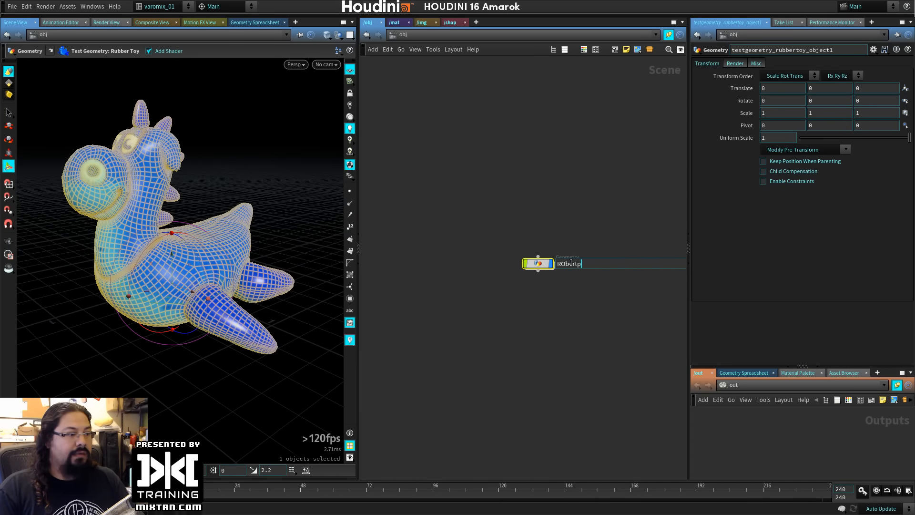
key(Return)
double_click(567, 264)
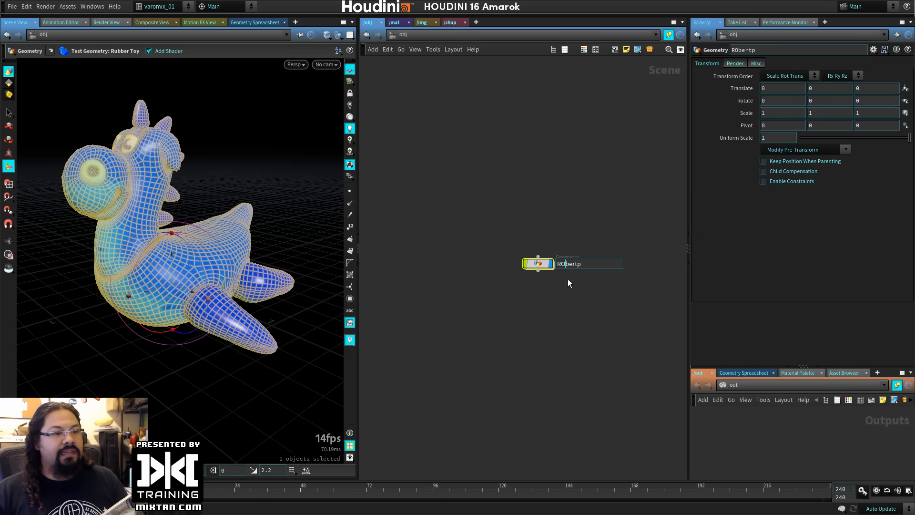
text(o)
key(Return)
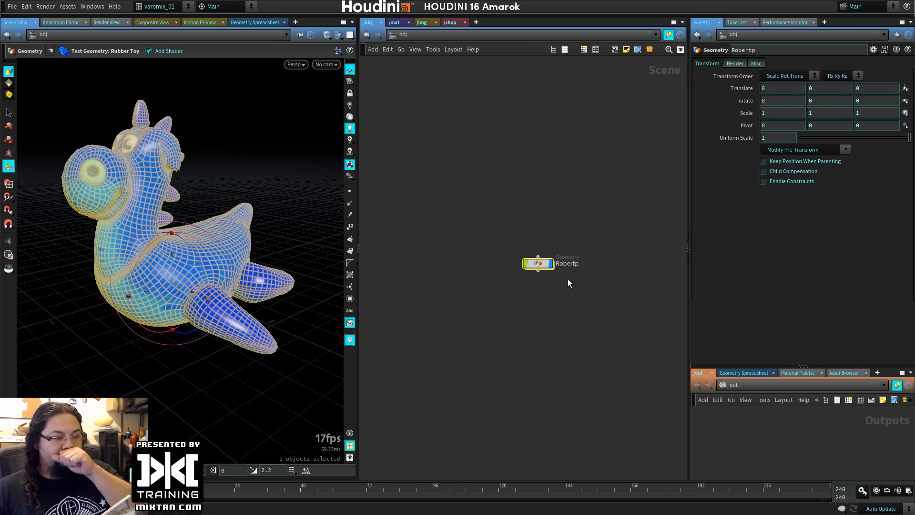
double_click(577, 265)
drag(576, 264, 592, 265)
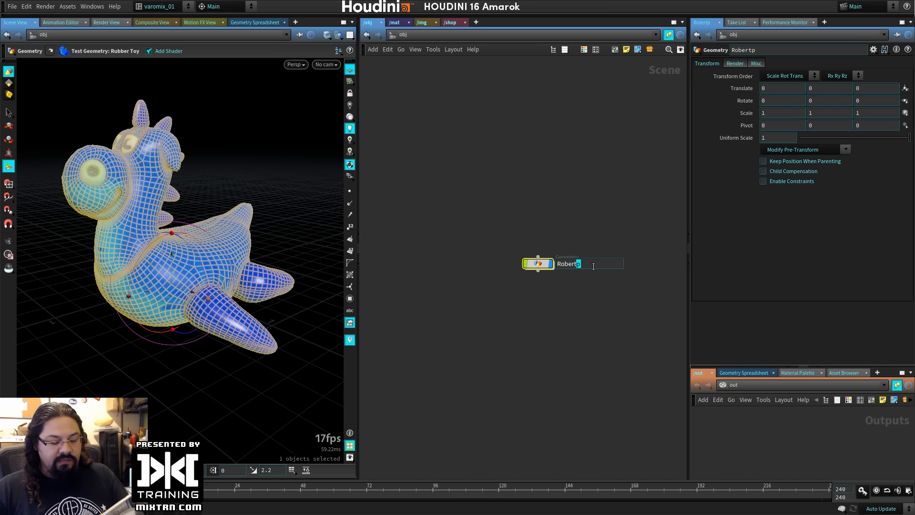
text(o)
key(Return)
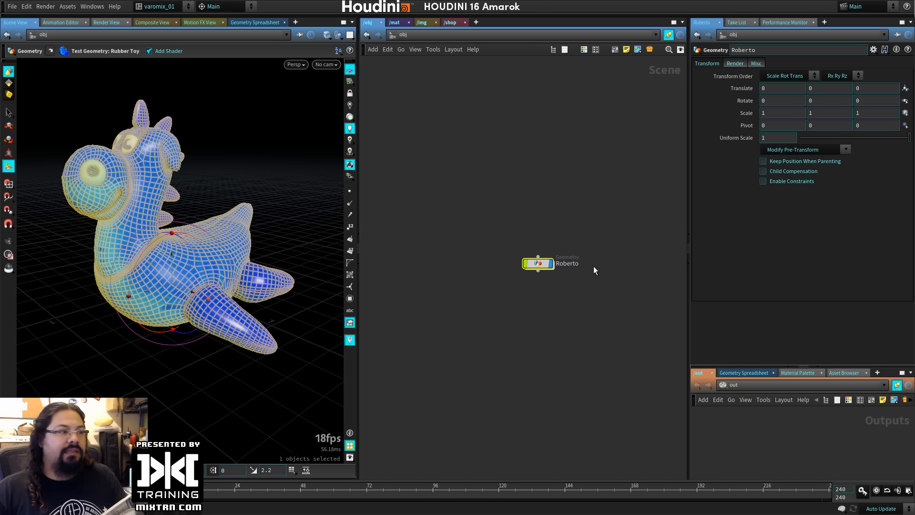
Examine the shaded rubber toy and the Roberto node's shape, flags and pop-up ring up close.
click(426, 226)
alt+drag(166, 284, 177, 281)
alt+right_drag(178, 282, 239, 270)
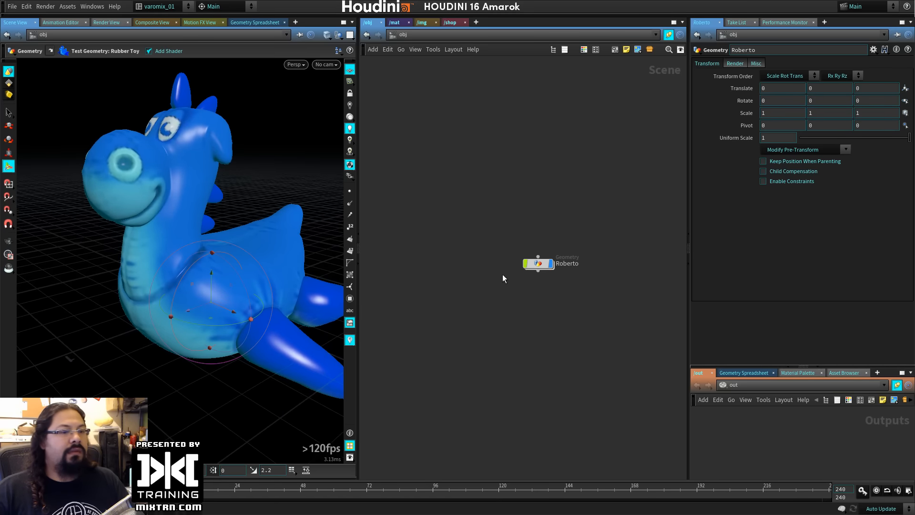
scroll(510, 310, up, 3)
scroll(519, 286, down, 1)
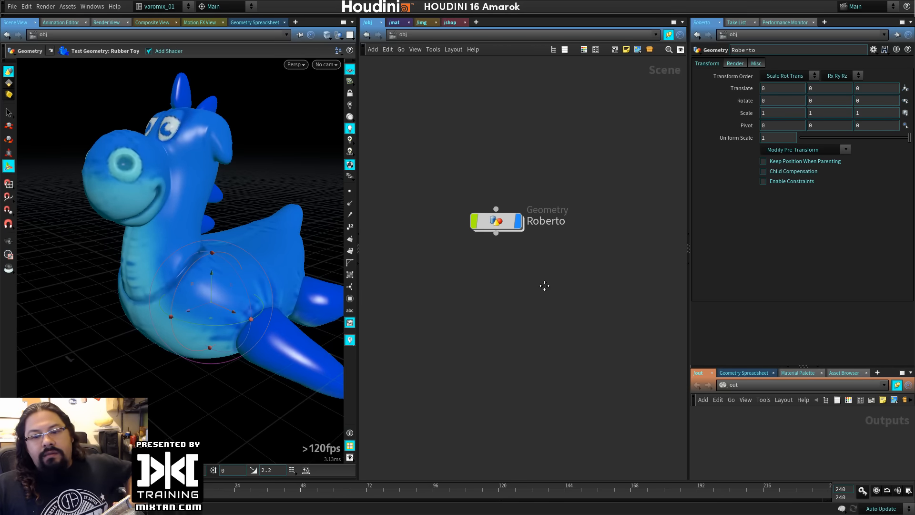
scroll(551, 285, up, 2)
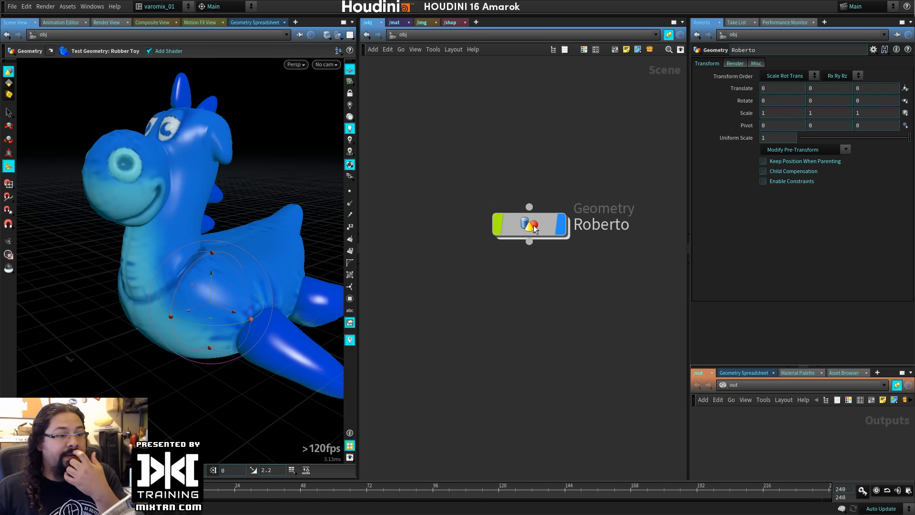
drag(547, 227, 520, 217)
click(521, 218)
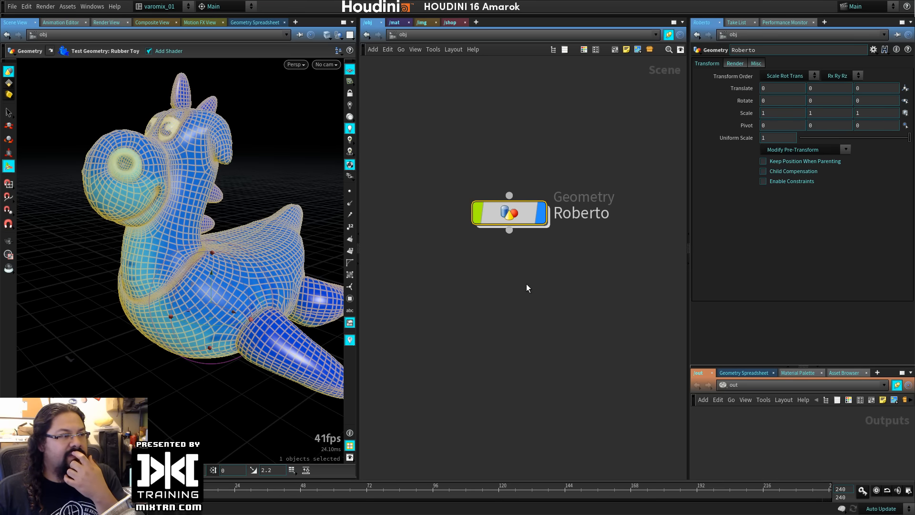
click(526, 284)
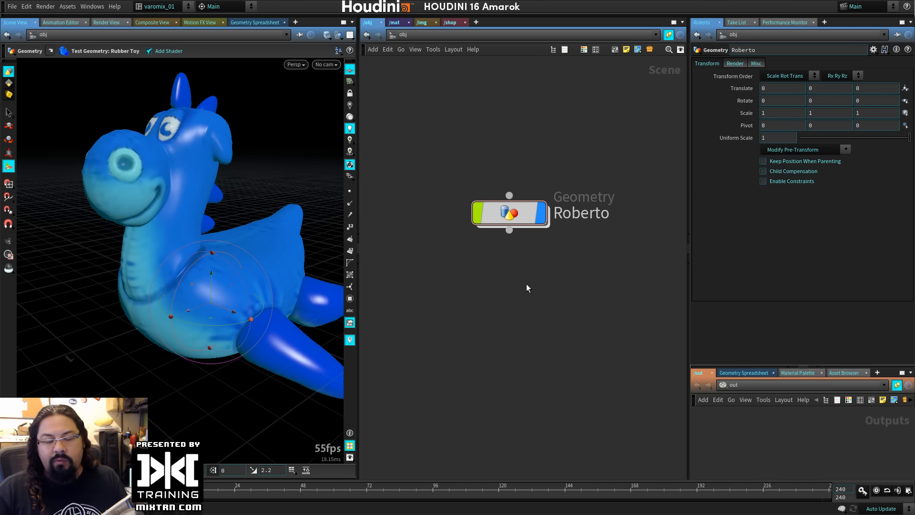
scroll(495, 258, up, 3)
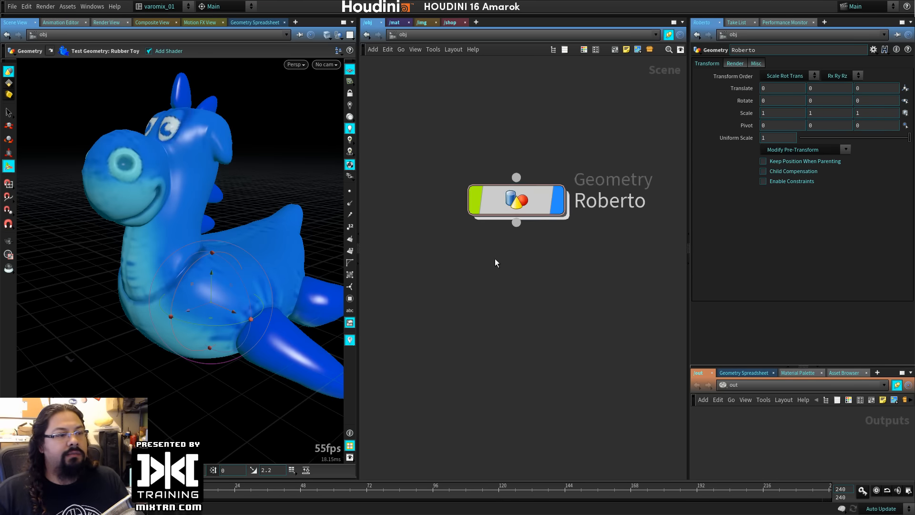
click(480, 186)
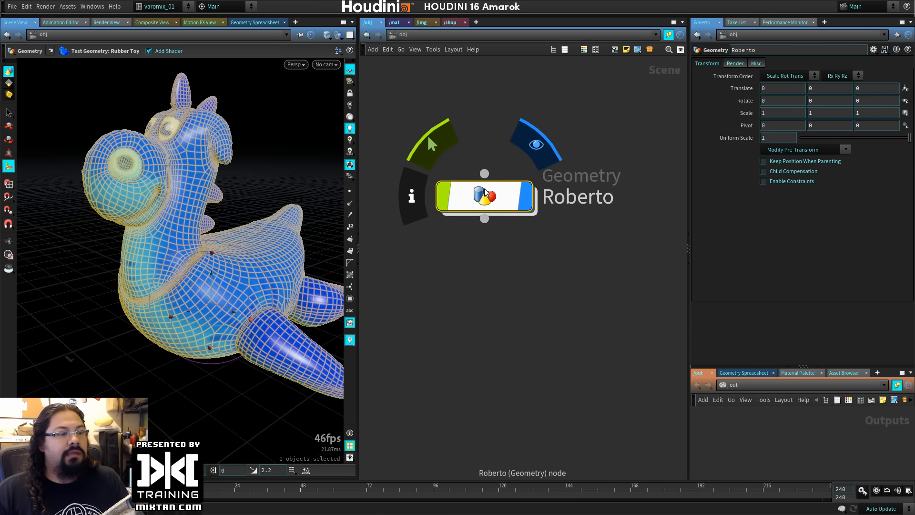
Go inside the Roberto object and show its rubber toy node up close.
double_click(499, 202)
middle_drag(509, 324, 478, 241)
scroll(478, 241, up, 4)
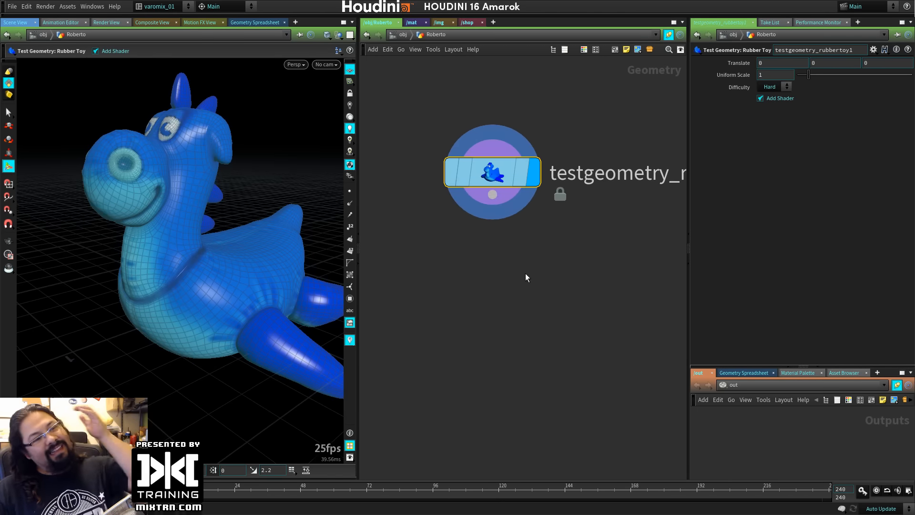
Add a Null node below the rubber toy node and wire the toy's output into the null's input.
click(492, 195)
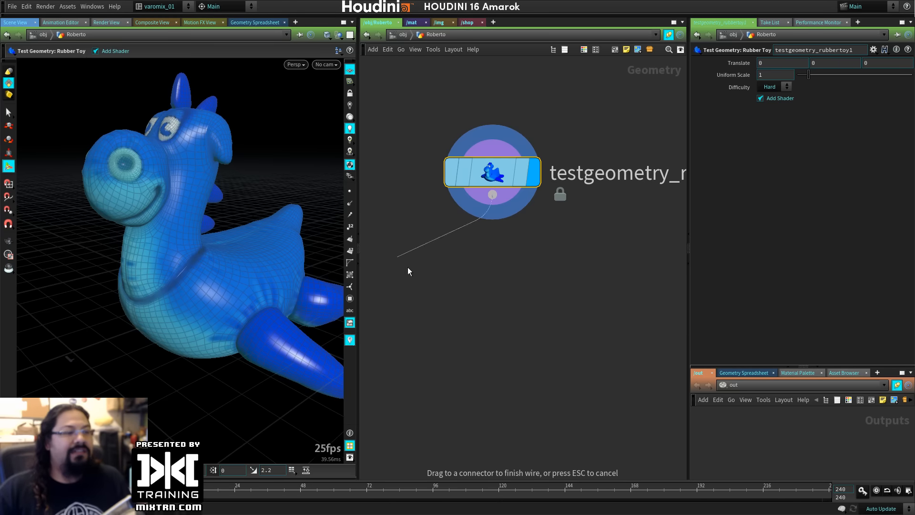
key(Escape)
key(Tab)
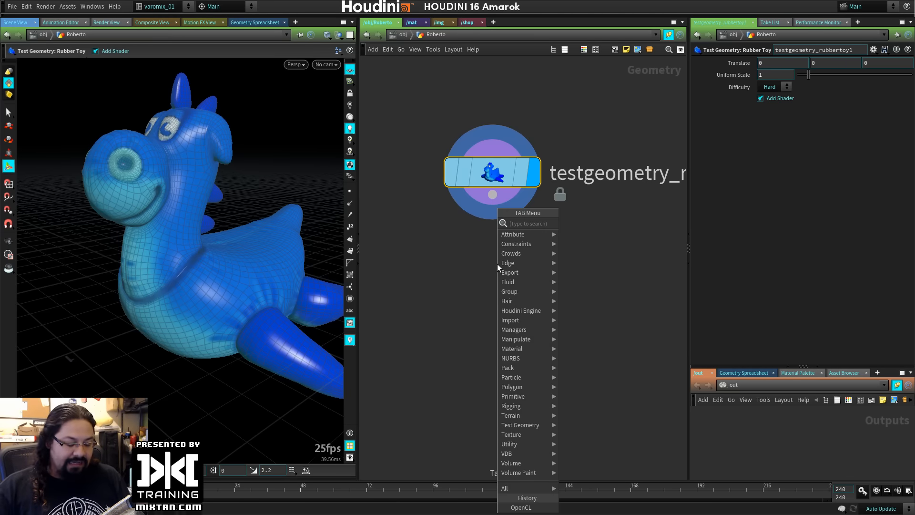
text(nul)
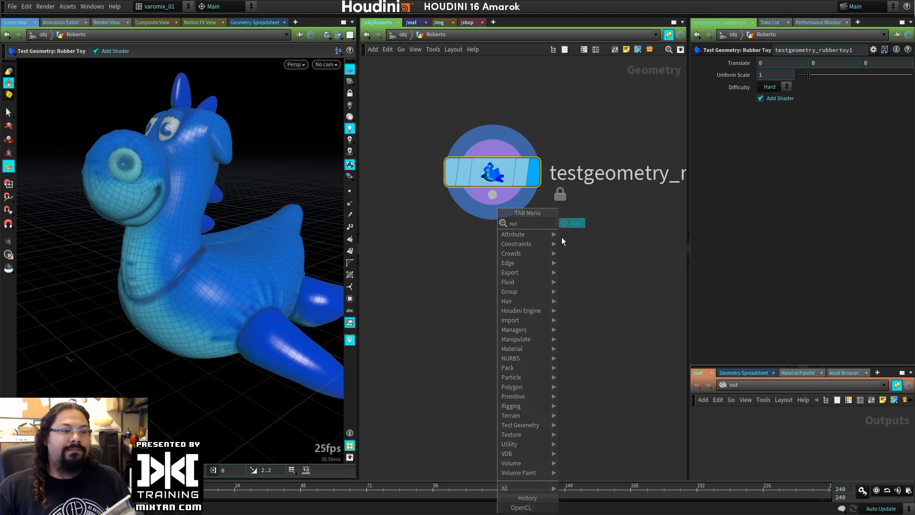
key(Return)
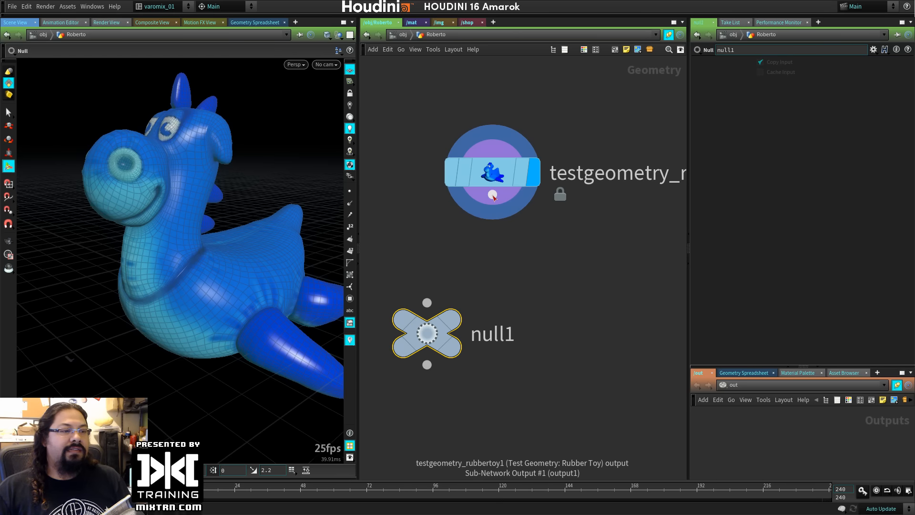
drag(493, 196, 427, 302)
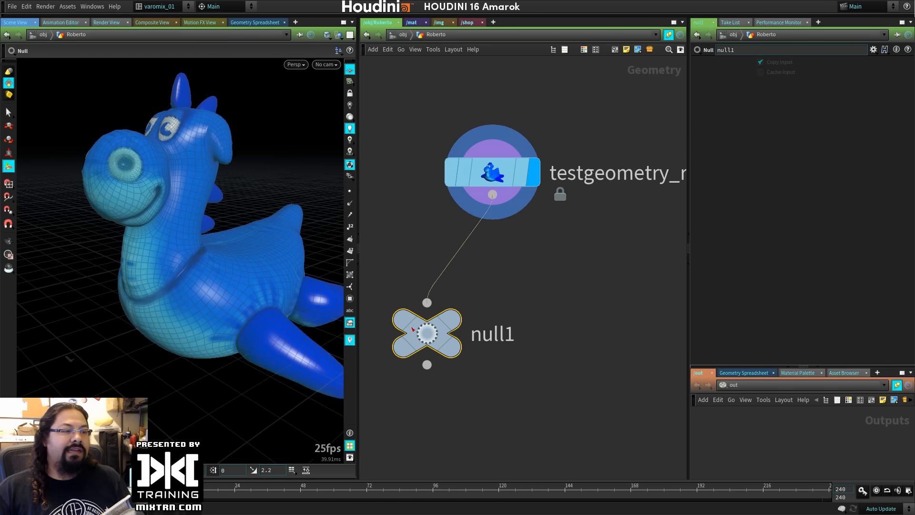
click(523, 239)
Cut the wire between the rubber toy and the null, and reconnect it onto the body of the null node.
drag(493, 194, 514, 252)
key(Escape)
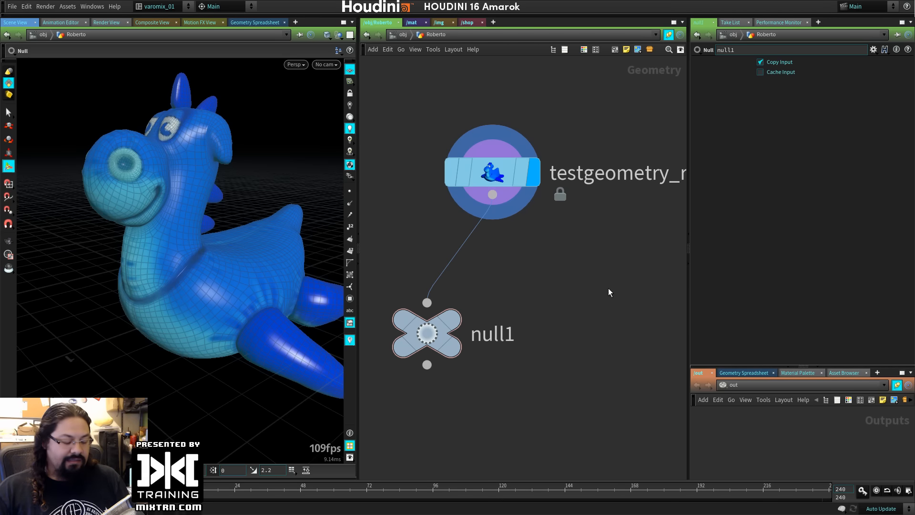
key(y)
drag(581, 269, 435, 257)
drag(493, 194, 417, 322)
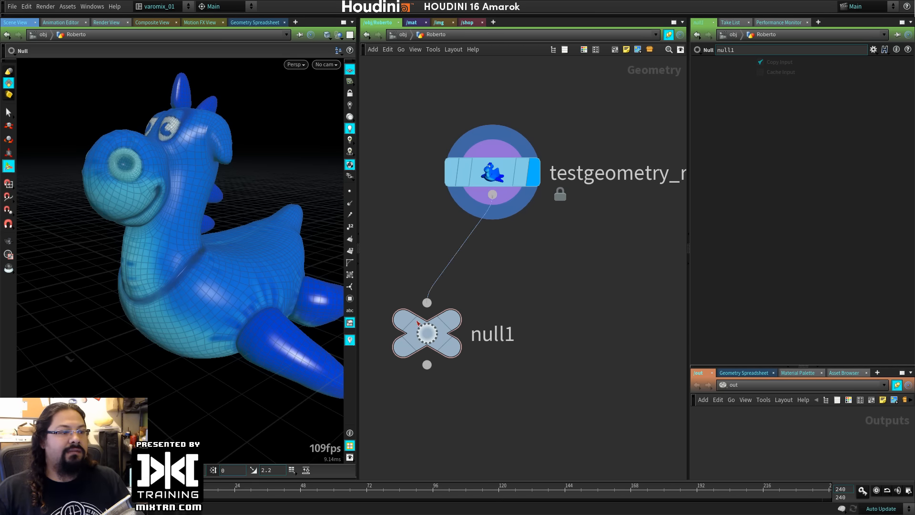
click(417, 323)
Cut the wire to the null again and select the rubber toy node.
key(y)
drag(517, 260, 441, 250)
click(493, 173)
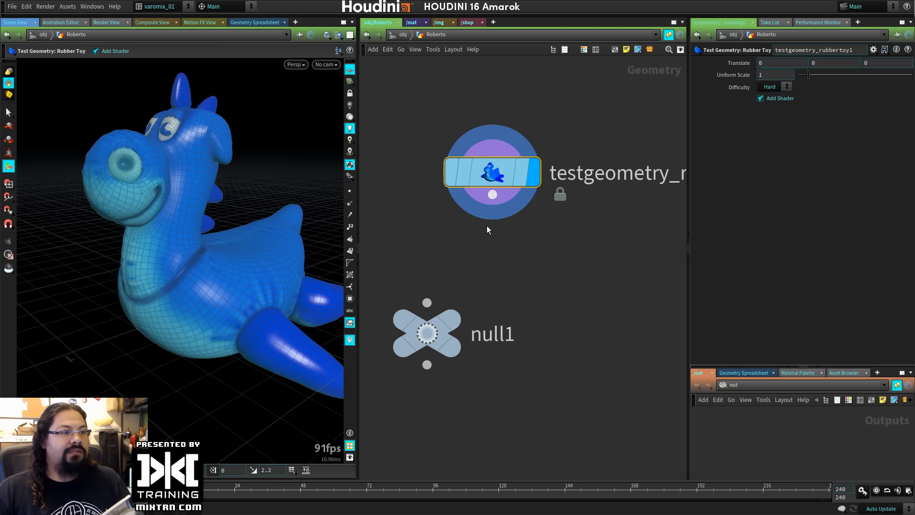
Move the null directly beneath the rubber toy node and wire the toy's output to the null's input.
mouse_move(472, 195)
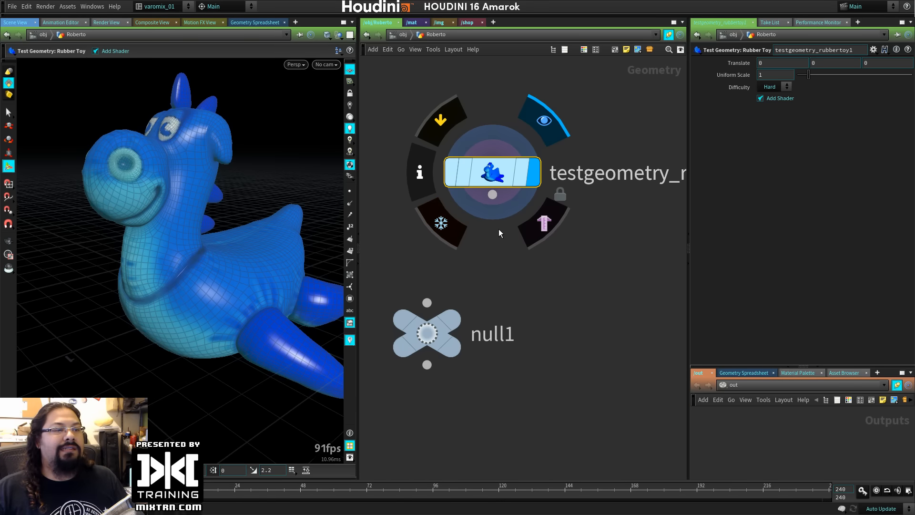
scroll(448, 253, down, 5)
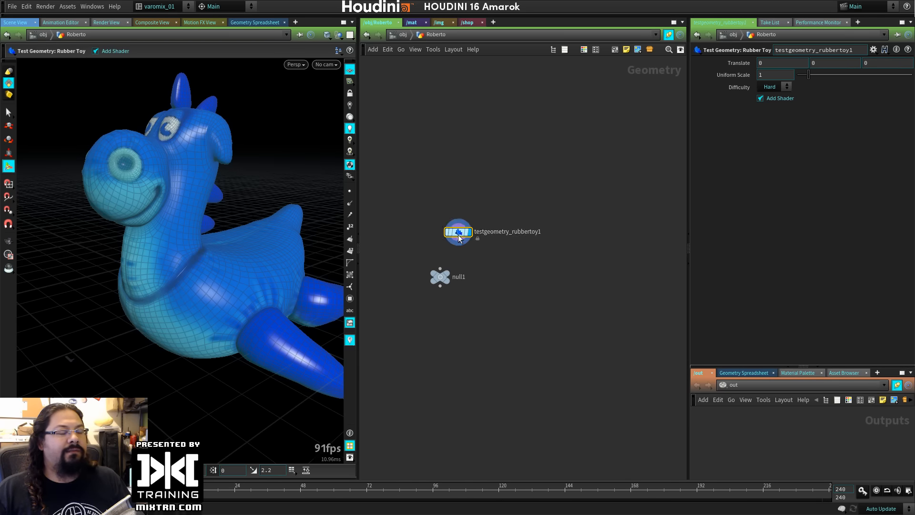
scroll(482, 246, up, 4)
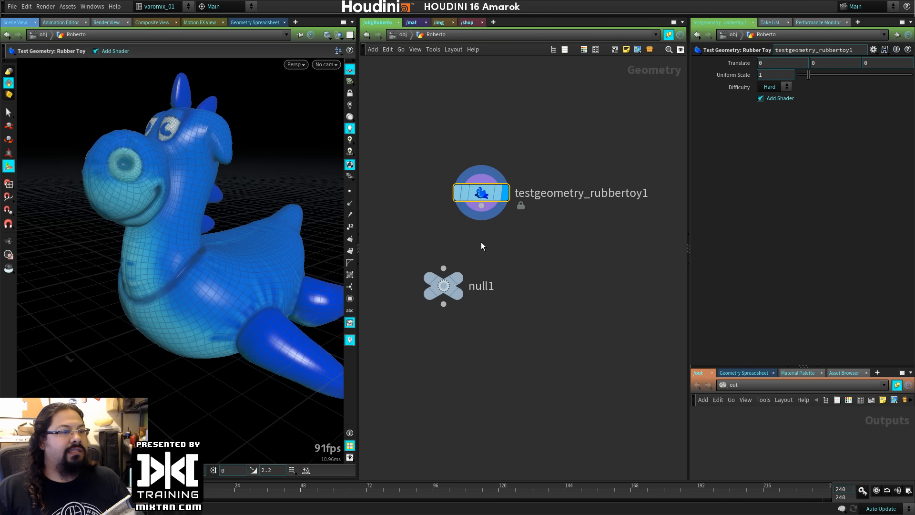
drag(444, 291, 473, 285)
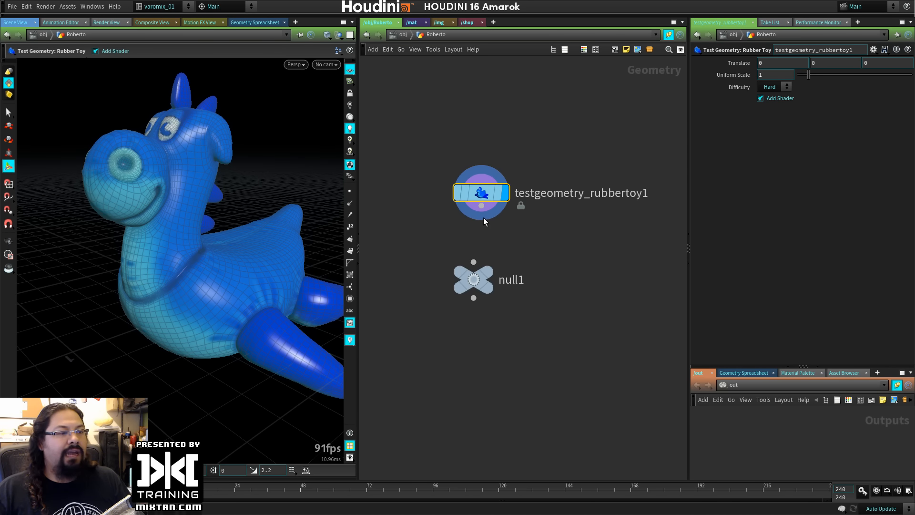
click(481, 206)
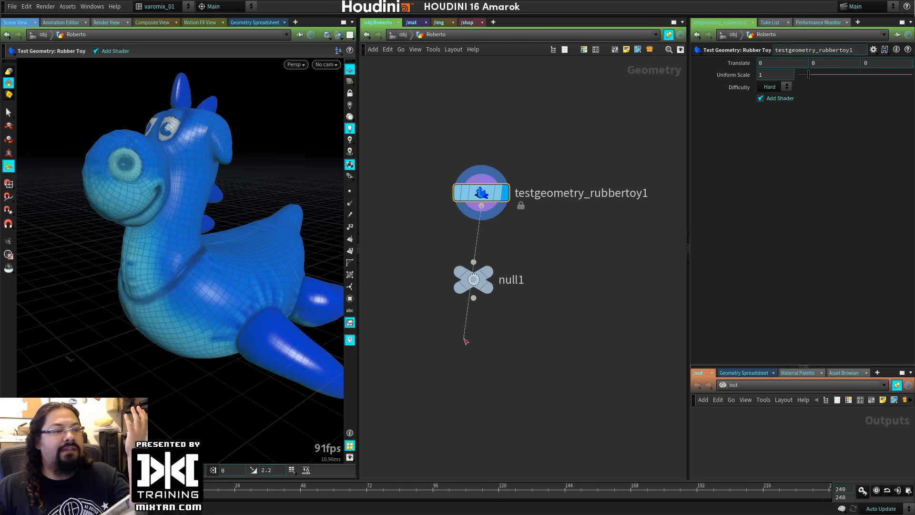
click(474, 261)
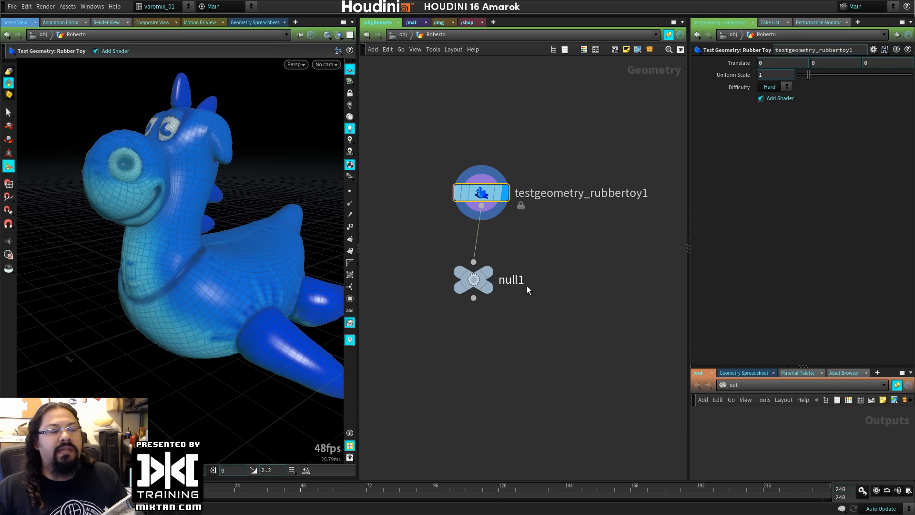
Move the null farther below the rubber toy and rewire the toy's output to the null.
click(515, 263)
mouse_move(468, 282)
mouse_down()
mouse_move(458, 255)
mouse_move(482, 308)
mouse_move(441, 288)
mouse_move(467, 315)
mouse_up()
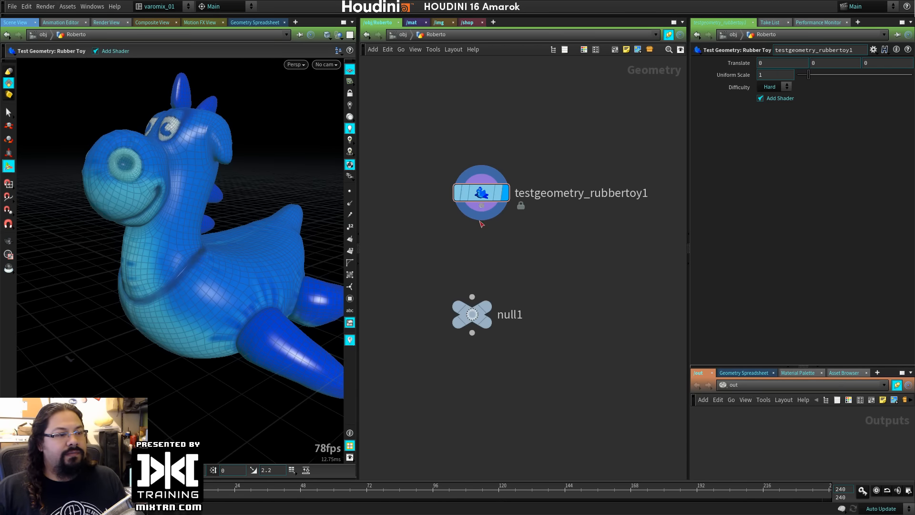
mouse_move(482, 206)
mouse_down()
mouse_move(472, 297)
mouse_move(482, 200)
mouse_move(465, 244)
mouse_move(519, 311)
mouse_move(456, 229)
mouse_move(462, 343)
mouse_move(462, 309)
mouse_up()
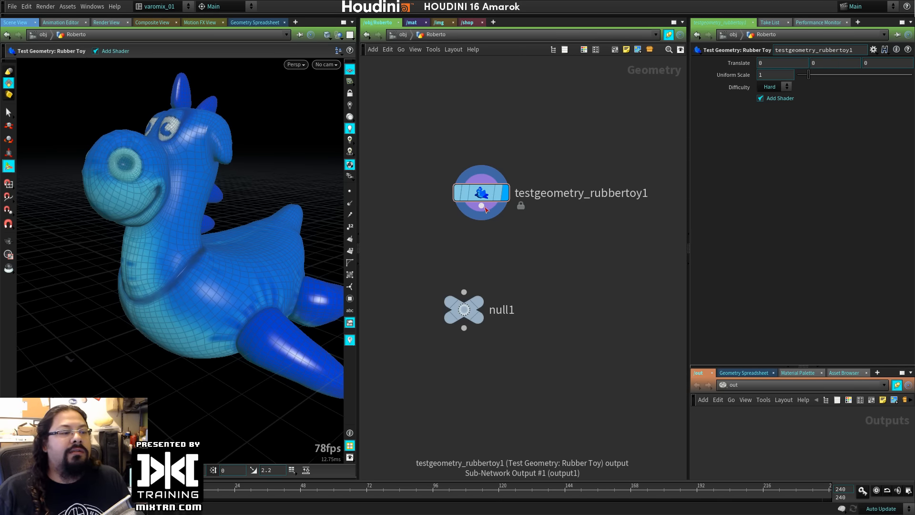
drag(482, 206, 496, 317)
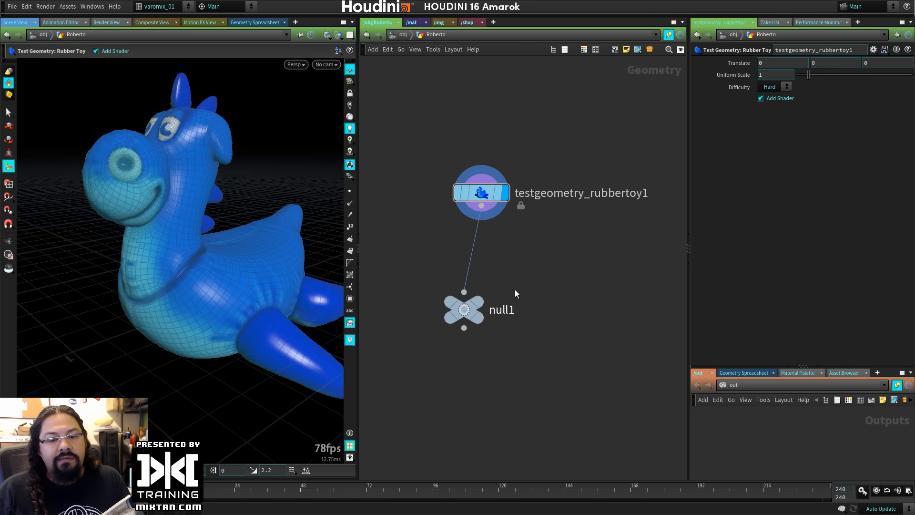
Delete the null node and move the rubber toy node higher in the network.
click(464, 309)
key(Delete)
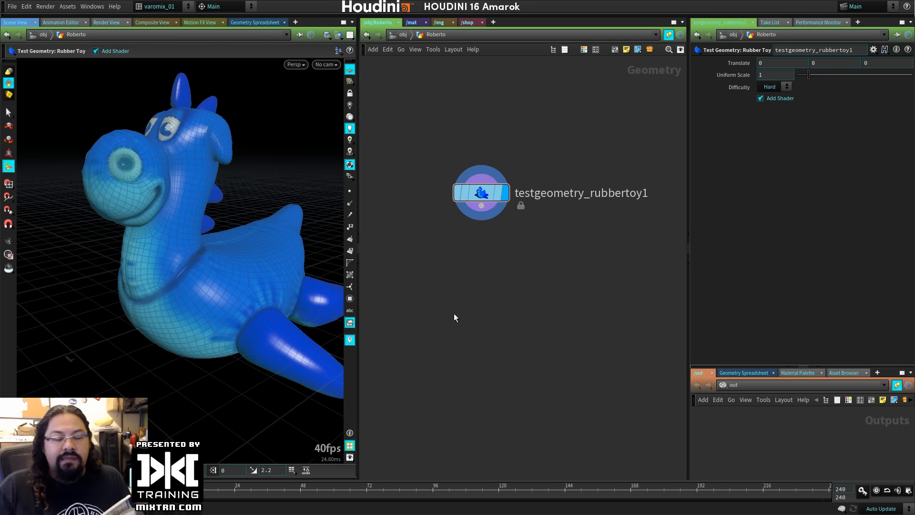
drag(484, 197, 487, 178)
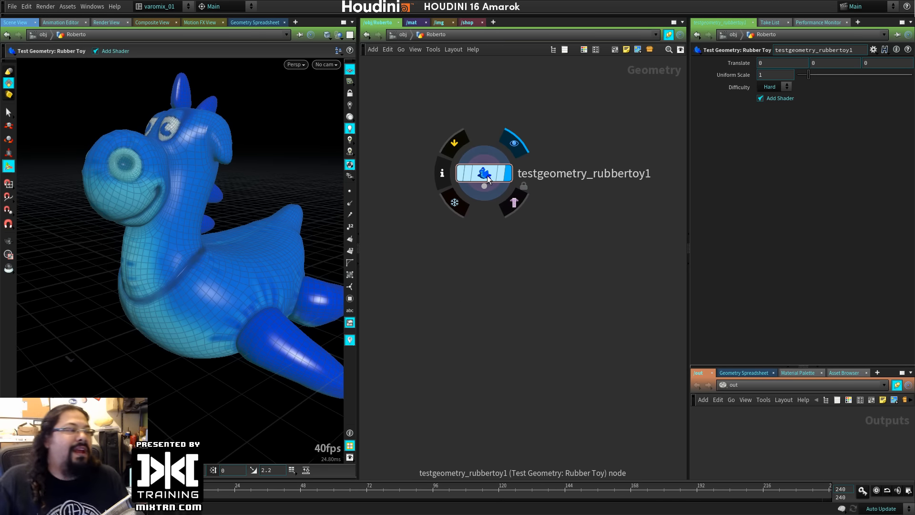
drag(484, 179, 495, 128)
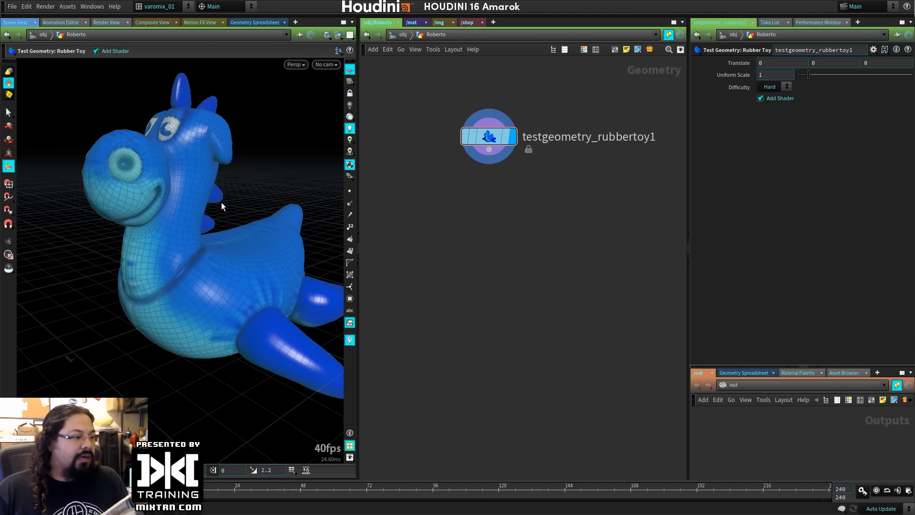
Examine the viewport's radial menu categories, including the Crowds options.
key(c)
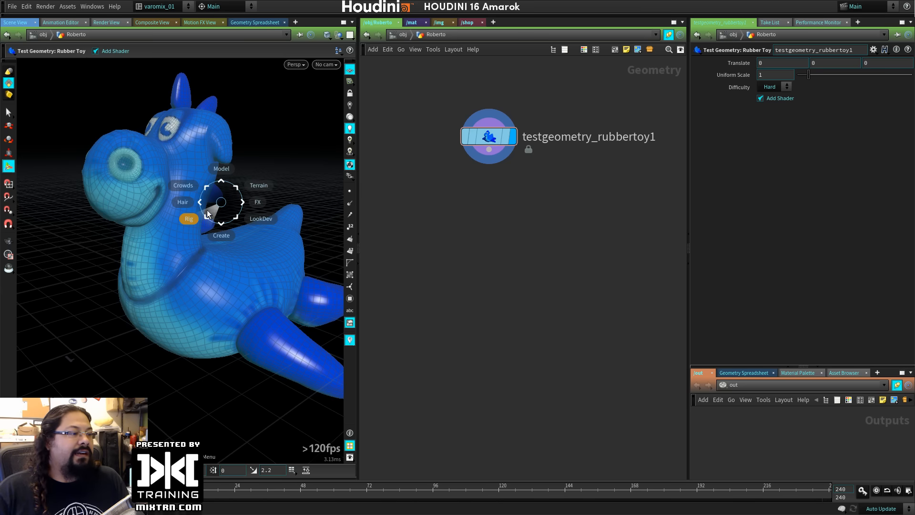
key(c)
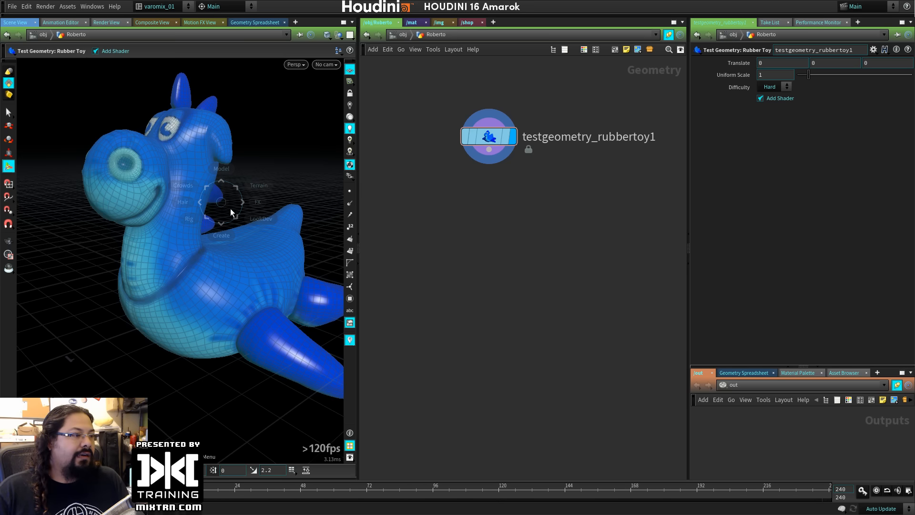
key(c)
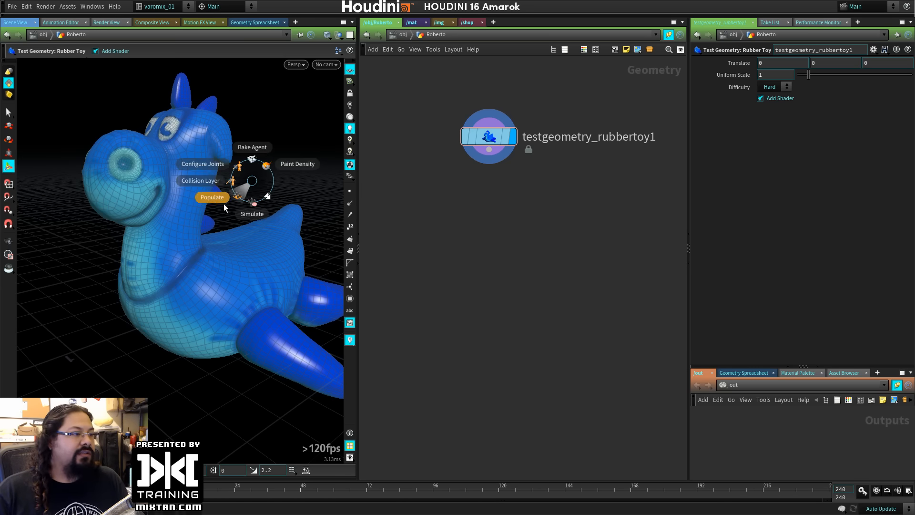
key(c)
key(c)
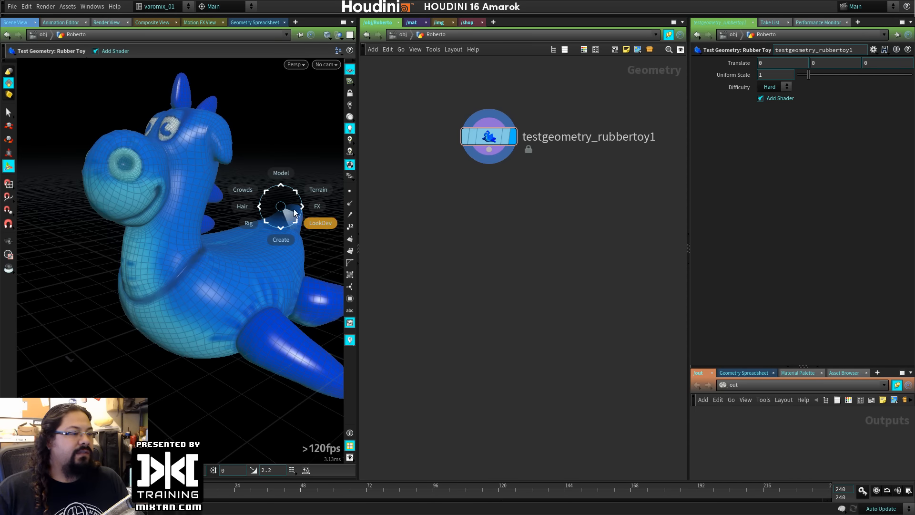
Delete the Roberto object and place a new Test Geometry: Rubber Toy at the world origin through the Create radial menu.
click(402, 34)
key(Delete)
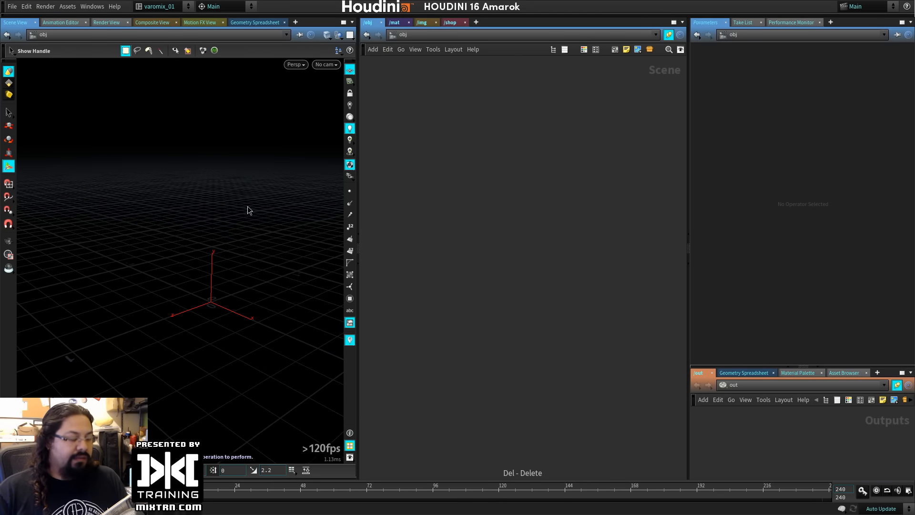
key(c)
click(218, 177)
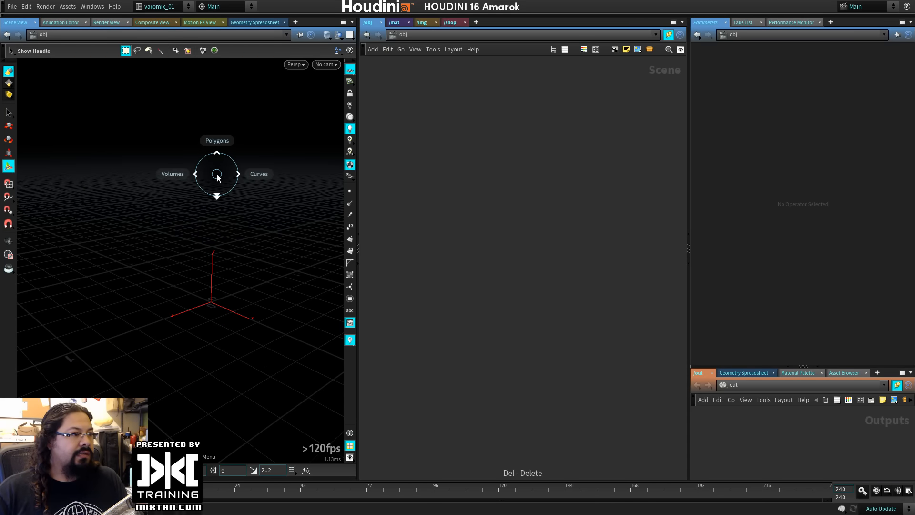
key(c)
click(214, 263)
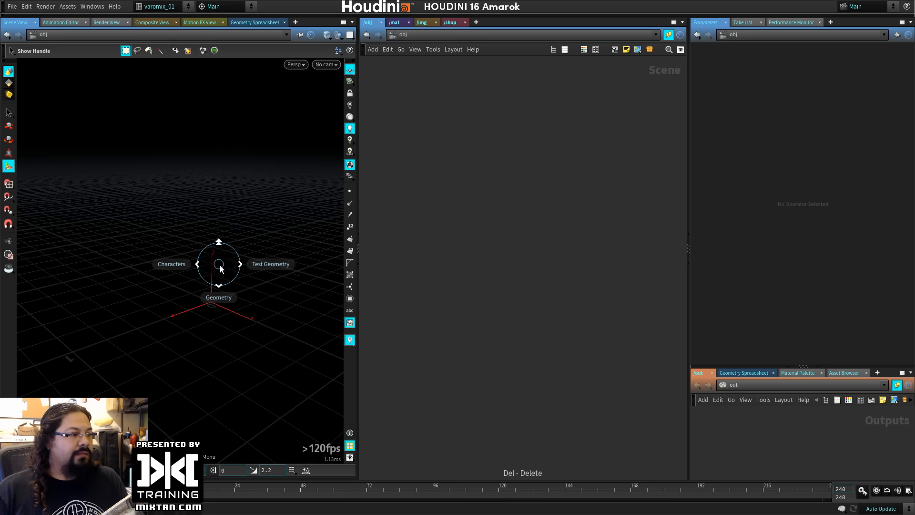
click(273, 264)
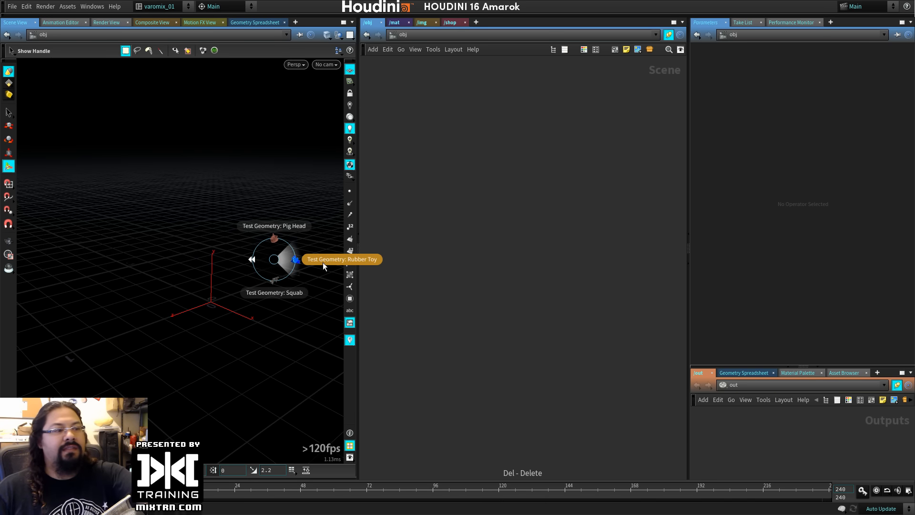
click(370, 259)
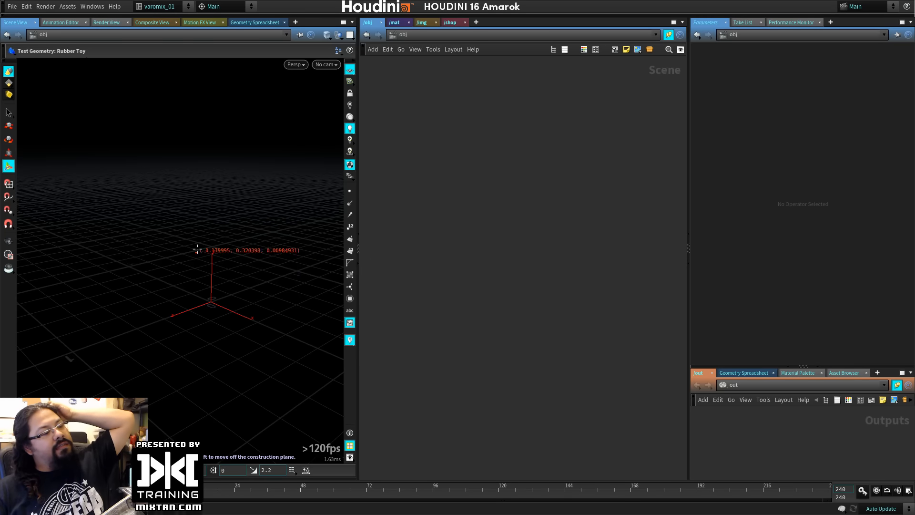
click(192, 309)
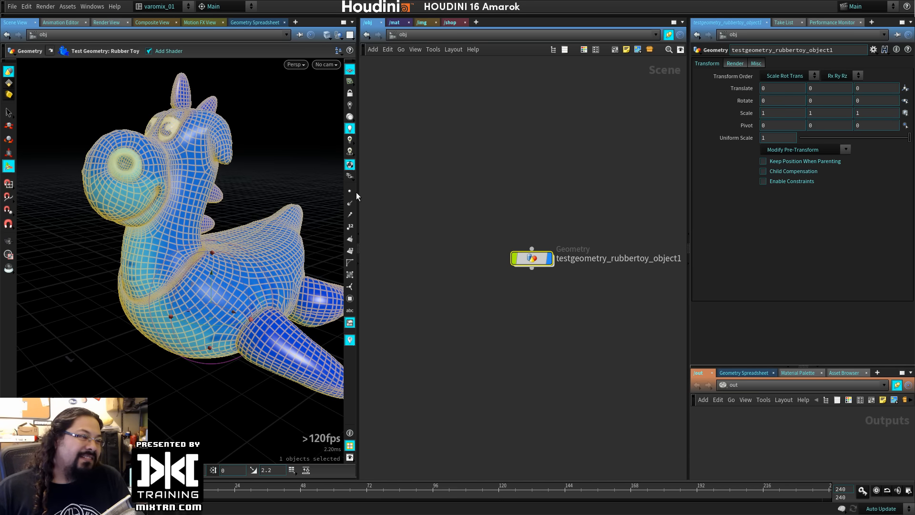
Resize the viewport pane and reframe the view to fit the whole rubber toy.
drag(358, 193, 410, 200)
alt+right_drag(300, 261, 280, 256)
alt+drag(279, 255, 250, 258)
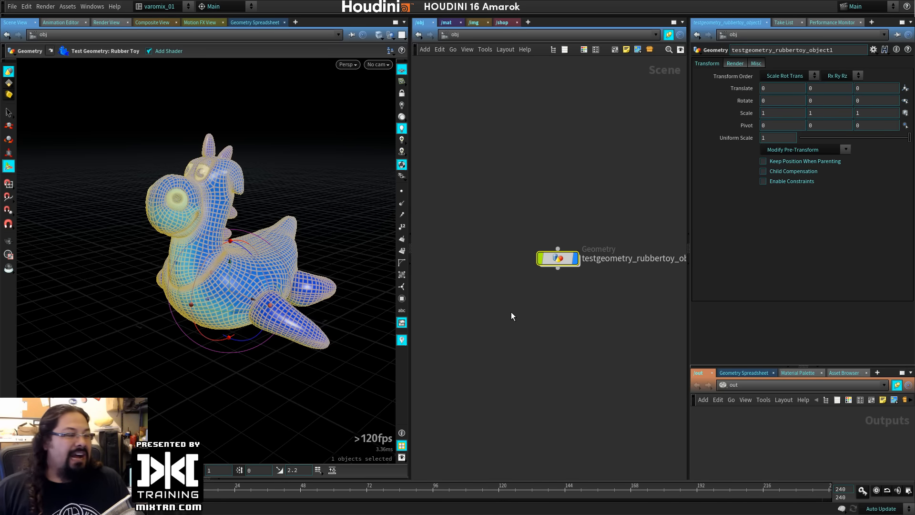
drag(413, 189, 364, 205)
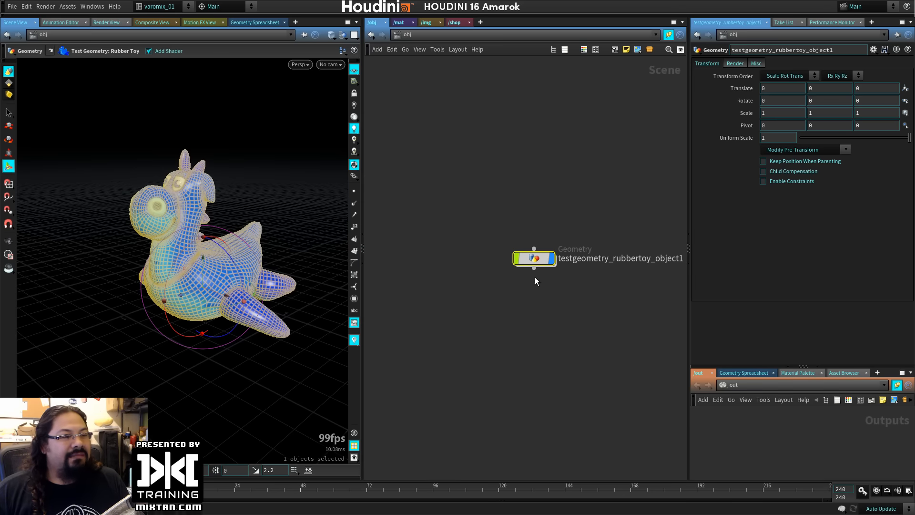
Move the rubber toy object node higher in the obj network and go inside it.
click(534, 268)
key(Escape)
drag(534, 258, 510, 216)
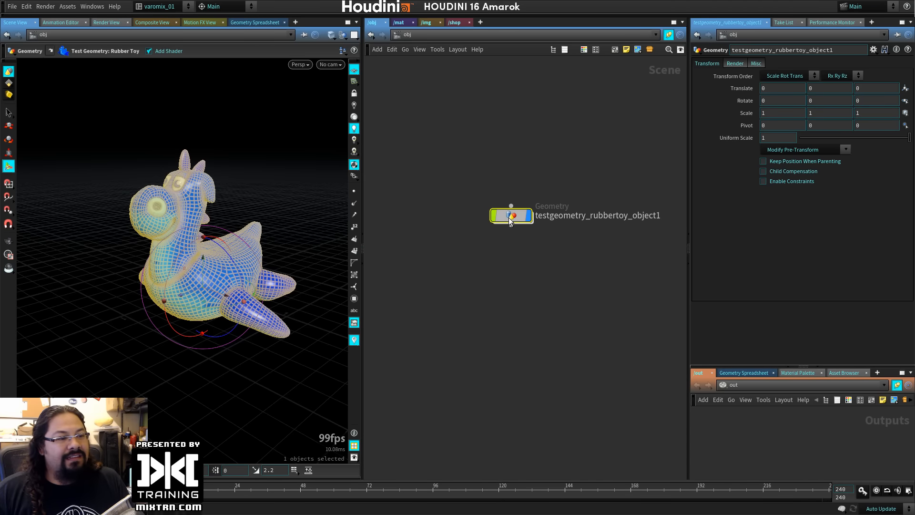
double_click(510, 216)
middle_drag(518, 301, 491, 229)
Add a Null node below testgeometry_rubbertoy1 and wire the toy's output into it.
click(530, 263)
key(Tab)
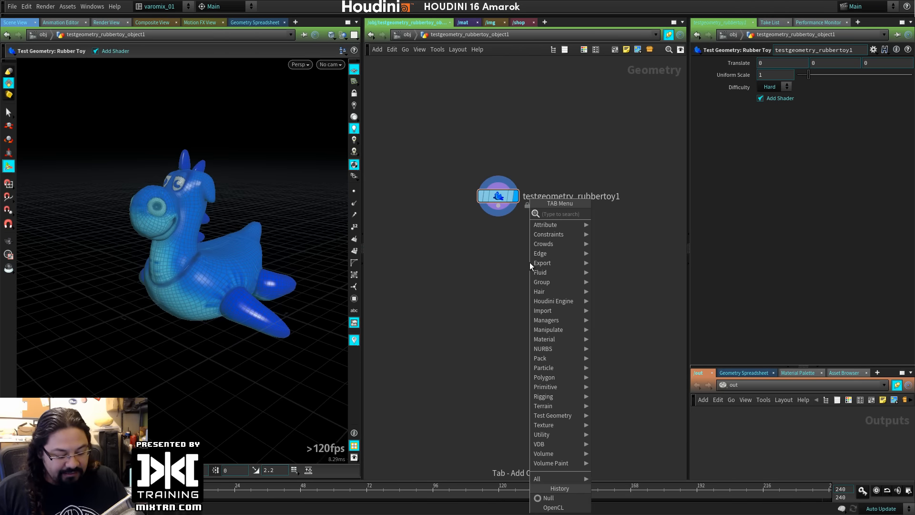
text(nul)
click(602, 213)
click(498, 269)
mouse_move(498, 206)
mouse_down()
mouse_move(498, 253)
mouse_move(481, 256)
mouse_up()
click(498, 256)
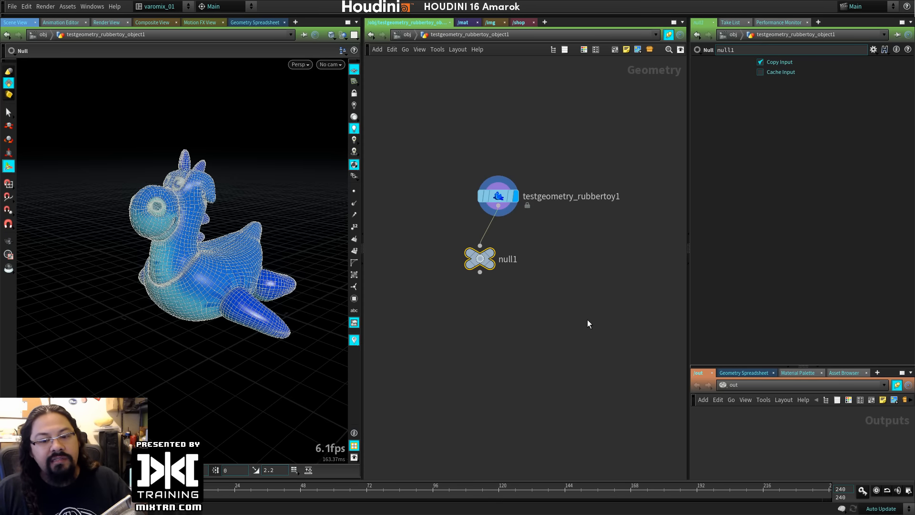
Add a sticky note beside testgeometry_rubbertoy1 in the network reading "T and R".
click(627, 50)
drag(564, 162, 575, 140)
key(shift+w)
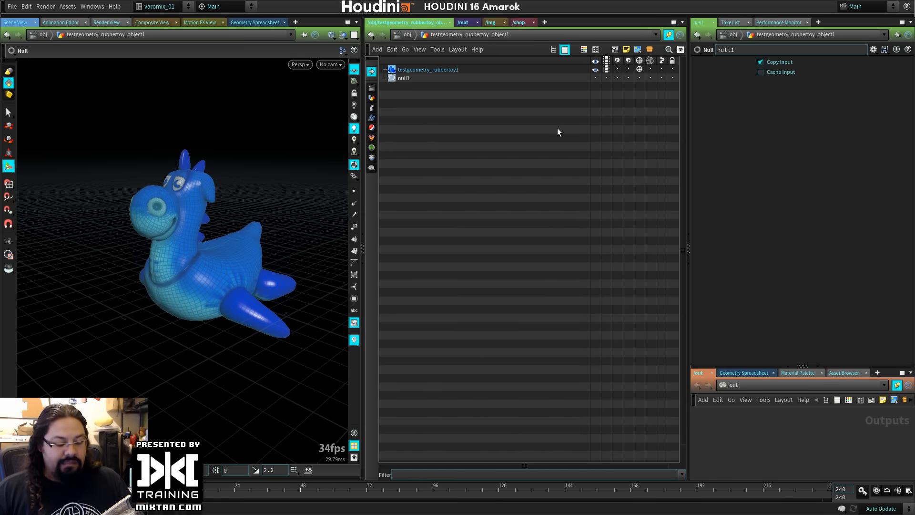
key(shift+t)
click(572, 133)
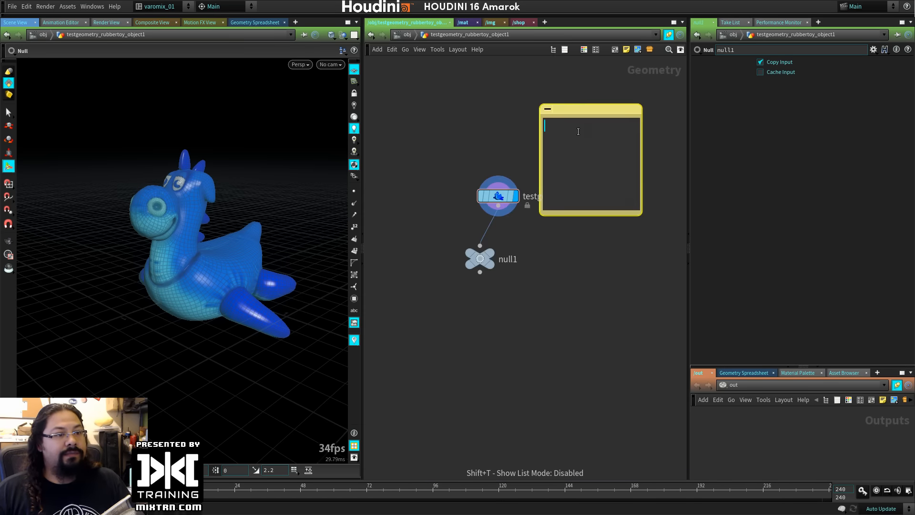
text(T and R)
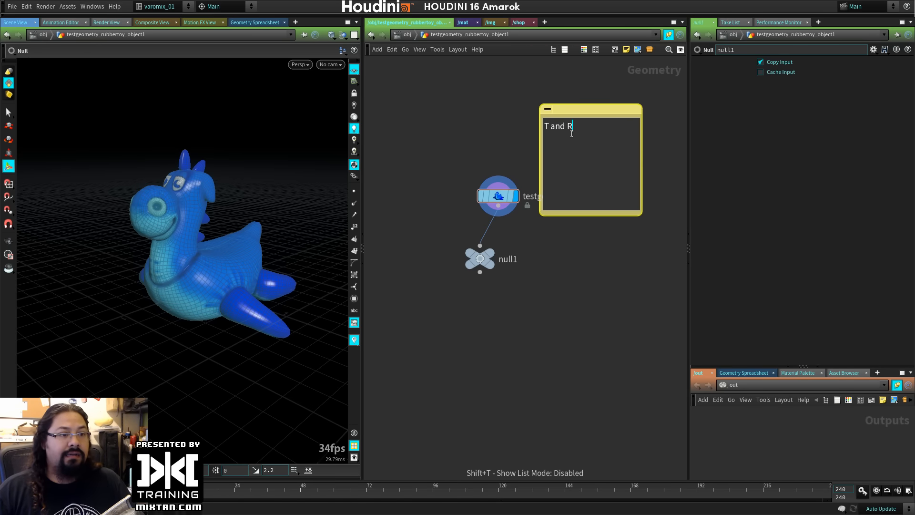
click(578, 269)
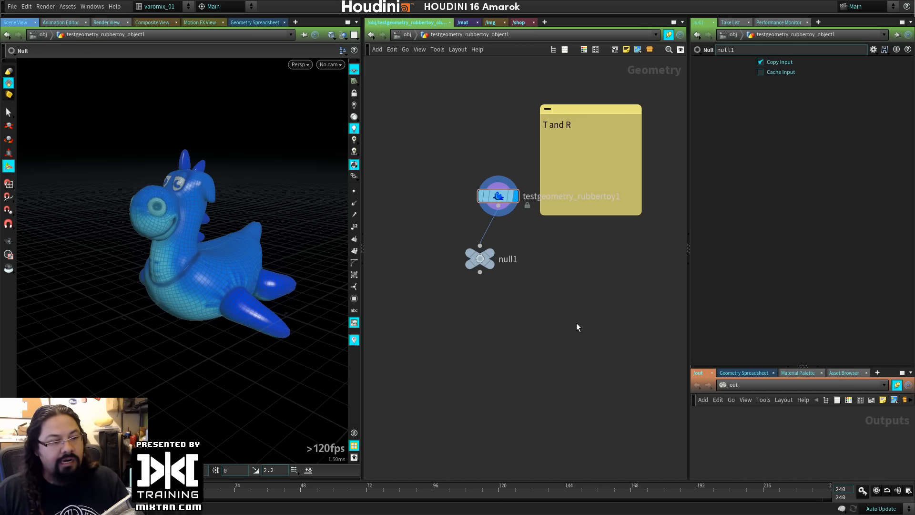
Try the display and render flags on null1 and return both to testgeometry_rubbertoy1.
click(482, 258)
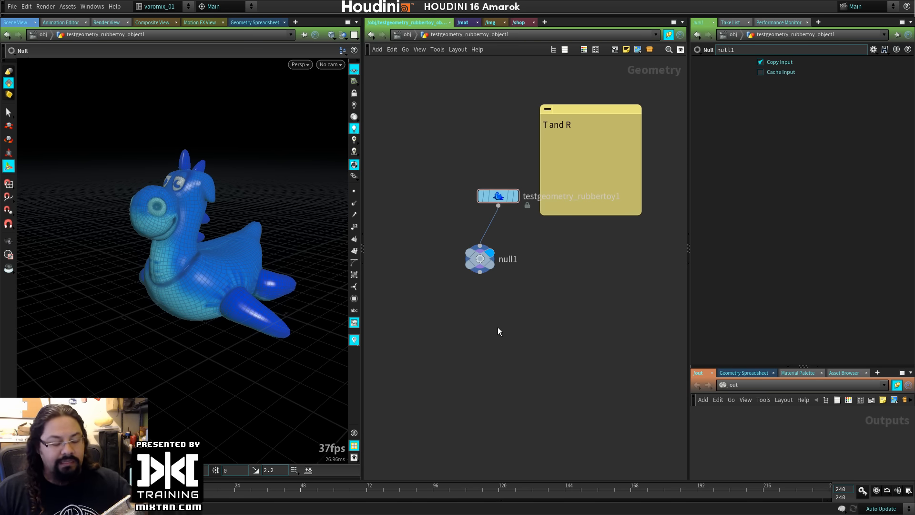
key(r)
click(501, 198)
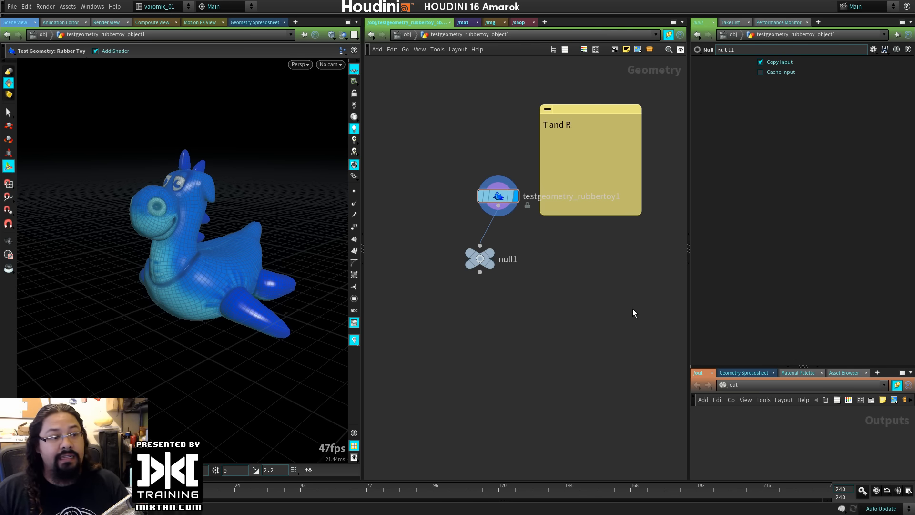
key(t)
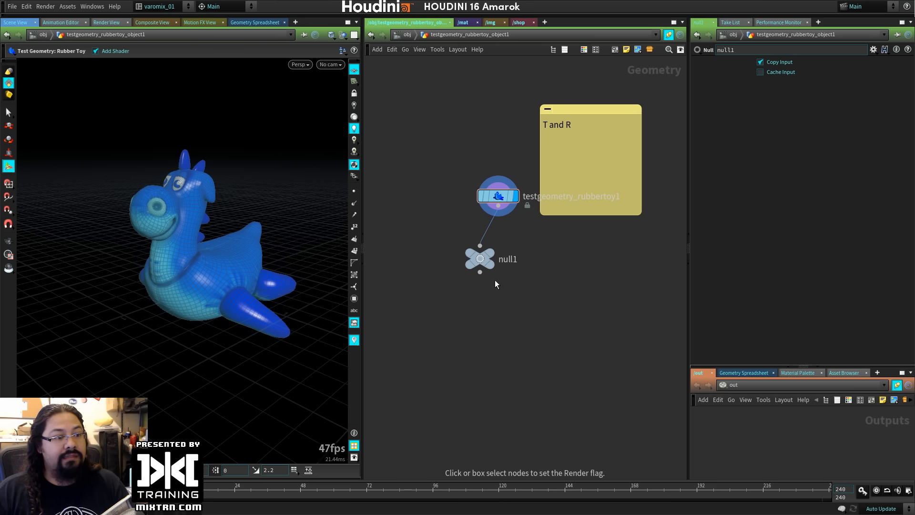
click(482, 258)
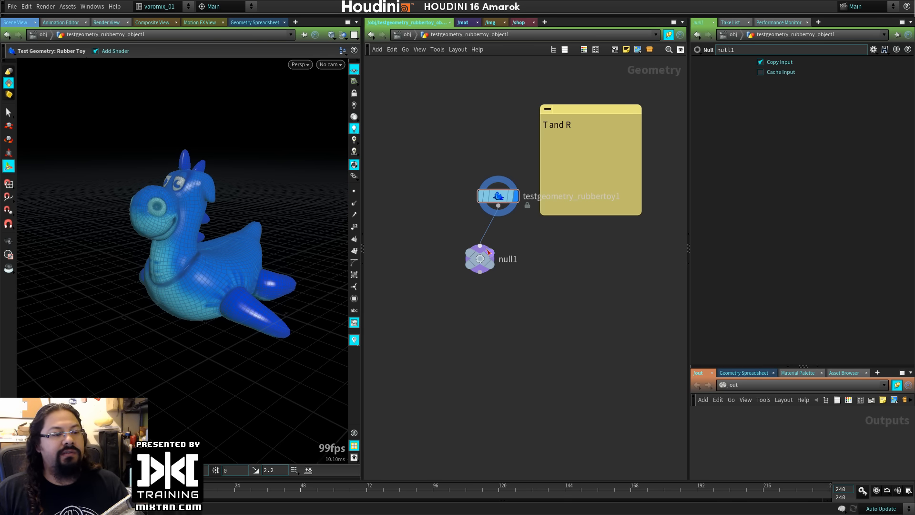
key(r)
click(502, 197)
Add three more Null nodes fed by testgeometry_rubbertoy1 and spread null3 and null4 apart.
key(Tab)
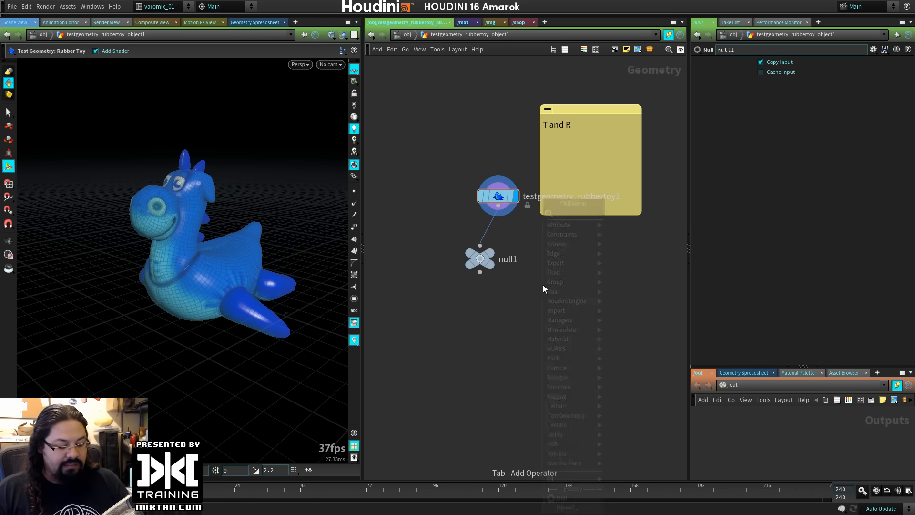
text(nu)
key(Return)
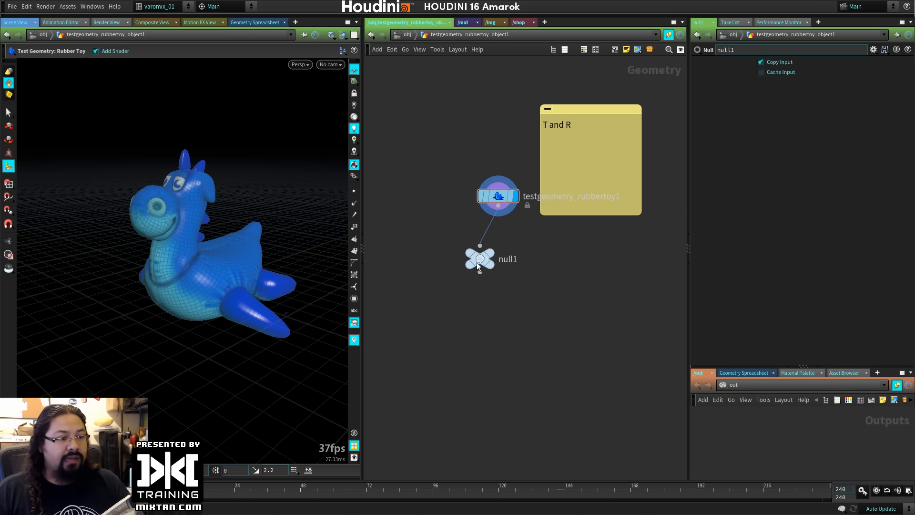
click(555, 306)
alt+drag(573, 284, 382, 296)
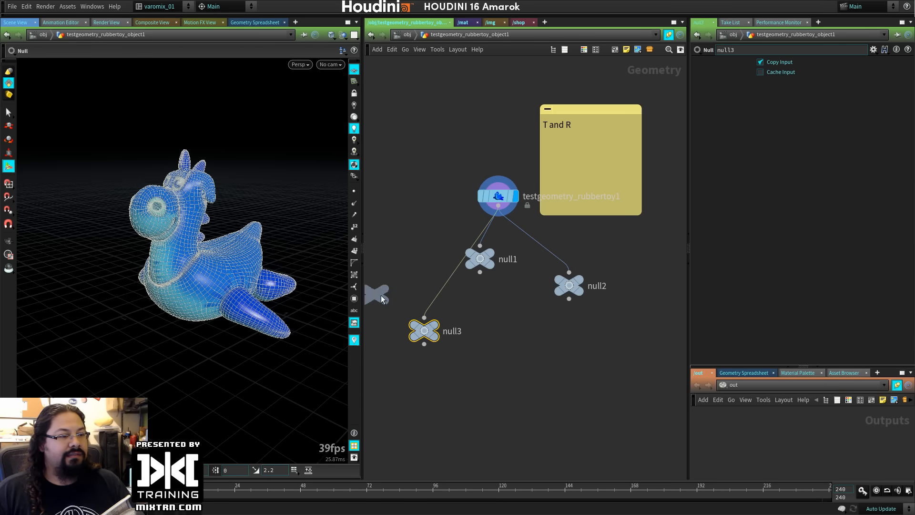
middle_drag(514, 354, 605, 352)
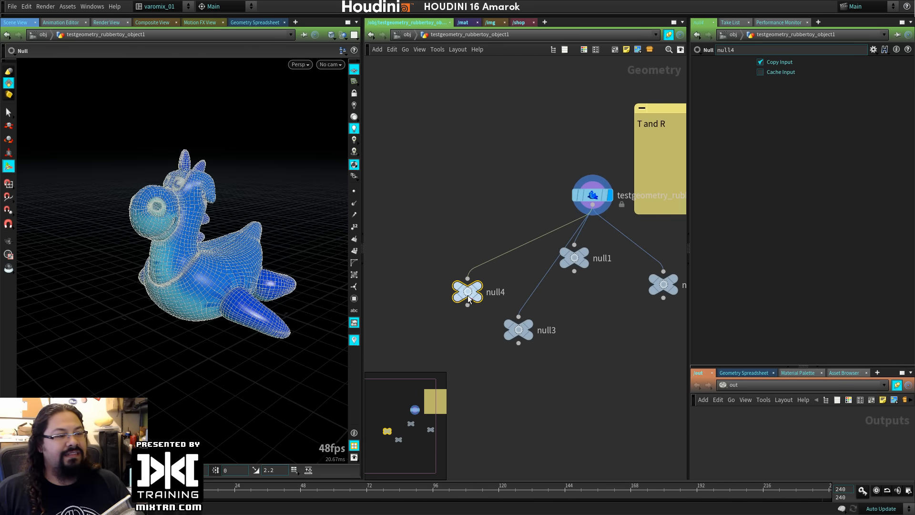
drag(471, 299, 445, 266)
drag(532, 335, 503, 326)
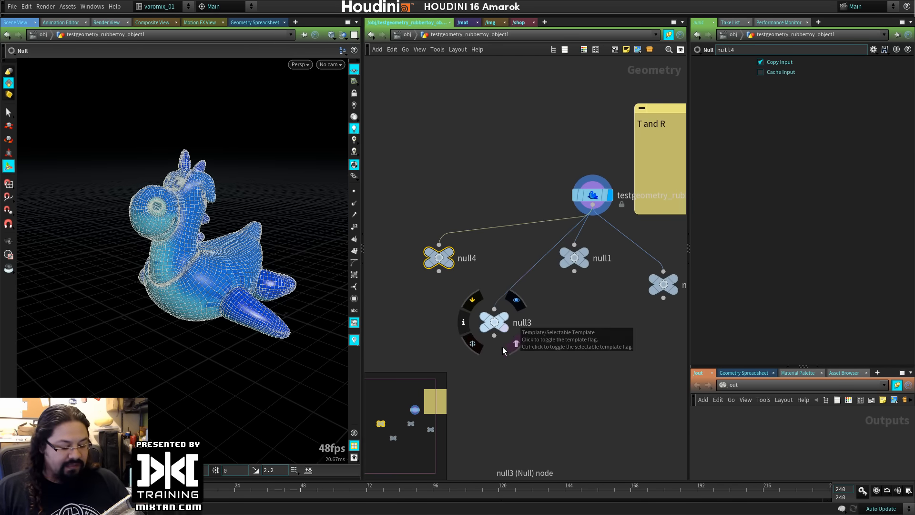
Switch only the render flag between the four null nodes, finishing on null2.
click(450, 258)
click(579, 257)
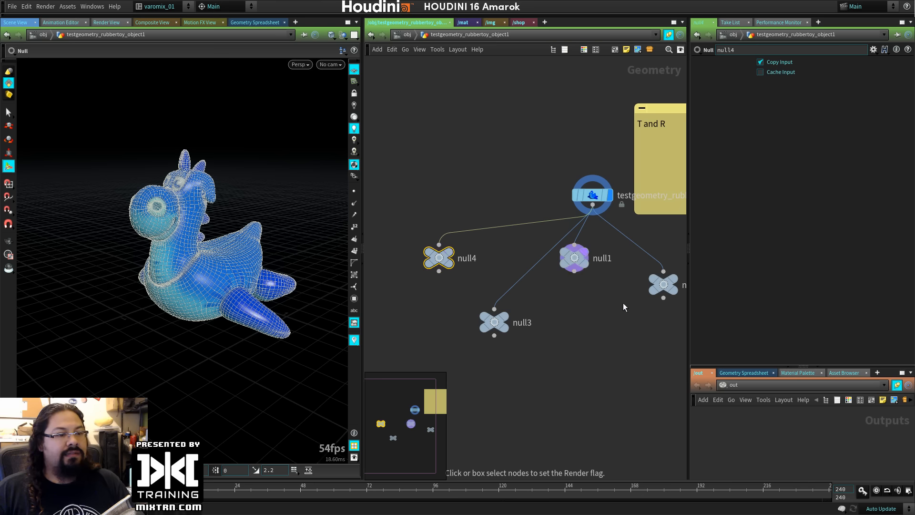
click(665, 285)
click(497, 322)
click(439, 257)
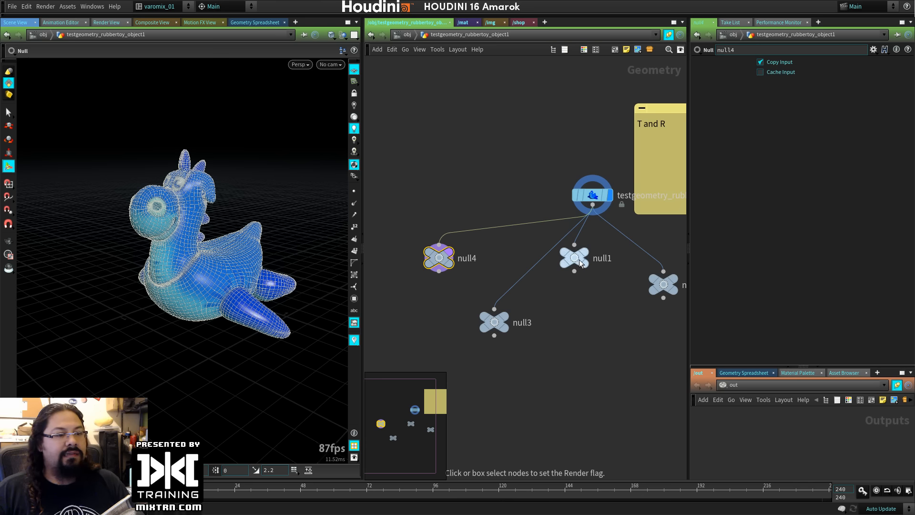
click(575, 257)
click(439, 257)
click(659, 279)
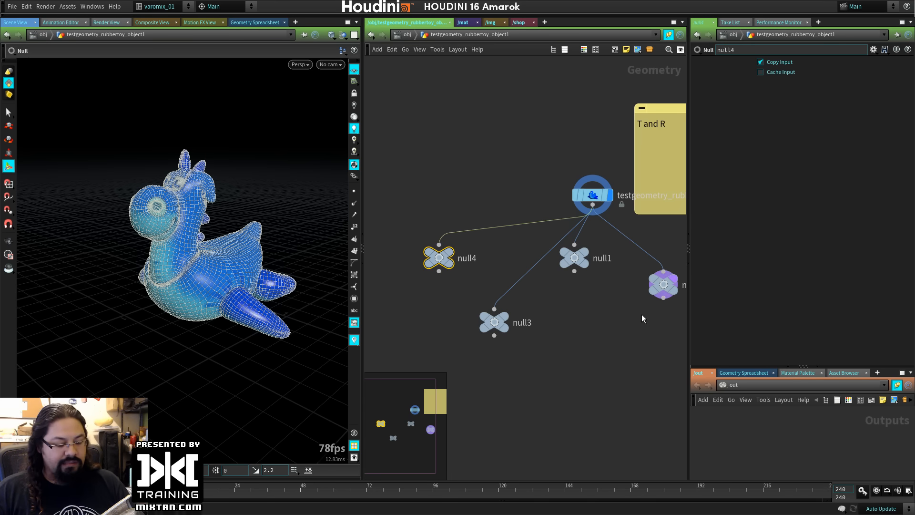
Switch the display flag through null3, null1 and null2, finishing on null4.
key(r)
click(492, 320)
click(574, 257)
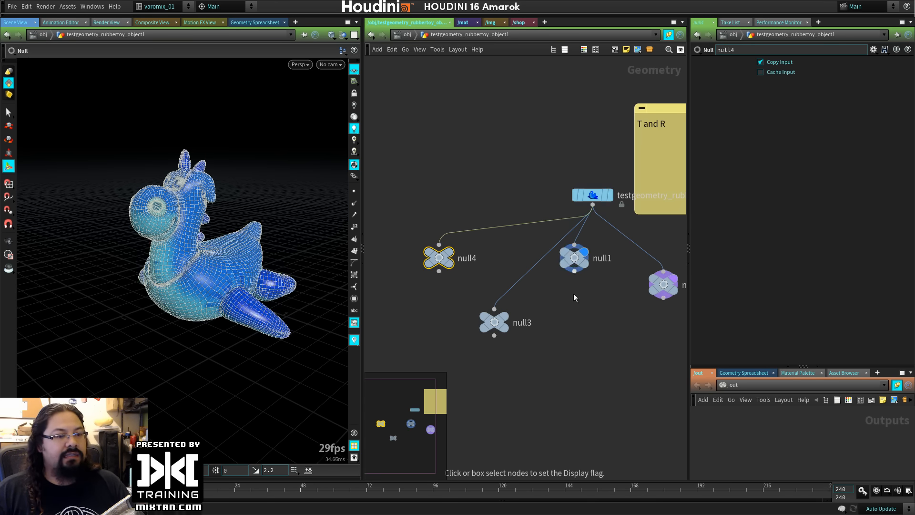
click(495, 322)
click(663, 286)
click(436, 259)
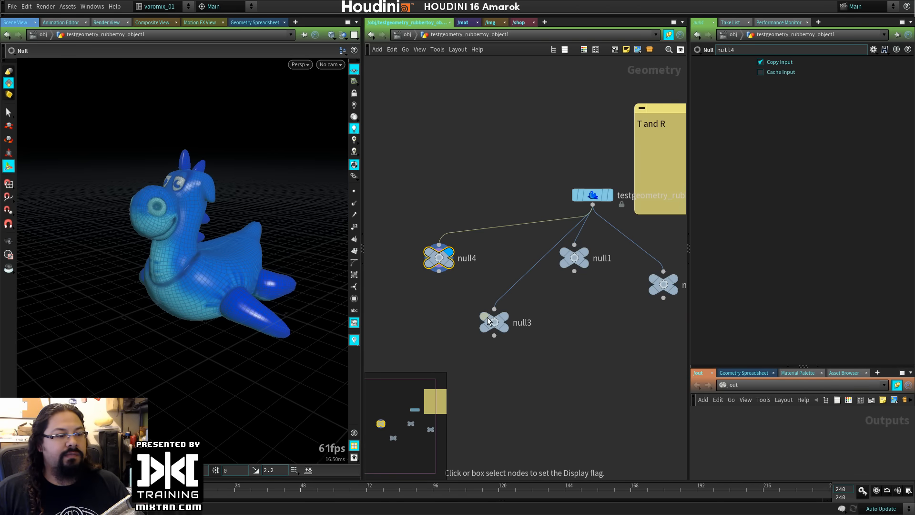
Put the display flag on null1 and the render flag on null2.
click(494, 322)
click(573, 263)
key(r)
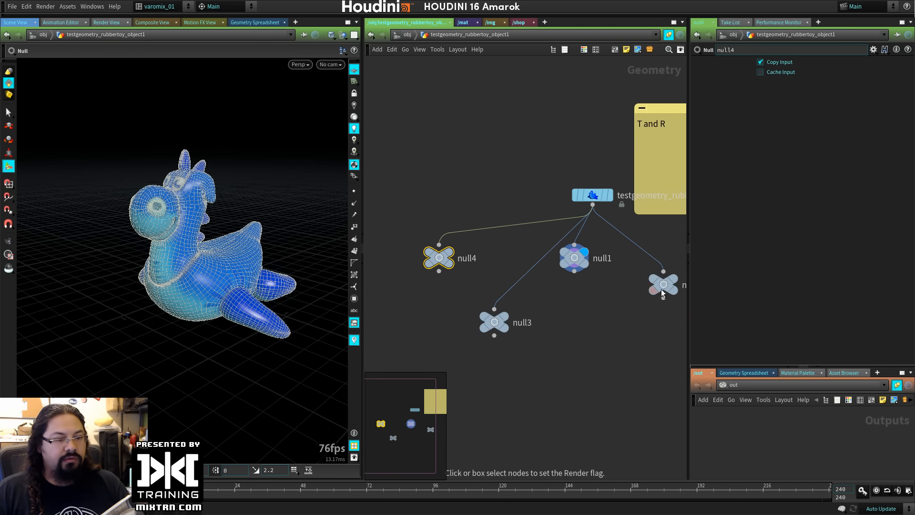
click(662, 285)
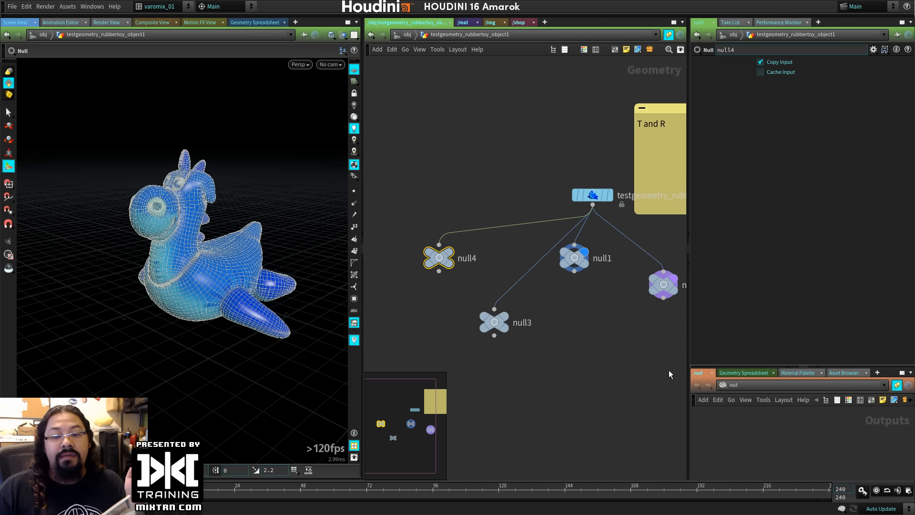
Clear the node selection and view the rubber toy close up from its back side.
click(449, 175)
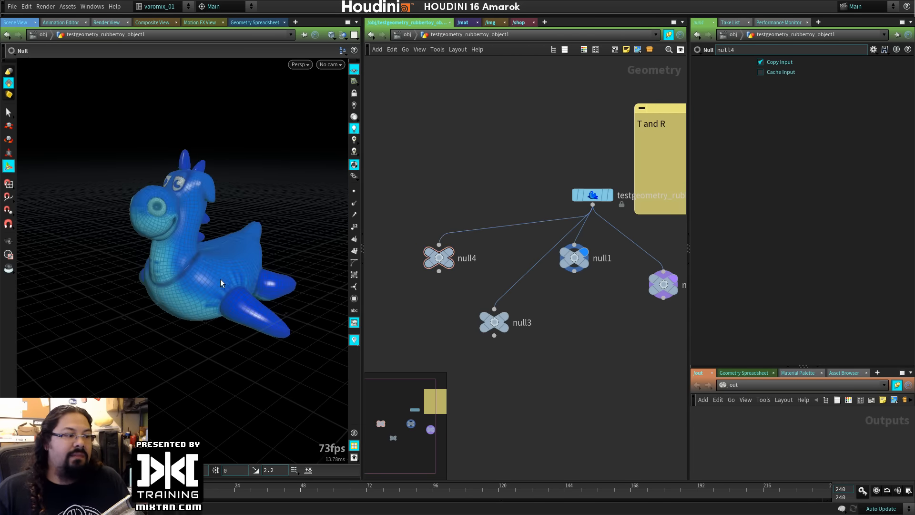
alt+drag(221, 280, 196, 280)
alt+right_drag(196, 281, 225, 224)
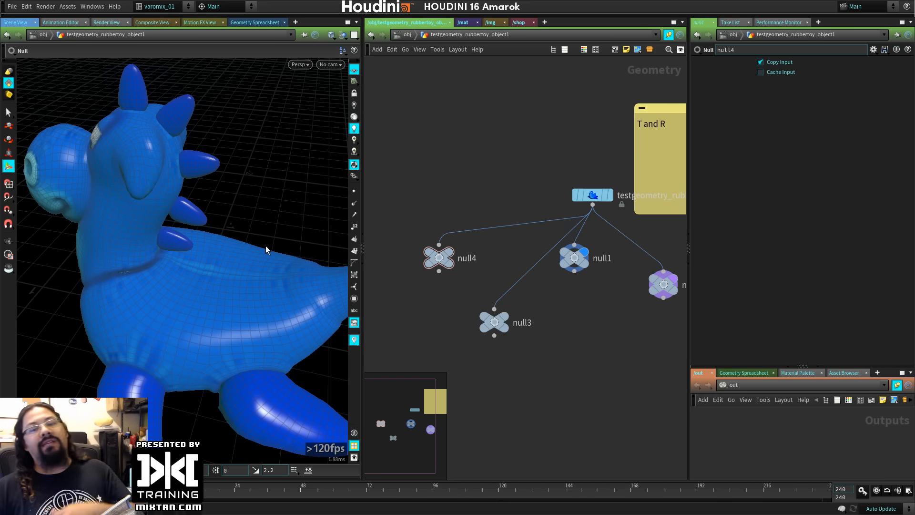
Examine the flag rings around the null nodes at several zoom levels of the network.
mouse_move(663, 284)
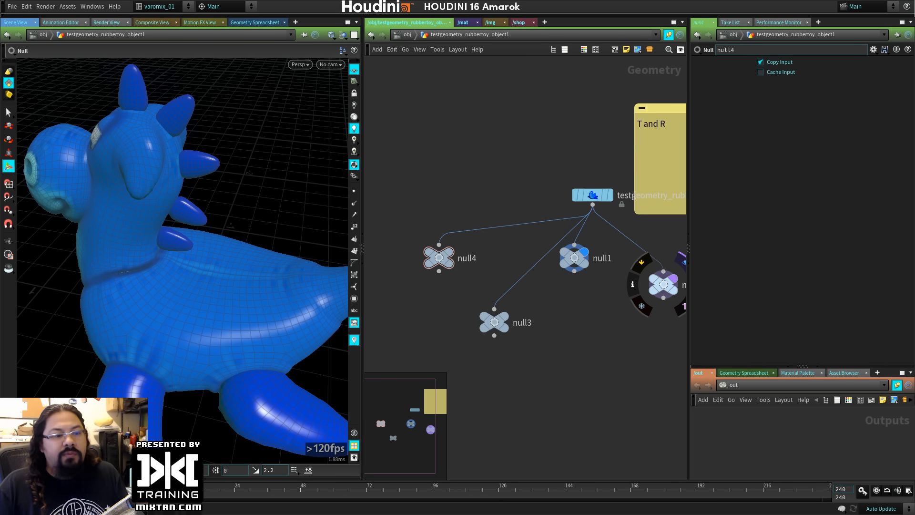
mouse_move(491, 322)
scroll(484, 323, up, 5)
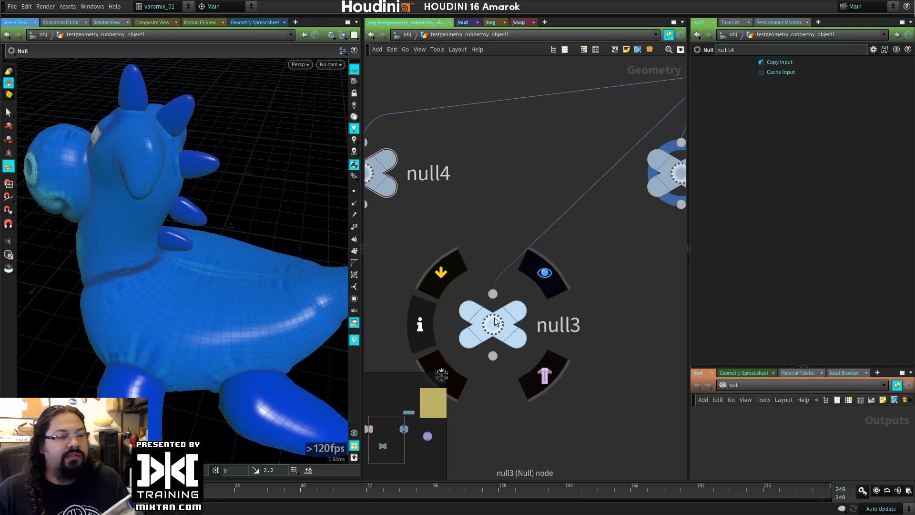
scroll(491, 323, down, 6)
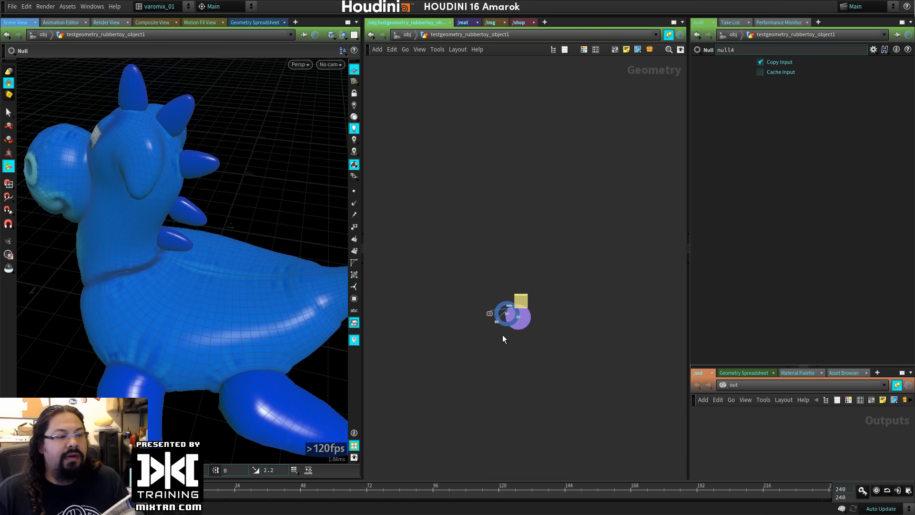
scroll(502, 334, up, 6)
middle_drag(512, 197, 618, 469)
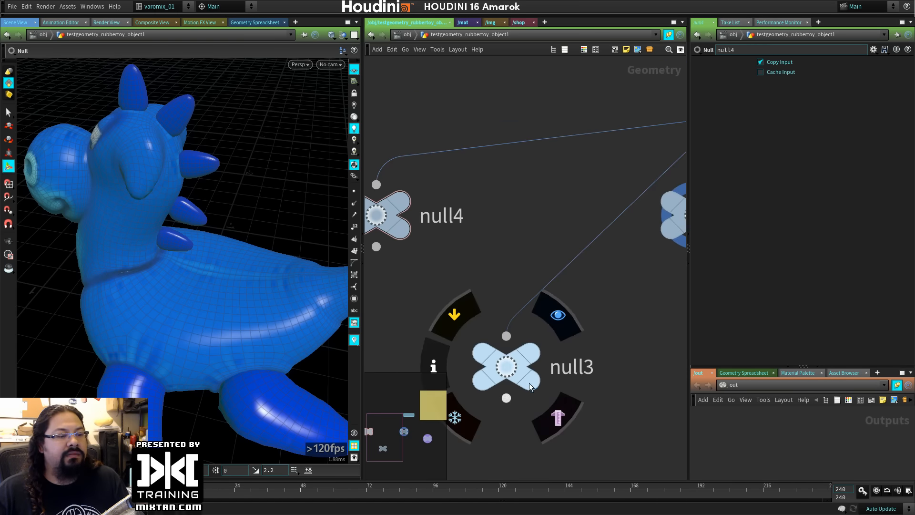
scroll(516, 354, down, 5)
mouse_move(517, 356)
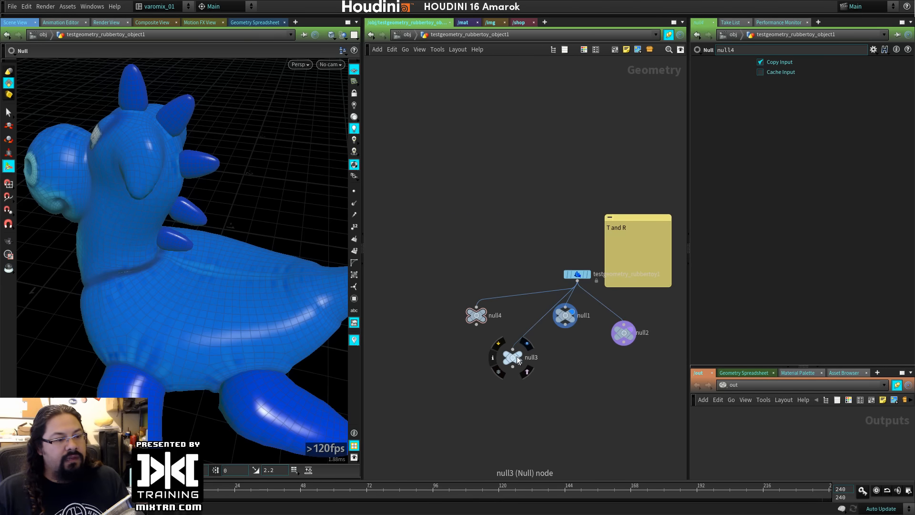
scroll(516, 359, up, 1)
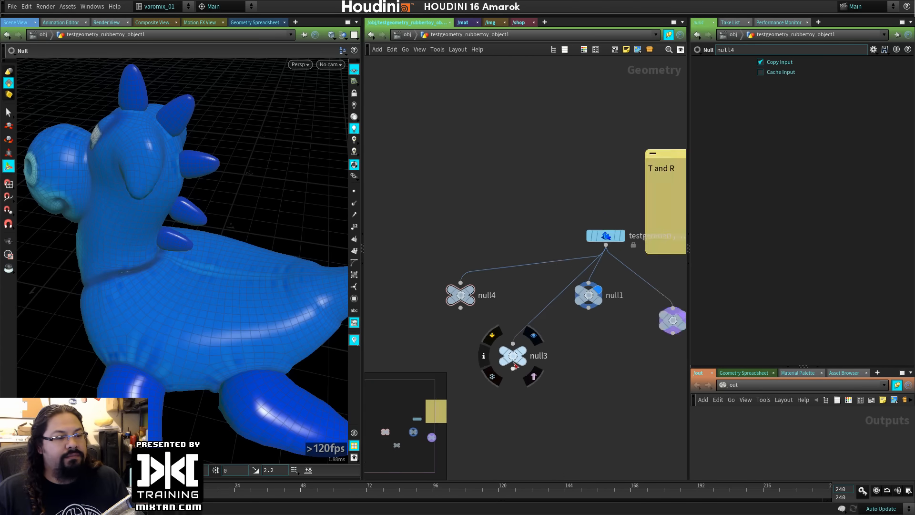
scroll(514, 358, up, 4)
scroll(494, 352, down, 5)
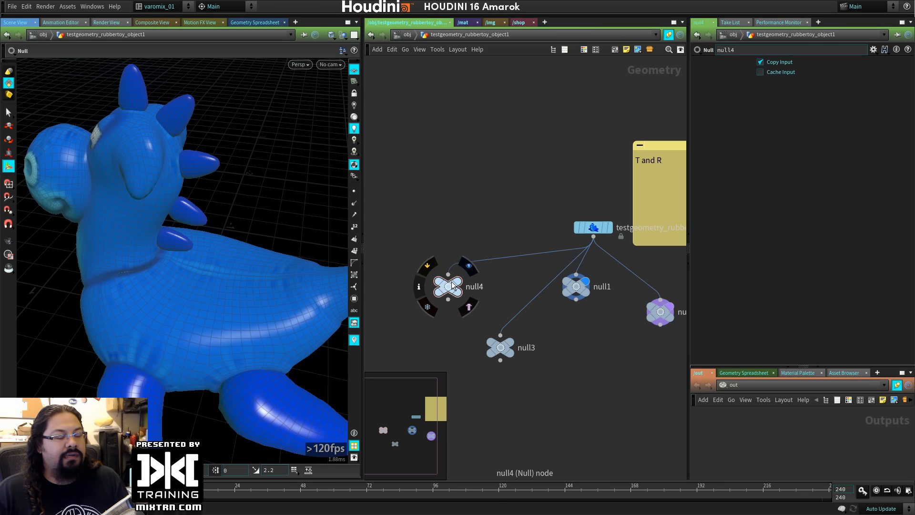
scroll(514, 324, up, 3)
middle_drag(622, 307, 536, 326)
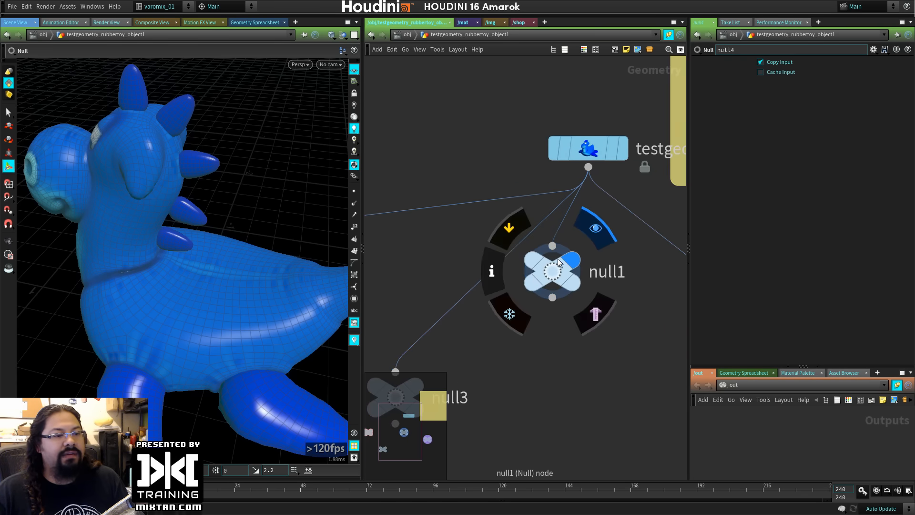
scroll(565, 277, down, 3)
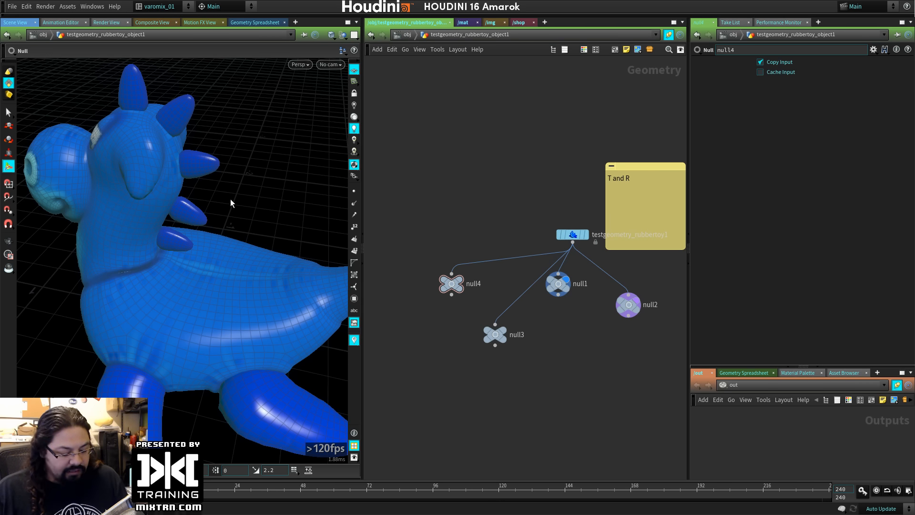
Turn on Point snapping through the viewport's snapping radial menu.
key(x)
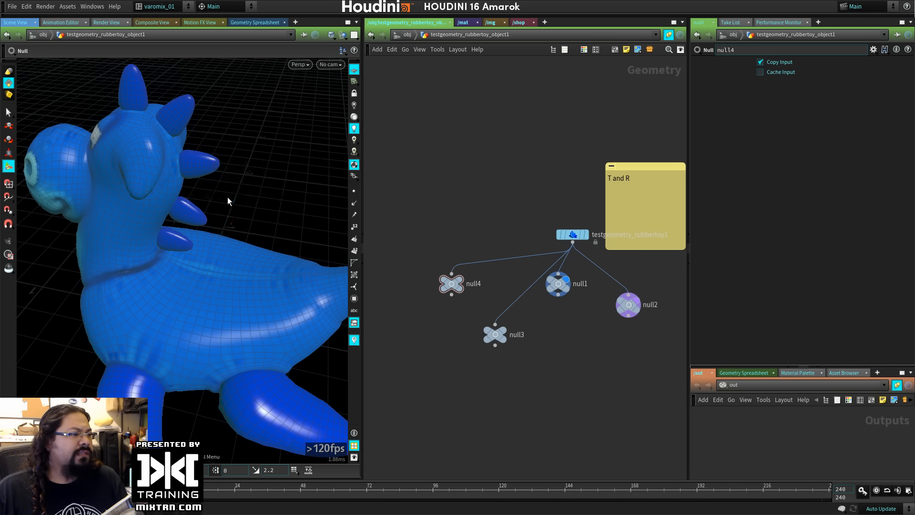
key(x)
key(x)
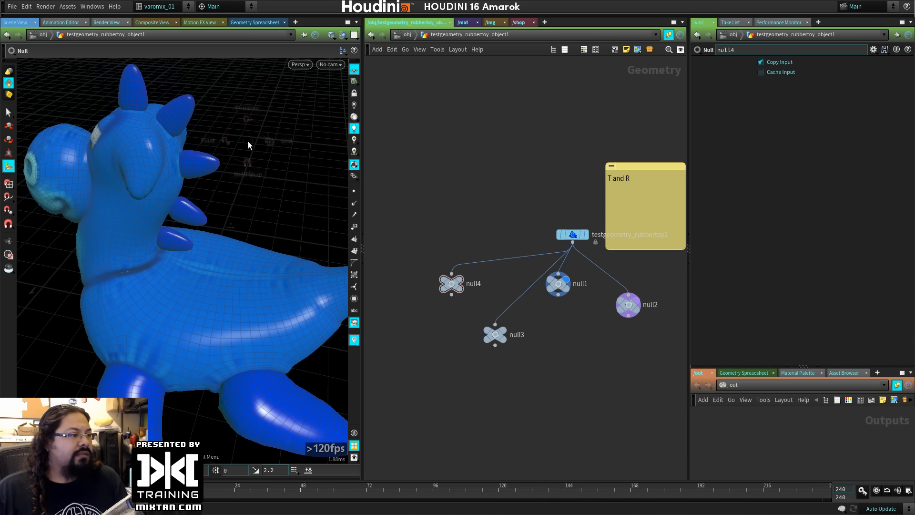
click(219, 145)
Select a small patch of primitives on the rubber toy's back, just behind the lowest spike.
key(s)
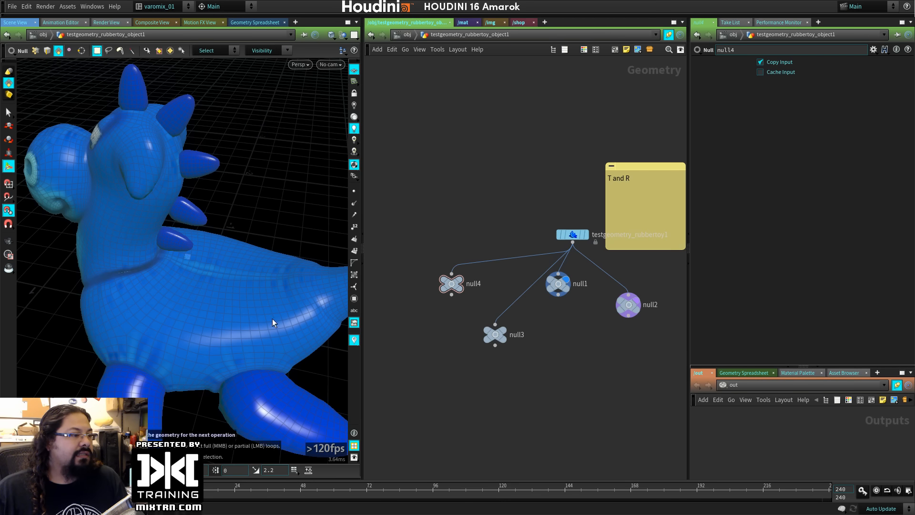
drag(179, 254, 225, 289)
key(x)
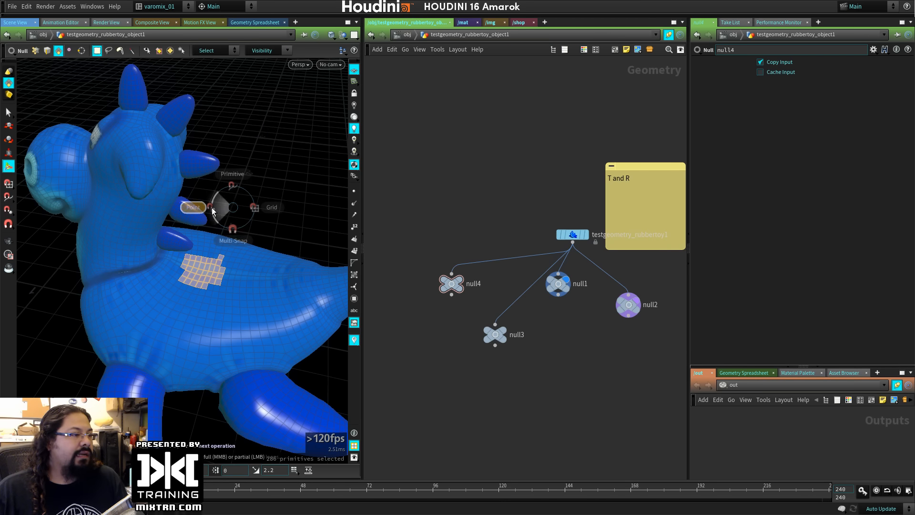
Switch the viewport snapping to Primitive through the snapping radial menu.
key(x)
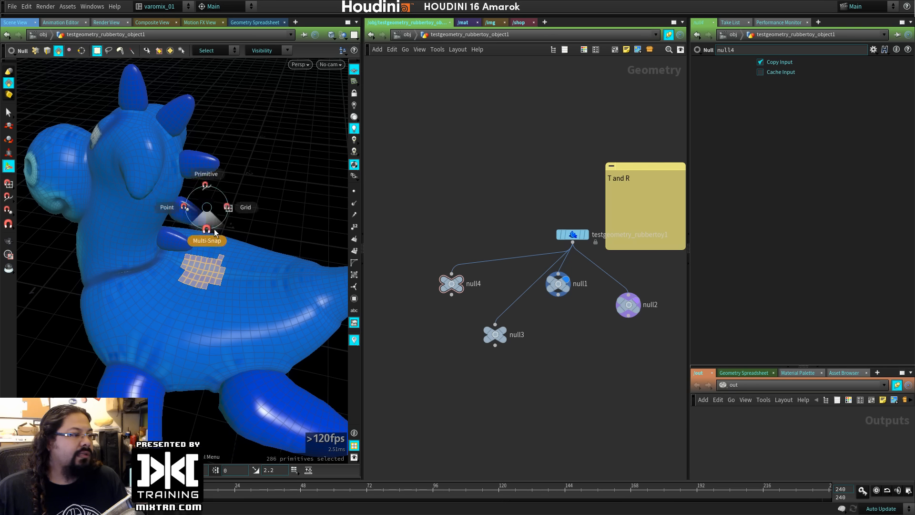
click(205, 182)
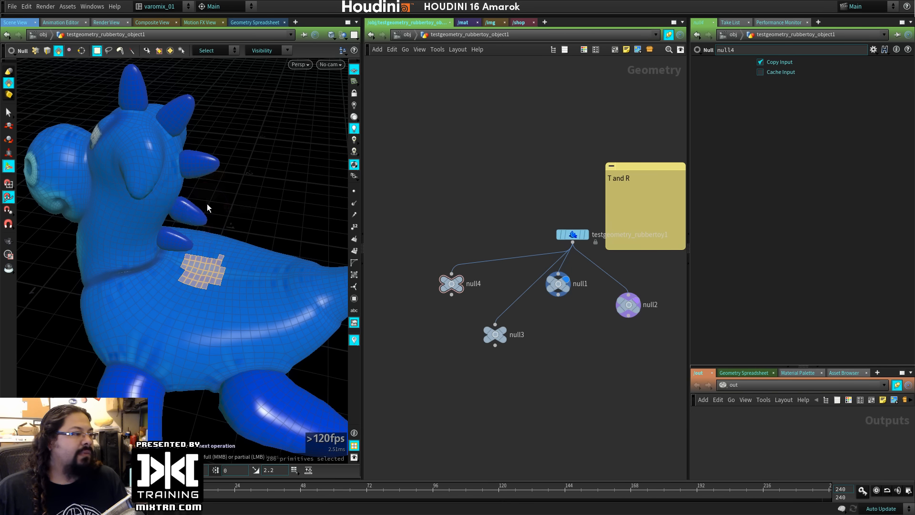
key(x)
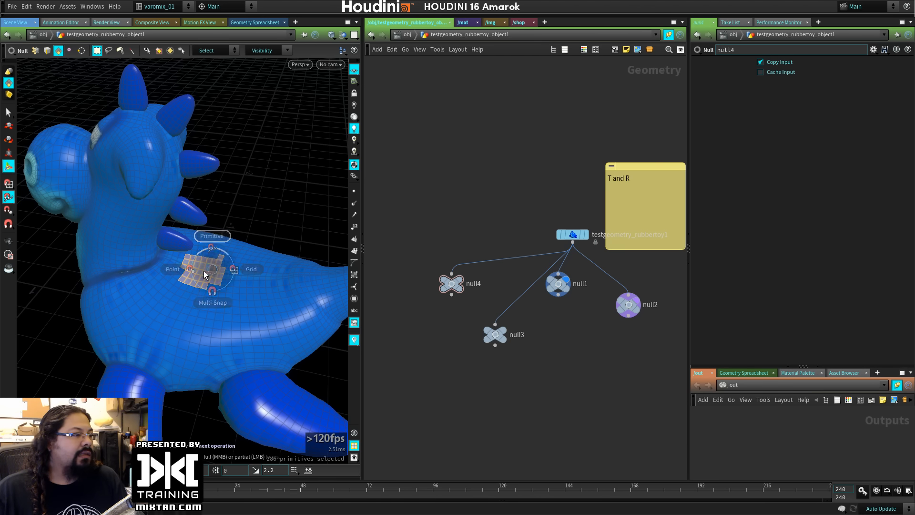
click(208, 270)
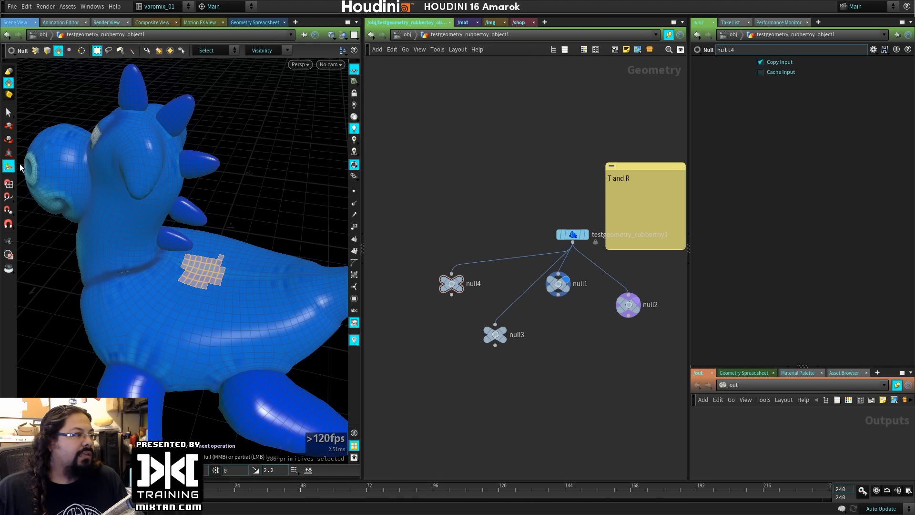
Set the viewport snapping to Point through the snapping radial menu.
key(x)
click(178, 242)
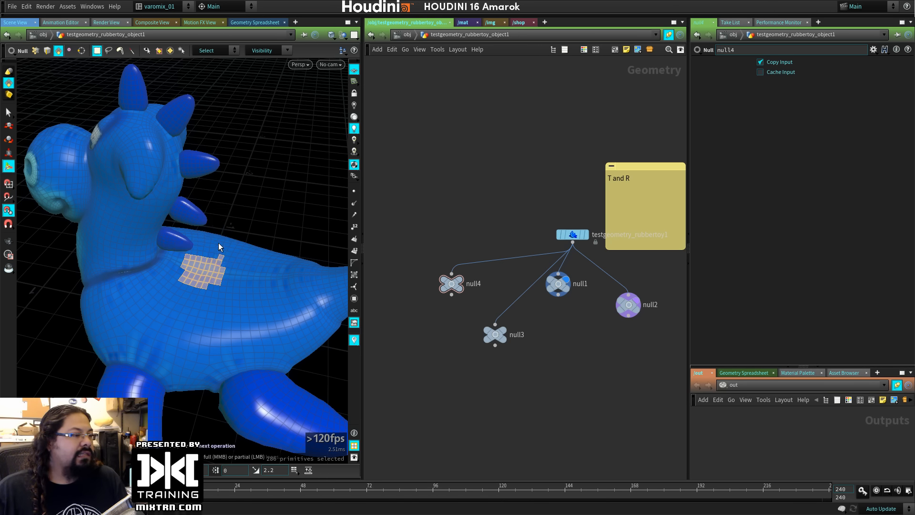
key(x)
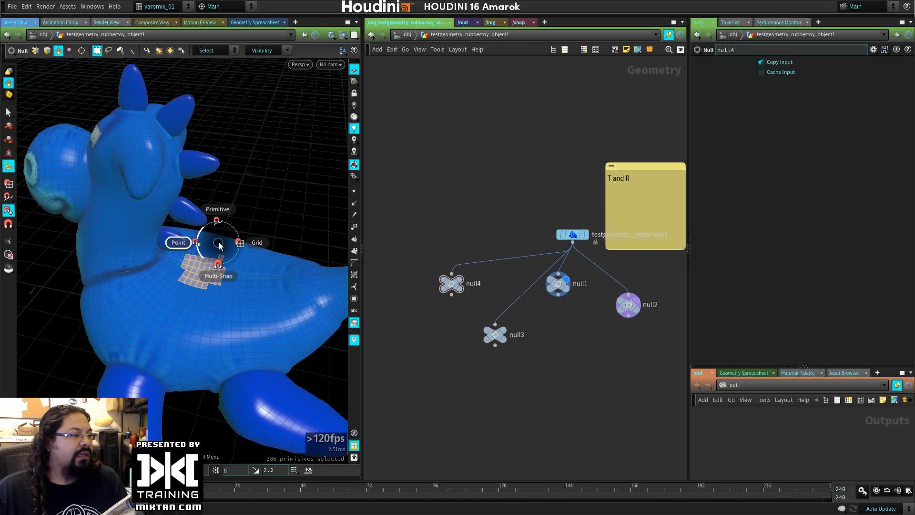
click(218, 245)
Examine the submenus of the Main custom radial menu and the list of available radial menu sets.
key(c)
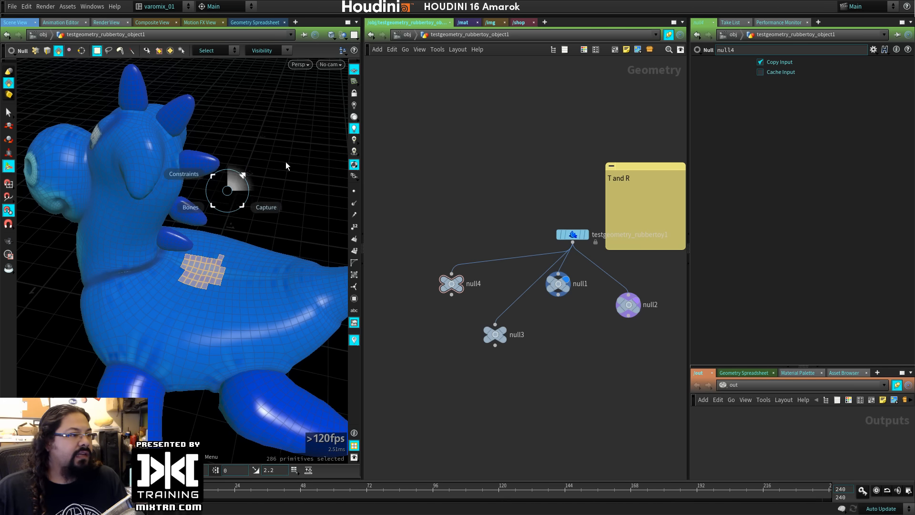
click(233, 174)
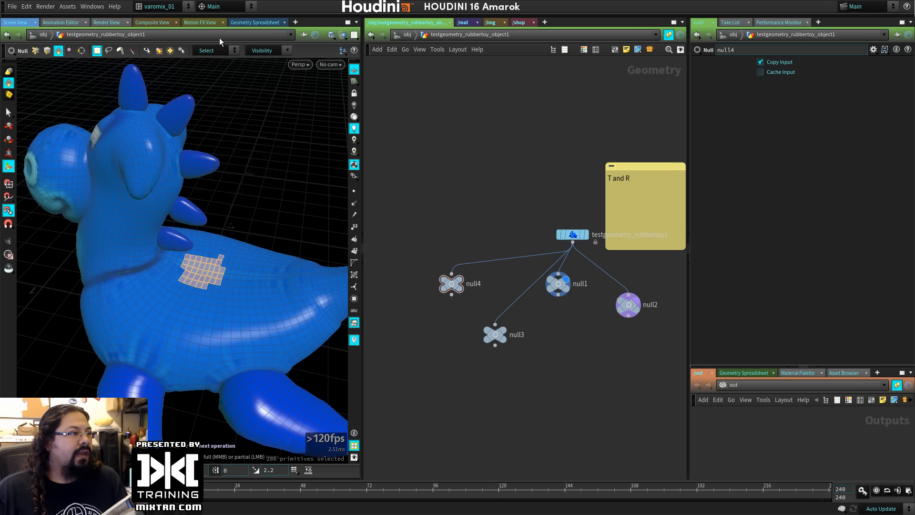
key(c)
key(c)
key(c)
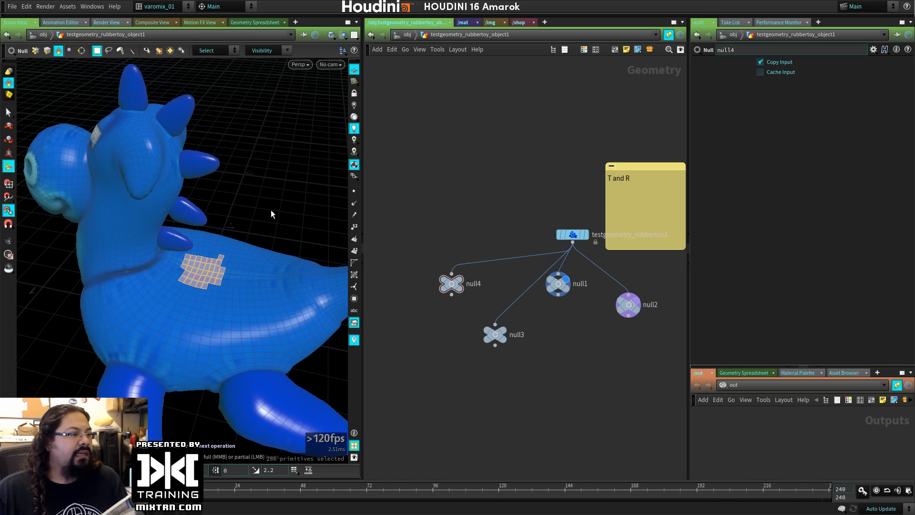
key(c)
key(c)
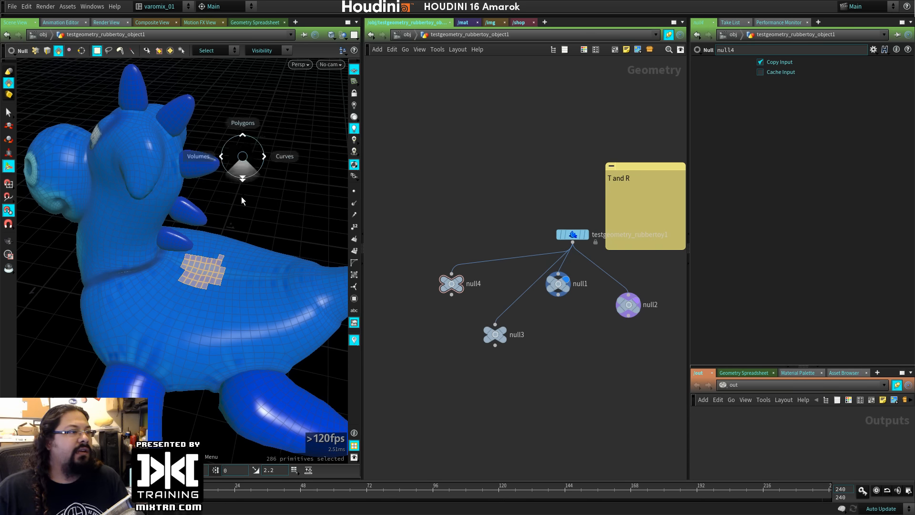
click(236, 7)
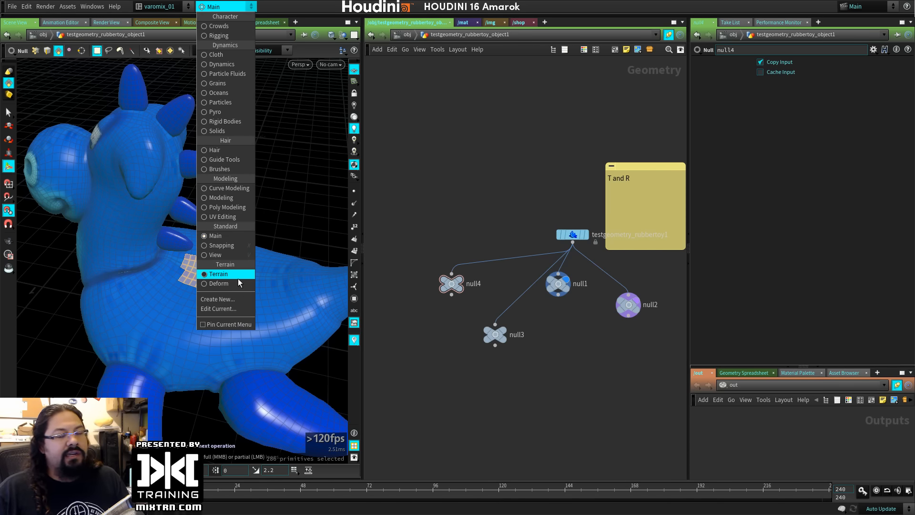
click(318, 190)
key(c)
mouse_move(241, 47)
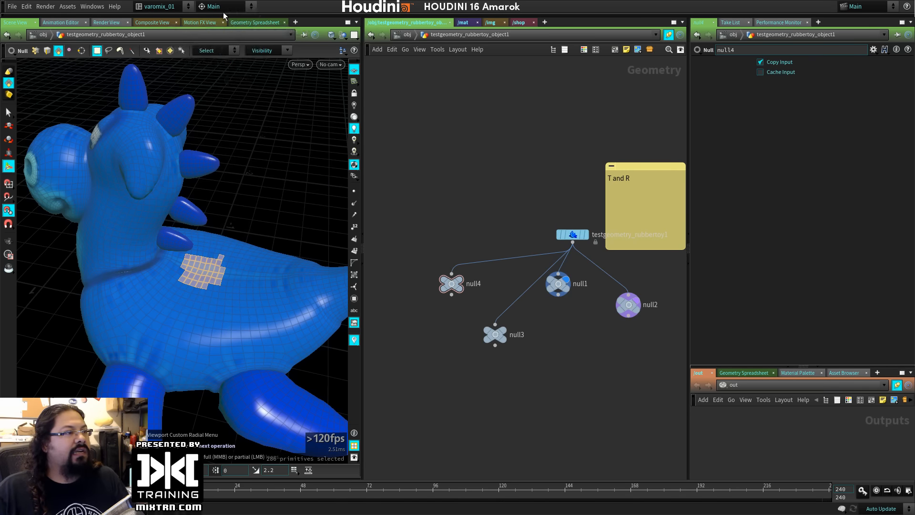
Change the custom radial menu set to Rigid Bodies and then Pyro, and view the Pyro radial menu's entries.
click(228, 6)
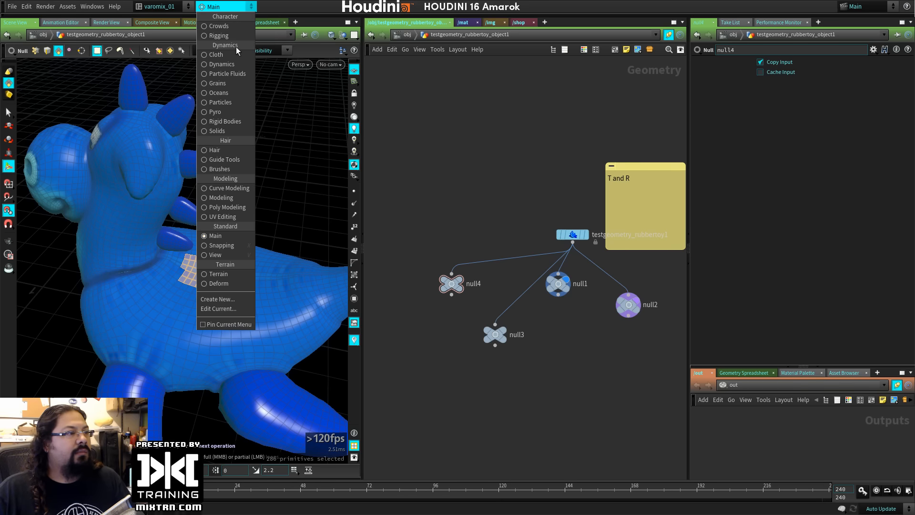
click(214, 121)
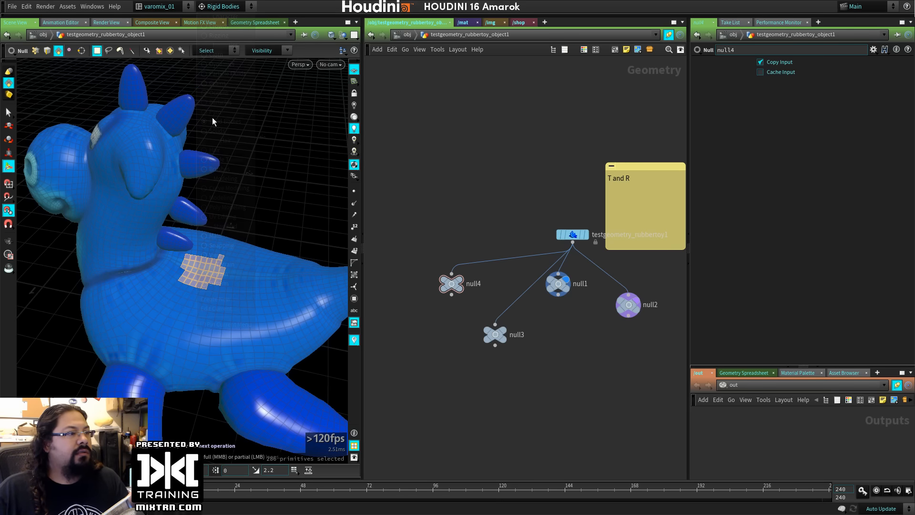
click(229, 8)
click(214, 112)
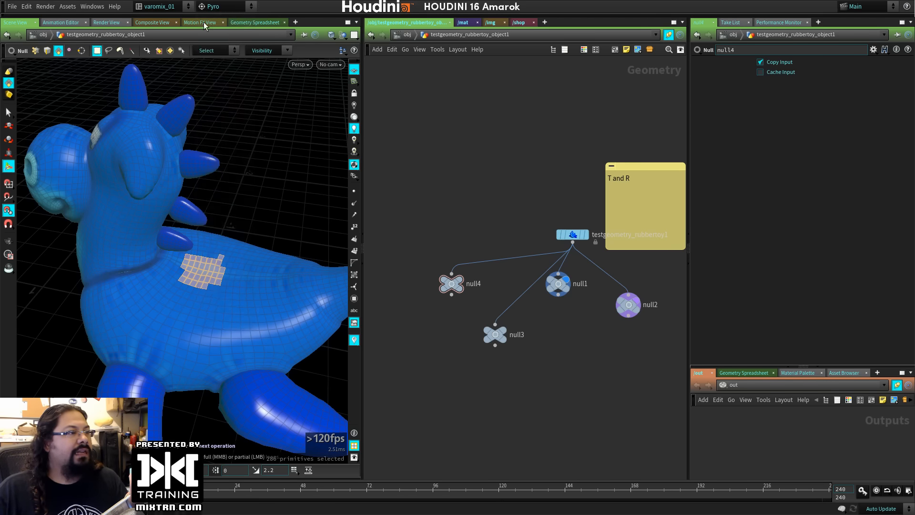
key(c)
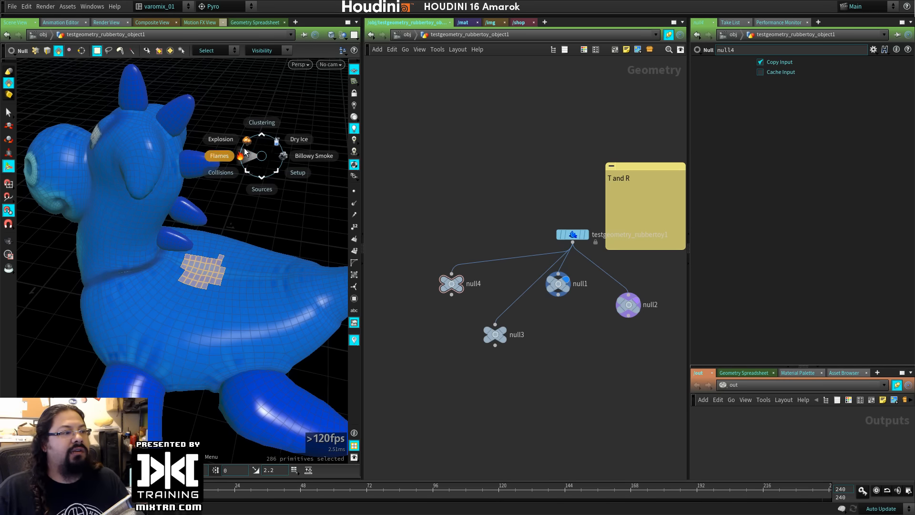
key(Escape)
Set the viewport shading to Wireframe through the view radial menu.
key(v)
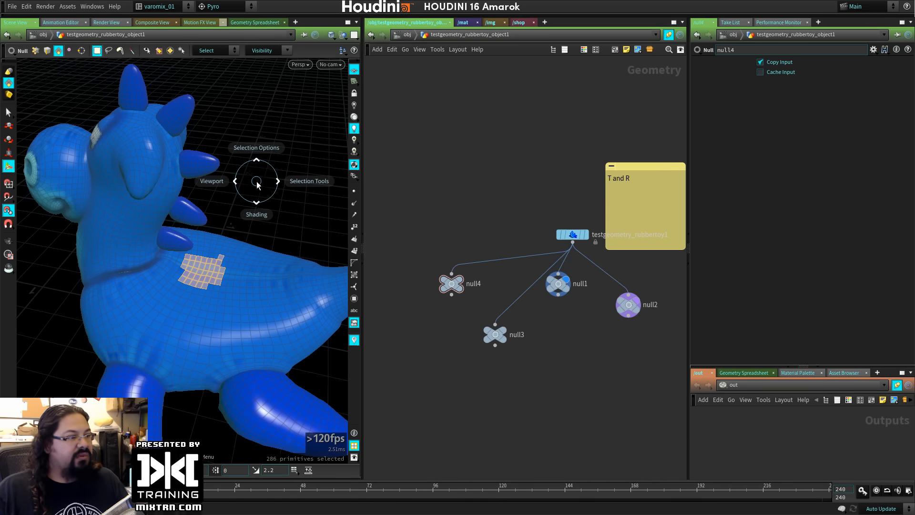
key(v)
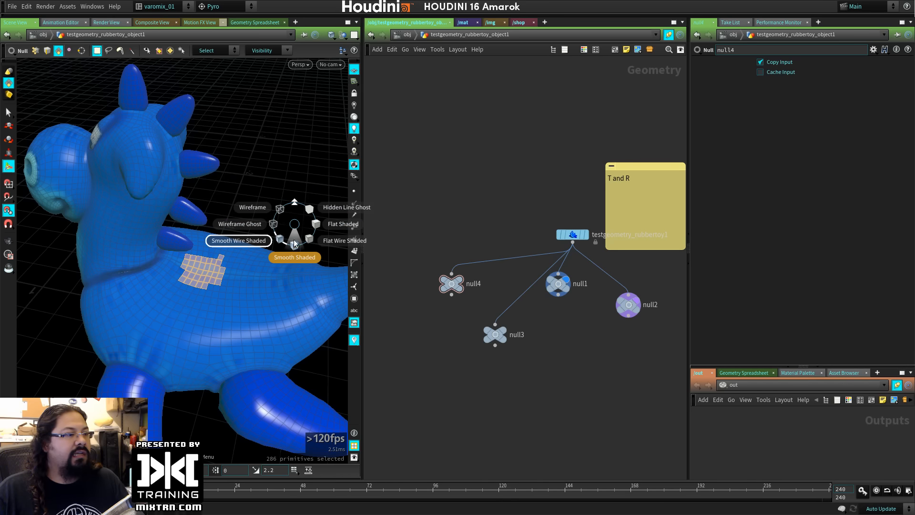
click(286, 212)
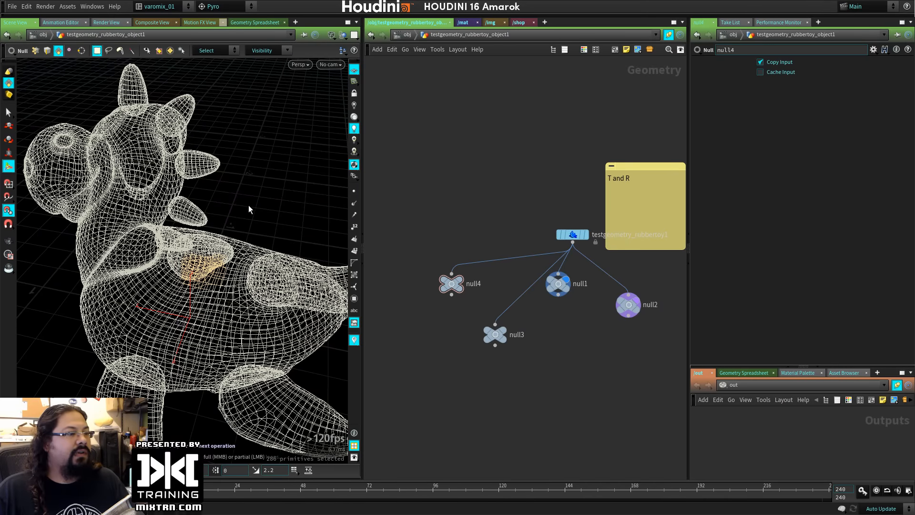
Set the viewport shading to Smooth Shaded through the view radial menu.
key(v)
mouse_move(252, 255)
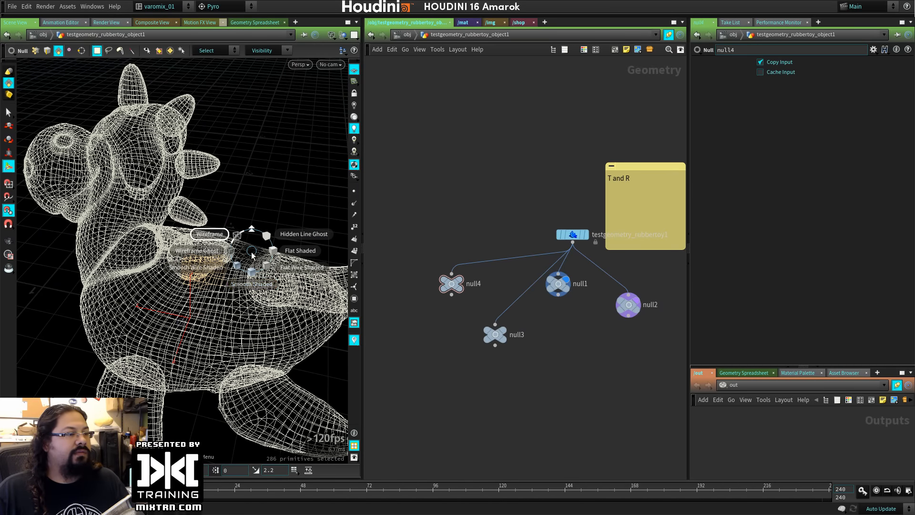
click(252, 282)
Split the viewport into Four Views and return it to Single View through the view radial menu.
key(v)
mouse_move(238, 194)
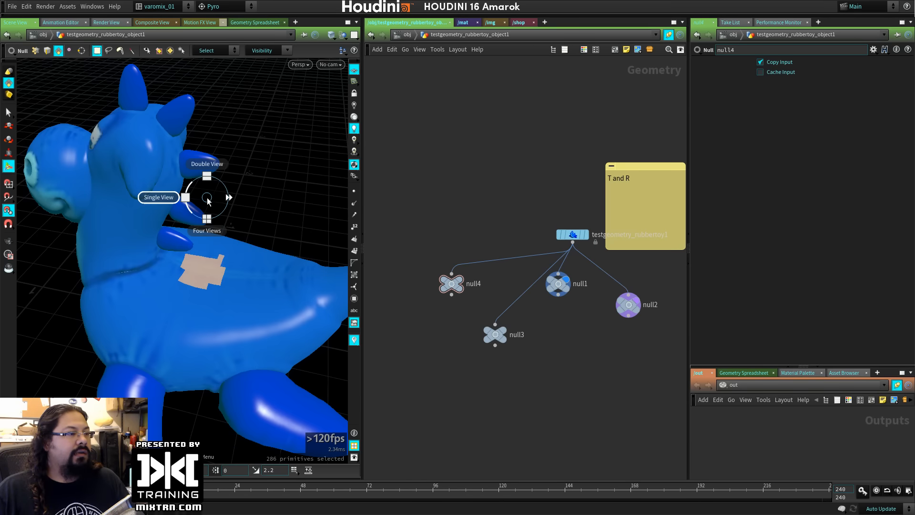
click(212, 220)
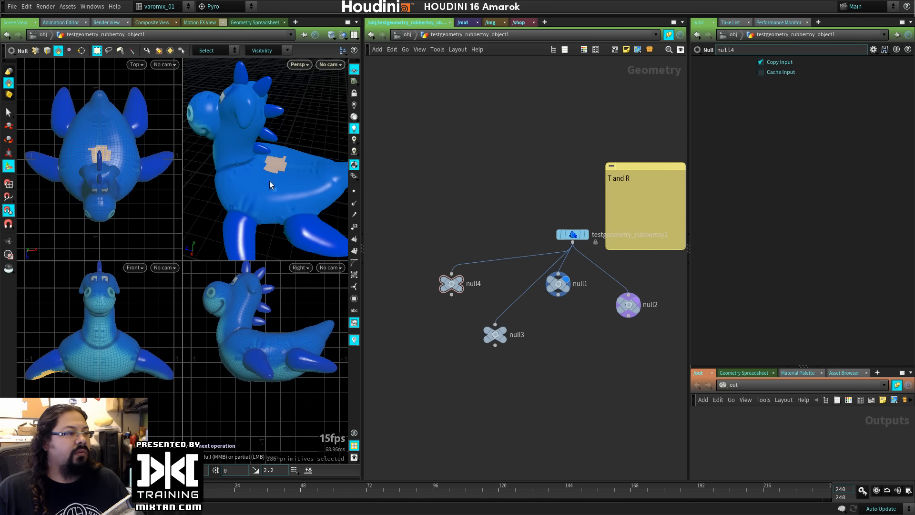
key(v)
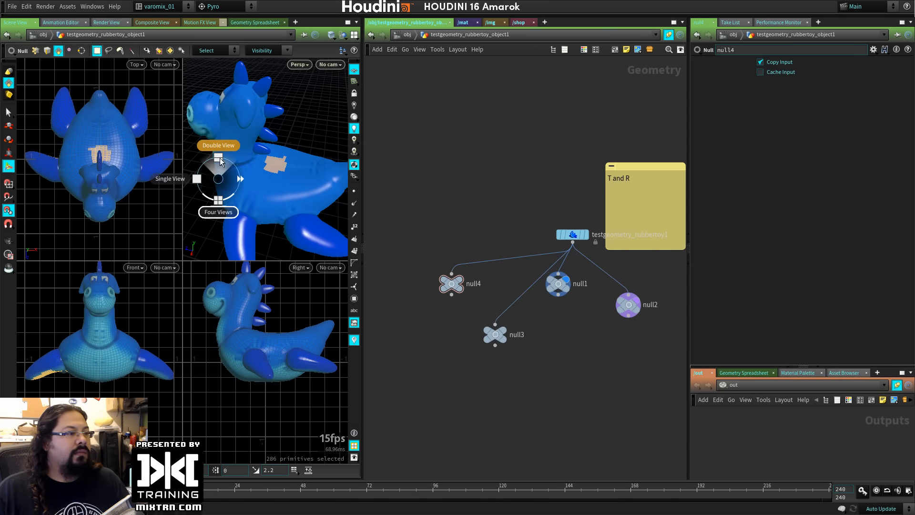
click(197, 179)
Choose the Lasso selection tool in the view radial menu and lasso a large area of the toy's back.
key(v)
mouse_move(294, 186)
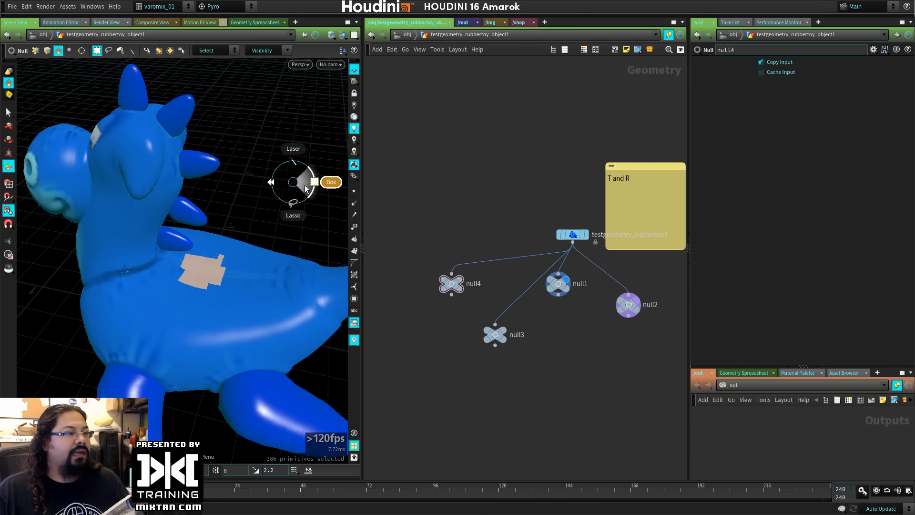
click(292, 202)
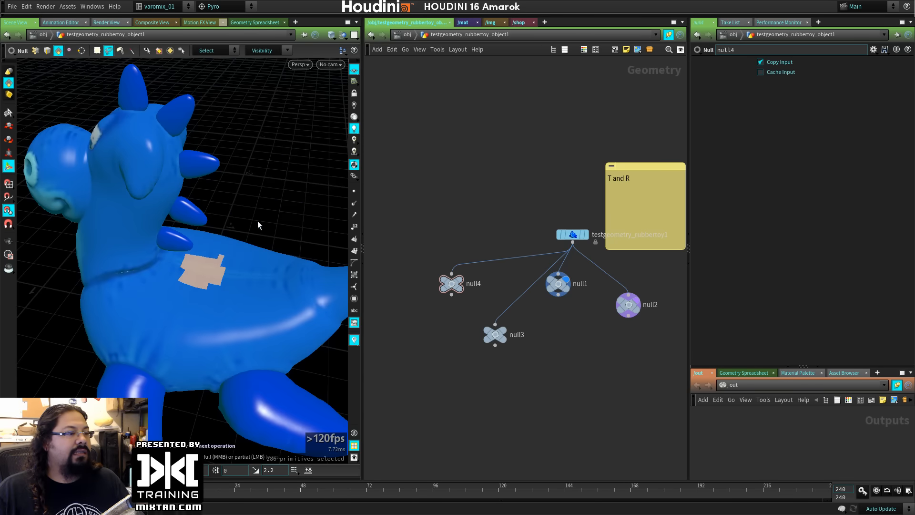
mouse_move(258, 221)
mouse_down()
mouse_move(302, 219)
mouse_move(282, 313)
mouse_up()
Choose the Box selection tool in the view radial menu and box-select the toy's rear neck and upper back.
key(v)
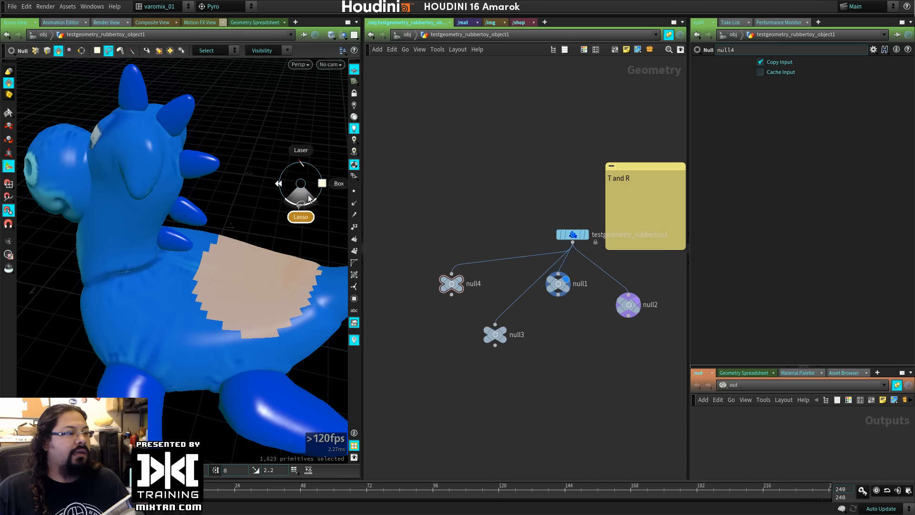
click(322, 183)
drag(138, 171, 274, 310)
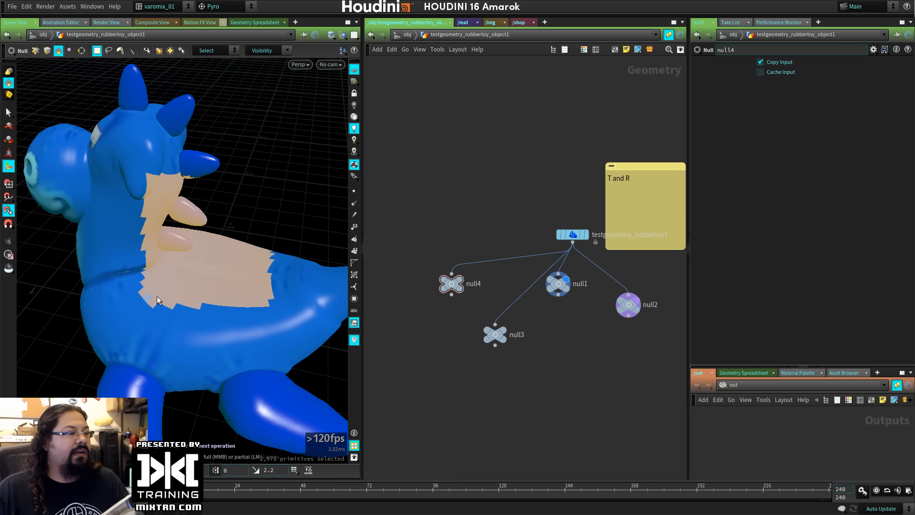
key(v)
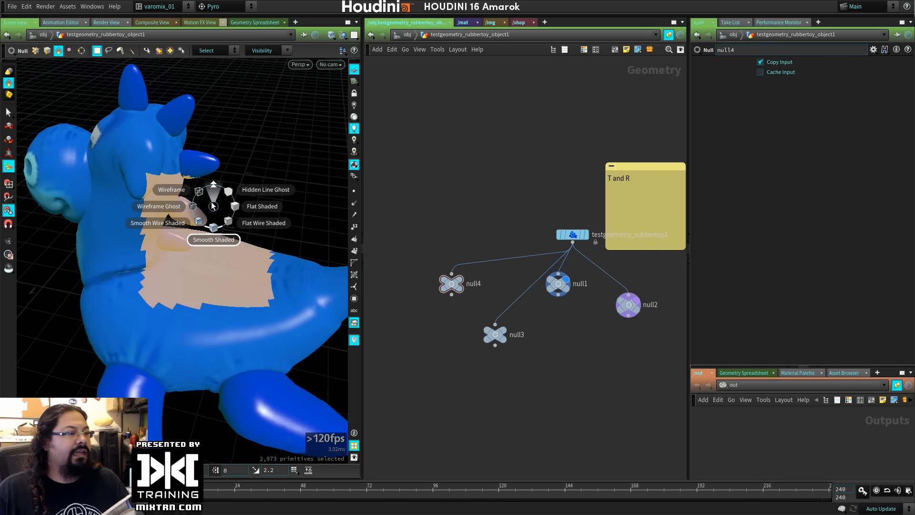
key(Escape)
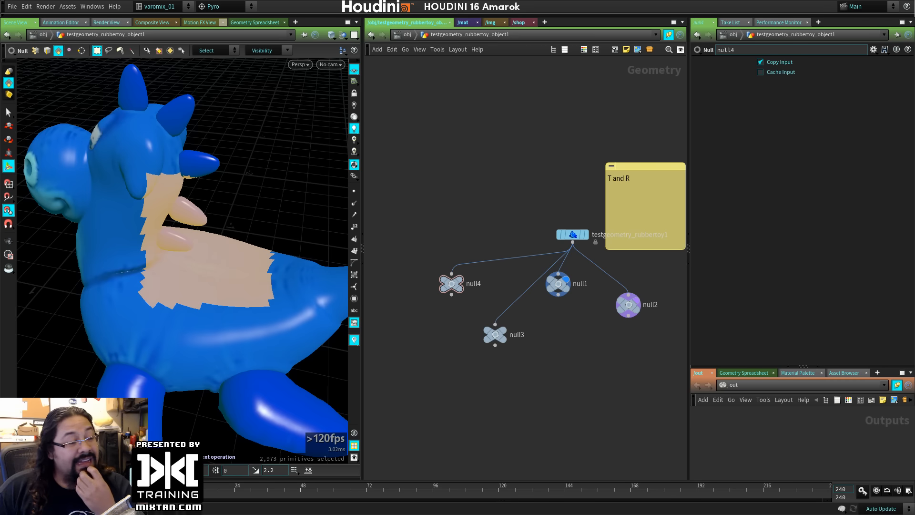
Move the testgeometry_rubbertoy1 node up in the network, to just above null4.
click(571, 242)
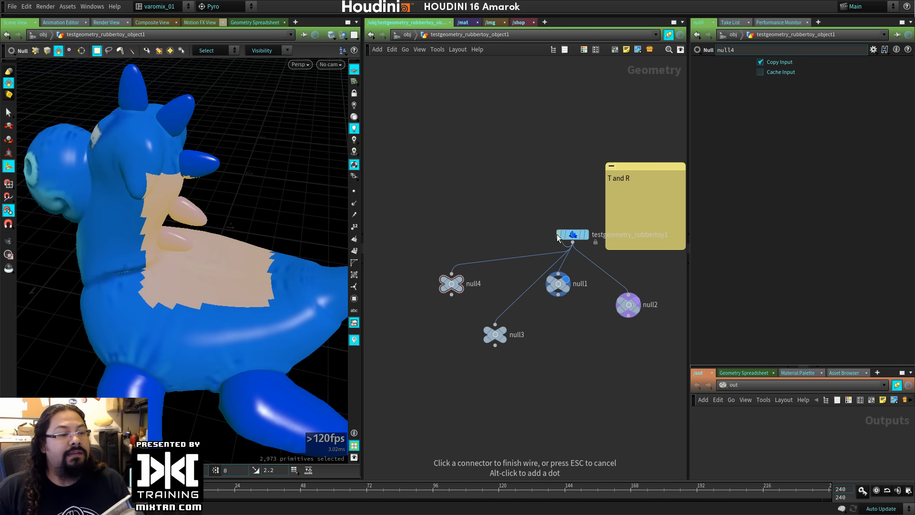
key(Escape)
drag(574, 235, 473, 181)
Duplicate testgeometry_rubbertoy1 together with null1, null3 and null4, and place the wired copies beside the originals.
drag(398, 115, 576, 359)
alt+drag(510, 342, 438, 458)
middle_drag(545, 374, 594, 289)
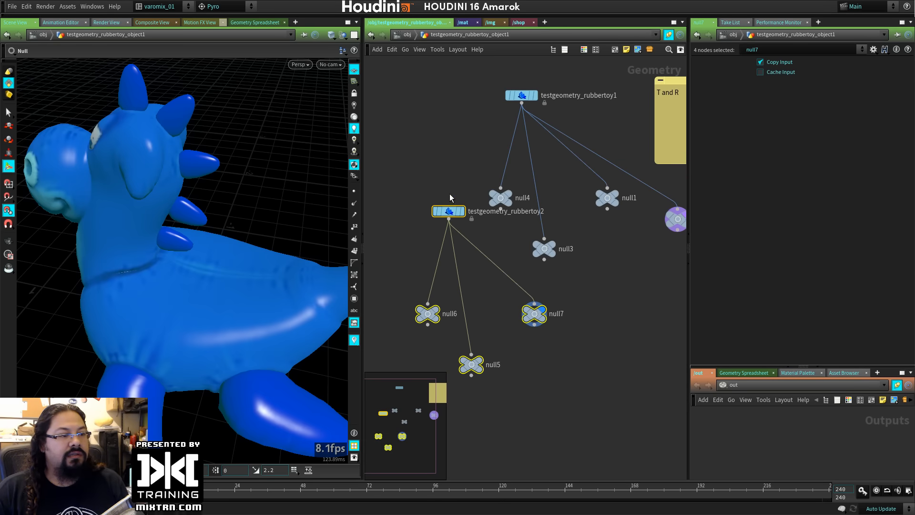
drag(456, 210, 449, 143)
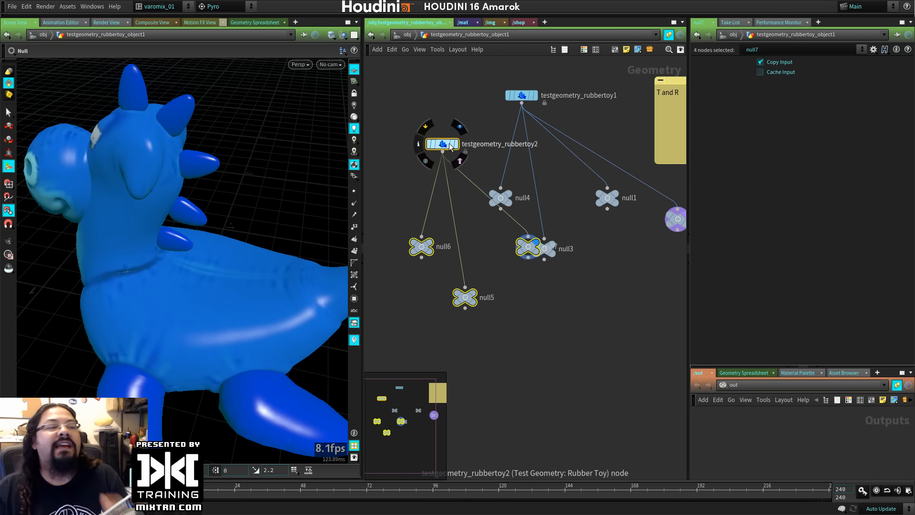
click(443, 151)
key(Escape)
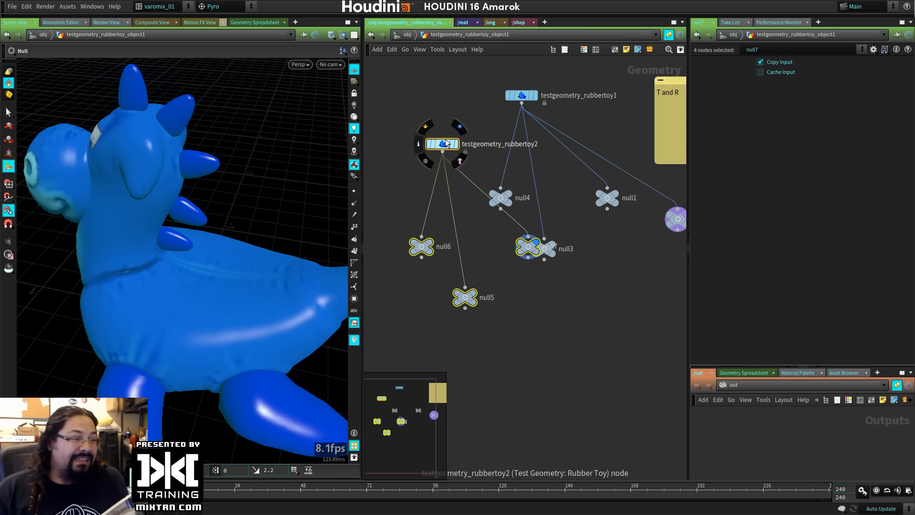
Move the duplicated testgeometry_rubbertoy2, null5, null6 and null7 group below null3, clear of the original nodes, and deselect it.
drag(447, 142, 508, 306)
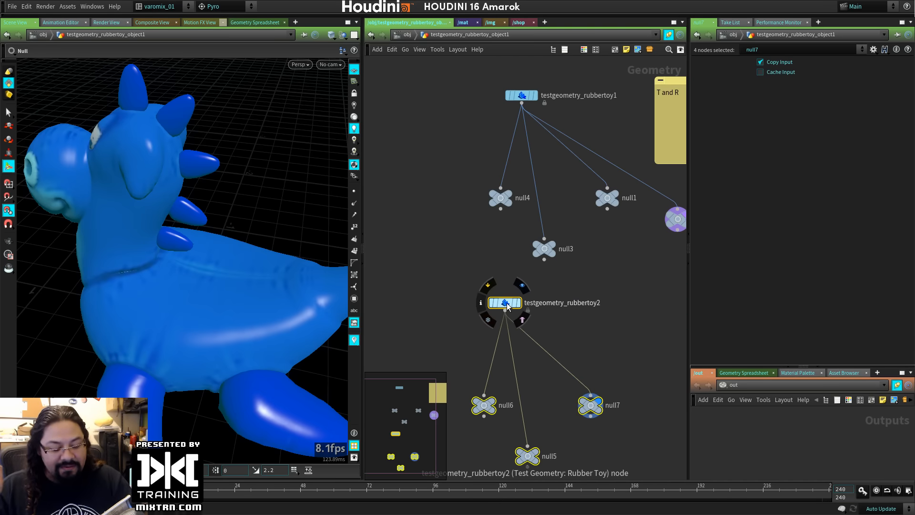
click(436, 348)
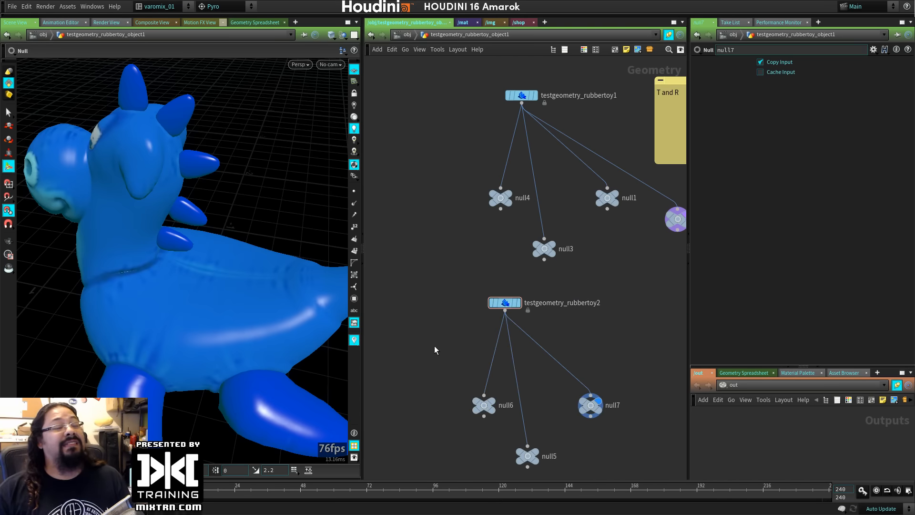
Add shared dots to the wires from testgeometry_rubbertoy2 to null5, null6 and null7, and spread them apart.
middle_drag(436, 350, 422, 255)
scroll(452, 269, up, 4)
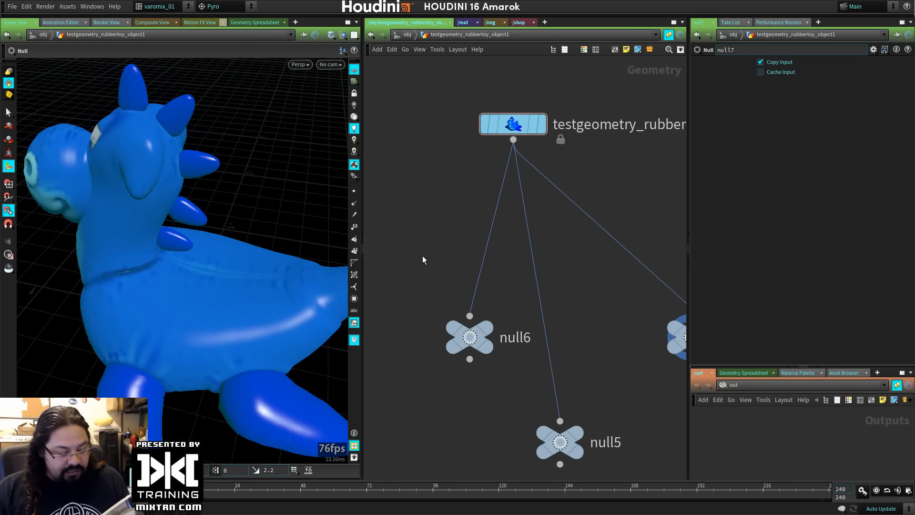
mouse_move(493, 216)
alt+mouse_down()
mouse_move(455, 212)
mouse_move(480, 227)
mouse_move(492, 217)
mouse_move(420, 224)
mouse_move(541, 237)
mouse_move(467, 245)
mouse_move(496, 234)
alt+mouse_up()
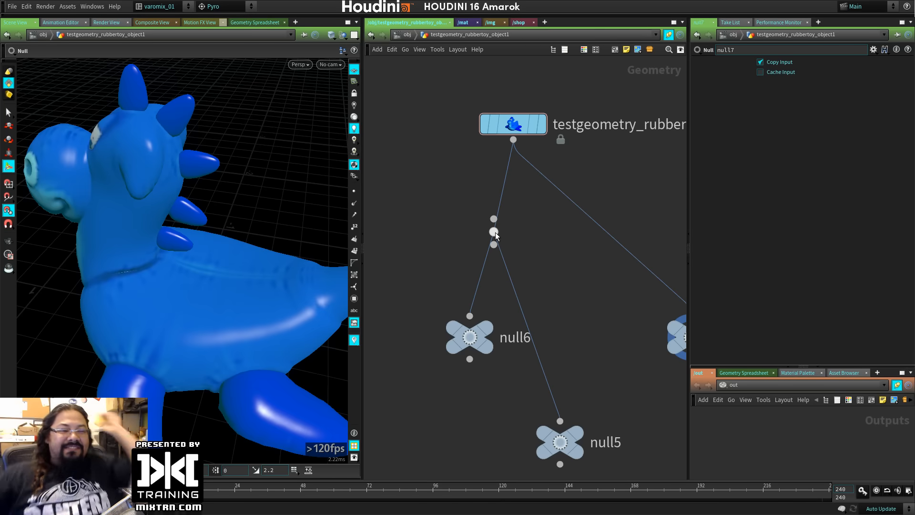
drag(495, 233, 556, 230)
middle_drag(608, 332, 582, 313)
alt+drag(533, 311, 470, 261)
alt+drag(606, 252, 546, 256)
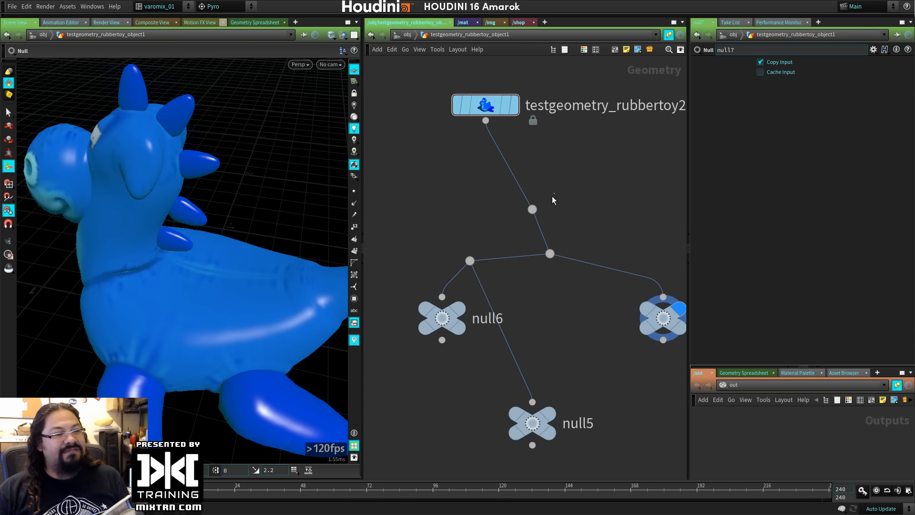
Delete all the dots on the wires between testgeometry_rubbertoy2 and its three nulls.
drag(553, 196, 502, 234)
key(Delete)
drag(599, 227, 418, 272)
key(Delete)
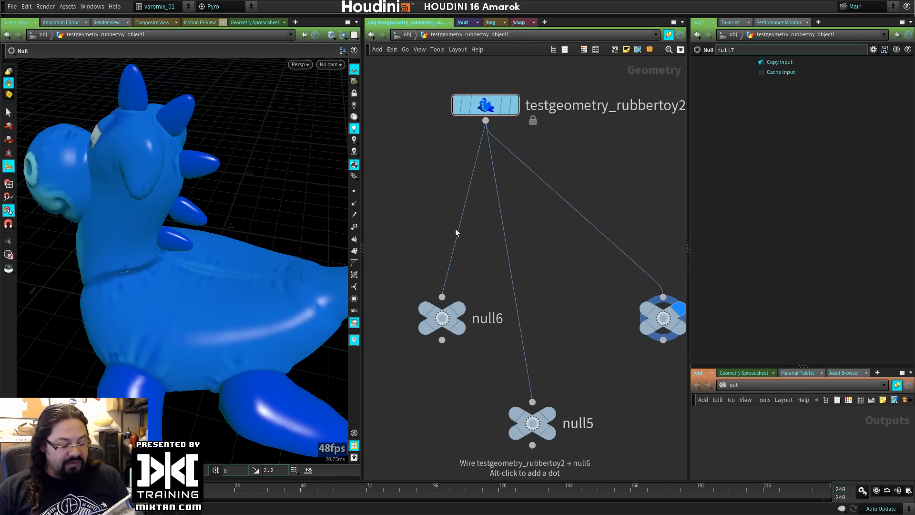
Add a separate dot to each wire feeding null6, null5 and null7, and pull the dots apart to bend the wires.
alt+click(462, 213)
drag(463, 214, 424, 203)
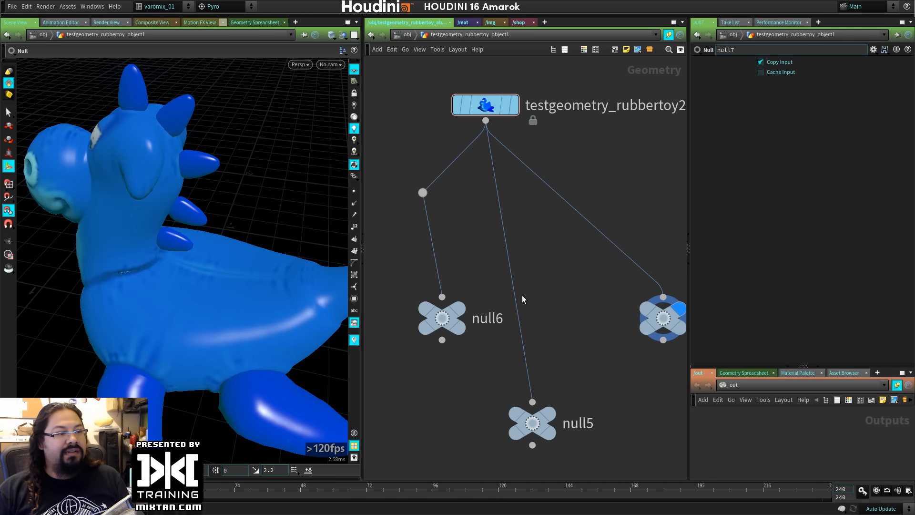
alt+click(506, 256)
mouse_move(507, 256)
mouse_down()
mouse_move(557, 276)
mouse_move(519, 253)
mouse_up()
alt+click(574, 210)
drag(574, 210, 662, 182)
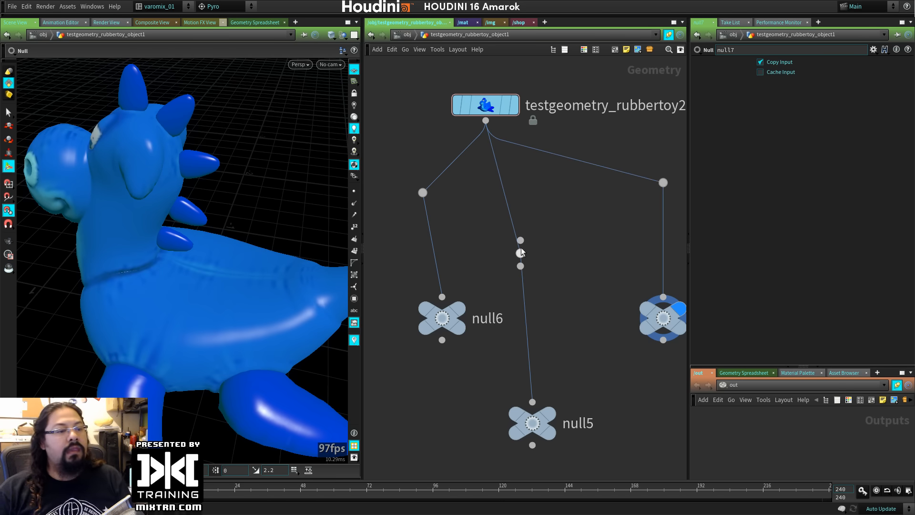
Route null5's wire around null6 with a second dot, and gather the three wires into a shared dot below the raised testgeometry_rubbertoy2.
drag(521, 253, 378, 182)
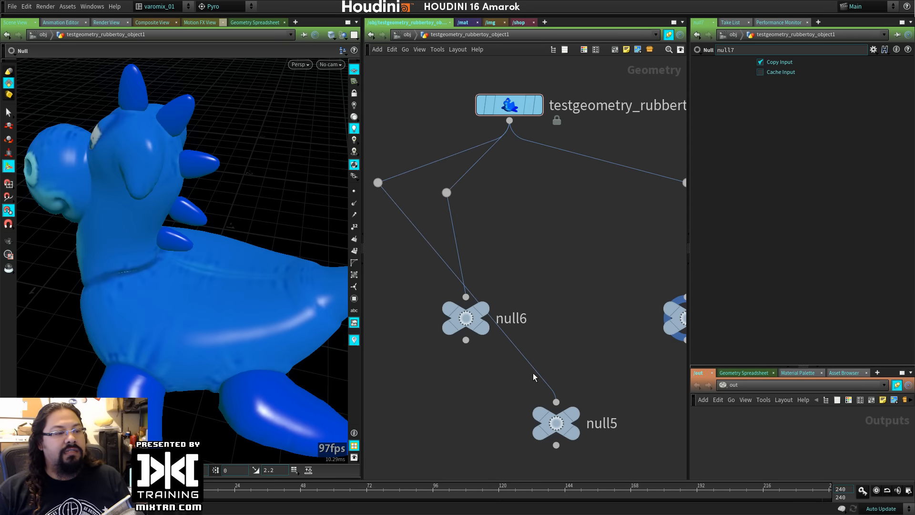
alt+drag(533, 373, 387, 390)
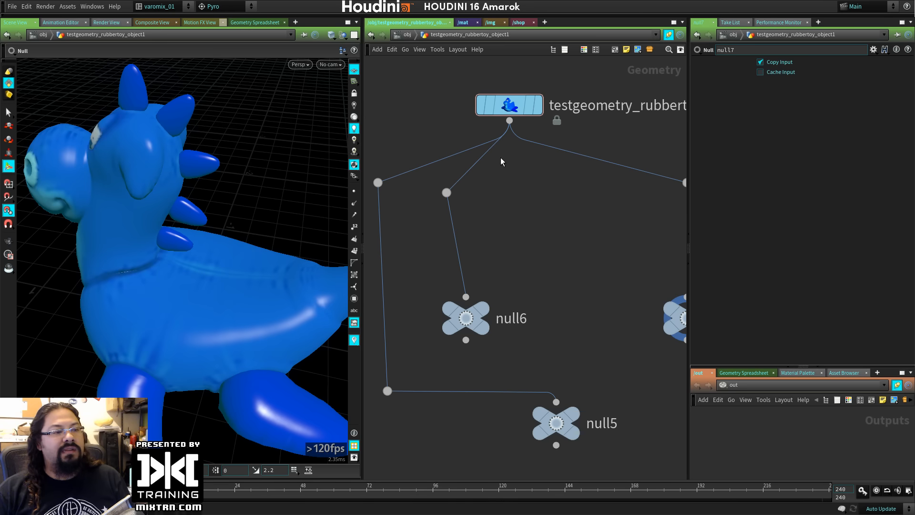
drag(518, 99, 513, 58)
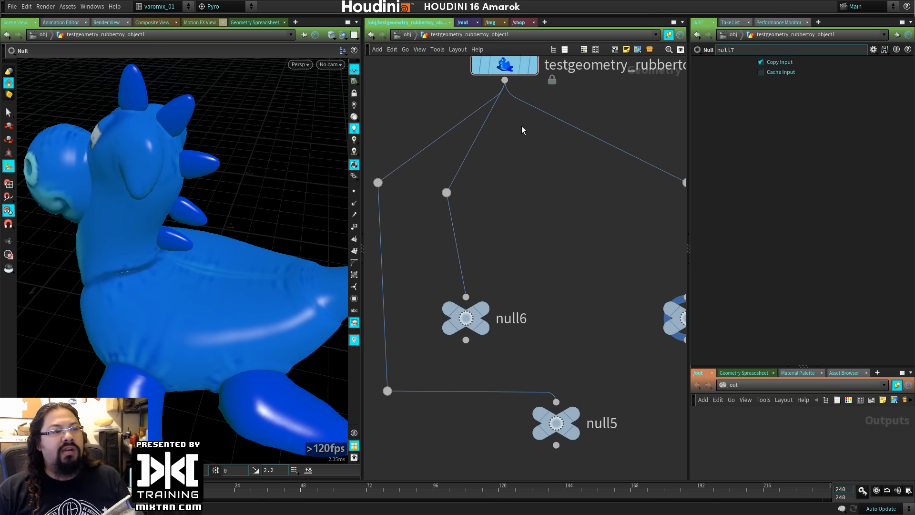
alt+drag(434, 144, 512, 159)
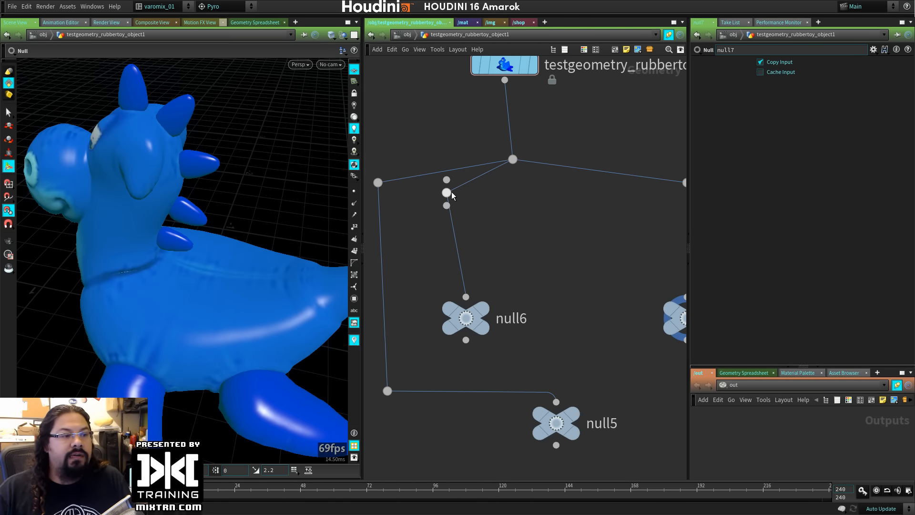
Straighten the wiring by aligning null6's dot above null6, null5's two dots vertically, and testgeometry_rubbertoy2 above the shared dot.
drag(447, 192, 465, 204)
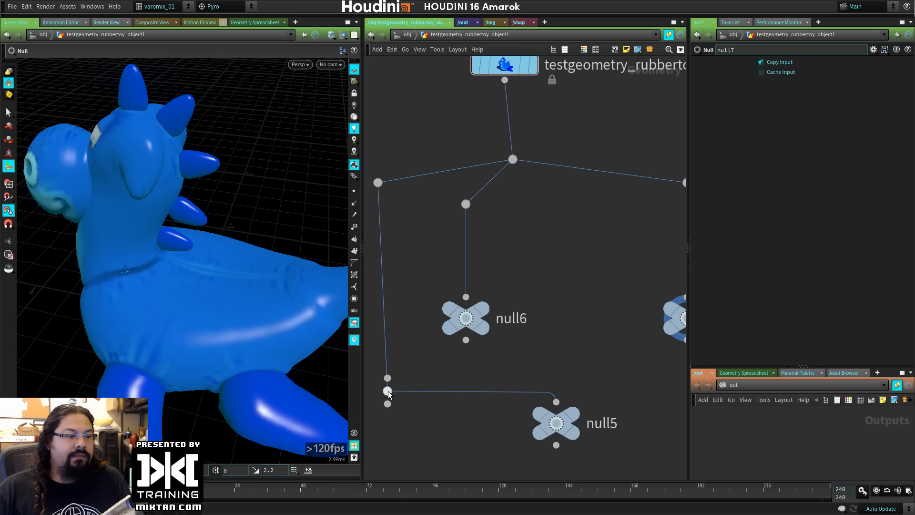
drag(388, 391, 393, 391)
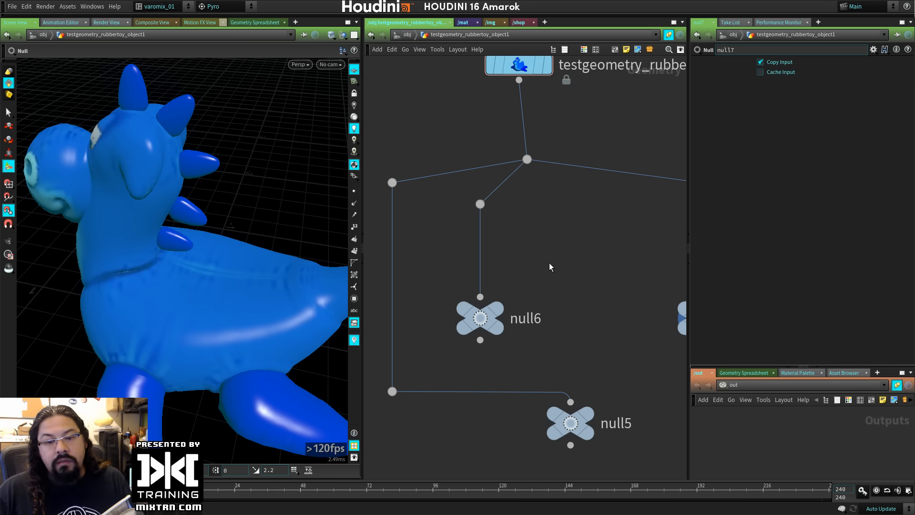
middle_drag(549, 267, 552, 195)
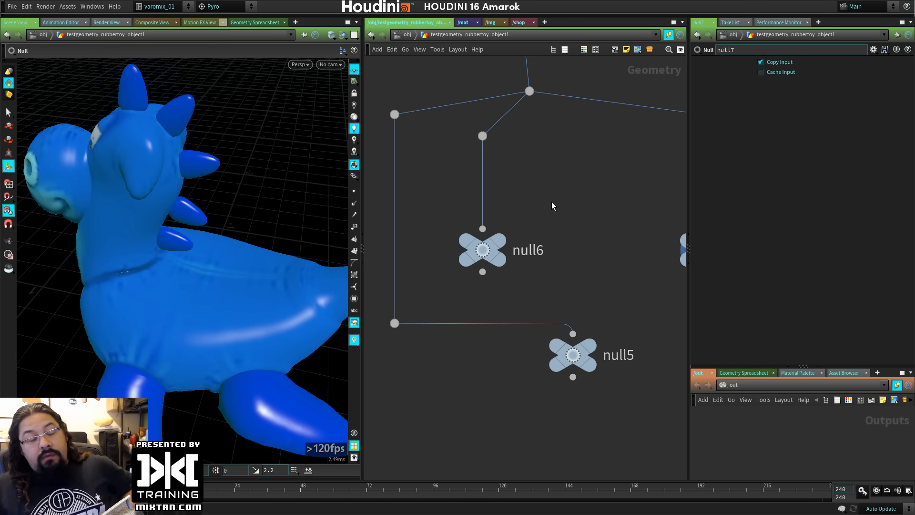
middle_drag(554, 162, 556, 247)
scroll(558, 249, down, 3)
drag(533, 134, 539, 136)
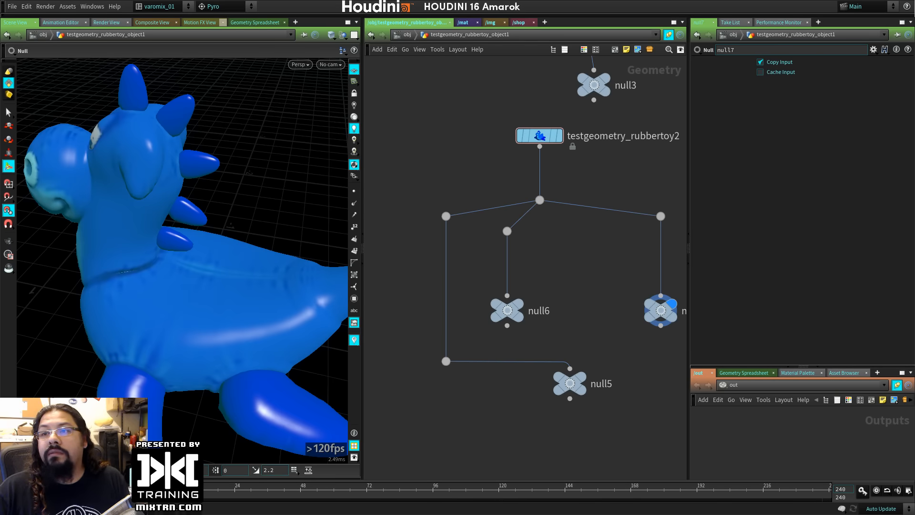
Switch to the empty Houdini session, open the Houdini help in its own window, and show the "What's new in Houdini 16" page.
click(114, 7)
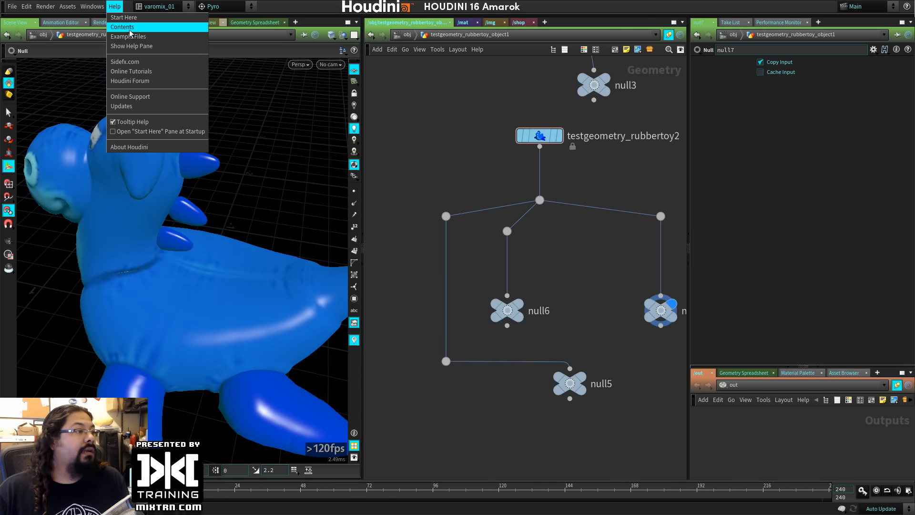
key(Escape)
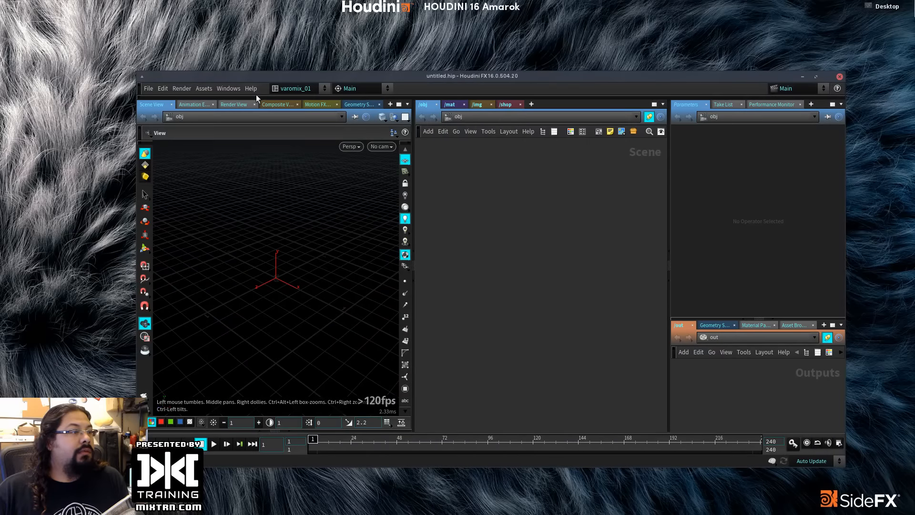
click(251, 88)
click(258, 124)
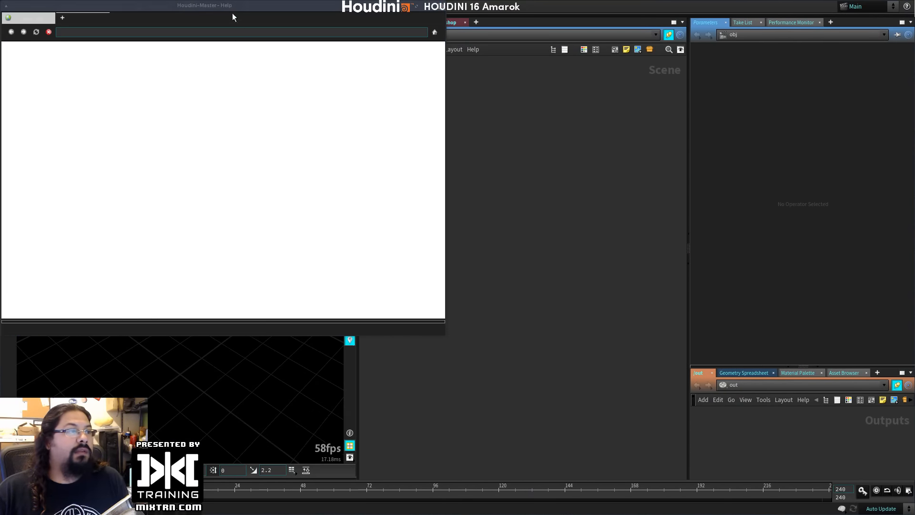
drag(248, 11, 573, 100)
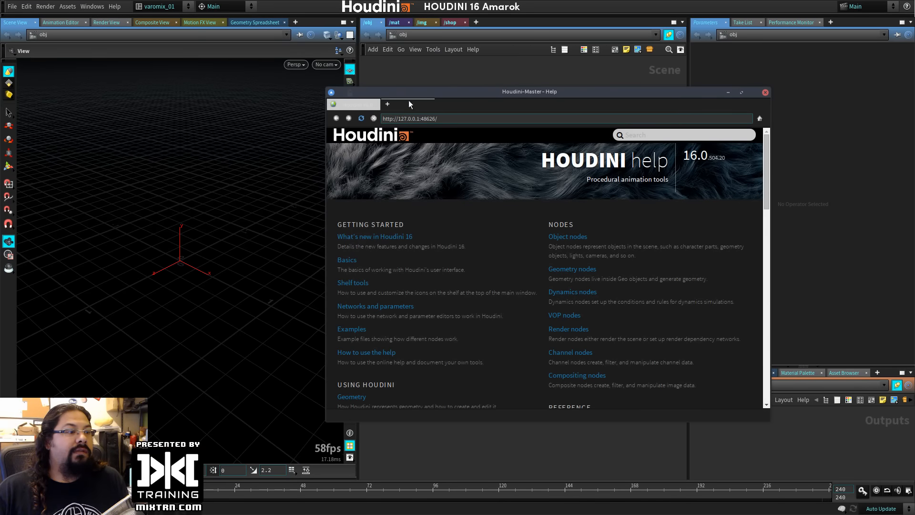
drag(456, 104, 513, 74)
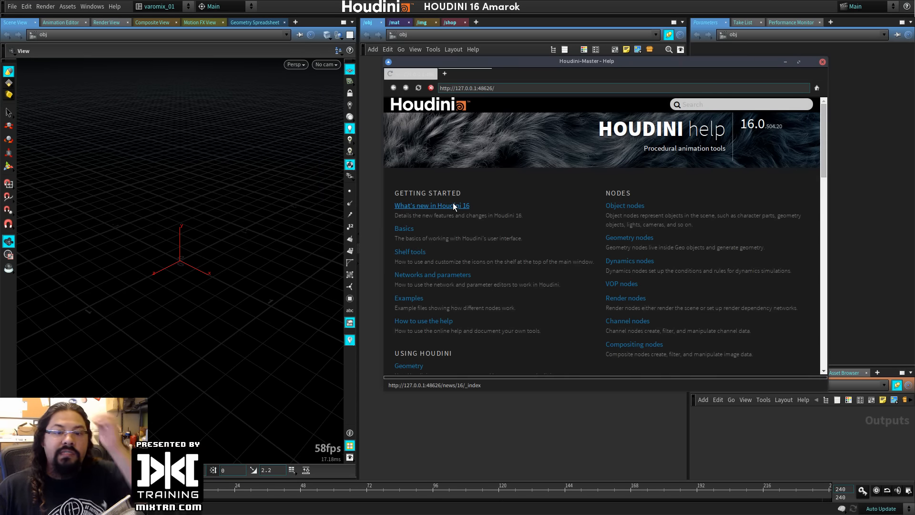
click(453, 204)
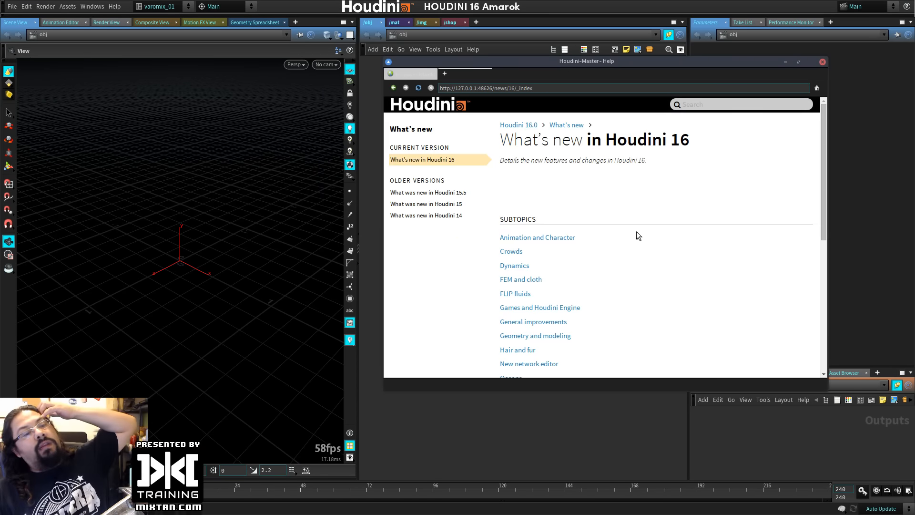
Open the Animation and Character subtopic, make the help window taller, and look through its entries.
scroll(637, 233, down, 2)
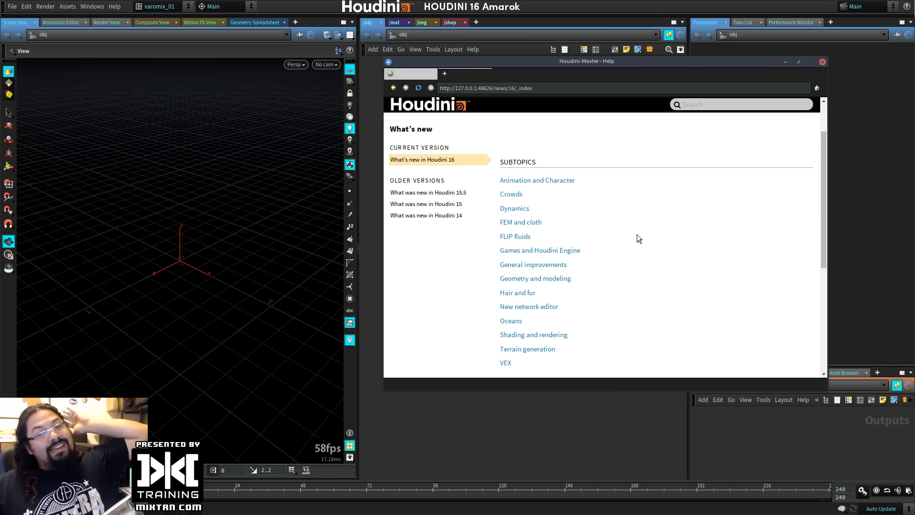
click(535, 181)
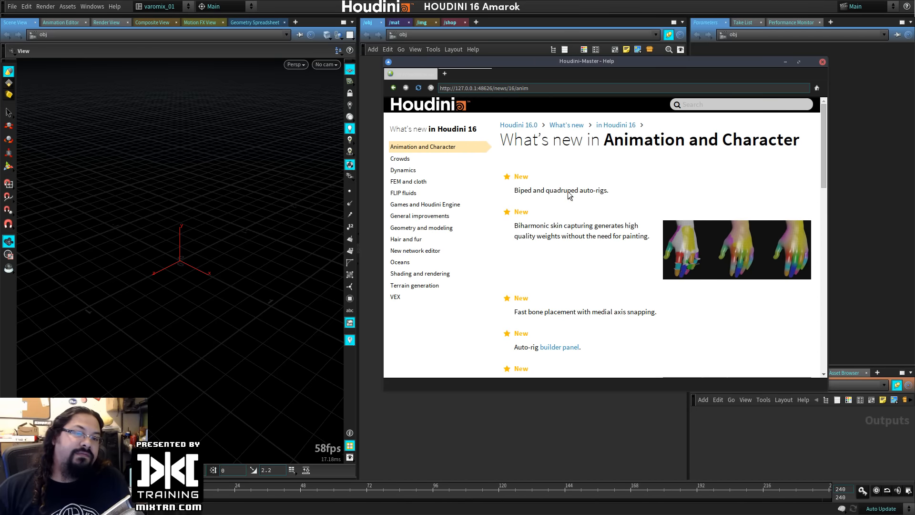
alt+right_drag(699, 364, 693, 437)
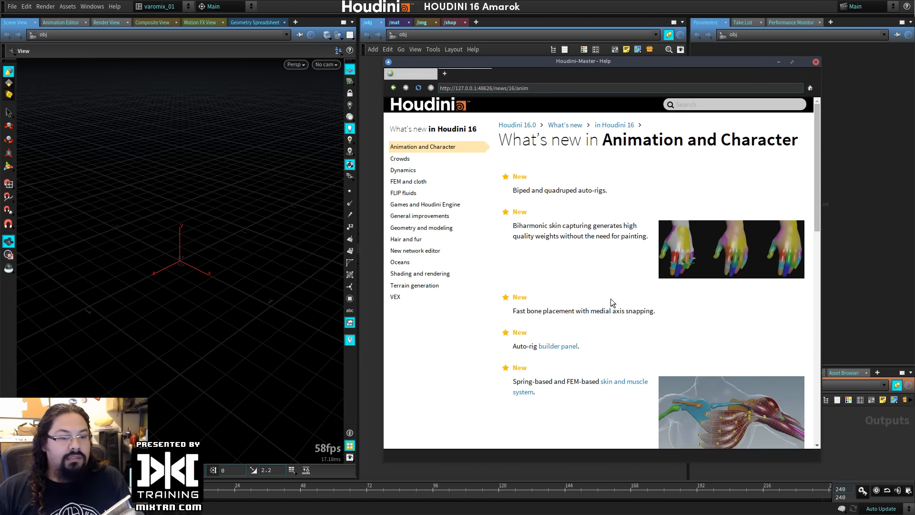
scroll(631, 307, down, 3)
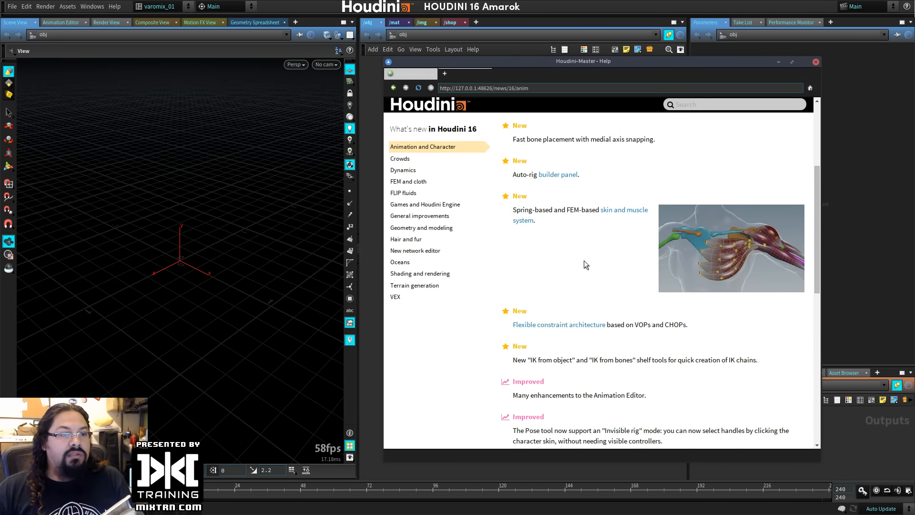
Move the help window off the parameters pane, add an Auto Rigs pane tab there, and widen that pane.
alt+drag(696, 70, 387, 69)
click(830, 23)
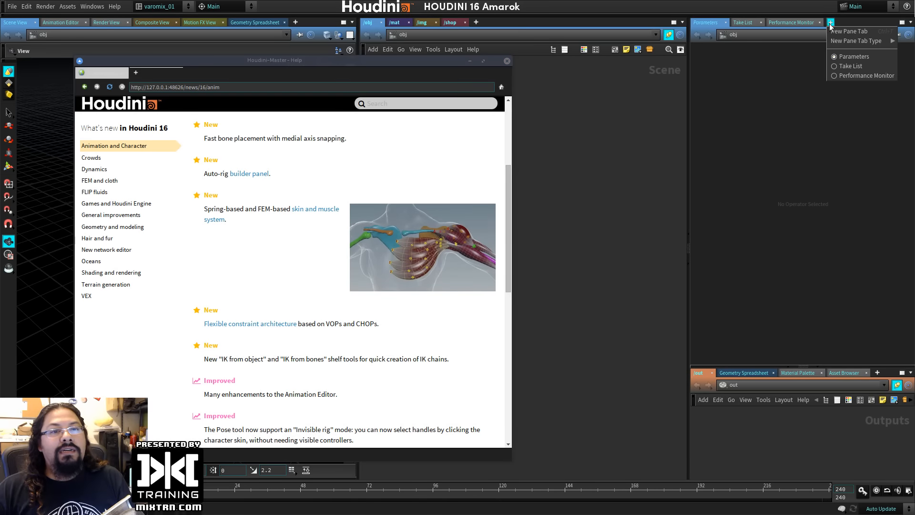
mouse_move(848, 42)
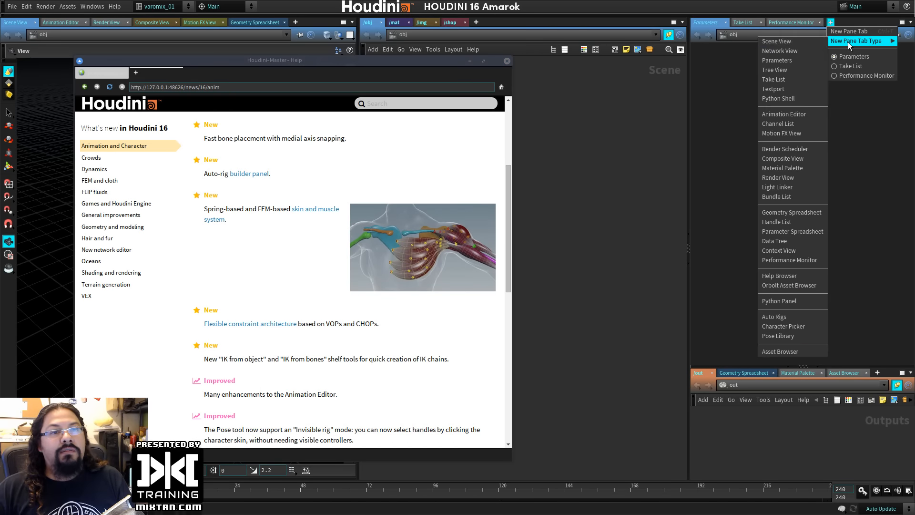
click(787, 317)
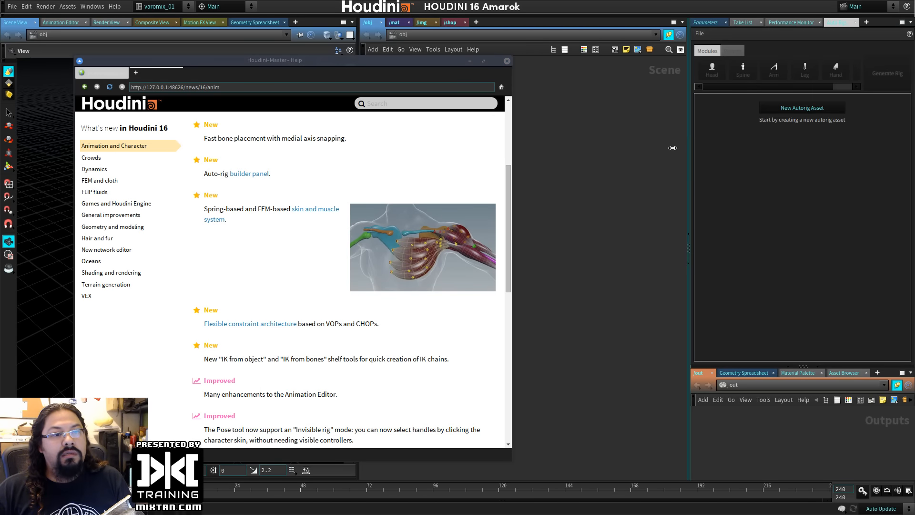
drag(690, 147, 642, 151)
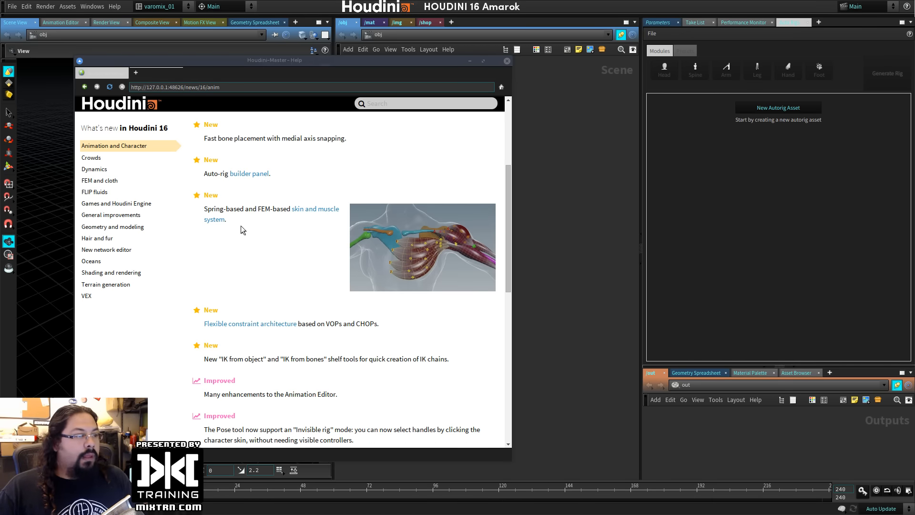
Read the Animation and Character news on biharmonic skin capturing, the auto-rig builder, and the skin and muscle system.
drag(365, 59, 452, 53)
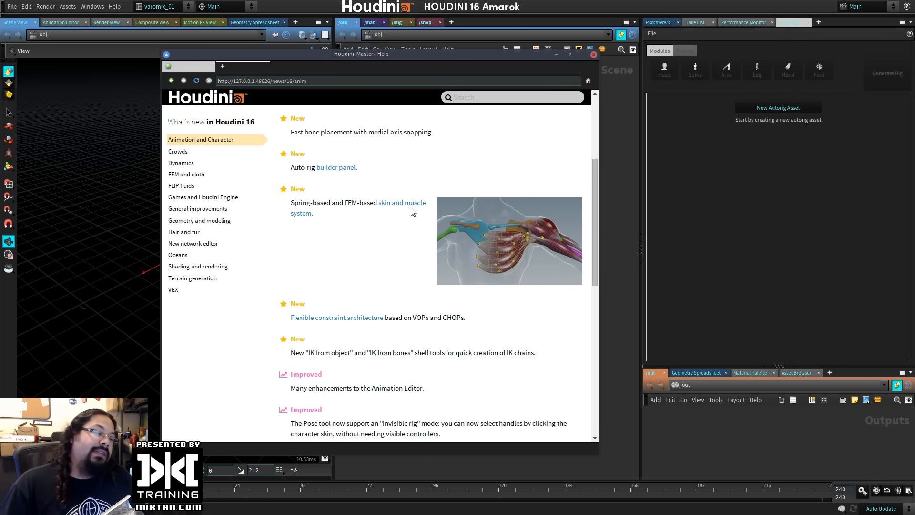
scroll(411, 208, up, 4)
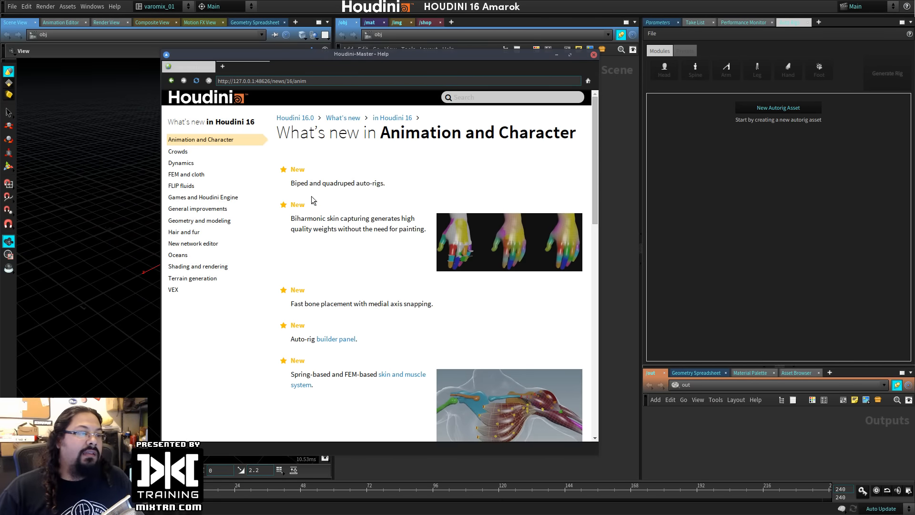
double_click(308, 220)
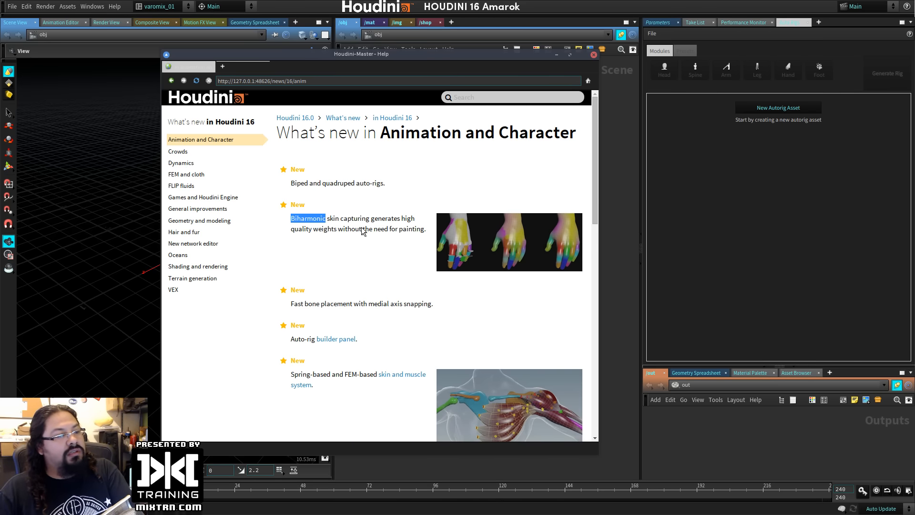
scroll(363, 232, down, 1)
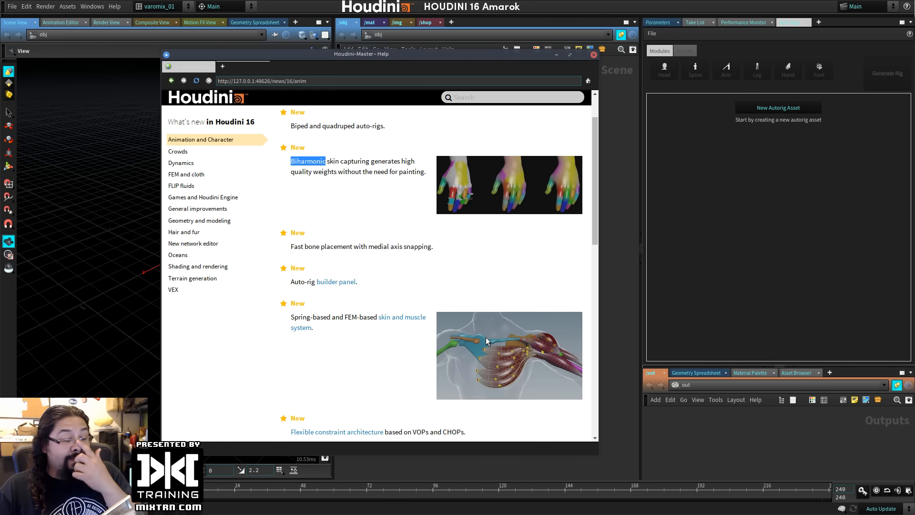
scroll(485, 337, down, 2)
scroll(491, 341, down, 1)
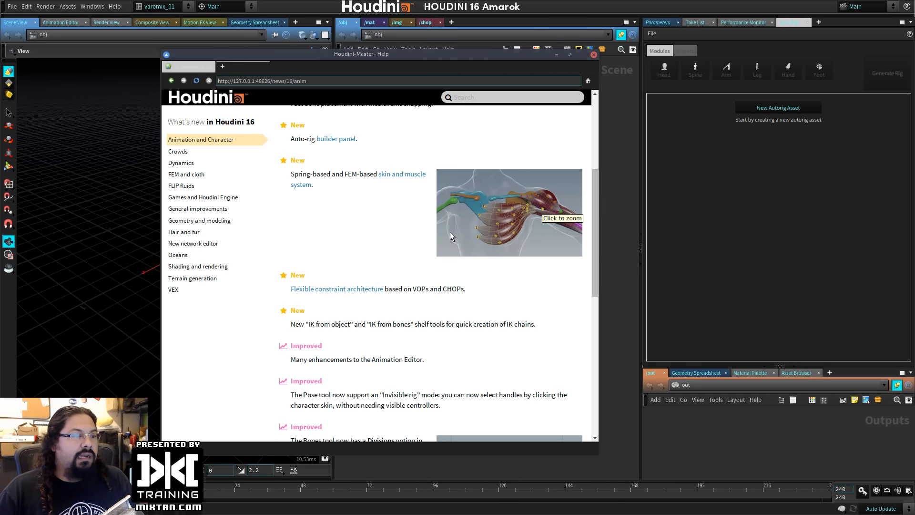
Read the remaining Animation and Character entries, including the Bones tool's Divisions option, and minimize the help window.
scroll(445, 227, down, 3)
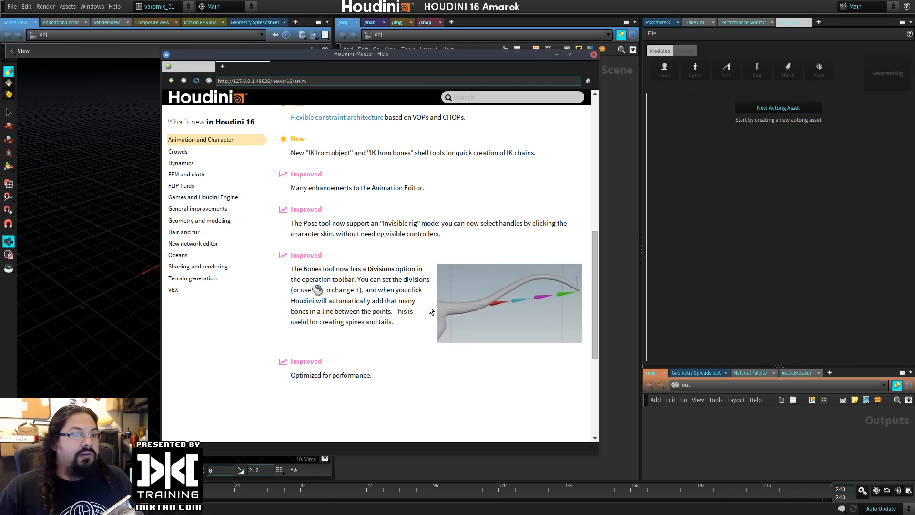
click(556, 54)
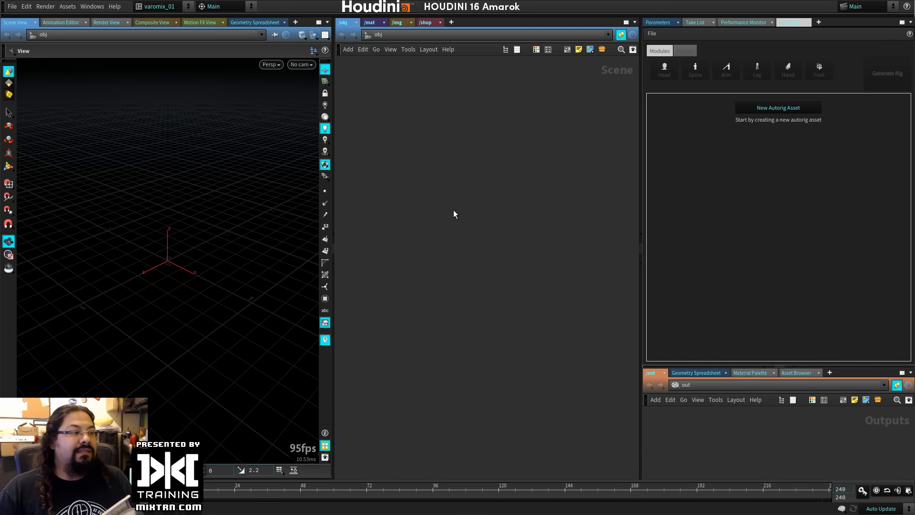
key(Tab)
text(tes)
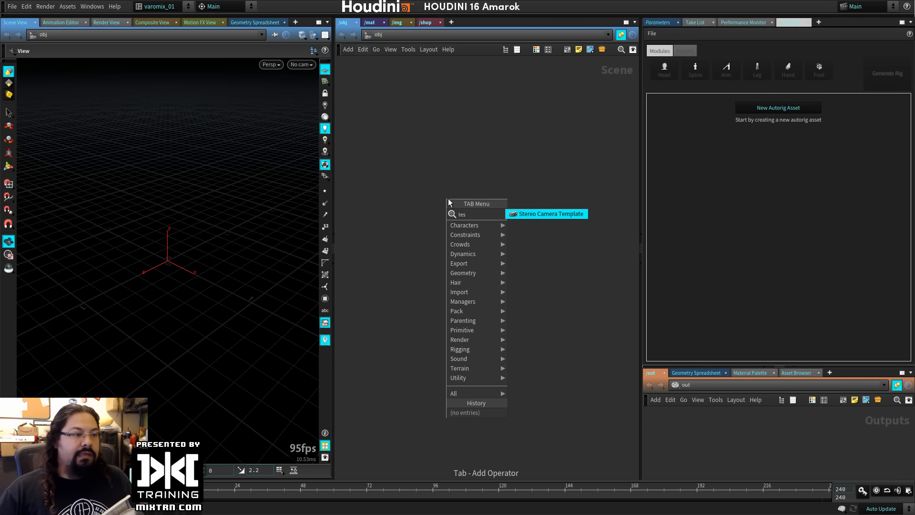
key(Tab)
text(test)
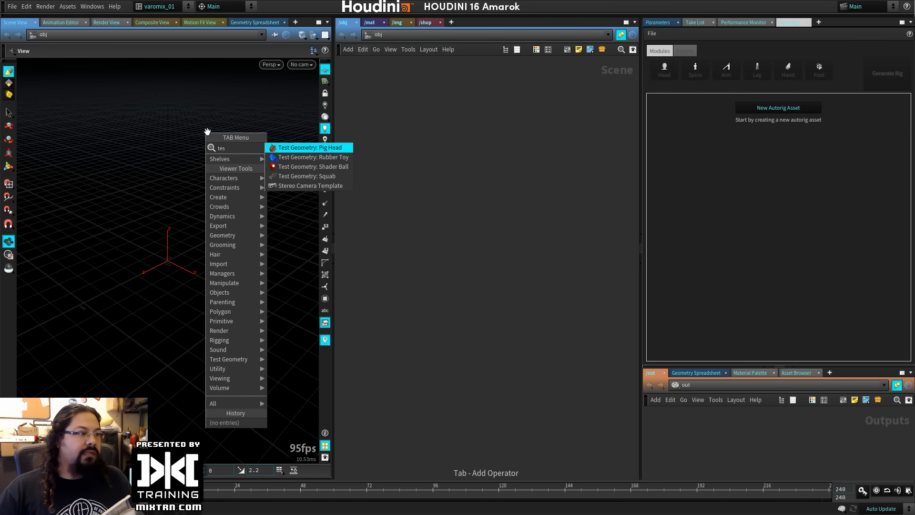
key(Down)
key(Return)
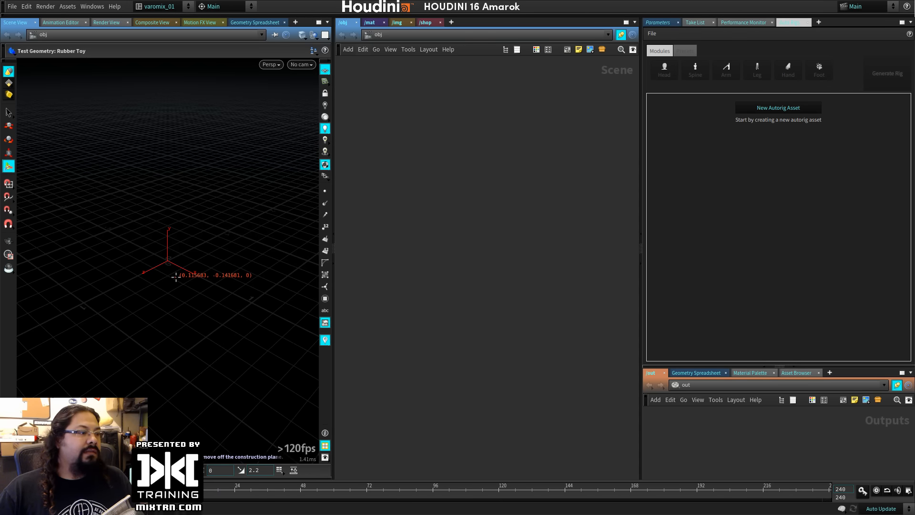
key(Escape)
Create a Rubber Toy test geometry object at the scene origin.
key(Tab)
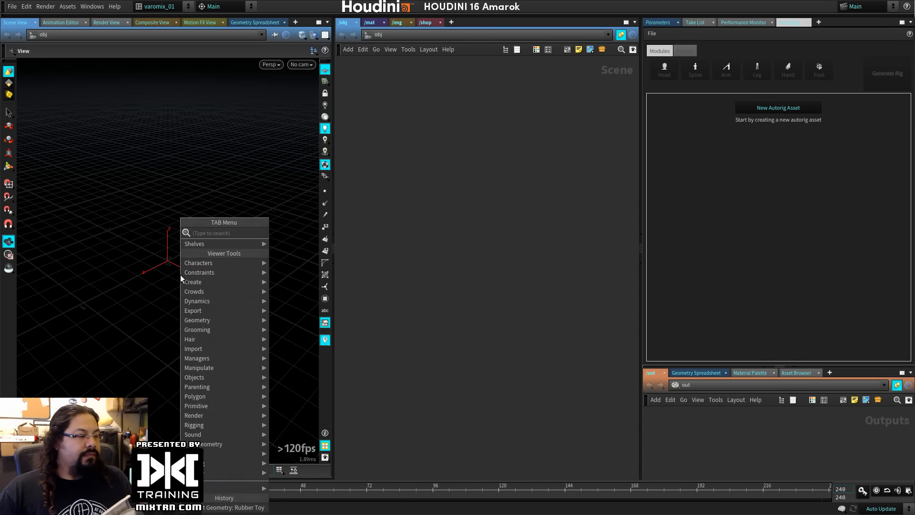
text(test)
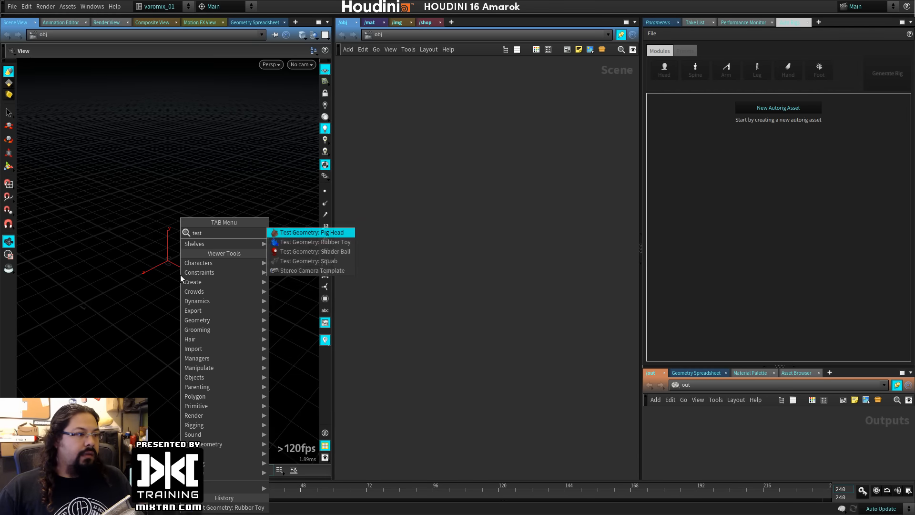
key(Down)
key(Return)
key(Return)
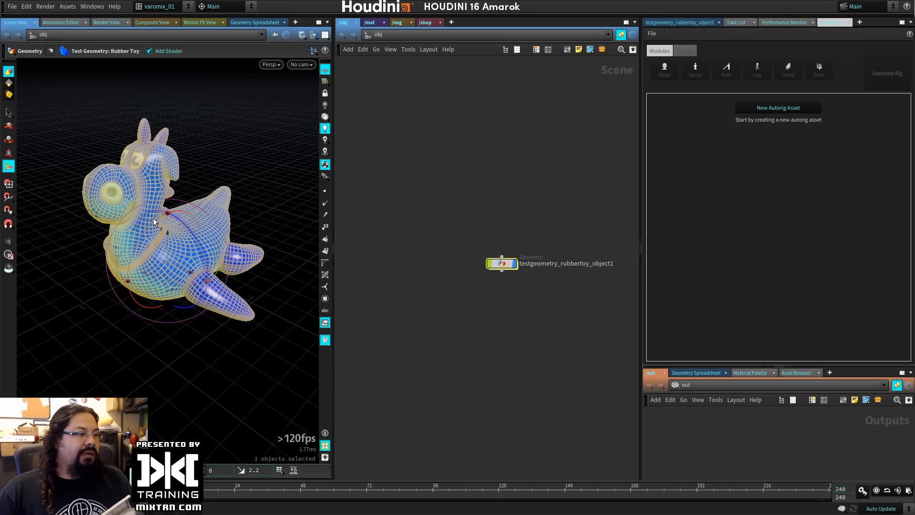
Rename the rubber toy's node to Roberto and reposition it in the network editor.
drag(504, 265, 475, 251)
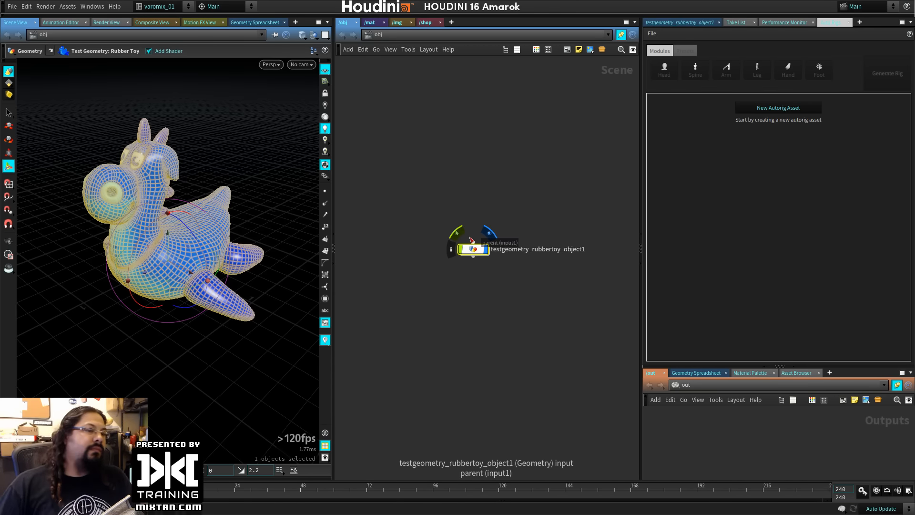
drag(472, 247, 438, 165)
double_click(500, 167)
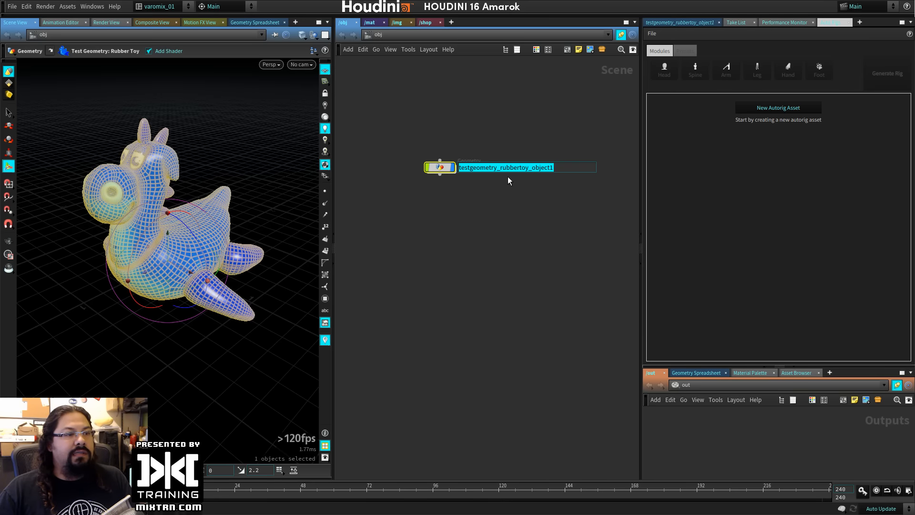
text(Roberto)
key(Return)
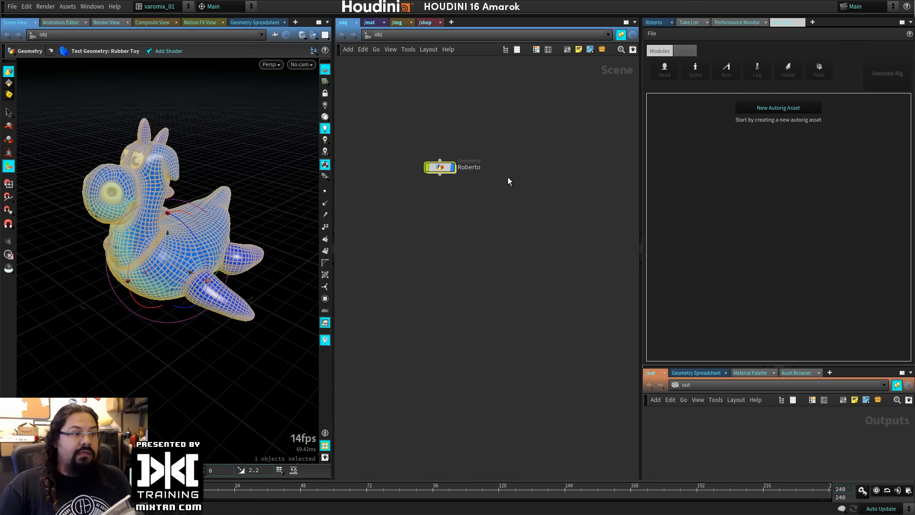
drag(440, 167, 486, 213)
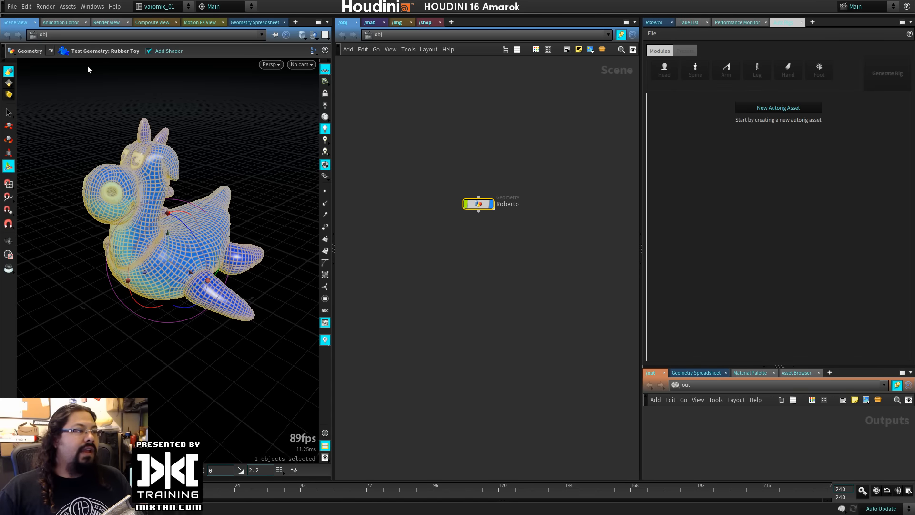
Reveal the shelf tools, start the Bones tool from the Rigging set, and widen the scene view.
click(109, 15)
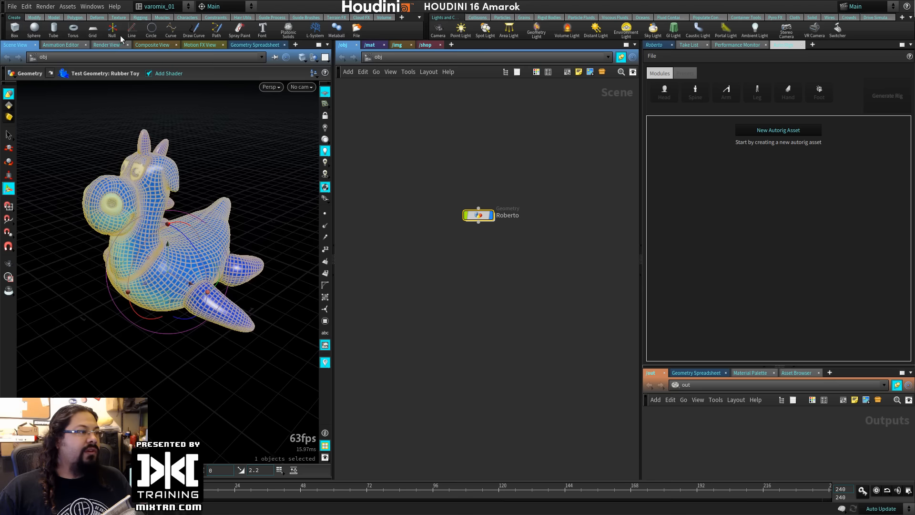
click(187, 18)
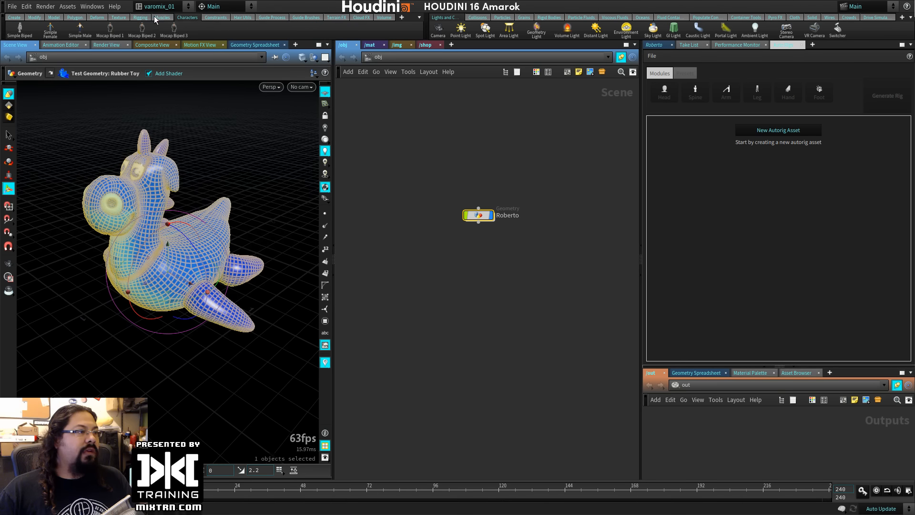
click(140, 18)
click(23, 30)
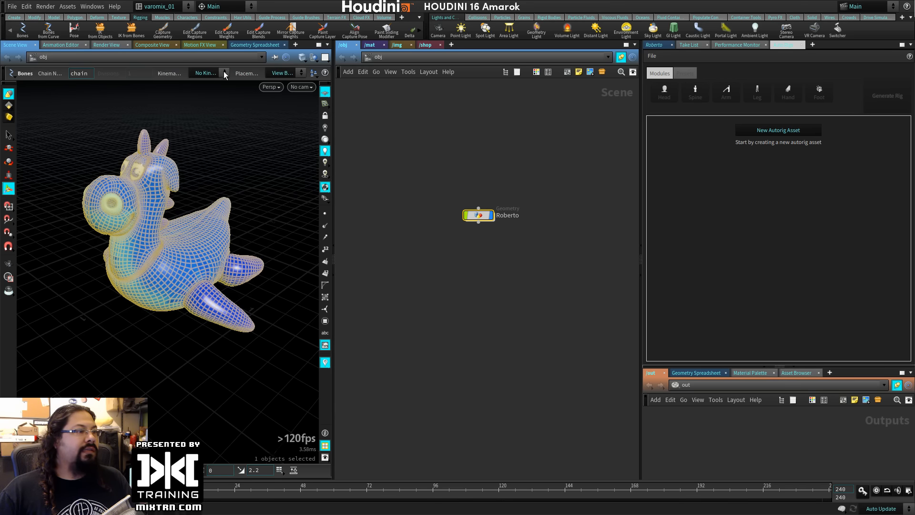
drag(335, 82, 474, 120)
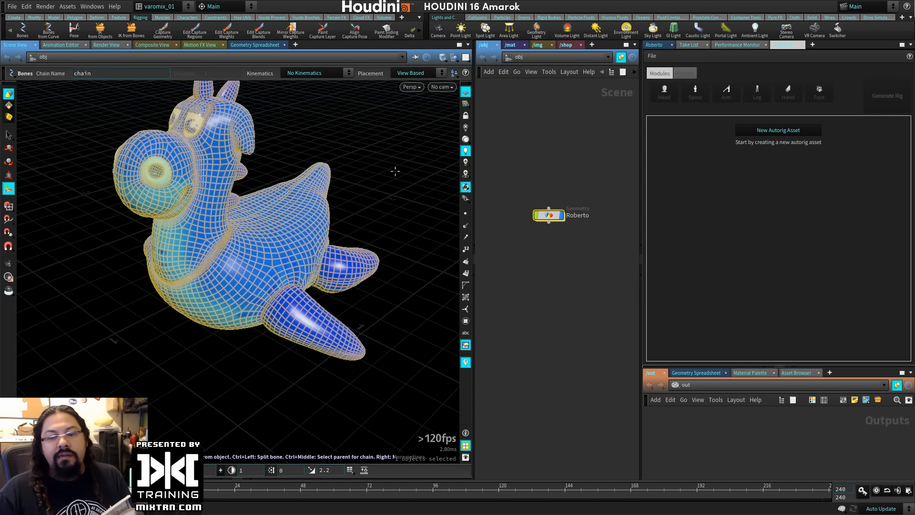
With View Based placement, draw a two-bone chain along the toy's front flipper, from the body out to the tip.
alt+drag(360, 165, 124, 96)
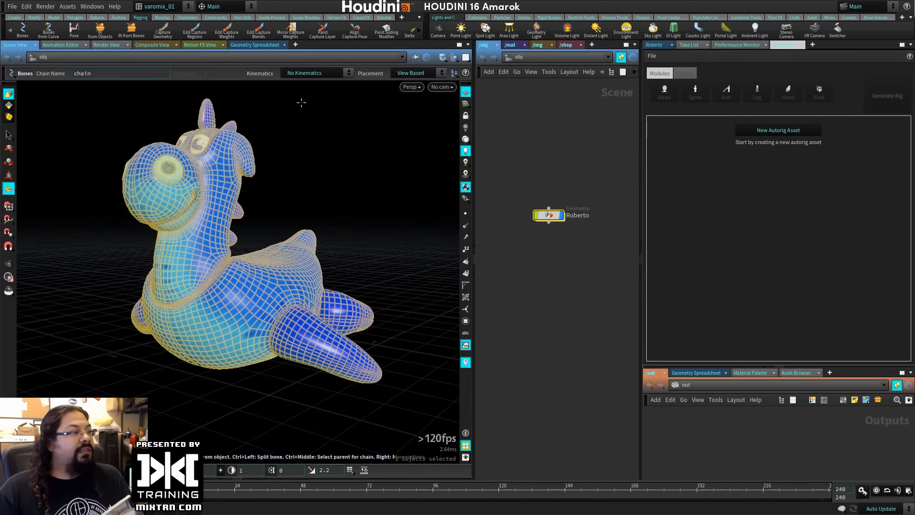
click(414, 73)
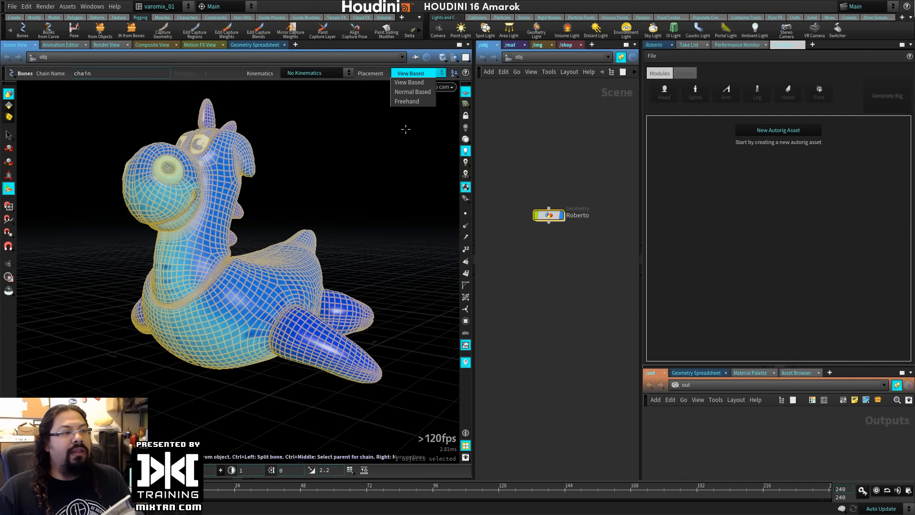
click(413, 83)
alt+drag(415, 157, 223, 323)
click(223, 323)
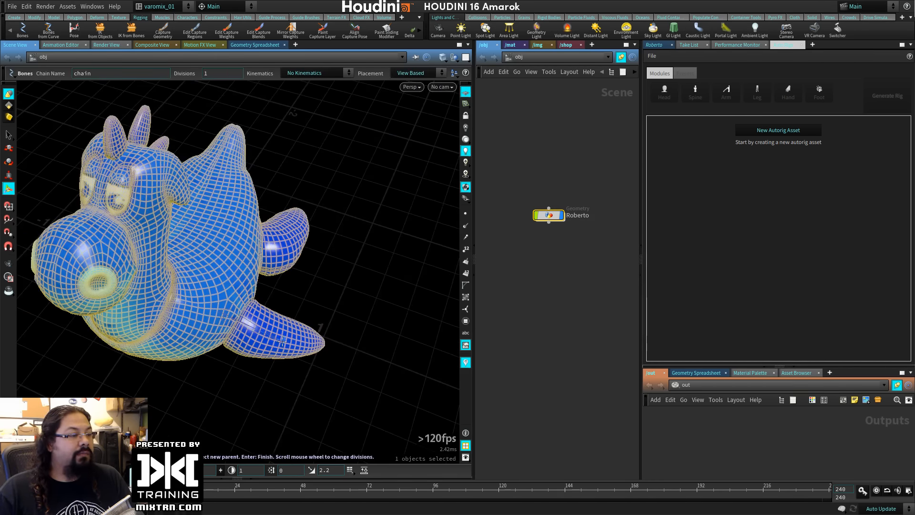
click(334, 344)
key(Return)
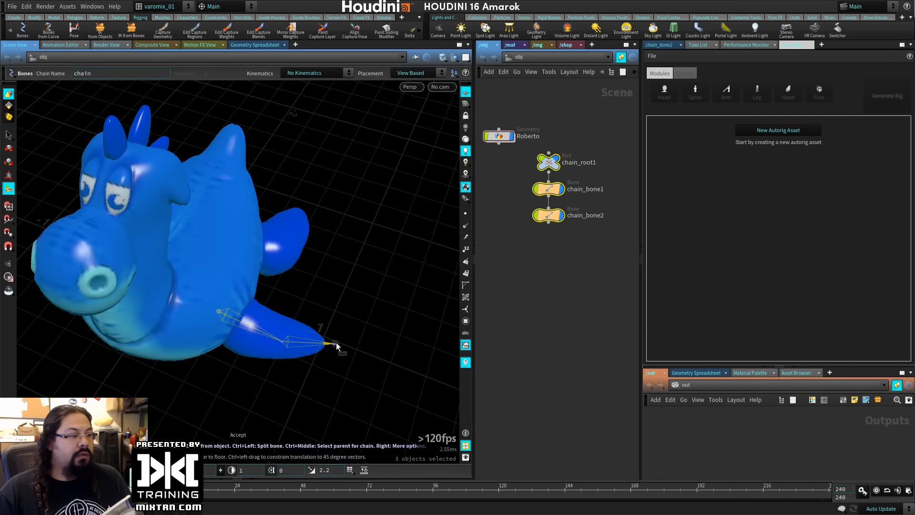
Examine how the two bones sit inside the front flipper from several angles.
alt+drag(336, 347, 324, 322)
alt+drag(170, 321, 153, 363)
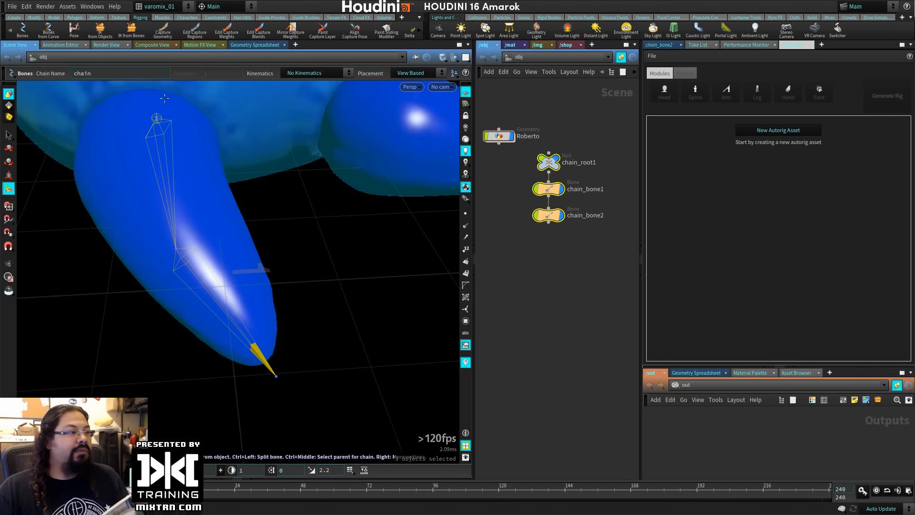
alt+drag(164, 98, 399, 221)
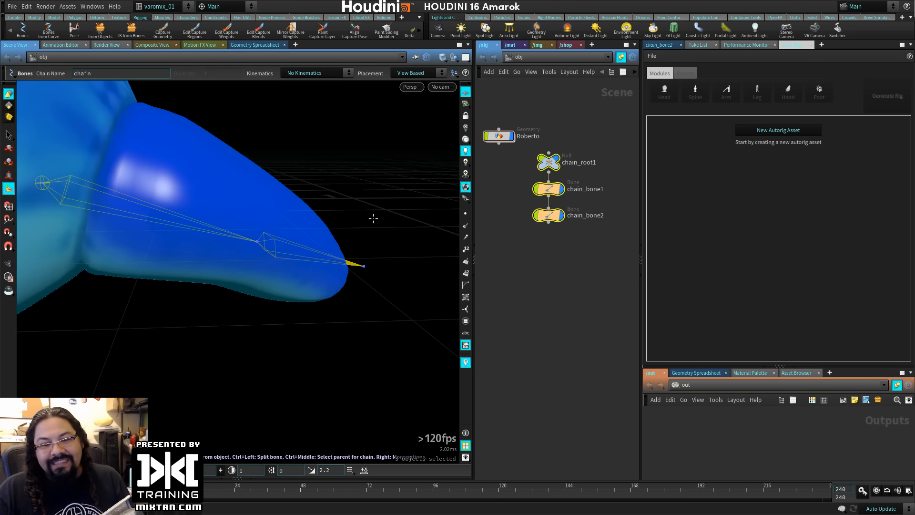
alt+drag(267, 241, 354, 313)
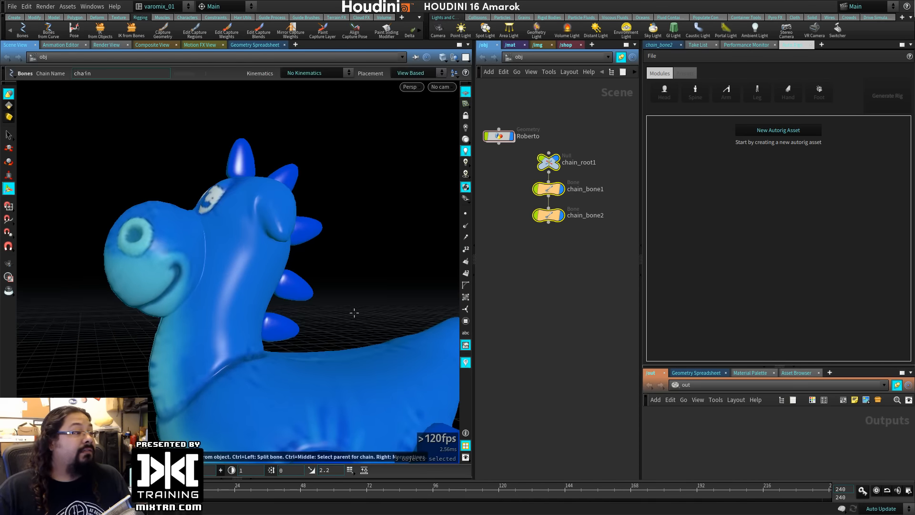
alt+middle_drag(381, 265, 374, 200)
alt+middle_drag(319, 233, 320, 195)
mouse_move(319, 195)
alt+mouse_down()
mouse_move(335, 209)
mouse_move(322, 274)
mouse_move(349, 248)
mouse_move(310, 231)
mouse_move(303, 188)
alt+mouse_up()
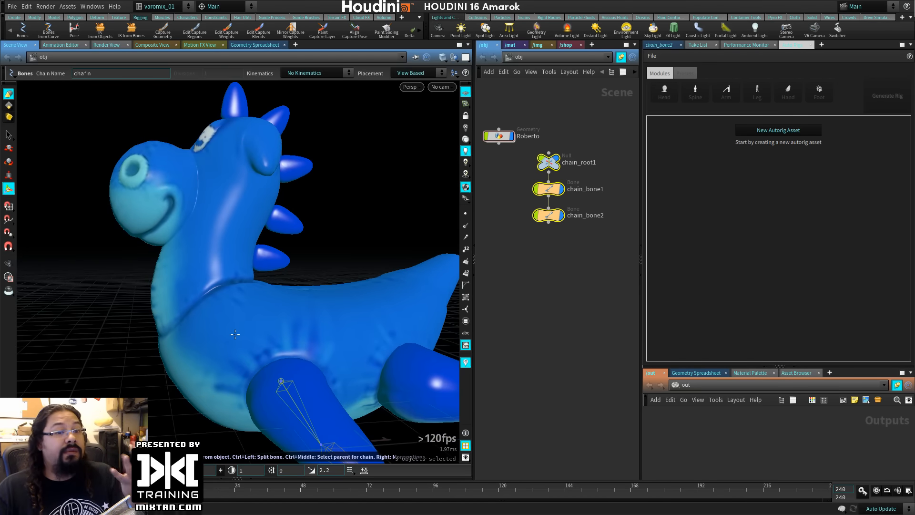
Widen the network editor and scene view, and draw a three-bone chain from the toy's chest up through the neck to the head.
drag(641, 162, 748, 162)
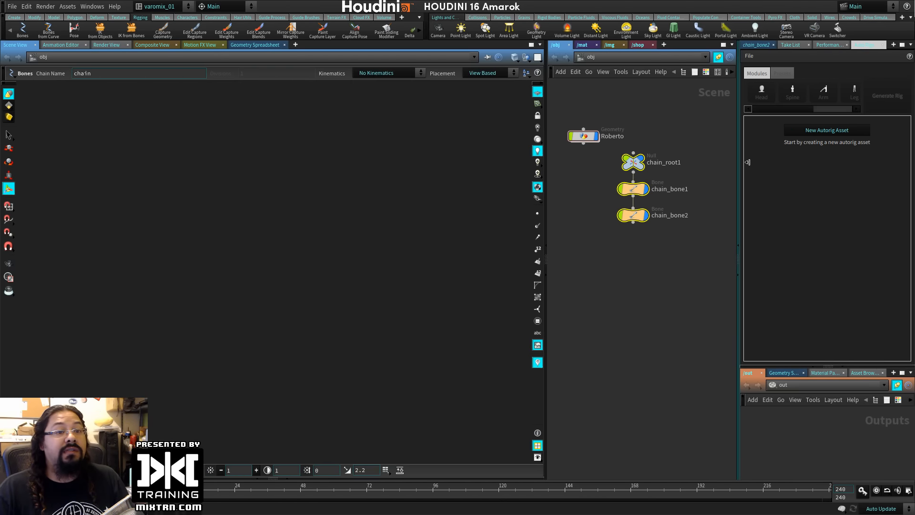
drag(547, 212, 491, 213)
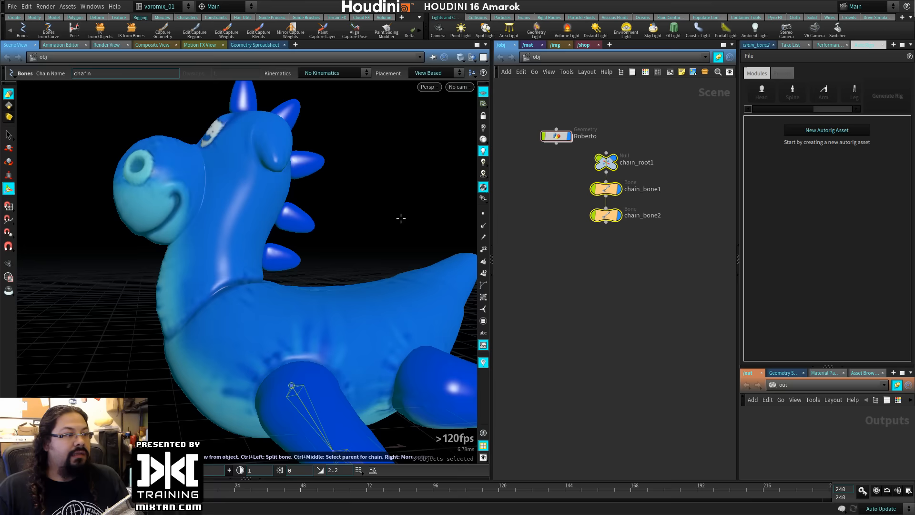
right_drag(340, 250, 313, 309)
right_drag(310, 276, 307, 281)
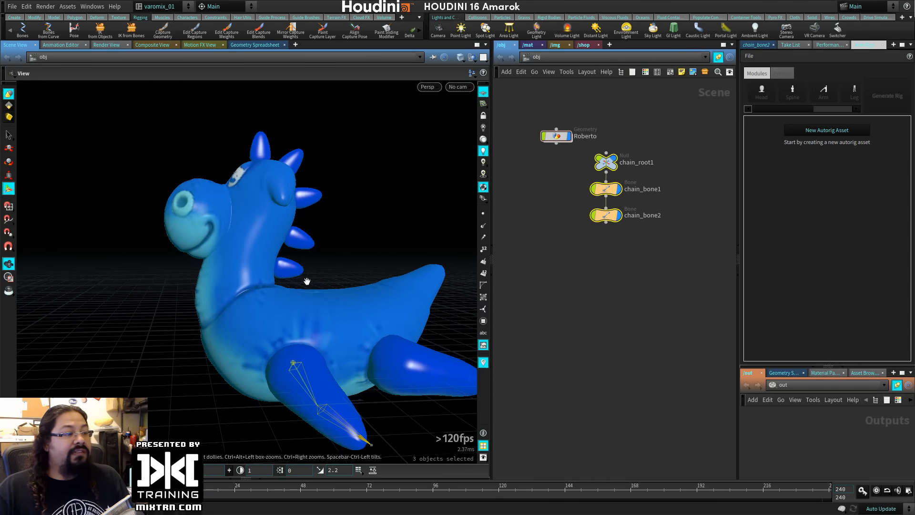
middle_drag(307, 282, 299, 283)
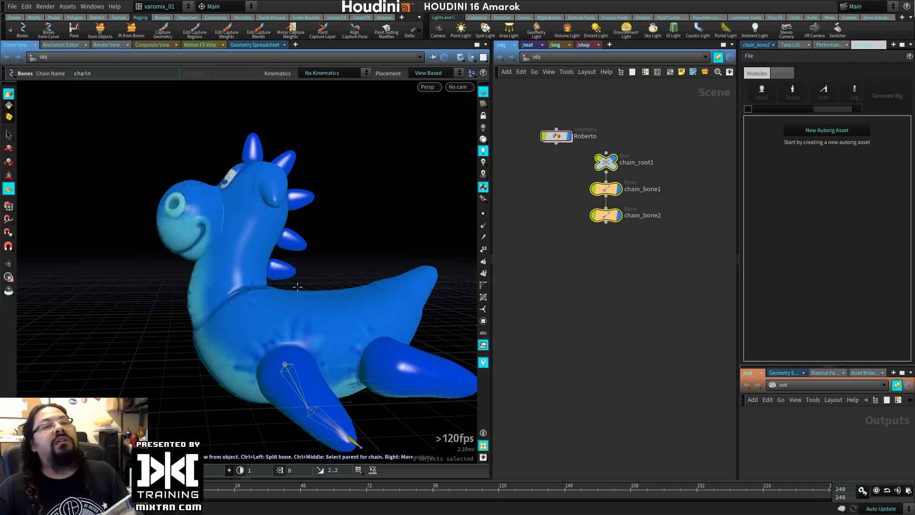
click(245, 326)
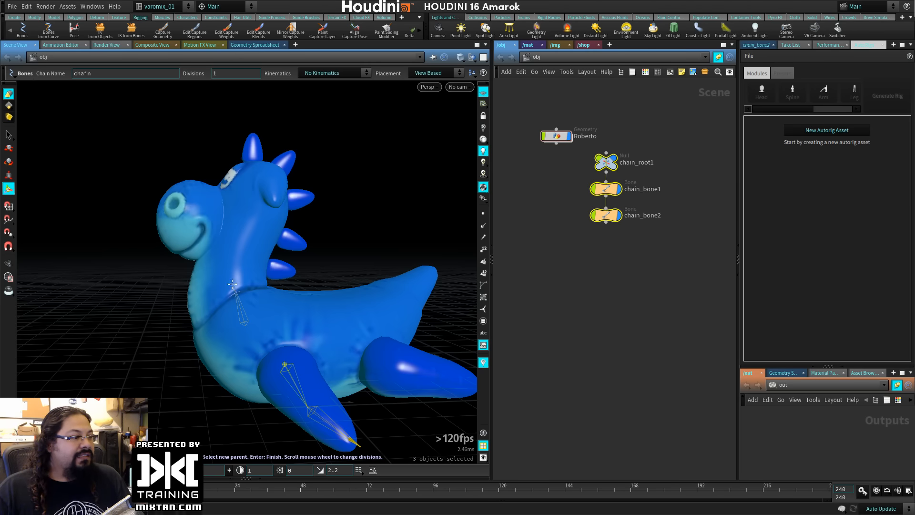
click(242, 225)
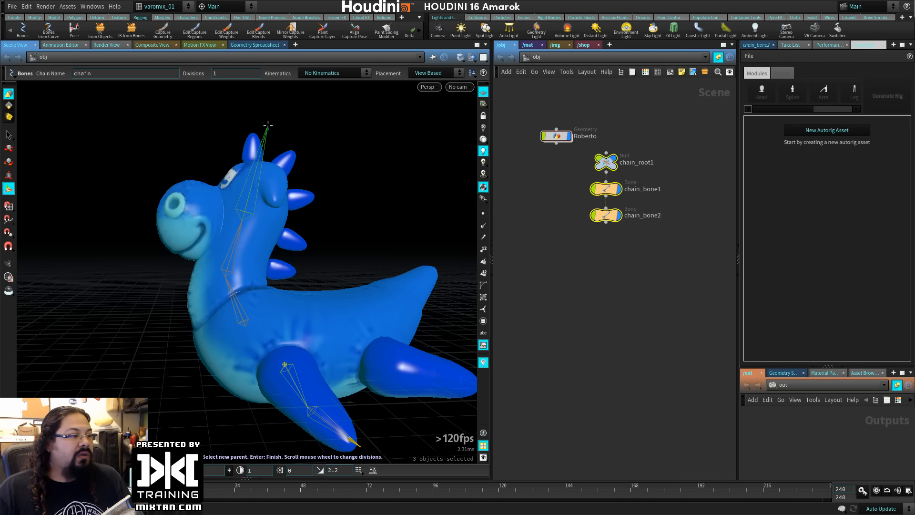
click(272, 146)
key(Return)
key(Escape)
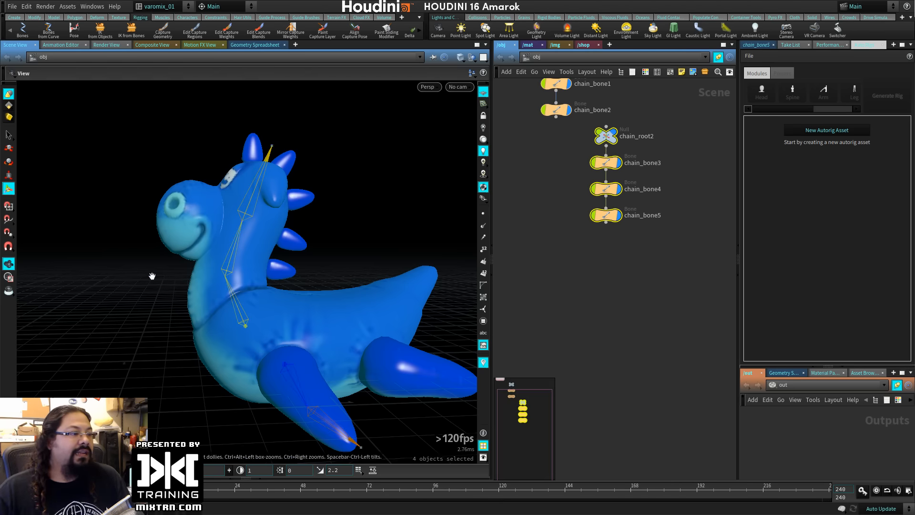
Draw a three-bone chain from the toy's body along the rear flipper to its tip, and check its placement.
drag(154, 272, 269, 271)
right_drag(269, 271, 277, 286)
middle_drag(337, 319, 260, 301)
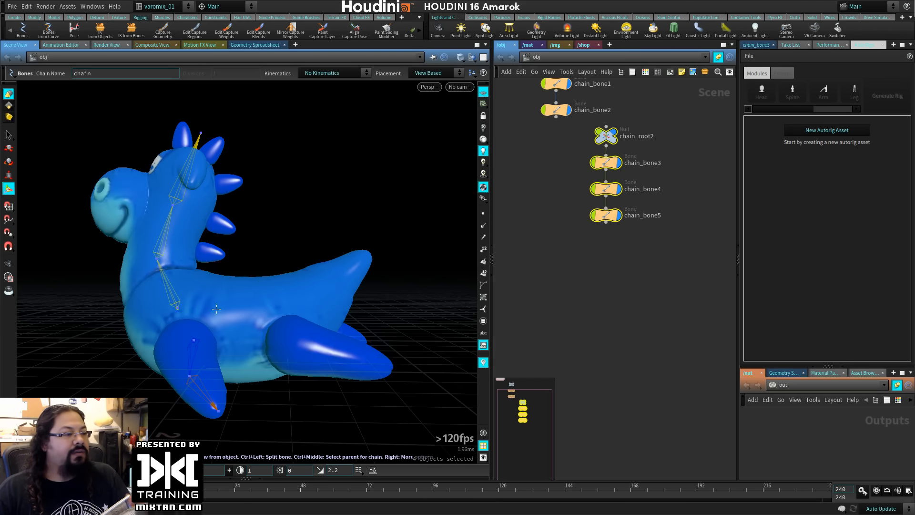
drag(251, 269, 329, 319)
right_drag(329, 319, 345, 329)
drag(345, 329, 300, 275)
click(237, 242)
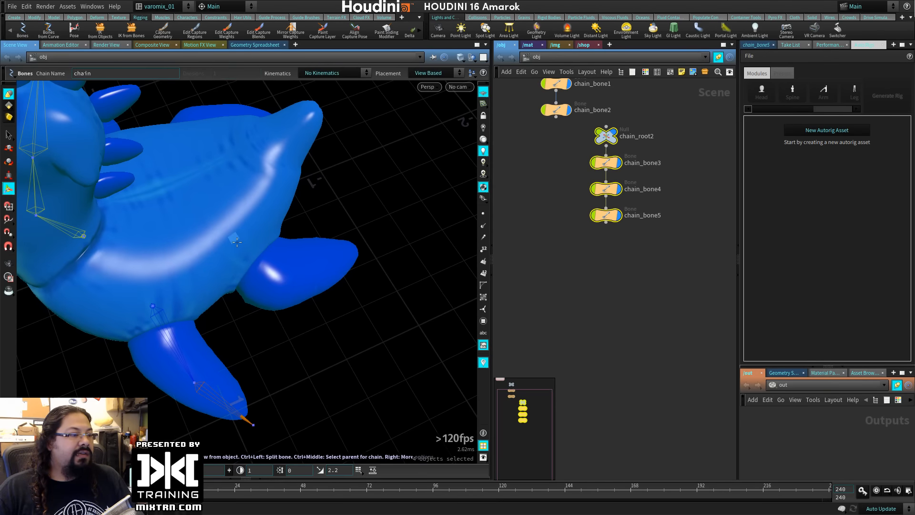
click(276, 275)
click(328, 262)
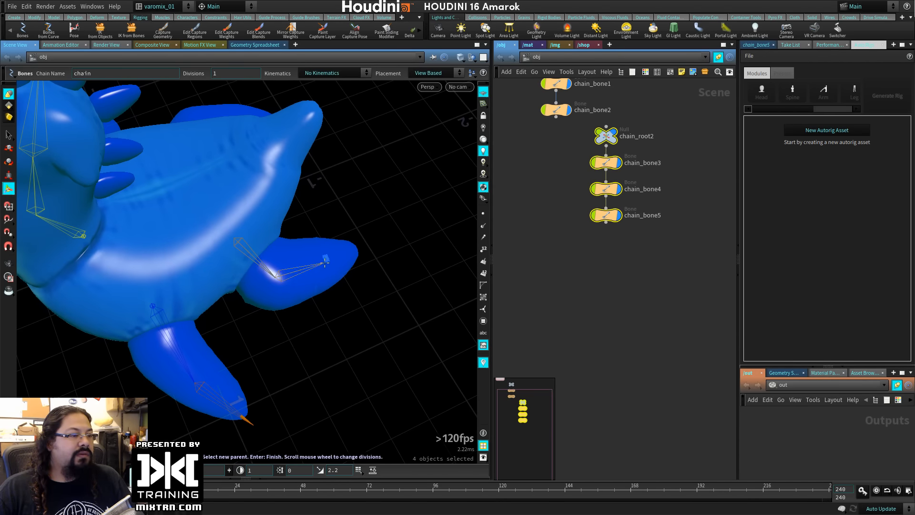
click(363, 248)
key(Return)
drag(365, 248, 245, 320)
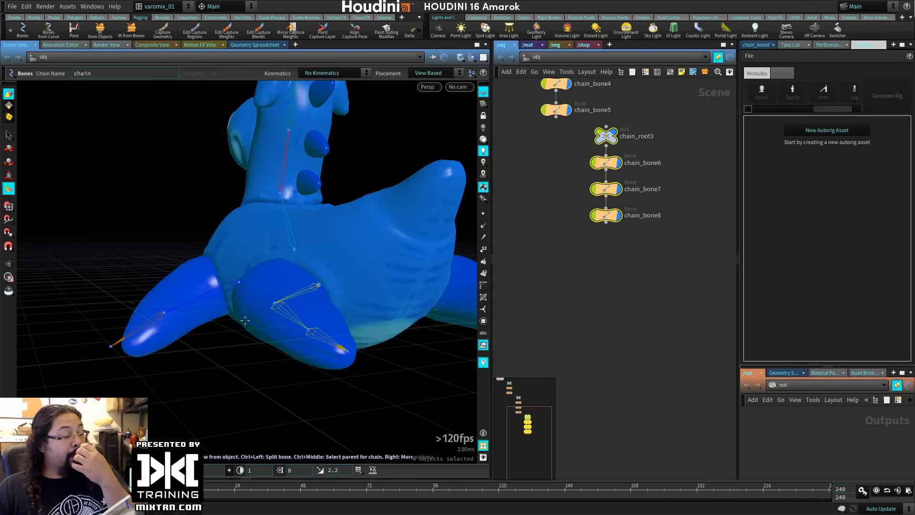
Draw a two-bone chain along the toy's opposite front flipper, from the body out to the tip.
mouse_move(205, 248)
mouse_down()
mouse_move(280, 286)
mouse_move(168, 385)
mouse_move(212, 253)
mouse_up()
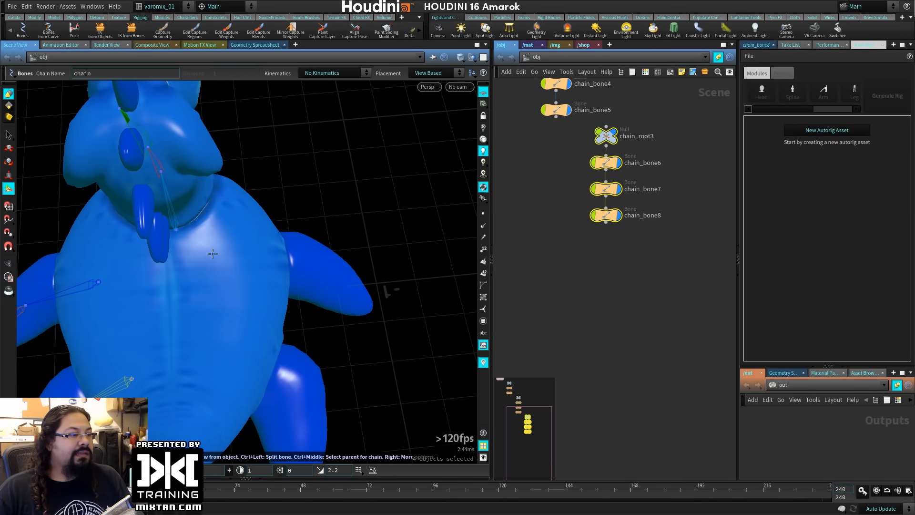
click(247, 261)
click(324, 269)
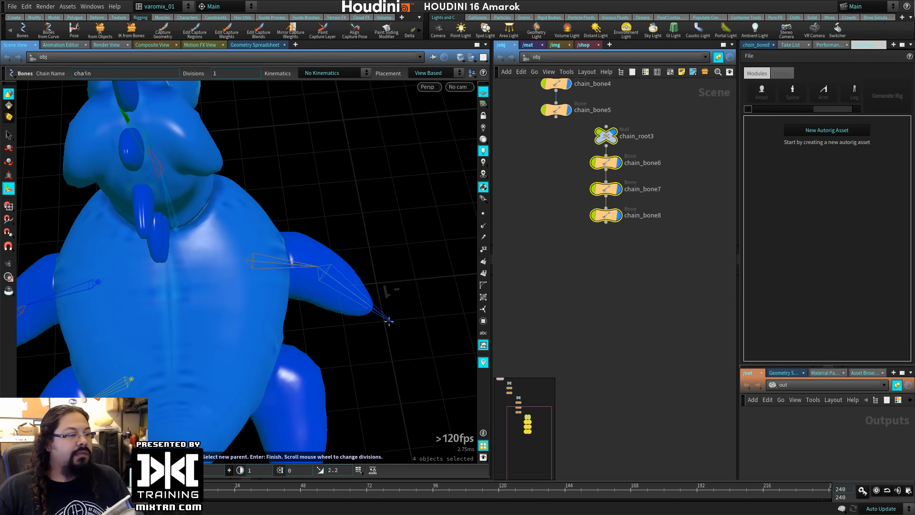
click(377, 316)
key(Return)
Draw a two-bone chain along the remaining rear flipper, from the body to just past its tip.
alt+middle_drag(339, 346, 331, 204)
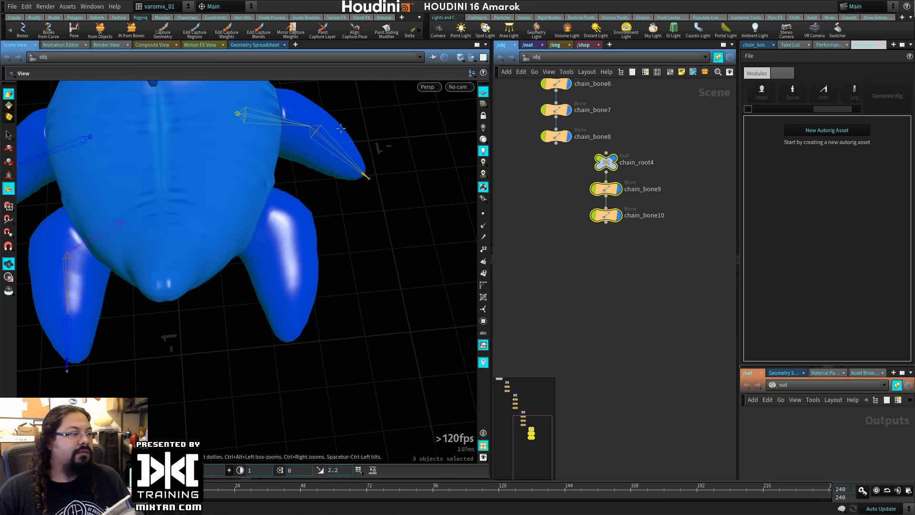
click(225, 188)
click(283, 247)
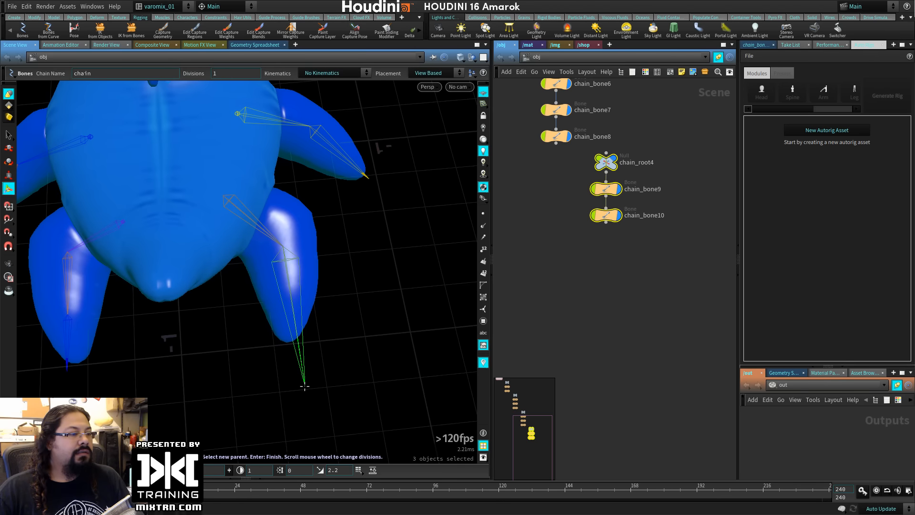
click(291, 363)
key(Return)
Draw a four-bone chain from the toy's chest back through the body and up to the tail tip.
alt+drag(290, 363, 286, 271)
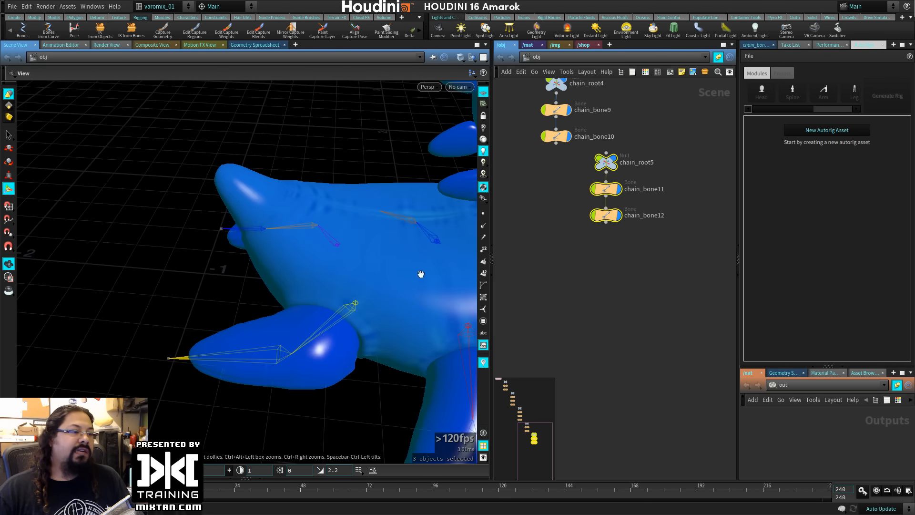
alt+middle_drag(421, 274, 203, 313)
alt+drag(203, 313, 219, 286)
alt+middle_drag(219, 286, 323, 319)
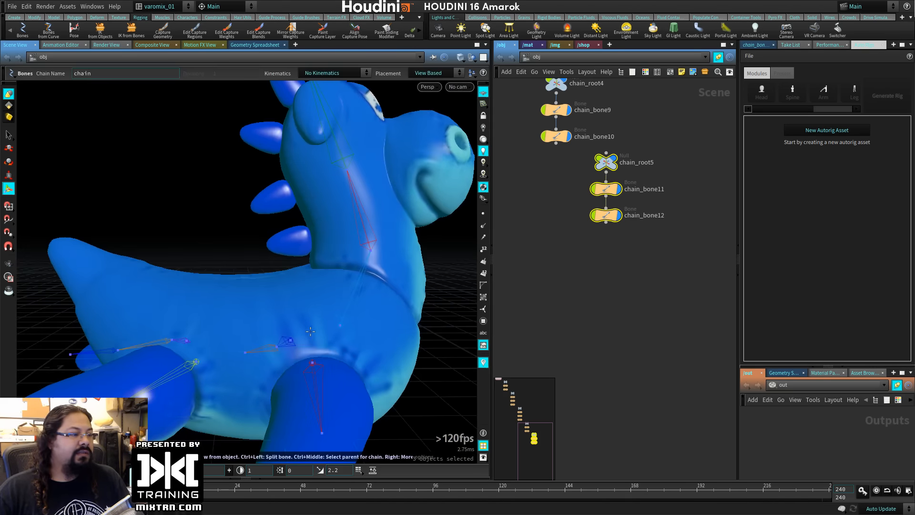
click(312, 334)
click(220, 358)
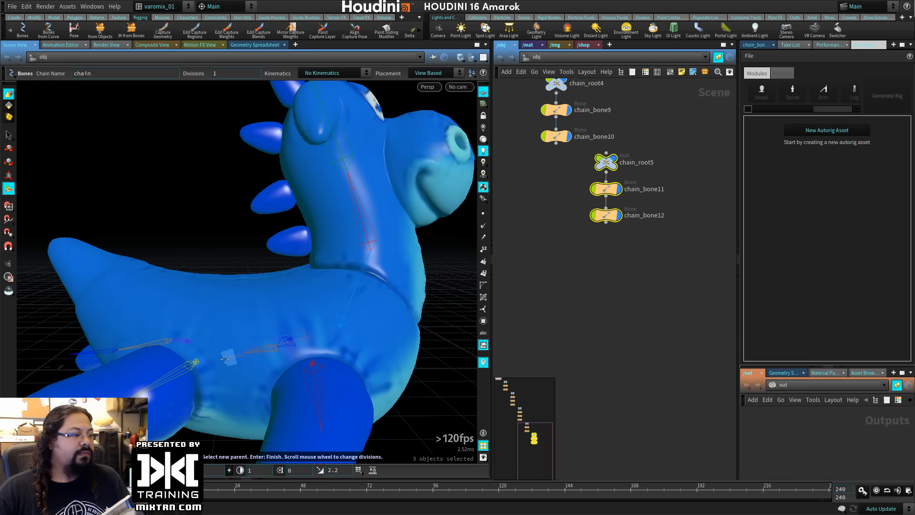
click(132, 318)
click(87, 278)
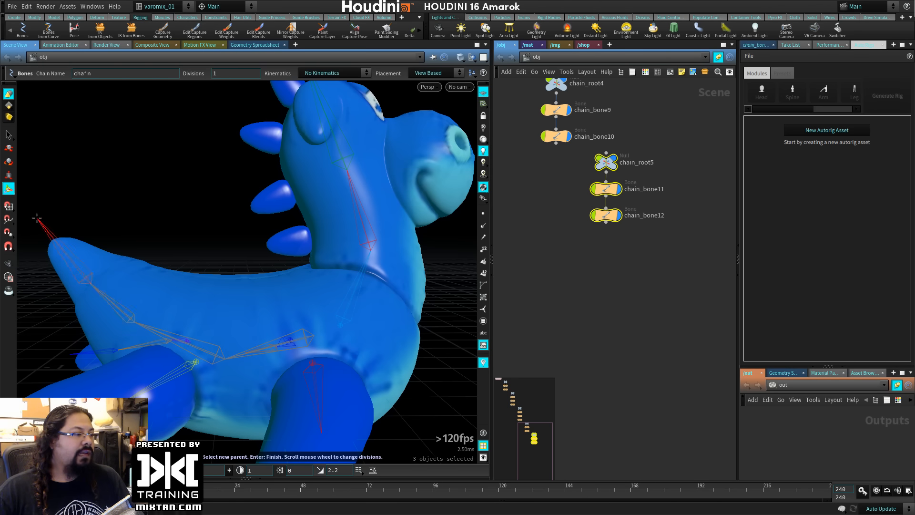
click(43, 238)
key(Return)
Add a Null object to the scene network beside the bone chains.
alt+drag(42, 241, 219, 308)
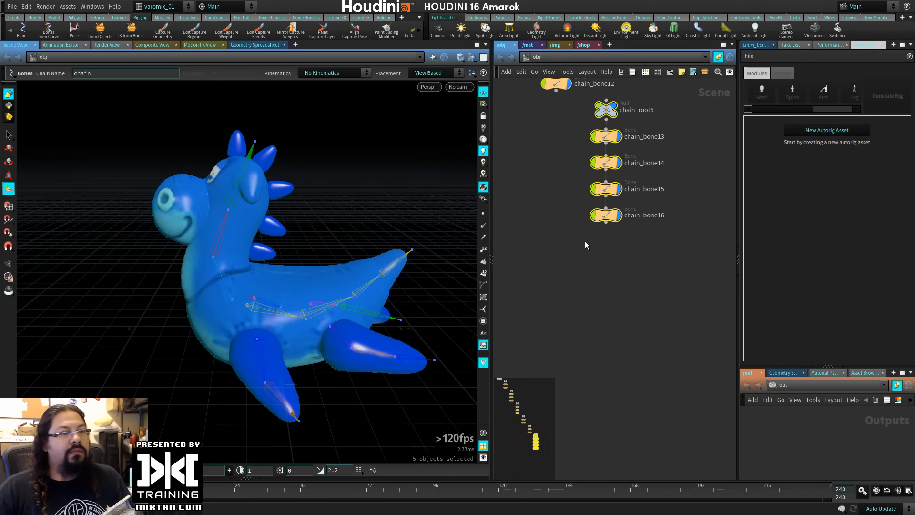
scroll(563, 284, down, 3)
middle_drag(559, 153, 640, 422)
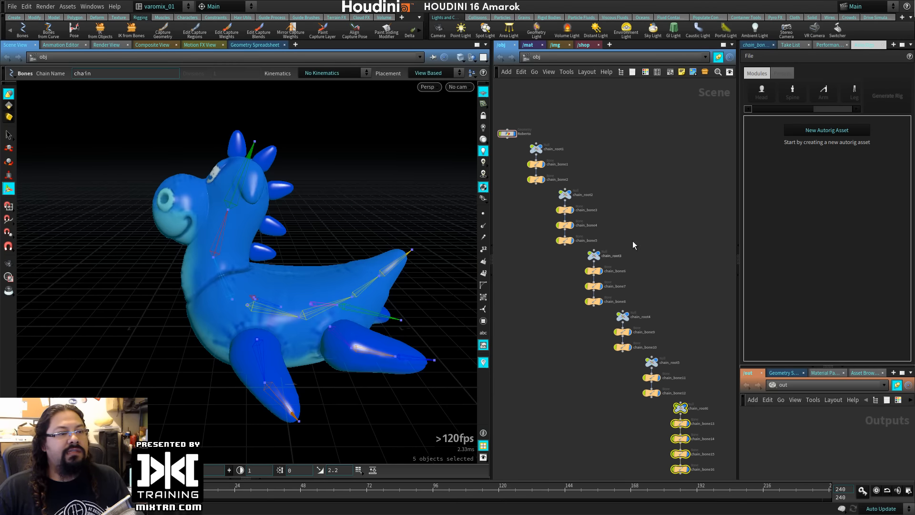
key(Tab)
text(null)
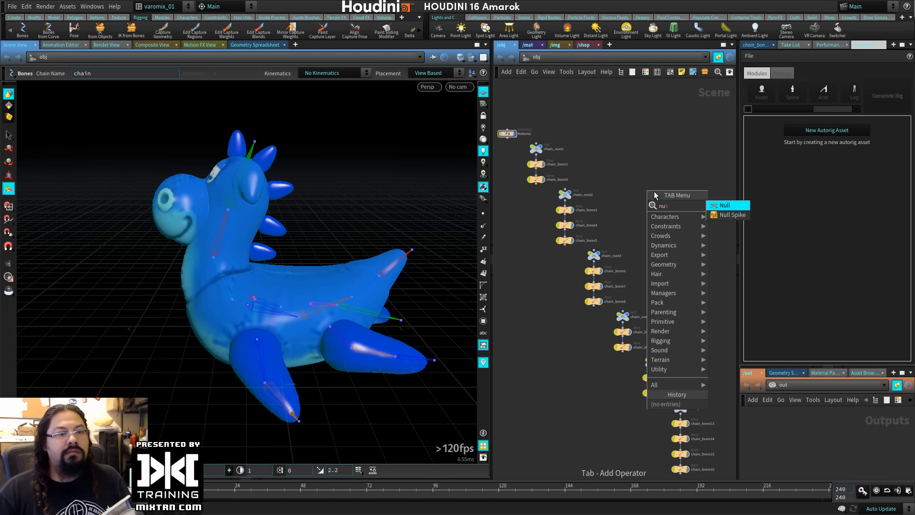
key(Return)
click(657, 206)
Parent all six chain roots, chain_root1 through chain_root6, to the new null.
click(536, 148)
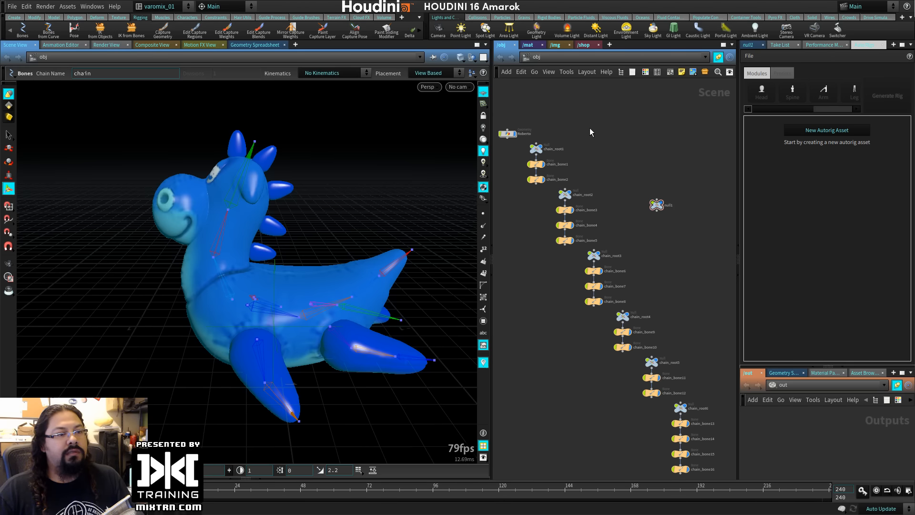
drag(609, 177, 558, 203)
shift+drag(626, 236, 578, 262)
shift+drag(656, 302, 616, 324)
shift+drag(688, 338, 644, 372)
shift+drag(707, 387, 671, 414)
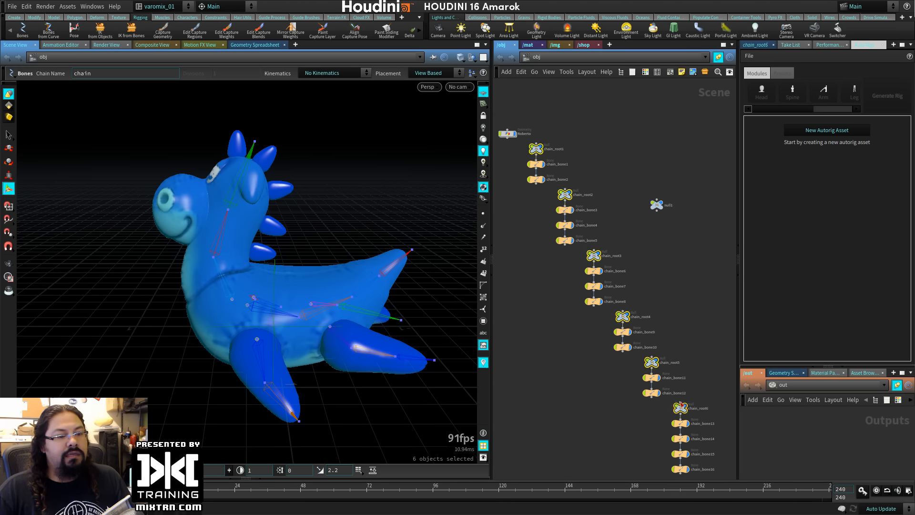
click(681, 402)
click(657, 210)
drag(657, 200, 668, 149)
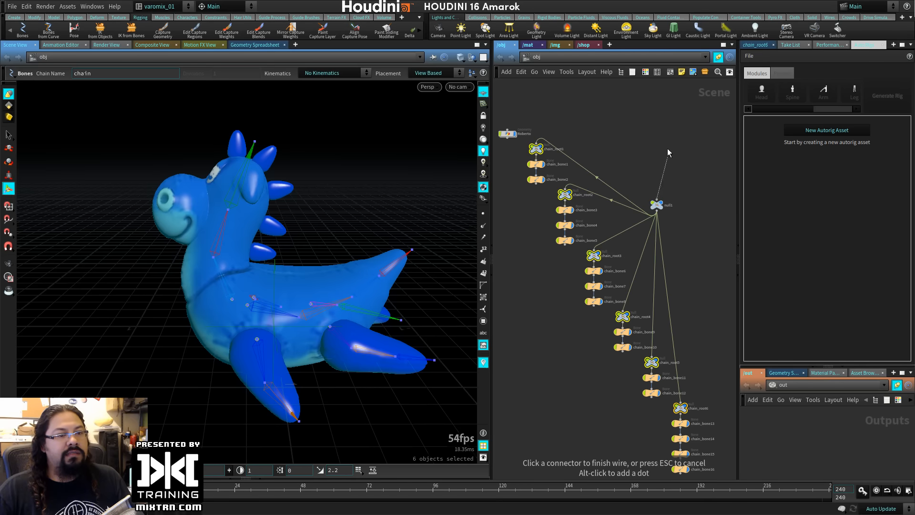
key(Escape)
Rearrange the network so the null sits above the bone chains and the toy's geometry node stands apart from them.
drag(657, 205, 639, 107)
middle_drag(639, 118, 687, 190)
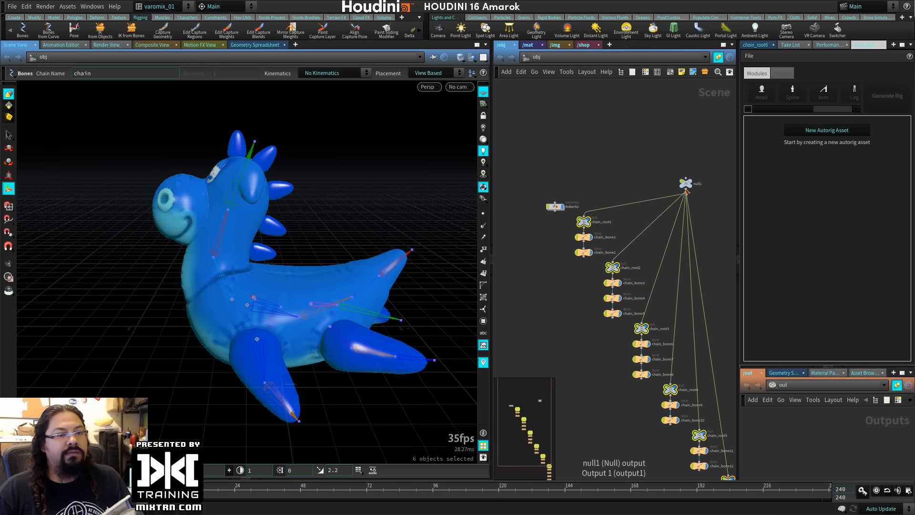
click(686, 190)
key(Escape)
drag(686, 183, 695, 157)
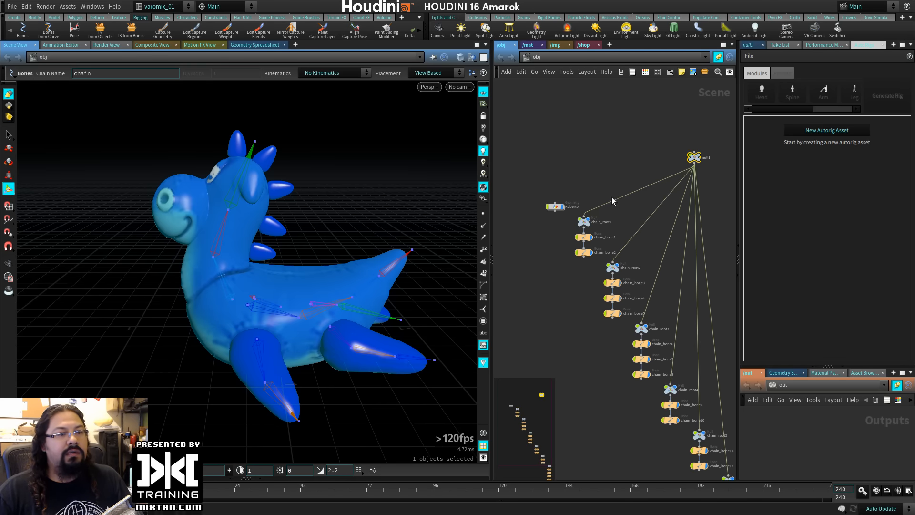
drag(559, 206, 545, 157)
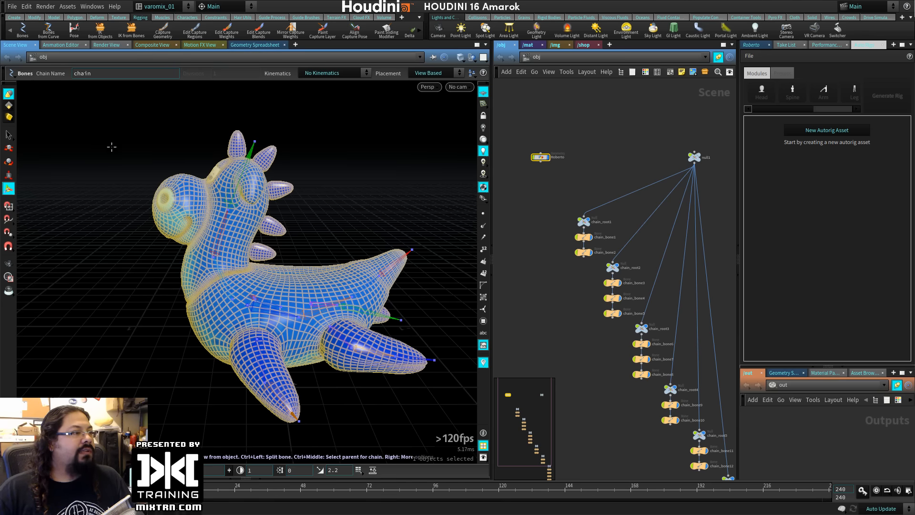
Try to capture the toy's geometry with Capture Geometry, using the null as the skeleton root.
click(8, 135)
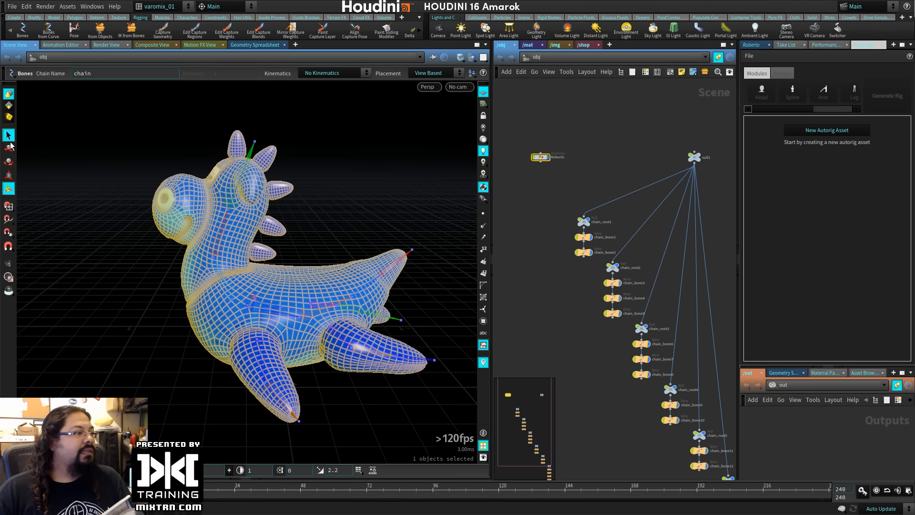
click(162, 32)
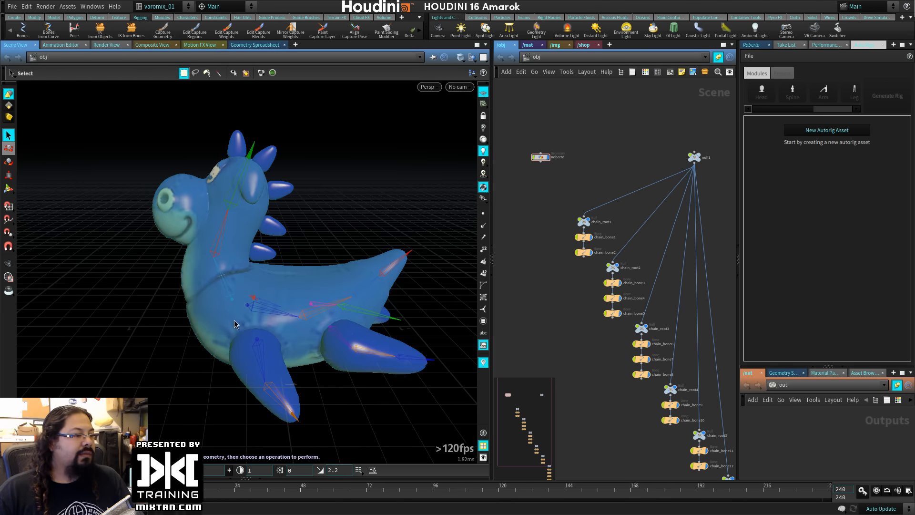
click(215, 318)
key(Return)
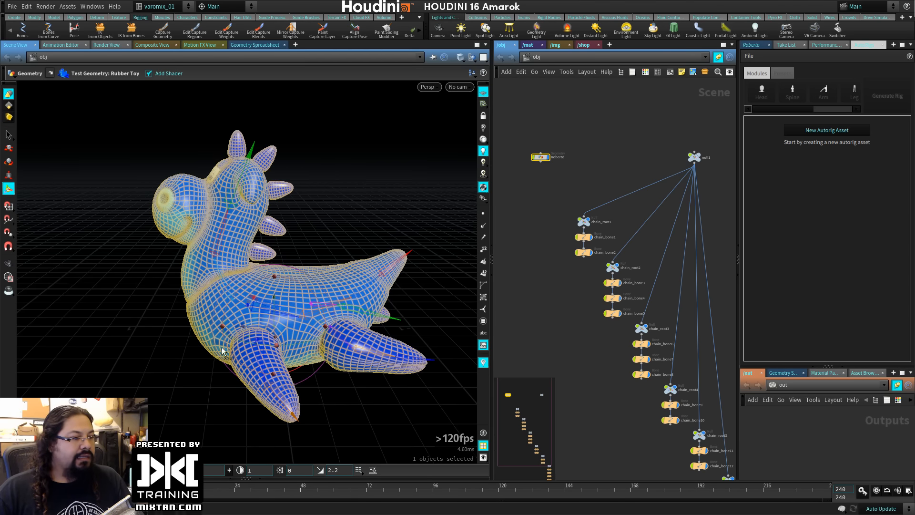
click(696, 158)
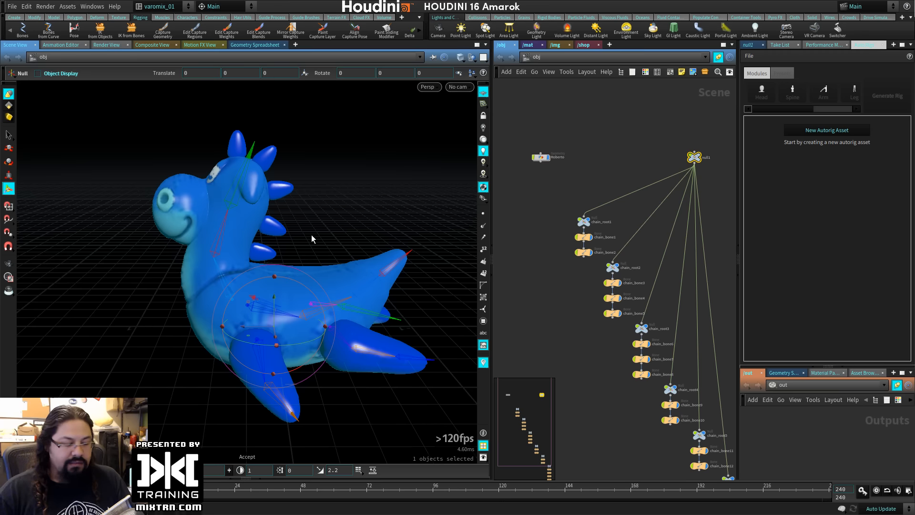
Look inside the toy's geometry network and return to the object level.
alt+drag(155, 323, 258, 325)
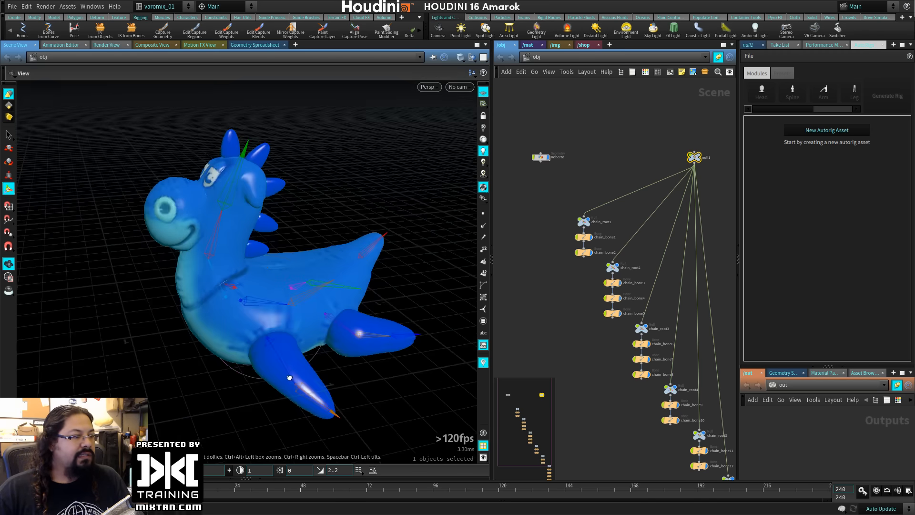
click(216, 279)
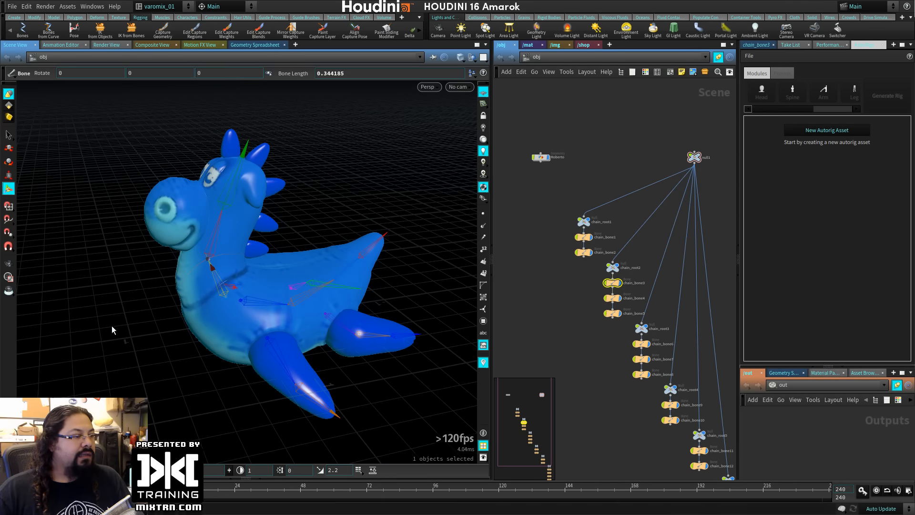
click(324, 249)
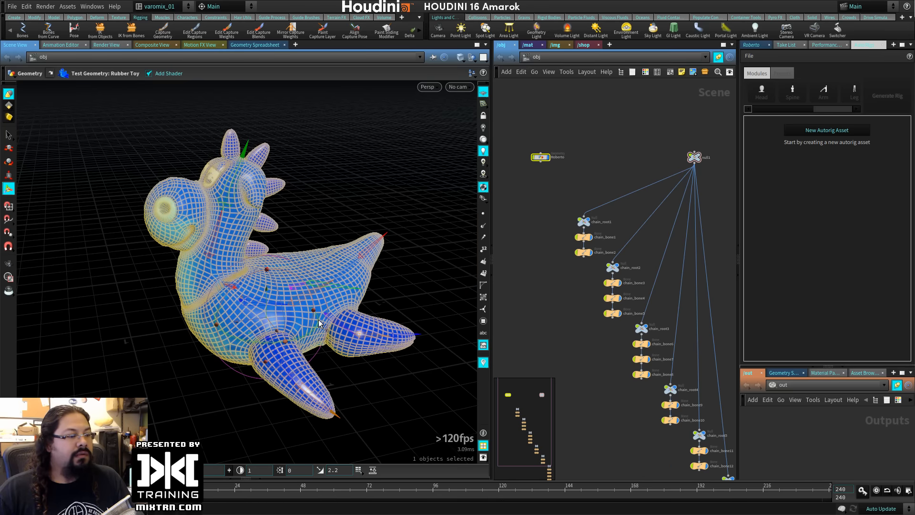
double_click(548, 157)
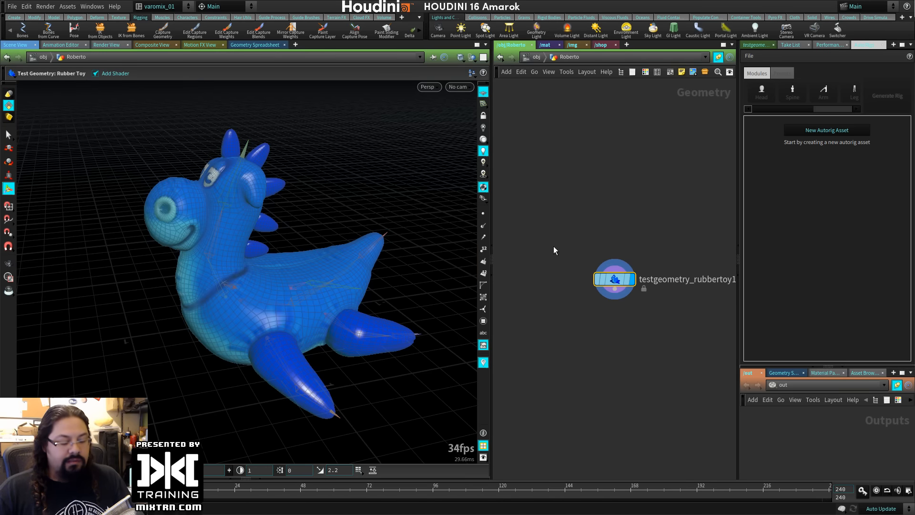
click(237, 244)
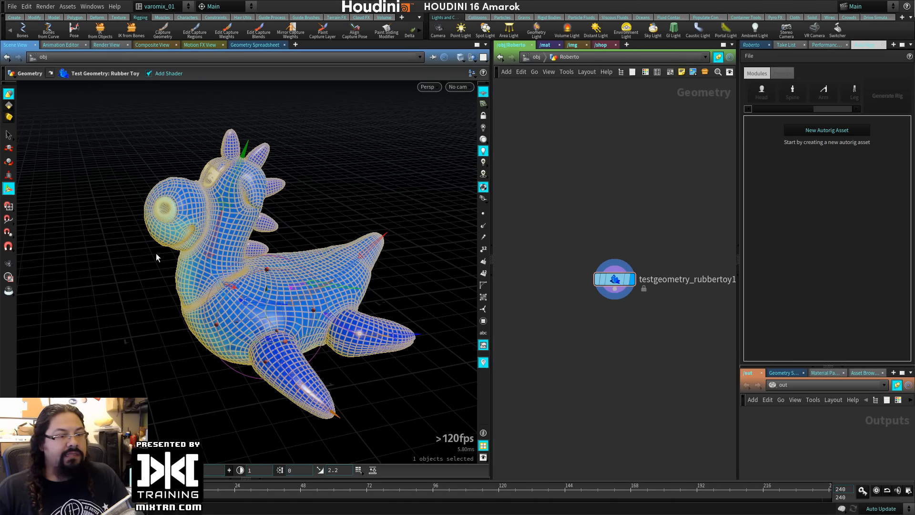
key(u)
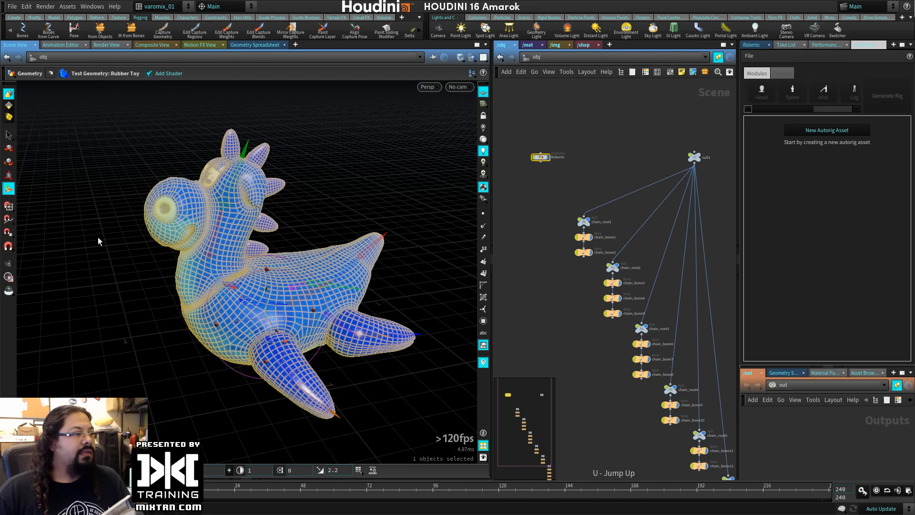
Capture the toy's geometry with the Biharmonic type and Root of Skeleton selection, using the null as the root.
click(9, 134)
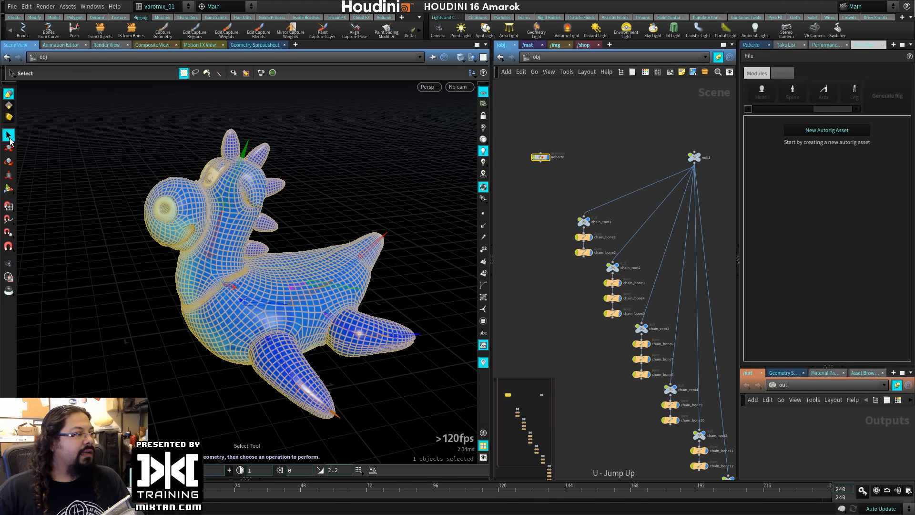
click(137, 259)
click(162, 31)
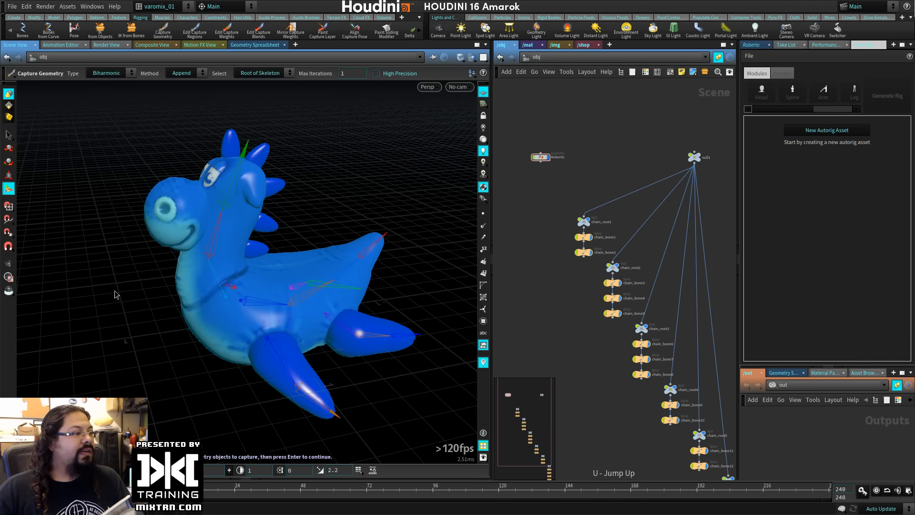
click(203, 312)
click(203, 313)
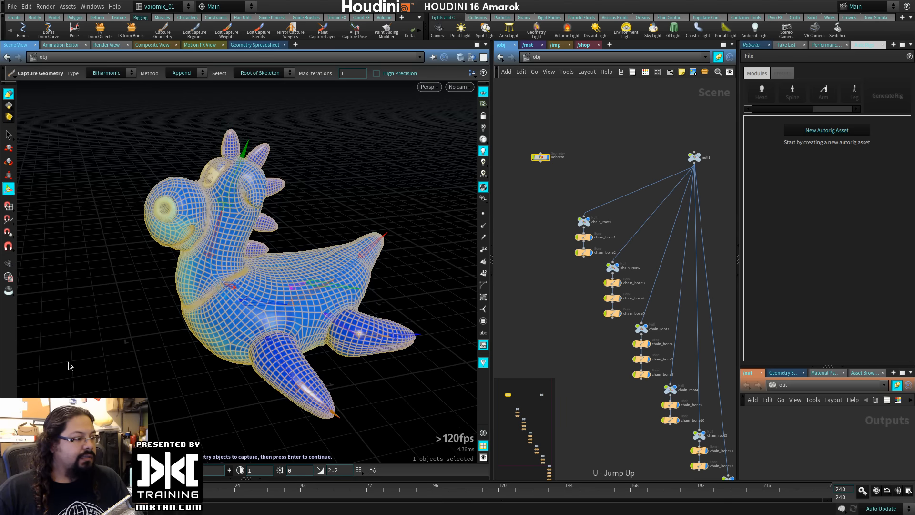
key(Return)
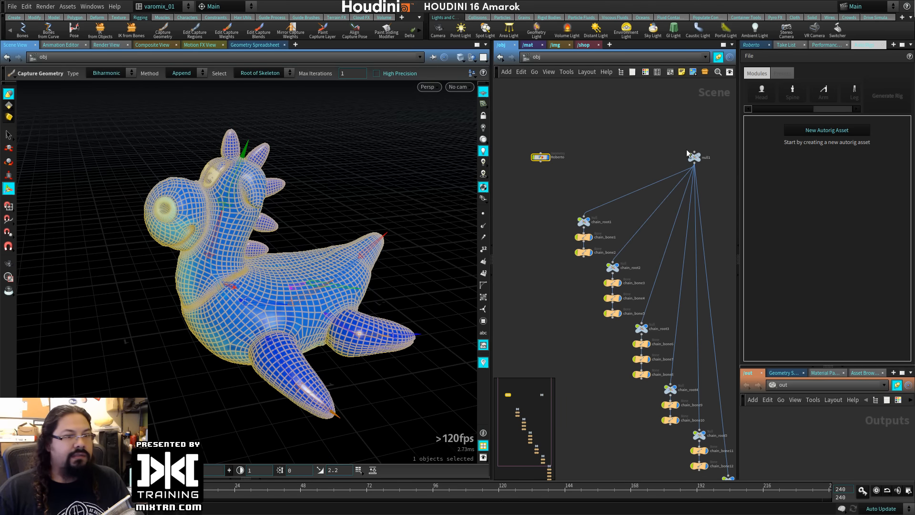
click(695, 158)
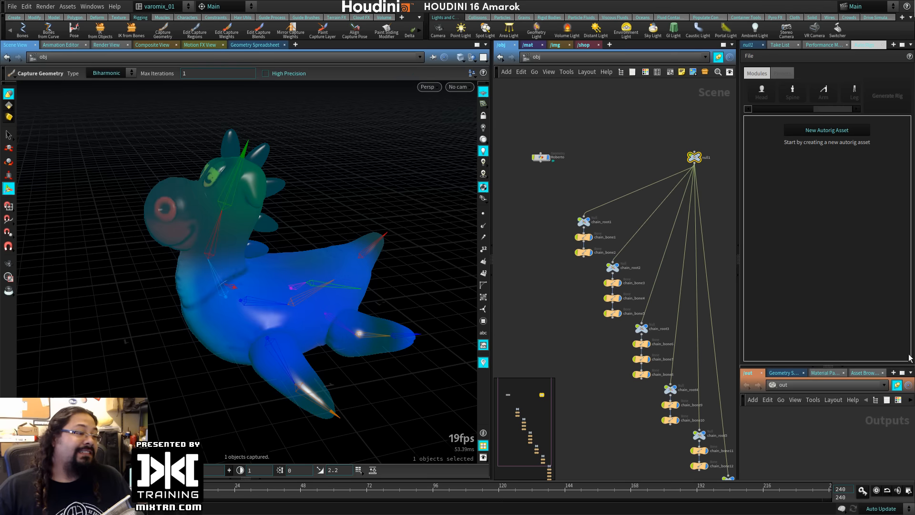
Examine the capture coloring on the toy's head, neck and flippers from several angles.
alt+right_drag(364, 232, 304, 278)
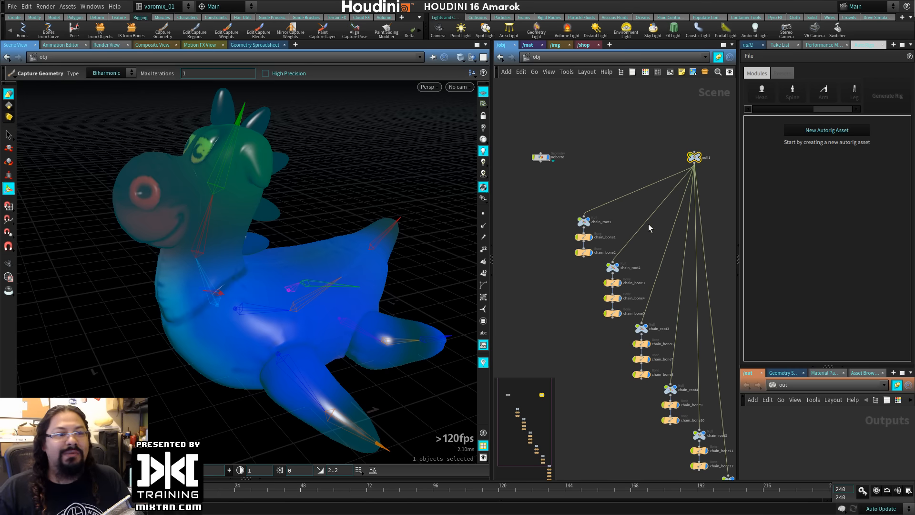
click(524, 221)
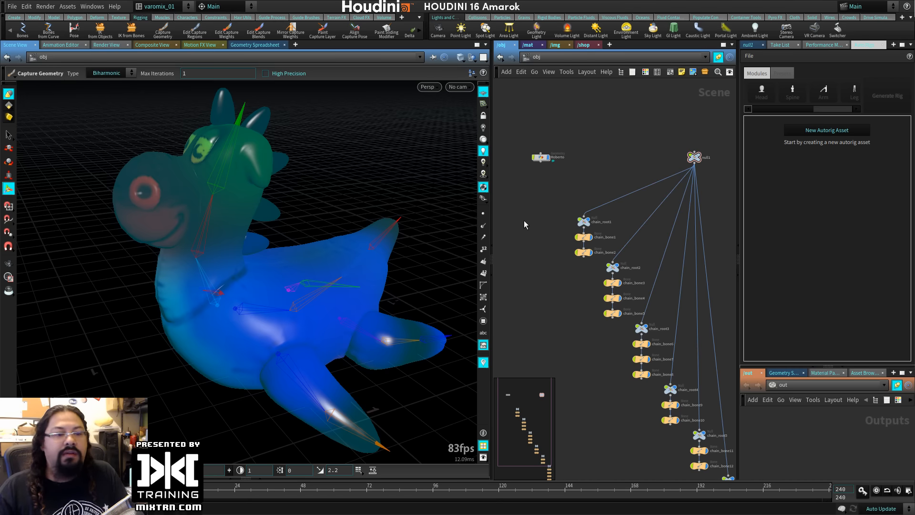
alt+drag(252, 229, 225, 233)
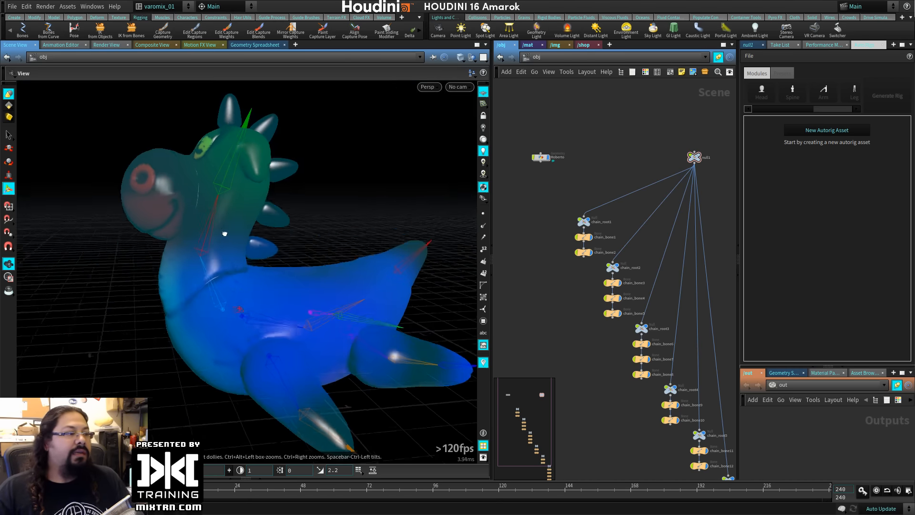
Leave the Capture Geometry tool and select the middle neck bone with the Rotate tool.
scroll(255, 241, up, 3)
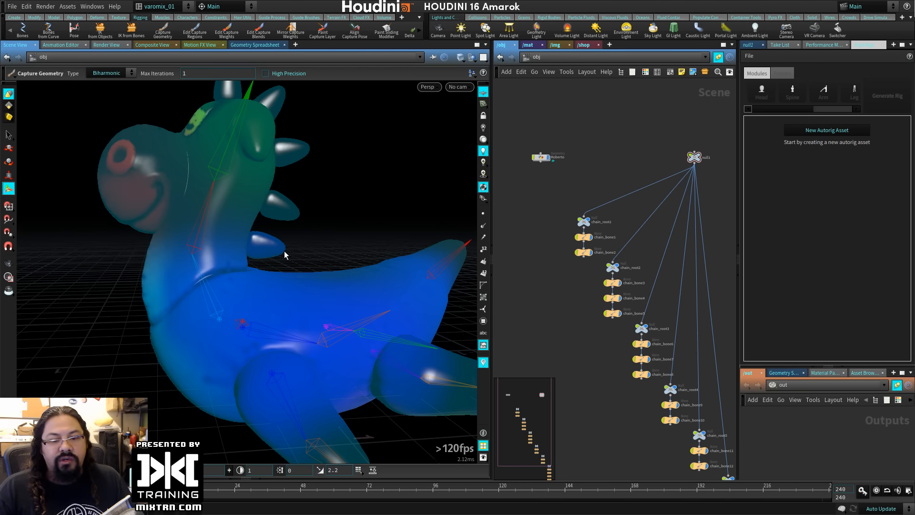
key(s)
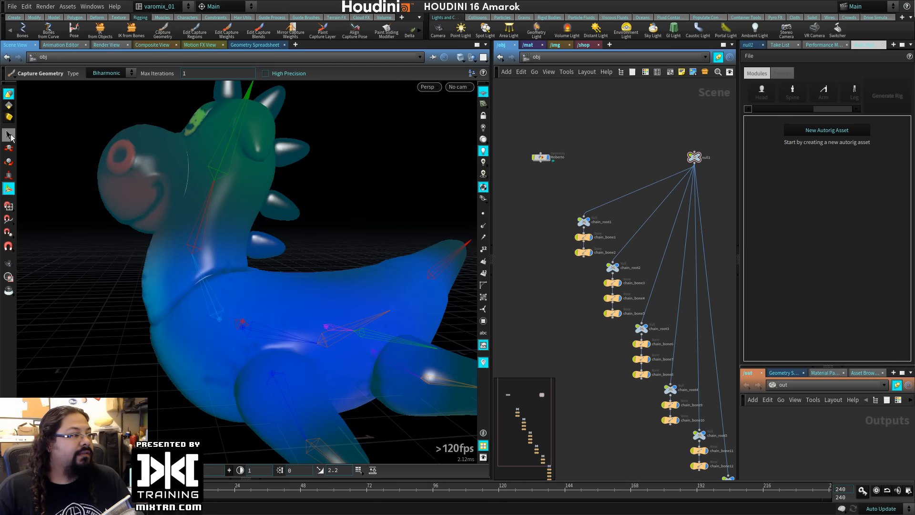
alt+drag(291, 233, 214, 253)
click(206, 236)
key(r)
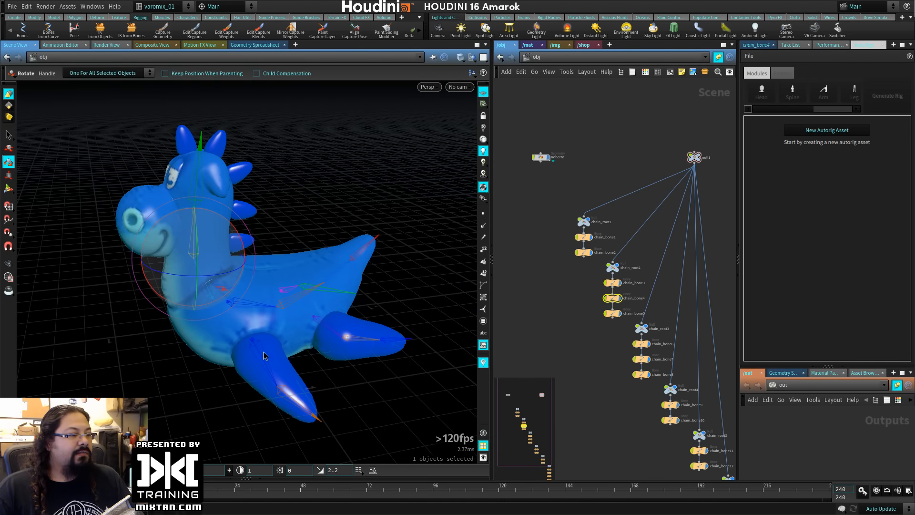
Rotate the upper and tip bones of one front flipper to test how it bends, returning it to its rest pose.
click(264, 354)
alt+drag(370, 415, 246, 416)
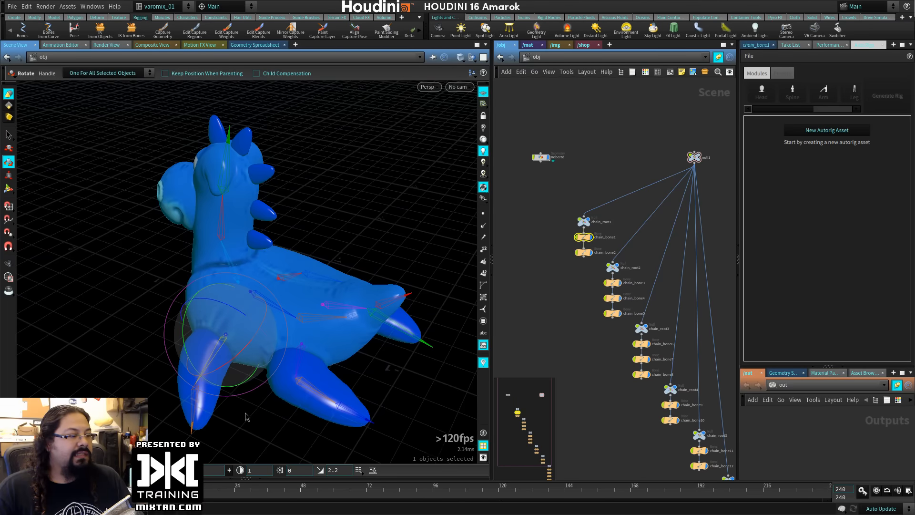
click(192, 413)
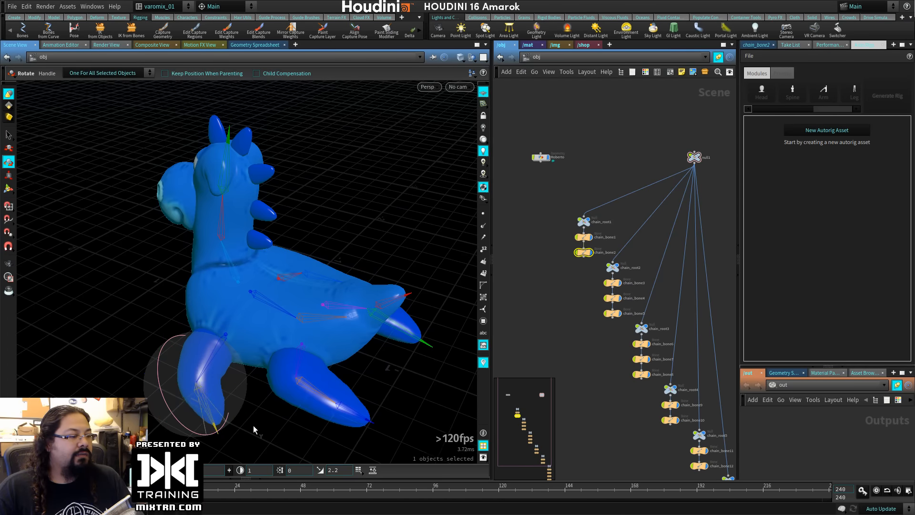
drag(192, 435, 219, 425)
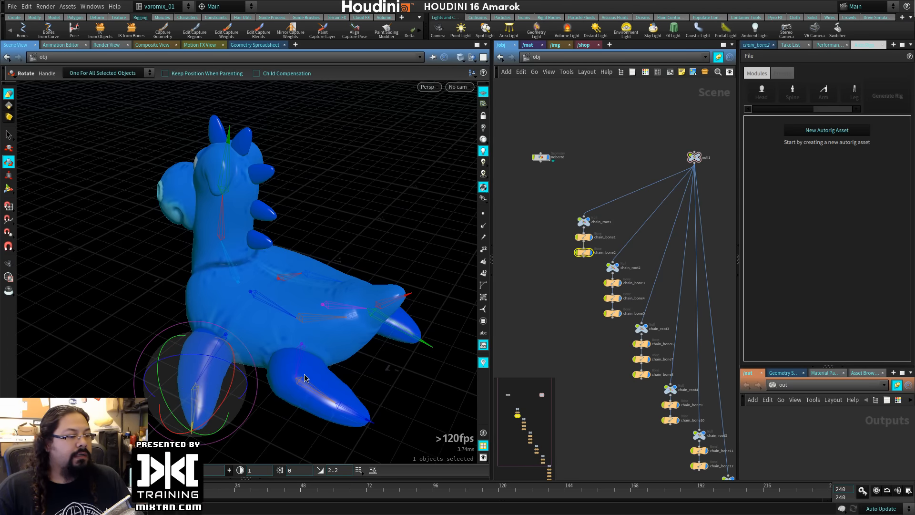
Rotate the head bone and the middle neck bone to test the deformation, undoing each rotation.
click(310, 389)
alt+drag(366, 418, 219, 296)
click(232, 228)
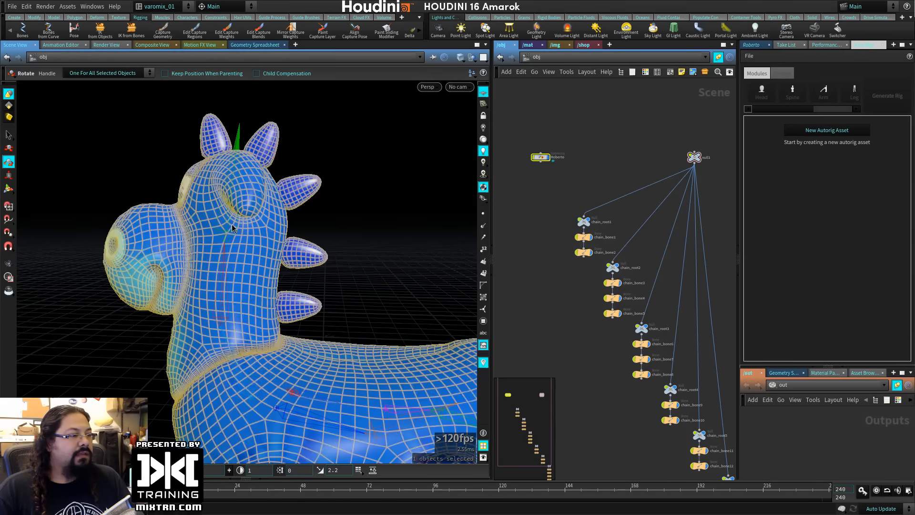
click(240, 151)
drag(267, 221, 289, 214)
key(ctrl+z)
click(227, 320)
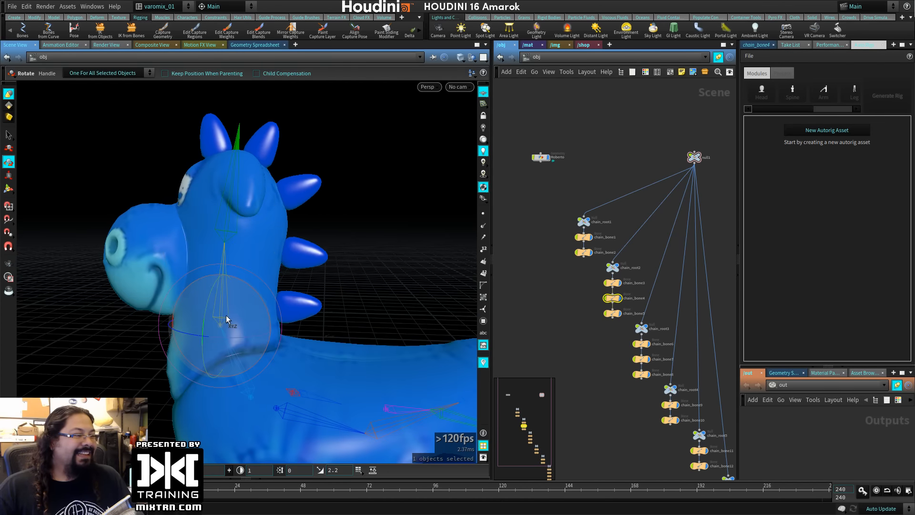
drag(270, 304, 250, 279)
key(ctrl+z)
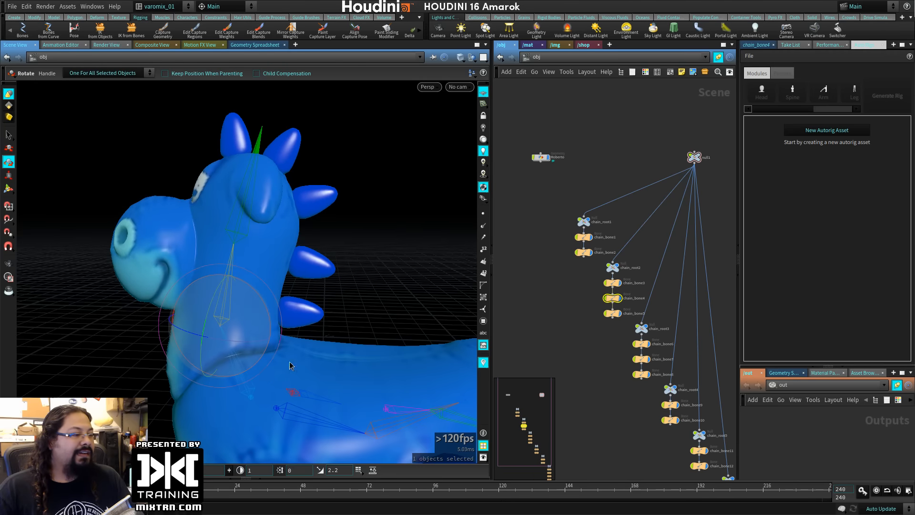
Rotate the lowest bone of the neck chain to test the chest deformation, and undo the rotations.
click(245, 388)
drag(282, 358, 306, 376)
alt+right_drag(306, 376, 224, 378)
alt+drag(224, 378, 315, 386)
mouse_move(278, 301)
mouse_down()
mouse_move(252, 299)
mouse_move(292, 309)
mouse_up()
key(ctrl+z)
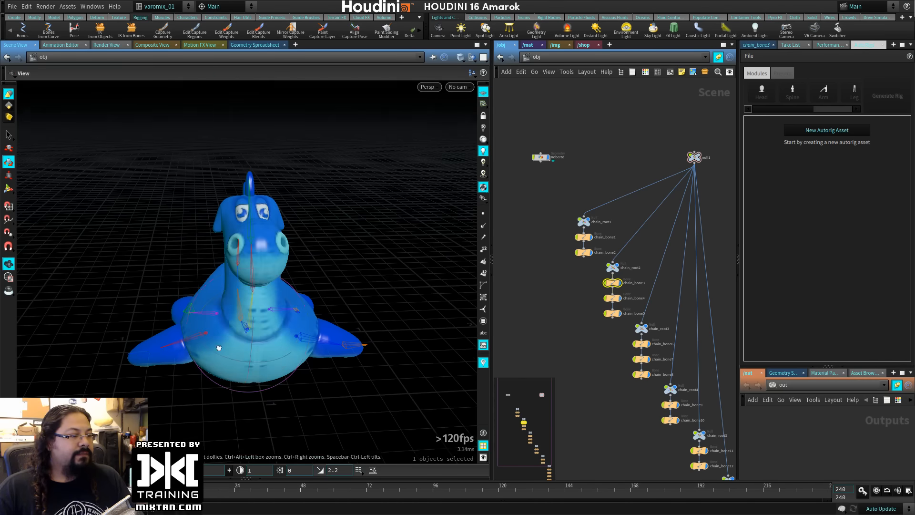
alt+drag(217, 347, 282, 351)
key(ctrl+z)
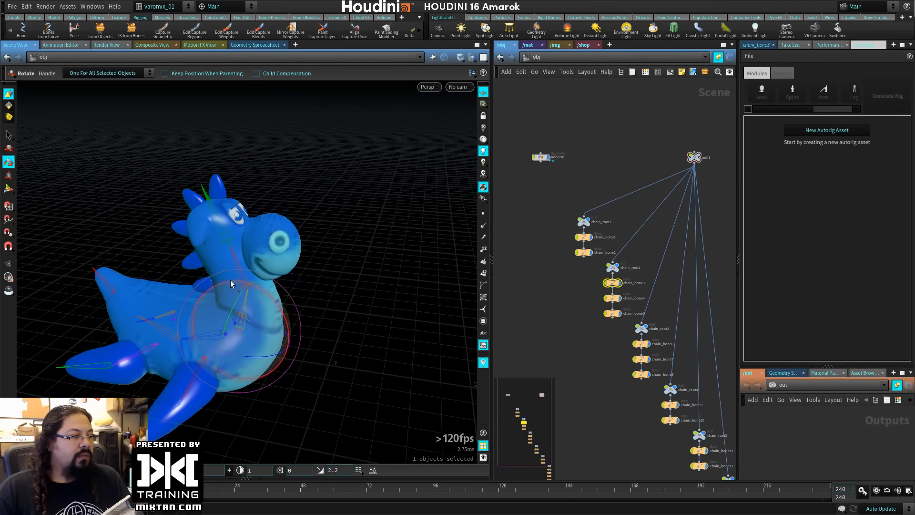
Tilt the head back by rotating the middle neck bone, and return it to its rest pose.
click(238, 273)
alt+drag(315, 277, 334, 265)
mouse_move(292, 293)
mouse_down()
mouse_move(241, 300)
mouse_move(293, 286)
mouse_move(270, 297)
mouse_move(291, 287)
mouse_move(279, 291)
mouse_up()
key(Escape)
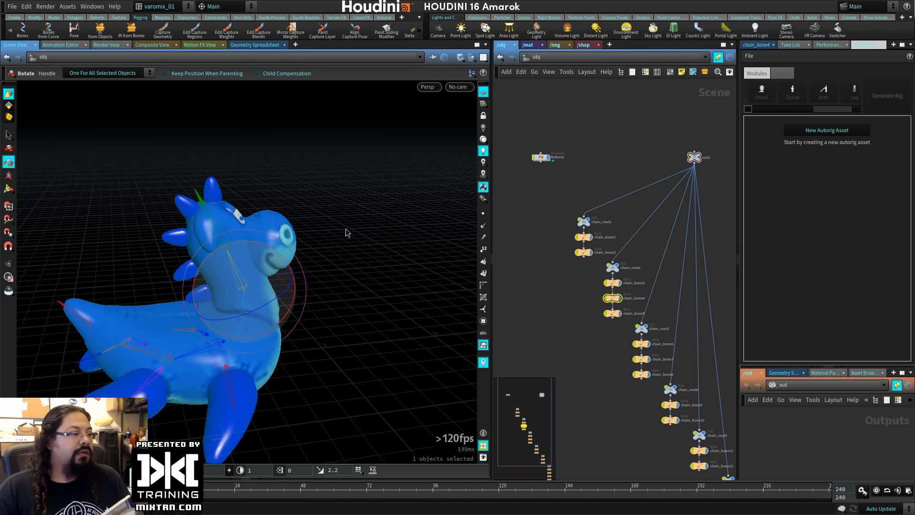
drag(347, 230, 349, 271)
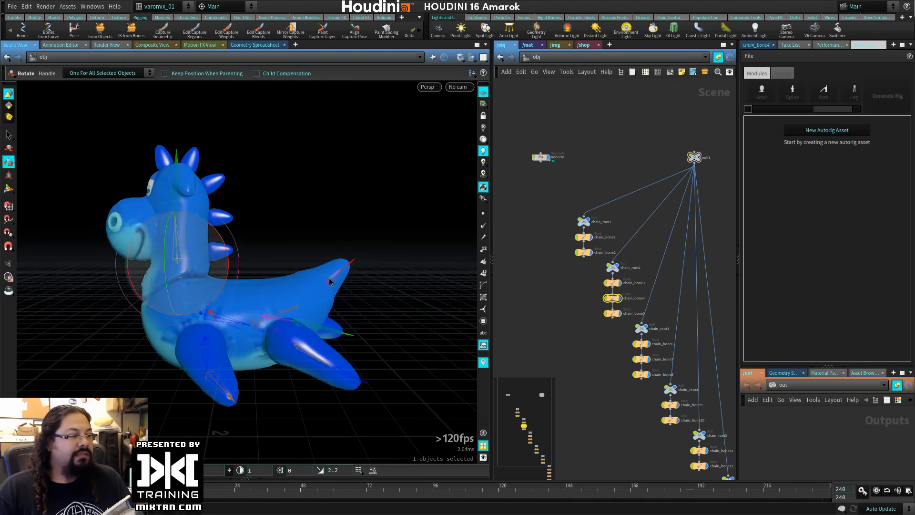
Rotate the tail's tip bone so the tail points upward, and clear the selection.
click(331, 279)
alt+right_drag(324, 286, 356, 272)
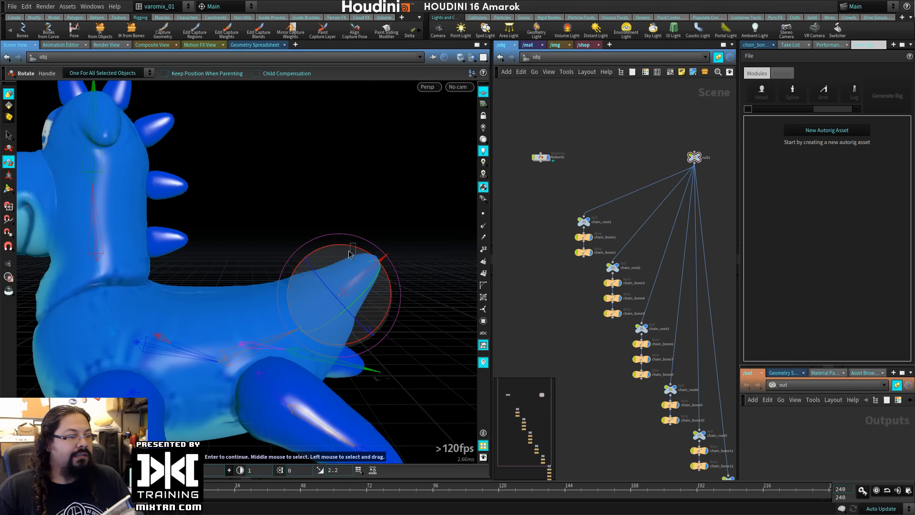
drag(348, 246, 284, 208)
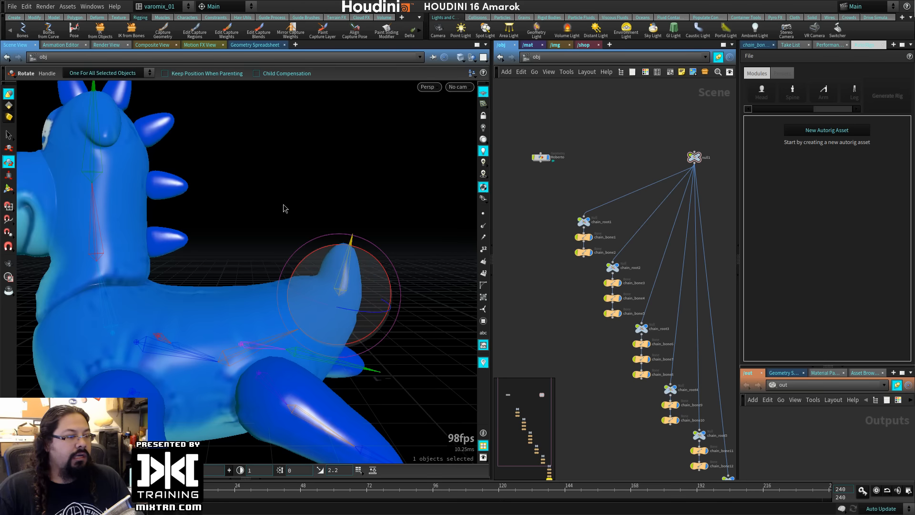
click(423, 206)
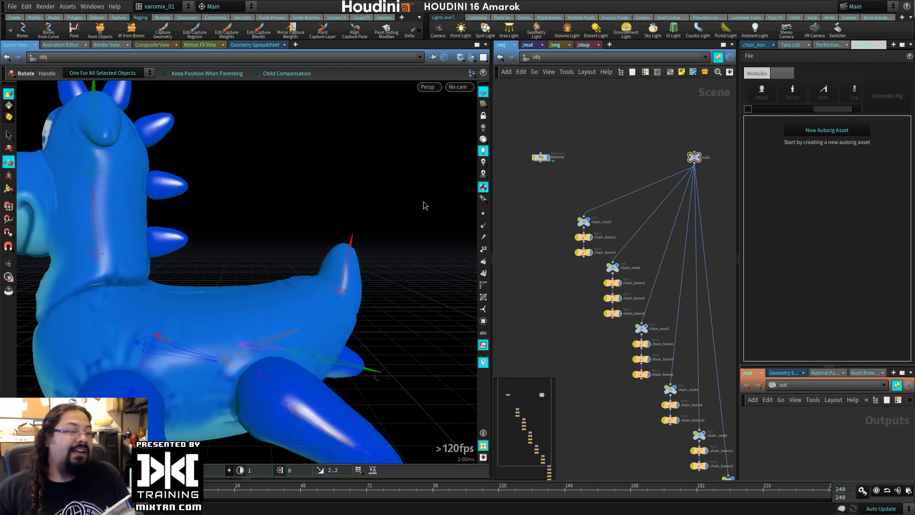
key(Escape)
drag(421, 202, 363, 265)
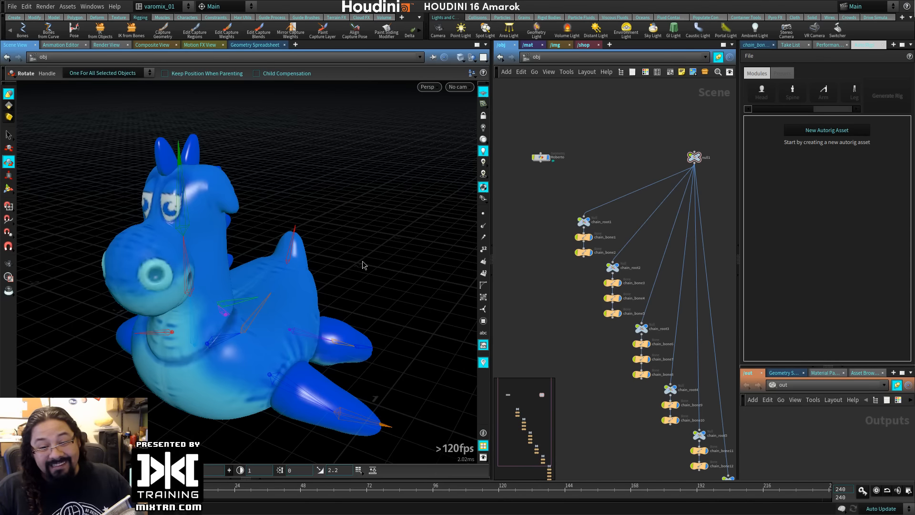
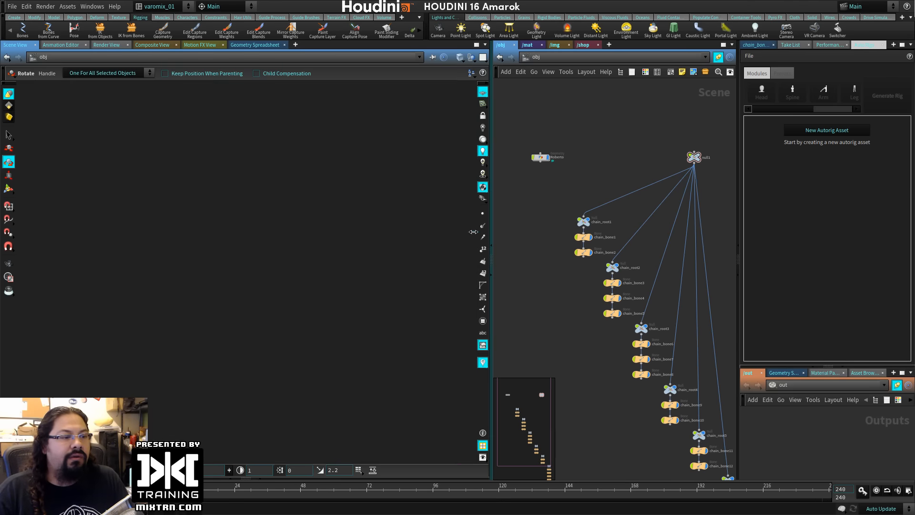
Resize the panes so the viewport is narrower and the autorig pane is wider.
drag(492, 233, 419, 234)
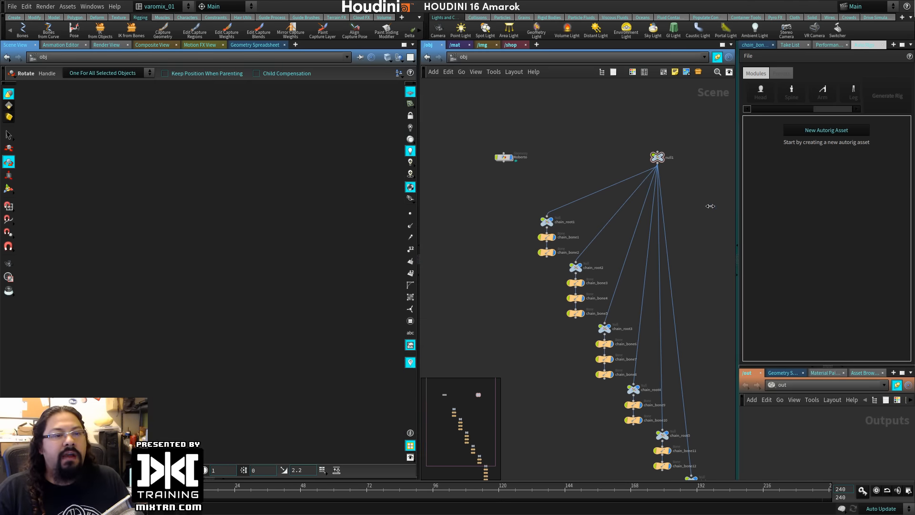
drag(738, 208, 698, 203)
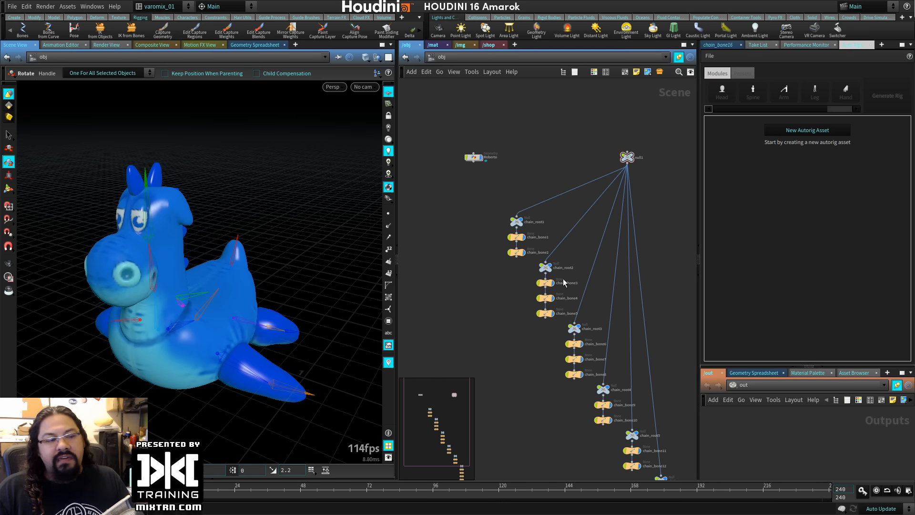
alt+drag(202, 285, 163, 289)
alt+right_drag(210, 296, 245, 310)
alt+drag(245, 311, 358, 277)
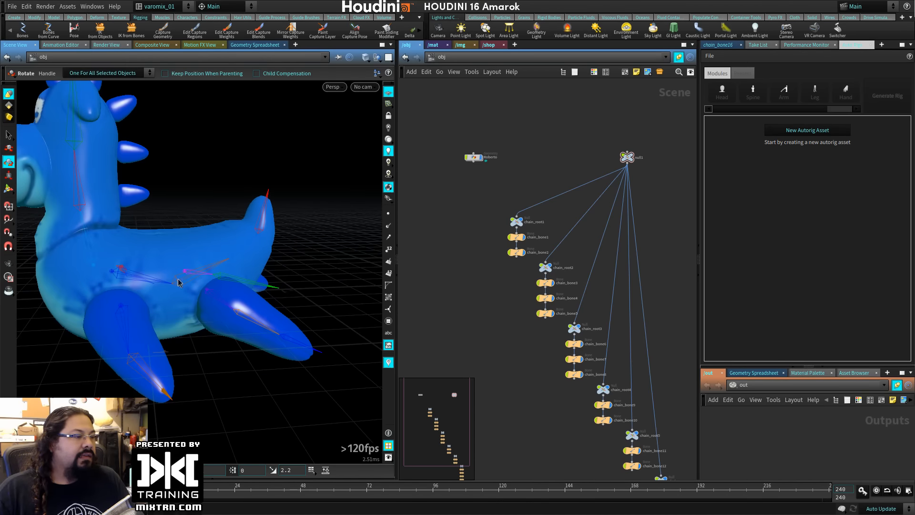
Rotate the first bone of the rear flipper chain to test how the flipper and body deform.
click(158, 279)
mouse_move(160, 245)
mouse_down()
mouse_move(162, 265)
mouse_move(142, 223)
mouse_move(159, 256)
mouse_up()
click(210, 299)
alt+drag(205, 328, 205, 286)
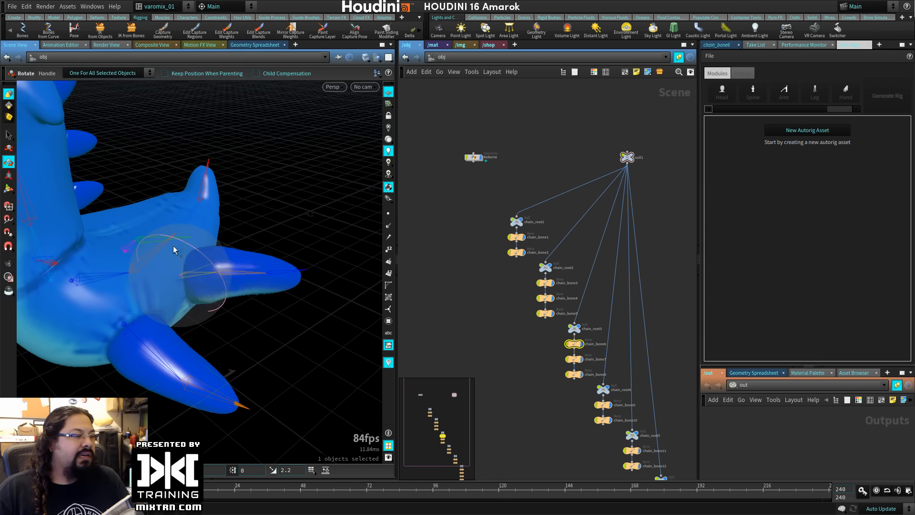
mouse_move(206, 284)
mouse_down()
mouse_move(188, 233)
mouse_move(210, 290)
mouse_up()
Rotate the upper bone of the front flipper to swing the flipper and test its deformation.
click(155, 351)
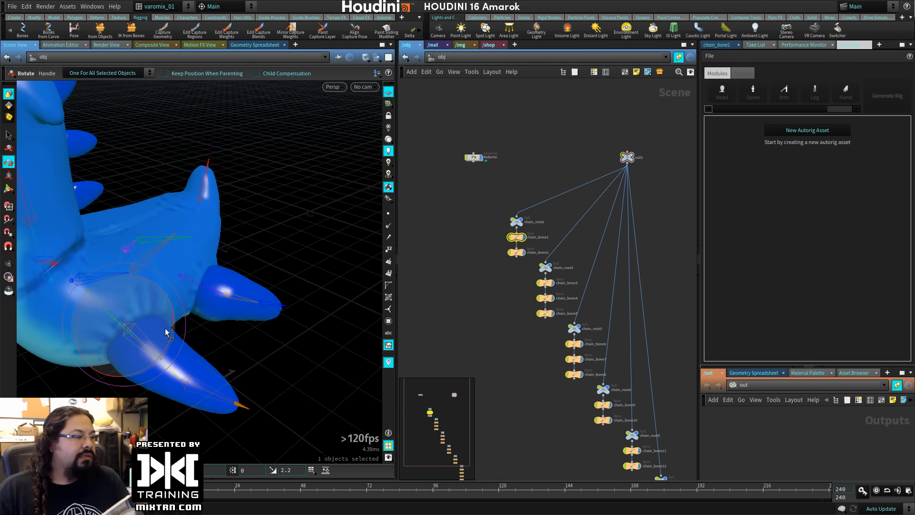
drag(127, 324, 173, 332)
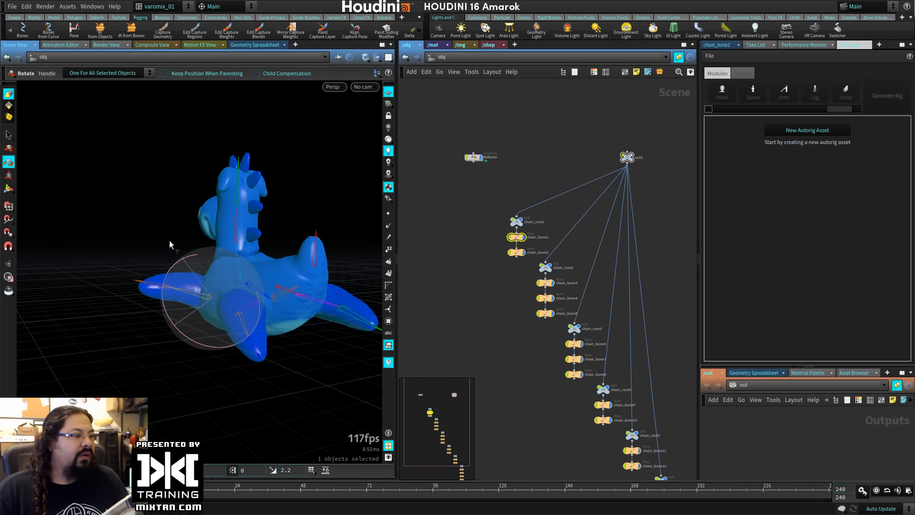
alt+drag(102, 266, 226, 270)
key(r)
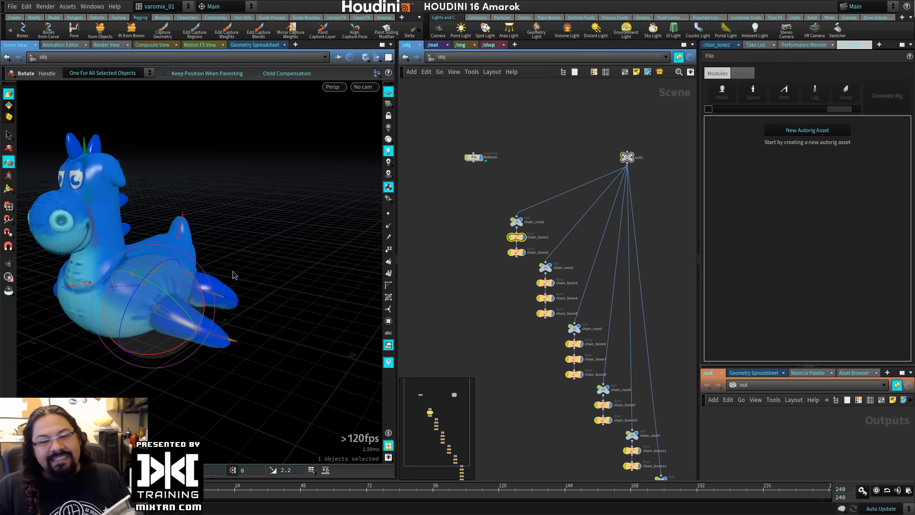
Tilt the toy's head by rotating the middle neck bone, and clear the selection.
alt+drag(221, 241, 260, 241)
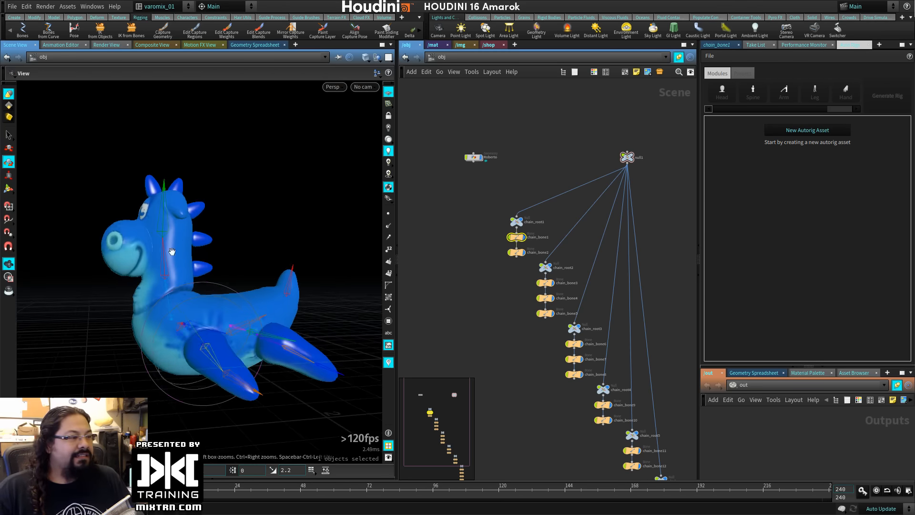
key(r)
click(174, 283)
alt+drag(174, 282, 266, 285)
click(468, 282)
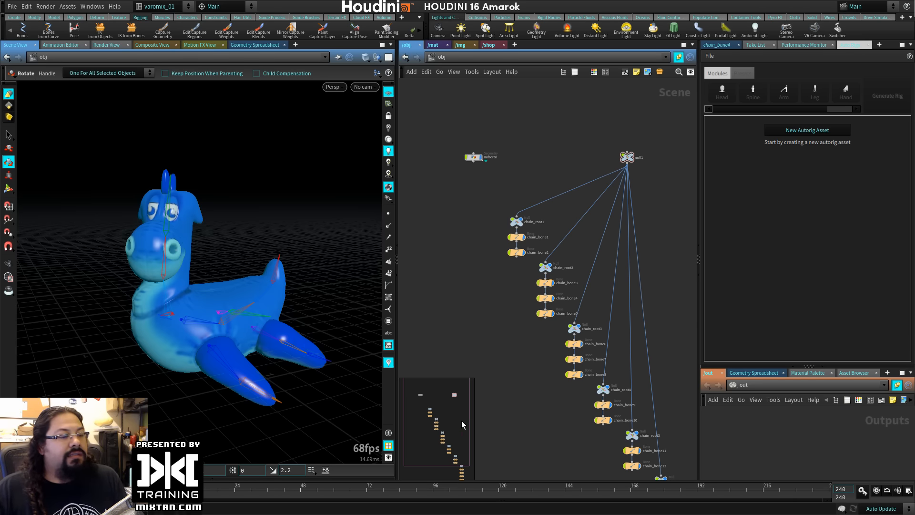
drag(462, 420, 434, 432)
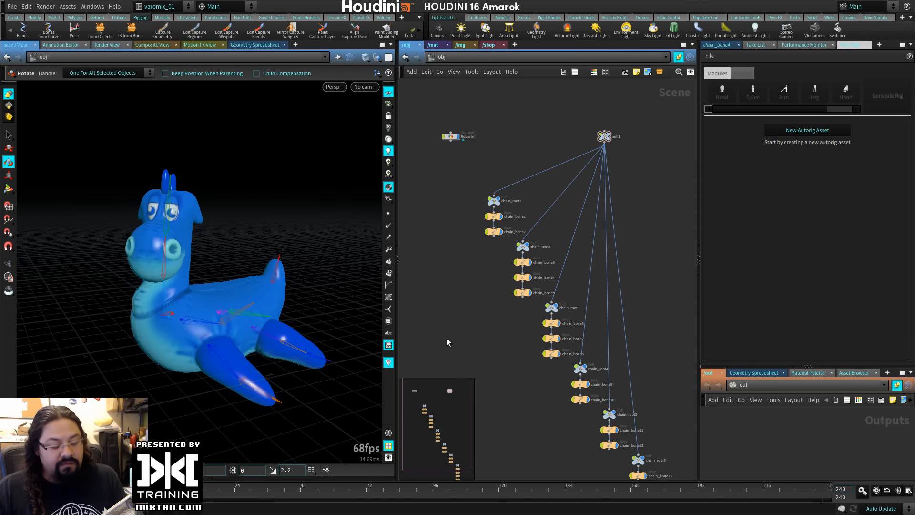
key(o)
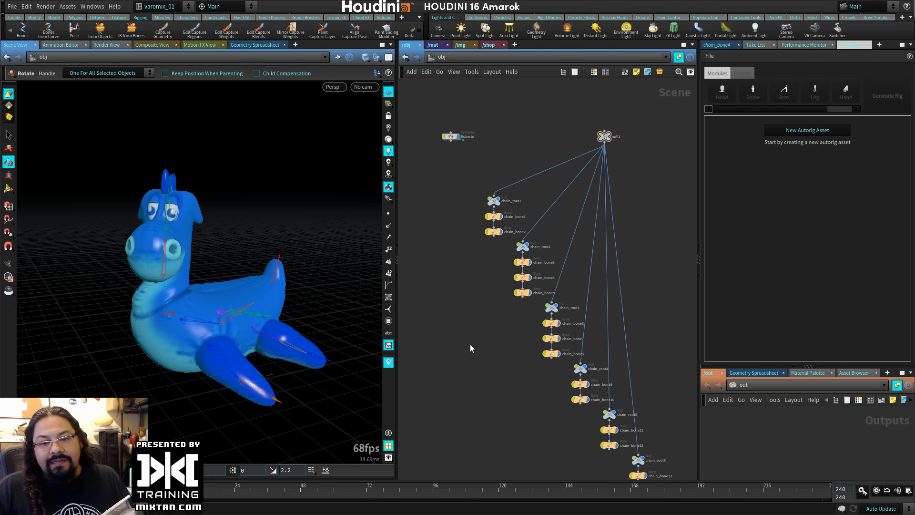
click(158, 269)
drag(150, 272, 182, 274)
click(464, 305)
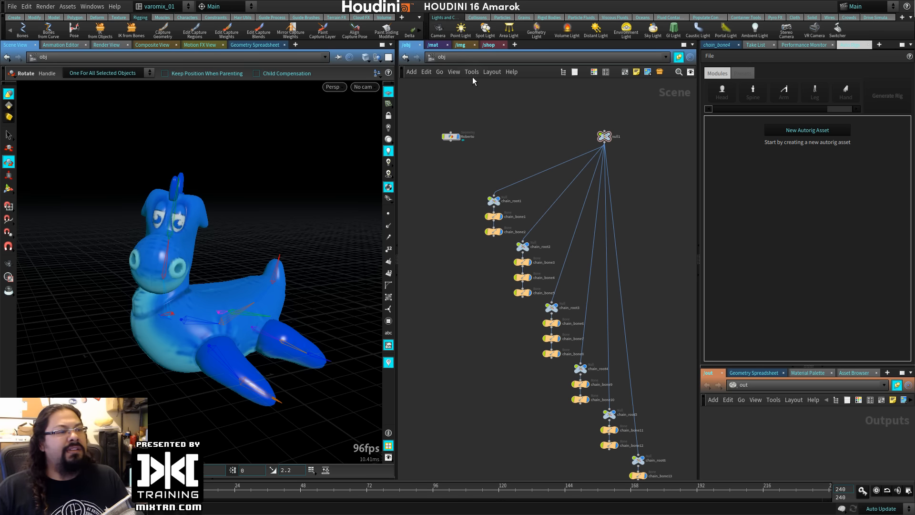
Delete the toy geometry, the null and all bone chains from the object network.
drag(429, 112, 669, 478)
key(l)
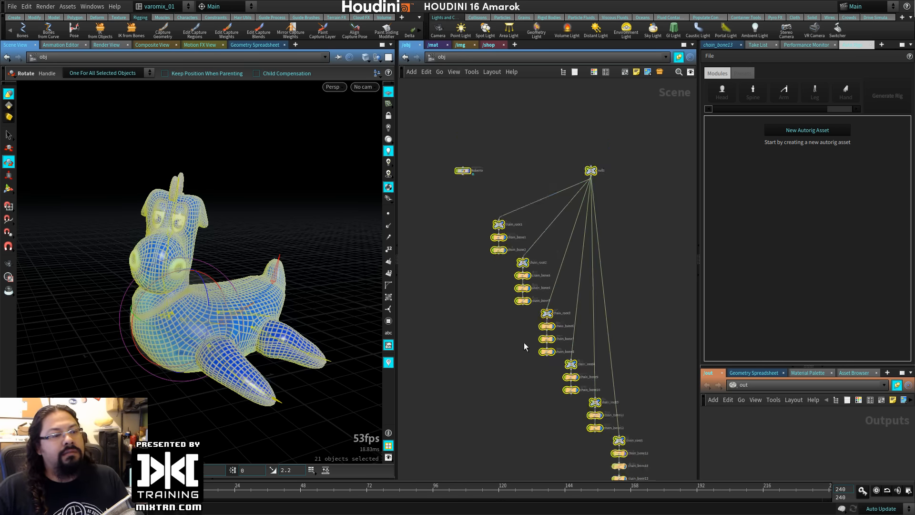
scroll(525, 343, down, 2)
drag(445, 189, 643, 478)
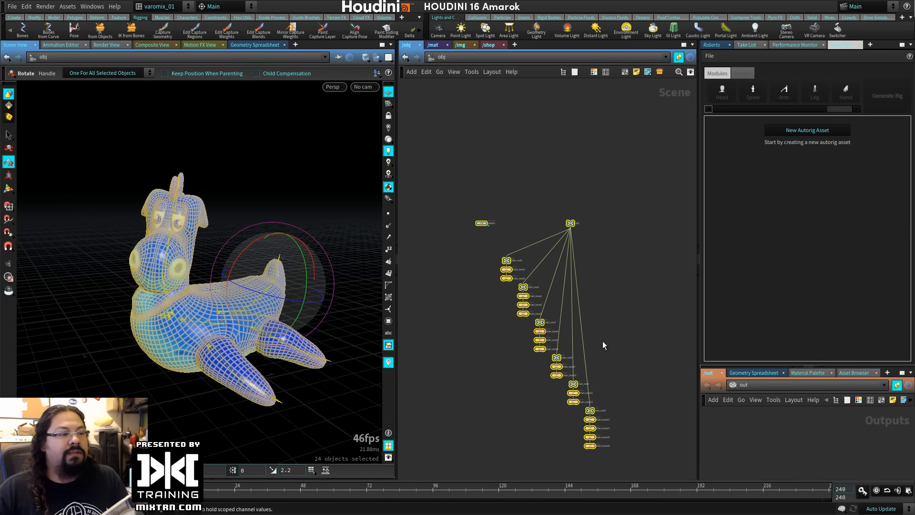
drag(416, 148, 616, 470)
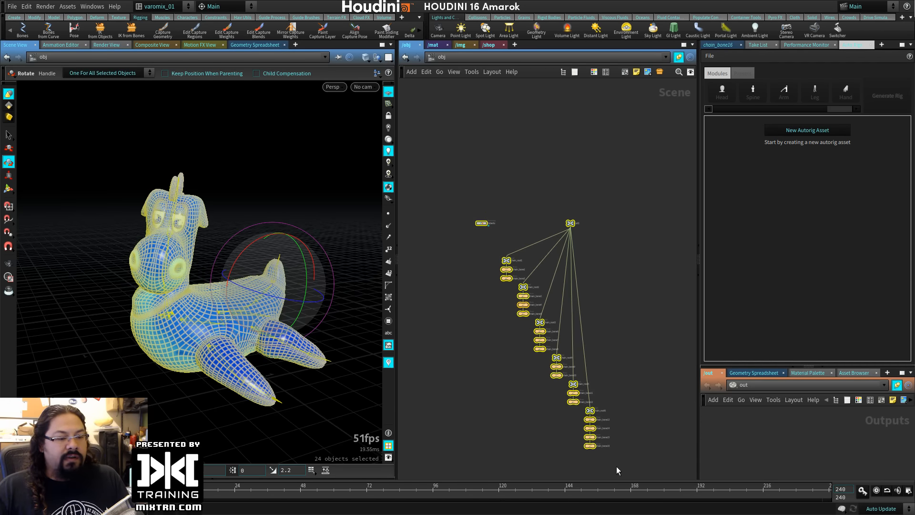
key(Delete)
Add a Simple Male character to the object network and reposition its node in the empty network.
key(Tab)
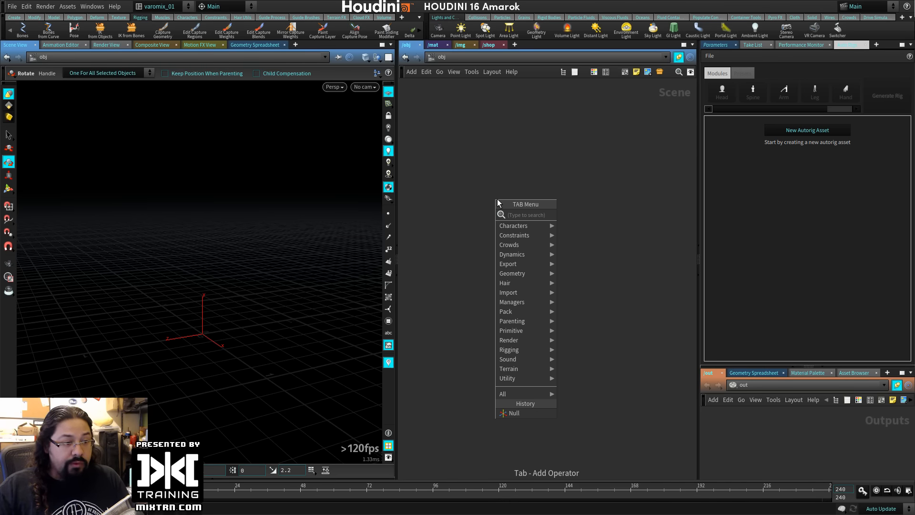
mouse_move(514, 226)
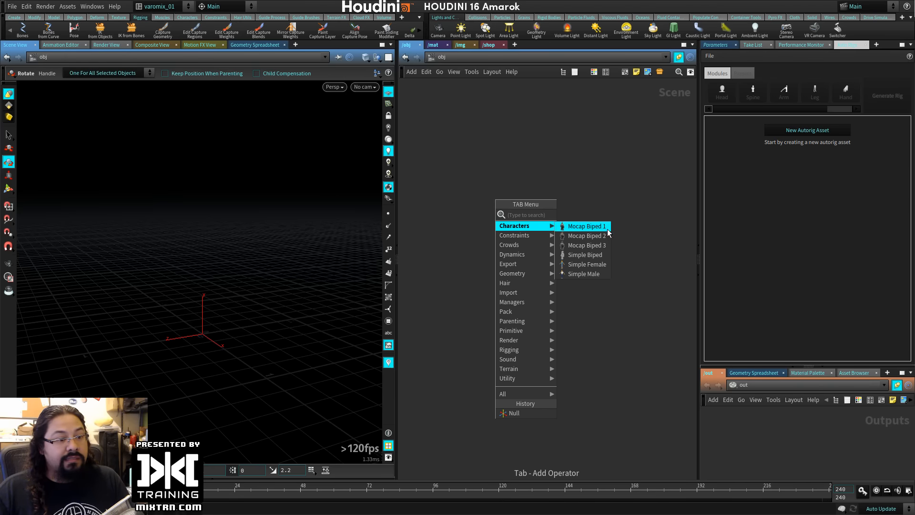
click(583, 273)
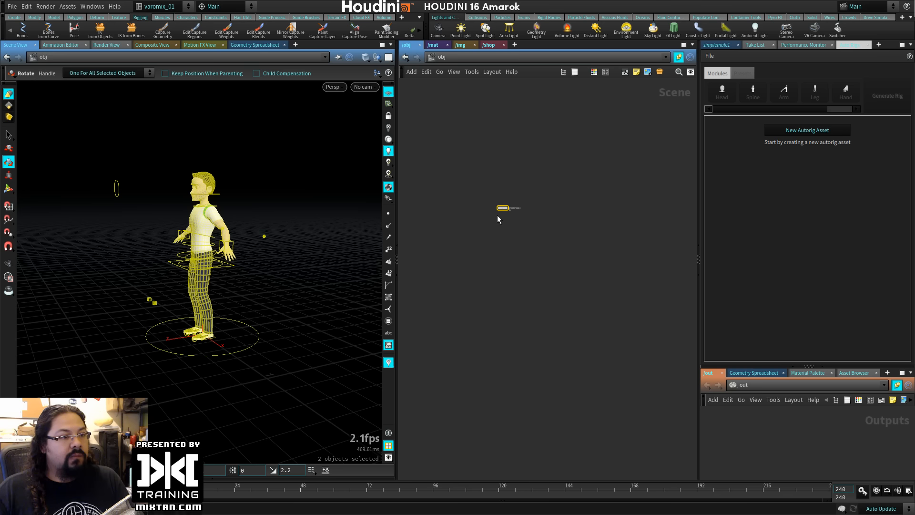
scroll(499, 209, up, 3)
drag(513, 208, 490, 164)
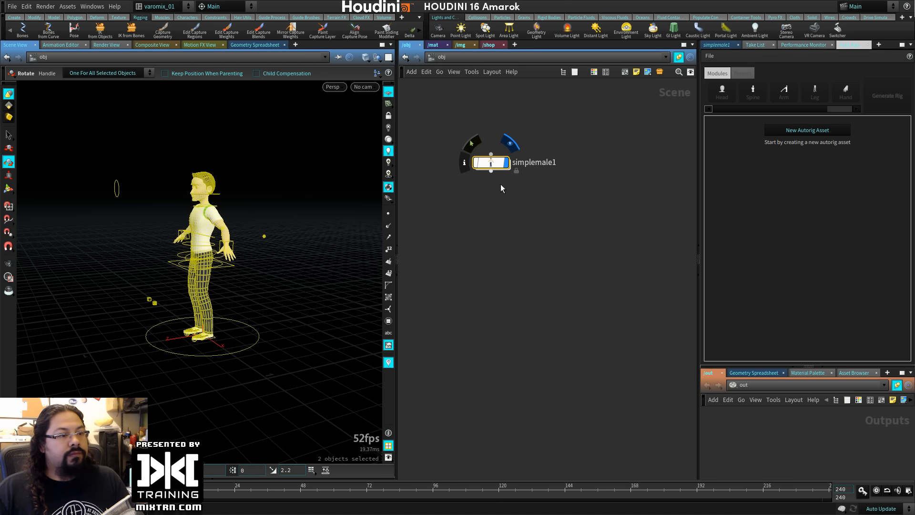
Allow editing of the Simple Male asset's contents and enter its network.
right_click(492, 166)
click(529, 289)
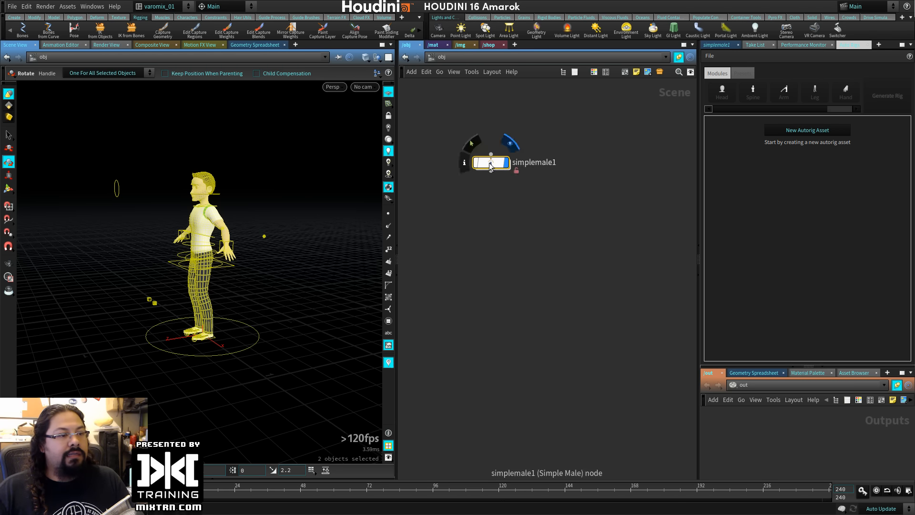
double_click(490, 162)
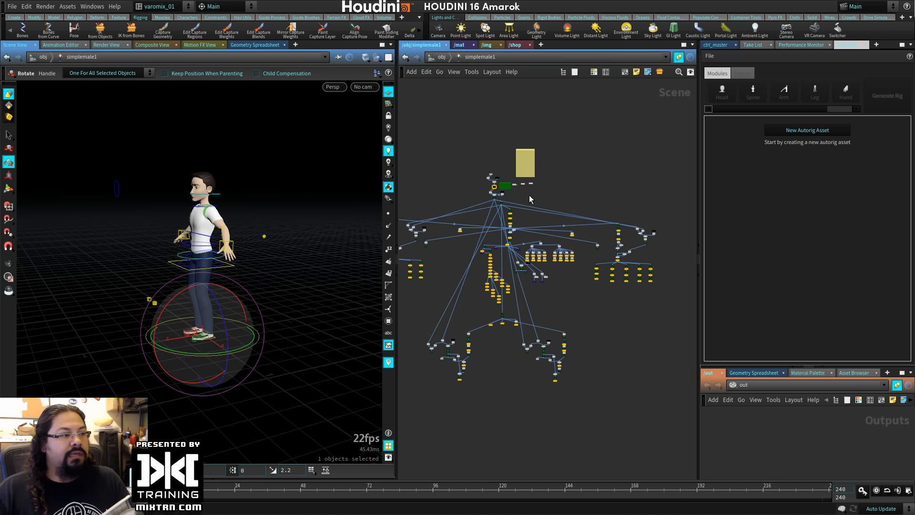
Locate the geo_skin geometry node inside the character rig and enter its network.
scroll(520, 191, up, 10)
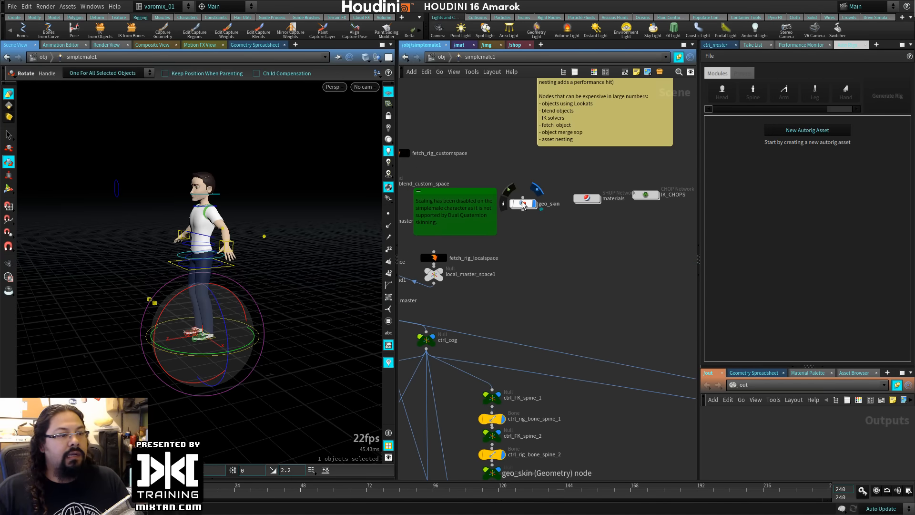
right_click(522, 205)
mouse_move(545, 243)
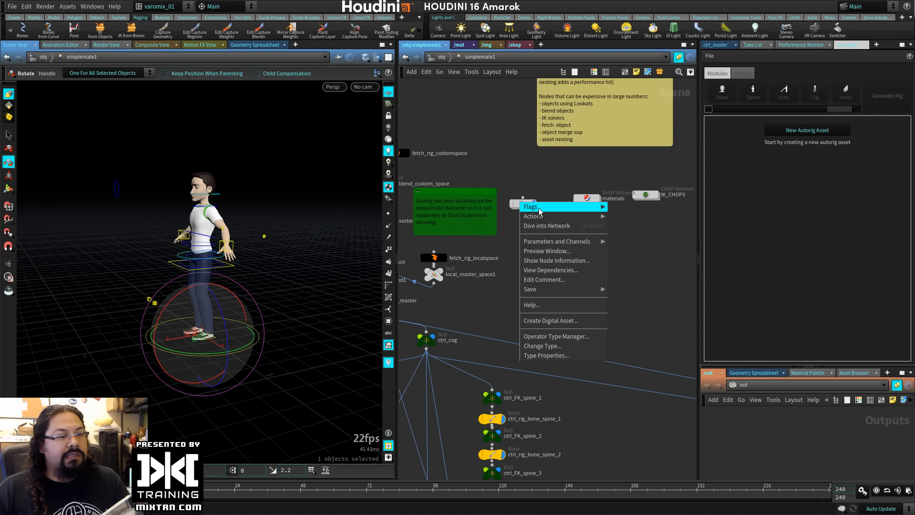
mouse_move(542, 217)
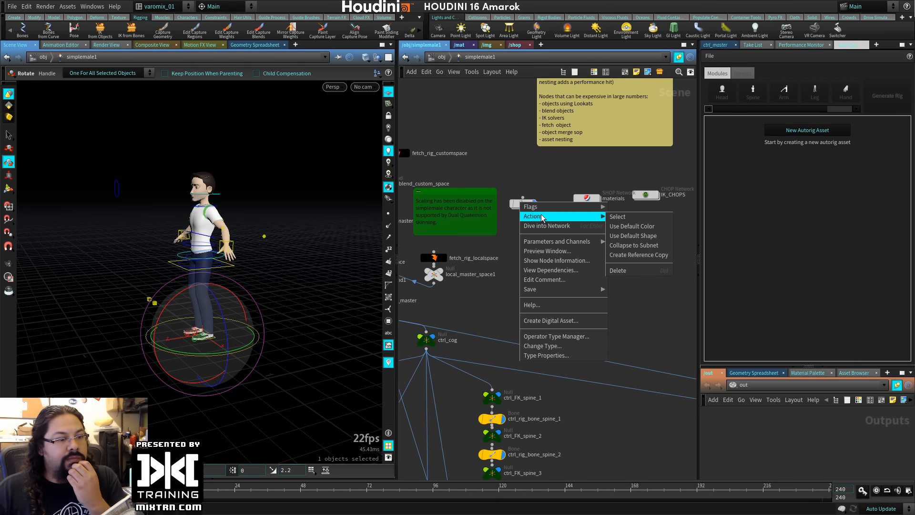
click(492, 288)
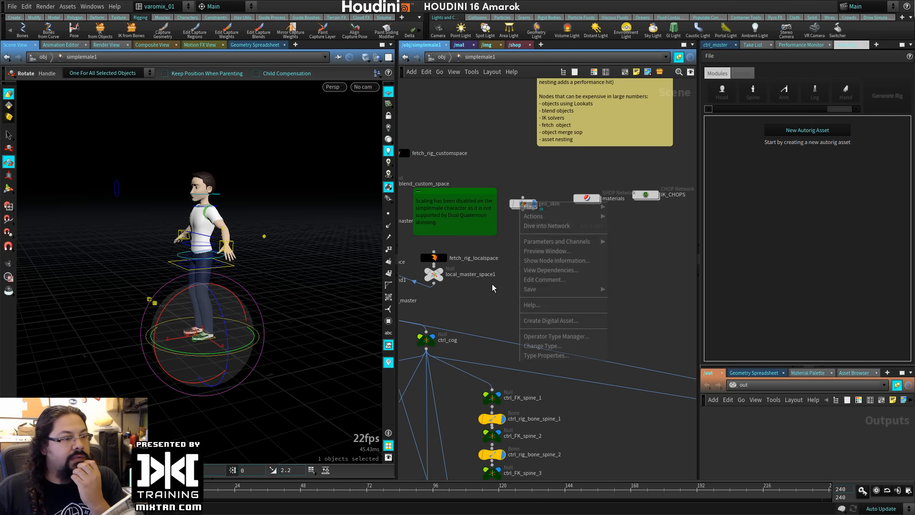
drag(523, 206, 530, 218)
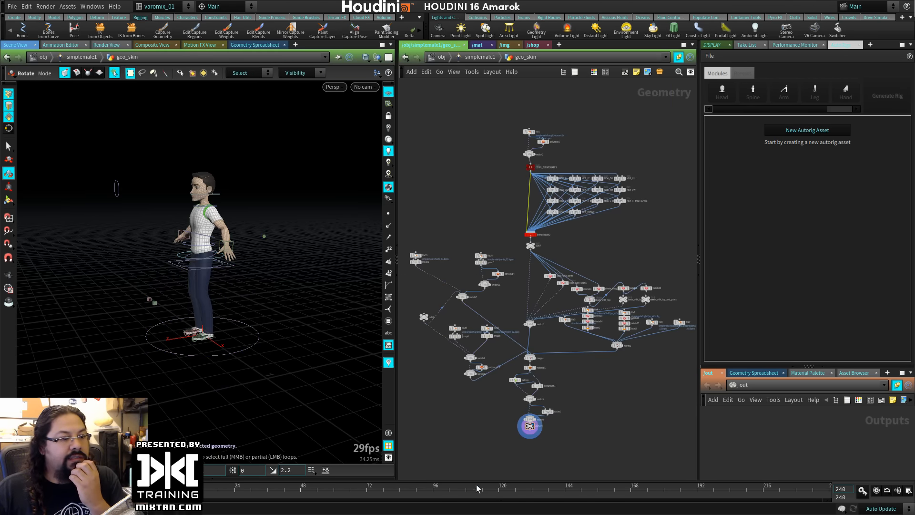
Start saving the geometry of the DISPLAY null at the end of the geo_skin network to a file.
scroll(486, 473, up, 6)
right_click(523, 264)
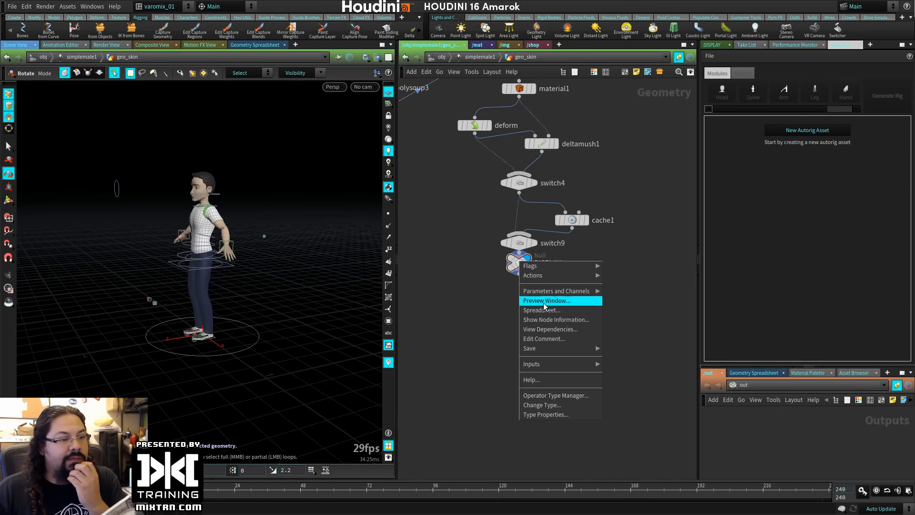
mouse_move(570, 349)
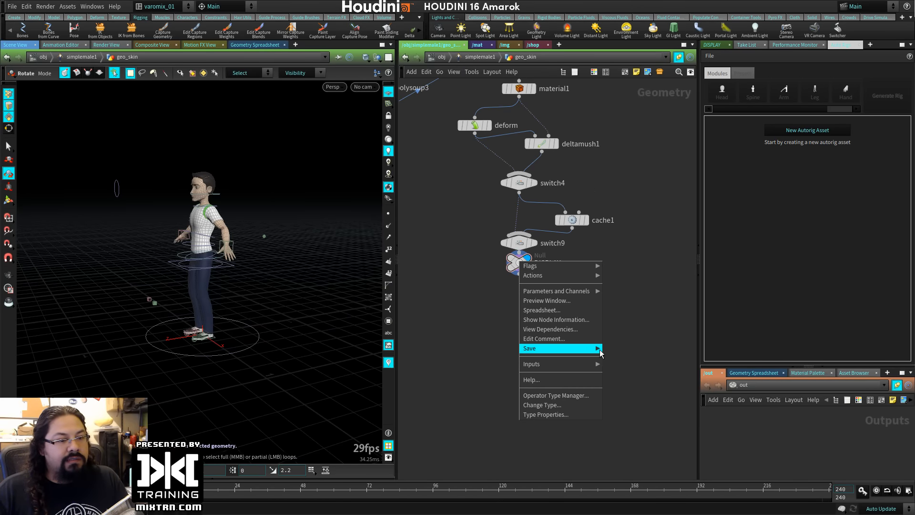
click(619, 349)
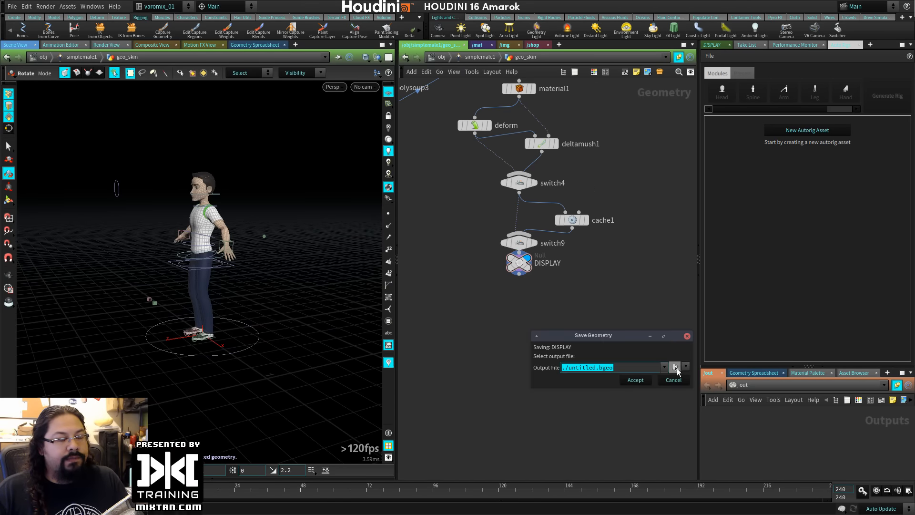
Set the current project to the recent LearnDay_014_Houdini_16 project.
click(16, 7)
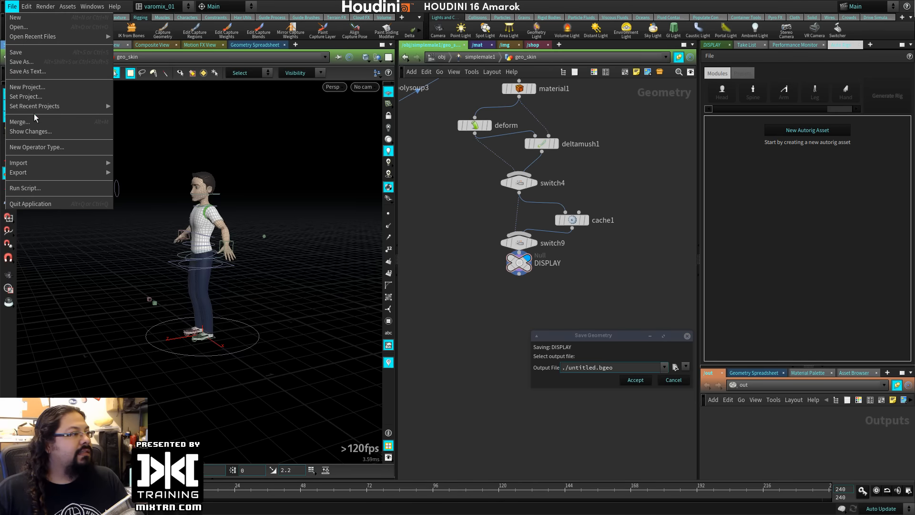
mouse_move(69, 110)
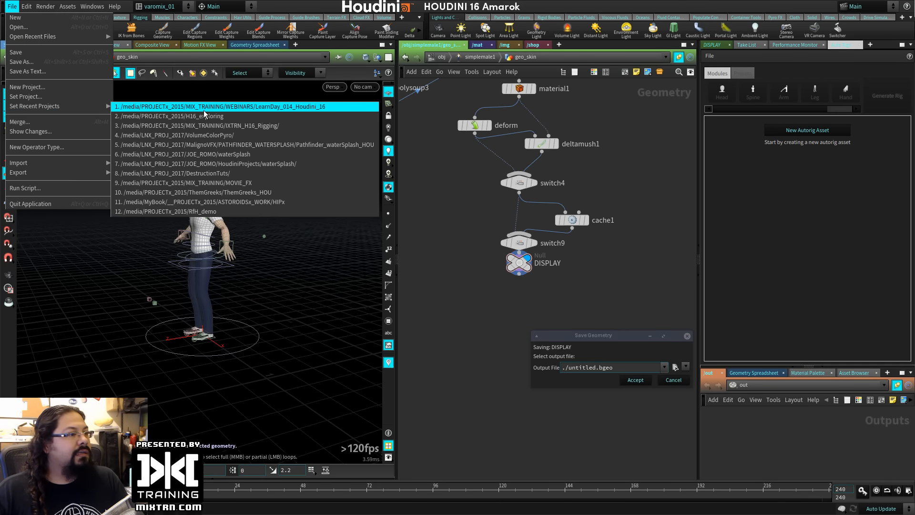
key(Escape)
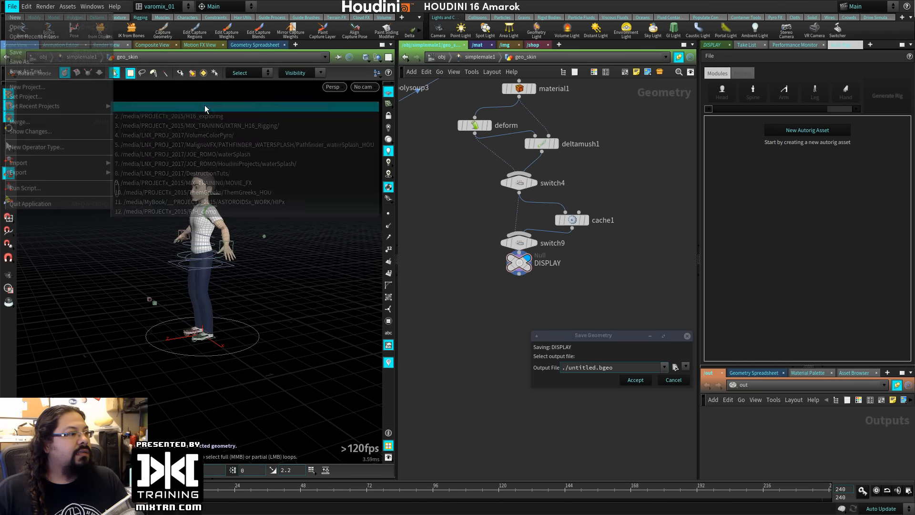
Browse for the output file location in the $JOB directory and create a new folder named geo there.
click(676, 367)
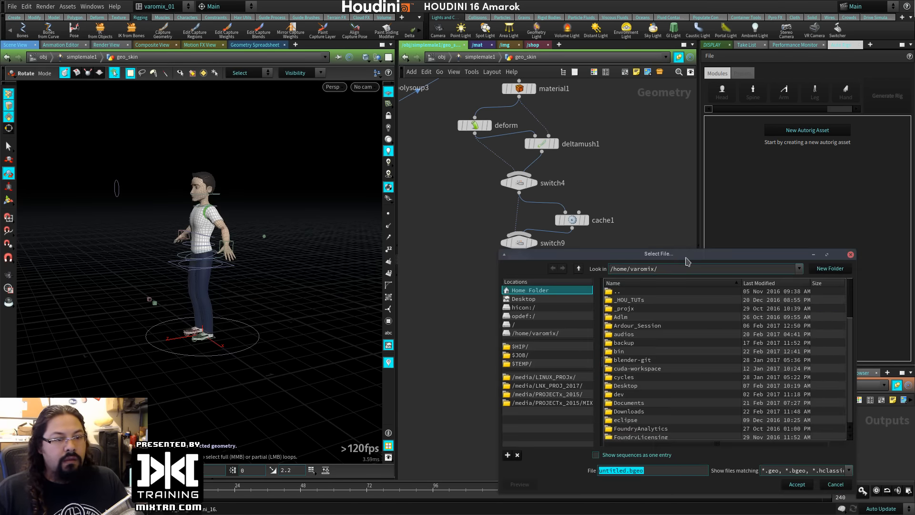
drag(687, 256, 554, 151)
click(389, 250)
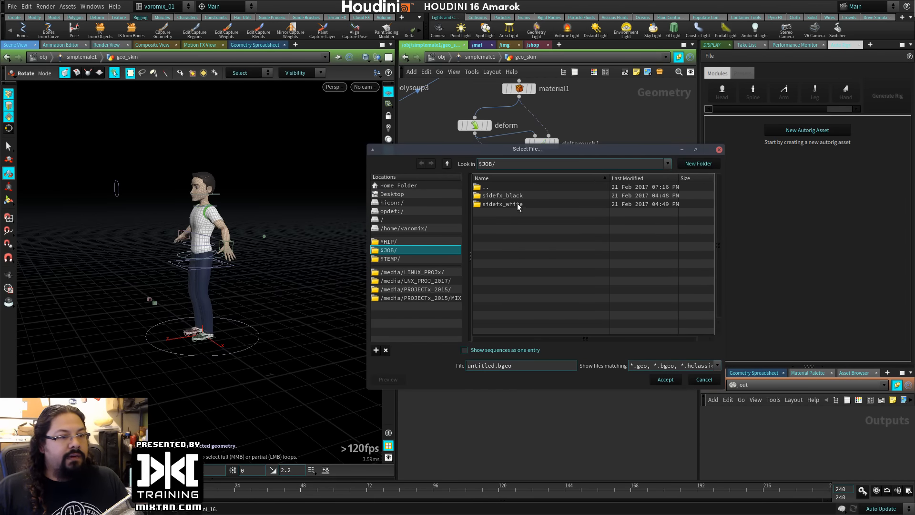
click(711, 166)
text(geo)
key(Return)
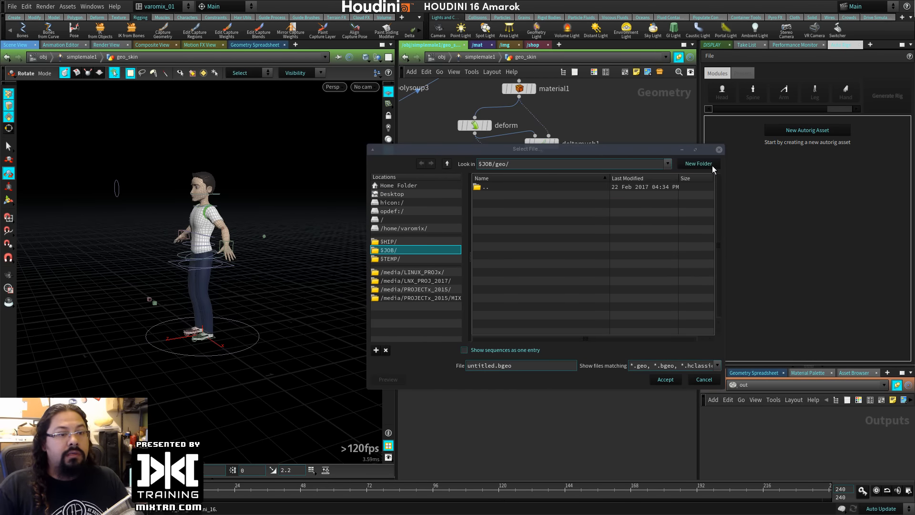
Save the character's skin geometry as man.bgeo in the $JOB/geo/ folder.
drag(534, 363, 403, 351)
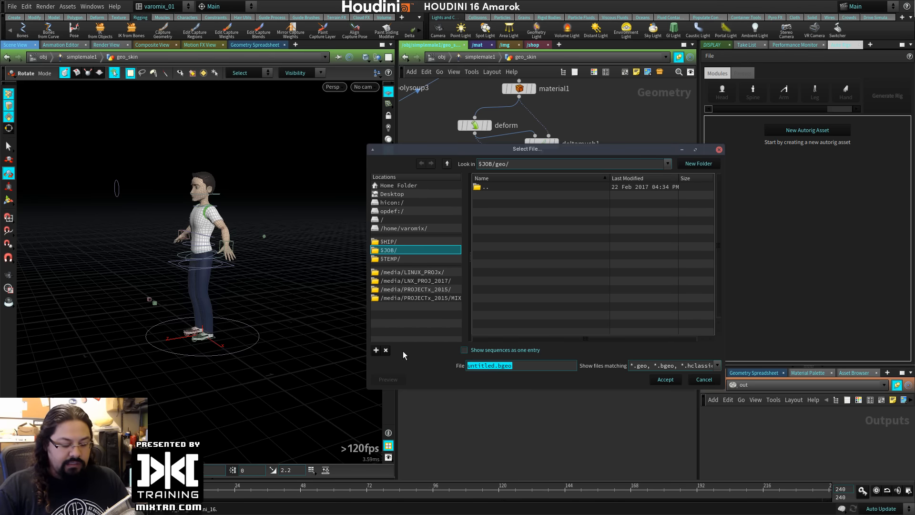
text(man.bgeo)
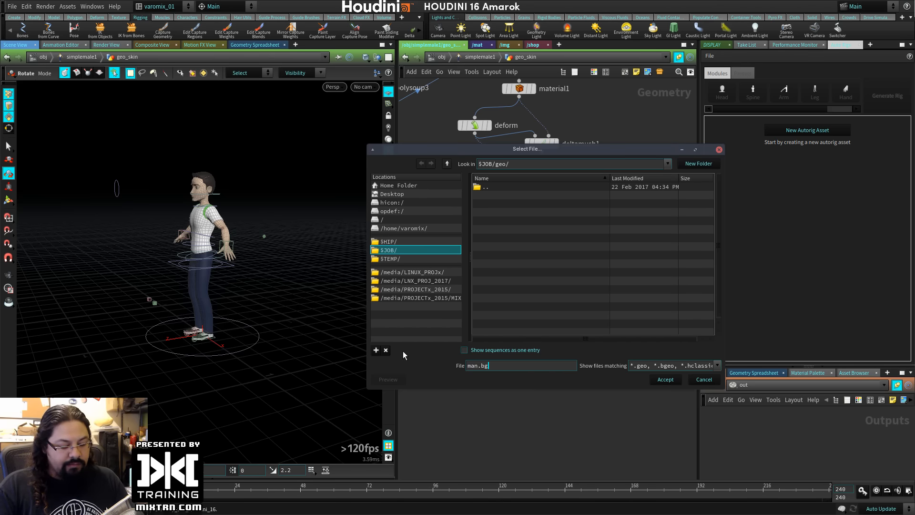
key(Return)
click(635, 381)
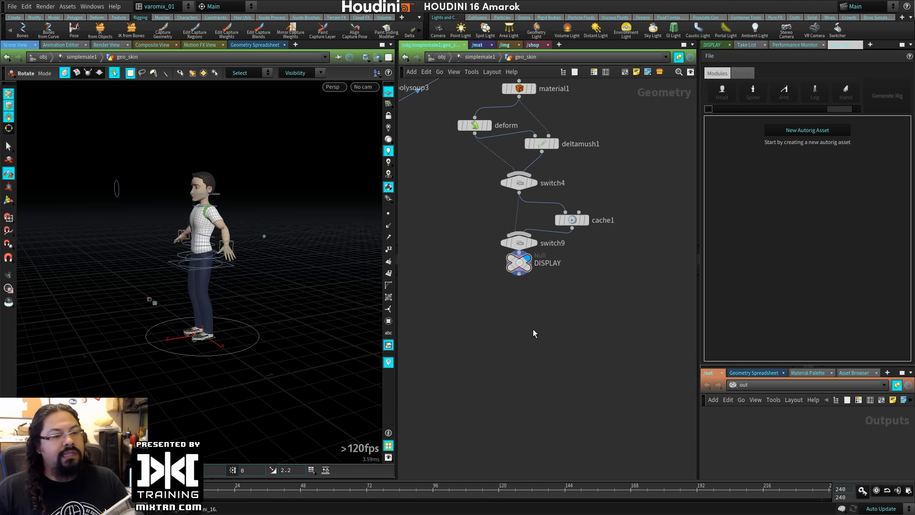
Return to the object level and delete the simplemale1 character.
key(u)
scroll(573, 299, down, 5)
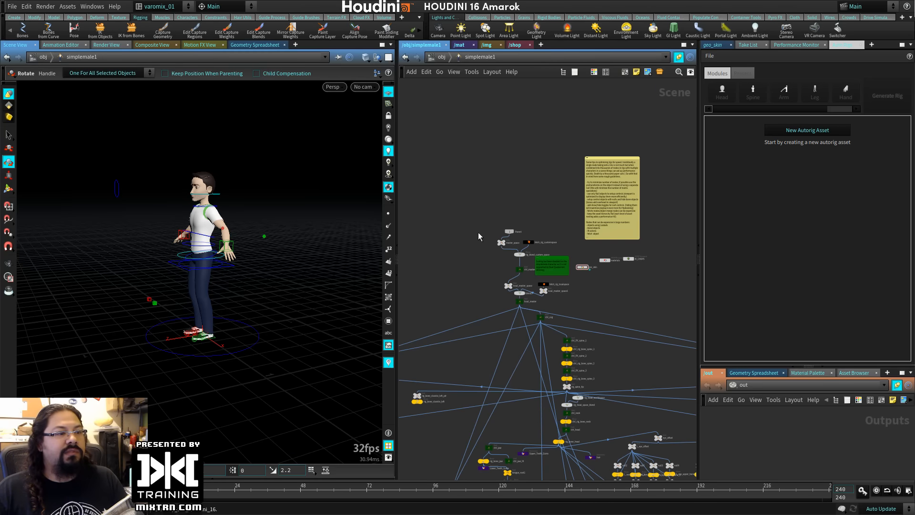
key(u)
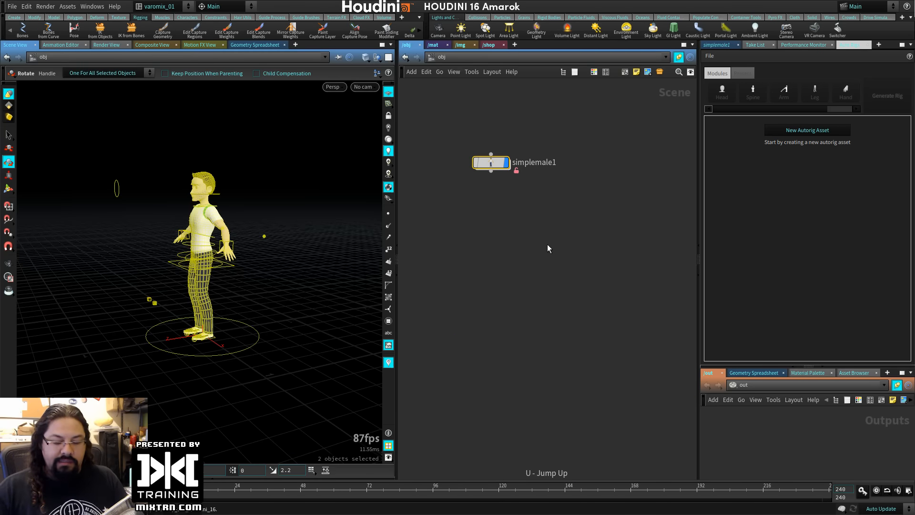
key(Delete)
Add a File object to the empty scene and go inside its geometry network.
key(Tab)
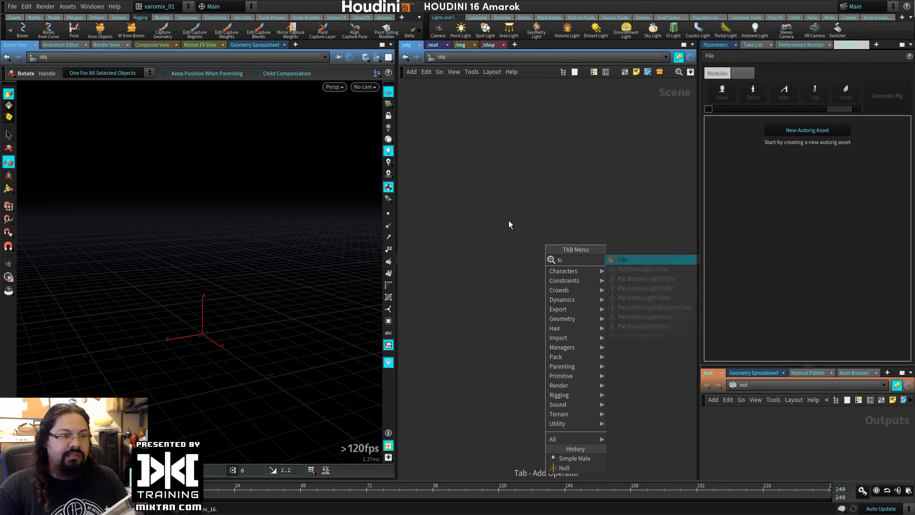
key(Escape)
click(509, 221)
double_click(509, 221)
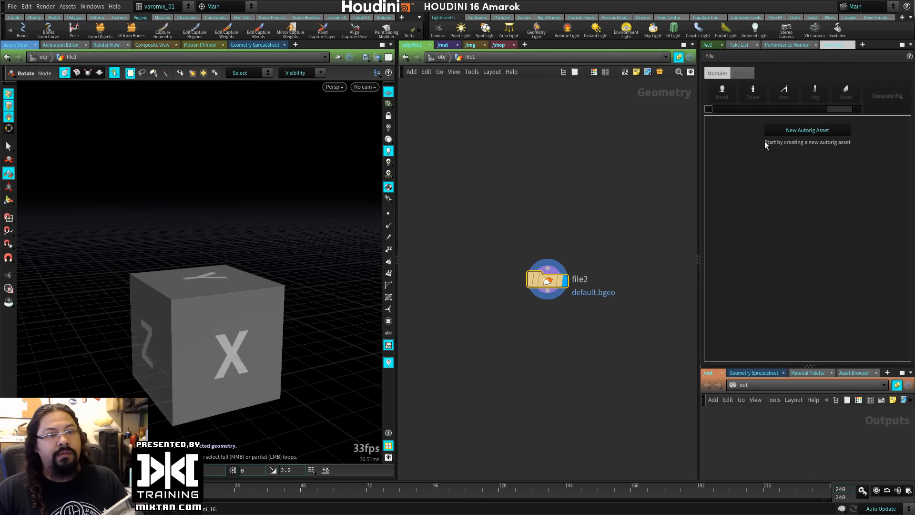
Load $JOB/geo/man.bgeo as the file node's geometry and reposition the node in the network.
click(709, 45)
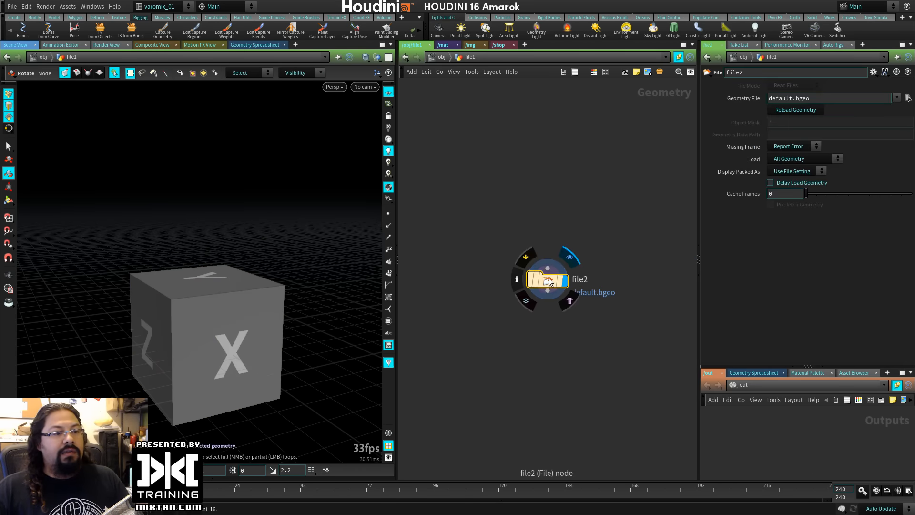
drag(546, 279, 520, 221)
click(908, 98)
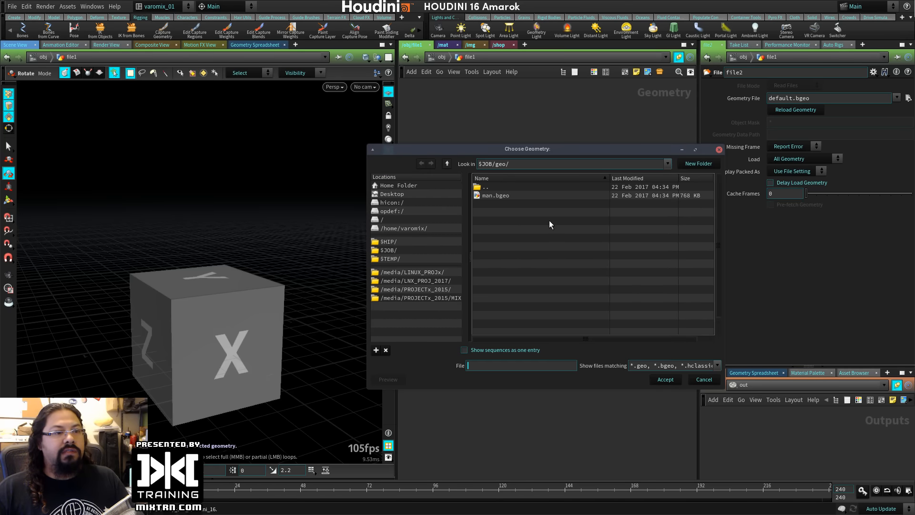
double_click(494, 196)
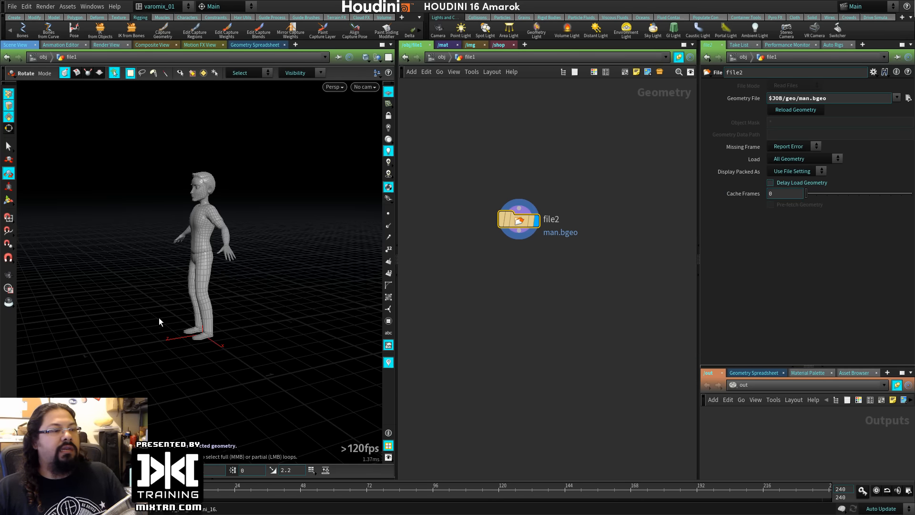
key(space)
right_drag(100, 281, 166, 276)
drag(165, 276, 230, 307)
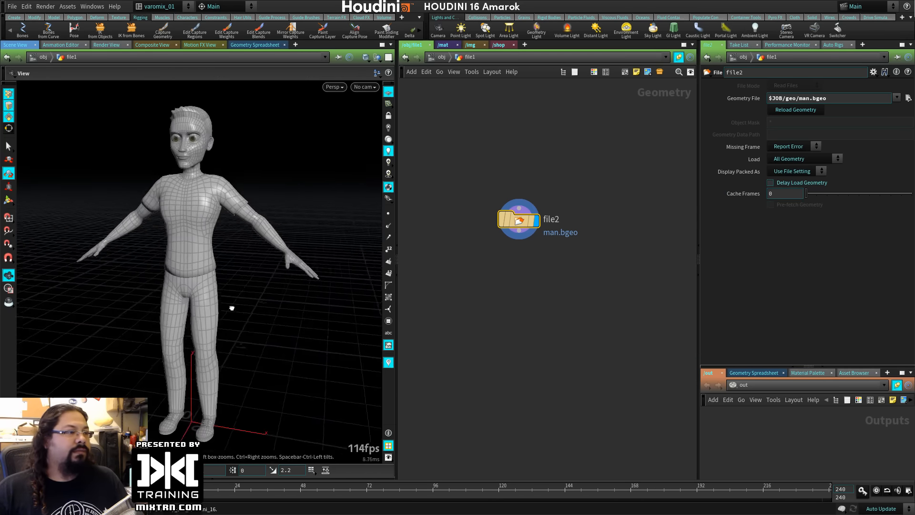
drag(530, 221, 502, 186)
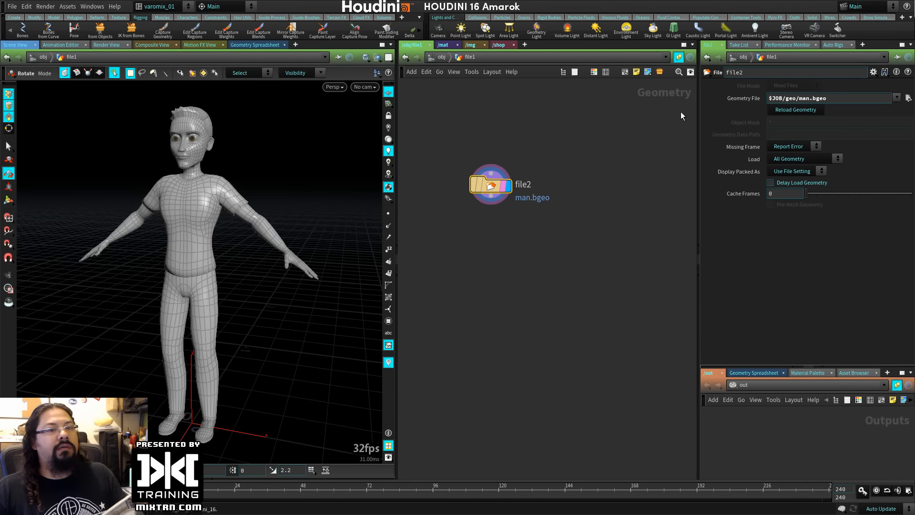
Close the Auto Rigs pane, add it again as a new pane tab, and widen its area.
click(834, 45)
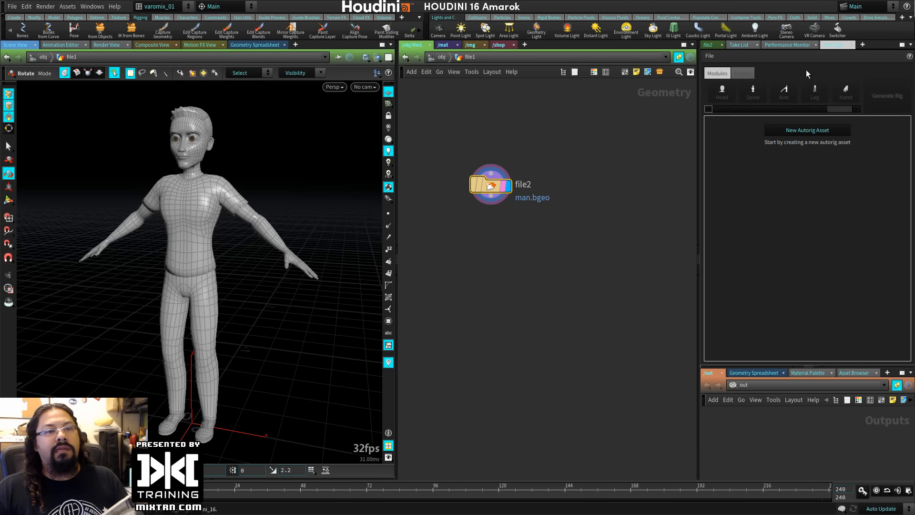
click(851, 44)
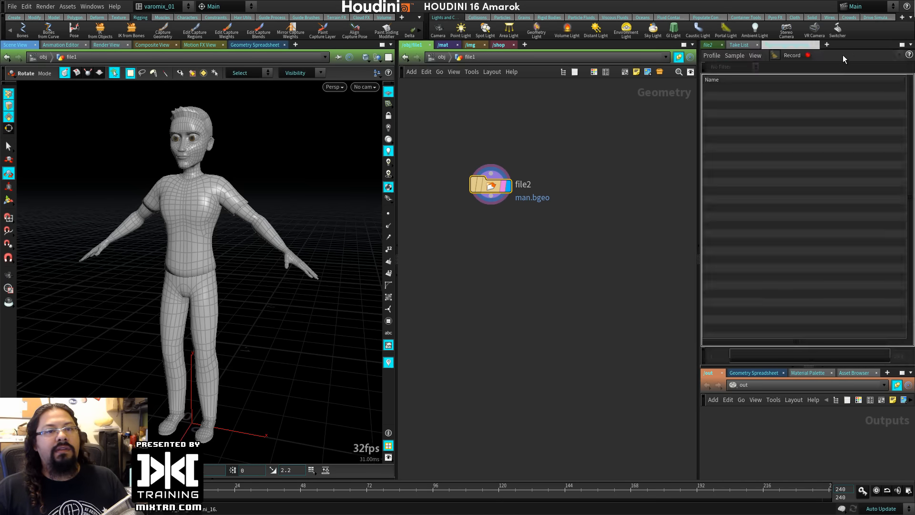
click(827, 45)
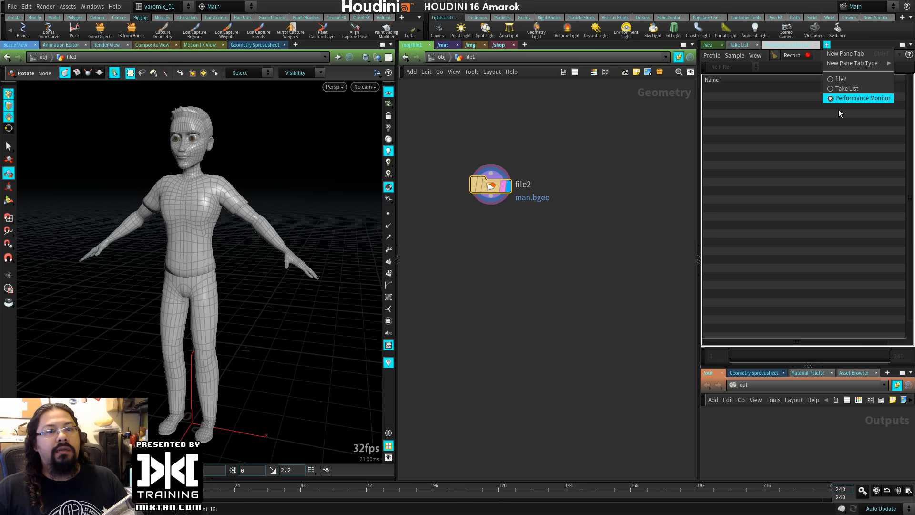
mouse_move(854, 63)
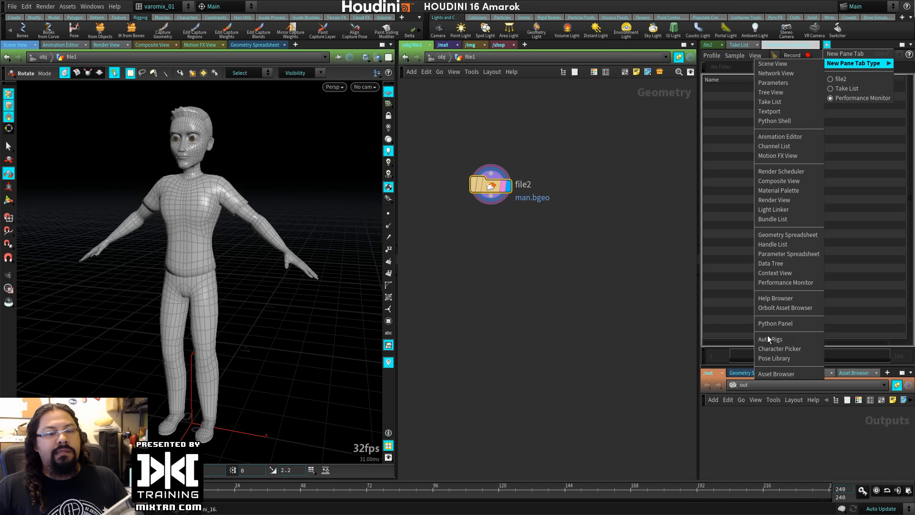
click(800, 339)
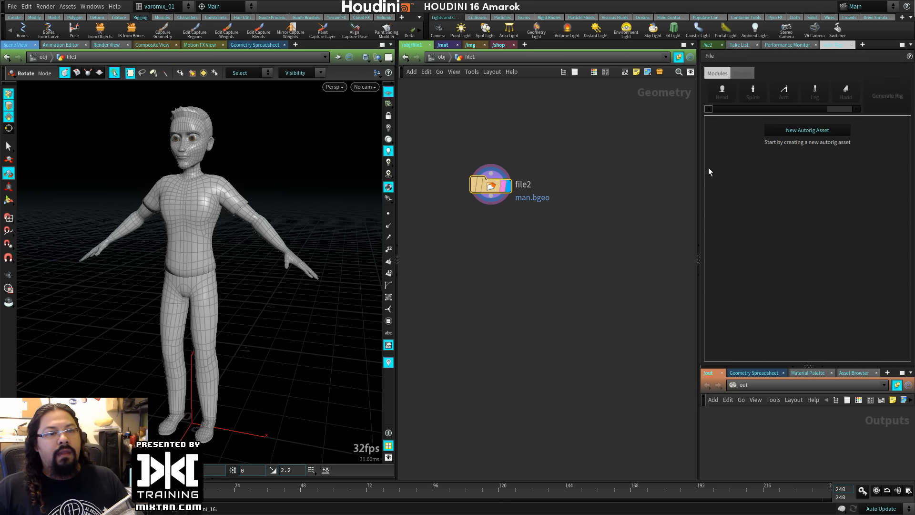
drag(697, 167, 660, 162)
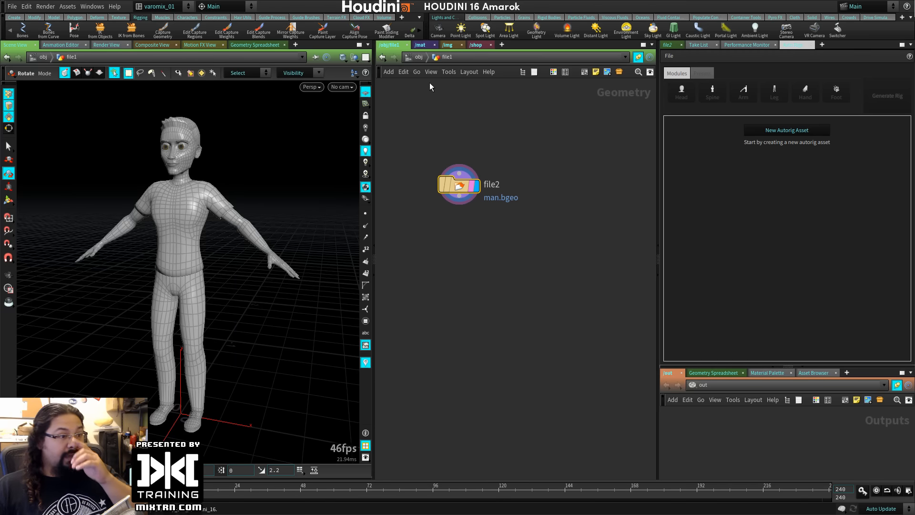
Go back up to the object level and hide the shelf to free up workspace.
click(415, 57)
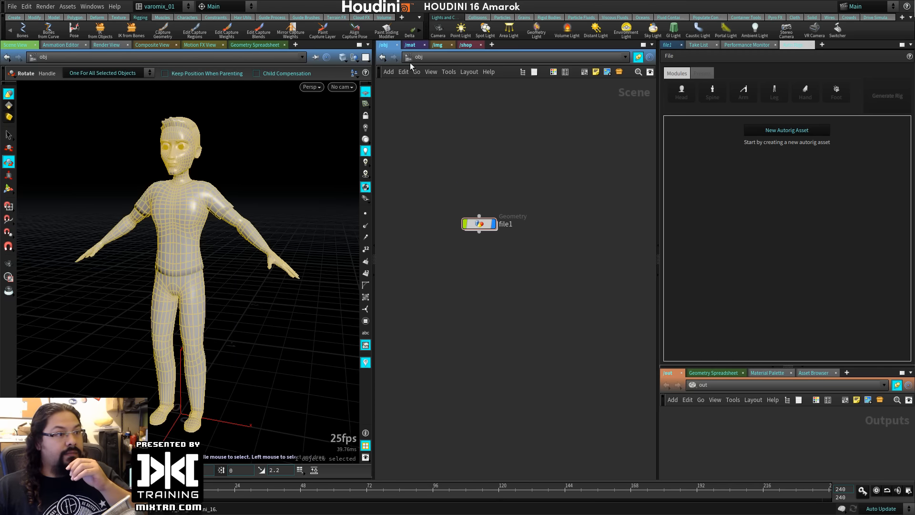
click(5, 34)
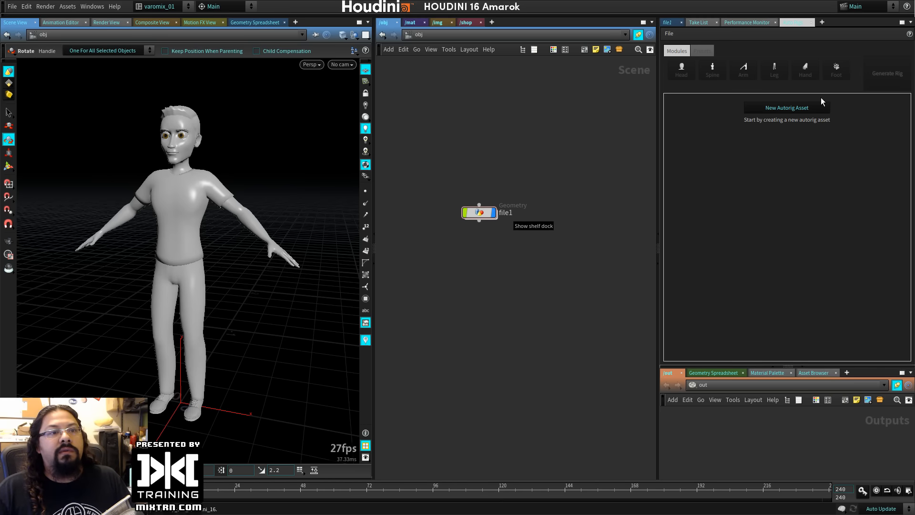
Start a new autorig asset with the label BenRig and the asset type Biped.
click(769, 108)
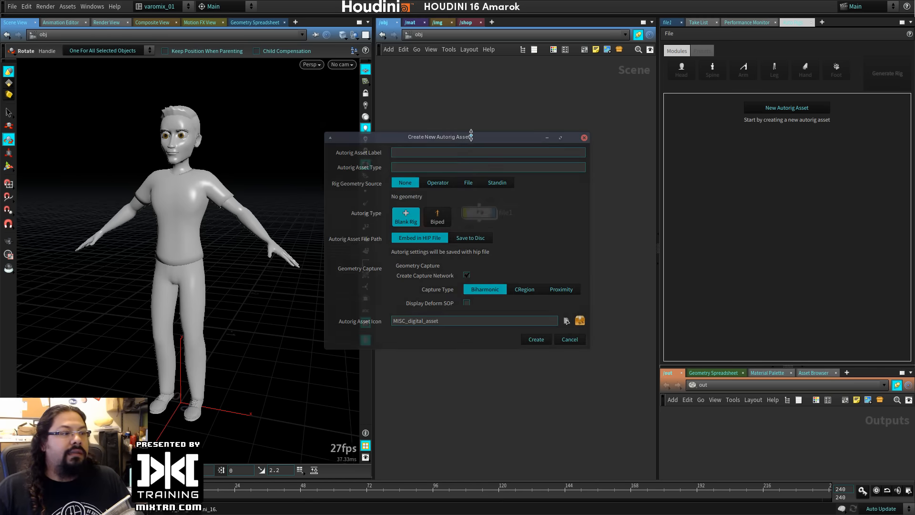
drag(474, 135, 590, 120)
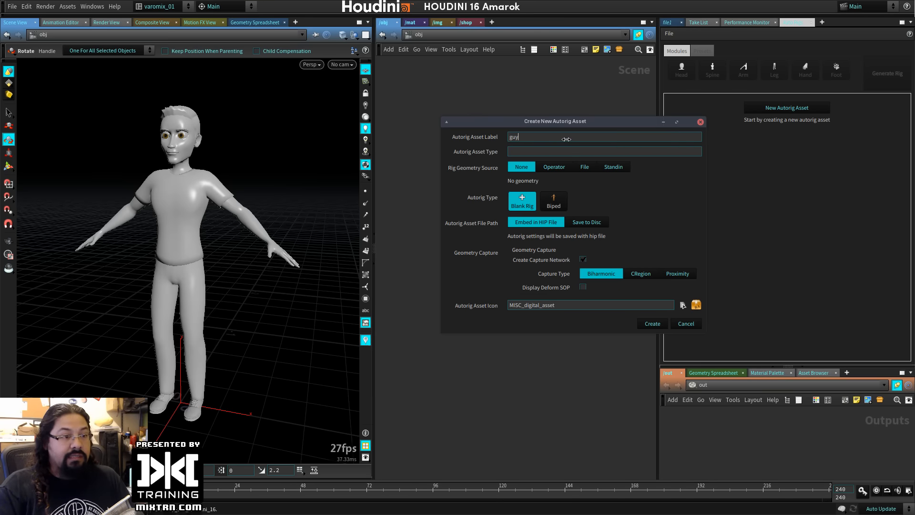
key(Return)
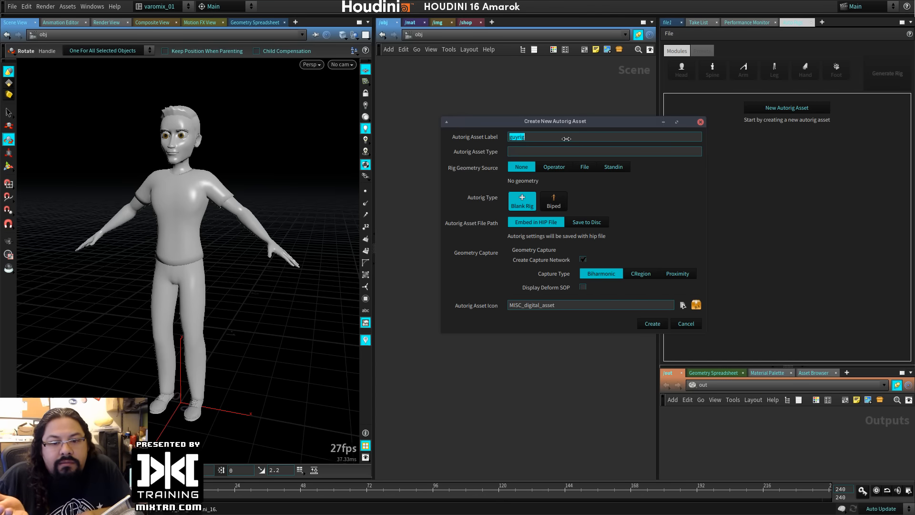
text(BenRig)
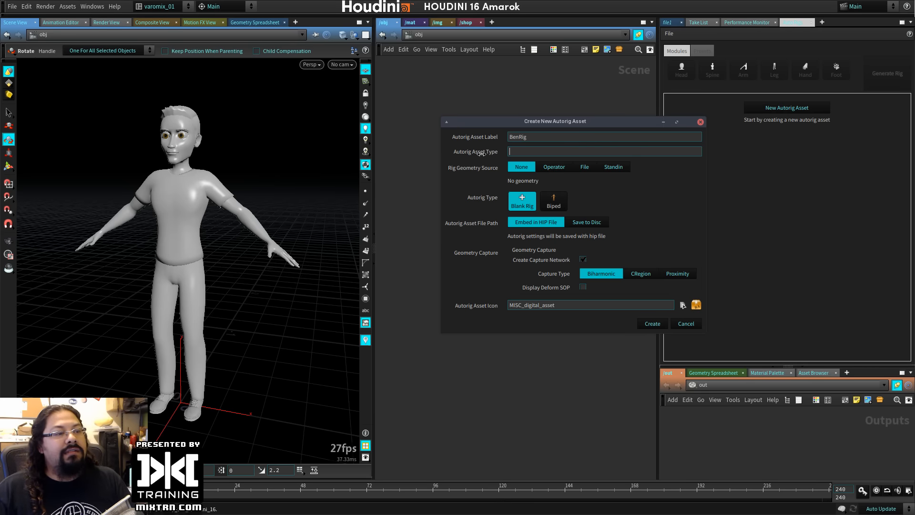
drag(536, 123, 503, 103)
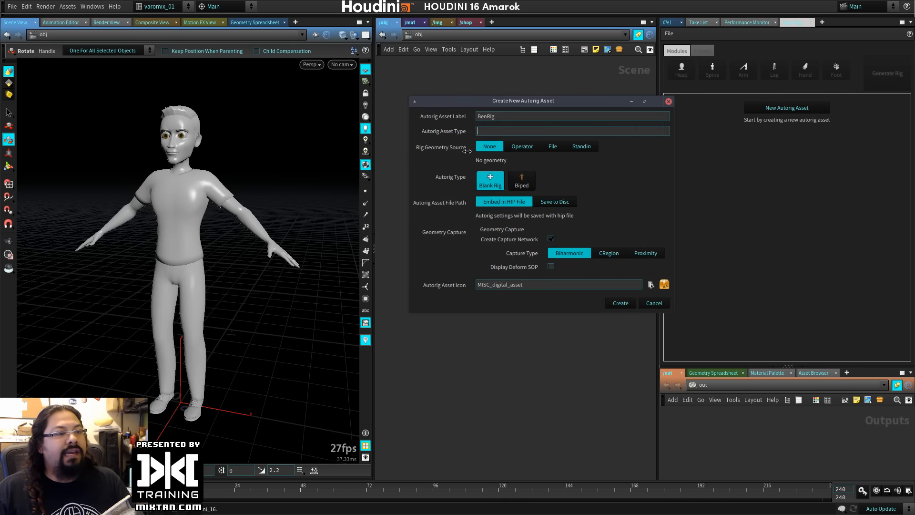
click(489, 130)
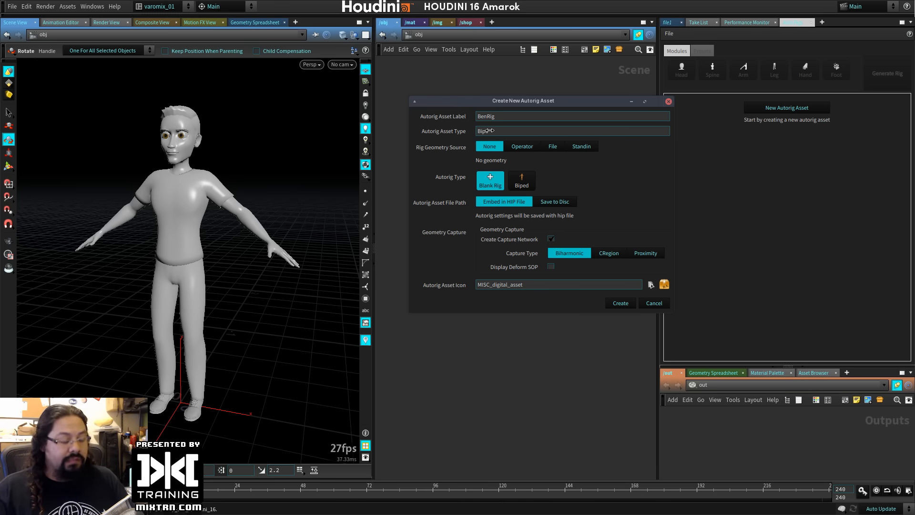
text(Biped)
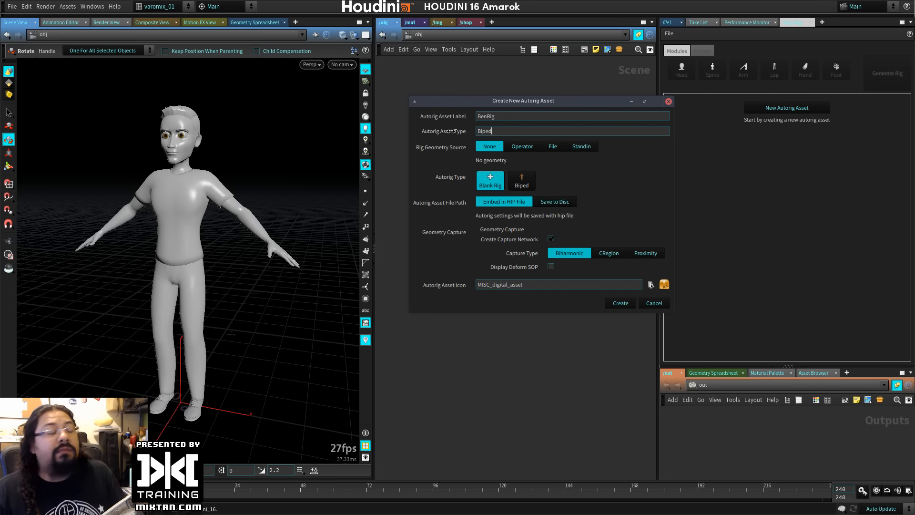
click(110, 6)
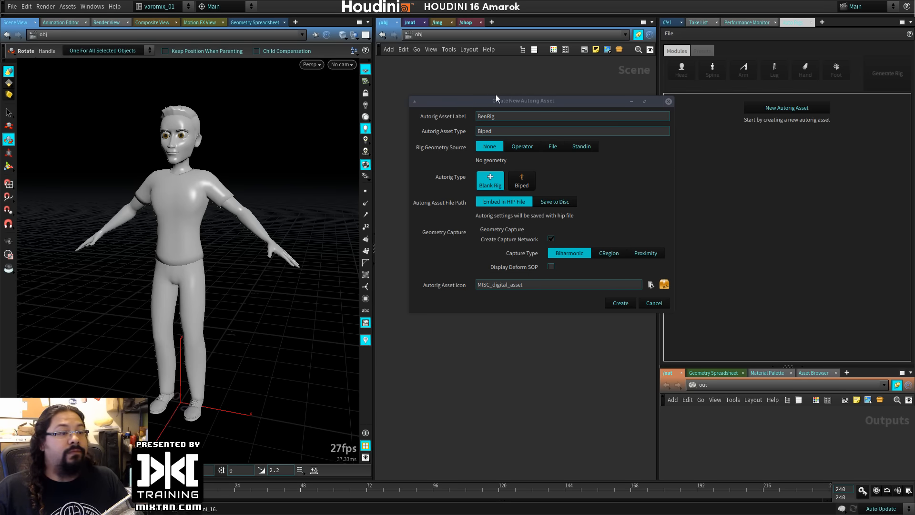
drag(534, 101, 555, 102)
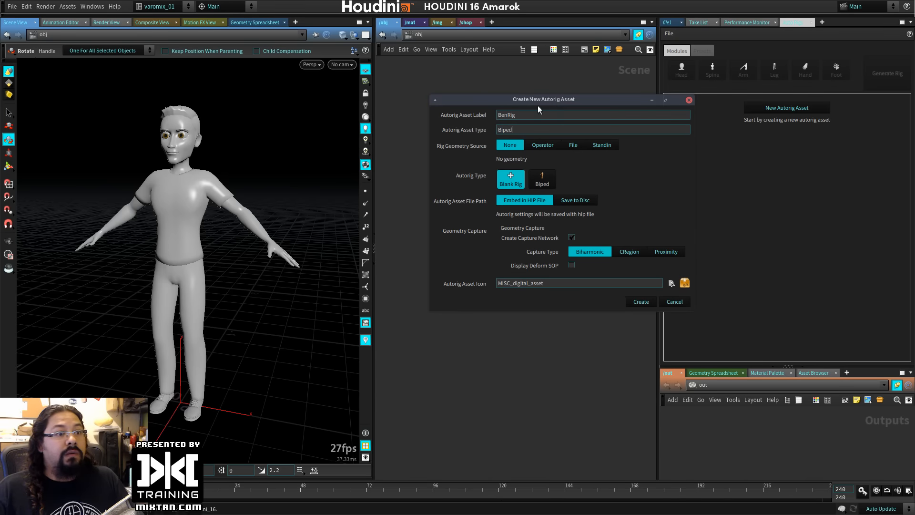
Set the autorig type to Biped and use the operator /obj/file1/file2 as the rig geometry source.
click(540, 180)
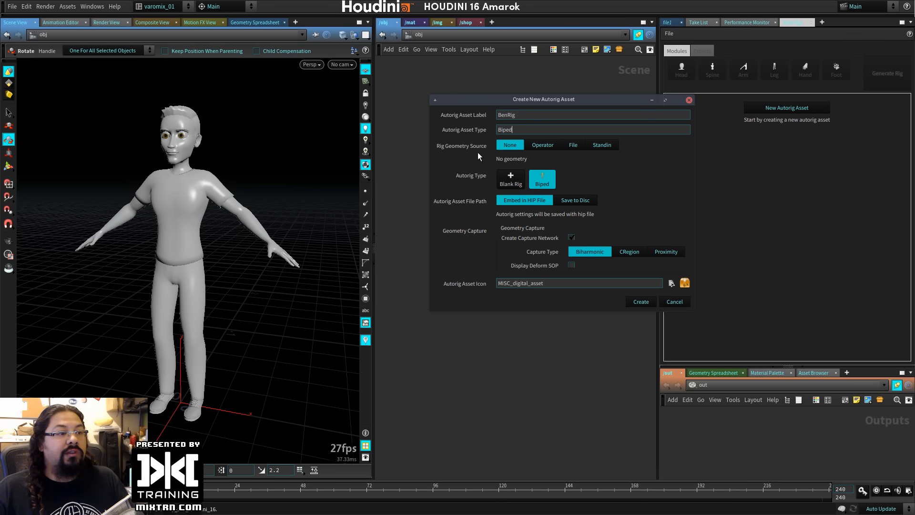
click(541, 147)
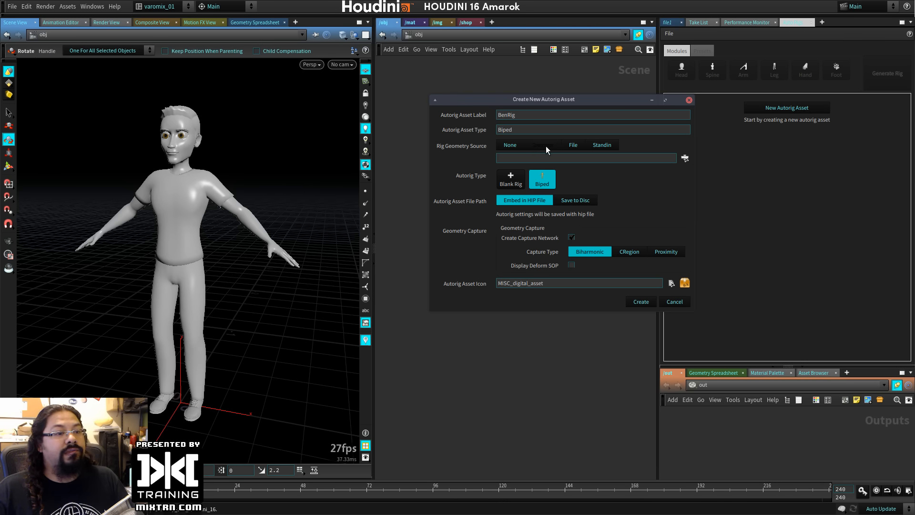
drag(564, 98, 278, 101)
click(399, 162)
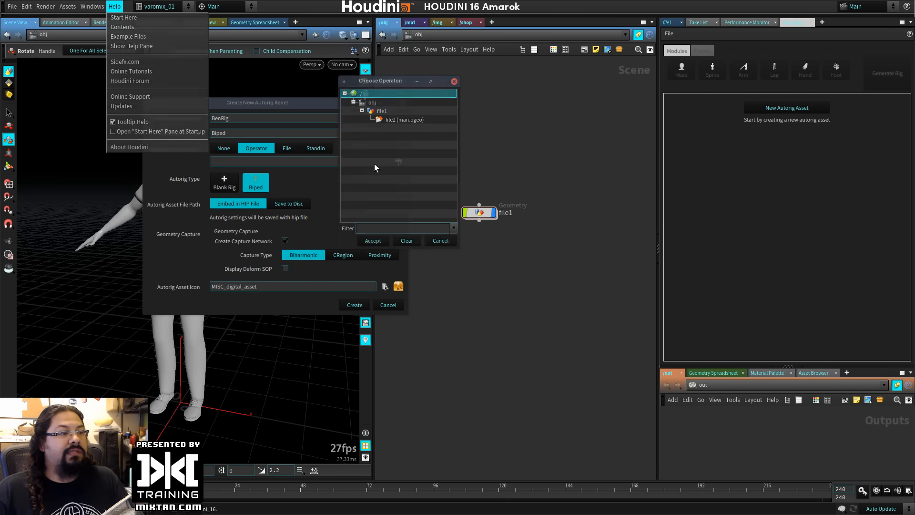
click(382, 119)
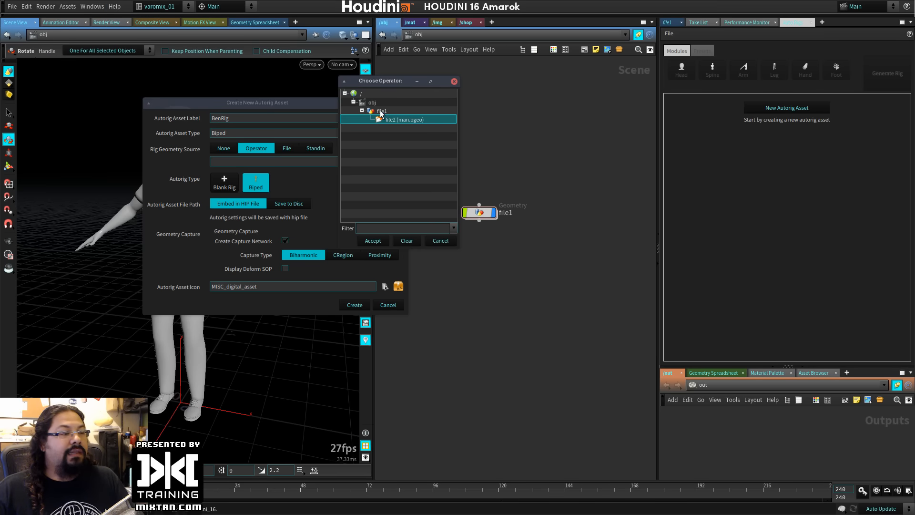
click(374, 242)
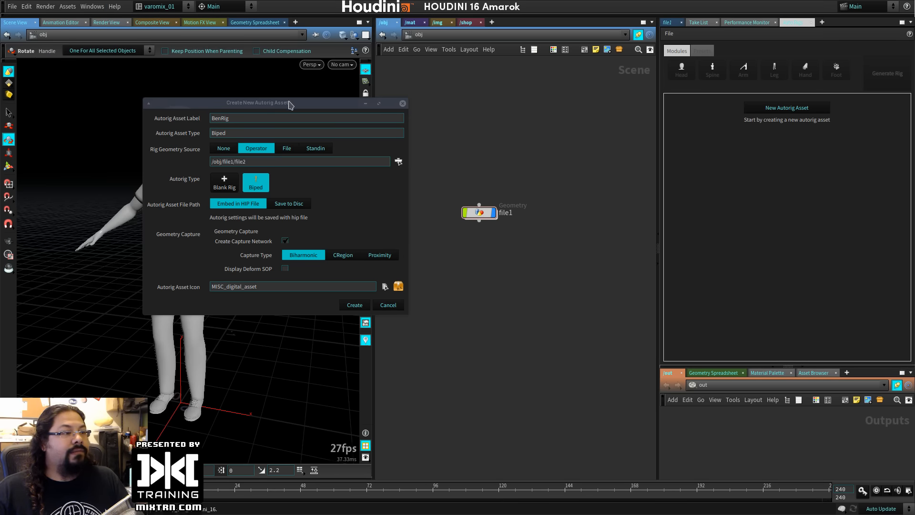
drag(289, 102, 702, 98)
click(670, 184)
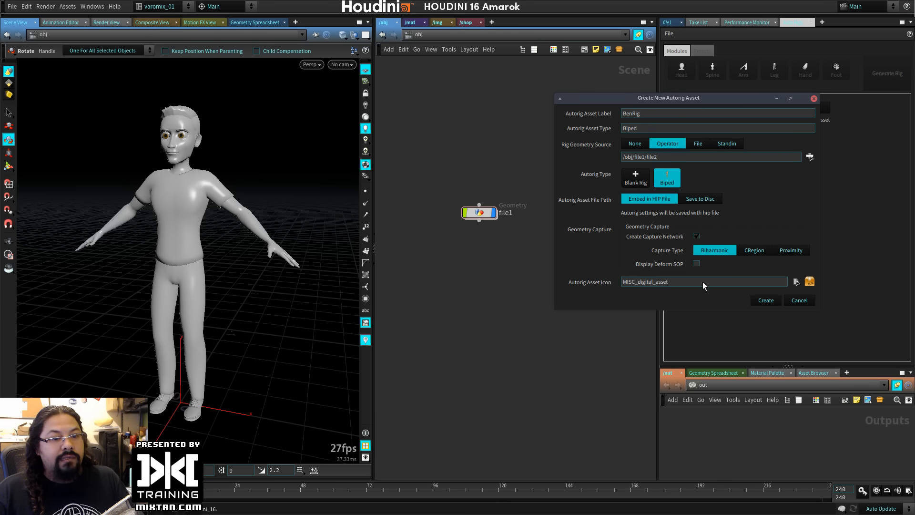
Create the BenRig biped autorig asset with the default icon and the Biharmonic capture type.
click(795, 283)
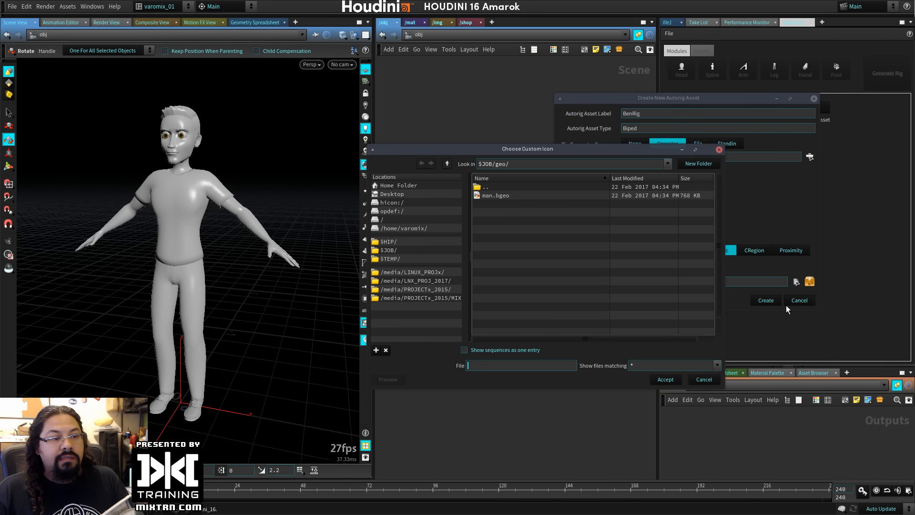
click(704, 379)
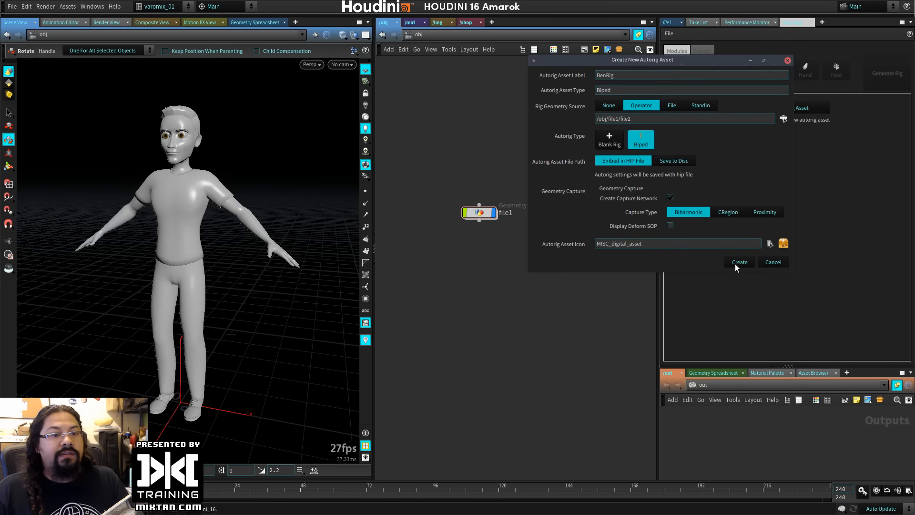
click(739, 262)
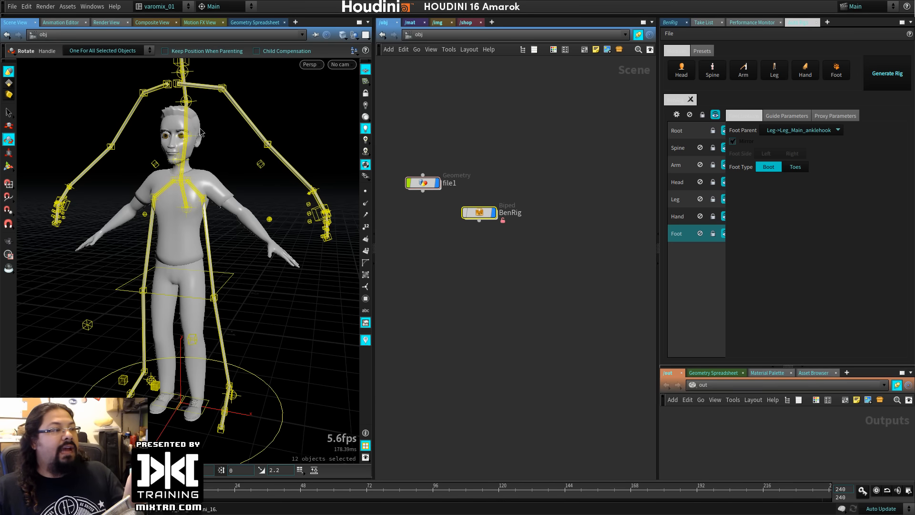
Save the scene in the project folder under the file name BenRig.hip and acknowledge the embedded definitions notice.
click(12, 6)
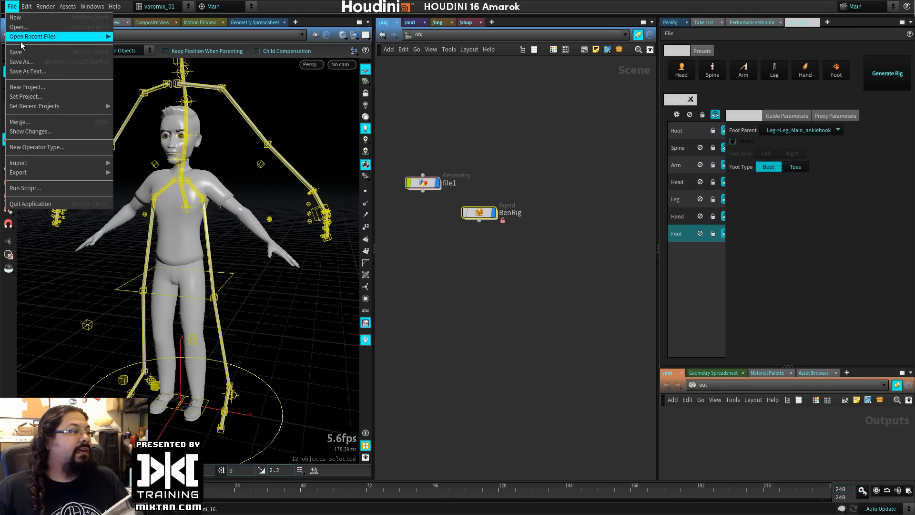
click(21, 61)
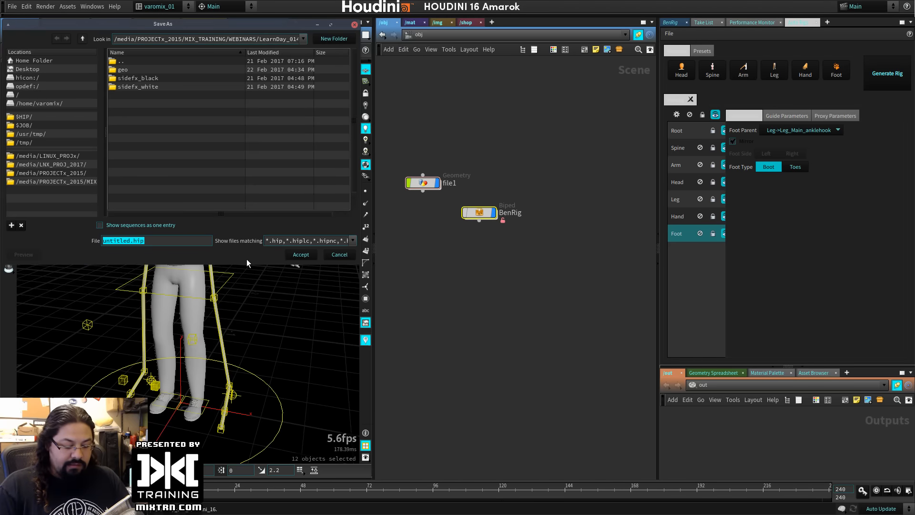
text(BenRi)
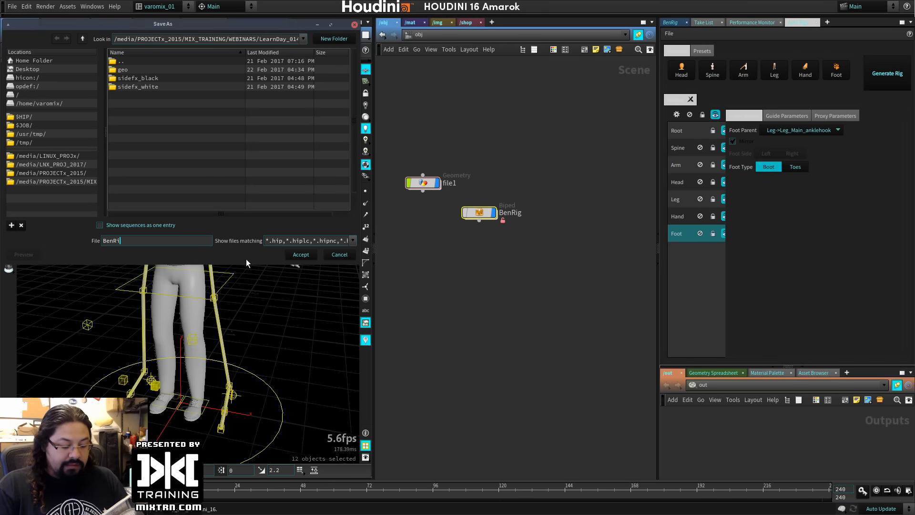
text(g.hip)
key(Return)
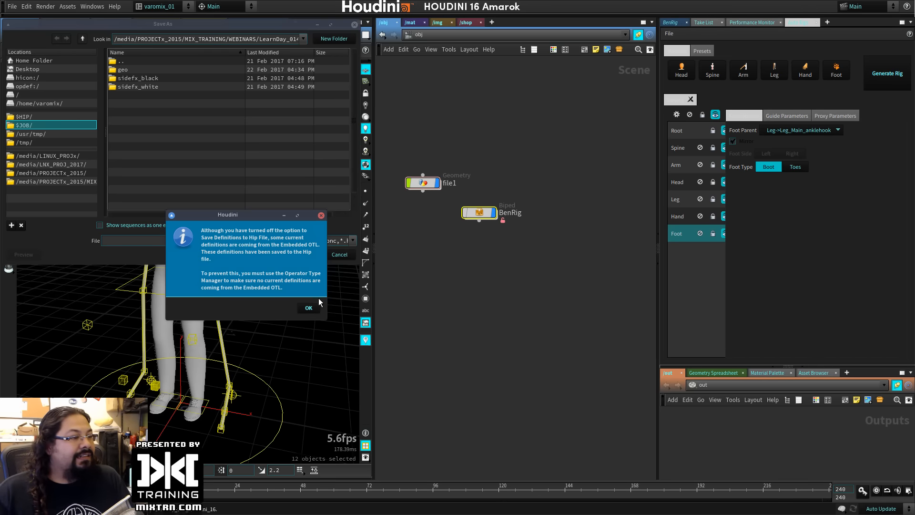
click(310, 307)
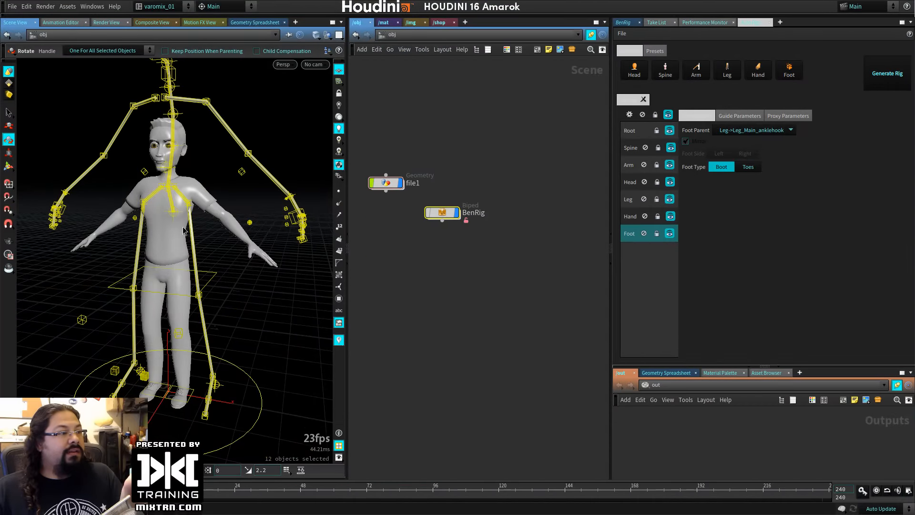
Examine the guide skeleton around the character and review the BenRig autorig settings.
alt+right_drag(221, 222, 205, 222)
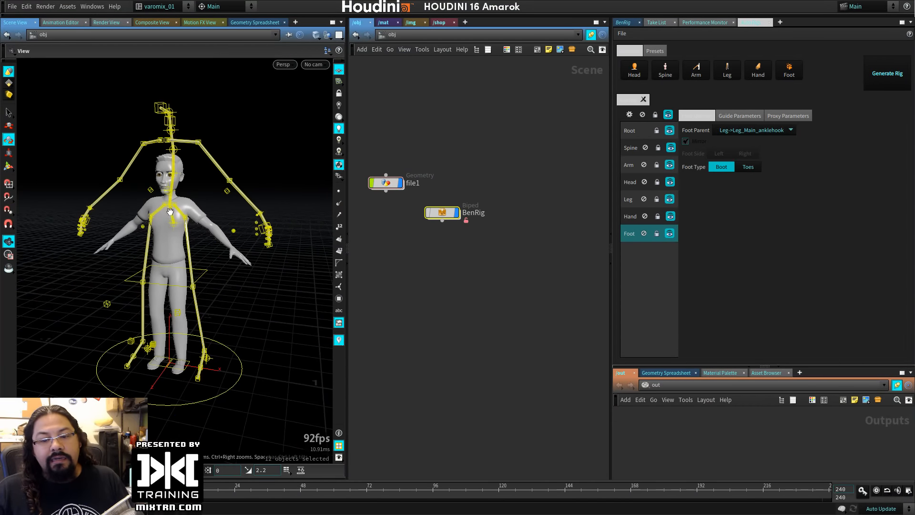
alt+middle_drag(205, 223, 224, 240)
mouse_move(224, 241)
alt+mouse_down()
mouse_move(194, 242)
mouse_move(208, 243)
alt+mouse_up()
alt+right_drag(208, 243, 206, 260)
alt+middle_drag(207, 260, 190, 275)
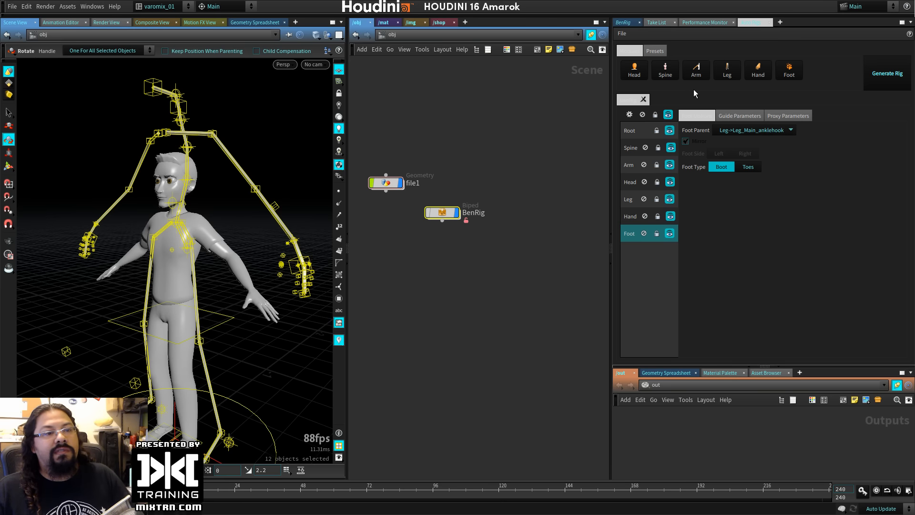
click(628, 116)
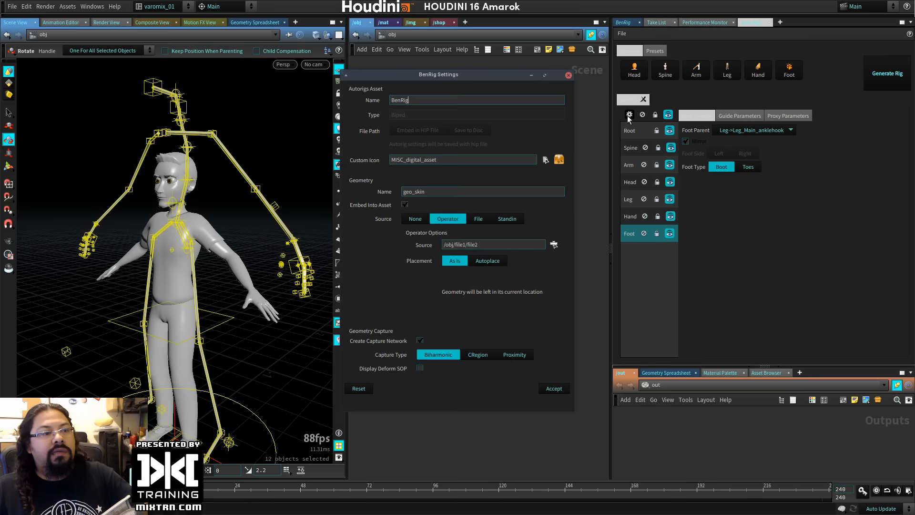
click(569, 75)
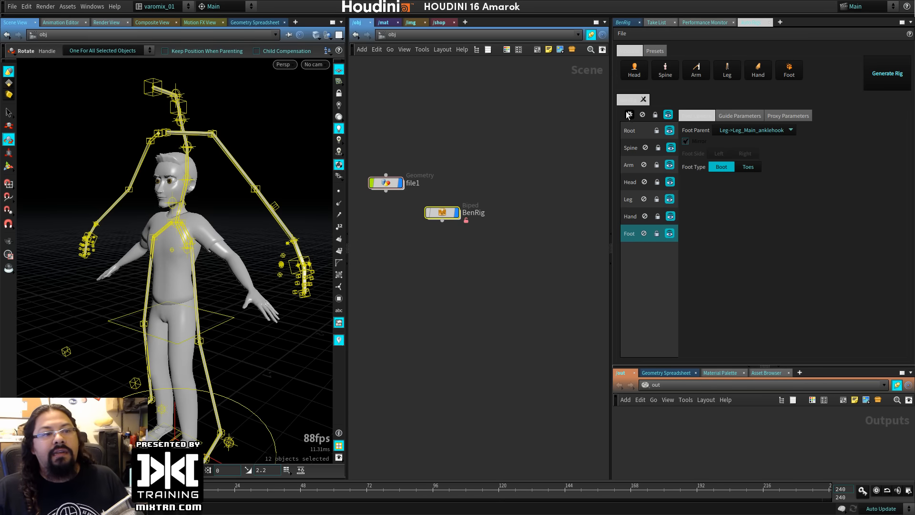
click(629, 115)
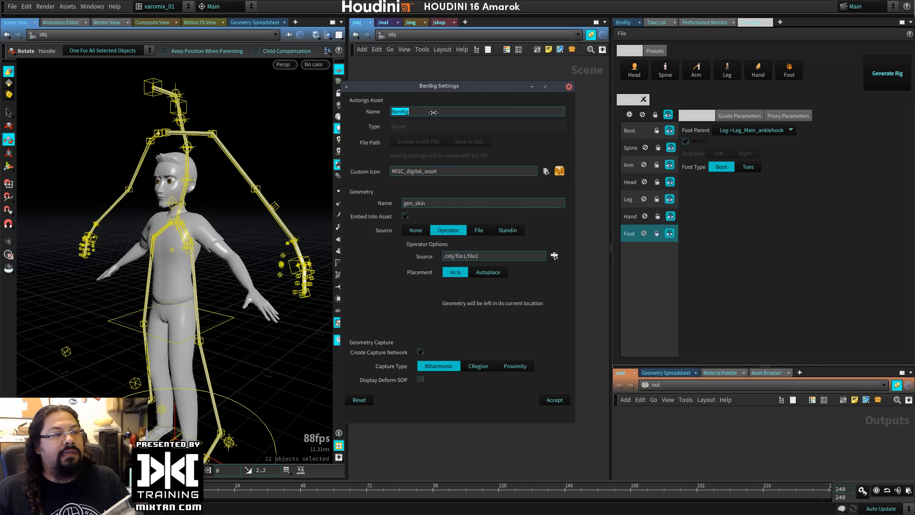
click(451, 231)
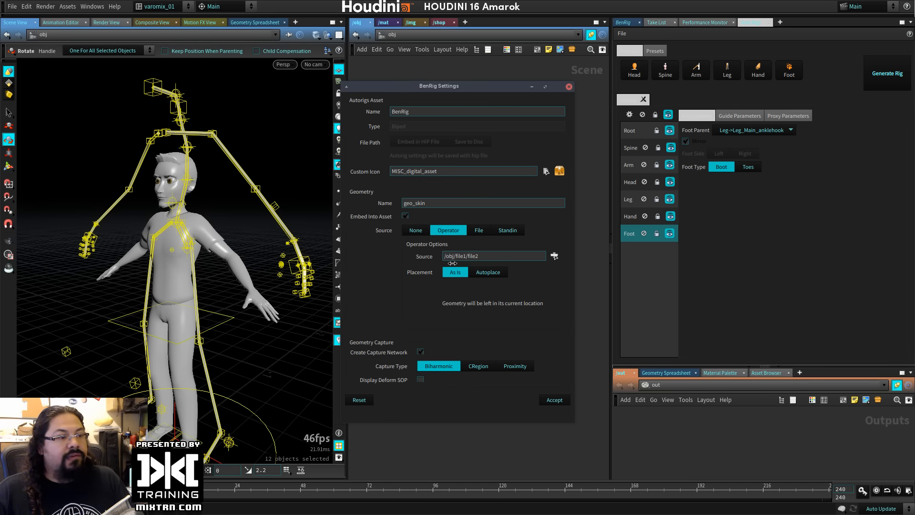
click(568, 87)
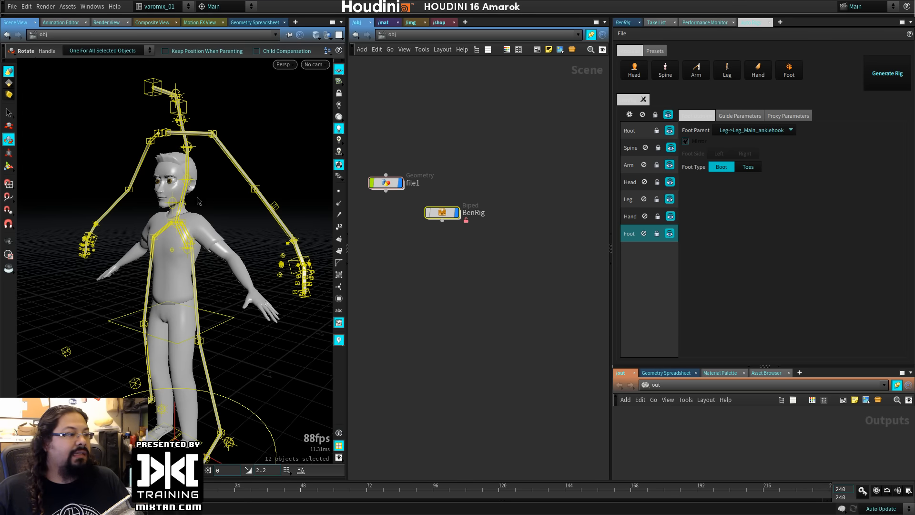
Select the Spine module and move the spine base guide down from the neck to the character's pelvis.
alt+drag(214, 243, 184, 218)
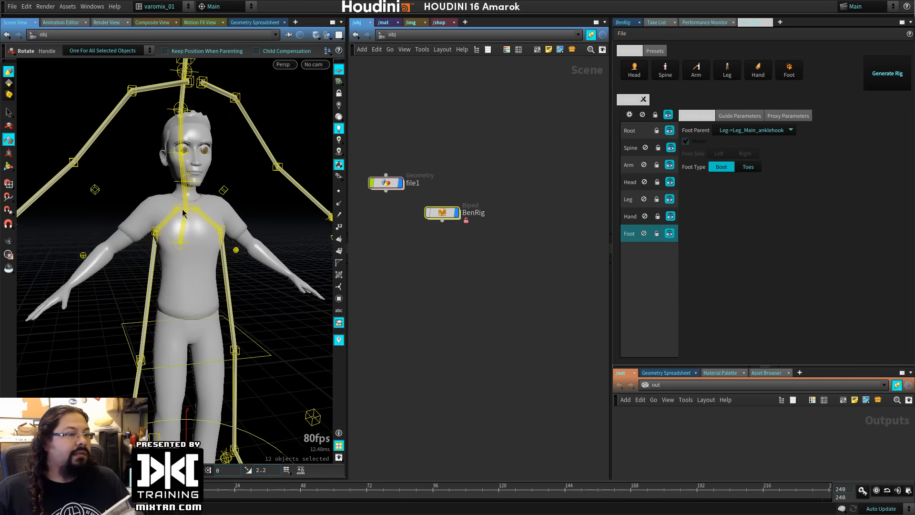
click(631, 135)
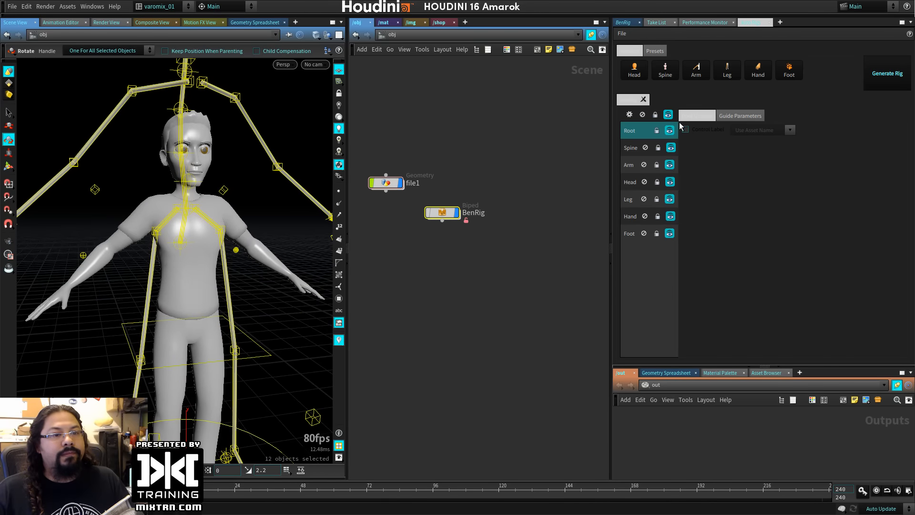
click(631, 148)
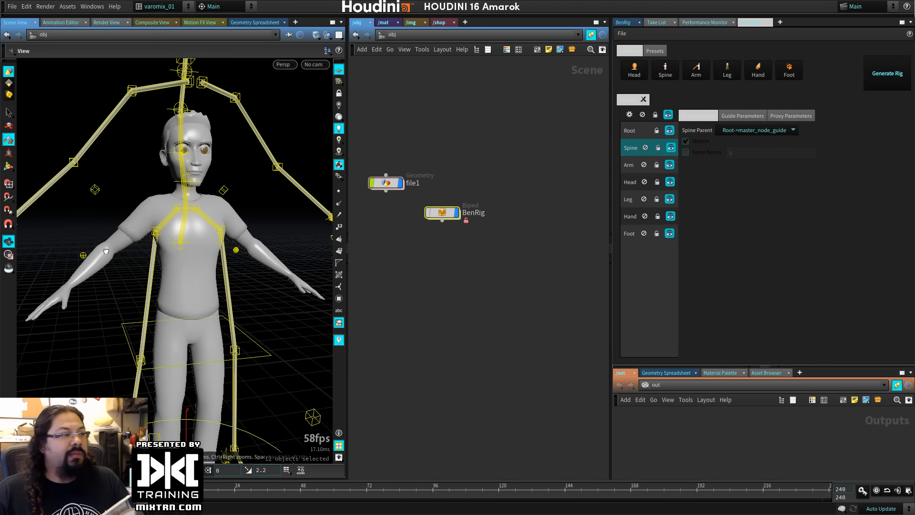
alt+drag(210, 246, 124, 249)
click(174, 190)
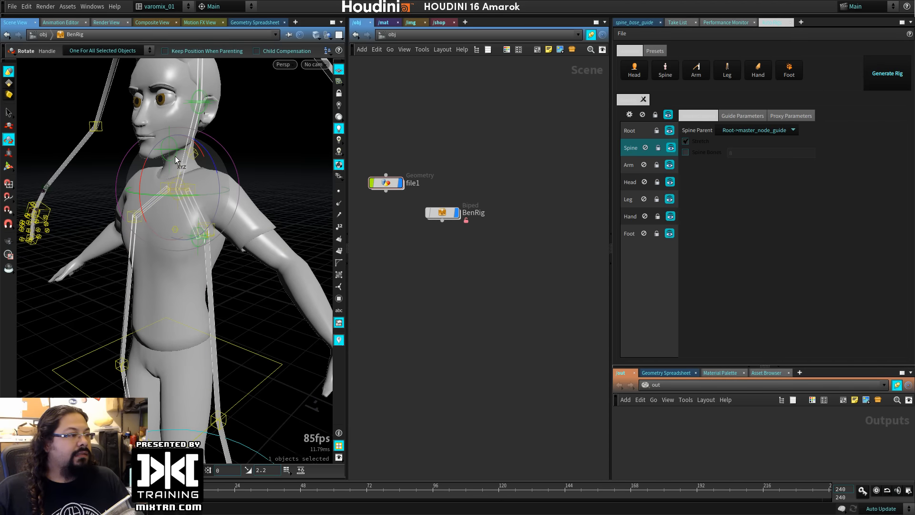
key(t)
drag(181, 161, 190, 304)
Raise the leg's ankle guide to the height of the character's foot and bring it inward to the lower leg.
alt+right_drag(232, 319, 210, 312)
alt+drag(209, 312, 77, 281)
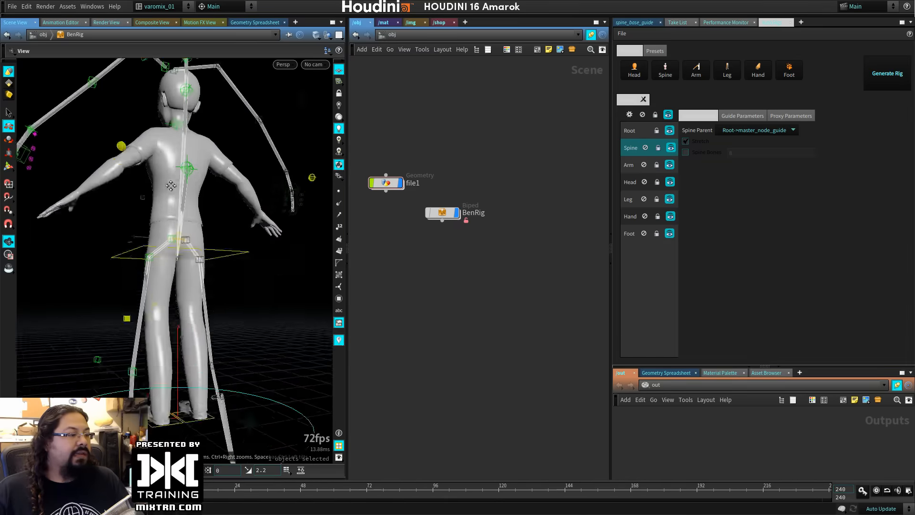
alt+middle_drag(119, 282, 121, 224)
alt+drag(143, 224, 291, 229)
alt+middle_drag(214, 317, 214, 232)
alt+drag(213, 231, 258, 234)
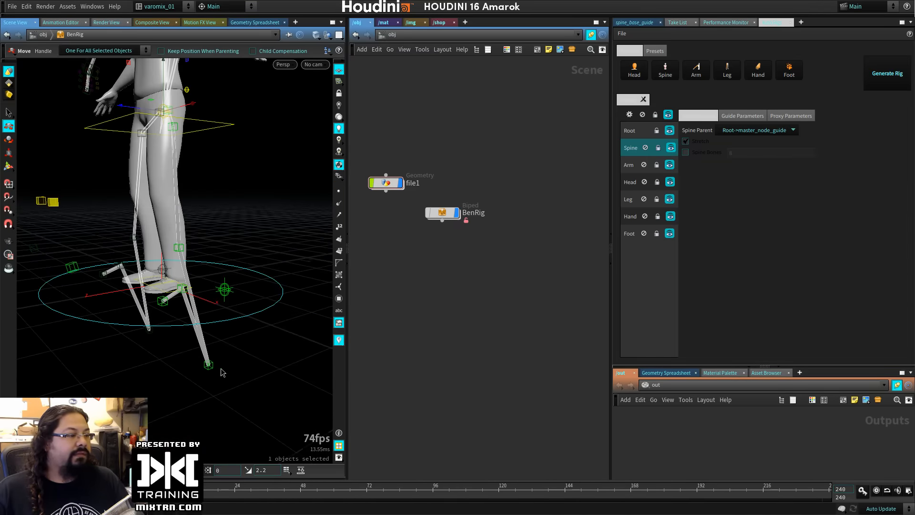
drag(205, 332, 200, 219)
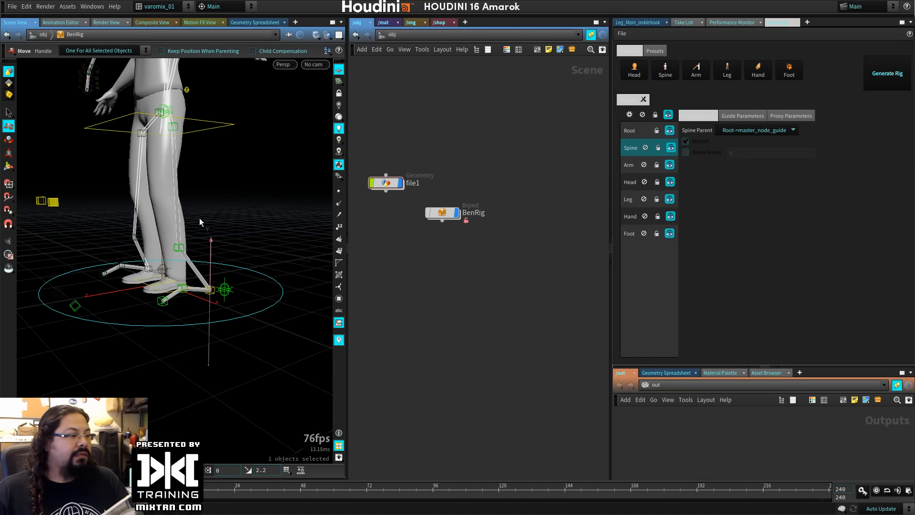
alt+drag(96, 331, 200, 321)
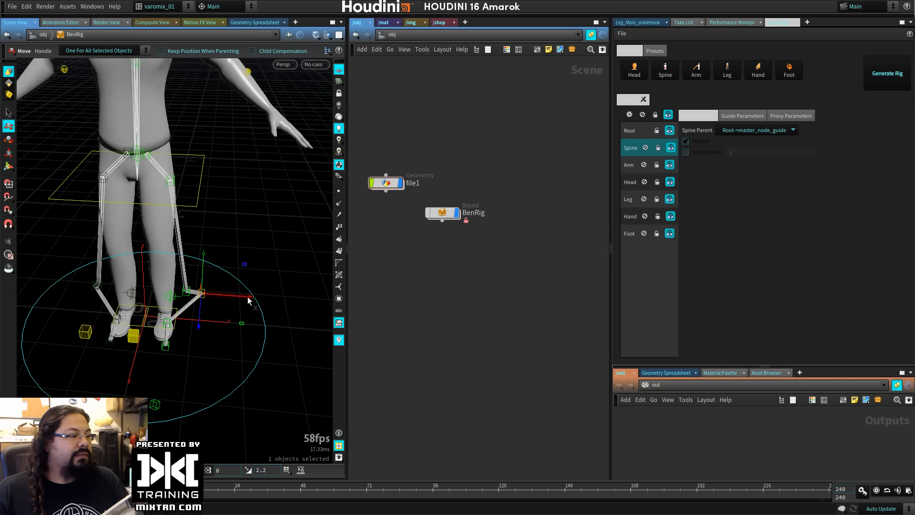
alt+drag(215, 299, 174, 319)
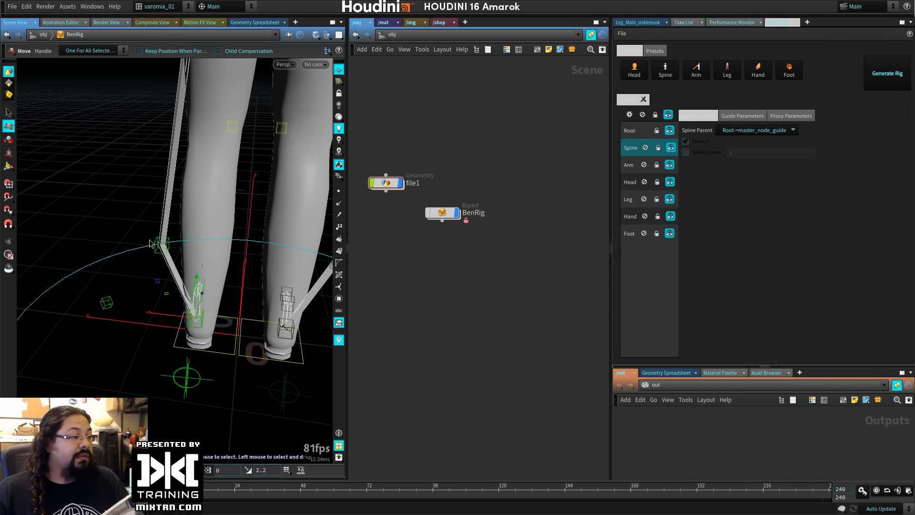
Move the knee guide inward onto the lower leg and lower the ankle guide toward the heel.
click(160, 250)
drag(143, 245, 236, 311)
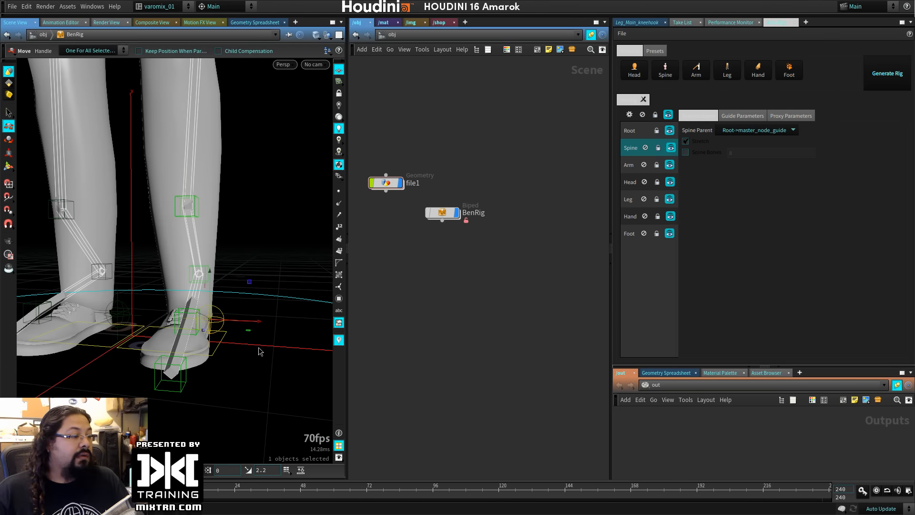
alt+drag(259, 352, 265, 270)
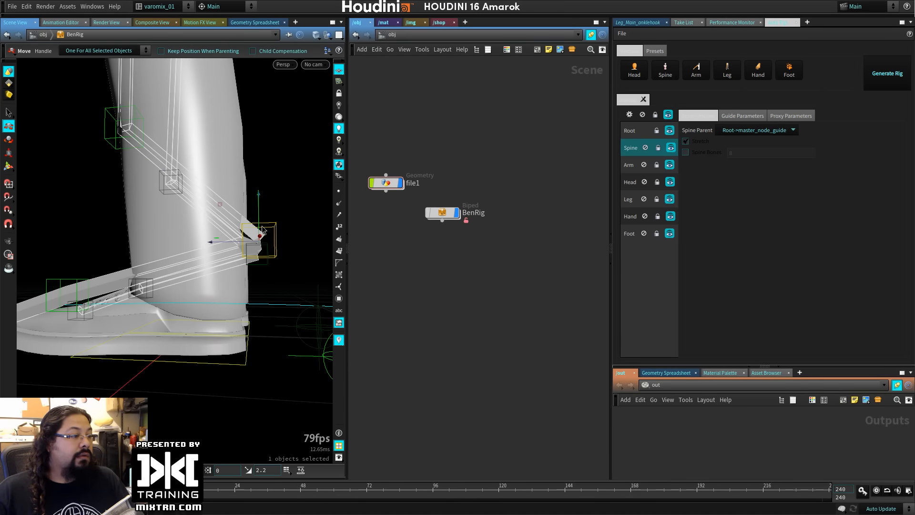
drag(260, 194, 258, 233)
Place the ball guide at the front part of the shoe and the toe end guide at its tip.
alt+middle_drag(210, 286, 259, 280)
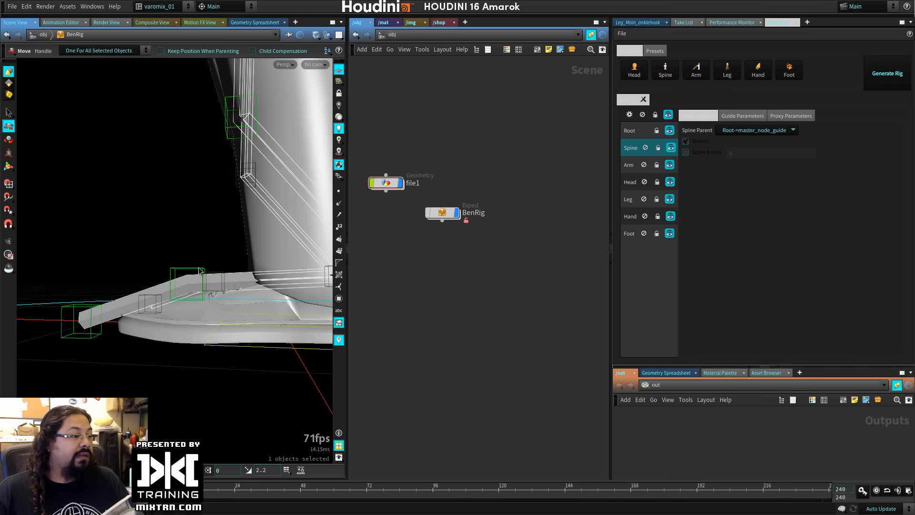
drag(142, 283, 160, 280)
key(ctrl+z)
key(ctrl+z)
drag(126, 253, 236, 281)
drag(196, 315, 99, 271)
Raise the knee guide to the character's knee and nudge it forward.
alt+right_drag(99, 271, 237, 264)
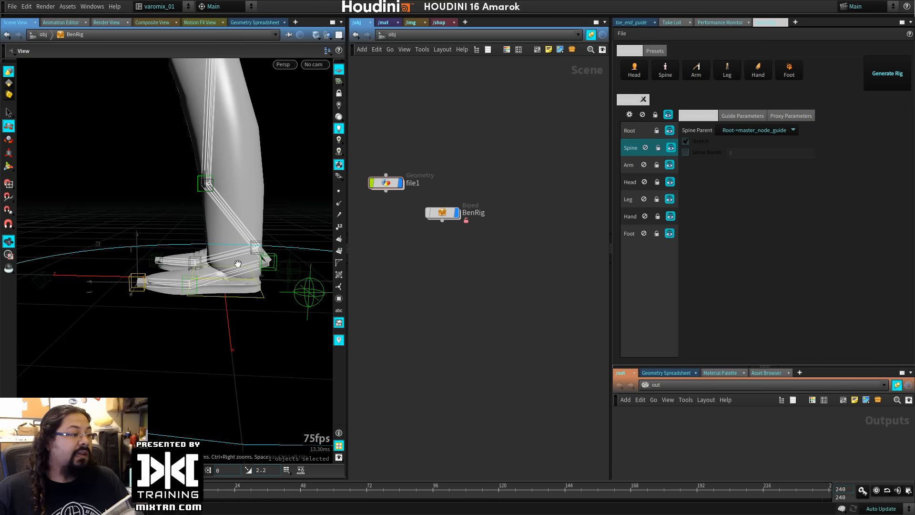
alt+middle_drag(237, 264, 242, 330)
alt+drag(242, 330, 166, 337)
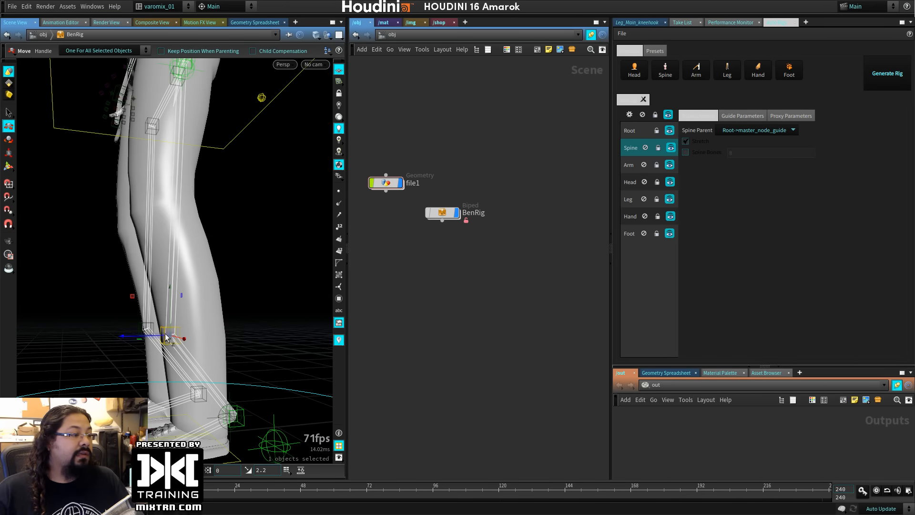
drag(168, 293, 172, 161)
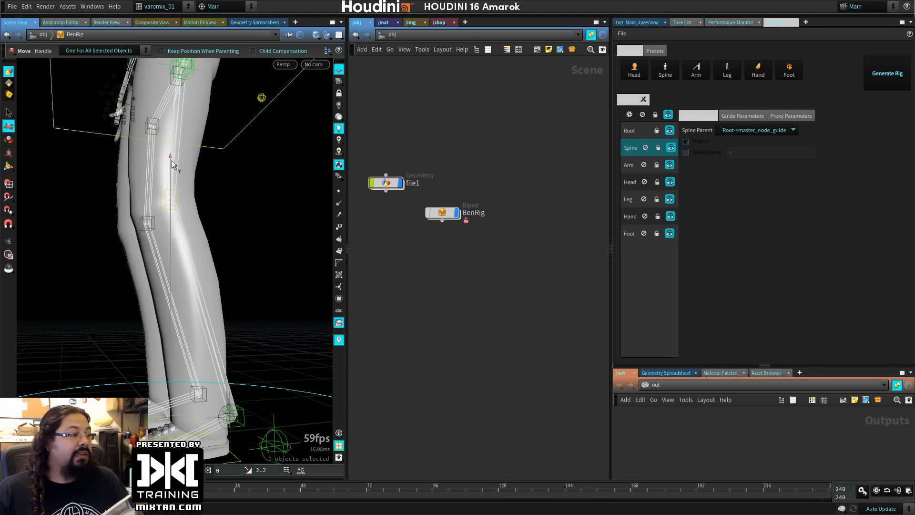
drag(126, 196, 114, 195)
Adjust the height and depth of the spine's pelvis guide at the character's hips.
alt+middle_drag(217, 259, 220, 351)
alt+drag(221, 351, 258, 337)
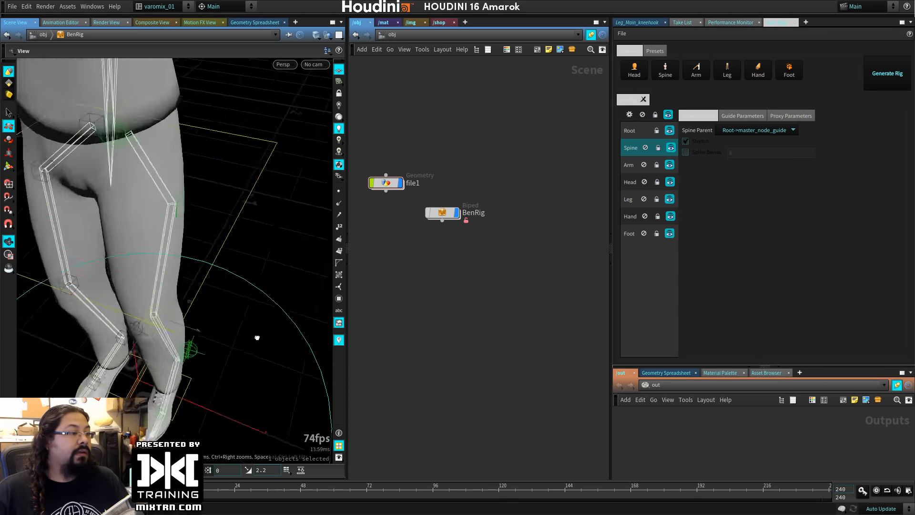
alt+right_drag(258, 337, 187, 278)
alt+middle_drag(187, 277, 218, 332)
alt+drag(218, 332, 236, 286)
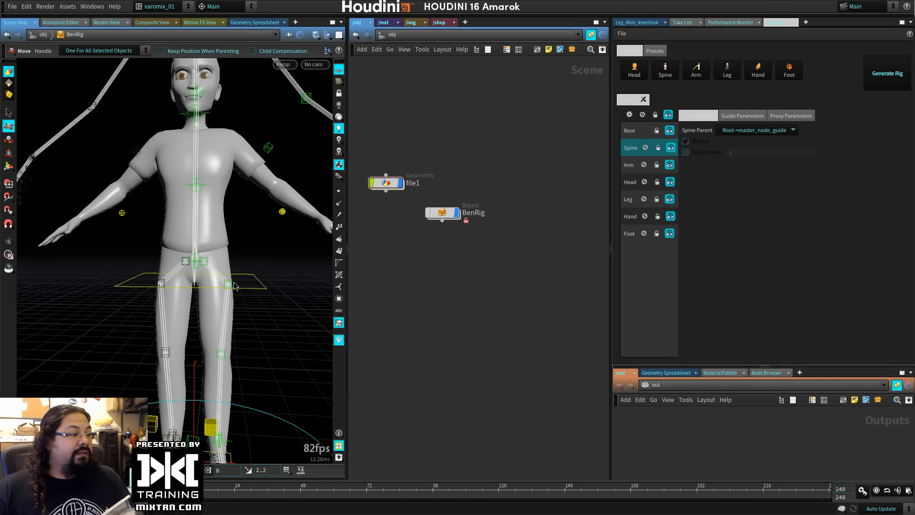
alt+drag(267, 285, 187, 300)
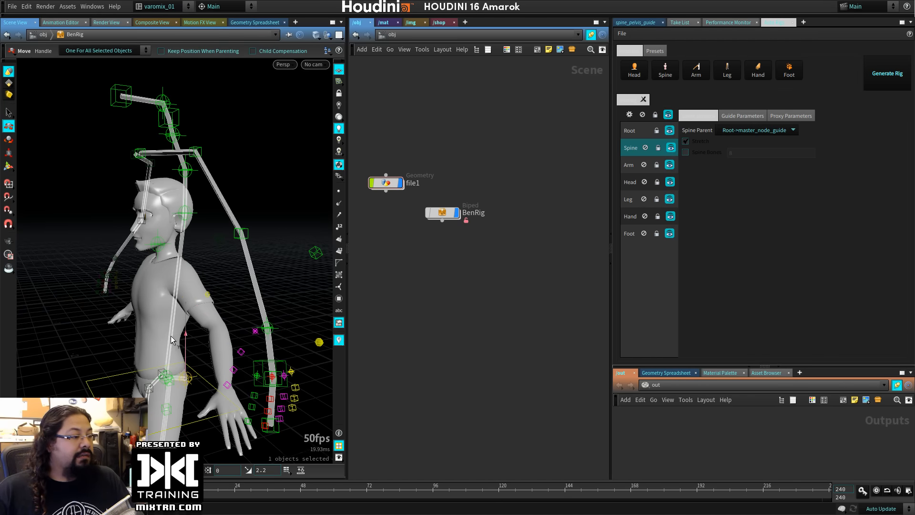
alt+drag(184, 380, 222, 312)
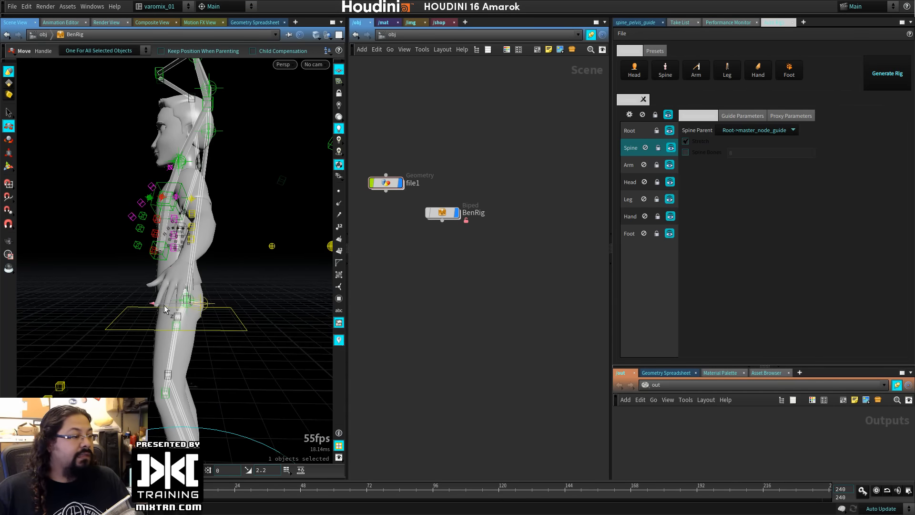
alt+drag(164, 305, 231, 212)
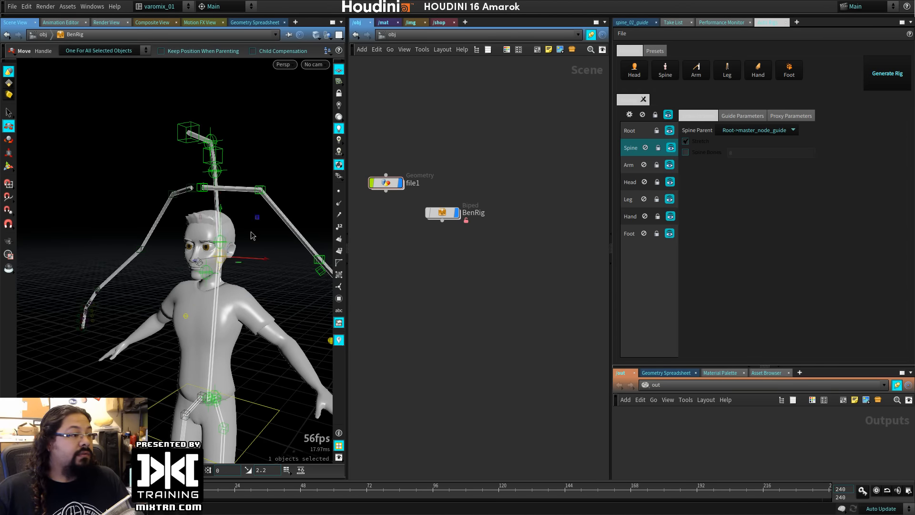
Lower the spine_00 guide to the character's waist and the spine_01 guide to the upper back.
alt+drag(251, 232, 224, 267)
alt+right_drag(224, 267, 188, 302)
alt+drag(211, 202, 184, 285)
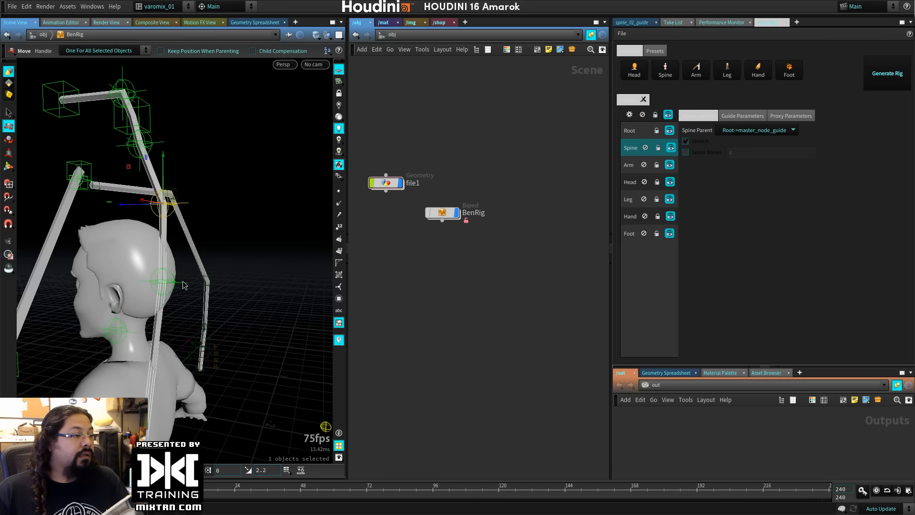
alt+middle_drag(159, 363, 186, 164)
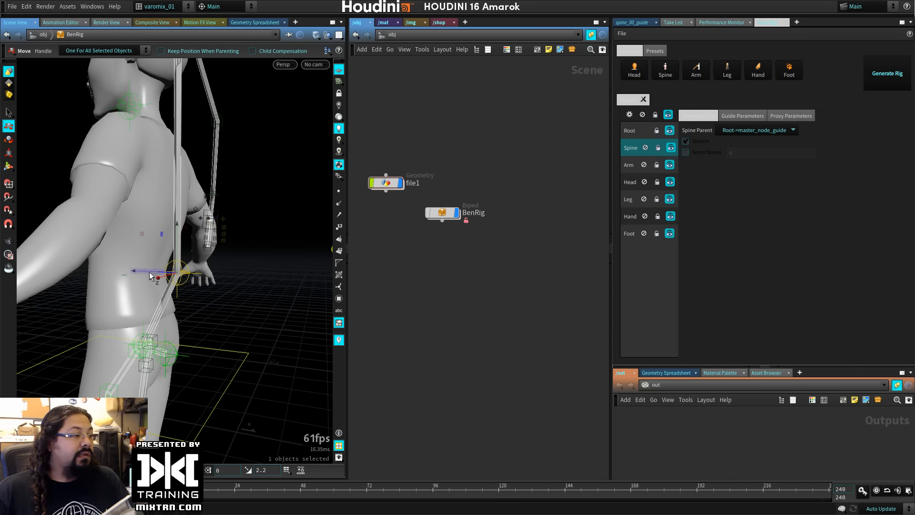
alt+drag(130, 274, 204, 243)
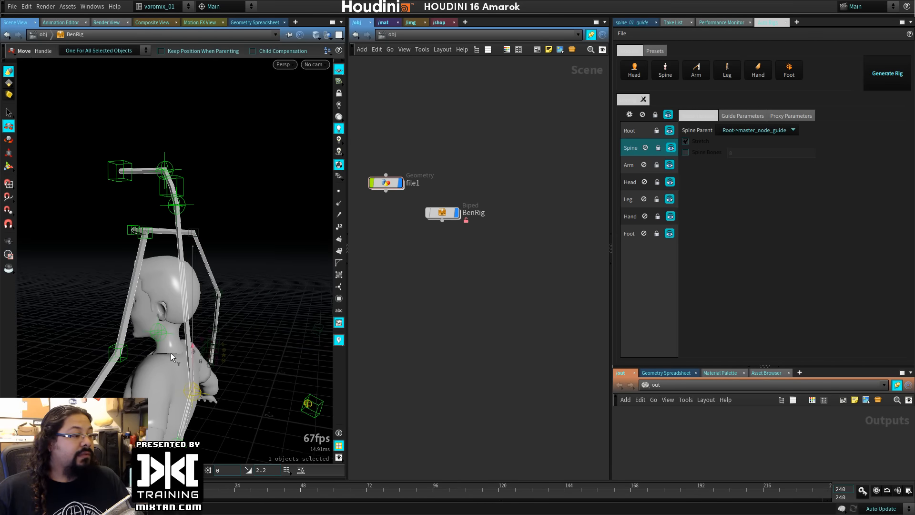
alt+drag(170, 353, 255, 300)
Lower the arm's manubrium guide to the collarbone and the shoulder guide onto the character's shoulder.
click(175, 227)
drag(175, 186, 188, 288)
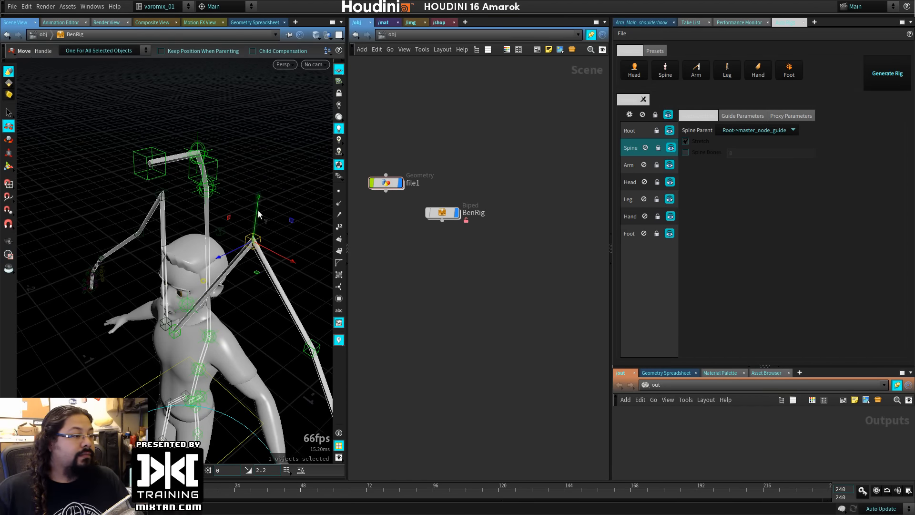
drag(258, 214, 243, 338)
alt+drag(201, 314, 246, 188)
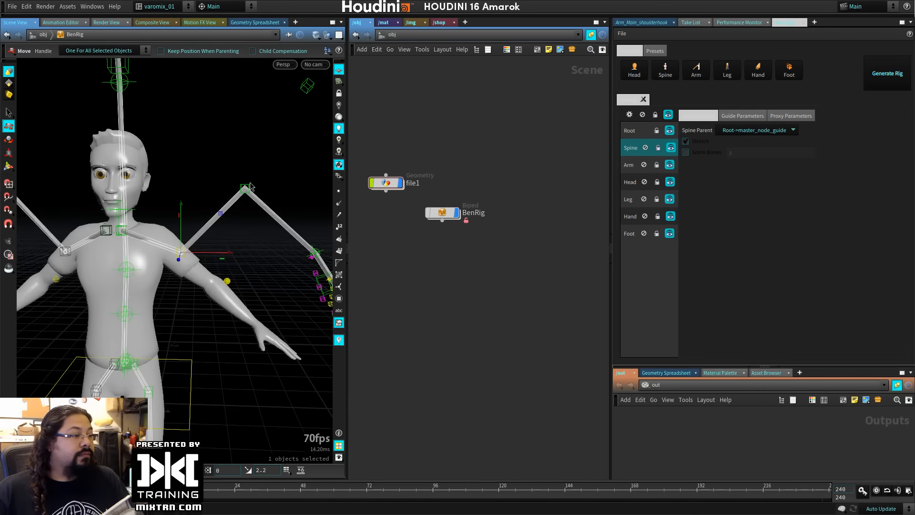
Lower the elbow guide to the character's arm and move it inward onto the elbow.
click(245, 187)
drag(245, 141, 255, 299)
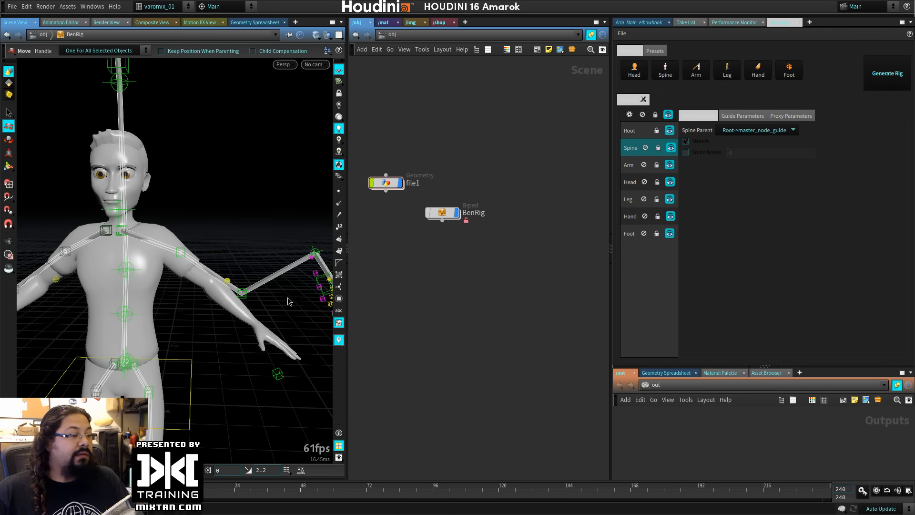
click(243, 294)
drag(290, 298, 266, 297)
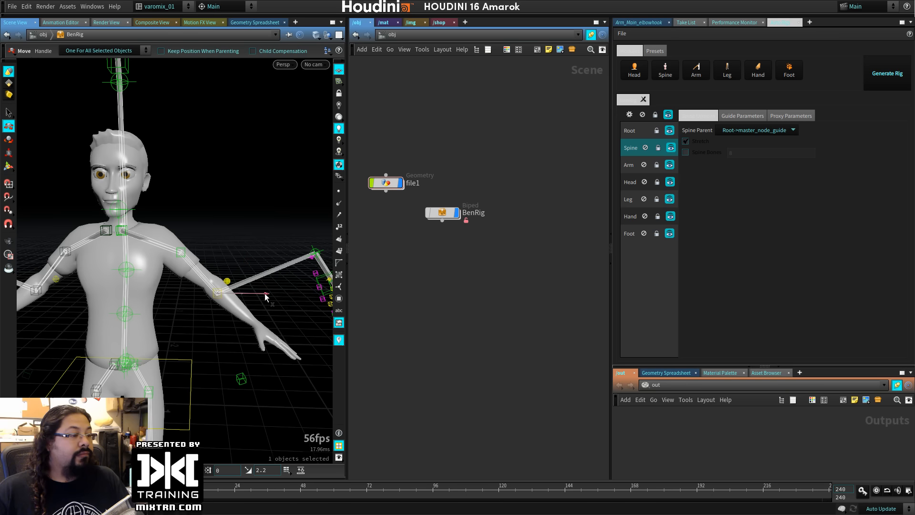
drag(256, 259, 231, 249)
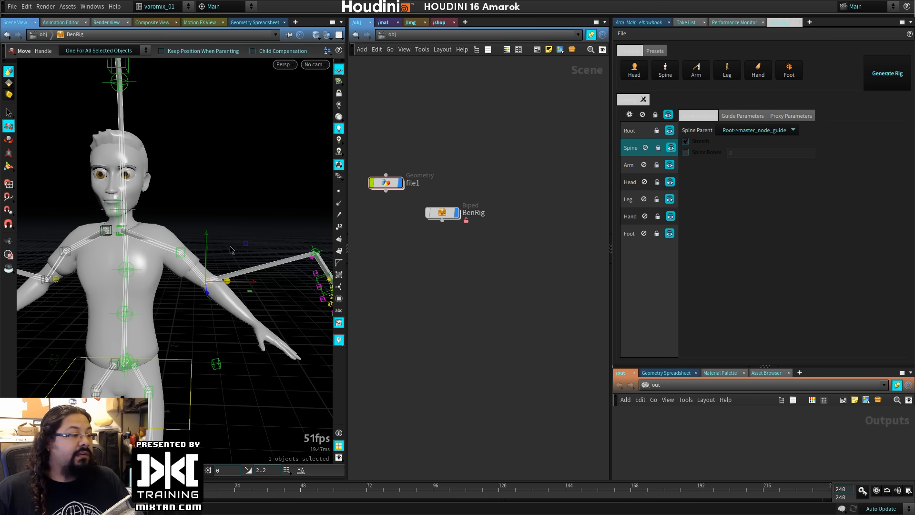
Nudge the shoulder guide inward and up on the shoulder and adjust the depth of the manubrium guide.
drag(220, 213, 212, 209)
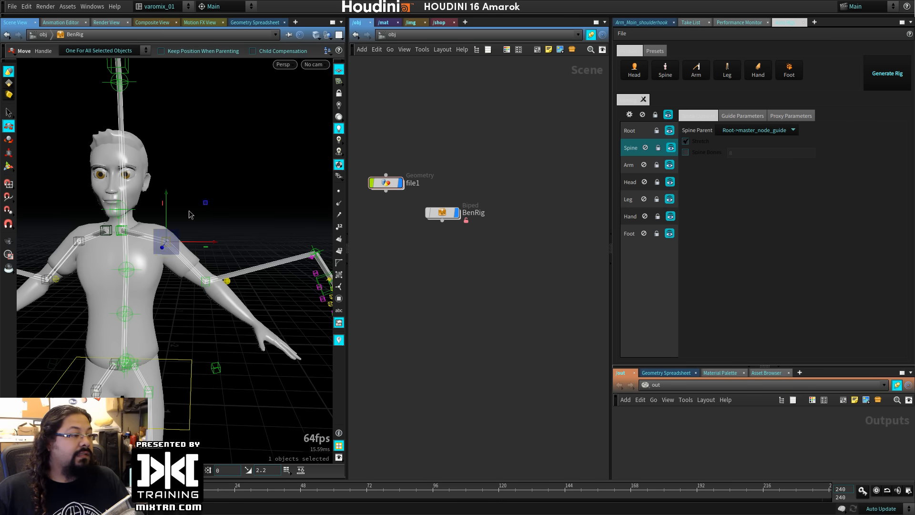
alt+drag(145, 280, 197, 242)
alt+right_drag(197, 242, 94, 236)
key(t)
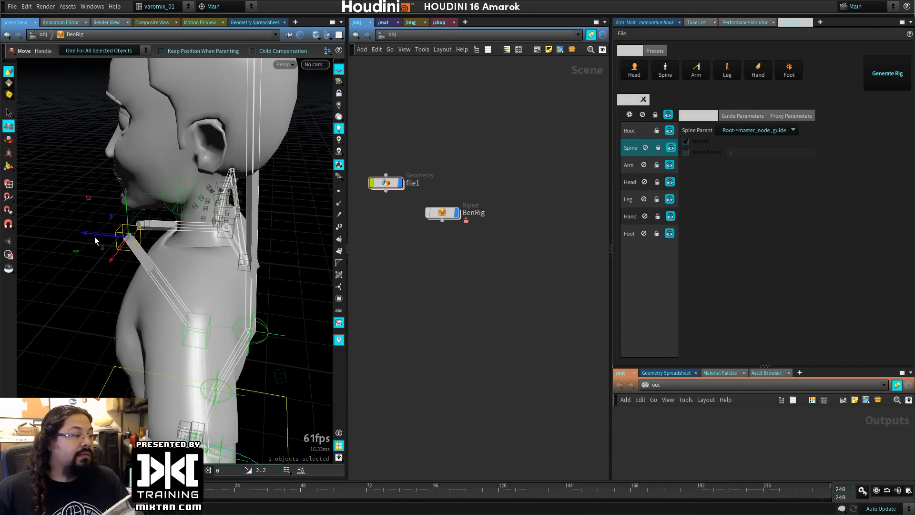
alt+drag(130, 253, 335, 237)
alt+right_drag(334, 237, 221, 235)
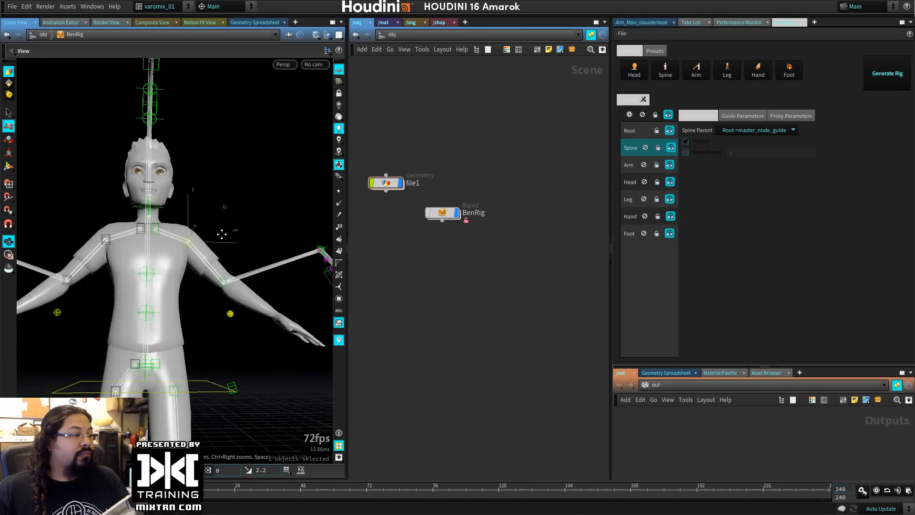
Lower the spine's COG guide to the hips and the spine_02 guide to just above the head, at about 1.44 in Y.
alt+drag(221, 235, 201, 328)
key(t)
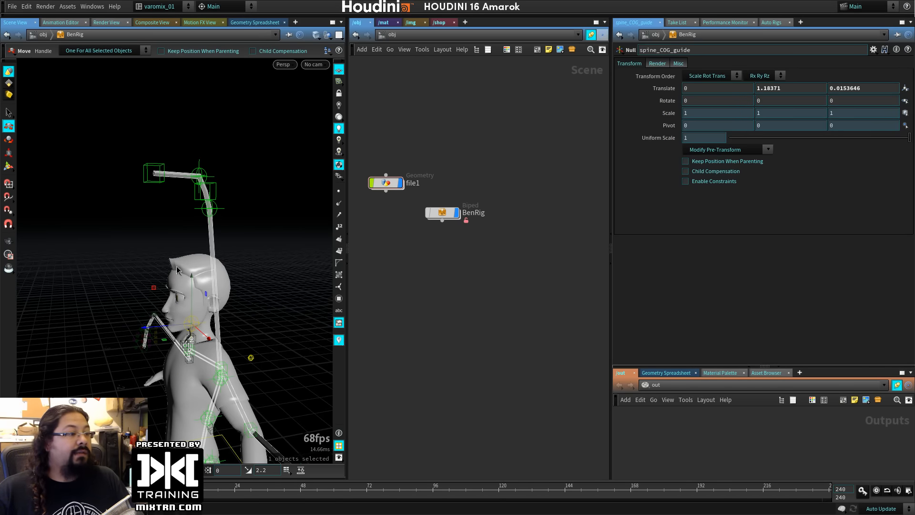
alt+drag(216, 406, 225, 234)
click(261, 209)
alt+drag(142, 194, 202, 235)
drag(184, 175, 193, 213)
alt+drag(193, 212, 268, 288)
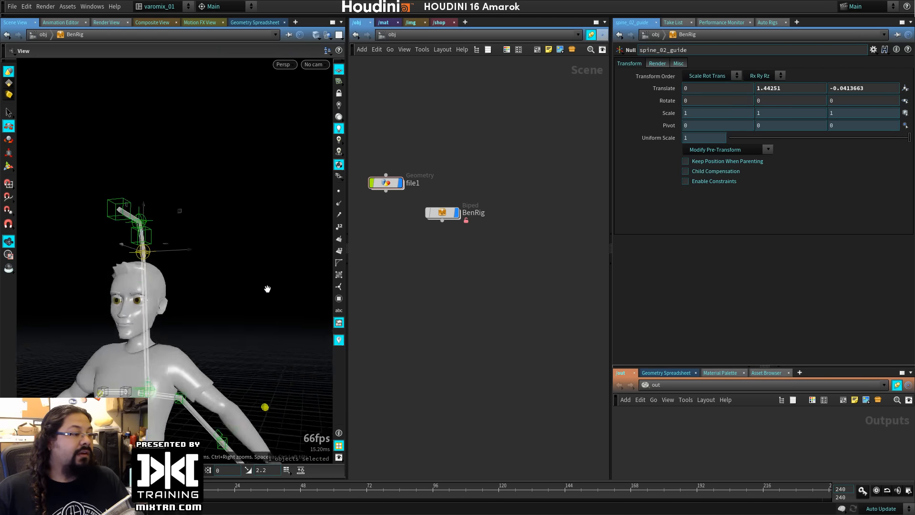
alt+middle_drag(268, 288, 235, 249)
alt+right_drag(235, 249, 210, 225)
drag(159, 89, 172, 109)
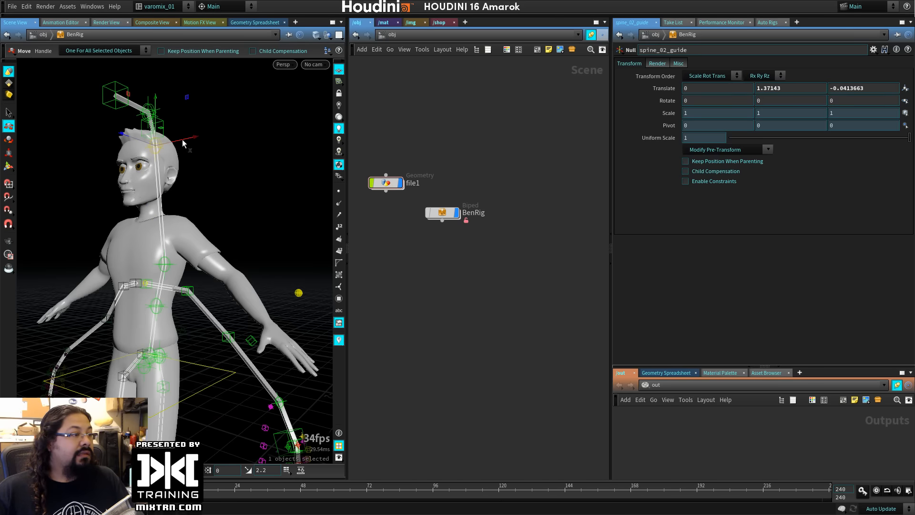
key(ctrl+z)
Lower the spine_02 guide to just below the neck, at about 1.083 in Y.
alt+drag(252, 165, 235, 271)
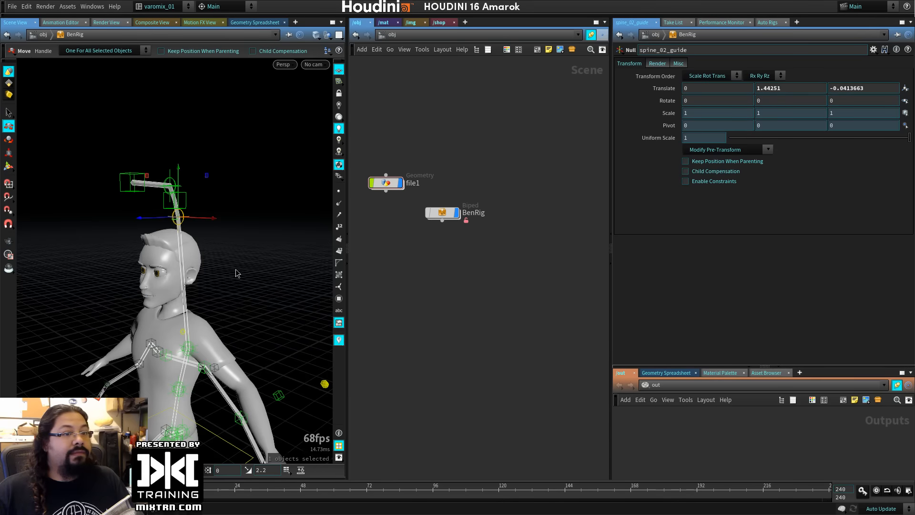
drag(176, 138, 246, 250)
alt+middle_drag(245, 250, 219, 201)
alt+drag(220, 201, 166, 265)
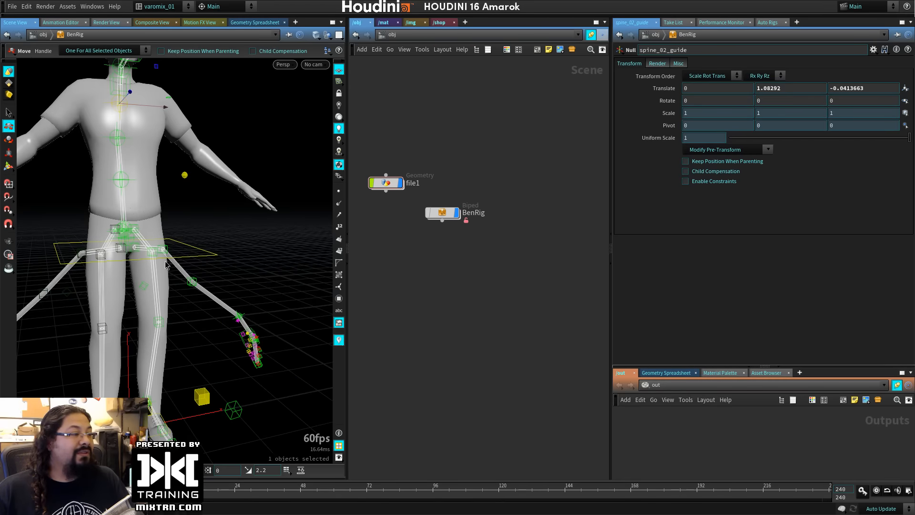
Raise the arm's manubrium, shoulder, elbow and wrist guides together back onto the character's arm, with the wrist at about -0.25 in Y.
click(134, 256)
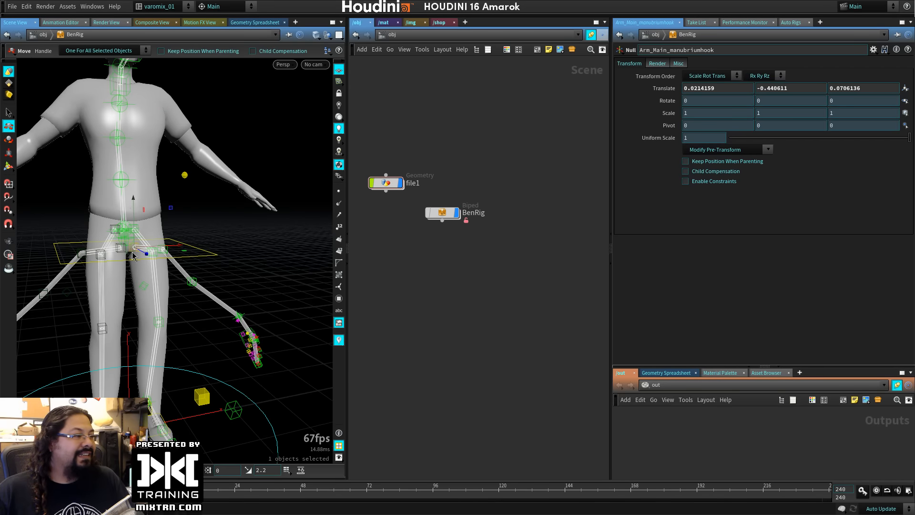
shift+click(166, 250)
shift+click(193, 282)
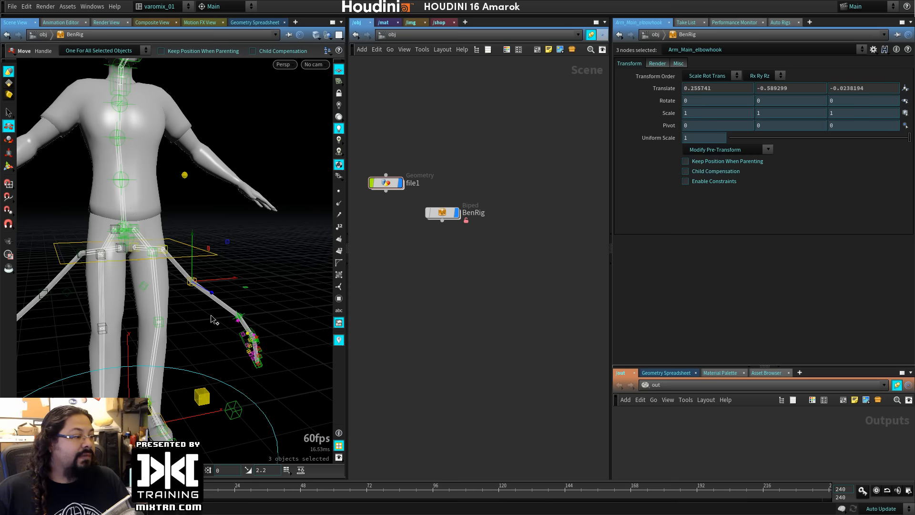
shift+click(241, 318)
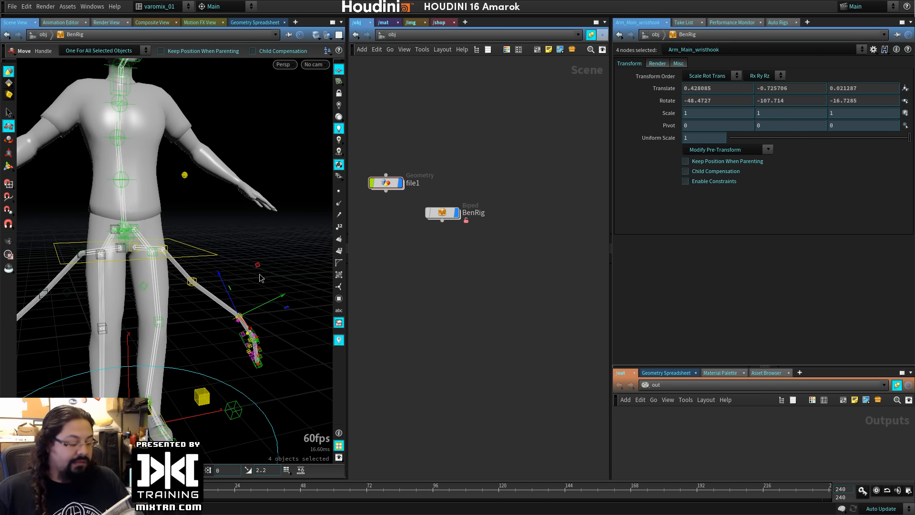
drag(239, 275, 245, 243)
Rotate the wrist guide to about 3.53 degrees in Z to align the hand guides with the character's hand.
middle_drag(245, 243, 210, 253)
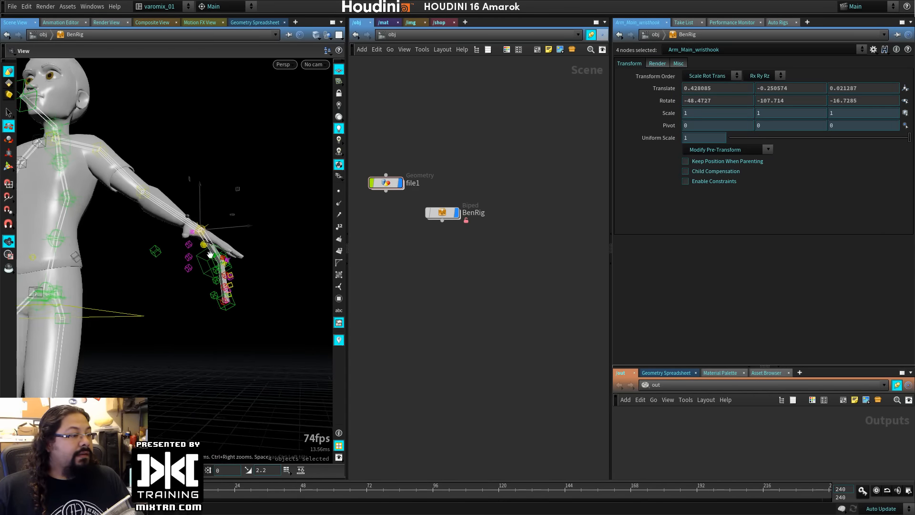
right_drag(211, 254, 215, 229)
drag(214, 229, 254, 265)
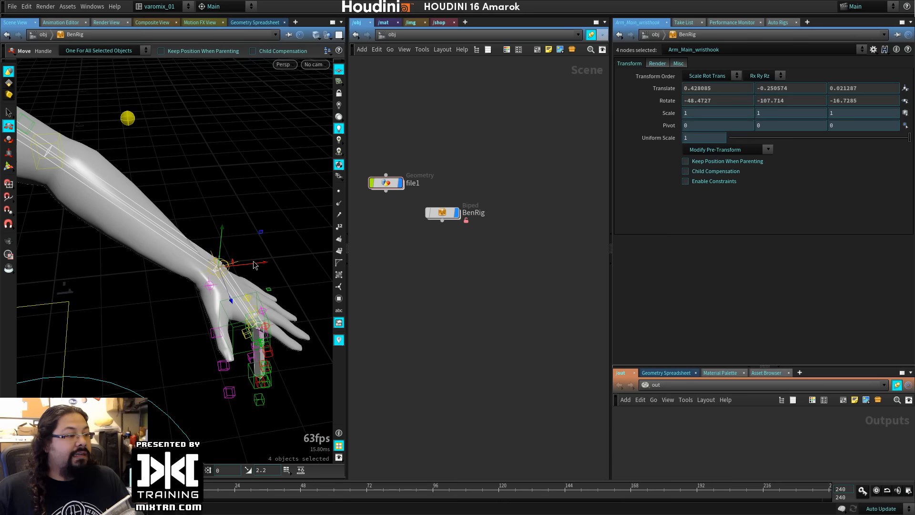
click(228, 265)
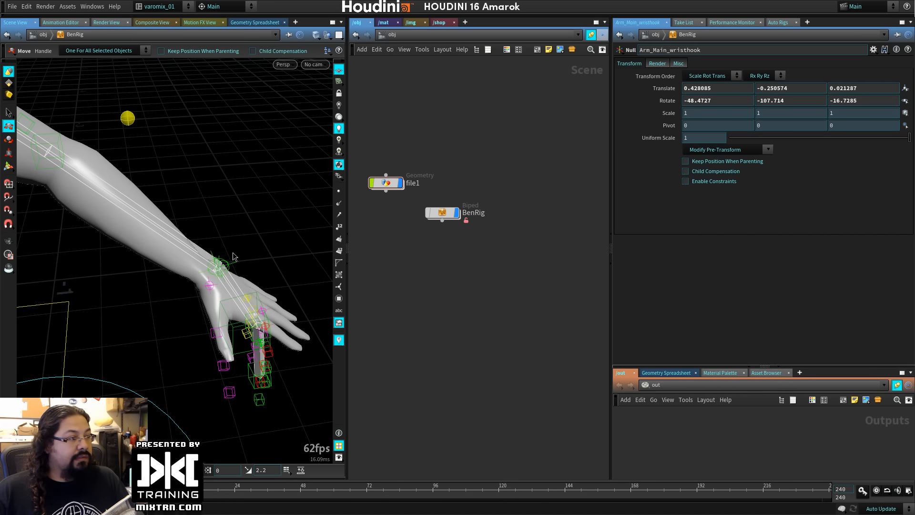
key(r)
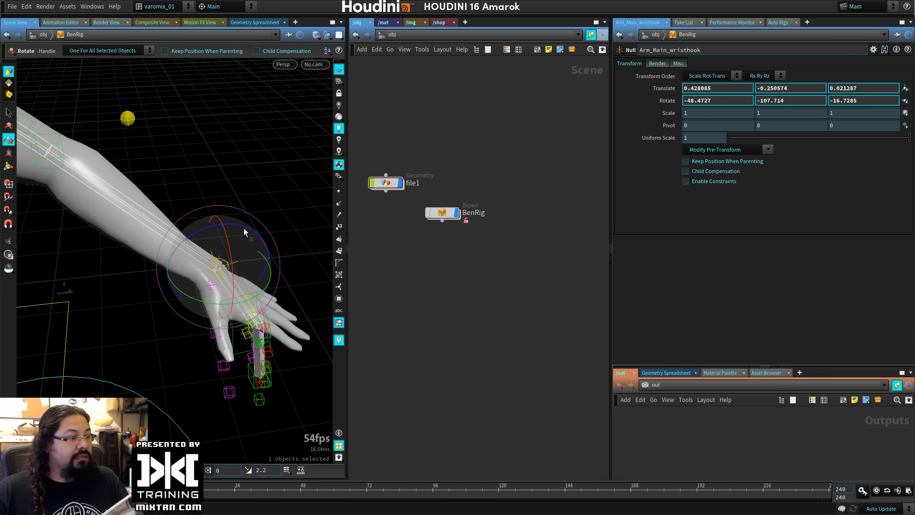
drag(244, 227, 302, 340)
Raise the head root guide to the base of the character's skull.
right_drag(302, 340, 235, 335)
drag(235, 335, 183, 298)
middle_drag(184, 297, 245, 320)
right_drag(245, 320, 176, 384)
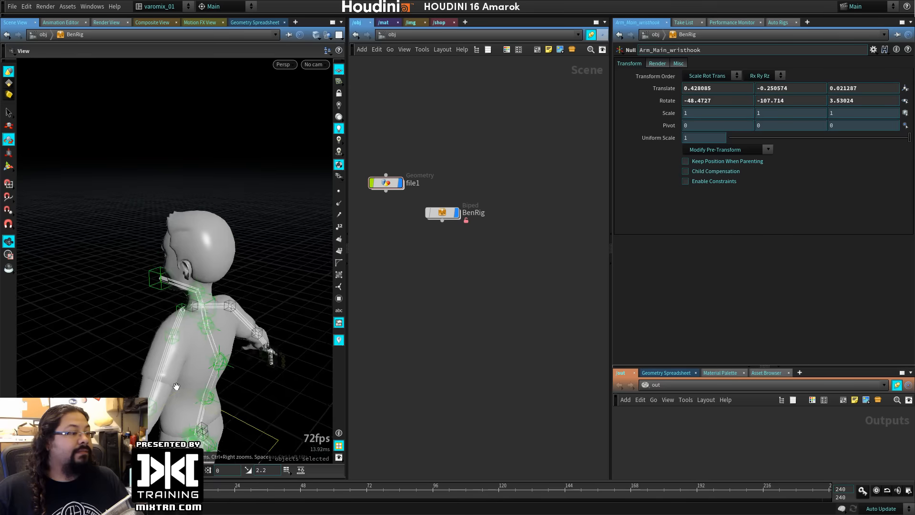
drag(176, 384, 199, 341)
click(179, 298)
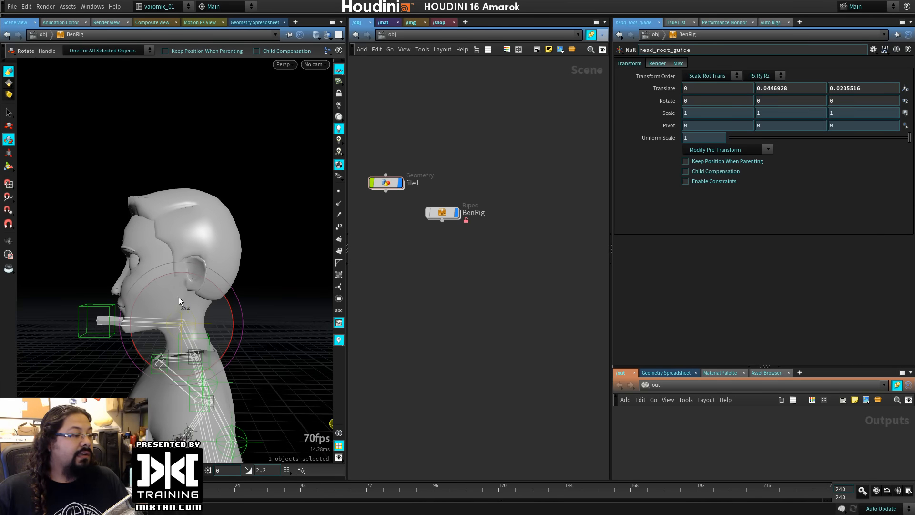
key(t)
drag(179, 295, 184, 271)
Move the head_1 guide back toward the face and adjust the neck_1 guide at the base of the neck.
click(91, 297)
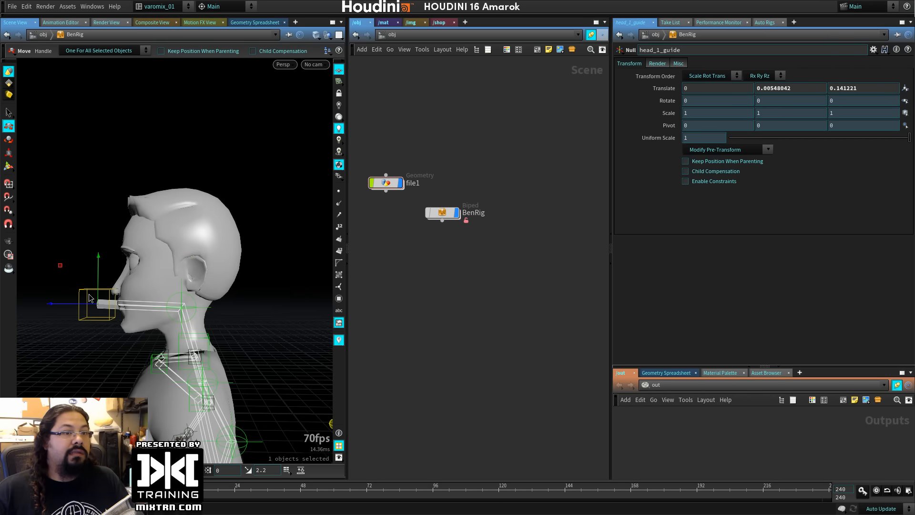
drag(66, 305, 176, 337)
alt+middle_drag(176, 337, 226, 292)
mouse_move(226, 292)
alt+mouse_down()
mouse_move(242, 291)
mouse_move(223, 281)
alt+mouse_up()
click(257, 267)
alt+middle_drag(223, 281, 160, 294)
alt+drag(160, 293, 188, 316)
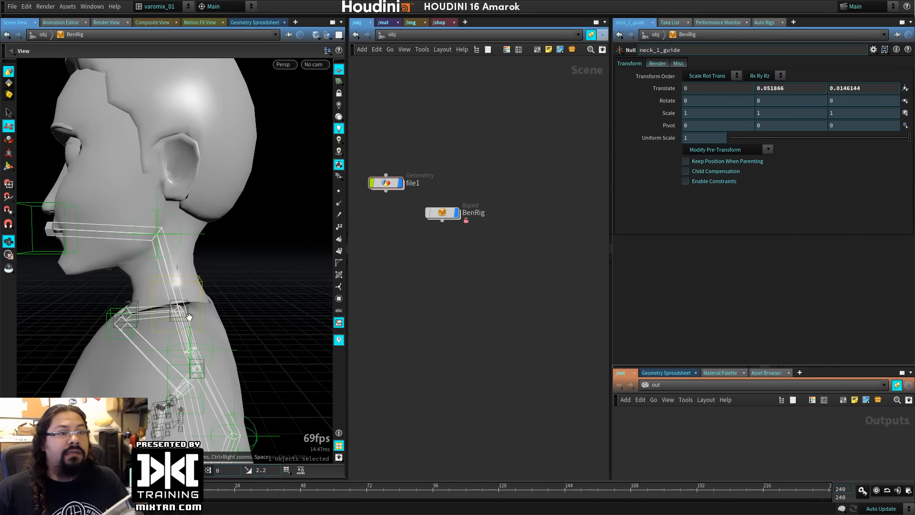
drag(178, 263, 229, 245)
Move the spine_01 guide forward into the character's back, to about -0.063 in Z.
click(185, 298)
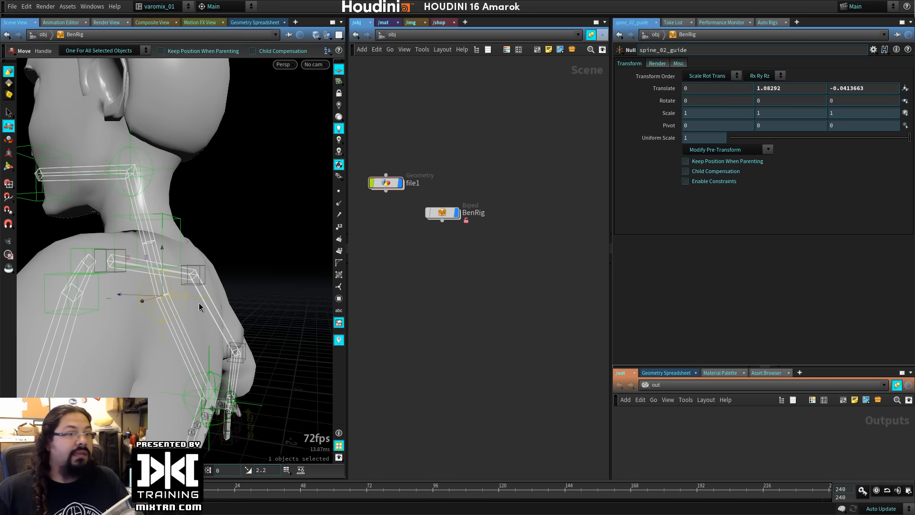
alt+drag(235, 315, 211, 204)
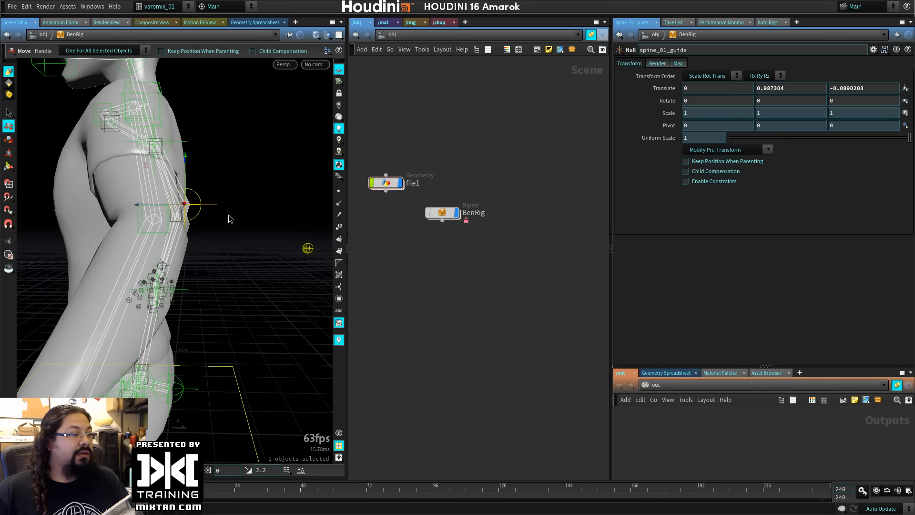
drag(151, 205, 170, 301)
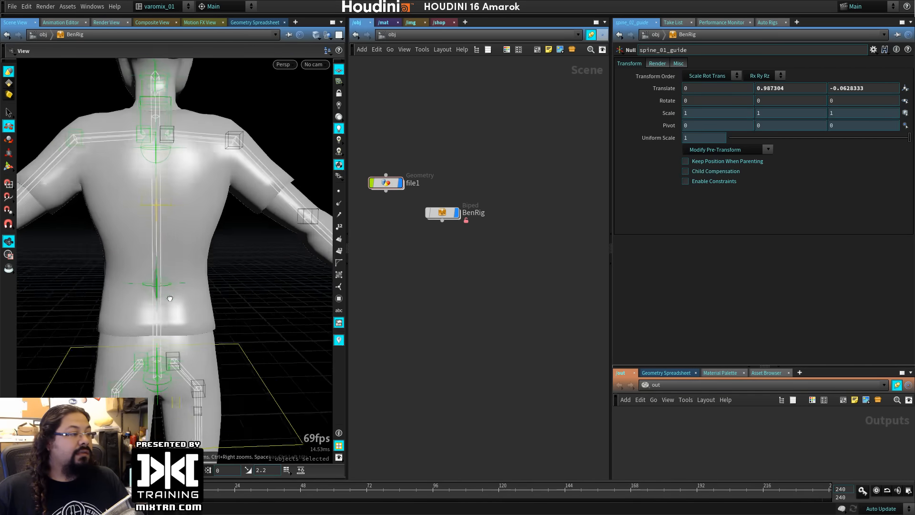
Examine the fitted guides around the whole character, from the spine and arms down to the legs and feet.
alt+middle_drag(170, 300, 212, 316)
alt+drag(212, 316, 252, 297)
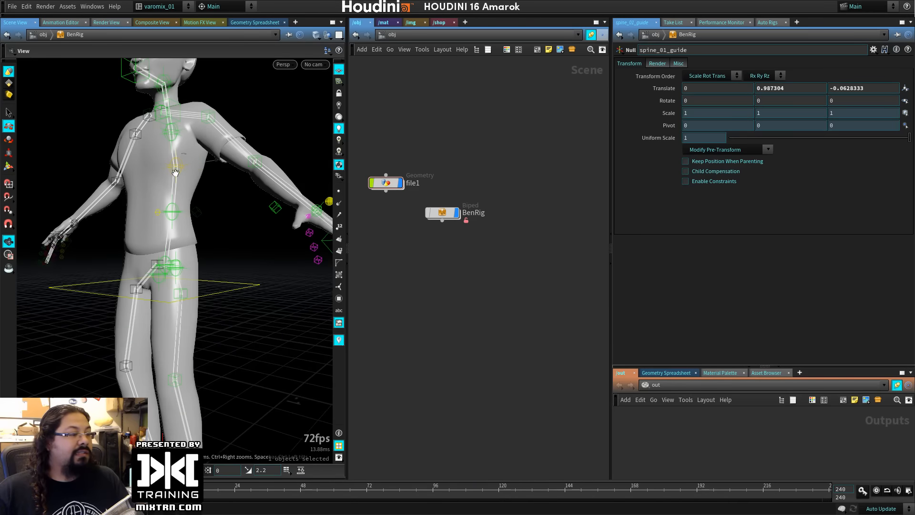
alt+middle_drag(252, 296, 157, 246)
alt+drag(157, 247, 119, 237)
alt+middle_drag(119, 237, 114, 157)
alt+drag(114, 157, 169, 309)
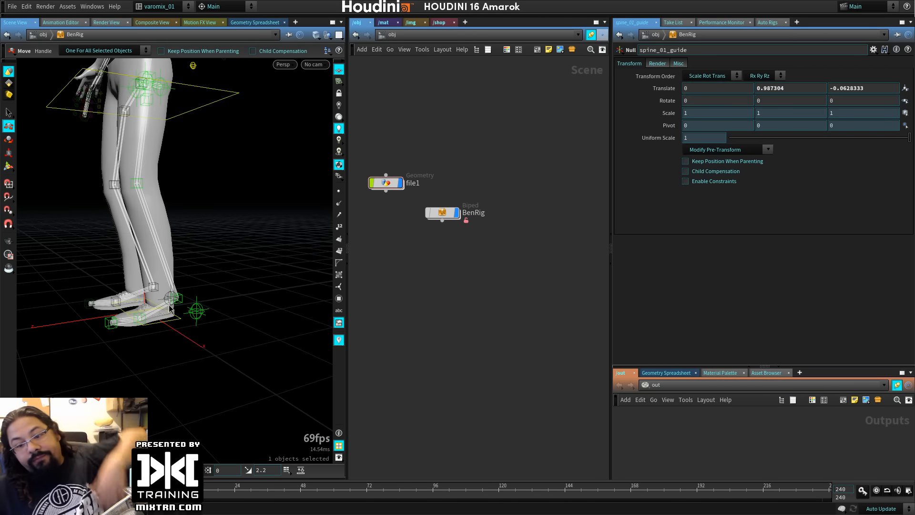
alt+middle_drag(191, 195, 251, 339)
alt+drag(158, 248, 262, 327)
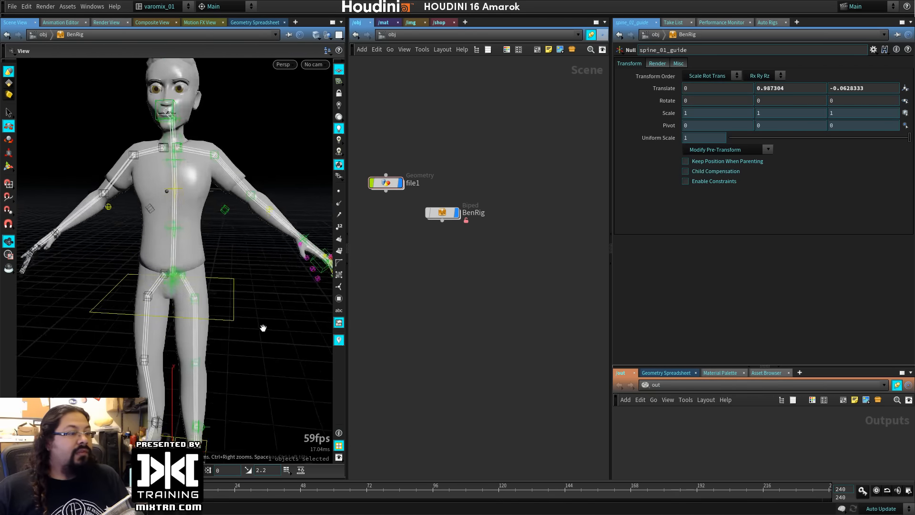
alt+right_drag(261, 327, 267, 172)
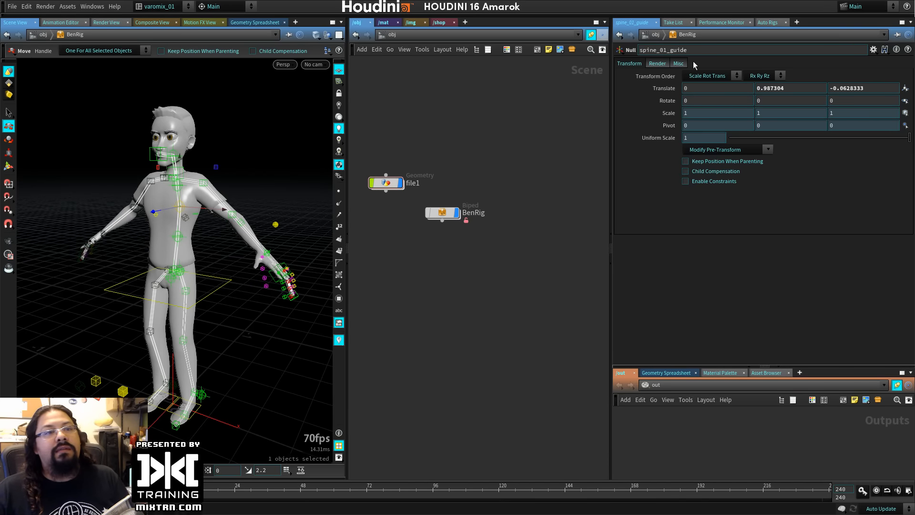
Bring up the Auto Rigs settings for BenRig.
click(679, 64)
click(766, 23)
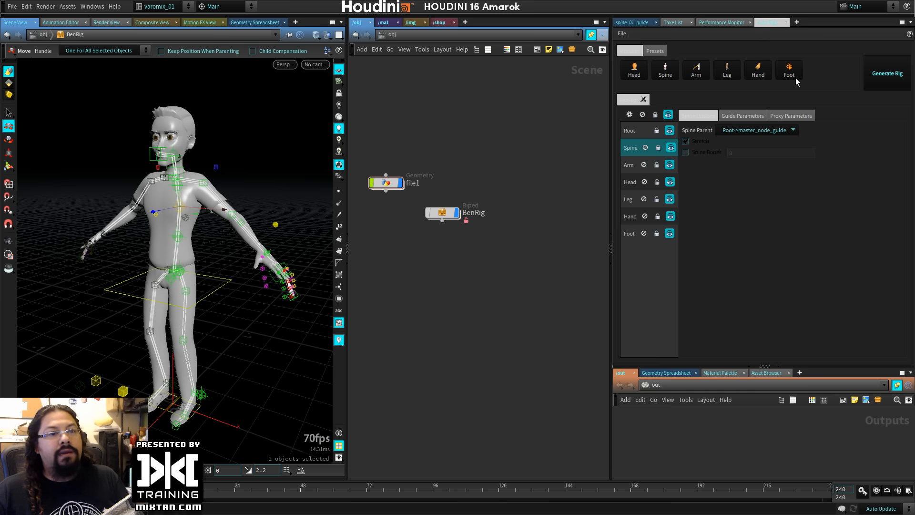
click(881, 81)
drag(835, 57, 469, 96)
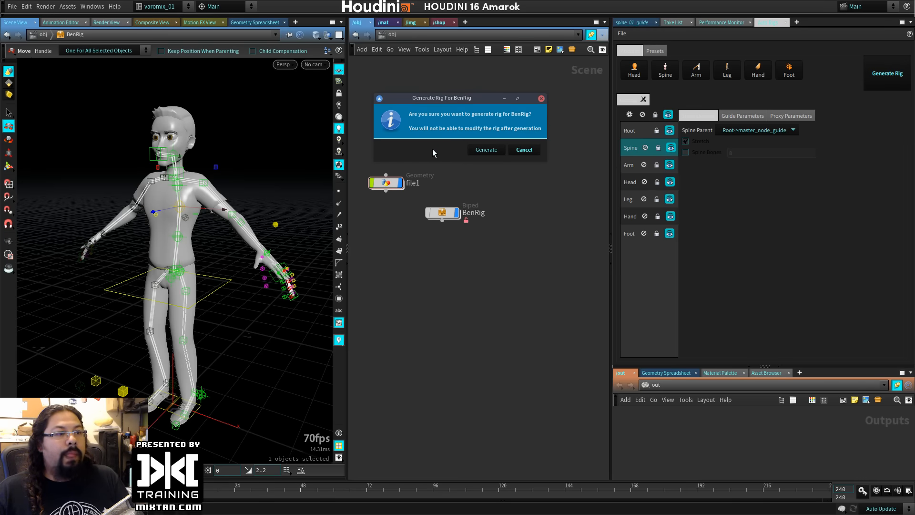
drag(459, 102, 522, 125)
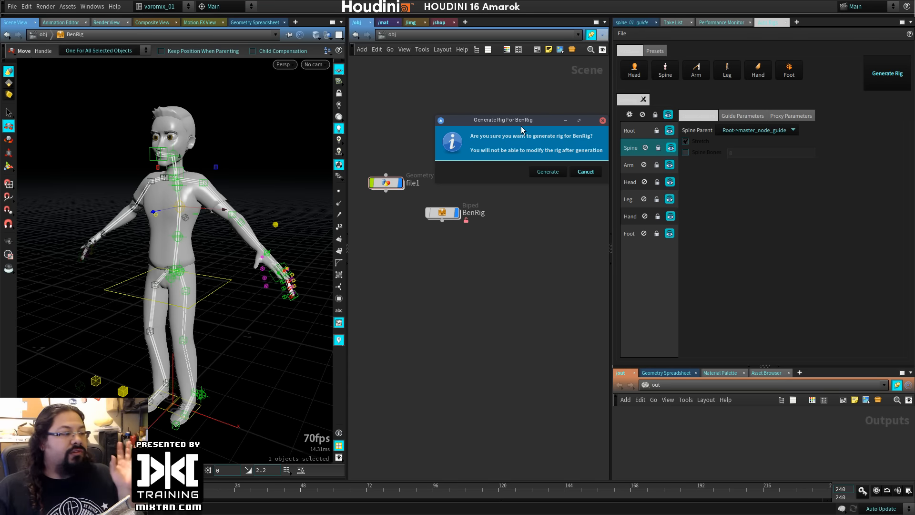
drag(525, 122, 491, 80)
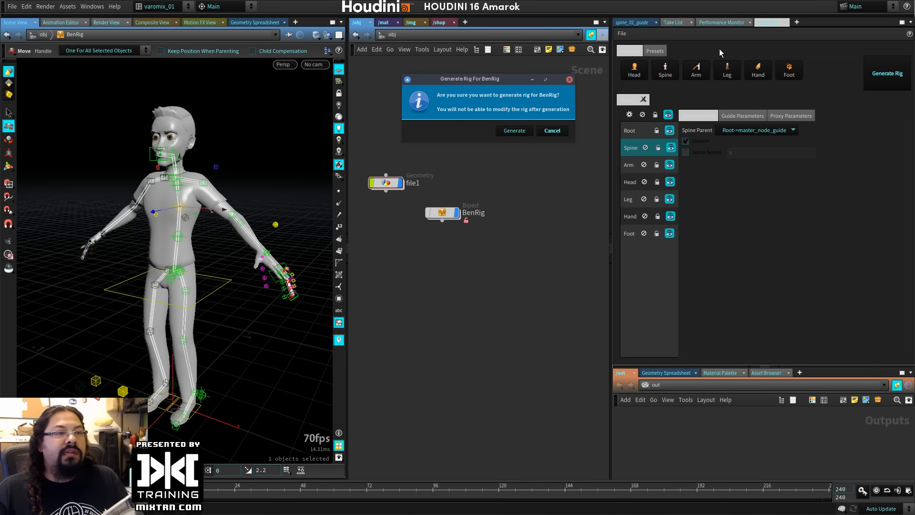
click(553, 130)
click(622, 34)
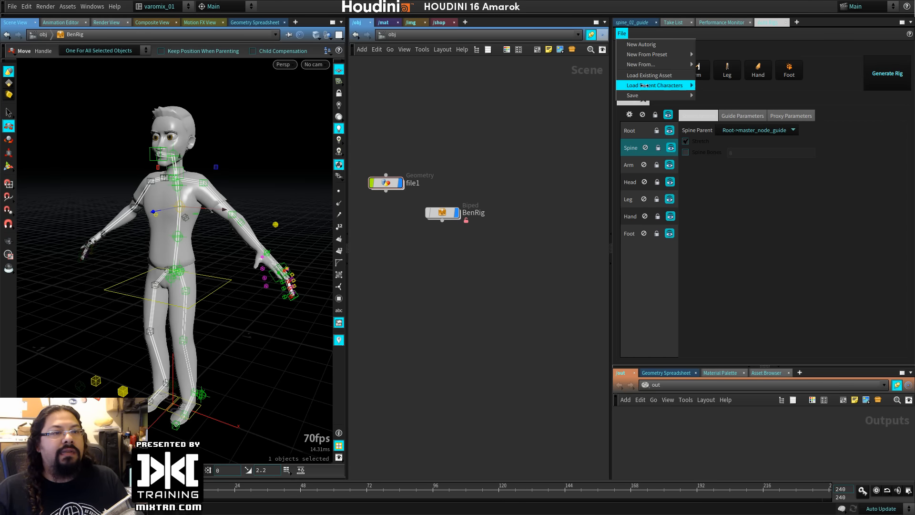
mouse_move(660, 97)
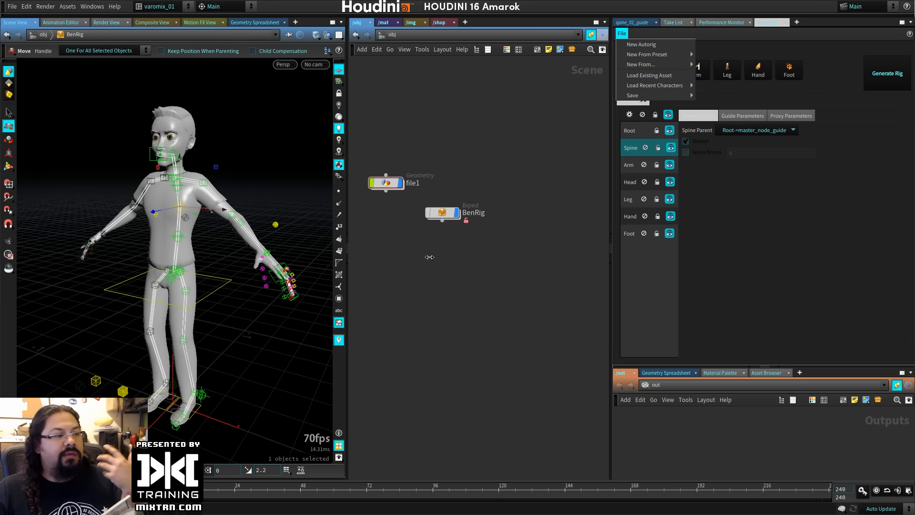
click(533, 158)
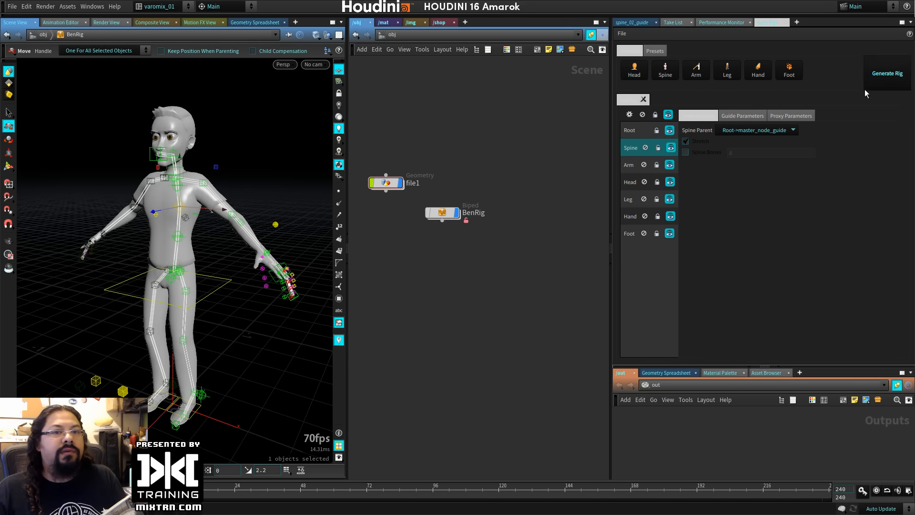
Generate the final rig for BenRig from the fitted guides and close the completion notice.
click(883, 74)
click(846, 108)
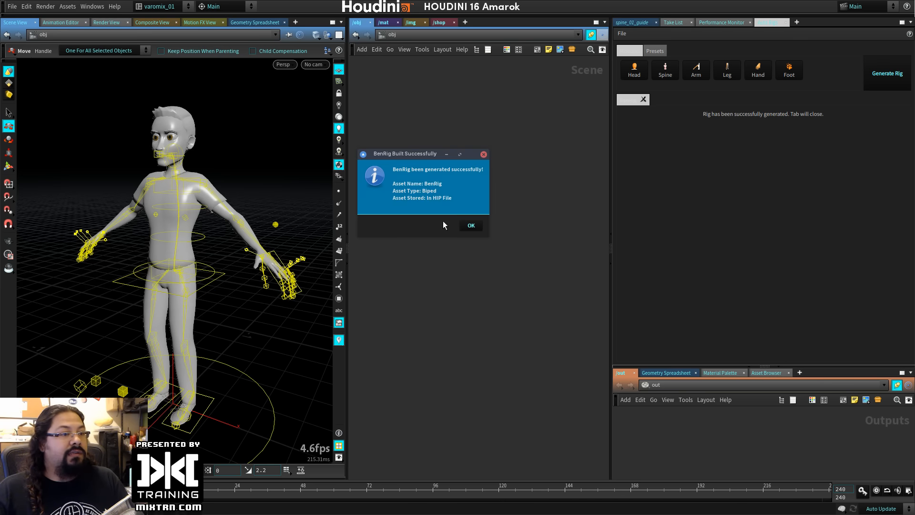
click(473, 225)
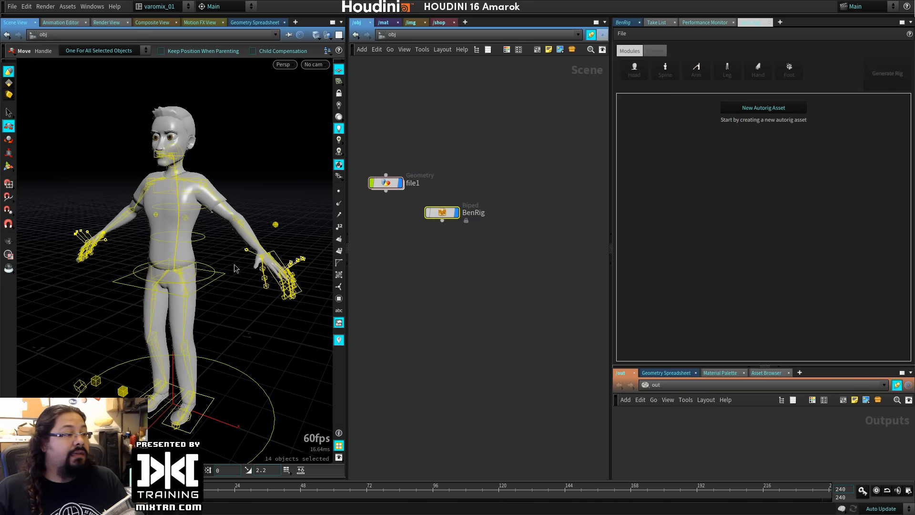
Test the generated rig by rotating the circular control around the hips, and undo that rotation.
alt+drag(235, 268, 216, 272)
alt+right_drag(216, 272, 259, 277)
alt+drag(259, 278, 194, 231)
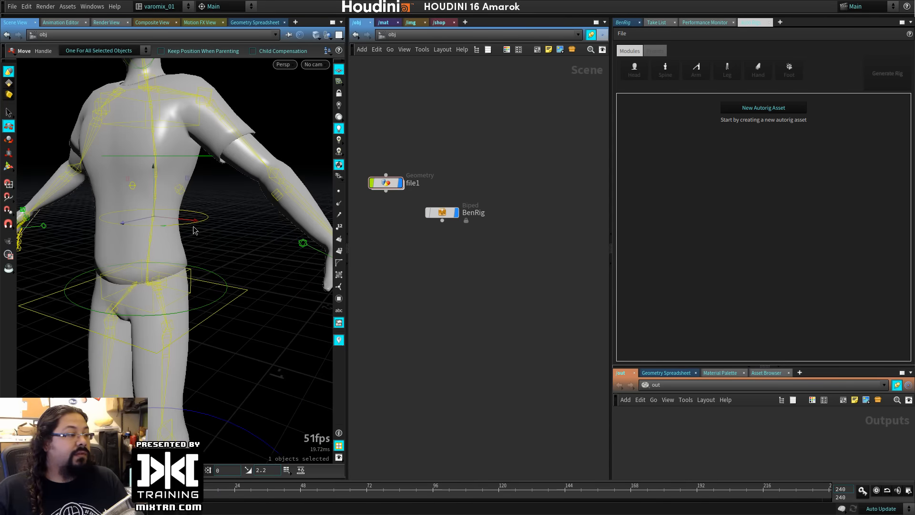
click(189, 223)
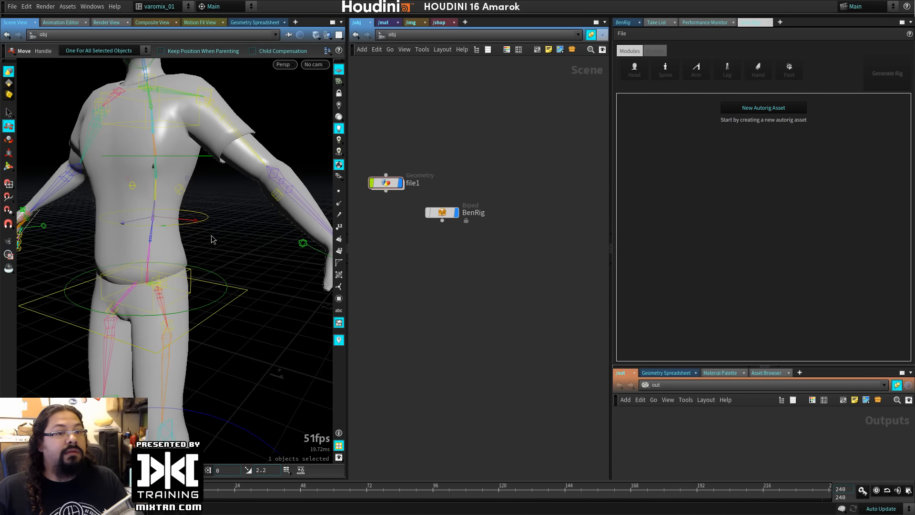
alt+drag(156, 215, 167, 278)
click(135, 257)
key(r)
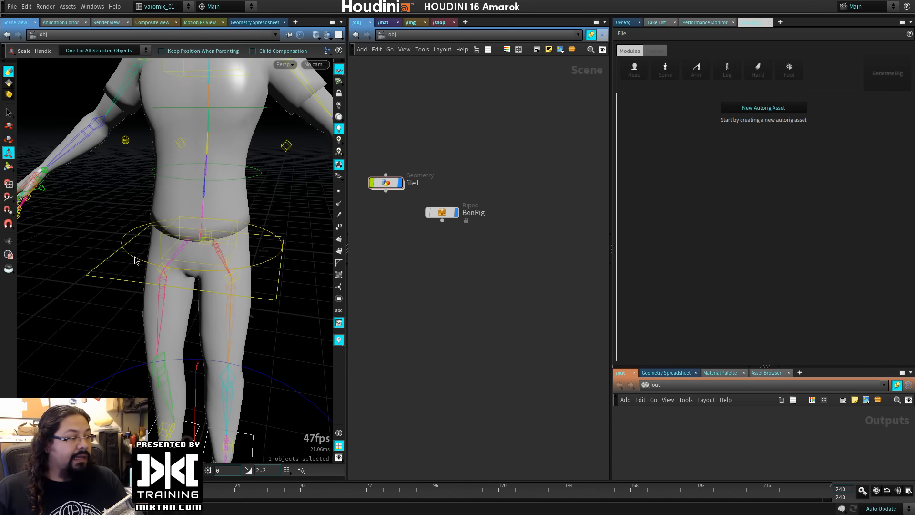
drag(210, 239, 260, 243)
key(ctrl+z)
Examine the generated rig against the character from the side and front, selecting the BenRig and file1 nodes.
alt+drag(280, 323, 247, 286)
alt+right_drag(247, 286, 163, 295)
alt+drag(163, 296, 141, 291)
alt+right_drag(141, 291, 216, 280)
alt+drag(217, 279, 295, 270)
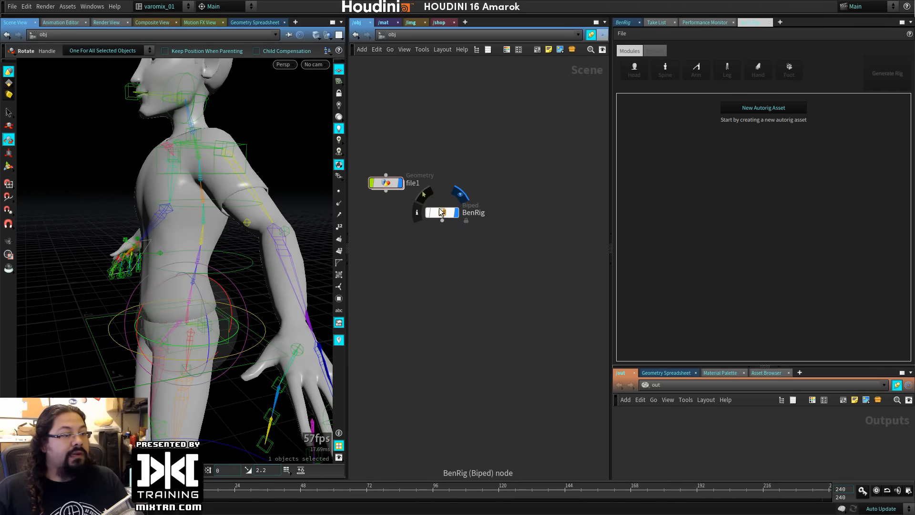
click(448, 210)
middle_drag(403, 269, 423, 244)
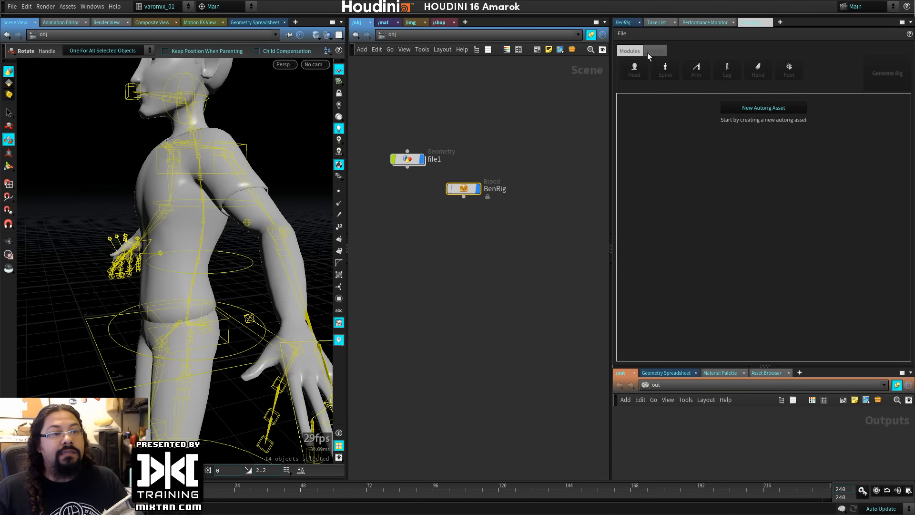
click(621, 34)
click(473, 191)
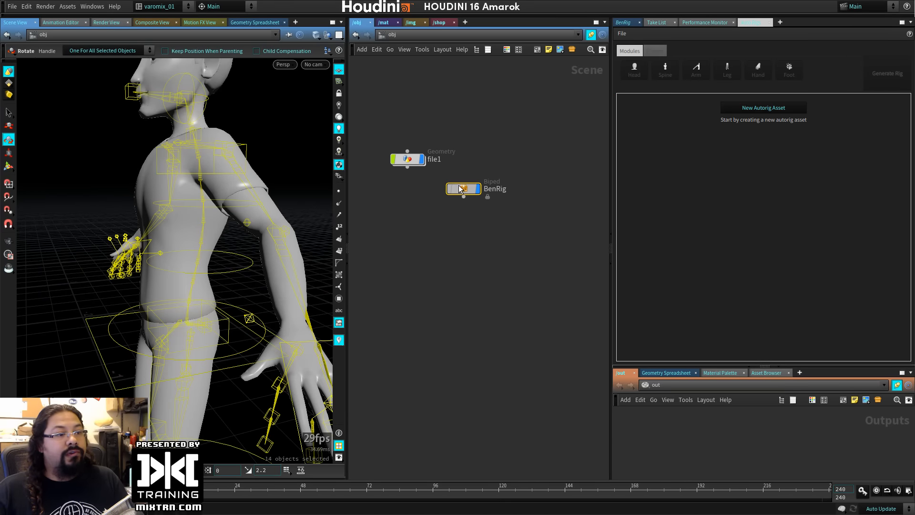
alt+right_drag(256, 299, 160, 298)
alt+drag(159, 298, 205, 295)
alt+right_drag(205, 295, 261, 294)
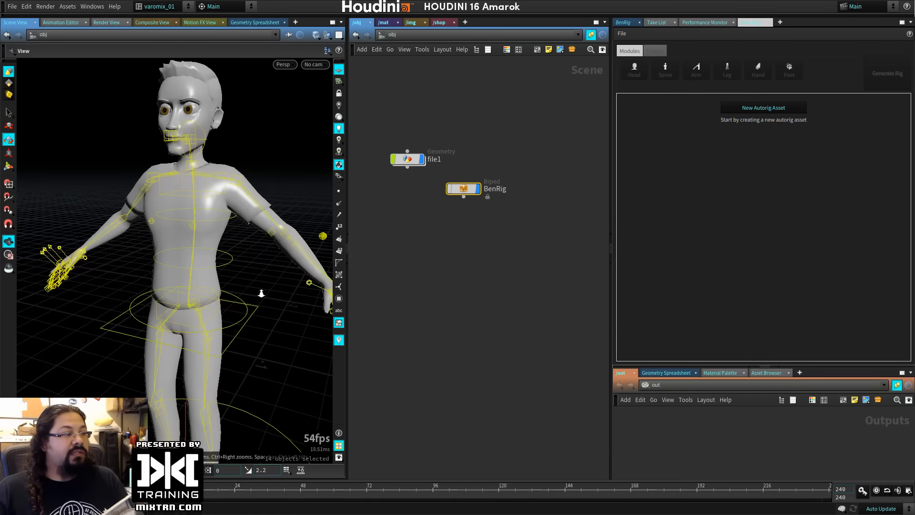
click(285, 228)
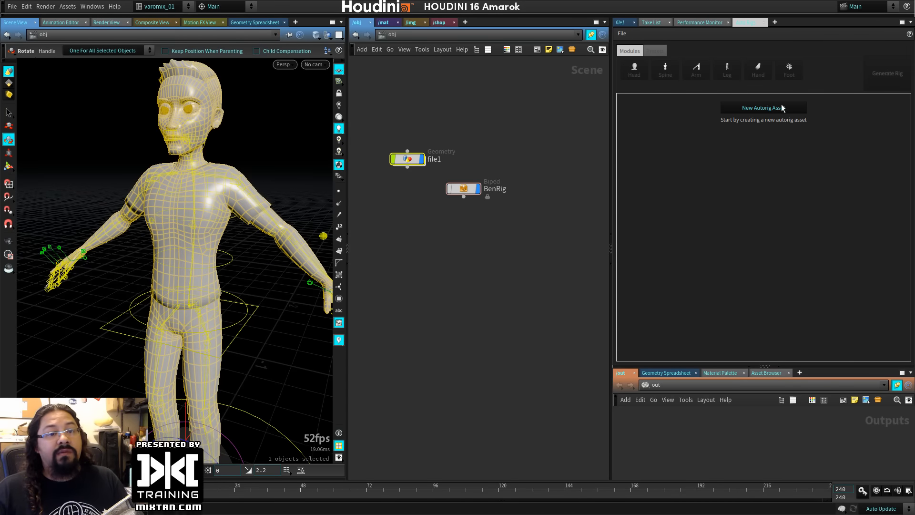
Look through the node network inside BenRig, including the spine controls, hooks and bones, and return to the object level.
double_click(472, 190)
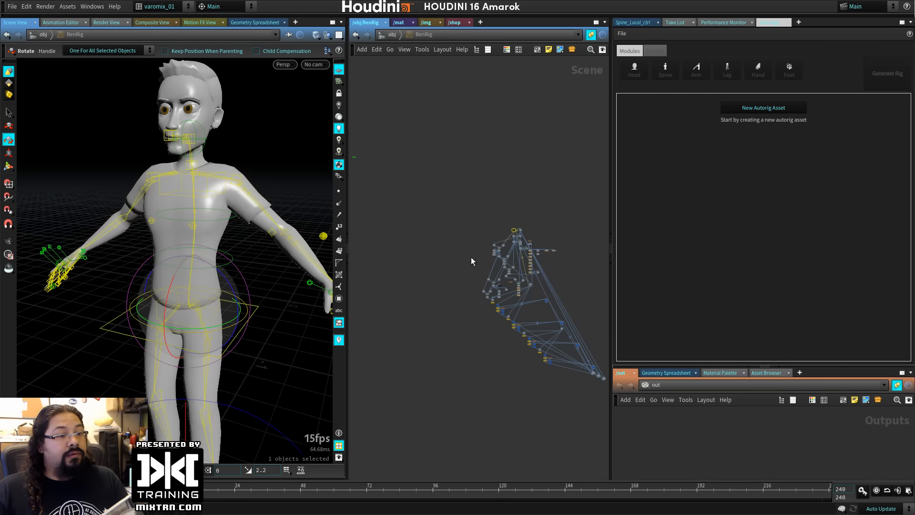
scroll(491, 205, up, 5)
middle_drag(471, 257, 629, 171)
scroll(434, 208, up, 4)
middle_drag(484, 186, 357, 275)
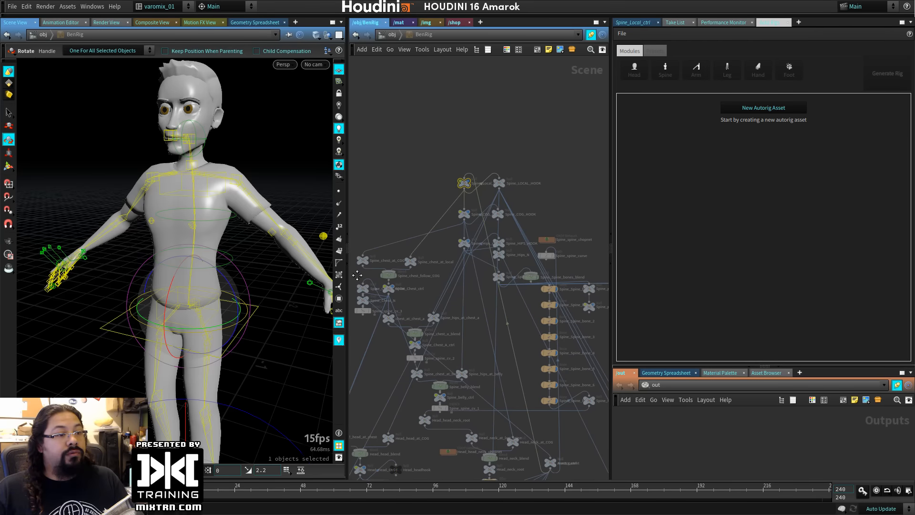
scroll(540, 182, up, 4)
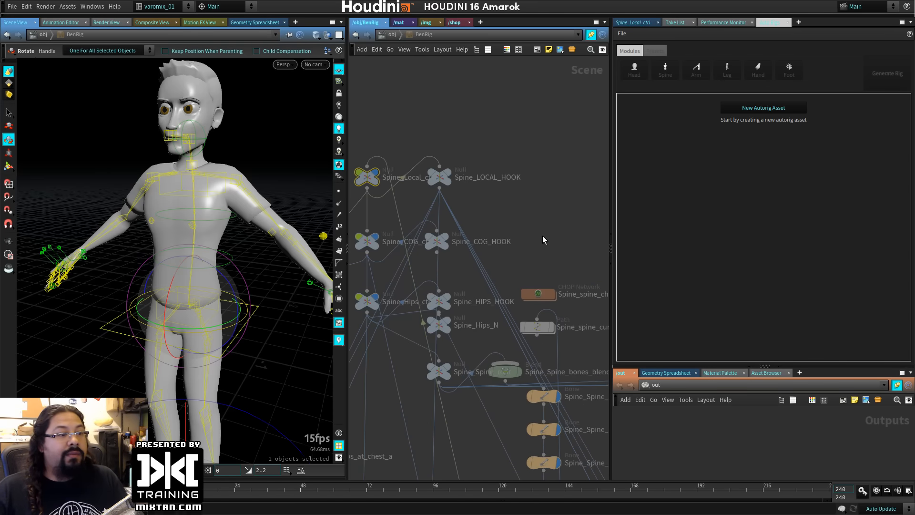
middle_drag(543, 240, 480, 74)
scroll(385, 264, down, 5)
middle_drag(452, 351, 610, 310)
scroll(468, 194, down, 3)
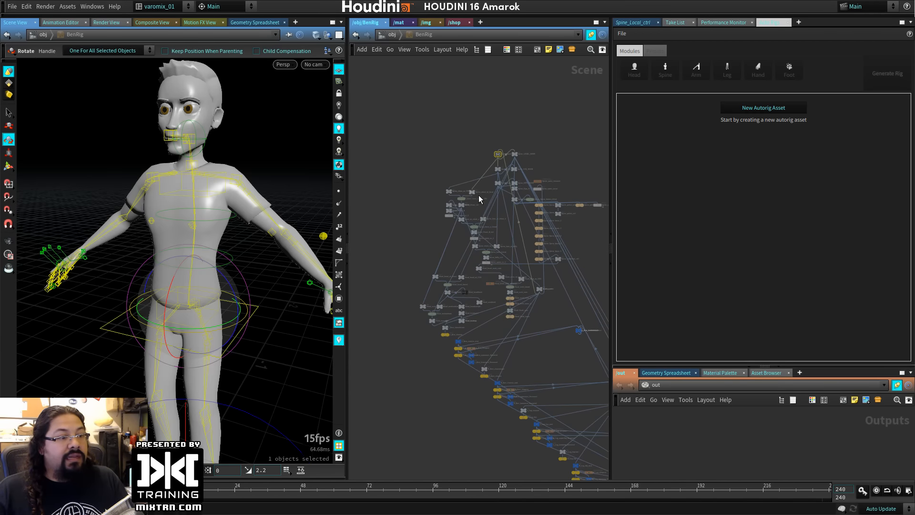
scroll(480, 196, up, 3)
scroll(481, 196, down, 3)
key(u)
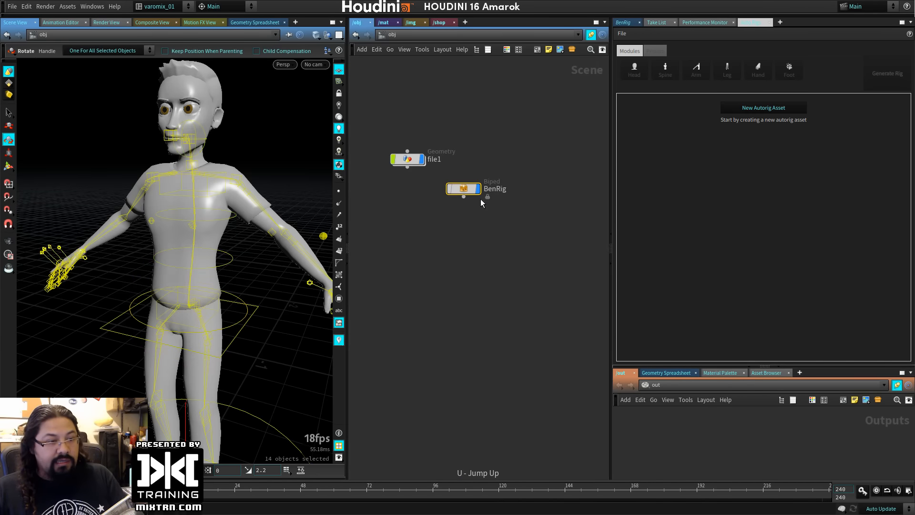
Move the file1 node above BenRig, and look inside the BenRig network before returning to the object level.
drag(407, 159, 441, 123)
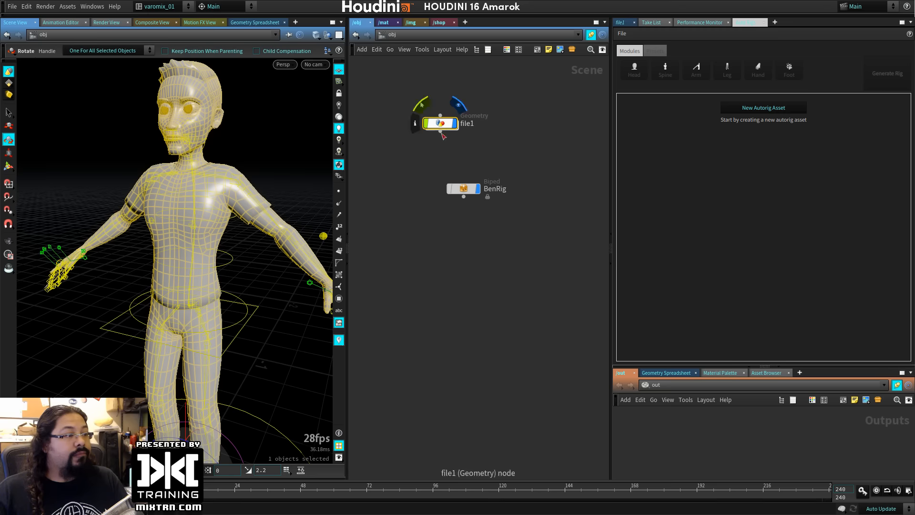
click(467, 191)
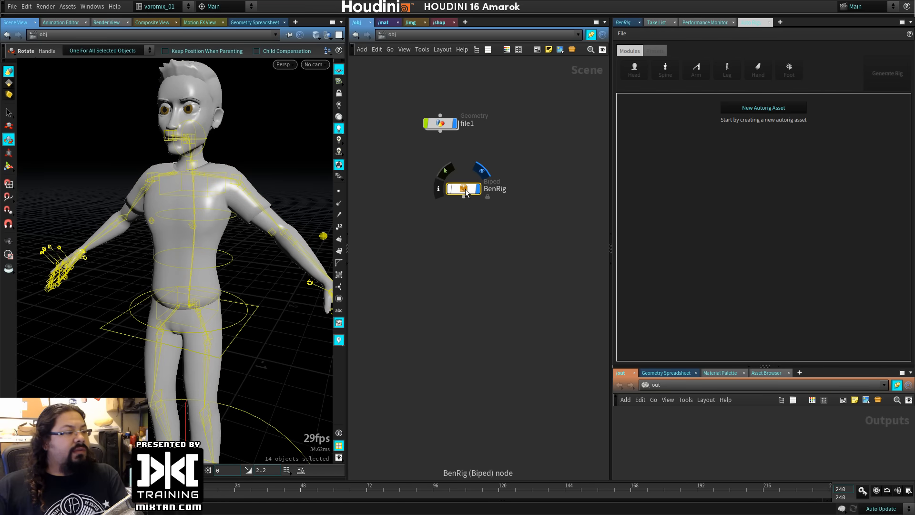
double_click(465, 188)
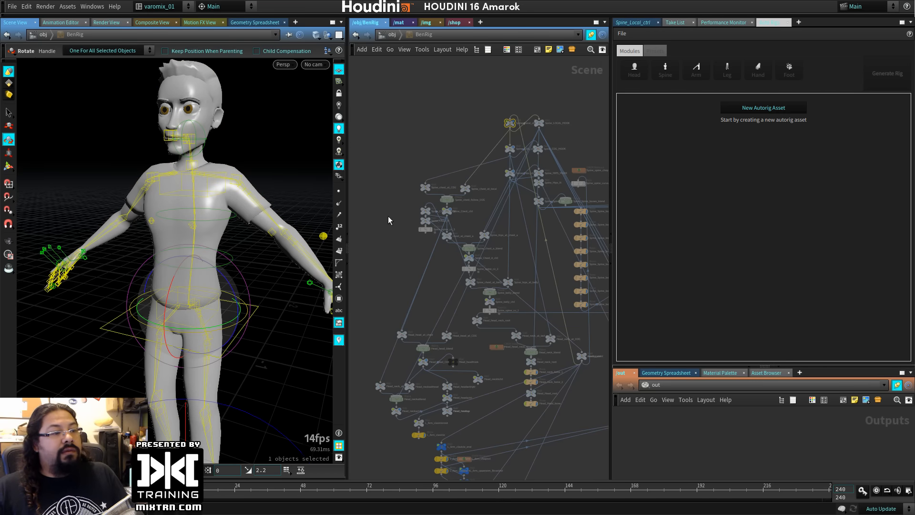
key(u)
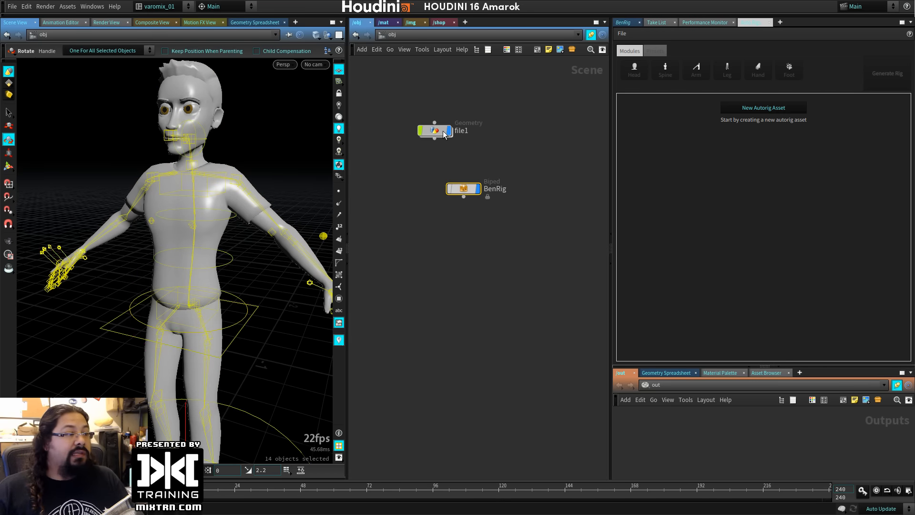
Look inside the file1 geometry network, return to the object level and select BenRig.
click(443, 134)
double_click(442, 134)
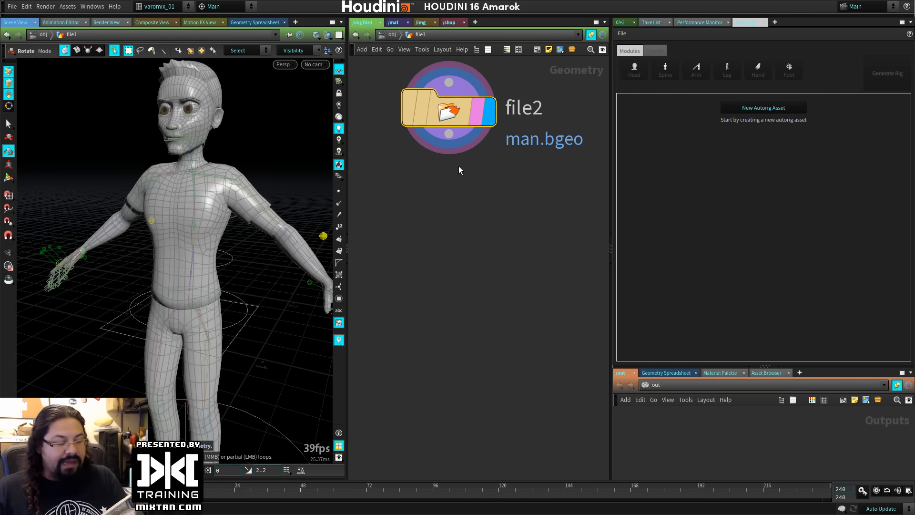
key(u)
click(465, 191)
mouse_move(466, 193)
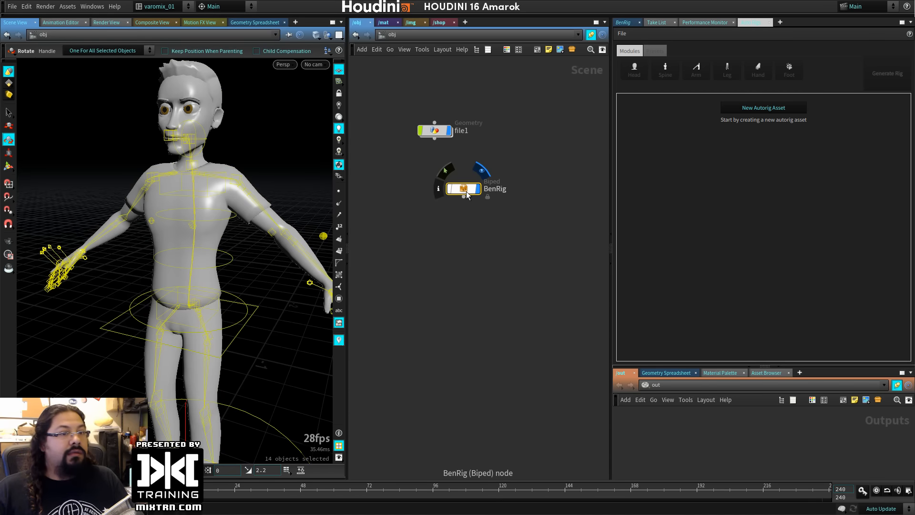
Undo the recent node selections and the moves of the file1 node.
key(ctrl+z)
key(ctrl+z)
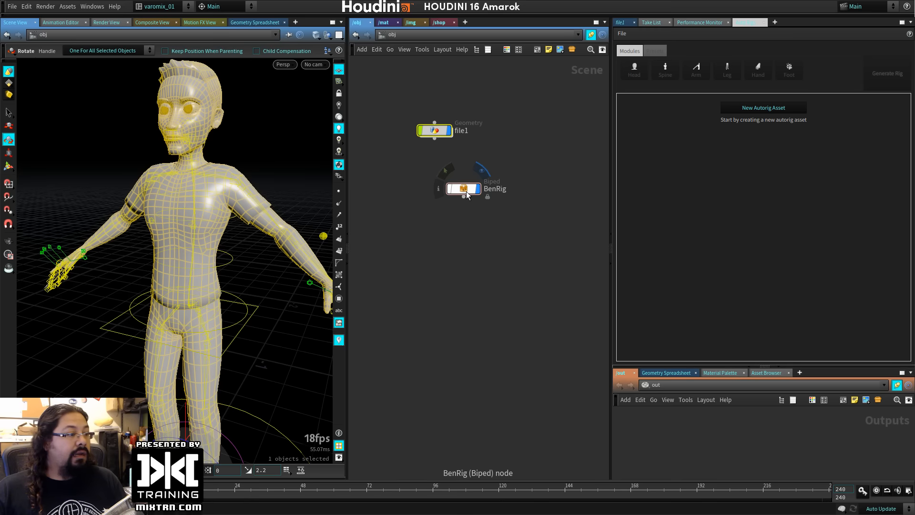
key(ctrl+z)
key(ctrl+z)
key(ctrl+z)
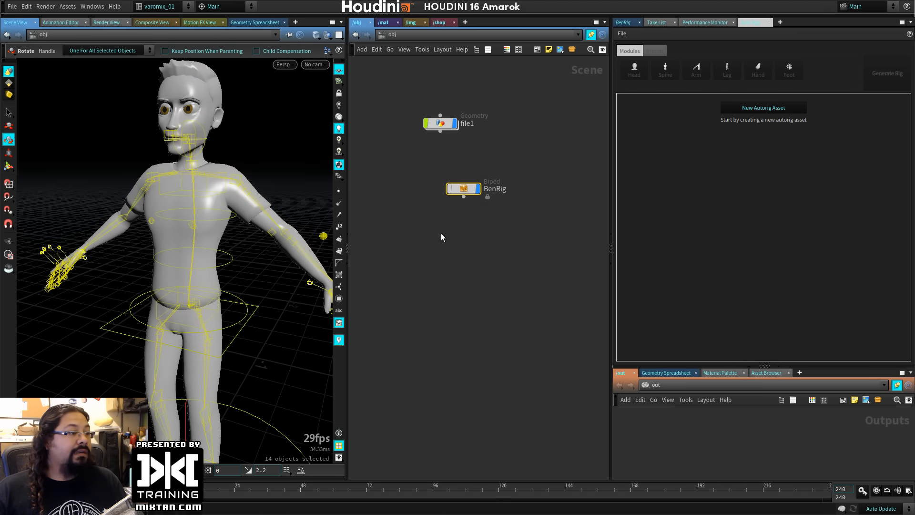
key(ctrl+z)
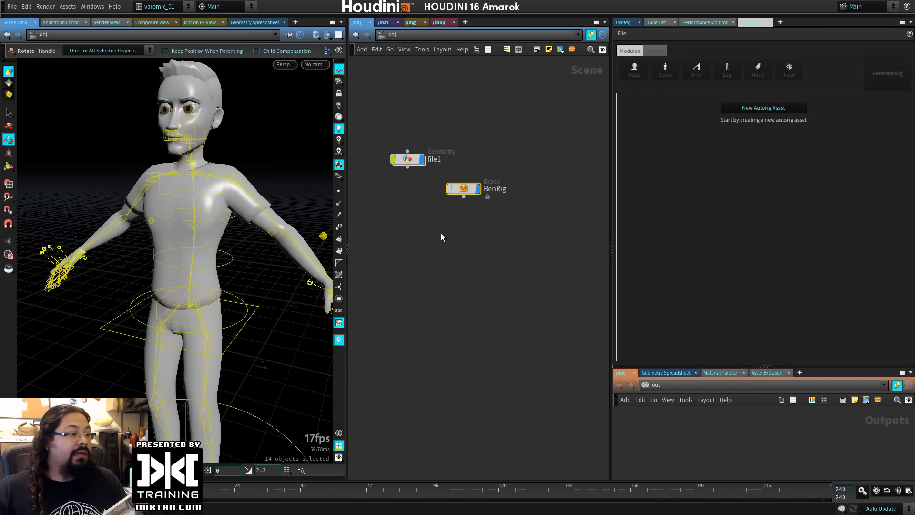
Undo the latest BenRig changes and delete the BenRig node from the object network.
key(ctrl+z)
key(ctrl+z)
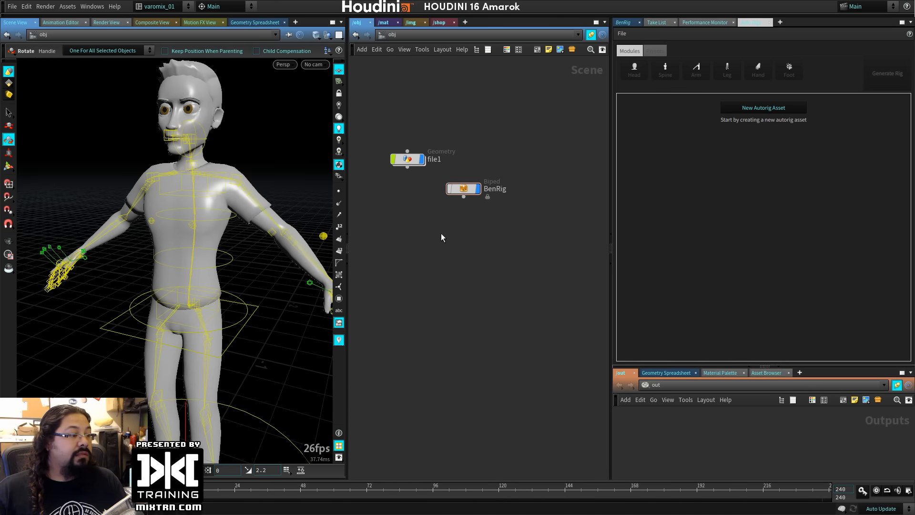
key(ctrl+z)
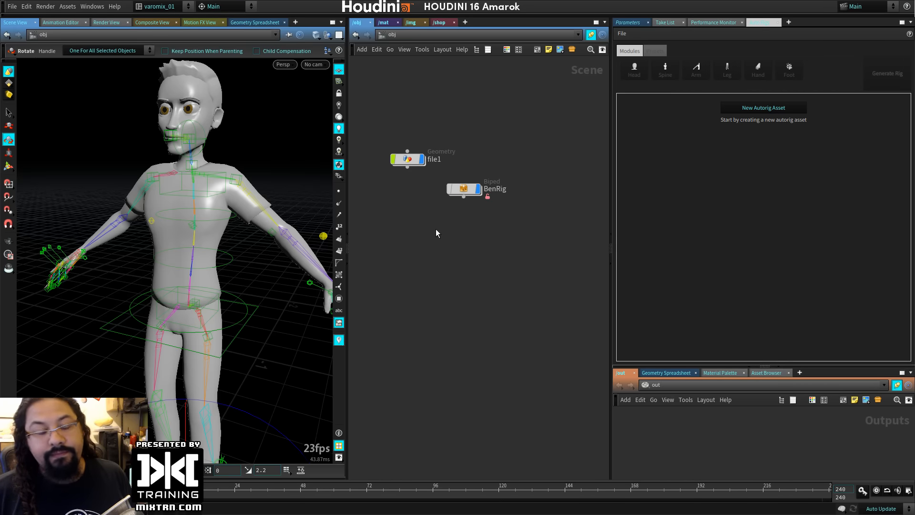
drag(442, 236, 490, 196)
drag(446, 231, 515, 165)
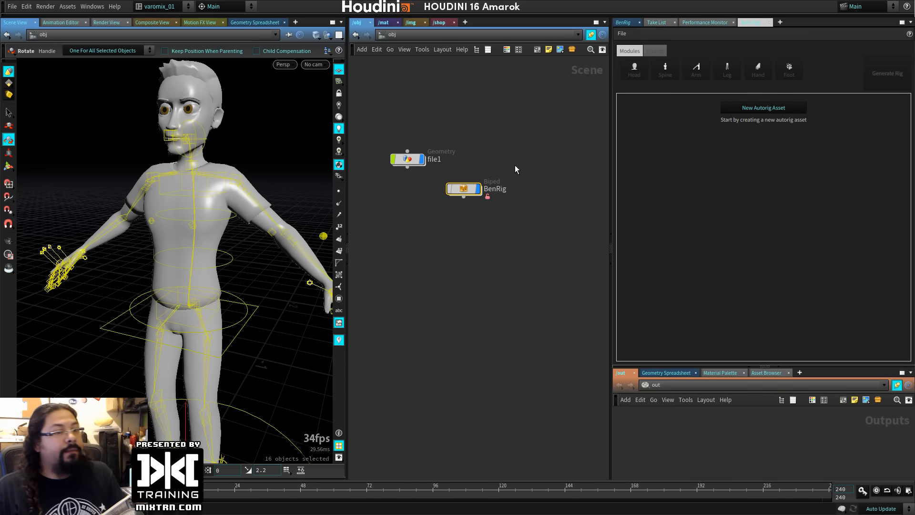
drag(540, 149, 464, 229)
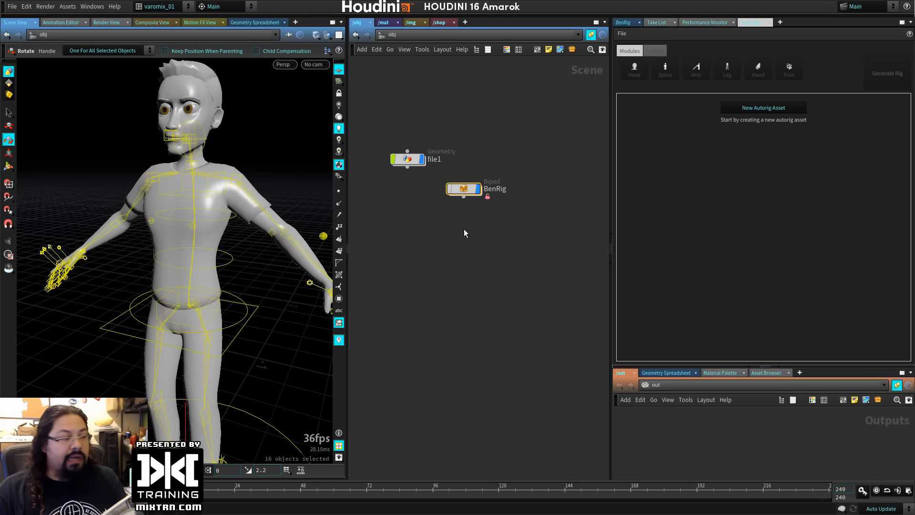
key(Delete)
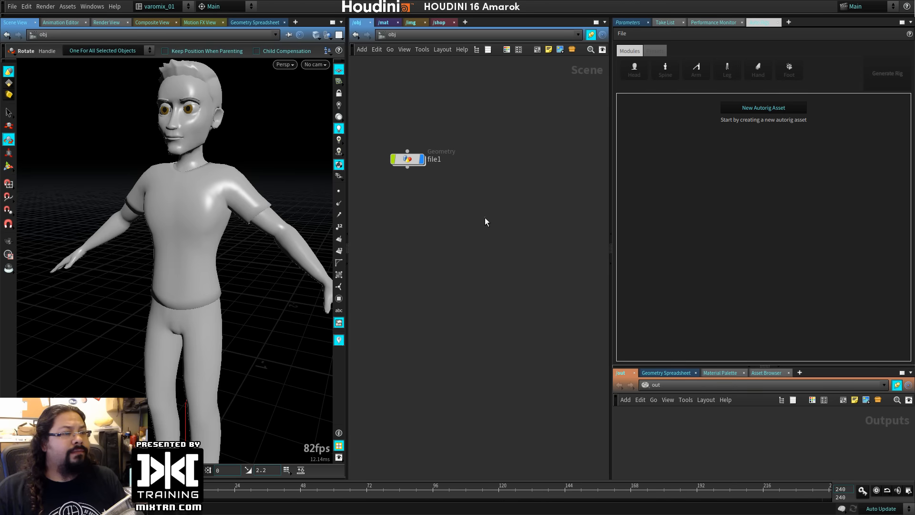
Create a new BenRig autorig asset of type Biped, using the /obj/file1 operator as its rig geometry source.
key(Tab)
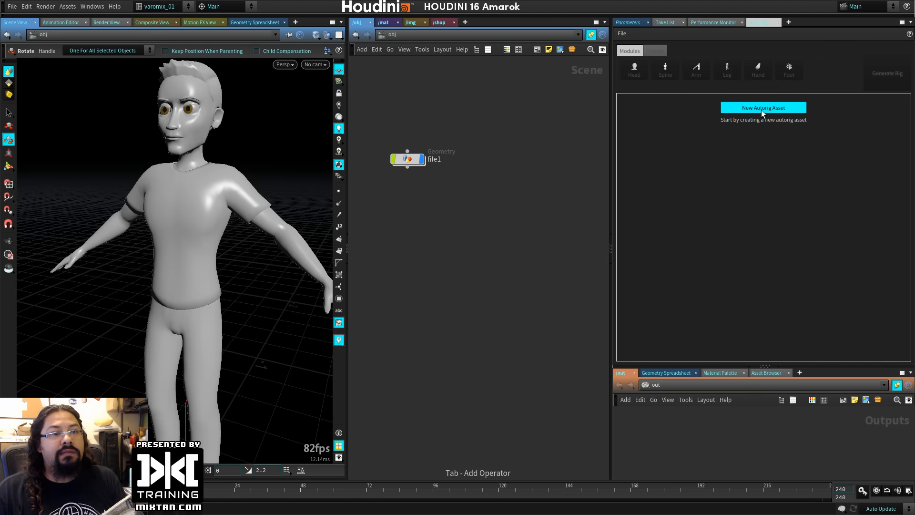
click(763, 109)
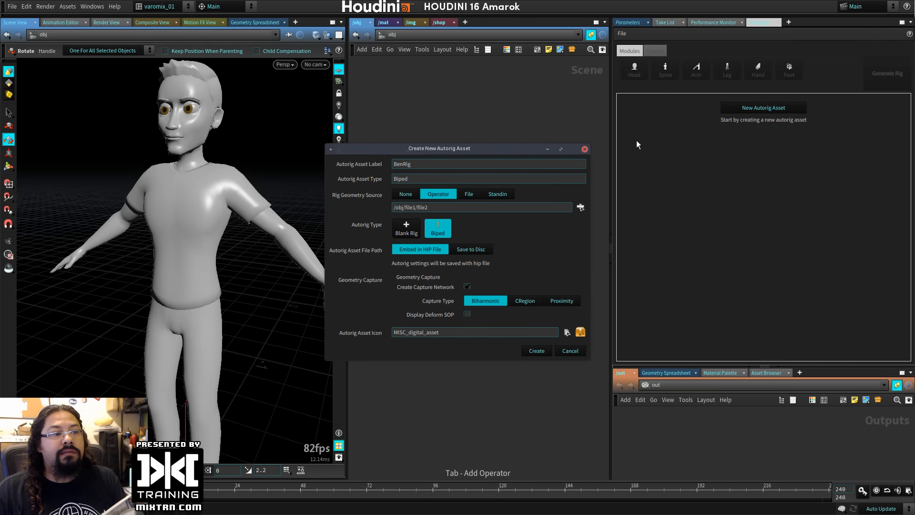
click(581, 207)
click(382, 111)
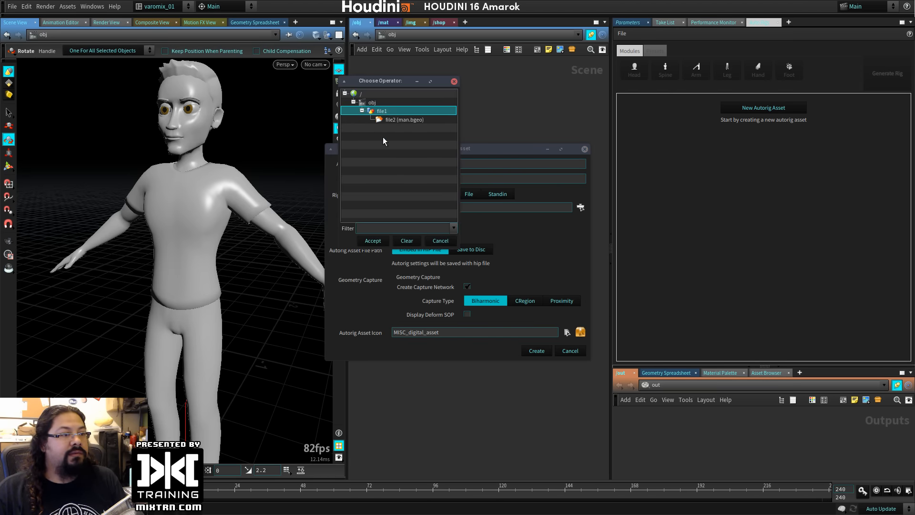
click(373, 240)
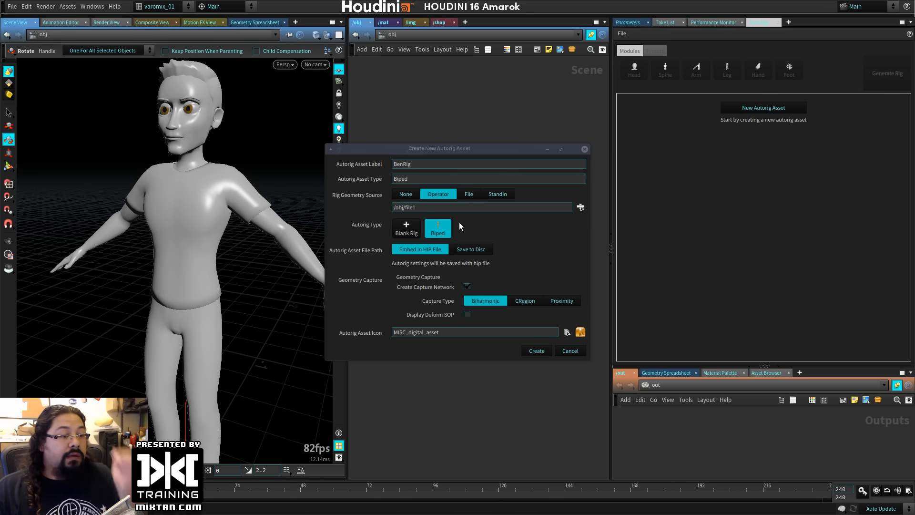
click(537, 351)
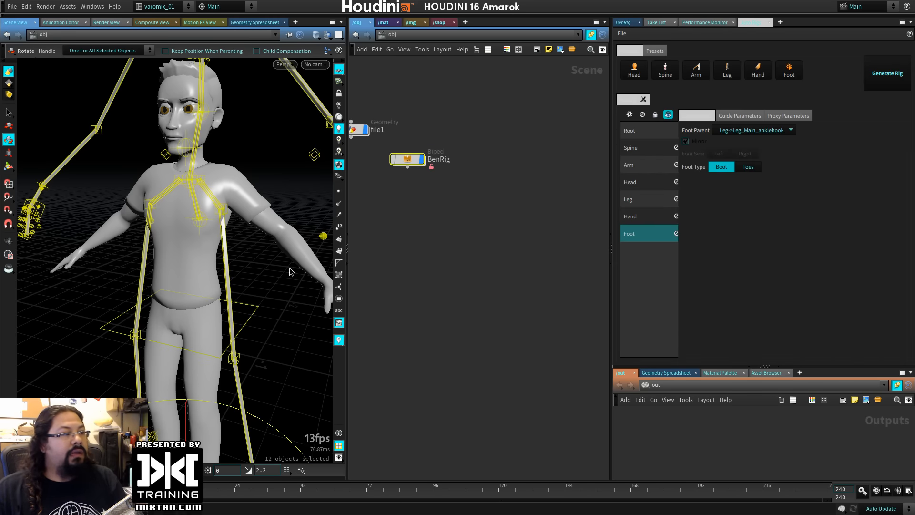
Add a Transform node below file2 inside the file1 geometry, align it under file2 and make it the displayed node.
alt+right_drag(245, 286, 424, 215)
middle_drag(384, 188, 407, 228)
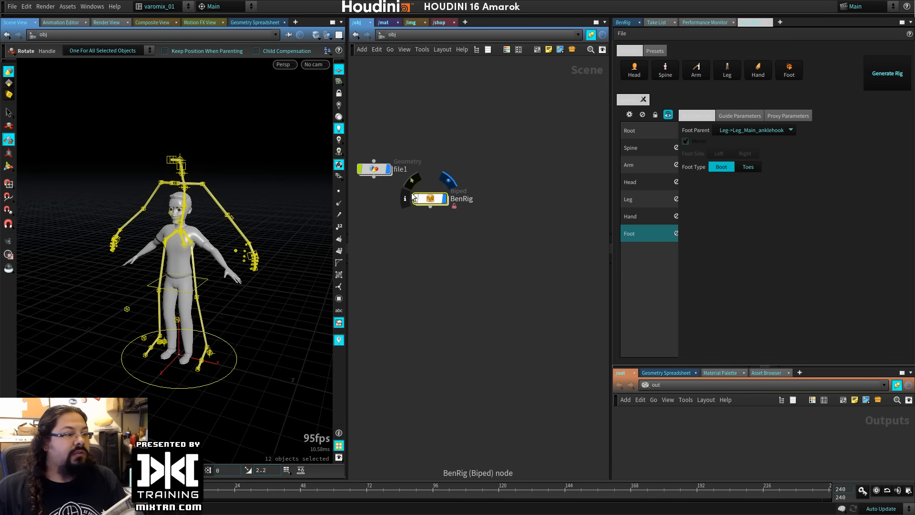
click(375, 169)
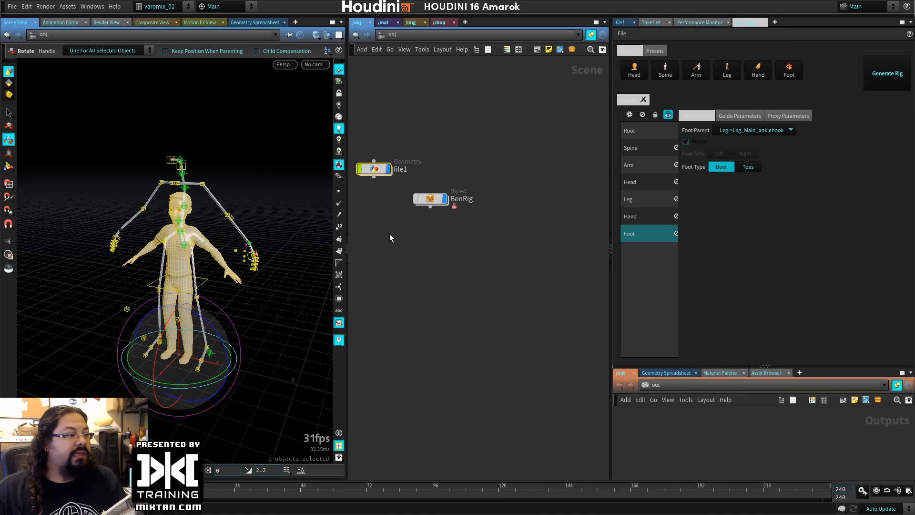
double_click(376, 169)
key(Tab)
text(tr)
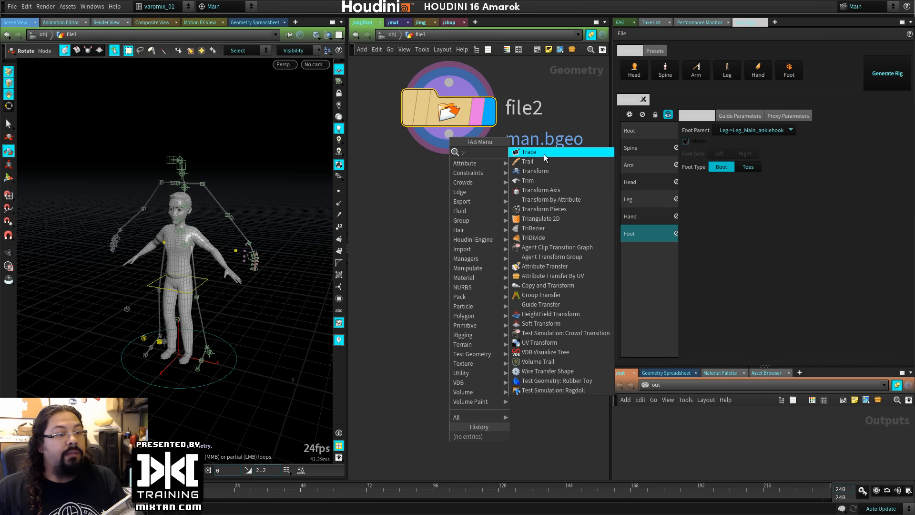
click(538, 171)
click(429, 205)
click(432, 184)
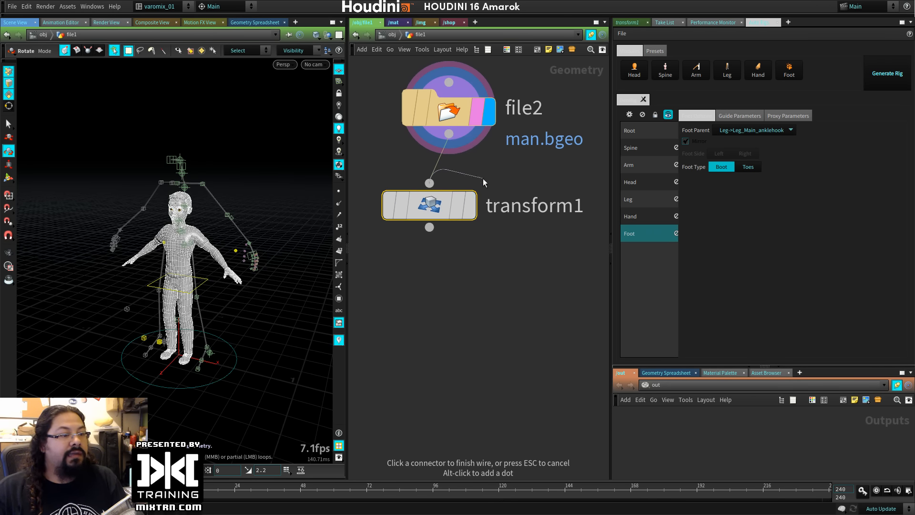
key(Escape)
click(469, 205)
drag(435, 212, 453, 212)
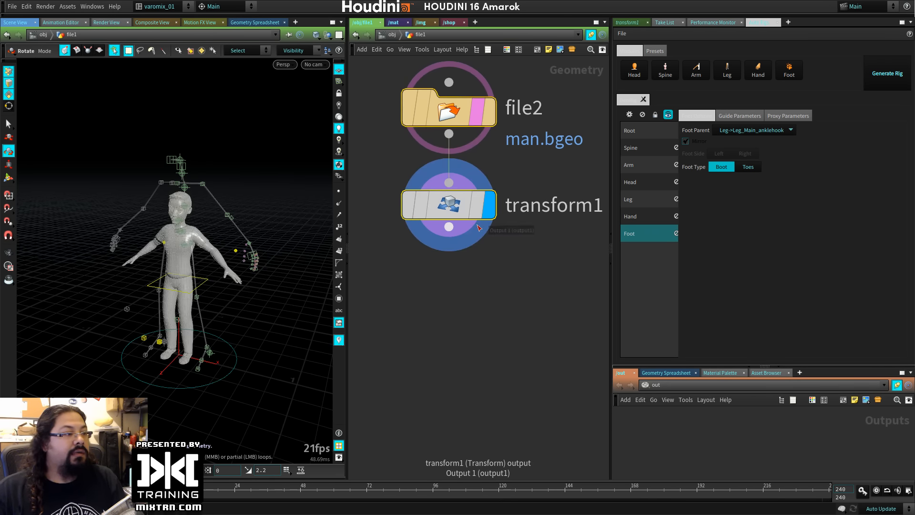
Set the Transform node's uniform scale to 1.3 to enlarge the character, and return to the object level.
click(627, 22)
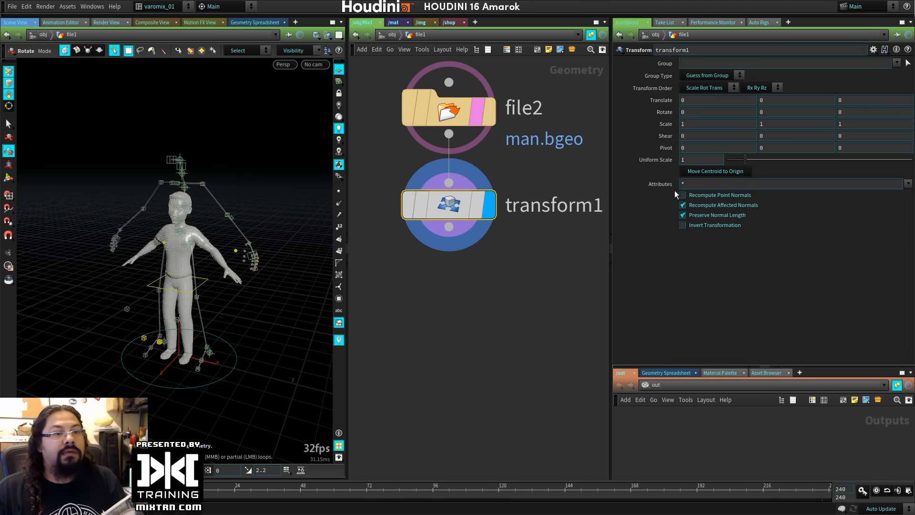
mouse_move(689, 160)
middle_down()
mouse_move(706, 160)
mouse_move(680, 160)
mouse_move(689, 162)
middle_up()
alt+right_drag(219, 285, 267, 329)
alt+drag(267, 329, 295, 352)
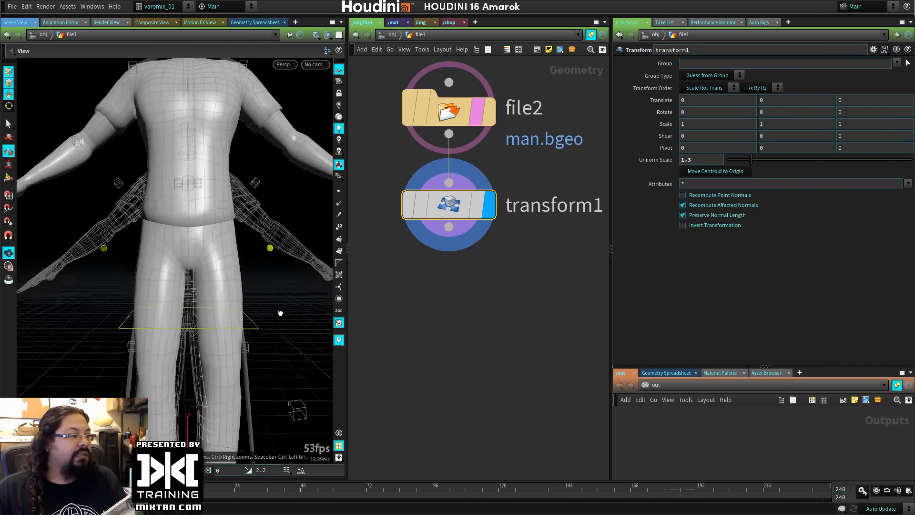
alt+middle_drag(296, 353, 263, 254)
mouse_move(263, 254)
alt+mouse_down()
mouse_move(202, 259)
mouse_move(263, 258)
alt+mouse_up()
key(u)
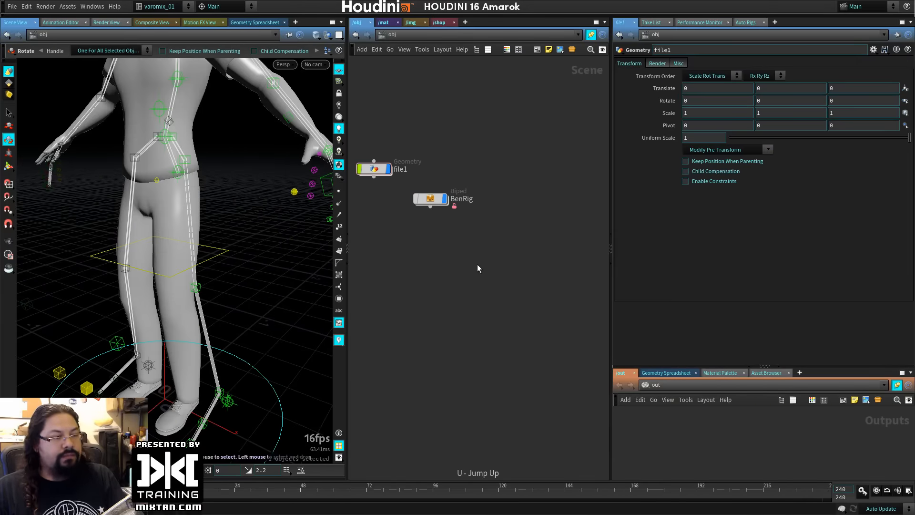
Move spine_02_guide down in the character's neck to a Y translation of about 1.487.
alt+middle_drag(213, 247, 200, 304)
alt+right_drag(200, 304, 160, 284)
mouse_move(159, 283)
alt+mouse_down()
mouse_move(224, 306)
mouse_move(163, 280)
alt+mouse_up()
alt+right_drag(163, 280, 256, 256)
alt+middle_drag(256, 256, 251, 323)
alt+drag(251, 323, 239, 317)
alt+right_drag(239, 317, 266, 292)
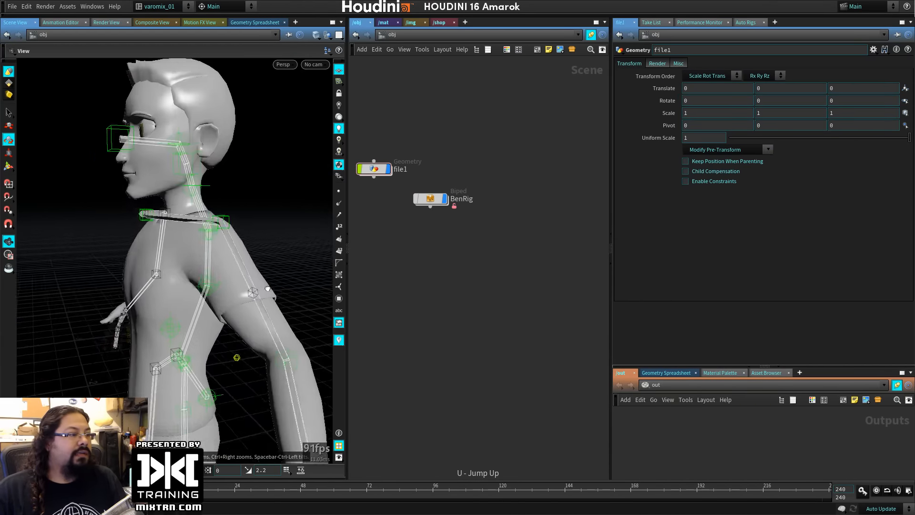
alt+drag(265, 292, 130, 243)
click(133, 210)
alt+drag(133, 209, 198, 213)
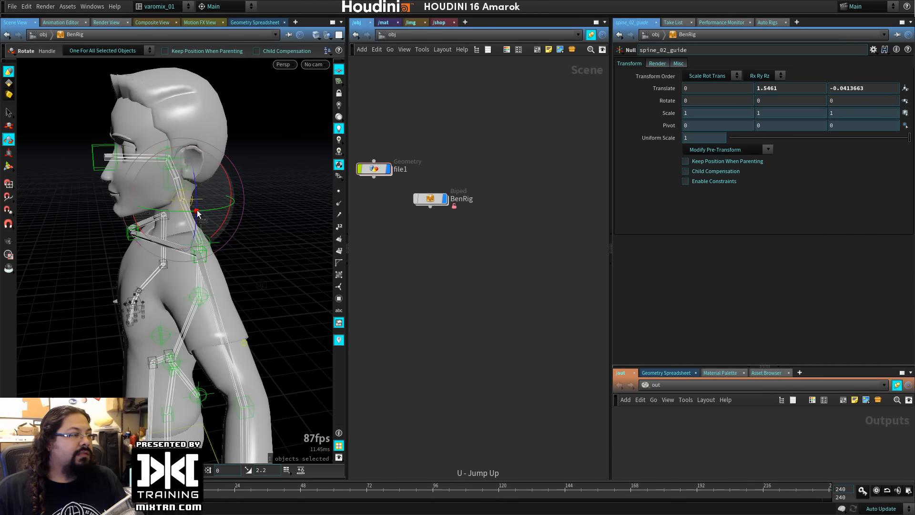
key(t)
drag(185, 155, 189, 179)
Lower spine_base_guide vertically to the character's waistline.
alt+drag(242, 220, 250, 237)
alt+middle_drag(250, 237, 265, 242)
alt+drag(193, 280, 237, 282)
alt+middle_drag(237, 282, 225, 167)
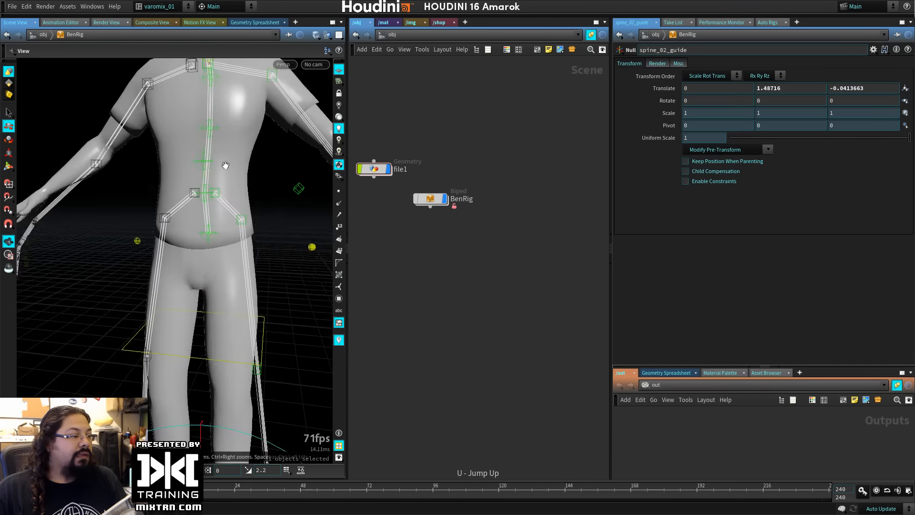
alt+drag(224, 167, 233, 196)
click(201, 190)
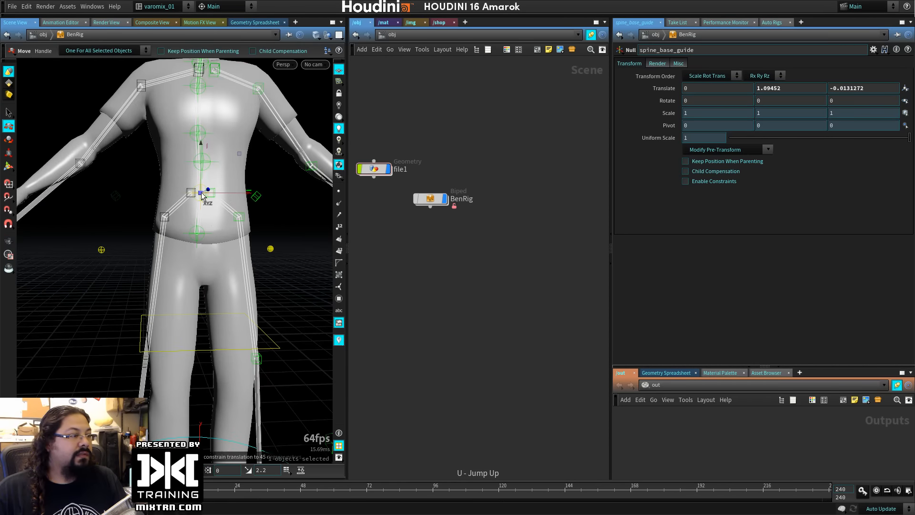
drag(200, 143, 201, 234)
Move spine_pelvis_guide forward inside the hips to a Z translation of about -0.054.
click(200, 235)
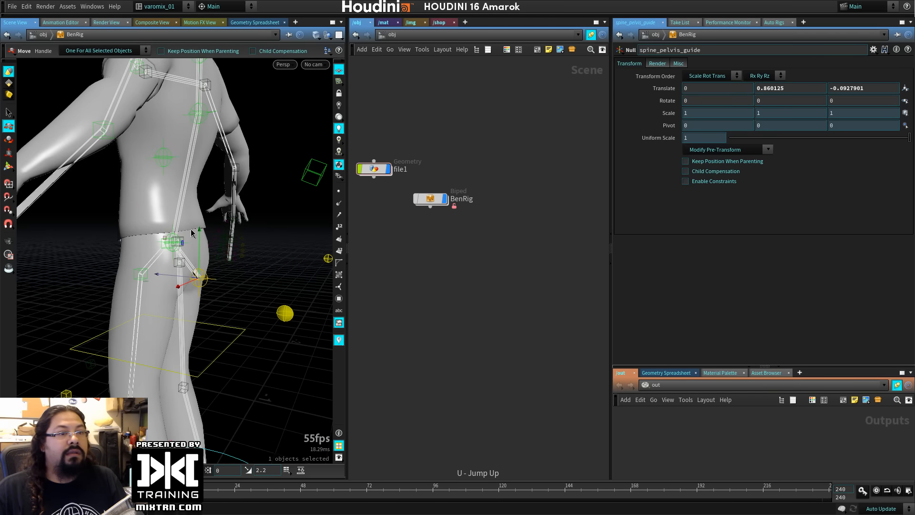
click(156, 274)
key(ctrl+z)
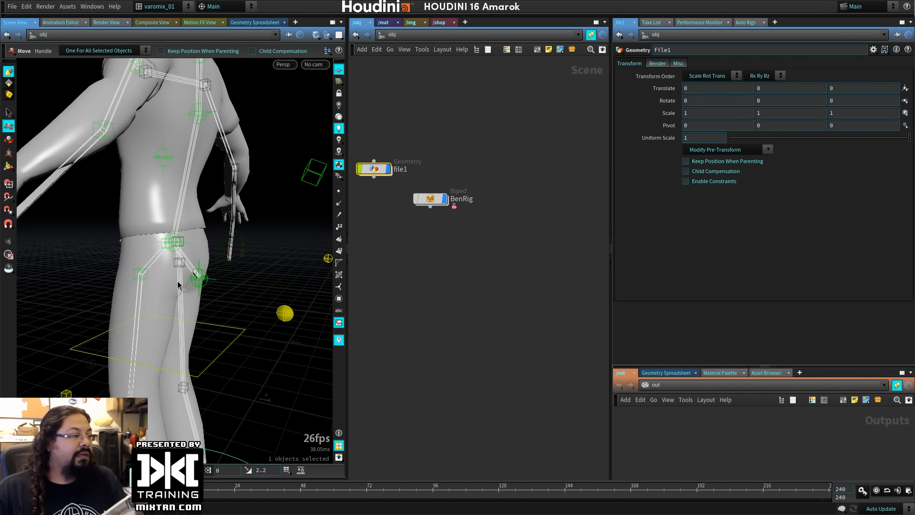
click(200, 280)
drag(154, 279, 155, 278)
Raise Leg_Main_anklehook to the character's ankle height, at about -0.897 in Y and -0.039 in Z.
alt+middle_drag(155, 278, 196, 175)
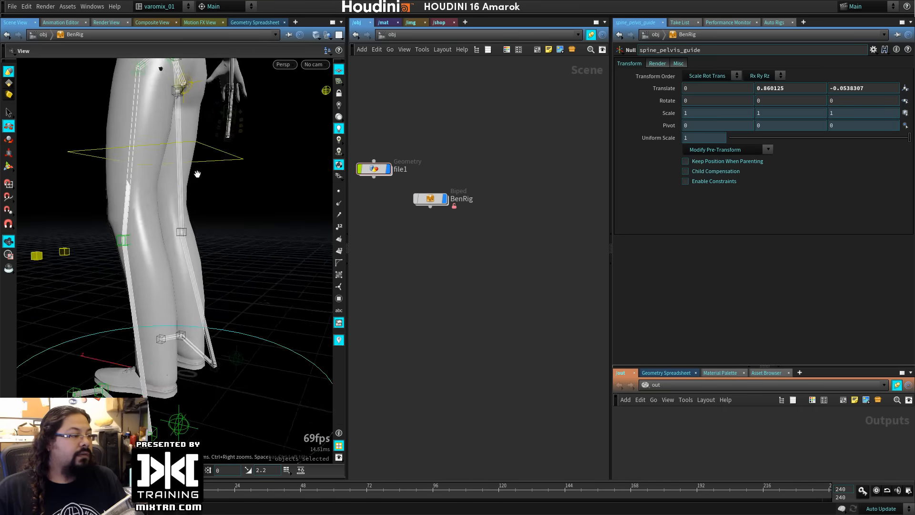
alt+drag(196, 175, 213, 188)
alt+middle_drag(213, 188, 213, 112)
click(235, 305)
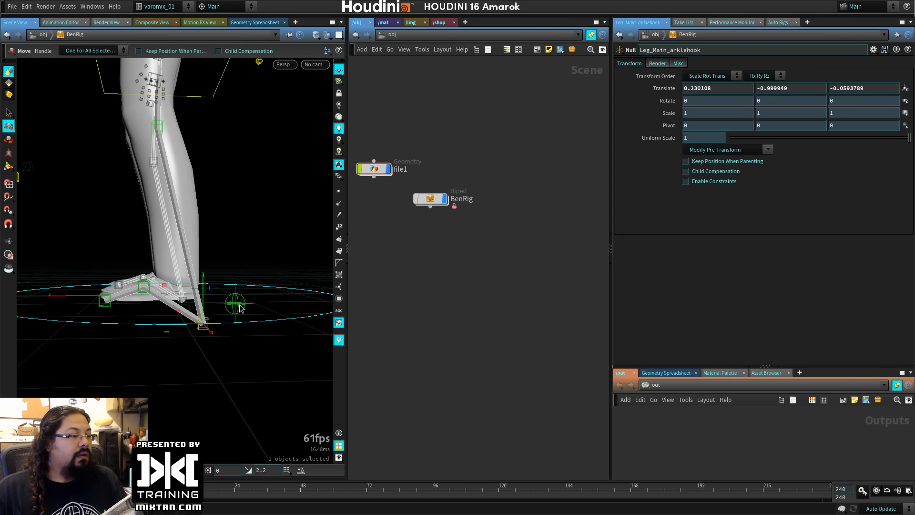
drag(235, 263, 149, 280)
click(202, 327)
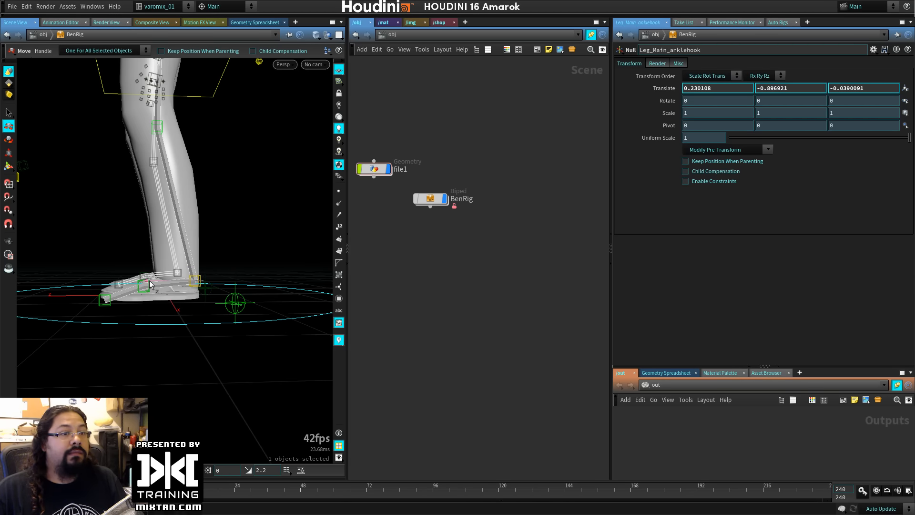
Move foot_root_guide and Leg_Main_anklehook inward to the ankle, placing the hook at an X translation of about 0.105.
right_drag(205, 308, 263, 324)
middle_drag(262, 324, 230, 323)
drag(230, 323, 193, 258)
click(229, 222)
click(228, 256)
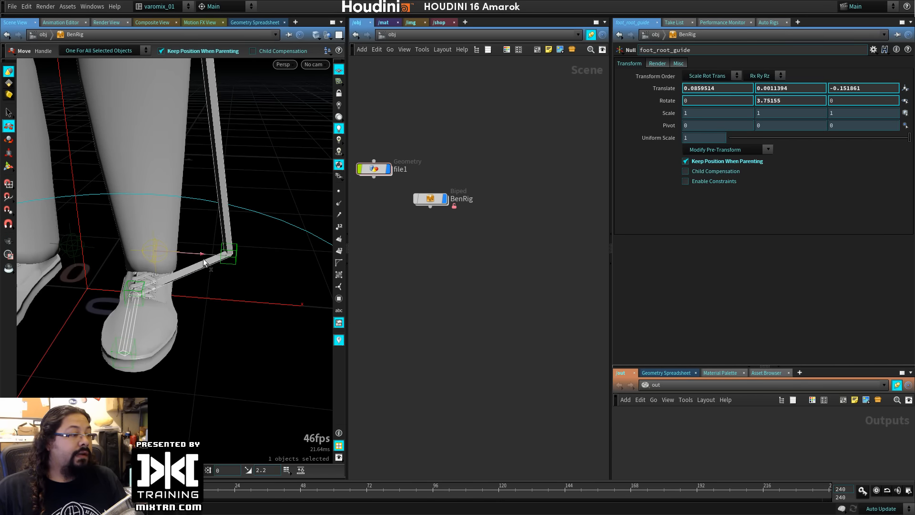
click(231, 253)
drag(285, 257, 129, 313)
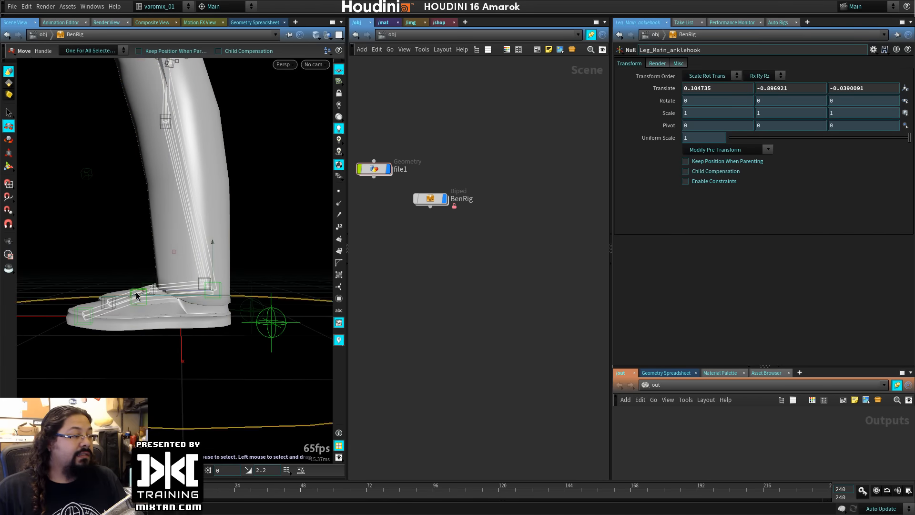
Lower foot_end_guide into the shoe, raise toe_end_guide level with it, and shift foot_end_guide forward to a Z translation of about 0.256.
click(137, 295)
drag(138, 257, 138, 276)
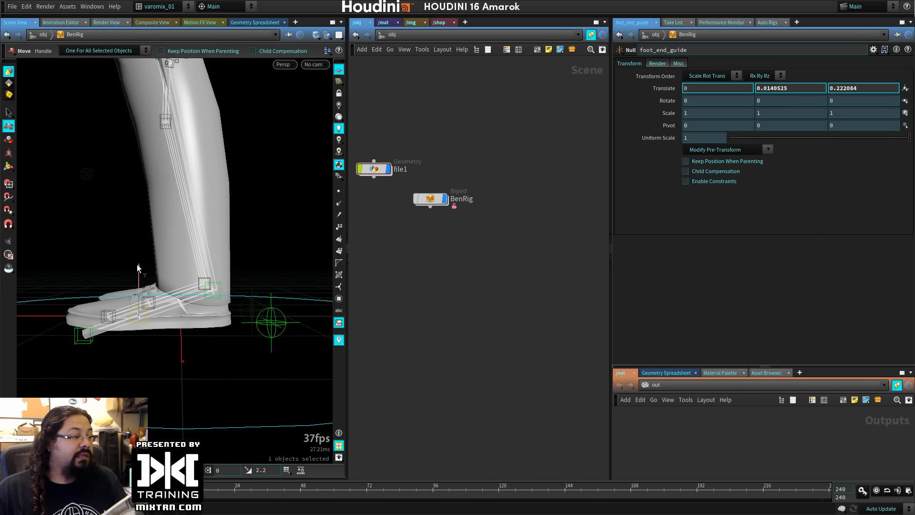
click(82, 333)
drag(85, 288, 85, 273)
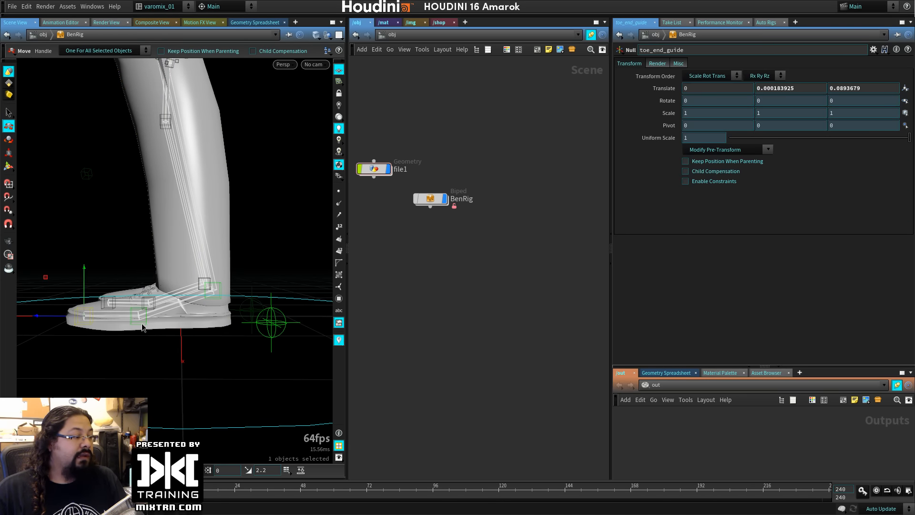
click(142, 324)
drag(139, 316, 136, 314)
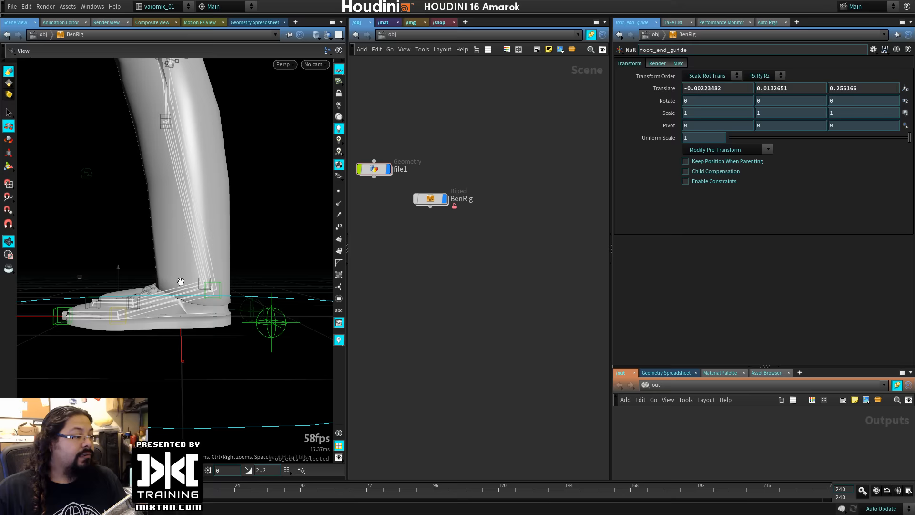
Move Leg_Main_kneehook into the character's knee, at about 0.174 in X, -0.448 in Y and 0.085 in Z.
alt+middle_drag(202, 110, 167, 348)
alt+drag(167, 347, 119, 352)
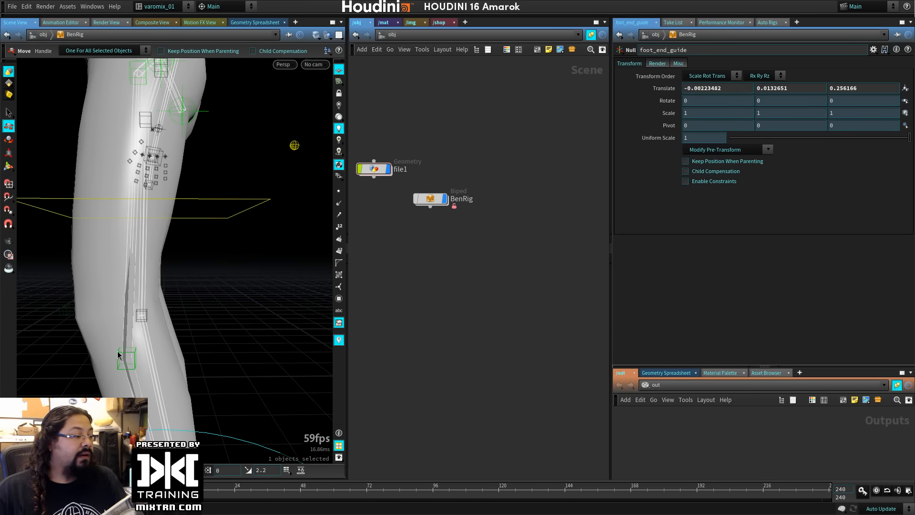
click(127, 358)
drag(129, 313, 61, 277)
Move Arm_Main_elbowhook up and inward into the character's elbow, at about 0.352 in X and -0.249 in Y.
alt+middle_drag(201, 267, 209, 343)
alt+right_drag(209, 343, 142, 271)
alt+drag(142, 271, 180, 289)
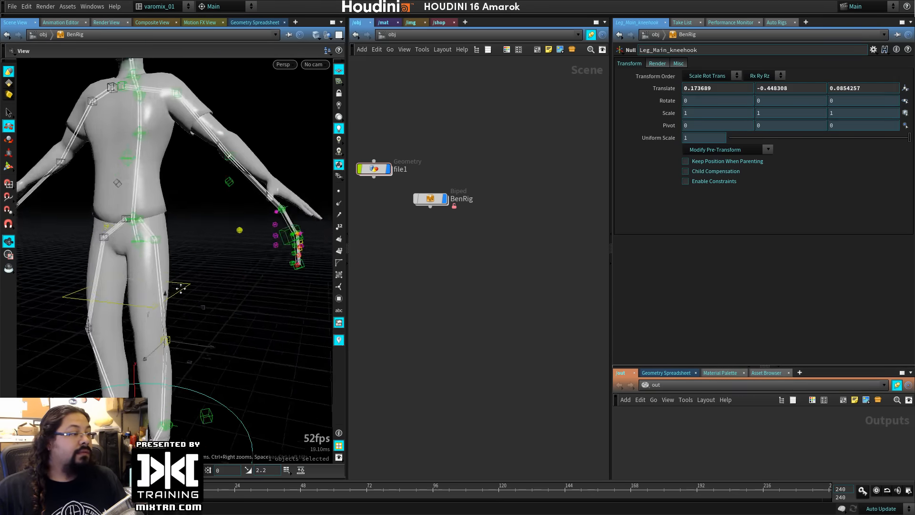
alt+right_drag(180, 289, 193, 304)
alt+drag(192, 304, 204, 287)
click(202, 260)
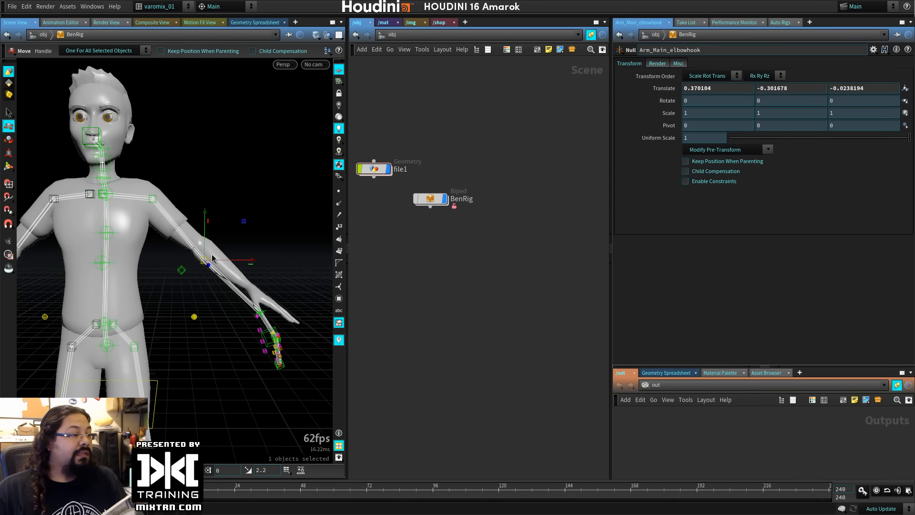
drag(243, 223, 239, 208)
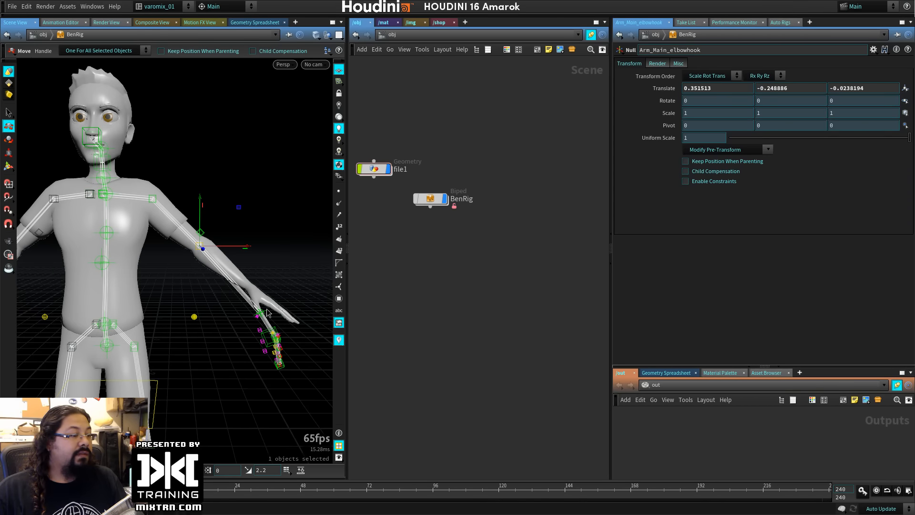
Move Arm_Main_wristhook into the wrist at about 0.520 in X and -0.389 in Y, and align the hand with a Z rotation of about 13.27.
click(267, 313)
drag(302, 276, 226, 323)
alt+right_drag(226, 323, 290, 282)
alt+drag(290, 282, 320, 272)
alt+middle_drag(319, 271, 252, 293)
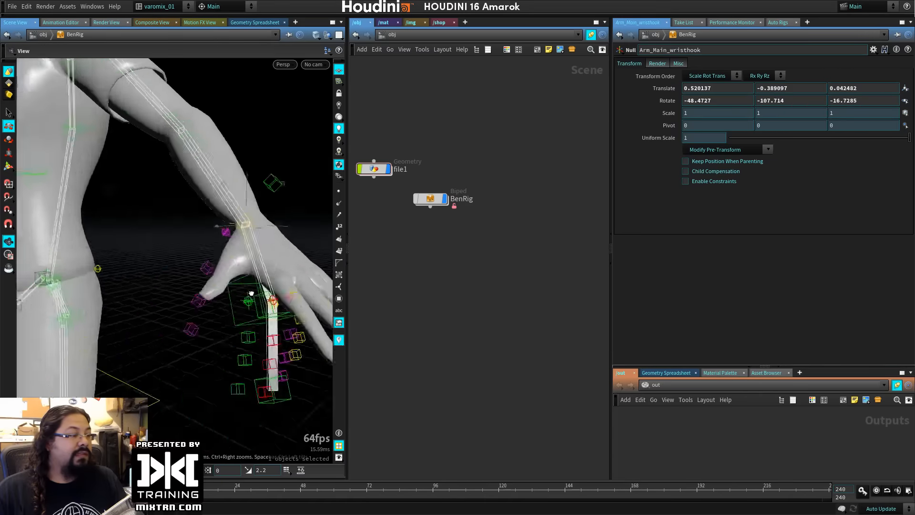
alt+drag(251, 293, 252, 236)
key(r)
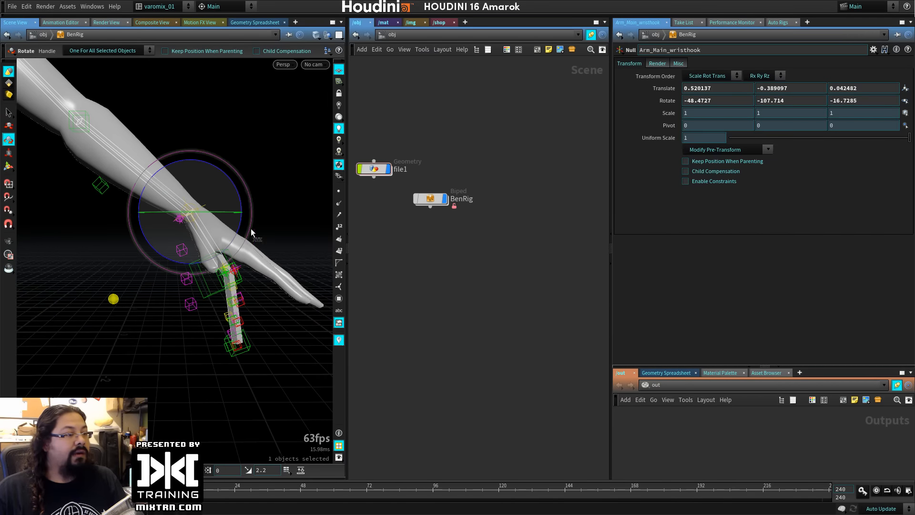
drag(231, 182, 218, 145)
alt+middle_drag(300, 338, 278, 329)
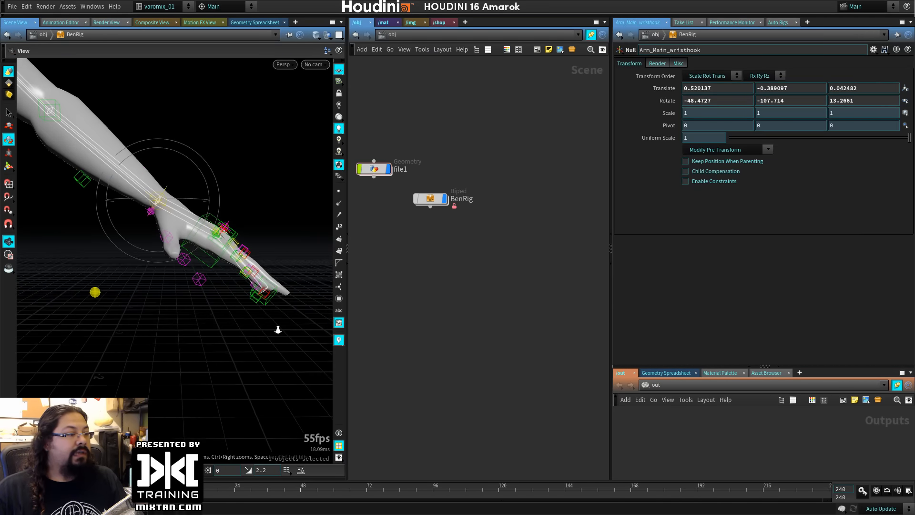
Move Leg_Main_kneehook inward to the centre of the knee, at about 0.106 in X.
alt+right_drag(278, 330, 117, 304)
alt+drag(118, 304, 215, 293)
click(165, 327)
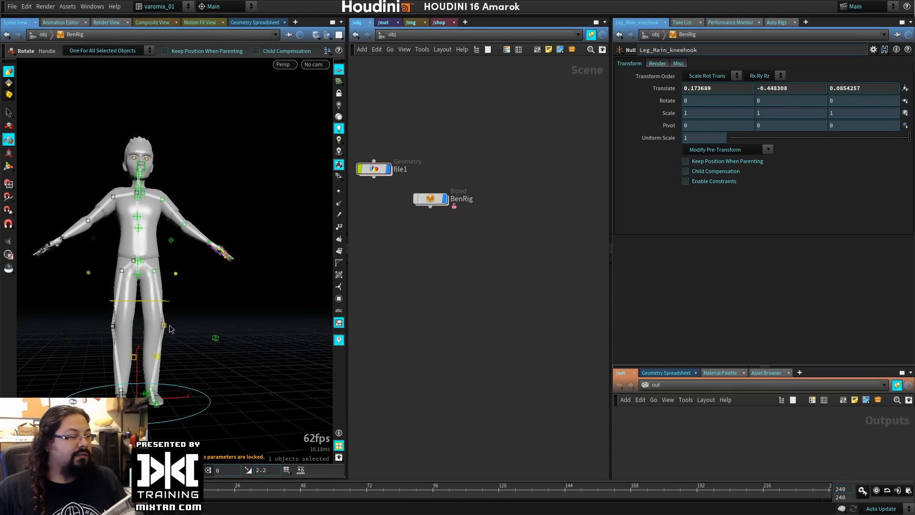
alt+drag(178, 335, 168, 340)
alt+right_drag(168, 339, 247, 352)
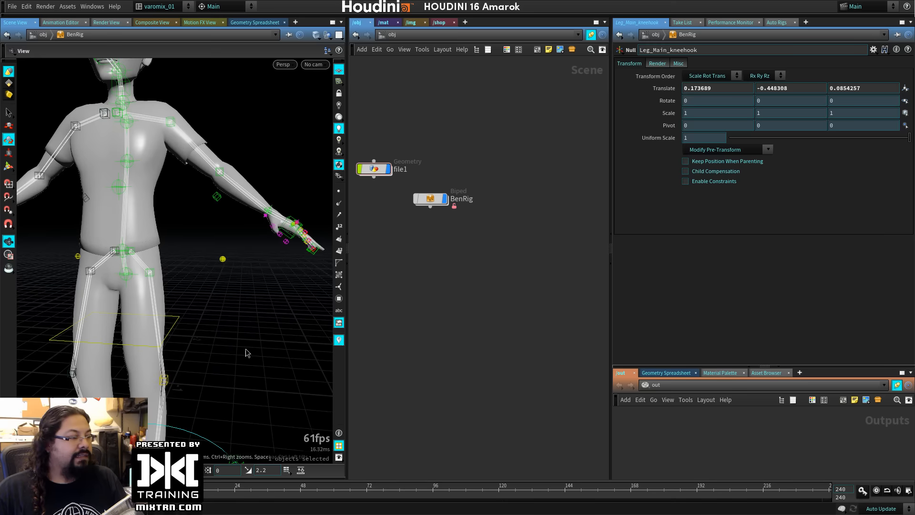
key(t)
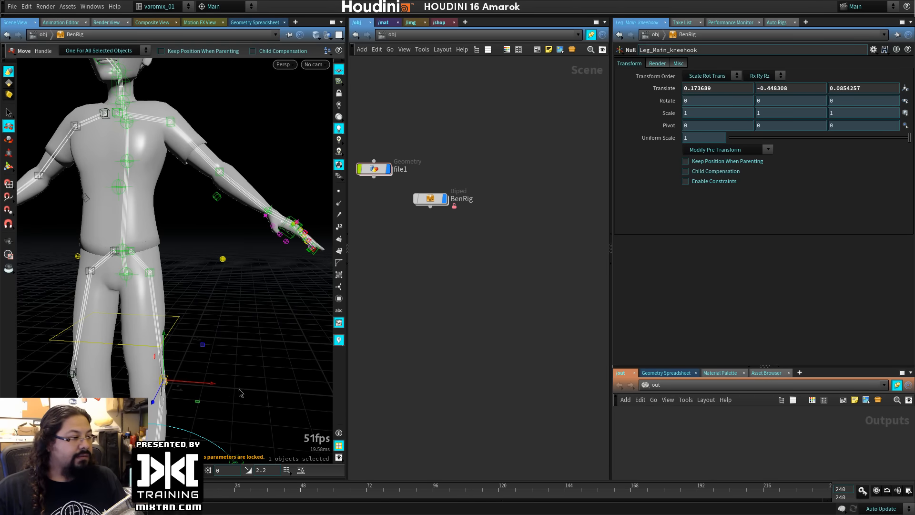
alt+middle_drag(239, 389, 222, 275)
drag(214, 292, 245, 286)
alt+right_drag(245, 286, 172, 305)
alt+drag(173, 304, 291, 359)
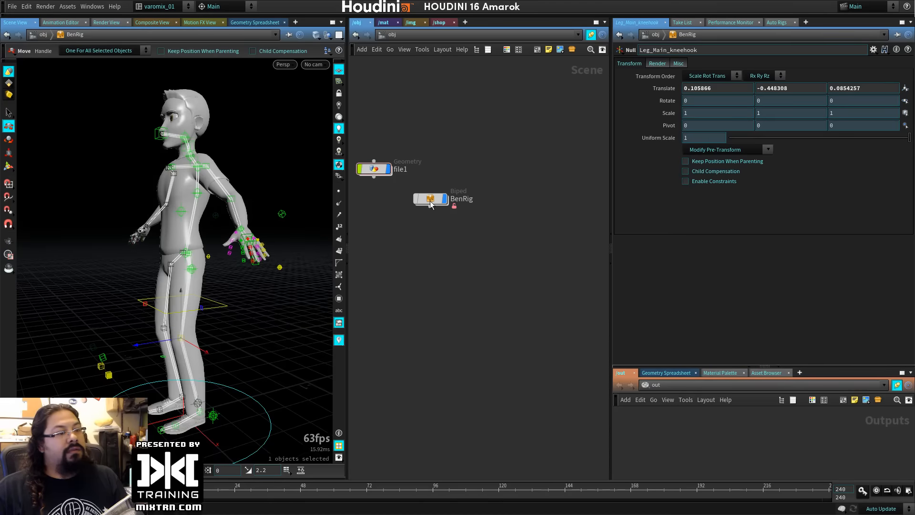
Check the BenRig autorig settings and generate the final rig from the fitted guides.
click(782, 23)
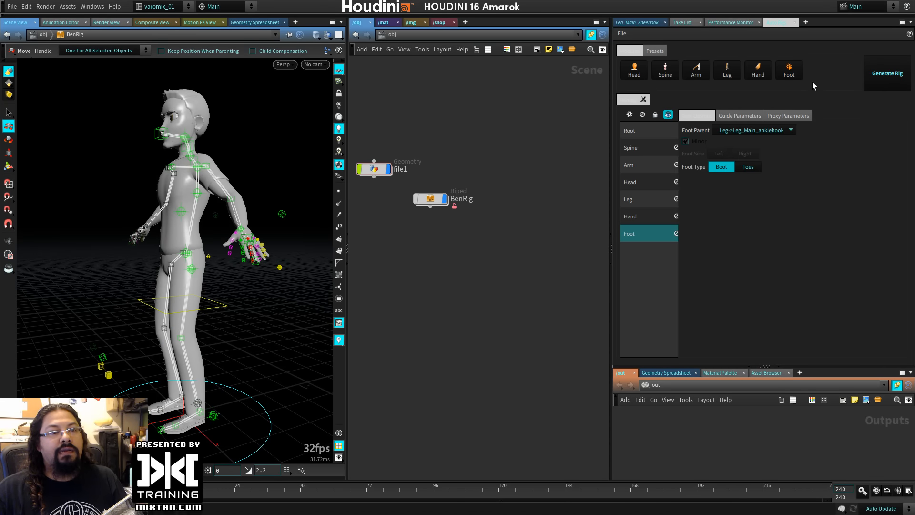
click(742, 116)
click(781, 116)
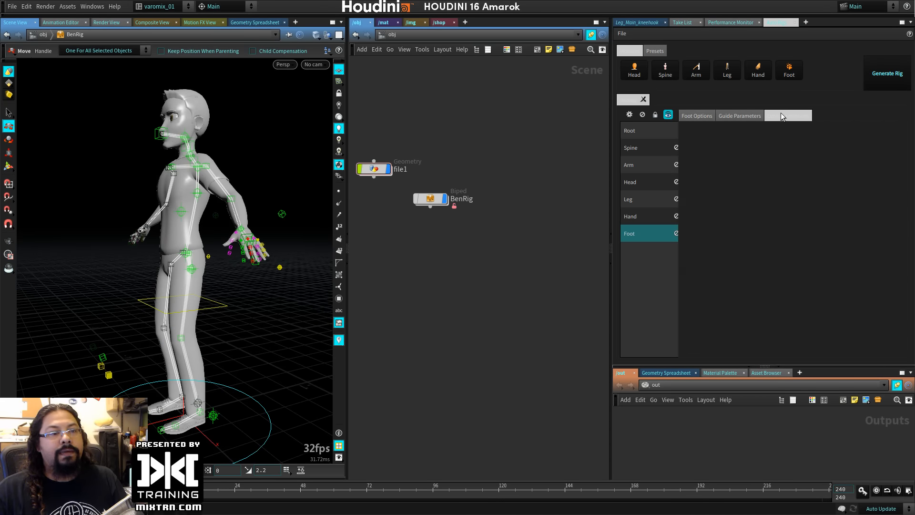
click(630, 115)
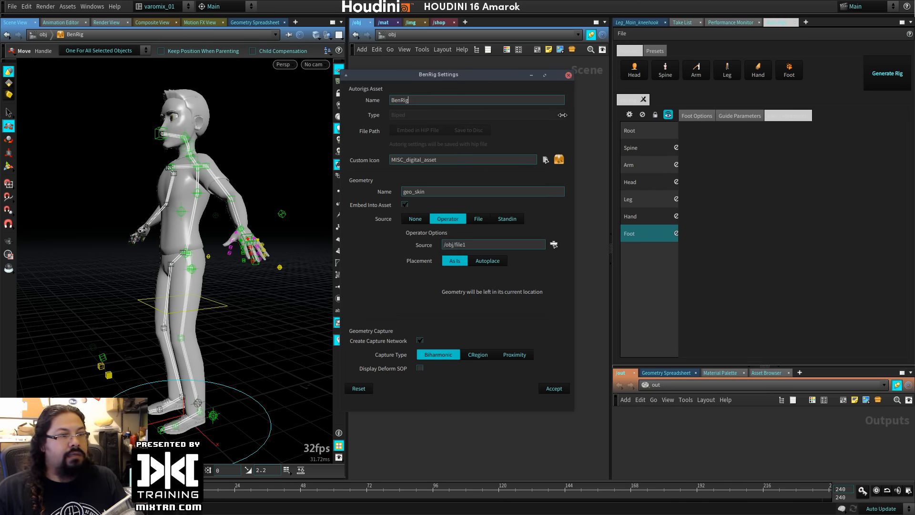
click(569, 75)
click(886, 74)
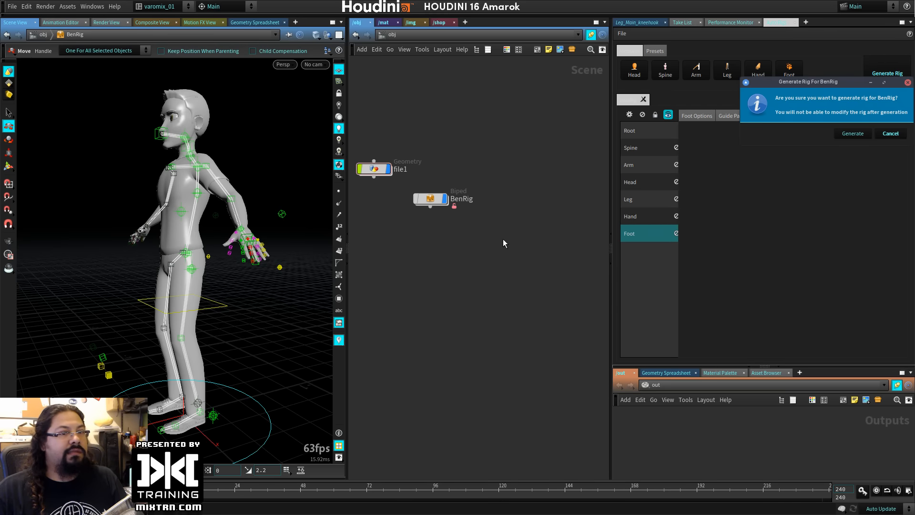
click(852, 134)
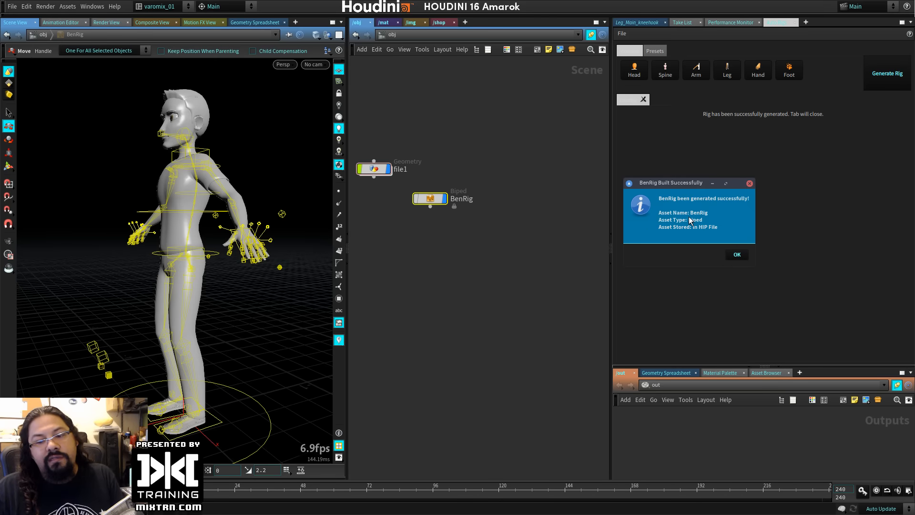
click(742, 257)
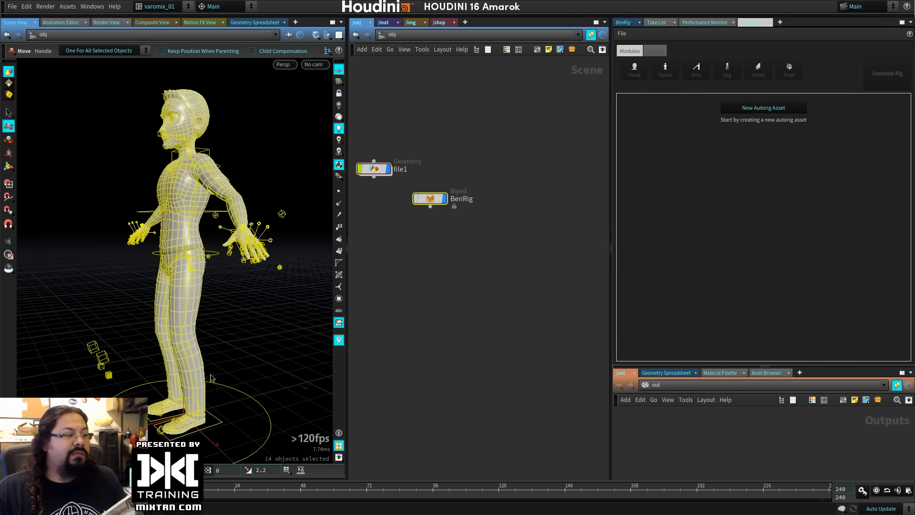
Test the generated rig by lifting the left foot control backward, and undo the pose change.
click(209, 422)
alt+drag(209, 421, 230, 429)
key(t)
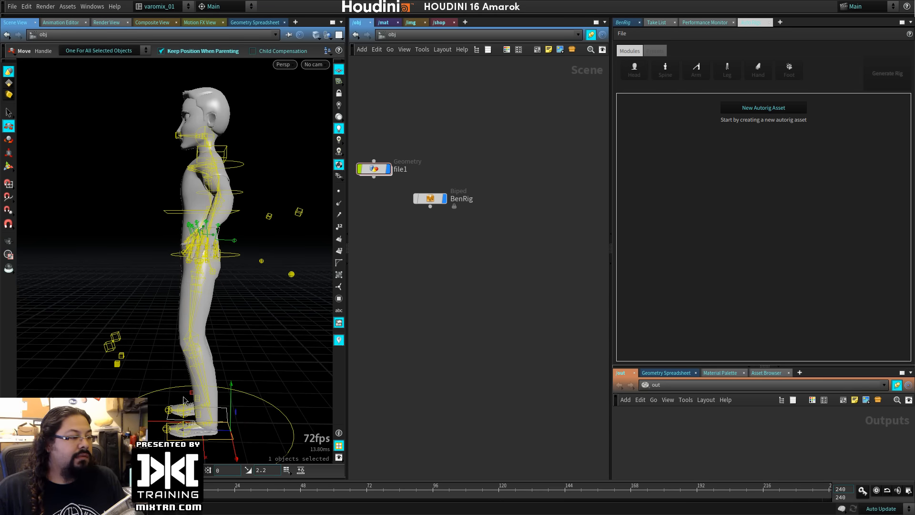
drag(192, 395, 232, 344)
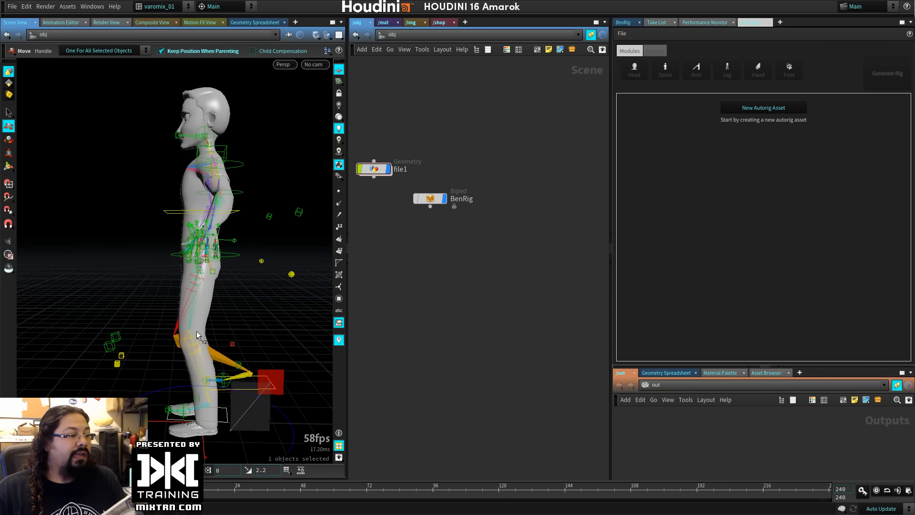
key(ctrl+z)
alt+drag(167, 350, 238, 315)
key(ctrl+z)
alt+drag(263, 279, 197, 327)
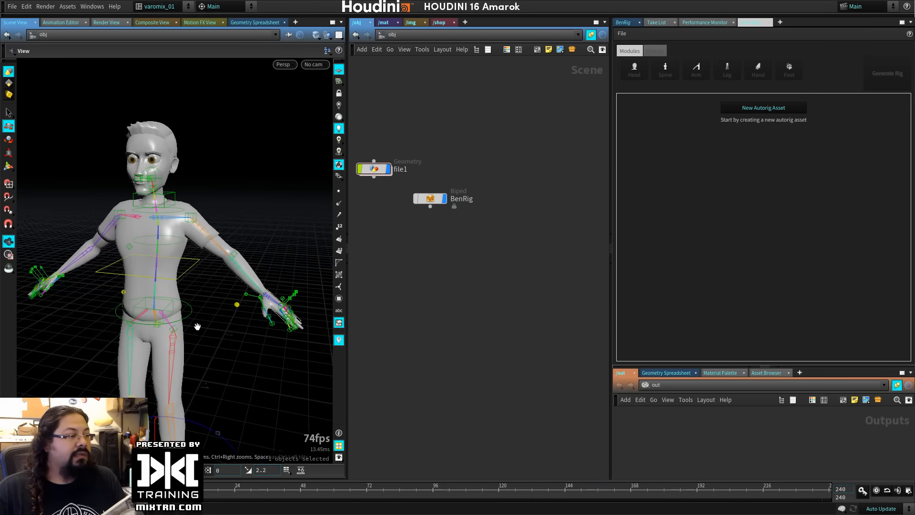
Unlock the BenRig asset so that its contents can be edited.
double_click(374, 169)
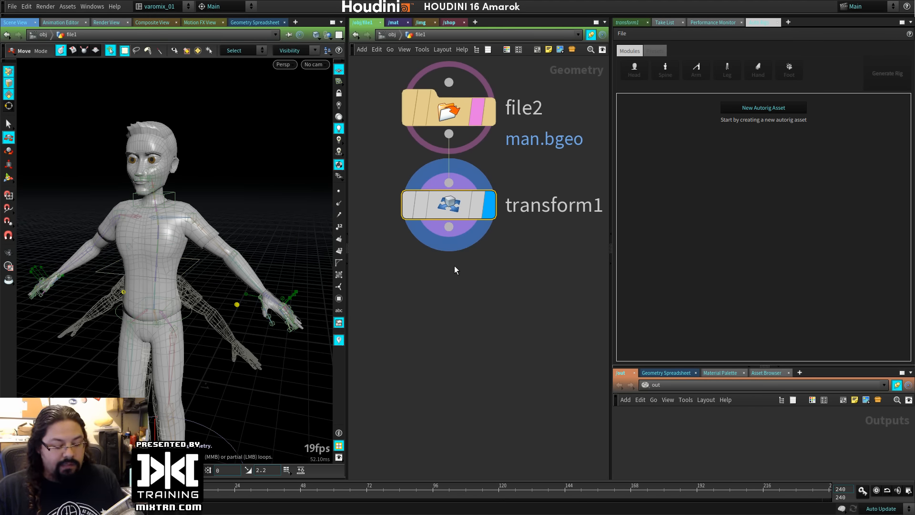
key(u)
double_click(431, 199)
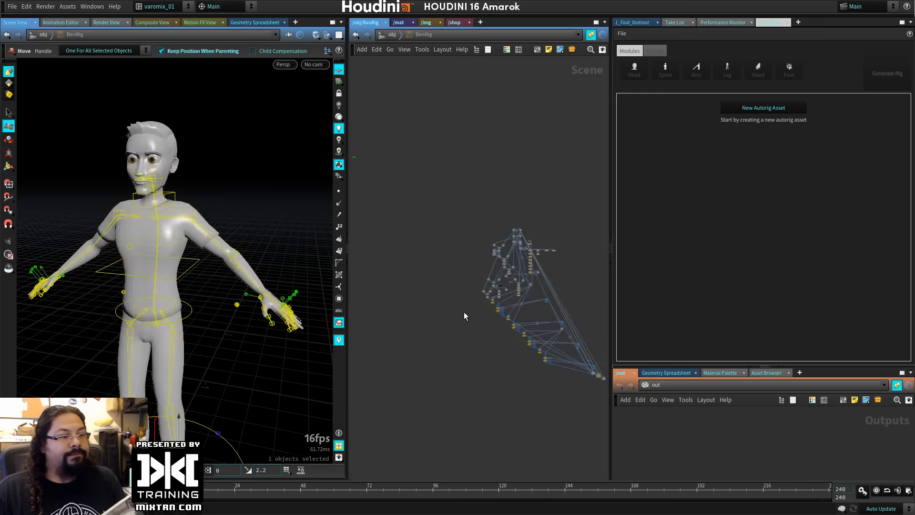
key(u)
right_click(428, 197)
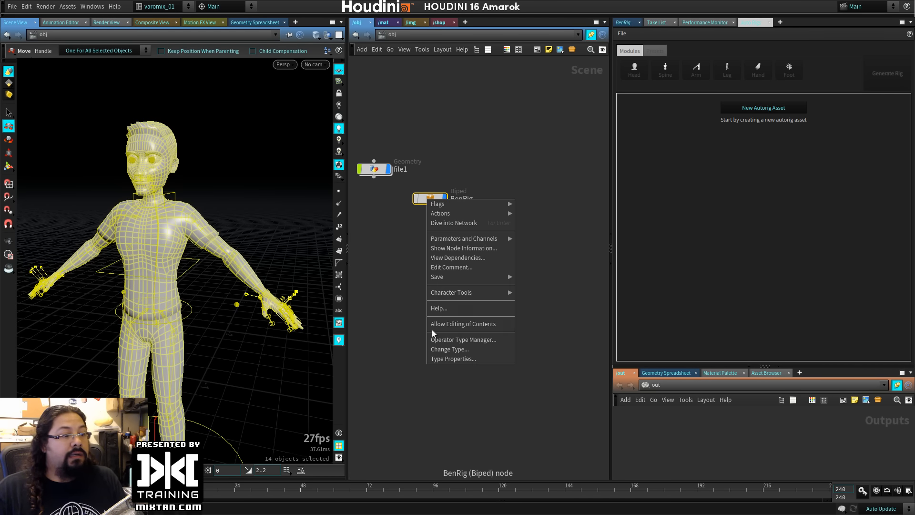
click(448, 324)
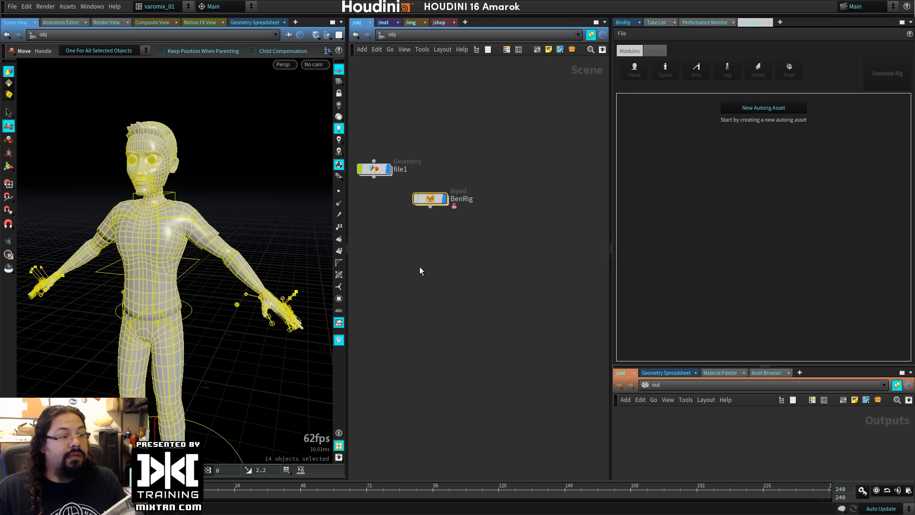
Enter the BenRig network and automatically lay out its nodes.
double_click(430, 198)
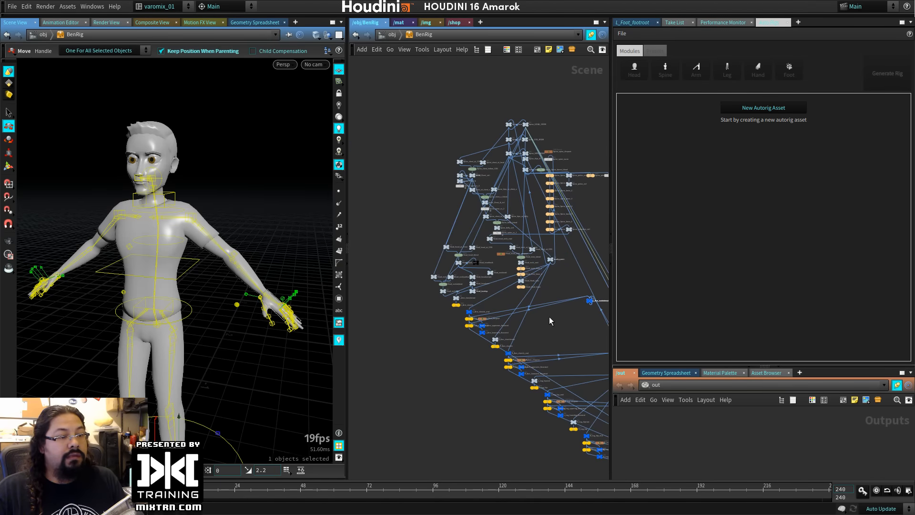
scroll(549, 321, up, 5)
middle_drag(531, 194, 450, 409)
scroll(449, 409, up, 1)
middle_drag(412, 253, 488, 451)
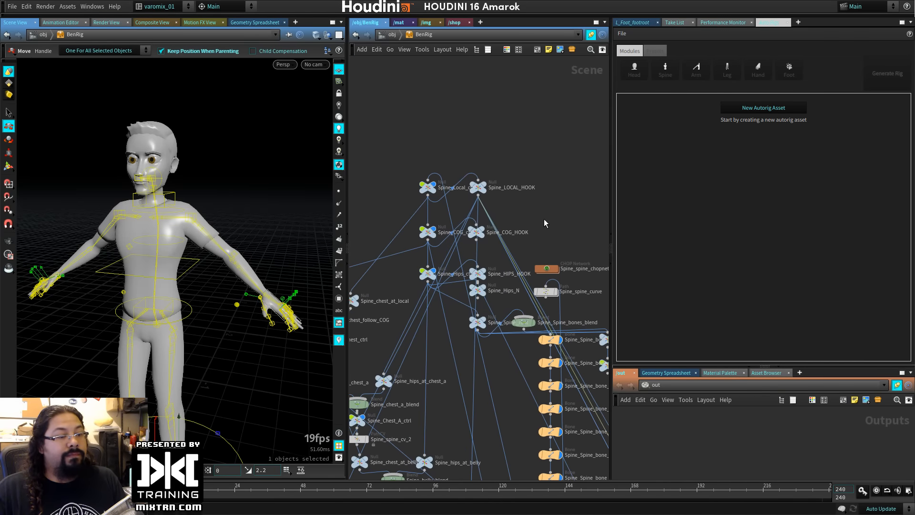
key(l)
scroll(542, 188, down, 6)
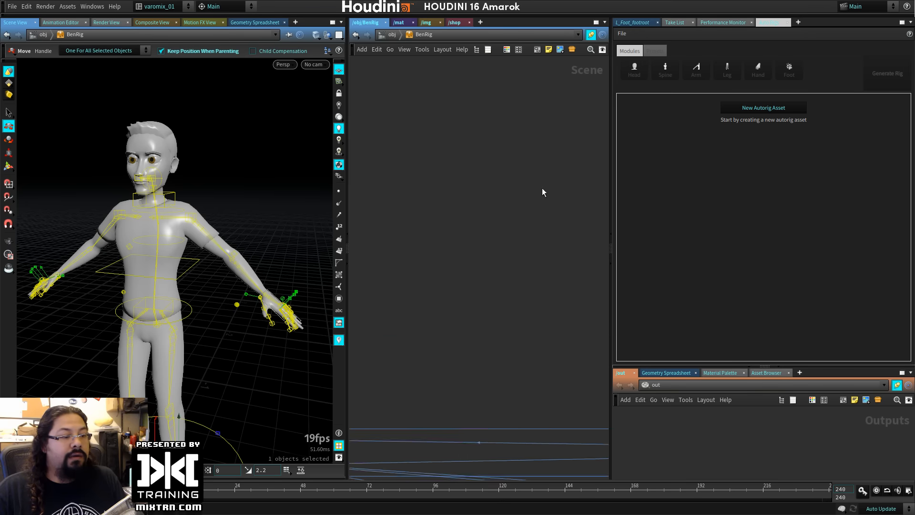
Find the master_ctrl null, move it higher above its connections in the network, and return to the object level.
scroll(446, 356, up, 5)
middle_drag(493, 396, 519, 454)
scroll(493, 355, down, 4)
scroll(438, 339, up, 5)
scroll(485, 321, up, 5)
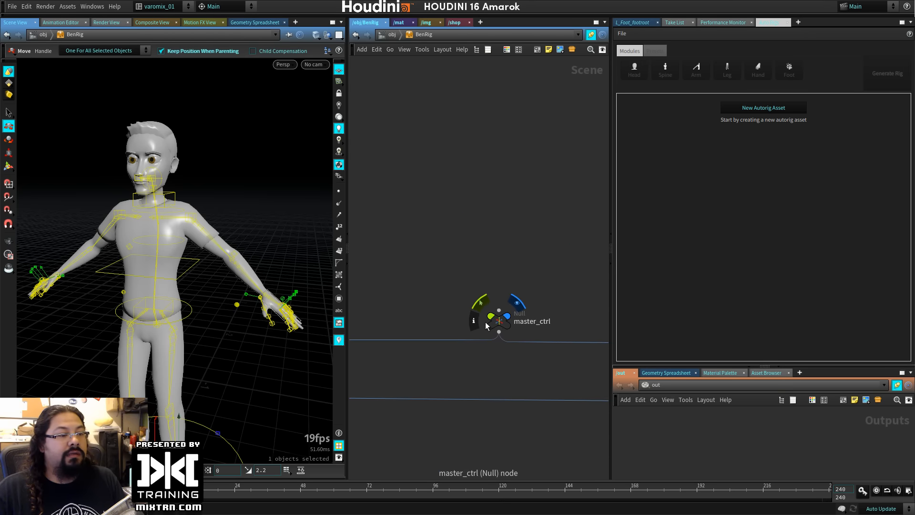
drag(495, 321, 485, 152)
key(ctrl+z)
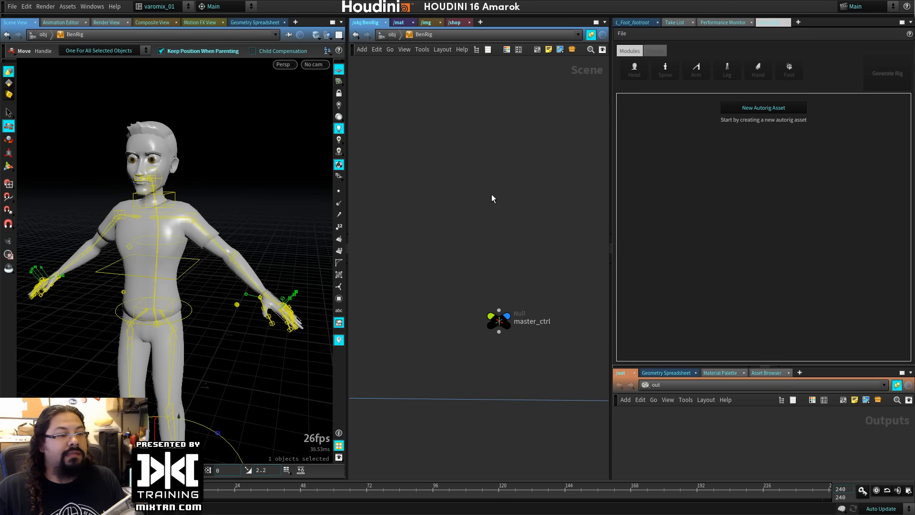
drag(495, 320, 494, 151)
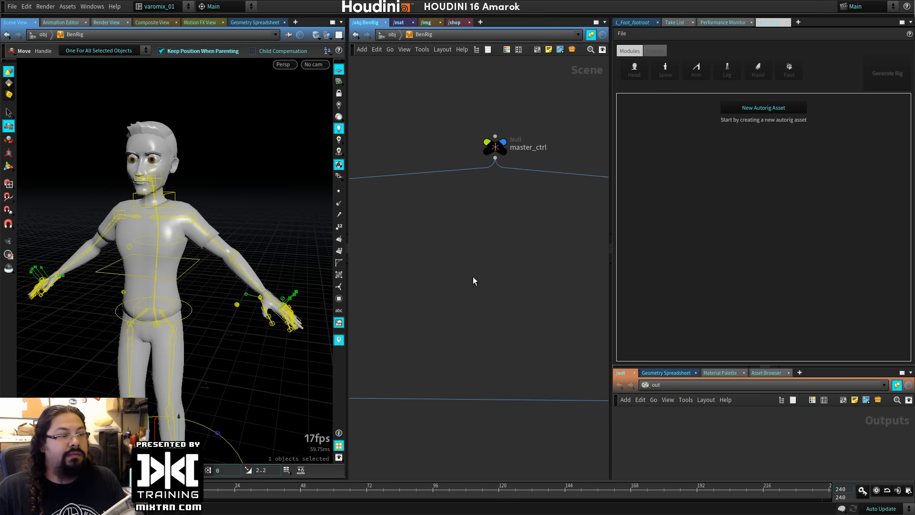
scroll(473, 277, down, 8)
click(474, 185)
key(u)
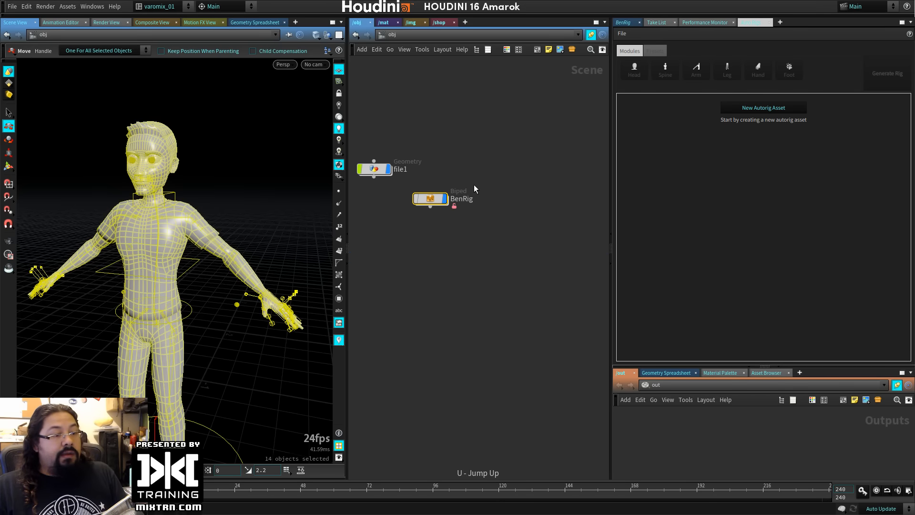
Capture the file1 geometry to BenRig with the biharmonic Capture Geometry tool, using master_ctrl as the root of the hierarchy.
click(384, 172)
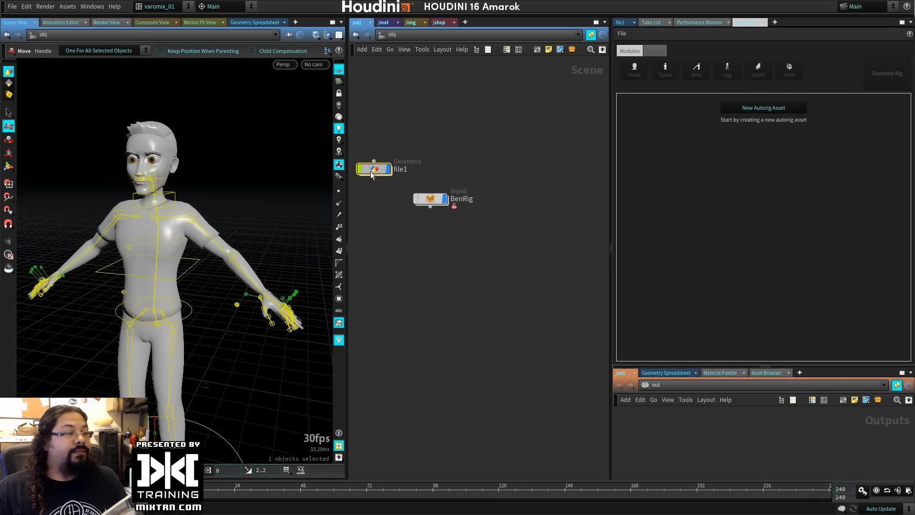
click(111, 14)
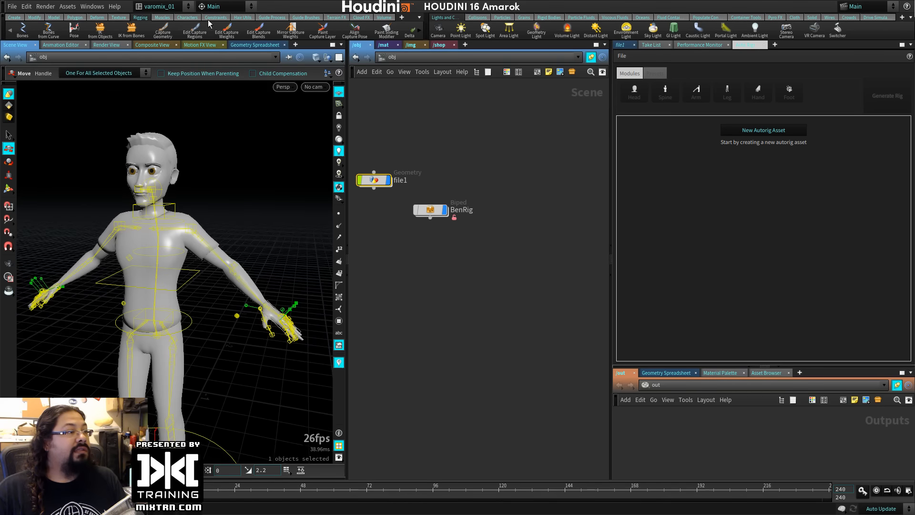
click(187, 17)
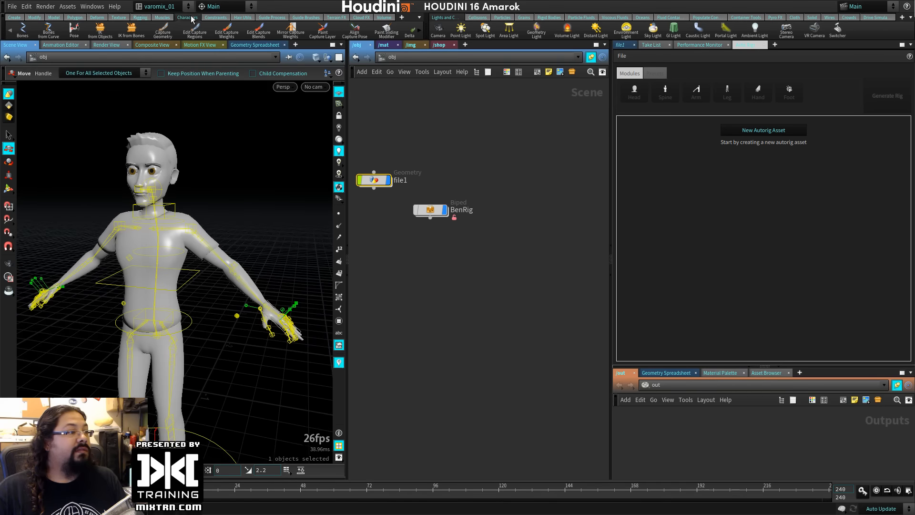
click(140, 17)
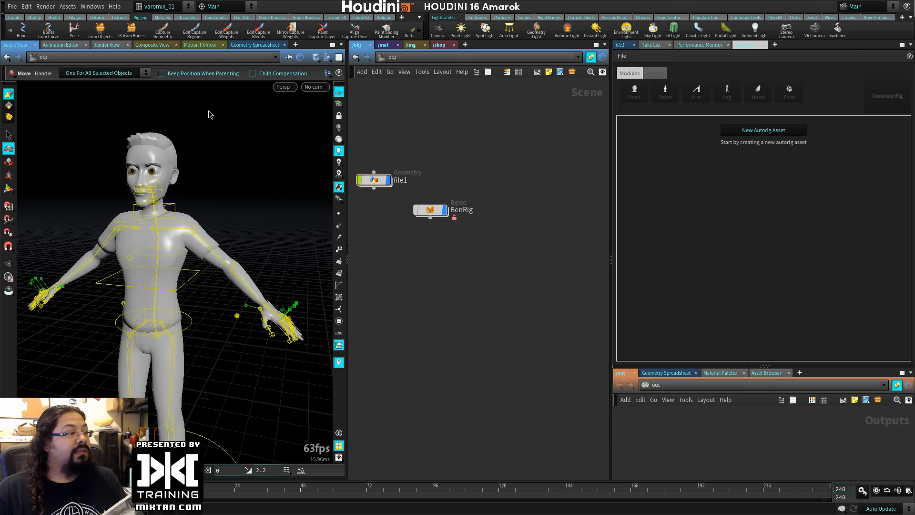
click(160, 32)
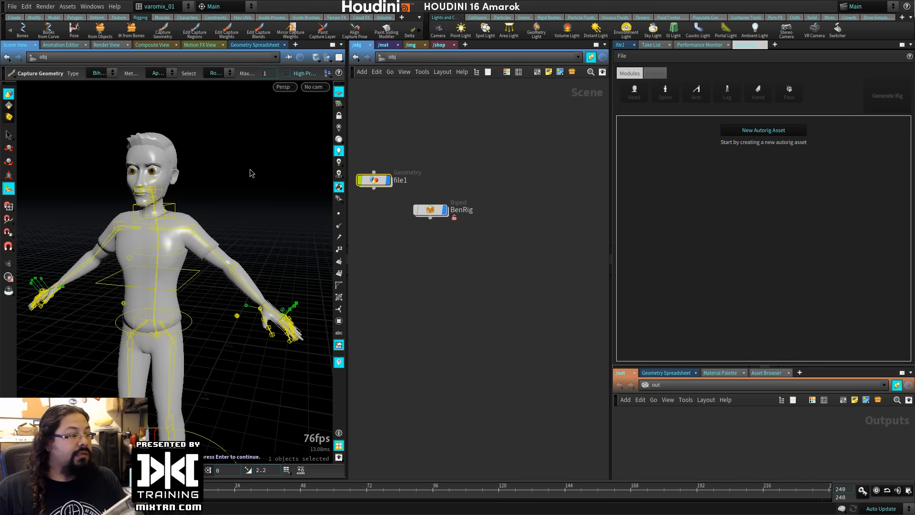
double_click(429, 210)
drag(506, 264, 507, 265)
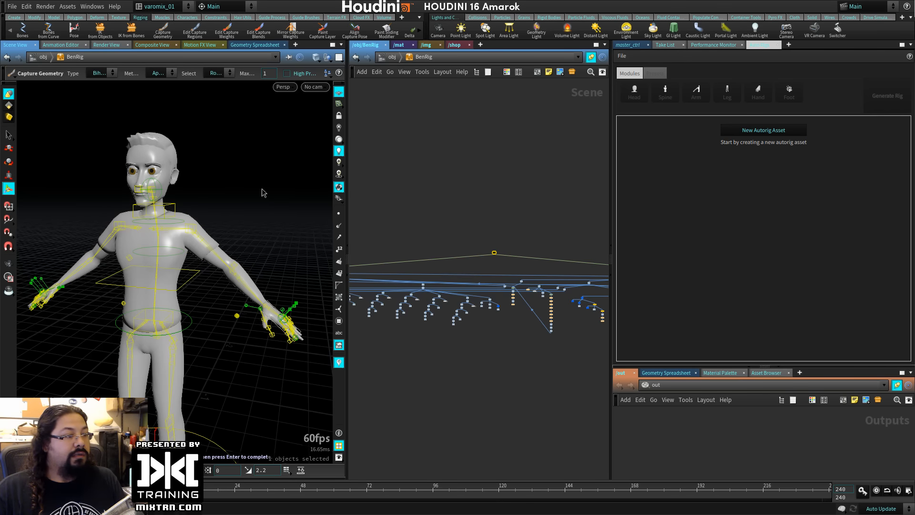
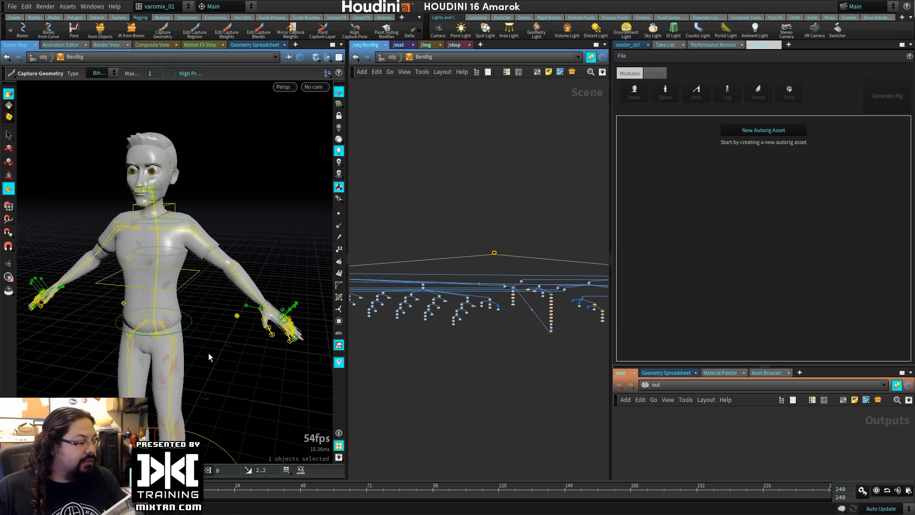
Examine the captured character from the side and front, return to the object level, and finish the Capture Geometry tool.
mouse_move(211, 299)
alt+mouse_down()
mouse_move(230, 288)
mouse_move(200, 298)
alt+mouse_up()
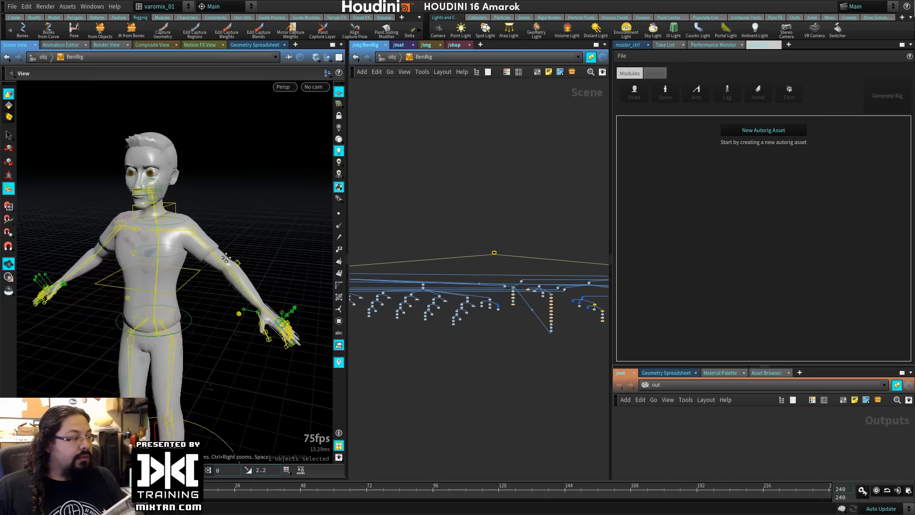
alt+right_drag(200, 298, 191, 291)
alt+middle_drag(191, 291, 246, 229)
alt+drag(276, 258, 210, 270)
alt+right_drag(210, 271, 176, 277)
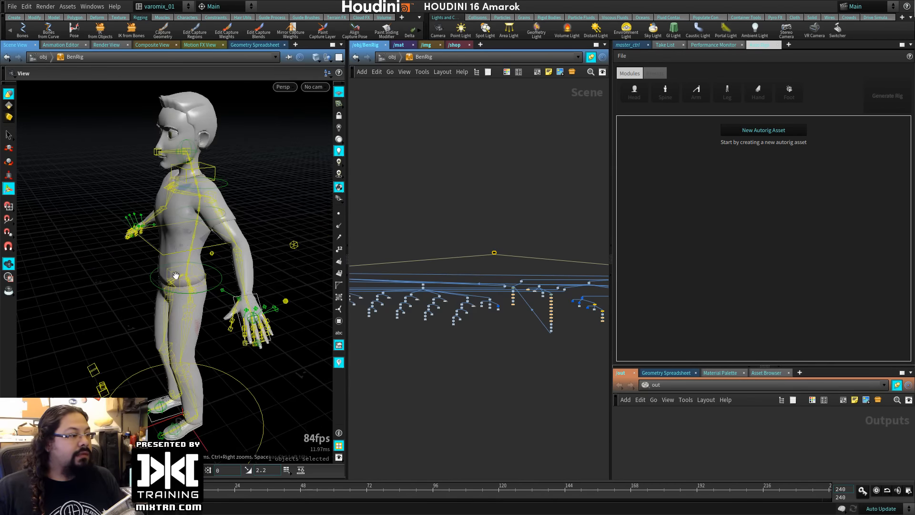
key(u)
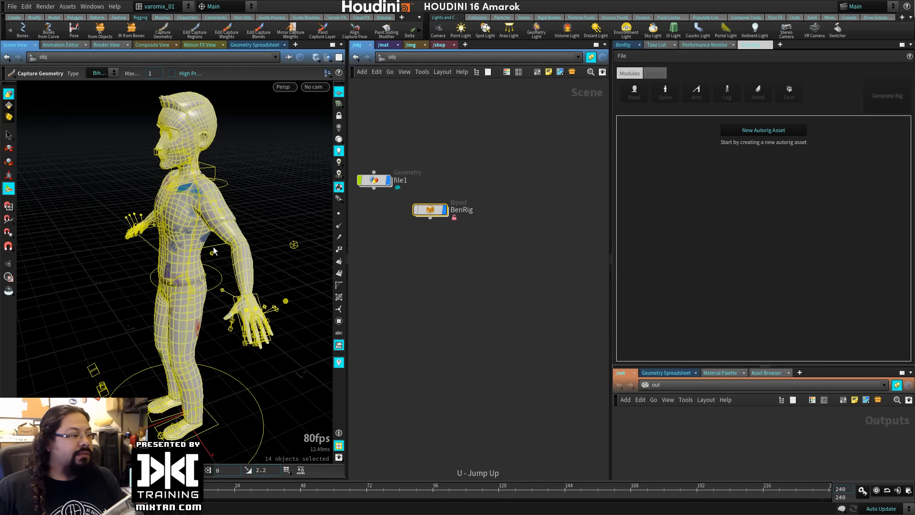
alt+drag(174, 340, 234, 321)
alt+drag(267, 284, 246, 267)
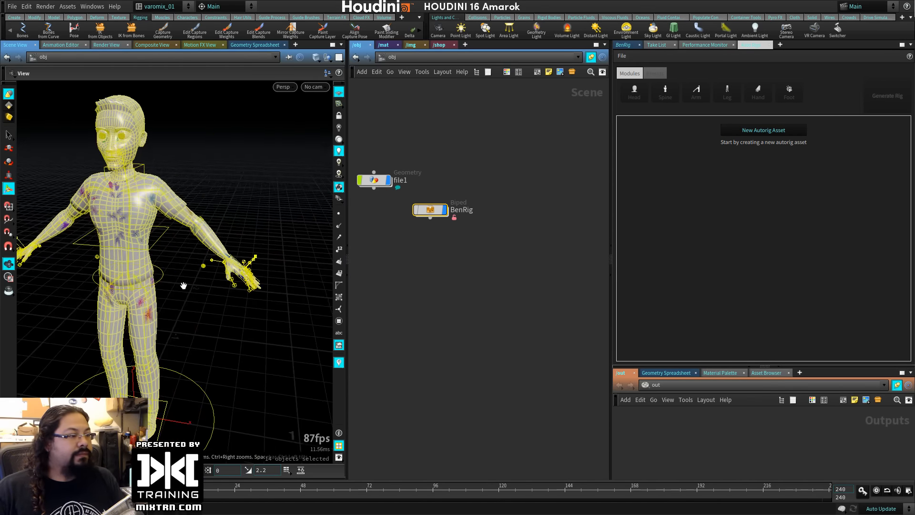
alt+right_drag(245, 267, 219, 272)
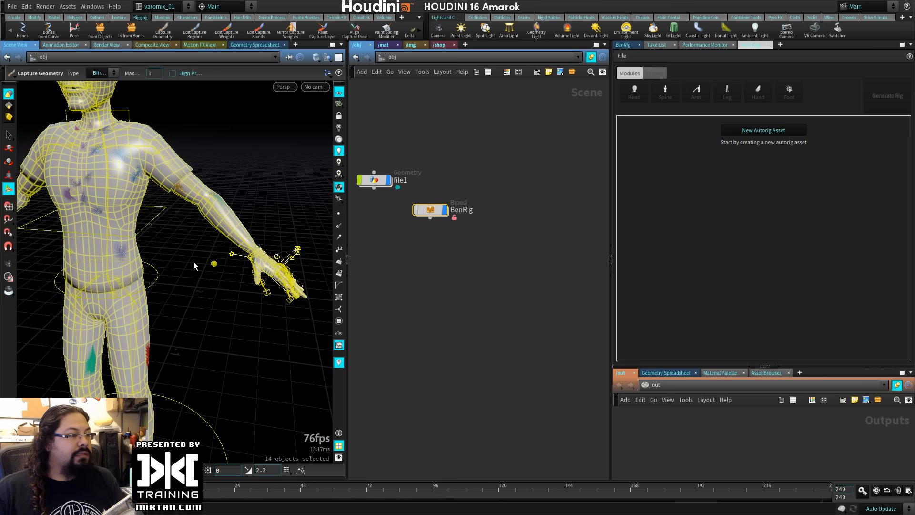
key(Return)
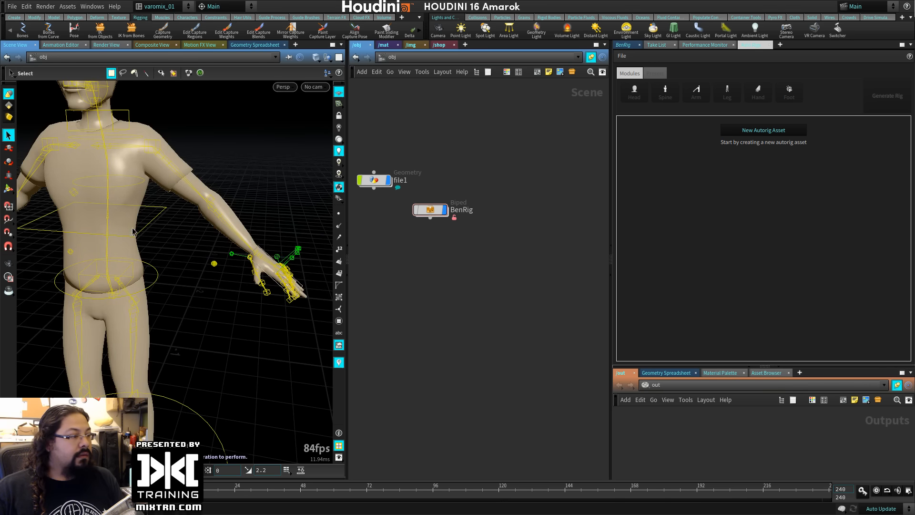
Test the captured rig by slightly rotating Spine_COG_ctrl, and undo the rotation.
key(r)
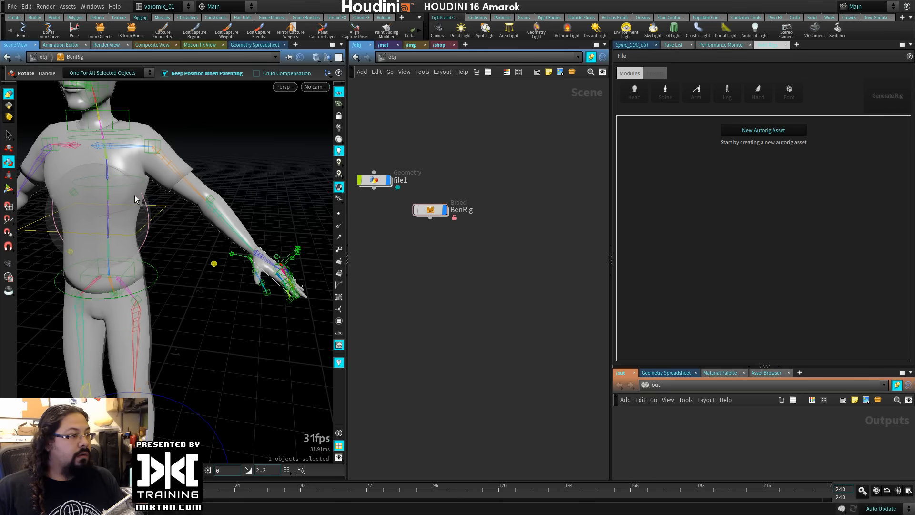
click(159, 223)
mouse_move(159, 224)
mouse_down()
mouse_move(146, 204)
mouse_move(157, 217)
mouse_up()
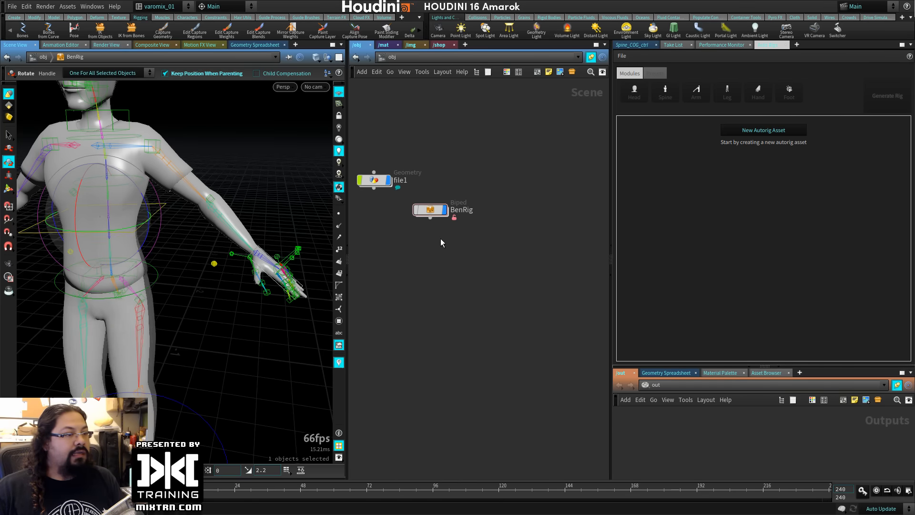
key(ctrl+z)
Switch file1's display off and back on, enter its network, and move the file1_deform node slightly lower.
middle_drag(420, 223, 475, 277)
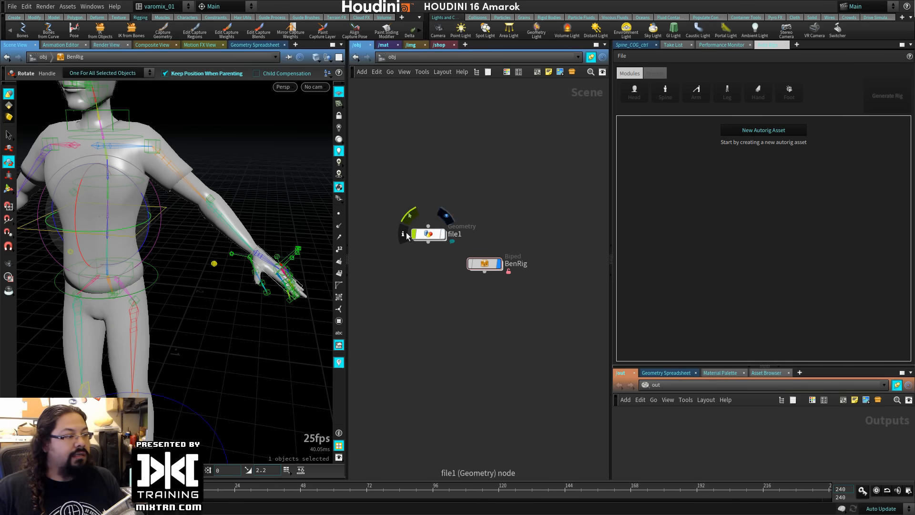
click(134, 201)
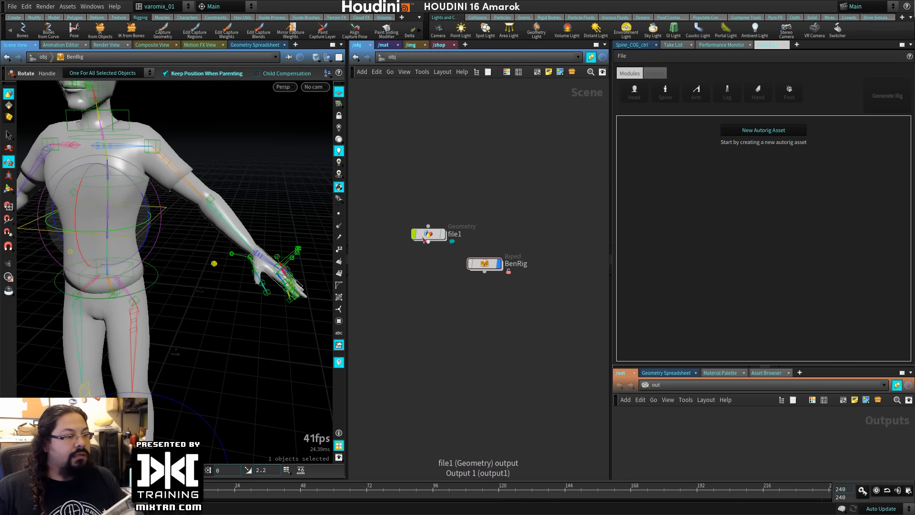
click(441, 236)
double_click(444, 237)
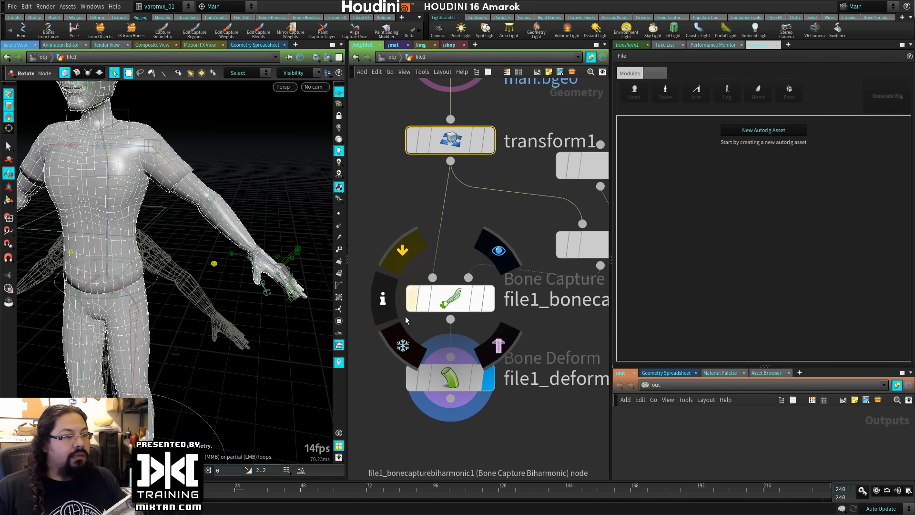
scroll(439, 367, down, 3)
scroll(427, 345, up, 2)
click(435, 195)
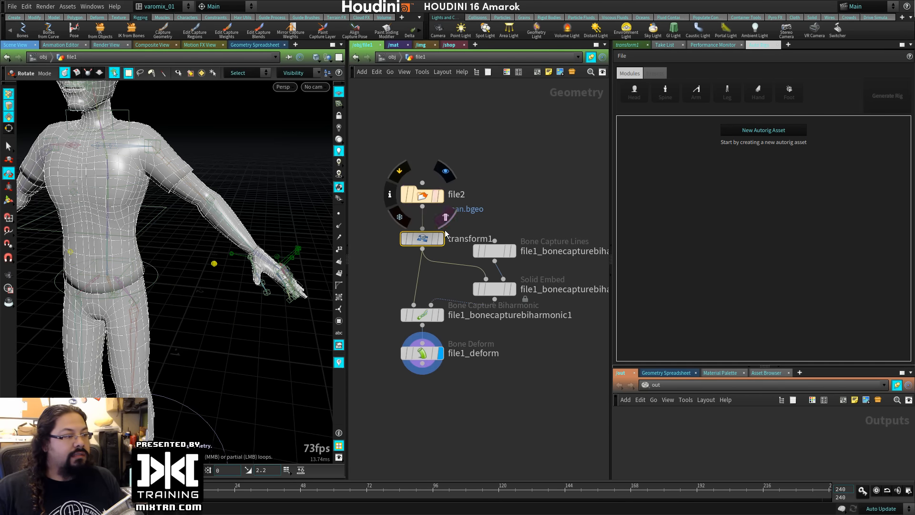
drag(428, 354, 428, 364)
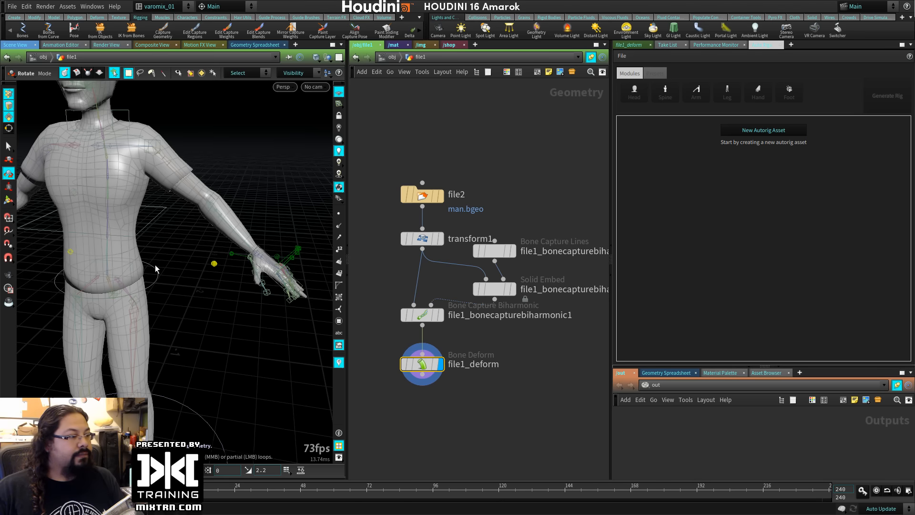
Return the scene view to the object level, test-rotate Spine_Local_ctrl at the hips, and undo the rotation.
key(u)
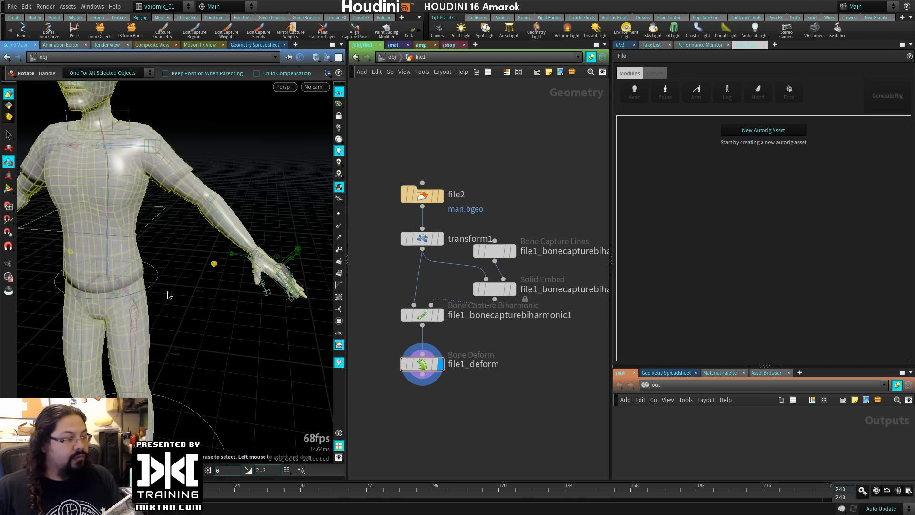
click(156, 280)
drag(152, 265, 165, 260)
key(ctrl+z)
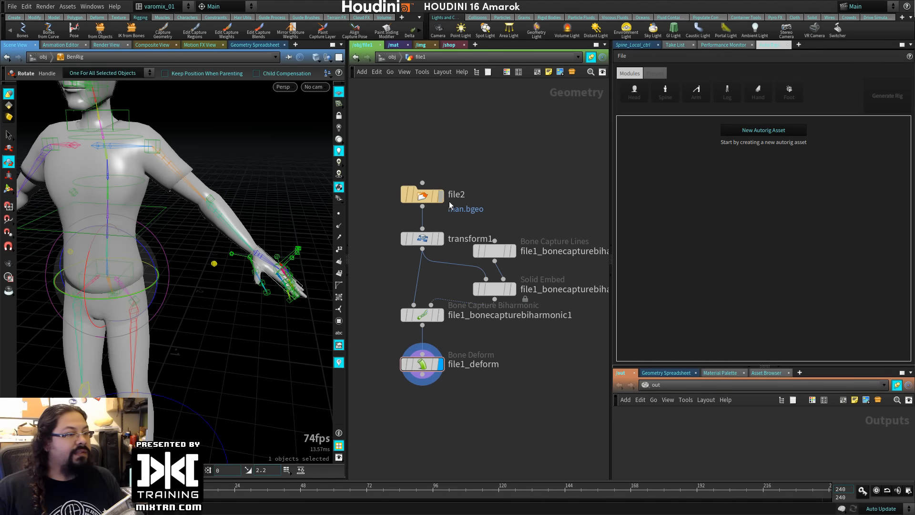
Return the network to the object level and toggle the display of BenRig and file1, leaving only BenRig shown.
click(395, 57)
mouse_move(500, 268)
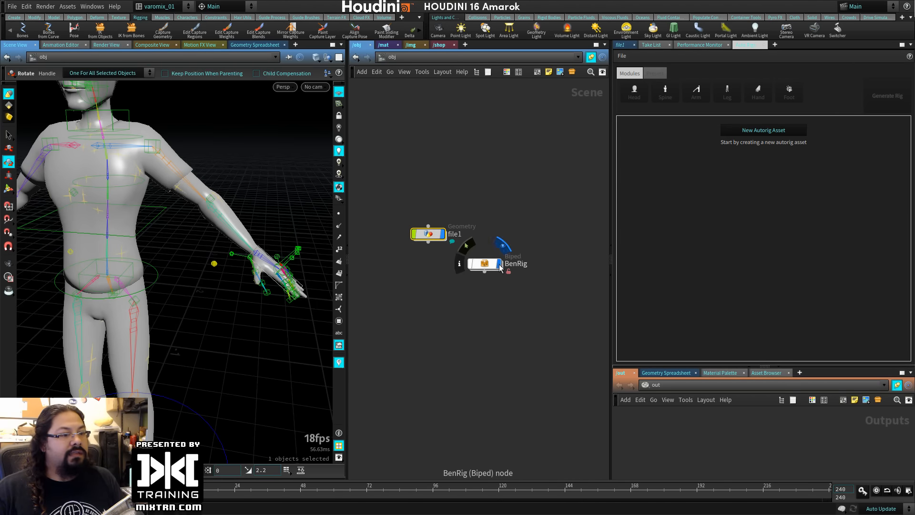
click(499, 266)
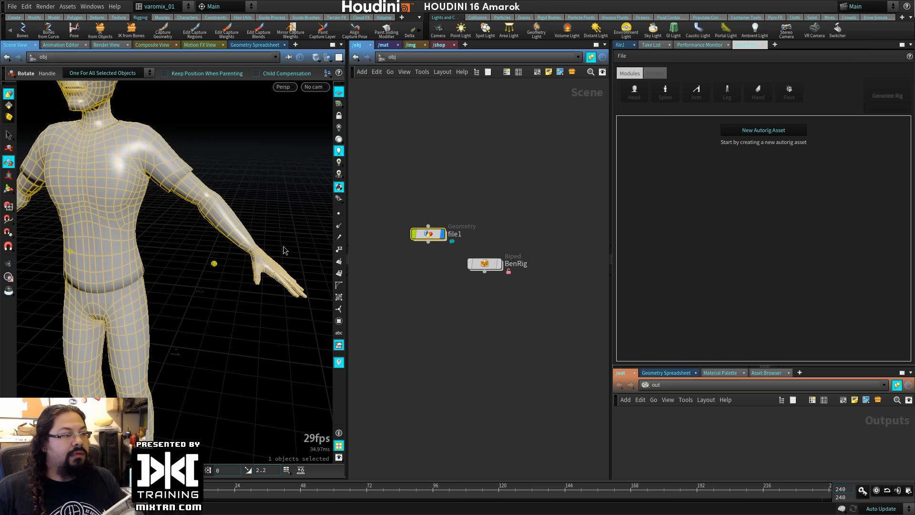
click(442, 238)
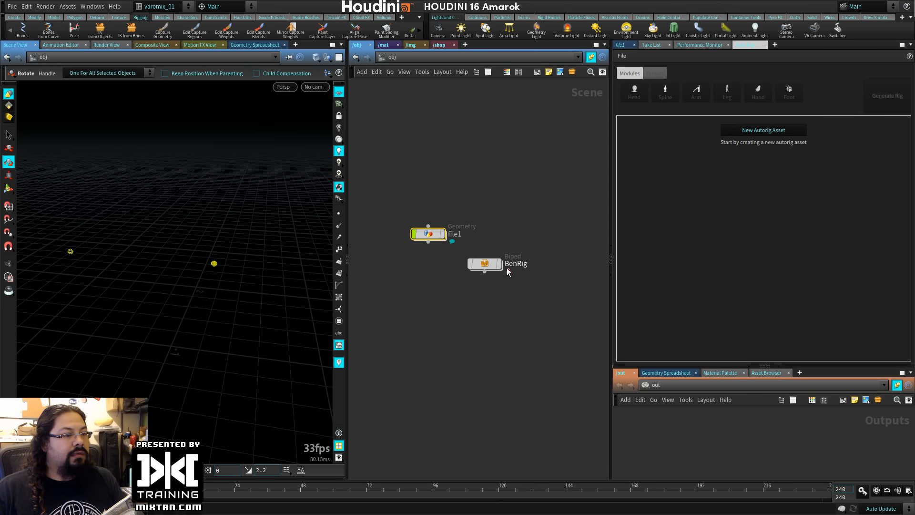
click(499, 265)
Rotate Spine_COG_ctrl about 36 degrees around Z, and display only file1 to check how its mesh deforms.
click(150, 227)
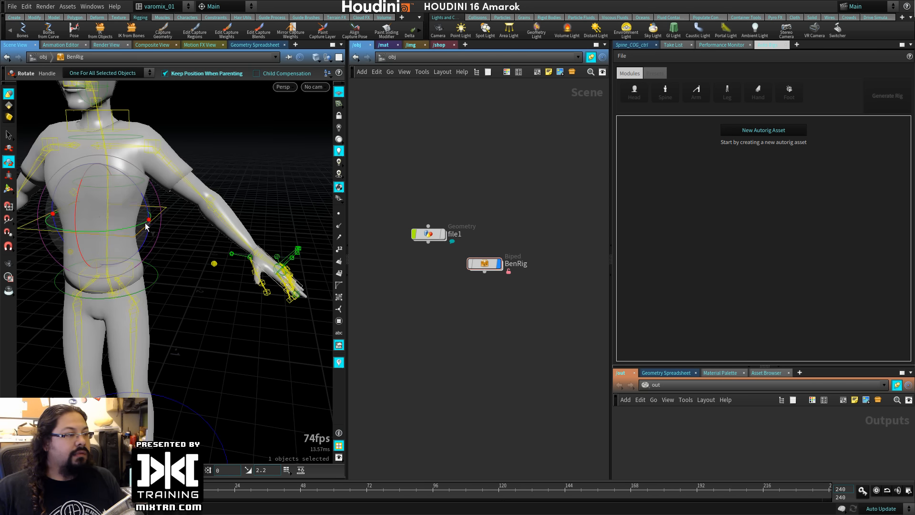
drag(141, 216, 265, 262)
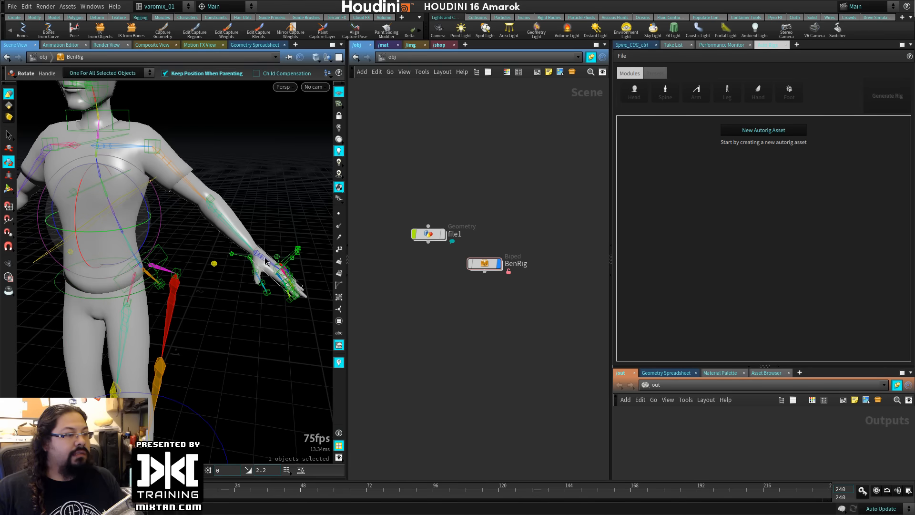
click(442, 234)
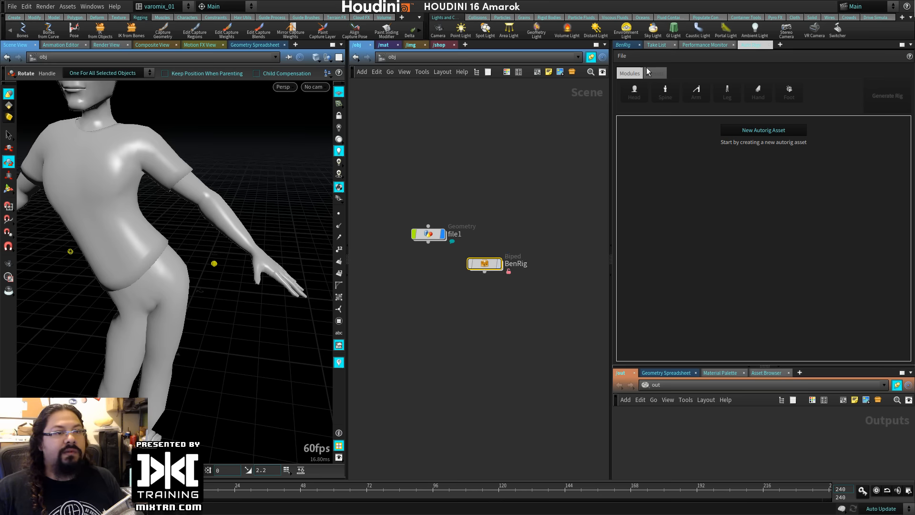
Turn off Display Geometry in BenRig's display parameters, and show the BenRig object again.
click(623, 45)
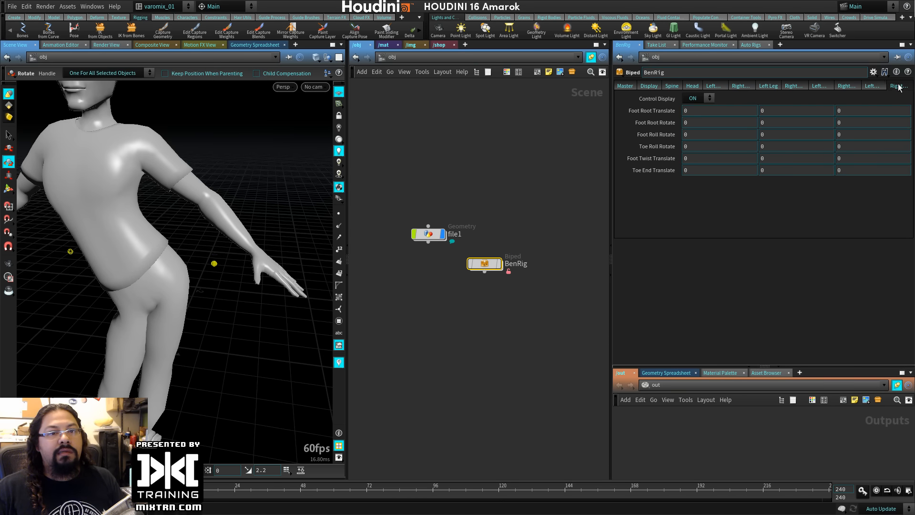
click(648, 86)
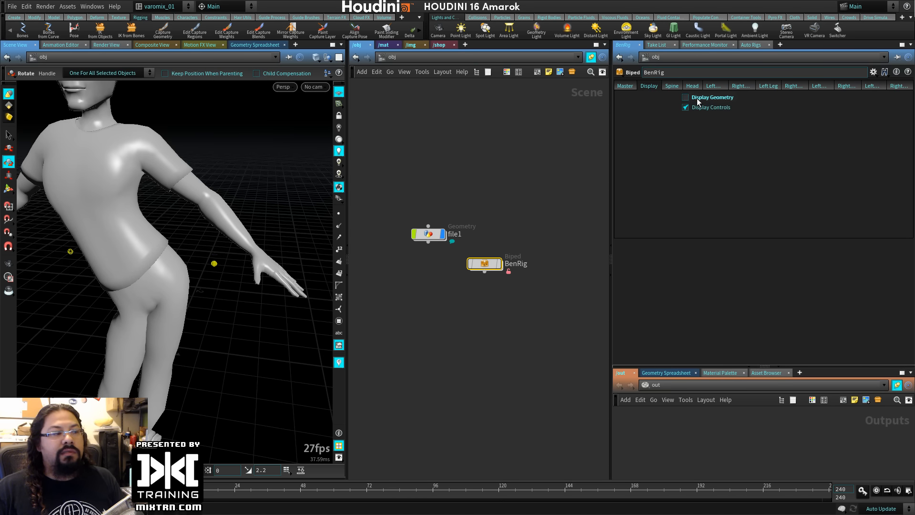
click(484, 263)
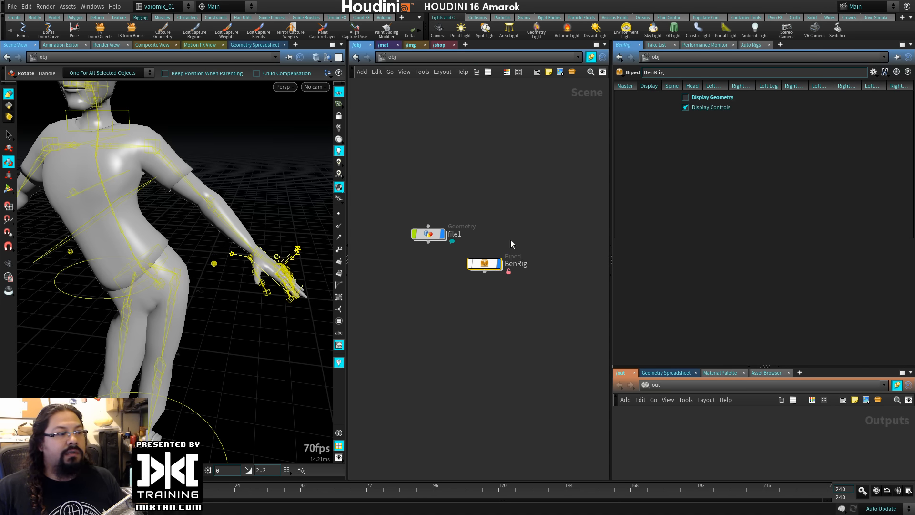
click(695, 97)
click(694, 98)
Select Spine_COG_ctrl and rotate it back to nearly upright, at about -0.6 degrees around Z.
click(132, 194)
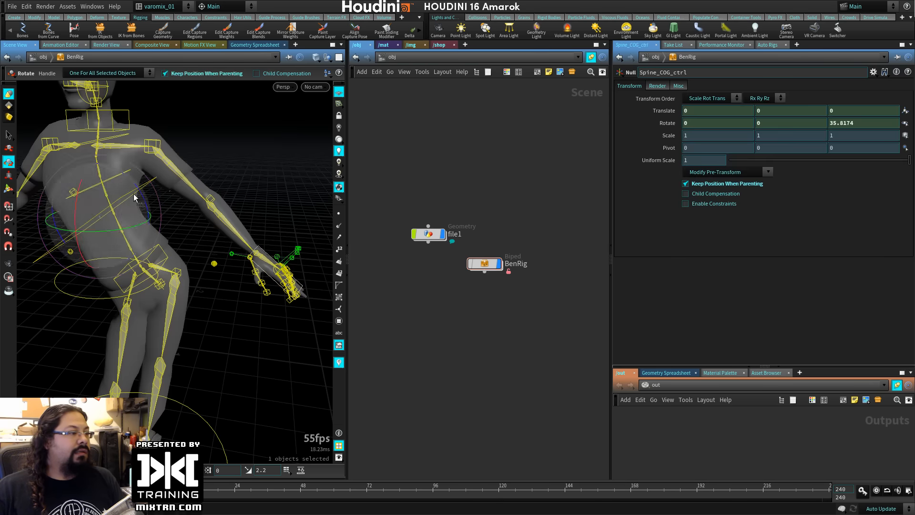
alt+drag(133, 193, 205, 251)
alt+right_drag(205, 251, 182, 261)
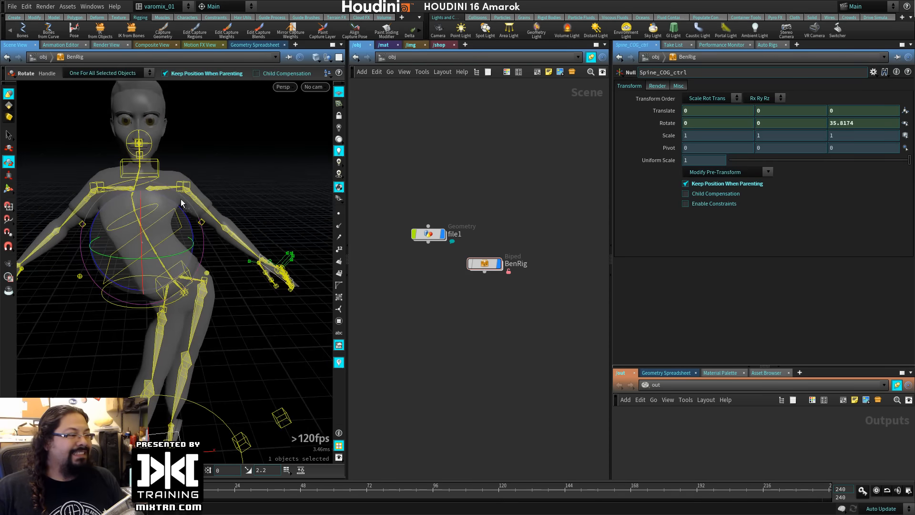
mouse_move(191, 228)
mouse_down()
mouse_move(199, 251)
mouse_move(192, 237)
mouse_up()
Test the left arm by manipulating the L_Hand_handroot control, and undo the pose change.
alt+drag(228, 325, 208, 331)
alt+right_drag(208, 331, 263, 352)
alt+middle_drag(264, 351, 237, 302)
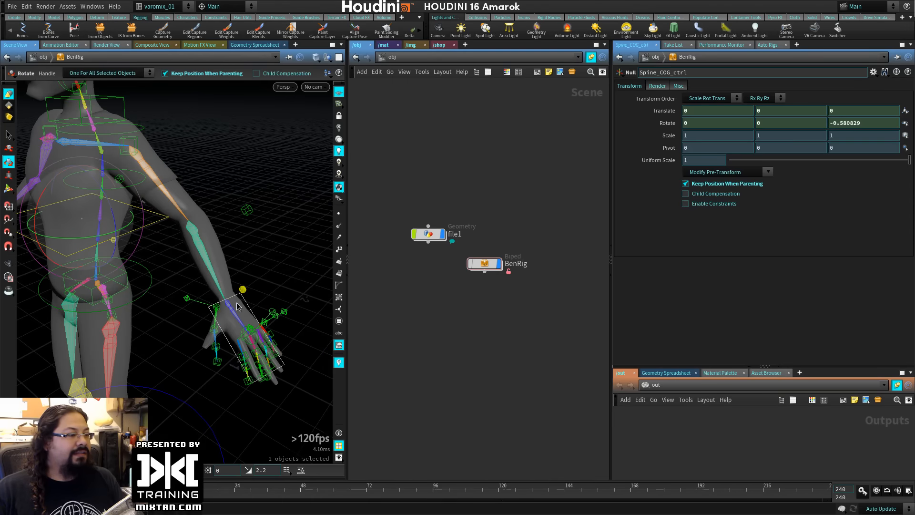
click(244, 301)
drag(256, 298, 204, 364)
key(ctrl+z)
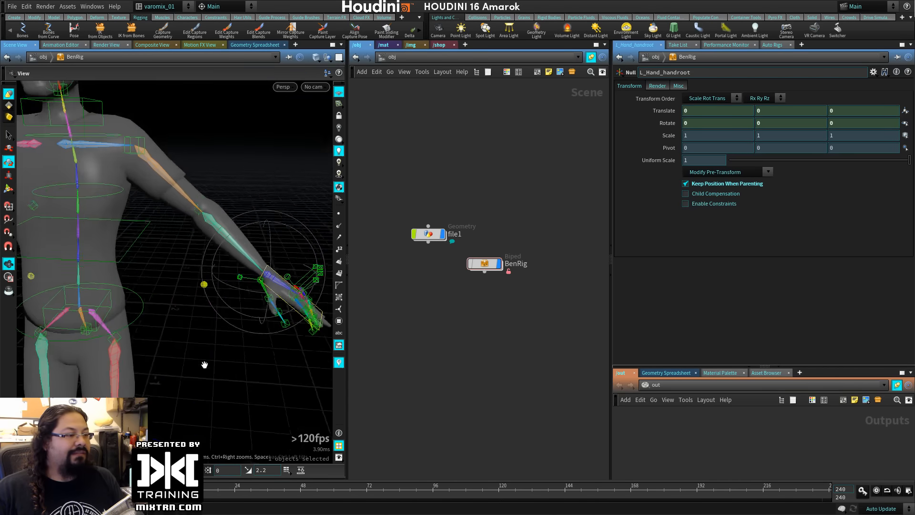
Try rotating the L_Hand_handroot control, and undo the rotation.
alt+right_drag(205, 363, 213, 352)
key(r)
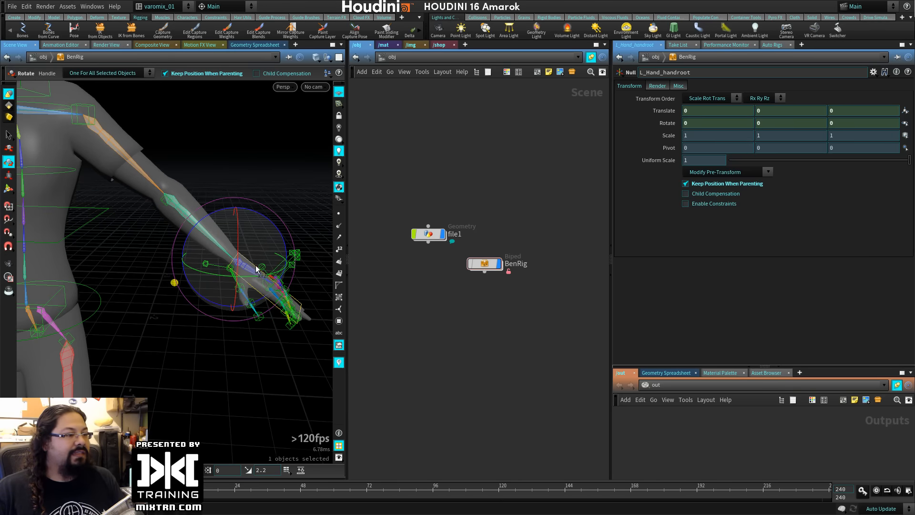
drag(274, 227, 237, 359)
key(ctrl+z)
click(238, 361)
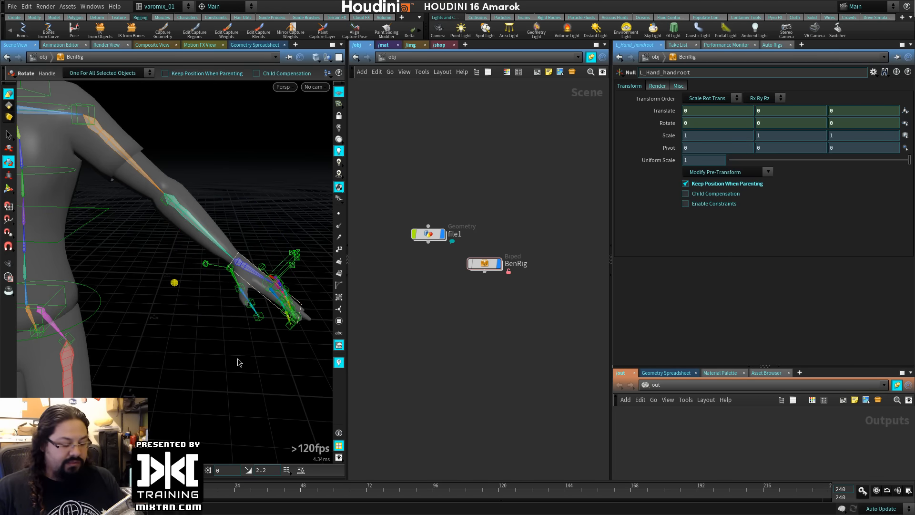
Check BenRig's display parameters, and hide Bones in the viewport's object type visibility so that only the controls show over the mesh.
key(t)
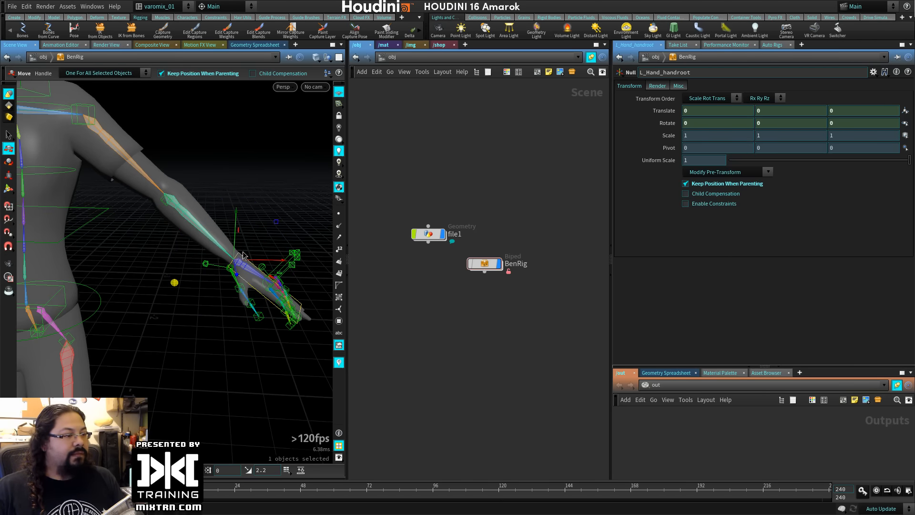
click(251, 258)
click(483, 263)
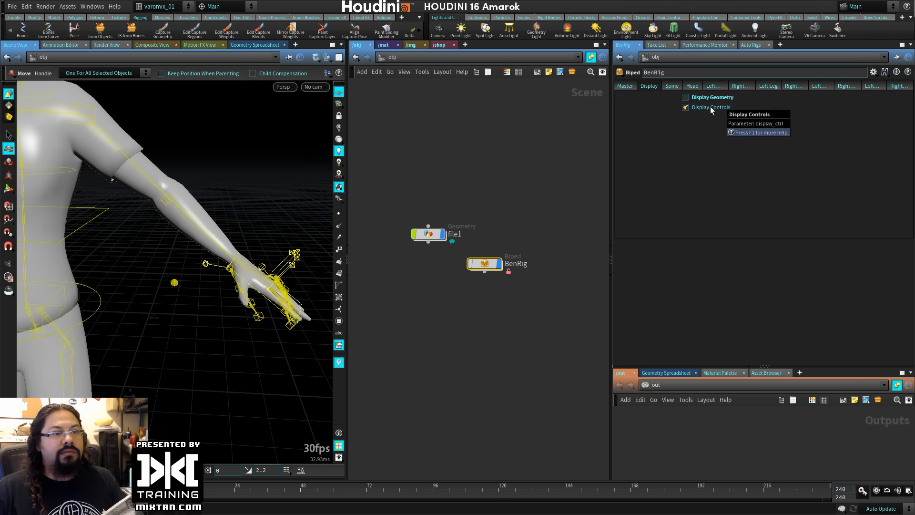
click(624, 86)
click(649, 85)
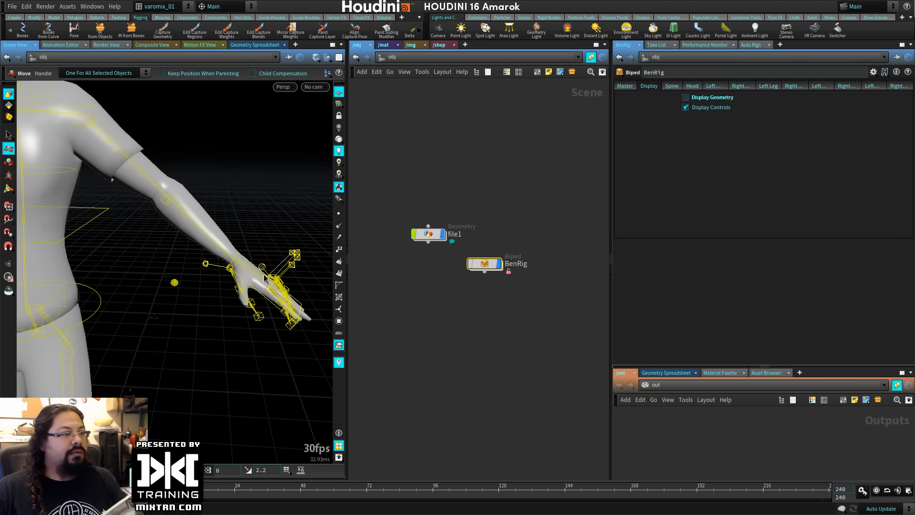
click(339, 200)
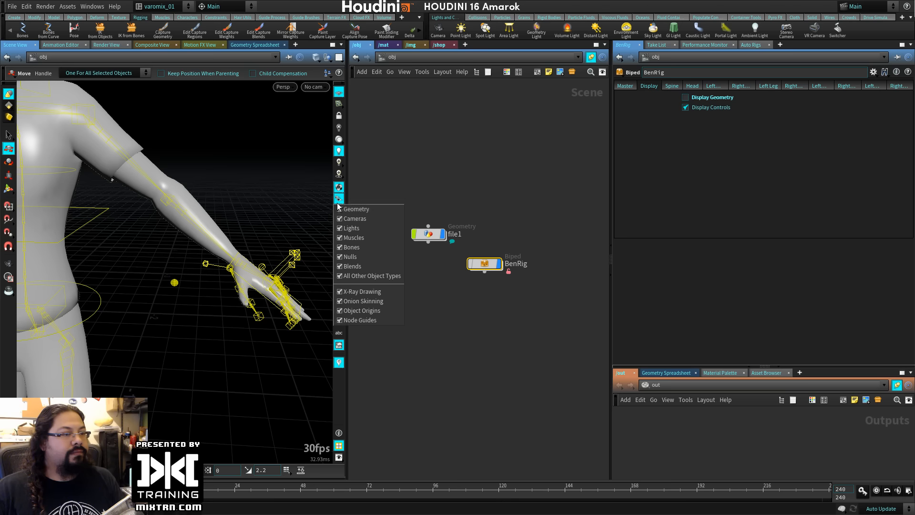
click(363, 247)
Try moving the L_Hand_handroot control with the bones hidden, and undo the move.
click(248, 299)
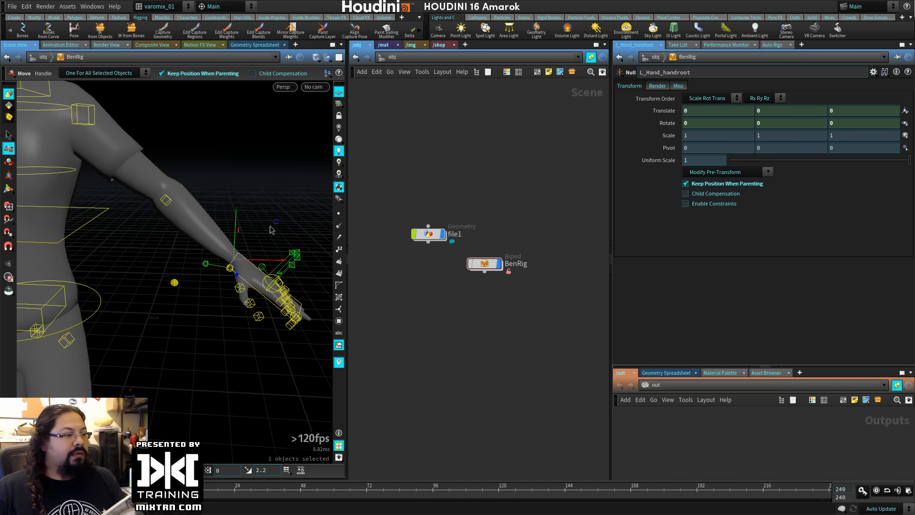
middle_drag(270, 230, 281, 204)
key(ctrl+z)
Link the network editor so it follows into BenRig, then test Spine_belly_ctrl by moving it and undo the move.
click(590, 56)
scroll(207, 285, down, 3)
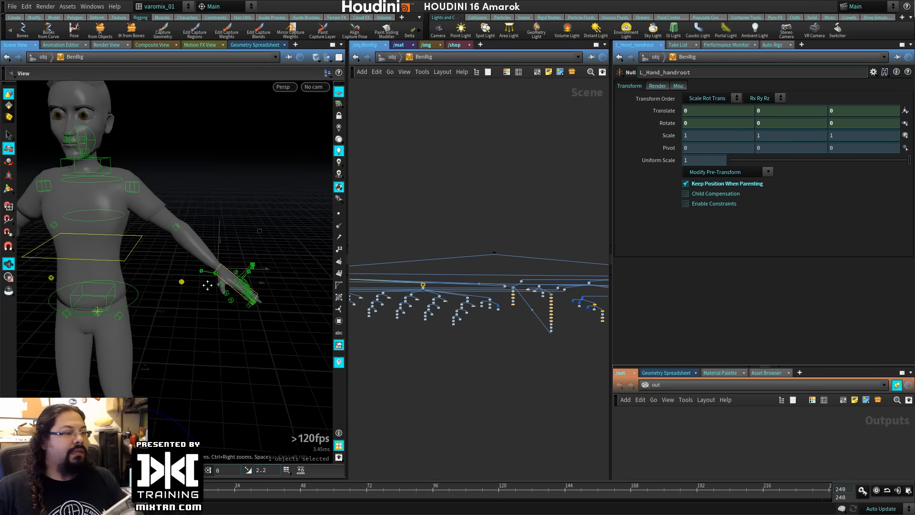
drag(208, 285, 189, 230)
click(190, 229)
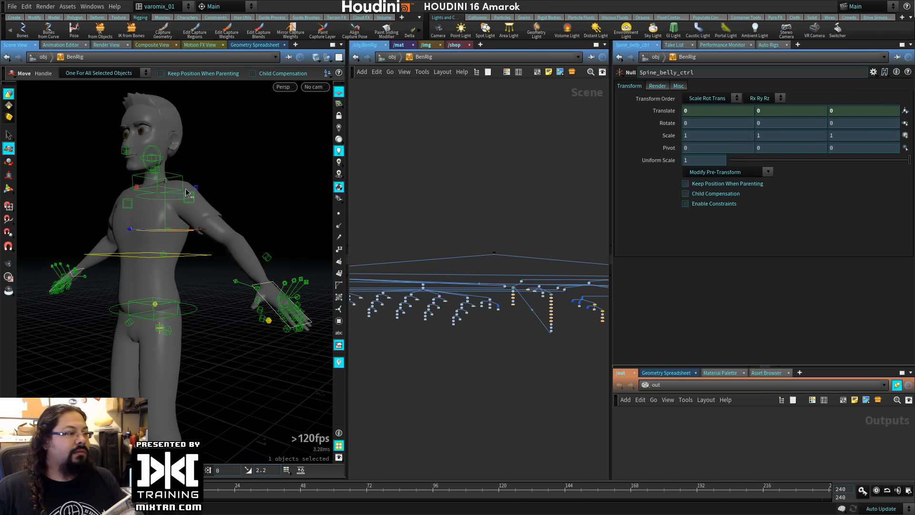
alt+drag(165, 199, 130, 201)
middle_drag(130, 201, 101, 199)
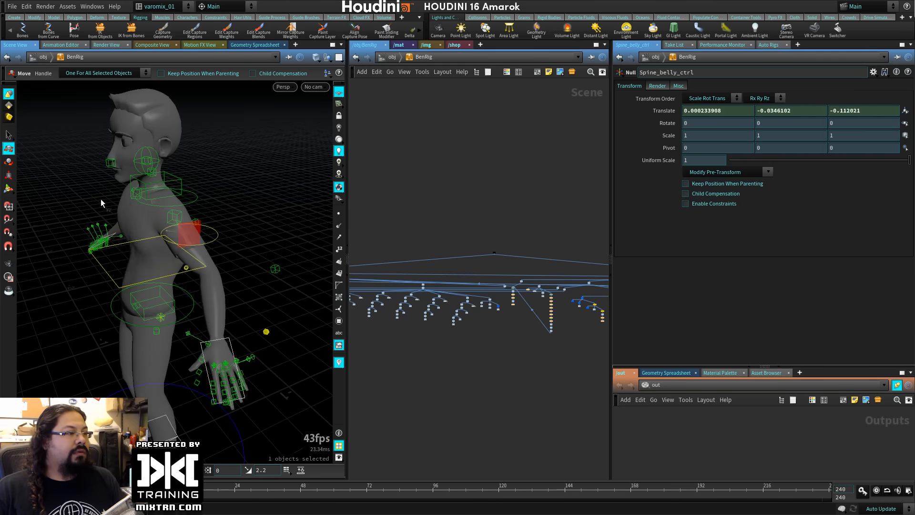
key(ctrl+z)
Test Spine_Chest_A_ctrl by moving it with the character seen from the side, and undo the move.
alt+drag(258, 181, 220, 184)
click(200, 202)
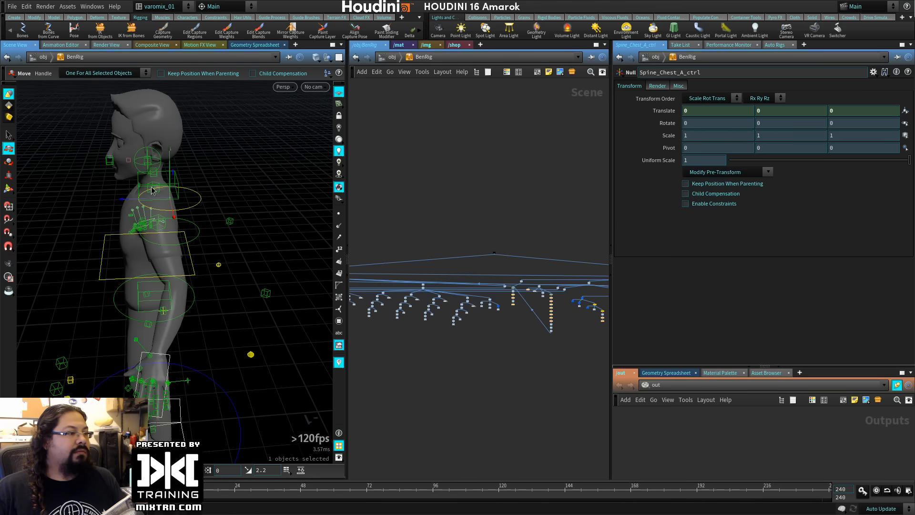
drag(169, 198, 196, 246)
key(ctrl+z)
Lift the left foot with L_Foot_footroot to a translation of about 0.29 in Y and 0.21 in Z.
alt+middle_drag(196, 245, 201, 150)
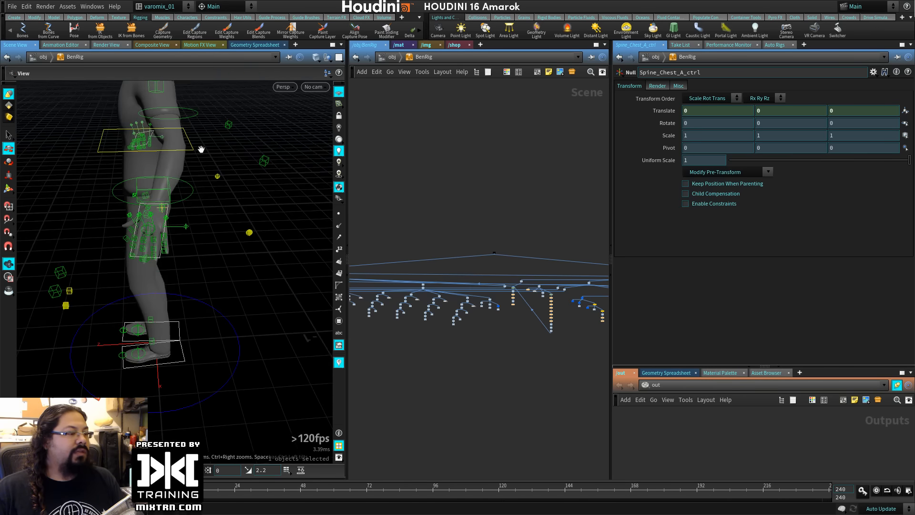
alt+drag(200, 149, 147, 290)
click(173, 416)
alt+drag(147, 289, 199, 281)
alt+right_drag(273, 298, 246, 316)
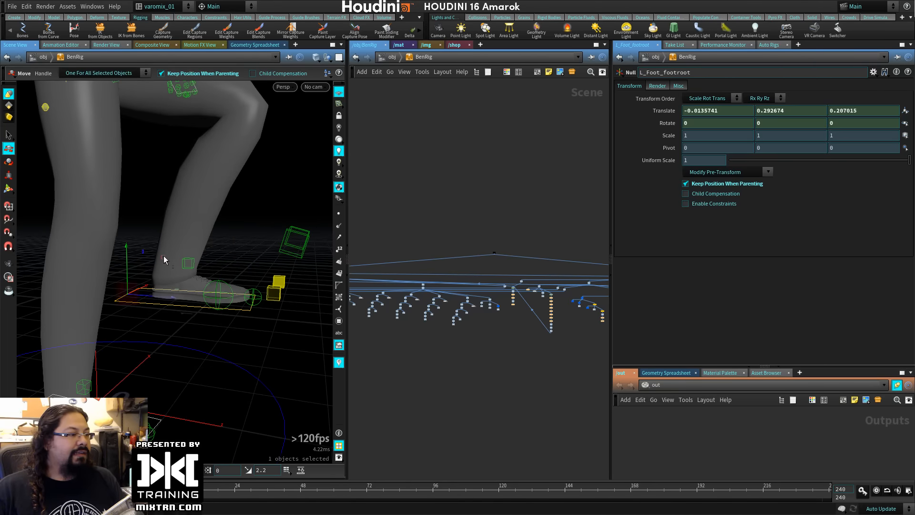
Move L_Foot_footroot farther out and up, to a translation of about 0.69, 0.39, 0.22.
drag(164, 255, 336, 277)
alt+right_drag(220, 220, 120, 345)
alt+drag(120, 345, 210, 335)
alt+middle_drag(210, 335, 242, 261)
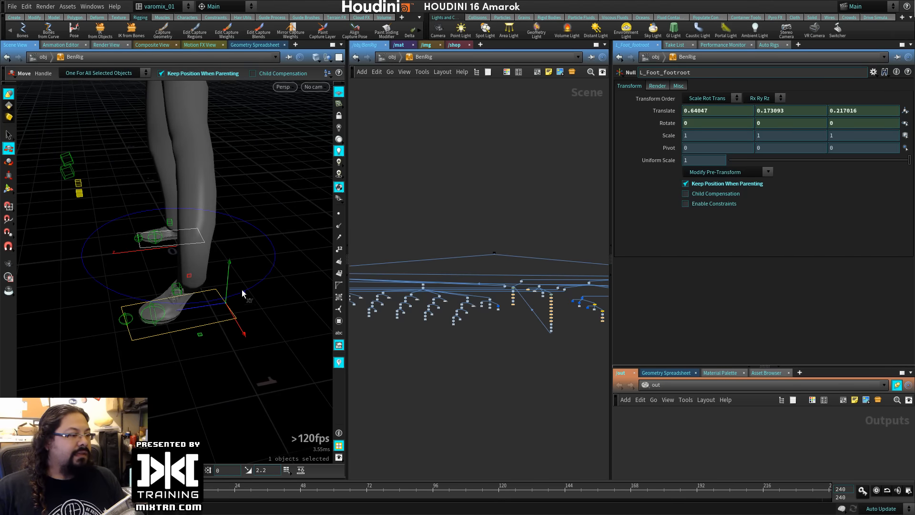
drag(242, 294, 261, 240)
alt+middle_drag(229, 257, 192, 327)
alt+drag(192, 327, 210, 377)
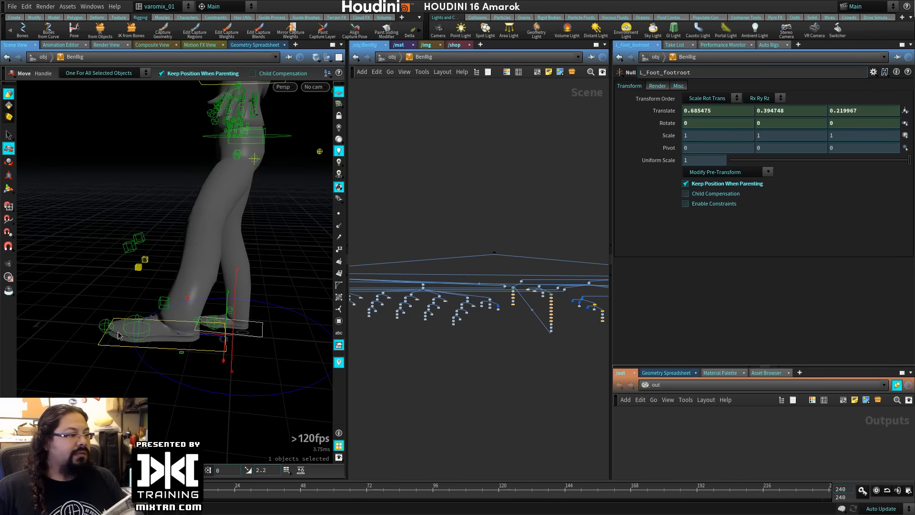
Try rotating the L_Foot_toeroll control, and undo it together with the L_Foot_footroot moves.
click(105, 327)
key(r)
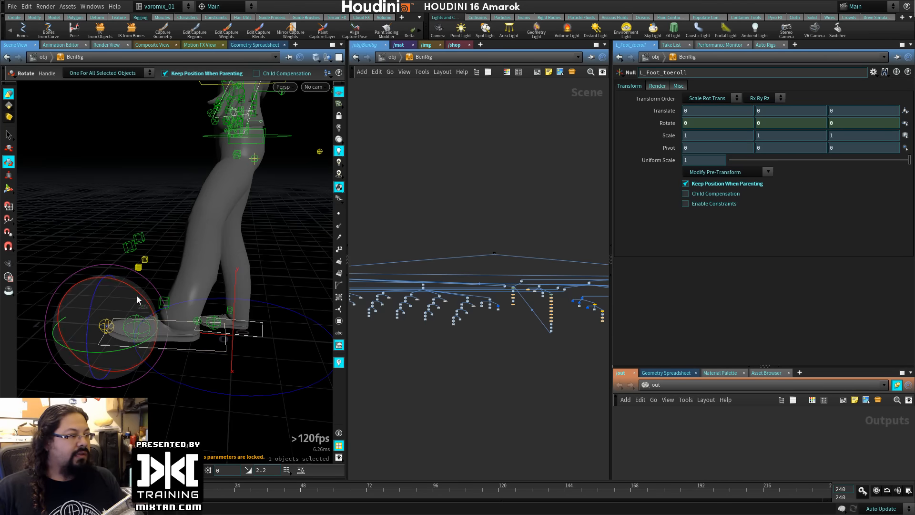
mouse_move(139, 302)
mouse_down()
mouse_move(155, 310)
mouse_move(119, 286)
mouse_move(133, 296)
mouse_up()
key(ctrl+z)
alt+drag(176, 333, 107, 359)
key(ctrl+z)
key(ctrl+z)
key(ctrl+z)
key(ctrl+z)
key(ctrl+z)
Rotate L_Foot_footroll about 42 degrees around X to lift the left heel.
alt+right_drag(106, 360, 199, 298)
click(167, 295)
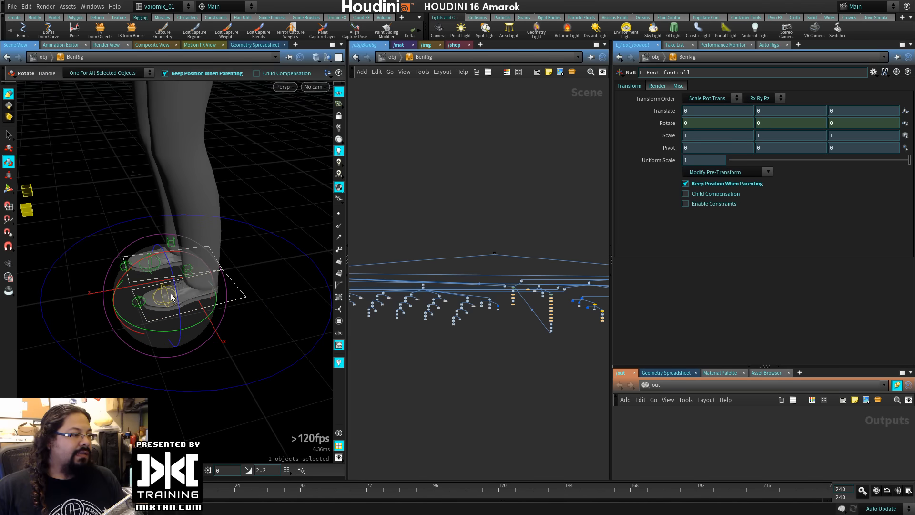
drag(151, 259, 136, 276)
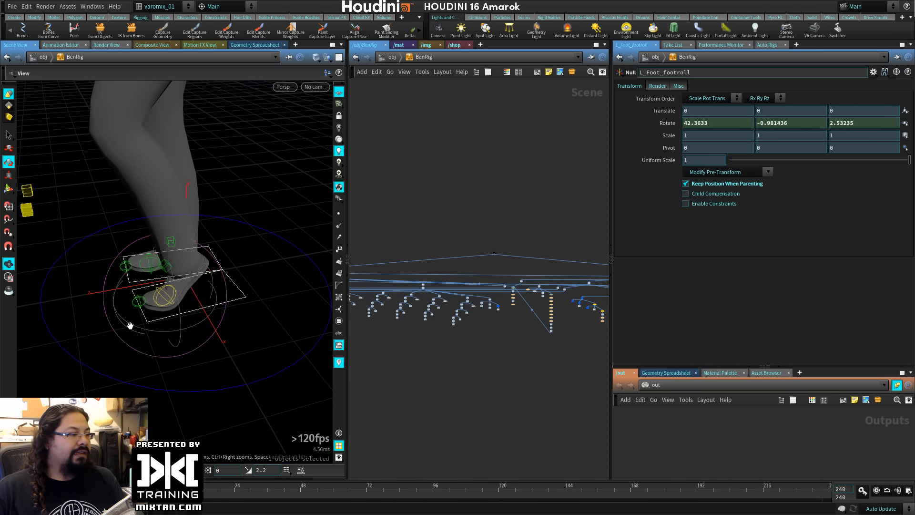
alt+right_drag(129, 324, 222, 337)
alt+drag(222, 337, 191, 325)
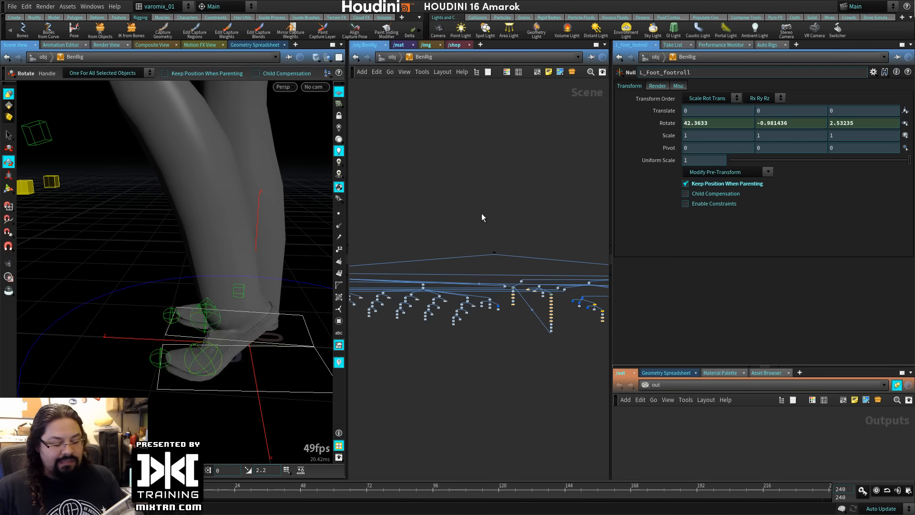
Return to the object level and match the BenRig node to its current definition.
key(u)
right_click(482, 265)
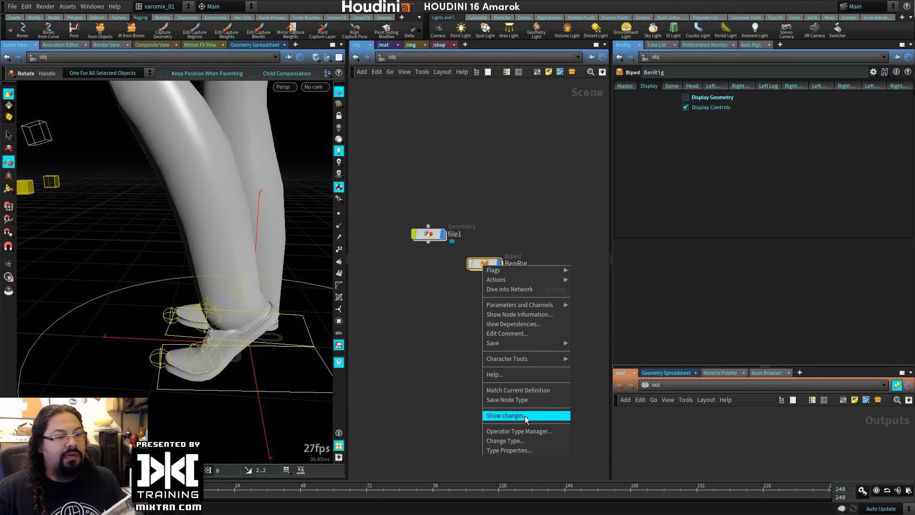
click(524, 390)
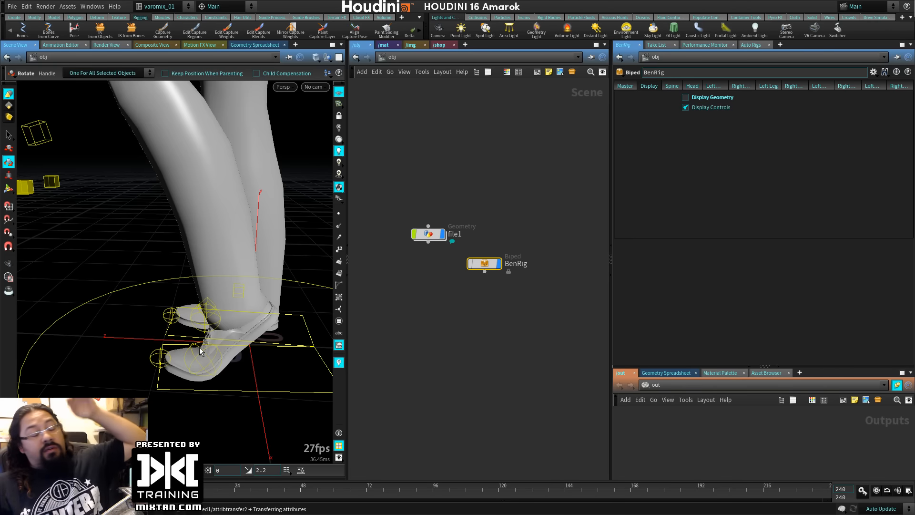
Test the left foot roll control on the locked rig by rotating it forward and back, and undo the last rotation.
click(210, 359)
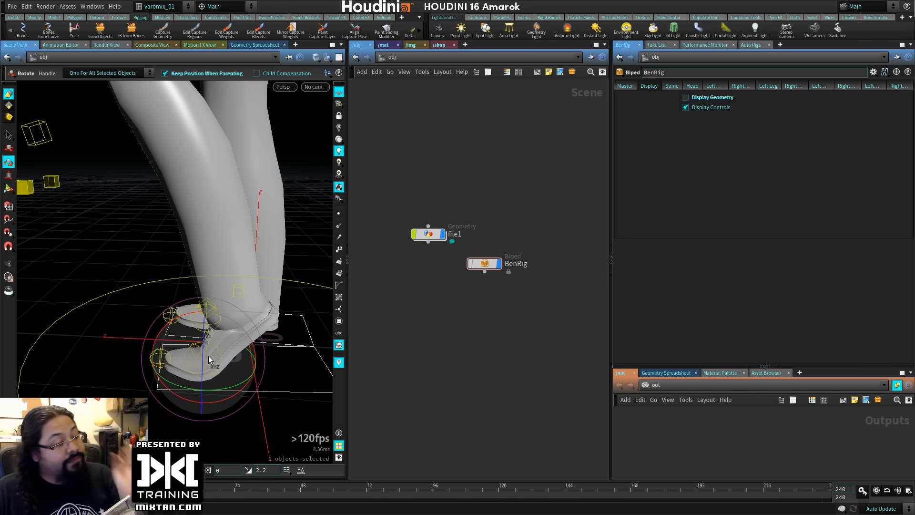
drag(239, 323, 209, 309)
mouse_move(237, 331)
alt+right_down()
mouse_move(239, 313)
mouse_move(245, 317)
alt+right_up()
mouse_move(245, 319)
mouse_down()
mouse_move(266, 347)
mouse_move(253, 315)
mouse_up()
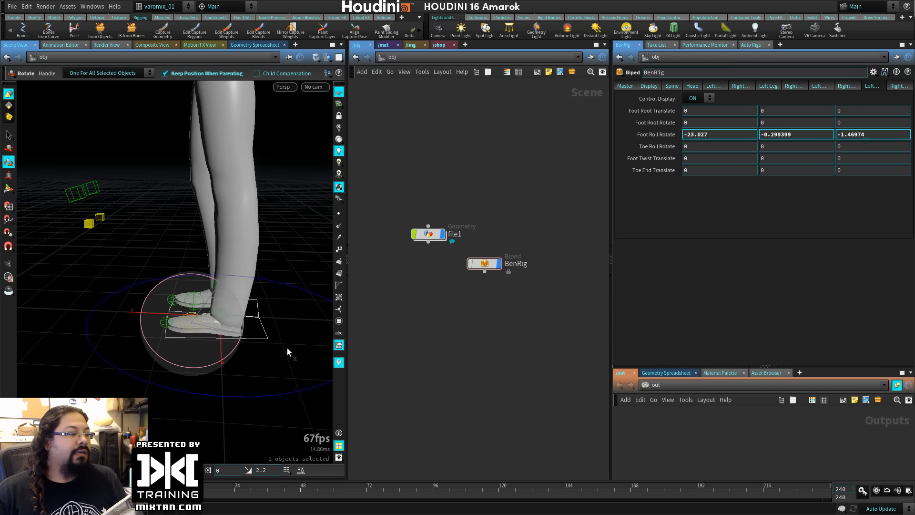
key(ctrl+z)
Try rotating the left foot root control, and undo the rotation.
click(269, 338)
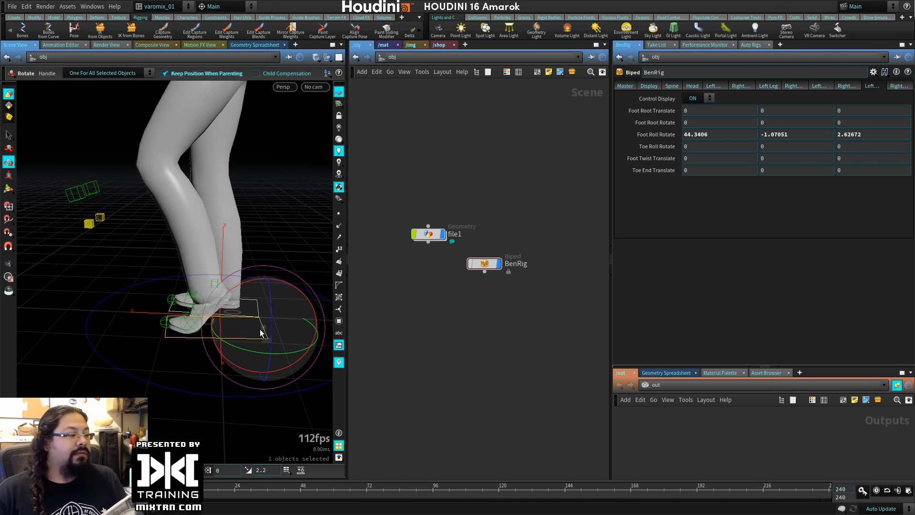
mouse_move(257, 284)
mouse_down()
mouse_move(232, 289)
mouse_move(258, 303)
mouse_up()
key(ctrl+z)
key(ctrl+z)
key(ctrl+z)
key(ctrl+z)
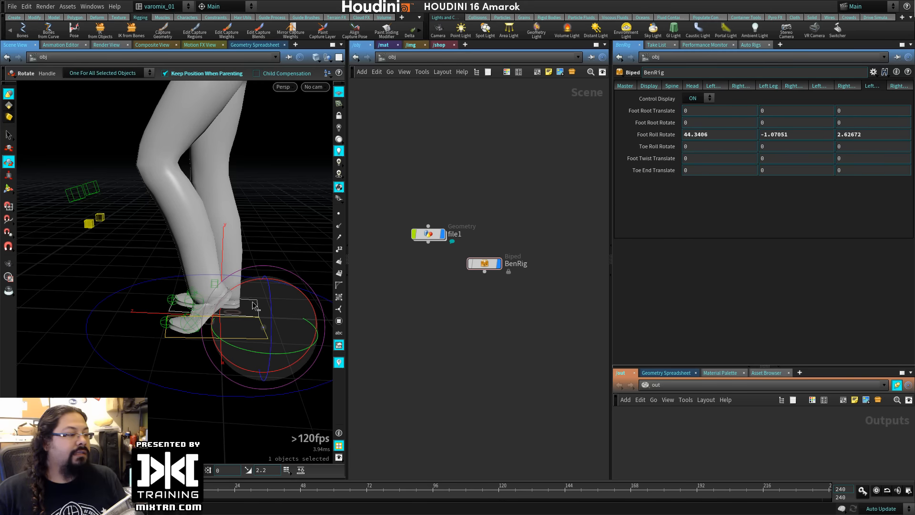
Reset the left foot's Foot Roll Rotate values to default, then try rotating the foot root control and undo it.
click(169, 333)
ctrl+middle_click(667, 134)
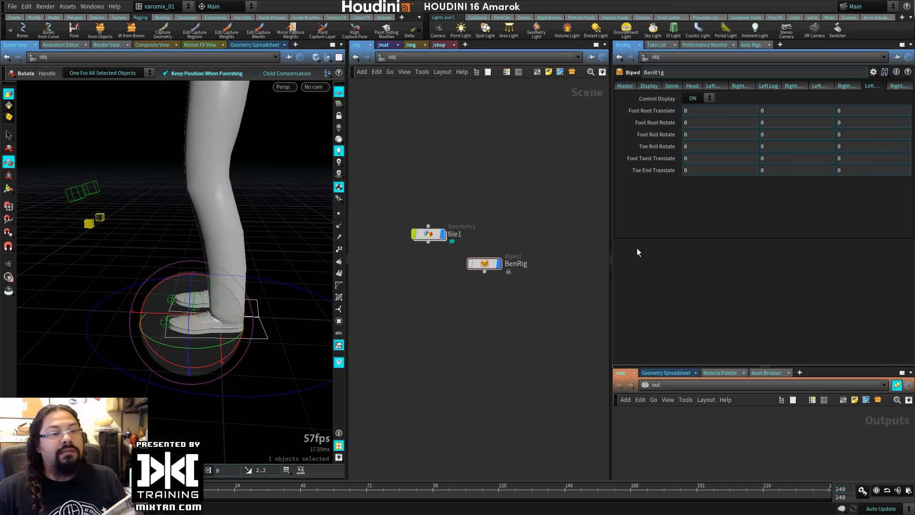
drag(264, 351, 266, 291)
key(ctrl+z)
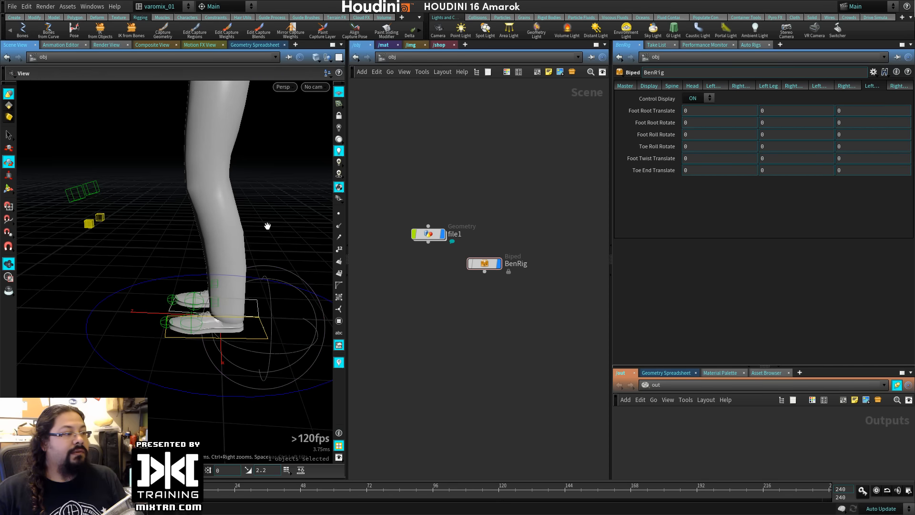
Try moving the hips control, undo the move, and lower the hips to a translation of about -0.22 in Y.
right_drag(267, 226, 194, 264)
middle_drag(194, 264, 171, 337)
drag(171, 337, 181, 311)
middle_drag(182, 311, 208, 284)
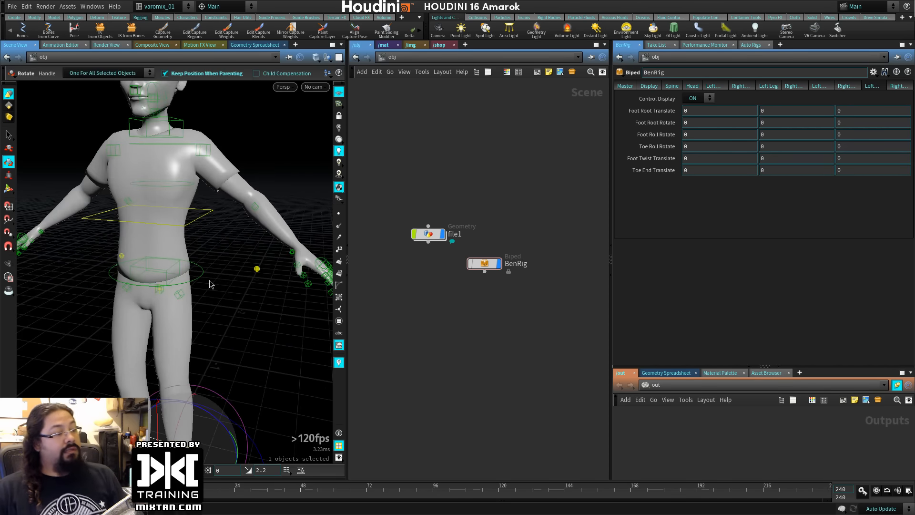
click(206, 279)
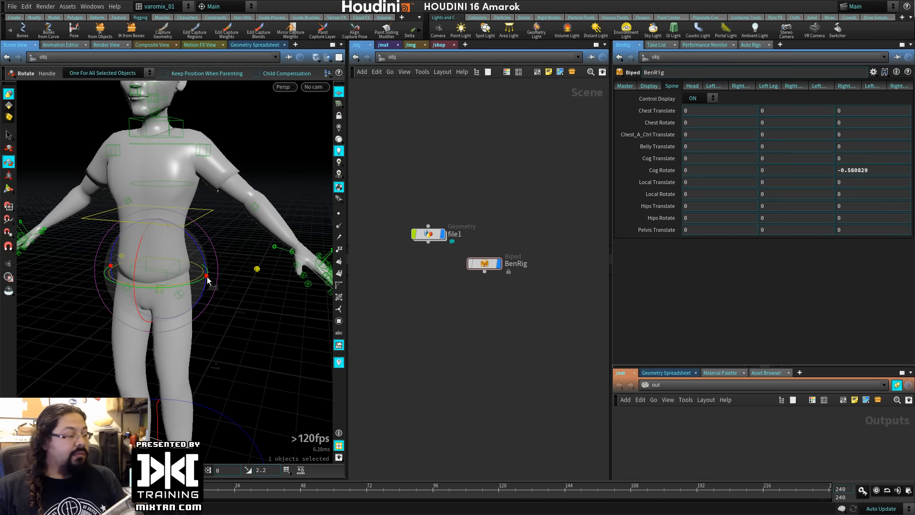
key(w)
key(w)
key(t)
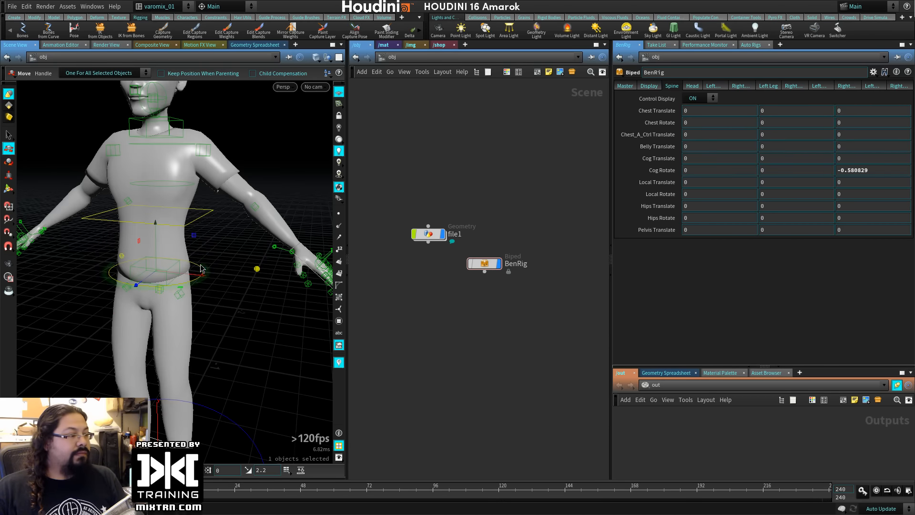
drag(193, 234, 234, 236)
key(ctrl+z)
key(space)
drag(258, 302, 158, 310)
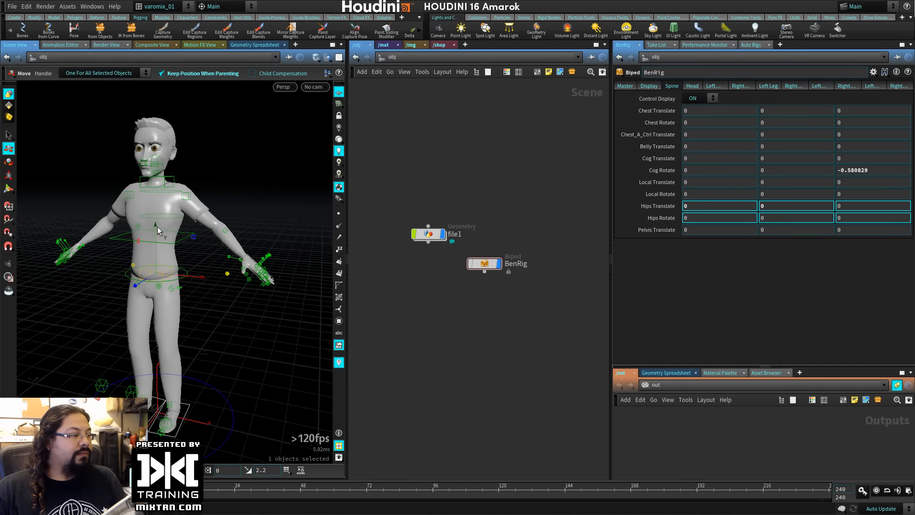
drag(157, 227, 212, 285)
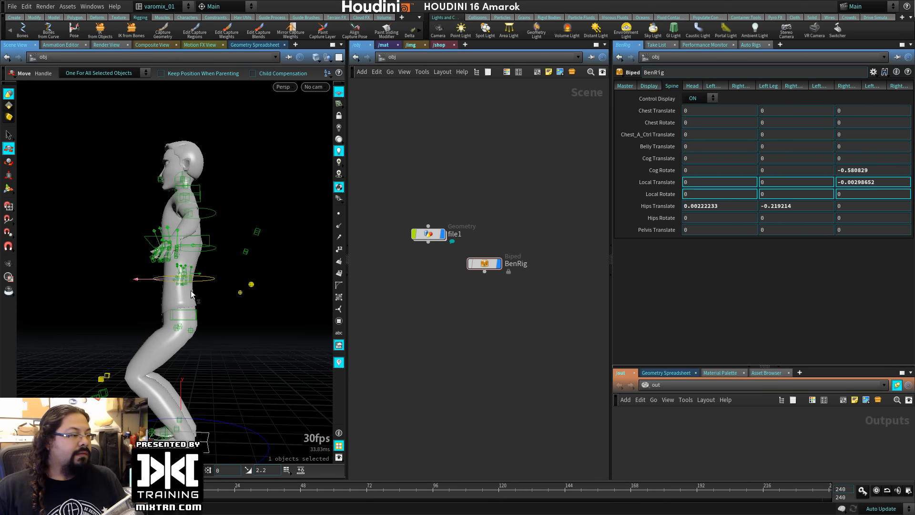
Test the local spine control, and move the belly control to a translation of about -0.031 in Y and 0.007 in Z.
drag(157, 274, 207, 247)
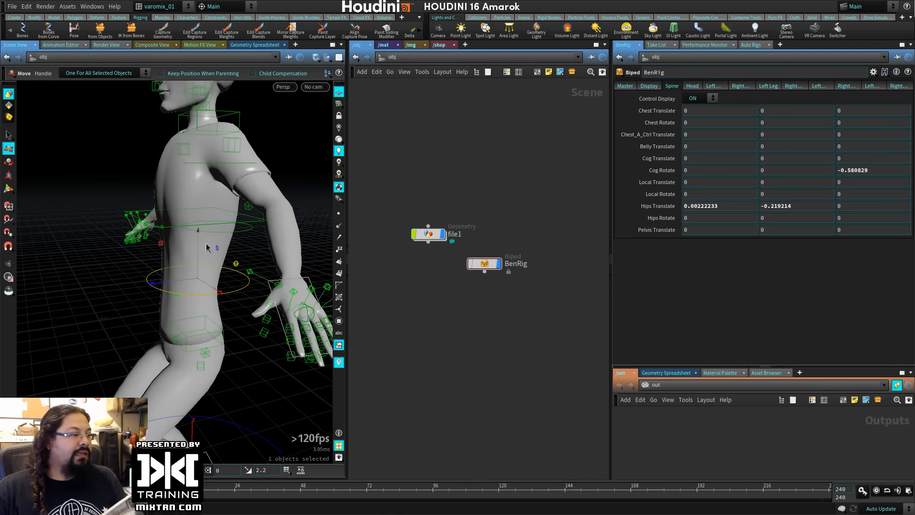
click(240, 228)
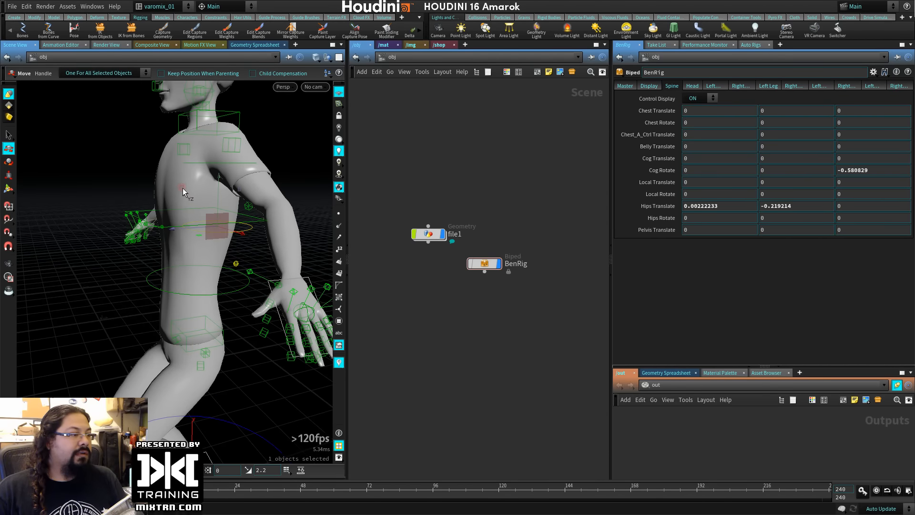
mouse_move(182, 188)
mouse_down()
mouse_move(200, 212)
mouse_move(235, 199)
mouse_move(197, 225)
mouse_move(103, 216)
mouse_move(265, 174)
mouse_move(161, 213)
mouse_move(182, 198)
mouse_up()
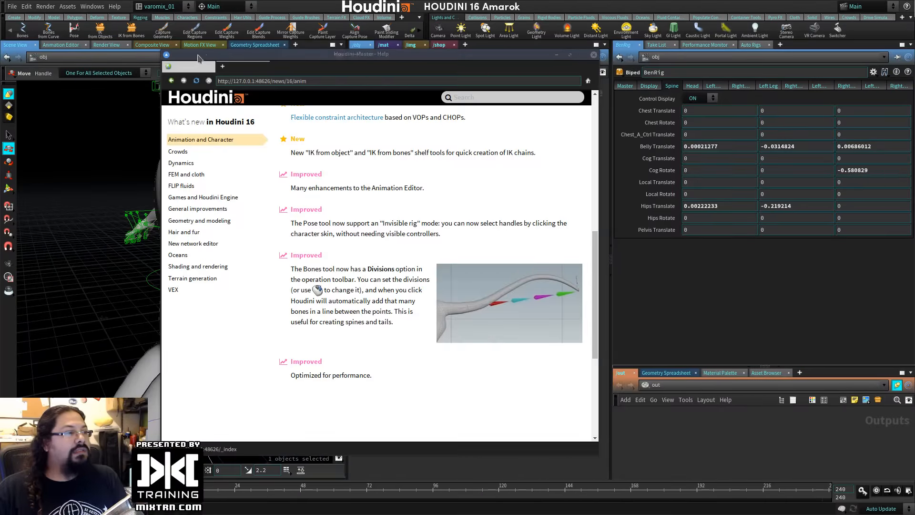
Review the Houdini 16 What's New help page on Animation and Character, from biharmonic skin capturing to the Bones tool improvements.
drag(198, 57, 345, 70)
scroll(510, 190, up, 4)
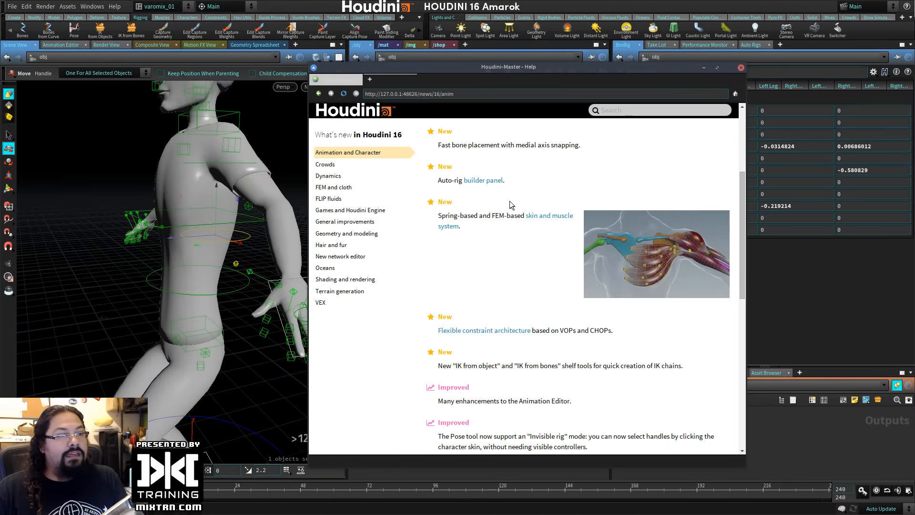
scroll(463, 176, up, 3)
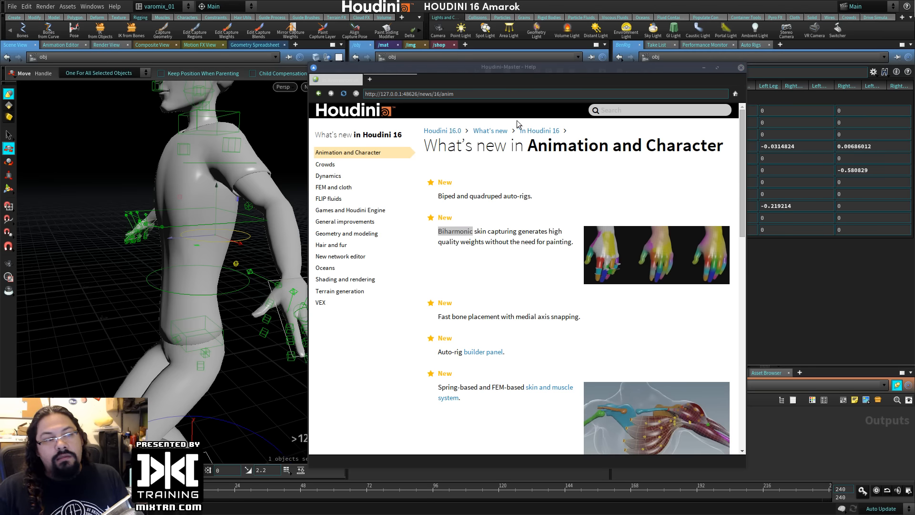
drag(431, 71, 914, 72)
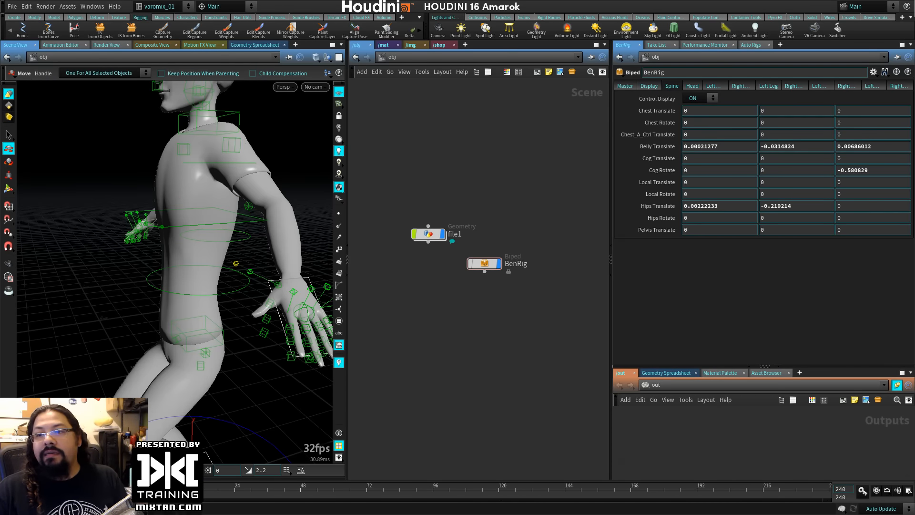
drag(914, 72, 469, 49)
scroll(569, 273, down, 15)
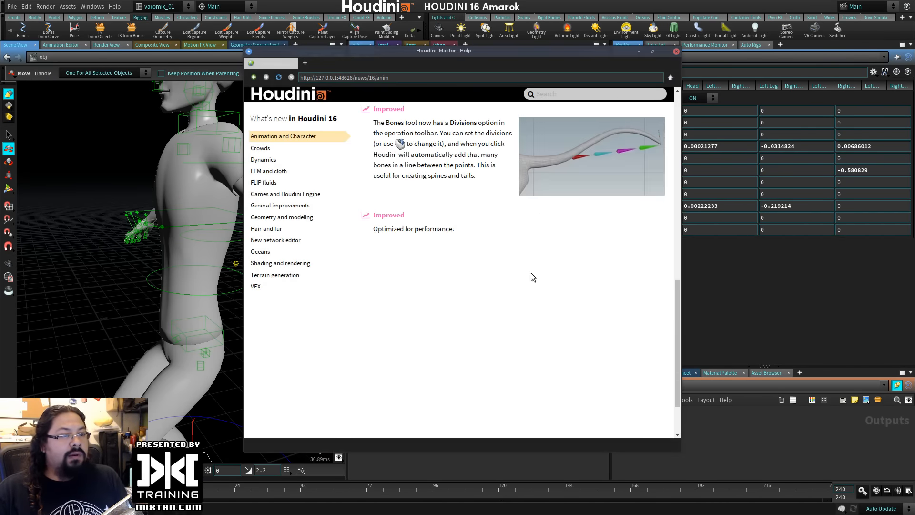
scroll(530, 274, up, 12)
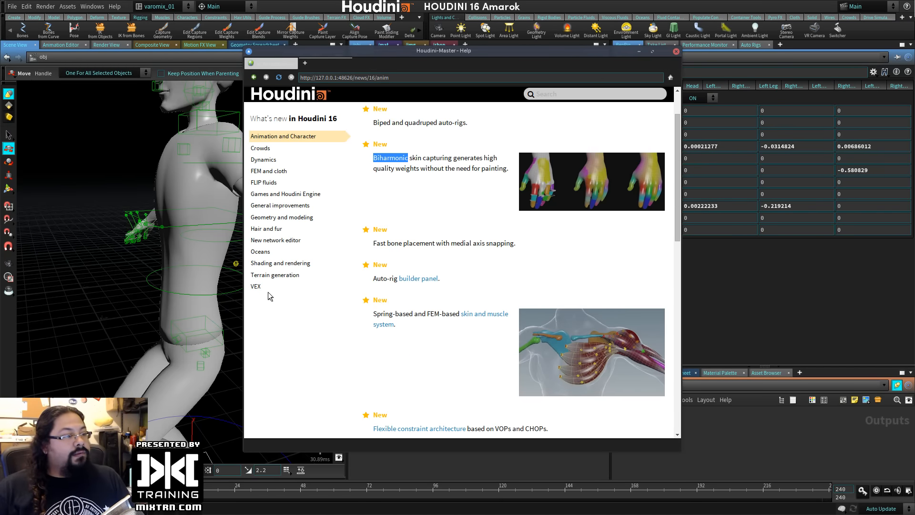
drag(439, 50, 647, 44)
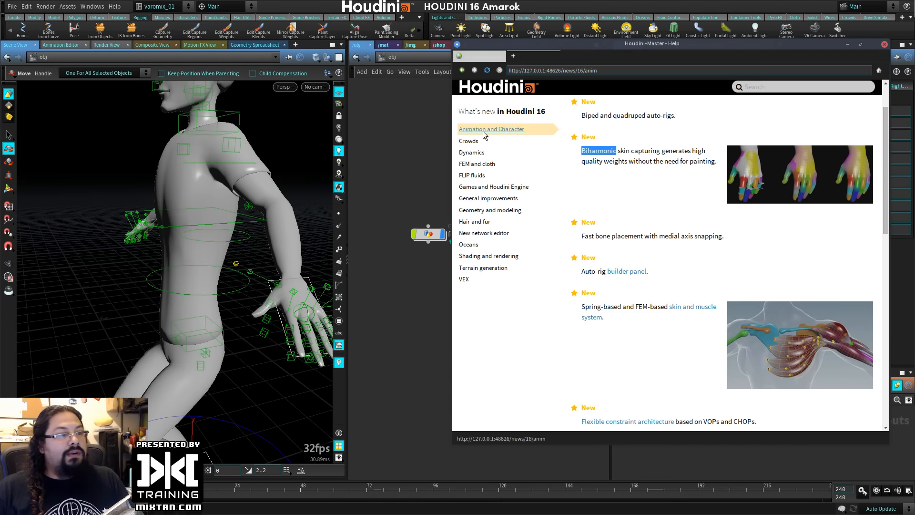
Review the What's New help pages on Dynamics and on FEM and cloth, covering the Pyro, RBD and finite element changes.
click(473, 154)
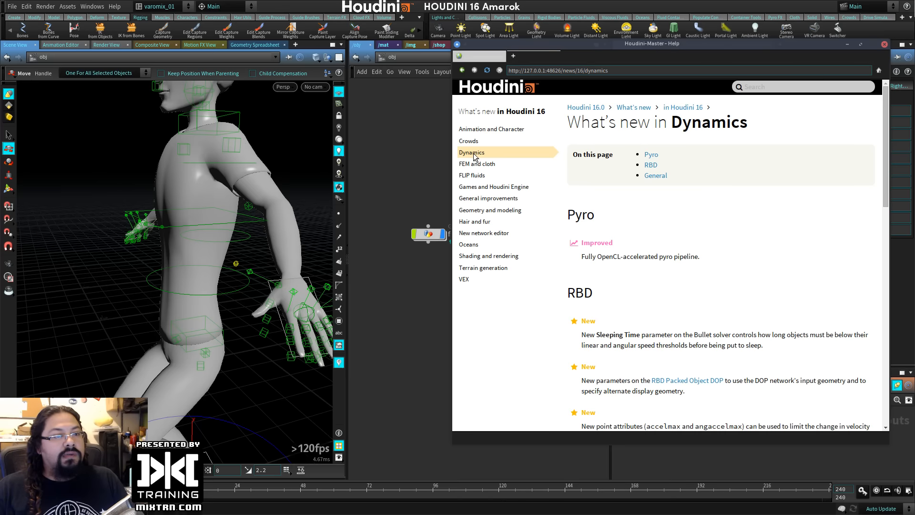
drag(690, 227, 693, 269)
scroll(651, 257, down, 5)
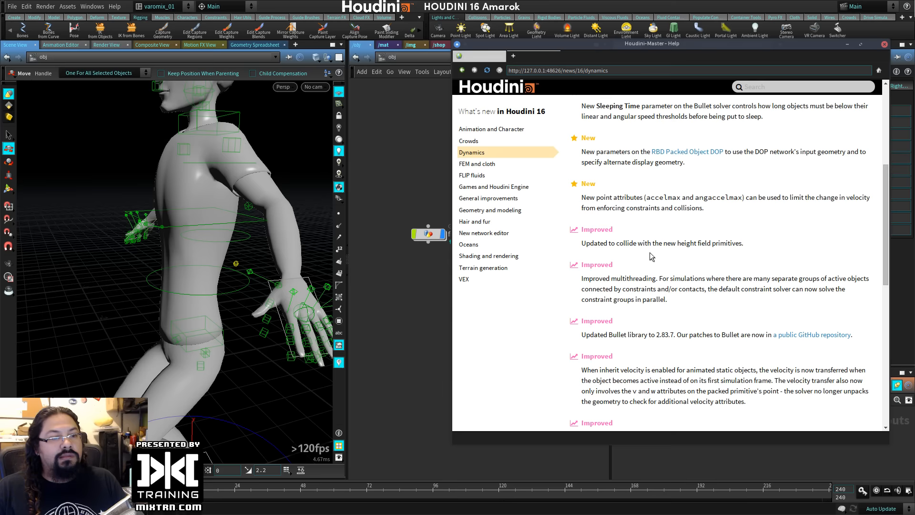
scroll(652, 257, up, 3)
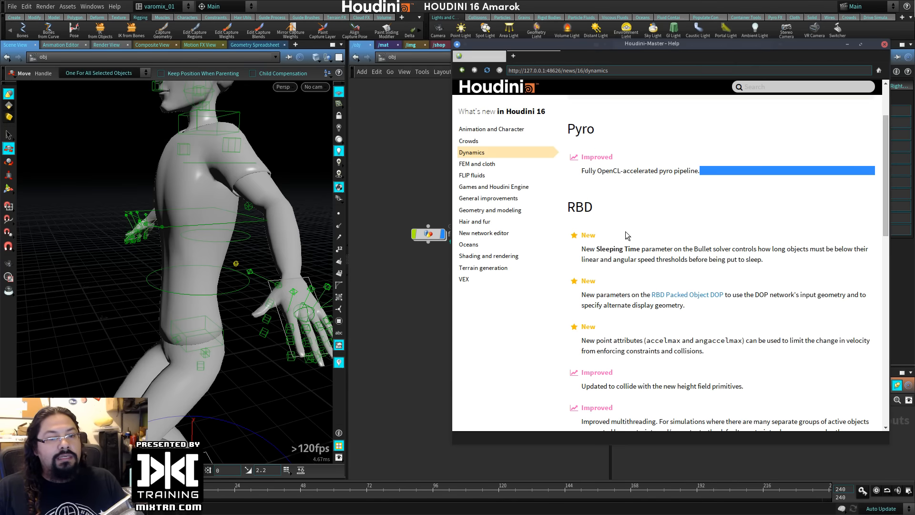
scroll(627, 234, down, 10)
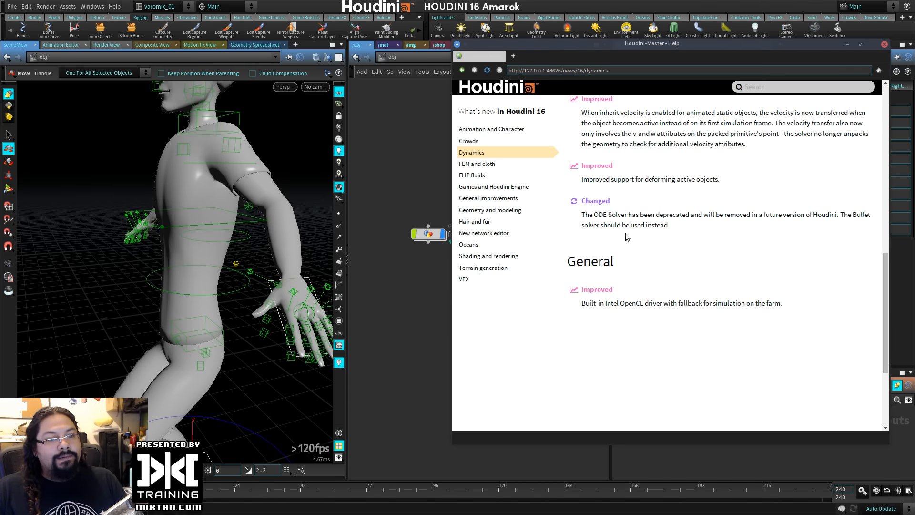
scroll(626, 235, up, 3)
scroll(627, 237, up, 4)
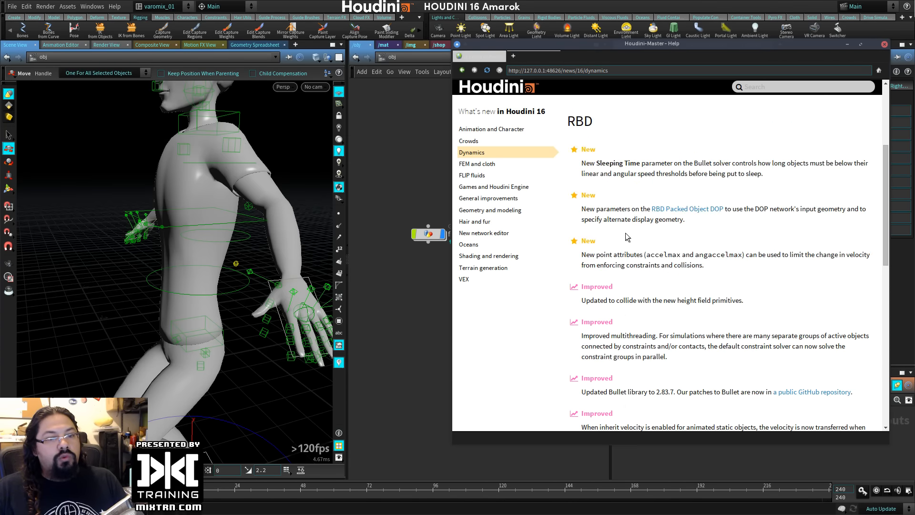
scroll(627, 237, up, 4)
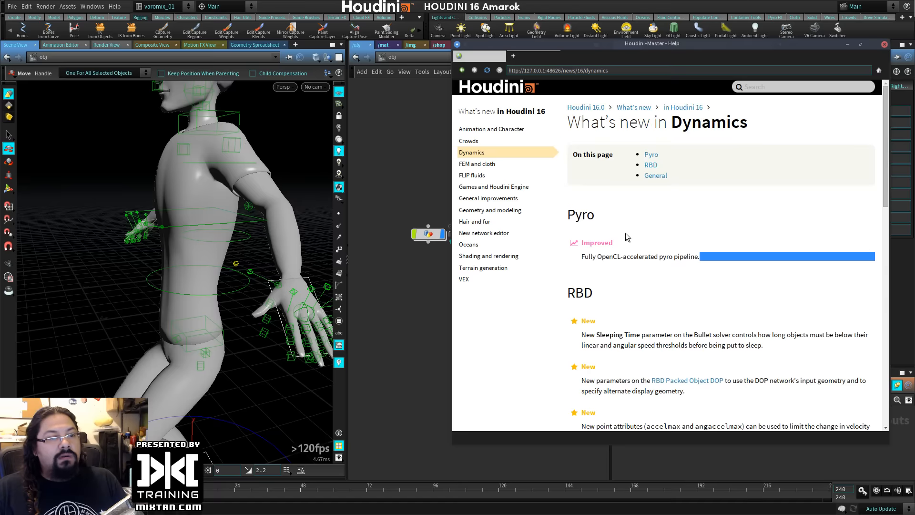
click(493, 165)
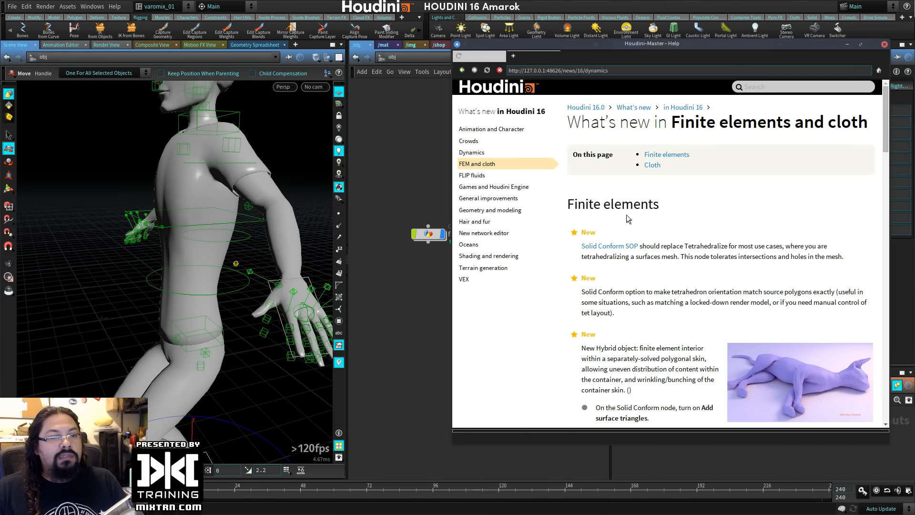
scroll(624, 219, down, 6)
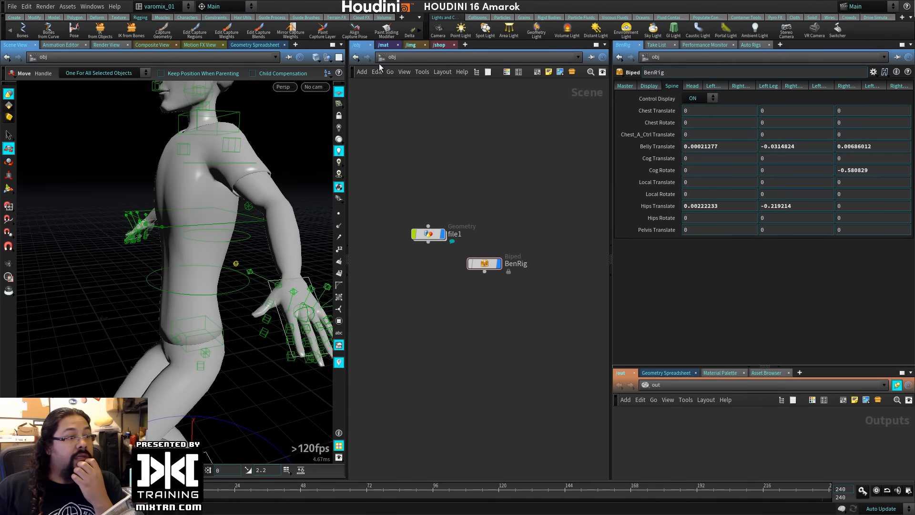
Save the rig scene with Save As, accept the embedded-definitions notice, and start a new empty scene.
click(12, 6)
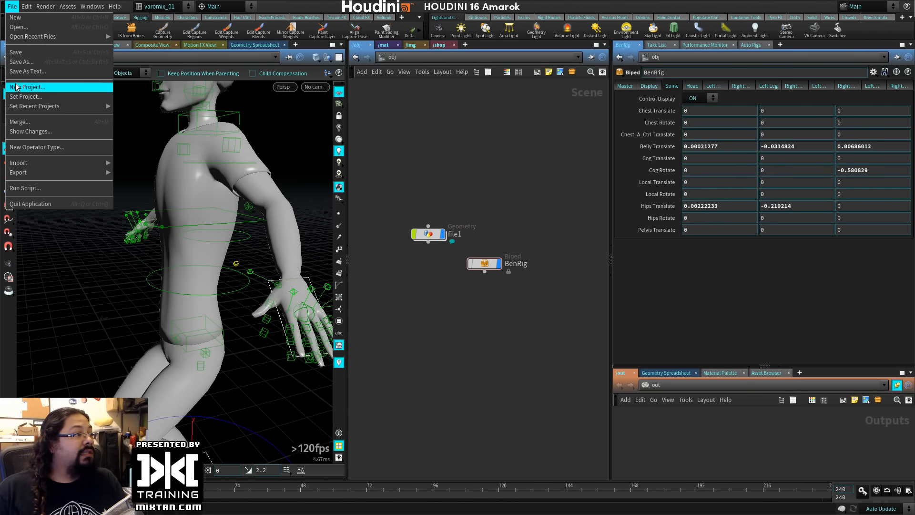
click(16, 62)
key(Return)
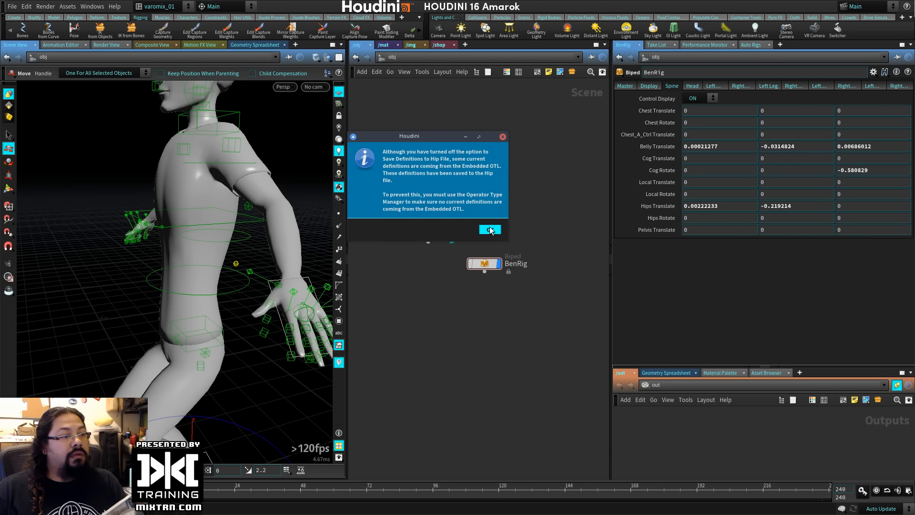
click(490, 230)
click(12, 6)
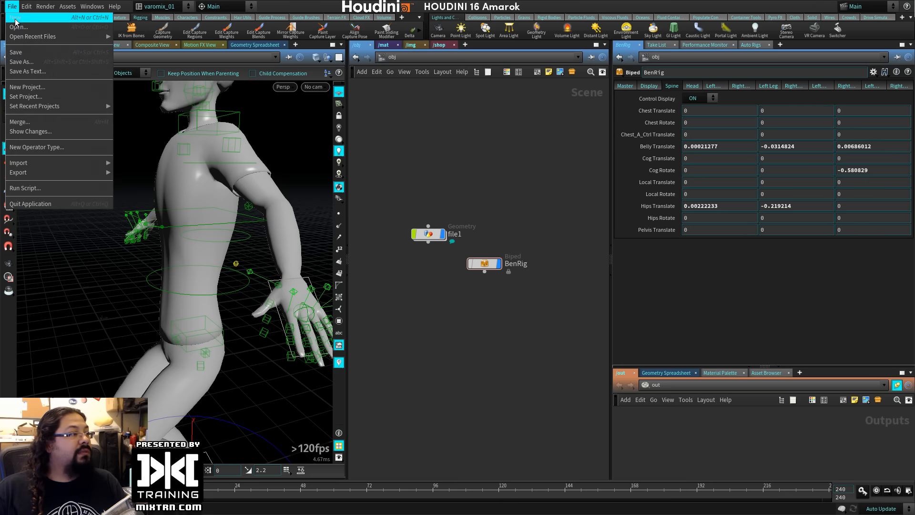
click(21, 16)
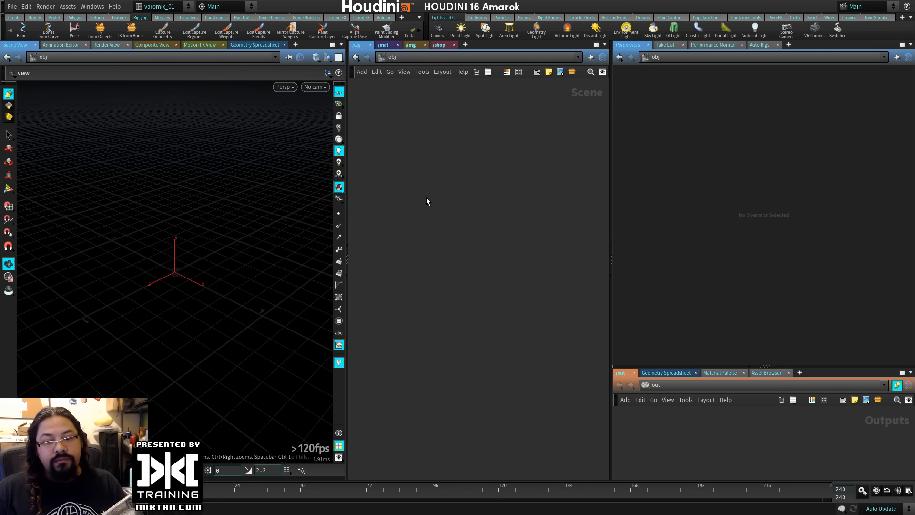
Try adding a height field terrain object to the scene network, and delete it.
key(Tab)
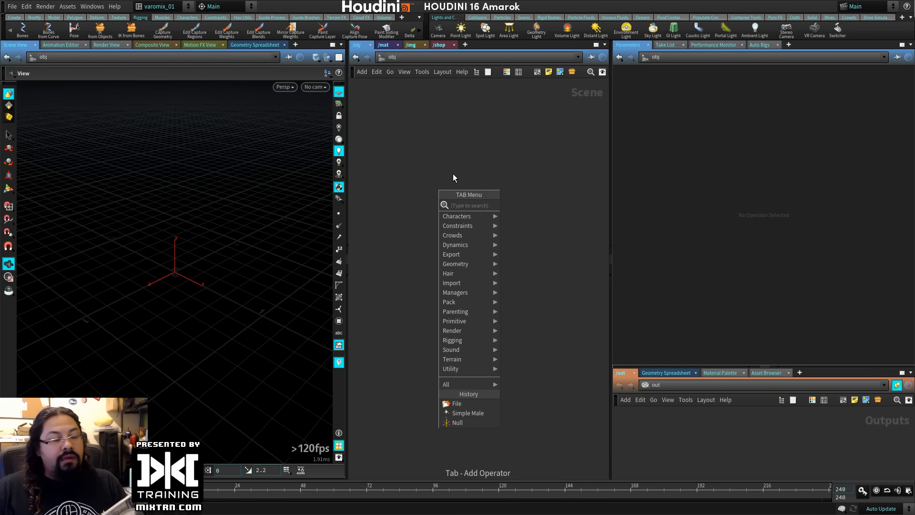
click(453, 175)
key(Tab)
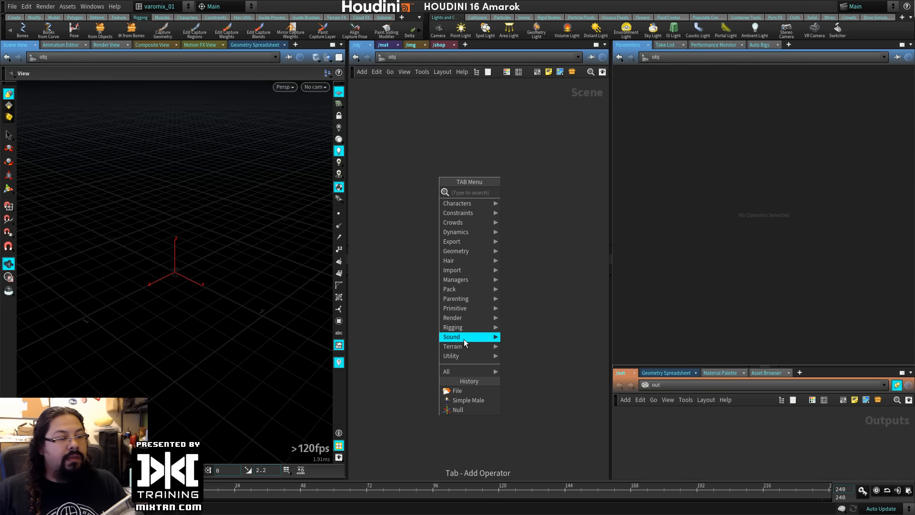
mouse_move(467, 346)
click(532, 347)
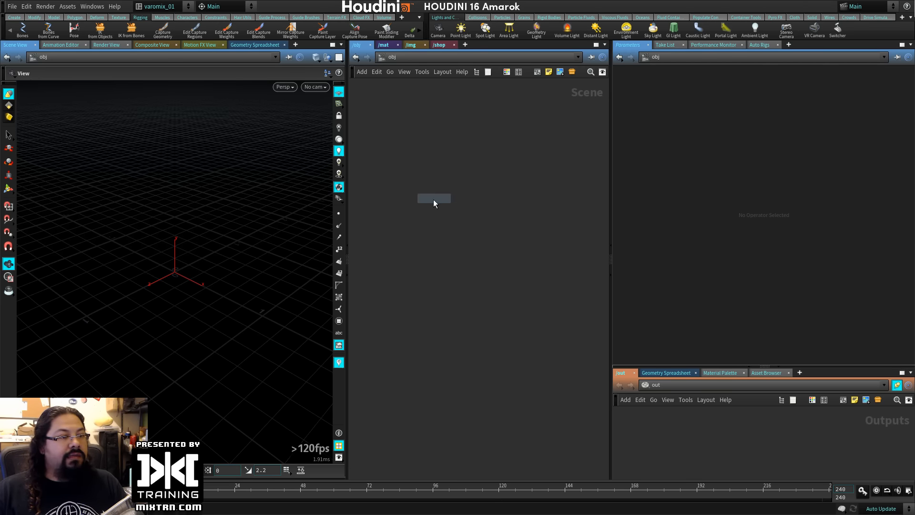
click(433, 200)
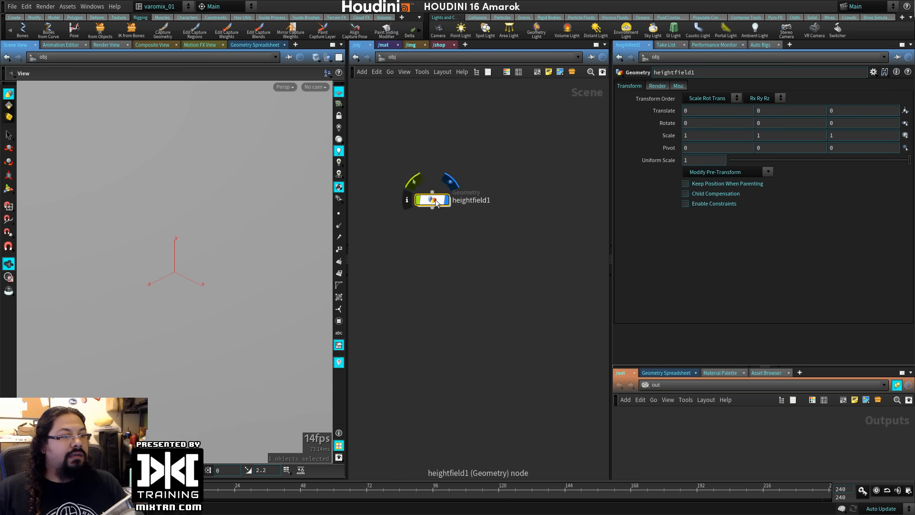
key(Delete)
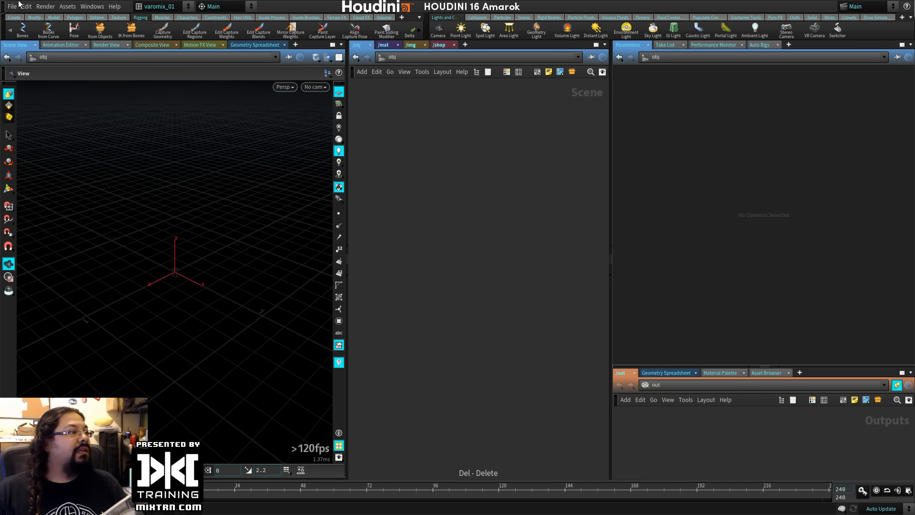
Place a Rubber Toy test geometry in the scene near the origin, at a translation of about 0.095, 0.257, -0.305.
key(Tab)
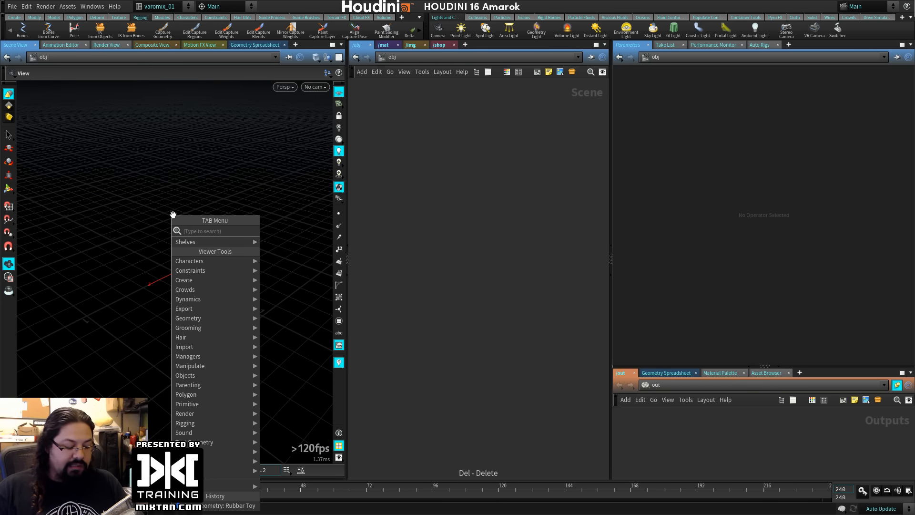
text(test)
click(295, 240)
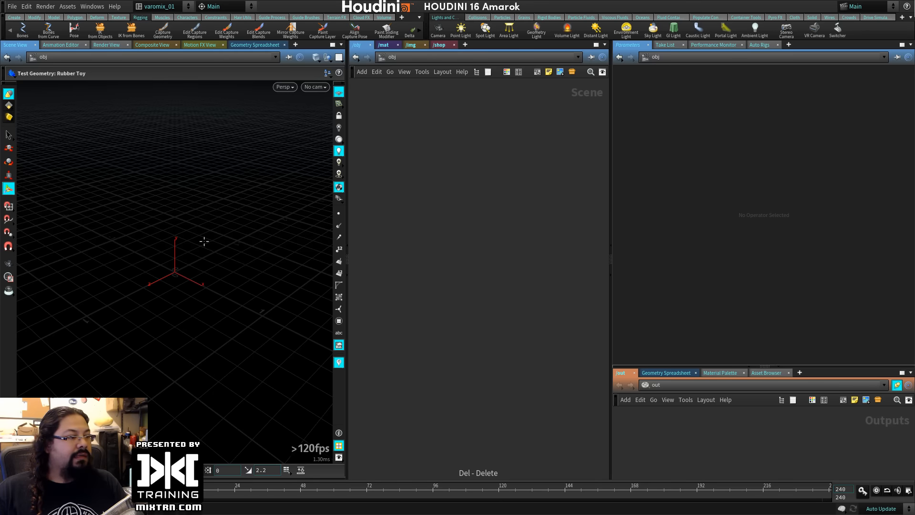
click(204, 241)
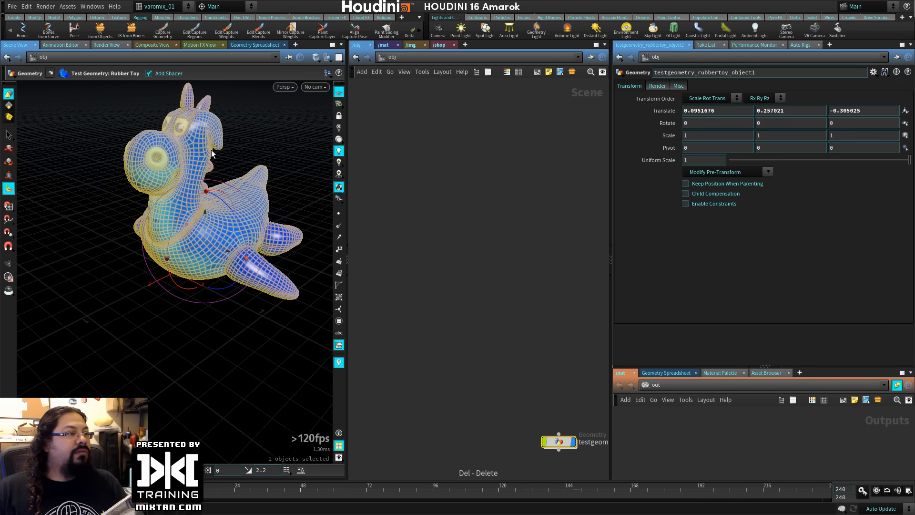
Switch to the Animate desktop layout and enlarge the animation editor's area below the viewports.
click(174, 9)
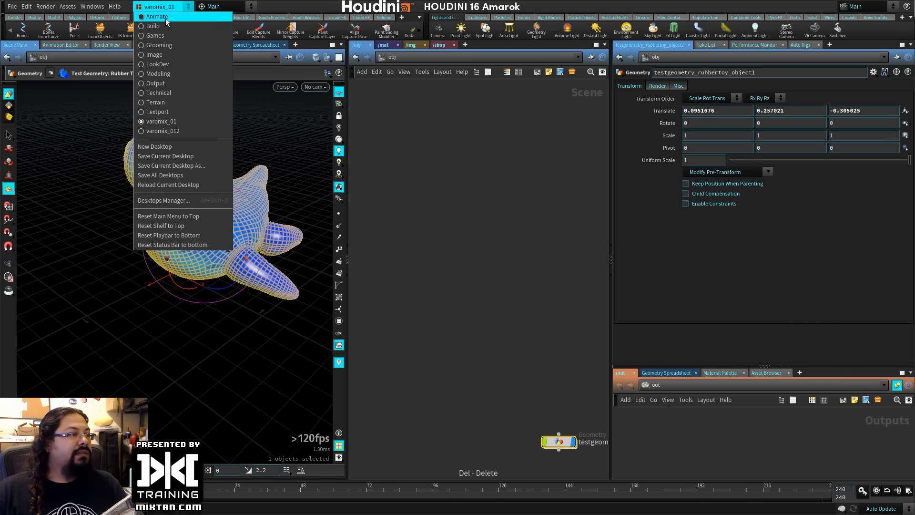
click(234, 210)
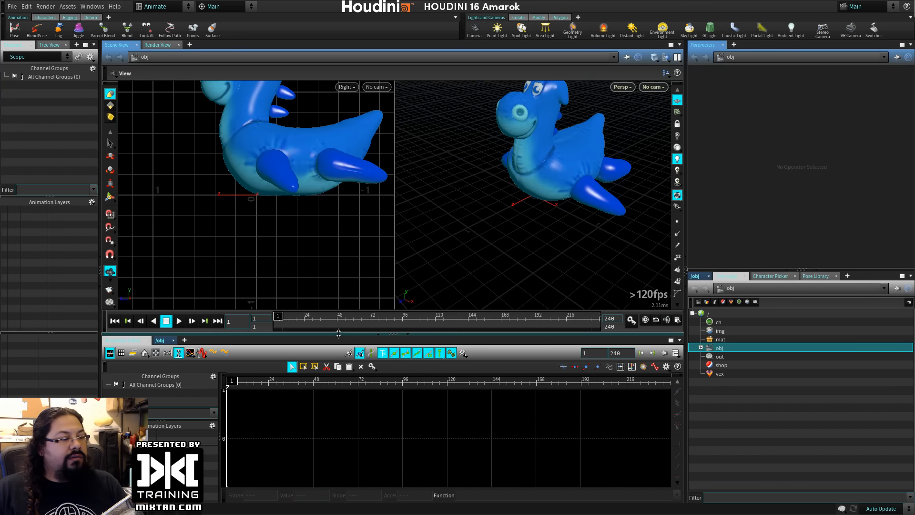
drag(338, 333, 338, 279)
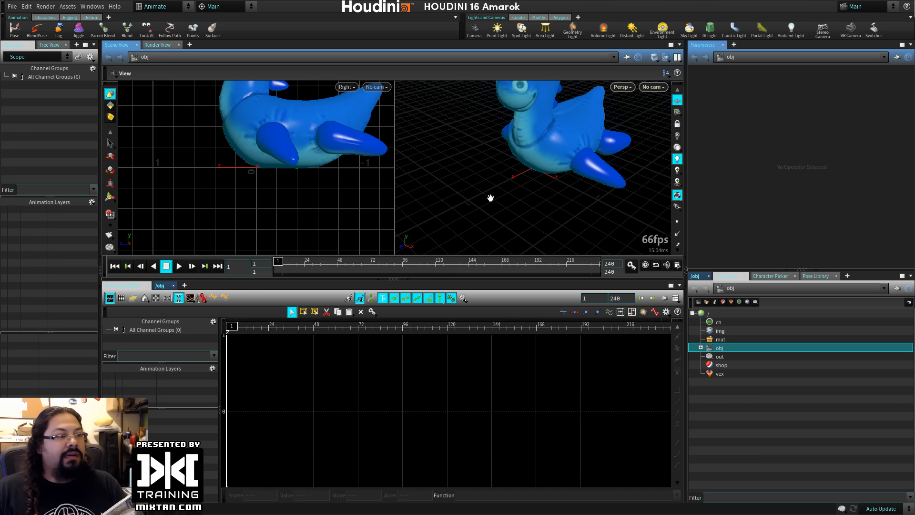
Display the rubber toy in wireframe, and key its transform at frame 1 with a Z translation of about 3.89.
drag(529, 207, 494, 209)
right_drag(494, 209, 537, 196)
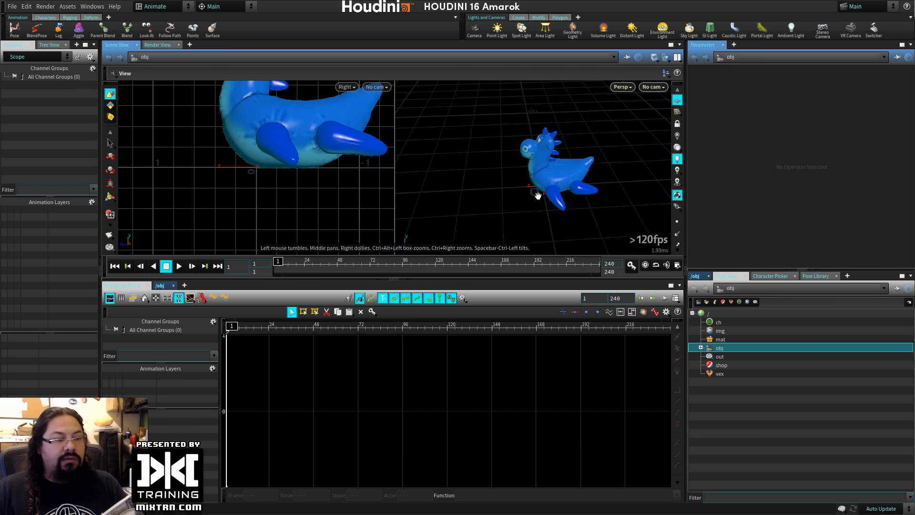
middle_drag(537, 196, 537, 192)
key(w)
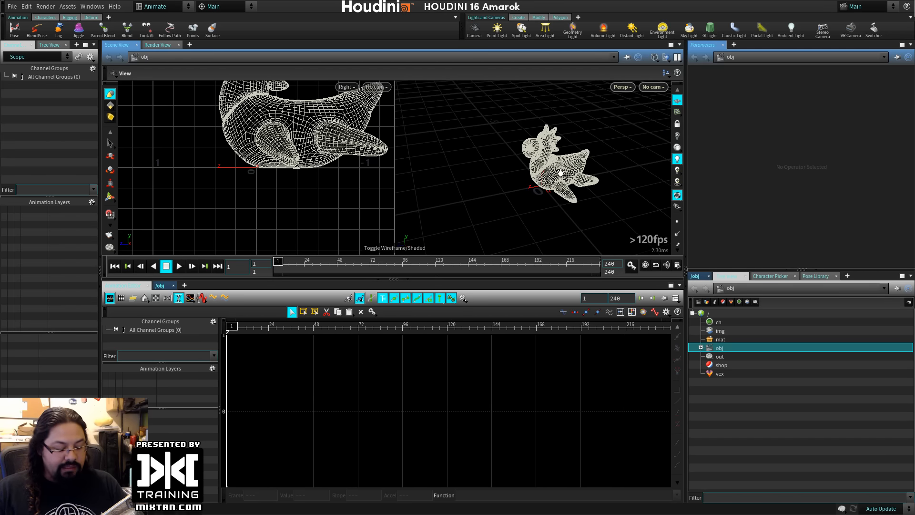
key(t)
click(561, 176)
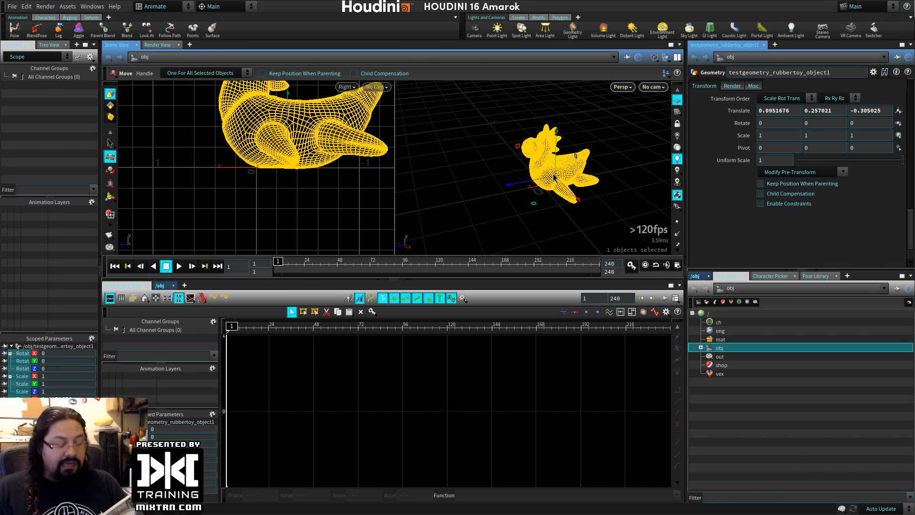
key(k)
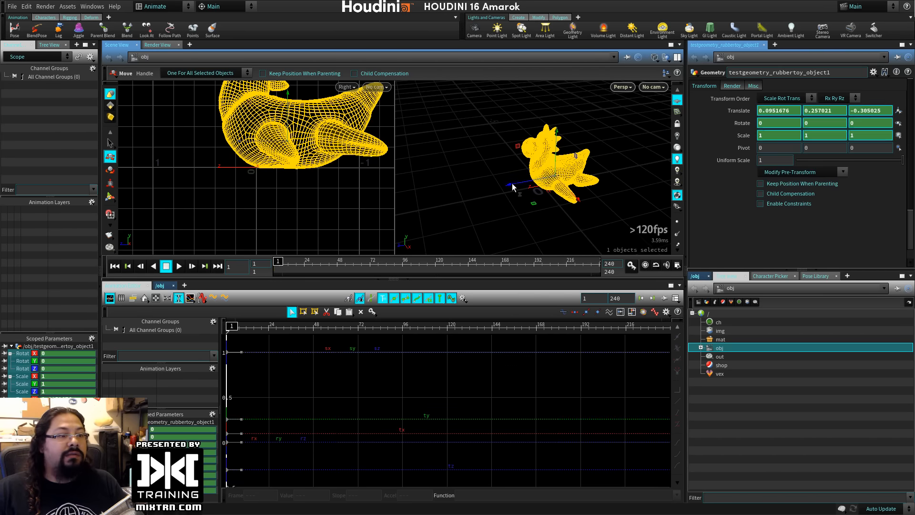
drag(512, 187, 306, 202)
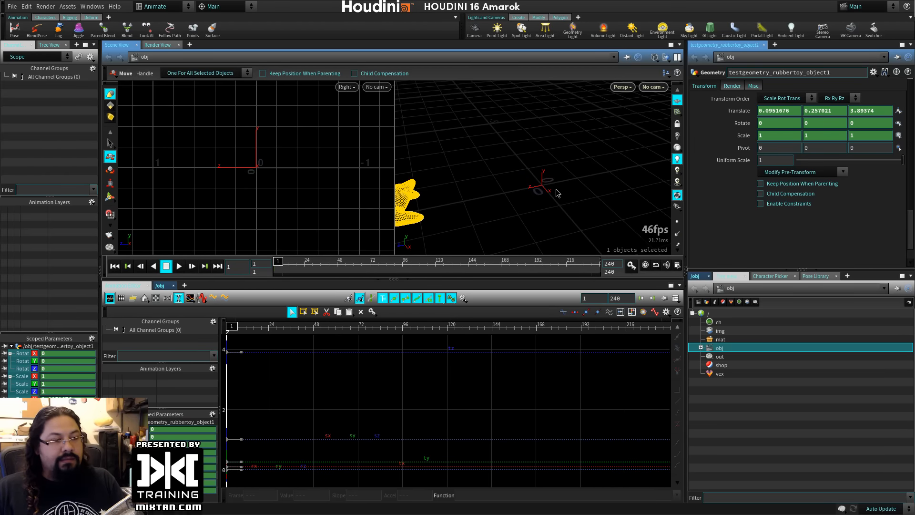
Key the rubber toy's transform at frame 117, and reset its translation to 0 at frame 1.
drag(279, 262, 438, 263)
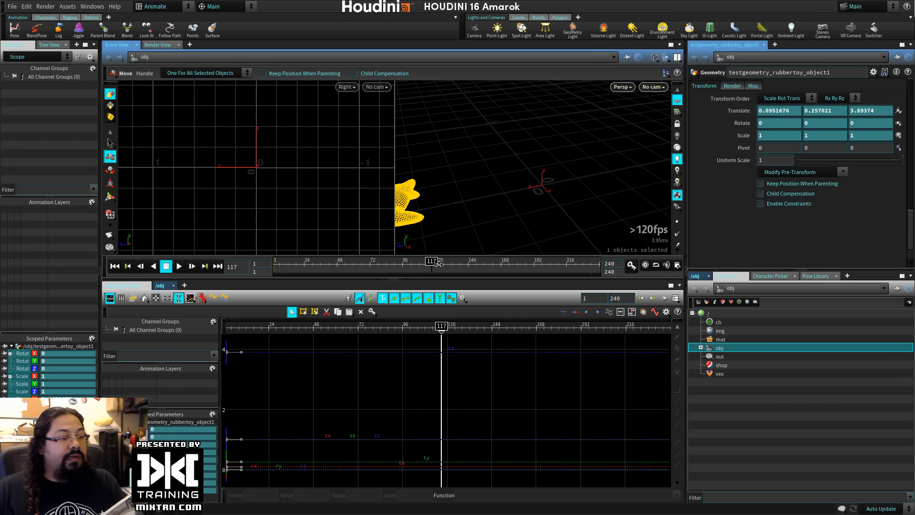
key(k)
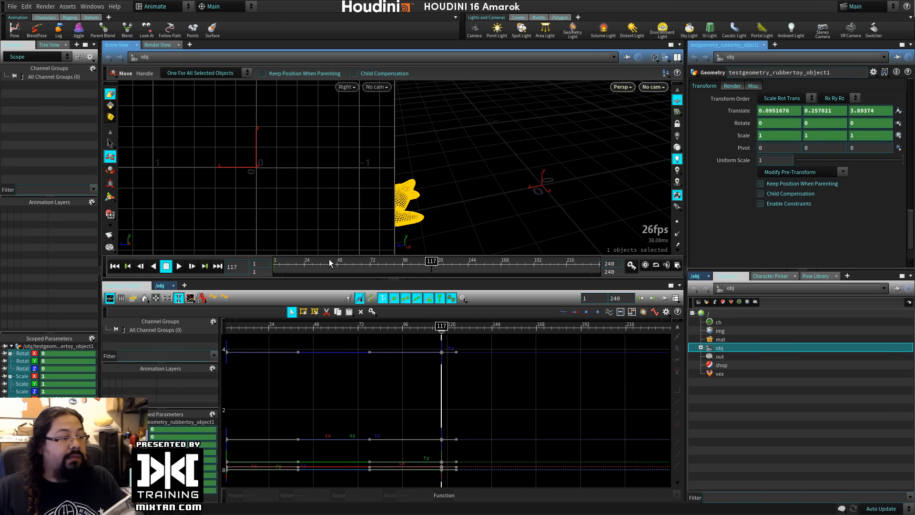
drag(329, 263, 222, 267)
ctrl+middle_click(738, 115)
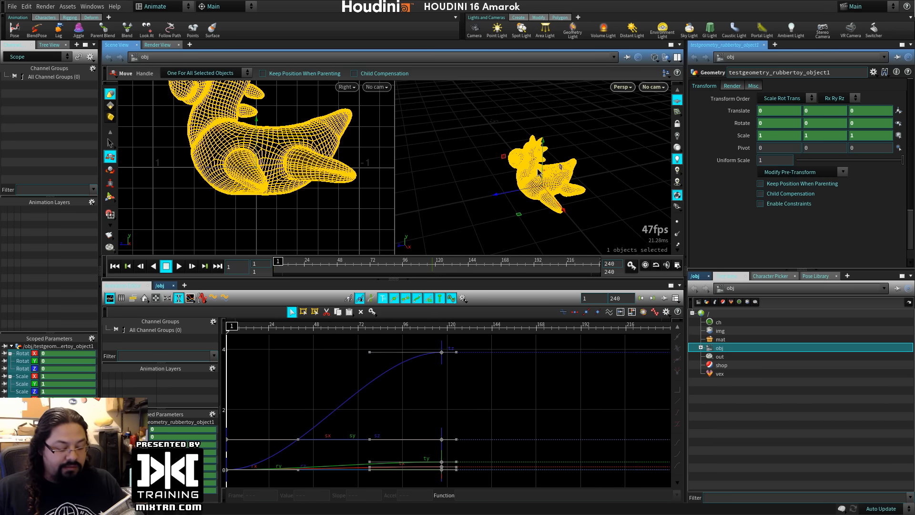
At frame 50, raise the toy to a Y translation of about 1.887 and key only that channel.
drag(281, 261, 340, 263)
drag(478, 135, 477, 72)
alt+click(750, 110)
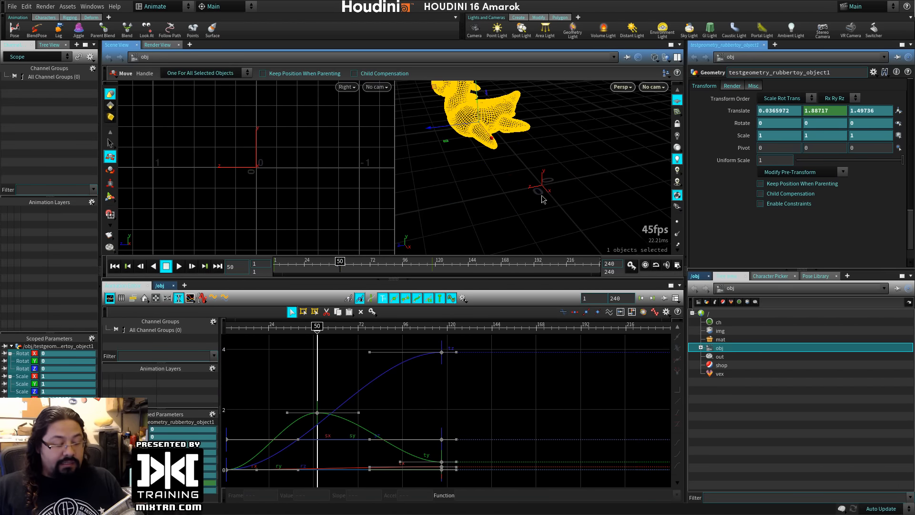
Try the animation editor's split view with one graph per channel, and turn on the ghost display of the original curves.
mouse_move(340, 263)
mouse_down()
mouse_move(454, 262)
mouse_move(336, 263)
mouse_up()
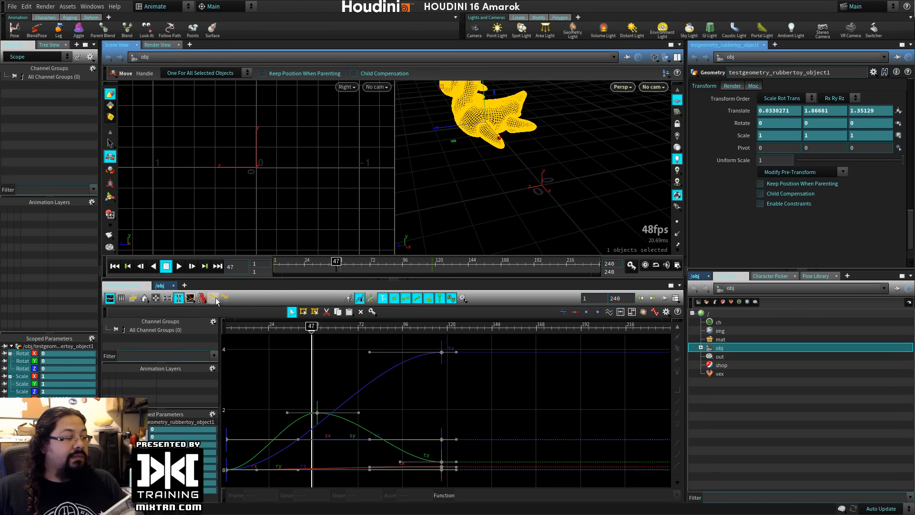
click(190, 298)
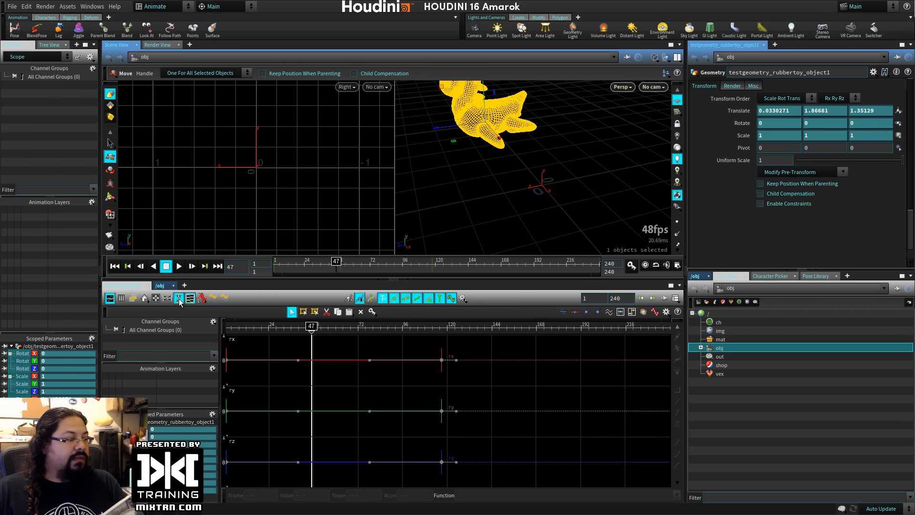
click(202, 298)
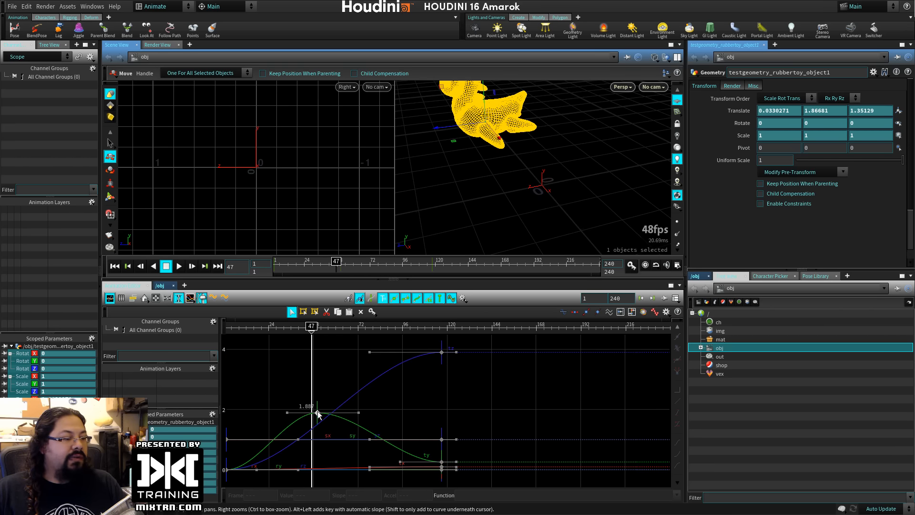
Lower the Y translation key at frame 50 to about 1.472, and tilt its tangent to a slope of about 1.48.
mouse_move(317, 413)
mouse_down()
mouse_move(305, 405)
mouse_move(318, 424)
mouse_up()
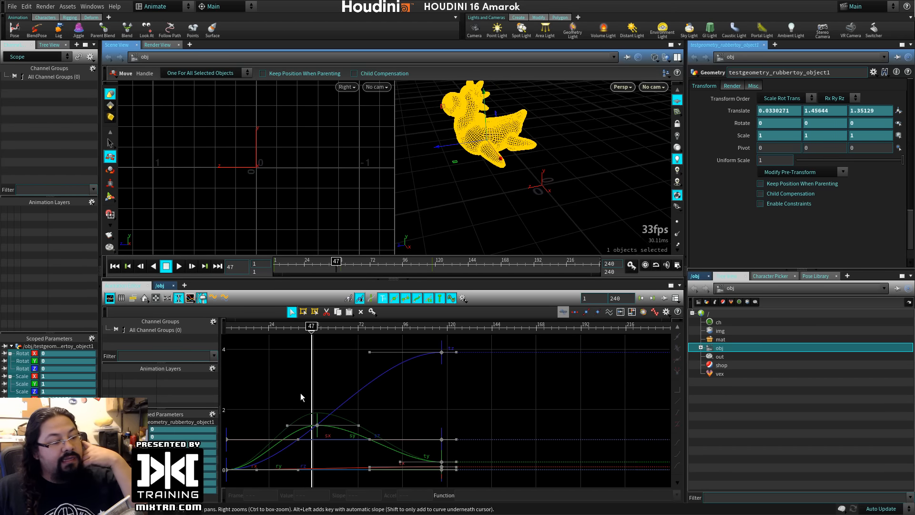
click(317, 424)
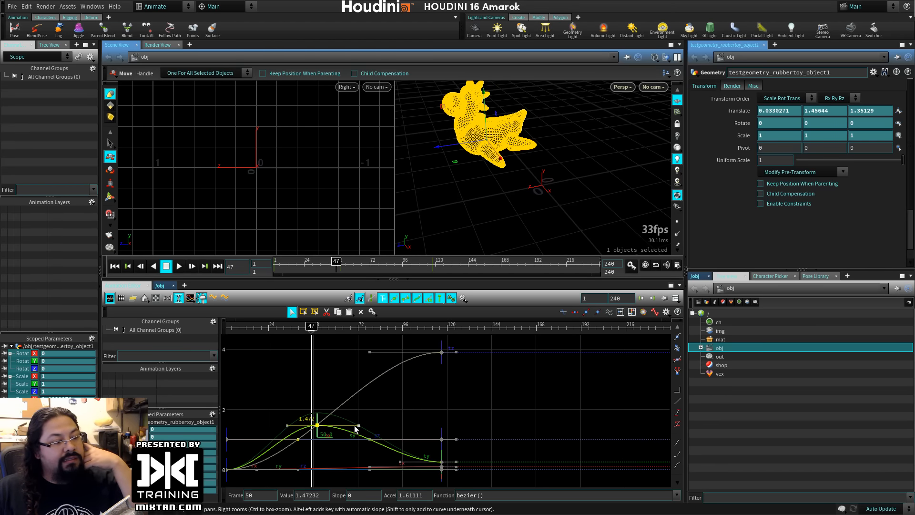
drag(358, 425, 358, 419)
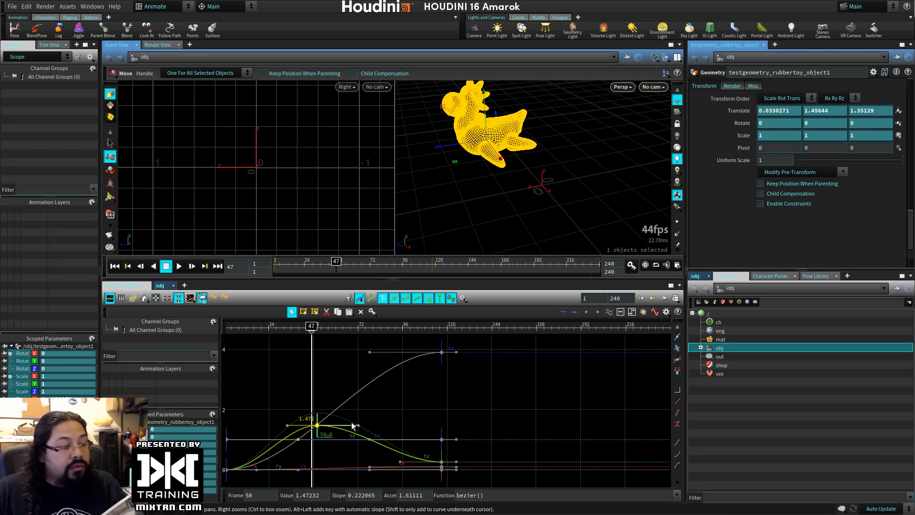
drag(358, 419, 357, 384)
drag(311, 326, 332, 328)
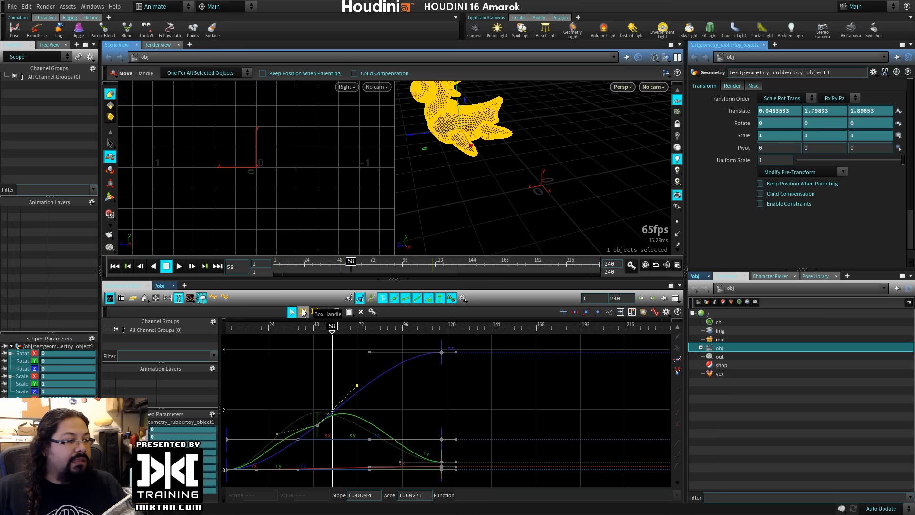
Using the Box Handle, select the keys from frame 50 onward, stretch their end to about frame 129, and shift them to start near frame 64.
click(303, 312)
drag(494, 348, 308, 479)
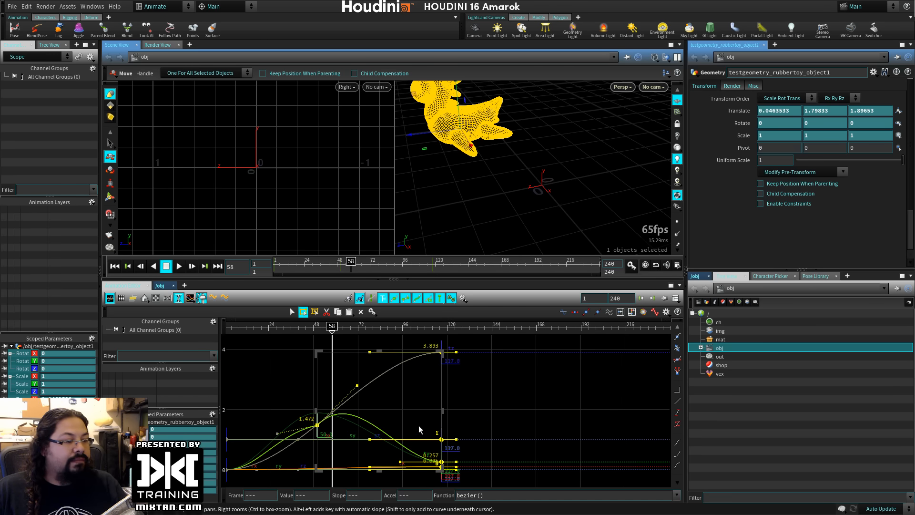
drag(443, 413, 492, 391)
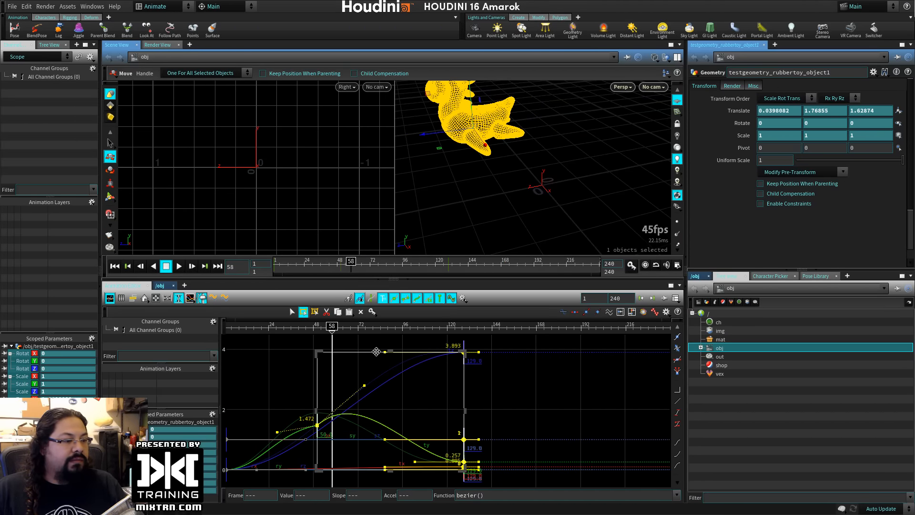
mouse_move(432, 361)
mouse_down()
mouse_move(524, 363)
mouse_move(311, 367)
mouse_move(462, 376)
mouse_move(423, 365)
mouse_move(466, 366)
mouse_move(415, 367)
mouse_up()
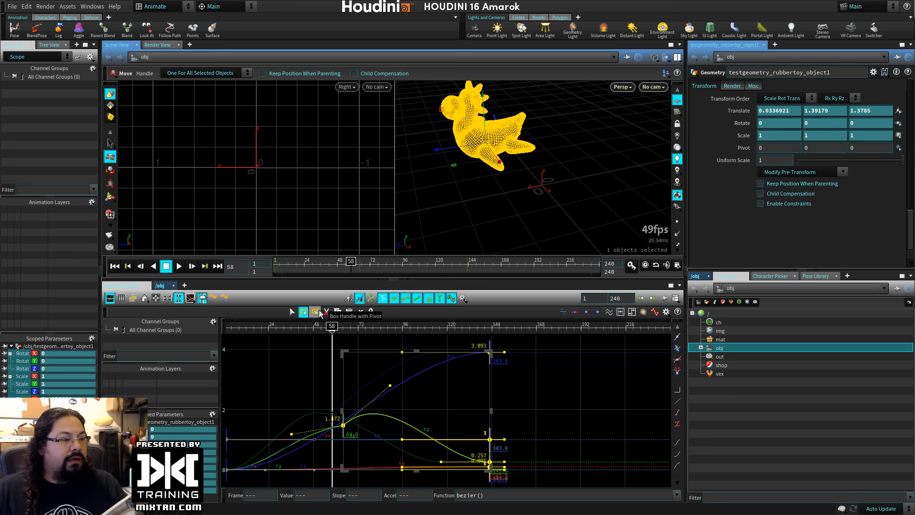
Using the Box Handle with Pivot, scale the selected keys to a peak of about 2.77, and shift them to end near frame 140.
click(315, 312)
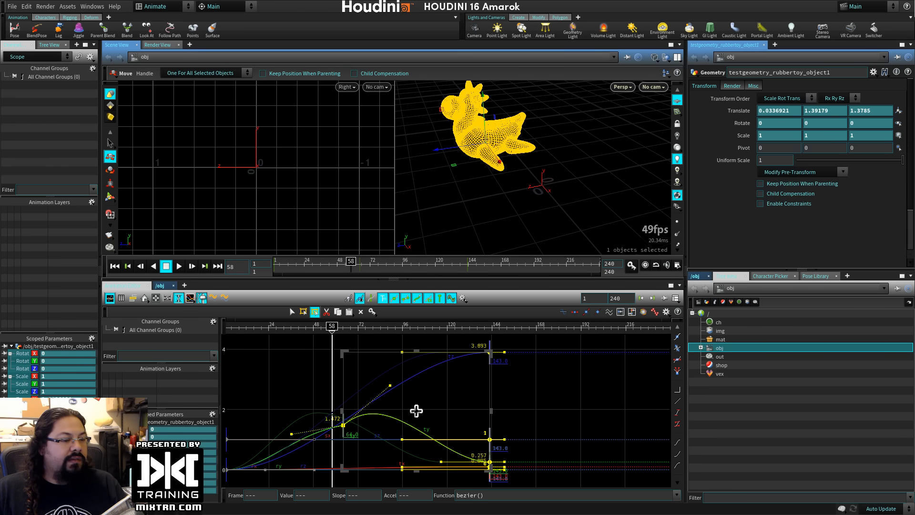
drag(417, 410, 343, 469)
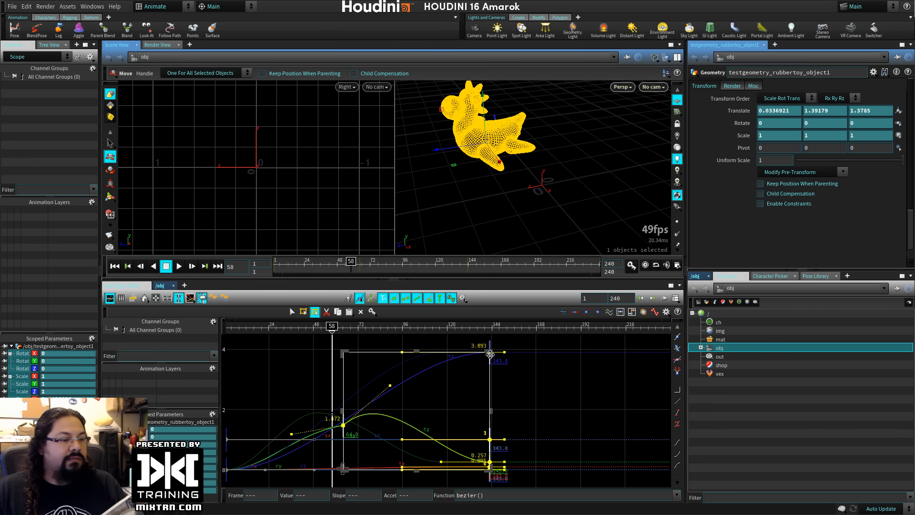
drag(490, 354, 457, 382)
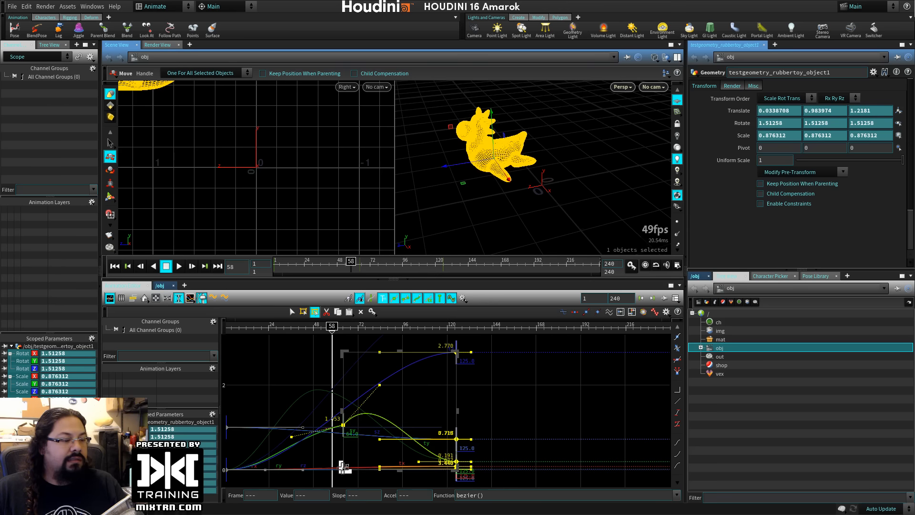
drag(341, 466, 431, 367)
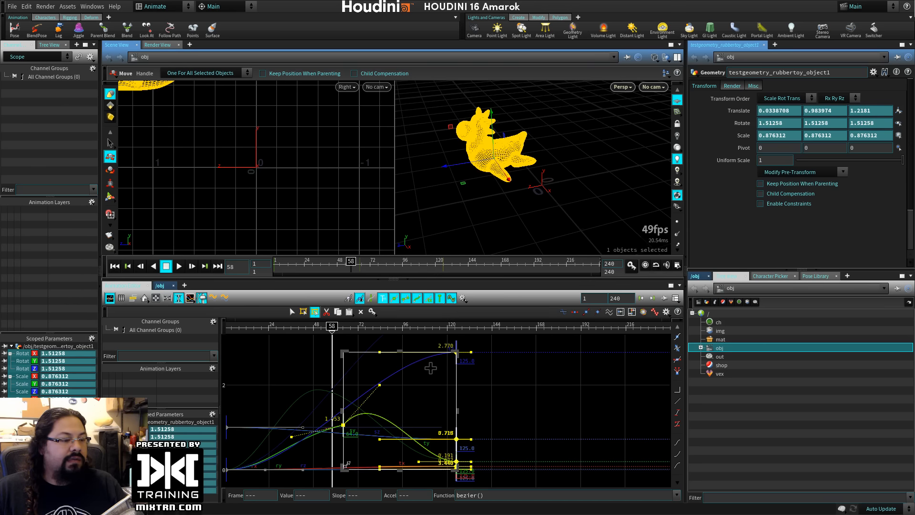
drag(347, 464, 364, 472)
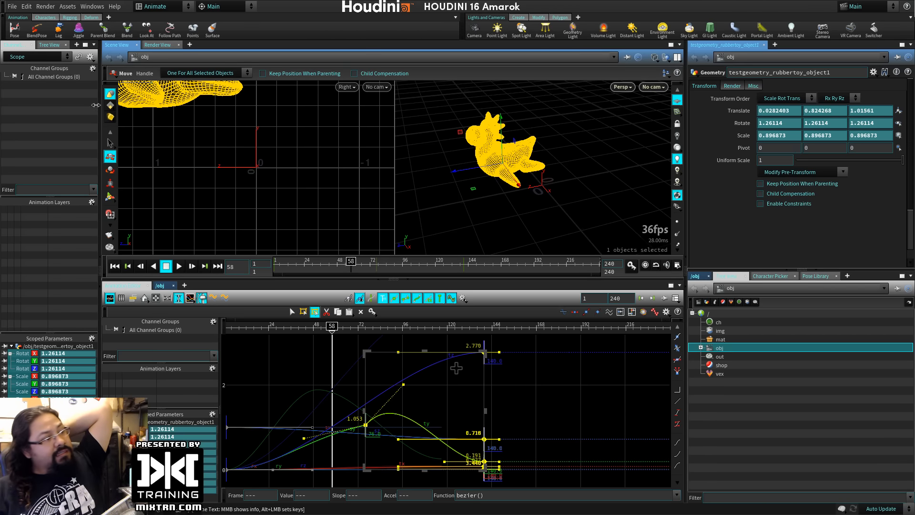
Switch to the varomix_01 desktop layout and delete the rubber toy object from the scene network.
click(163, 6)
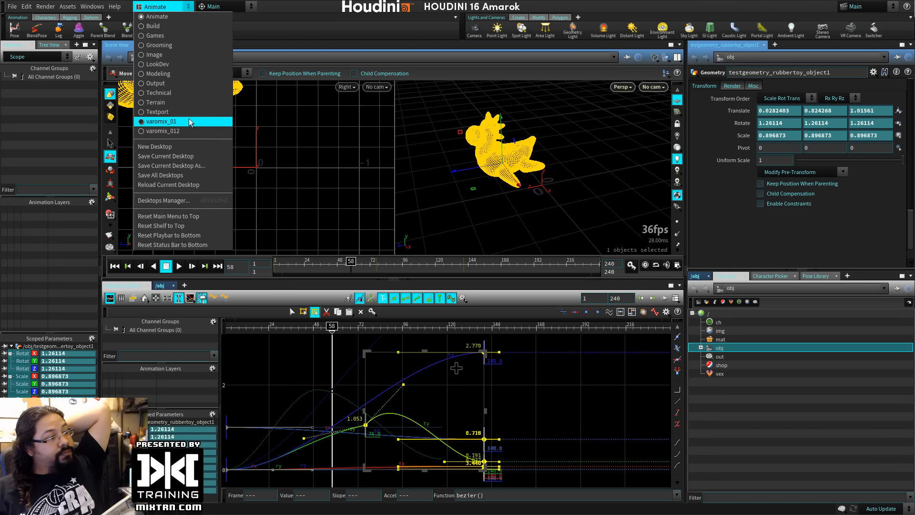
click(162, 131)
key(h)
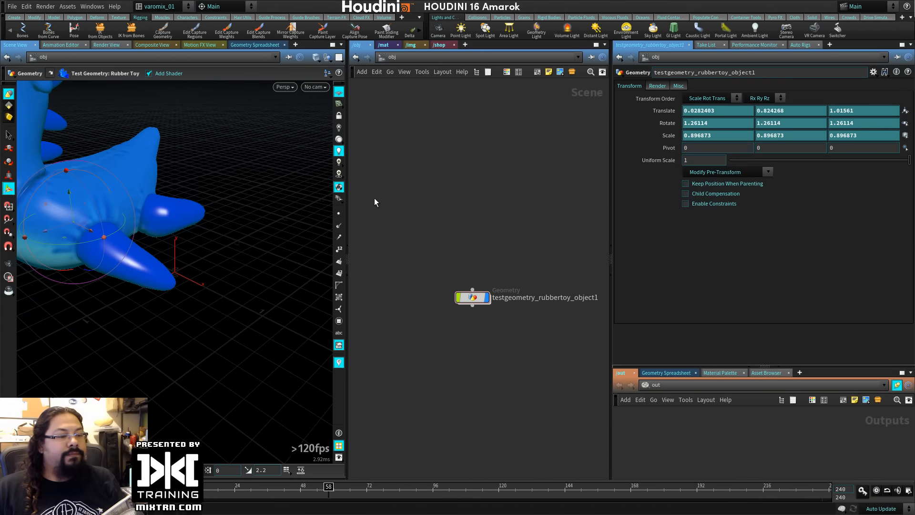
click(472, 297)
key(Delete)
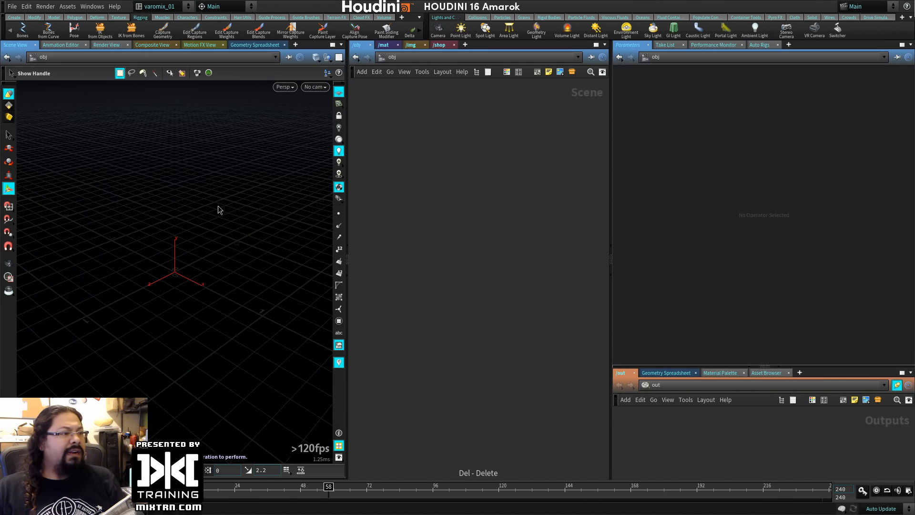
Bring up the file browser for opening a saved scene.
key(Tab)
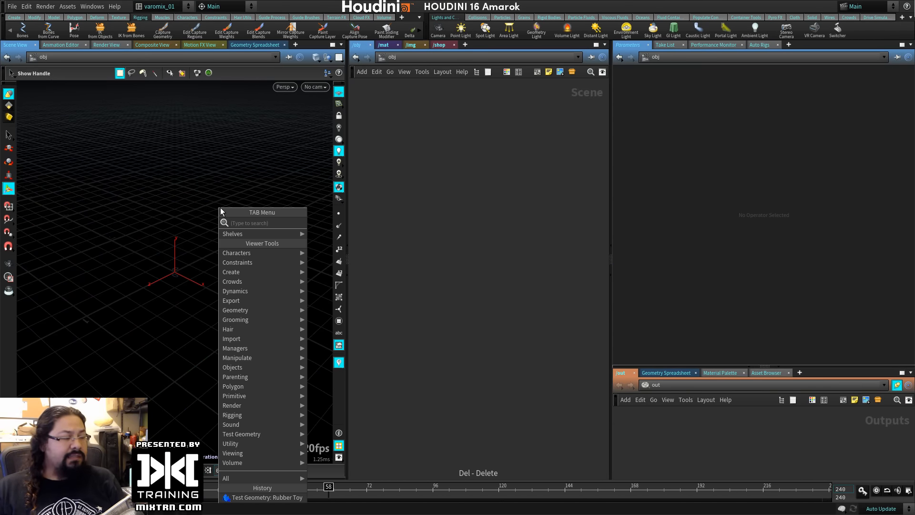
click(10, 5)
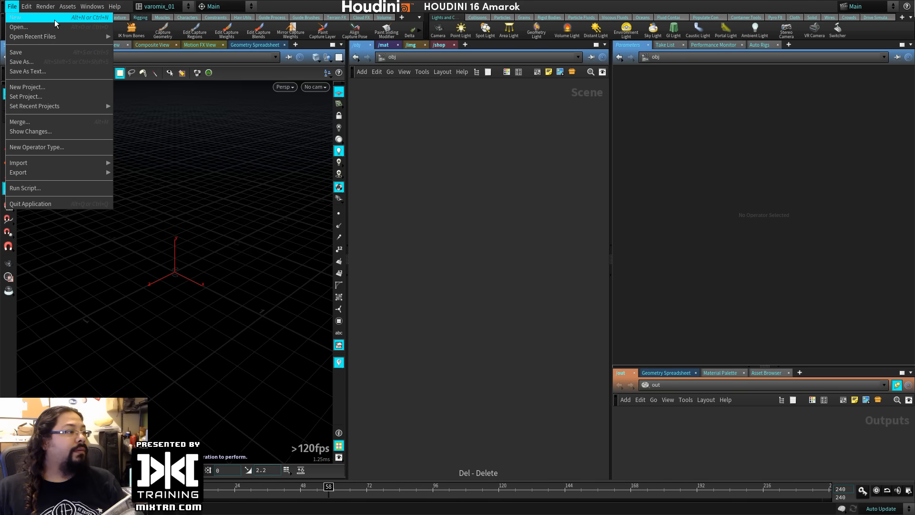
click(55, 27)
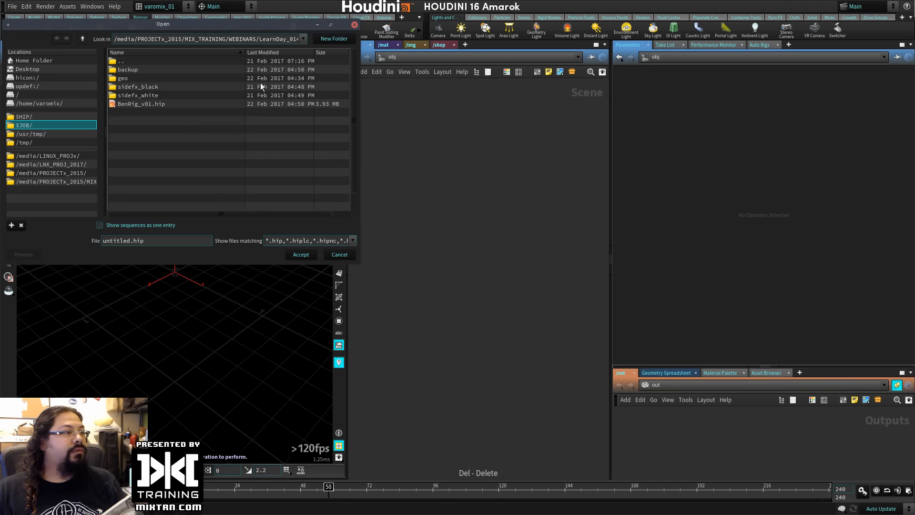
alt+right_drag(325, 204, 533, 289)
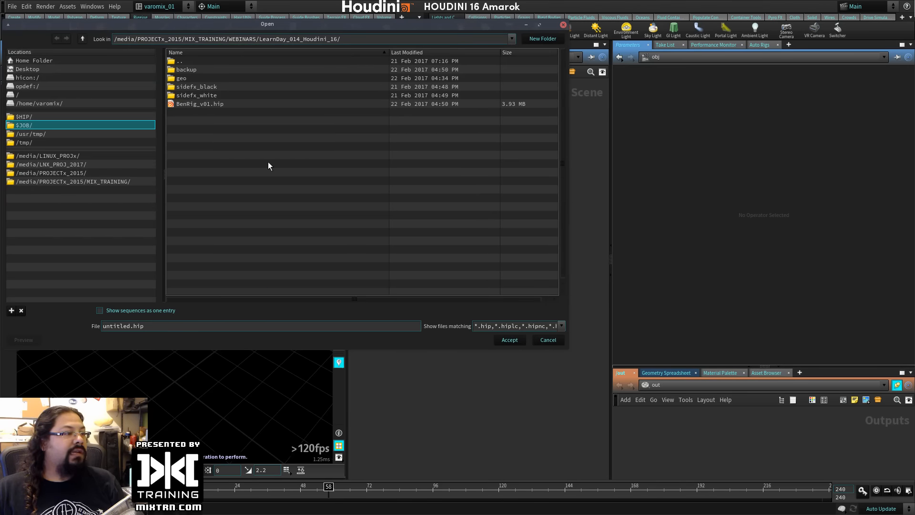
click(537, 338)
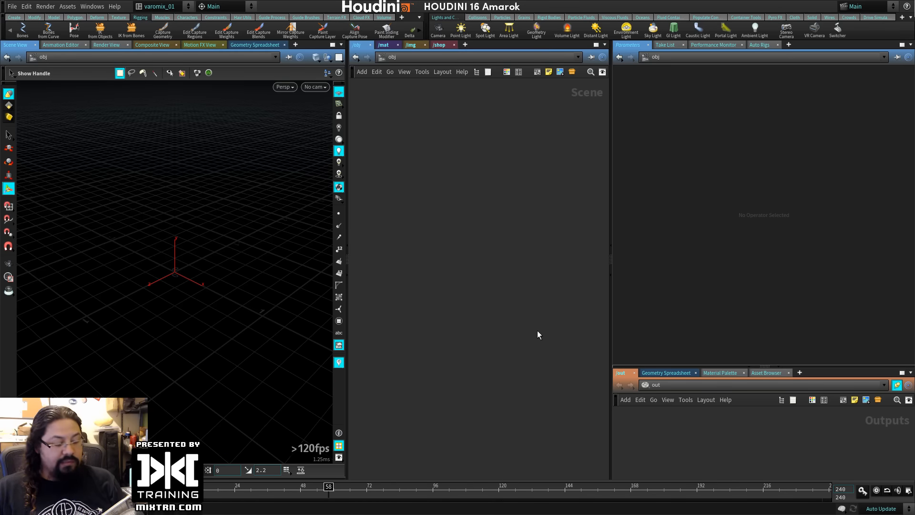
key(super+e)
alt+drag(181, 139, 914, 264)
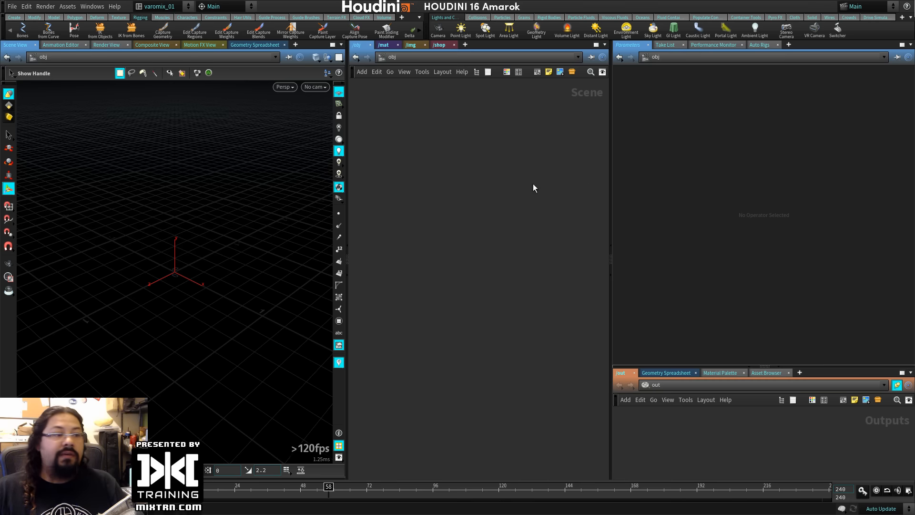
Add a Box geometry object to the scene network and go inside it to its geometry nodes.
key(Tab)
text(box)
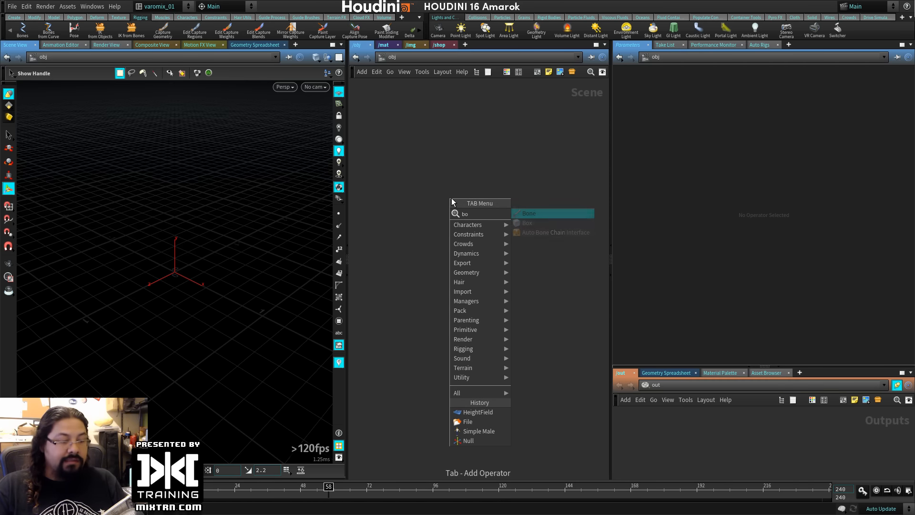
key(Return)
click(451, 198)
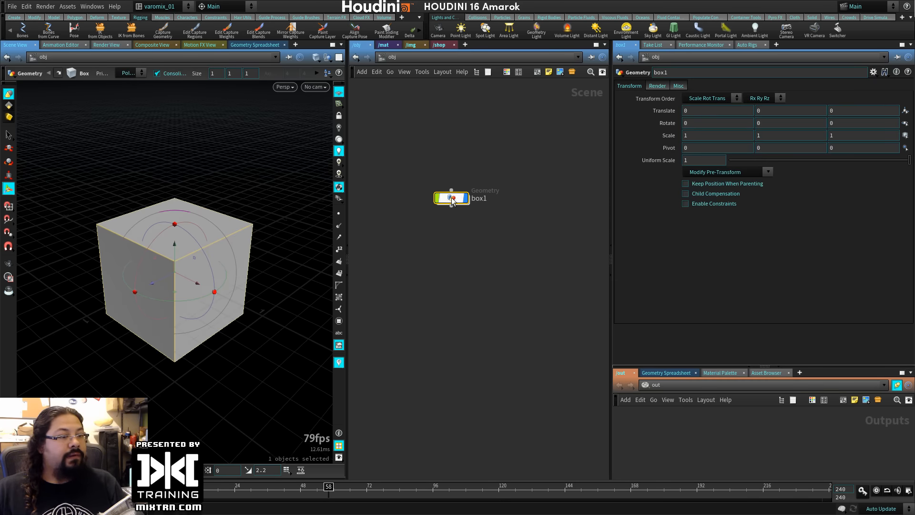
double_click(452, 200)
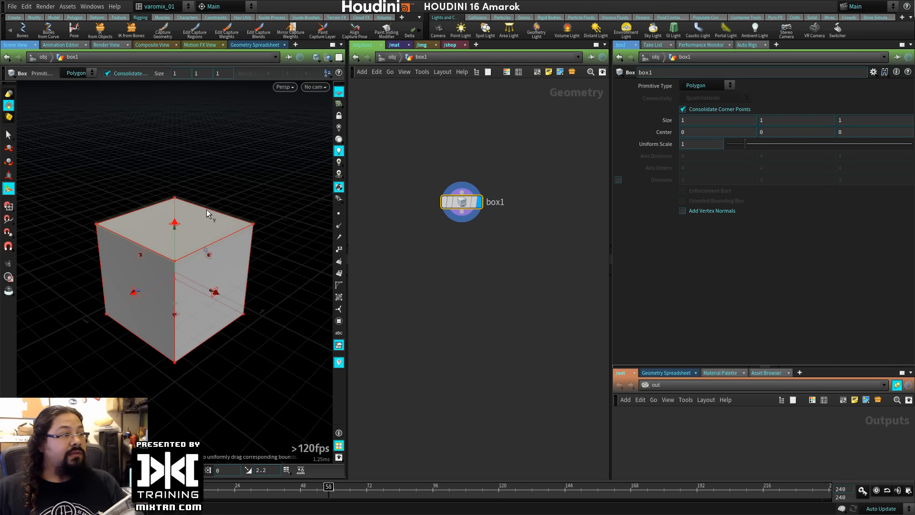
Switch the radial menu set from Main to Poly Modeling.
click(233, 7)
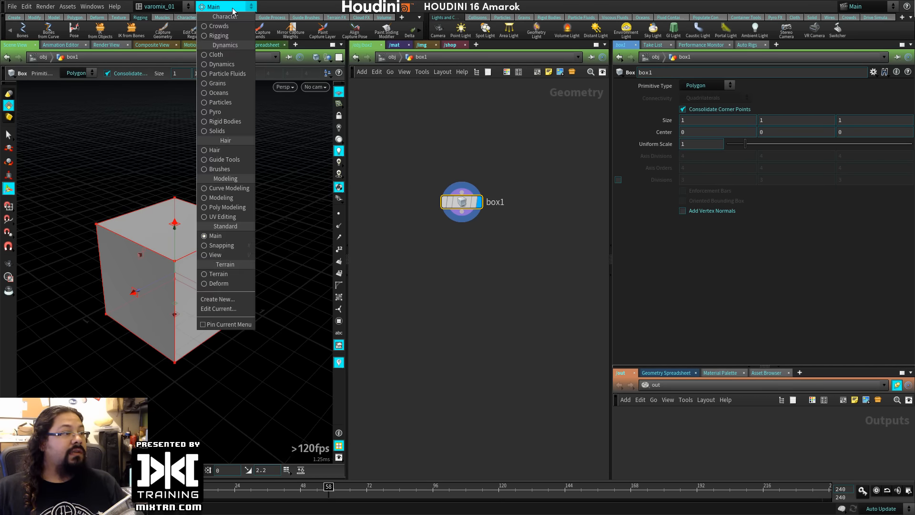
click(224, 199)
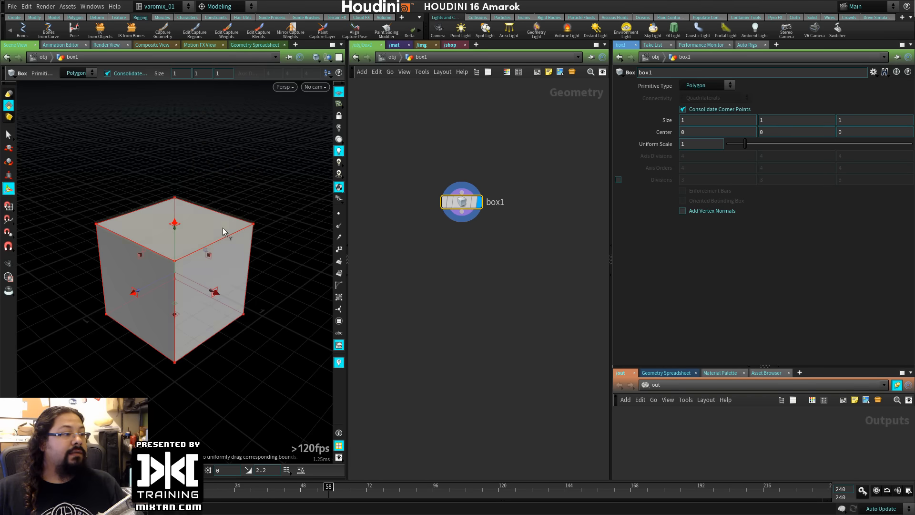
key(c)
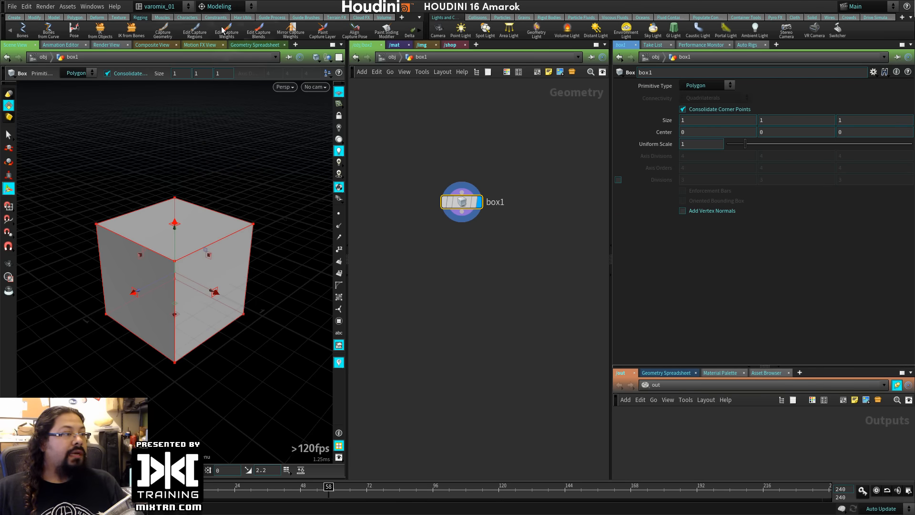
click(223, 6)
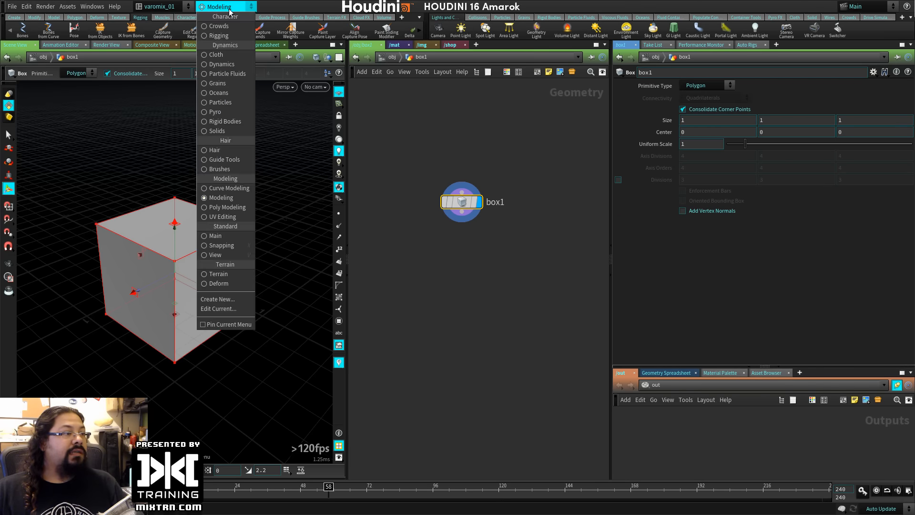
click(226, 207)
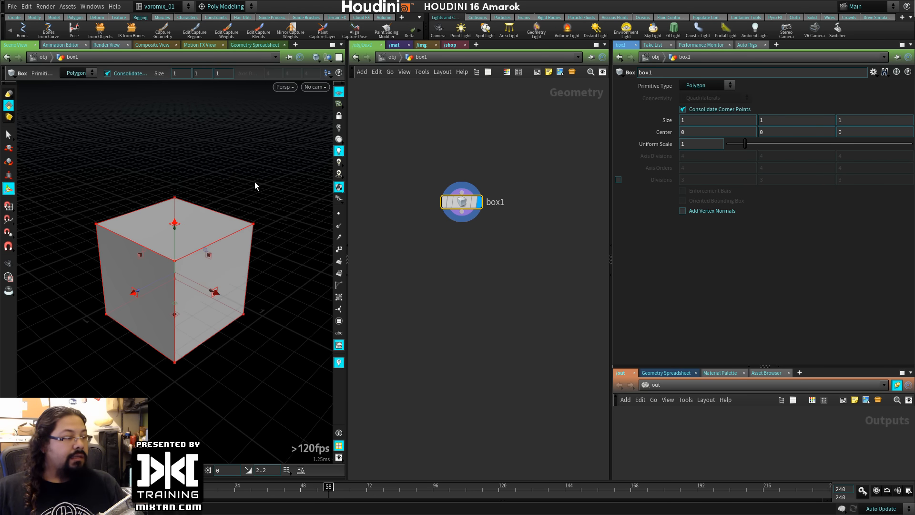
Select all faces of the box and apply a PolyBevel with an offset of 0.11.
key(s)
drag(285, 124, 53, 397)
key(c)
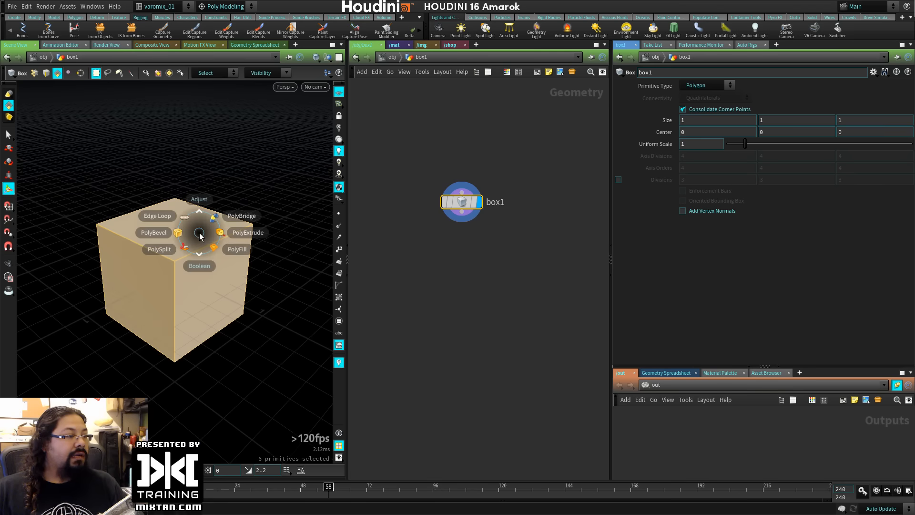
click(159, 232)
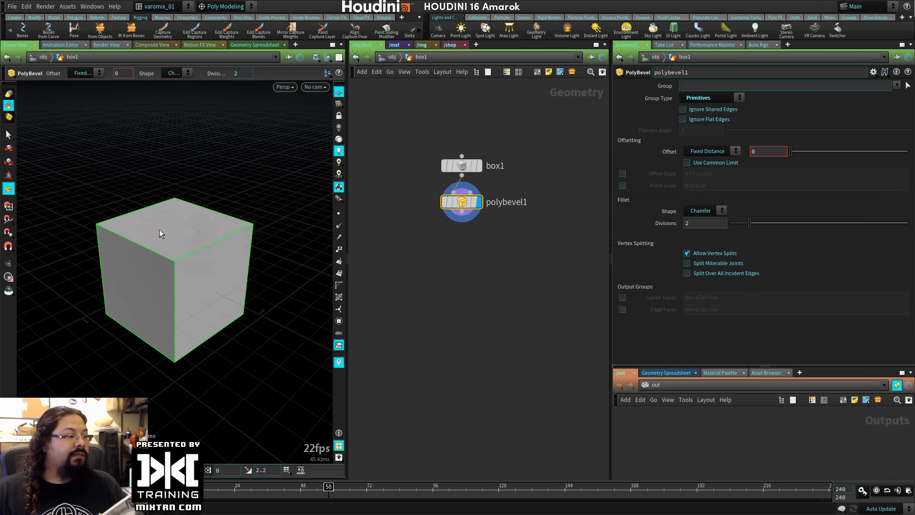
drag(790, 151, 803, 151)
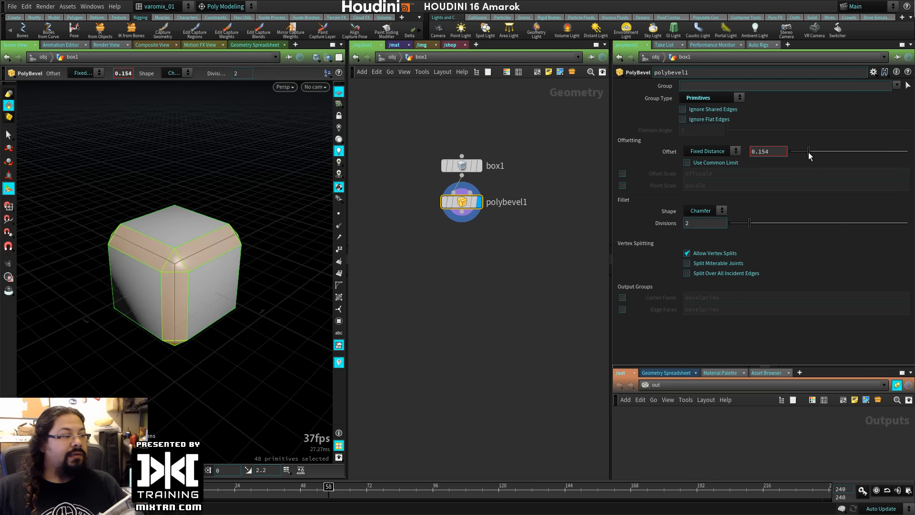
Set the box bevel's fillet shape to Round with 5 divisions.
click(705, 211)
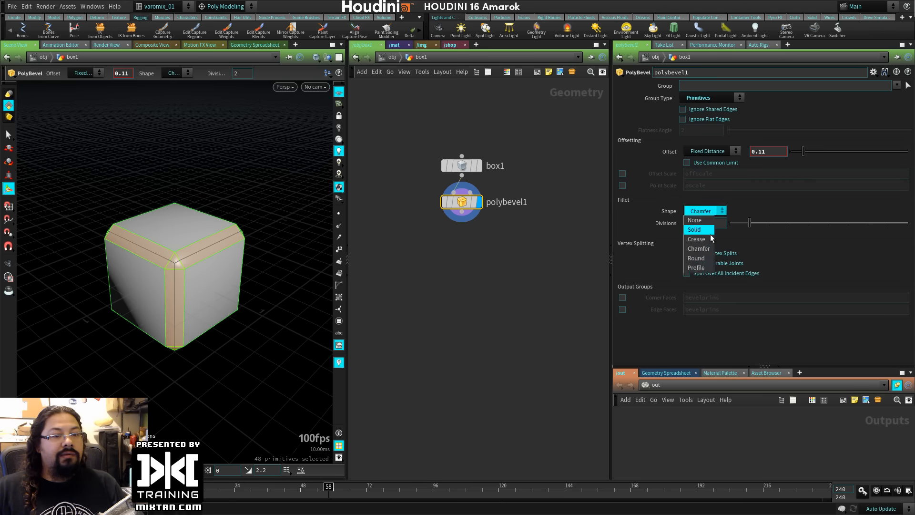
click(700, 261)
drag(749, 223, 810, 215)
key(Escape)
drag(263, 324, 237, 320)
key(Return)
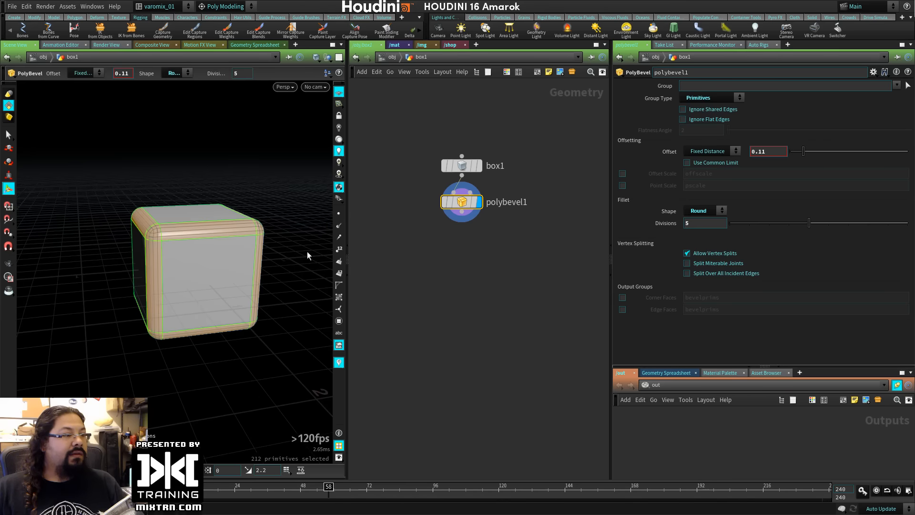
Add a separate Grid node below the box bevel node and set its size to 2 by 2.
key(Tab)
text(ge)
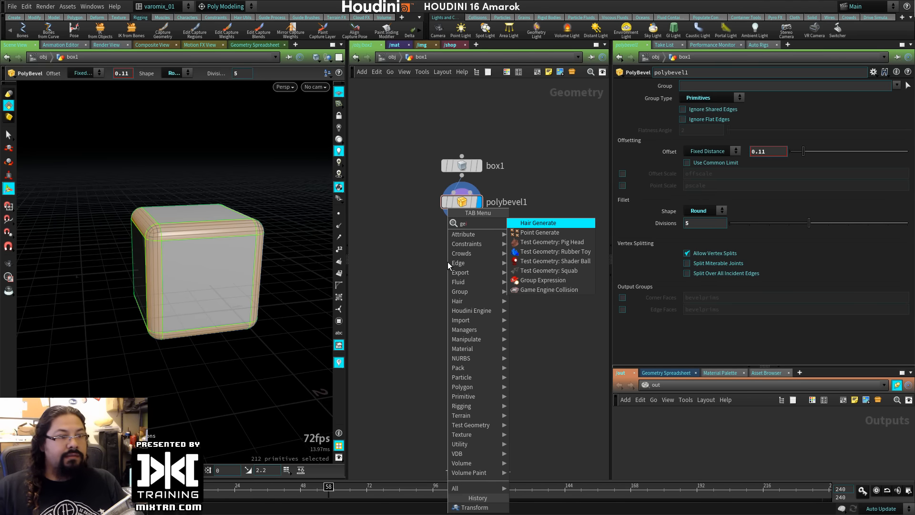
key(BackSpace)
text(rid)
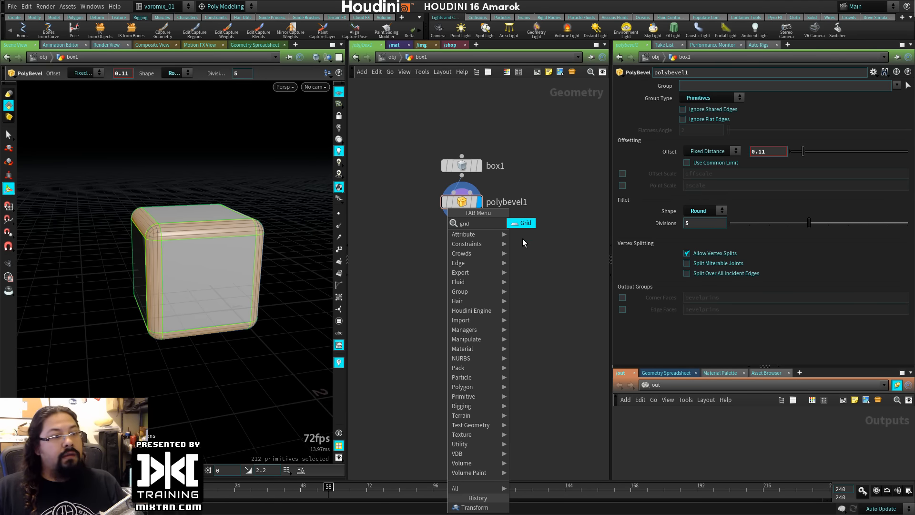
click(524, 223)
click(376, 245)
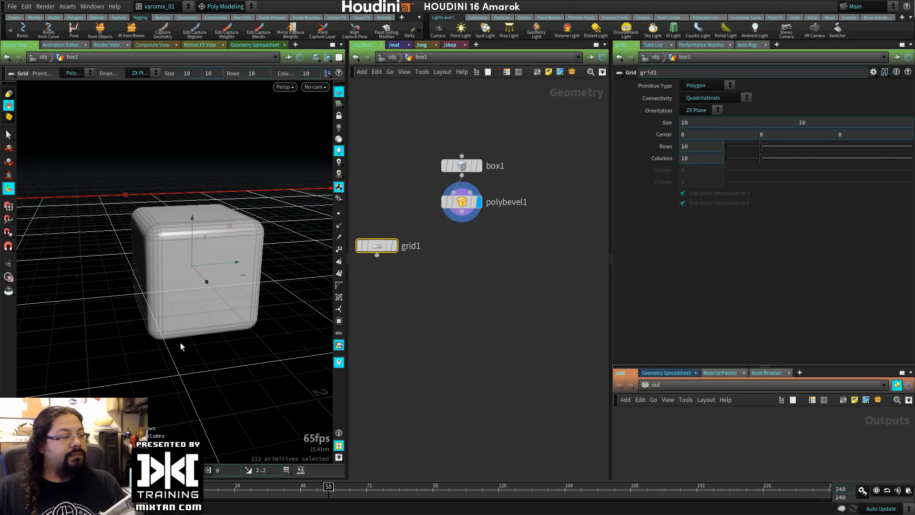
right_drag(214, 318, 194, 300)
middle_drag(670, 122, 631, 107)
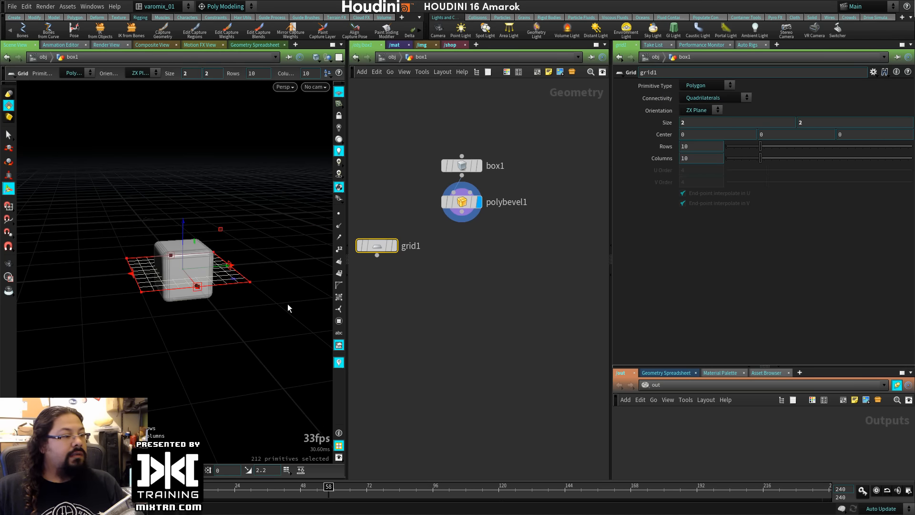
Select the two middle rows of points running across the grid.
alt+drag(288, 306, 167, 335)
alt+right_drag(167, 334, 181, 340)
mouse_move(181, 339)
alt+mouse_down()
mouse_move(173, 304)
mouse_move(194, 332)
alt+mouse_up()
key(s)
alt+right_drag(194, 332, 181, 347)
alt+drag(181, 347, 169, 323)
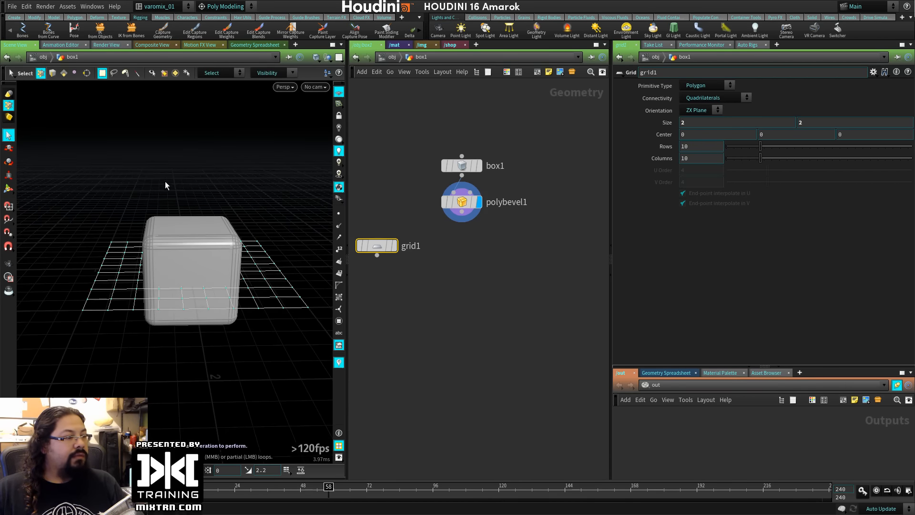
drag(165, 179, 210, 343)
mouse_move(210, 343)
alt+mouse_down()
mouse_move(224, 372)
mouse_move(129, 363)
mouse_move(111, 370)
mouse_move(211, 348)
alt+mouse_up()
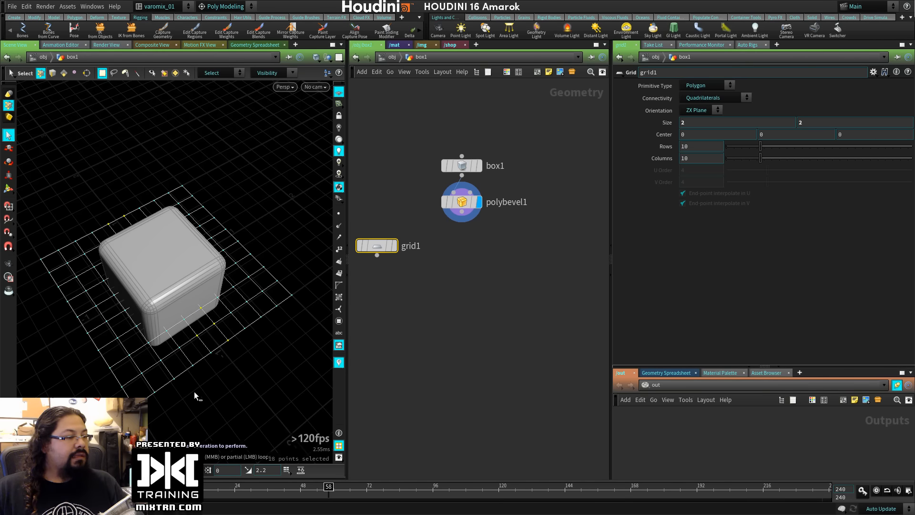
shift+click(213, 348)
Raise the two middle point rows about 0.24 in Y with the Move tool in wireframe, and display the edit node's result.
mouse_move(143, 358)
alt+mouse_down()
mouse_move(227, 372)
mouse_move(233, 364)
mouse_move(144, 345)
alt+mouse_up()
key(w)
key(t)
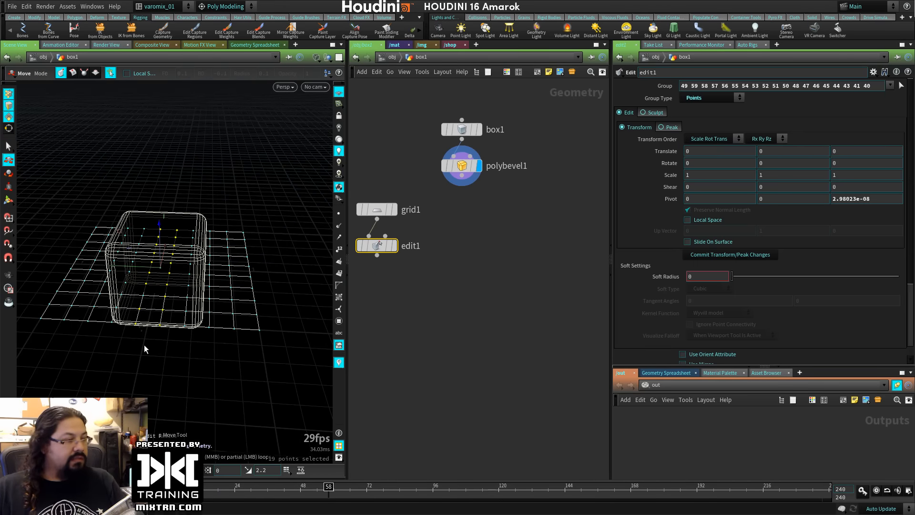
drag(159, 224, 161, 206)
key(ctrl+z)
alt+drag(145, 305, 137, 259)
alt+right_drag(137, 259, 245, 285)
mouse_move(245, 285)
alt+mouse_down()
mouse_move(200, 281)
mouse_move(237, 301)
alt+mouse_up()
alt+right_drag(237, 301, 197, 297)
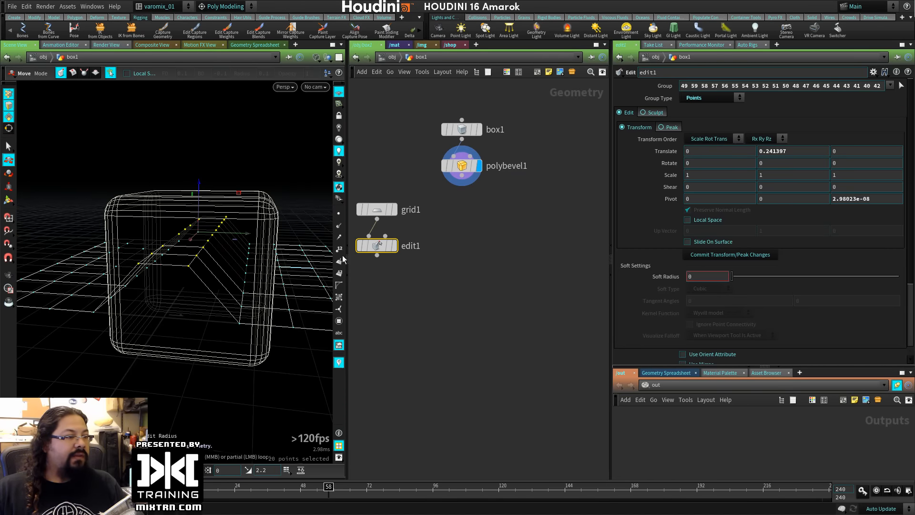
click(394, 246)
alt+drag(200, 333, 188, 300)
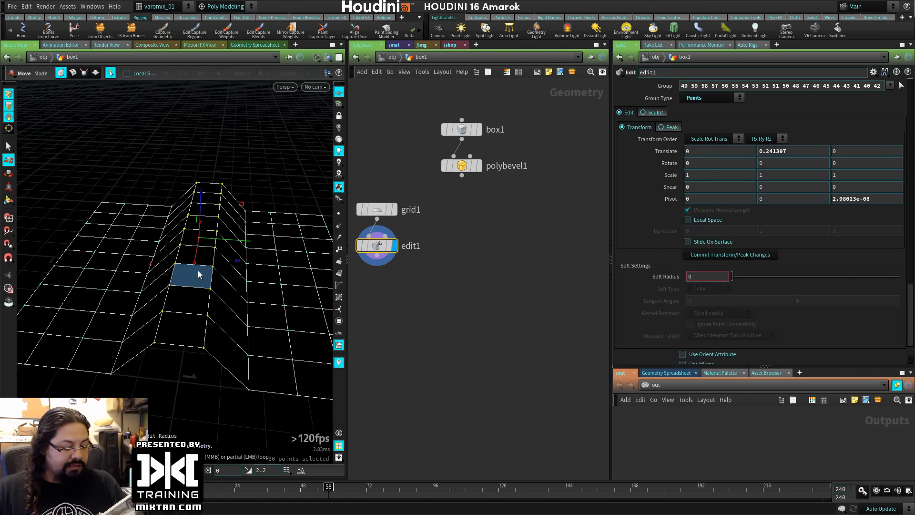
key(c)
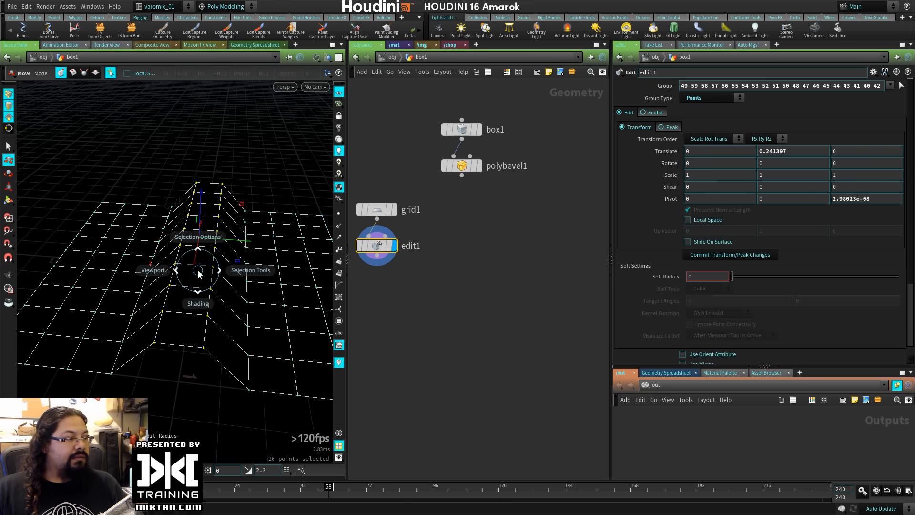
click(200, 238)
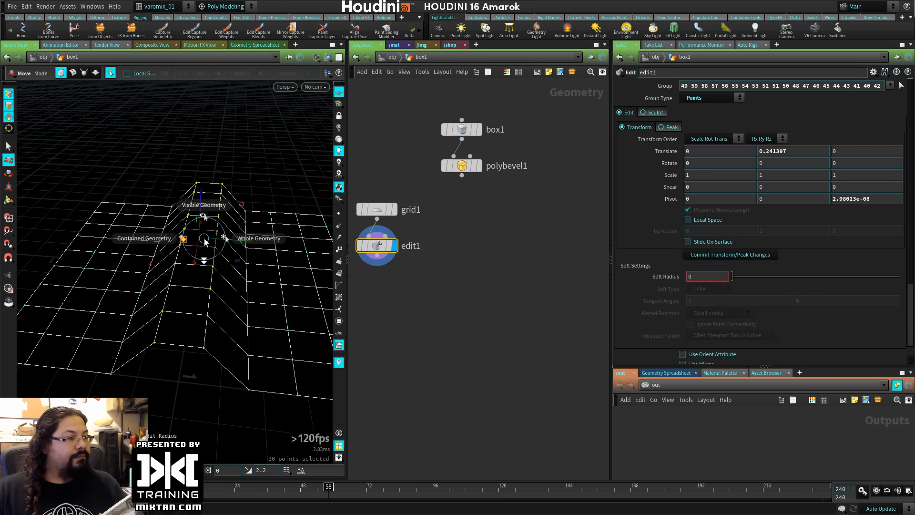
click(210, 271)
click(250, 269)
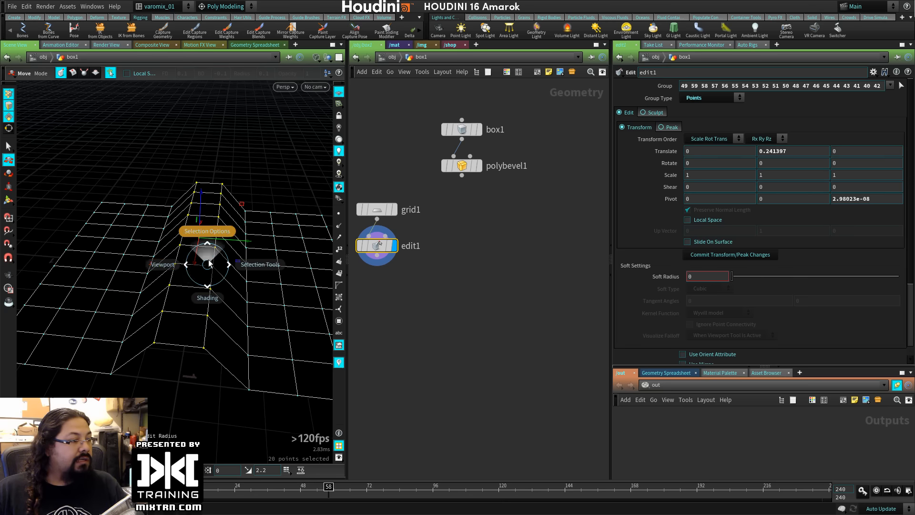
mouse_move(173, 266)
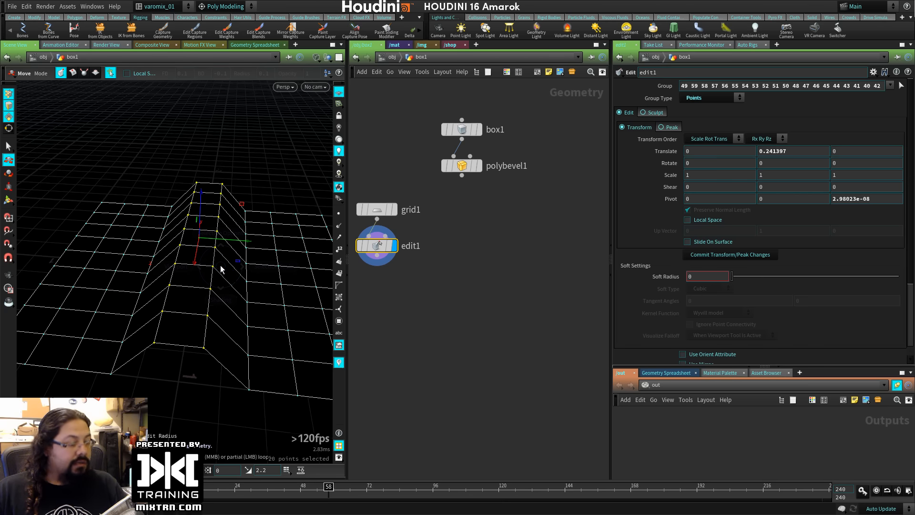
key(c)
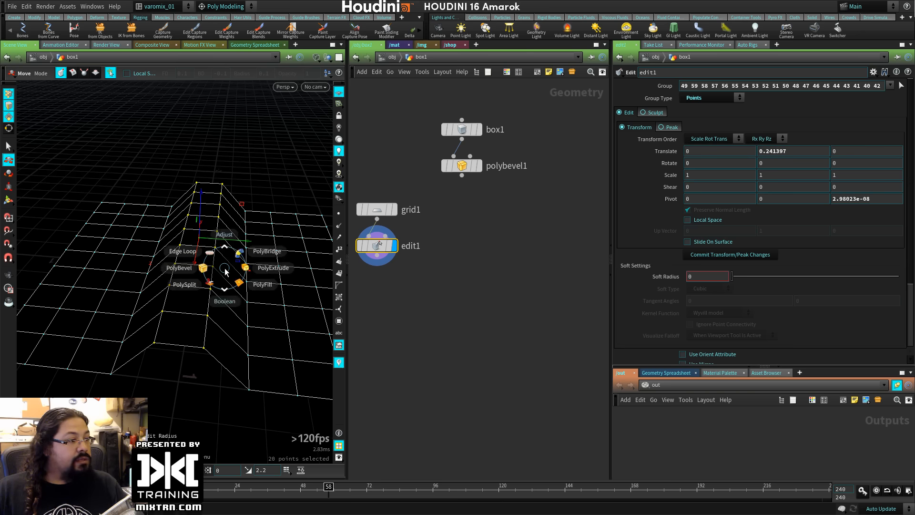
Select the two edge loops along the top of the raised ridge.
key(s)
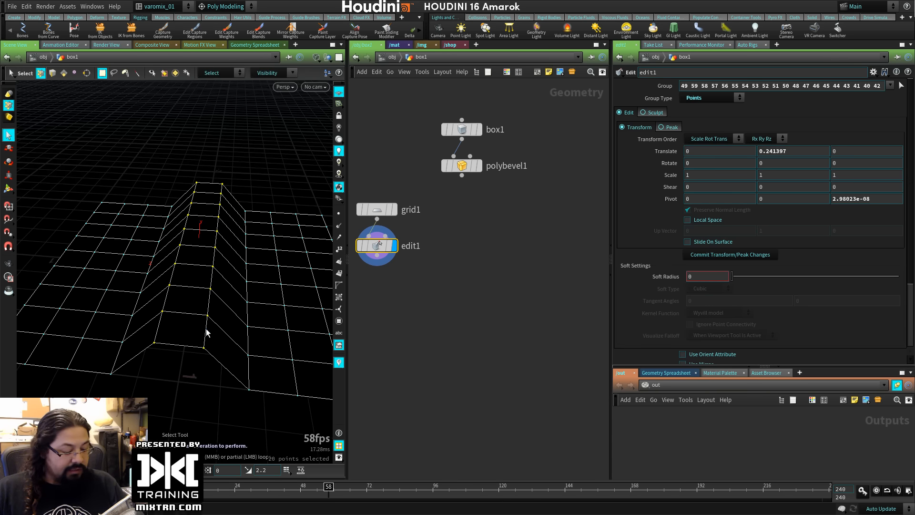
middle_click(206, 328)
alt+drag(206, 328, 274, 309)
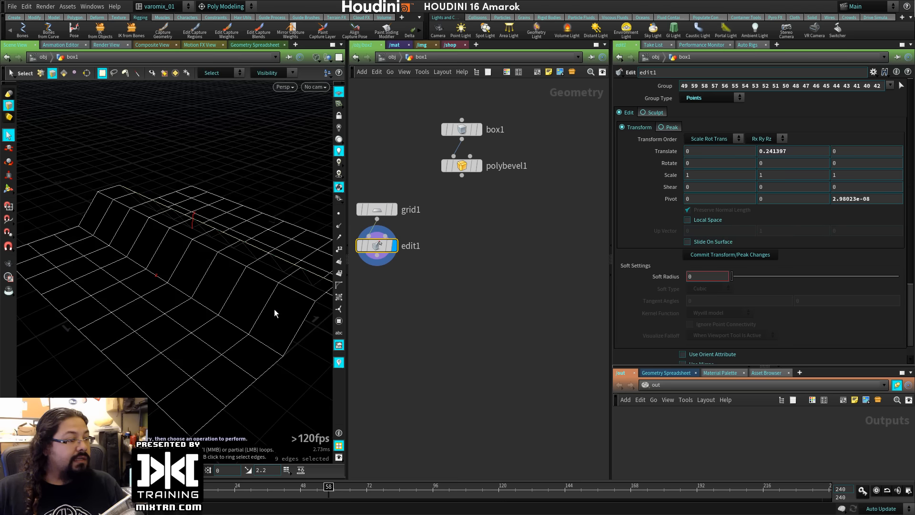
shift+middle_click(297, 290)
mouse_move(297, 289)
alt+middle_down()
mouse_move(238, 314)
mouse_move(200, 301)
alt+middle_up()
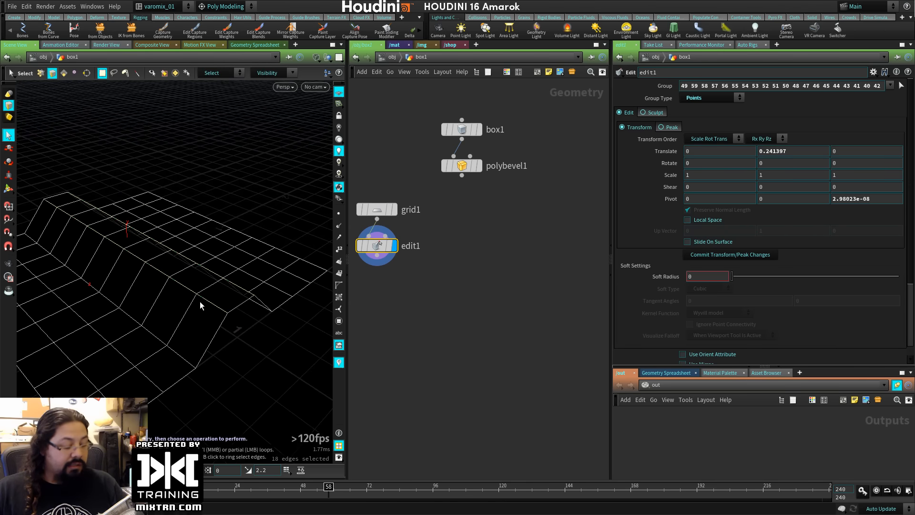
Switch to shaded display and add the two edge loops along the ridge's base to the selection.
key(w)
alt+drag(222, 295, 180, 323)
shift+middle_click(242, 323)
shift+click(159, 350)
shift+double_click(133, 326)
Bevel the four selected edge loops with PolyBevel, using a 0.057 offset, Round shape and 5 divisions.
key(c)
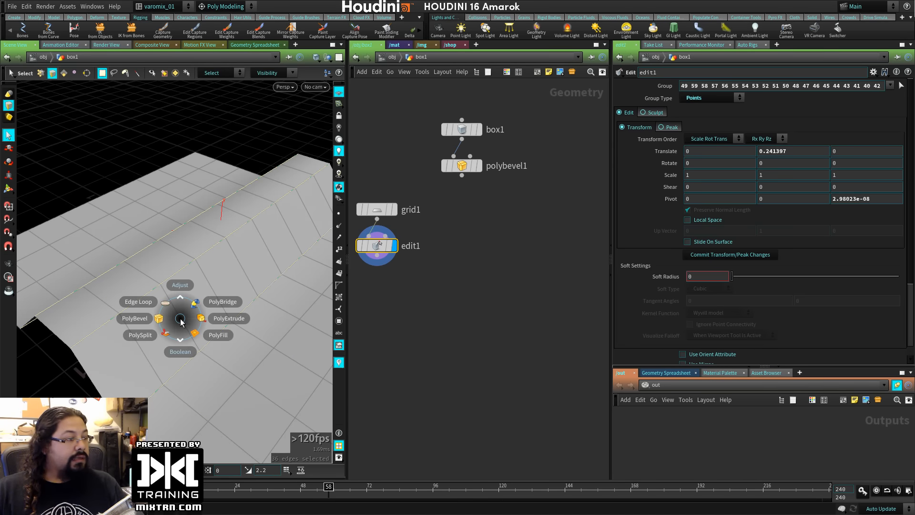
click(143, 318)
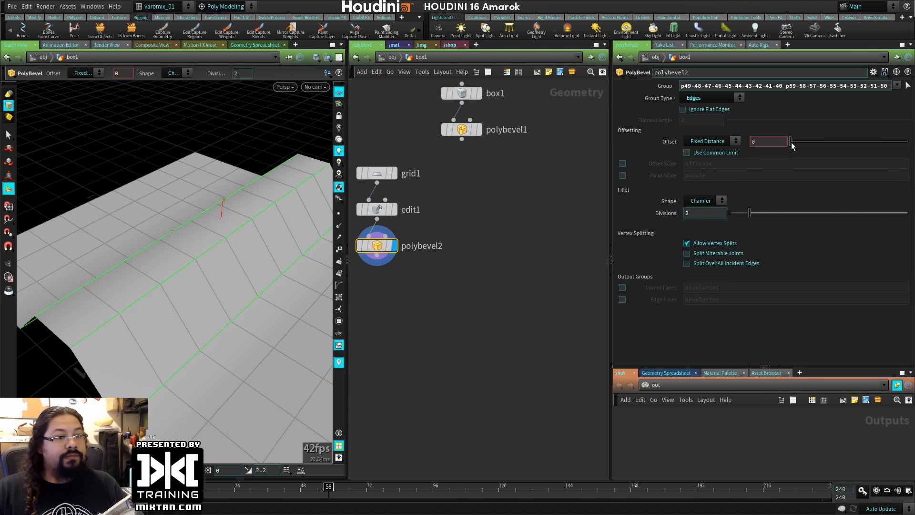
mouse_move(792, 142)
mouse_down()
mouse_move(806, 143)
mouse_move(797, 143)
mouse_up()
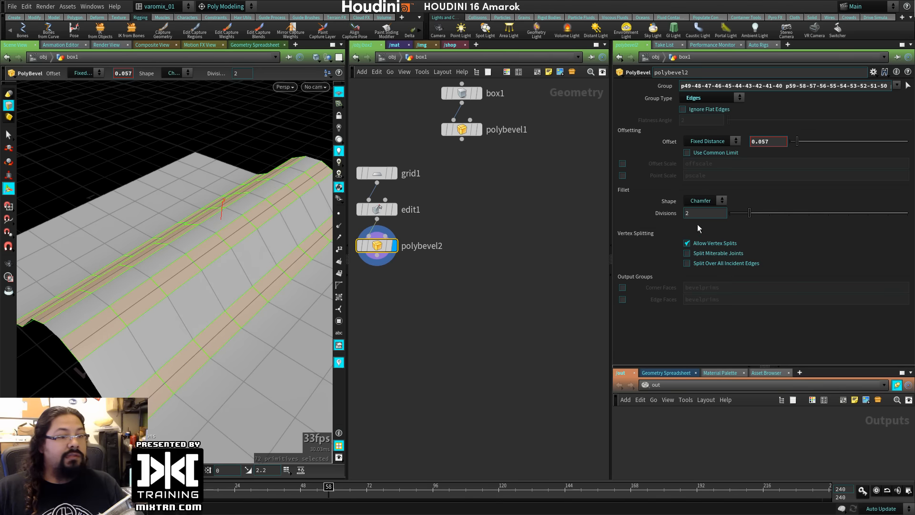
click(721, 203)
click(700, 257)
drag(749, 213, 802, 213)
alt+drag(225, 318, 244, 315)
Try to extrude the whole bevelled grid with PolyExtrude from an all-edges selection, and undo it.
key(s)
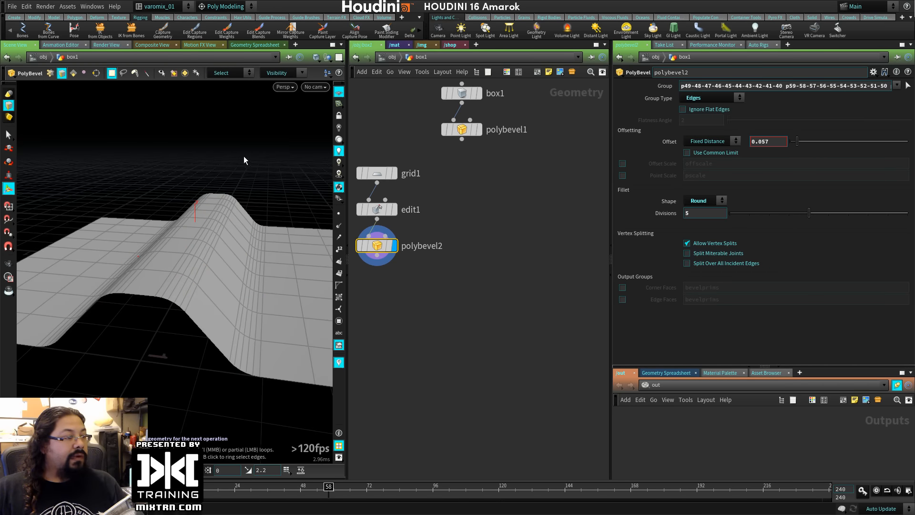
key(c)
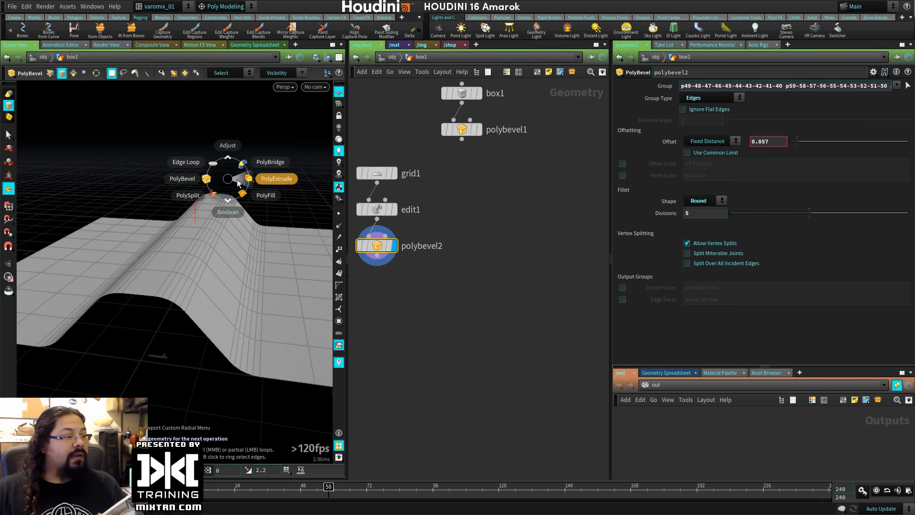
click(259, 190)
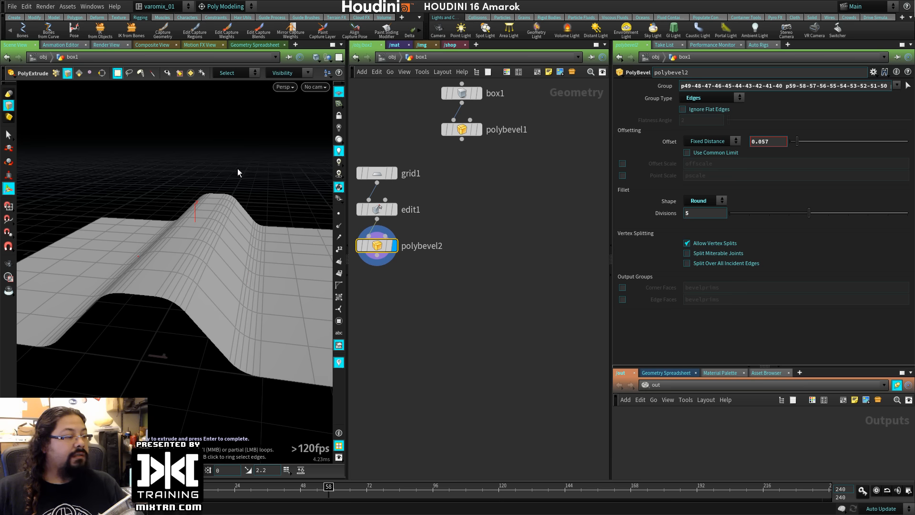
key(grave)
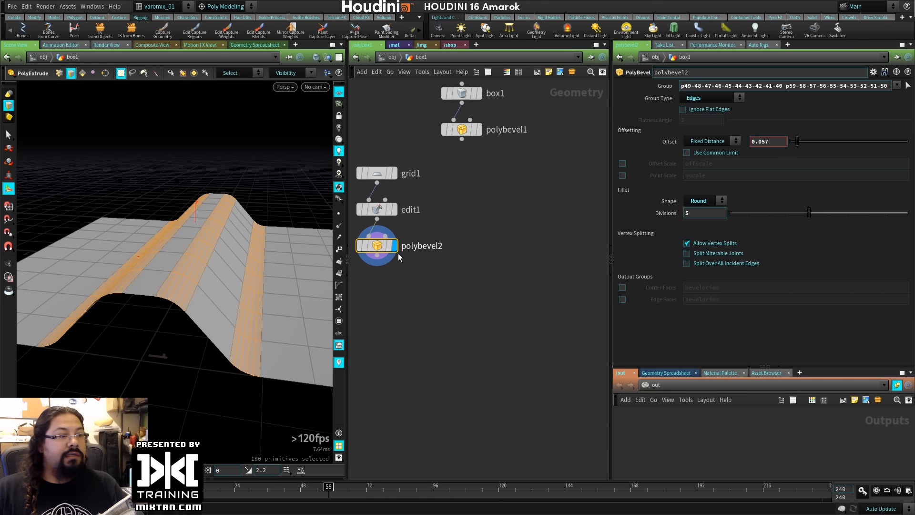
key(Escape)
drag(158, 164, 170, 184)
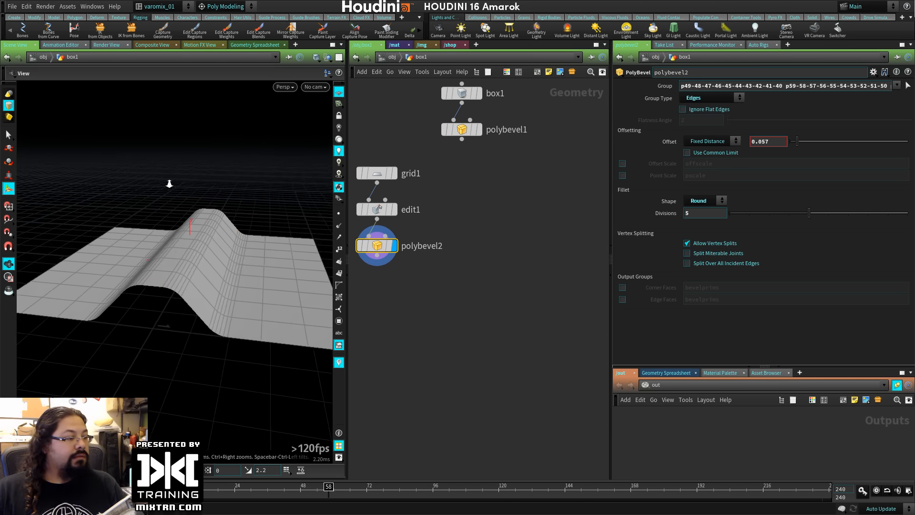
drag(37, 160, 306, 377)
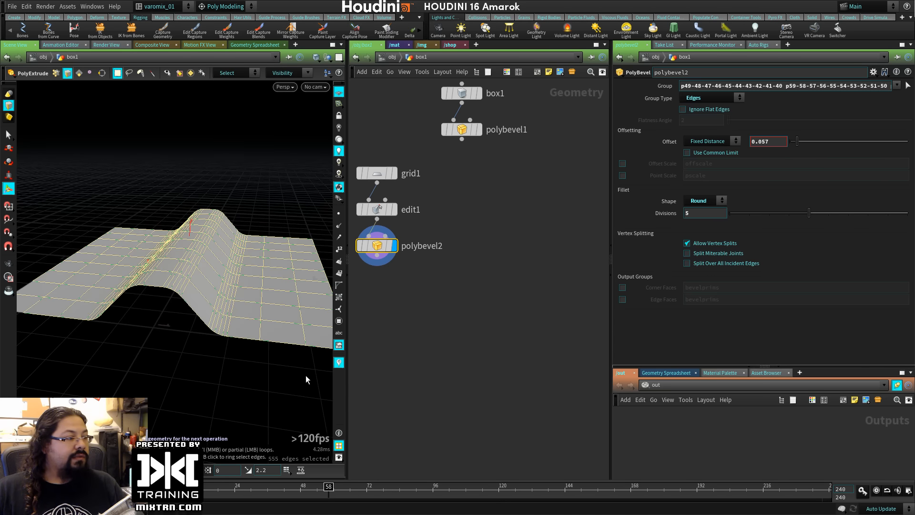
alt+right_drag(209, 368, 143, 305)
drag(42, 203, 319, 367)
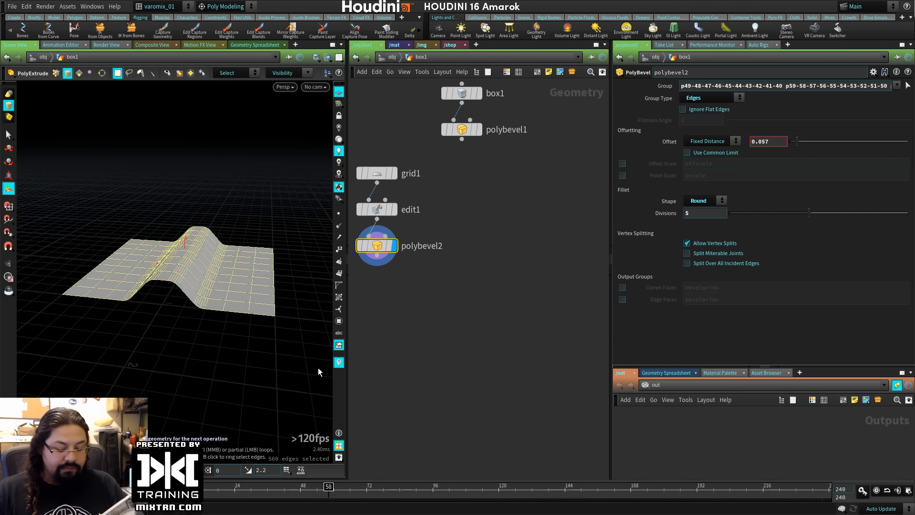
key(Return)
drag(145, 225, 145, 221)
alt+drag(137, 351, 202, 330)
key(ctrl+z)
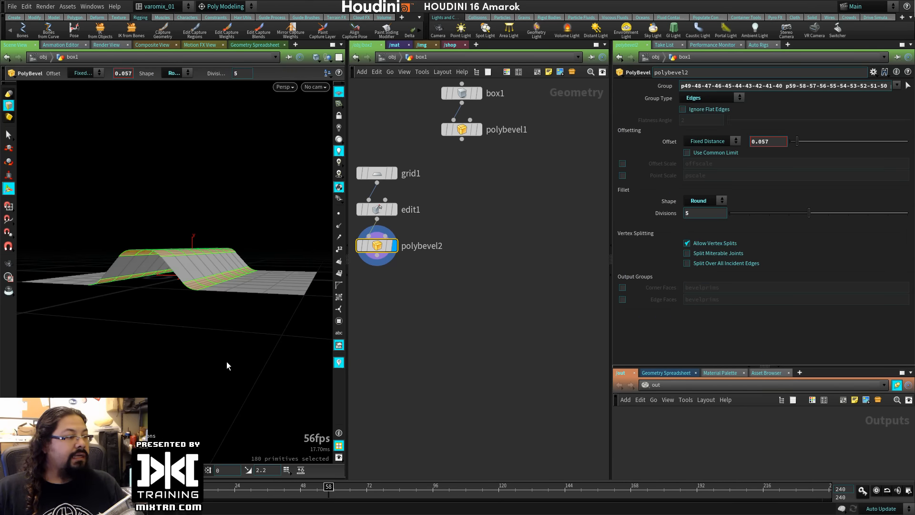
Select all faces of the bevelled grid and extrude them with PolyExtrude by about 0.035.
key(s)
drag(155, 303, 96, 217)
drag(31, 186, 241, 381)
key(Tab)
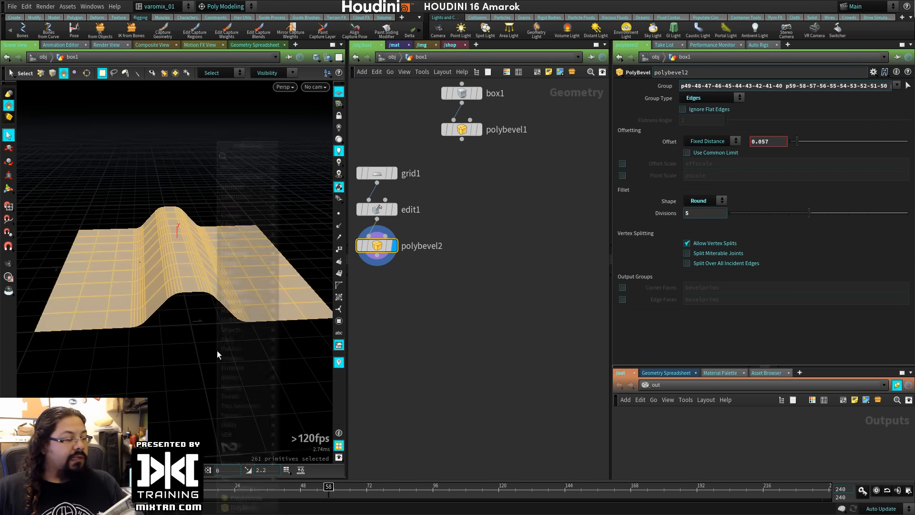
key(Escape)
key(c)
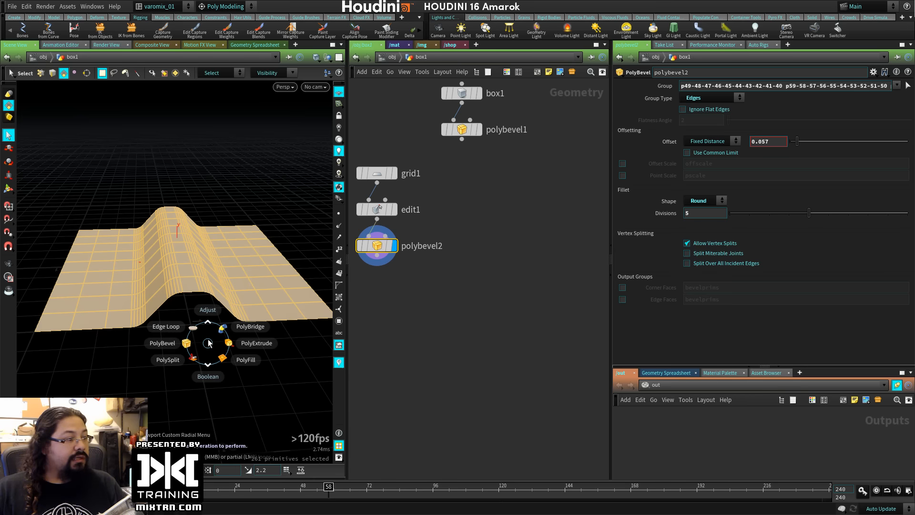
click(253, 343)
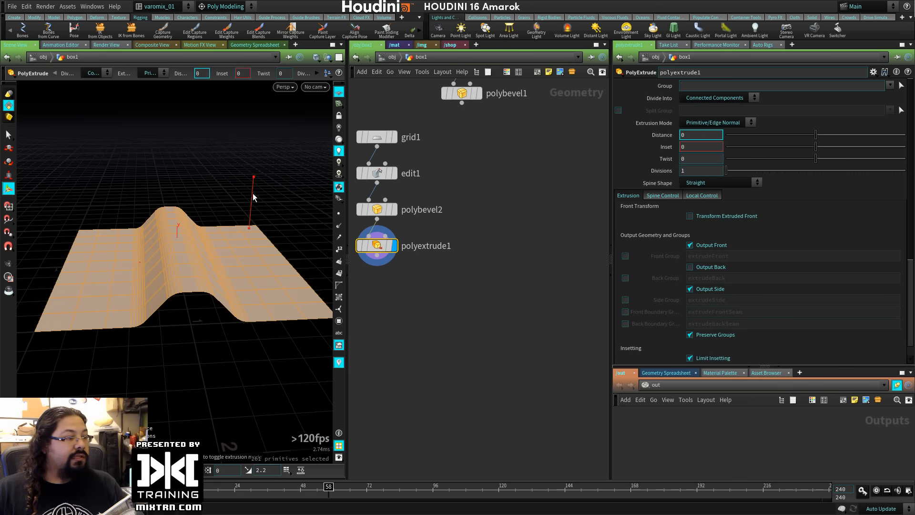
drag(253, 193, 250, 190)
alt+drag(190, 347, 256, 334)
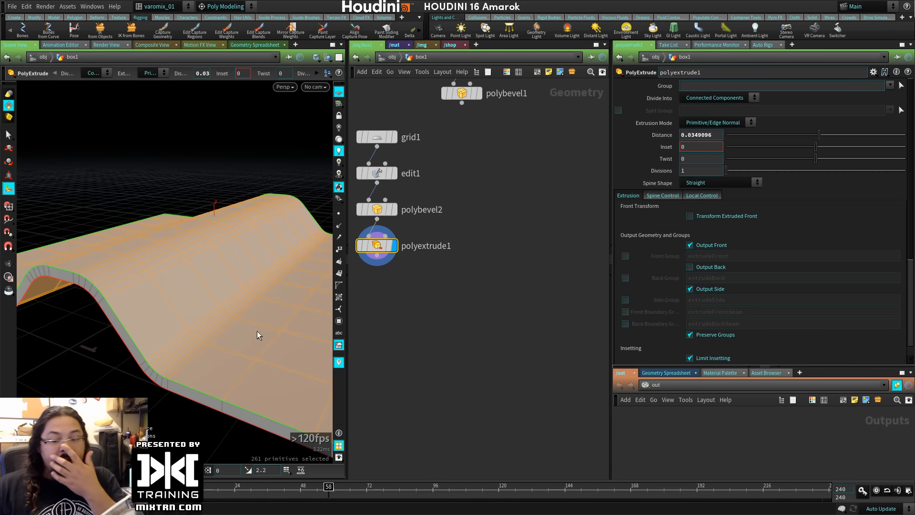
Move the grid node chain beside the box nodes and add a Boolean node below it.
middle_drag(547, 153, 593, 229)
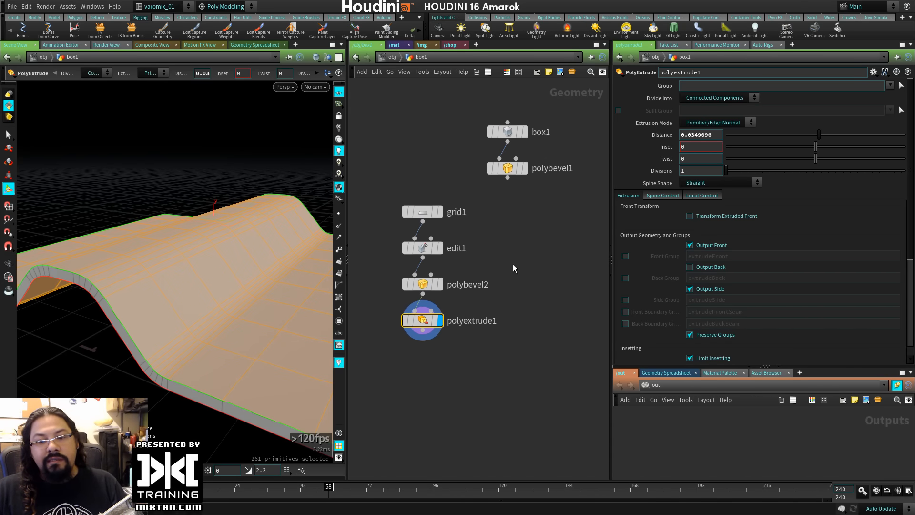
drag(422, 186, 444, 350)
drag(423, 321, 385, 195)
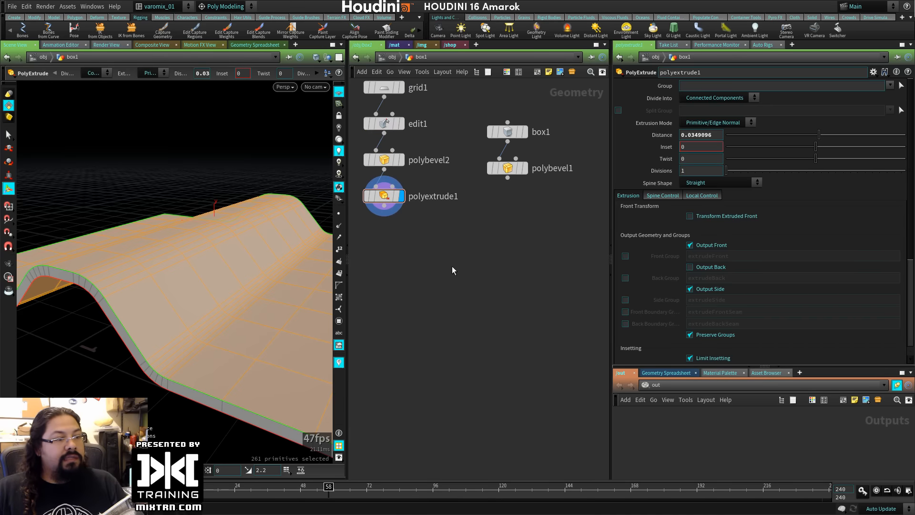
key(Tab)
text(bo)
click(528, 215)
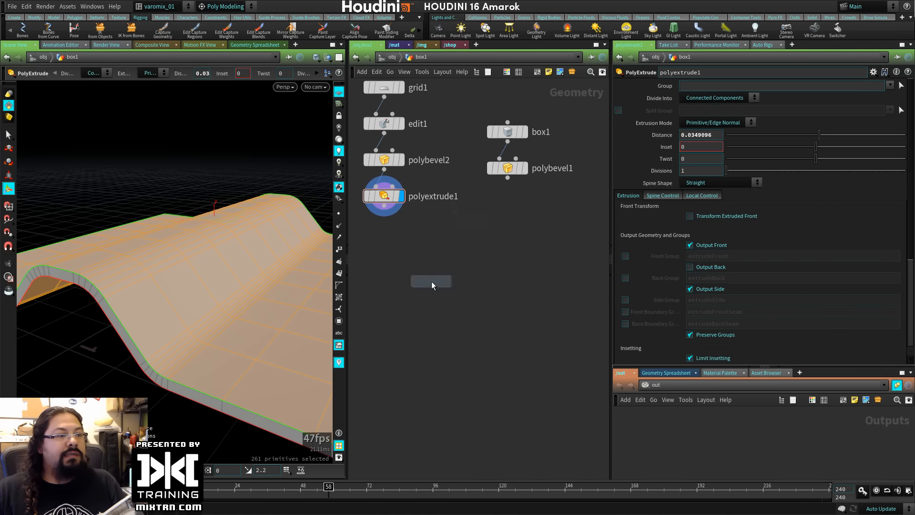
click(433, 285)
Arrange the box chain and the grid chain side by side, with the Boolean node between and below them.
drag(477, 116, 579, 184)
drag(508, 132, 362, 224)
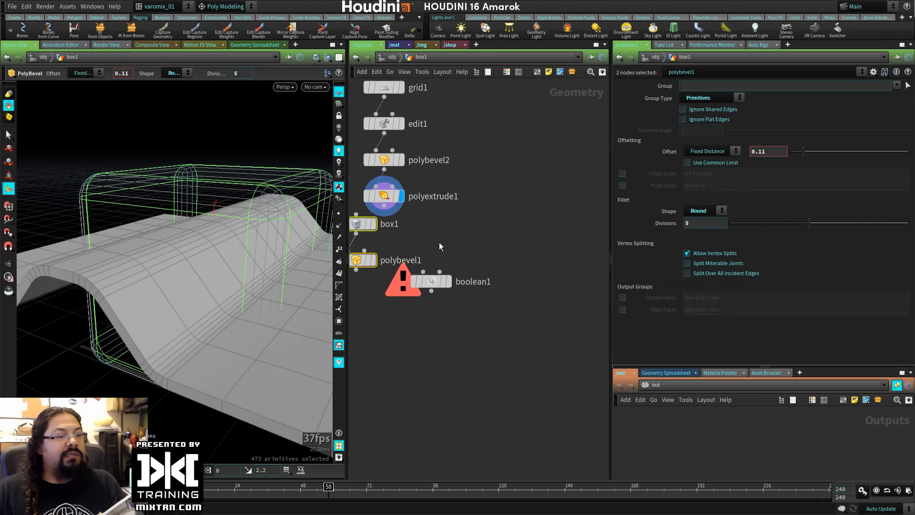
middle_drag(439, 246, 483, 280)
shift+drag(432, 233, 566, 251)
drag(400, 294, 481, 308)
Wire the box bevel into the Boolean's first input and the grid extrusion into its second, then display and select the Boolean.
click(426, 263)
drag(426, 273, 467, 306)
drag(557, 271, 496, 316)
click(492, 315)
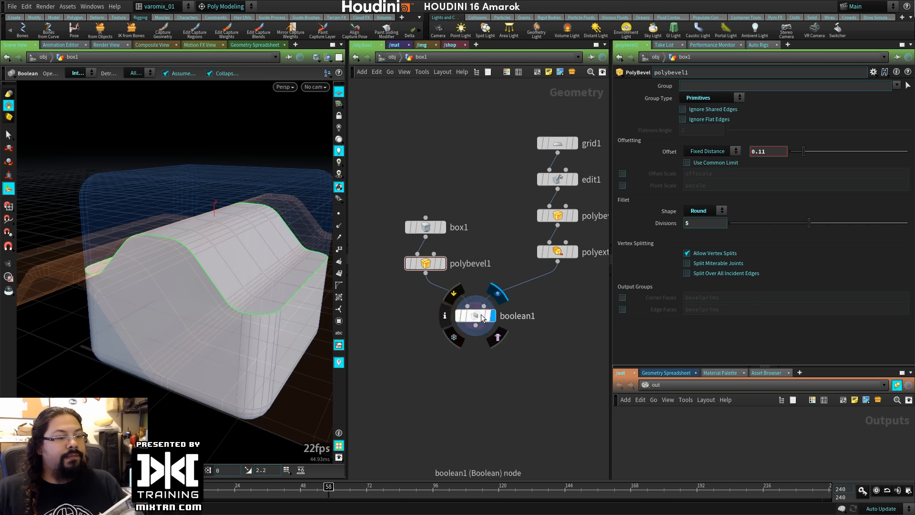
click(476, 316)
drag(205, 322, 254, 302)
key(Return)
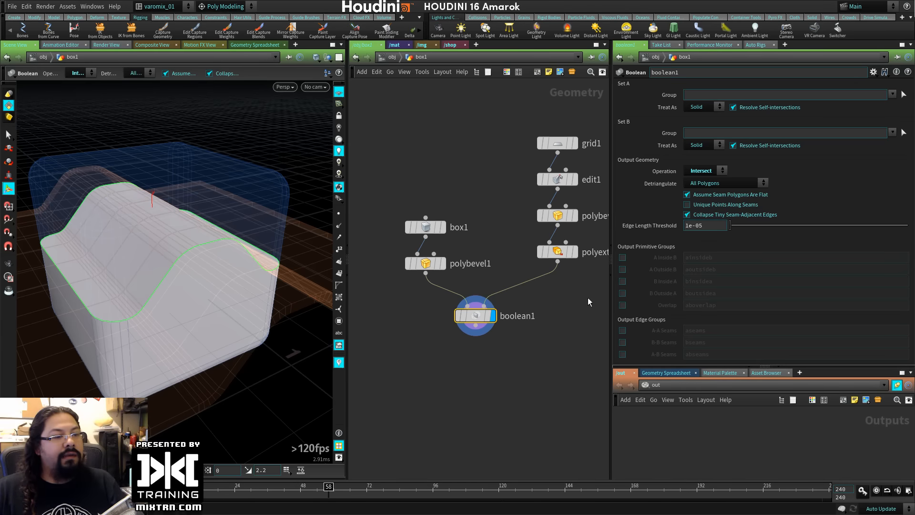
Turn on Output Back for the grid's PolyExtrude, then reselect the Boolean node and place it slightly lower.
middle_drag(590, 302, 517, 301)
click(485, 250)
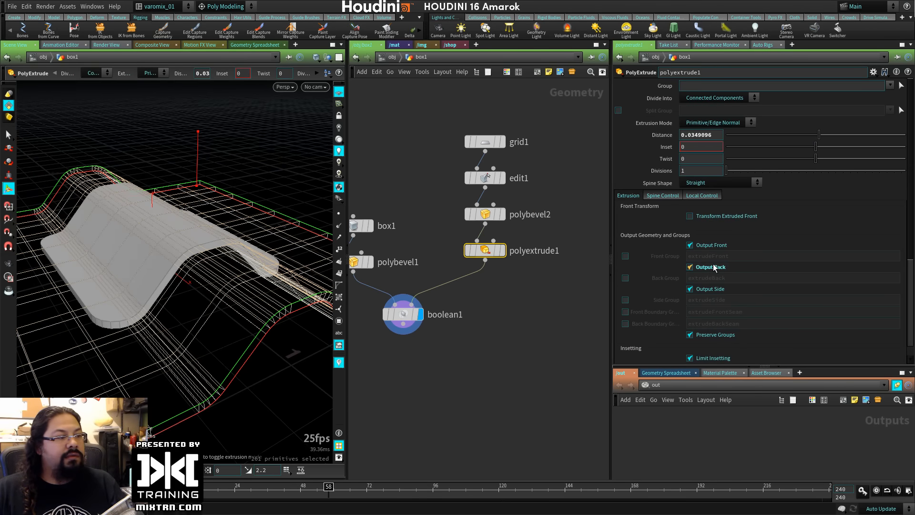
click(475, 347)
drag(408, 316, 422, 339)
Widen the viewport and examine the Boolean intersection of the box and the wavy slab from several sides.
alt+drag(190, 315, 137, 316)
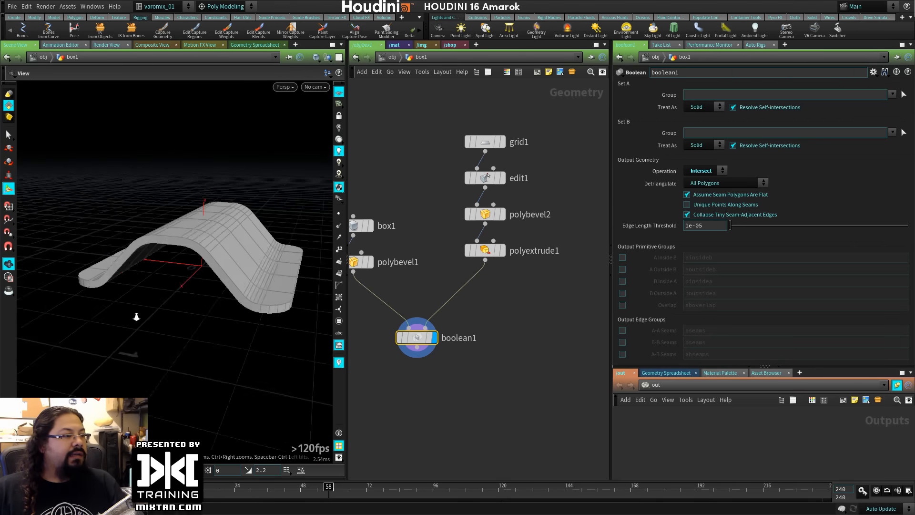
alt+right_drag(136, 317, 310, 296)
drag(347, 193, 452, 209)
alt+right_drag(277, 310, 257, 312)
alt+drag(373, 267, 328, 232)
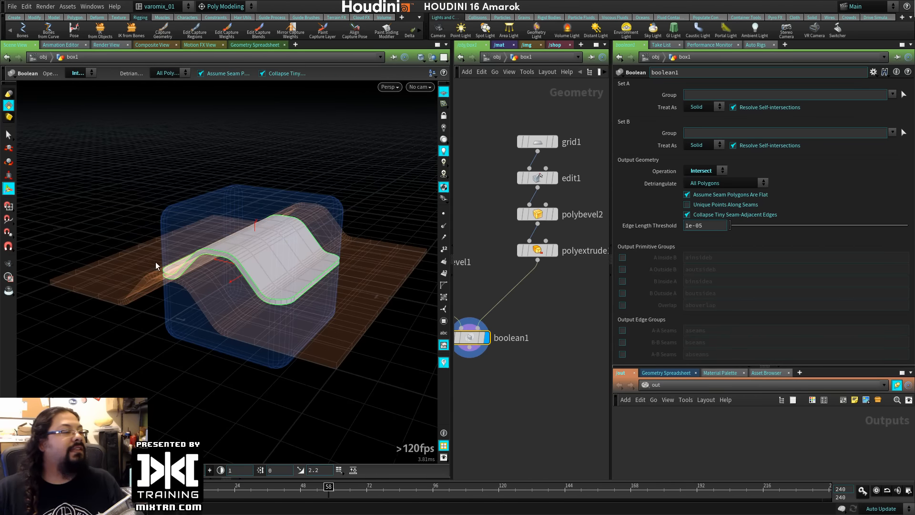
alt+drag(158, 262, 279, 314)
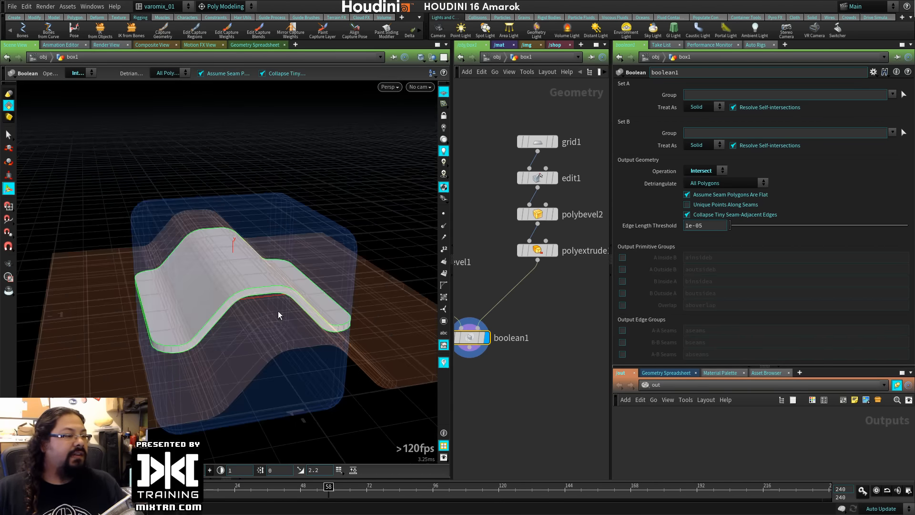
alt+drag(162, 315, 243, 311)
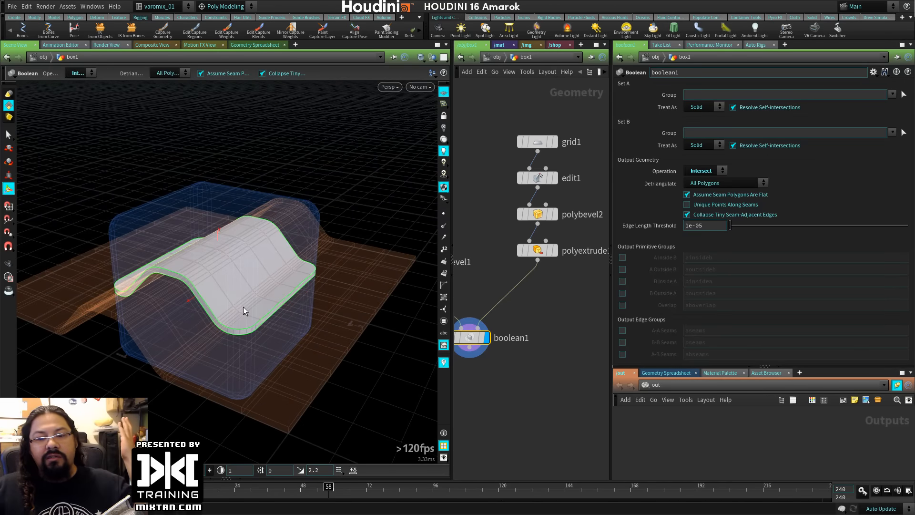
Set the Boolean operation to Union and view the seam where the box meets the wavy slab.
click(723, 170)
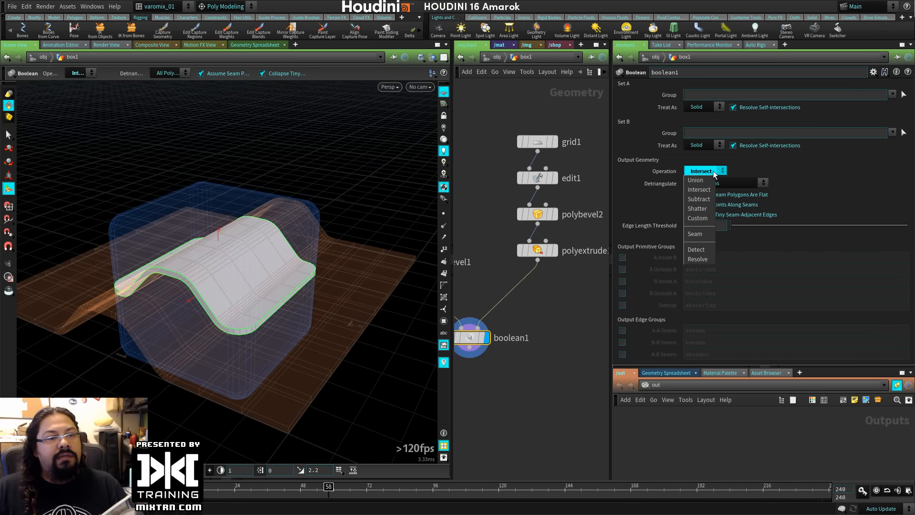
click(699, 172)
mouse_move(128, 297)
alt+mouse_down()
mouse_move(153, 267)
mouse_move(143, 231)
mouse_move(135, 302)
alt+mouse_up()
alt+right_drag(135, 302, 241, 284)
alt+drag(242, 284, 258, 276)
key(Return)
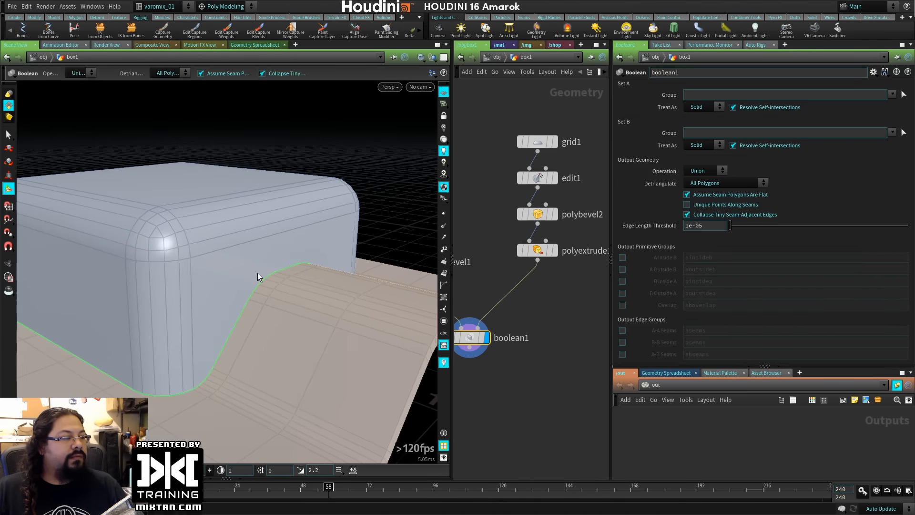
alt+drag(221, 325, 288, 288)
Output the Boolean's A-B Seams edge group as abseams and add a PolyBevel node below the Boolean.
middle_drag(552, 377, 574, 229)
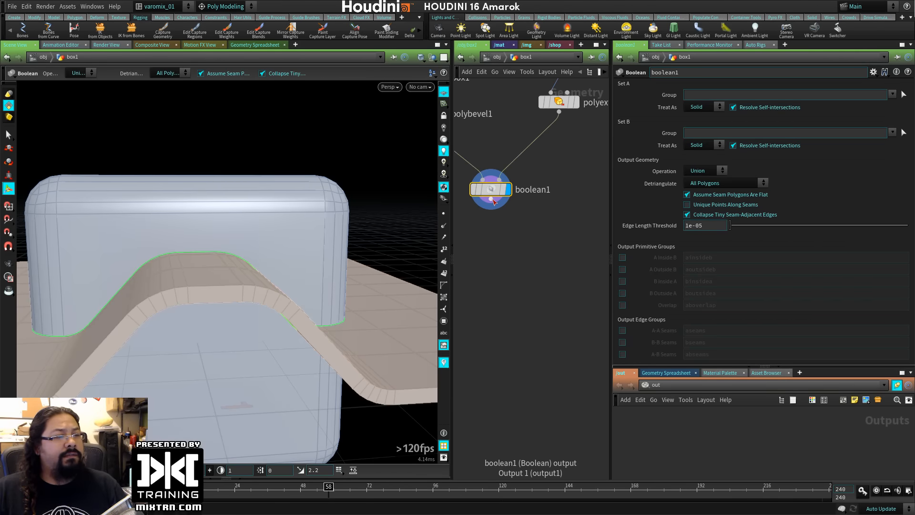
click(623, 355)
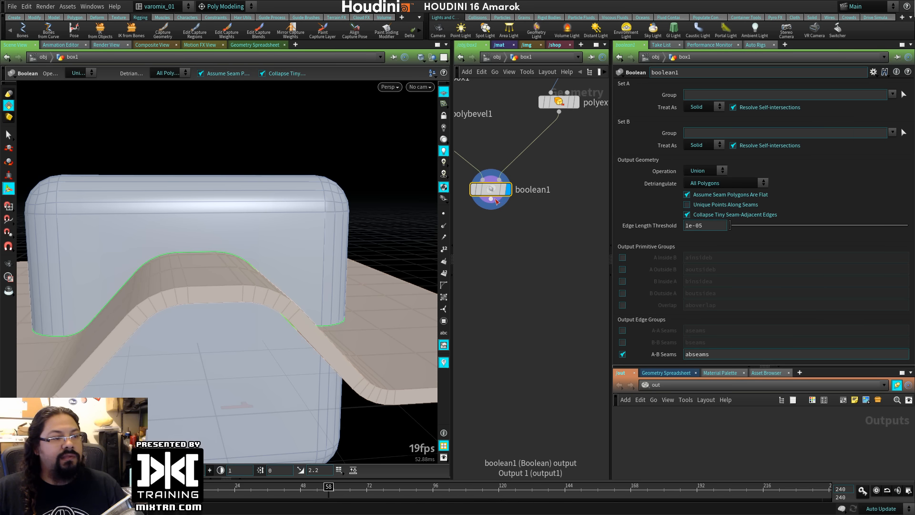
key(Tab)
text(pol)
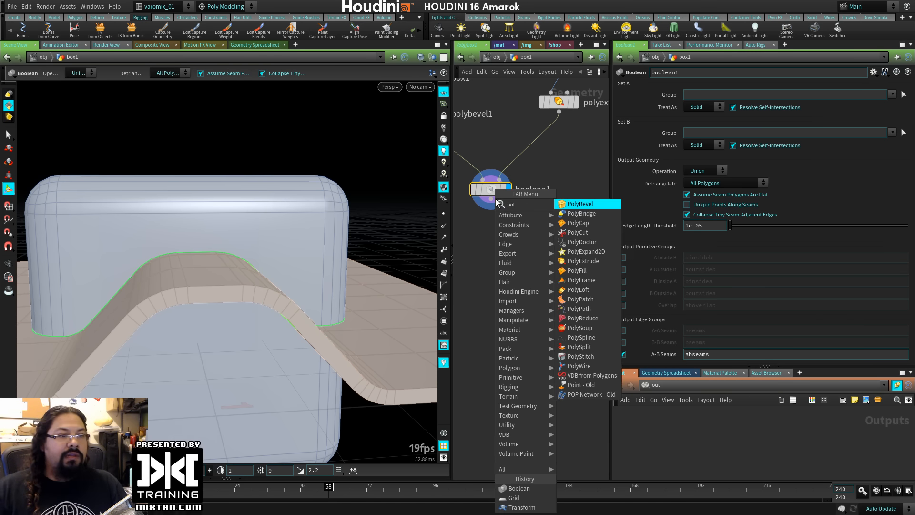
click(578, 204)
click(498, 233)
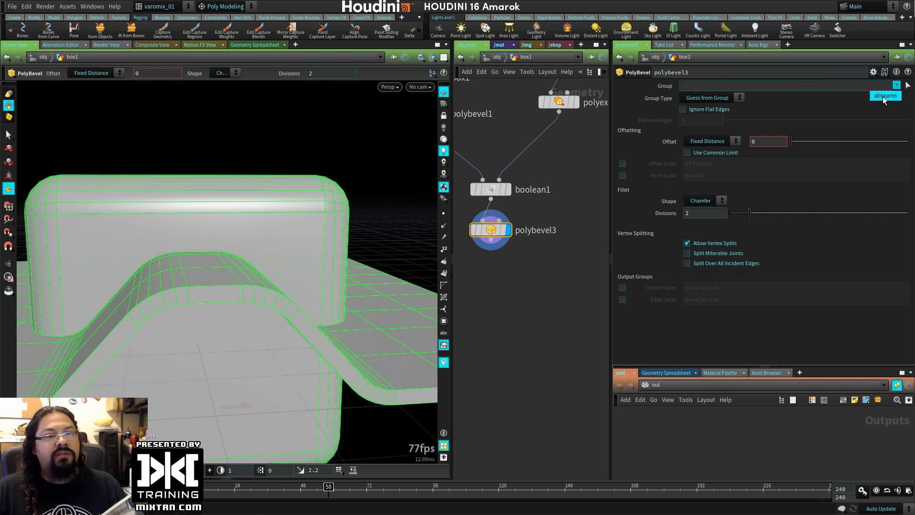
Bevel the abseams edge group with an offset of 0.016, a Round shape and 3 divisions.
click(885, 96)
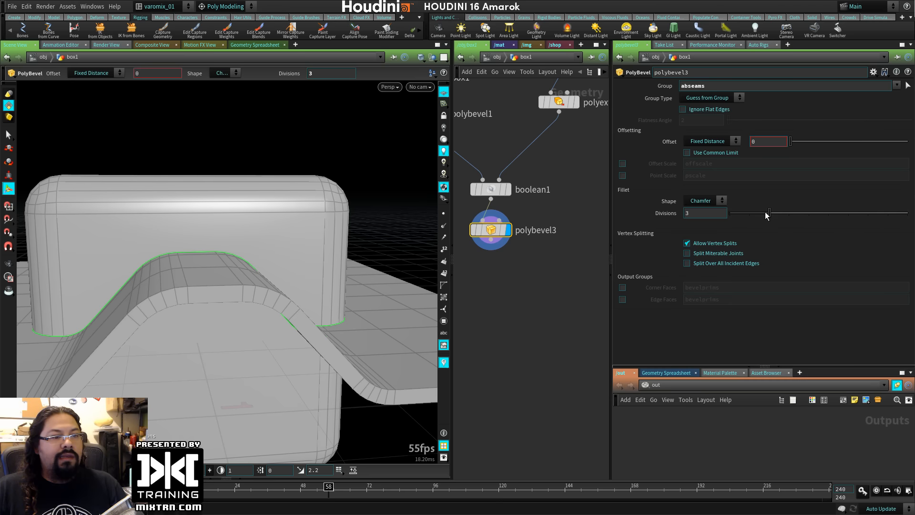
mouse_move(793, 144)
mouse_down()
mouse_move(806, 143)
mouse_move(795, 144)
mouse_up()
click(728, 143)
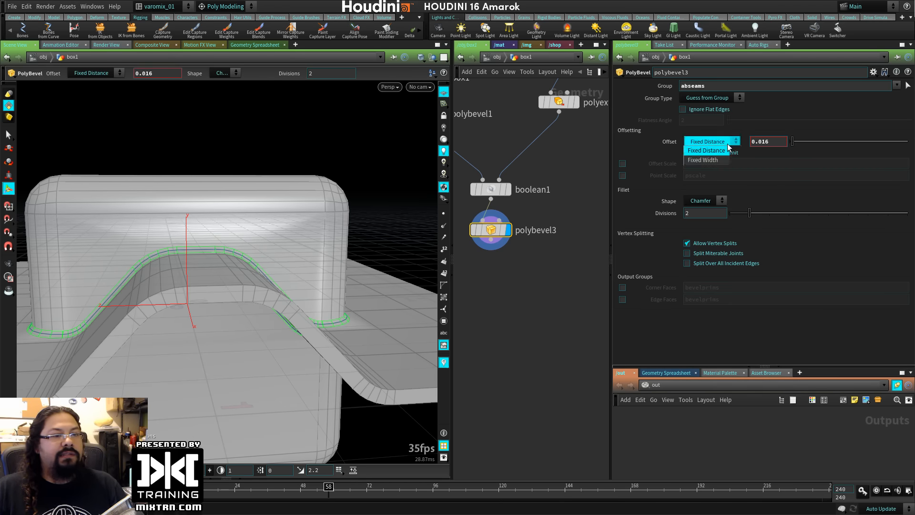
click(720, 201)
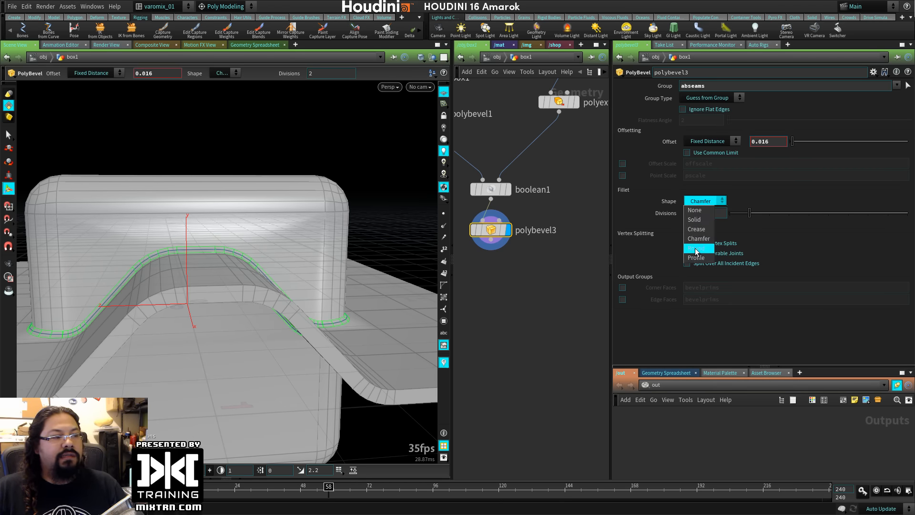
click(696, 249)
alt+drag(120, 320, 284, 300)
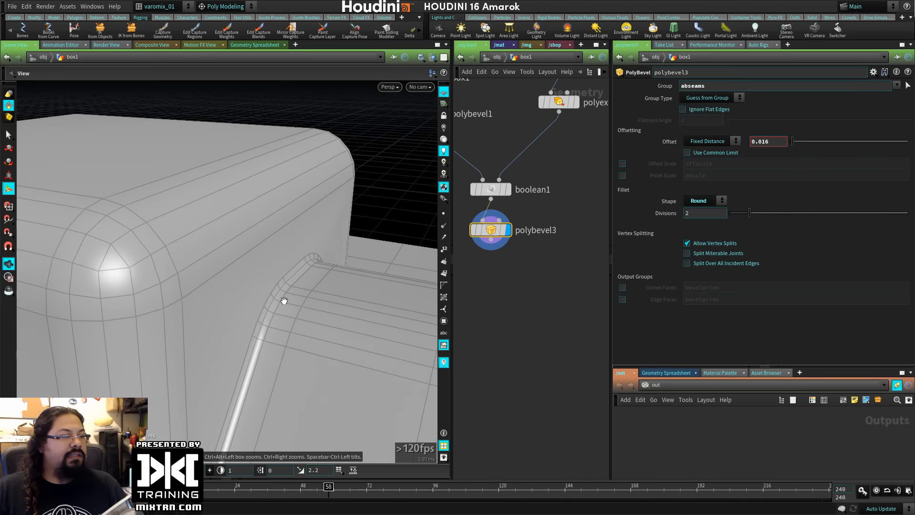
key(Return)
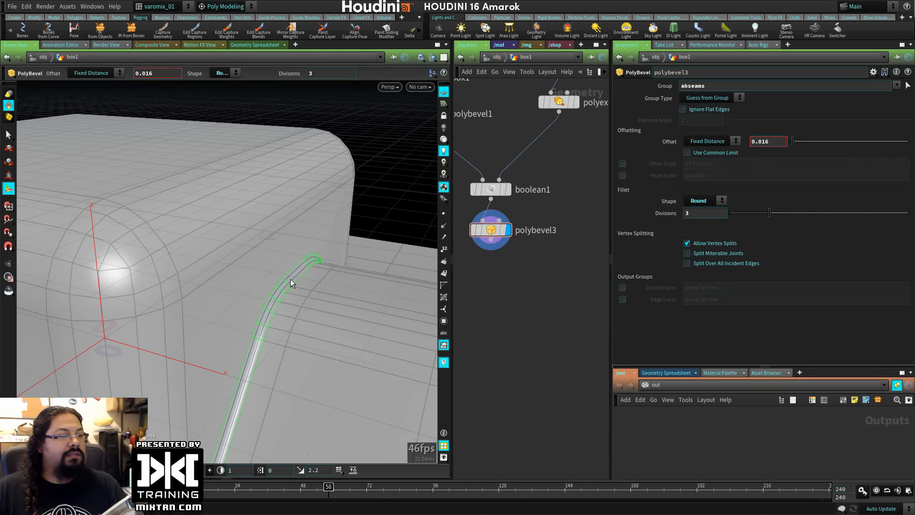
Hide the wireframe and examine the rounded seam between the box and the wavy slab.
alt+drag(290, 279, 162, 310)
alt+right_drag(161, 310, 241, 315)
alt+drag(241, 315, 184, 272)
key(Return)
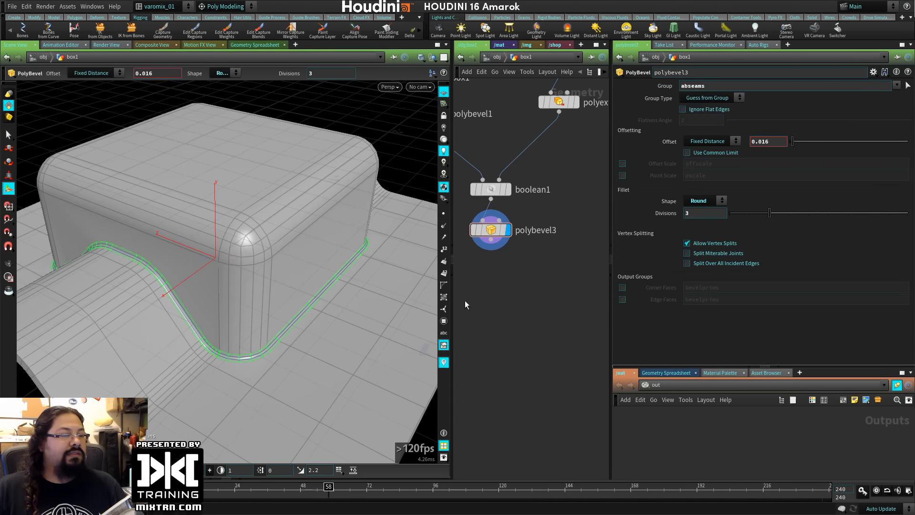
key(shift+w)
key(Escape)
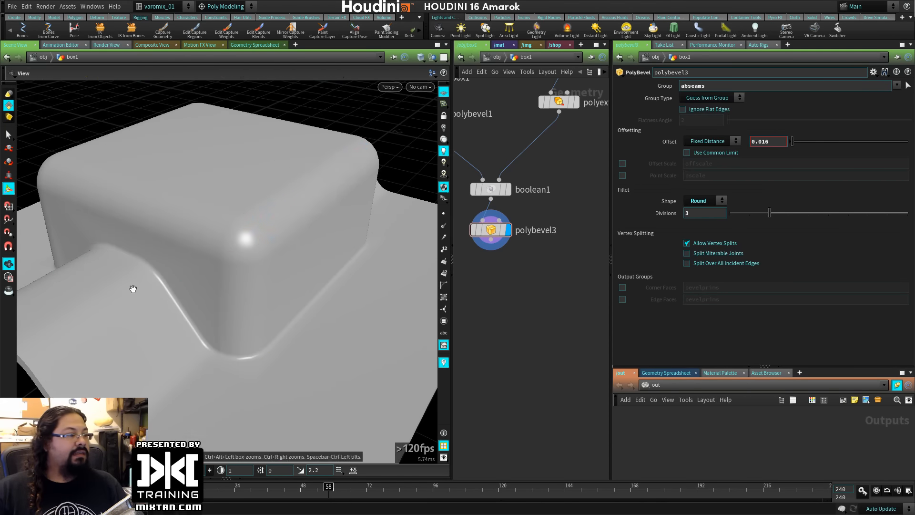
drag(132, 290, 200, 363)
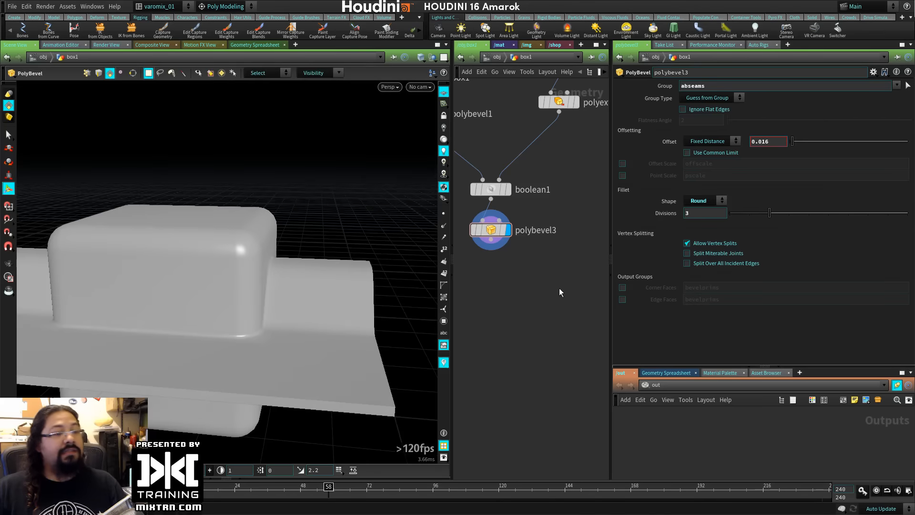
Insert a Transform node between polyextrude1 and the Boolean in the grid branch.
middle_drag(547, 224, 627, 325)
middle_drag(513, 272, 495, 232)
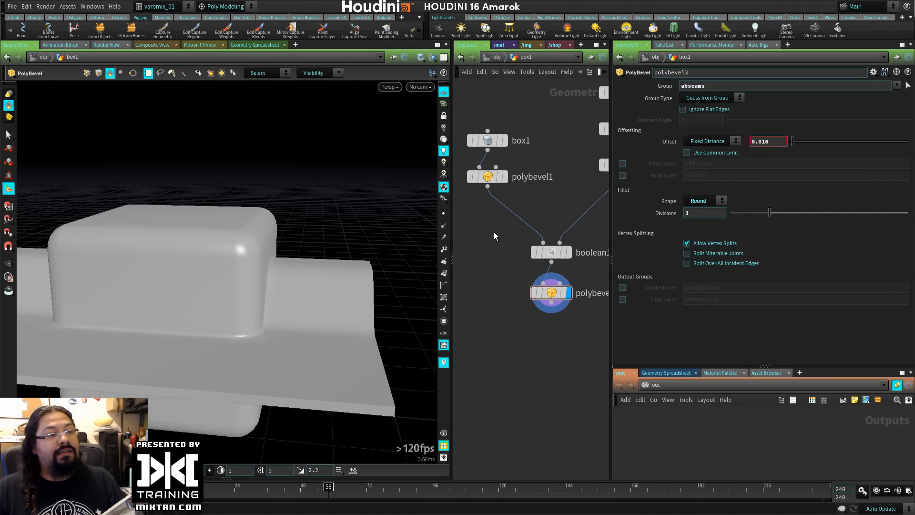
middle_drag(552, 205, 459, 236)
key(Tab)
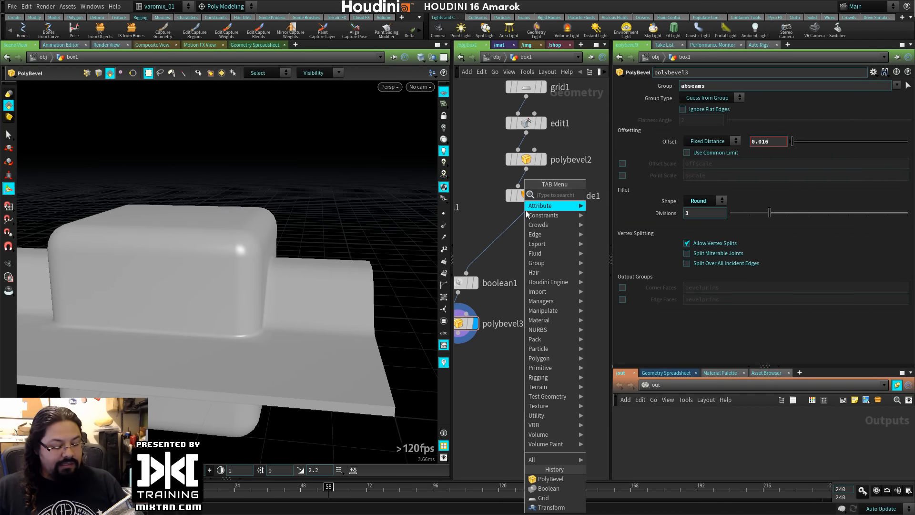
text(tr)
click(611, 213)
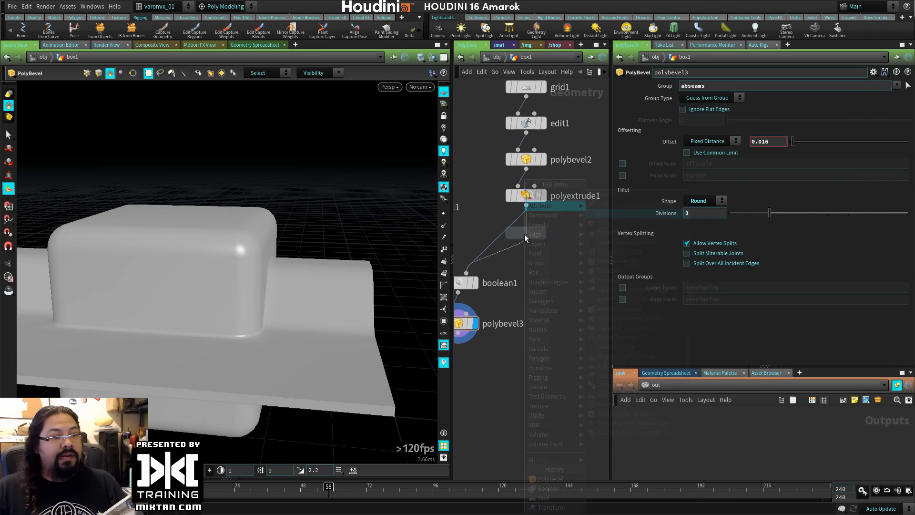
click(522, 236)
Move the wavy slab to about -0.1 in Y and -0.43 in Z, and check the bevelled seam from several sides.
drag(176, 278, 191, 262)
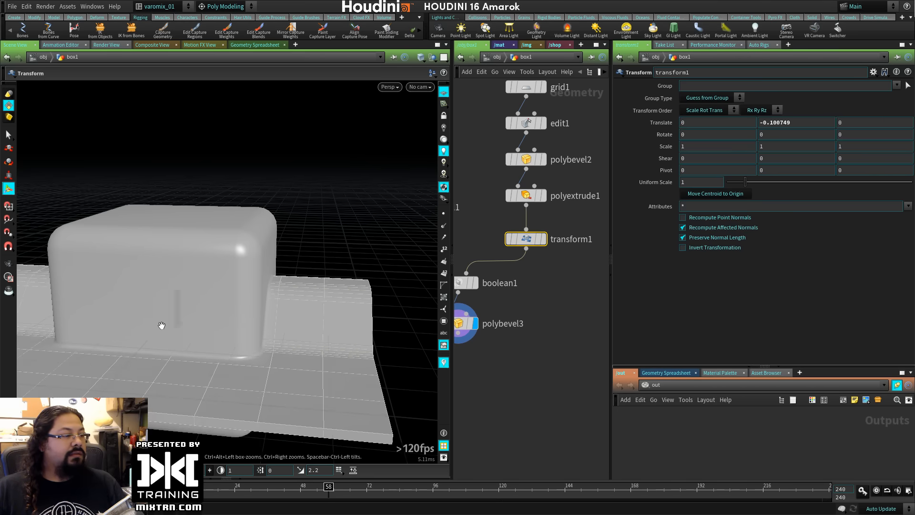
mouse_move(161, 325)
alt+mouse_down()
mouse_move(262, 327)
mouse_move(231, 275)
mouse_move(243, 279)
mouse_move(207, 293)
mouse_move(159, 286)
mouse_move(188, 305)
mouse_move(151, 314)
alt+mouse_up()
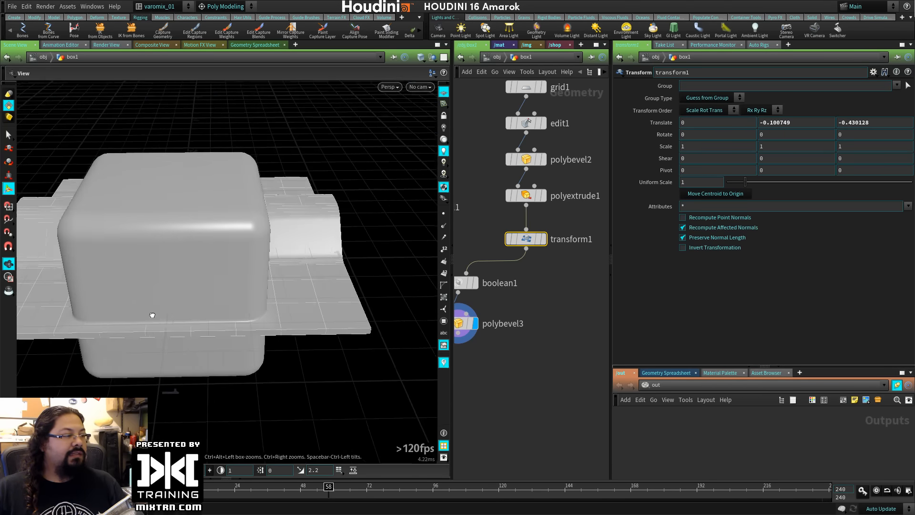
alt+right_drag(151, 314, 313, 321)
alt+drag(312, 321, 196, 339)
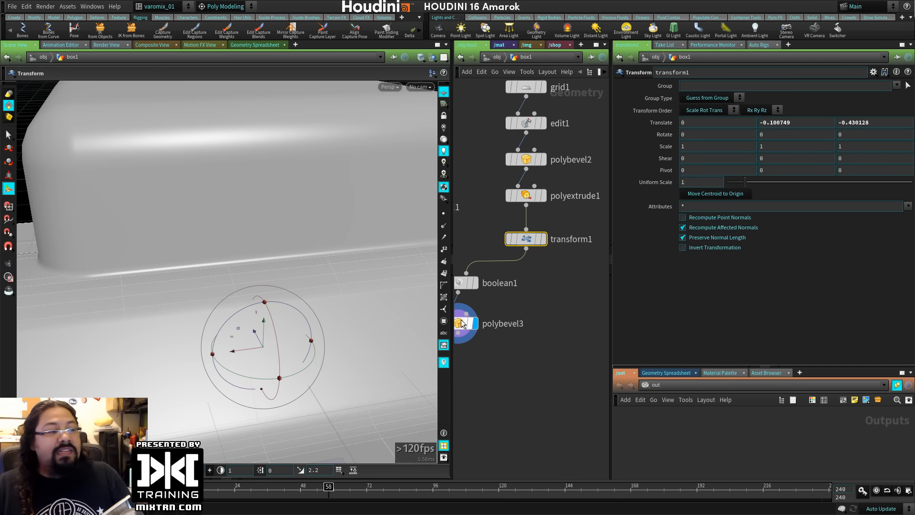
alt+right_drag(286, 302, 196, 288)
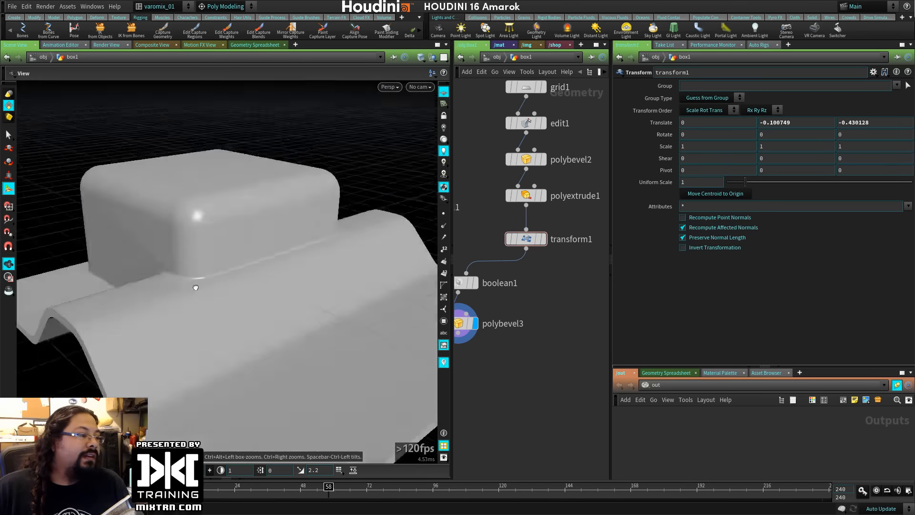
alt+drag(195, 288, 278, 284)
alt+drag(346, 280, 286, 272)
Make room below the grid's node chain and duplicate its Transform node as a second branch from polyextrude1.
middle_drag(541, 294, 521, 374)
middle_drag(501, 328, 491, 238)
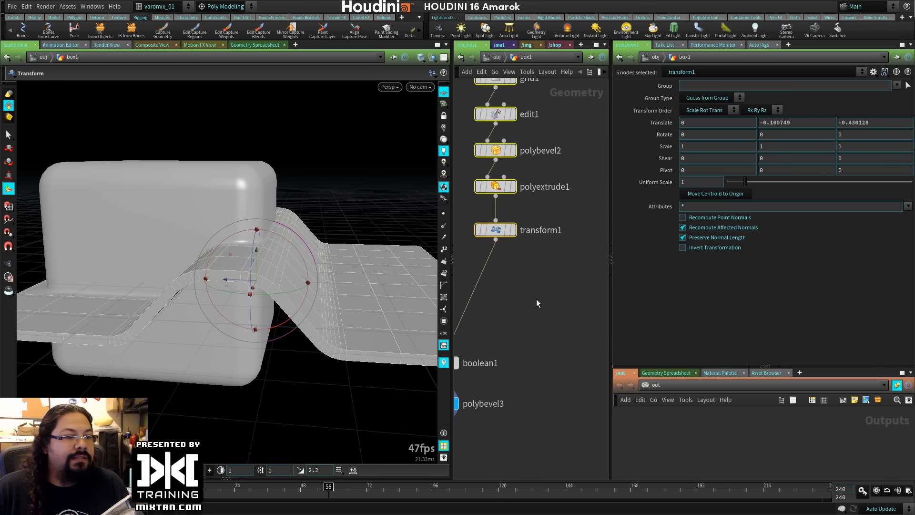
mouse_move(503, 235)
alt+drag(502, 236, 553, 273)
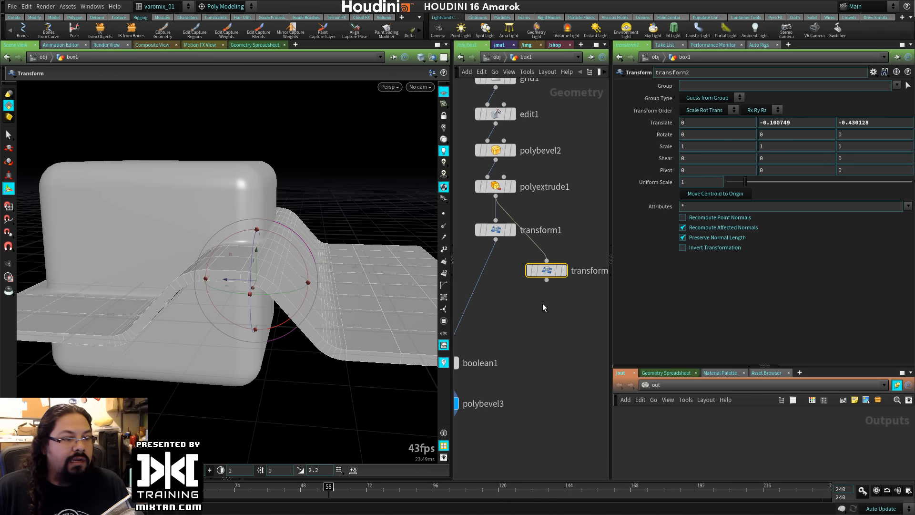
Insert a Merge node between transform1 and the Boolean, and connect the duplicated Transform to it.
middle_drag(523, 325, 552, 308)
key(Tab)
text(m)
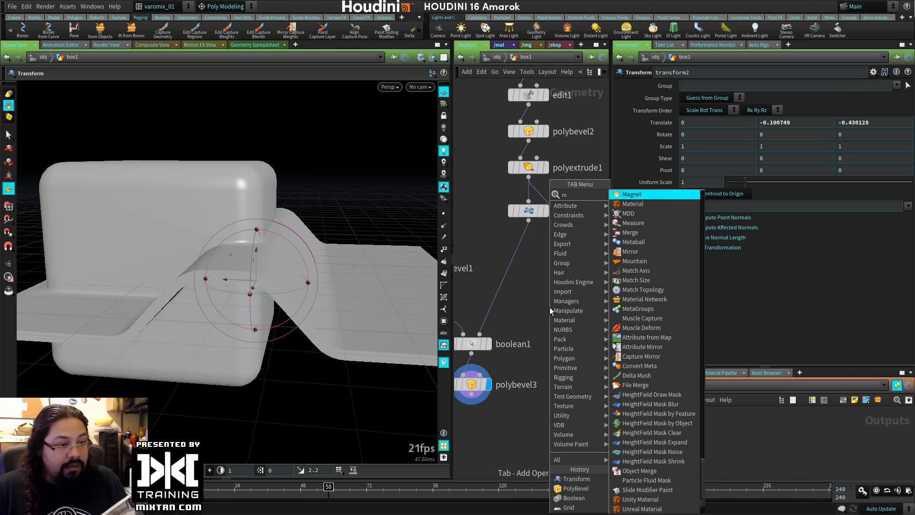
click(630, 232)
click(498, 291)
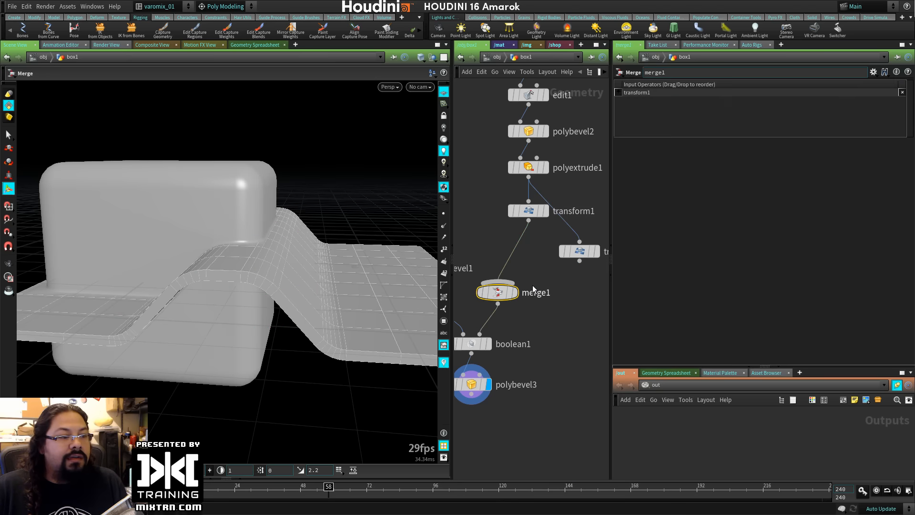
click(583, 253)
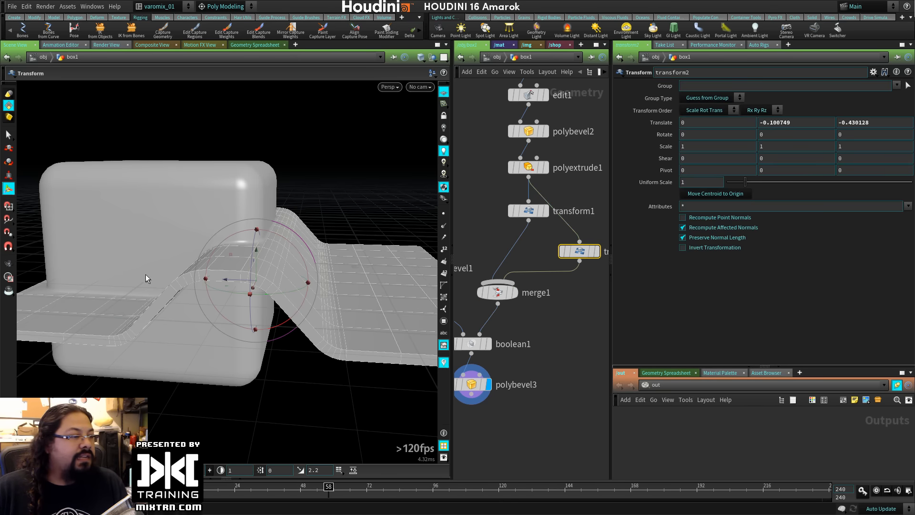
Set the duplicated slab's X rotation to 90 and move it to about 0.004 in Z.
drag(287, 235, 144, 190)
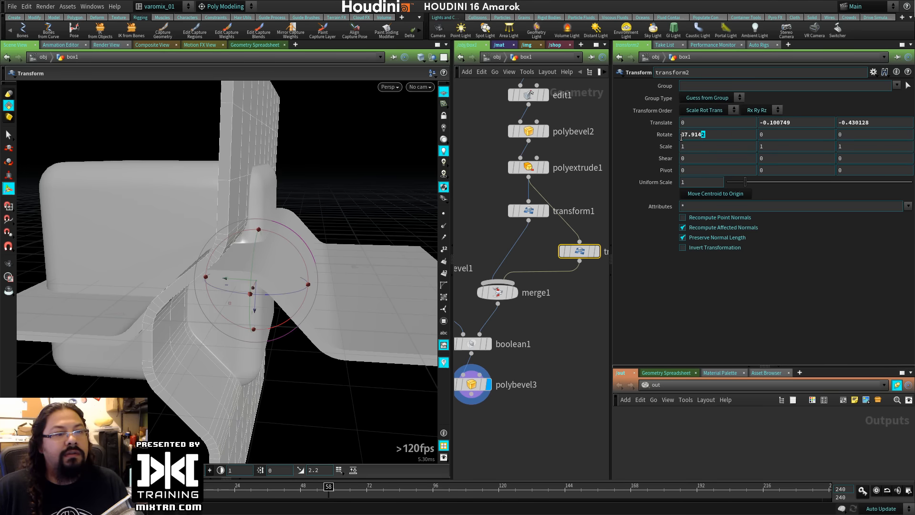
text(90)
key(Return)
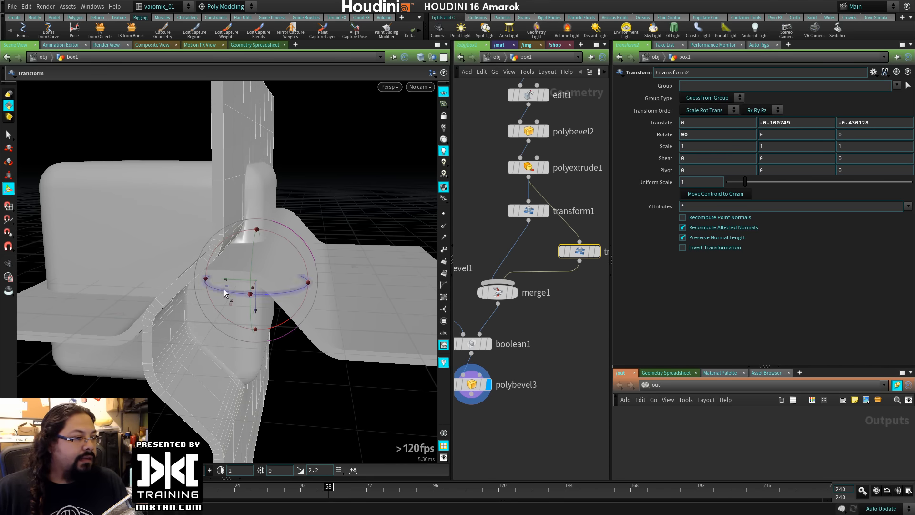
drag(224, 289, 153, 274)
Examine close up and from several sides how the two crossing slabs and the box blend together.
alt+drag(153, 274, 116, 268)
alt+right_drag(117, 267, 371, 341)
alt+right_drag(173, 297, 216, 283)
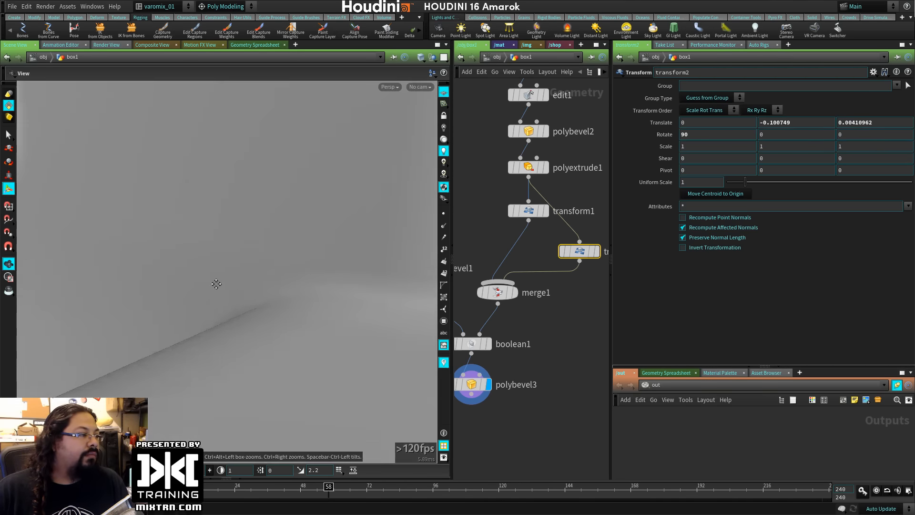
alt+middle_drag(216, 284, 237, 235)
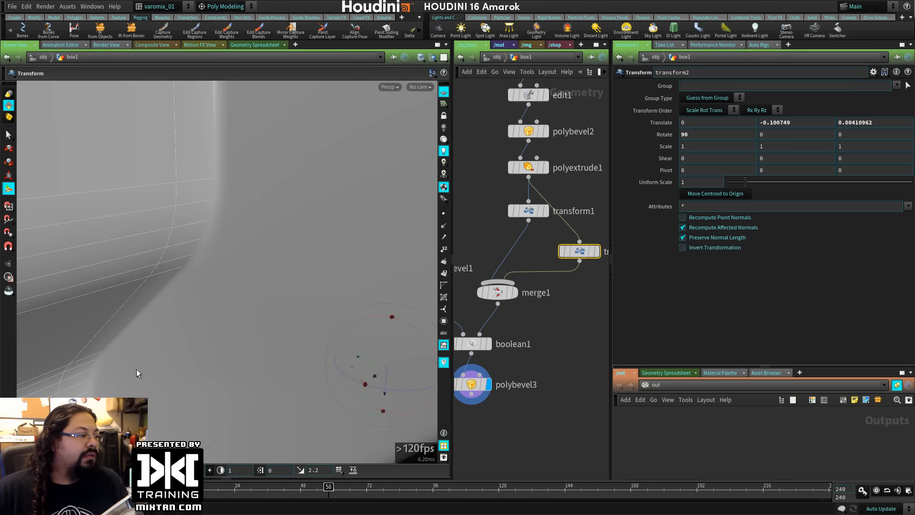
alt+middle_drag(197, 362, 272, 258)
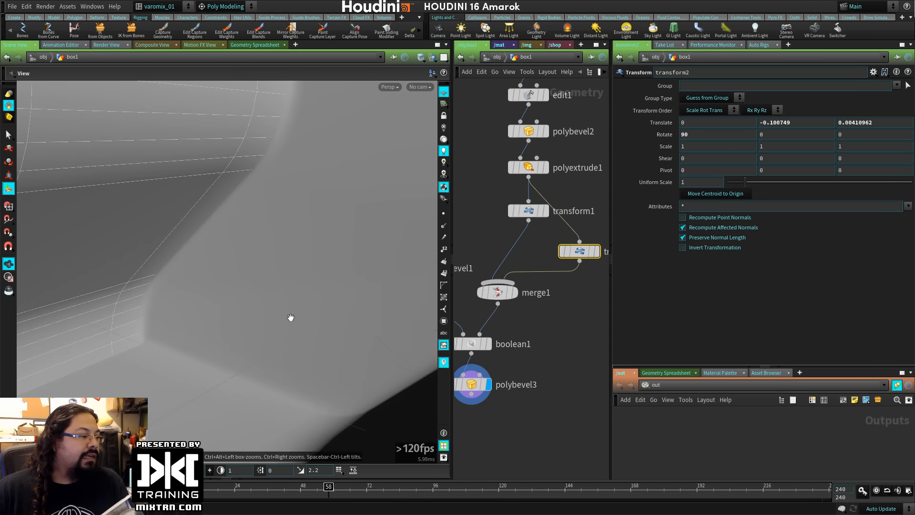
alt+drag(291, 318, 259, 284)
alt+right_drag(212, 320, 213, 308)
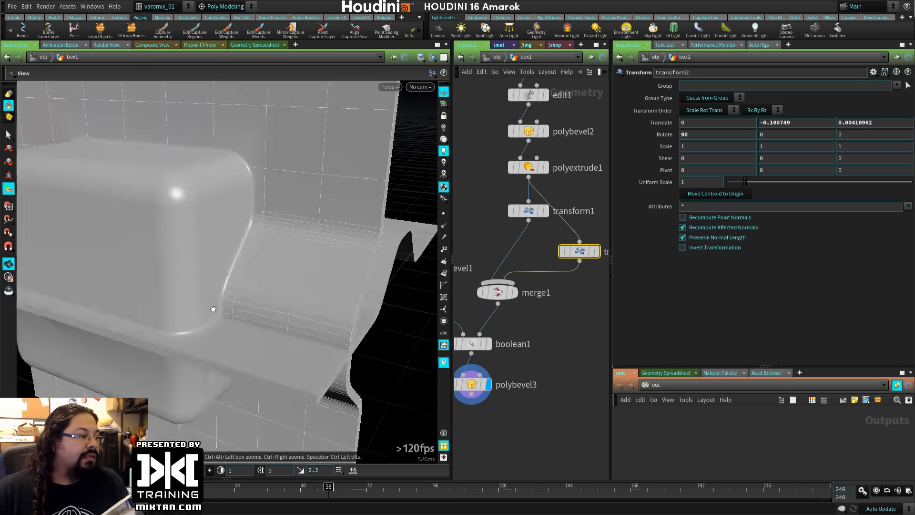
alt+drag(212, 308, 310, 292)
Move the upright slab to about 0.22 in Y and -0.036 in Z, and check its seam with the box.
mouse_move(232, 310)
mouse_down()
mouse_move(258, 301)
mouse_move(231, 289)
mouse_move(252, 295)
mouse_move(228, 314)
mouse_move(246, 273)
mouse_move(250, 286)
mouse_move(250, 276)
mouse_move(229, 315)
mouse_up()
alt+right_drag(229, 315, 210, 316)
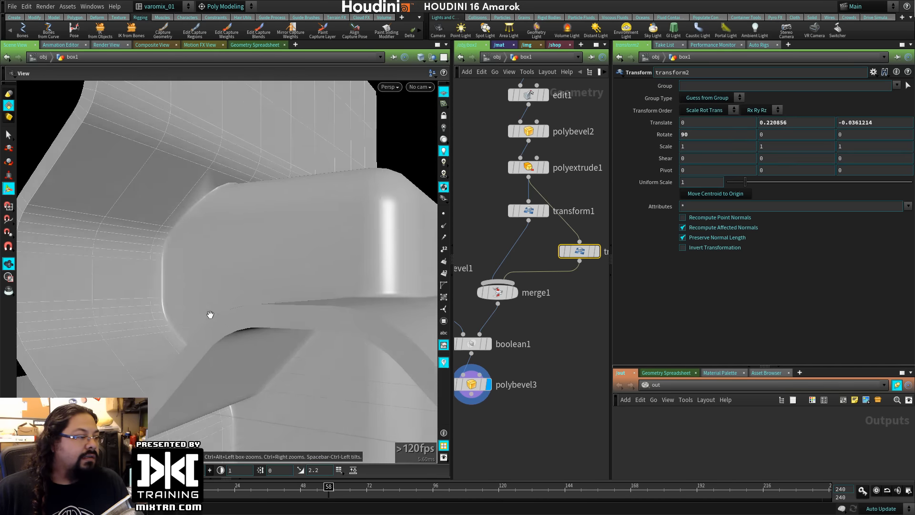
alt+drag(210, 315, 252, 305)
Set the Boolean operation to Intersect and examine the bevelled intersection shape from several sides.
middle_drag(518, 282, 569, 186)
click(520, 248)
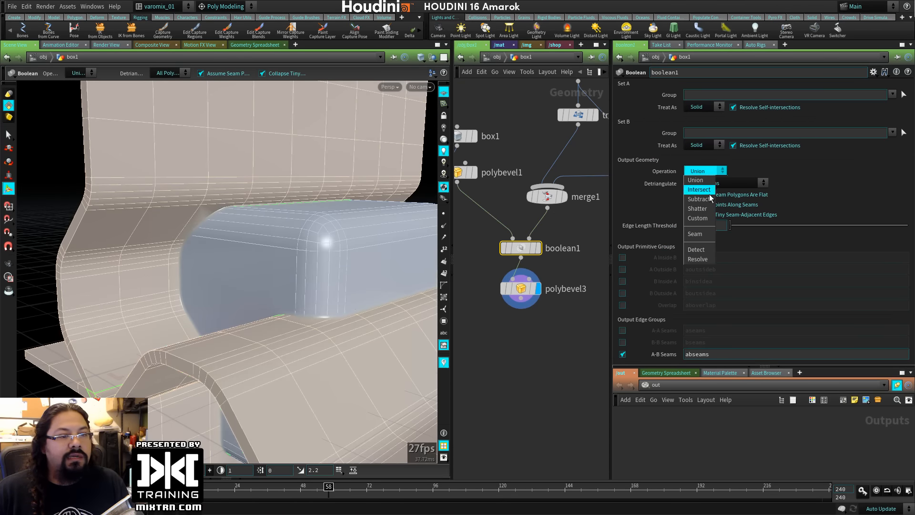
click(705, 190)
alt+drag(231, 290, 356, 299)
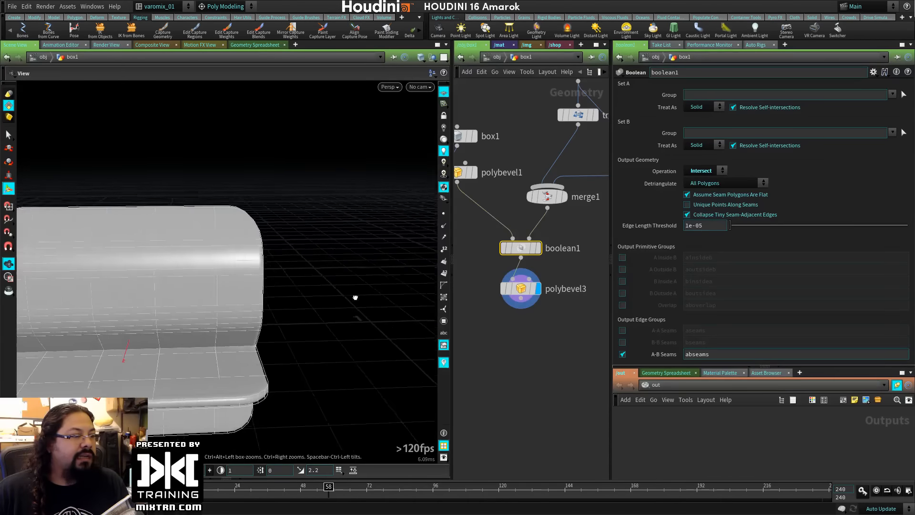
alt+right_drag(355, 298, 360, 308)
alt+drag(258, 151, 189, 194)
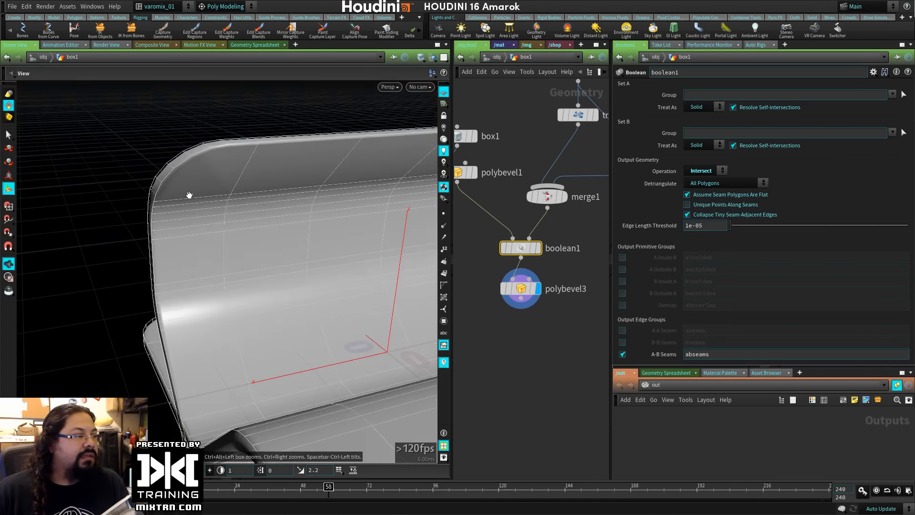
alt+drag(224, 281, 277, 278)
drag(538, 362, 550, 385)
alt+drag(143, 281, 253, 286)
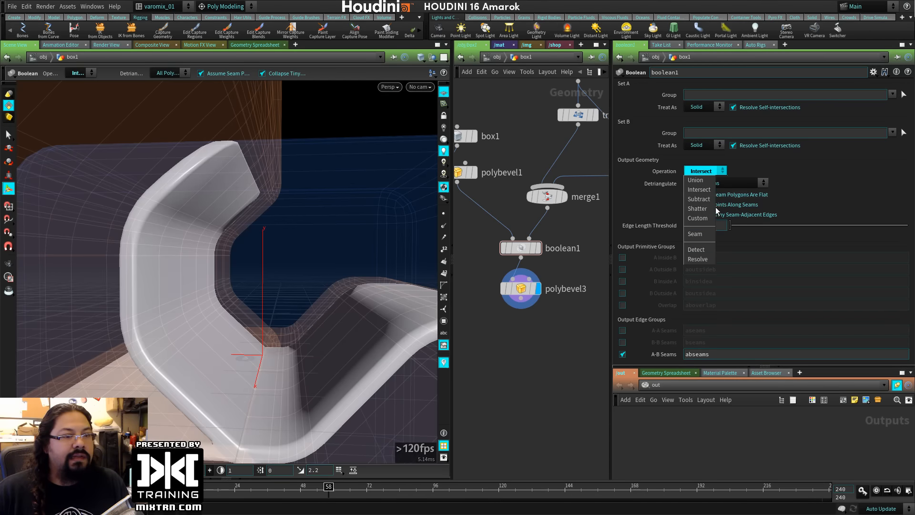
Set the Boolean operation to Subtract and examine the bevelled cuts through the box from several sides.
click(699, 198)
alt+right_drag(281, 334, 202, 327)
alt+drag(203, 327, 206, 362)
alt+drag(139, 328, 126, 292)
alt+right_drag(127, 292, 88, 321)
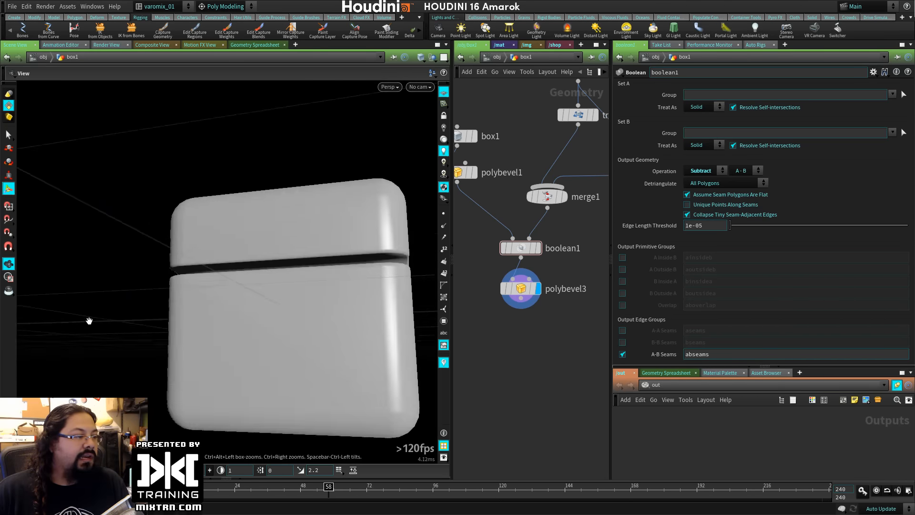
alt+drag(88, 321, 189, 334)
alt+right_drag(190, 334, 416, 333)
alt+middle_drag(417, 333, 261, 272)
alt+drag(261, 271, 319, 298)
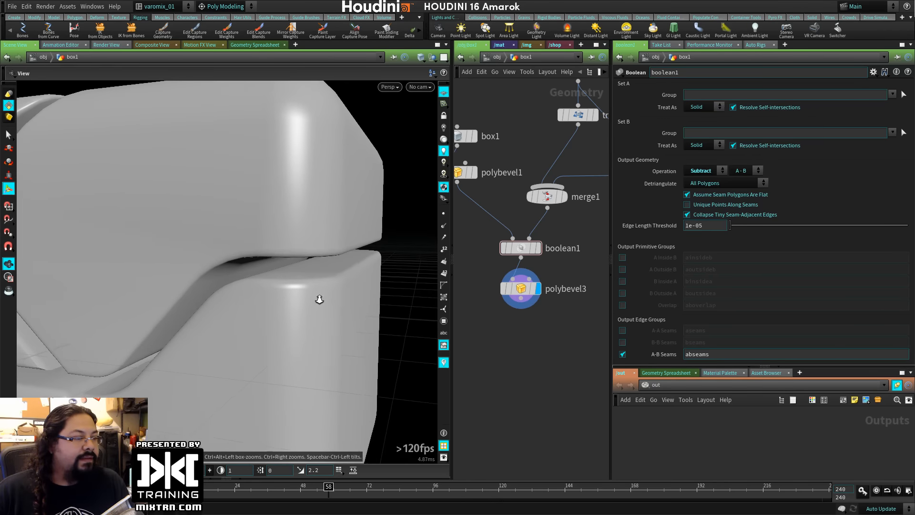
key(s)
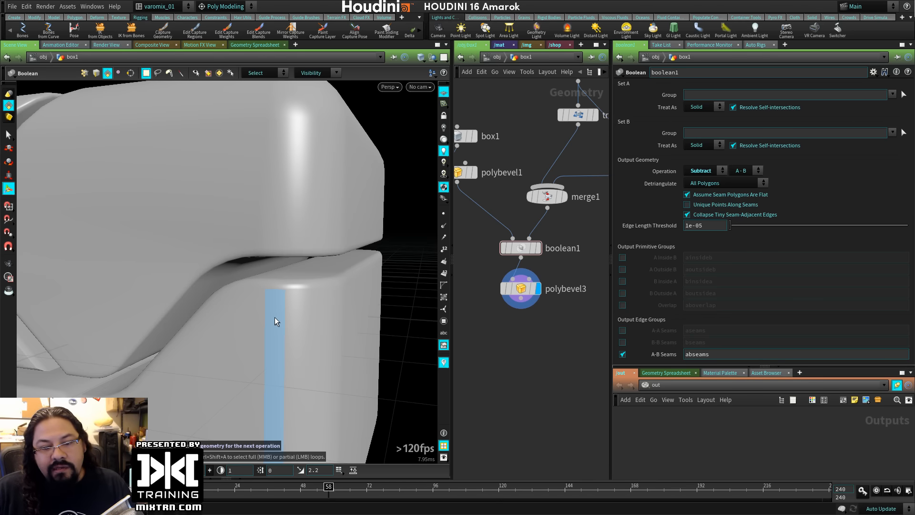
alt+right_drag(230, 276, 170, 276)
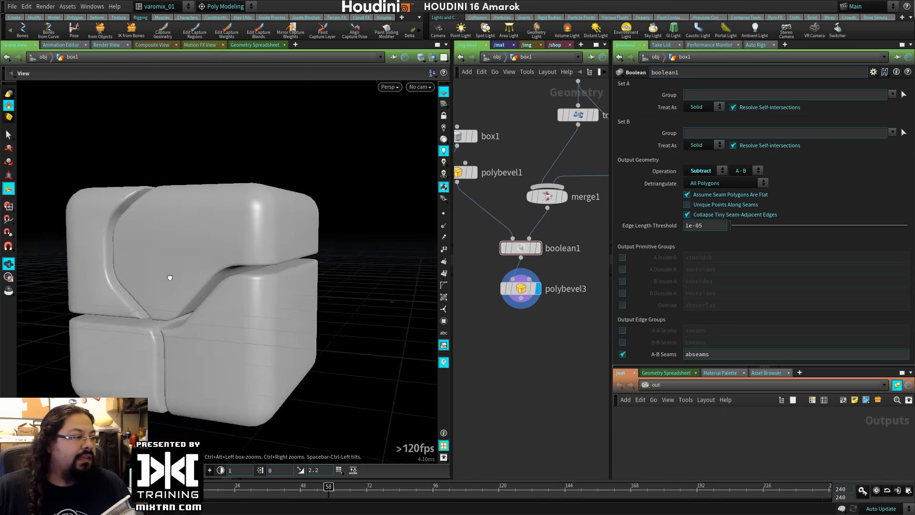
Move the upright slab to about -0.078 in X and 0.187 in Z, checking its position relative to the box.
alt+drag(170, 276, 191, 276)
middle_drag(547, 227, 454, 282)
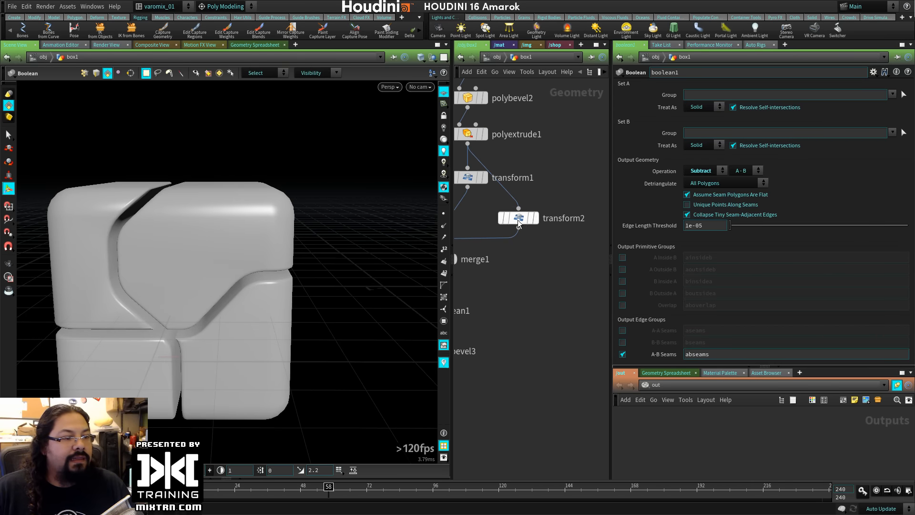
click(518, 218)
drag(162, 245, 119, 235)
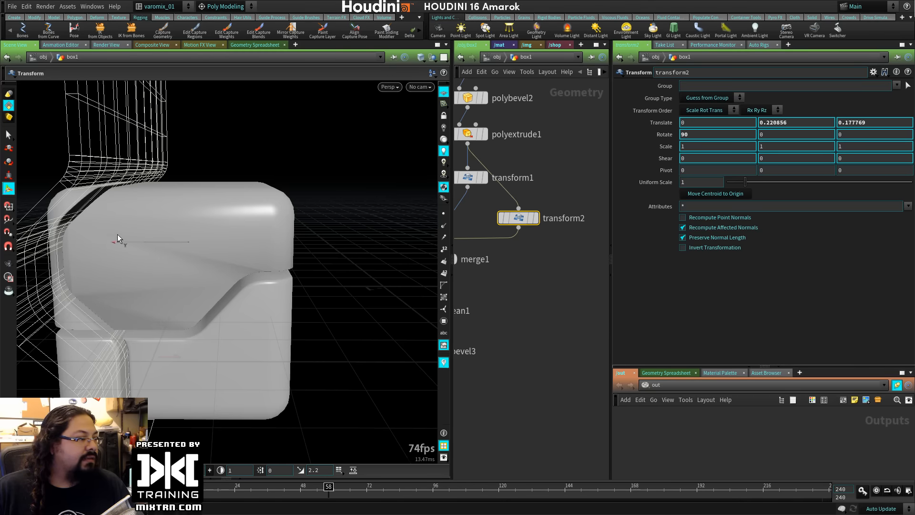
key(Escape)
drag(169, 347, 280, 232)
key(Return)
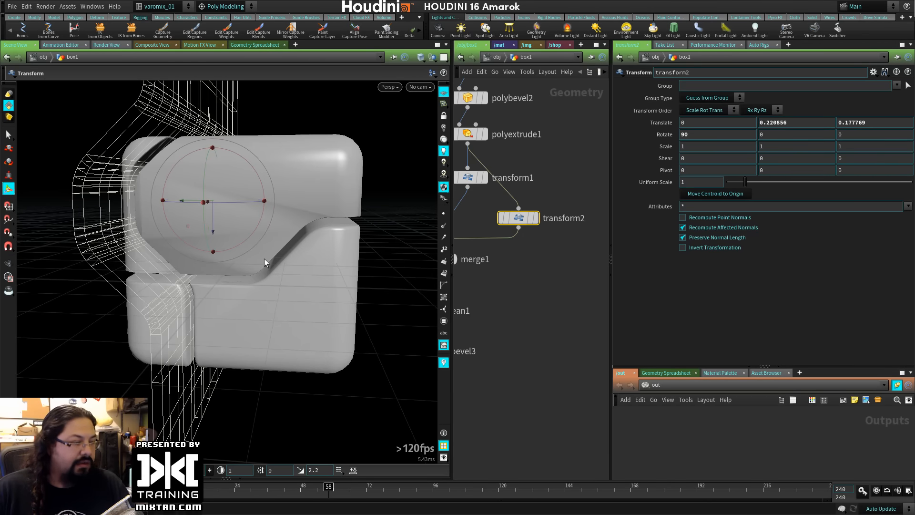
key(w)
key(w)
drag(184, 199, 186, 199)
Add a Normal node after the seam's PolyBevel, connect it and display its result.
middle_drag(519, 291, 548, 180)
middle_drag(505, 274, 603, 265)
key(Tab)
text(nor)
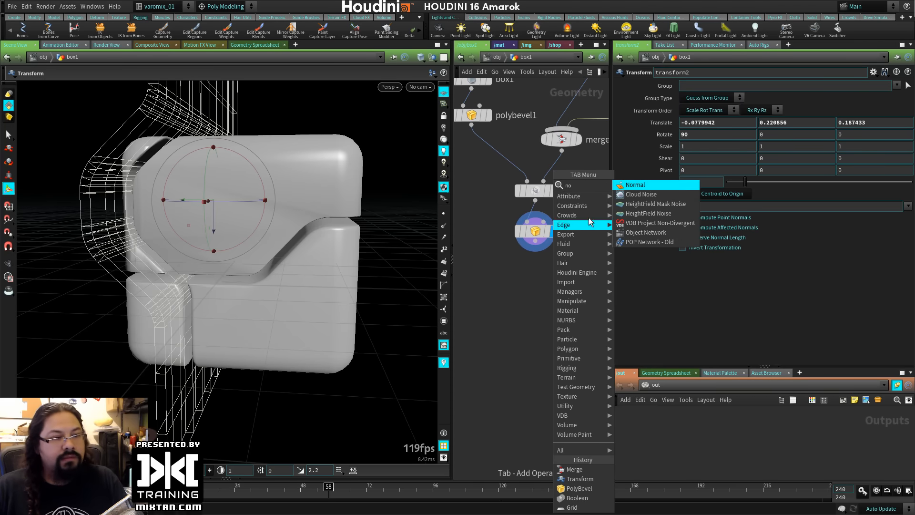
click(630, 185)
click(535, 299)
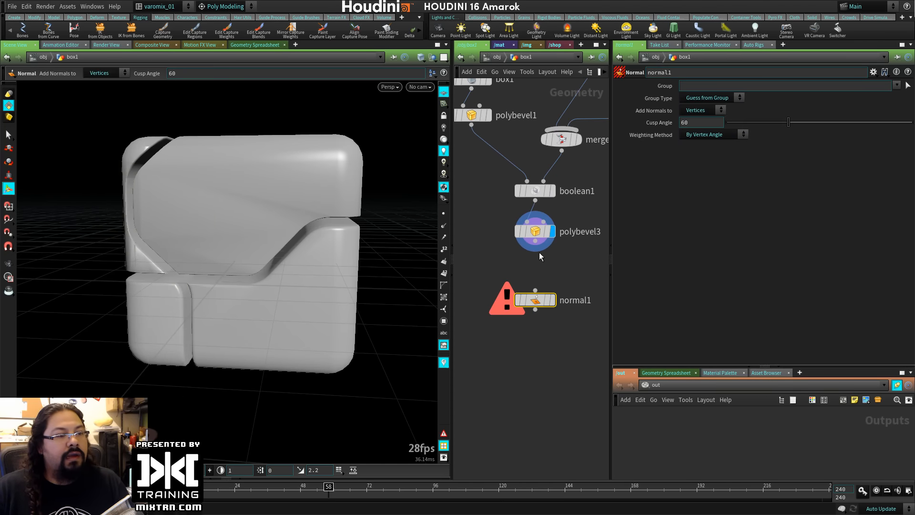
click(553, 300)
Set the Normal node's weighting method to By Face Area and its cusp angle to 180.
click(729, 134)
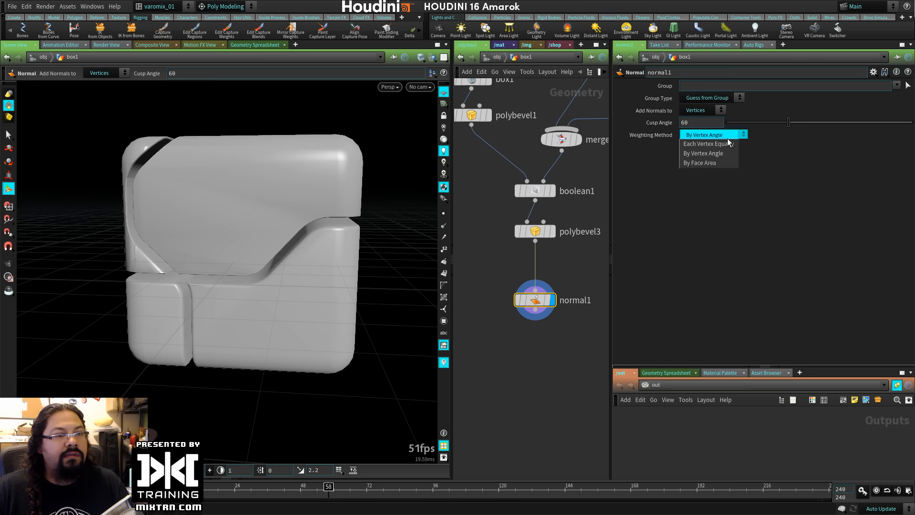
click(704, 163)
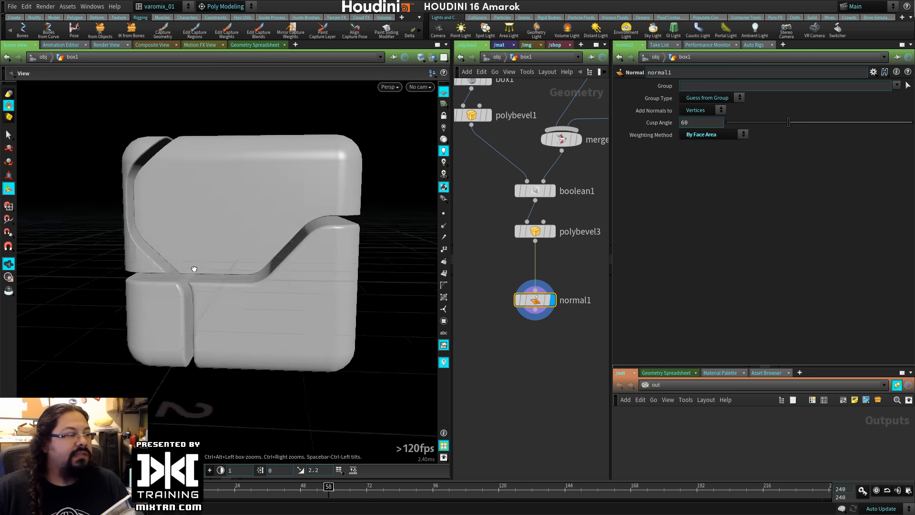
drag(194, 266, 229, 333)
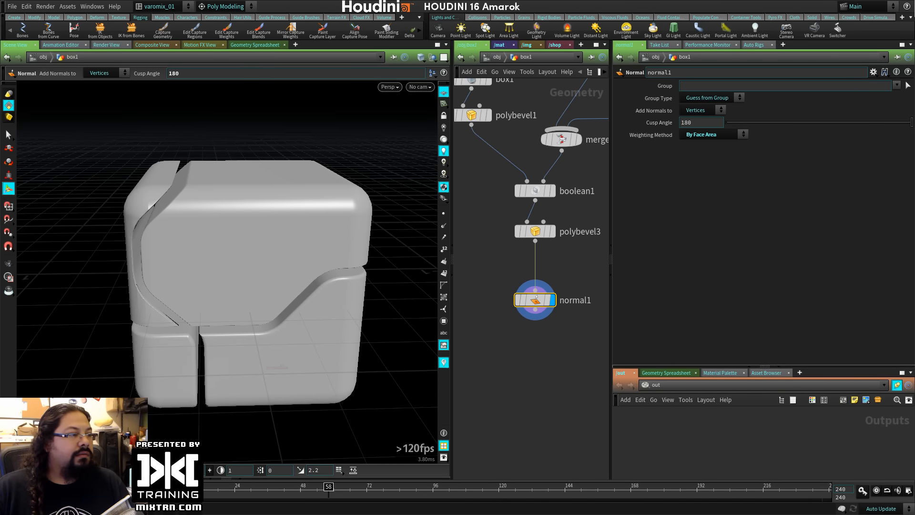
drag(311, 282, 229, 317)
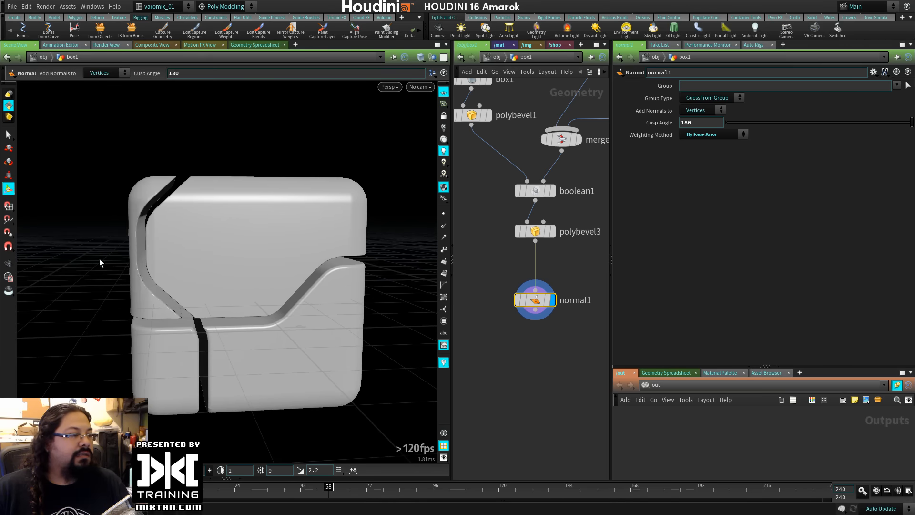
Move the upright slab to about -0.525 in Z and check how it cuts the box from several sides.
middle_drag(584, 168, 538, 227)
click(545, 184)
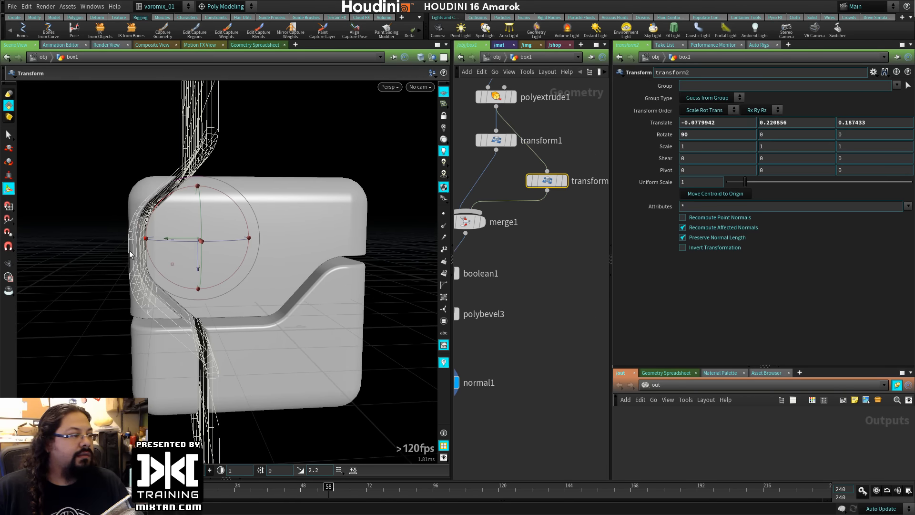
drag(168, 241, 307, 243)
alt+drag(157, 286, 183, 259)
alt+drag(296, 290, 224, 302)
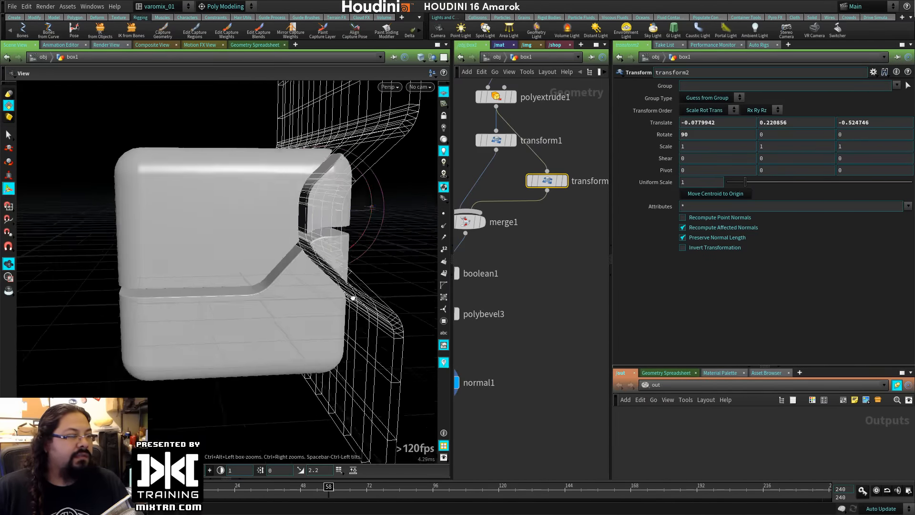
alt+drag(352, 298, 315, 255)
Move the upright slab to about -0.022 in Z and rotate it to about 322 degrees in Z.
key(s)
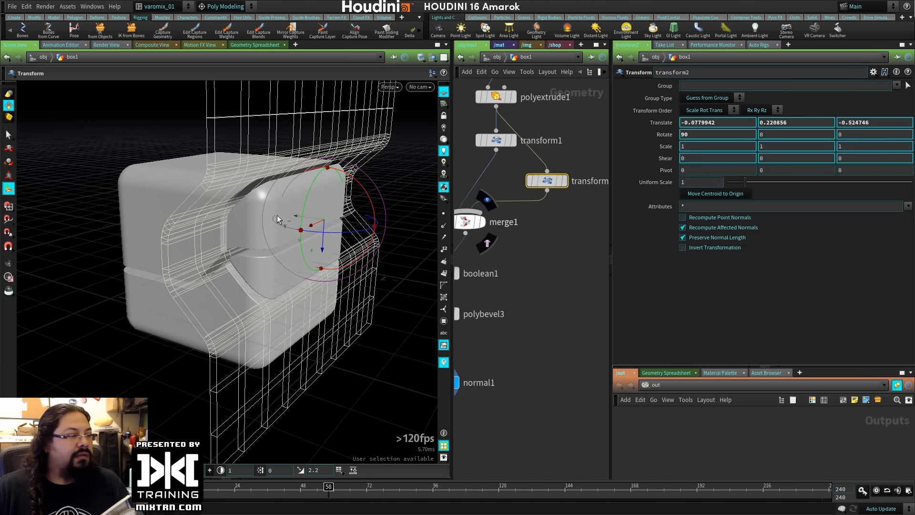
drag(300, 221, 258, 220)
drag(257, 178, 458, 297)
Set the Boolean operation to Shatter.
middle_drag(511, 234, 548, 245)
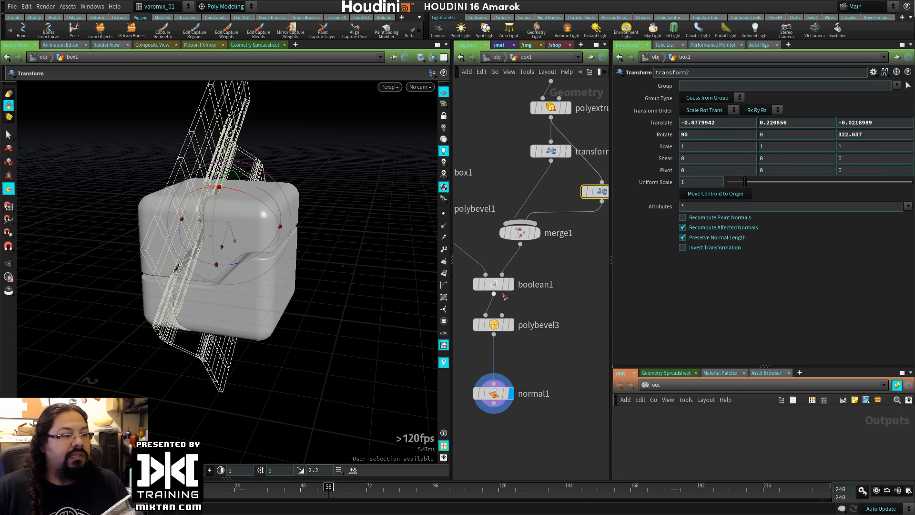
click(494, 284)
click(720, 172)
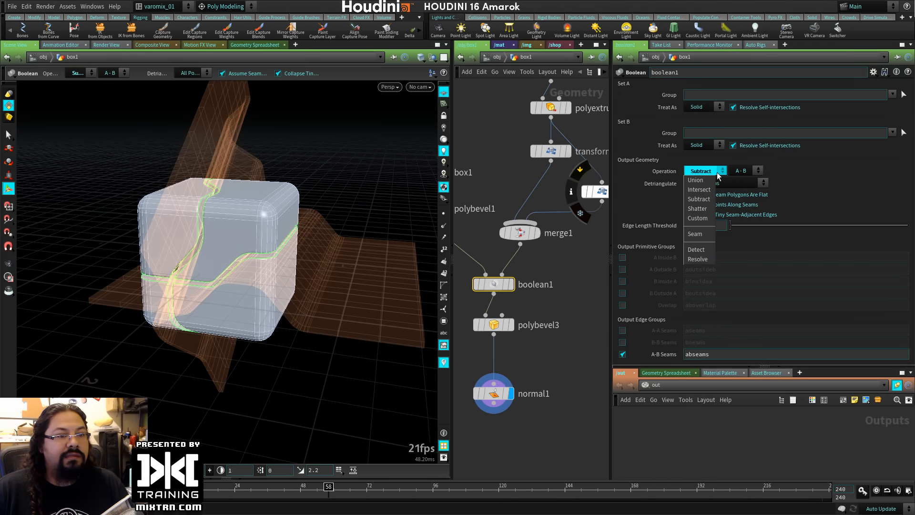
click(699, 208)
key(Escape)
Examine the bevelled seams of the shattered box close up, in wireframe and shaded, including the shading at the Normal node.
scroll(312, 311, up, 10)
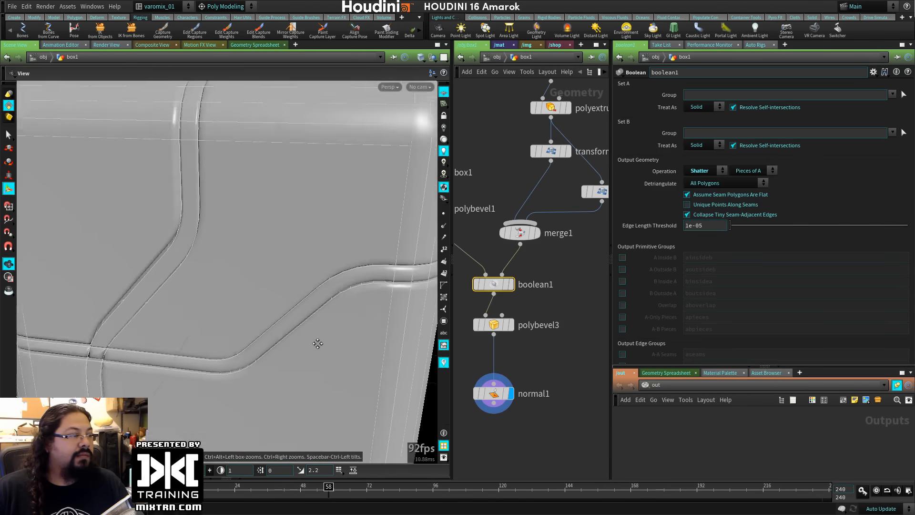
scroll(286, 336, down, 8)
key(Return)
key(w)
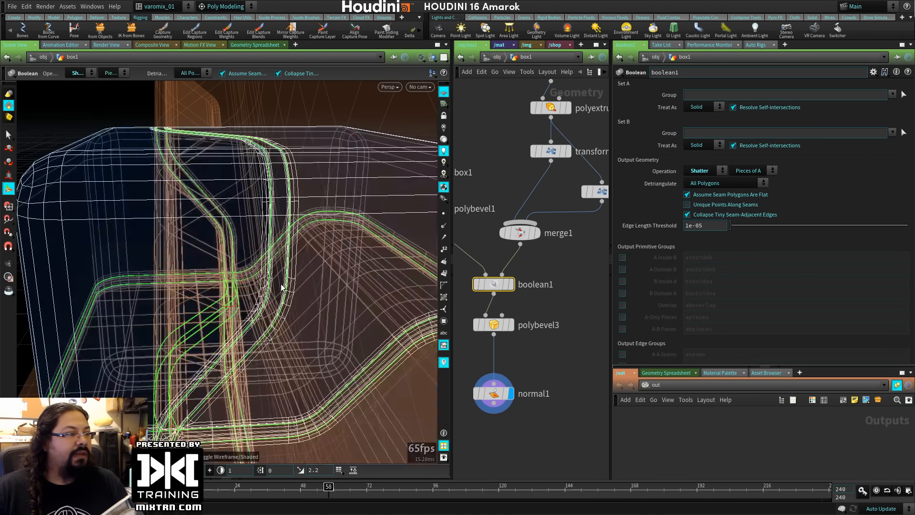
key(w)
click(494, 393)
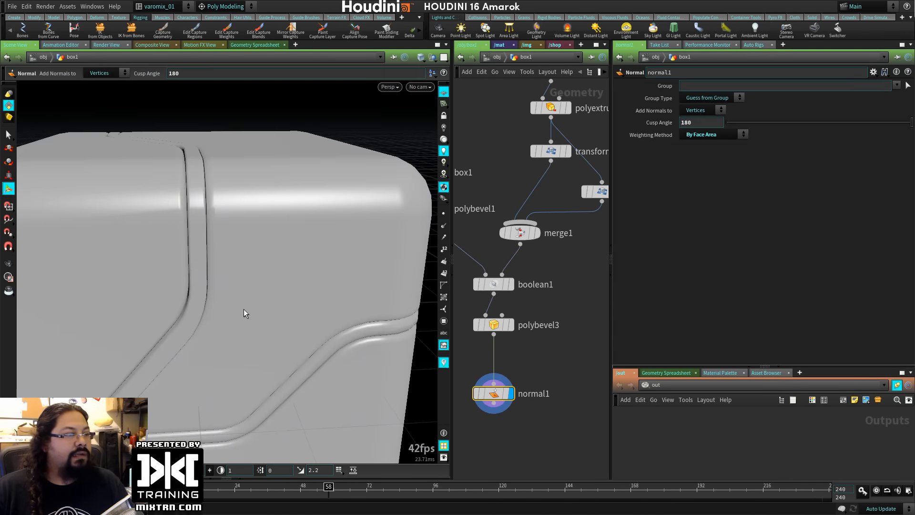
scroll(244, 314, down, 5)
mouse_move(219, 307)
alt+mouse_down()
mouse_move(243, 359)
mouse_move(205, 327)
mouse_move(263, 301)
mouse_move(284, 251)
mouse_move(308, 245)
mouse_move(281, 300)
mouse_move(247, 337)
mouse_move(266, 368)
mouse_move(188, 325)
alt+mouse_up()
scroll(262, 300, up, 5)
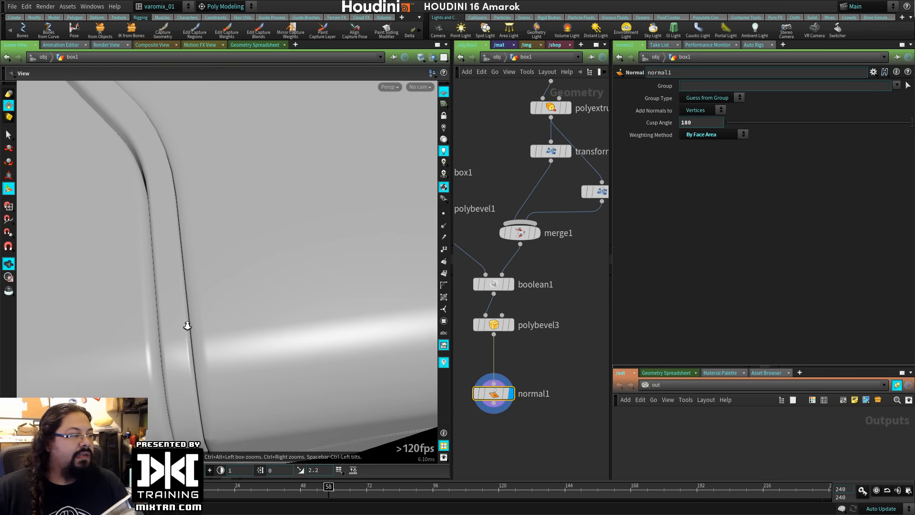
alt+middle_drag(187, 326, 284, 316)
alt+drag(284, 316, 343, 290)
Set the seam PolyBevel's divisions to 6 and check the grooves close up and on the whole box.
middle_drag(577, 264, 566, 294)
click(504, 272)
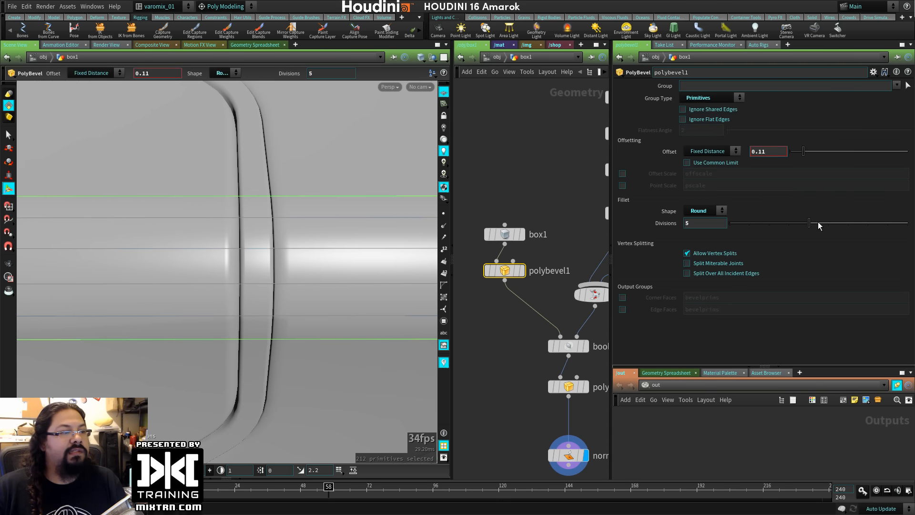
middle_drag(548, 399, 548, 284)
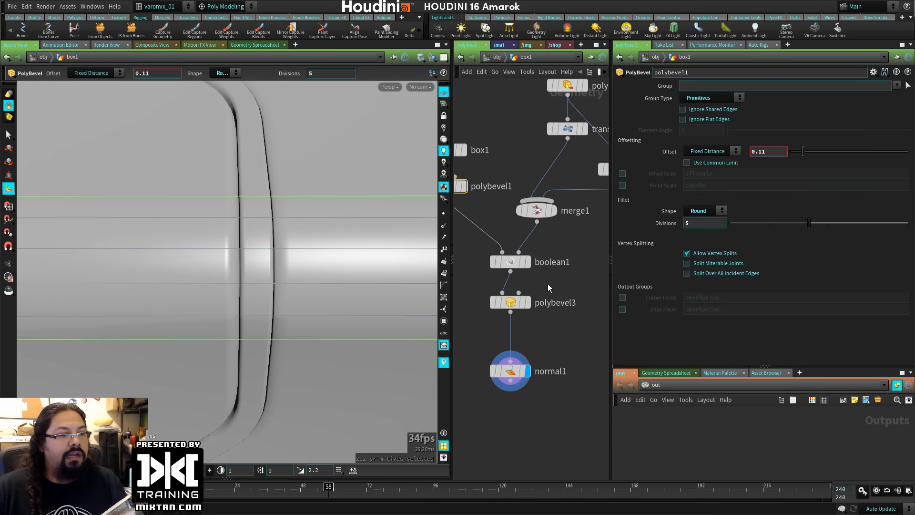
click(504, 307)
drag(784, 217, 826, 211)
middle_drag(778, 142, 552, 266)
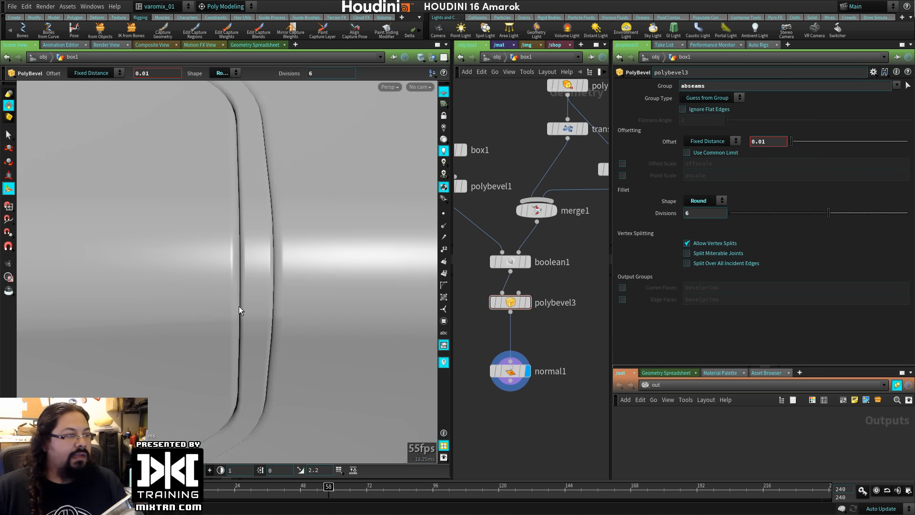
alt+right_drag(239, 306, 157, 288)
mouse_move(157, 288)
alt+mouse_down()
mouse_move(148, 253)
mouse_move(157, 282)
alt+mouse_up()
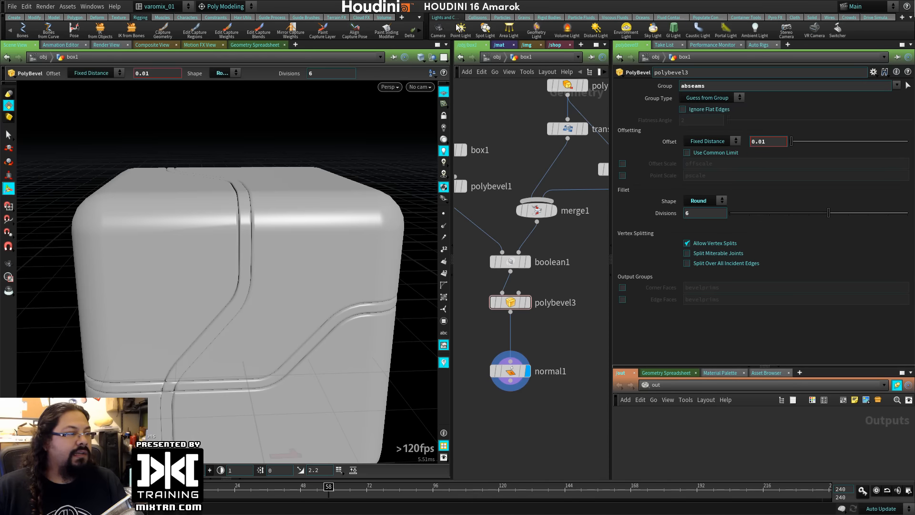
Add a Principled Shader to the material network.
click(507, 46)
key(Tab)
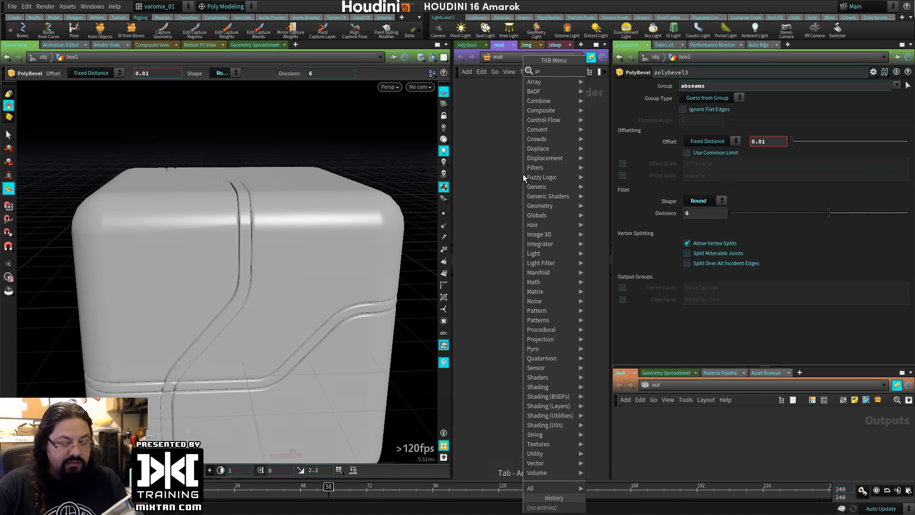
text(prin)
click(621, 83)
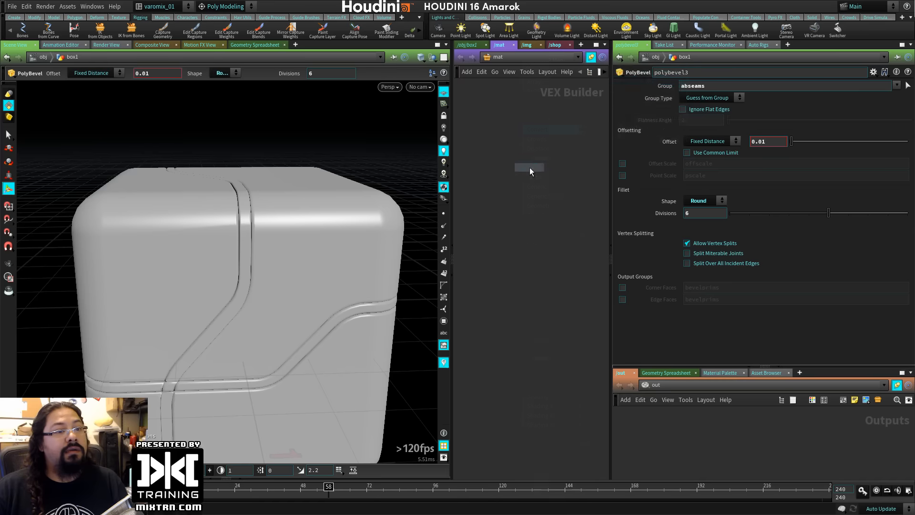
click(530, 167)
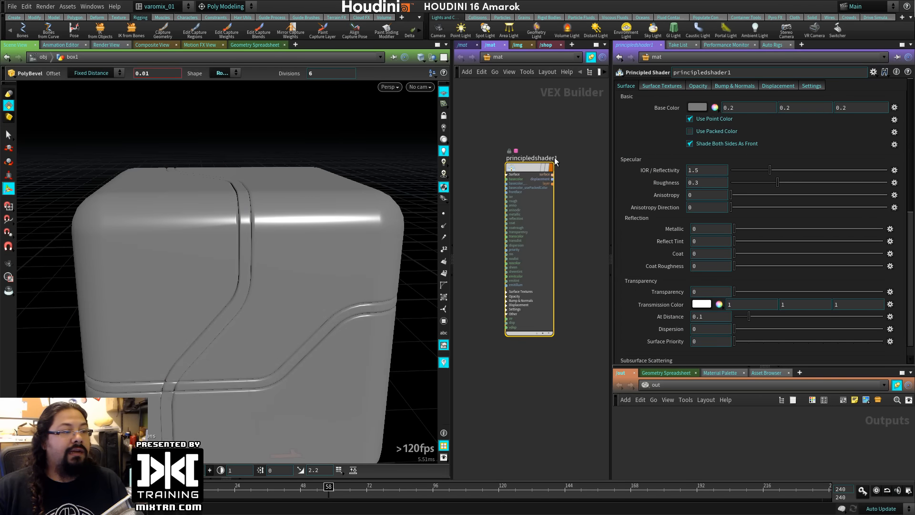
Load the Aluminum preset into the Principled Shader and check the metallic highlights along the box's grooves.
click(873, 72)
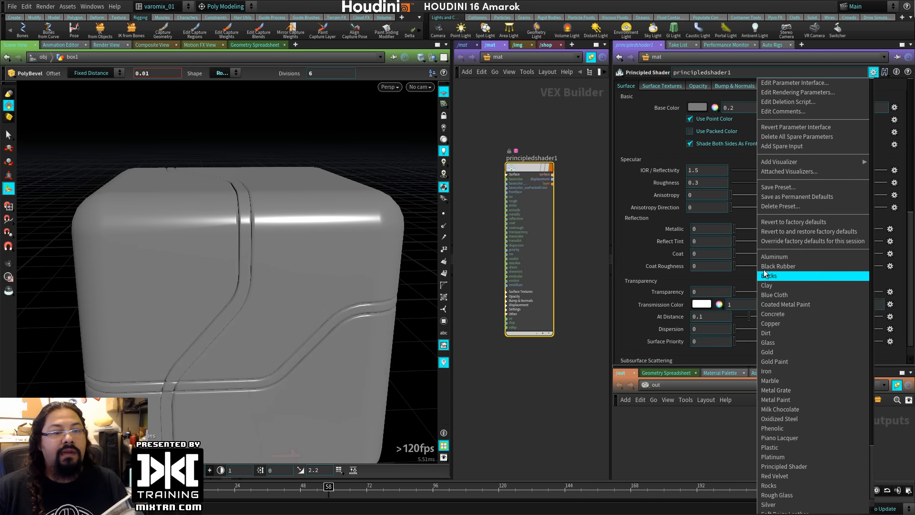
click(801, 258)
alt+drag(202, 261, 239, 310)
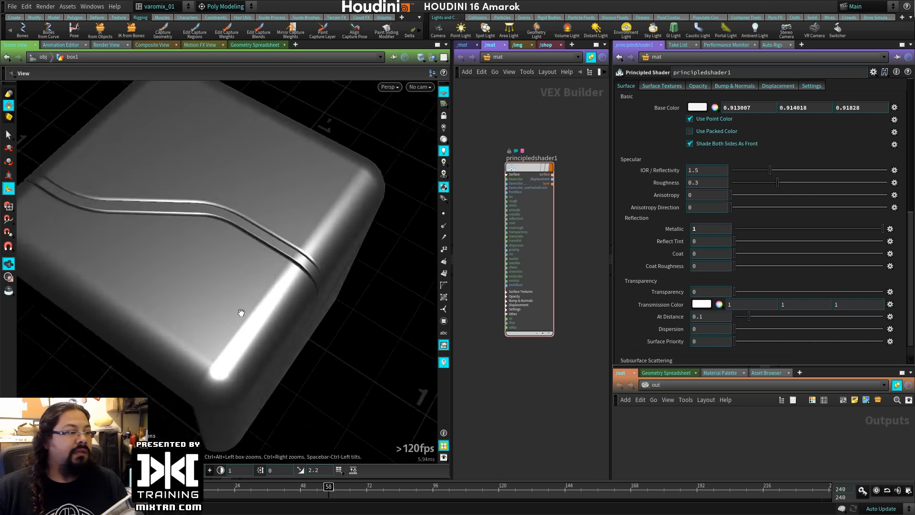
alt+right_drag(239, 310, 292, 302)
alt+drag(292, 302, 284, 268)
alt+right_drag(284, 268, 291, 227)
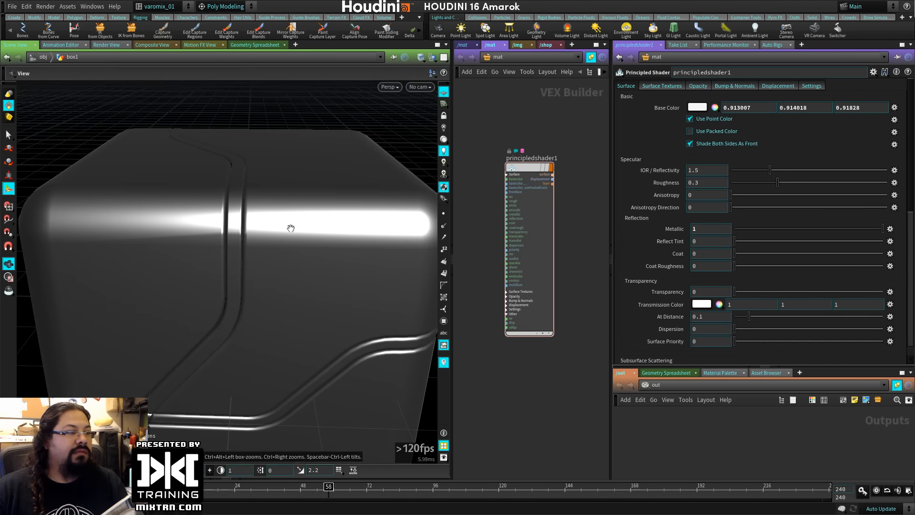
Switch the network editor from the material network to the object level.
click(463, 47)
click(486, 57)
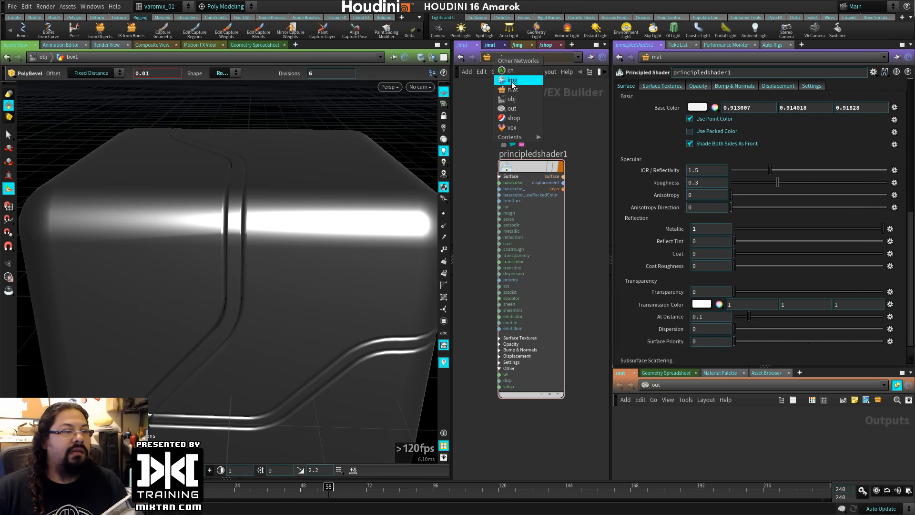
click(595, 58)
click(499, 57)
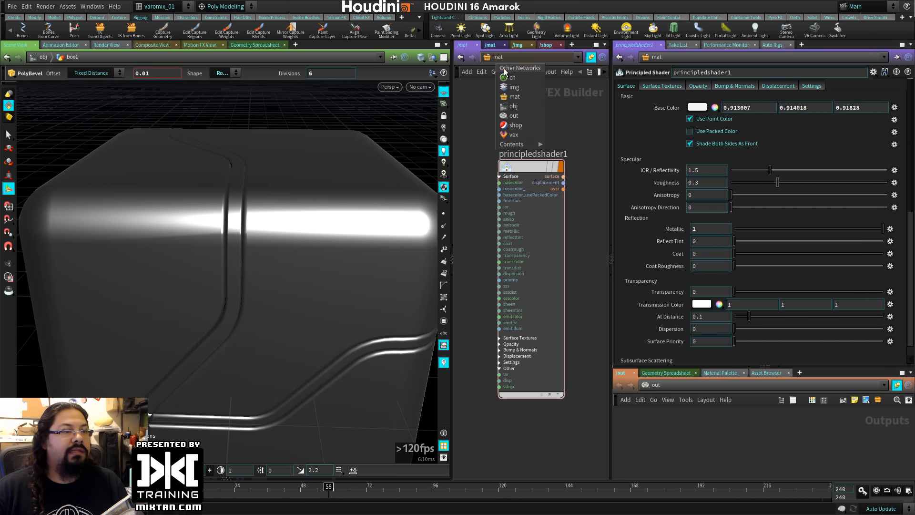
click(516, 107)
Examine the highlights along the metallic box's rounded edges and grooves close up from several sides.
alt+drag(244, 252, 451, 297)
key(shift+w)
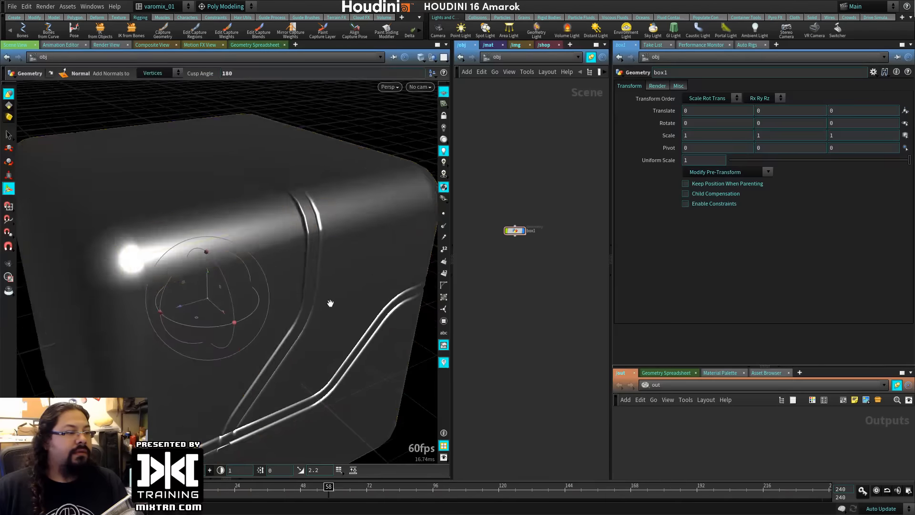
alt+drag(329, 305, 202, 286)
alt+right_drag(202, 286, 345, 298)
alt+drag(345, 298, 302, 357)
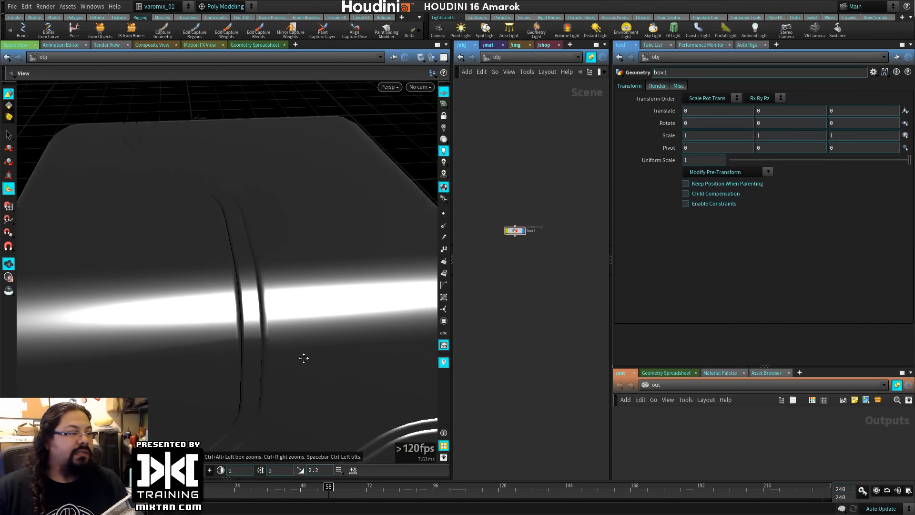
alt+right_drag(303, 358, 307, 347)
alt+drag(307, 347, 274, 335)
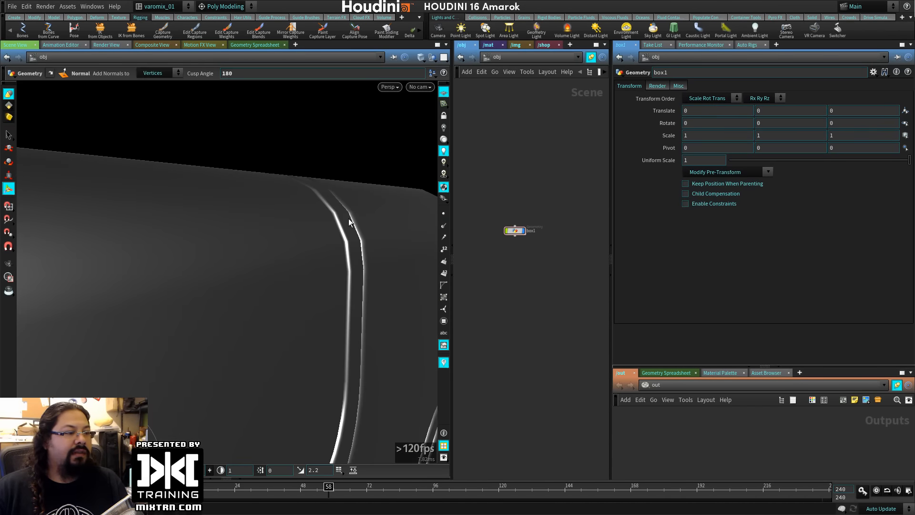
scroll(497, 229, up, 5)
Increase the divisions of the box's first bevel (polybevel1) to 9 and check the smoother rounded edges.
double_click(541, 232)
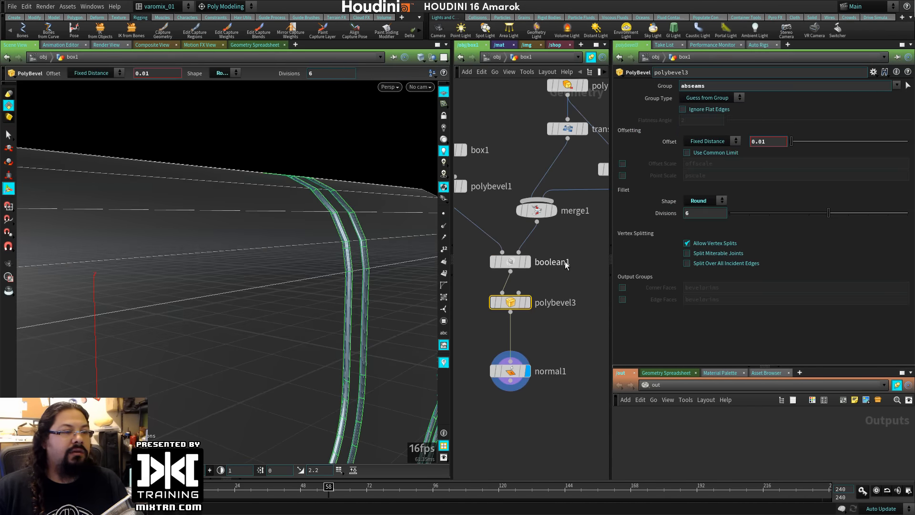
click(485, 205)
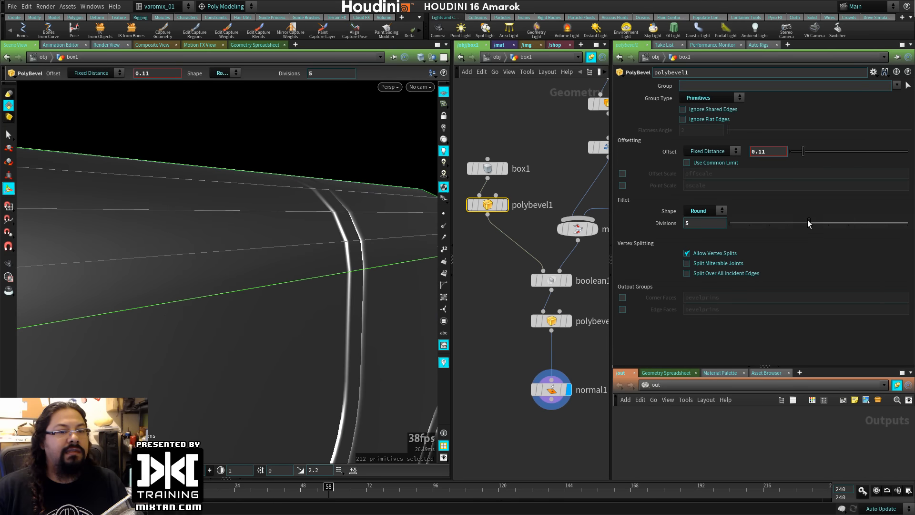
drag(807, 223, 868, 223)
alt+drag(348, 303, 307, 312)
click(490, 320)
alt+drag(343, 278, 315, 236)
key(Return)
alt+drag(313, 278, 337, 208)
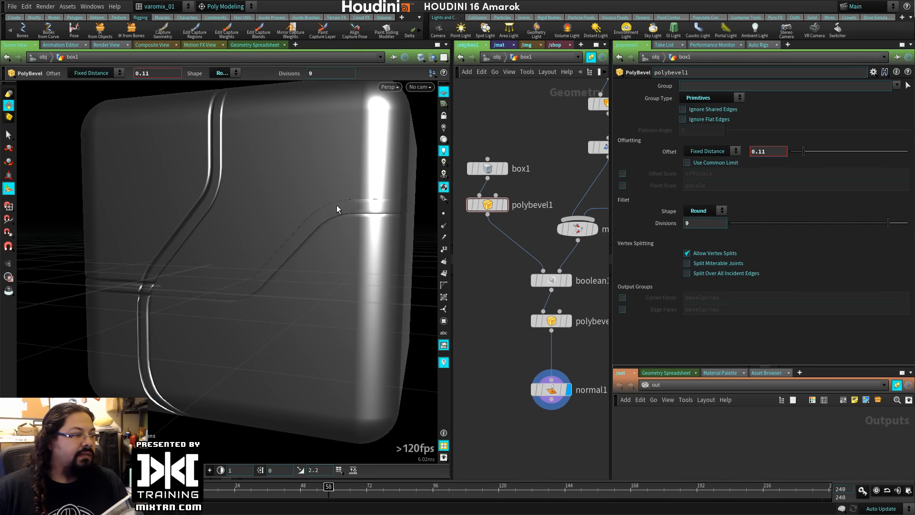
Try 3 divisions on the seam bevel (polybevel3), restore 6, and point out its offset.
middle_drag(574, 301, 483, 313)
middle_drag(504, 257, 561, 194)
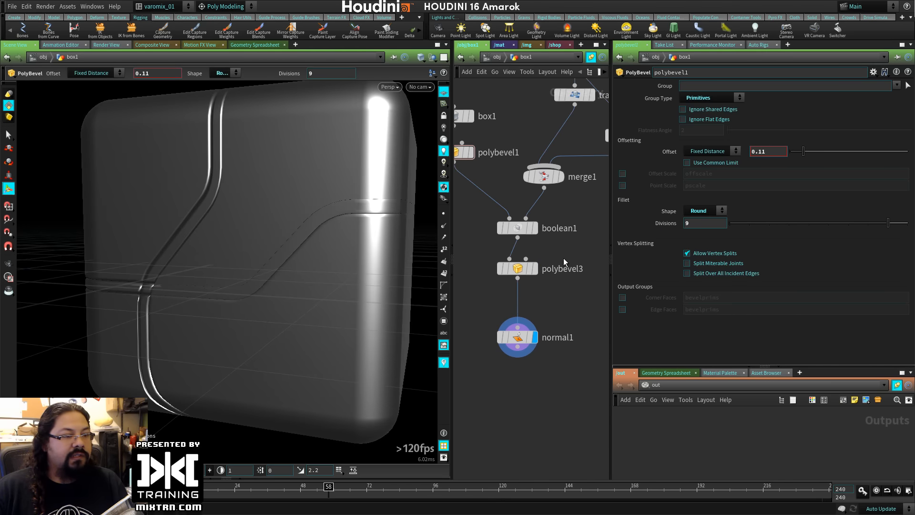
drag(521, 271, 521, 286)
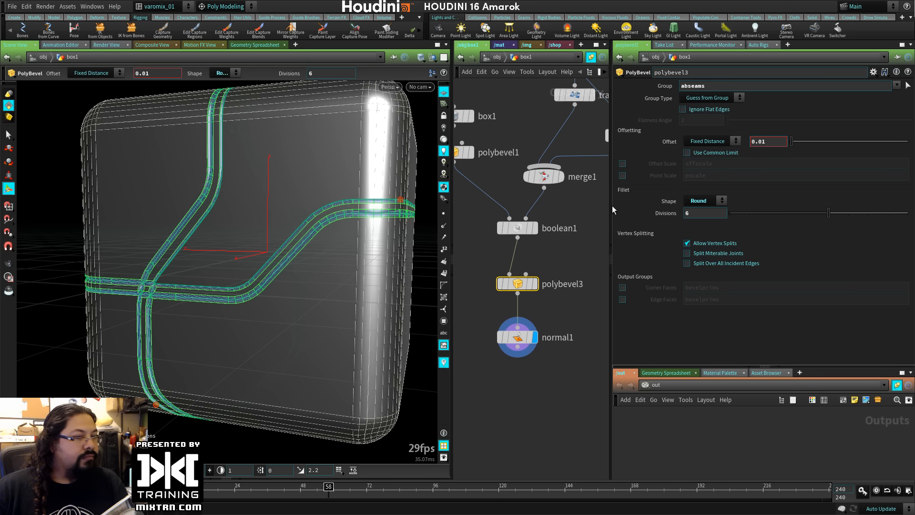
drag(814, 211, 768, 205)
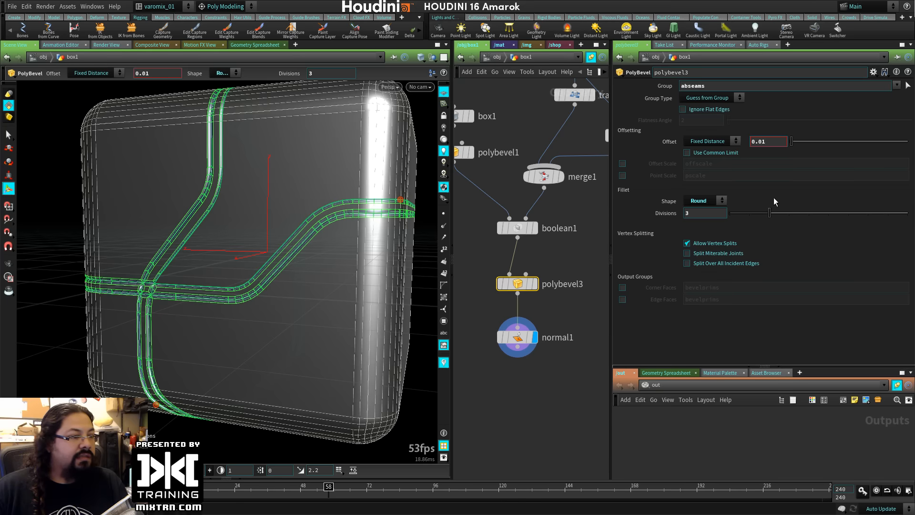
click(789, 213)
drag(788, 212, 827, 213)
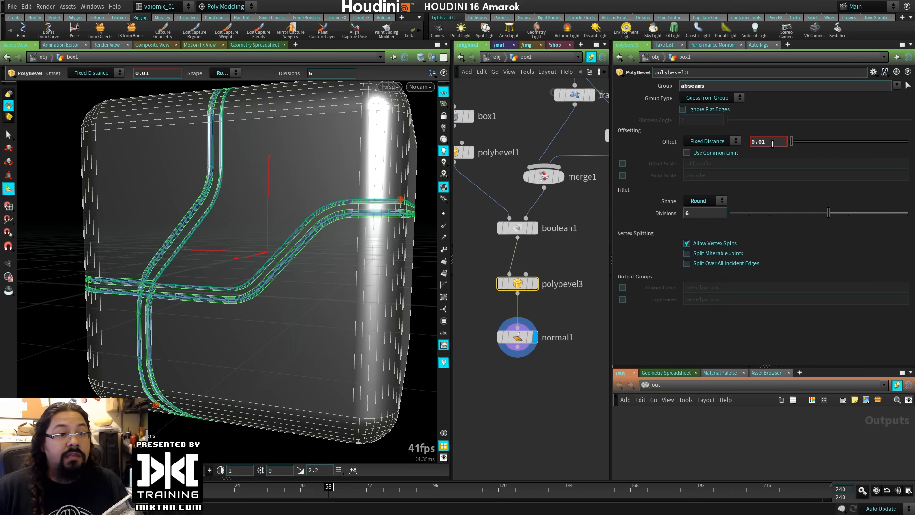
middle_drag(772, 143, 772, 171)
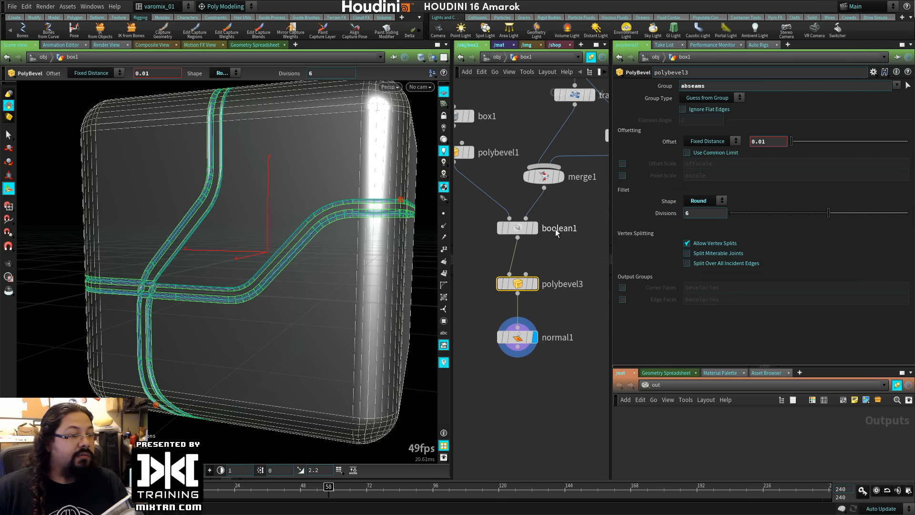
Shift the rotated slab with transform2 to relocate its groove across the box.
middle_drag(556, 229, 503, 296)
click(572, 203)
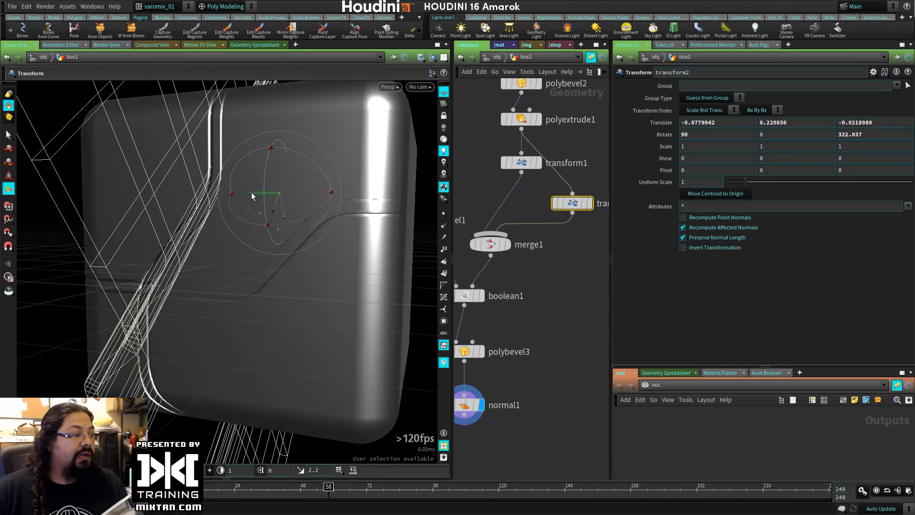
drag(251, 195, 387, 222)
Move the other slab with transform1 to about -0.14 in Y and 0.064 in Z, and inspect the updated grooves.
click(531, 165)
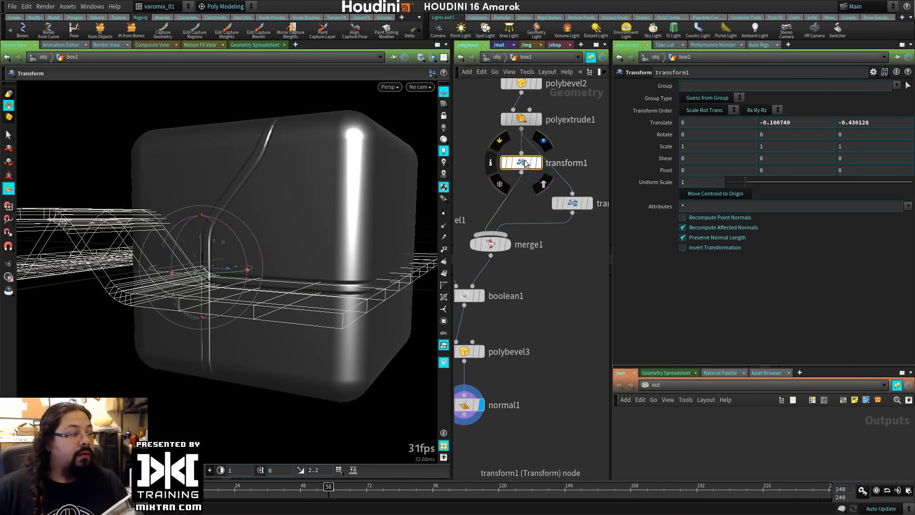
drag(203, 243, 252, 245)
right_drag(251, 245, 286, 238)
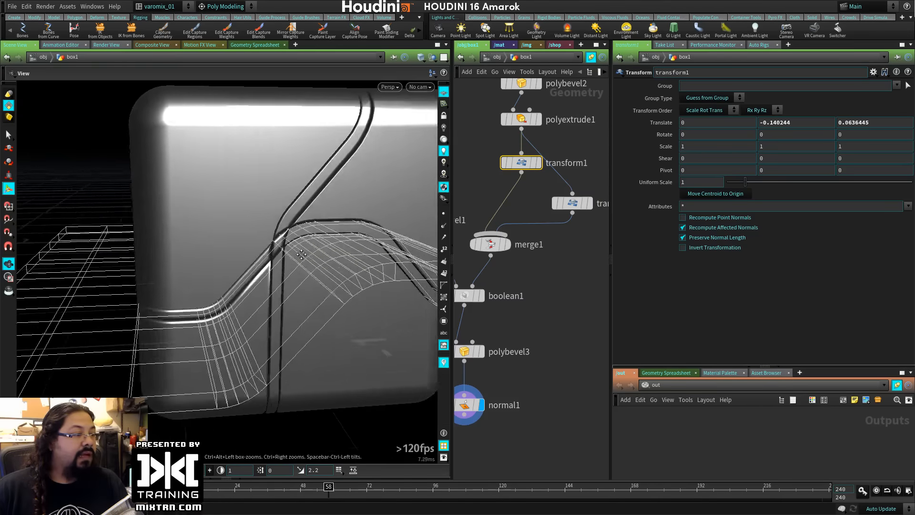
middle_drag(286, 238, 195, 241)
click(536, 294)
mouse_move(206, 265)
mouse_down()
mouse_move(231, 238)
mouse_move(302, 258)
mouse_move(221, 265)
mouse_move(266, 292)
mouse_move(180, 274)
mouse_move(259, 243)
mouse_move(158, 301)
mouse_up()
scroll(524, 314, down, 5)
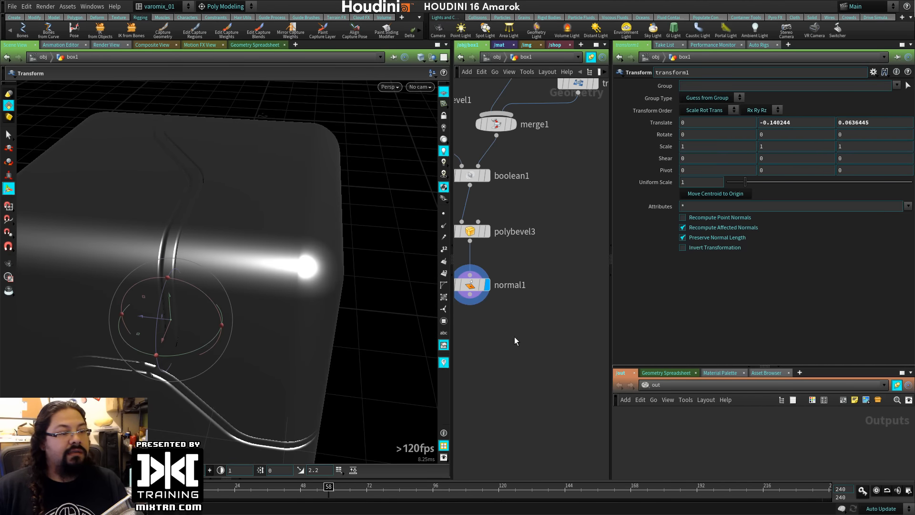
Add a Tube node below the normal node and make it a Polygon primitive with end caps.
key(Tab)
text(tub)
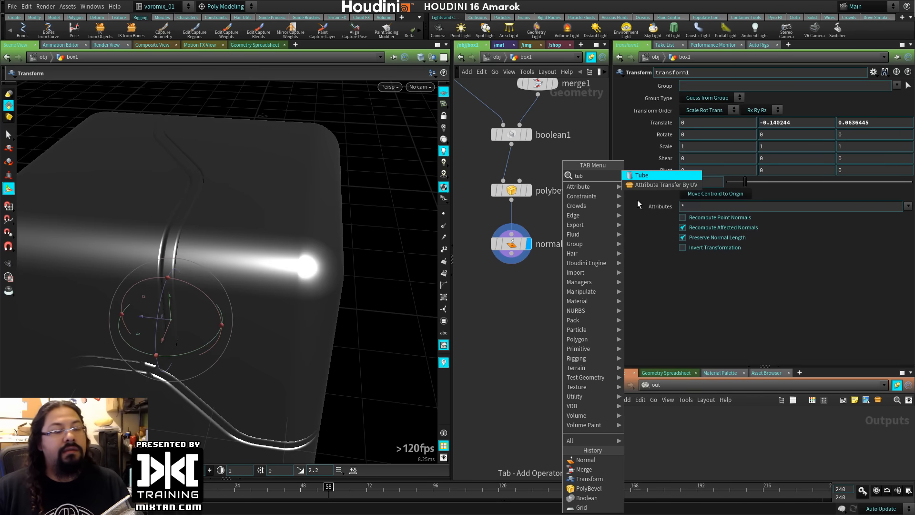
key(Return)
click(558, 308)
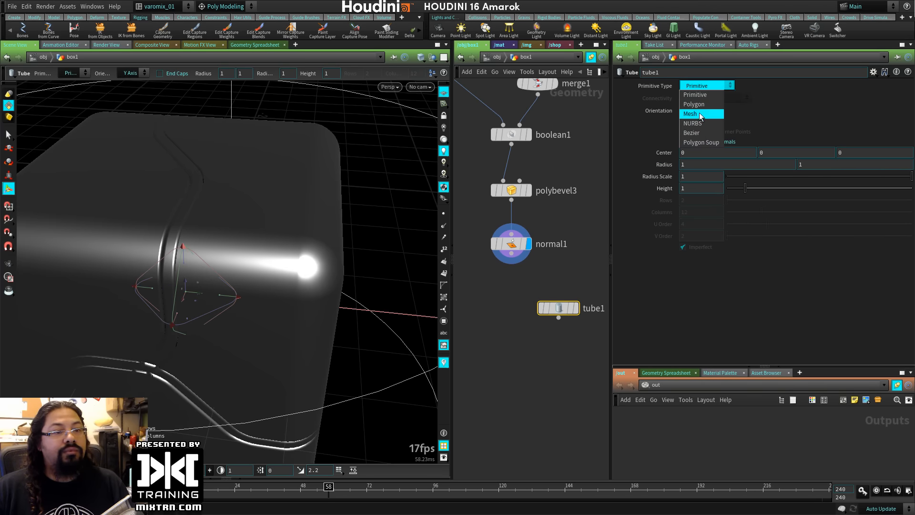
click(700, 105)
Shrink the tube to a radius of about 0.25 and height of about 0.26, and raise its center to about 0.57 in Y.
alt+right_drag(115, 298, 362, 317)
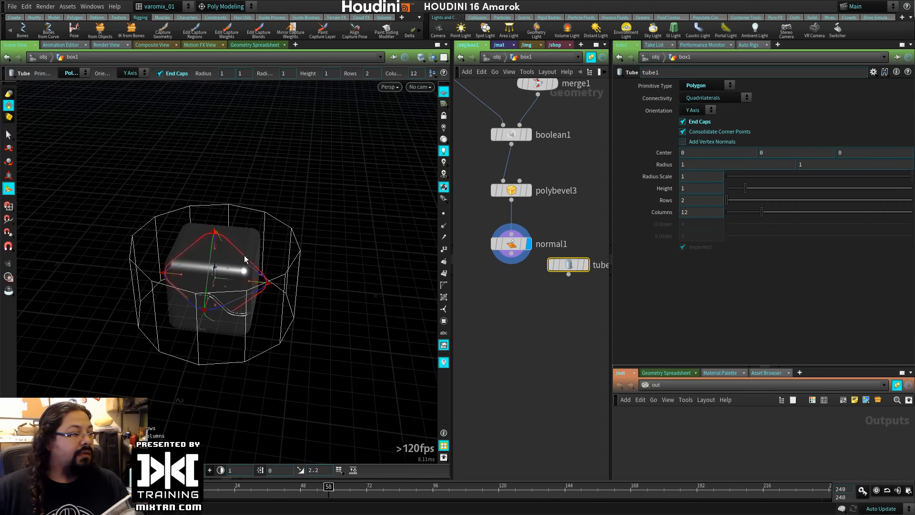
drag(262, 286, 329, 272)
alt+right_drag(329, 272, 204, 193)
drag(202, 244, 212, 208)
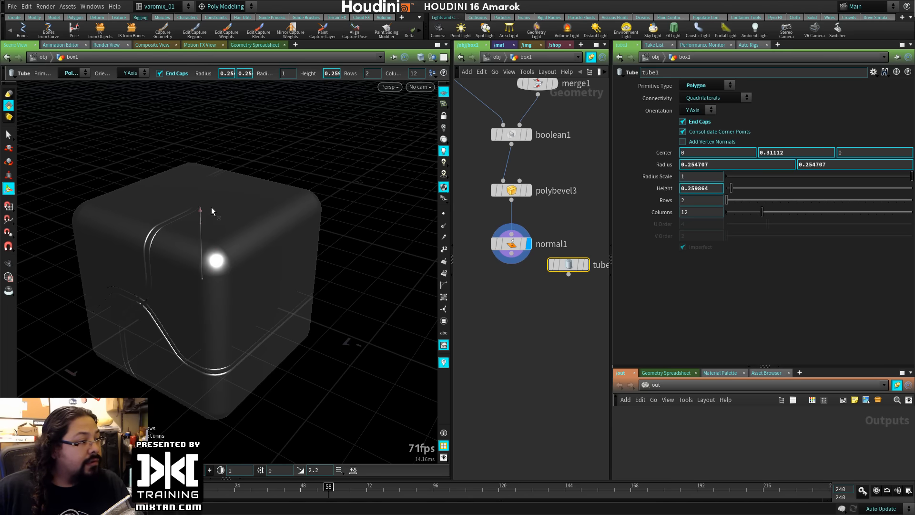
drag(203, 178, 203, 176)
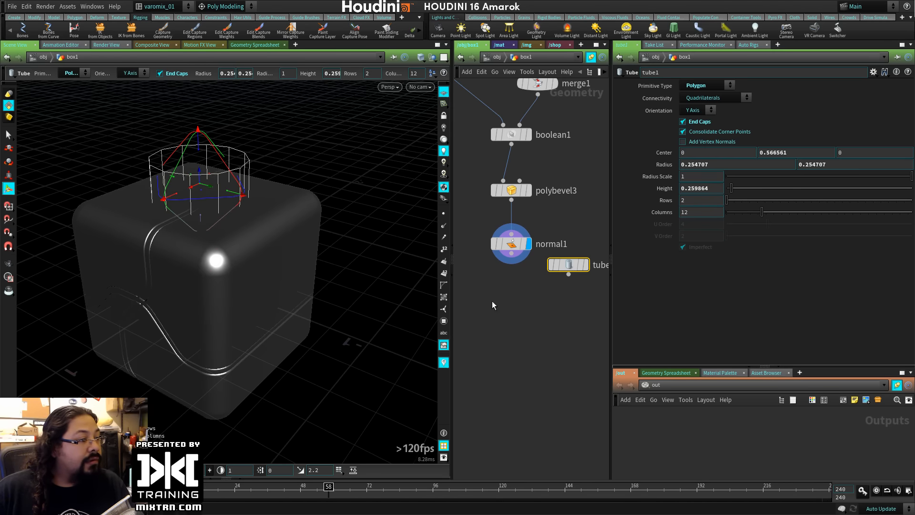
Display the tube and bevel all its edges with PolyBevel, using a 0.016 offset, Round shape and 5 divisions.
click(584, 265)
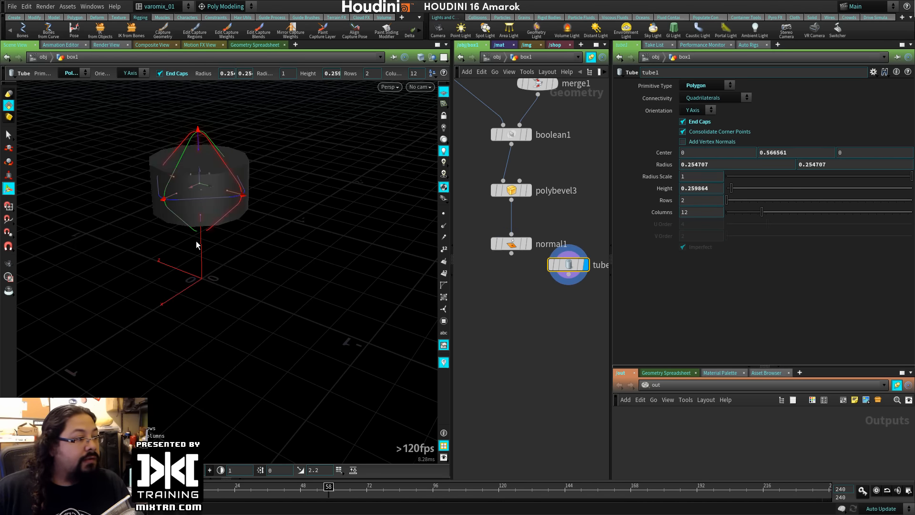
alt+drag(195, 242, 242, 348)
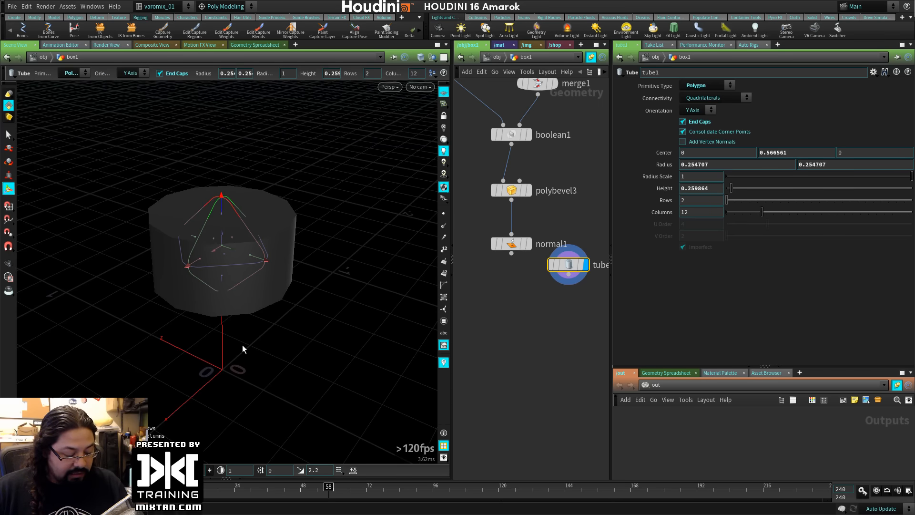
key(s)
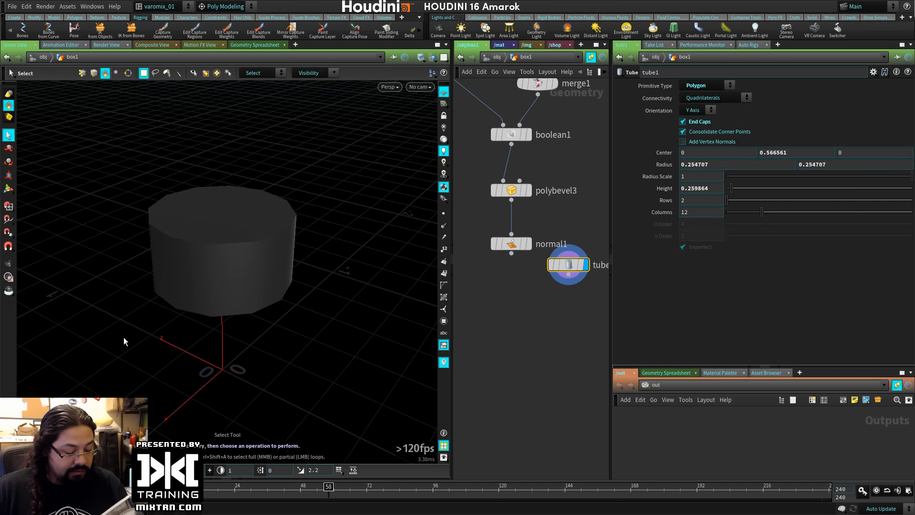
key(3)
drag(98, 161, 353, 344)
key(c)
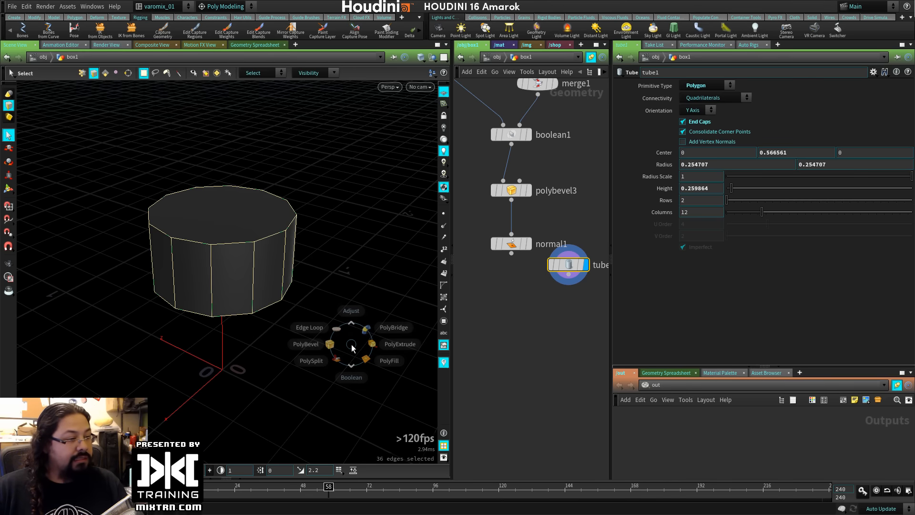
click(318, 345)
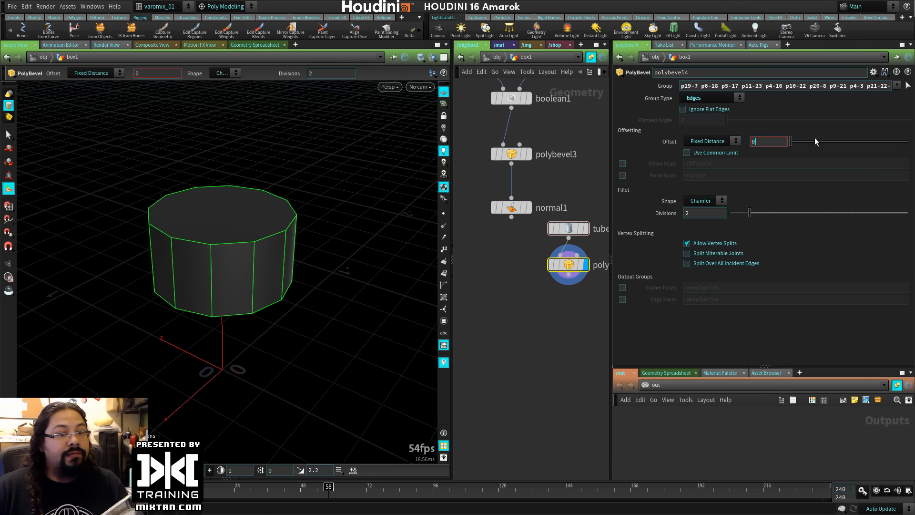
drag(794, 148, 792, 143)
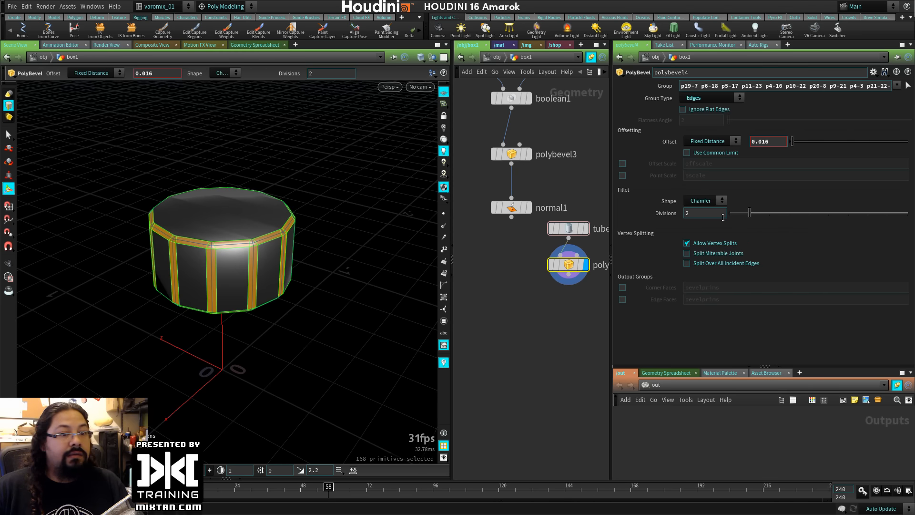
click(697, 248)
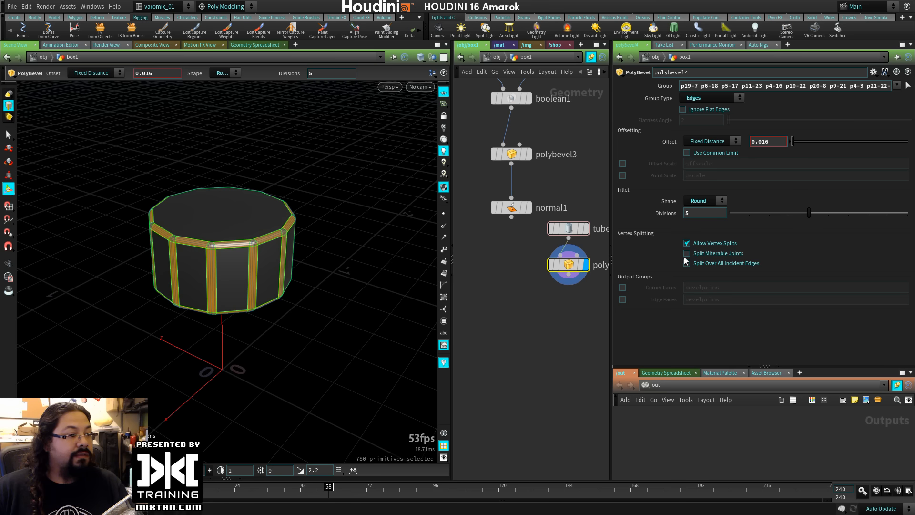
Add a second Boolean node, feed it the normal node and the bevelled tube, and display its result.
key(Tab)
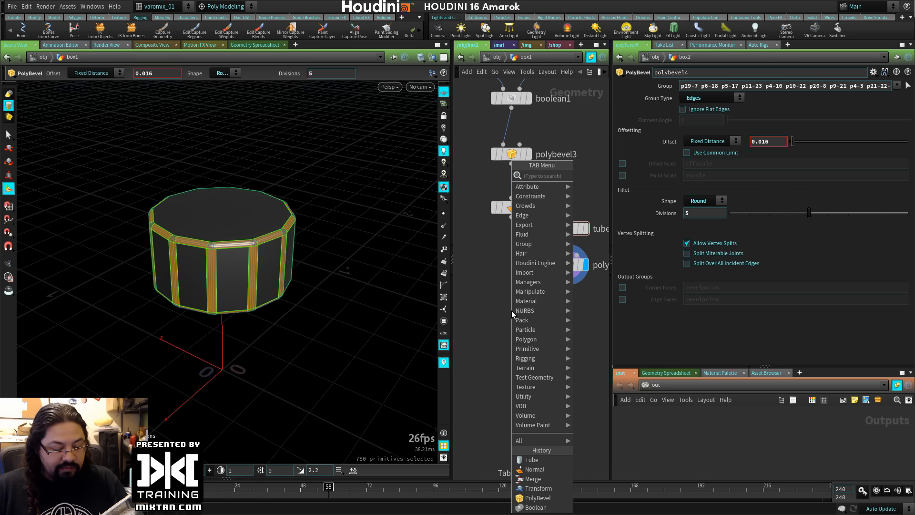
text(bo)
key(Return)
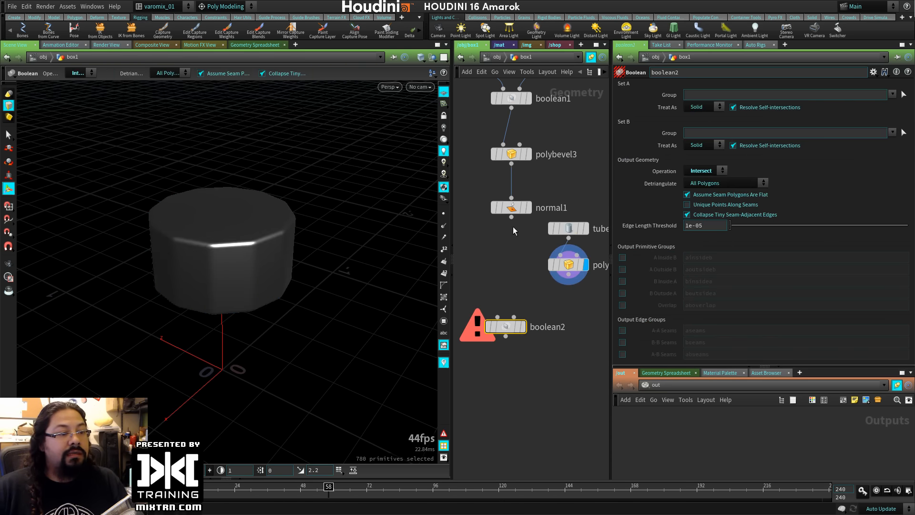
click(484, 315)
click(513, 317)
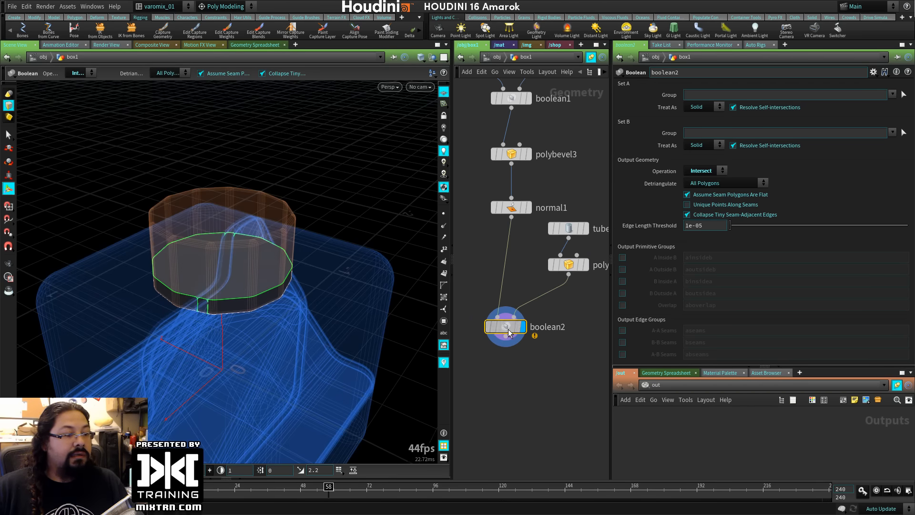
Inspect the Boolean's intersection, then try the Union operation and view the tube joined to the box.
alt+drag(267, 309, 276, 327)
alt+right_drag(276, 327, 323, 325)
alt+drag(323, 325, 272, 340)
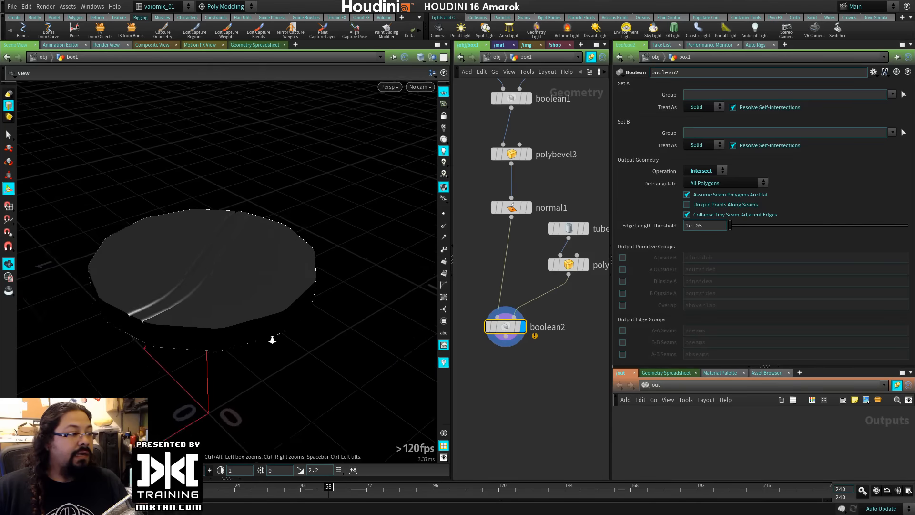
alt+right_drag(273, 339, 288, 334)
alt+middle_drag(288, 334, 305, 242)
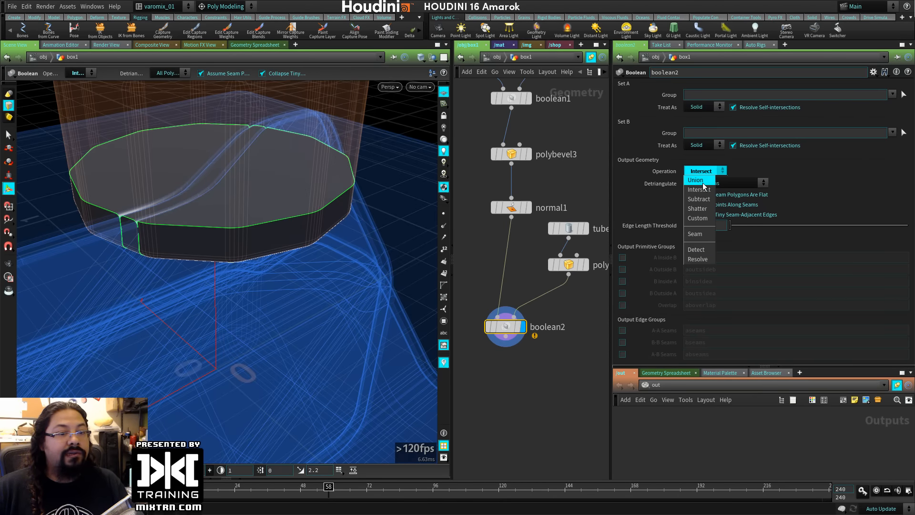
click(697, 180)
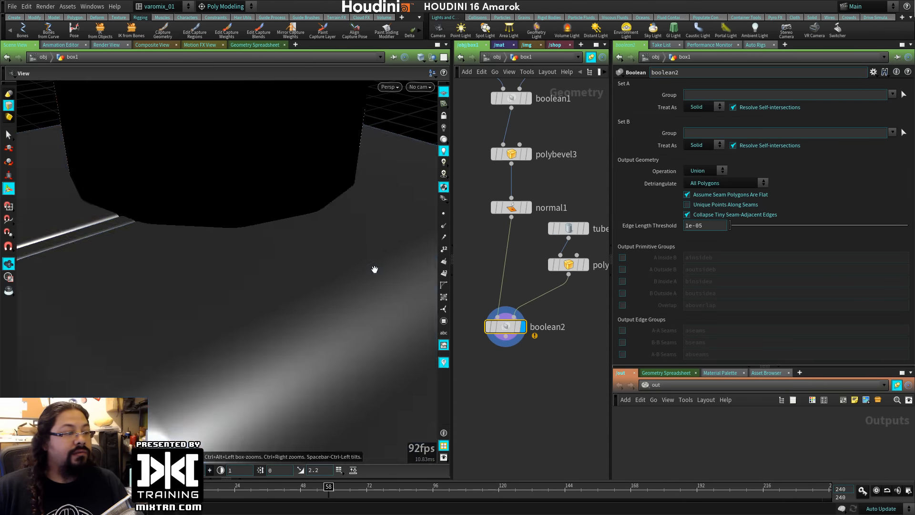
alt+right_drag(374, 270, 196, 312)
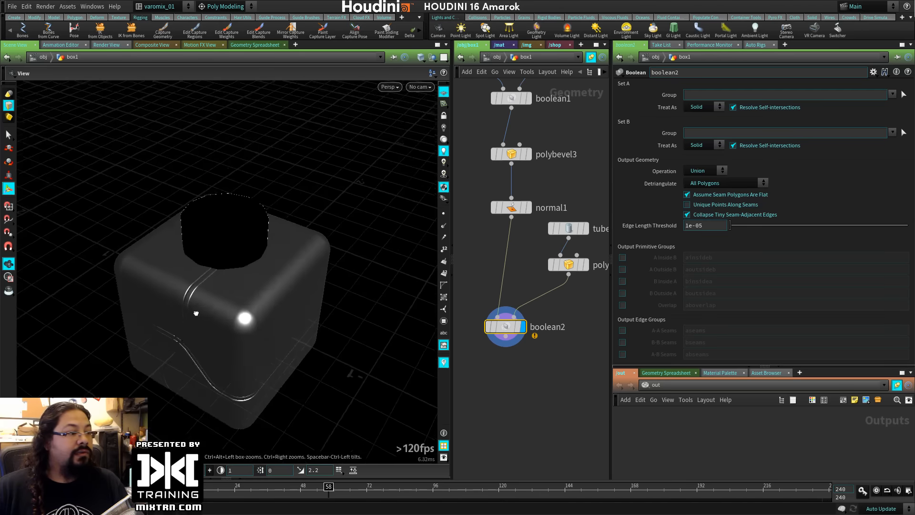
alt+drag(196, 313, 205, 329)
Set the second Boolean's operation to Subtract (A - B) and inspect the recess cut into the box's top.
click(705, 173)
click(704, 202)
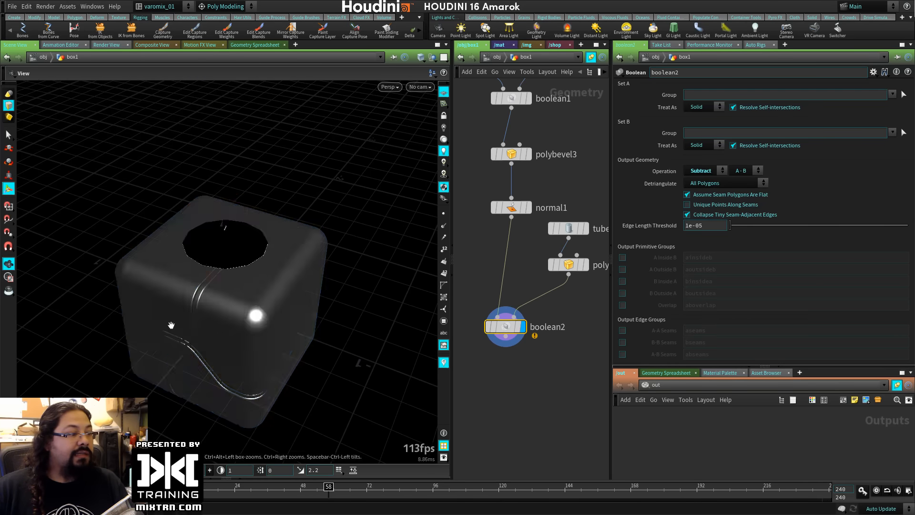
alt+right_drag(170, 326, 288, 322)
alt+drag(288, 323, 313, 330)
key(Return)
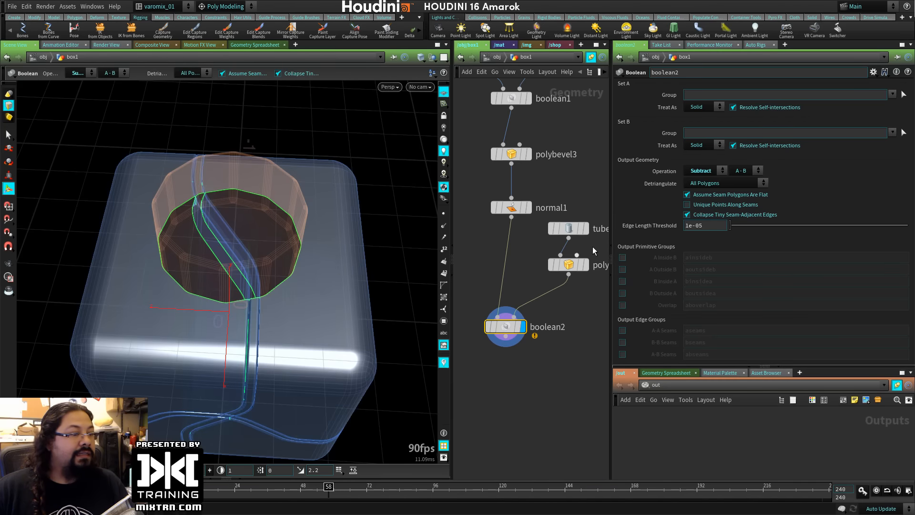
Insert a Transform node between the tube's PolyBevel and the second Boolean, and move the displayed normal node after the Boolean.
click(571, 269)
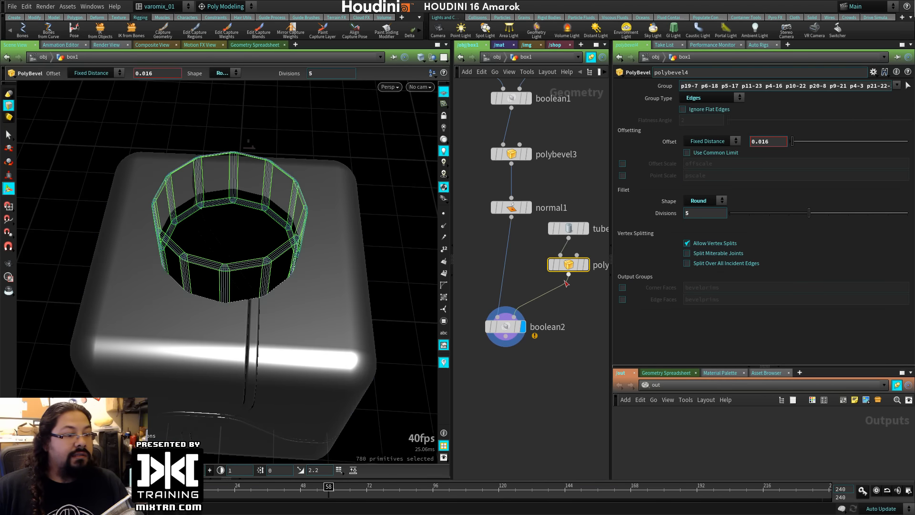
key(Tab)
text(tr)
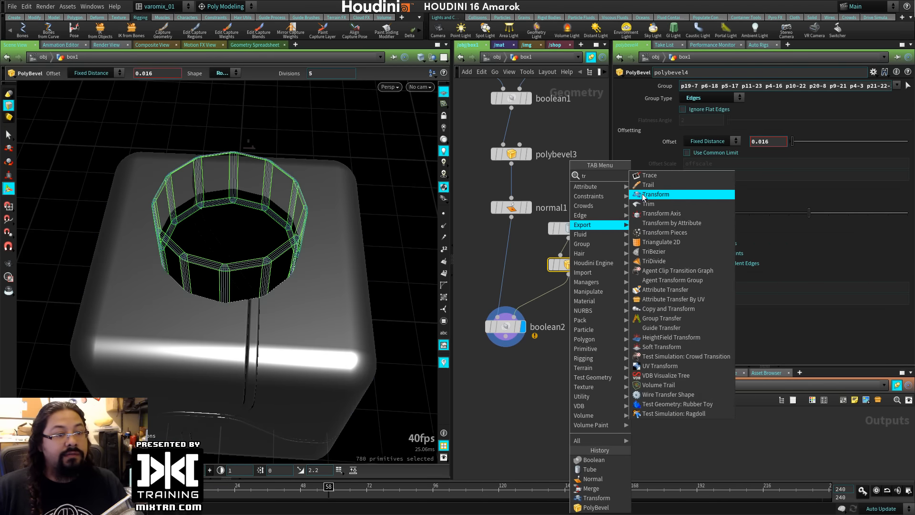
key(Return)
click(557, 294)
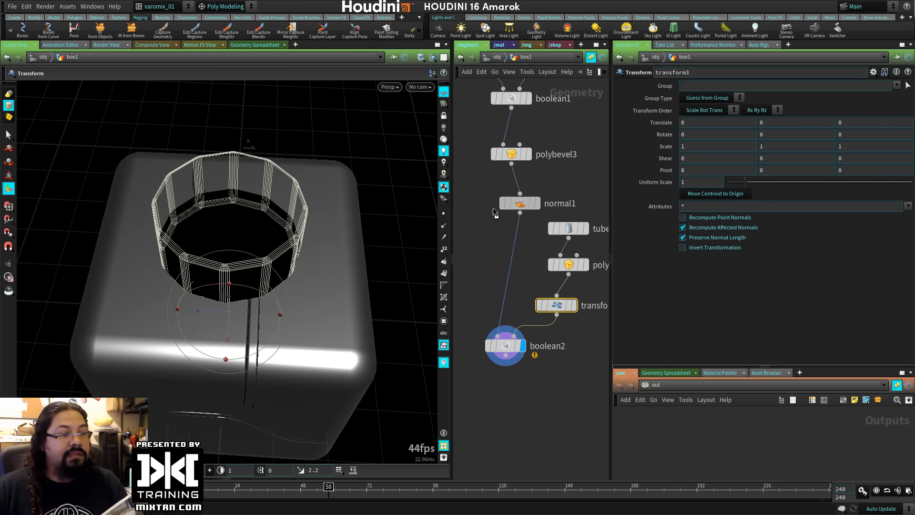
drag(493, 208, 512, 417)
Move the cutting tube with the Transform handle to about -0.175 in Y and -0.324 in Z.
alt+drag(336, 337, 224, 318)
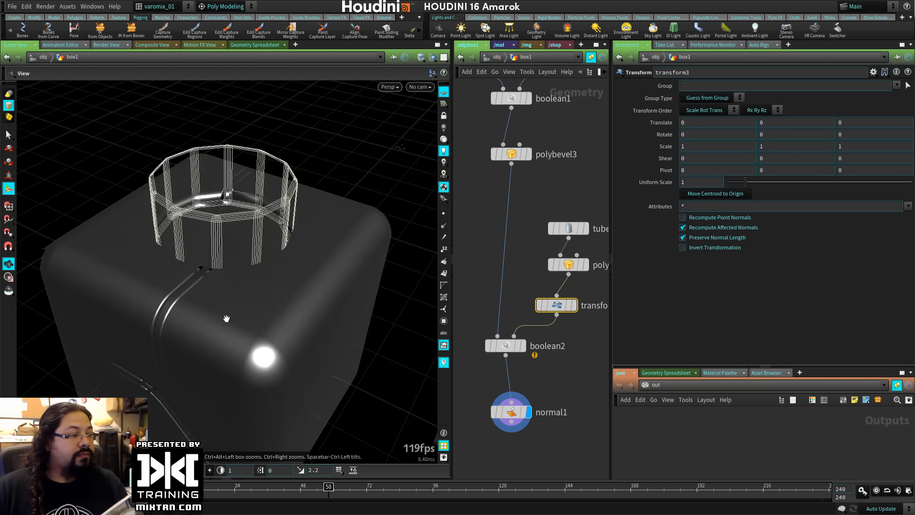
alt+right_drag(225, 319, 273, 333)
alt+drag(273, 332, 139, 240)
mouse_move(196, 325)
mouse_down()
mouse_move(198, 354)
mouse_move(178, 322)
mouse_move(247, 261)
mouse_move(193, 329)
mouse_up()
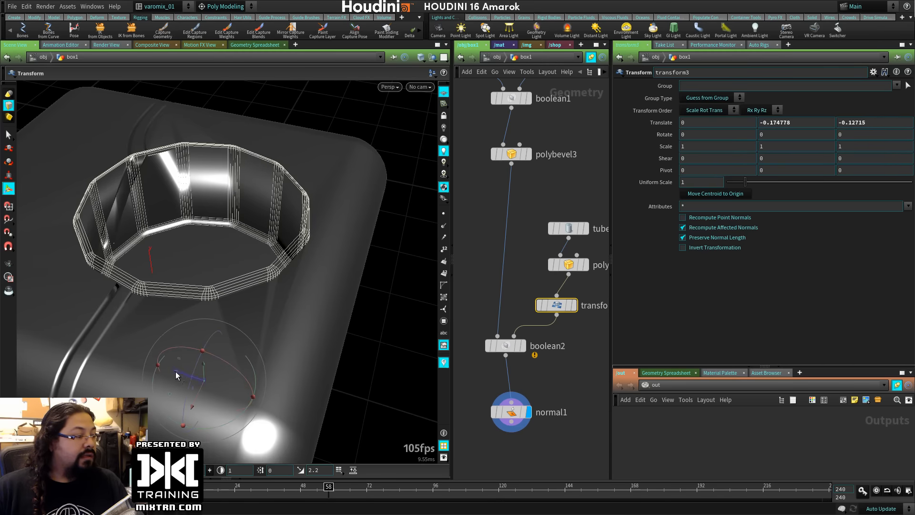
drag(175, 371, 241, 376)
alt+drag(202, 334, 310, 217)
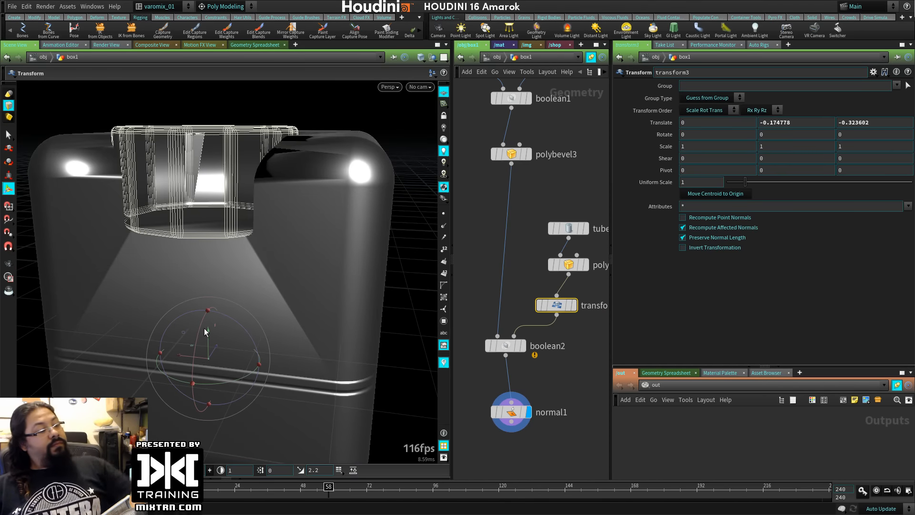
Rotate the cutting tube to about -34.66 degrees in X and inspect the angled cut in shaded and wireframe display.
mouse_move(206, 332)
mouse_down()
mouse_move(202, 354)
mouse_move(193, 335)
mouse_up()
alt+right_drag(193, 335, 231, 306)
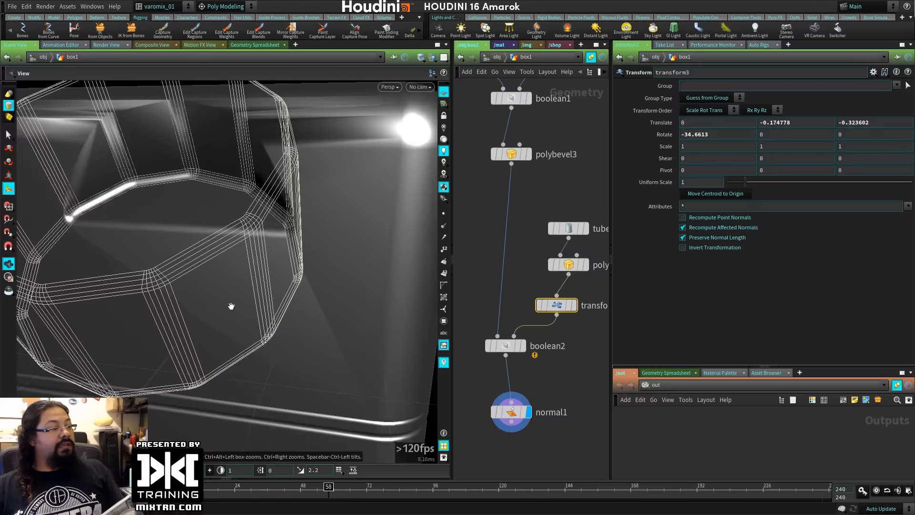
drag(231, 306, 202, 299)
key(Return)
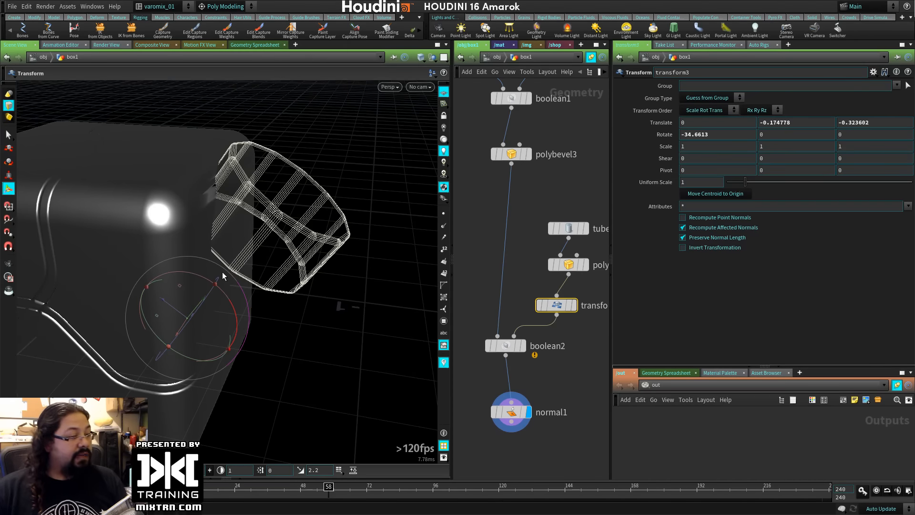
click(543, 331)
alt+drag(362, 312, 279, 340)
alt+right_drag(280, 341, 288, 292)
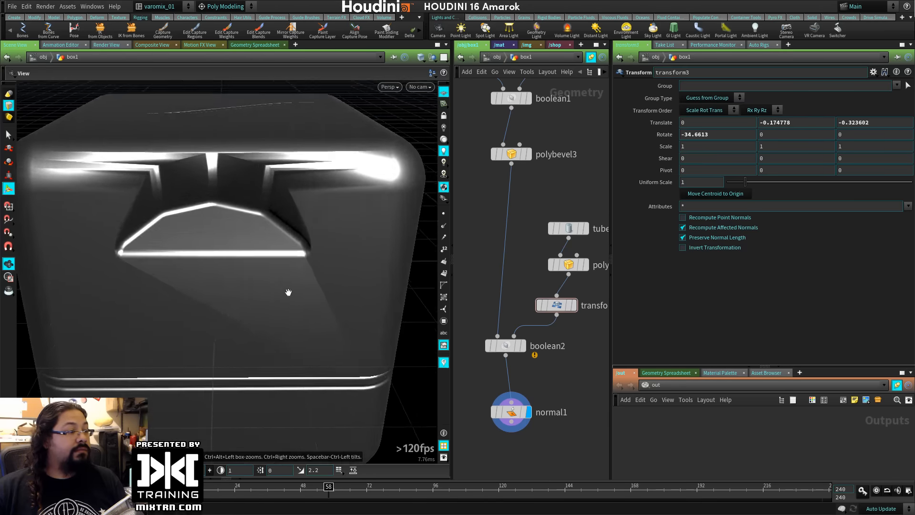
alt+drag(288, 292, 261, 247)
key(w)
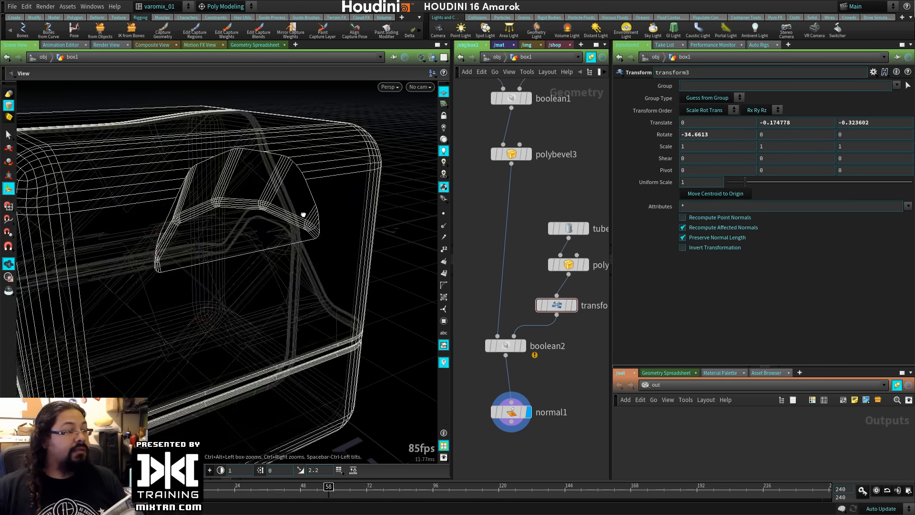
Enable the A-B Seams output edge group, abseams, on the second Boolean.
drag(513, 351, 518, 355)
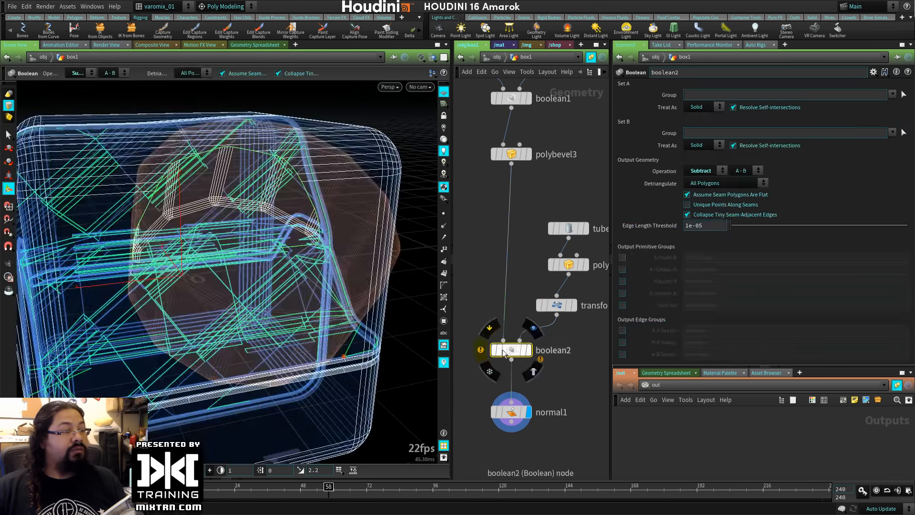
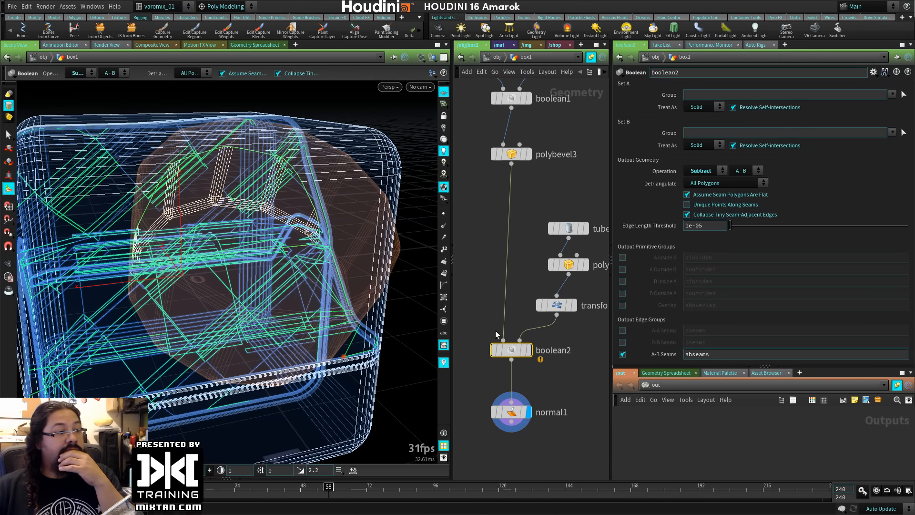
click(715, 173)
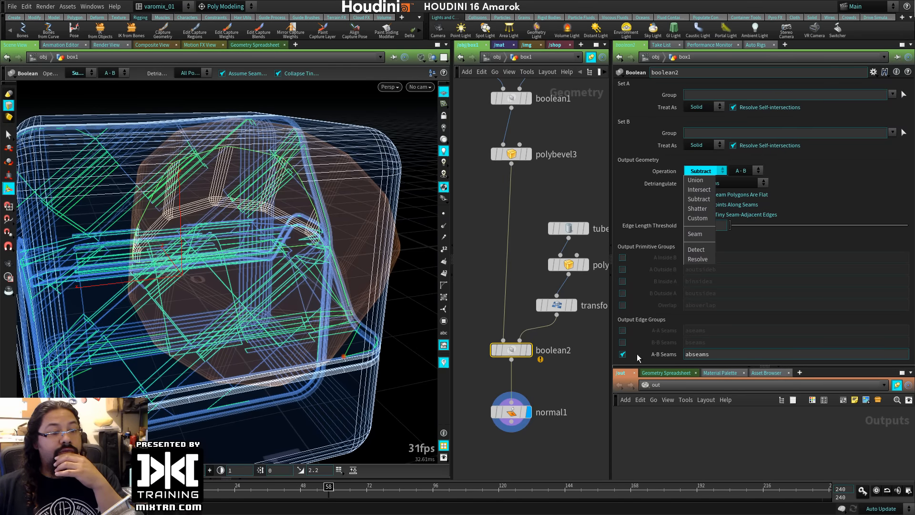
click(549, 321)
Insert a PolyBevel node between the second Boolean and the normal node, and display it.
click(512, 402)
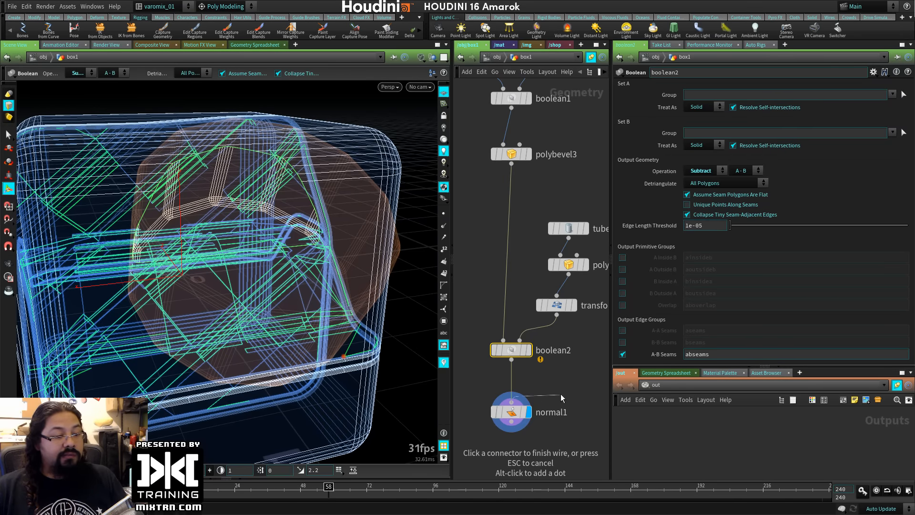
click(562, 396)
key(Tab)
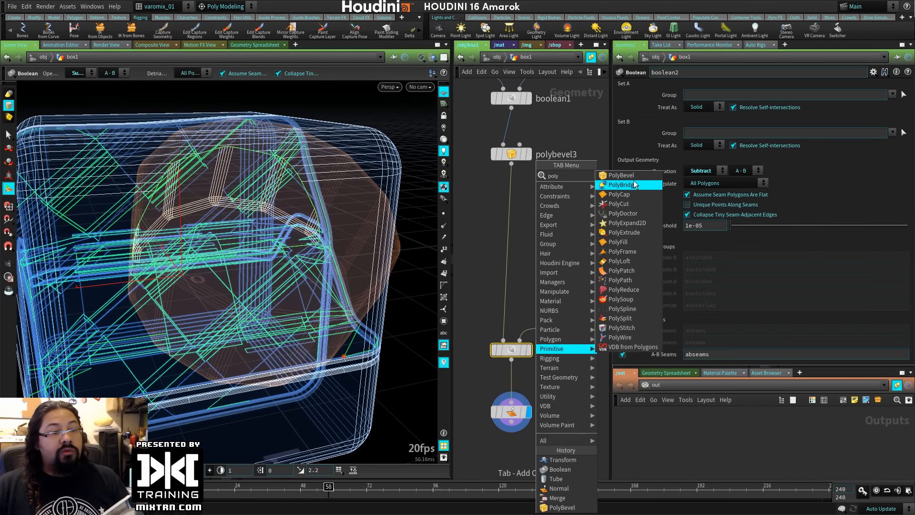
click(622, 175)
click(512, 382)
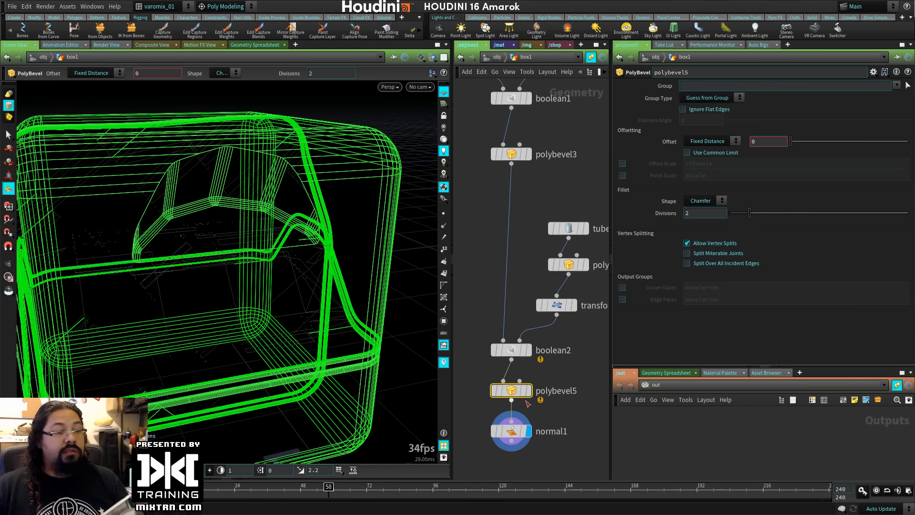
click(528, 390)
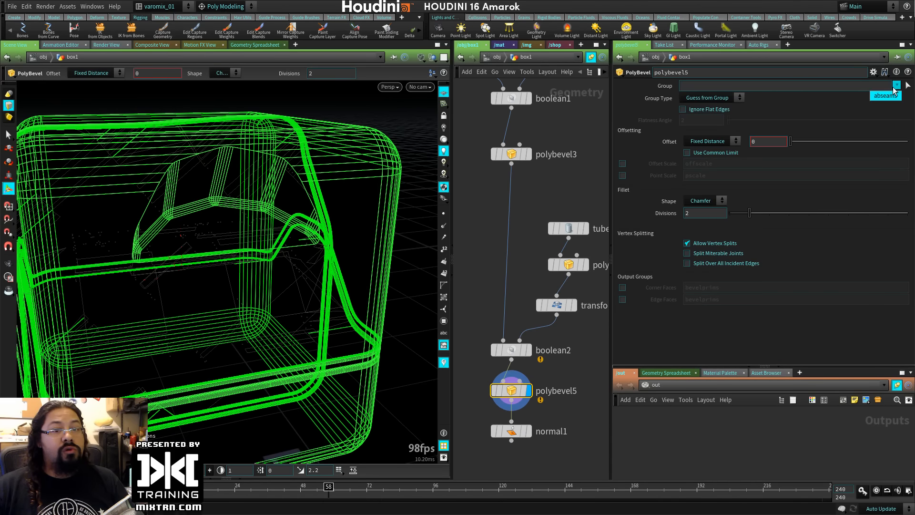
Limit the new PolyBevel to the abseams group with a 0.037 offset, and display the normal node's result.
click(890, 96)
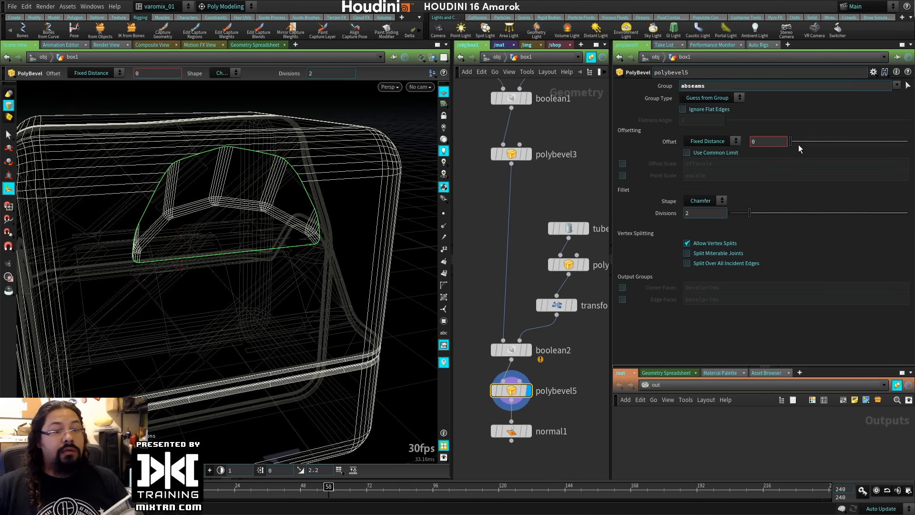
drag(799, 144, 794, 145)
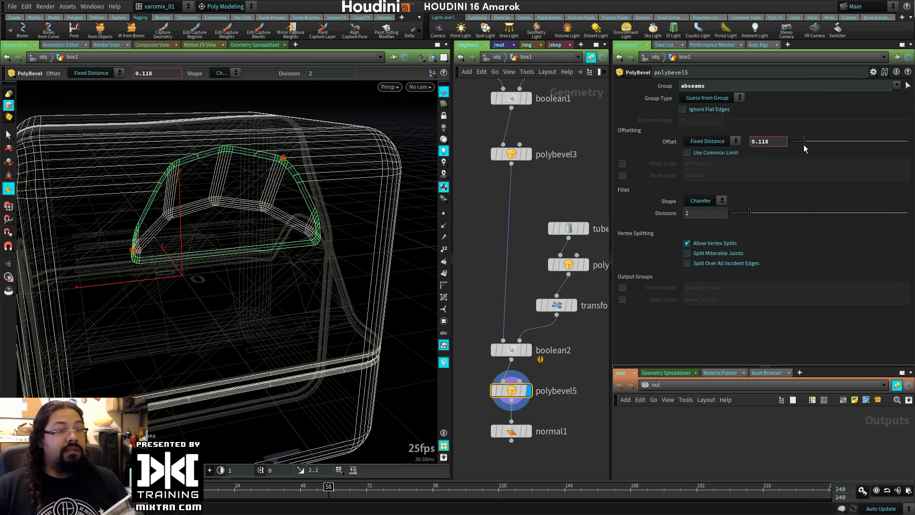
drag(809, 144, 795, 145)
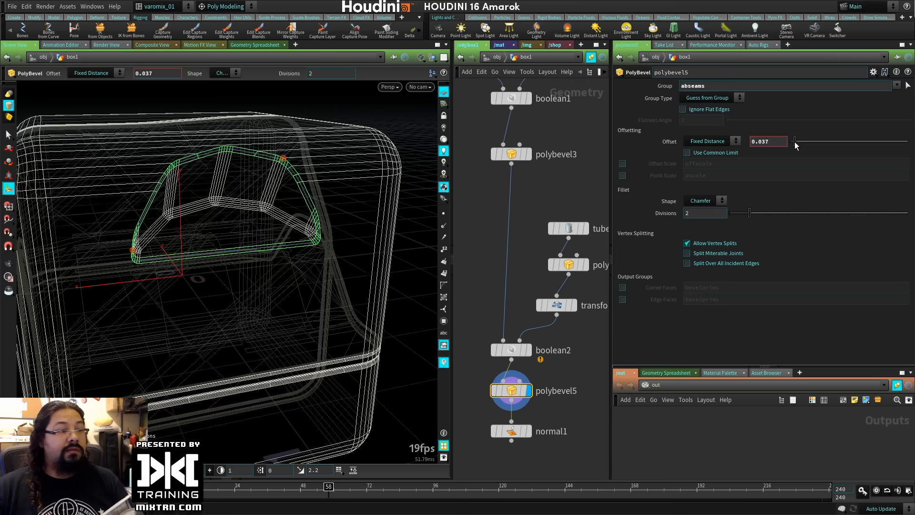
click(528, 431)
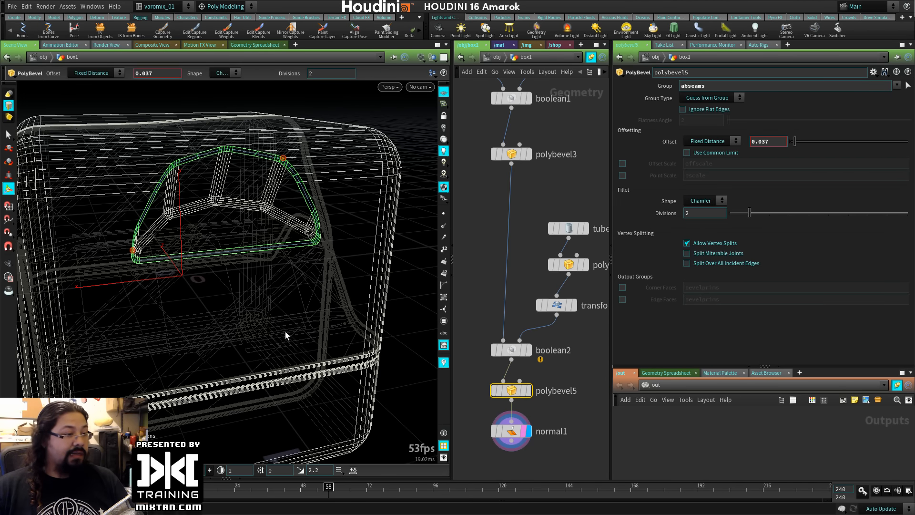
Examine the bevelled edge around the box's cut in shaded and wireframe display.
key(r)
key(w)
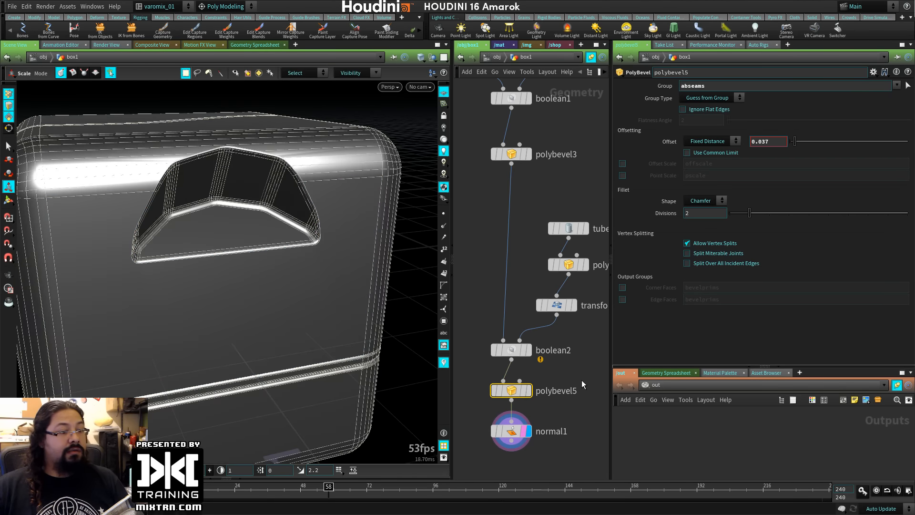
key(Escape)
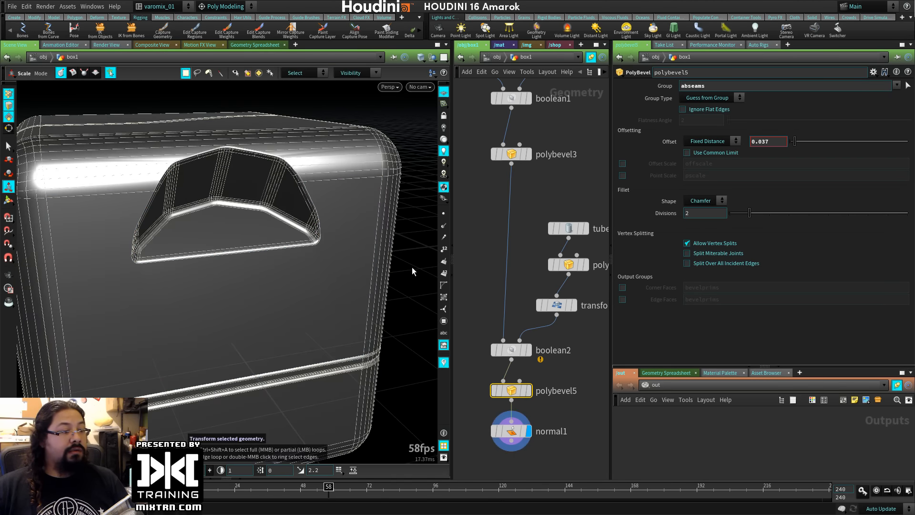
drag(412, 267, 380, 288)
key(e)
key(w)
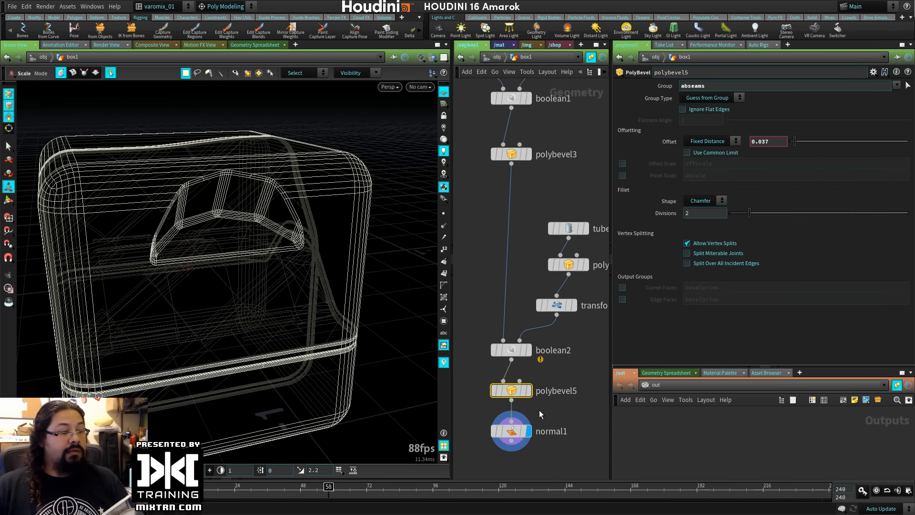
click(510, 434)
key(w)
Reselect the tube's Transform node and move the tube to about -0.036 in Y and -0.128 in Z.
mouse_move(425, 276)
alt+mouse_down()
mouse_move(335, 284)
mouse_move(388, 334)
mouse_move(343, 352)
mouse_move(285, 306)
mouse_move(282, 323)
mouse_move(295, 301)
mouse_move(264, 210)
alt+mouse_up()
alt+drag(402, 290, 334, 307)
click(567, 295)
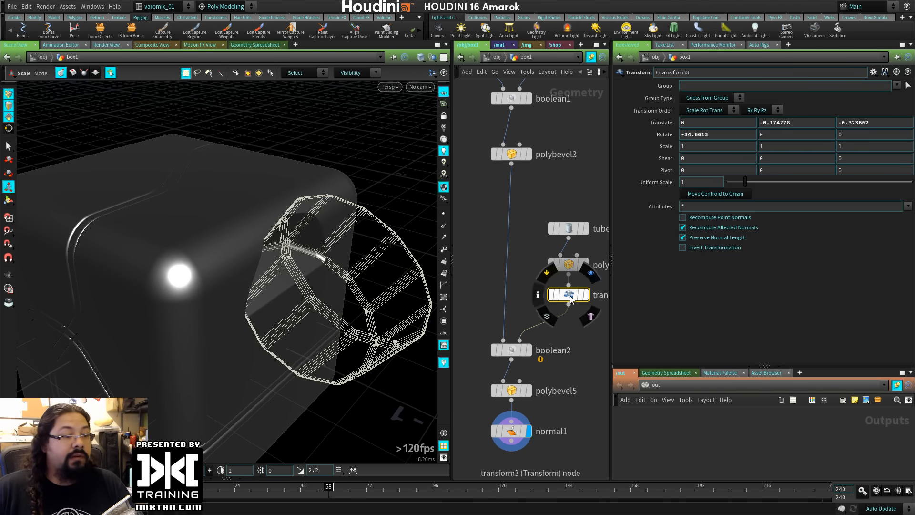
click(12, 199)
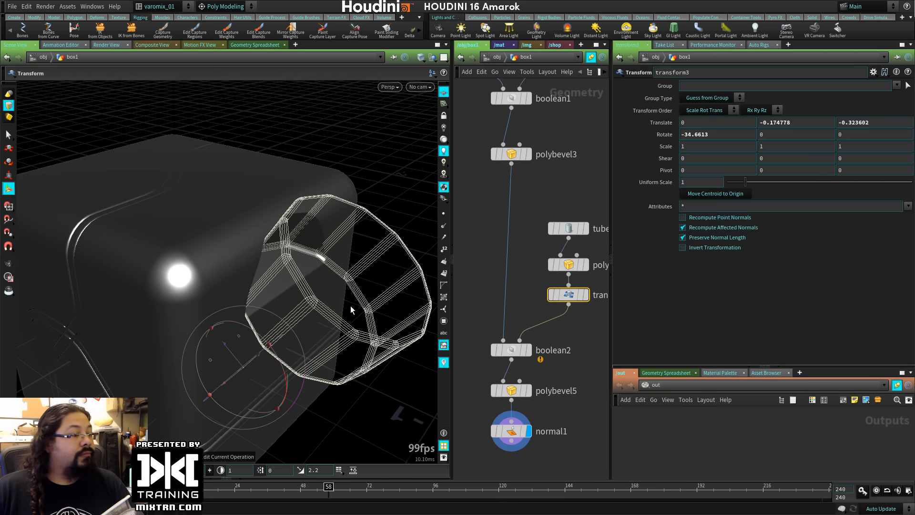
drag(235, 358, 173, 311)
alt+drag(298, 283, 244, 308)
mouse_move(214, 347)
mouse_down()
mouse_move(205, 352)
mouse_move(223, 334)
mouse_up()
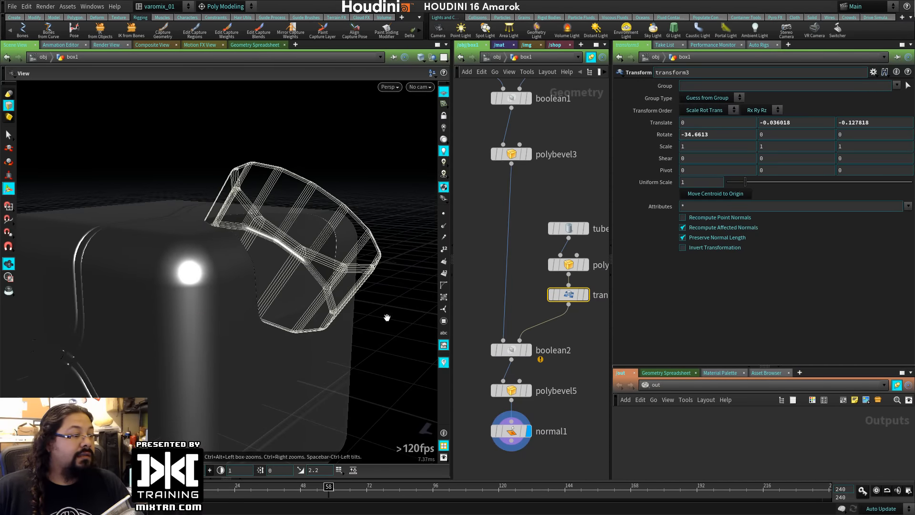
Shift the tube sideways to about 0.355 in X and check the cut at the box's corner.
alt+drag(387, 318, 282, 301)
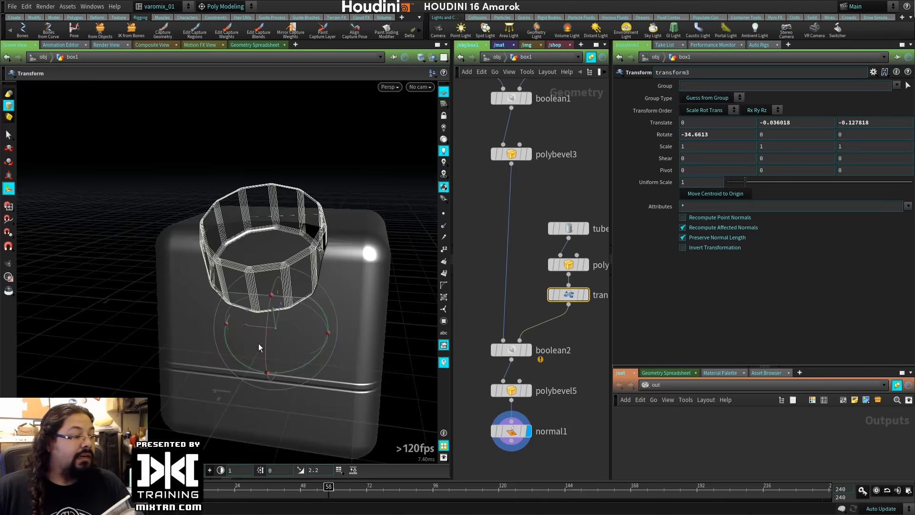
drag(247, 325, 182, 308)
alt+drag(119, 336, 242, 352)
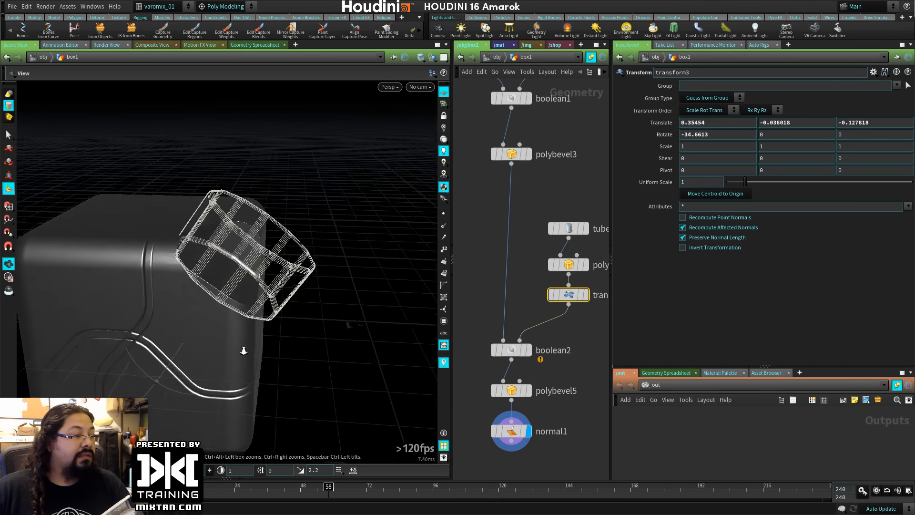
alt+right_drag(241, 352, 343, 371)
alt+drag(343, 372, 200, 368)
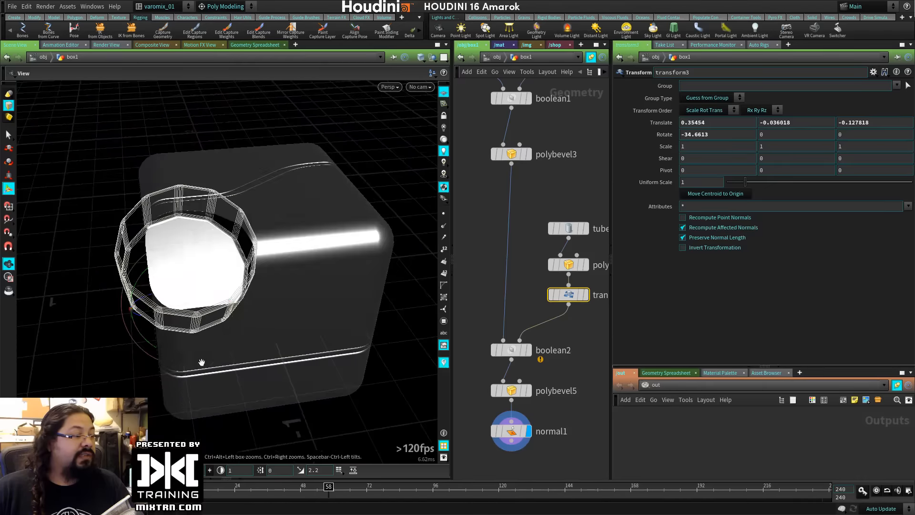
Push the tube deeper into the box's corner, to about 0.289 in X, -0.145 in Y and -0.053 in Z.
drag(151, 307, 167, 305)
alt+drag(167, 327, 240, 266)
drag(173, 344, 246, 319)
alt+right_drag(246, 319, 343, 316)
alt+drag(343, 316, 308, 278)
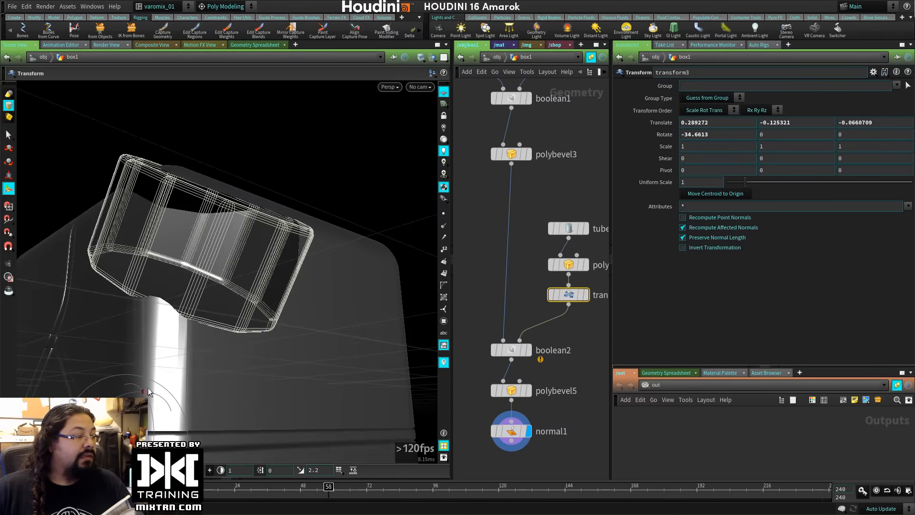
drag(143, 391, 140, 400)
alt+drag(239, 394, 245, 402)
alt+right_drag(245, 402, 201, 396)
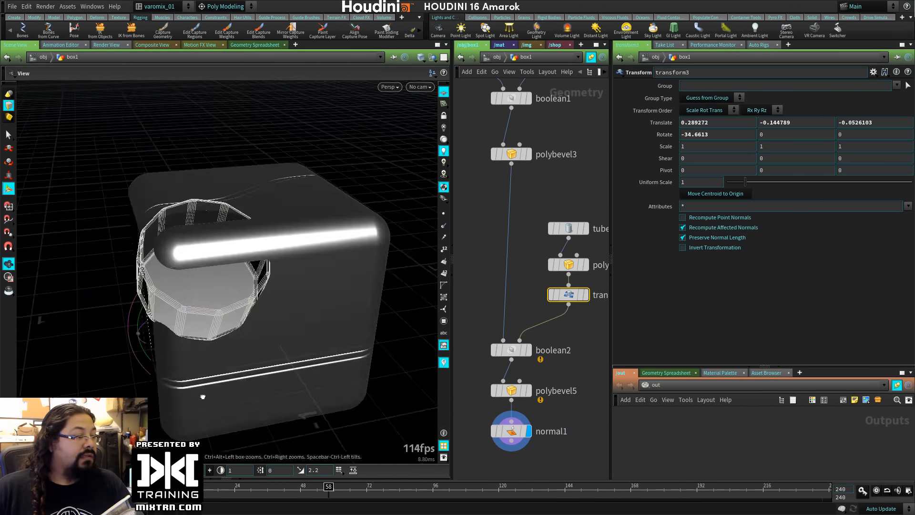
Move the tube toward the top of the box, to about 0.038 in Y and 0.212 in Z.
alt+drag(327, 342, 350, 358)
alt+right_drag(350, 358, 422, 346)
alt+drag(302, 366, 260, 320)
click(562, 297)
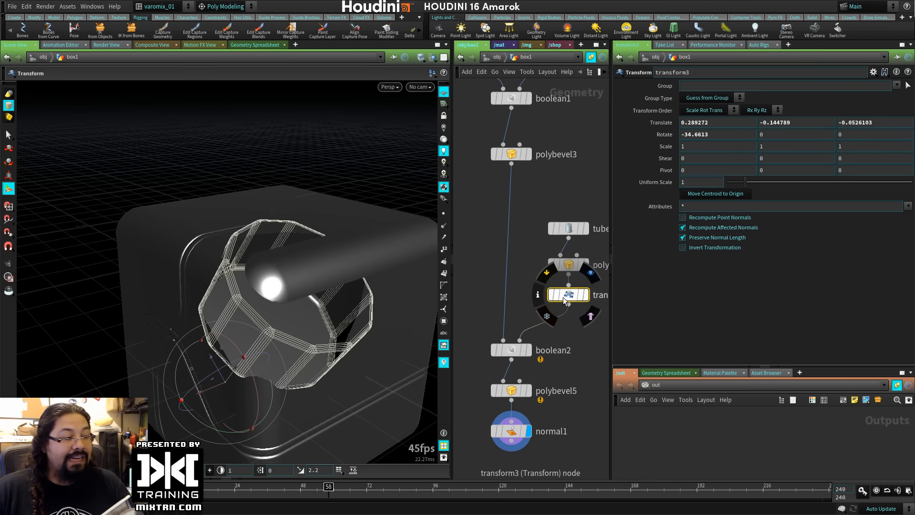
drag(213, 356, 237, 285)
key(Return)
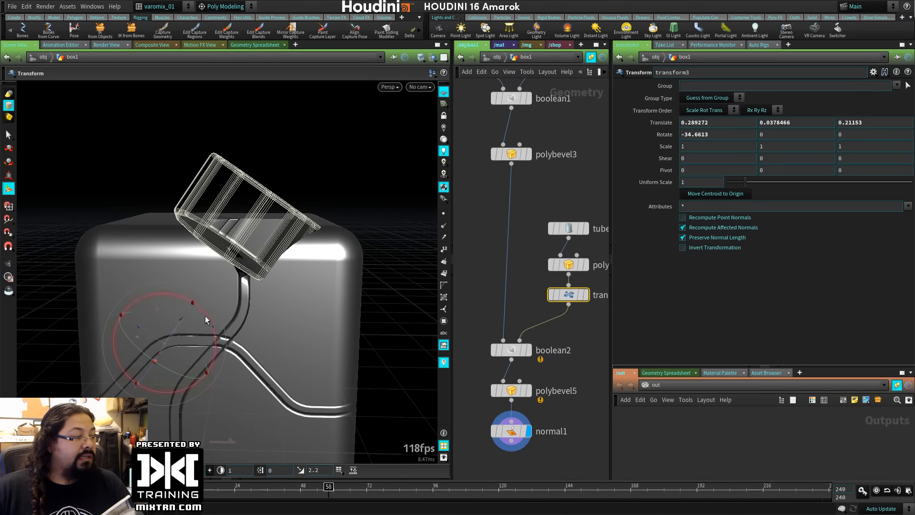
Rotate the tube to about 2.08 degrees in X, lower it to about -0.018 in Y, and inspect the top recess.
drag(205, 315, 164, 327)
key(Escape)
drag(329, 165, 354, 205)
click(562, 398)
drag(241, 339, 261, 280)
scroll(272, 286, down, 5)
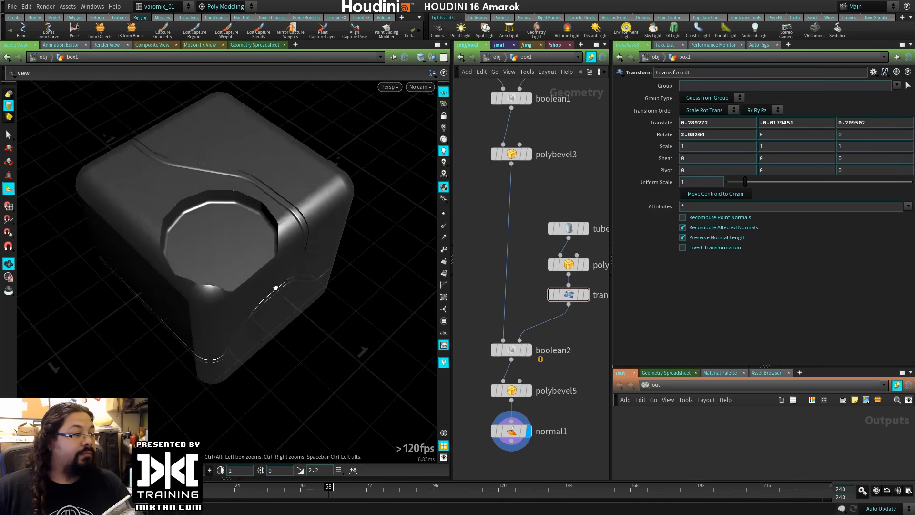
Try the By Vertex Angle weighting method on normal1 and inspect the shading around the recess and seams.
key(t)
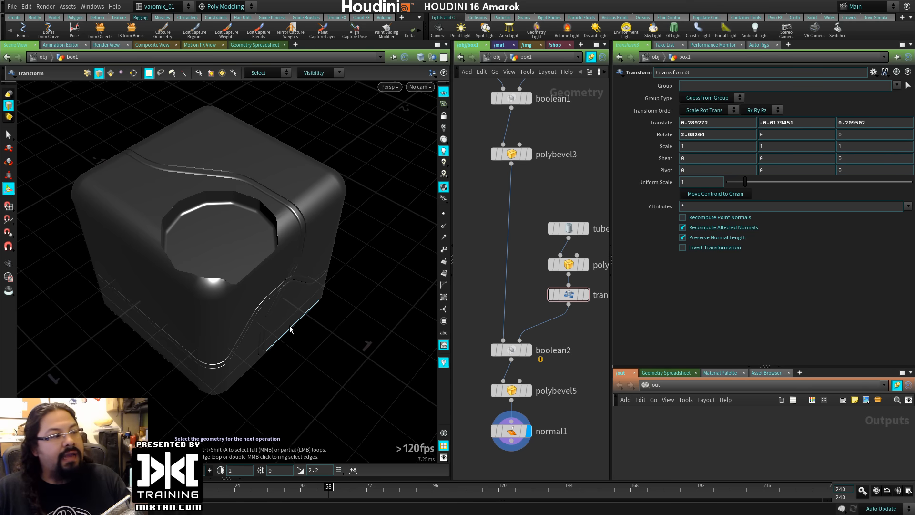
drag(510, 431, 504, 429)
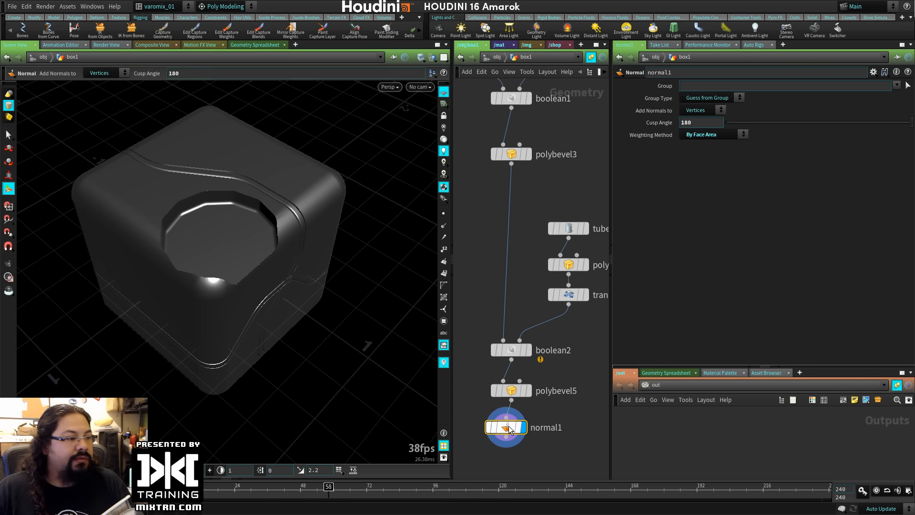
mouse_move(487, 427)
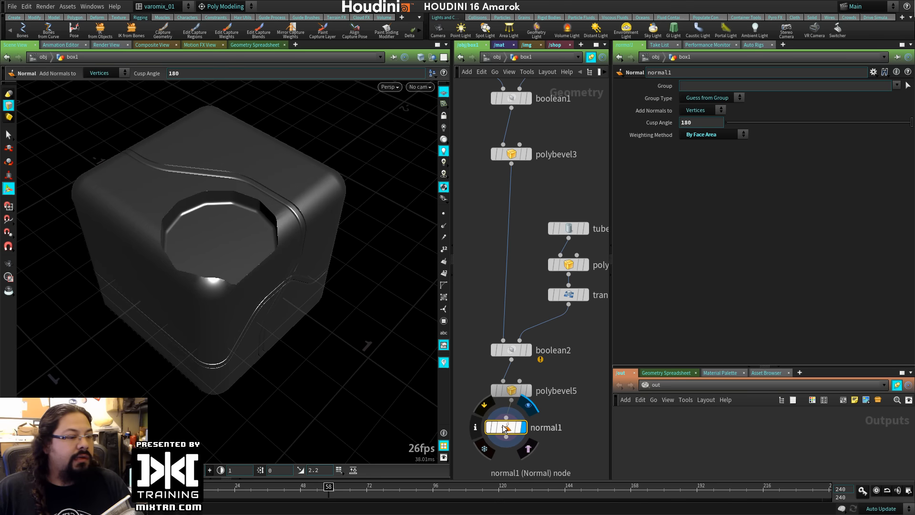
click(728, 138)
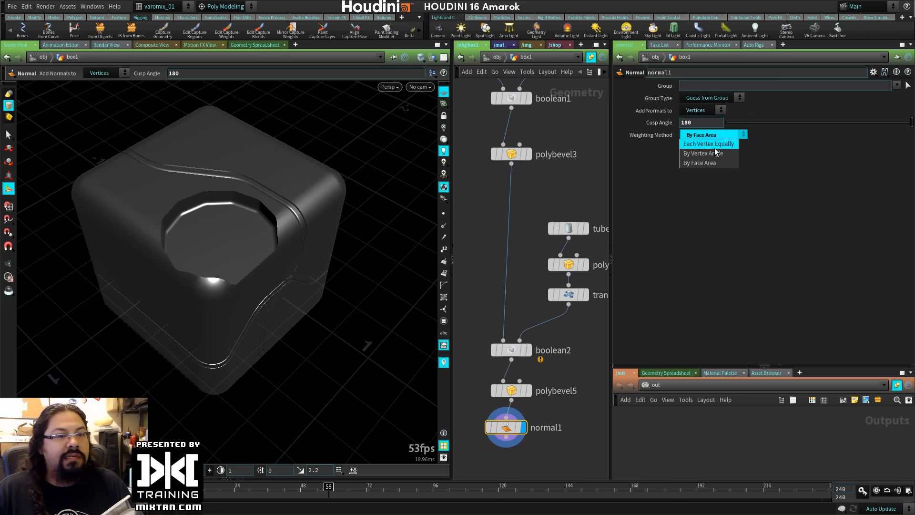
click(709, 154)
alt+drag(294, 320, 298, 286)
alt+right_drag(299, 286, 350, 313)
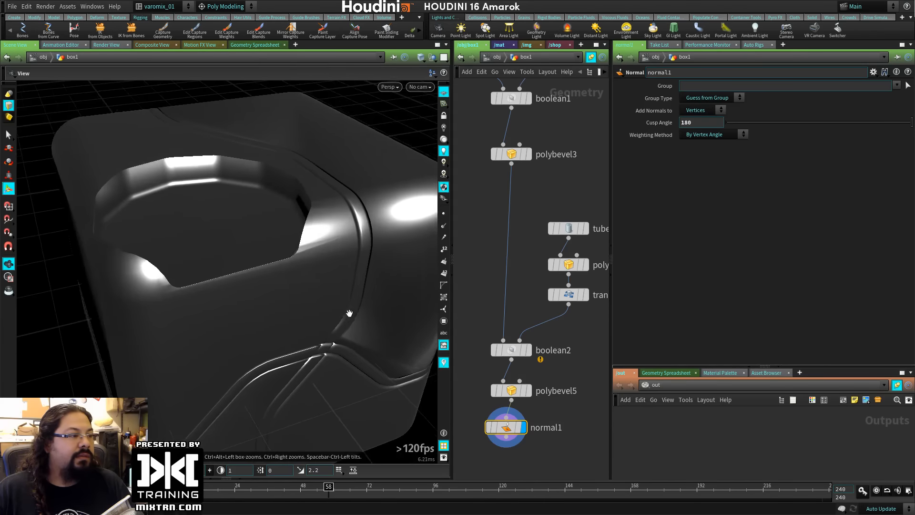
alt+drag(350, 313, 339, 298)
Try normal1 on Points with By Face Area weighting, return it to Vertices, and compare the shading at different cusp angles.
click(712, 112)
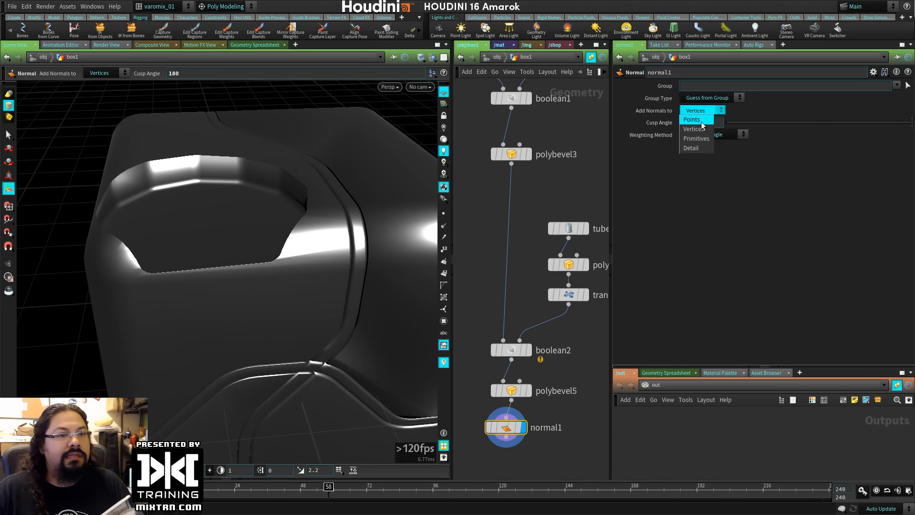
click(700, 112)
click(720, 139)
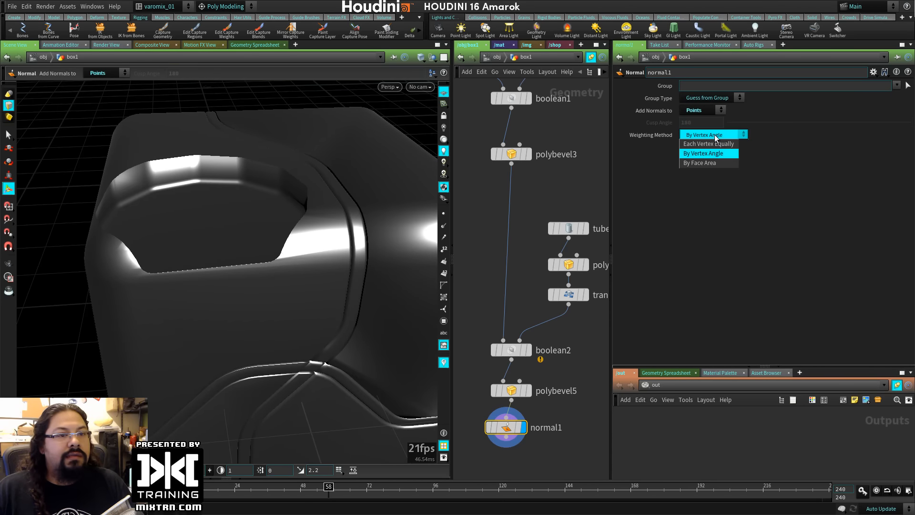
click(714, 163)
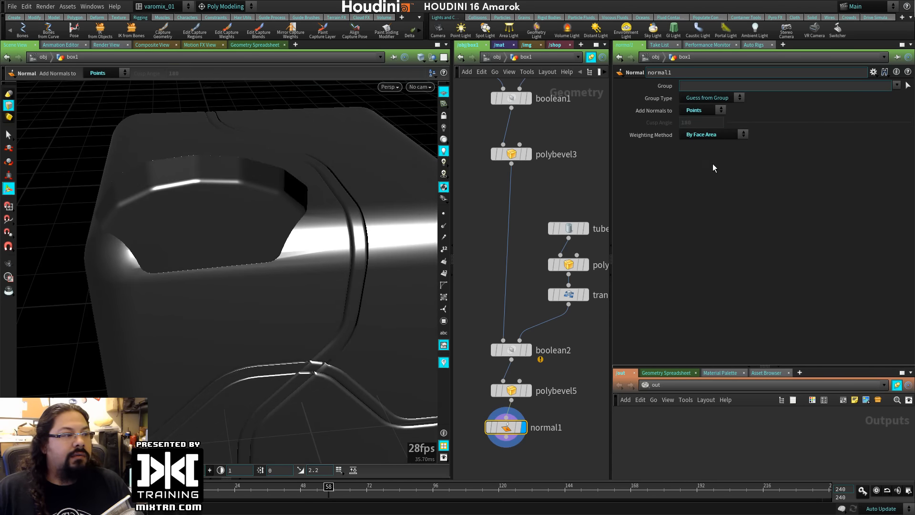
click(700, 110)
click(699, 122)
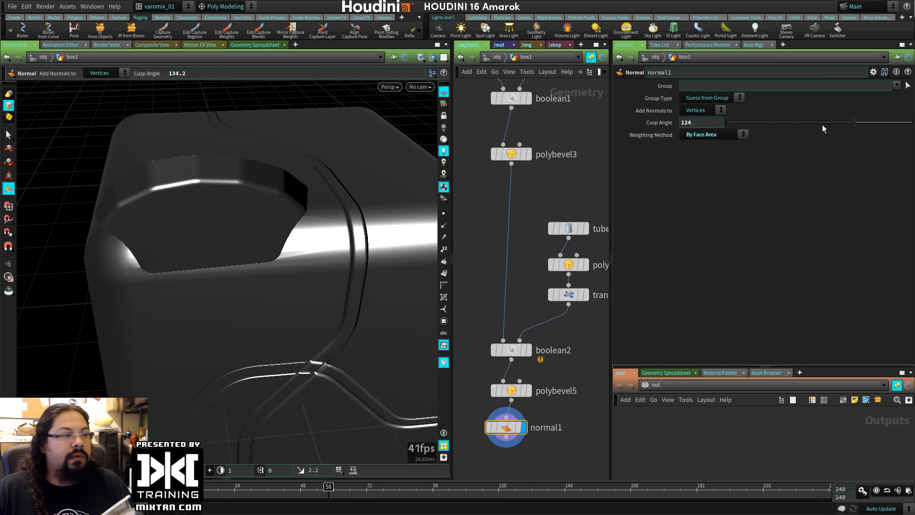
alt+drag(271, 259, 439, 271)
alt+right_drag(439, 272, 280, 281)
alt+drag(280, 282, 225, 275)
alt+right_drag(225, 275, 334, 286)
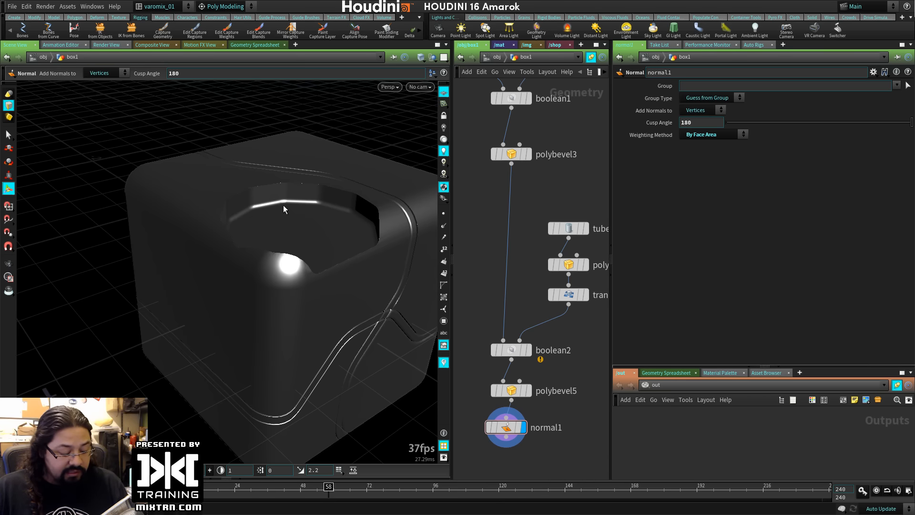
key(apostrophe)
key(Escape)
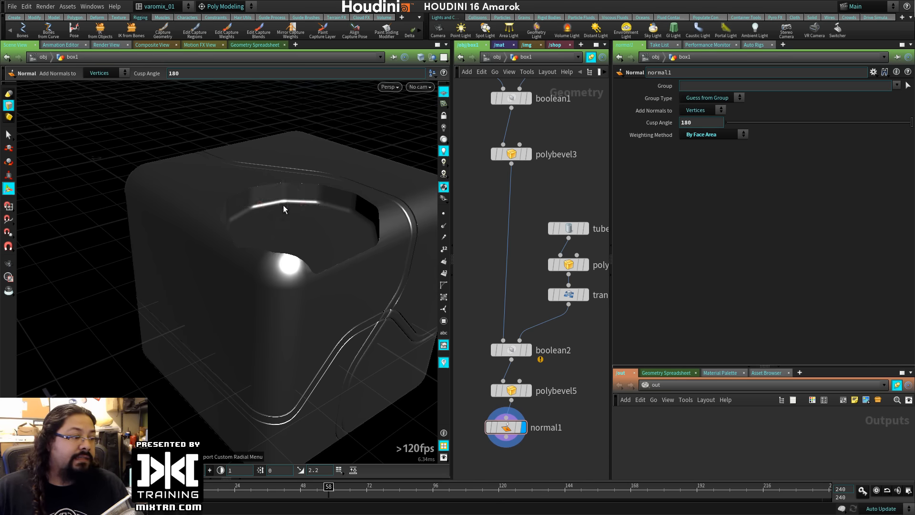
key(c)
key(v)
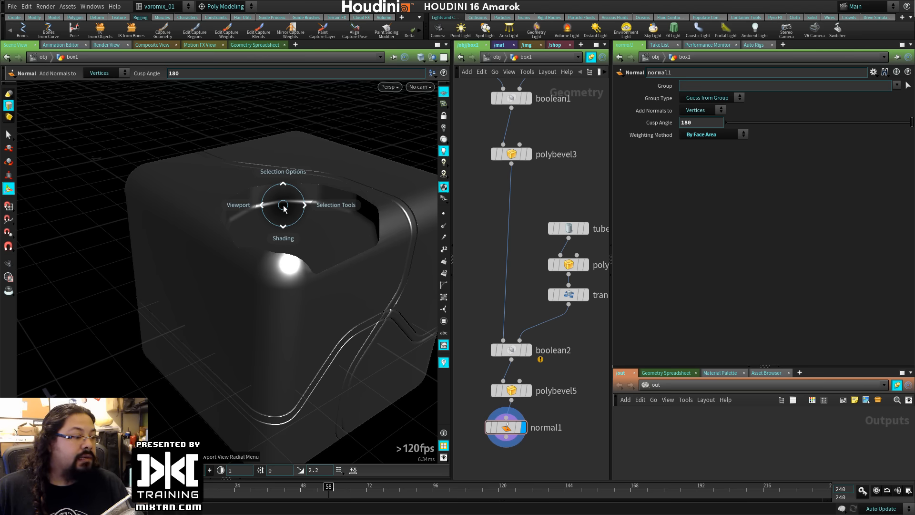
key(c)
key(v)
key(x)
key(c)
key(v)
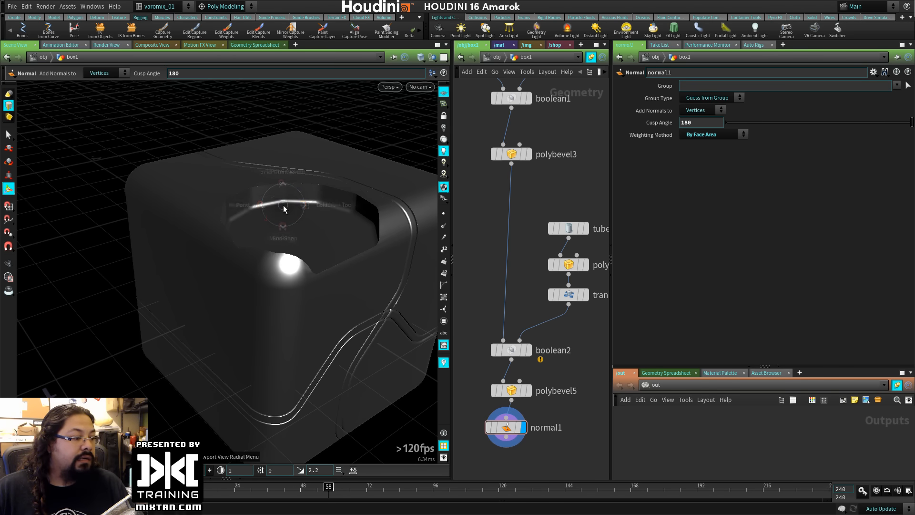
key(x)
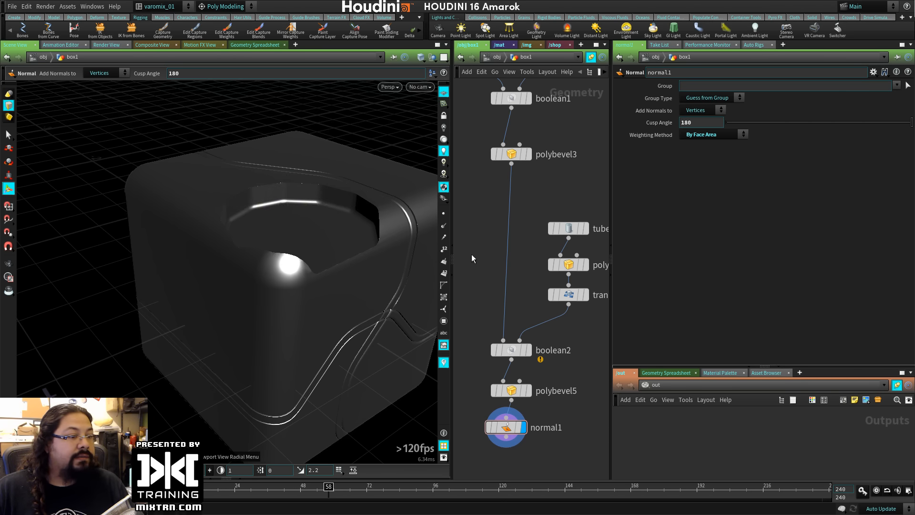
Lower the tube with transform3 to about -0.300 in Y and 0.199 in Z.
click(569, 294)
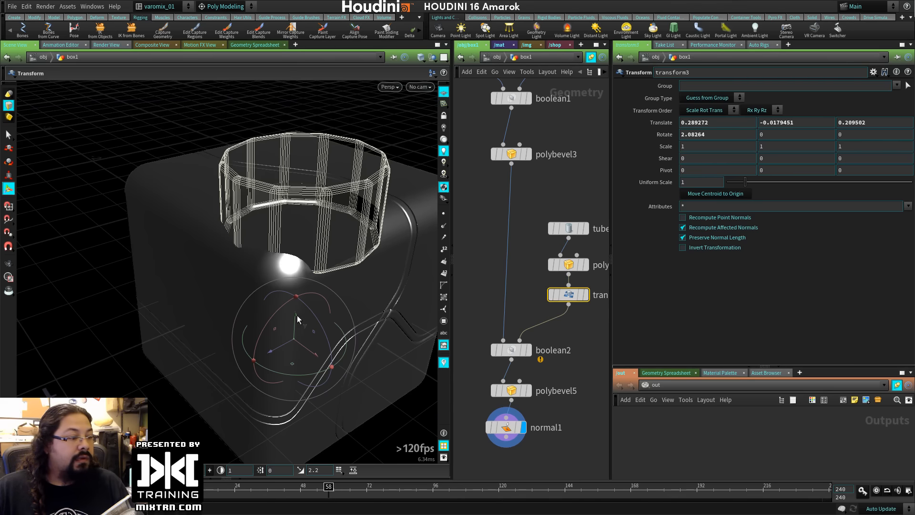
drag(296, 318, 348, 331)
alt+middle_drag(347, 331, 311, 274)
alt+right_drag(311, 275, 343, 276)
alt+drag(343, 276, 383, 289)
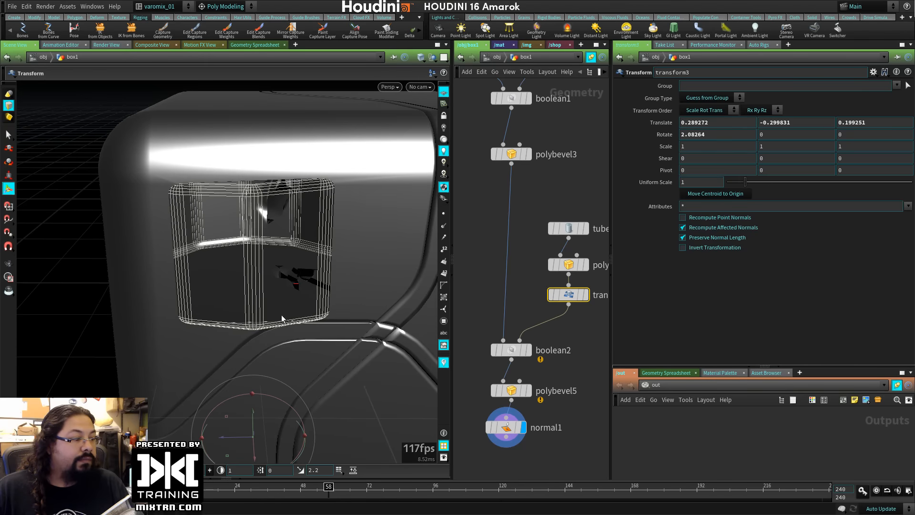
Push the tube outward through the box's side, to about 0.320 in Z and -0.304 in Y.
drag(239, 439, 185, 427)
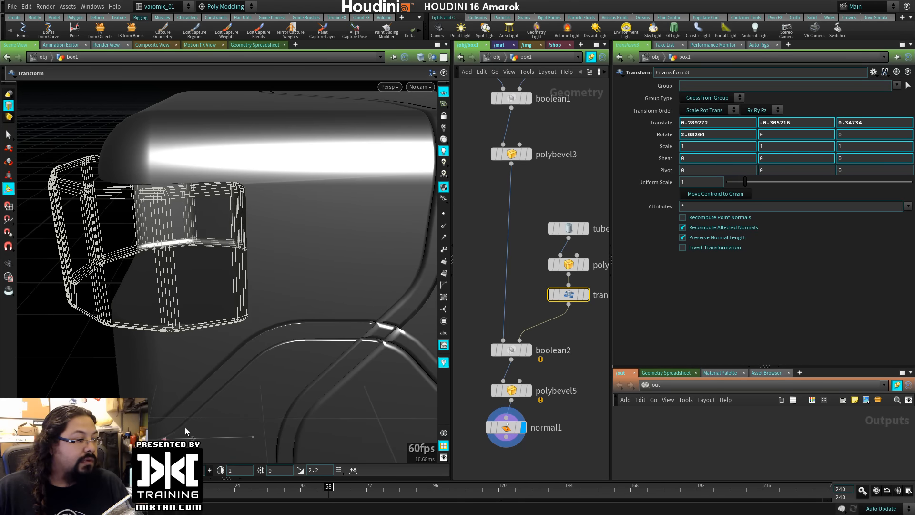
alt+drag(59, 360, 229, 407)
alt+middle_drag(254, 342, 328, 284)
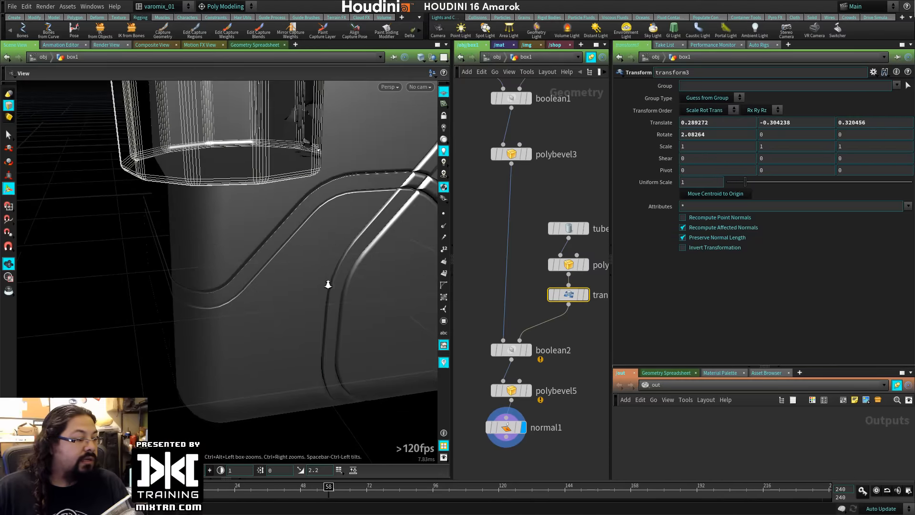
alt+right_drag(328, 285, 245, 275)
key(Return)
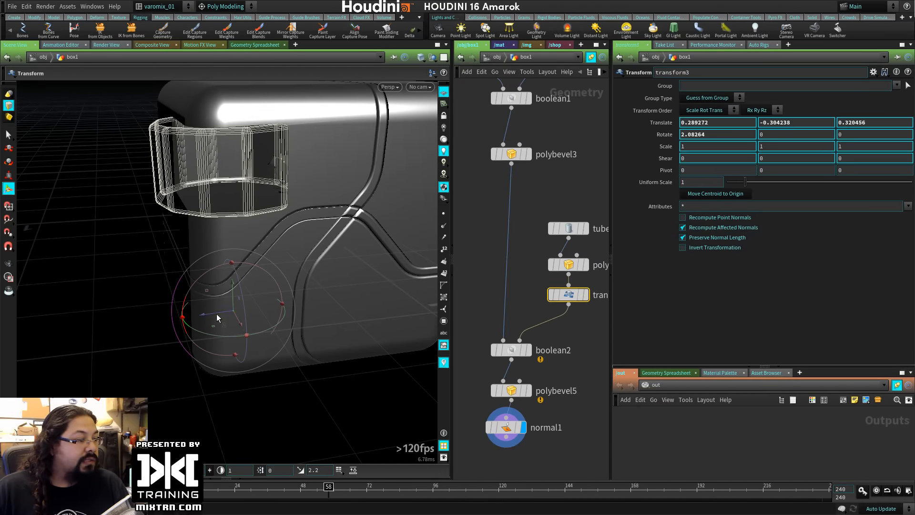
Move the tube further out to about 0.405 in Z and -0.307 in Y, and inspect the side recess.
drag(216, 314, 208, 314)
alt+drag(75, 320, 202, 335)
mouse_move(571, 296)
key(Return)
click(462, 216)
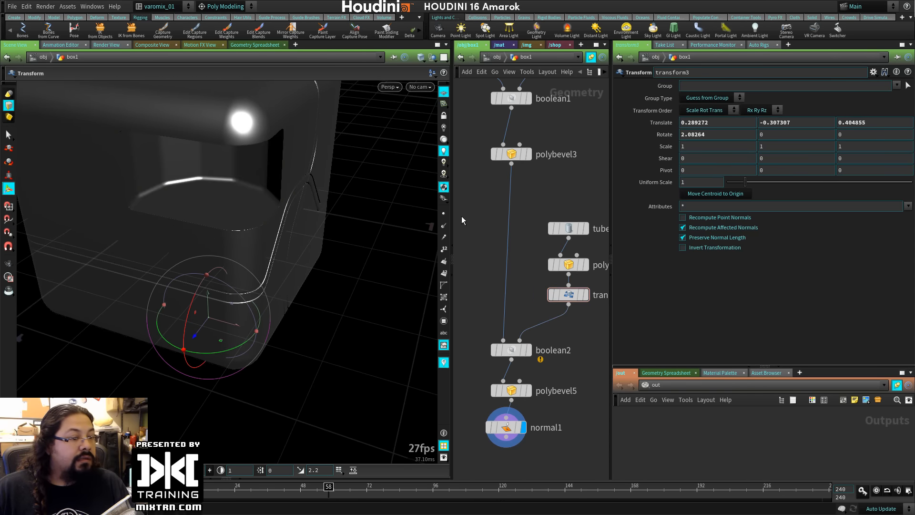
Enlarge the network area and add an Assemble node below normal1.
middle_drag(461, 216, 457, 310)
drag(453, 228, 392, 228)
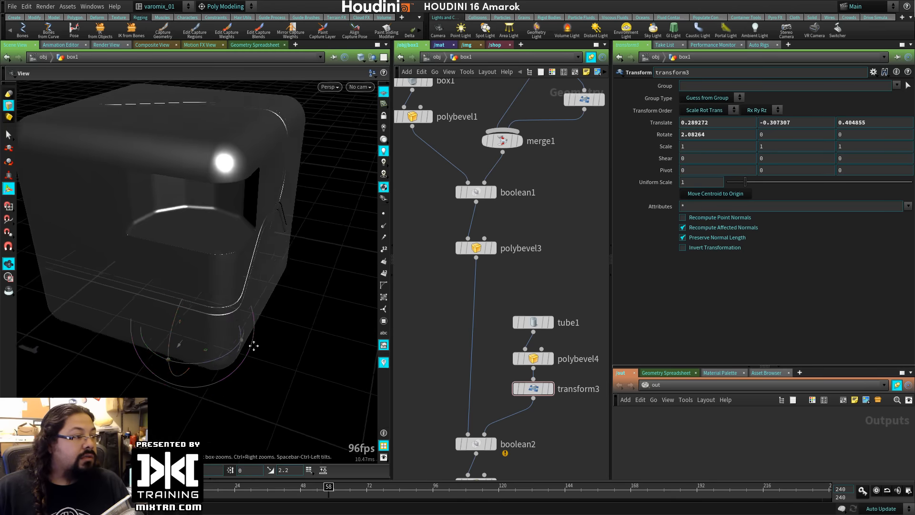
alt+drag(200, 305, 222, 314)
middle_drag(497, 379, 500, 175)
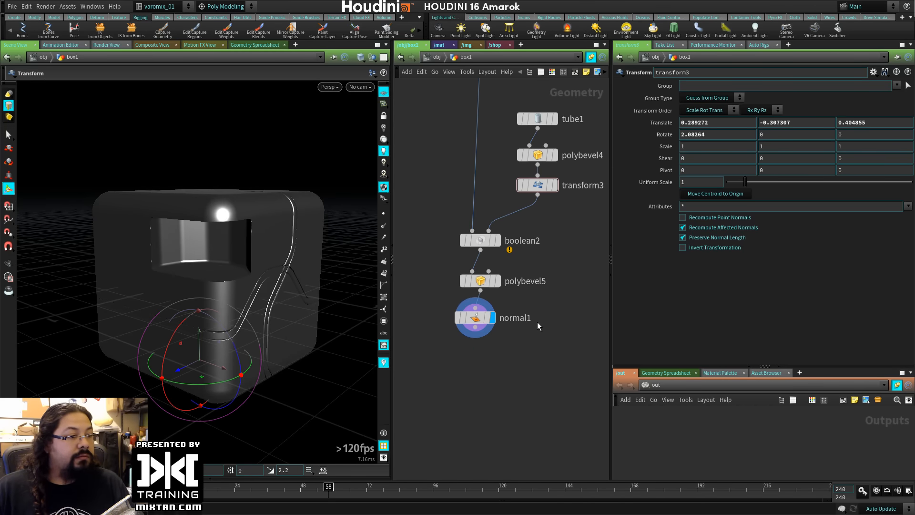
key(Tab)
text(asse)
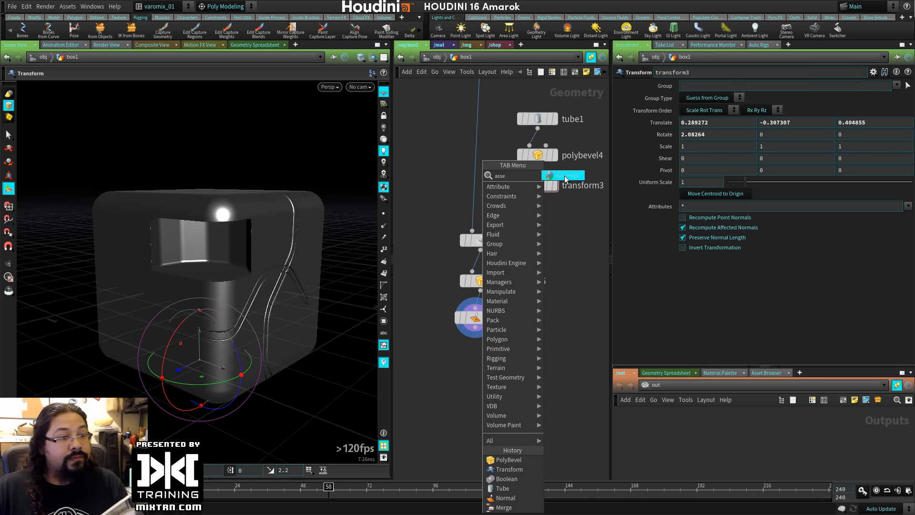
click(566, 179)
click(472, 367)
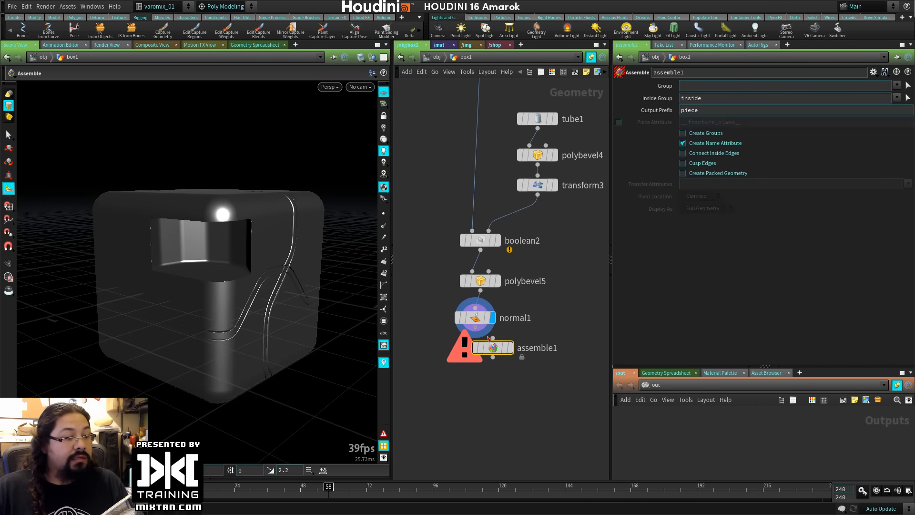
Apply the Copper preset to principledshader1 in the material network.
right_drag(161, 277, 257, 276)
drag(257, 277, 214, 314)
click(440, 45)
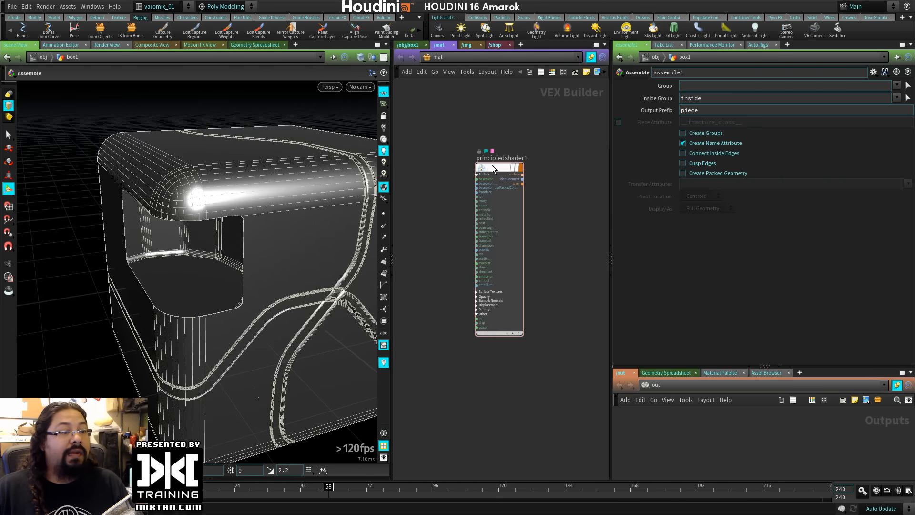
click(492, 166)
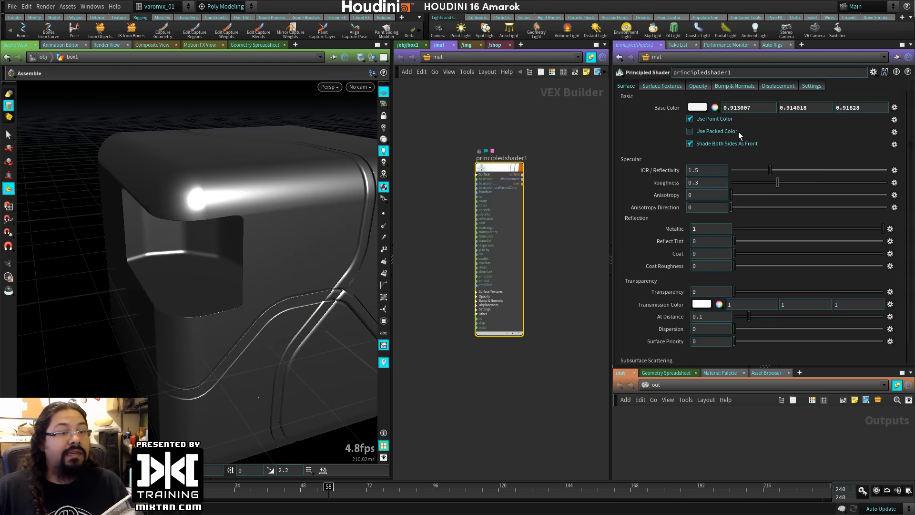
click(883, 72)
click(786, 326)
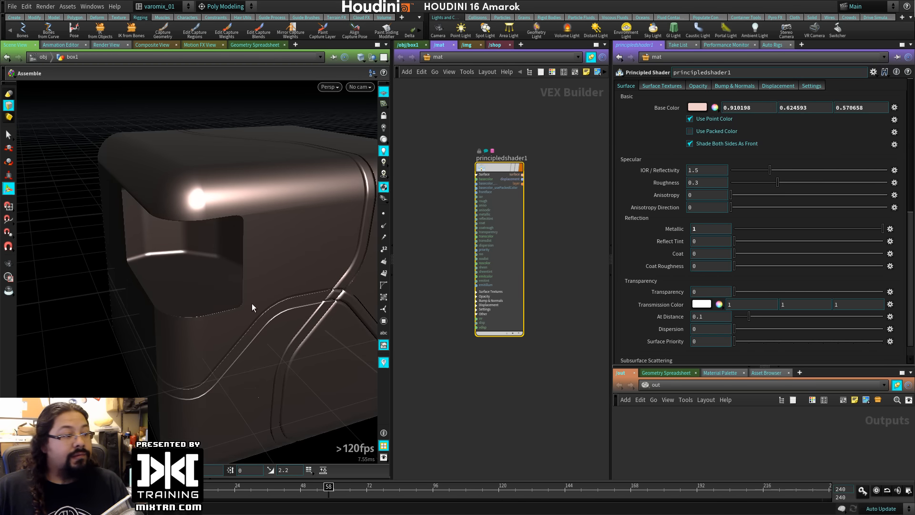
Apply the Clay preset to principledshader1.
click(884, 72)
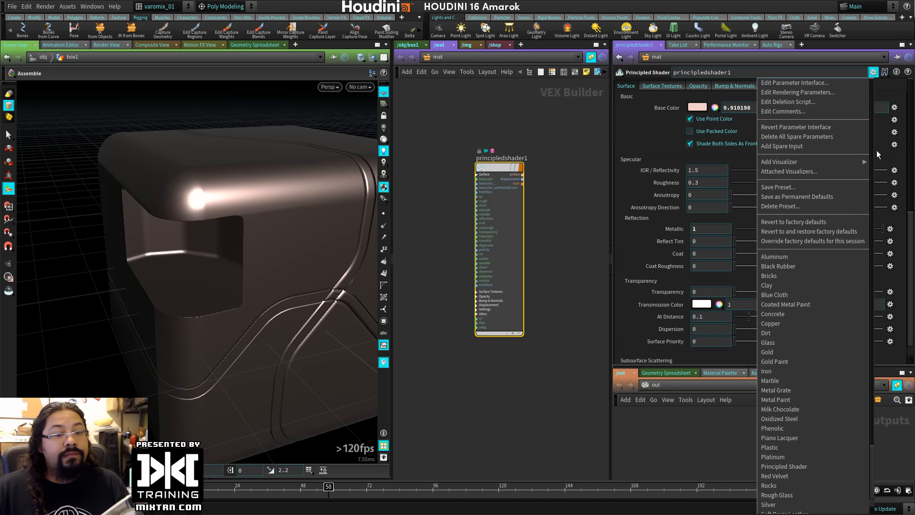
click(786, 288)
drag(344, 301, 352, 260)
Back in the box1 network, align assemble1 under normal1, display it, and enable Create Packed Geometry.
click(408, 45)
middle_drag(476, 321, 486, 235)
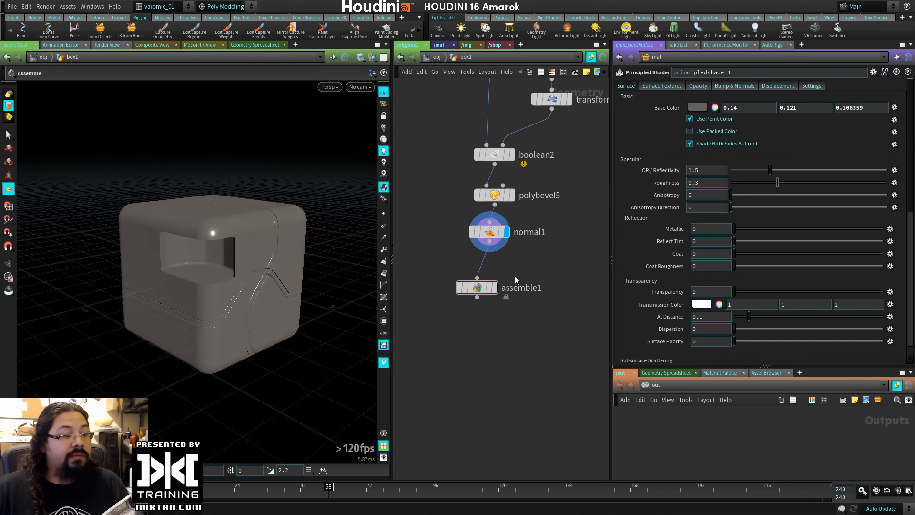
drag(494, 285, 499, 267)
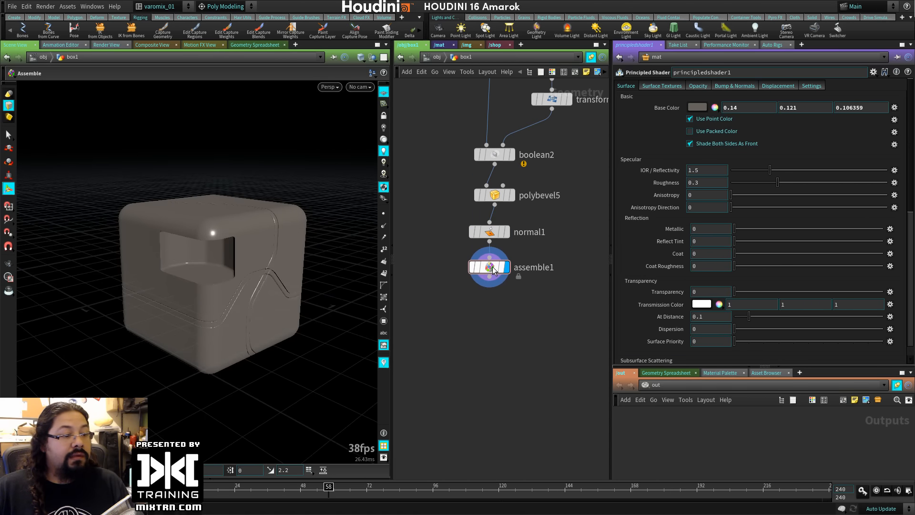
click(719, 174)
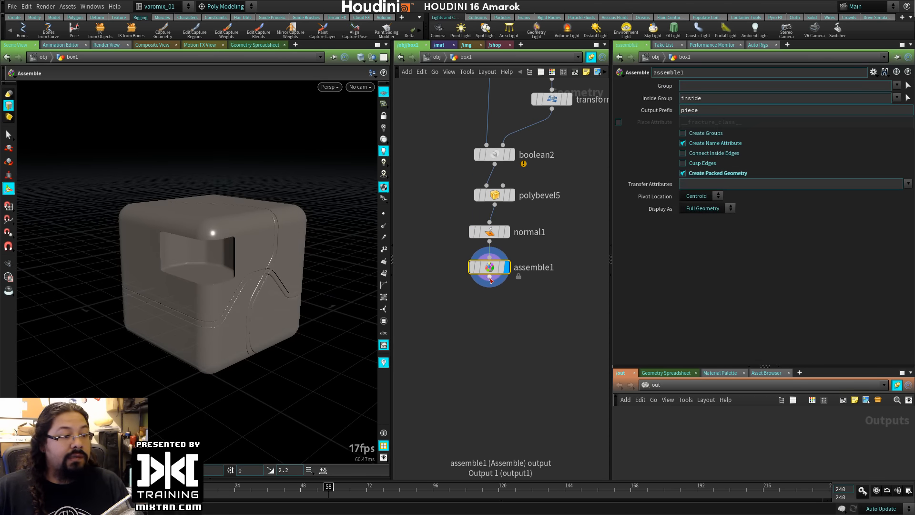
Add and display an Exploded View node after assemble1 with a scale of 0, and inspect the box's pieces.
key(Tab)
text(ex)
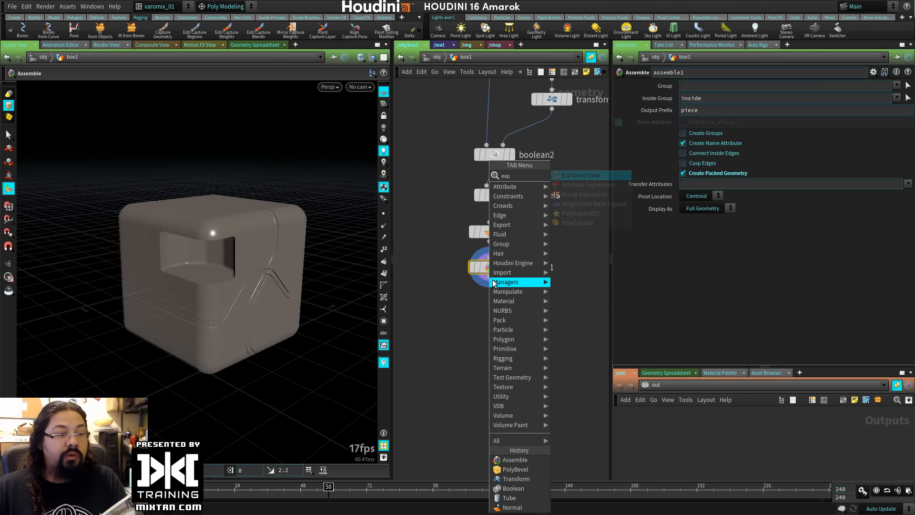
click(591, 176)
click(491, 308)
click(508, 308)
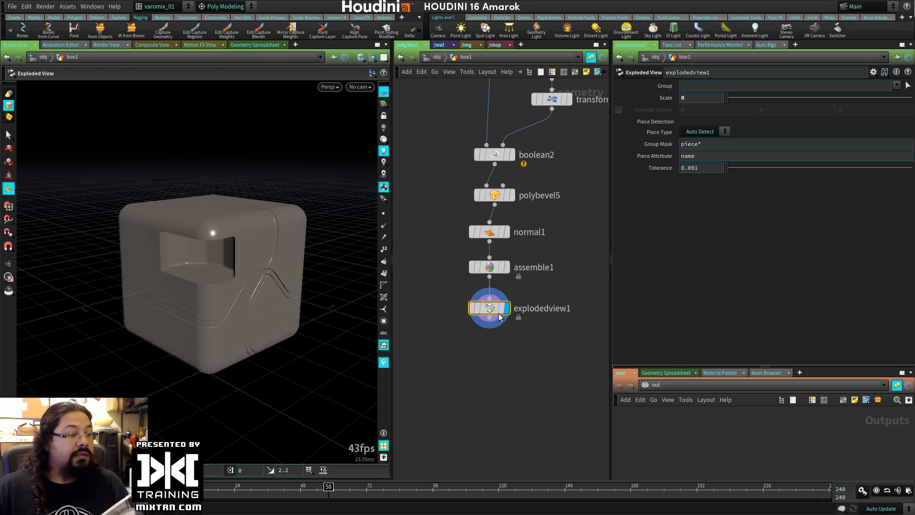
drag(500, 317, 489, 328)
click(488, 268)
alt+drag(157, 295, 188, 347)
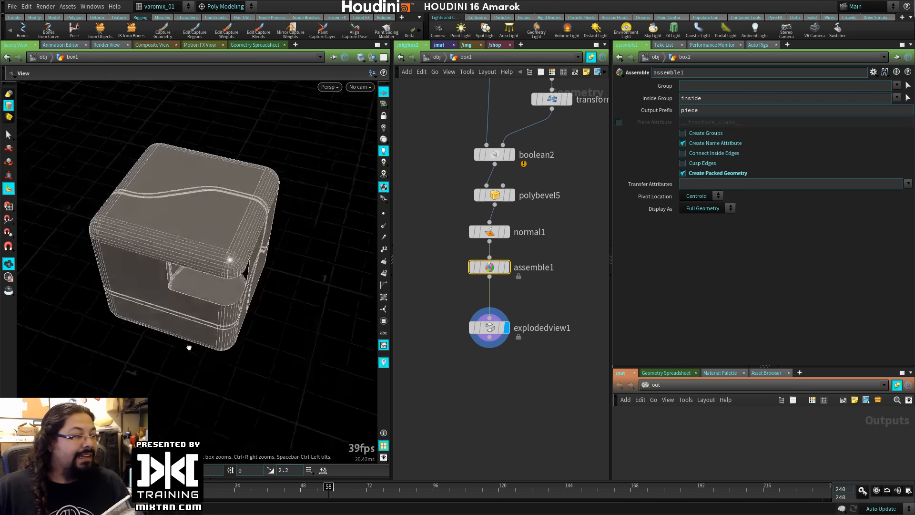
alt+right_drag(187, 347, 260, 326)
Return to the object level and delete the objects from the scene.
click(429, 57)
drag(465, 176, 538, 265)
key(Delete)
key(Tab)
text(ro)
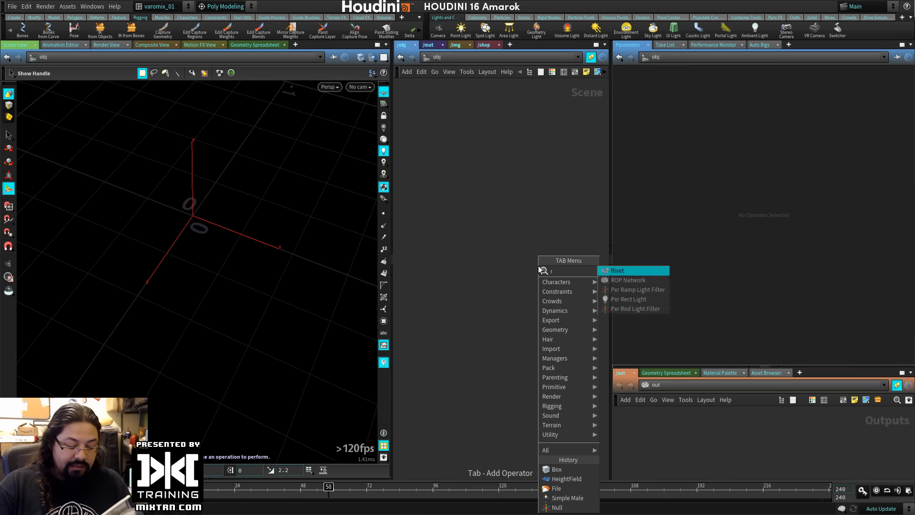
key(BackSpace)
key(BackSpace)
key(BackSpace)
key(BackSpace)
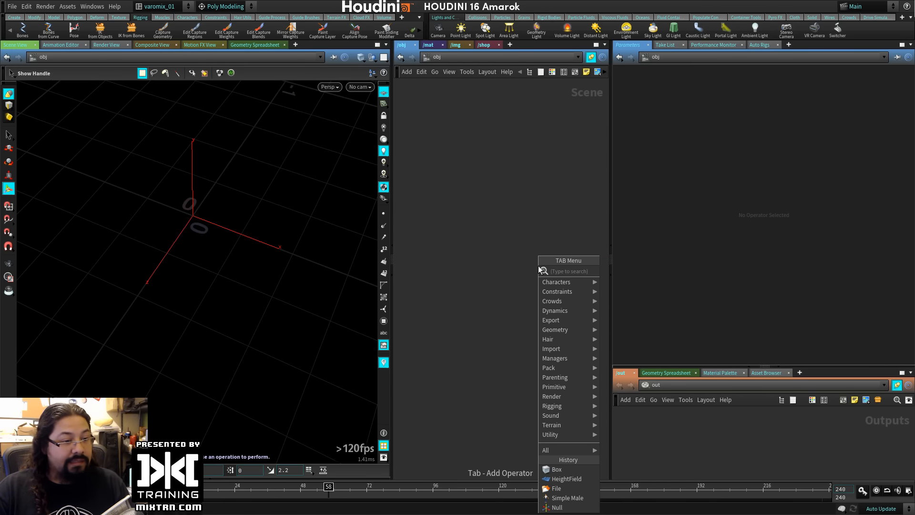
text(tes)
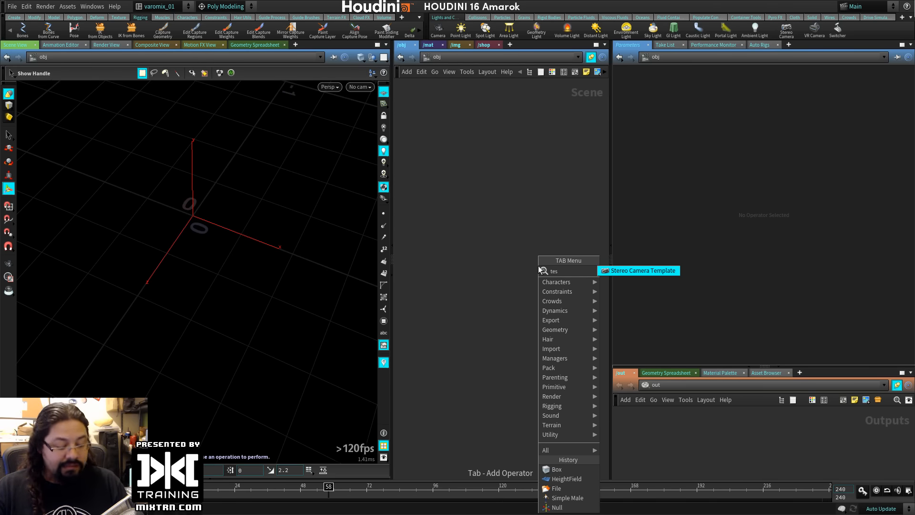
key(Escape)
Add a Test Geometry: Rubber Toy object to the scene, frame it, and move its node up to the middle of the network.
key(Tab)
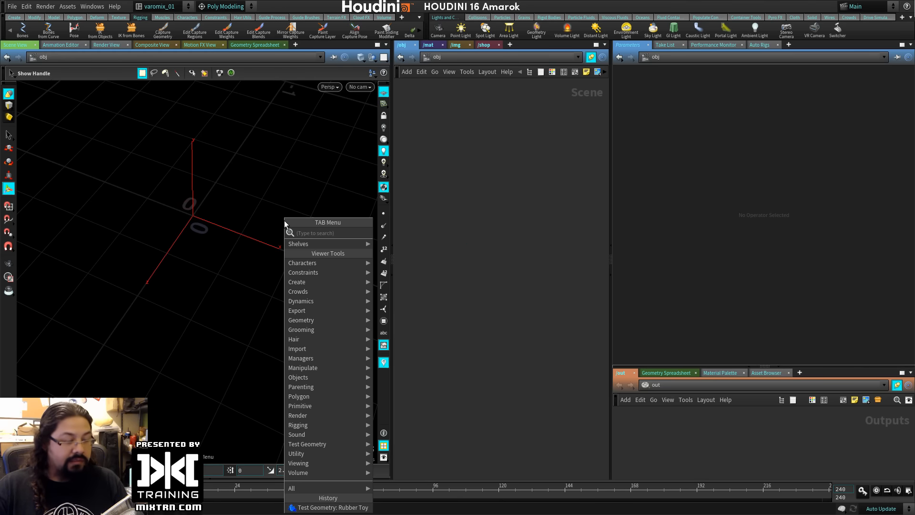
text(test)
key(Down)
key(Return)
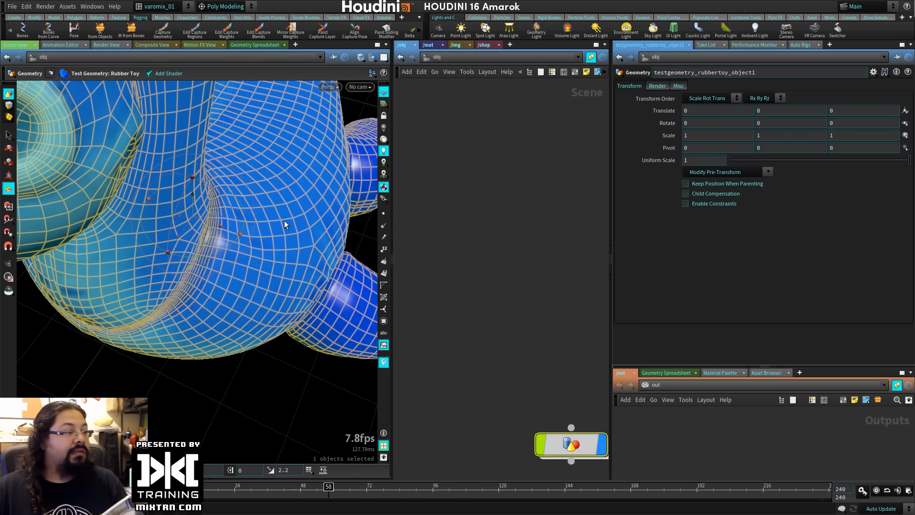
key(space+g)
drag(576, 445, 504, 224)
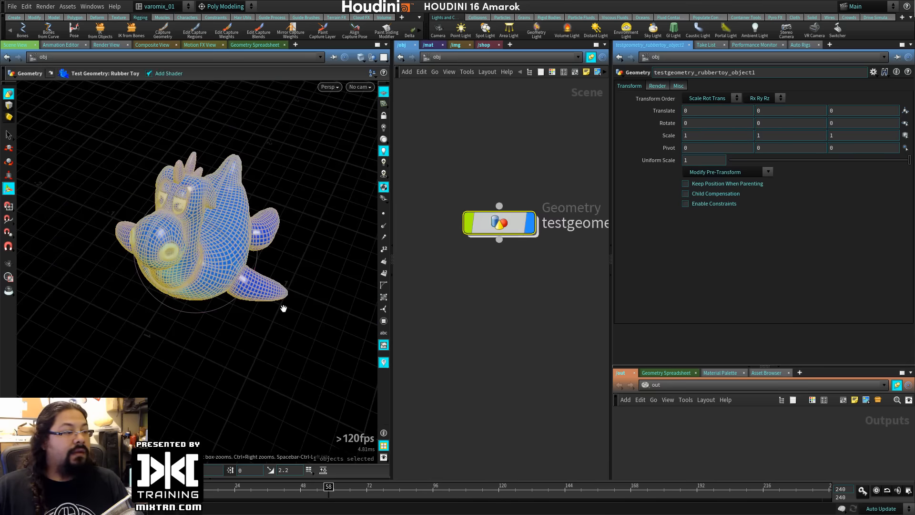
drag(284, 308, 292, 271)
key(r)
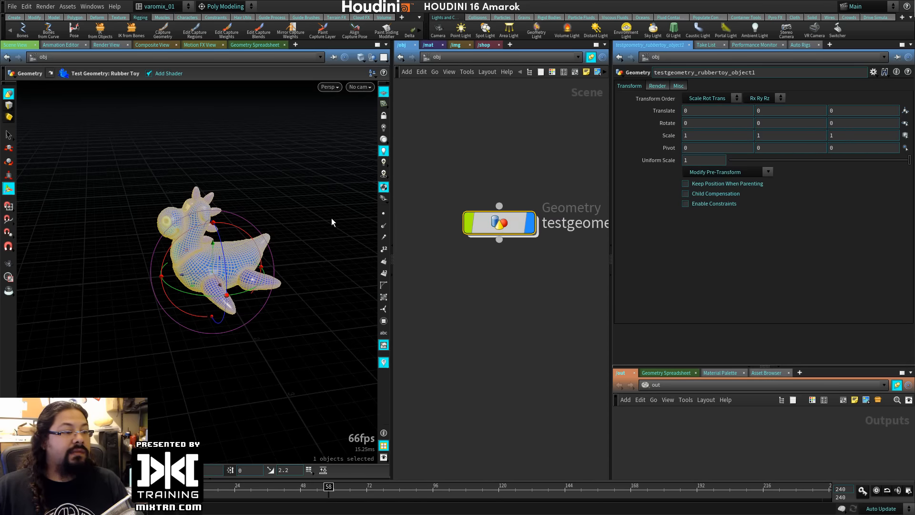
Widen the network pane and open the geometry network of the rubber toy object.
drag(392, 219, 336, 219)
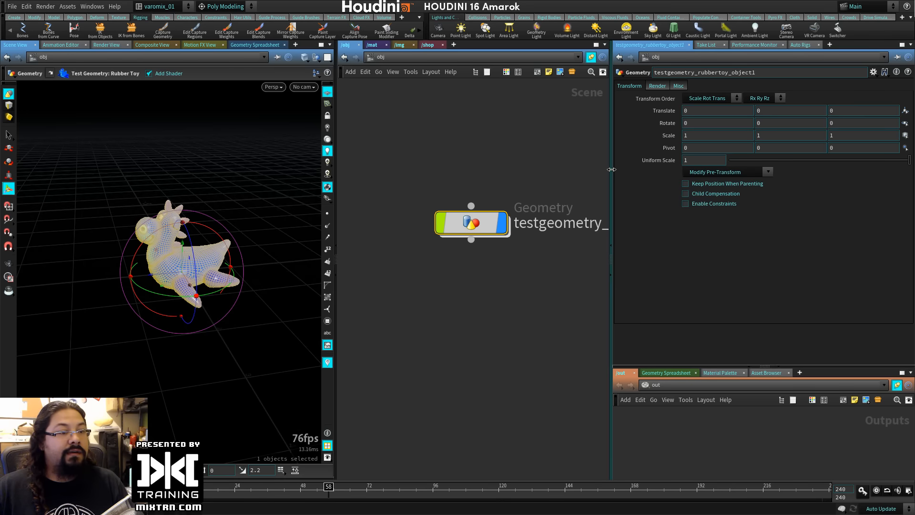
drag(612, 170, 697, 170)
drag(539, 225, 497, 194)
double_click(497, 193)
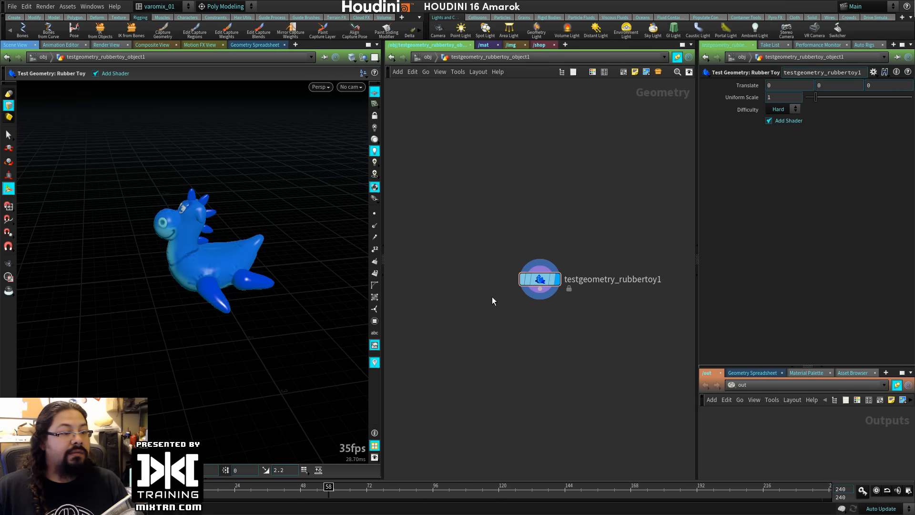
Add a Scatter node fed by testgeometry_rubbertoy1 and set its Force Total Count to 50.
key(Tab)
text(sca)
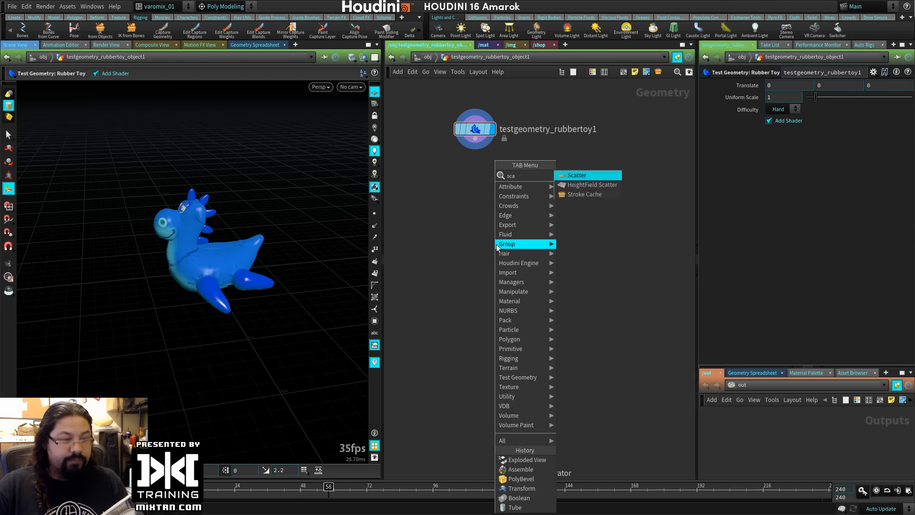
click(576, 176)
click(480, 195)
click(475, 139)
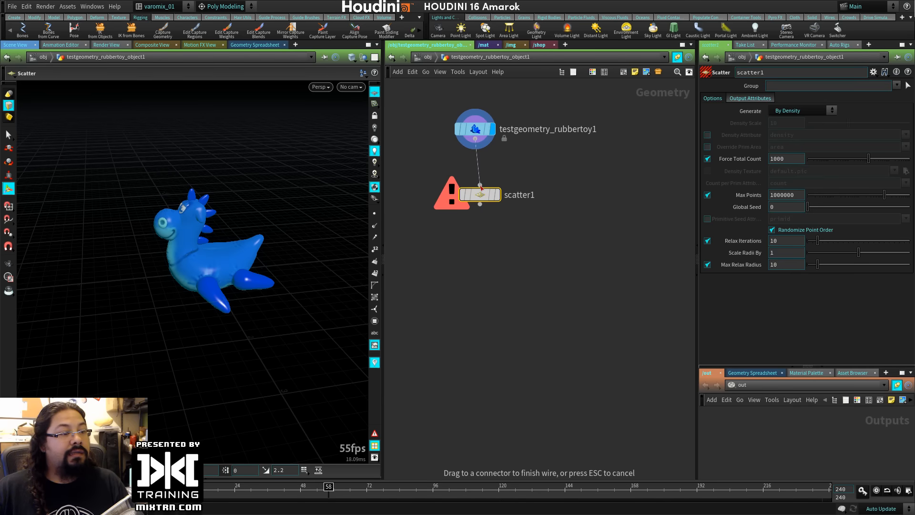
click(481, 186)
drag(482, 196, 461, 197)
mouse_move(462, 205)
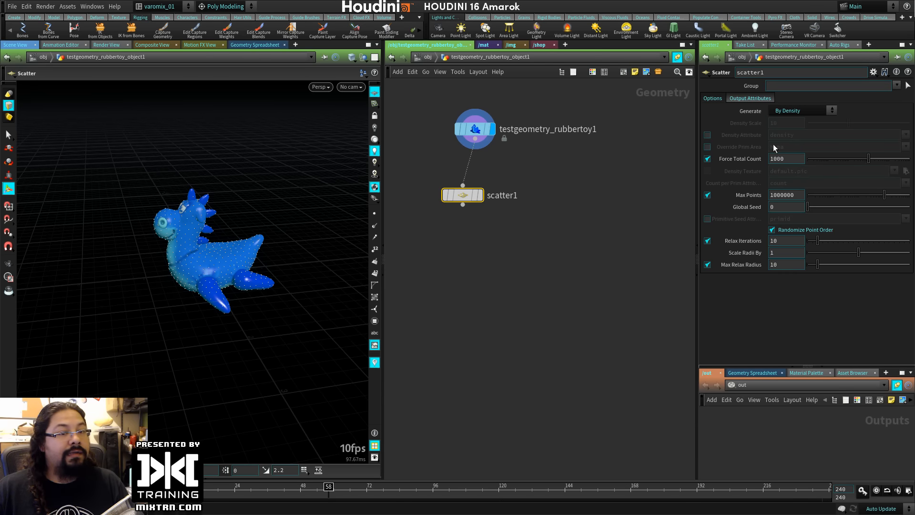
double_click(771, 159)
text(50)
key(Return)
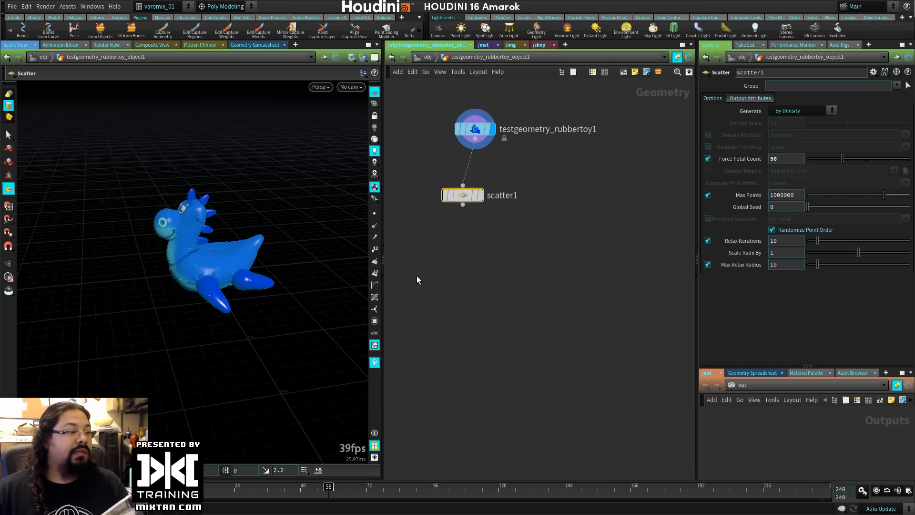
Add a Grid node beside scatter1 and set its size to 4.8 by 4.8.
key(Tab)
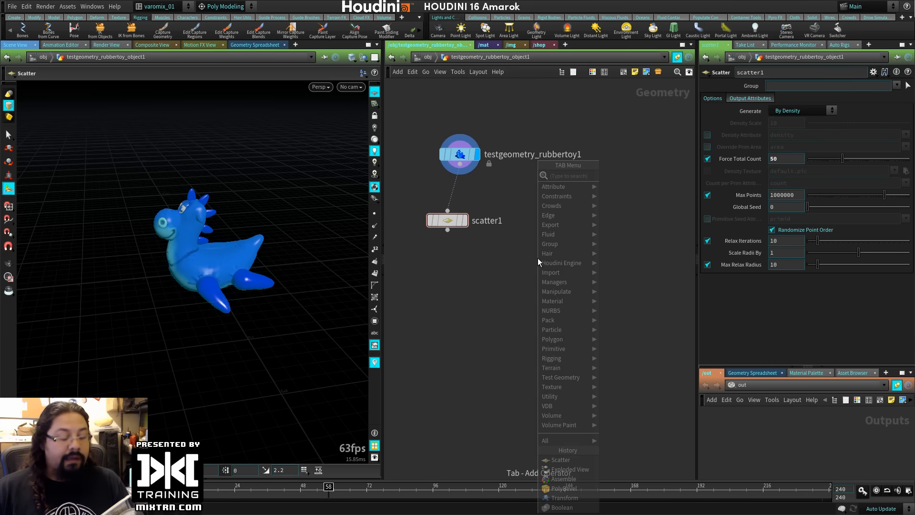
text(grid)
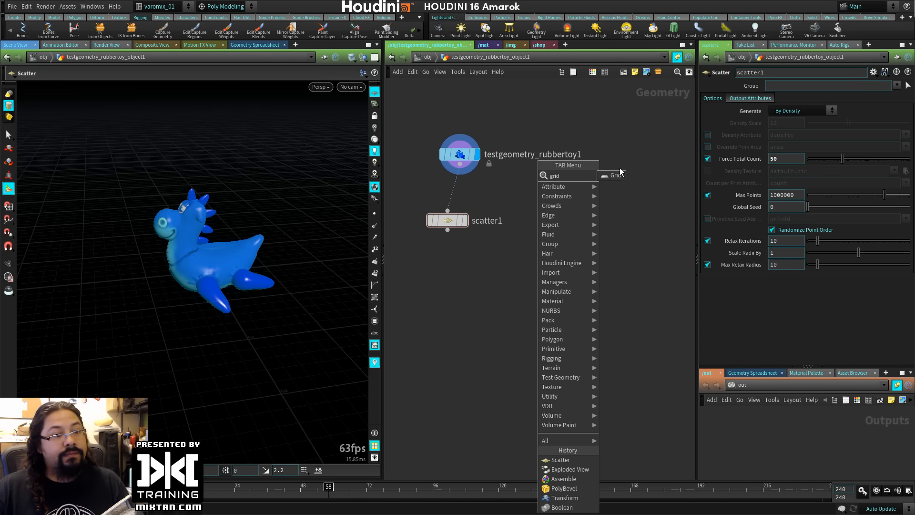
key(Return)
click(601, 221)
drag(601, 224, 589, 219)
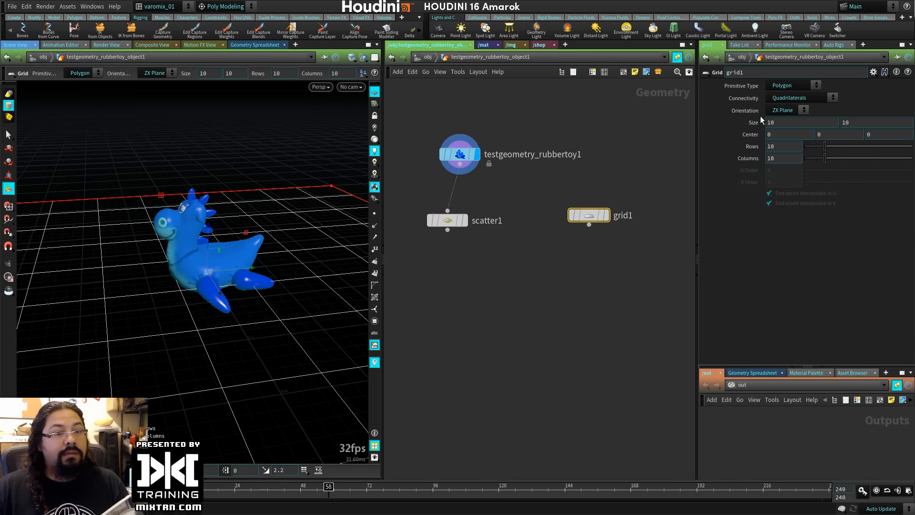
middle_drag(753, 122, 642, 225)
Add a Mountain node connected to grid1's output and place it directly below the grid.
click(590, 226)
text(m)
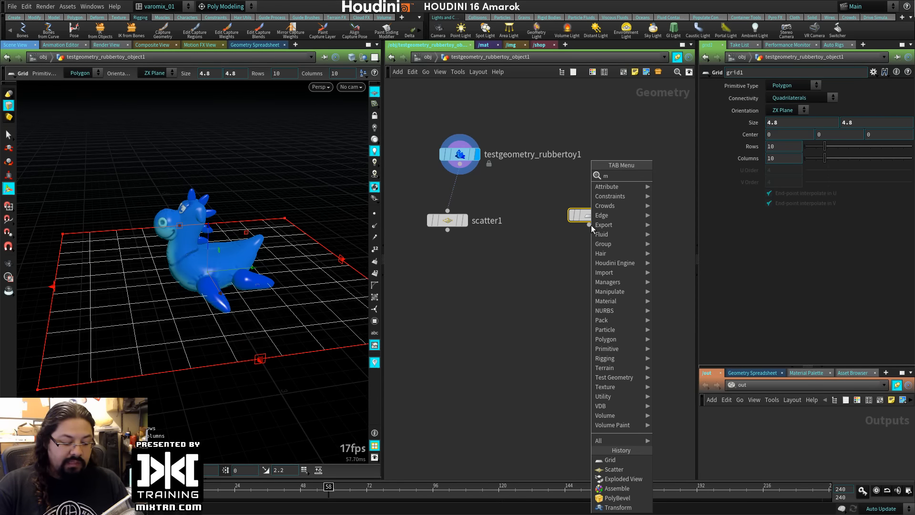
text(oun)
key(Return)
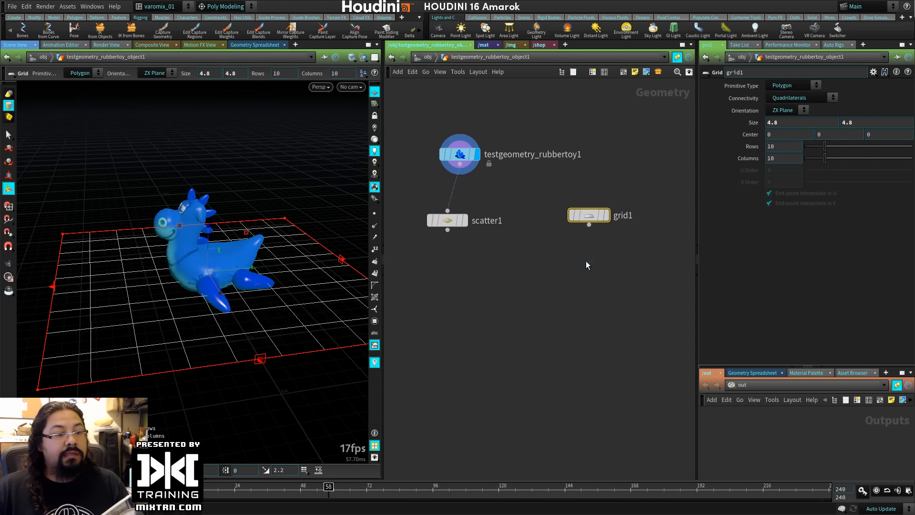
click(591, 263)
drag(581, 264, 591, 250)
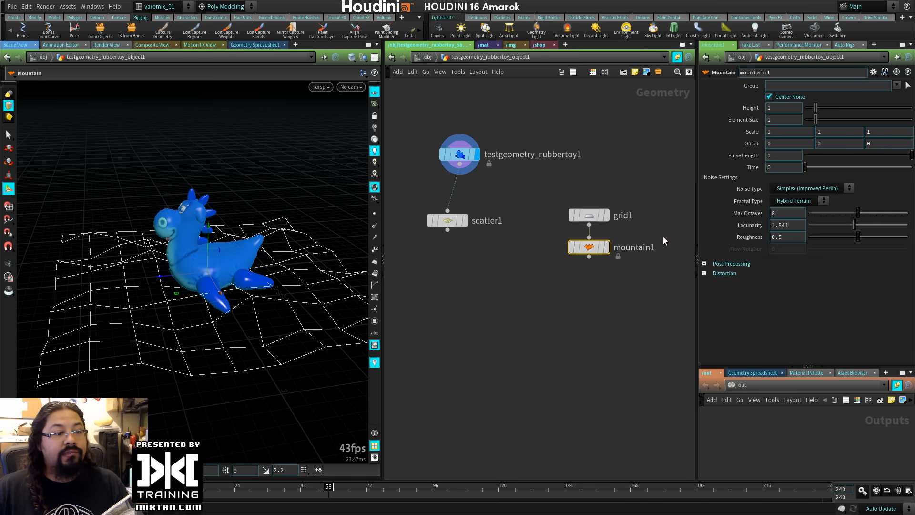
Set grid1 to 26 rows and 35 columns, and display mountain1.
click(596, 218)
drag(822, 149, 879, 158)
click(608, 252)
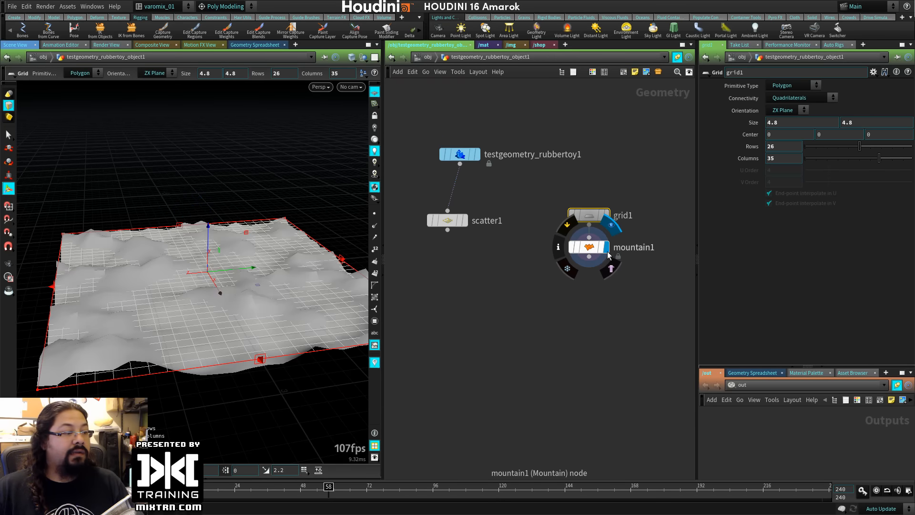
Try a displayed Copy to Points node with scatter1 as first input and mountain1 as second, and delete it.
key(Tab)
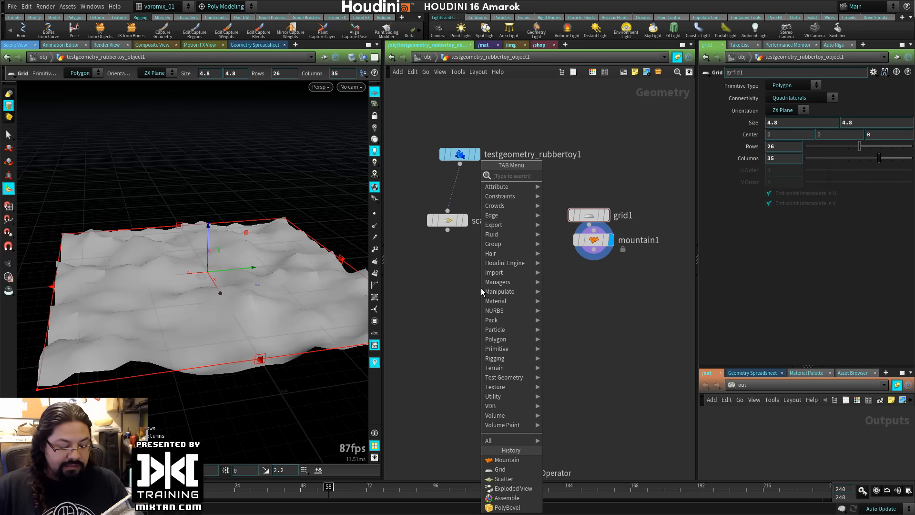
text(cop)
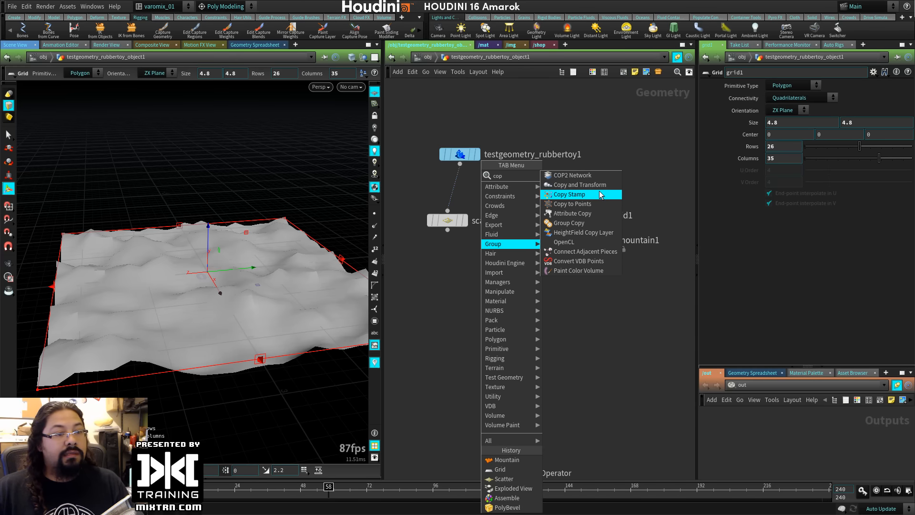
click(572, 203)
click(495, 299)
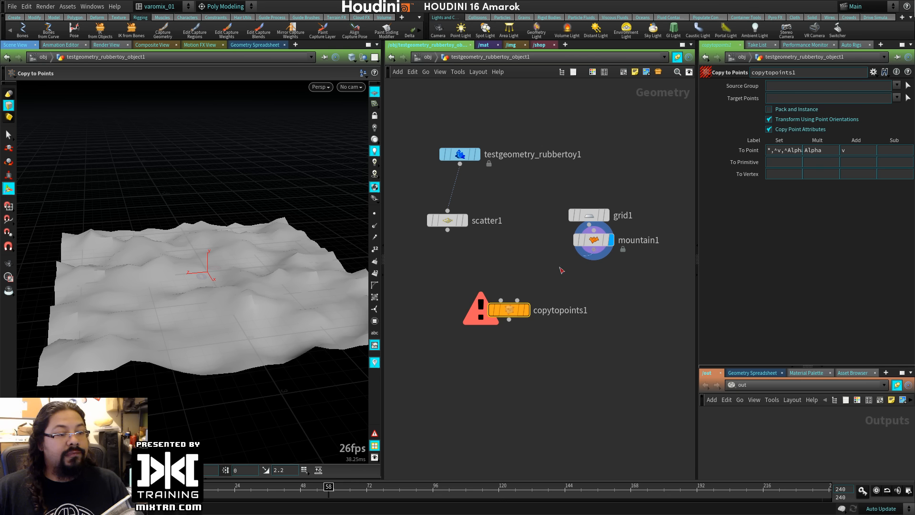
drag(593, 250, 518, 300)
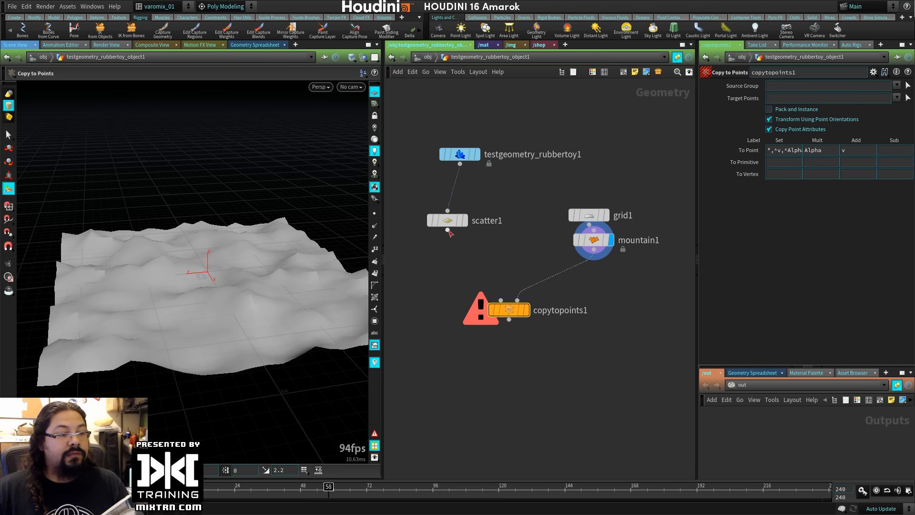
drag(447, 230, 500, 300)
click(526, 310)
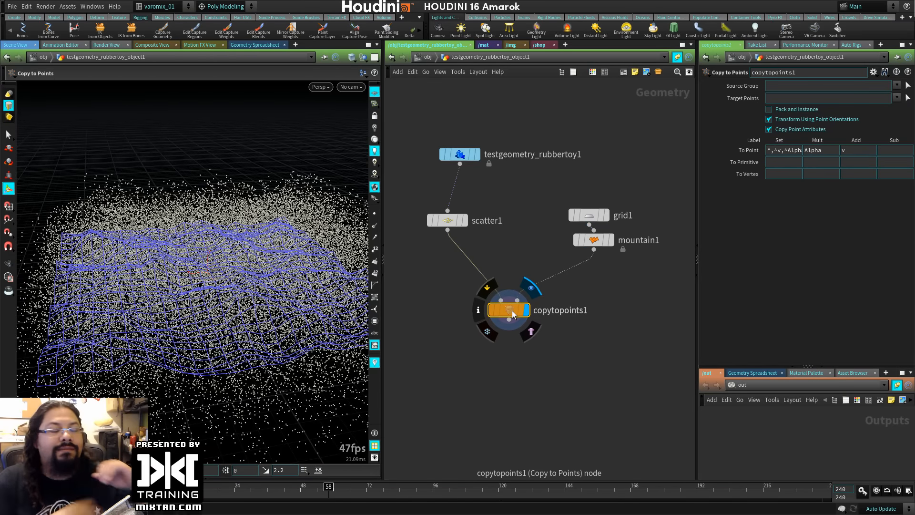
key(Delete)
Add and display a Copy Stamp node with mountain1 as the first input and scatter1 as the second.
key(Tab)
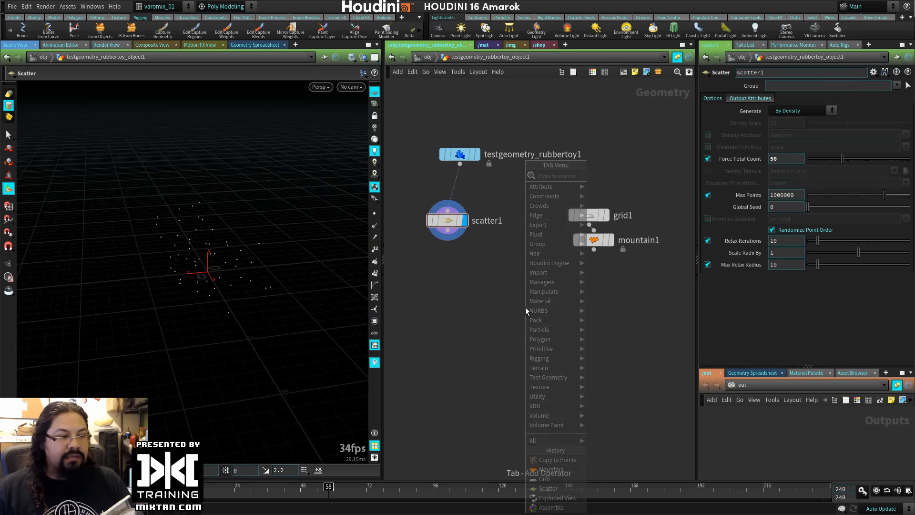
text(cop)
click(622, 194)
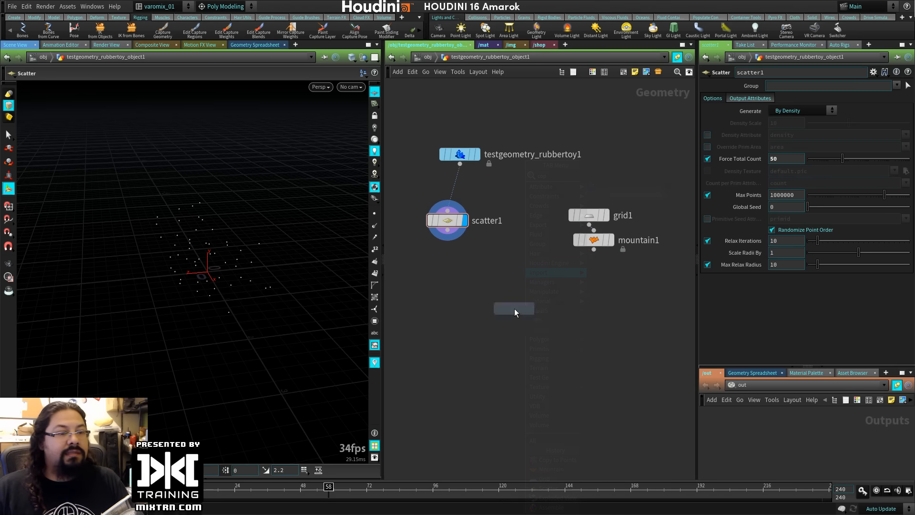
click(514, 308)
drag(448, 235, 490, 286)
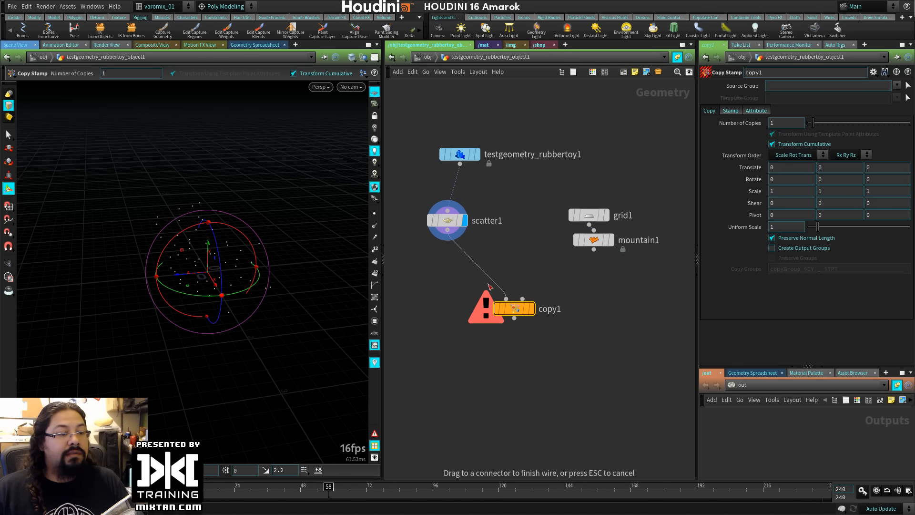
click(523, 299)
drag(593, 249, 506, 299)
click(529, 309)
Inspect the copied mountain surfaces from several angles, and move scatter1 beside grid1 in the network.
alt+right_drag(286, 312, 114, 317)
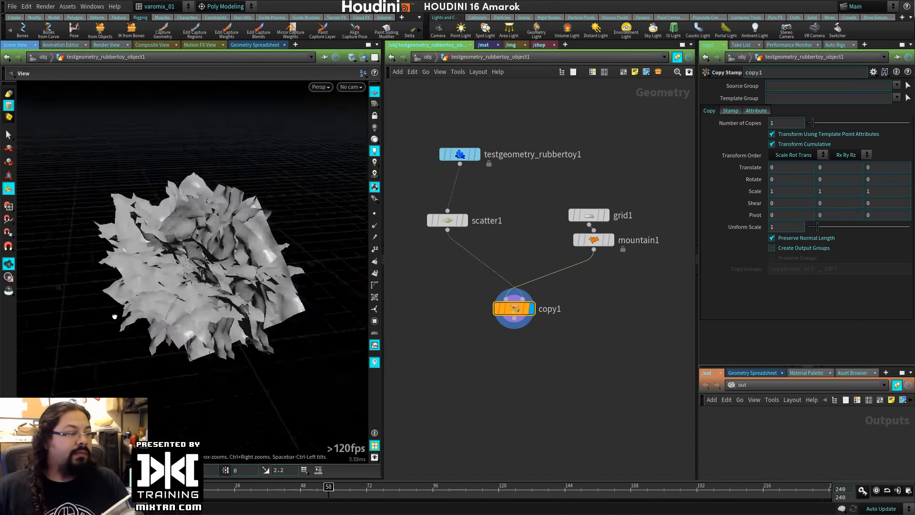
alt+drag(114, 316, 214, 305)
alt+right_drag(215, 305, 300, 305)
alt+drag(300, 305, 265, 331)
alt+right_drag(297, 270, 267, 272)
alt+drag(267, 272, 253, 286)
middle_drag(454, 229, 517, 187)
drag(513, 182, 570, 184)
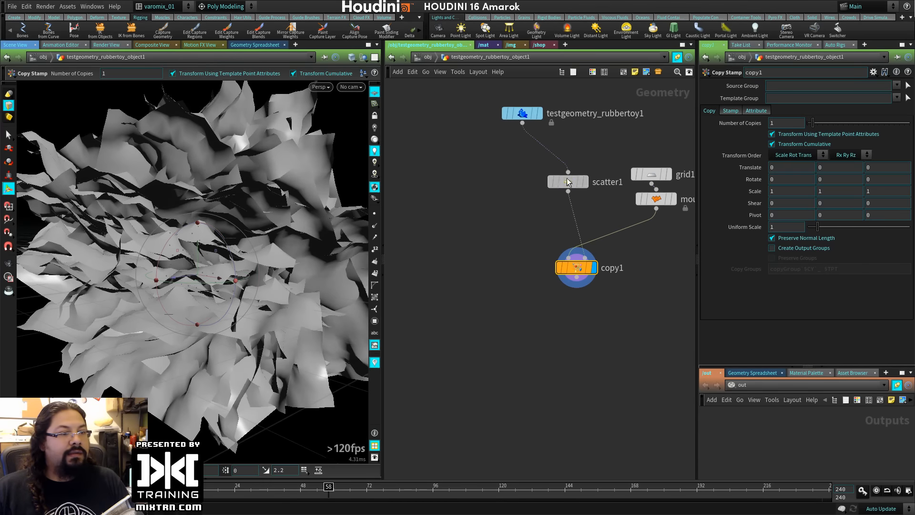
Add and display a Boolean node with testgeometry_rubbertoy1 as the first input and copy1 as the second.
click(480, 257)
key(Tab)
text(bo)
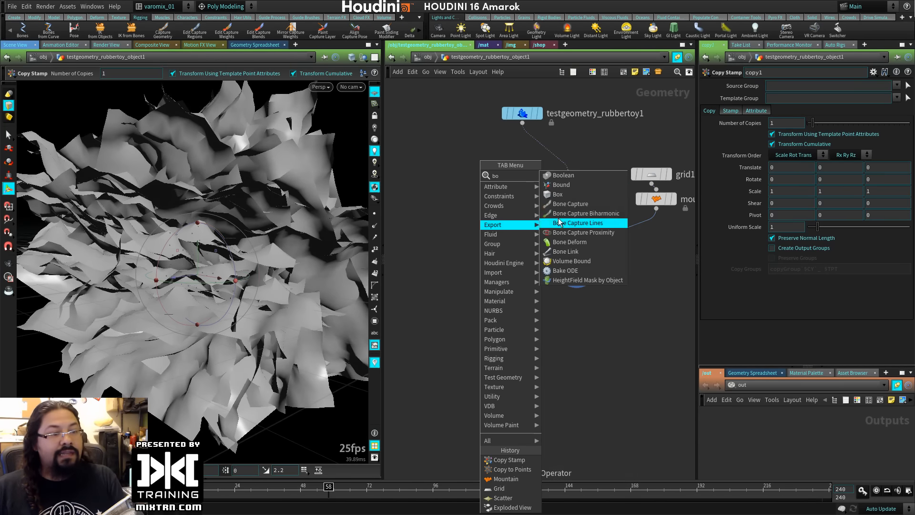
click(559, 177)
click(491, 319)
drag(522, 123, 487, 308)
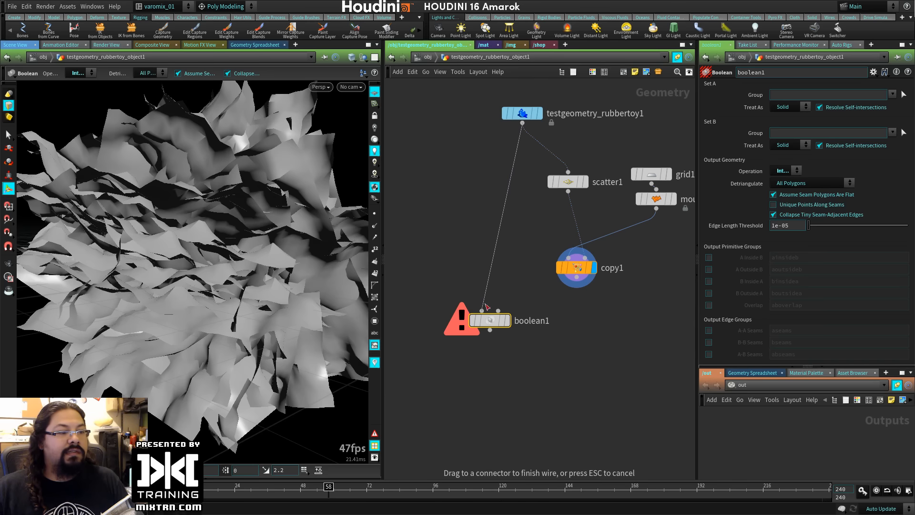
drag(578, 279, 506, 316)
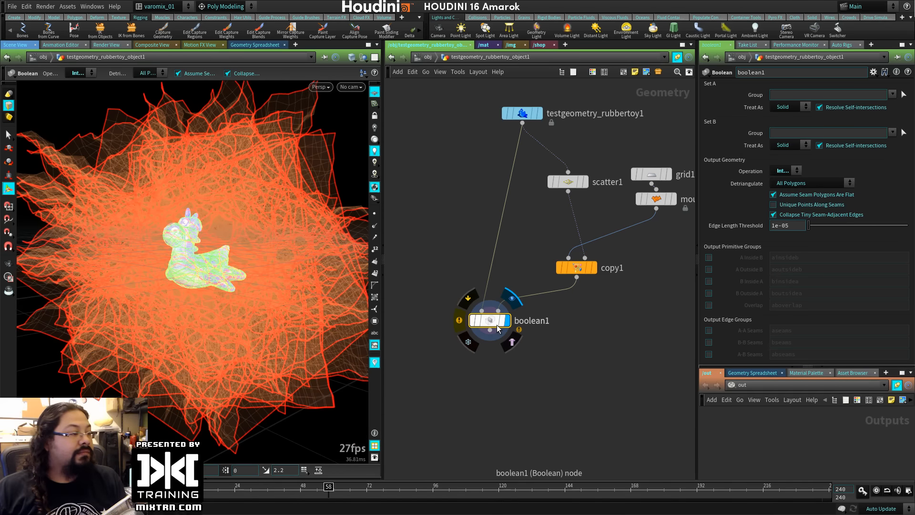
Examine the Boolean result on the rubber toy up close in wireframe display.
key(Escape)
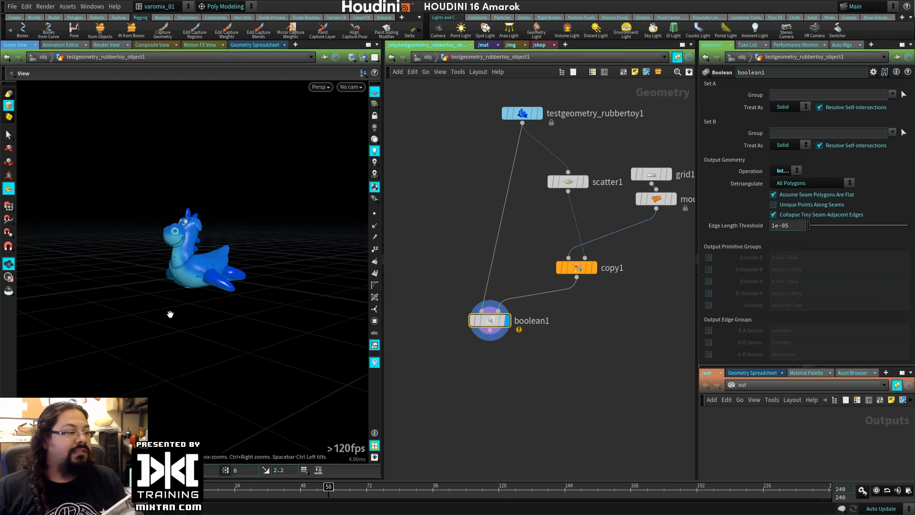
right_drag(170, 314, 319, 313)
key(w)
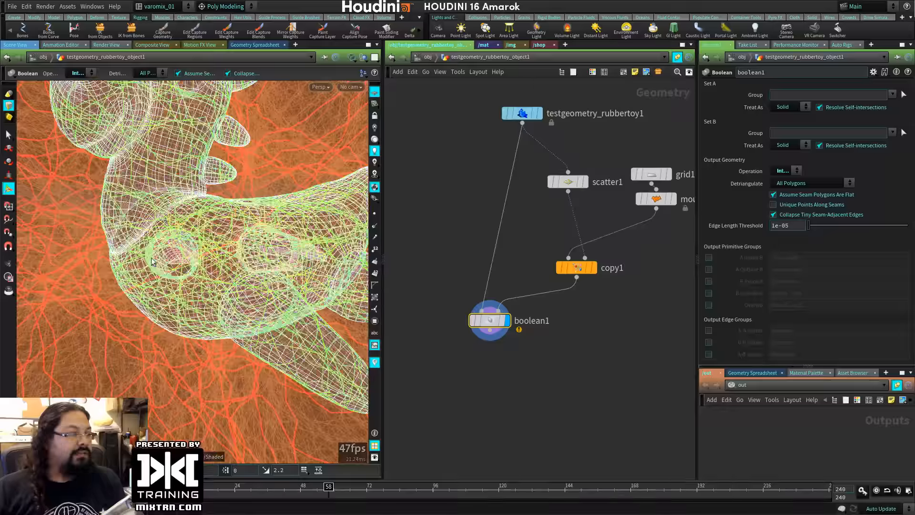
Return the viewport to shaded display and set boolean1's operation to Shatter.
mouse_move(152, 261)
mouse_down()
mouse_move(190, 271)
mouse_move(204, 294)
mouse_move(164, 263)
mouse_move(230, 282)
mouse_move(242, 270)
mouse_move(213, 276)
mouse_move(200, 175)
mouse_up()
key(w)
key(w)
key(w)
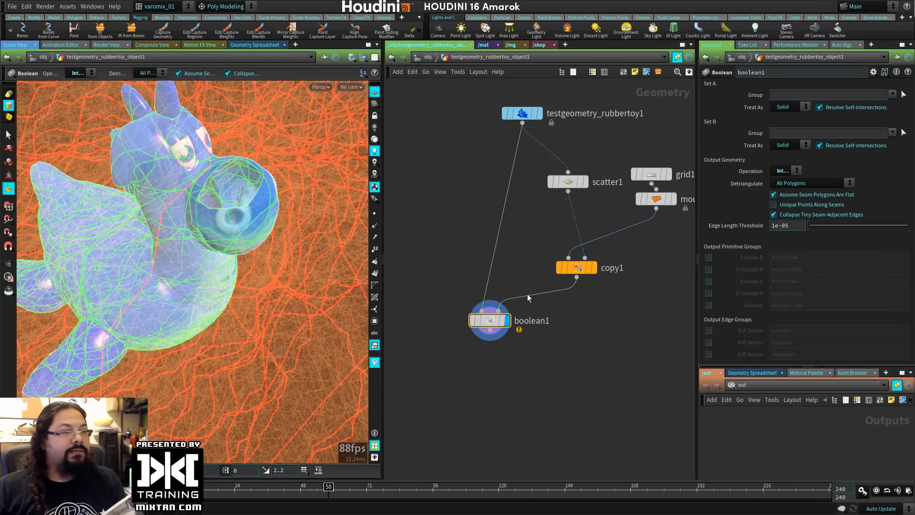
click(785, 172)
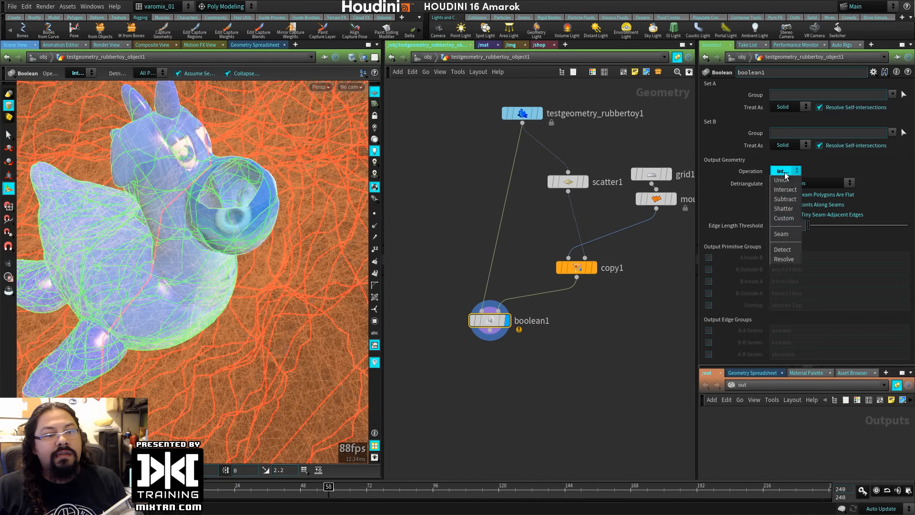
click(784, 210)
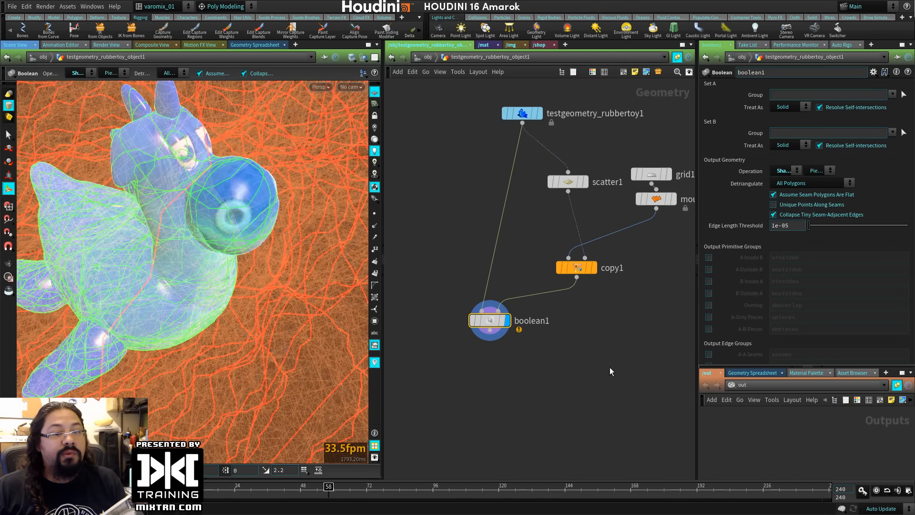
Add and display an Assemble node after boolean1, with Create Packed Geometry enabled.
key(Tab)
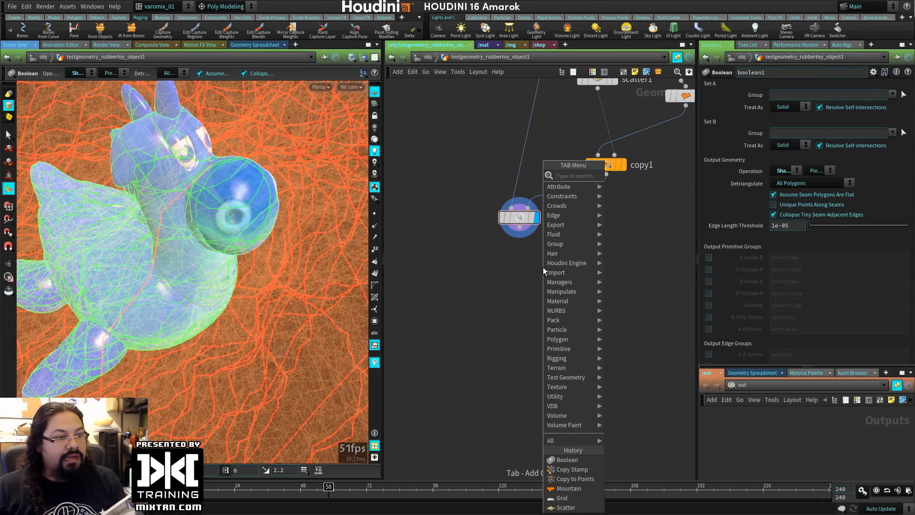
text(asse)
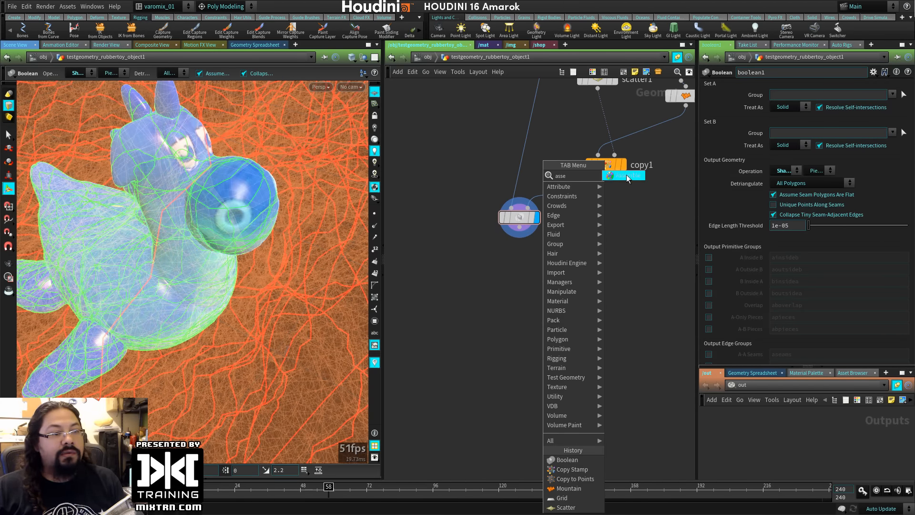
click(627, 175)
click(535, 275)
drag(520, 227, 532, 283)
click(560, 256)
middle_click(531, 282)
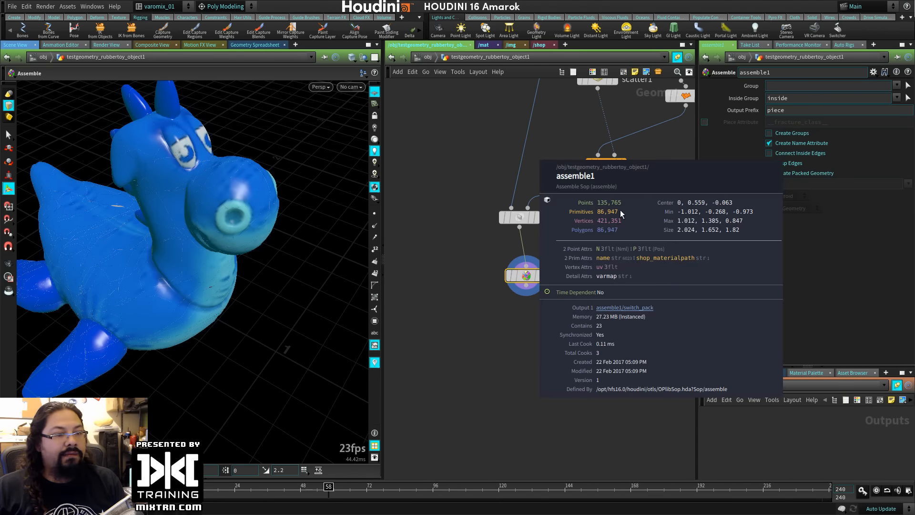
click(805, 173)
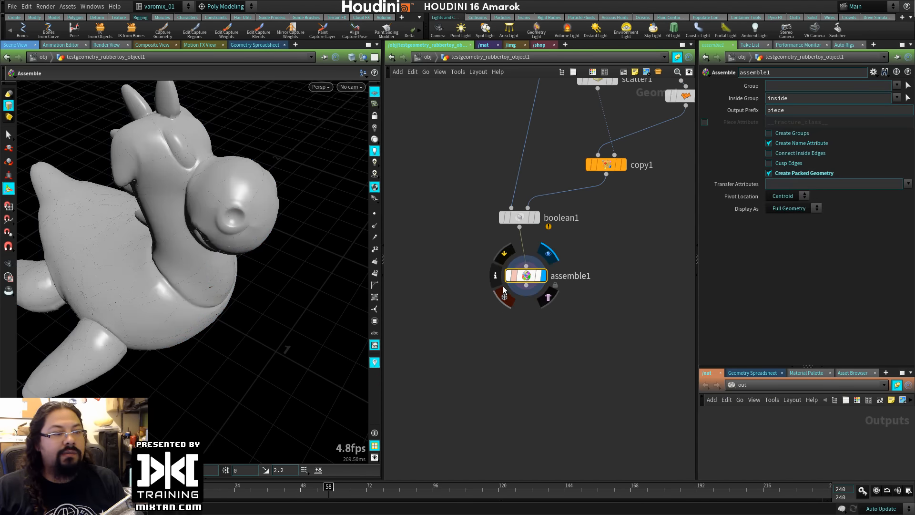
middle_click(527, 276)
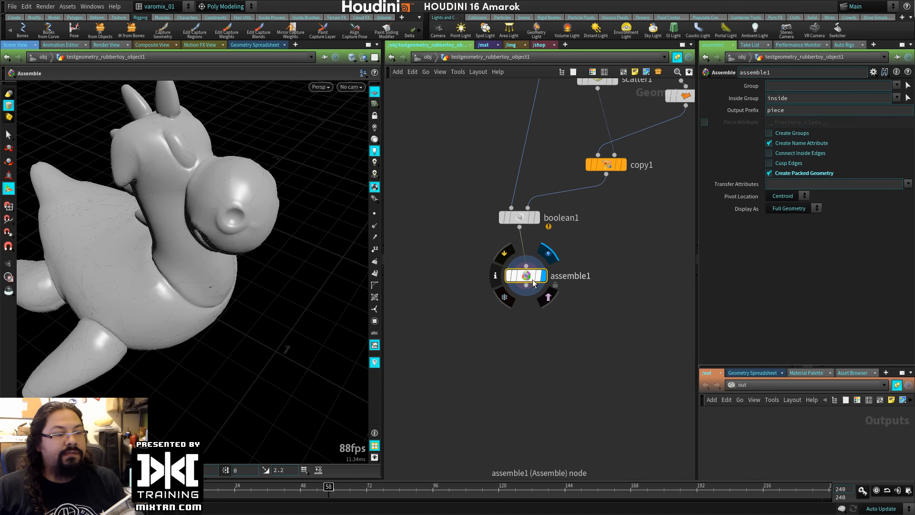
Add and display an Exploded View node after assemble1, and examine the separated pieces up close.
key(Tab)
text(ex)
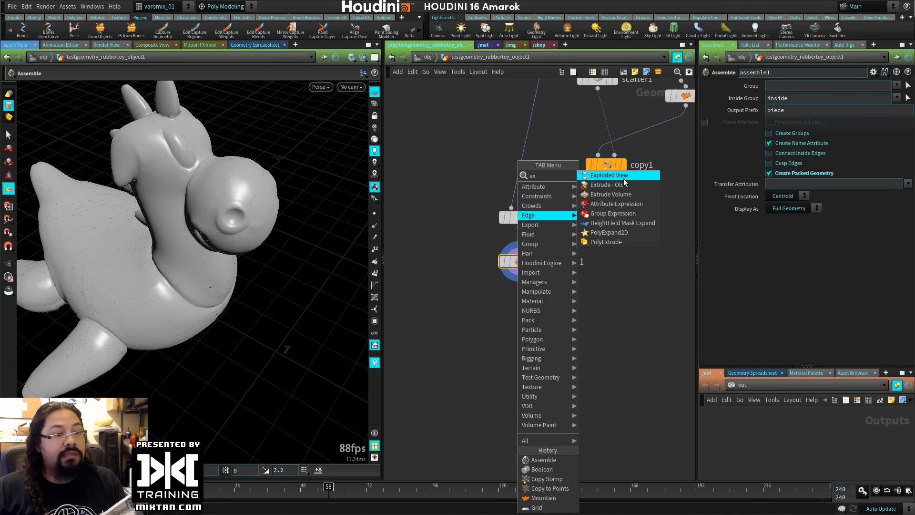
click(624, 177)
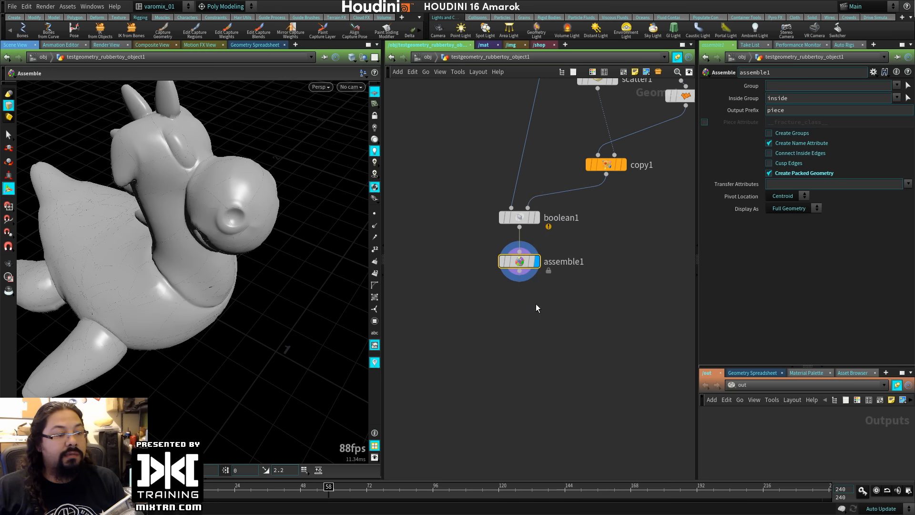
click(539, 310)
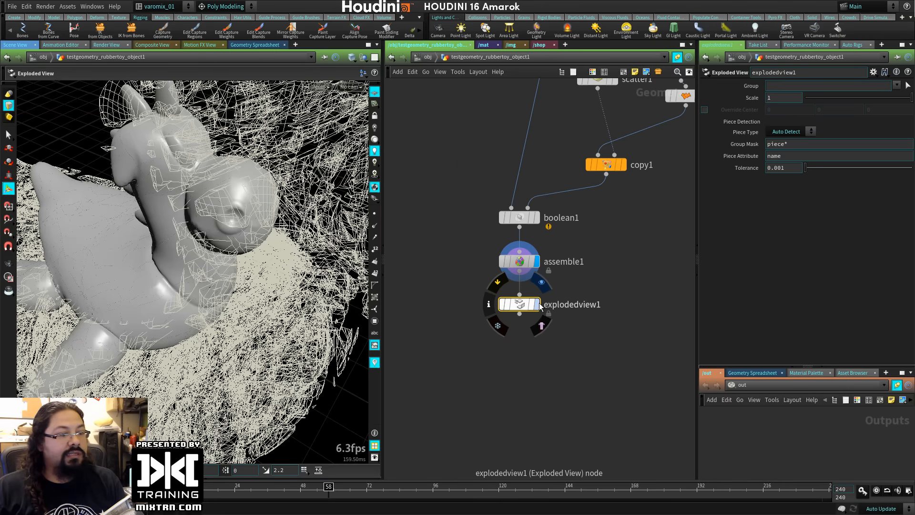
key(space+g)
alt+drag(257, 288, 573, 321)
scroll(124, 279, up, 10)
Add and display a Normal node after explodedview1 with cusp angle 180 and weighting method By Face Area, and inspect the shading.
key(Tab)
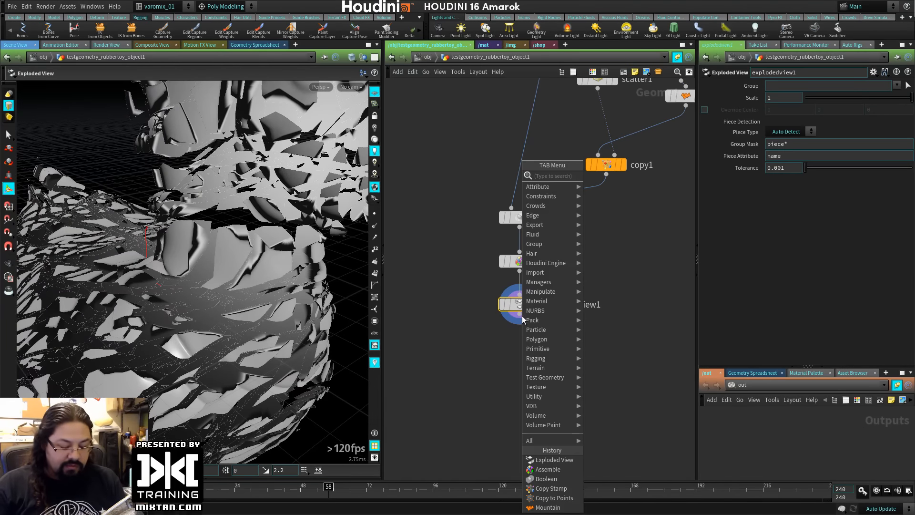
text(col)
click(613, 176)
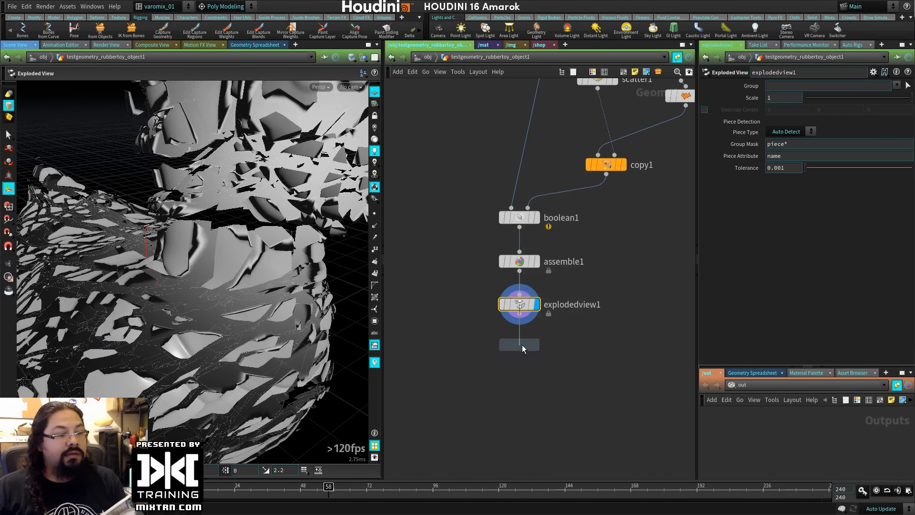
click(523, 348)
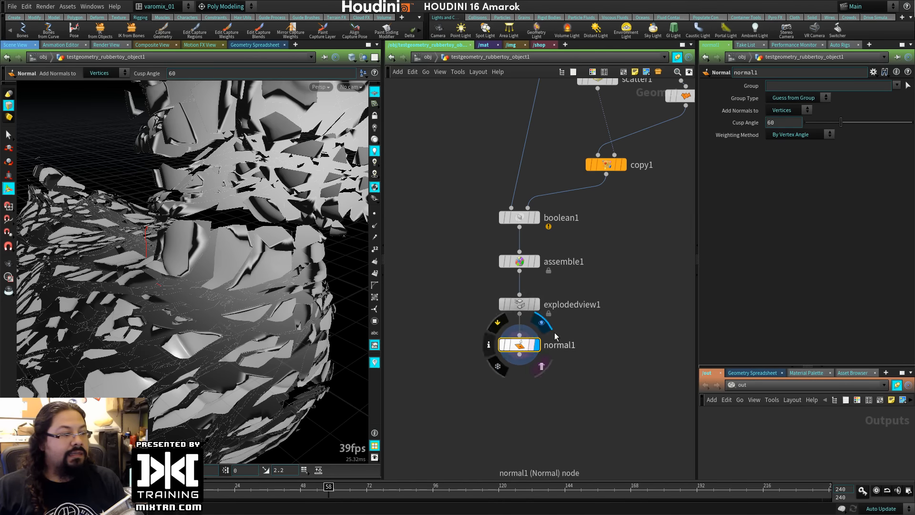
click(796, 135)
click(790, 167)
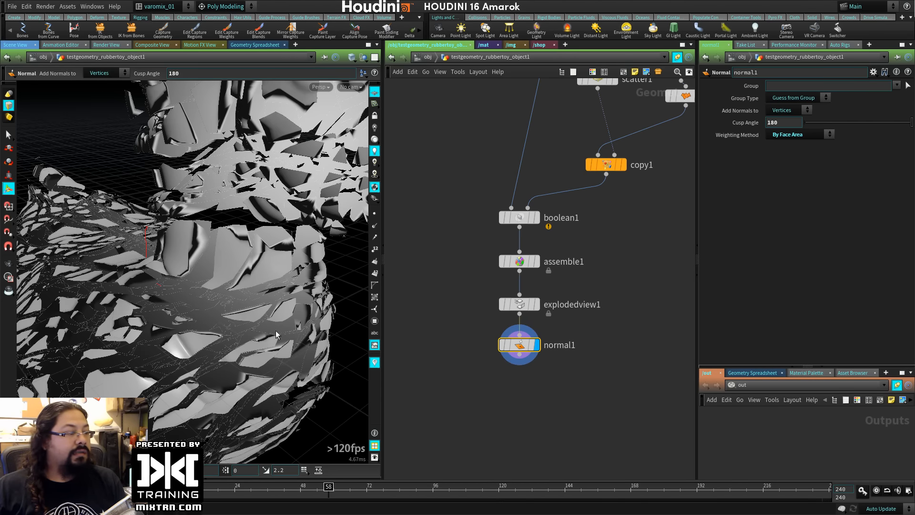
alt+right_drag(276, 335, 205, 329)
alt+drag(205, 329, 248, 310)
alt+right_drag(248, 310, 449, 307)
alt+drag(315, 310, 321, 263)
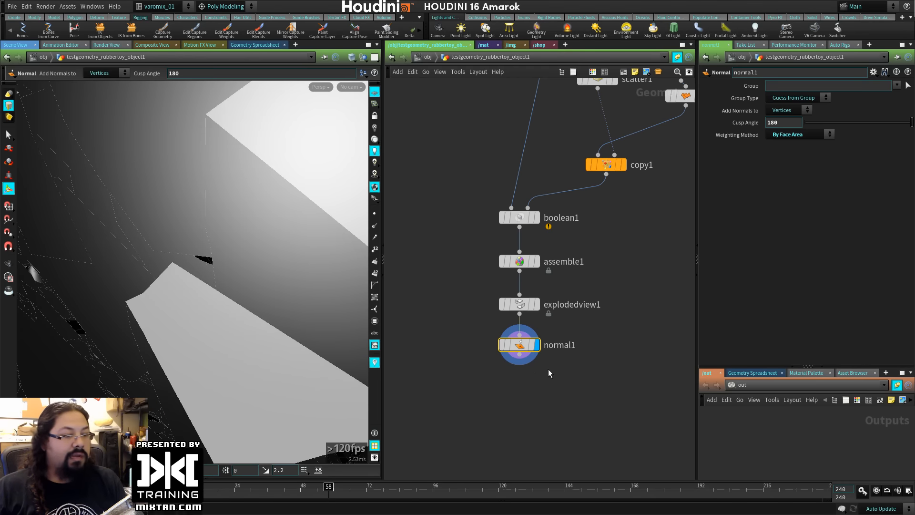
Add and display a Facet node with assemble1 as its input.
key(Tab)
text(fac)
click(620, 177)
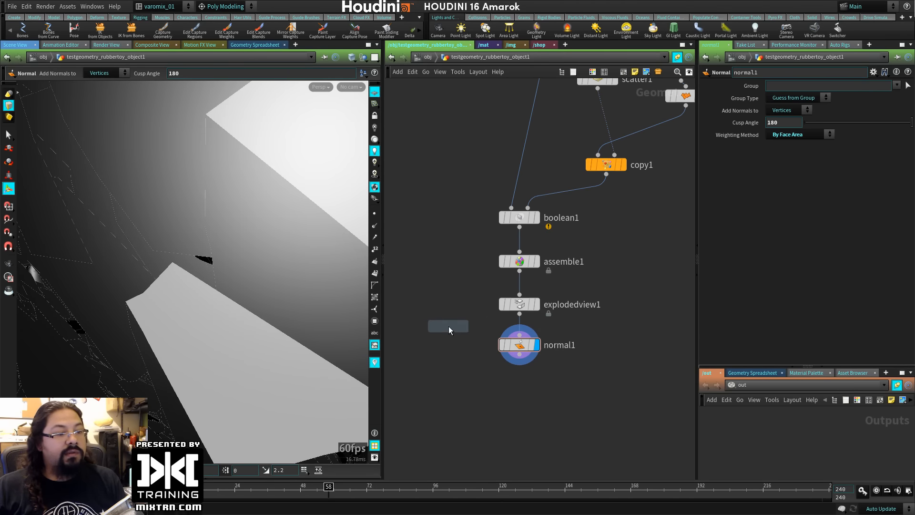
click(463, 334)
drag(519, 271, 464, 325)
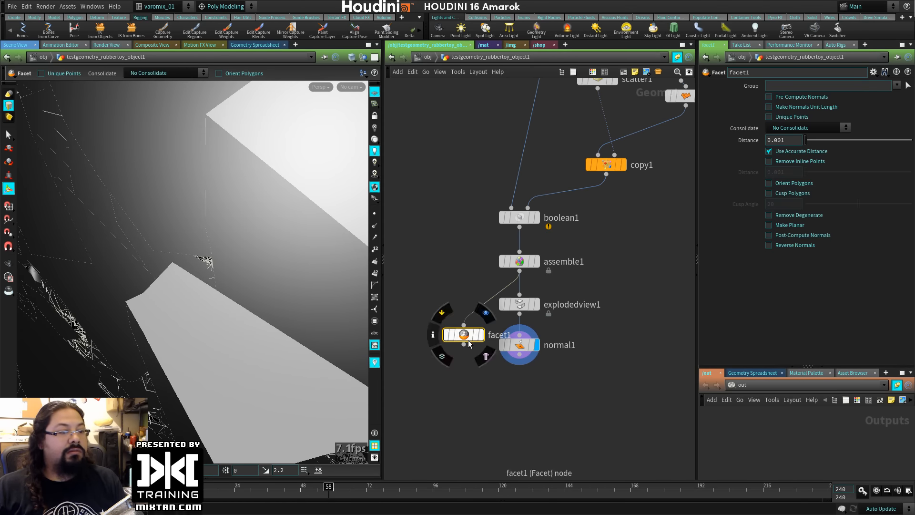
key(r)
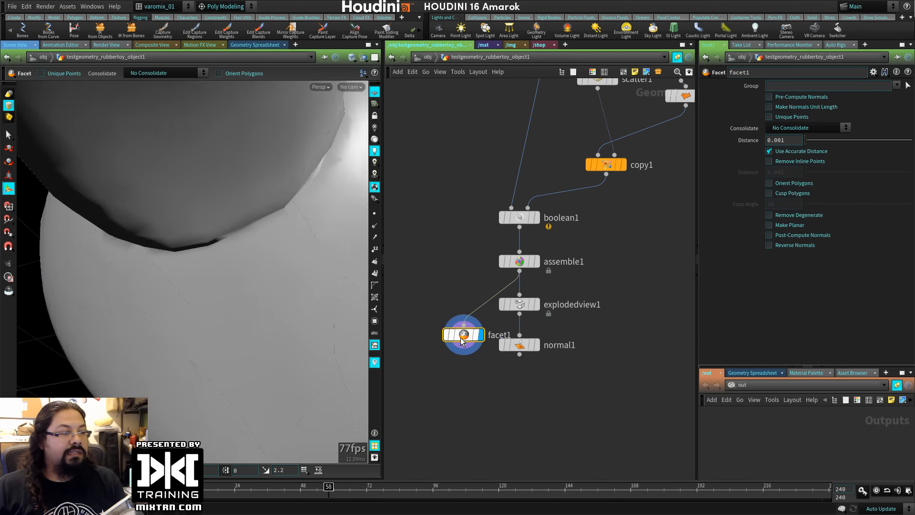
Delete the facet1, explodedview1 and normal1 nodes.
key(Delete)
drag(448, 381, 583, 293)
key(Delete)
Return to the object level and raise the rubber toy above the grid to a Y translation of about 2.54.
click(428, 57)
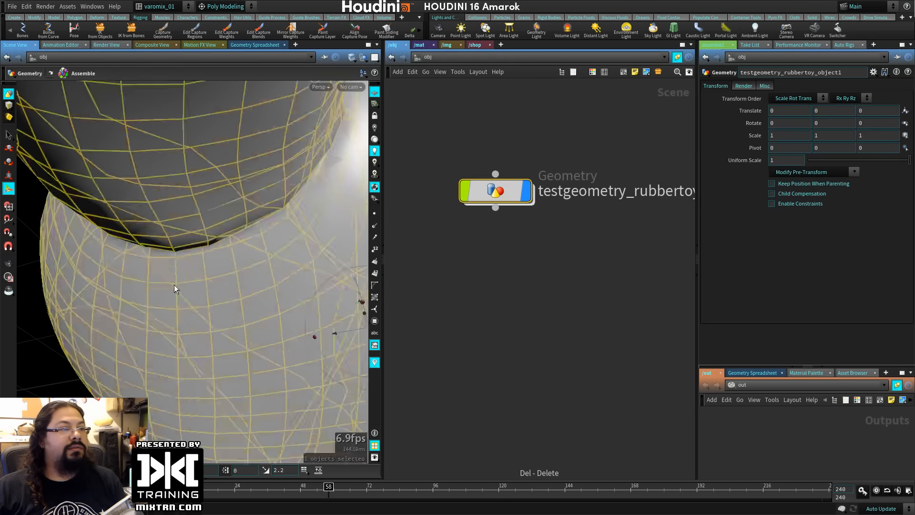
alt+right_drag(174, 284, 108, 311)
alt+drag(108, 311, 188, 334)
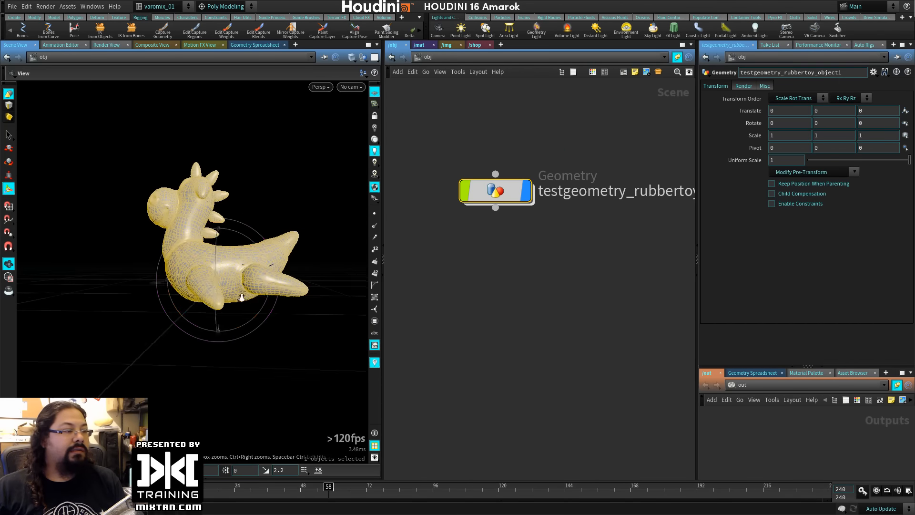
alt+right_drag(240, 292, 167, 305)
alt+drag(167, 305, 217, 136)
alt+middle_drag(300, 137, 302, 208)
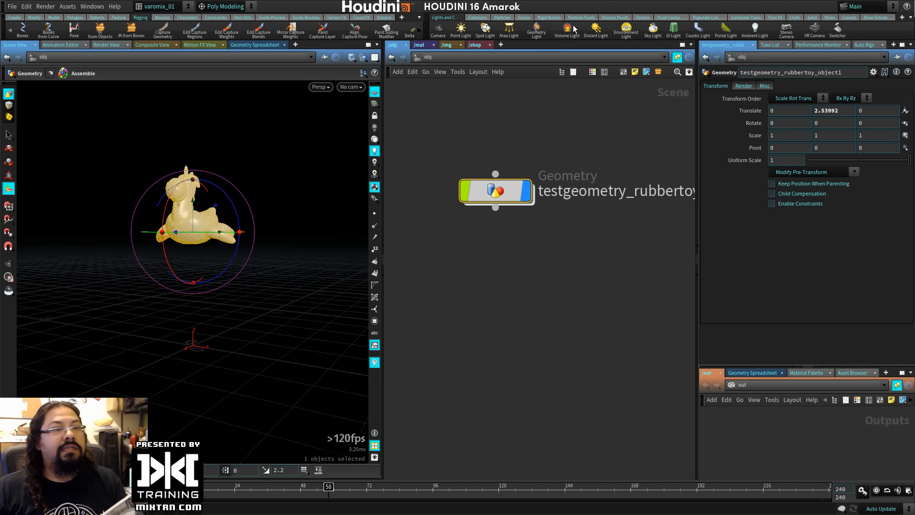
Switch the radial menu set to Dynamics and create a Ground Plane collision object.
click(233, 8)
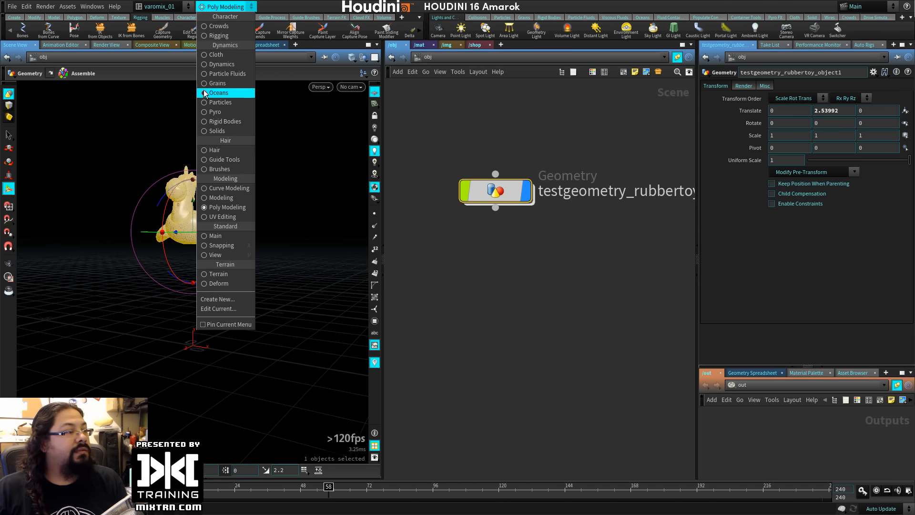
click(217, 63)
key(c)
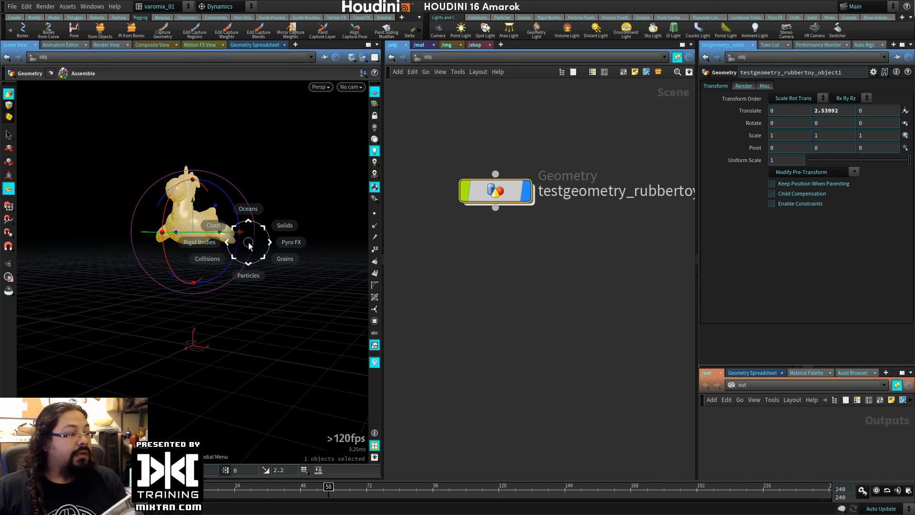
click(218, 259)
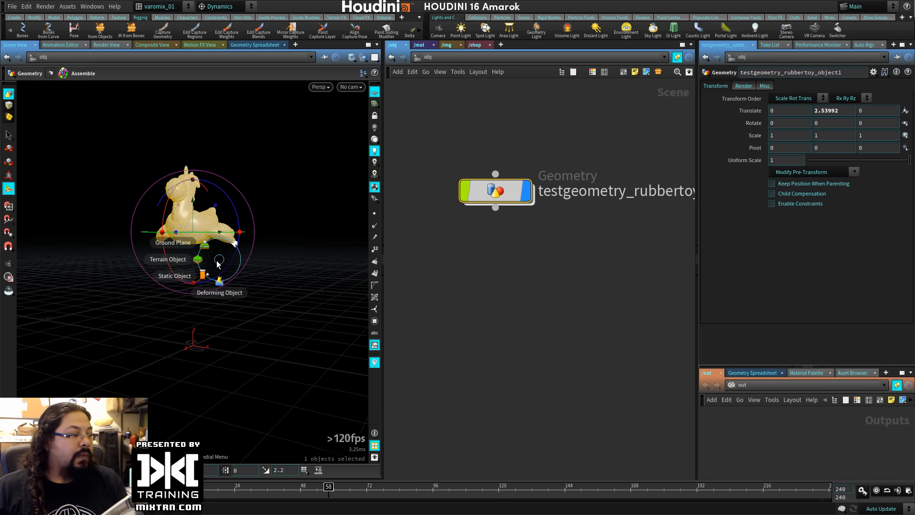
click(183, 245)
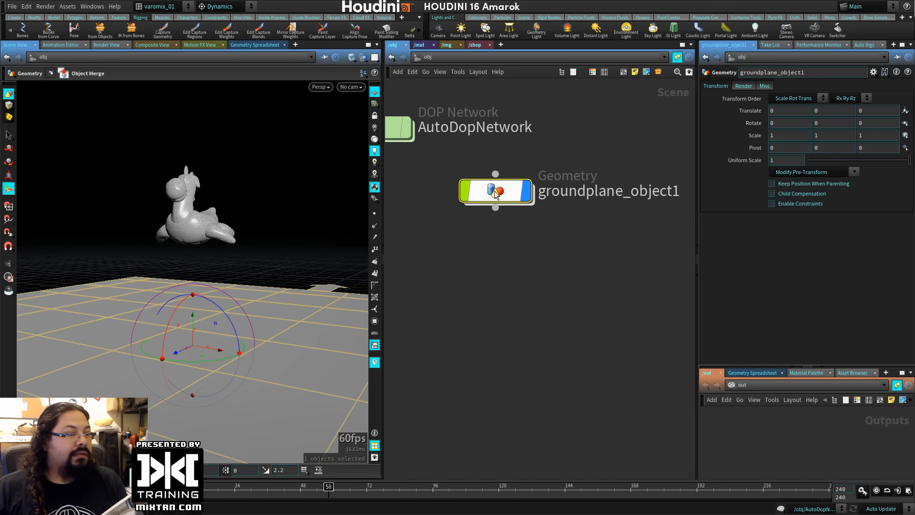
Select the rubber toy and look through the Rigid Bodies radial options for a fractured-object tool.
click(203, 210)
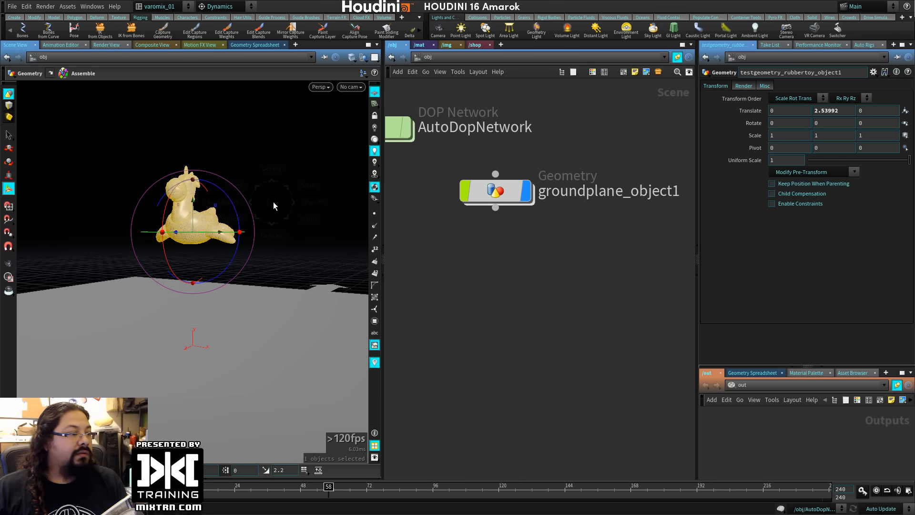
key(c)
key(c)
key(c)
click(226, 202)
key(c)
mouse_move(260, 201)
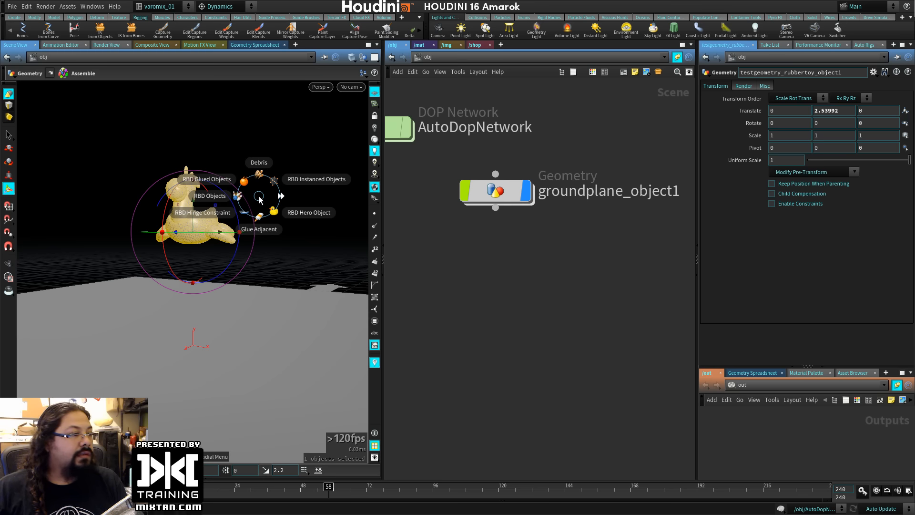
mouse_move(305, 195)
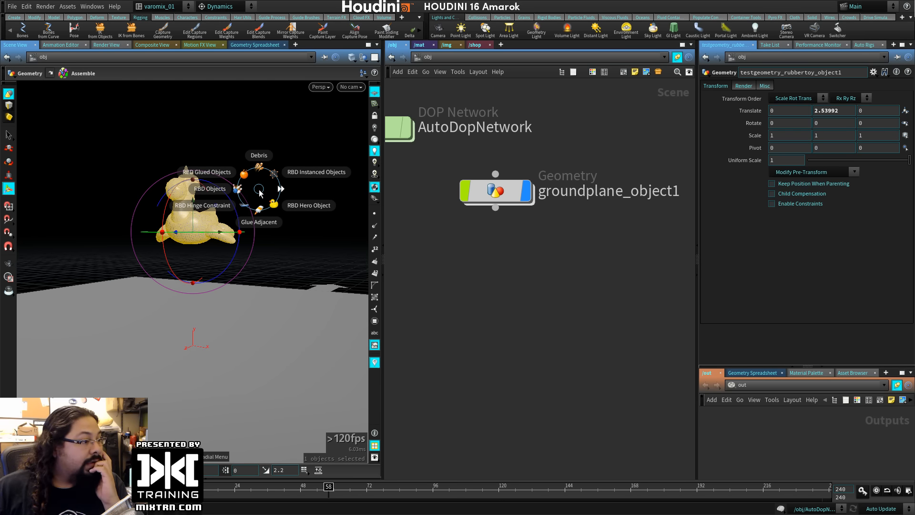
key(c)
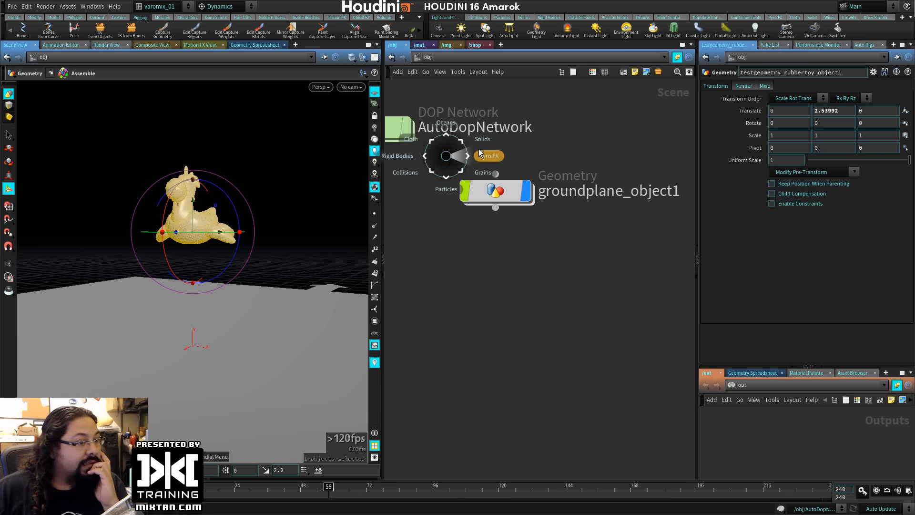
click(490, 157)
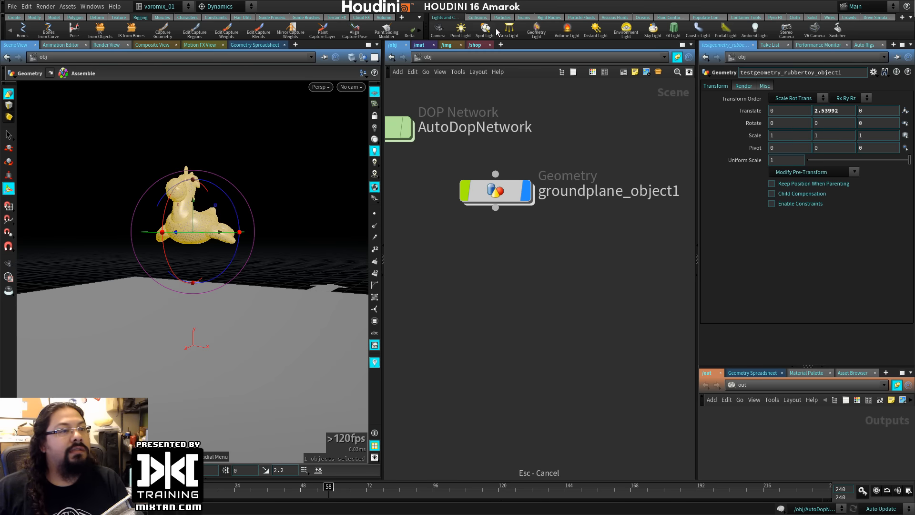
Apply RBD Fractured Object from the Rigid Bodies tools to the selected rubber toy, using the RBD Packed Object type.
click(556, 17)
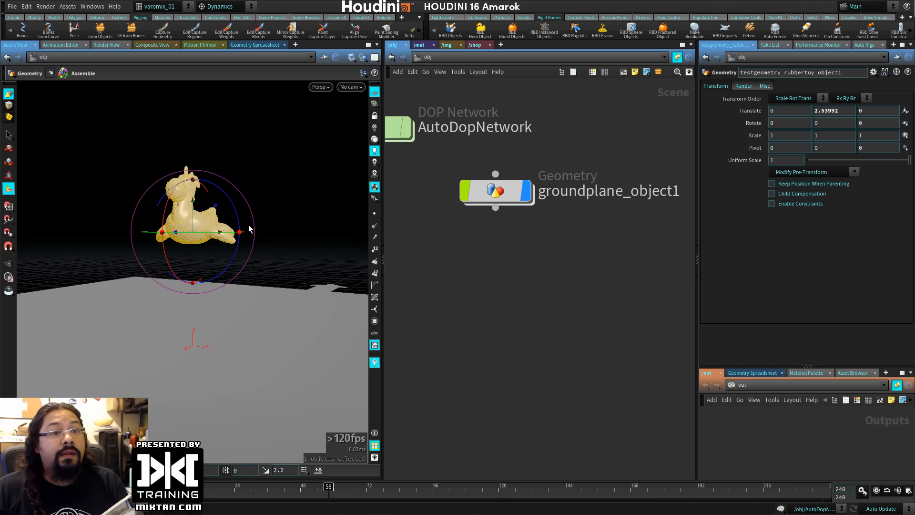
click(664, 32)
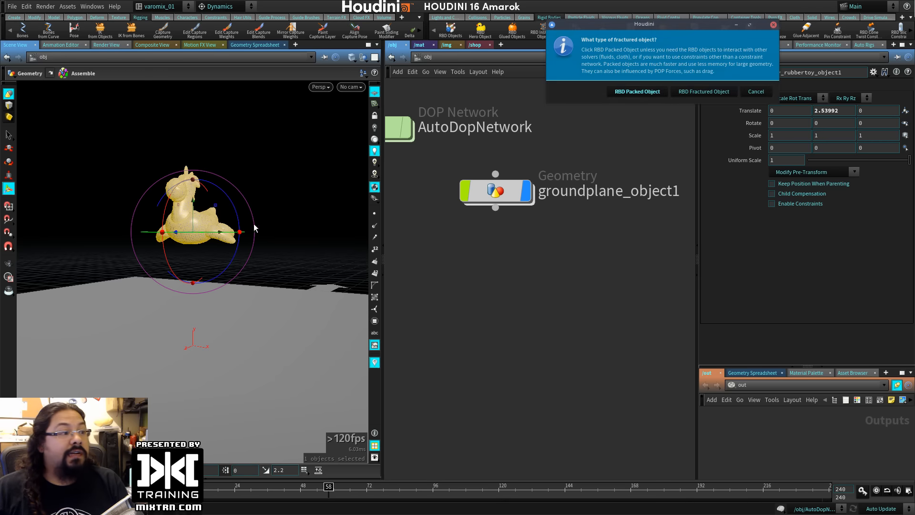
click(647, 92)
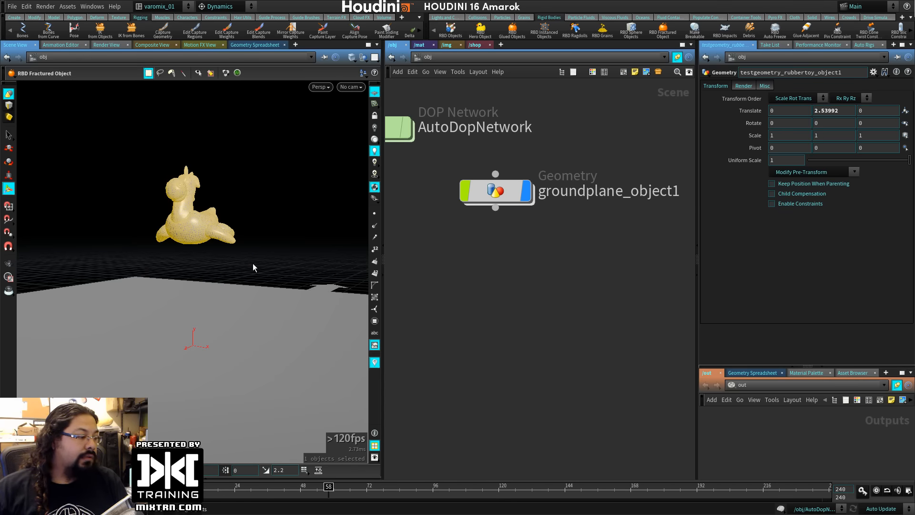
key(Escape)
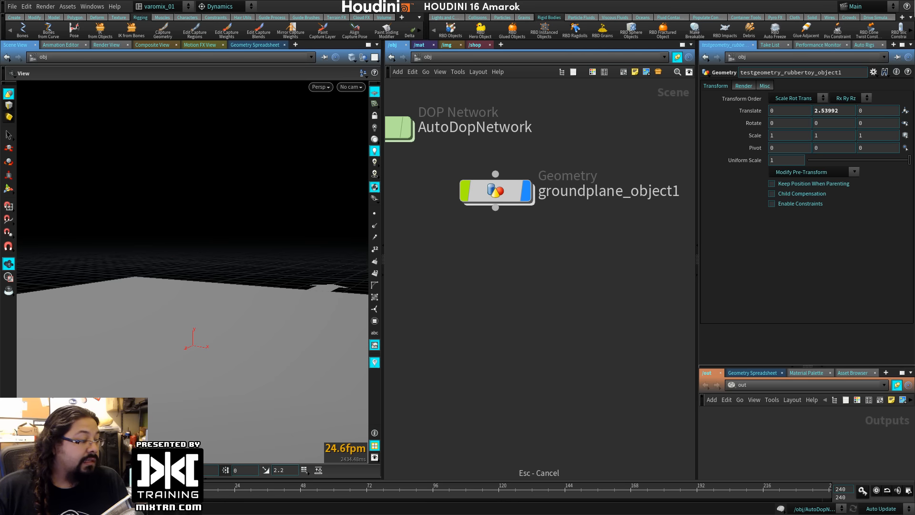
Inspect the shattered rubber toy and its separated pieces from several angles, and rewind the simulation to the start frame.
right_drag(137, 282, 291, 259)
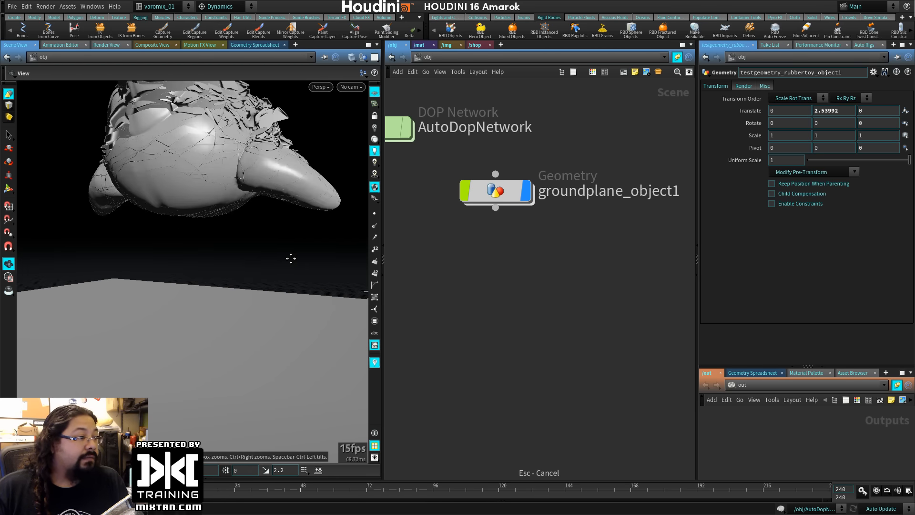
drag(291, 258, 272, 340)
right_drag(272, 339, 333, 341)
middle_drag(264, 362, 173, 362)
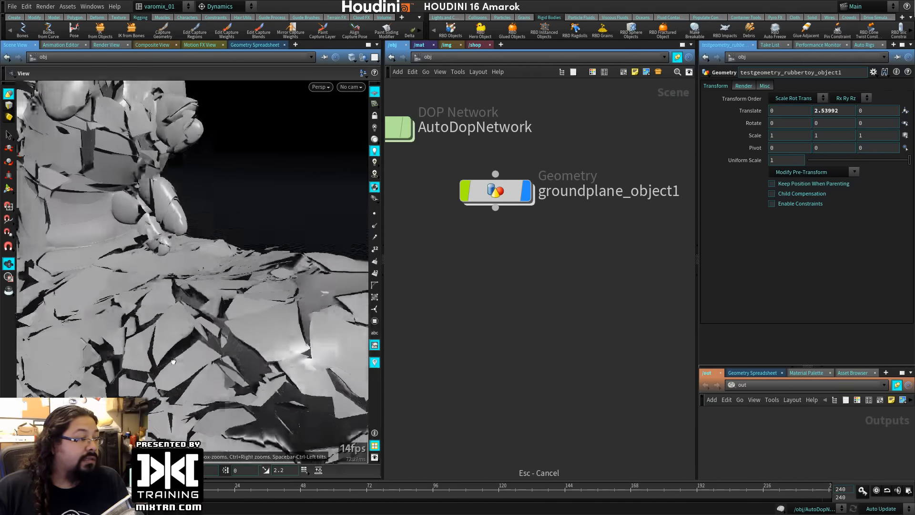
drag(173, 362, 131, 353)
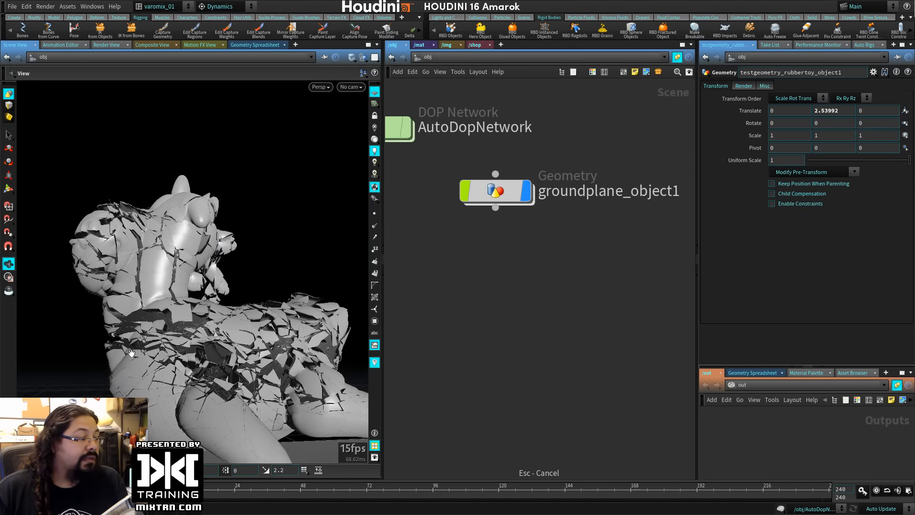
key(ctrl+Up)
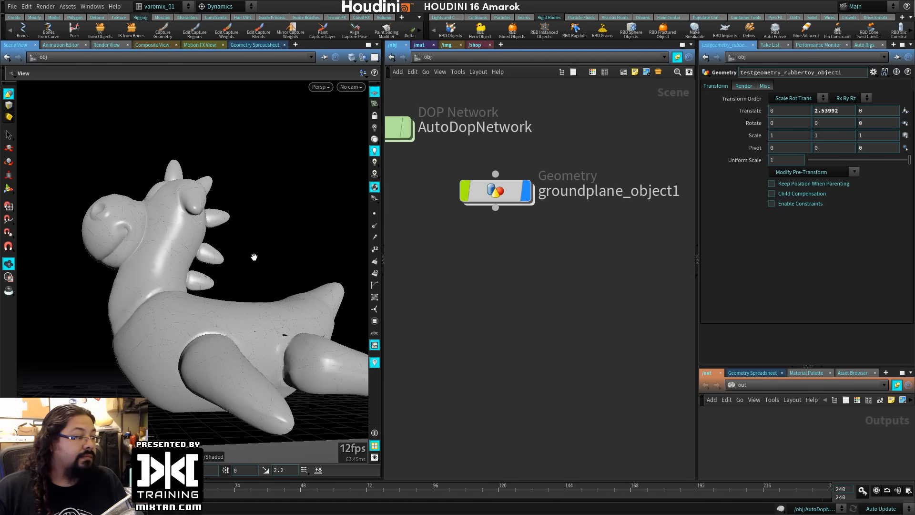
drag(254, 257, 298, 296)
right_drag(299, 296, 231, 293)
Move the ground plane node farther from the DOP network and open the rubber toy object's geometry network.
drag(494, 193, 551, 198)
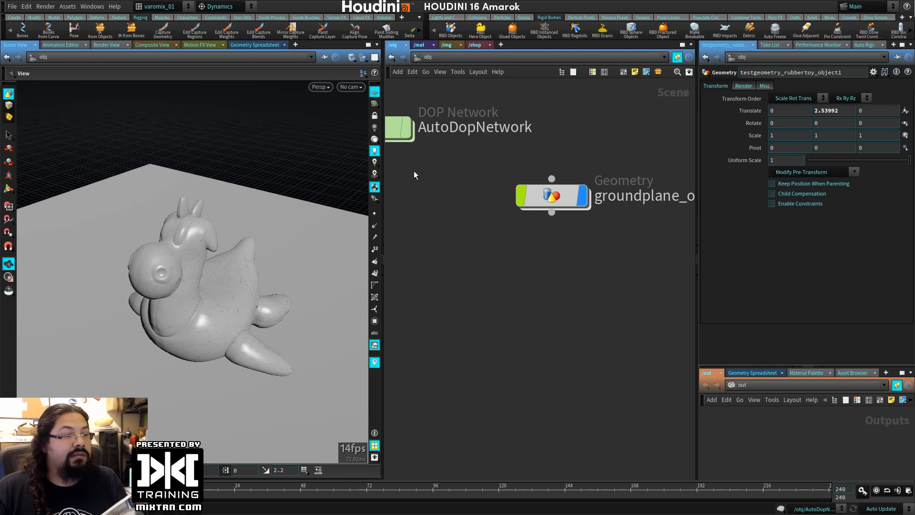
middle_drag(413, 179, 498, 232)
middle_drag(485, 275, 531, 336)
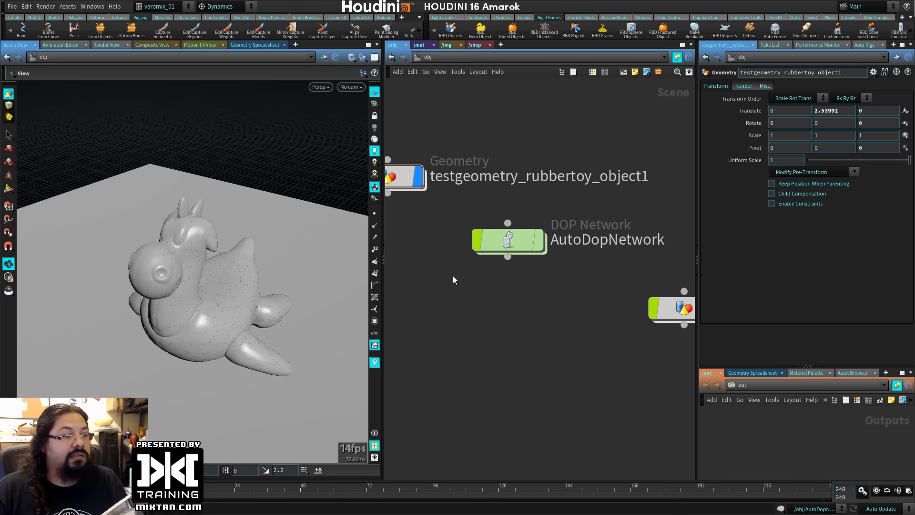
click(401, 185)
middle_drag(591, 312, 438, 262)
middle_drag(405, 290, 586, 327)
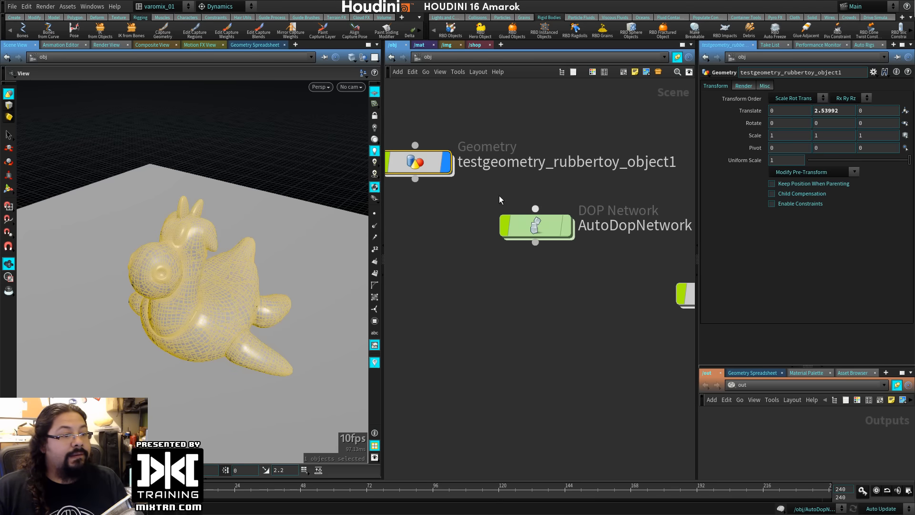
double_click(430, 167)
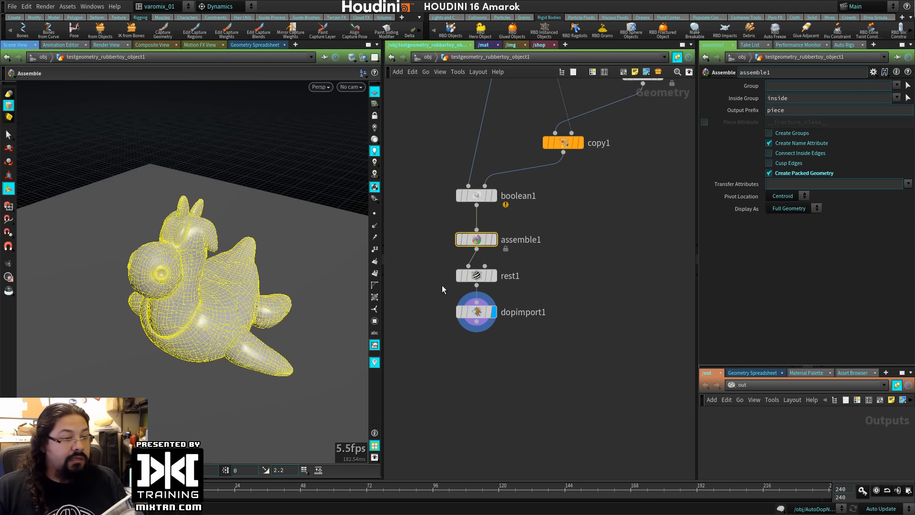
Save the scene as fracture_Roberto in the LearnDay_014_Houdini_16 folder.
key(ctrl+shift+s)
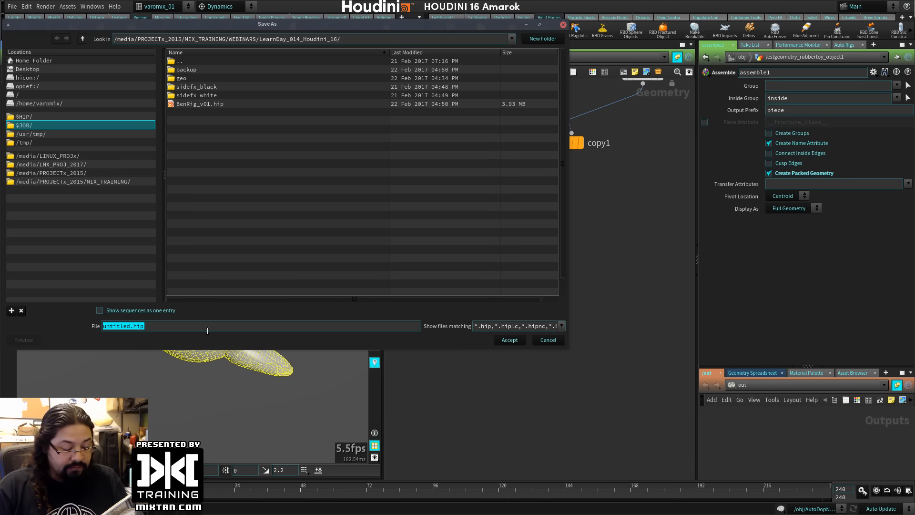
text(fract)
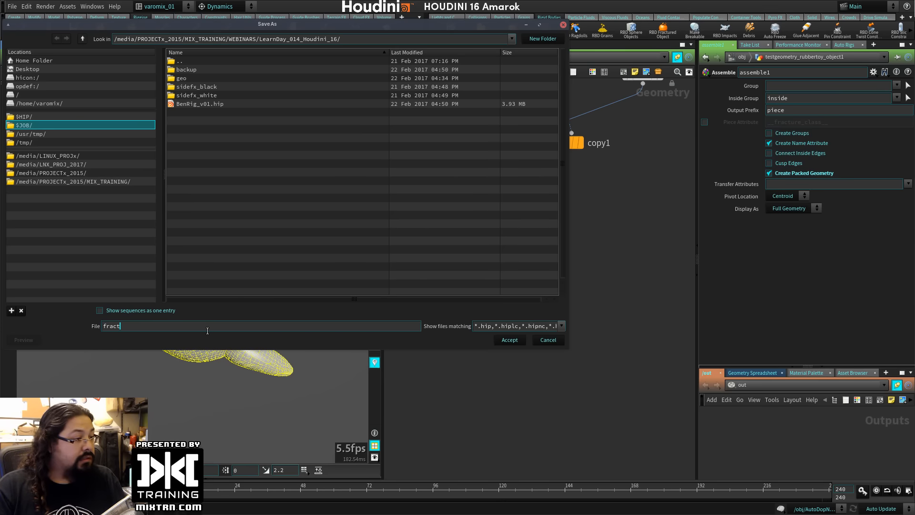
text(ure )
text(Roberto)
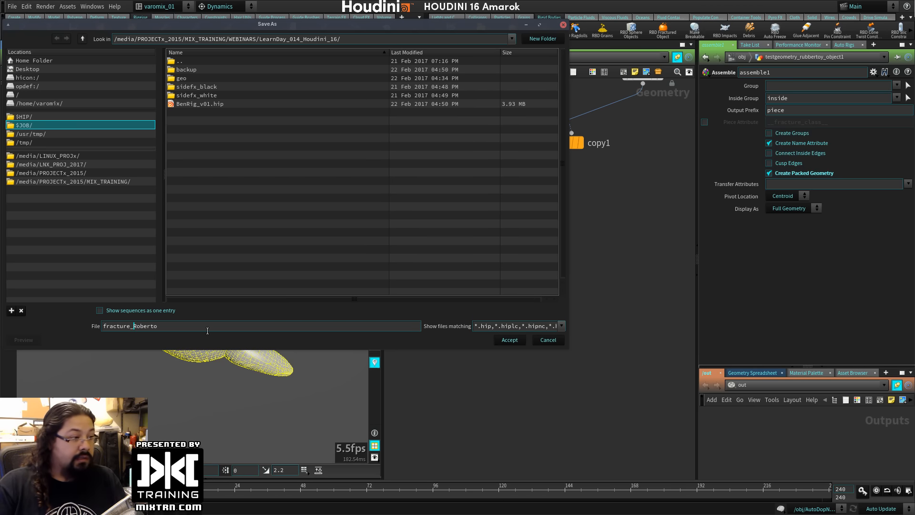
key(Return)
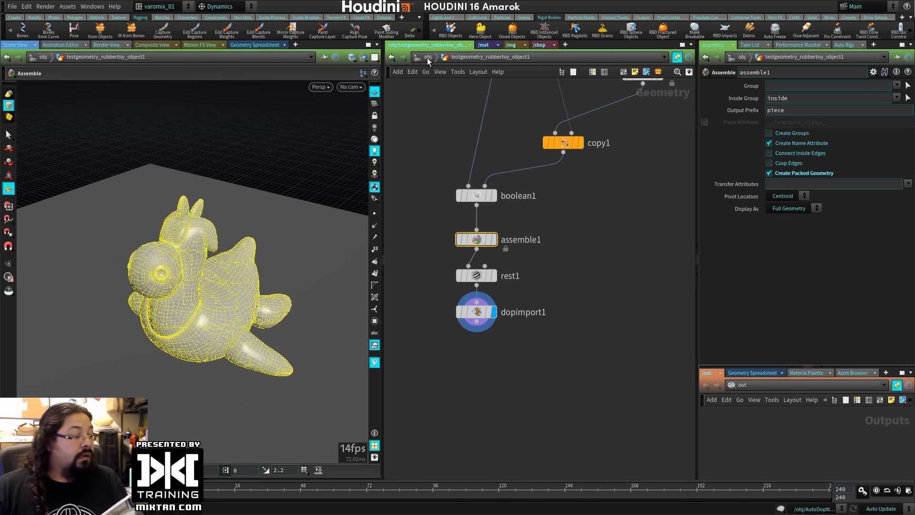
Return to the object level, start a new empty scene, and place a Rubber Toy test geometry at the origin.
click(429, 58)
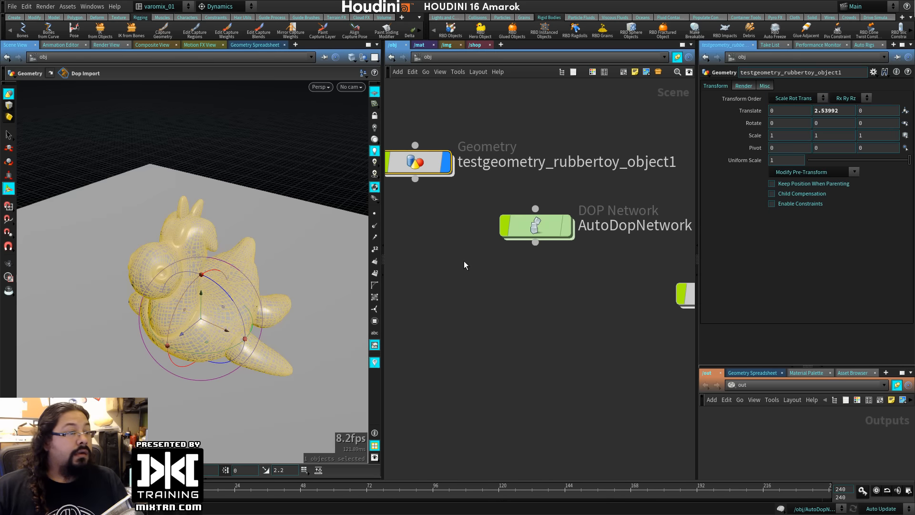
click(12, 6)
click(19, 18)
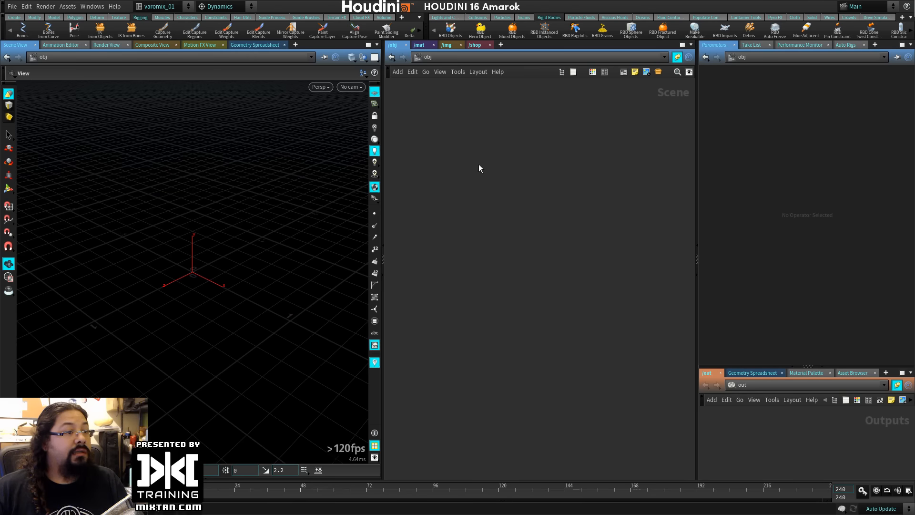
key(Tab)
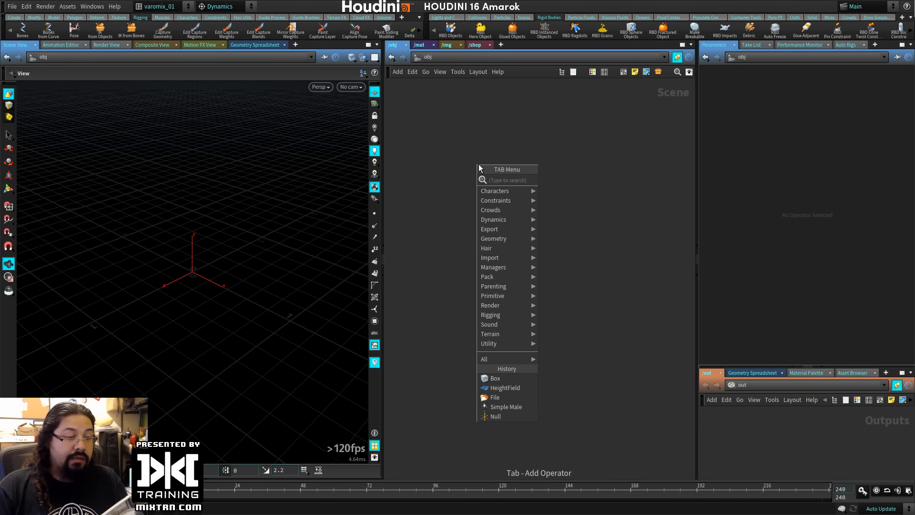
key(Tab)
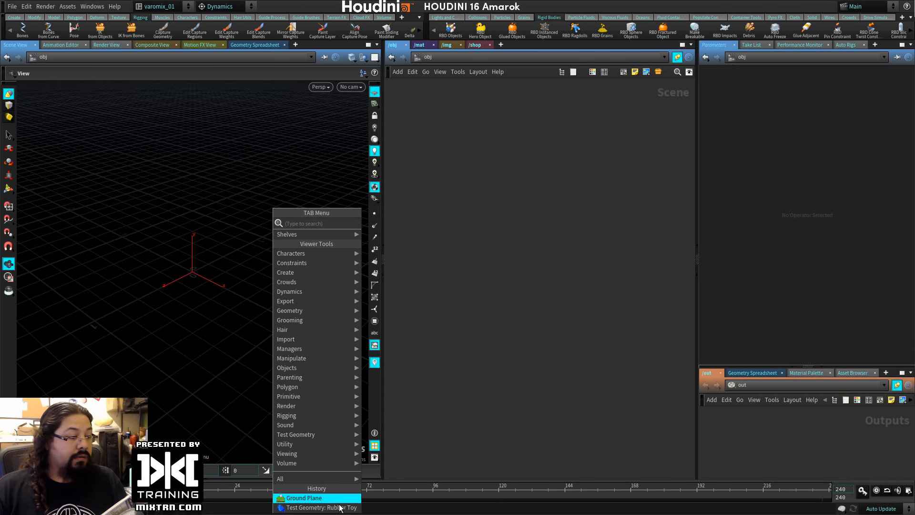
click(340, 508)
click(213, 298)
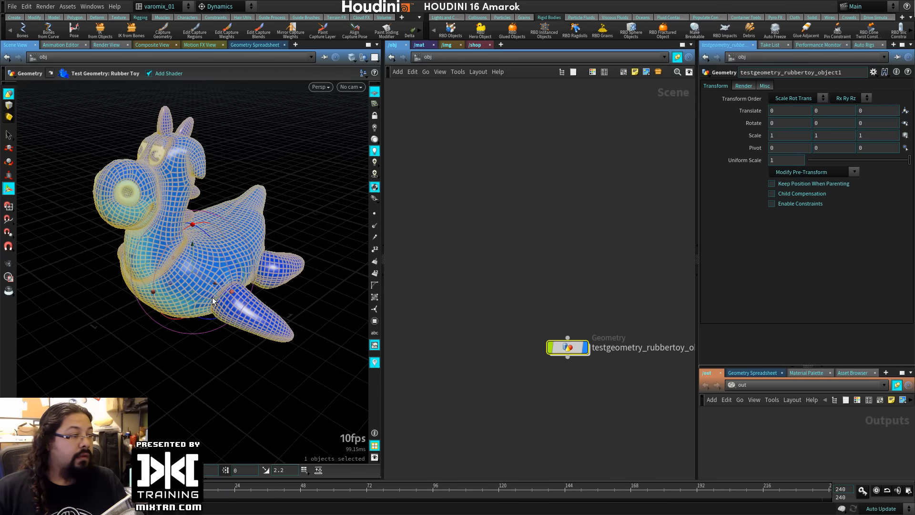
Rename the rubber toy object to Roberto and bring up the Create shelf tools.
drag(587, 355, 496, 210)
double_click(531, 196)
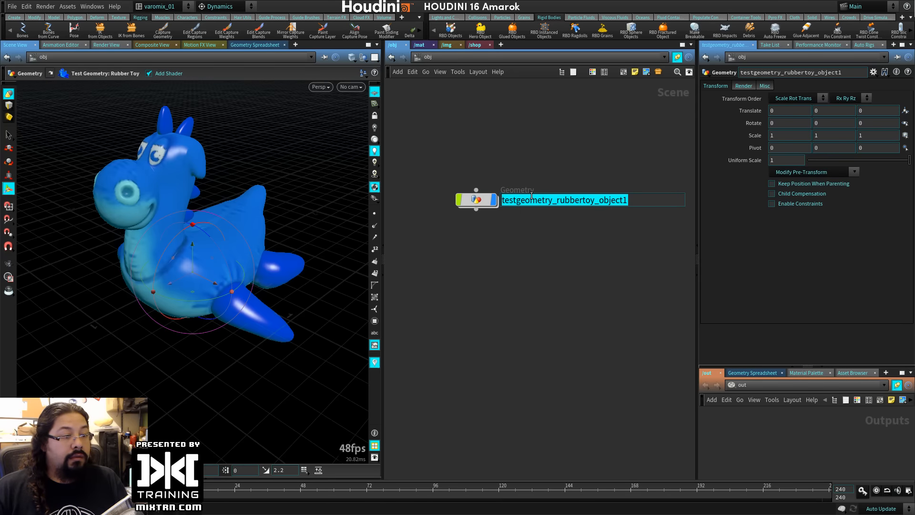
text(Roberto)
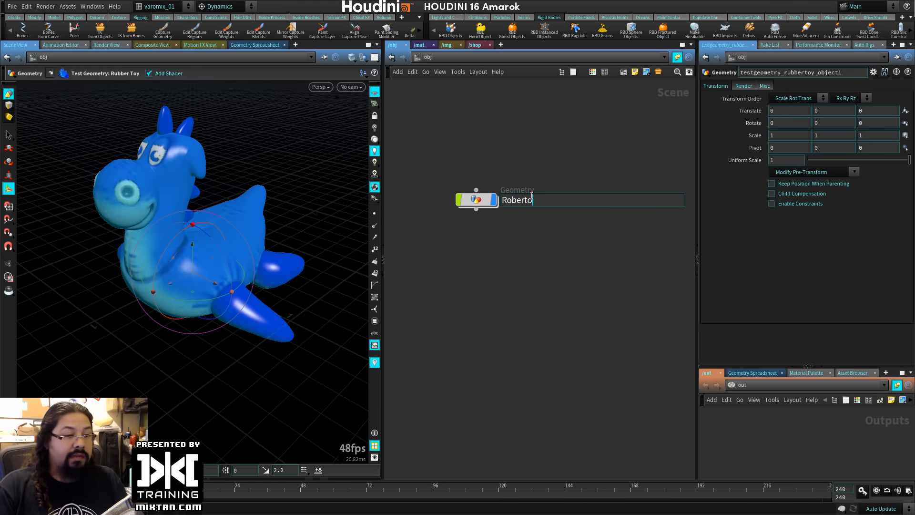
key(Return)
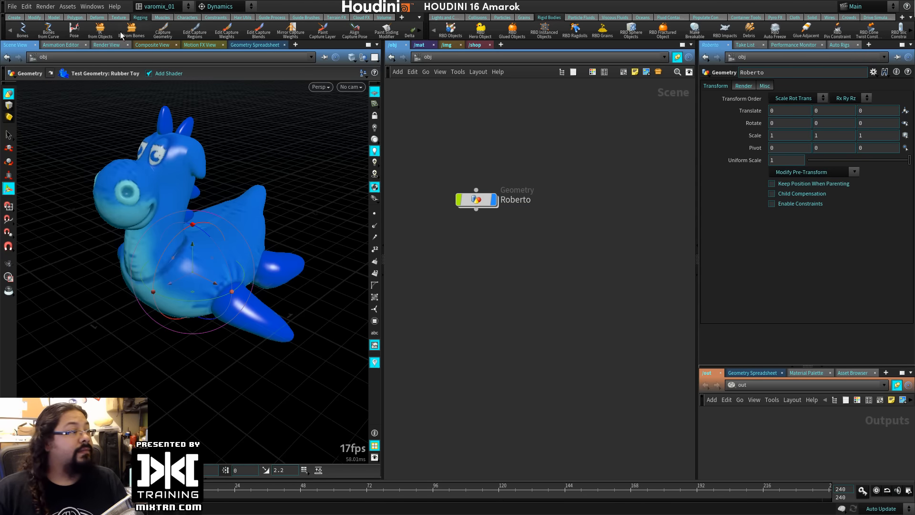
click(14, 18)
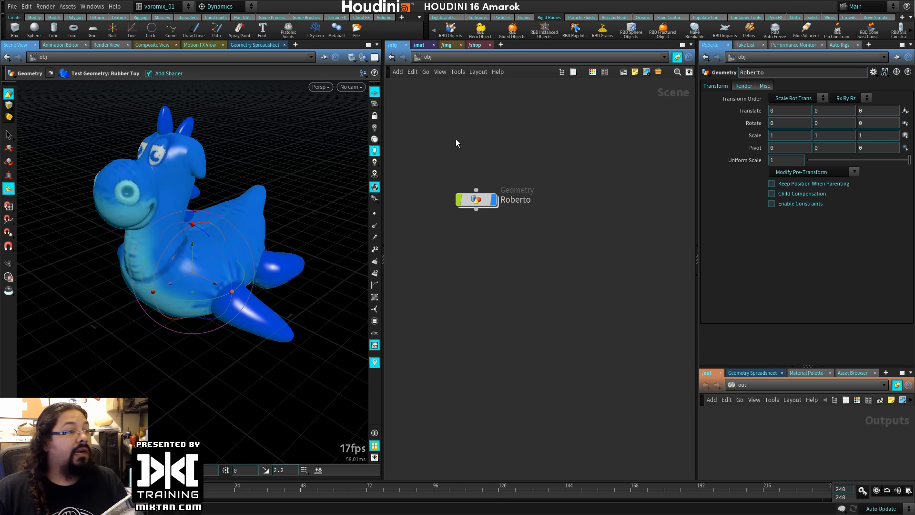
Add the Roberto geometry node to the Create shelf as a tool and open that tool's settings for editing.
mouse_move(483, 206)
drag(481, 204, 377, 30)
right_click(375, 33)
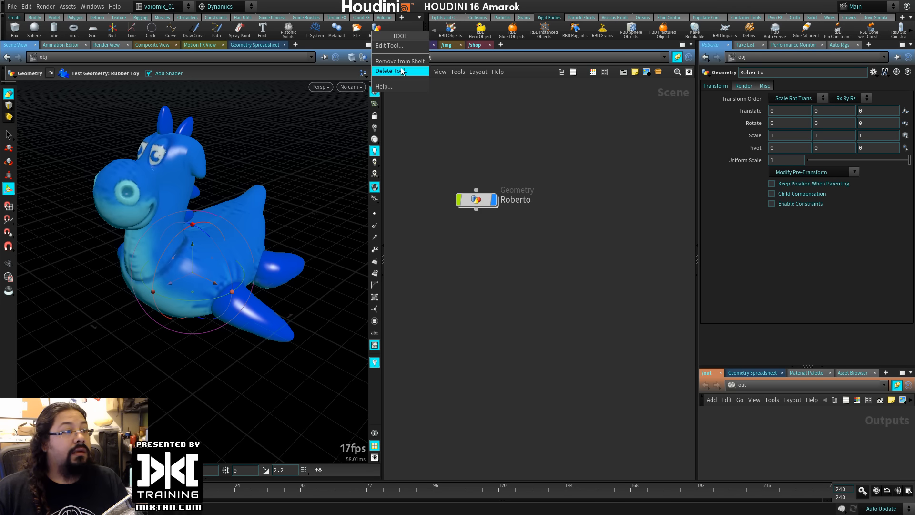
click(390, 46)
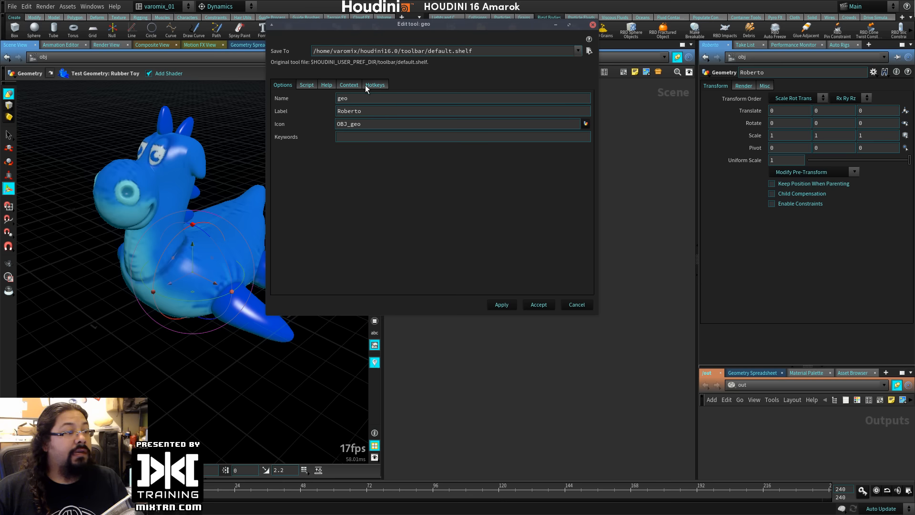
drag(382, 24, 202, 118)
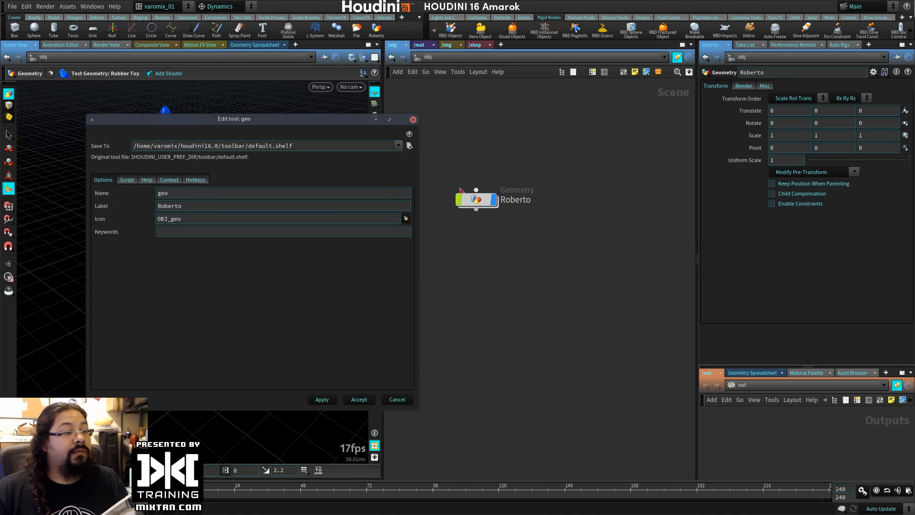
Copy the icon name SOP_testgeometry_rubbertoy from the rubber toy node's type properties and use it as the Roberto tool's icon.
double_click(481, 204)
right_click(545, 279)
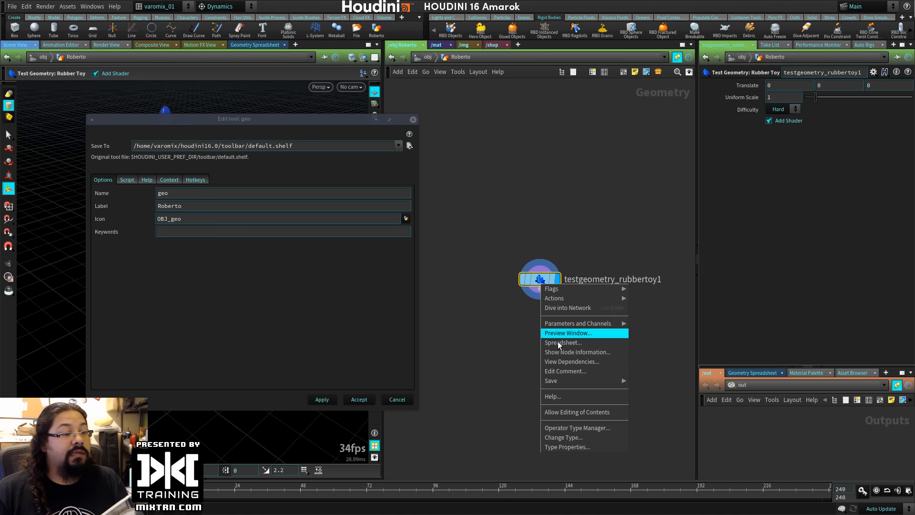
click(567, 447)
double_click(418, 163)
key(ctrl+c)
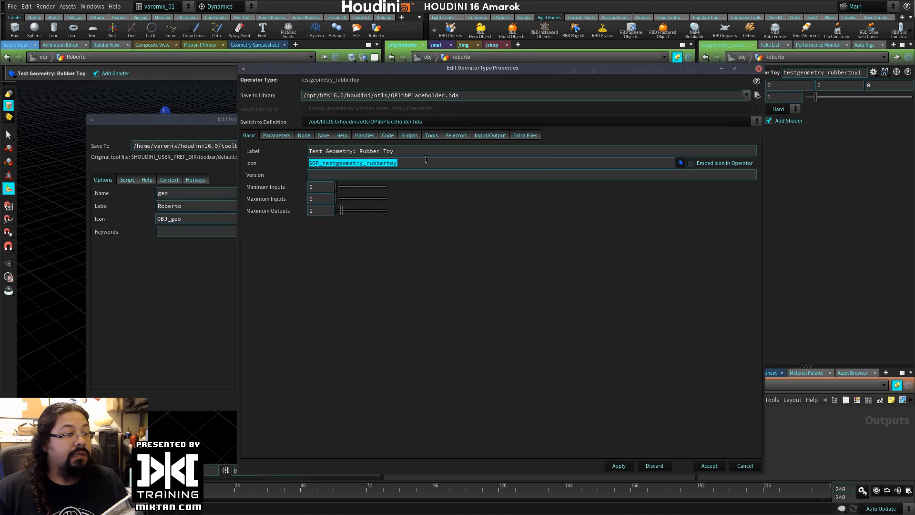
double_click(200, 218)
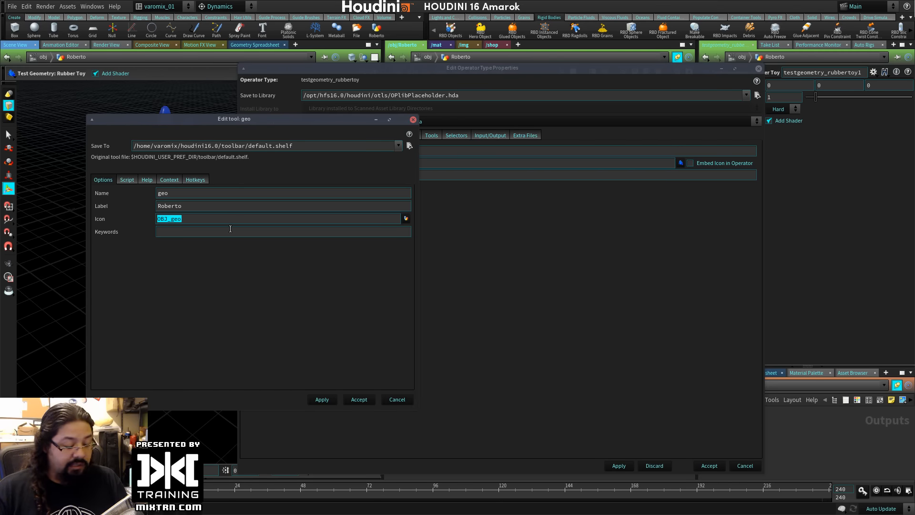
key(ctrl+v)
click(710, 466)
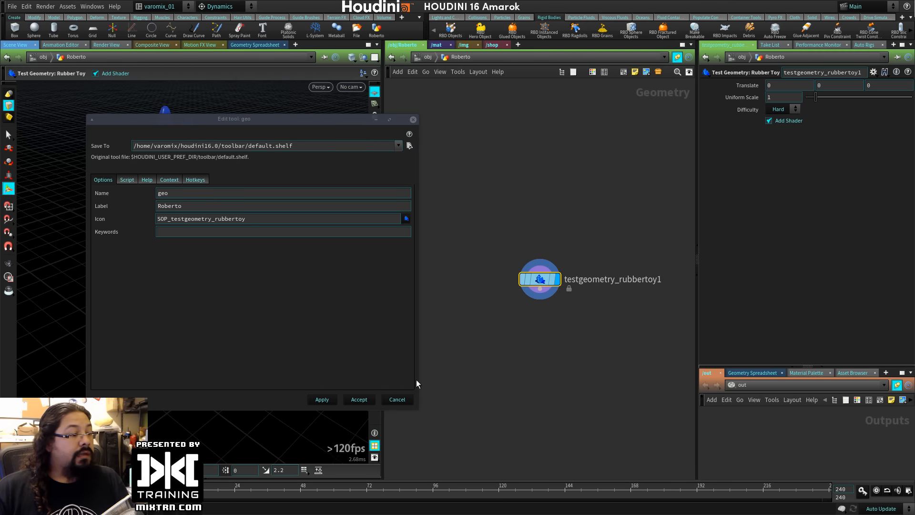
Review the Roberto tool's hotkey, context and help settings, and accept the tool changes.
click(199, 179)
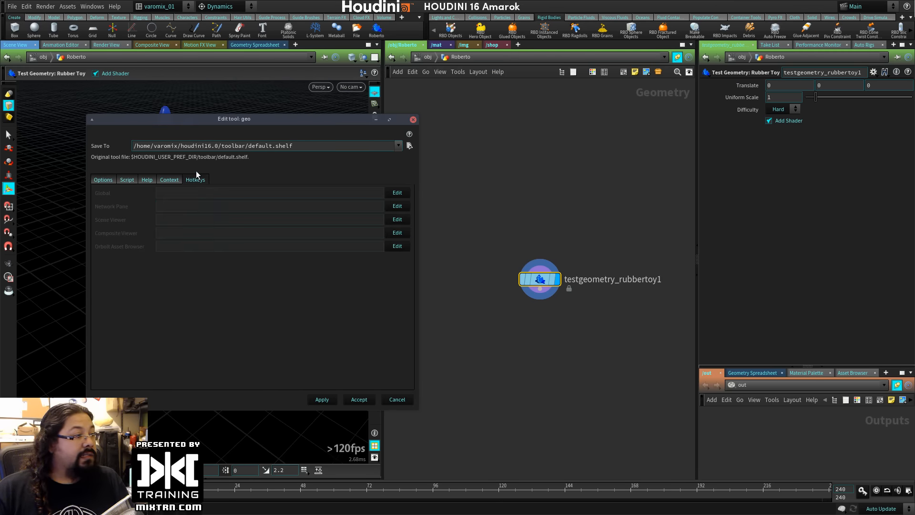
drag(255, 118, 399, 108)
click(313, 169)
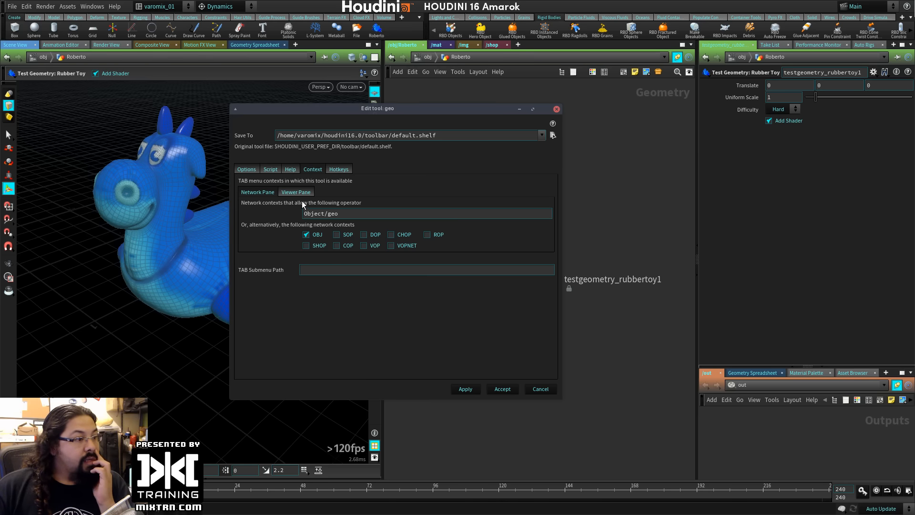
click(291, 171)
click(246, 170)
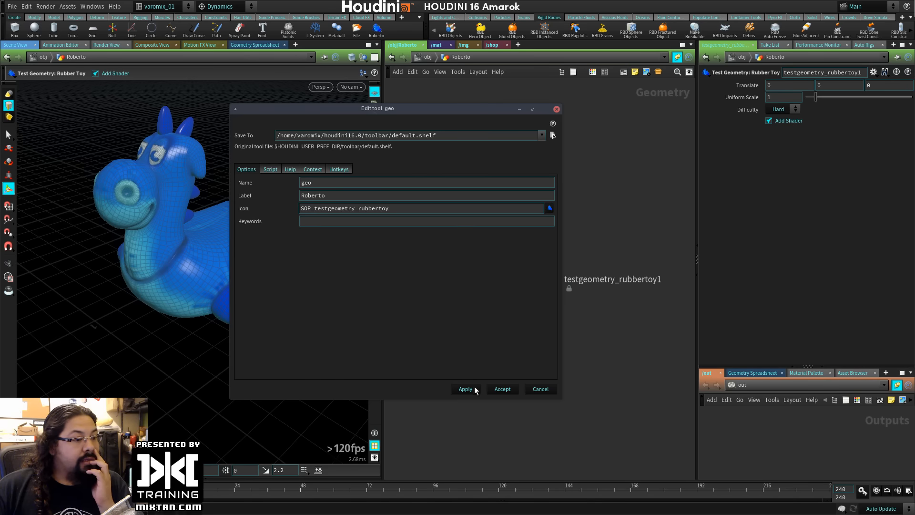
click(502, 389)
Return to the object level and delete the existing Roberto geometry node.
click(428, 56)
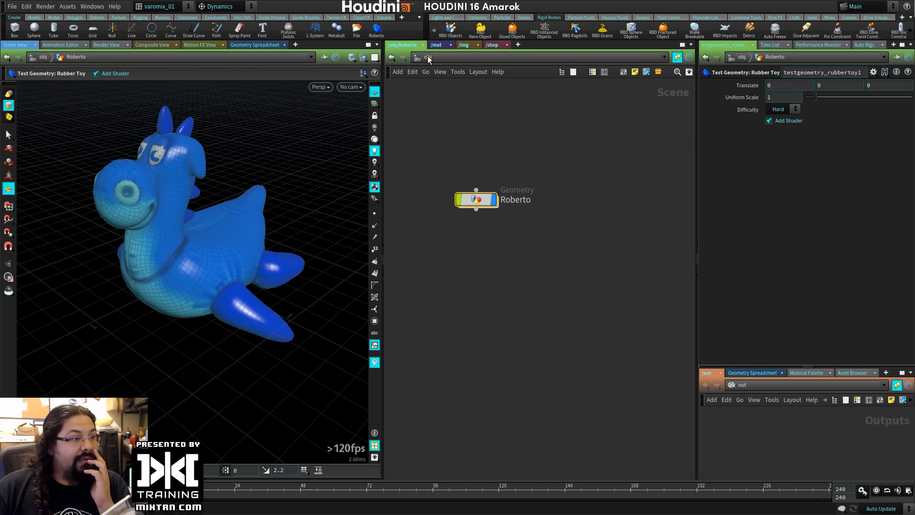
drag(410, 143, 531, 265)
key(Delete)
Search the operator list for the custom Roberto tool, create its node and place it in the object network.
key(Tab)
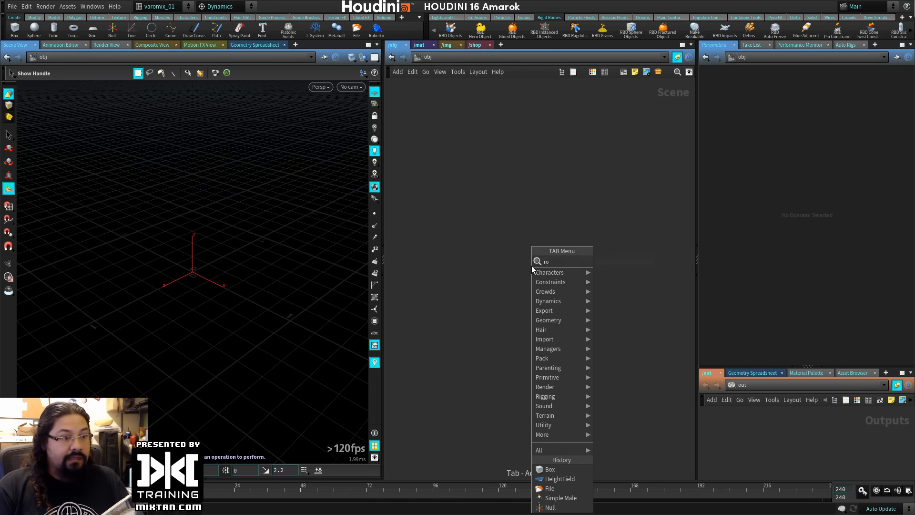
text(ro)
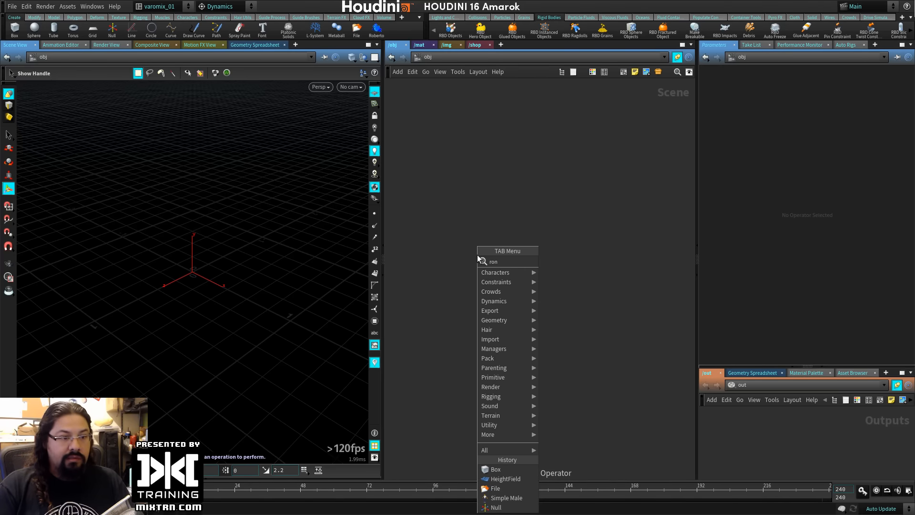
key(Return)
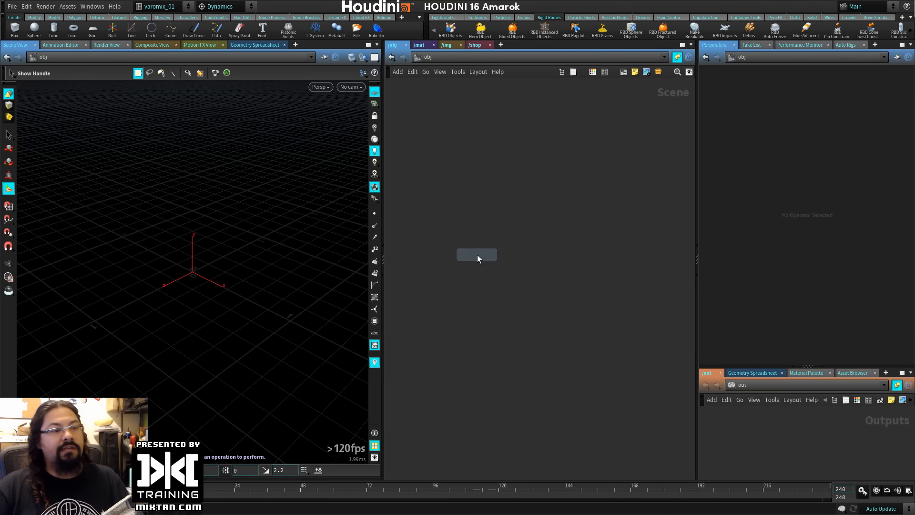
click(473, 217)
drag(443, 221, 499, 211)
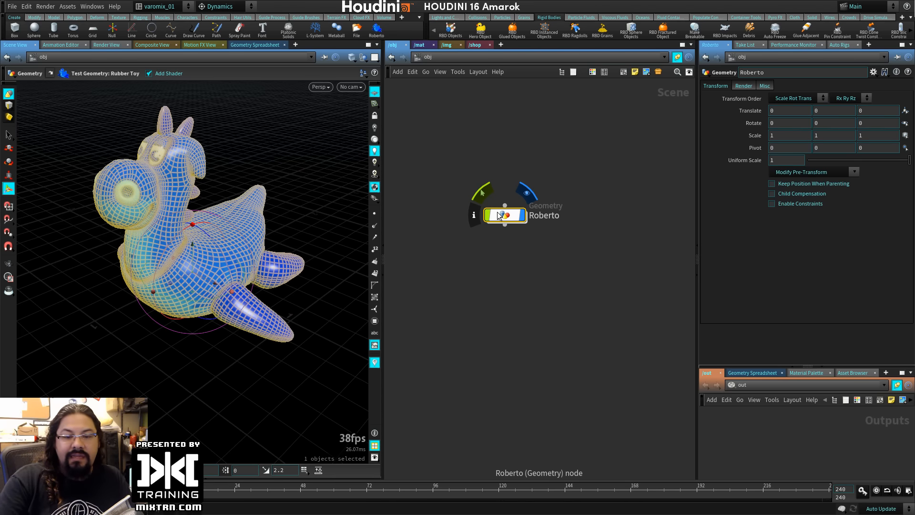
drag(498, 216, 513, 208)
drag(479, 163, 502, 168)
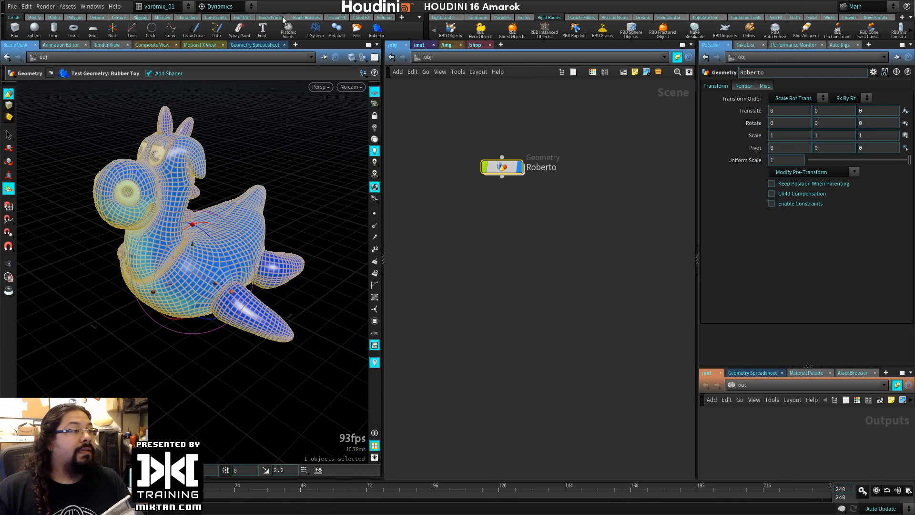
Set the radial menu to Hair and change the desktop layout to Grooming.
click(225, 6)
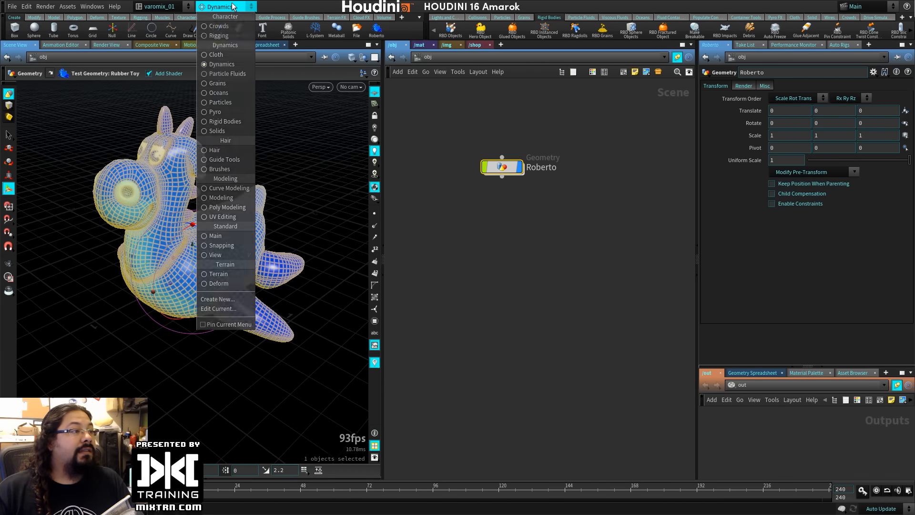
click(231, 150)
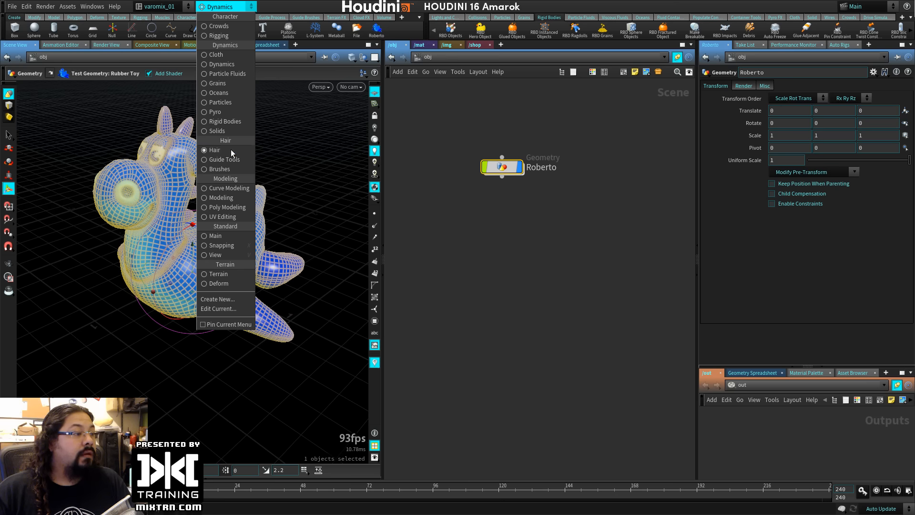
click(184, 6)
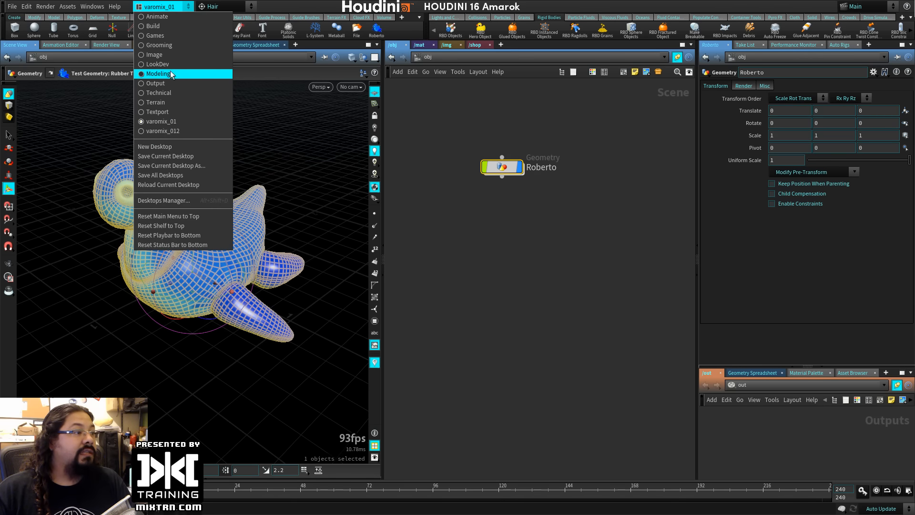
click(170, 45)
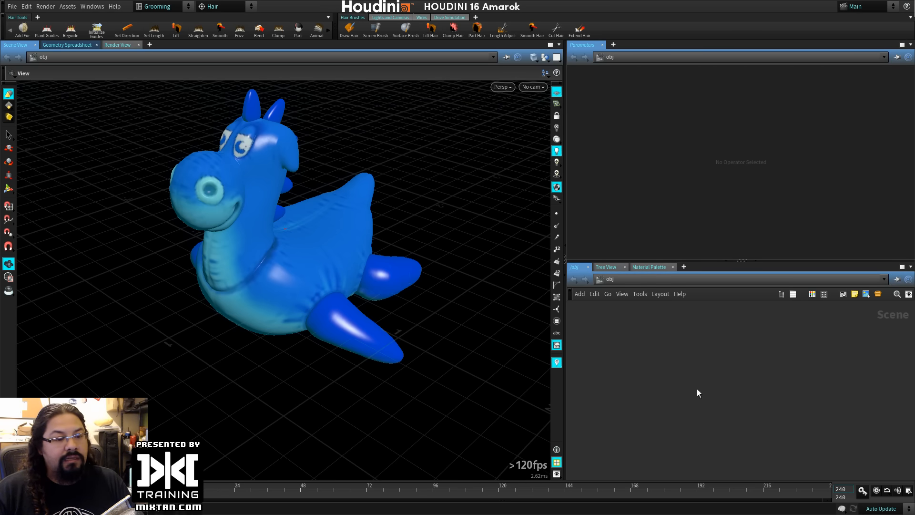
Select the Roberto rubber toy in the viewport and apply Add Fur to it without an animated skin.
key(s)
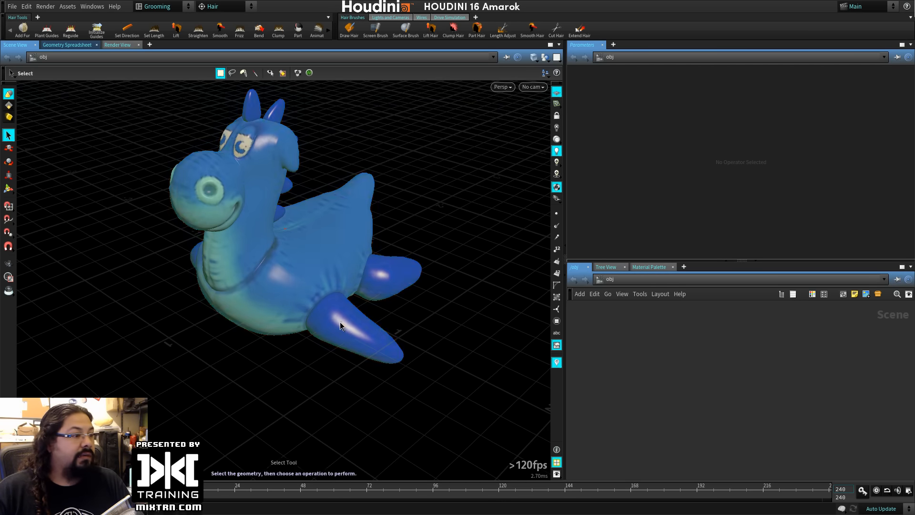
click(268, 245)
alt+middle_drag(121, 193, 109, 250)
click(247, 321)
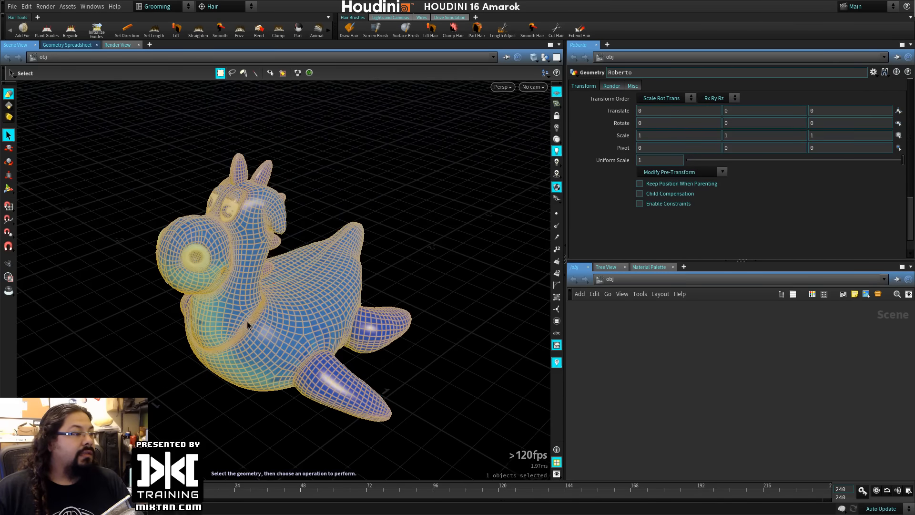
click(17, 37)
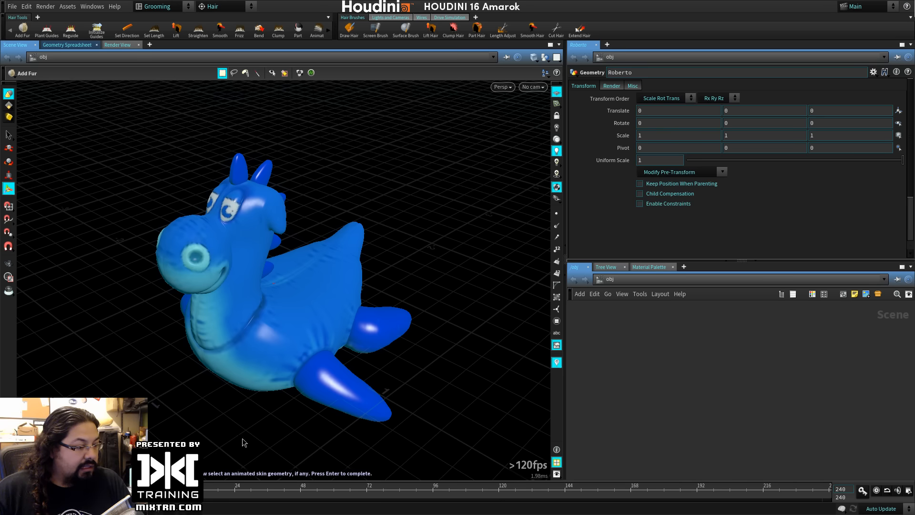
key(Return)
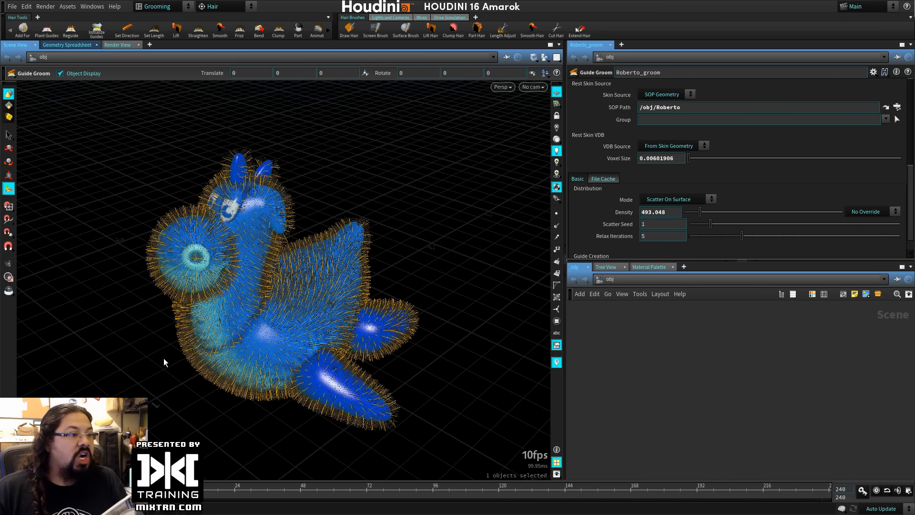
key(space)
drag(164, 359, 228, 333)
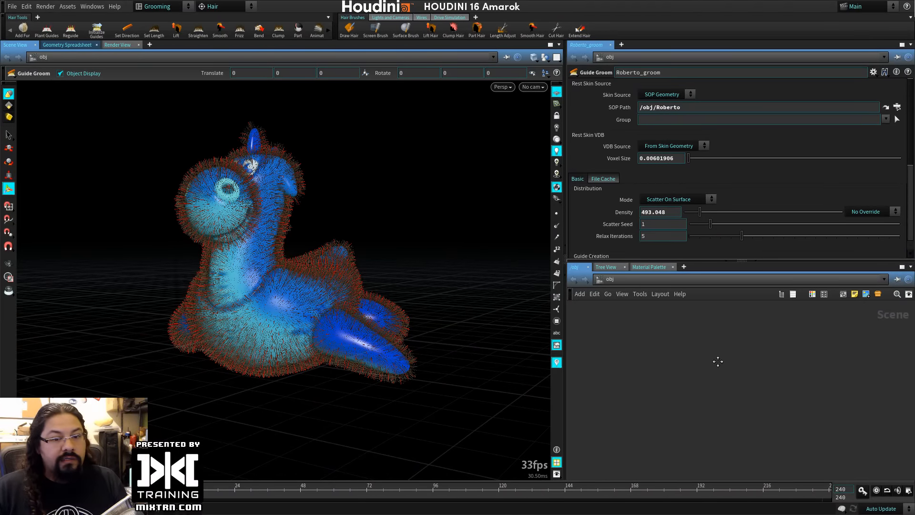
Frame the object network and stack the Roberto, Roberto_groom and Roberto_hairgen nodes in a vertical column.
key(l)
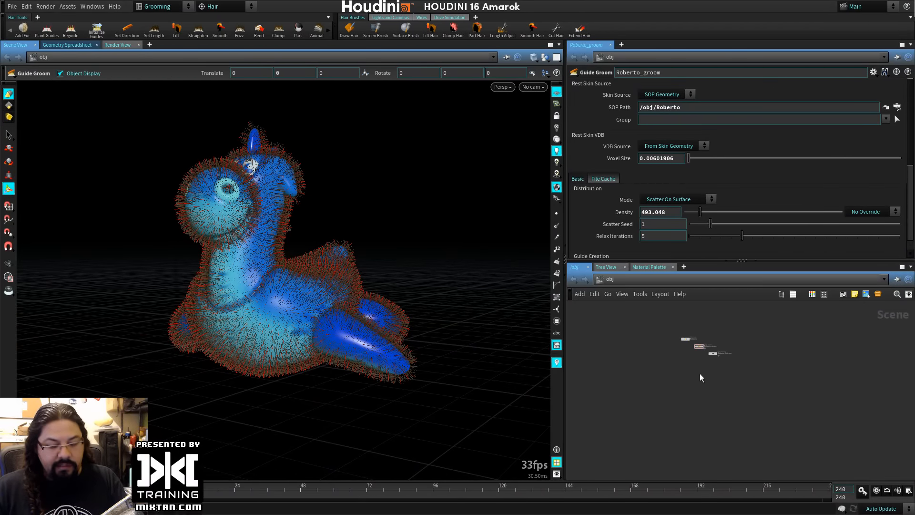
key(h)
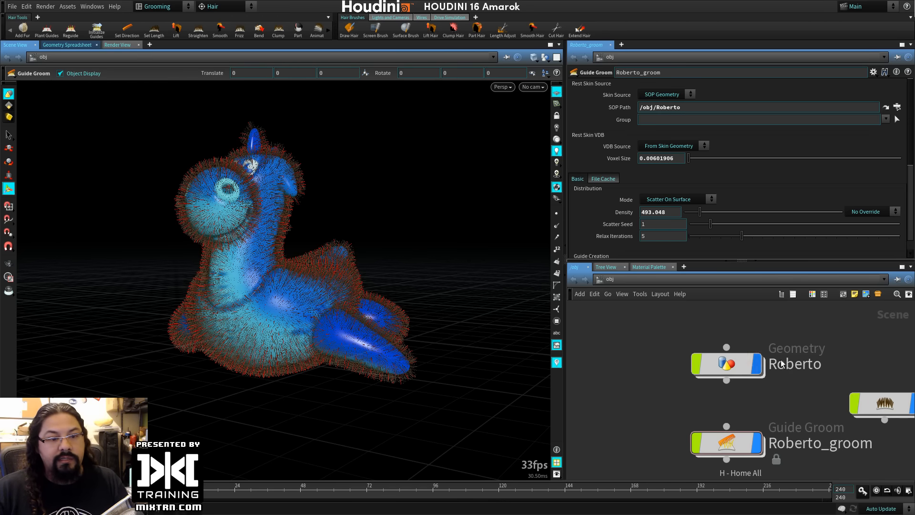
click(642, 338)
drag(642, 418, 672, 432)
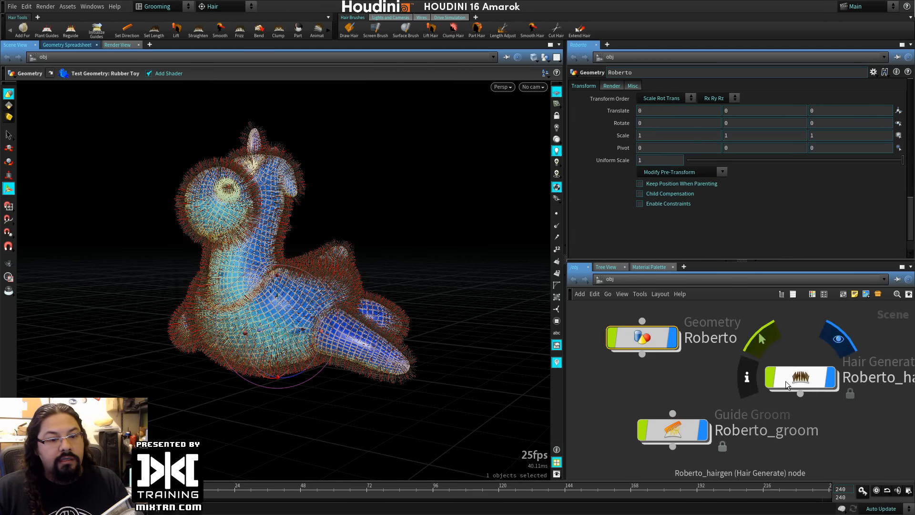
mouse_move(785, 382)
mouse_down()
mouse_move(642, 379)
mouse_move(656, 380)
mouse_move(575, 400)
mouse_up()
click(643, 379)
drag(673, 429, 727, 367)
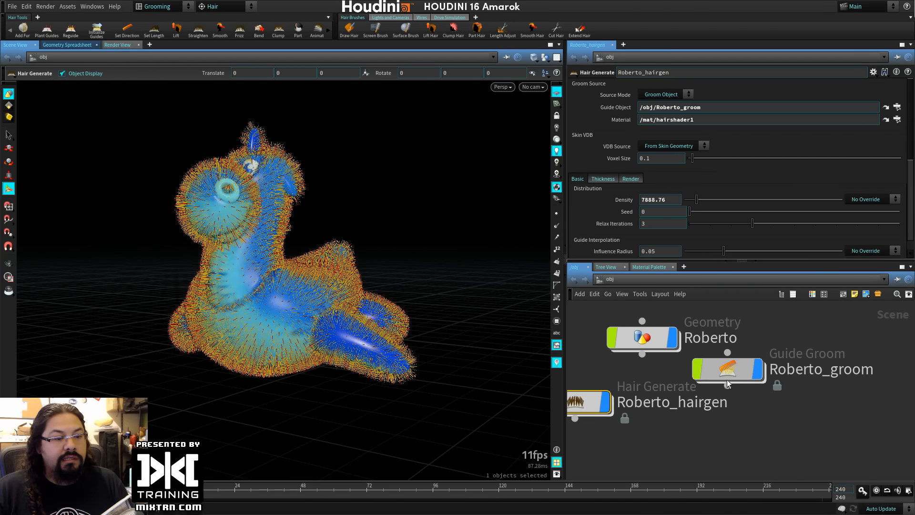
drag(600, 413, 697, 448)
drag(730, 371, 644, 388)
drag(677, 437, 638, 446)
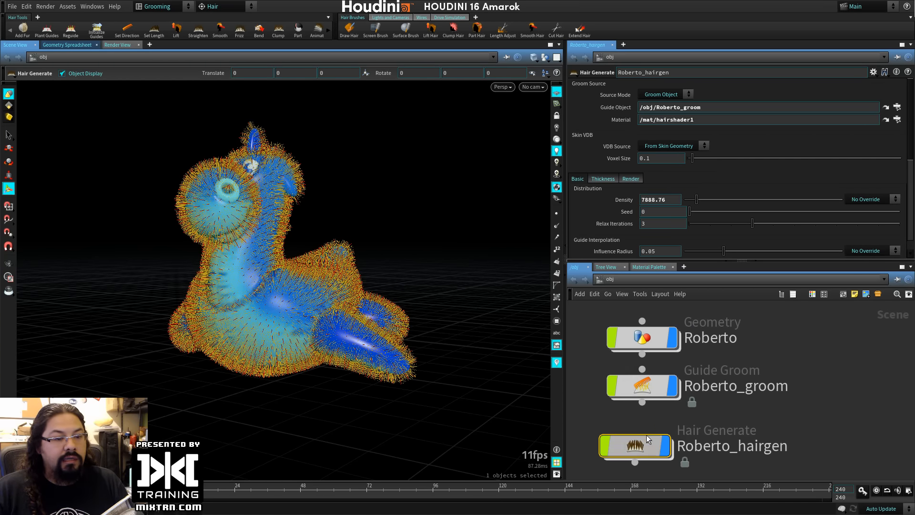
Select the Roberto_groom node and widen the Hair Tools shelf so that all of its tools fit.
click(653, 390)
drag(245, 312, 316, 295)
key(Return)
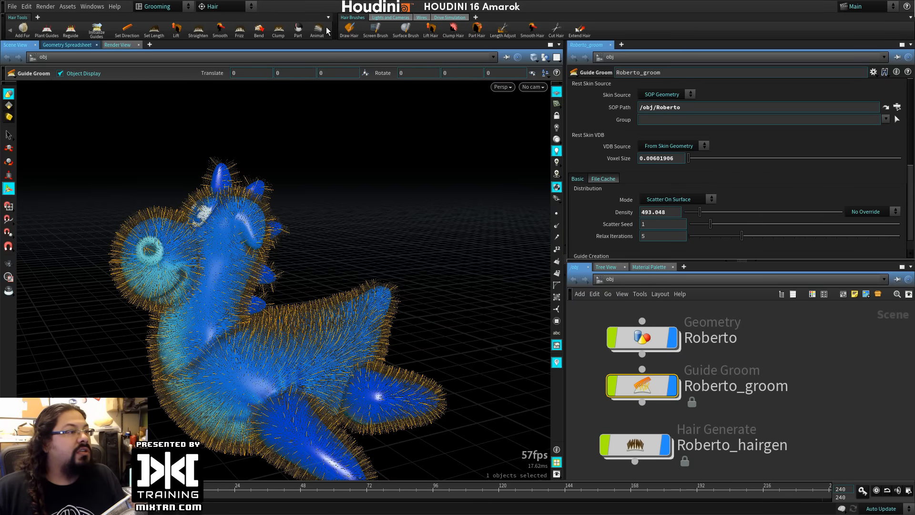
mouse_move(335, 30)
mouse_down()
mouse_move(400, 30)
mouse_move(381, 31)
mouse_up()
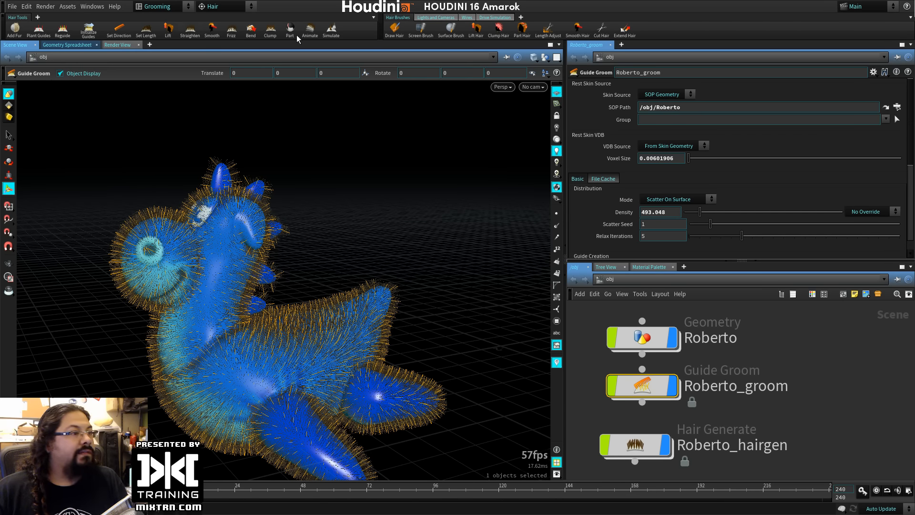
Start the Surface Brush on the guides and comb the fur along the neck and both flanks toward the tail.
click(448, 32)
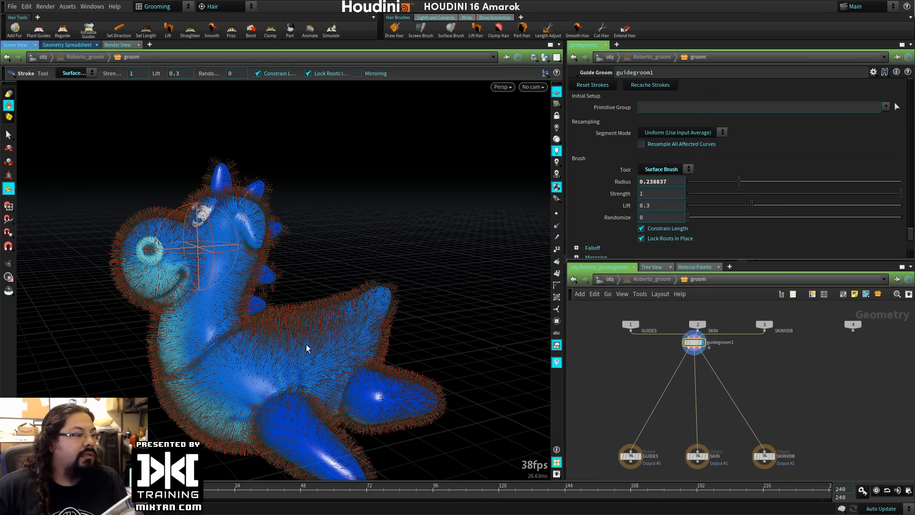
mouse_move(340, 323)
mouse_down()
mouse_move(374, 313)
mouse_move(338, 306)
mouse_move(378, 301)
mouse_up()
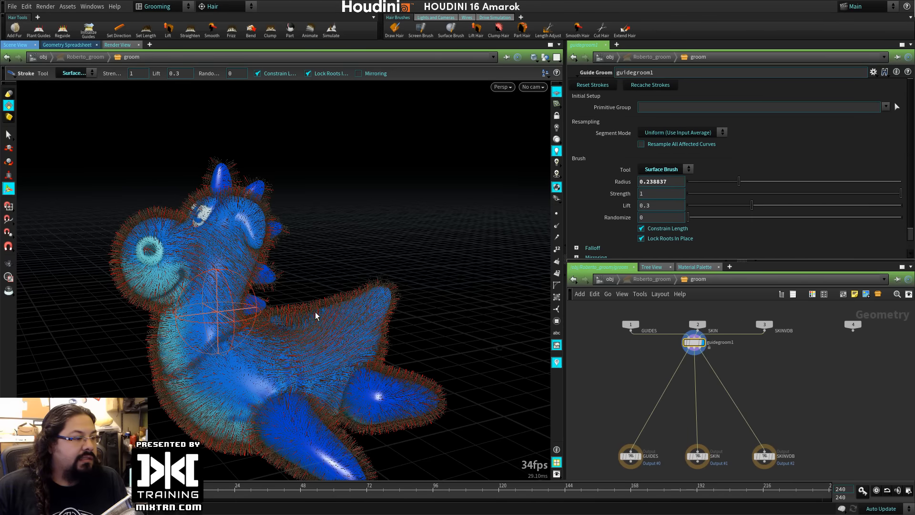
drag(345, 311, 450, 289)
mouse_move(414, 347)
alt+mouse_down()
mouse_move(274, 333)
mouse_move(90, 351)
mouse_move(361, 348)
mouse_move(253, 347)
mouse_move(89, 286)
alt+mouse_up()
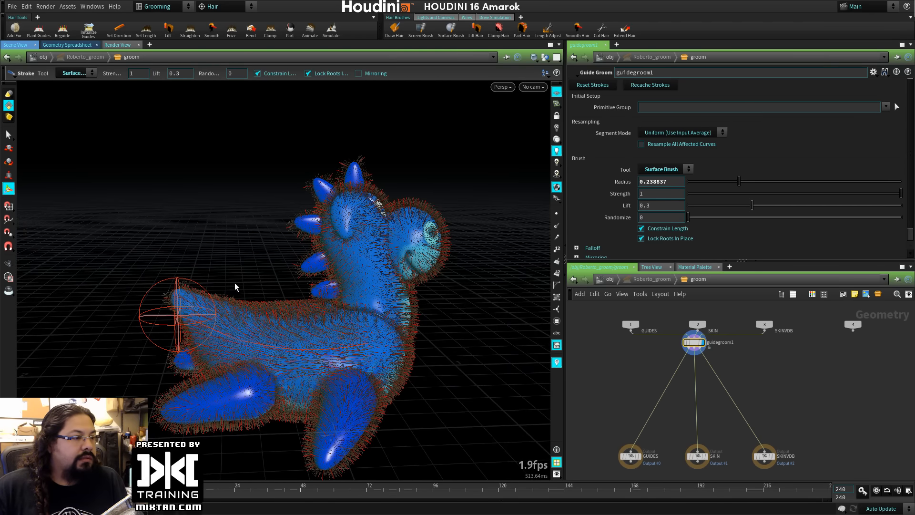
Comb the guides from the flank over the flippers on the toy's other side toward the flipper tips.
mouse_move(462, 238)
alt+mouse_down()
mouse_move(352, 235)
mouse_move(304, 266)
mouse_move(351, 218)
mouse_move(251, 220)
alt+mouse_up()
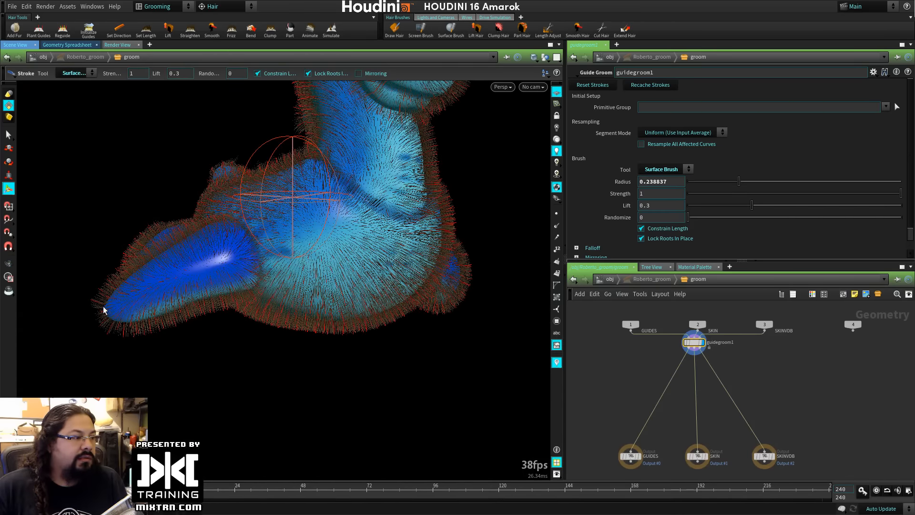
drag(103, 306, 35, 325)
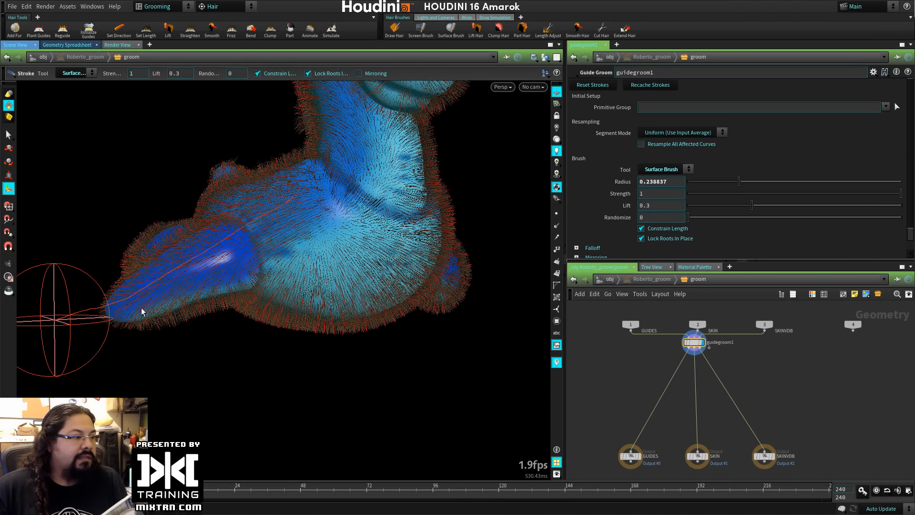
mouse_move(142, 312)
alt+mouse_down()
mouse_move(450, 327)
mouse_move(286, 343)
mouse_move(309, 263)
alt+mouse_up()
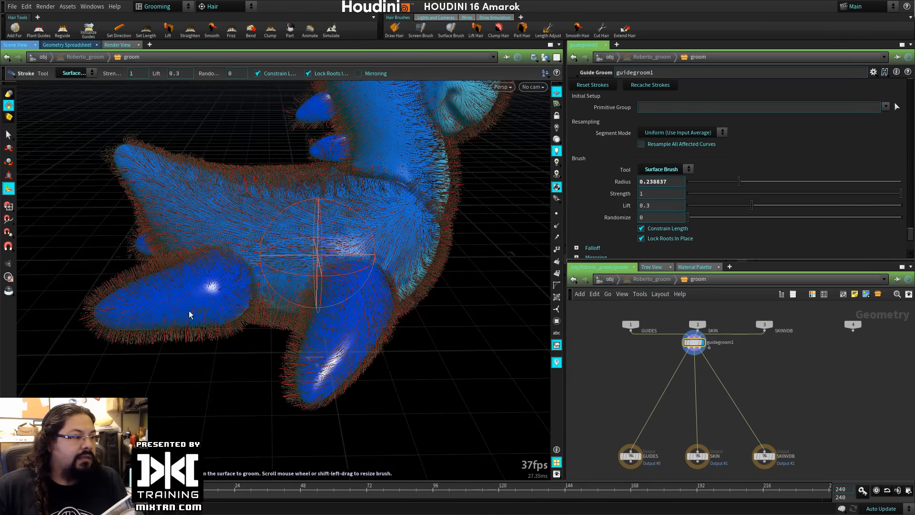
drag(189, 314, 1, 323)
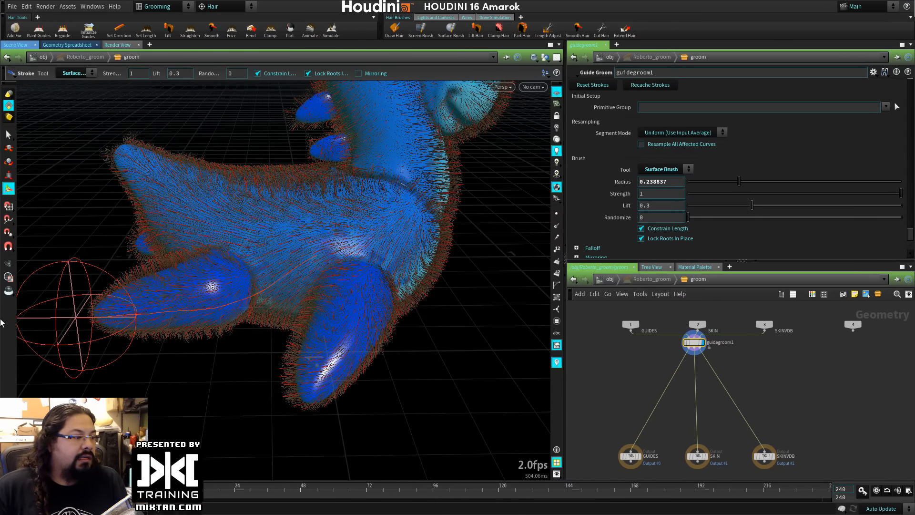
Comb the guides around the toy's rear and along the rear flippers outward to their tips.
alt+drag(284, 356, 343, 344)
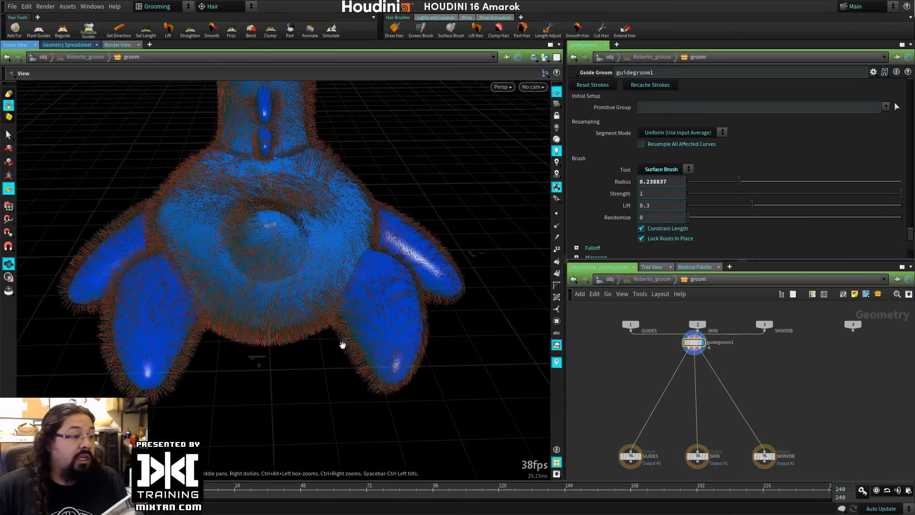
drag(334, 252, 413, 423)
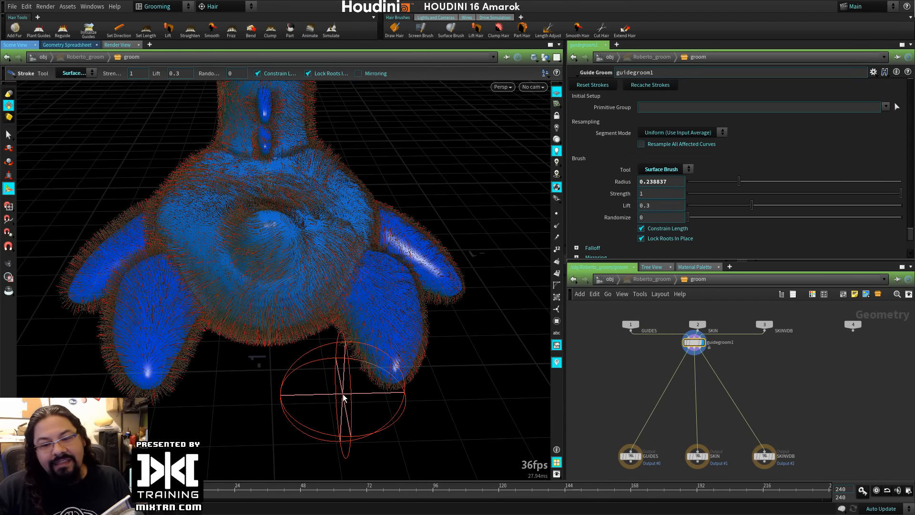
drag(141, 353, 133, 321)
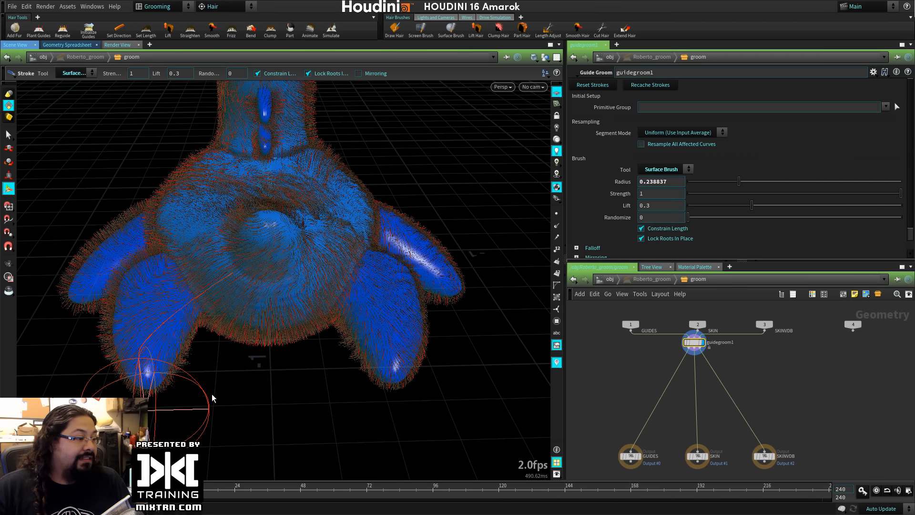
alt+drag(227, 400, 368, 394)
mouse_move(218, 291)
mouse_down()
mouse_move(387, 403)
mouse_move(456, 430)
mouse_up()
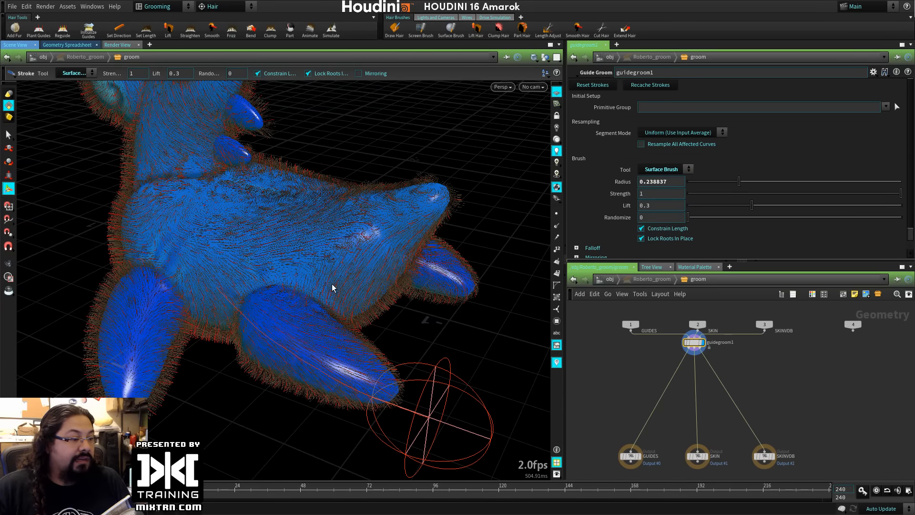
drag(430, 254, 447, 238)
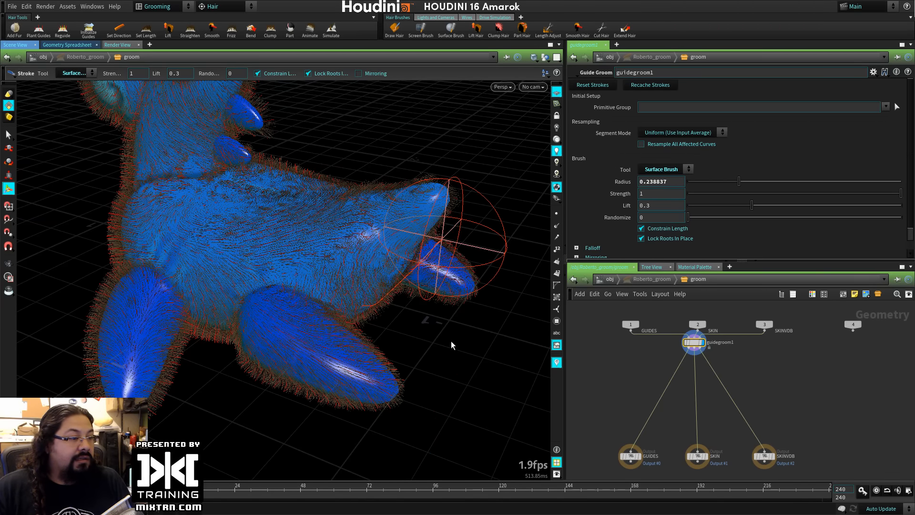
Comb the guides up the tail from below and across the belly toward the rear.
mouse_move(381, 305)
alt+mouse_down()
mouse_move(399, 265)
mouse_move(306, 218)
alt+mouse_up()
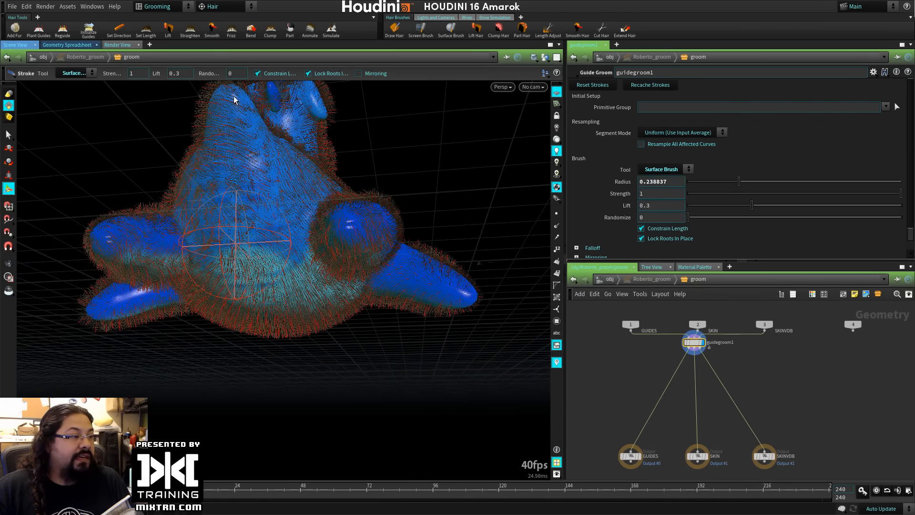
key(Escape)
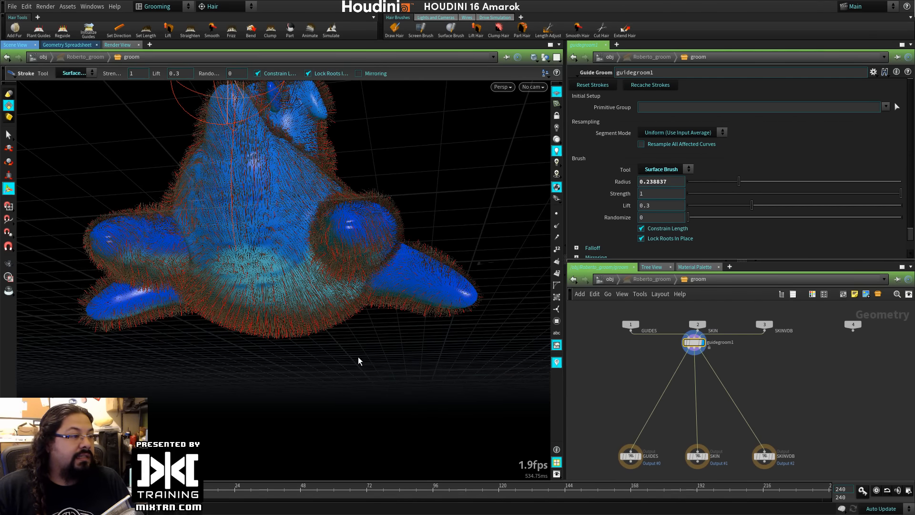
drag(302, 331, 205, 280)
key(Return)
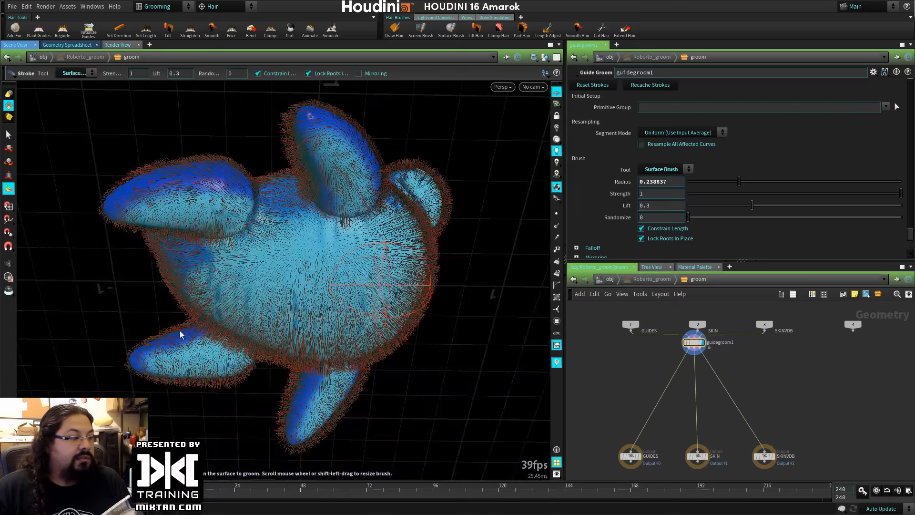
drag(115, 318, 87, 312)
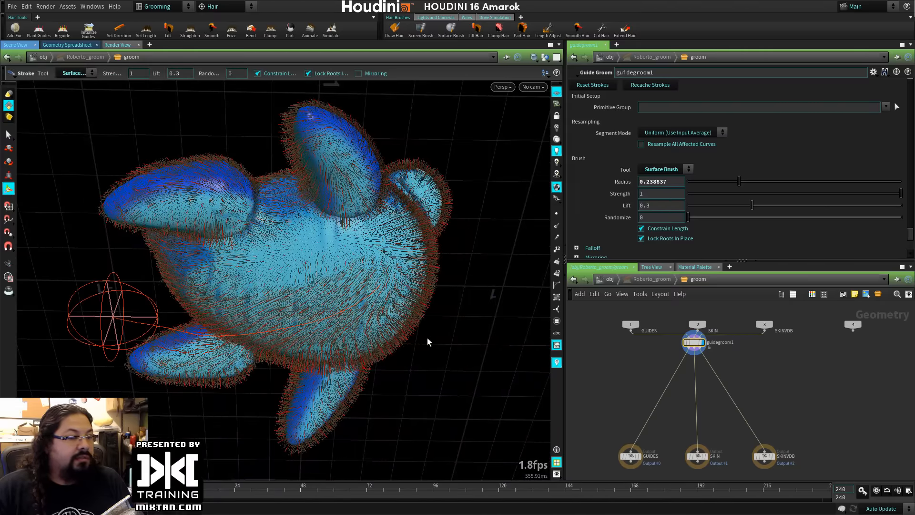
key(Escape)
mouse_move(339, 339)
mouse_down()
mouse_move(276, 302)
mouse_move(220, 337)
mouse_move(305, 91)
mouse_move(336, 81)
mouse_move(317, 302)
mouse_move(384, 218)
mouse_move(350, 219)
mouse_up()
key(Return)
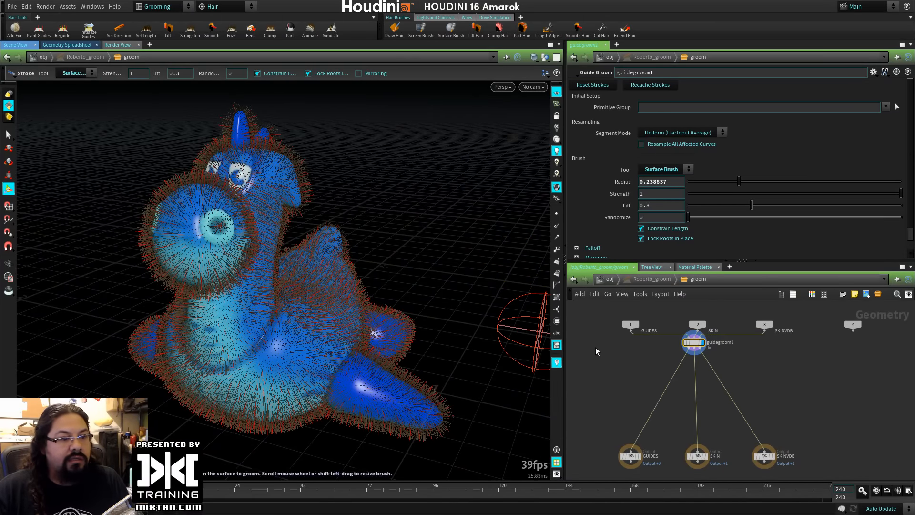
Return to the object level and change the desktop layout to varomix_01.
click(610, 279)
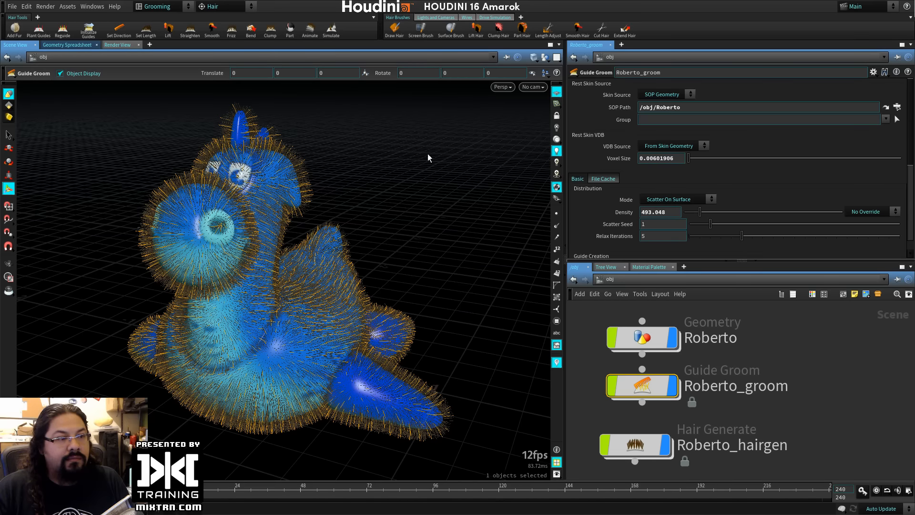
click(92, 7)
click(158, 6)
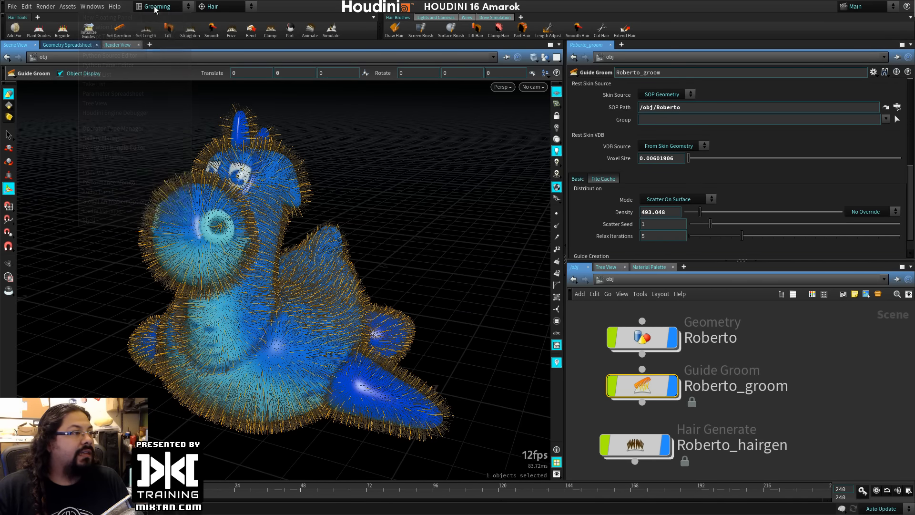
click(158, 6)
click(193, 121)
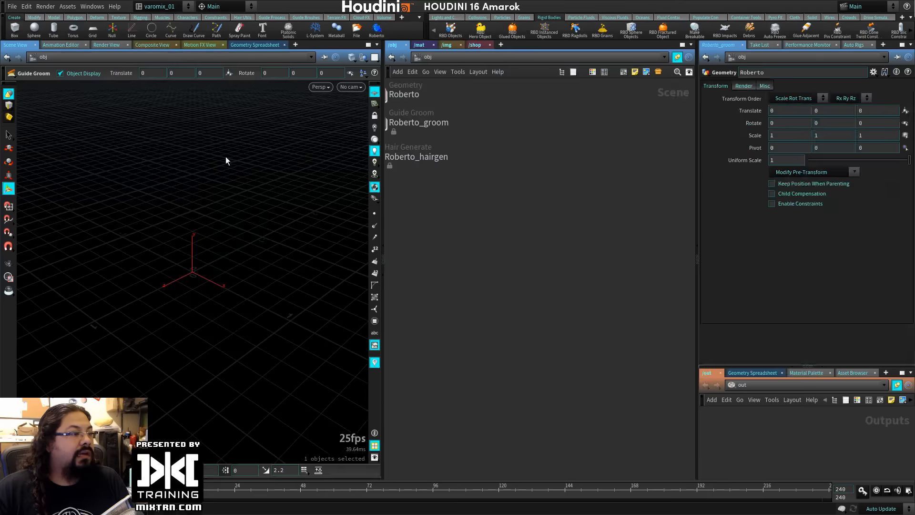
Frame the toy and the object network, realign the Roberto, Roberto_groom and Roberto_hairgen nodes in a column, and keep Roberto_hairgen selected.
key(h)
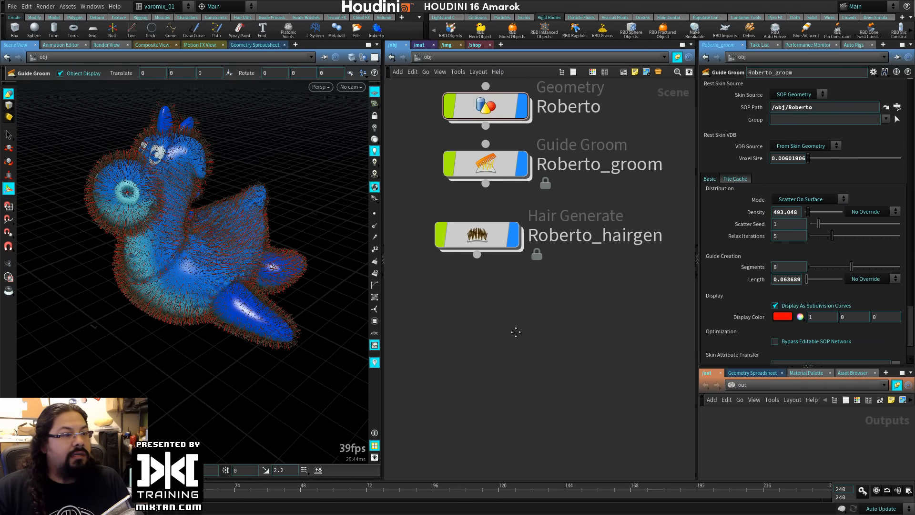
drag(509, 336, 534, 361)
drag(526, 249, 526, 272)
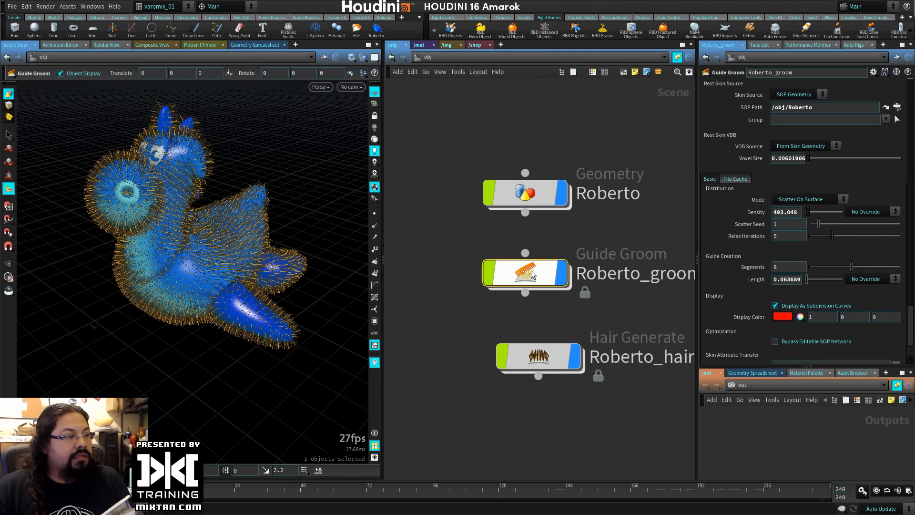
key(Escape)
drag(319, 256, 224, 310)
middle_drag(596, 311, 560, 286)
drag(502, 330, 477, 309)
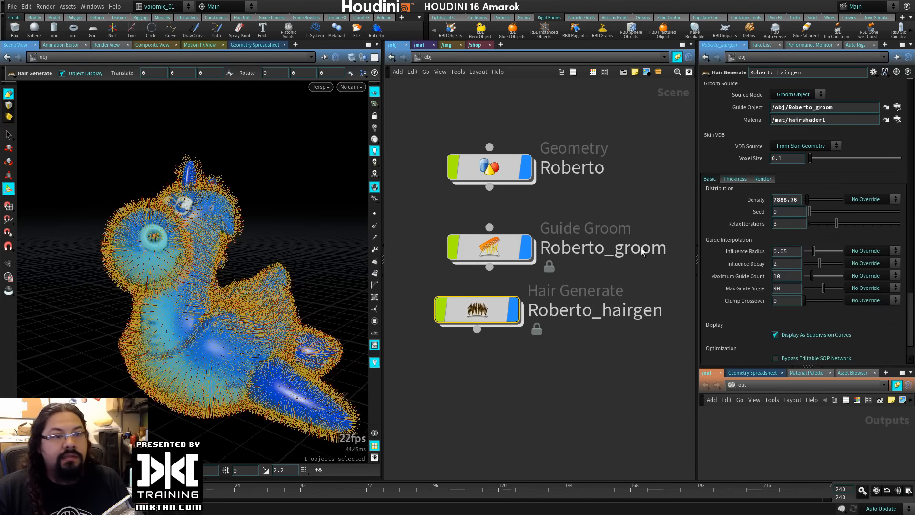
scroll(712, 288, down, 3)
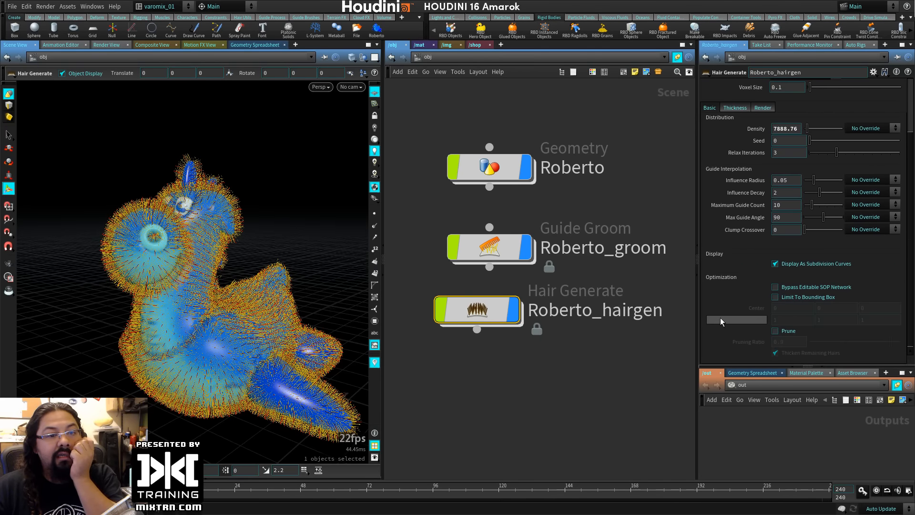
scroll(714, 316, up, 3)
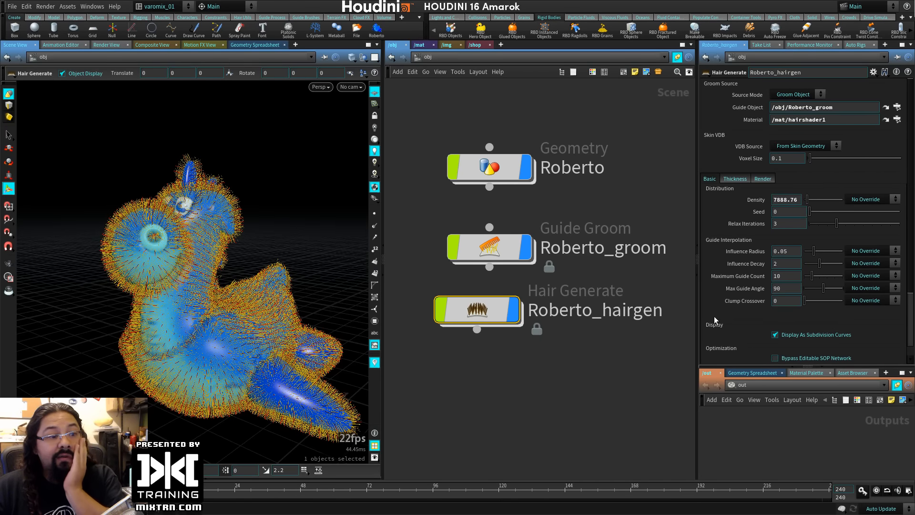
drag(481, 315, 493, 314)
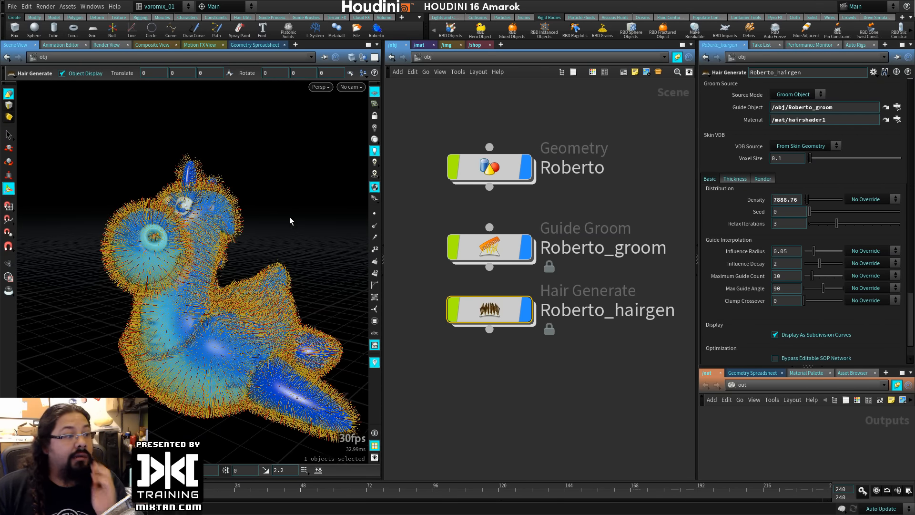
Set the radial menu to Hair and look through its Brushes submenu.
click(226, 8)
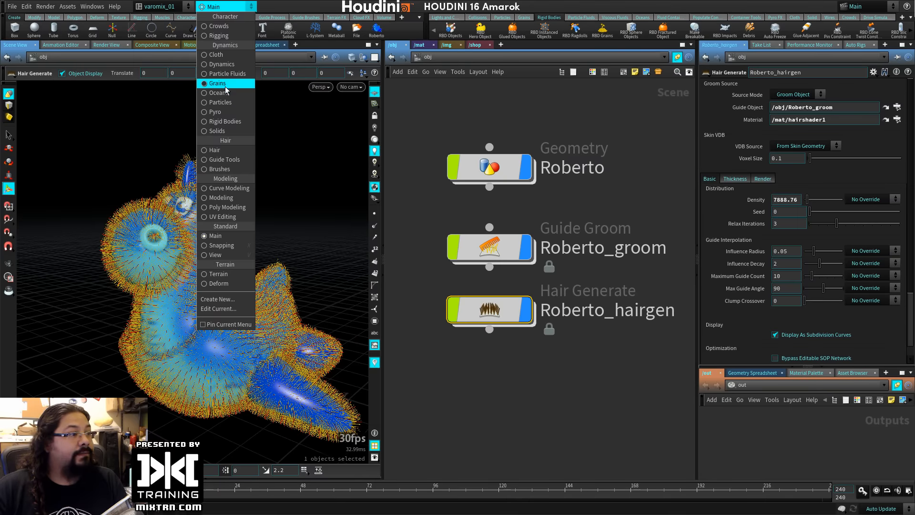
click(233, 151)
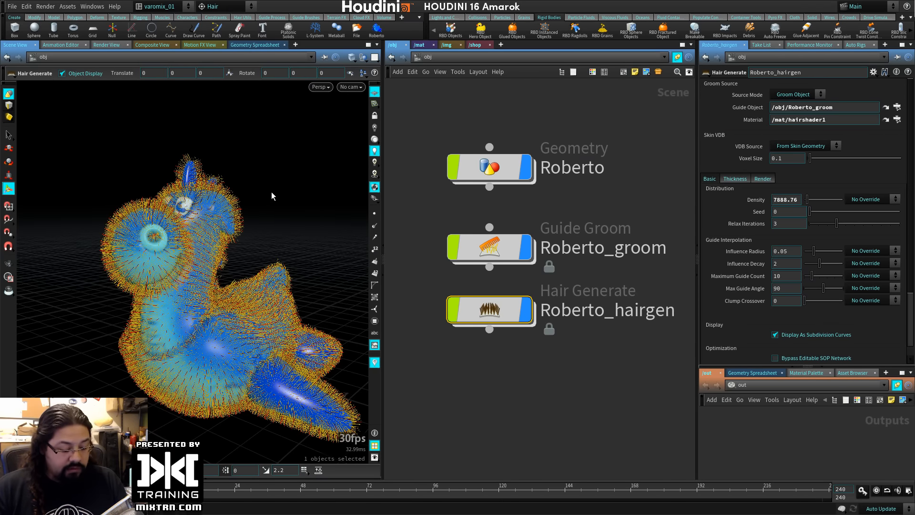
key(c)
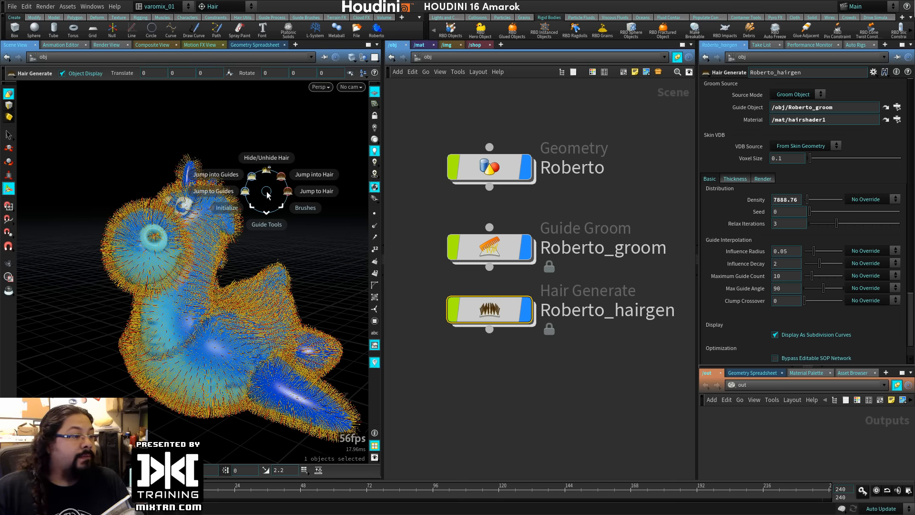
click(296, 208)
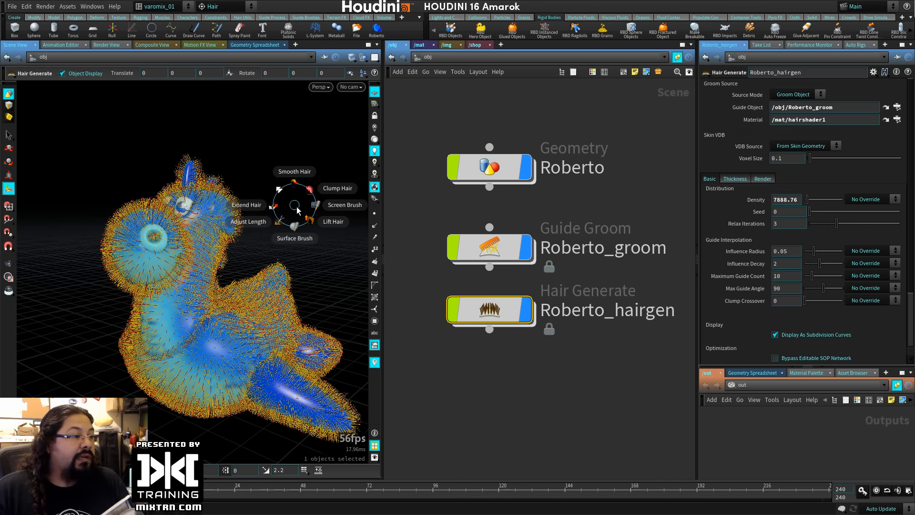
click(262, 181)
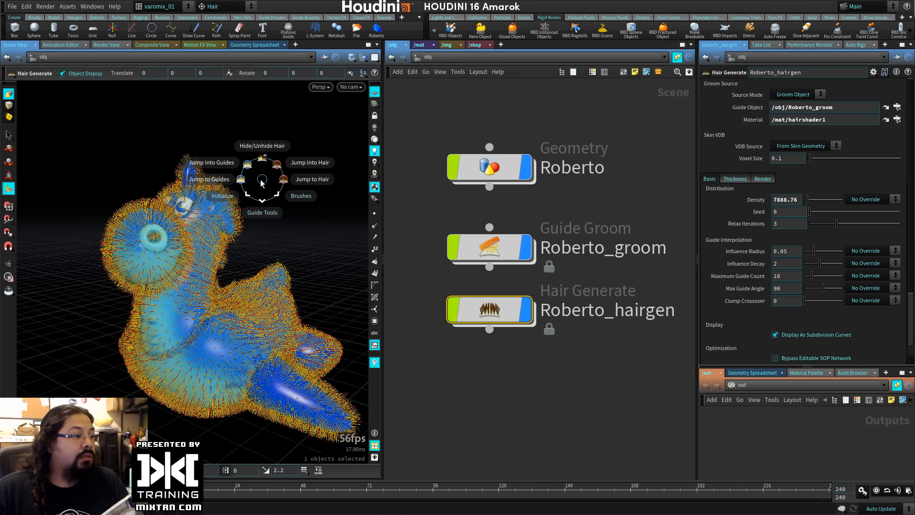
Check the radial menu's Initialize tools and apply the Set Length guide tool to Roberto_hairgen.
click(232, 202)
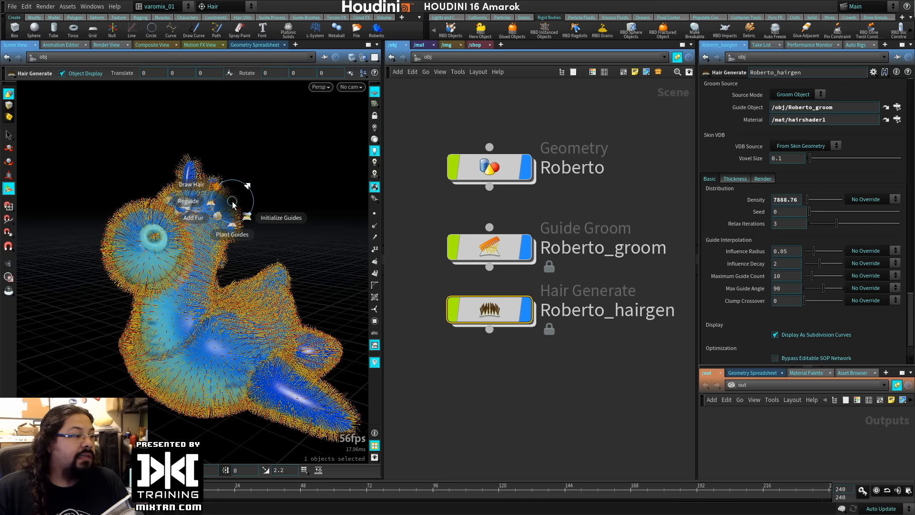
click(257, 173)
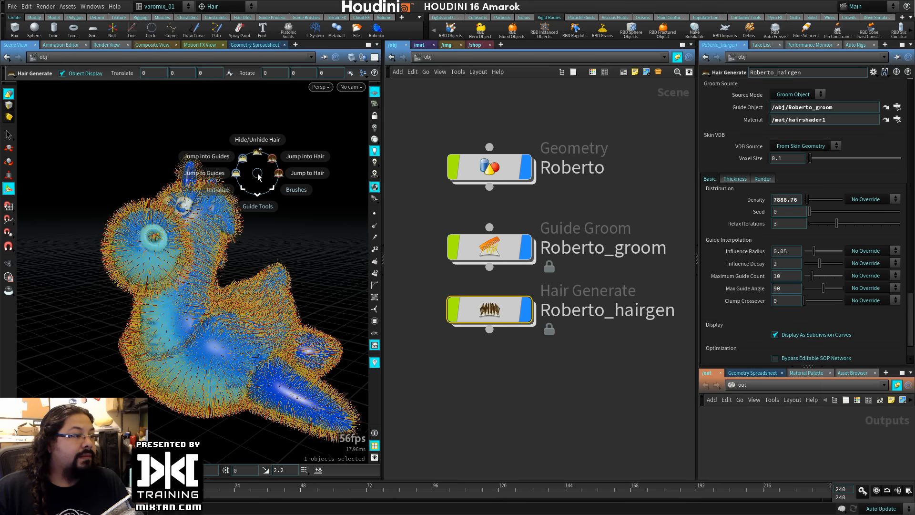
click(260, 209)
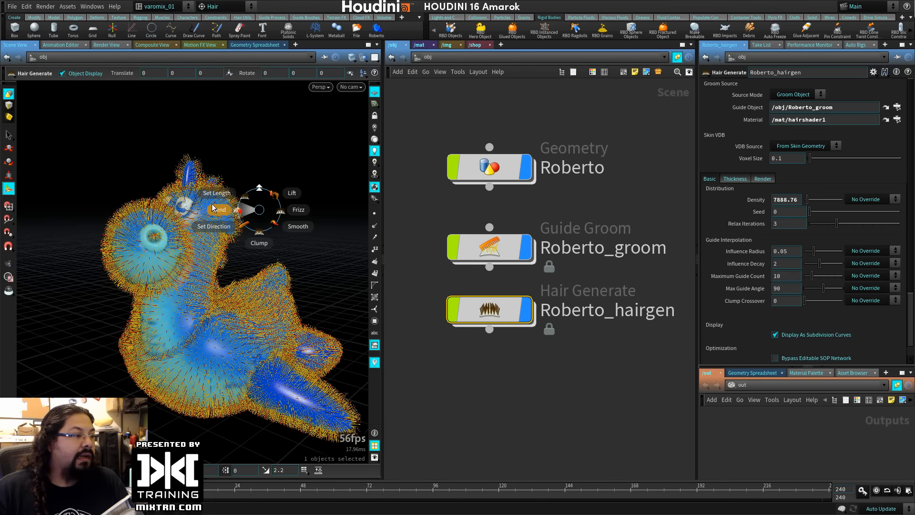
click(231, 194)
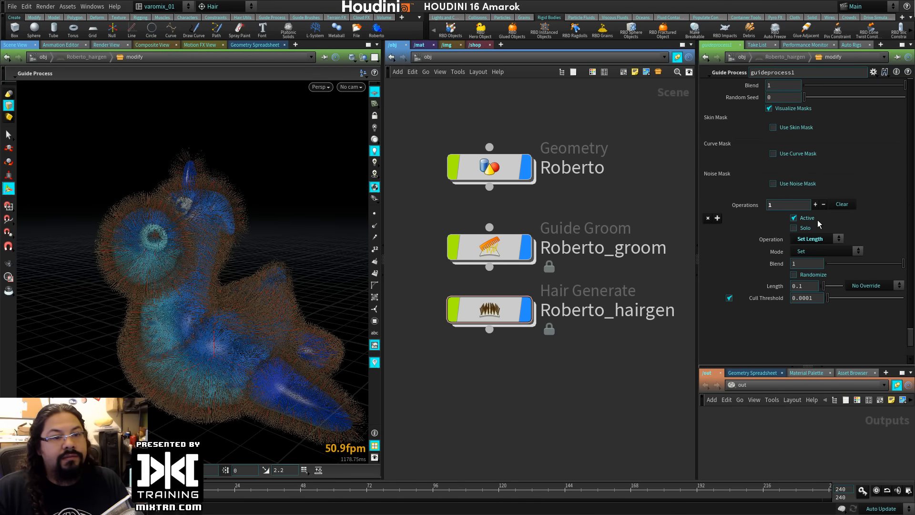
Randomize the Set Length operation on Roberto_hairgen with a minimum length of 0.05 and a maximum length of 0.1.
scroll(758, 276, down, 2)
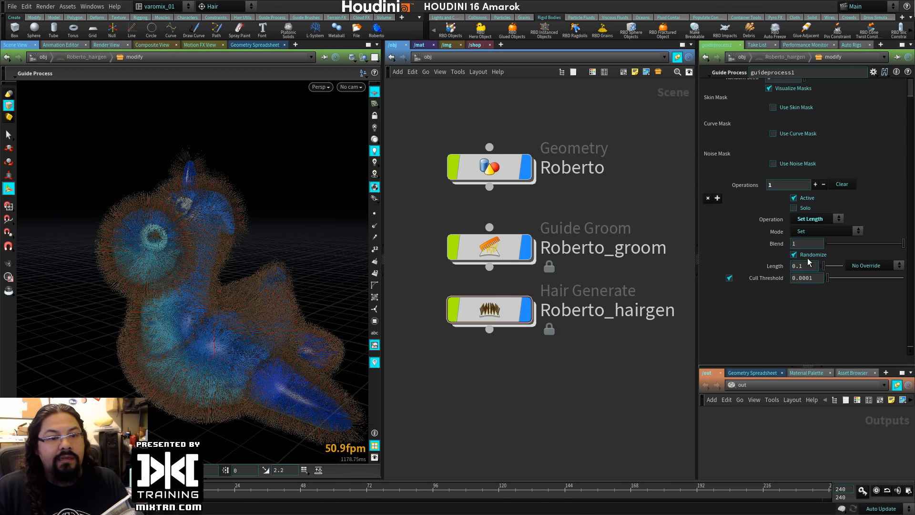
click(794, 254)
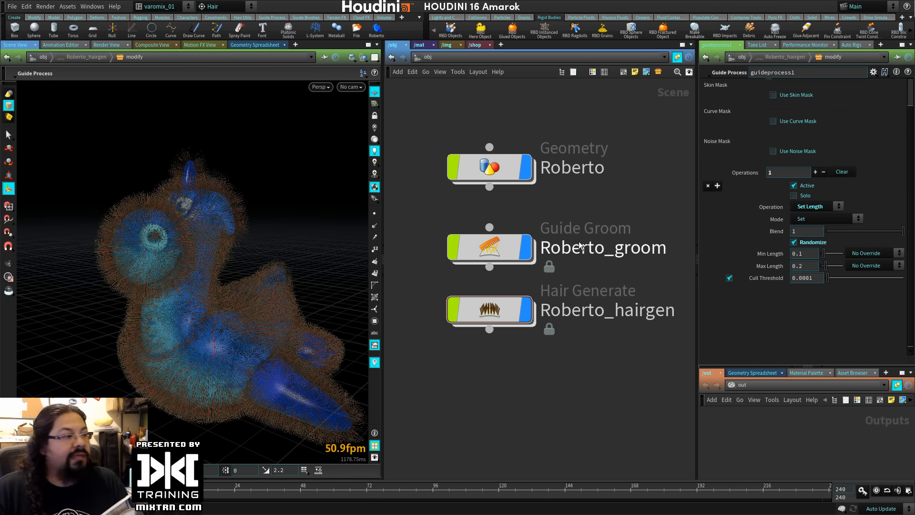
click(808, 255)
text(0.05)
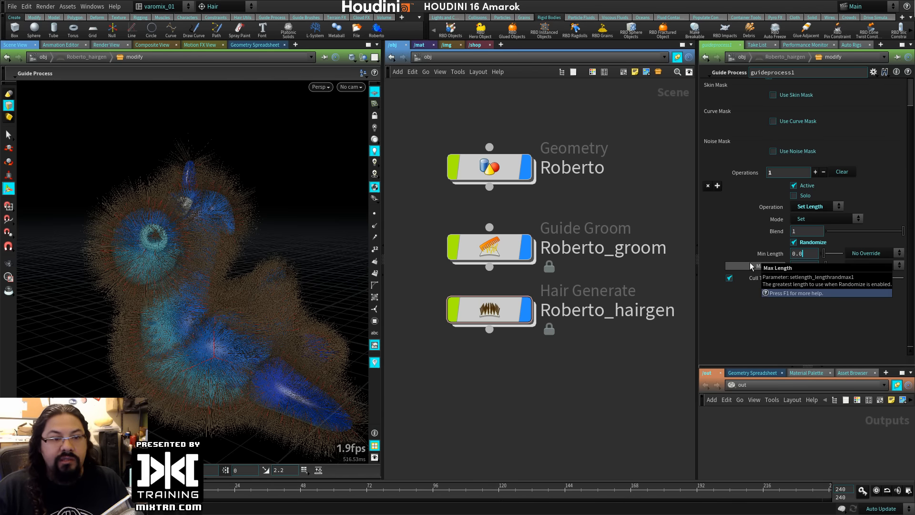
key(Return)
key(Tab)
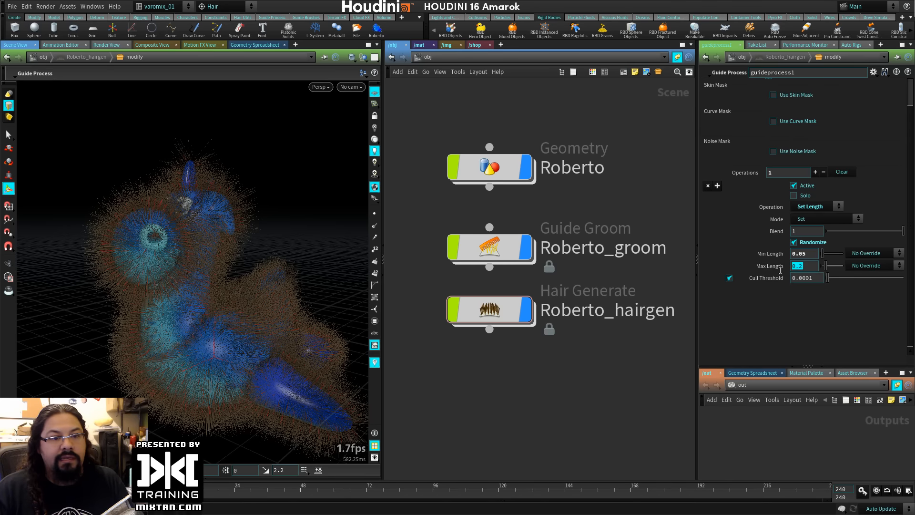
text(0.1)
key(Return)
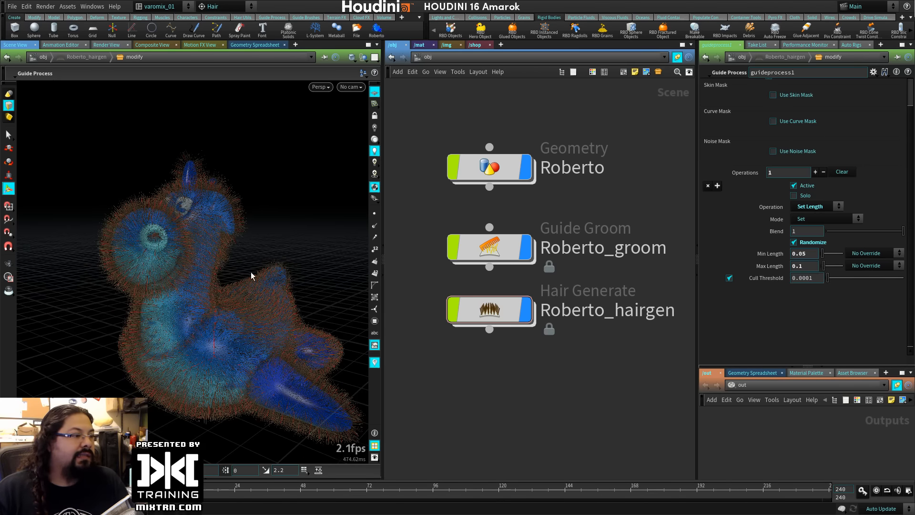
drag(251, 271, 201, 275)
key(Return)
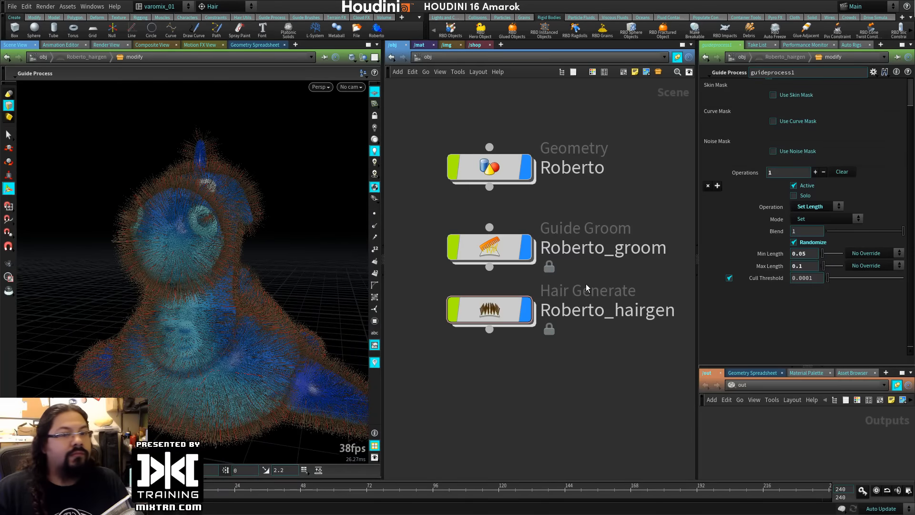
Select Roberto_groom, look through the radial menu's Initialize and Brushes options, and jump into its guides.
click(491, 247)
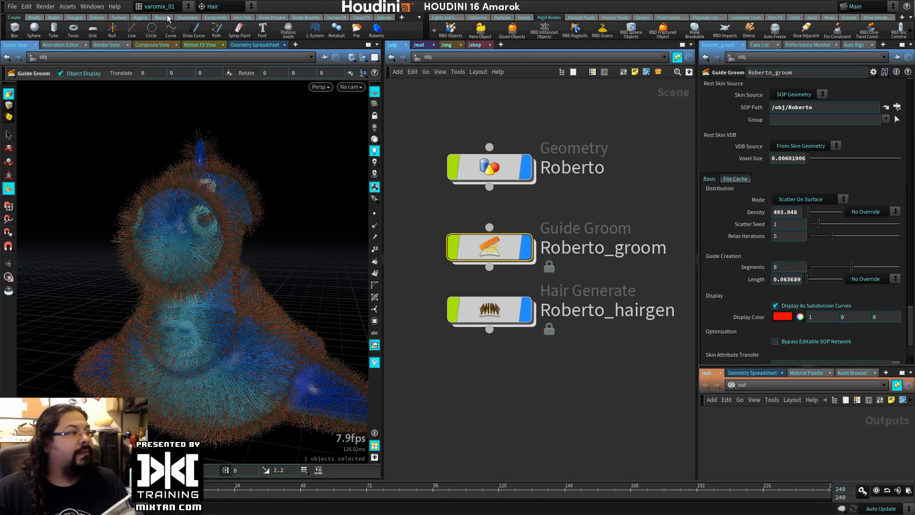
click(242, 18)
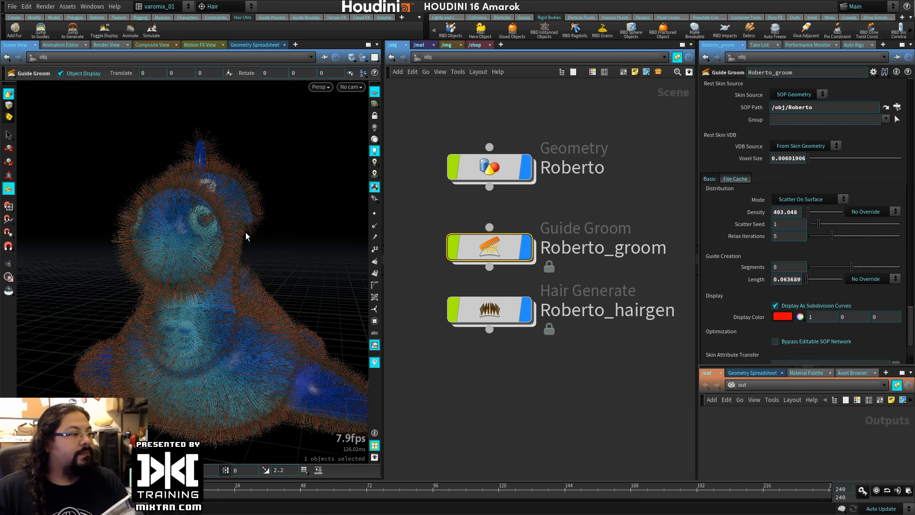
key(c)
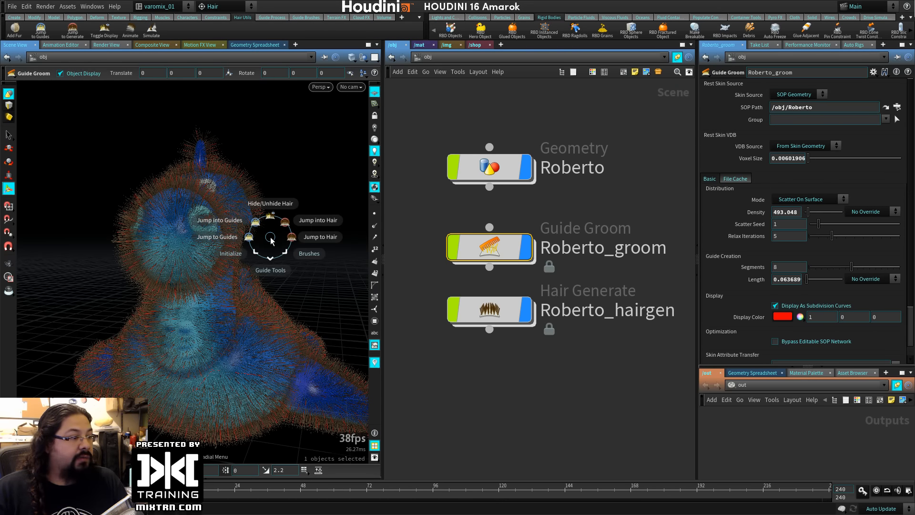
click(221, 263)
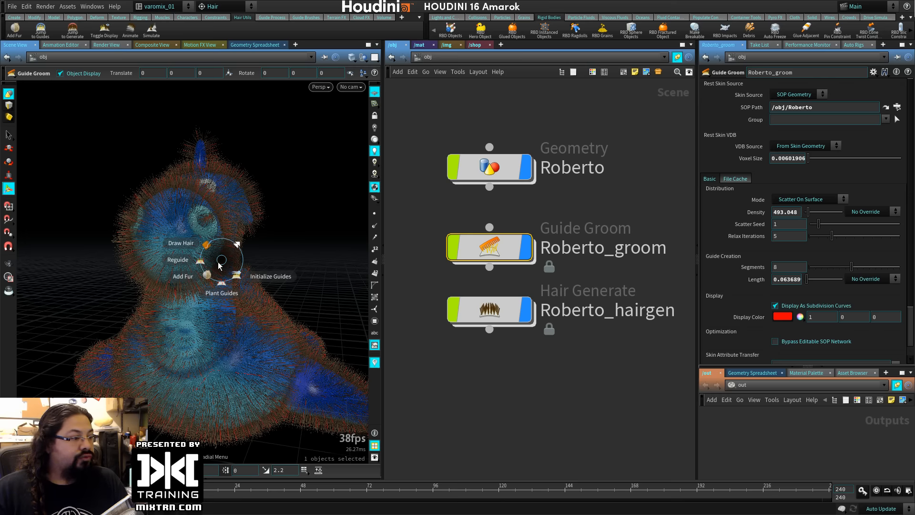
click(243, 240)
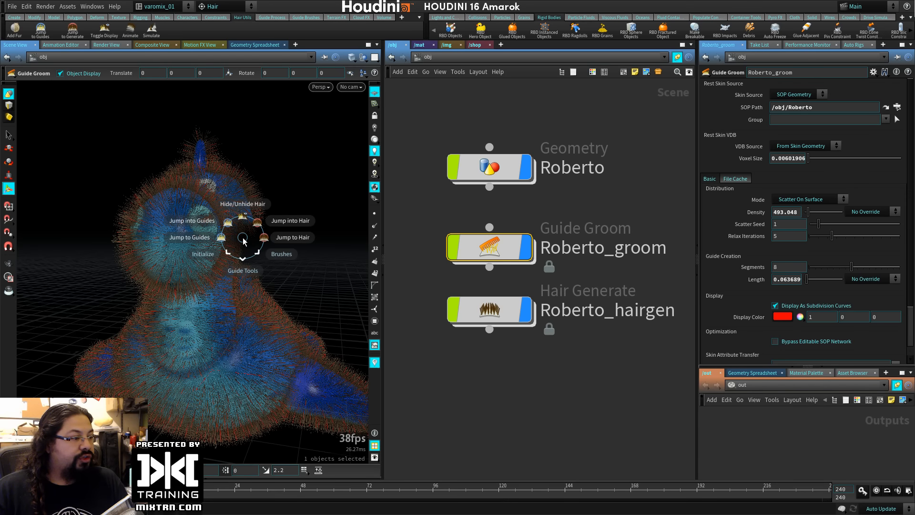
click(274, 255)
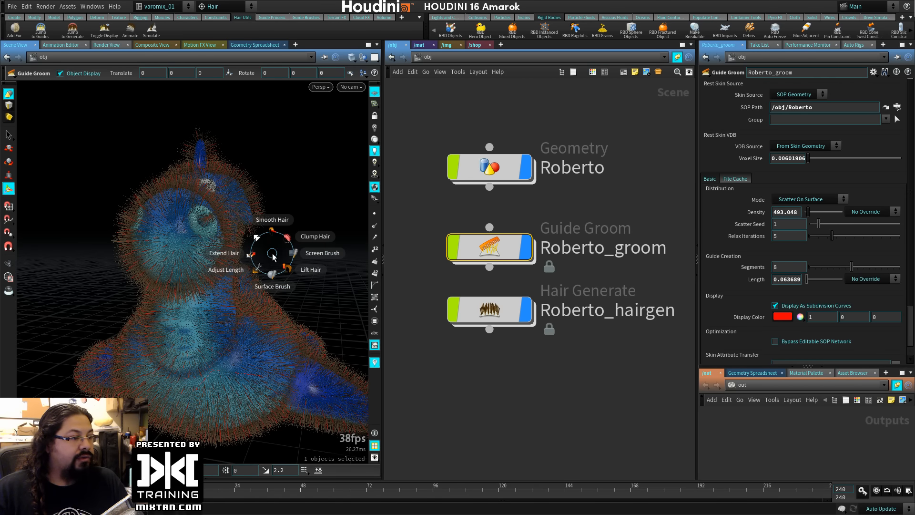
click(245, 221)
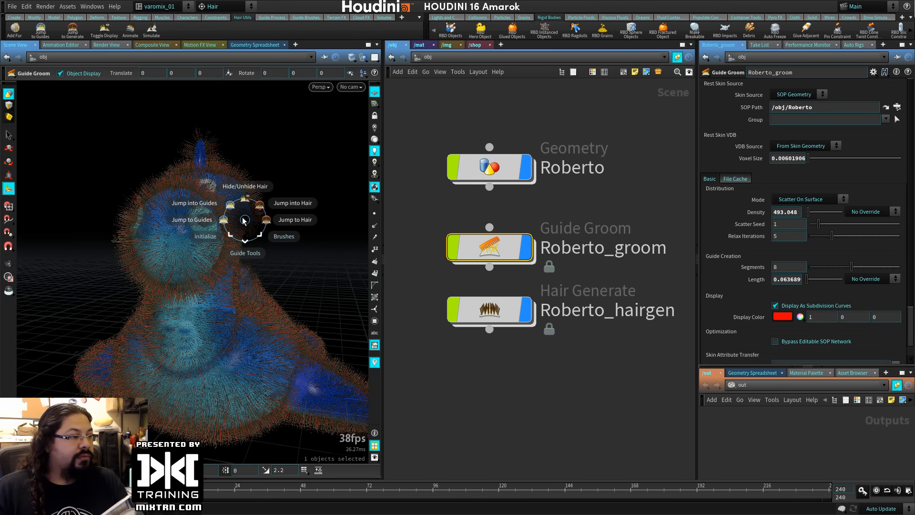
click(213, 202)
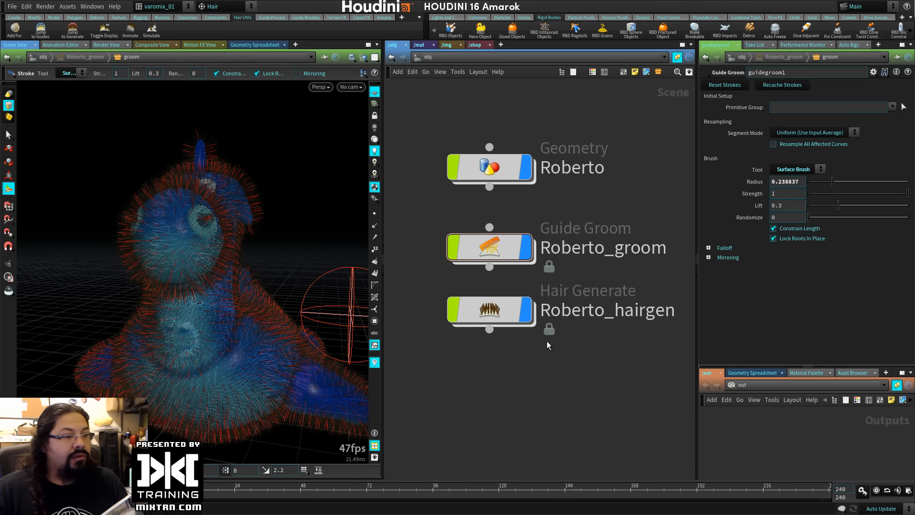
View the groomed guides from several angles and use the radial menu to jump into the hair.
key(Escape)
drag(286, 224, 210, 256)
key(Return)
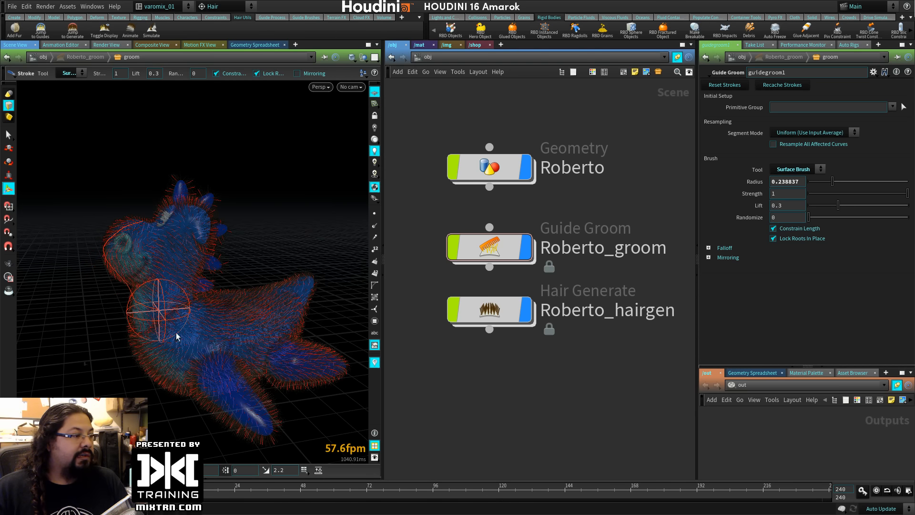
alt+drag(231, 321, 201, 314)
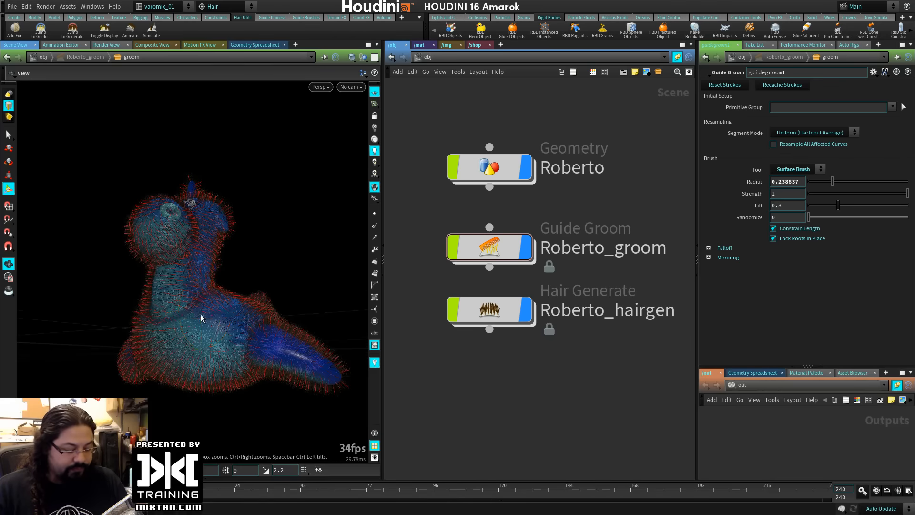
key(c)
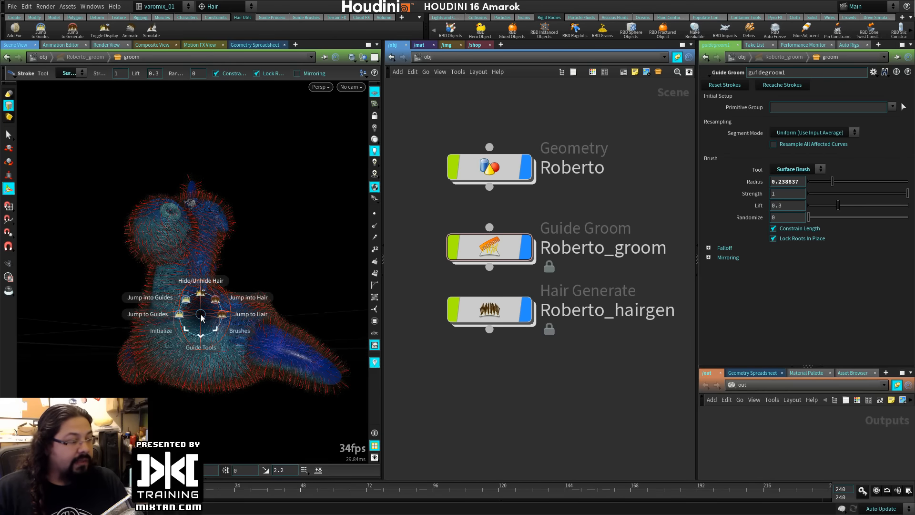
click(231, 302)
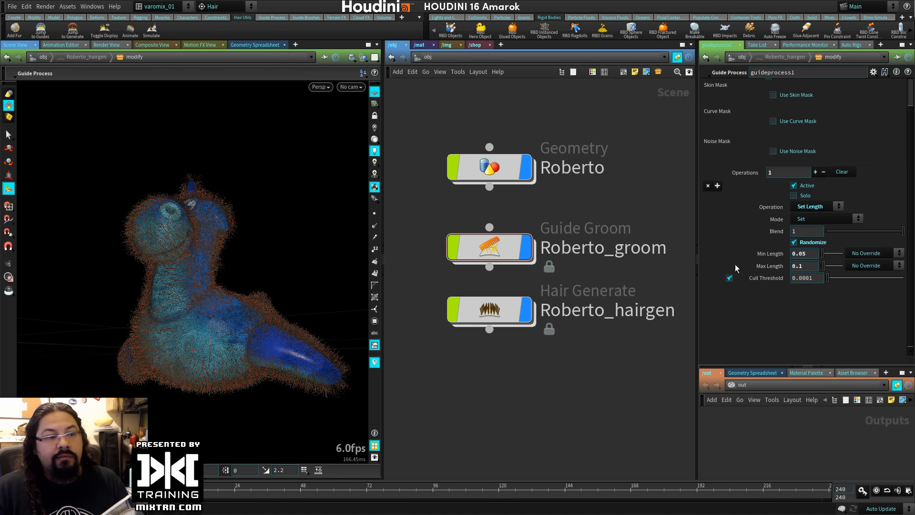
alt+drag(249, 249, 243, 268)
alt+right_drag(243, 268, 224, 272)
Limit Roberto_hairgen to a bounding box centred at 0, 0.213377, 0.629793 around the neck and belly, with Roberto_groom hidden.
click(489, 310)
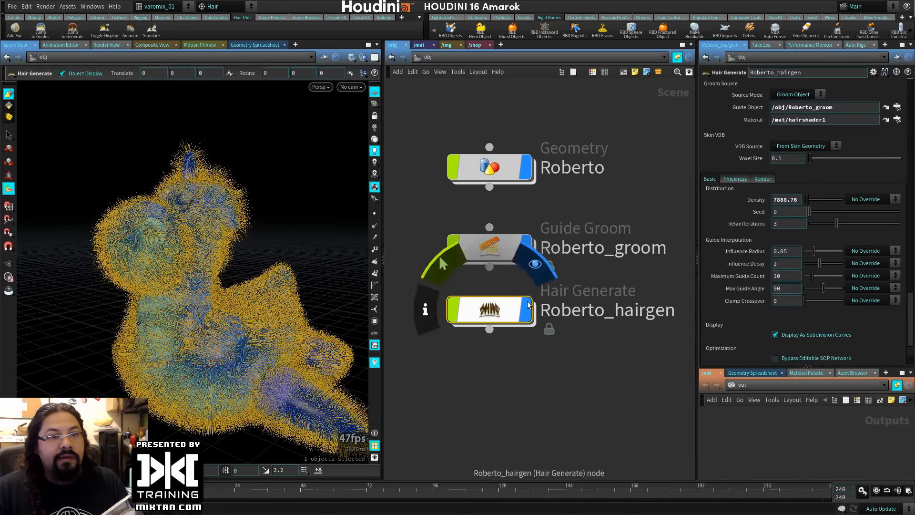
scroll(737, 273, down, 3)
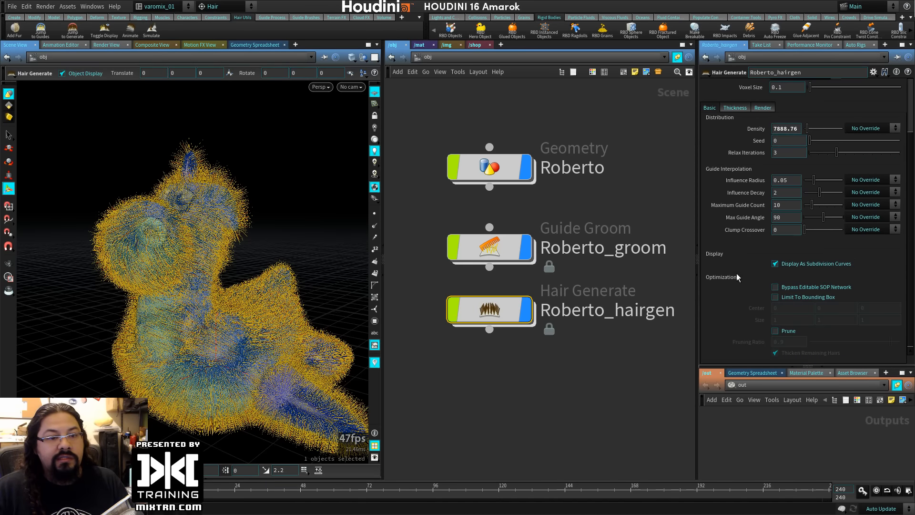
click(793, 298)
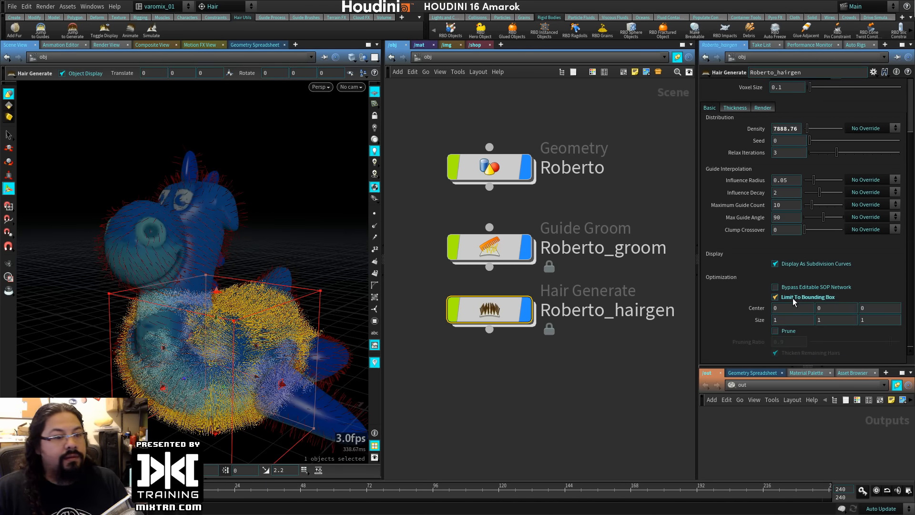
key(Escape)
drag(217, 331, 154, 270)
key(Return)
drag(177, 202, 173, 174)
key(ctrl+z)
alt+right_drag(183, 214, 229, 282)
alt+drag(181, 272, 196, 286)
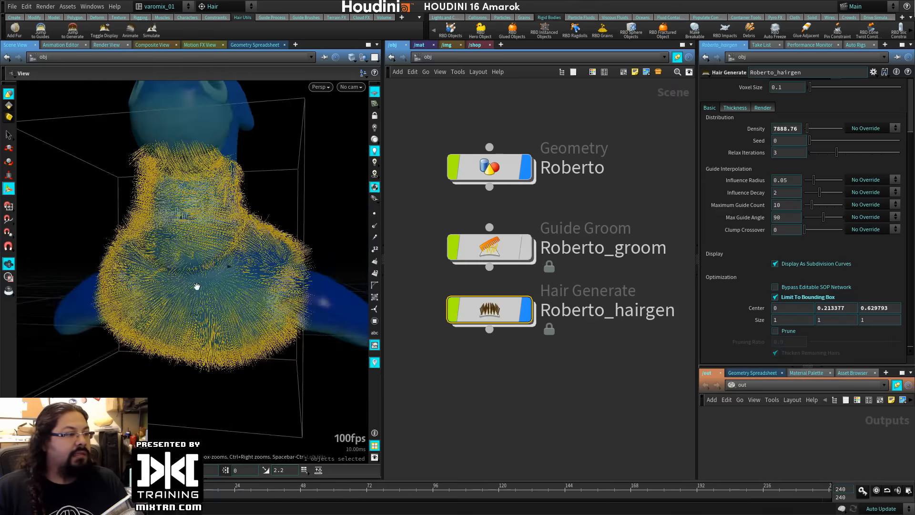
alt+drag(329, 369, 242, 327)
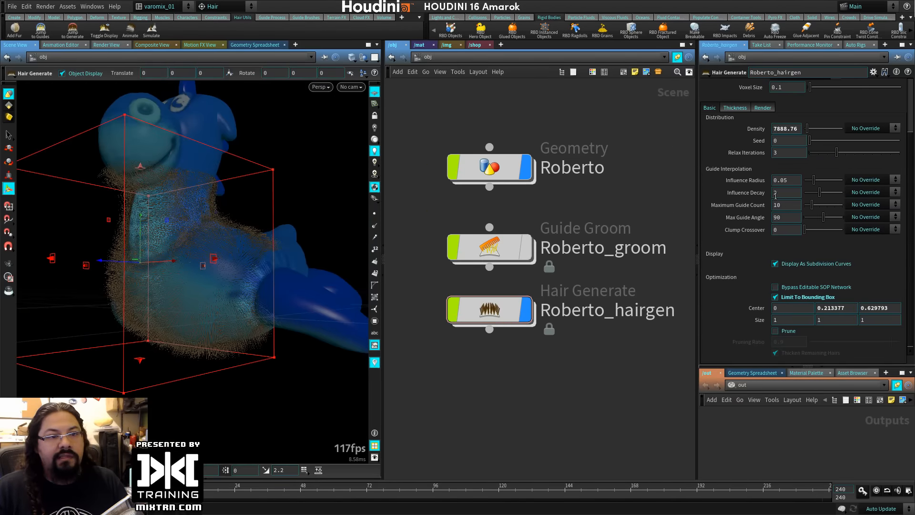
Set the hair density of Roberto_hairgen to 20000 and inspect the fur up close.
drag(796, 129, 736, 128)
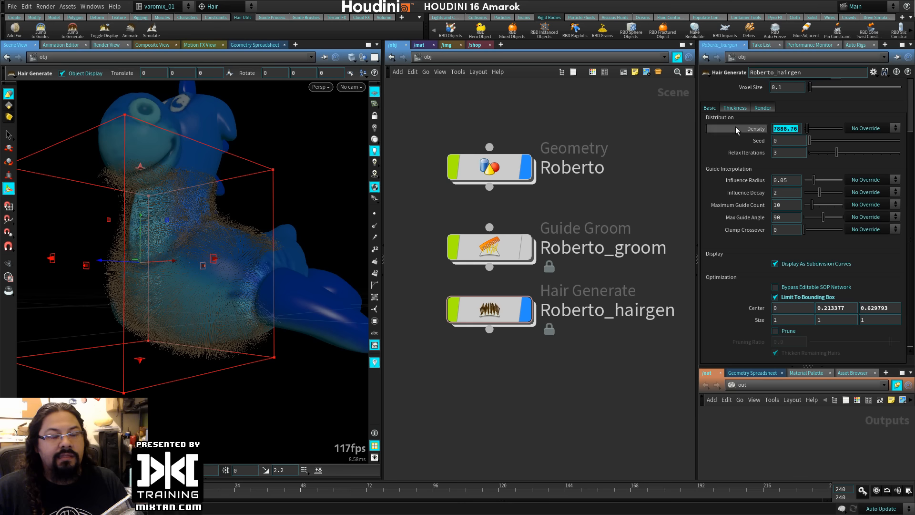
text(20000)
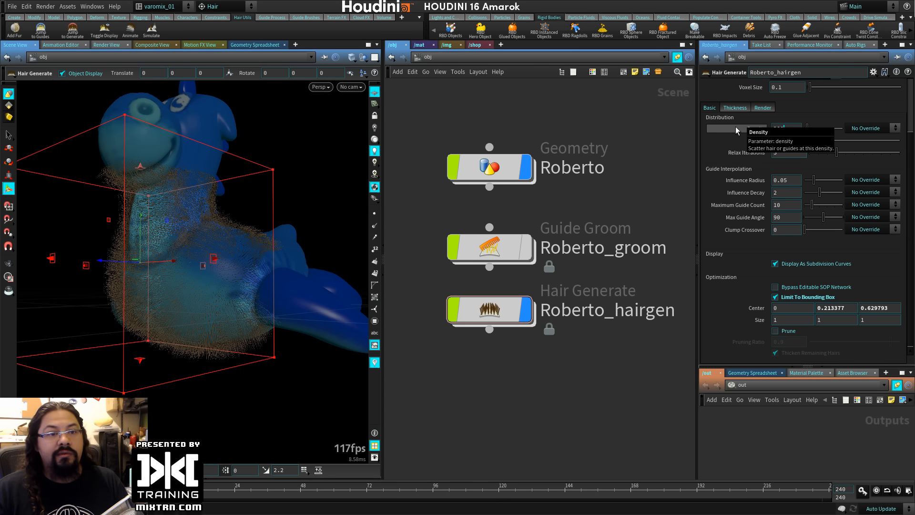
key(Return)
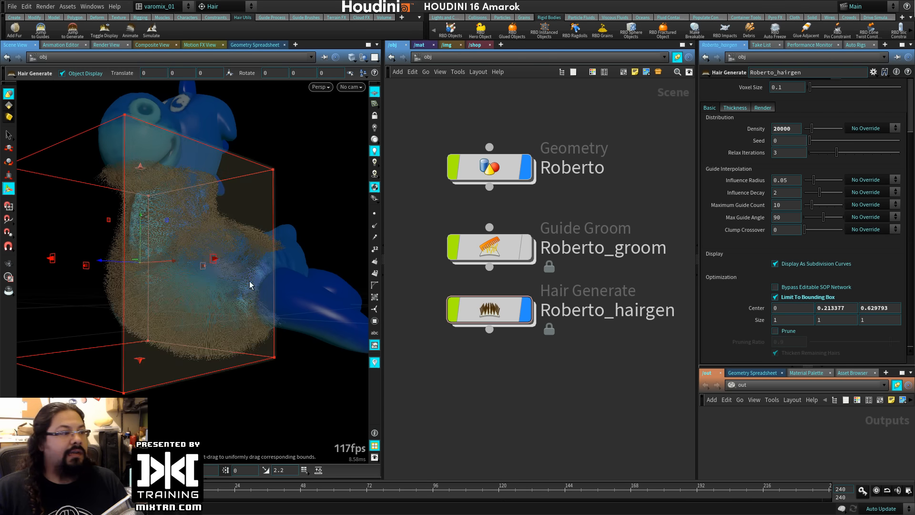
alt+right_drag(161, 274, 306, 276)
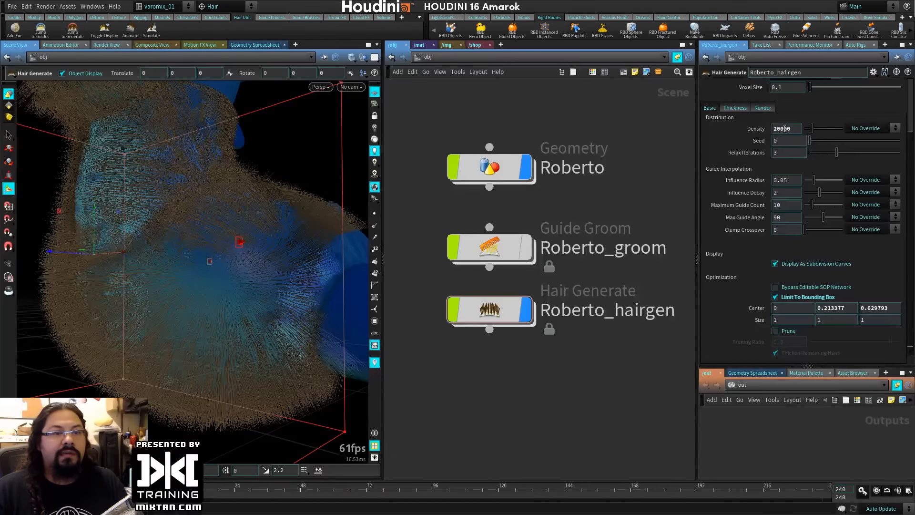
Set the hair density to 50000 and widen the bounding box to about 1.12 along X.
text(50)
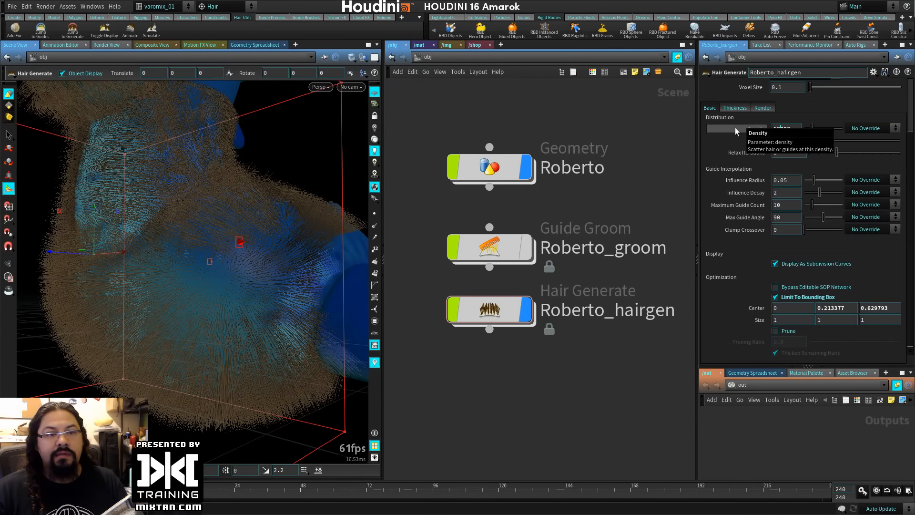
key(Return)
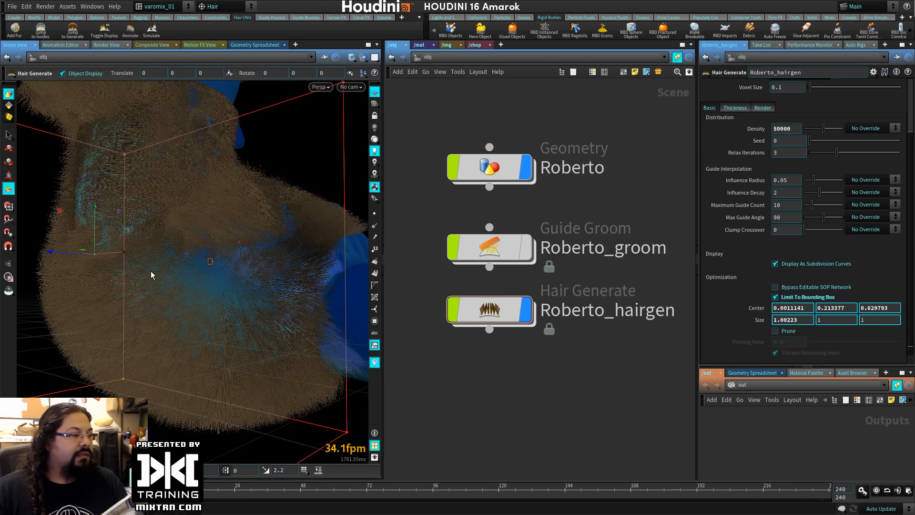
alt+drag(151, 271, 247, 300)
right_click(247, 300)
key(Escape)
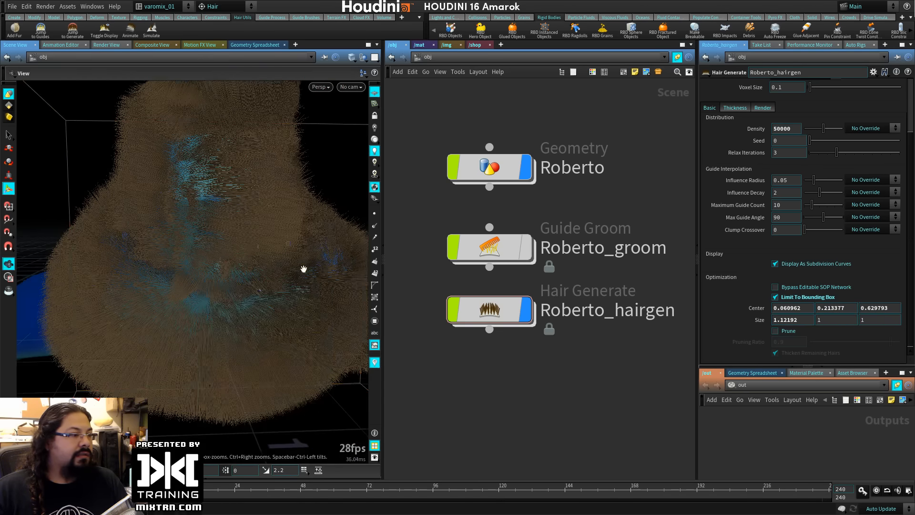
drag(302, 265, 179, 167)
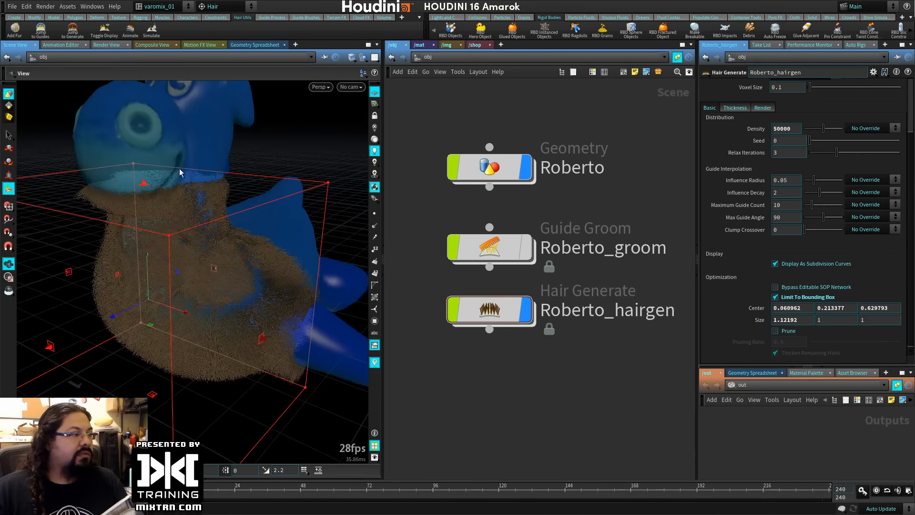
key(Return)
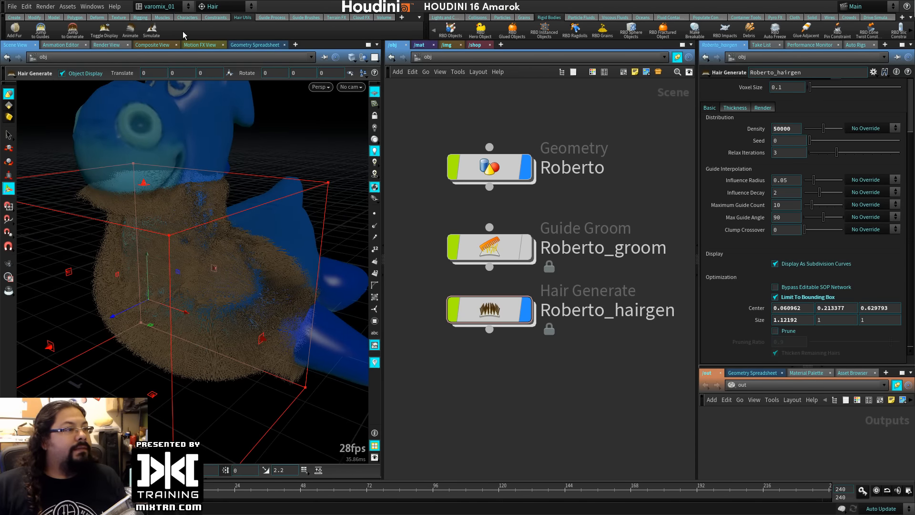
Apply the Frizz guide process to the Roberto_hairgen hair, try its amplitude, and add a Hair Clump operation.
click(278, 18)
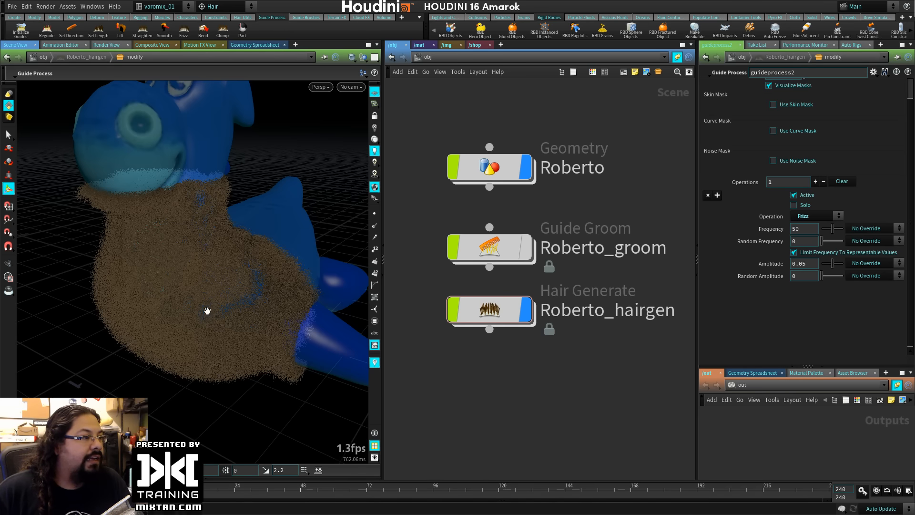
drag(207, 311, 146, 290)
right_drag(146, 290, 227, 300)
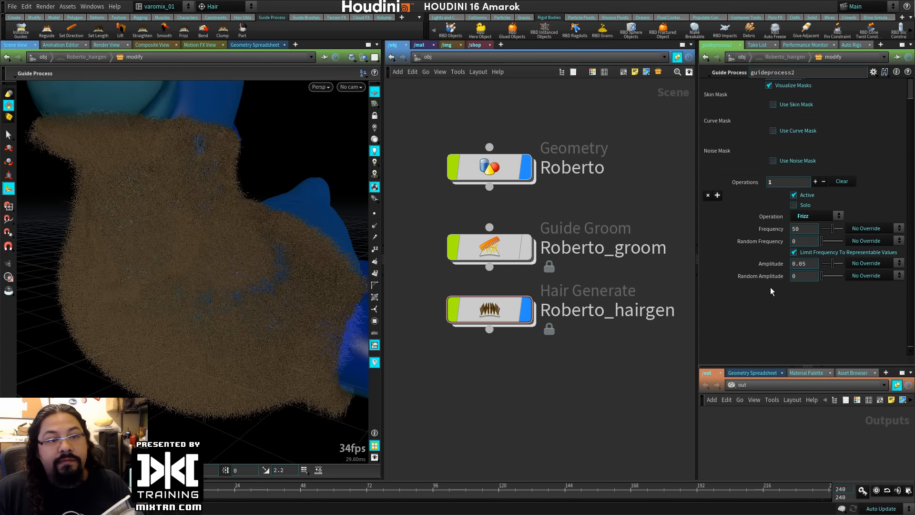
drag(828, 264, 830, 265)
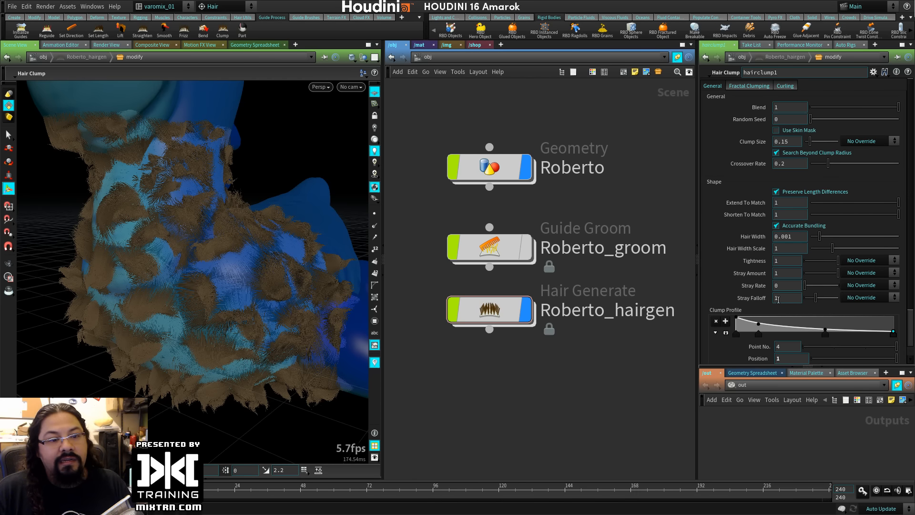
Try a different tightness and a stray falloff of 0.09 on the Hair Clump, undoing the falloff change.
scroll(733, 261, down, 3)
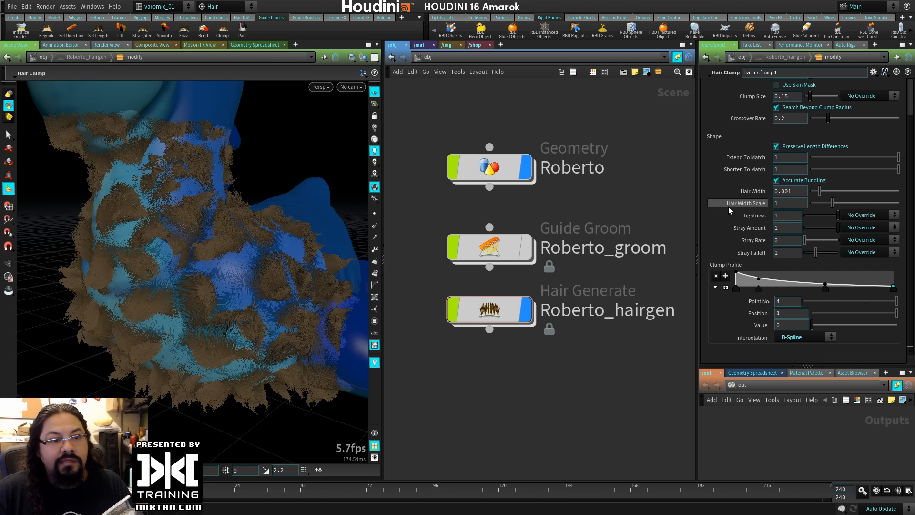
drag(825, 216, 850, 215)
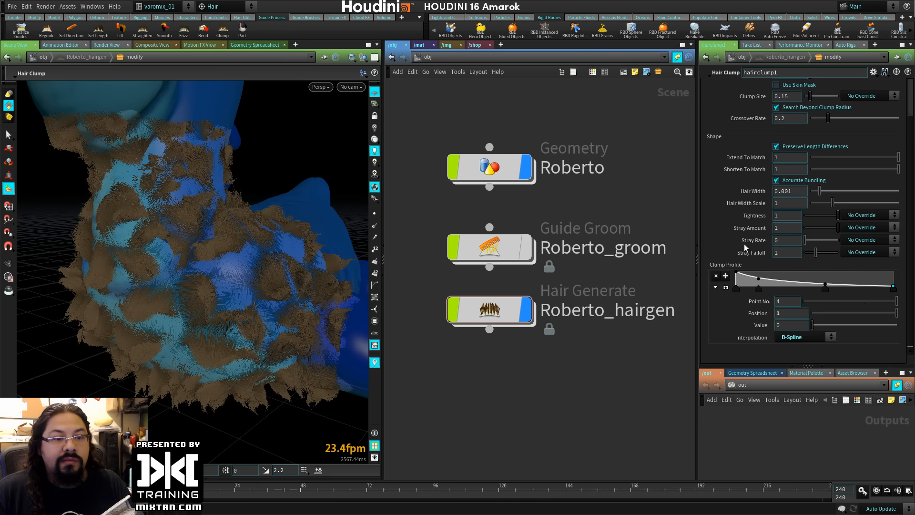
drag(815, 253, 805, 253)
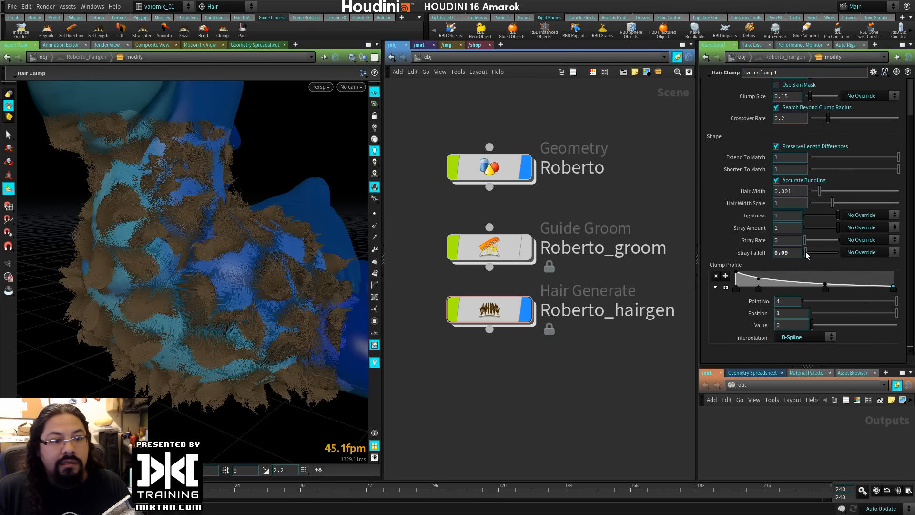
key(ctrl+z)
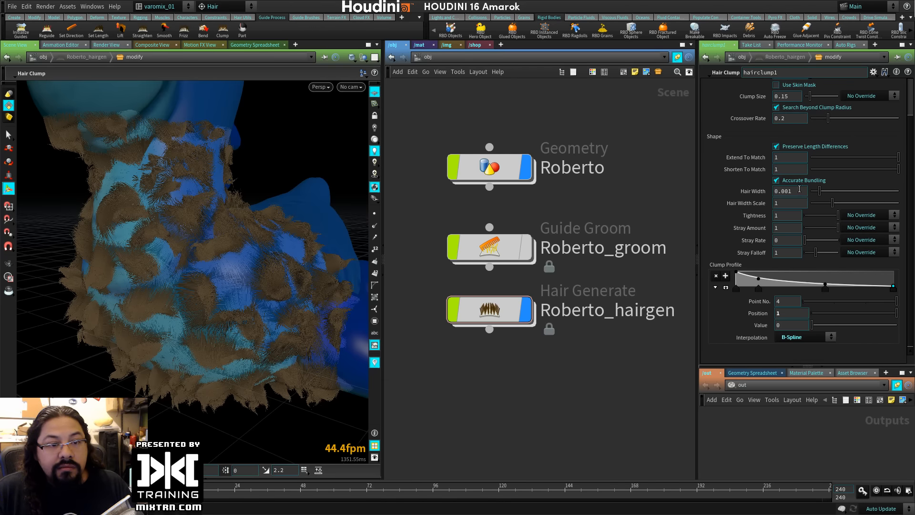
Reduce the Hair Clump operation's blend to 0.249.
scroll(738, 219, up, 2)
scroll(739, 220, down, 2)
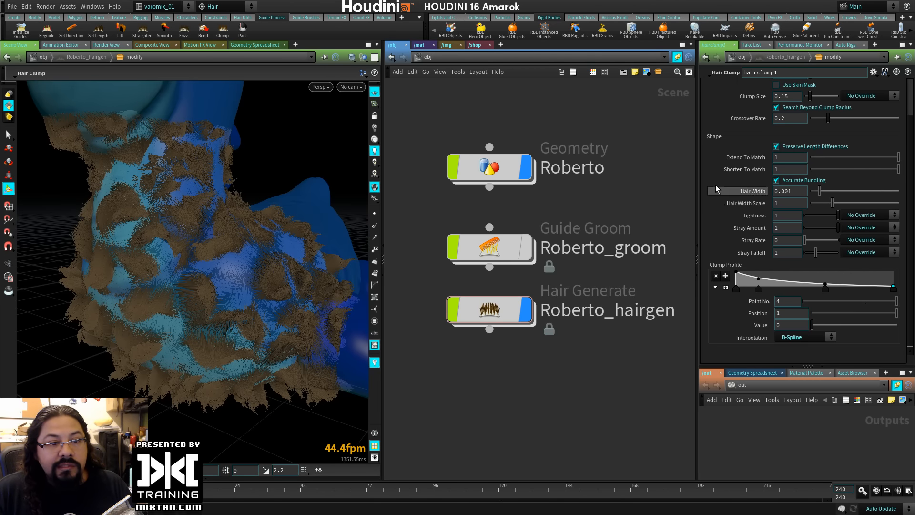
scroll(754, 213, up, 2)
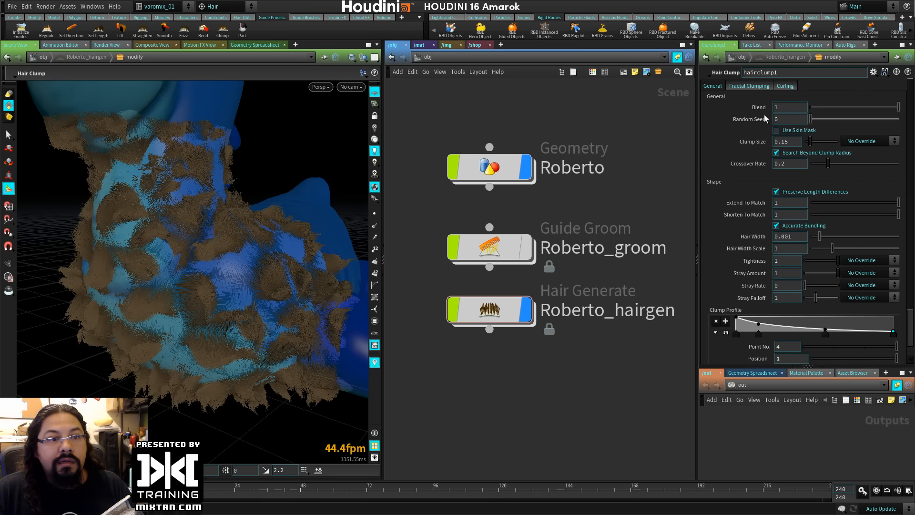
drag(860, 107, 833, 102)
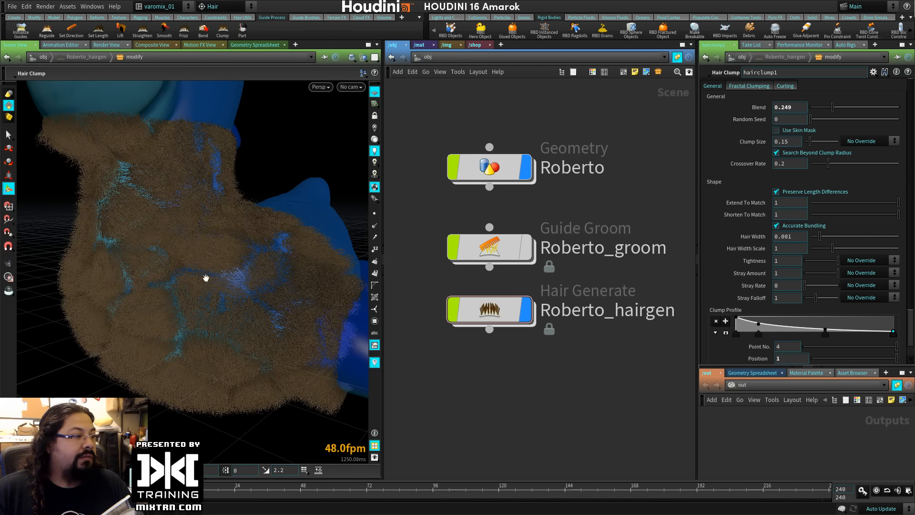
Inspect the clumped fur on Roberto's neck and belly up close and from several angles.
drag(206, 277, 186, 294)
right_drag(186, 295, 157, 298)
drag(158, 298, 123, 302)
right_drag(122, 302, 153, 291)
drag(153, 291, 272, 295)
right_drag(272, 294, 359, 290)
middle_drag(360, 290, 299, 356)
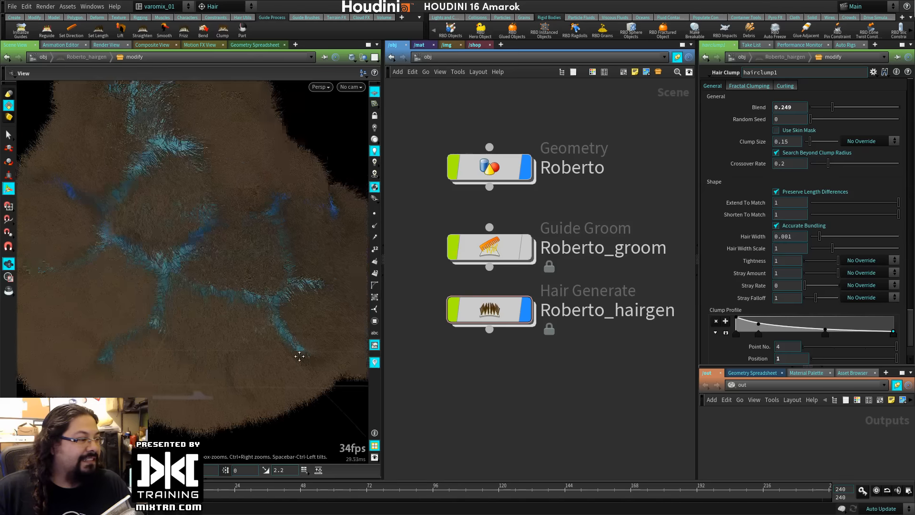
right_drag(300, 357, 261, 346)
drag(261, 345, 240, 344)
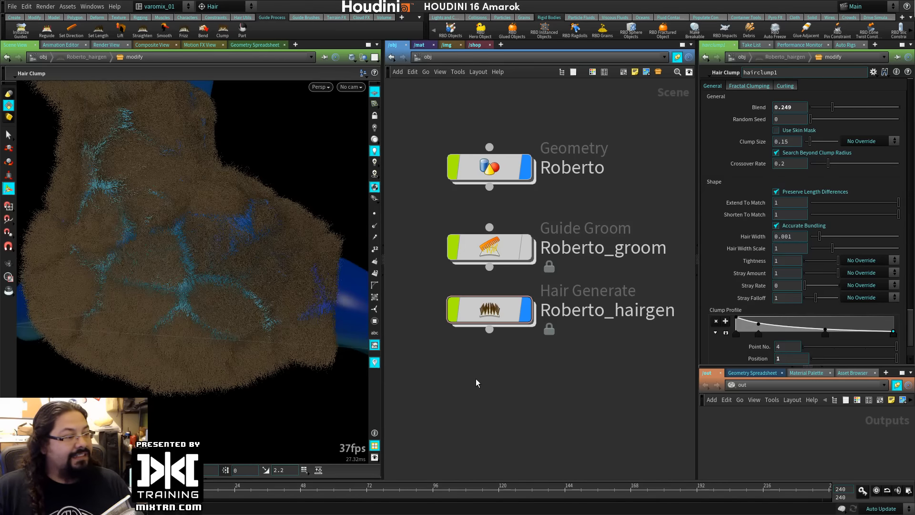
right_drag(234, 272, 194, 252)
drag(194, 251, 152, 275)
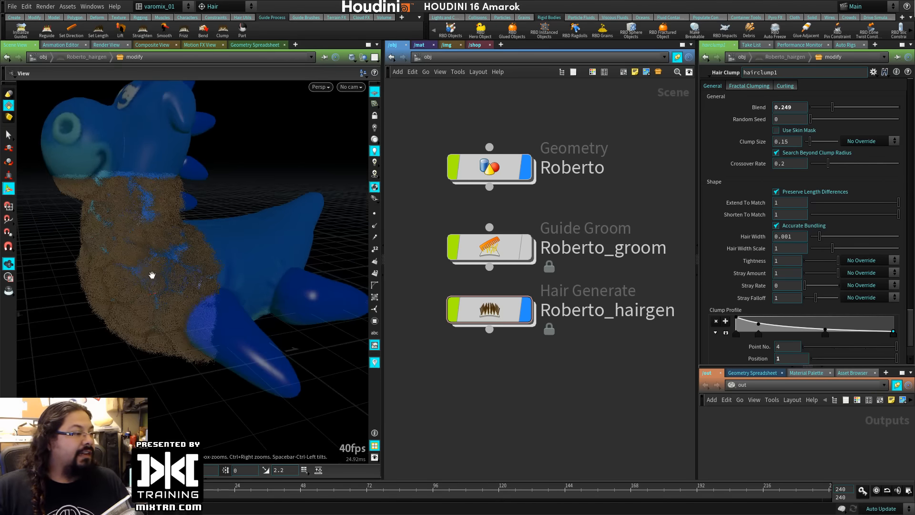
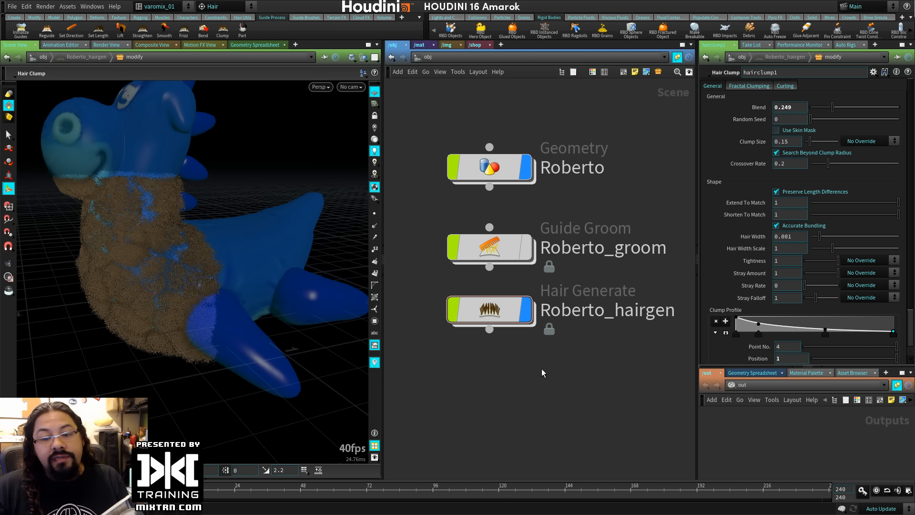
key(Escape)
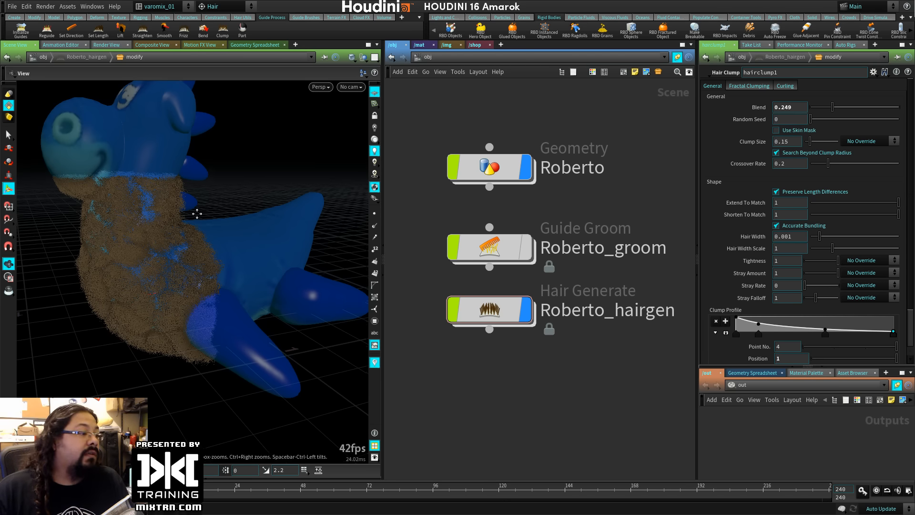
drag(195, 213, 175, 277)
right_drag(174, 278, 247, 274)
drag(247, 273, 243, 263)
right_drag(244, 263, 209, 267)
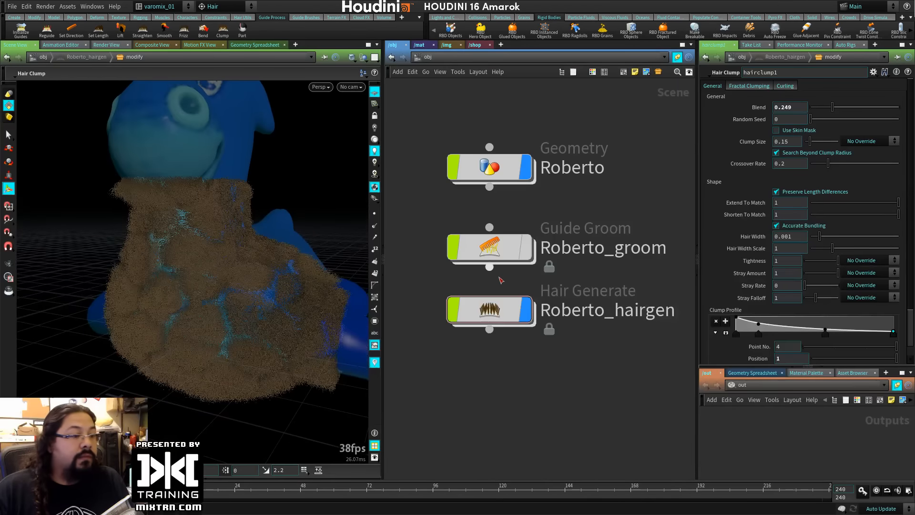
Review the thickness, render and basic settings of Roberto_hairgen and browse the guide brush, guide process and hair utility tools.
click(501, 316)
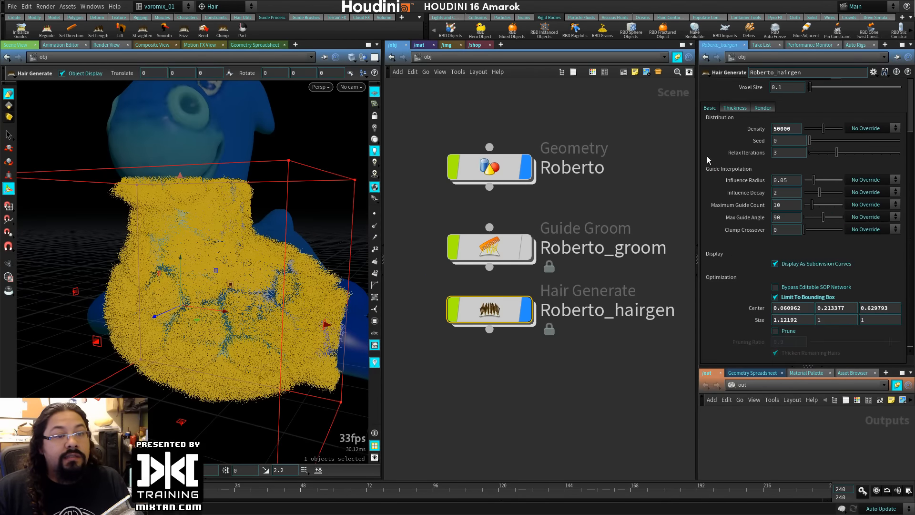
click(747, 108)
click(765, 109)
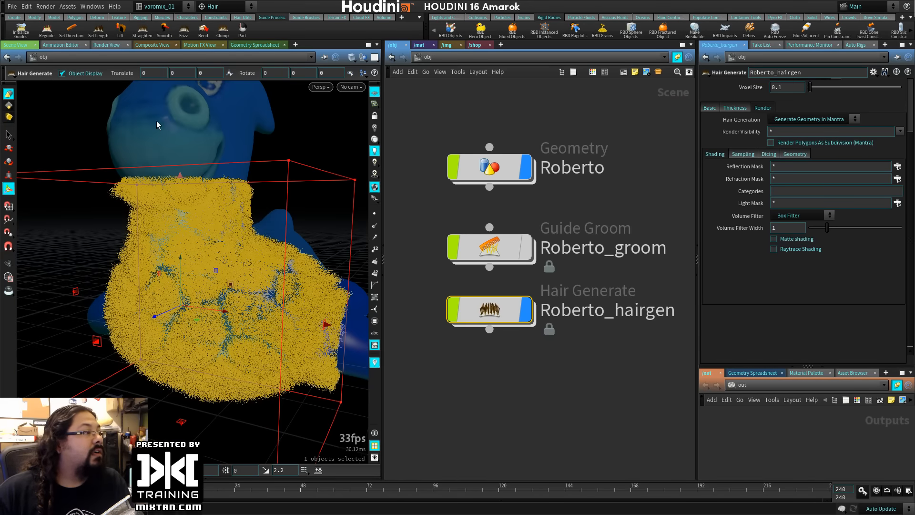
click(483, 246)
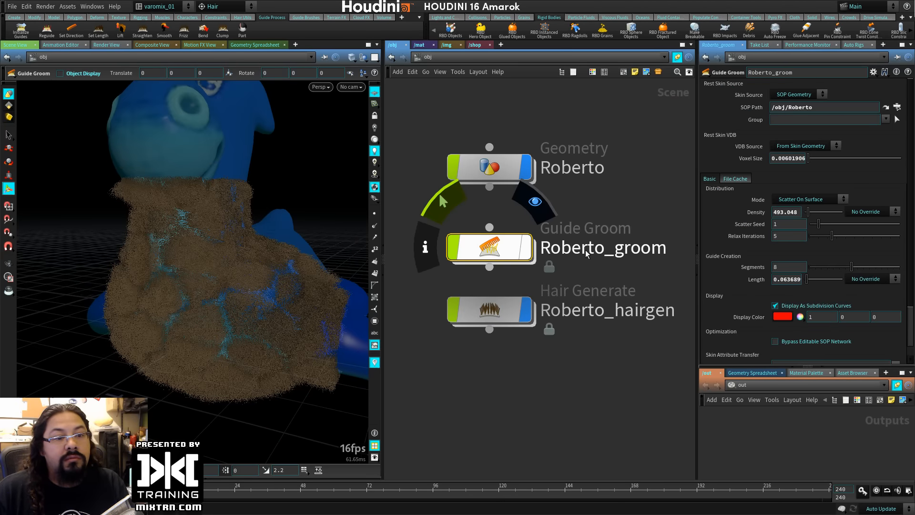
click(493, 313)
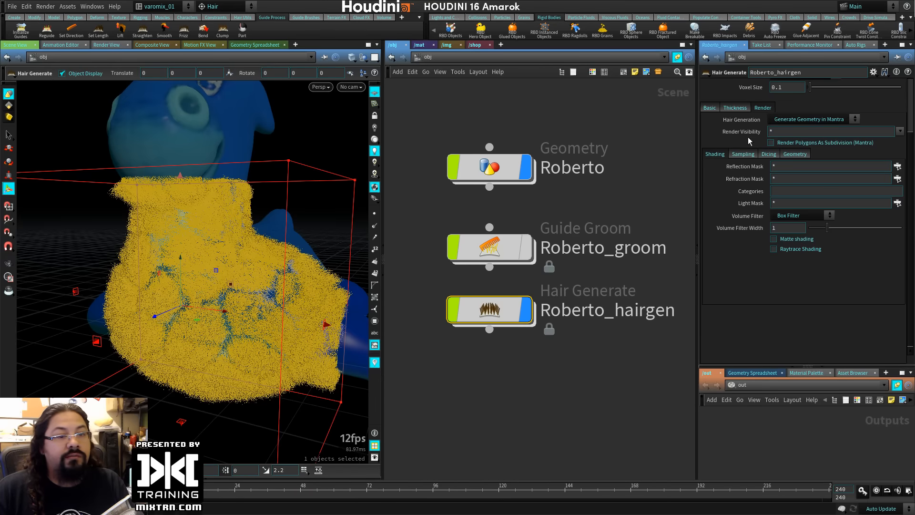
click(735, 108)
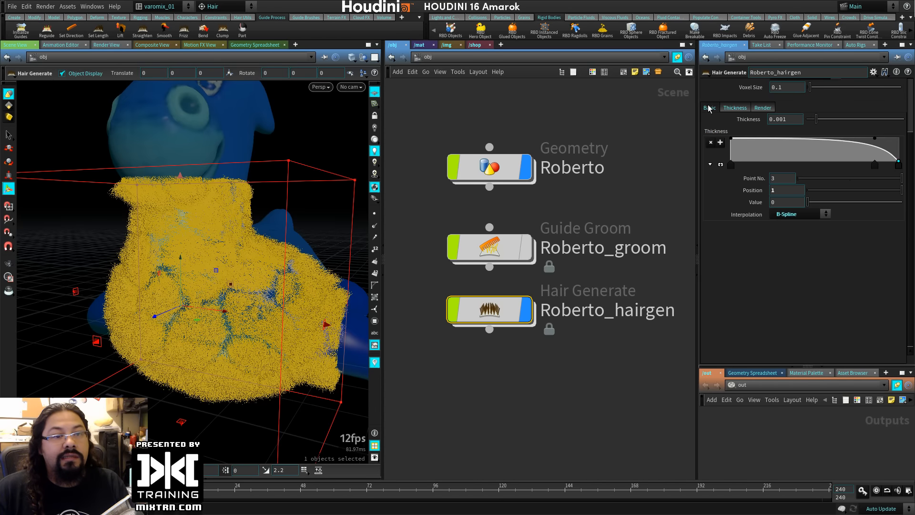
click(709, 108)
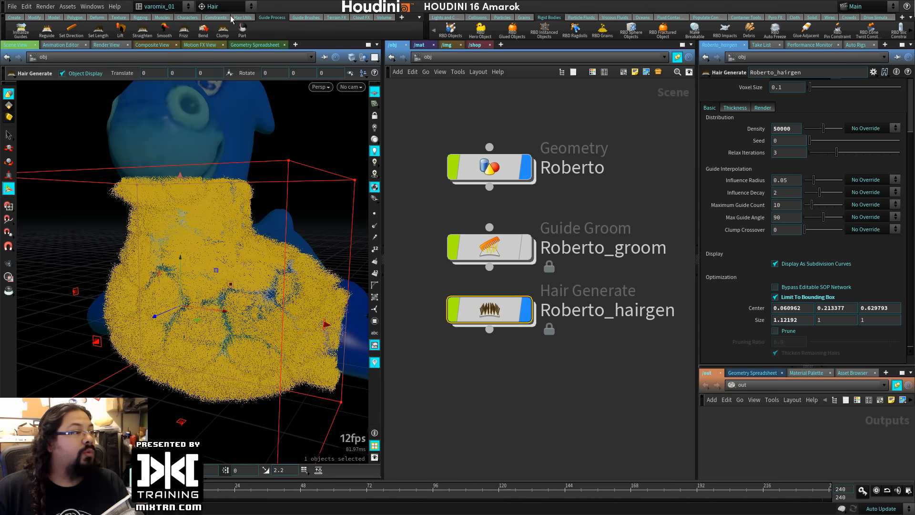
click(306, 18)
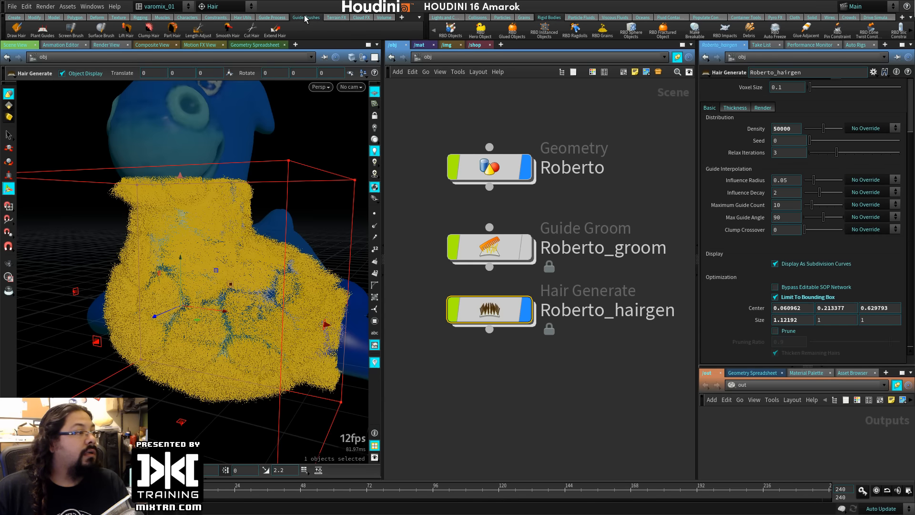
click(273, 18)
click(243, 18)
mouse_move(497, 321)
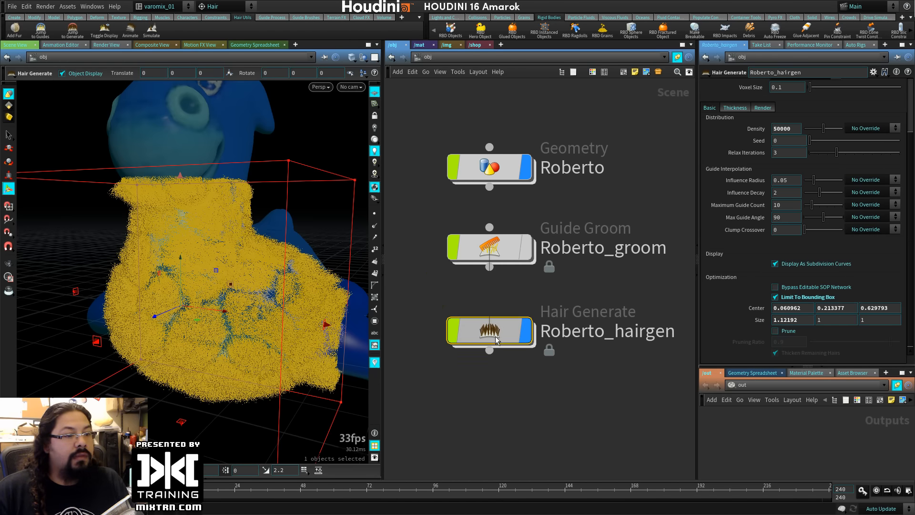
Inside Roberto, add a displayed Attribute Delete node after the rubber toy and remove the shop_materialpath primitive attribute.
double_click(469, 167)
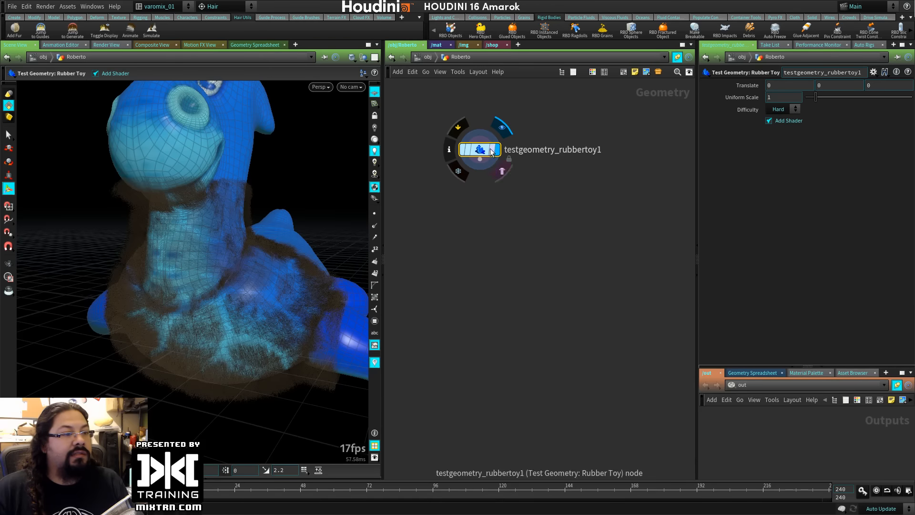
key(Tab)
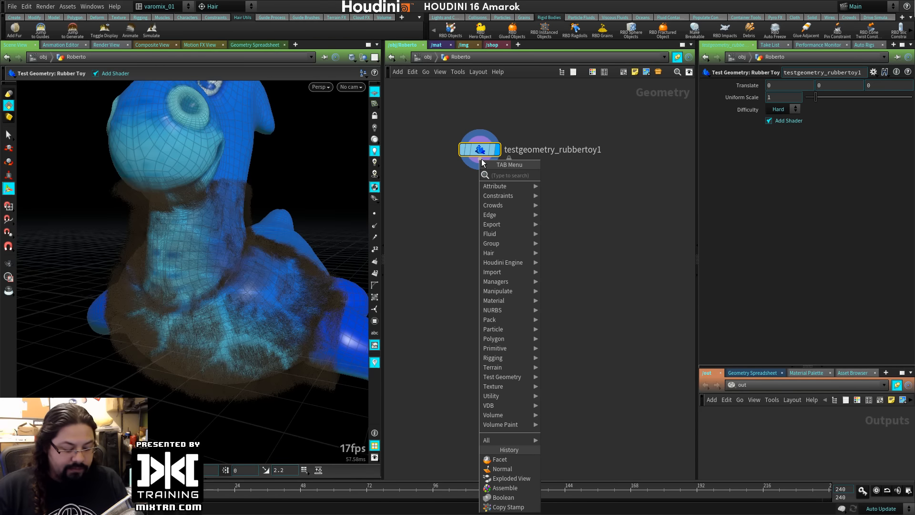
text(del)
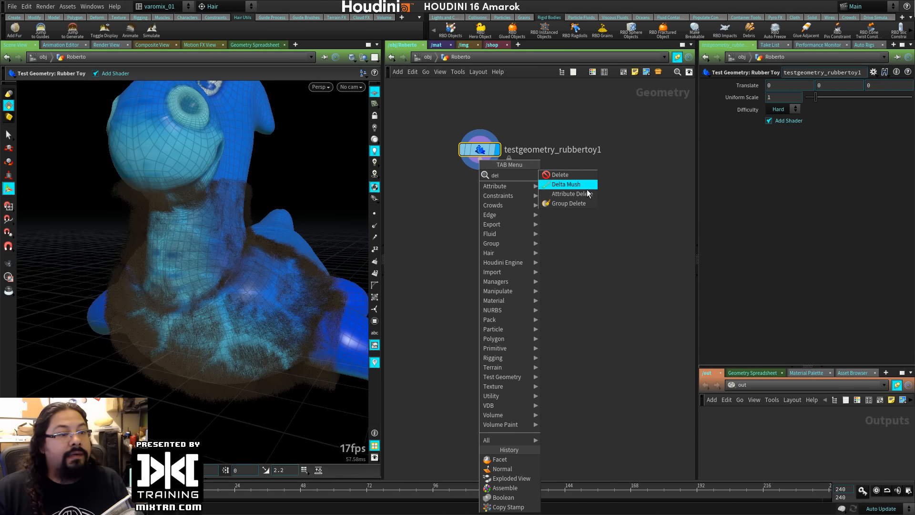
click(584, 194)
click(476, 183)
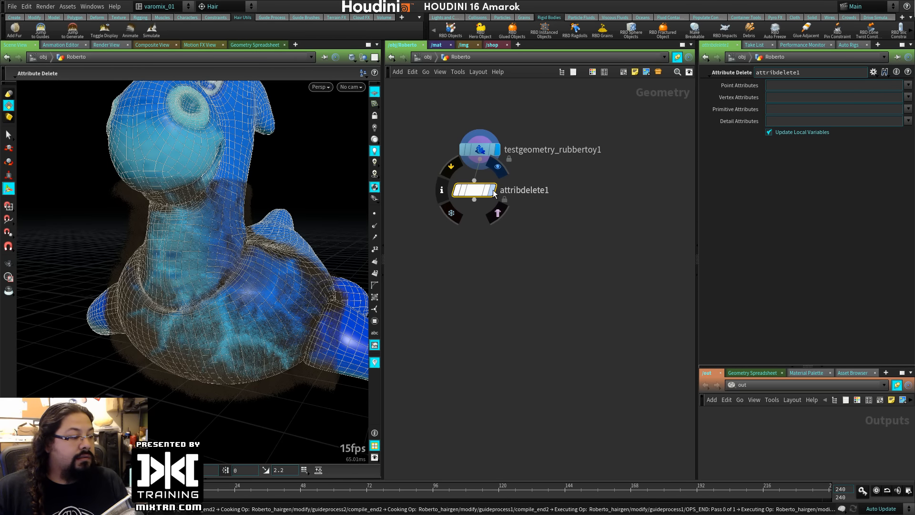
click(497, 167)
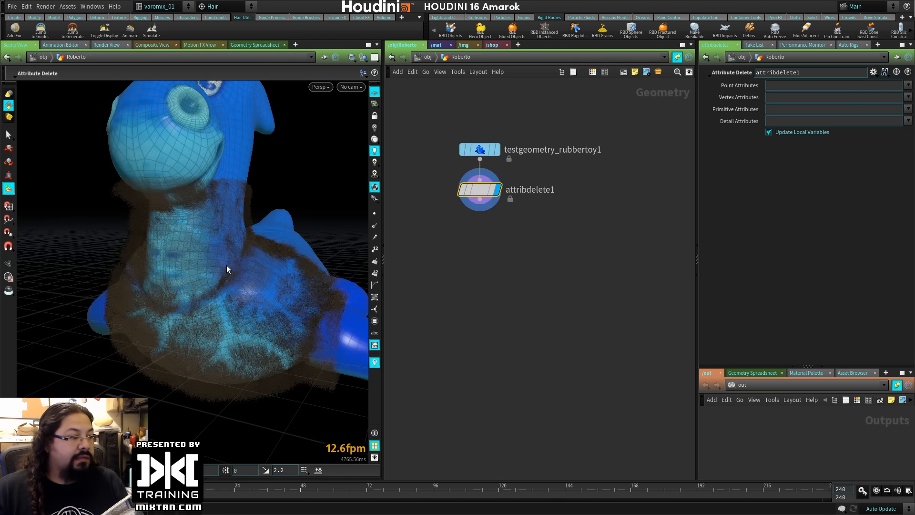
click(907, 111)
click(873, 119)
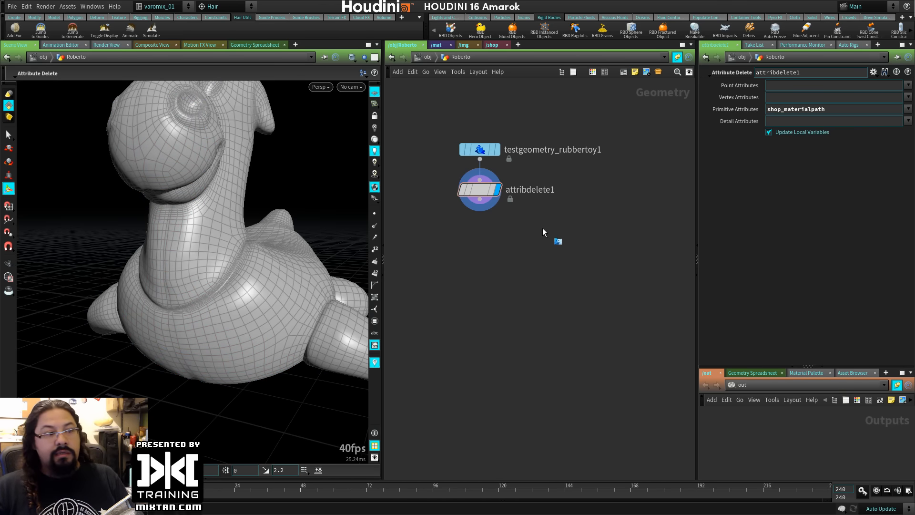
Allow editing of the rubber toy node's contents and match it back to its current definition.
right_click(480, 152)
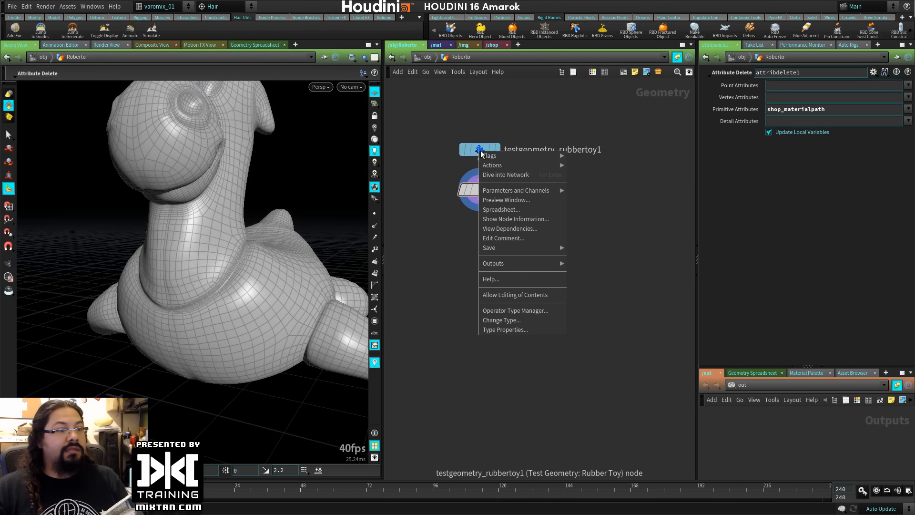
click(515, 294)
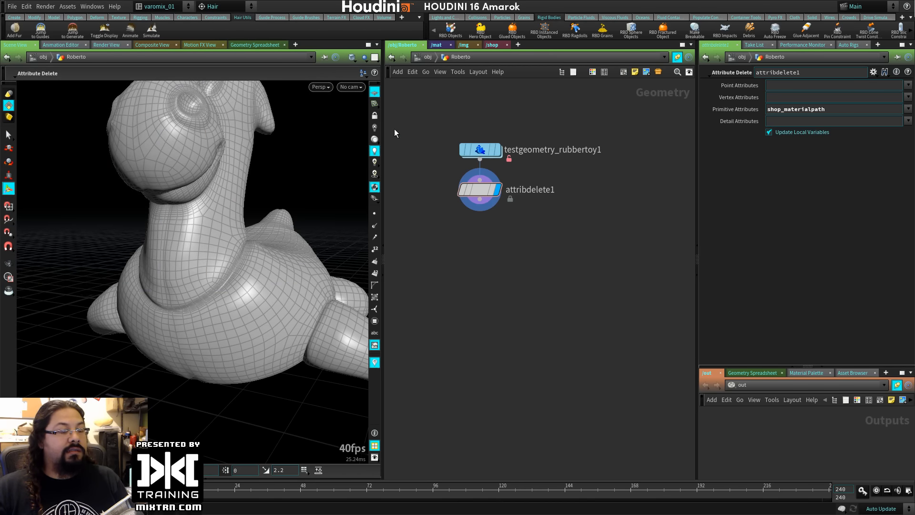
right_click(481, 150)
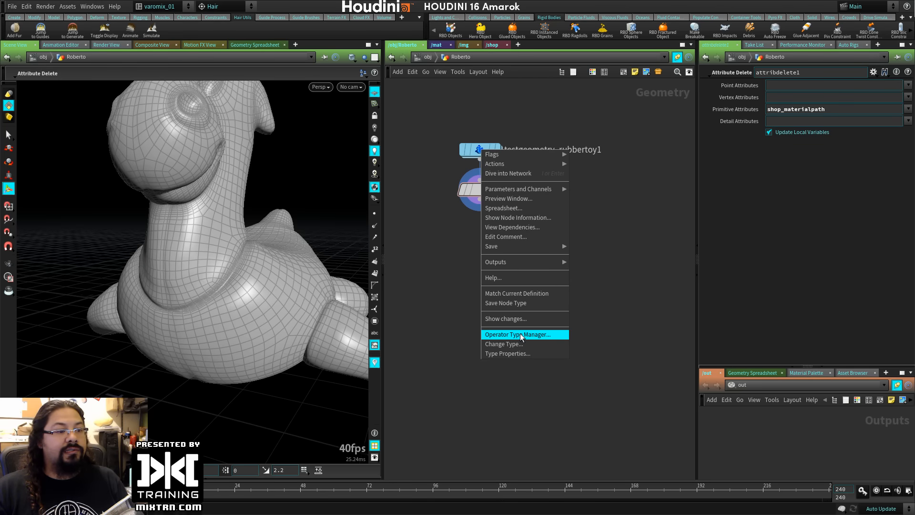
click(517, 294)
Open the extra files in the rubber toy's type properties and start saving toylowres.jpg as a file.
right_click(479, 150)
click(510, 305)
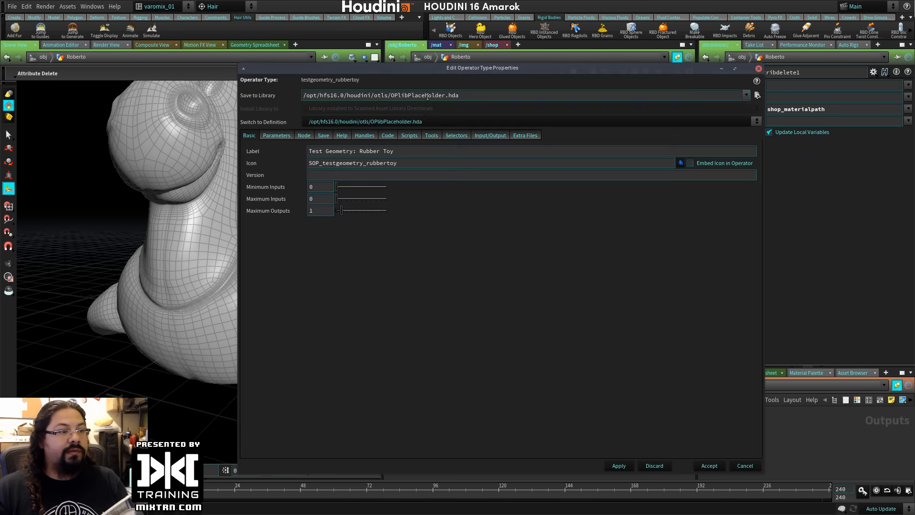
click(525, 136)
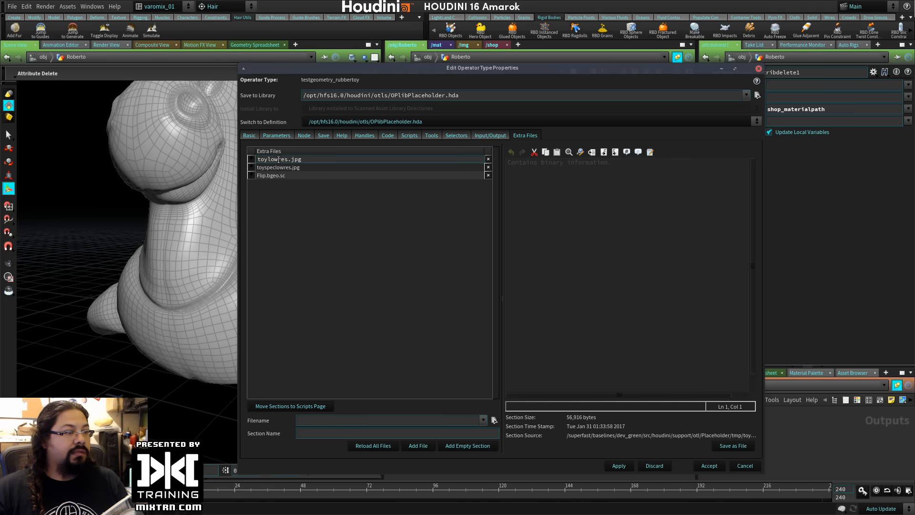
click(731, 446)
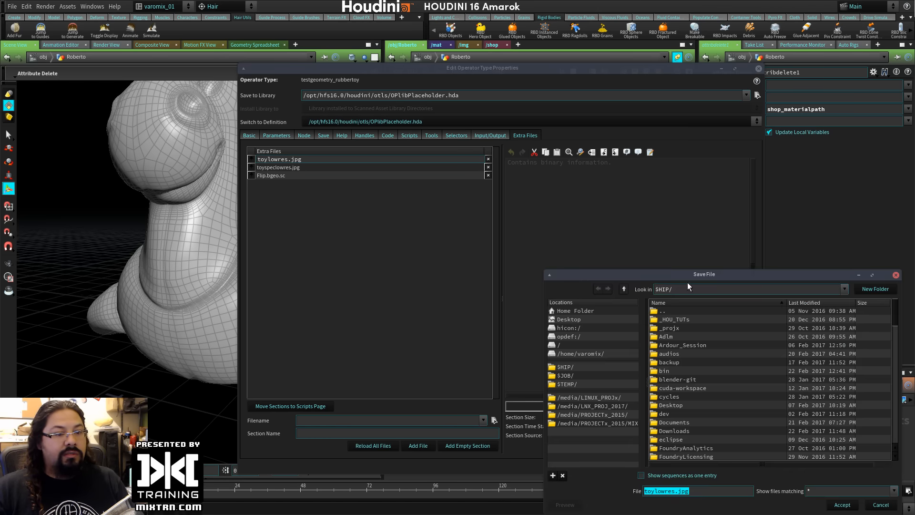
Go to $JOB in the save dialog and create a folder named text.
drag(687, 274, 523, 132)
click(403, 233)
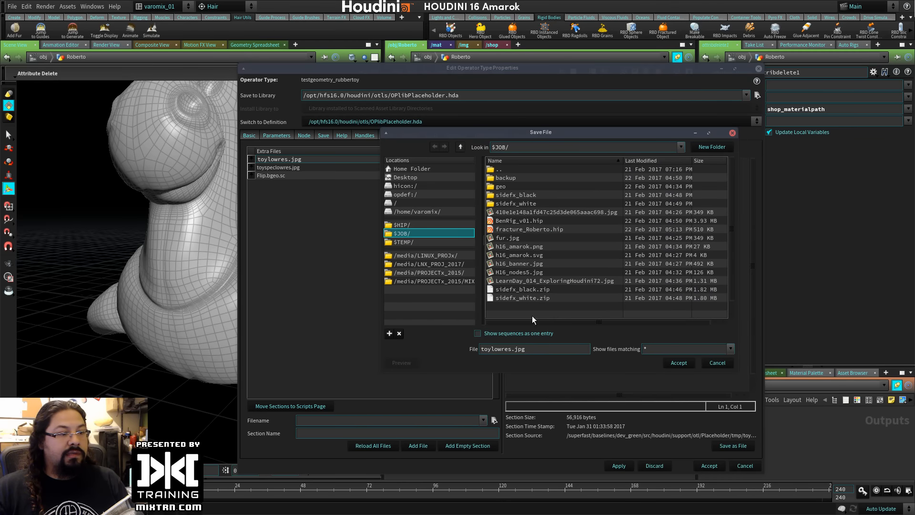
click(715, 148)
text(text)
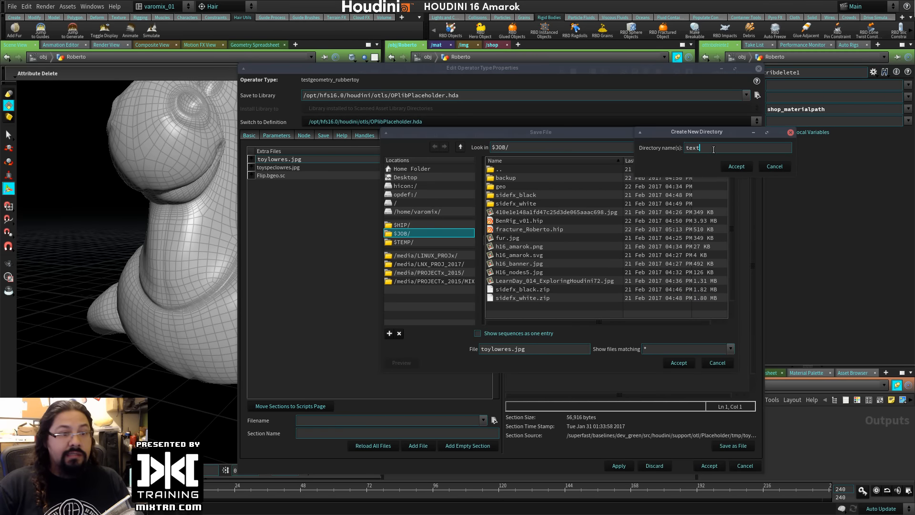
key(Return)
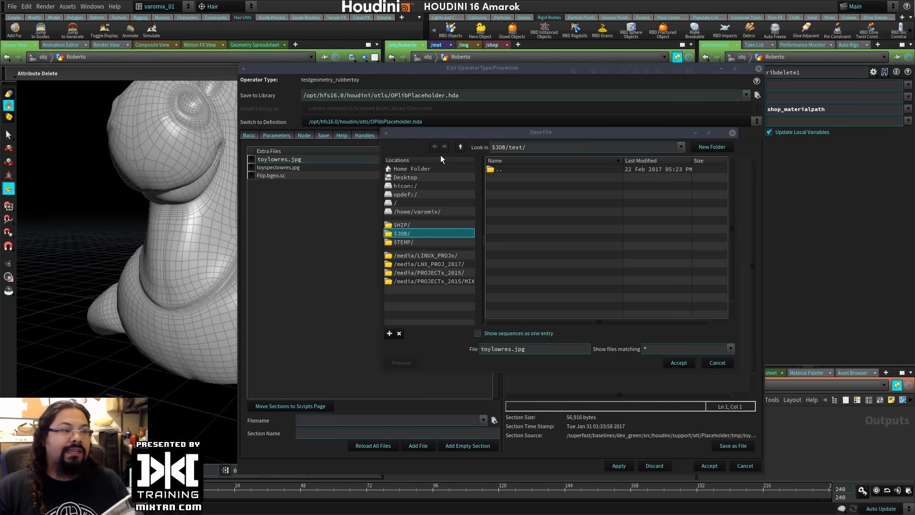
Create a folder named tex in $JOB, save toylowres.jpg into it, and close the rubber toy's type properties.
click(461, 147)
click(713, 147)
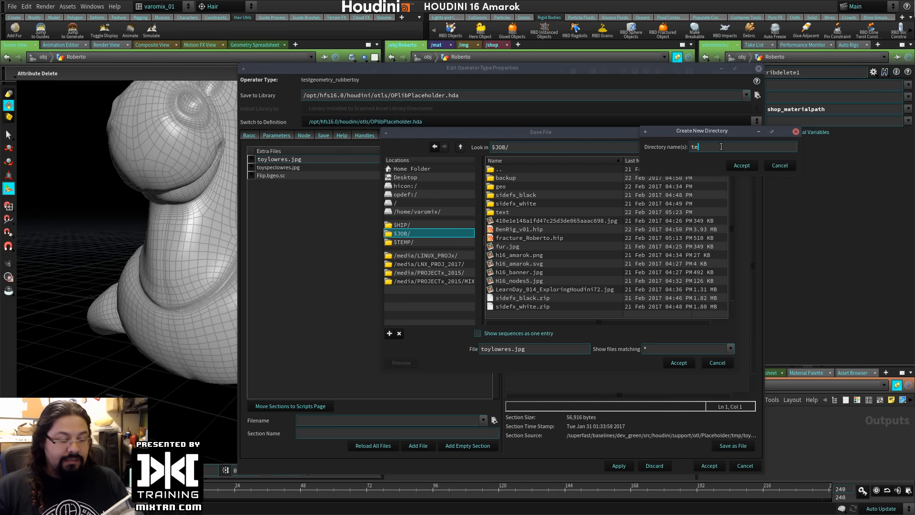
text(tex)
key(Return)
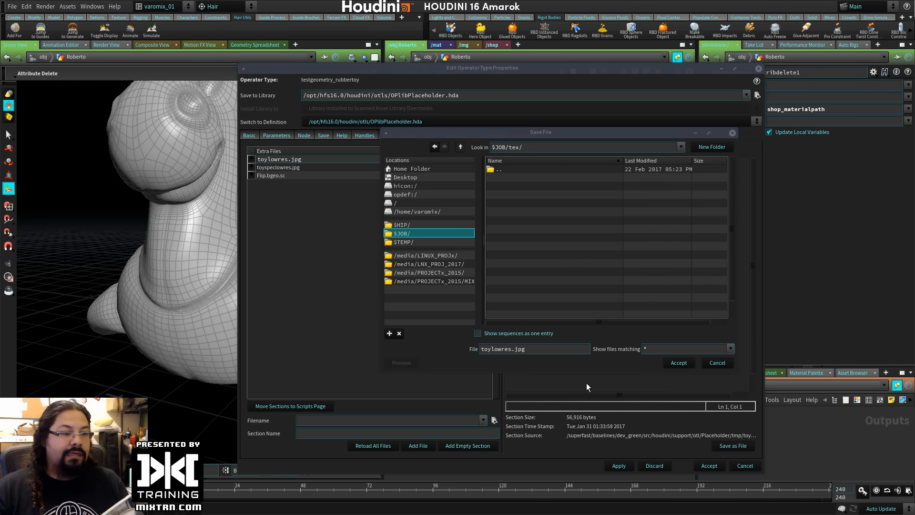
click(681, 364)
click(710, 466)
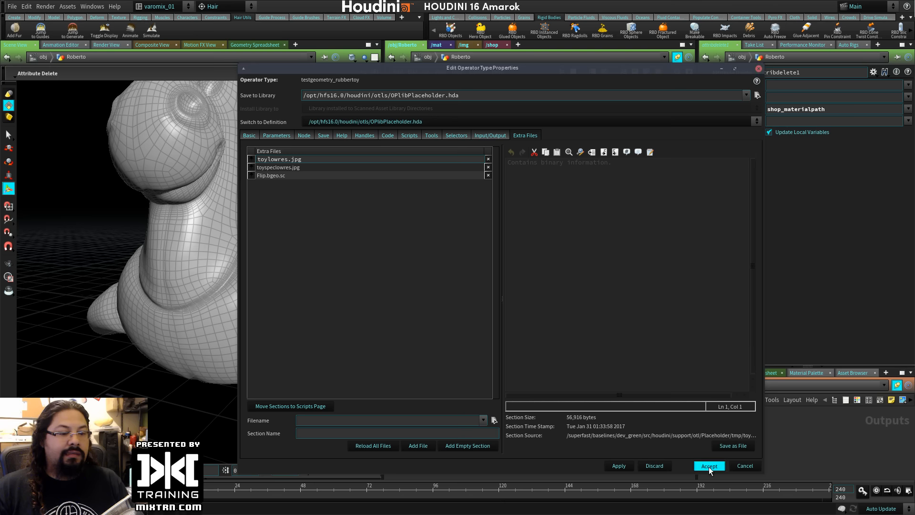
click(764, 500)
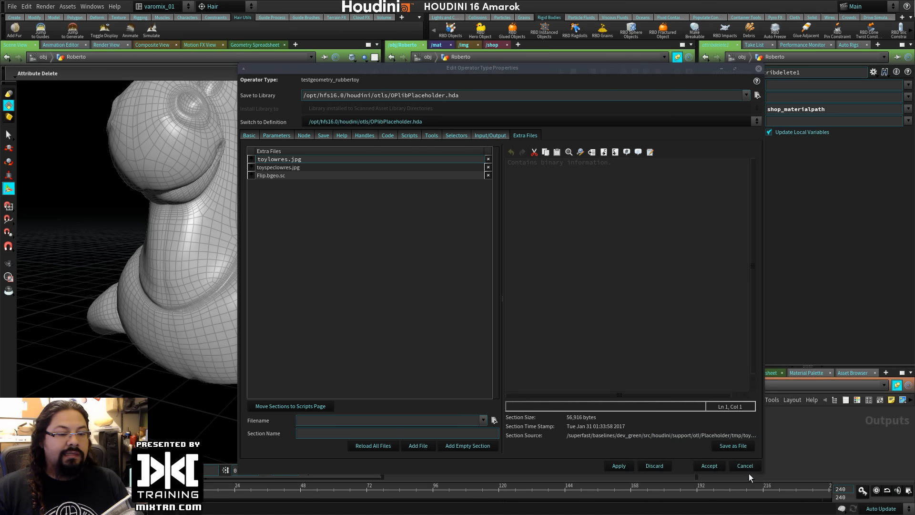
click(747, 466)
Add a displayed Attribute from Map node after the Attribute Delete node.
key(Tab)
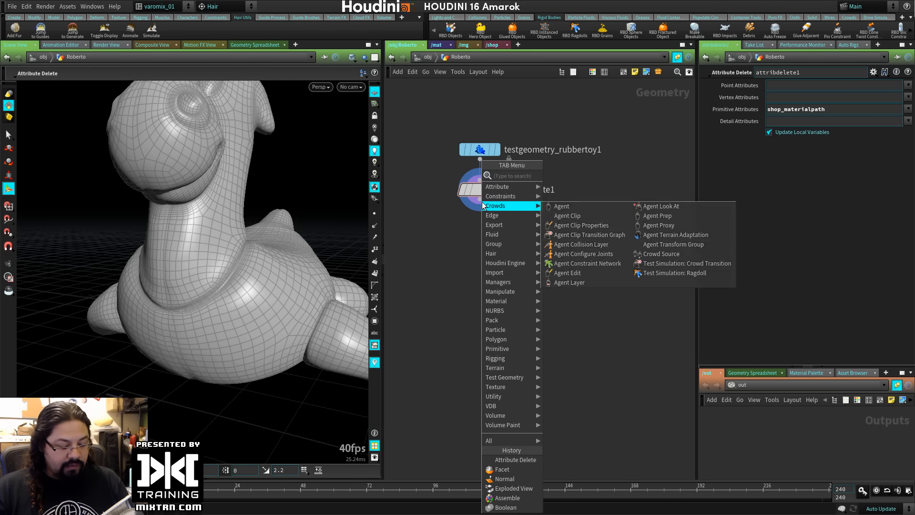
text(map)
click(549, 175)
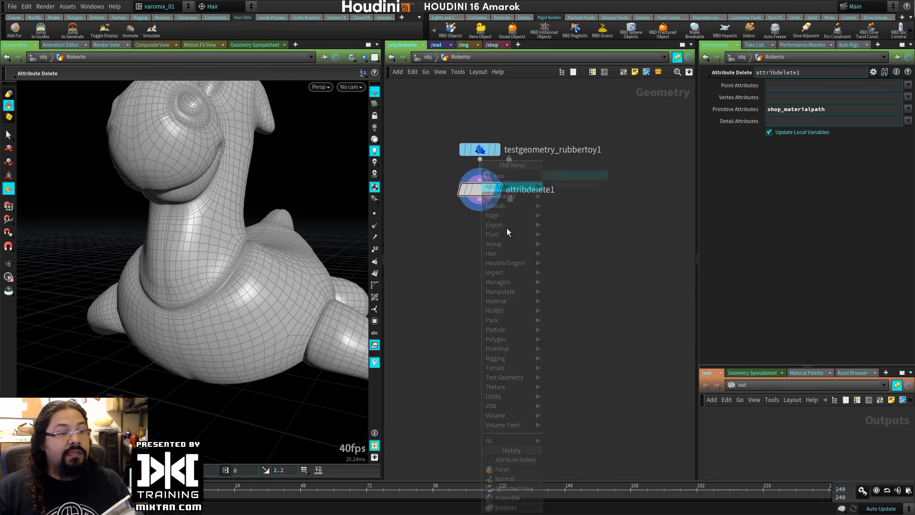
click(479, 228)
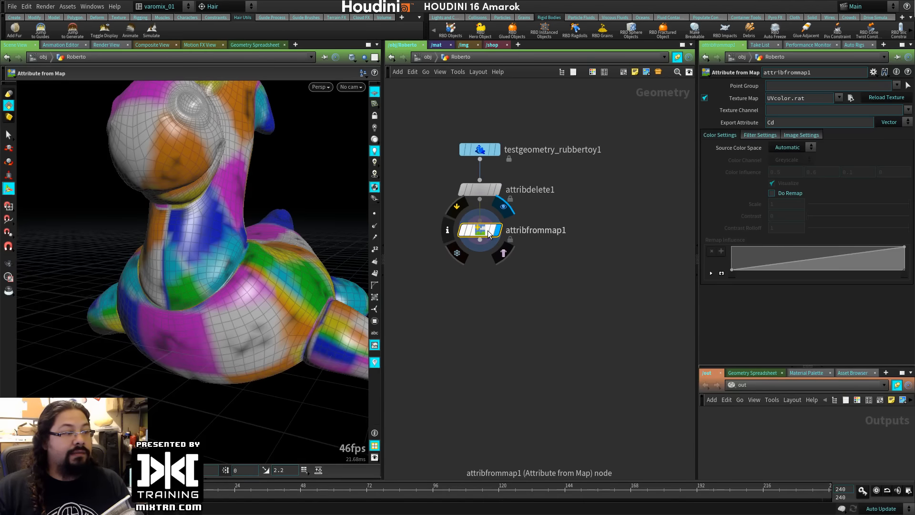
Set the Attribute from Map node's texture map to toylowres.jpg from $JOB/tex and check the colors on Roberto.
click(851, 98)
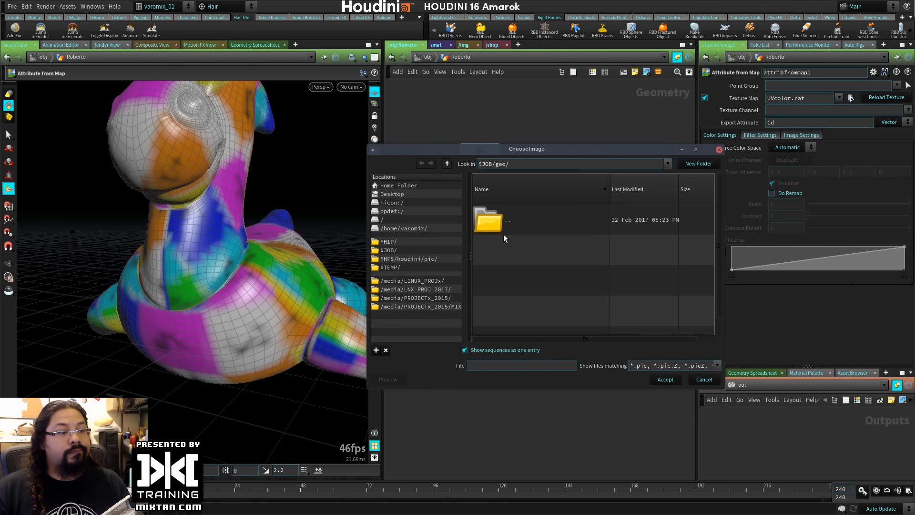
click(389, 242)
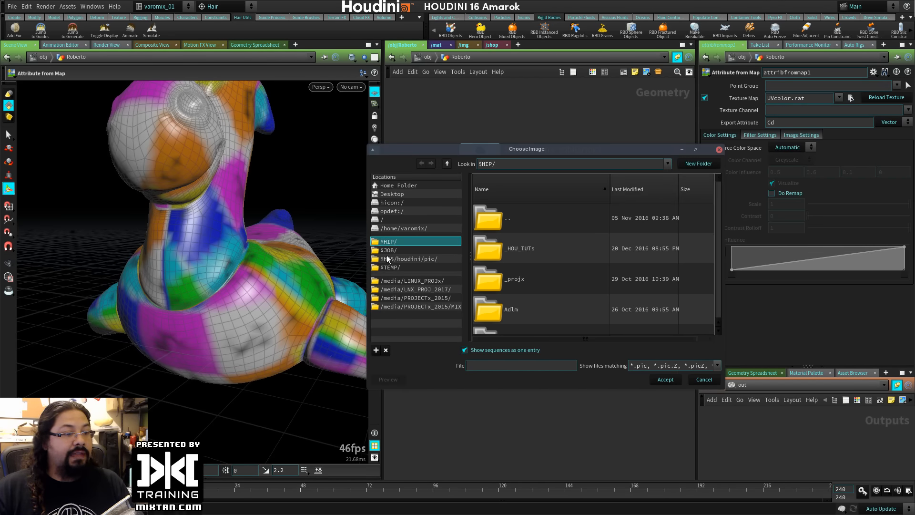
click(389, 258)
click(516, 249)
double_click(517, 248)
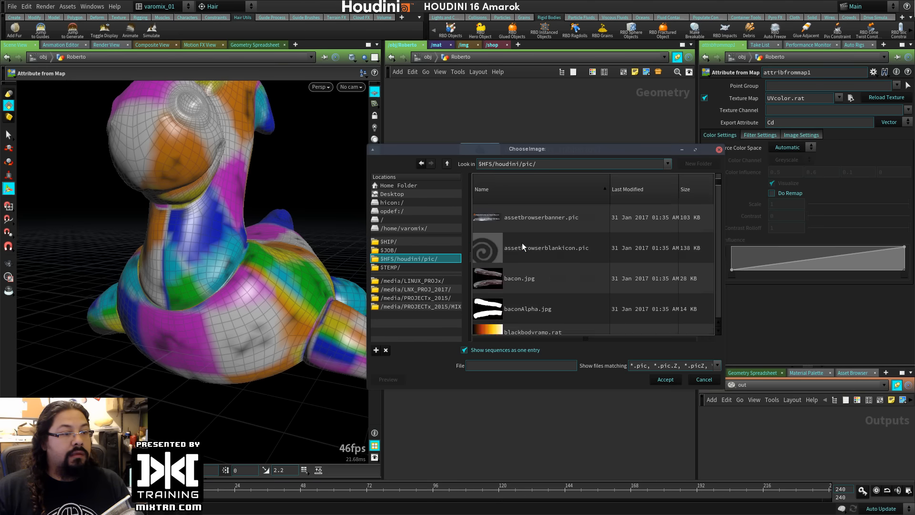
click(392, 258)
click(389, 250)
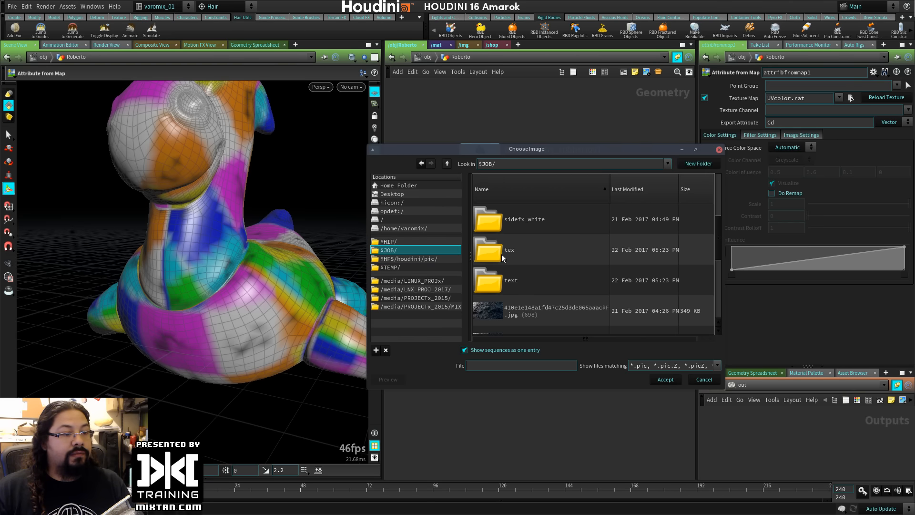
double_click(502, 251)
double_click(514, 249)
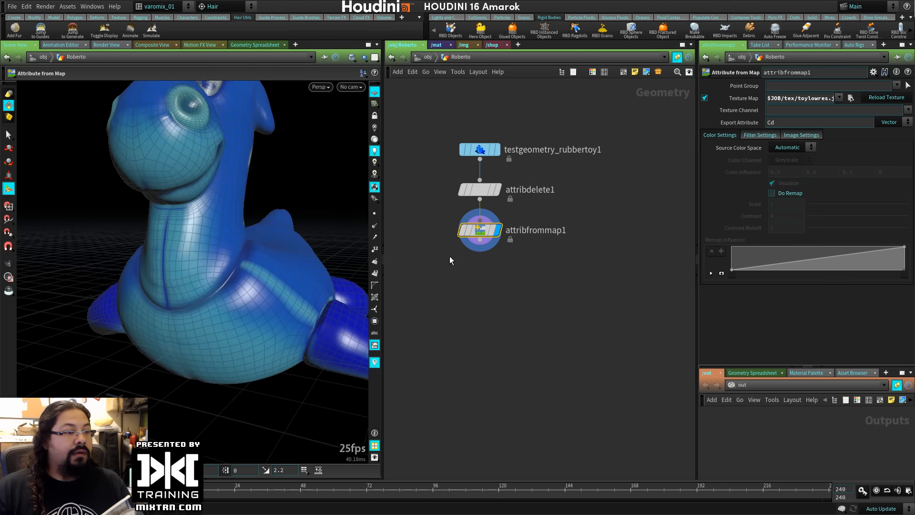
key(Escape)
drag(265, 242, 272, 282)
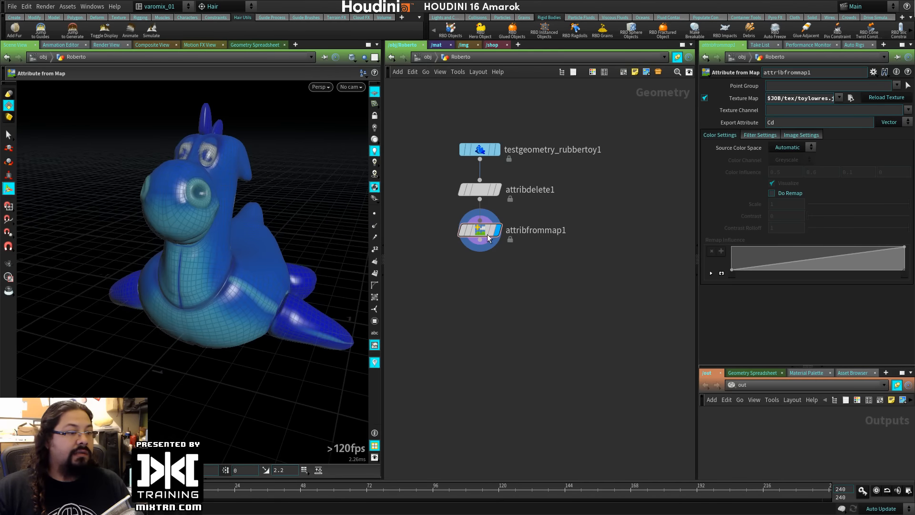
Insert a Subdivide node between the Attribute Delete and Attribute from Map nodes and inspect the finer coloring on Roberto.
drag(488, 239, 488, 284)
key(Tab)
text(sub)
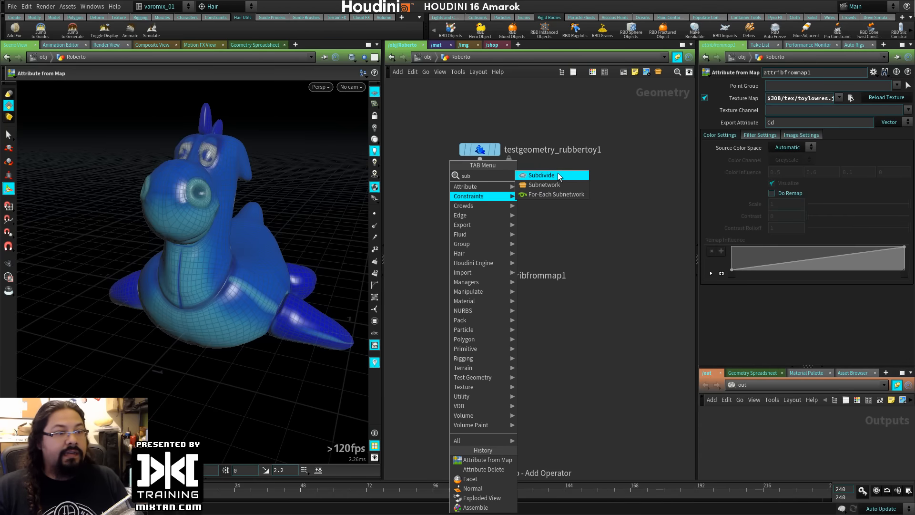
click(560, 177)
click(487, 234)
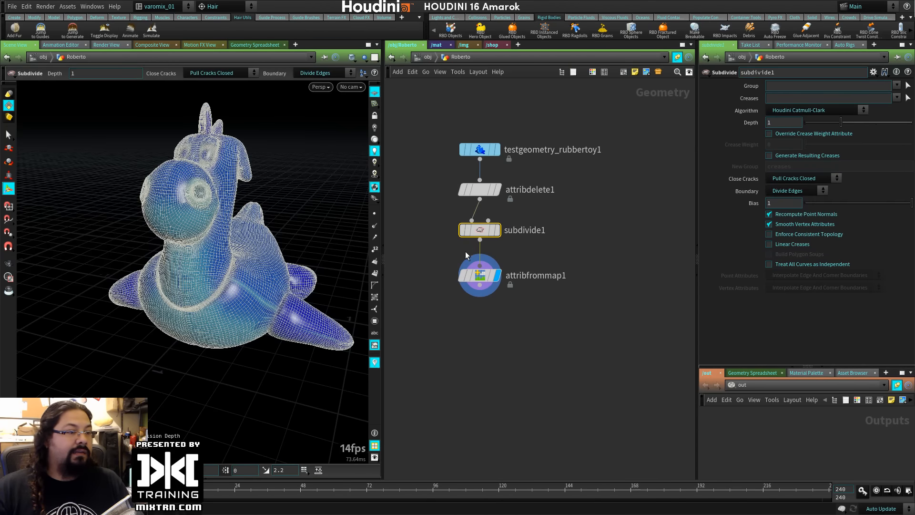
click(500, 277)
drag(248, 286, 204, 311)
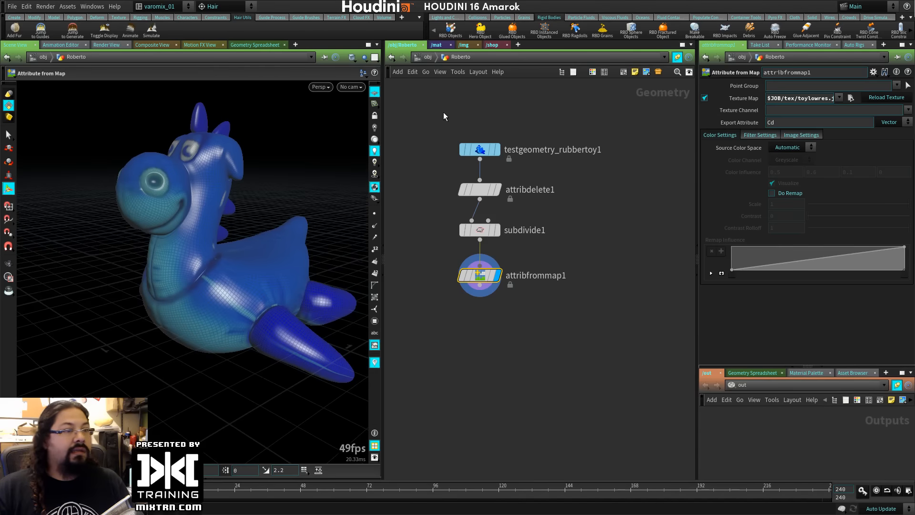
Return to object level, select Roberto_hairgen, and open the hairshader1 settings in the material network.
key(u)
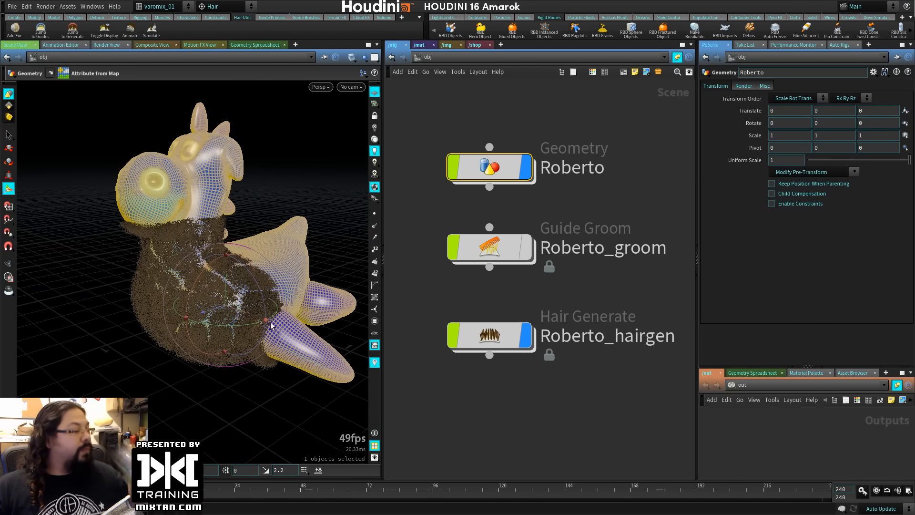
click(223, 370)
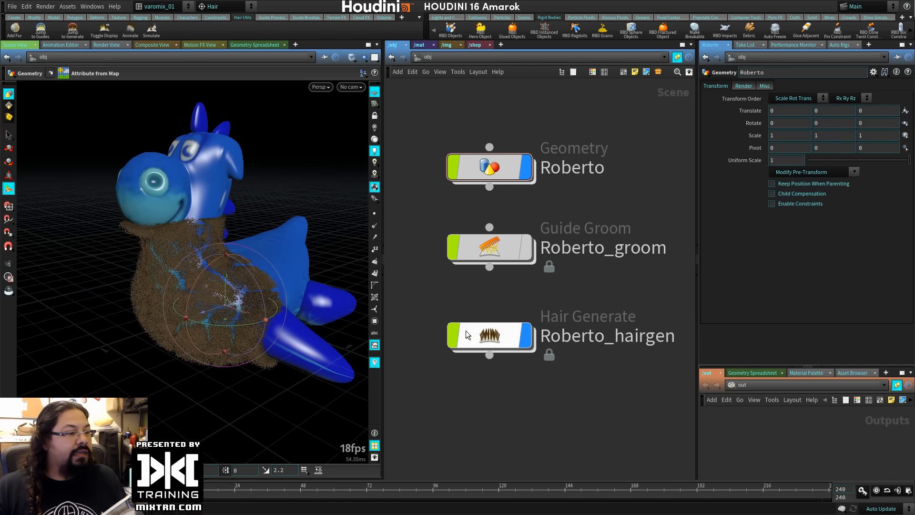
drag(489, 336, 490, 307)
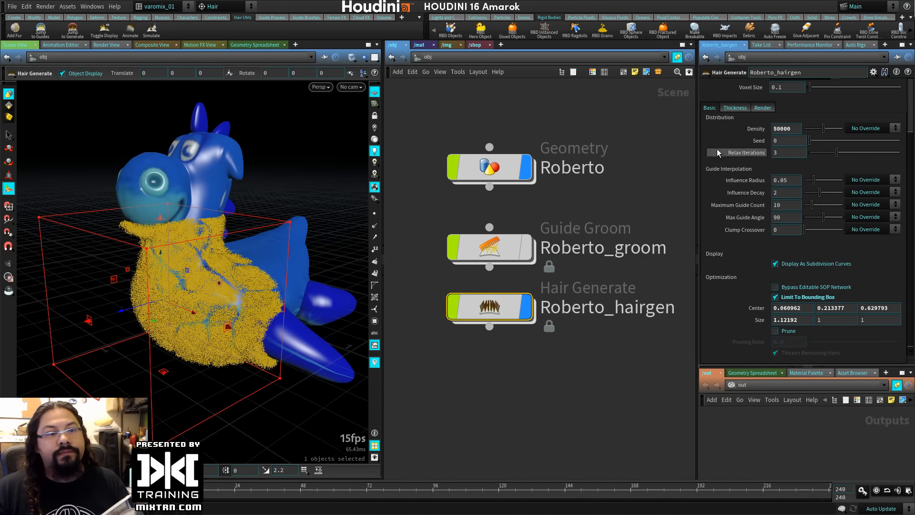
drag(697, 147, 671, 149)
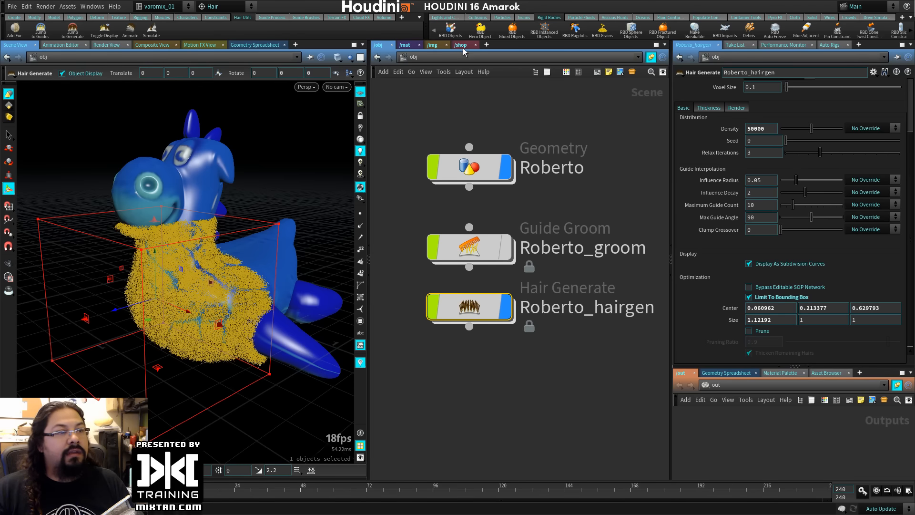
click(404, 45)
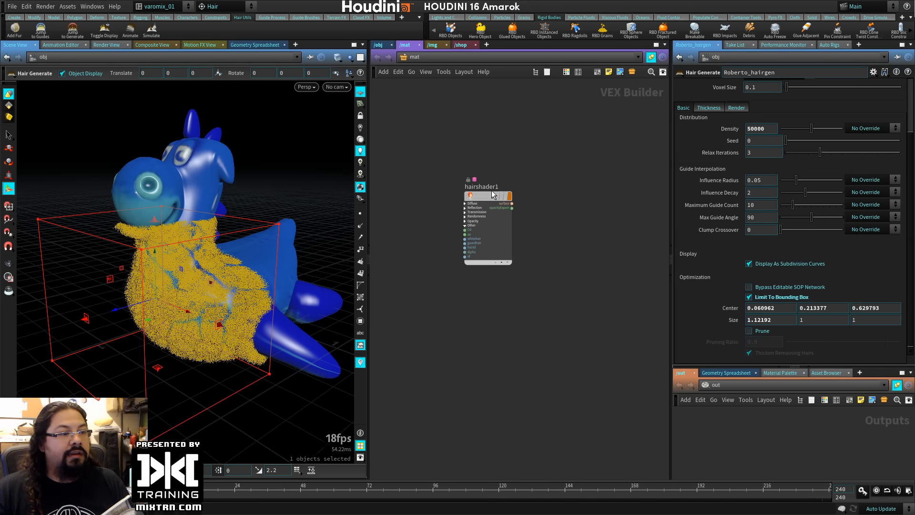
click(491, 193)
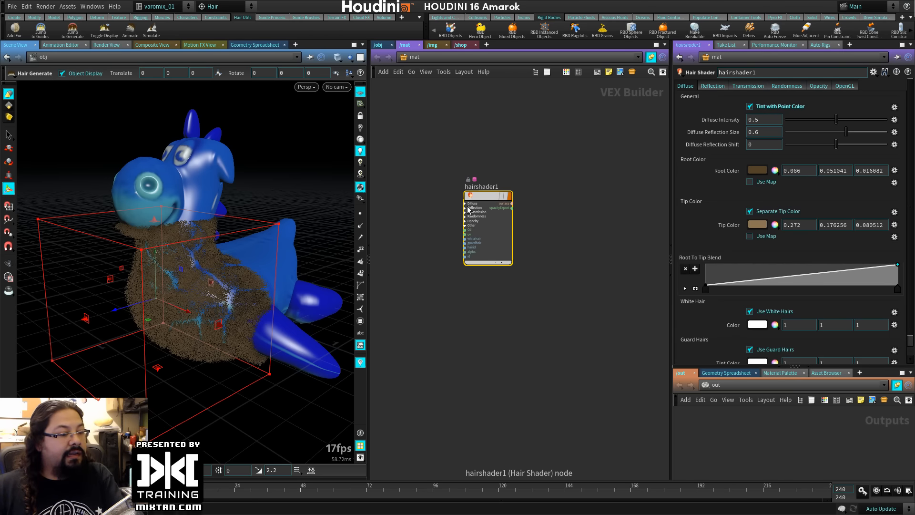
Create a new camera from the current scene view and lock it to the view.
click(106, 45)
click(16, 45)
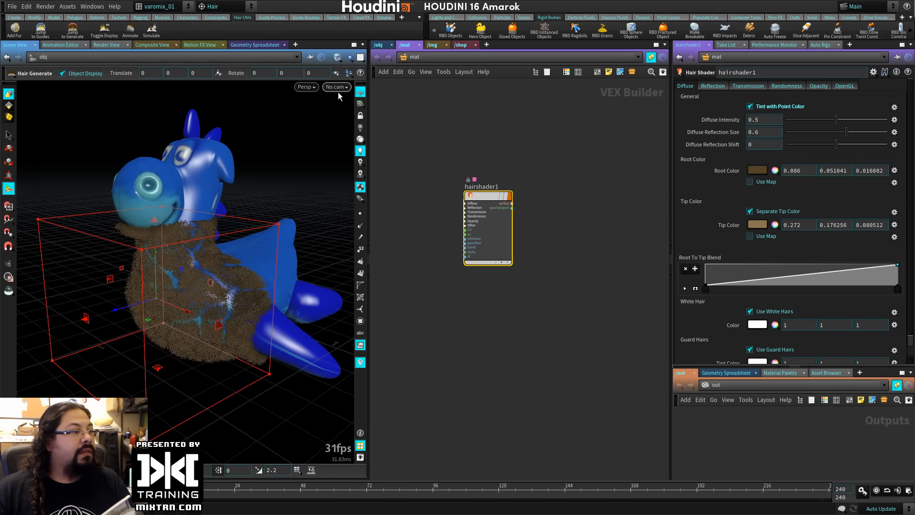
click(337, 88)
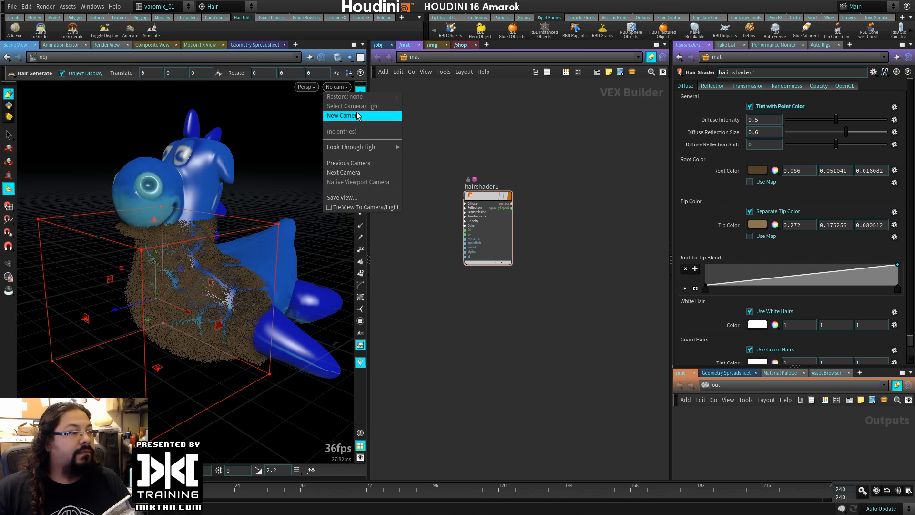
click(351, 116)
right_drag(242, 284, 236, 305)
drag(236, 305, 237, 293)
click(337, 88)
click(349, 131)
click(361, 116)
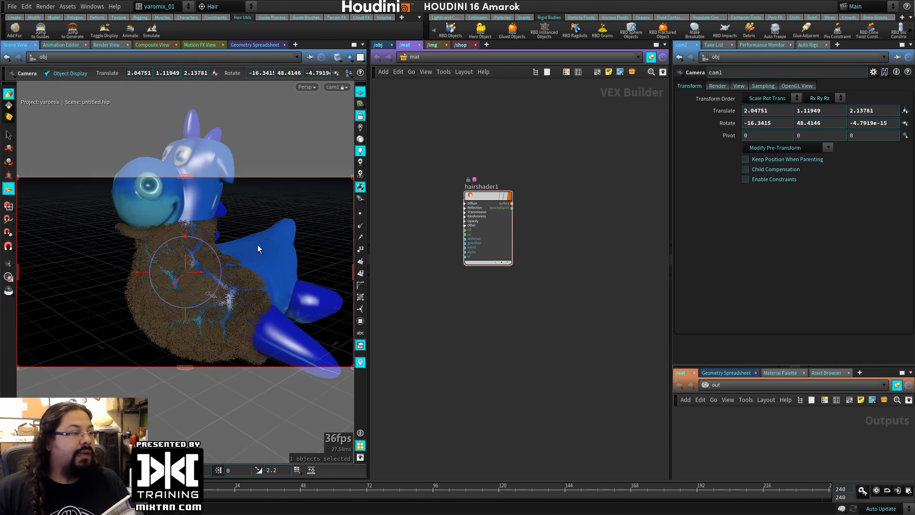
Pull the locked camera back and reposition it so all of Roberto fits inside the frame.
right_drag(257, 244, 202, 255)
middle_drag(202, 255, 179, 273)
right_drag(180, 274, 181, 263)
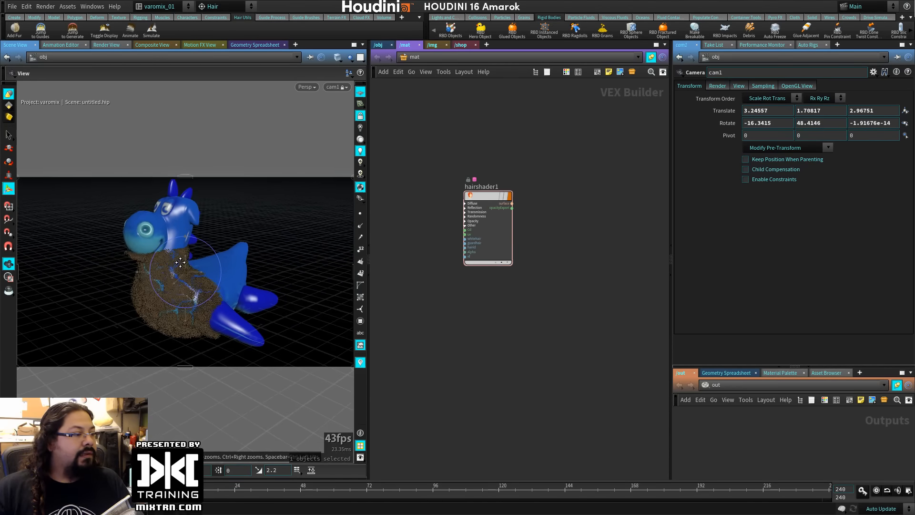
middle_drag(180, 263, 173, 274)
right_drag(173, 274, 190, 254)
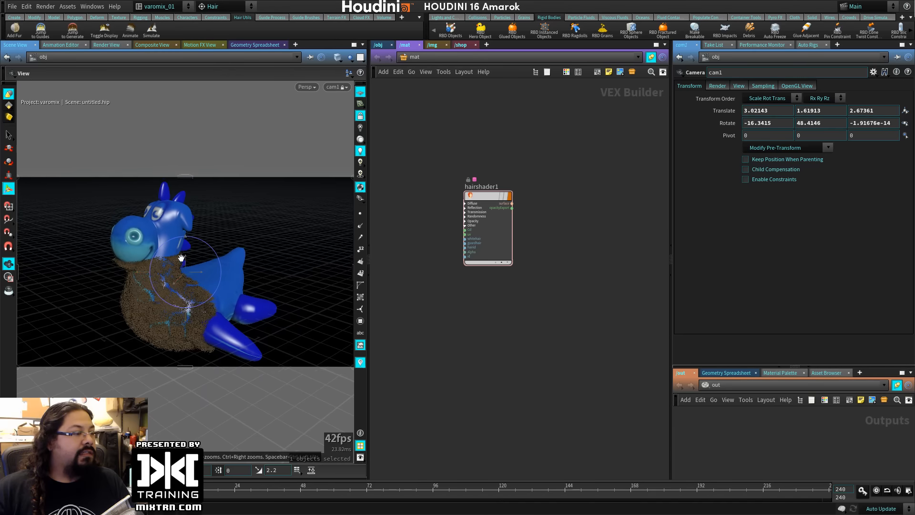
In the object network, unlock the camera, view Roberto from high above, and add an area light from that viewpoint.
click(96, 45)
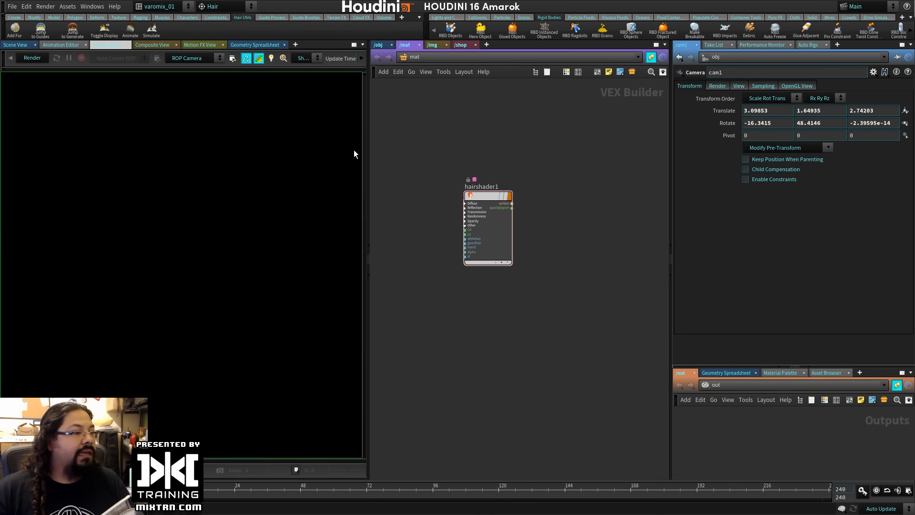
click(386, 46)
scroll(519, 224, down, 10)
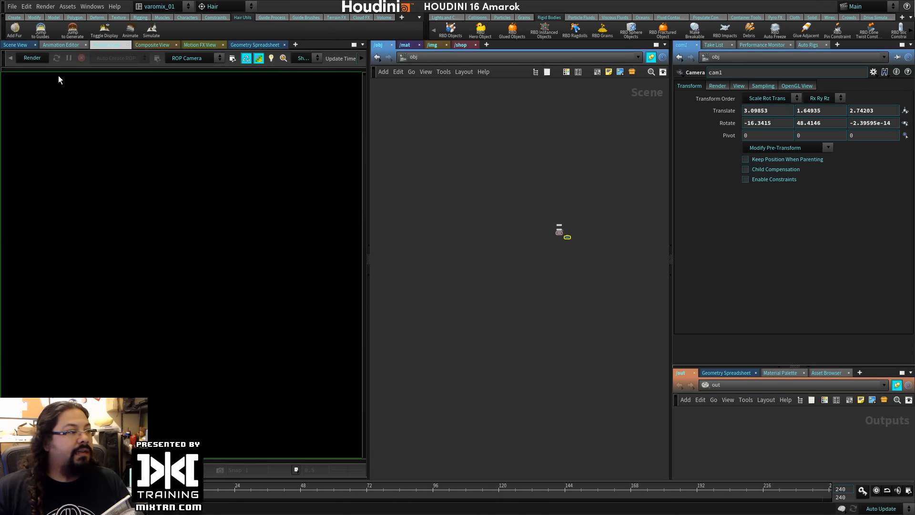
click(15, 45)
click(361, 115)
alt+right_drag(286, 257, 194, 396)
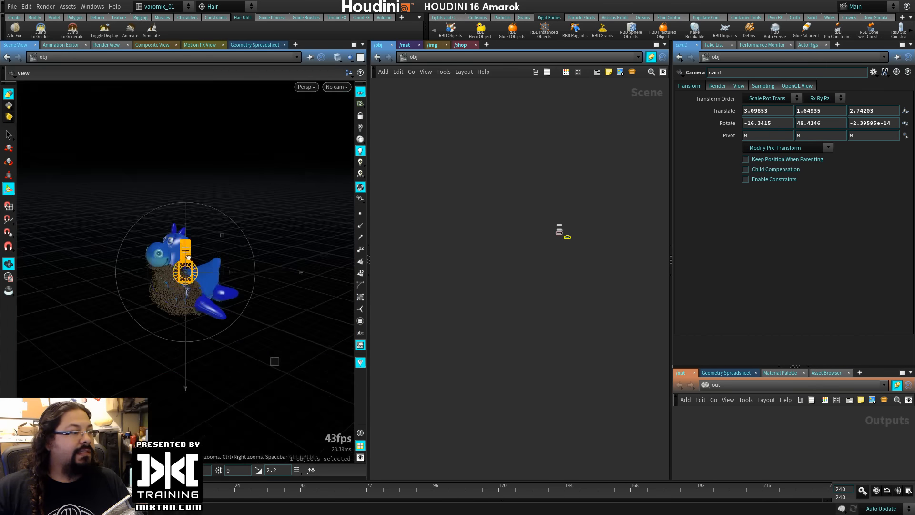
alt+drag(193, 334, 267, 382)
click(448, 17)
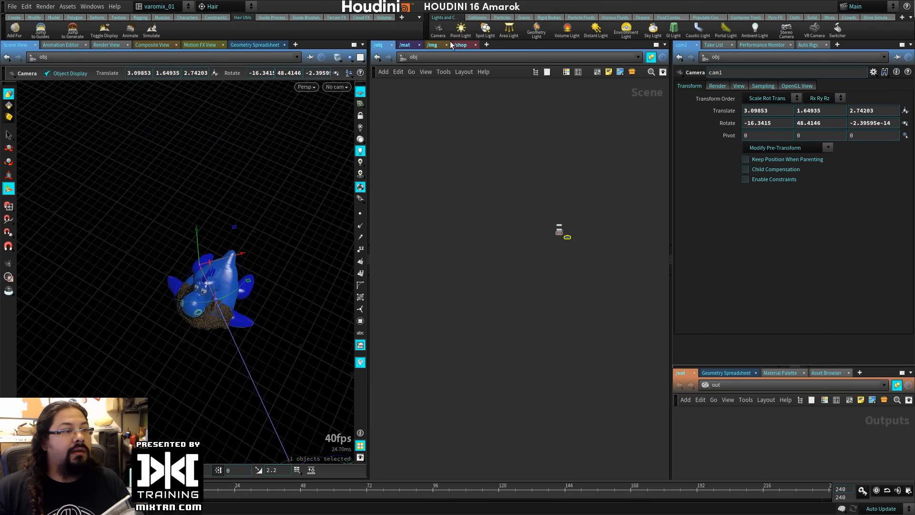
ctrl+click(506, 33)
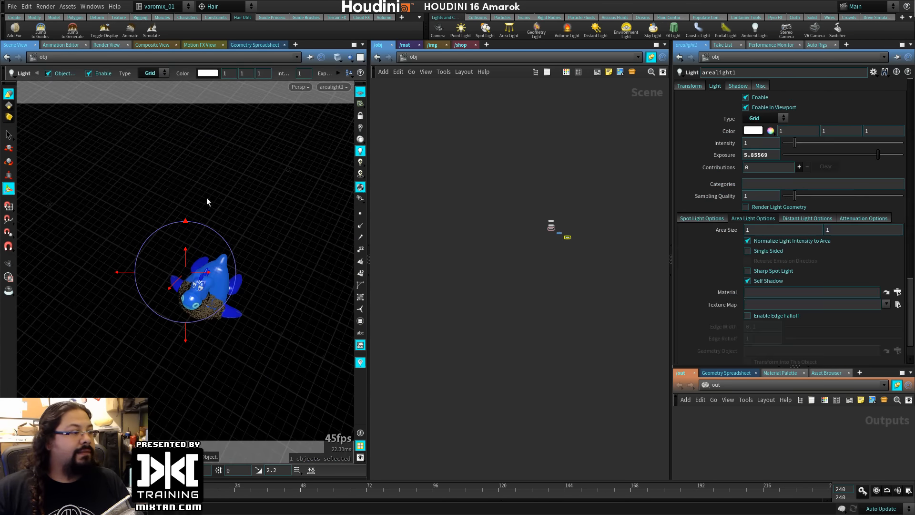
Start a preview render of the scene through cam1 and bring up Roberto_hairgen's parameters in the object network.
click(108, 45)
click(34, 58)
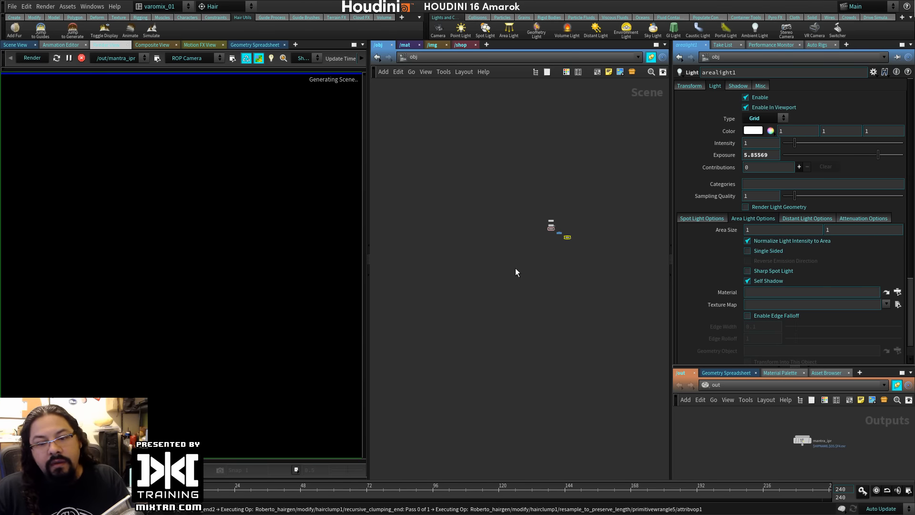
click(193, 84)
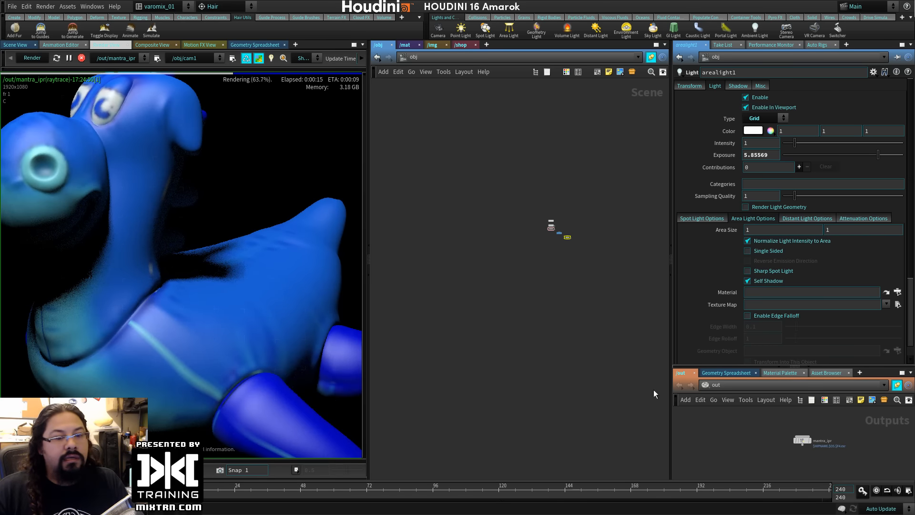
key(h)
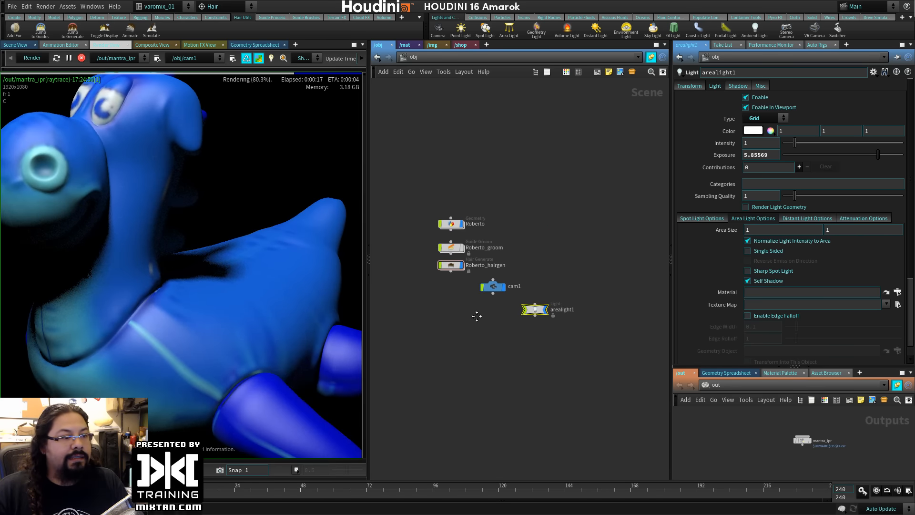
click(484, 284)
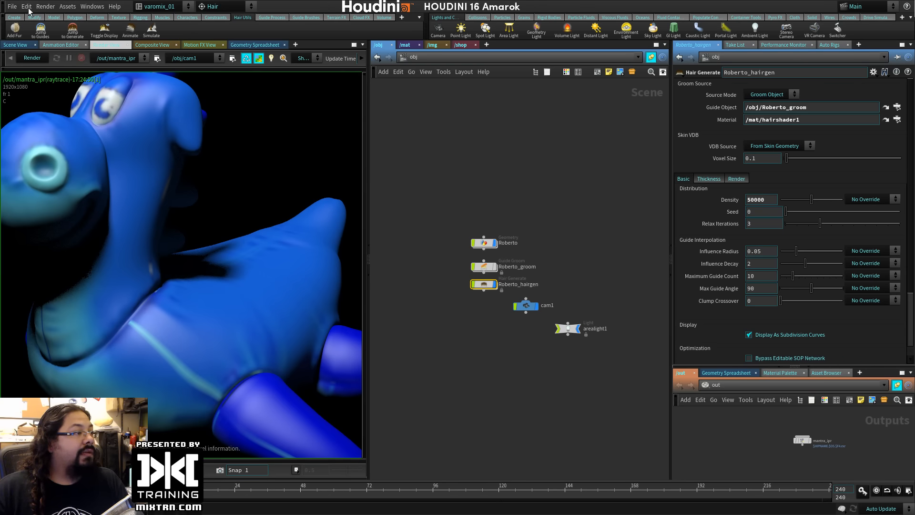
Create a Mantra render node, assign /out/mantra1 as the render source, and delete mantra_ipr.
click(46, 7)
mouse_move(85, 17)
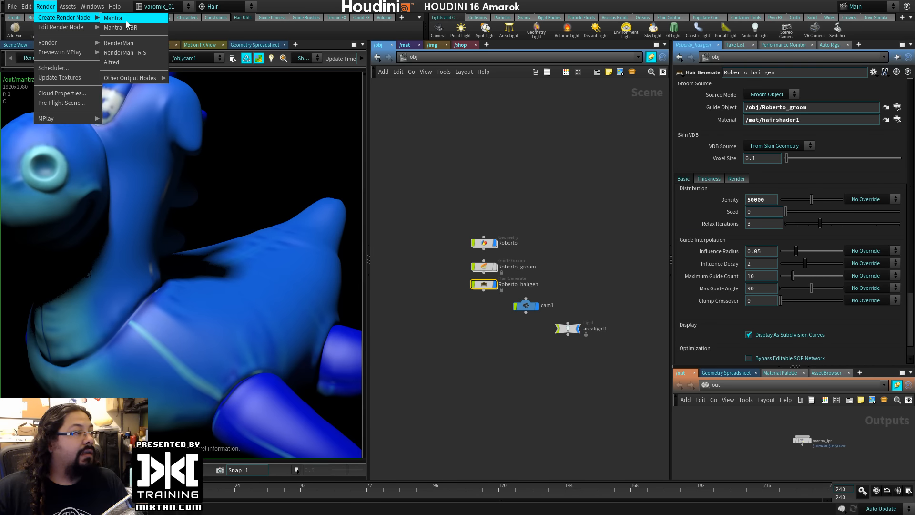
click(125, 19)
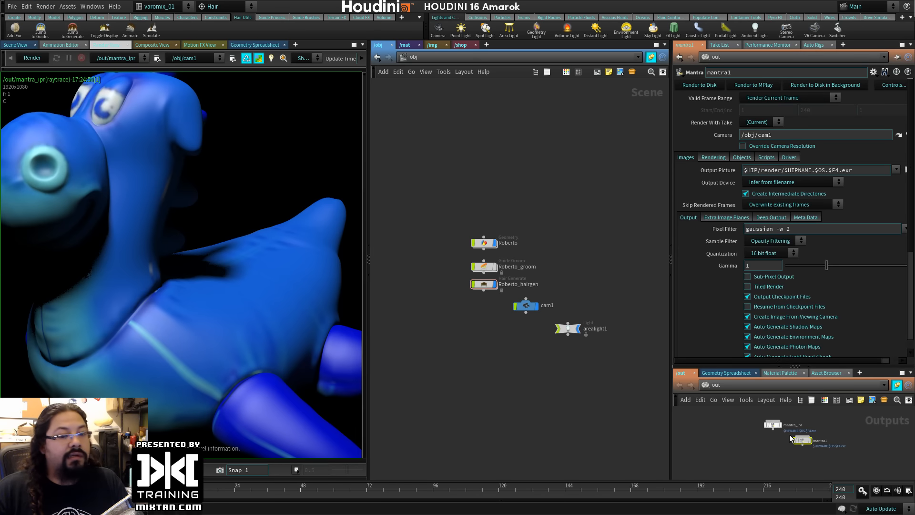
click(120, 62)
click(127, 78)
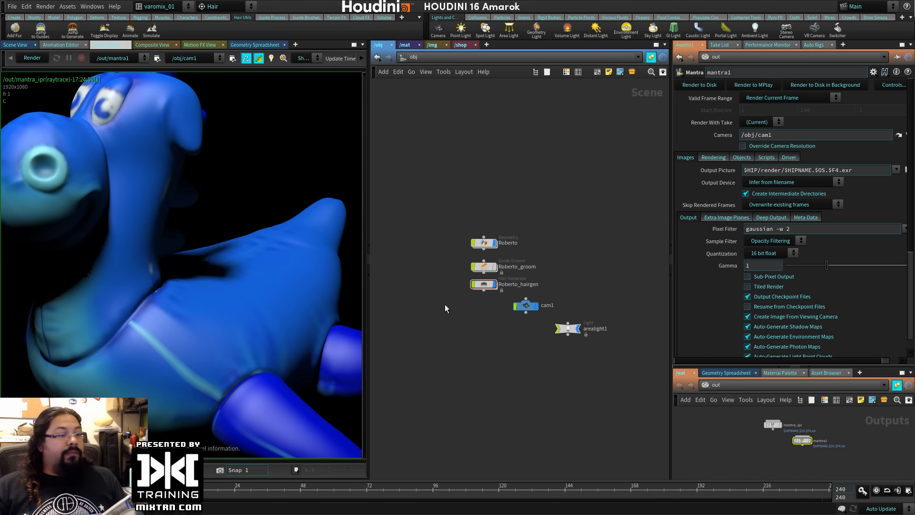
click(768, 424)
key(Delete)
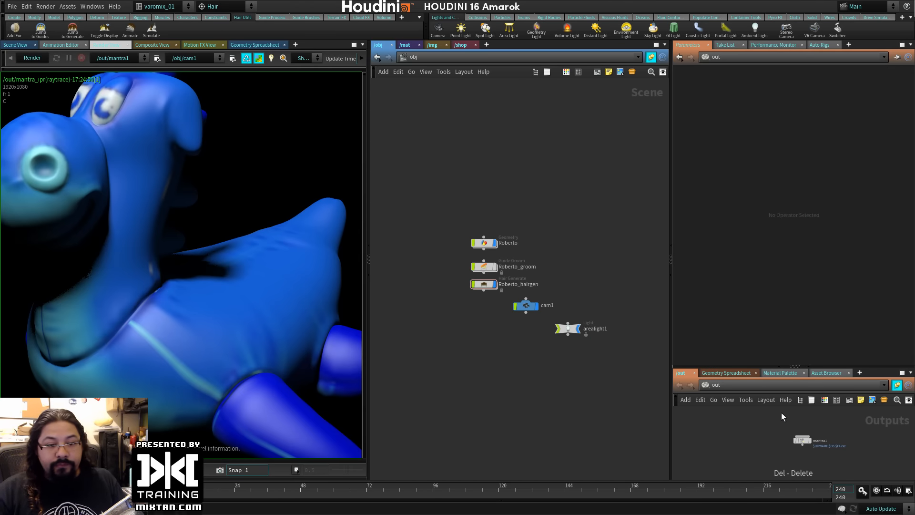
Override the camera resolution on mantra1 at 1/2 (Half Resolution) and render the scene.
drag(800, 442, 785, 441)
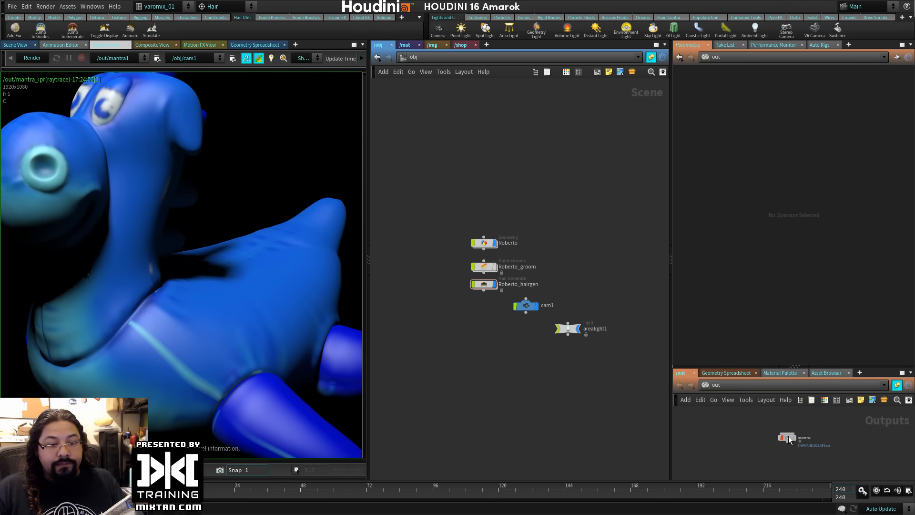
scroll(786, 439, up, 5)
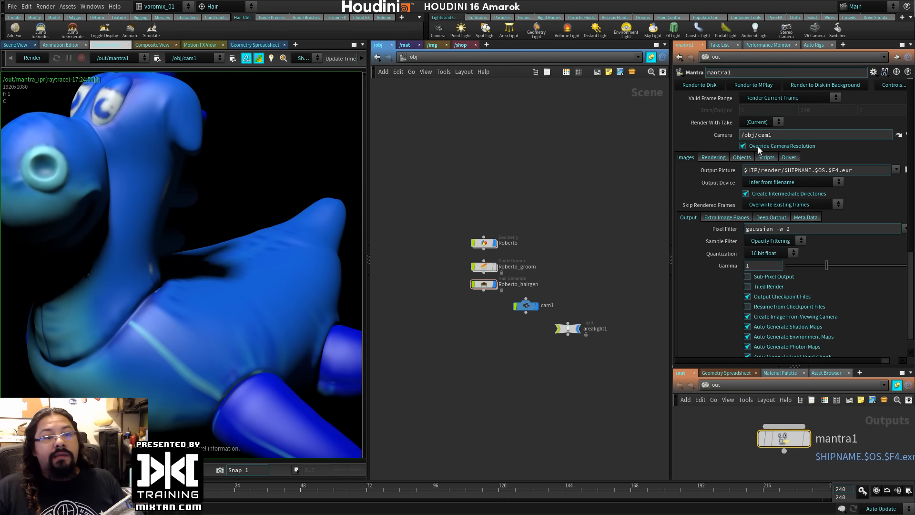
click(31, 58)
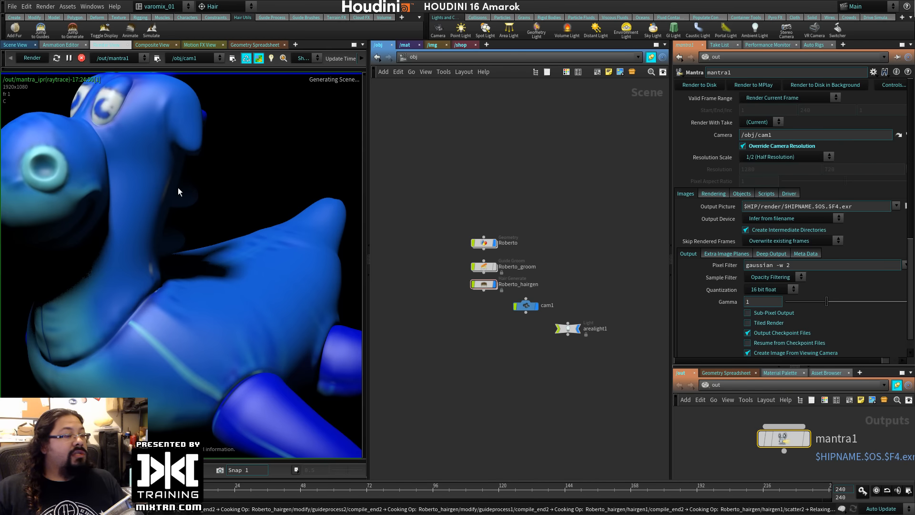
Select Roberto_hairgen and return to the interactive scene view, looking through cam1.
click(485, 285)
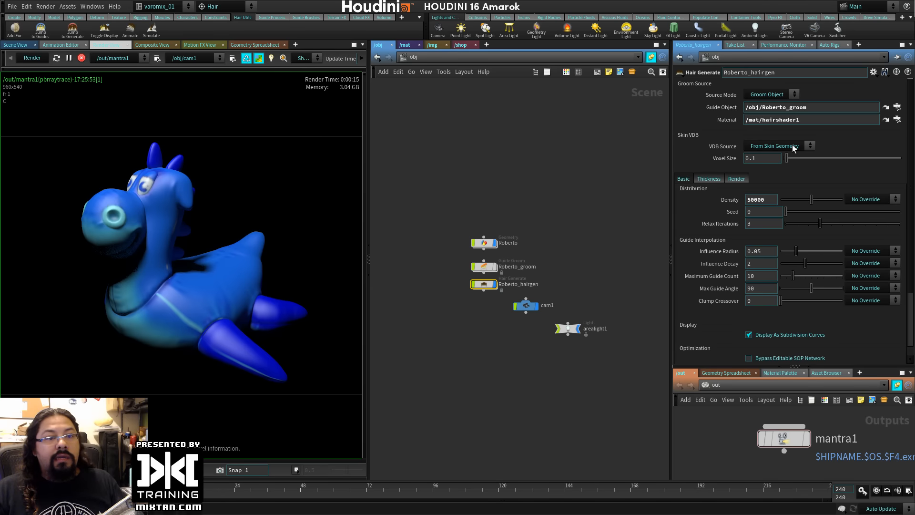
click(769, 94)
click(777, 95)
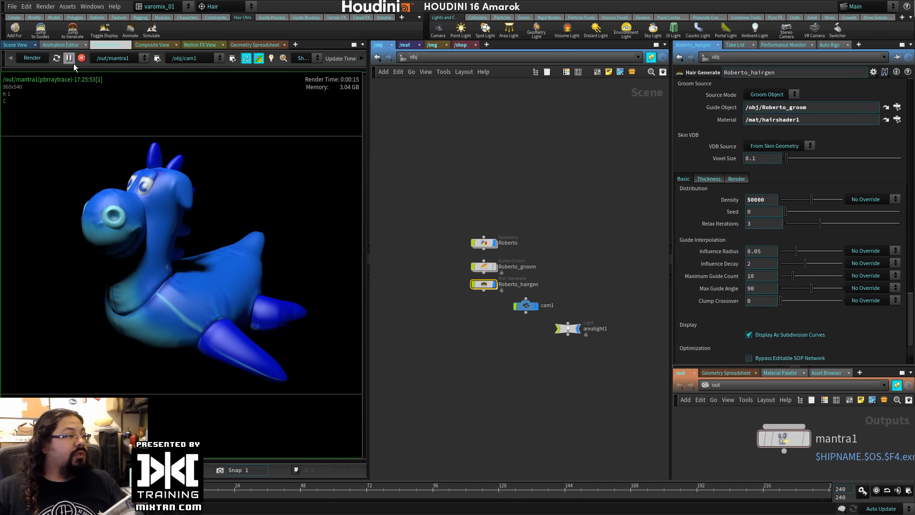
click(24, 46)
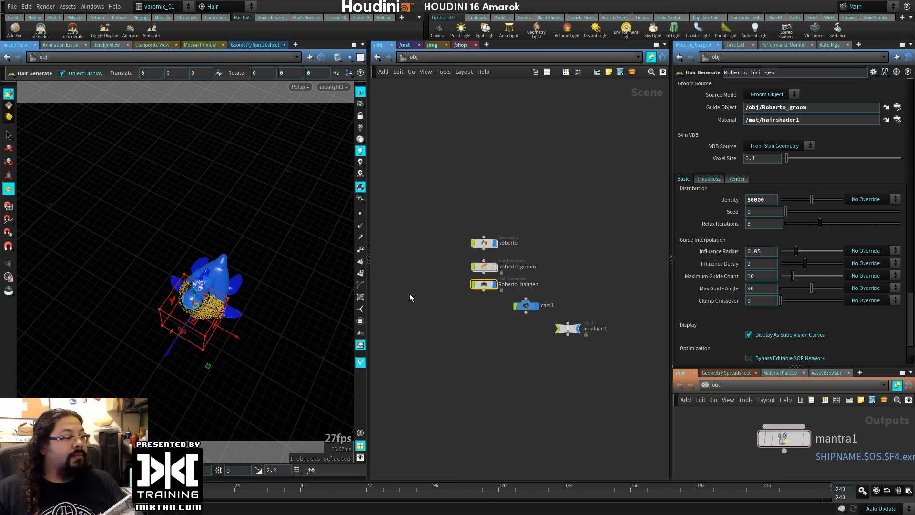
click(334, 87)
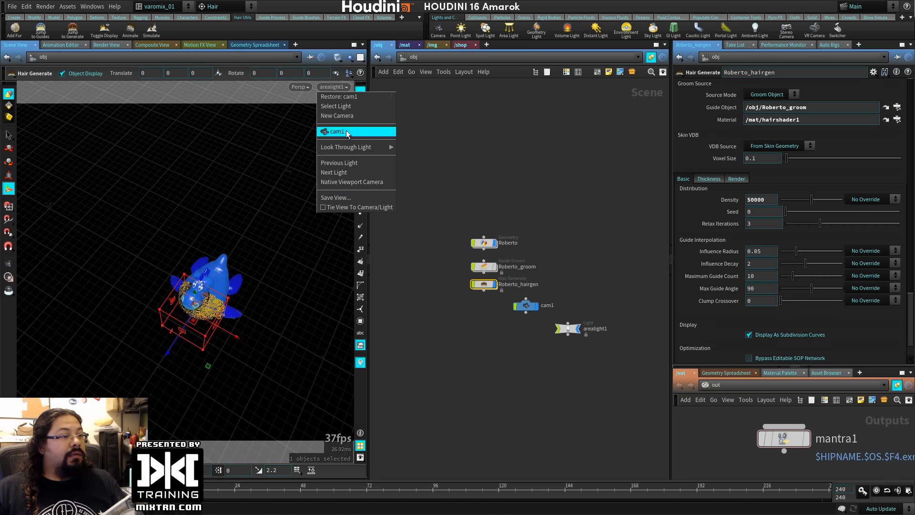
click(338, 131)
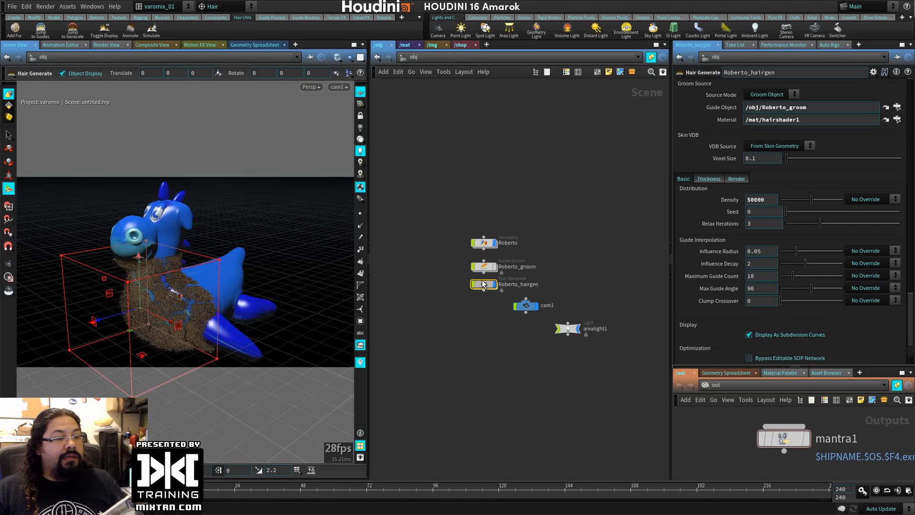
Switch Roberto_hairgen's Limit To Bounding Box option off and back on to compare the fur coverage.
scroll(731, 286, down, 3)
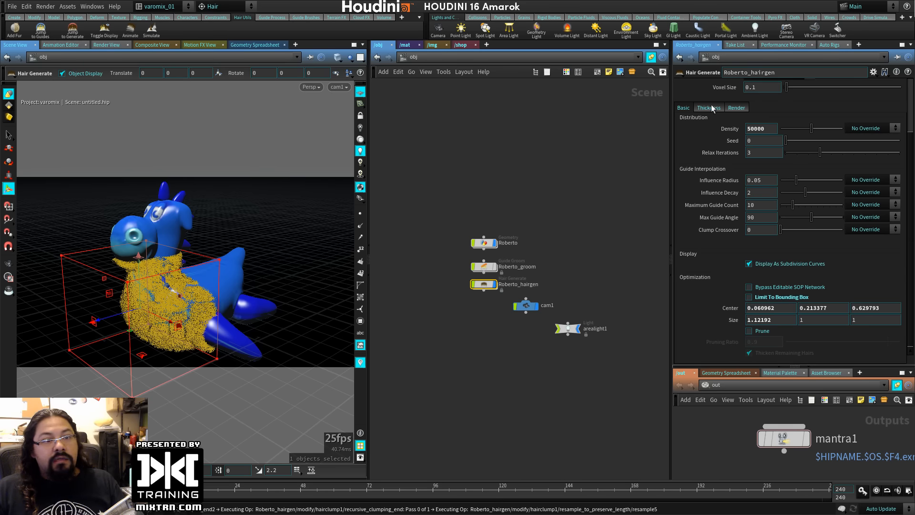
click(748, 296)
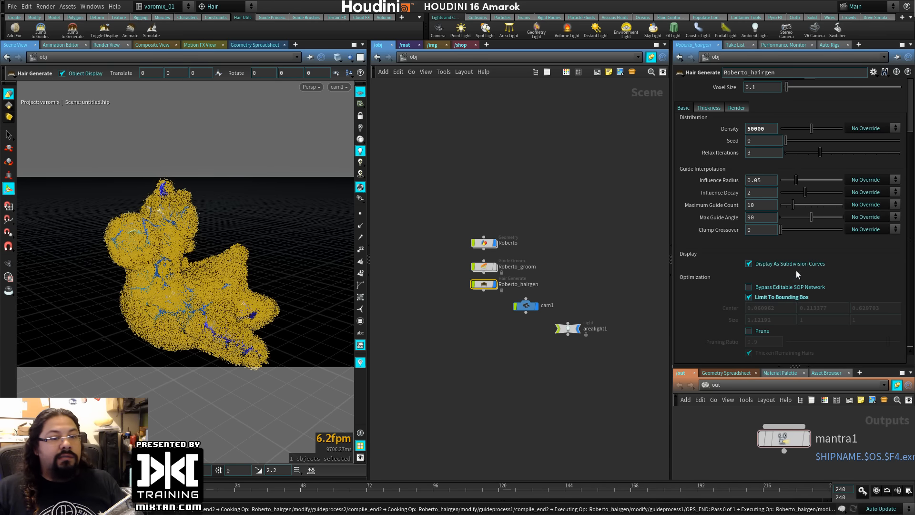
scroll(677, 119, up, 3)
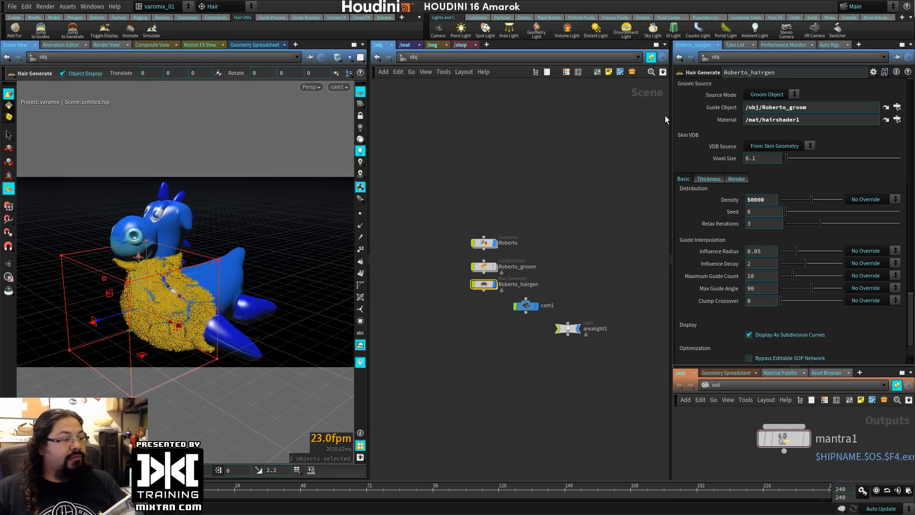
Review Roberto_hairgen's render and optimization settings together with the mantra1 output settings.
click(735, 181)
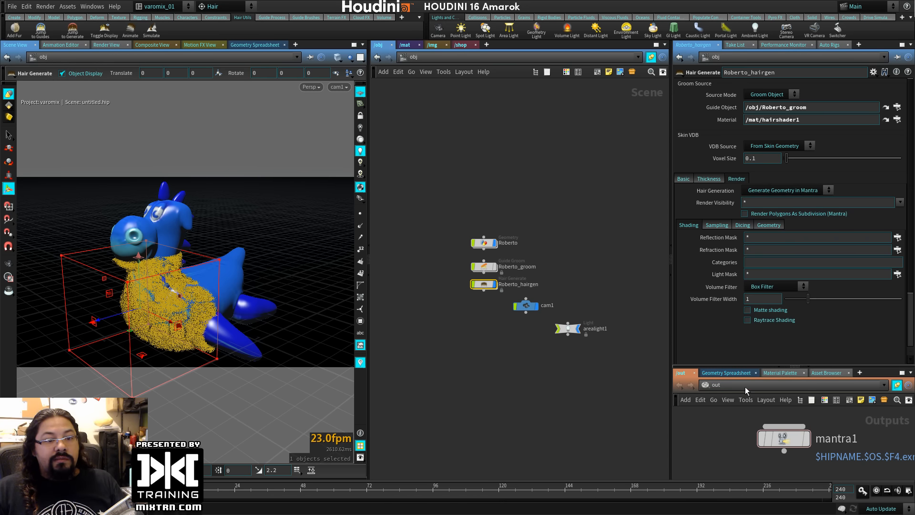
drag(787, 440, 748, 440)
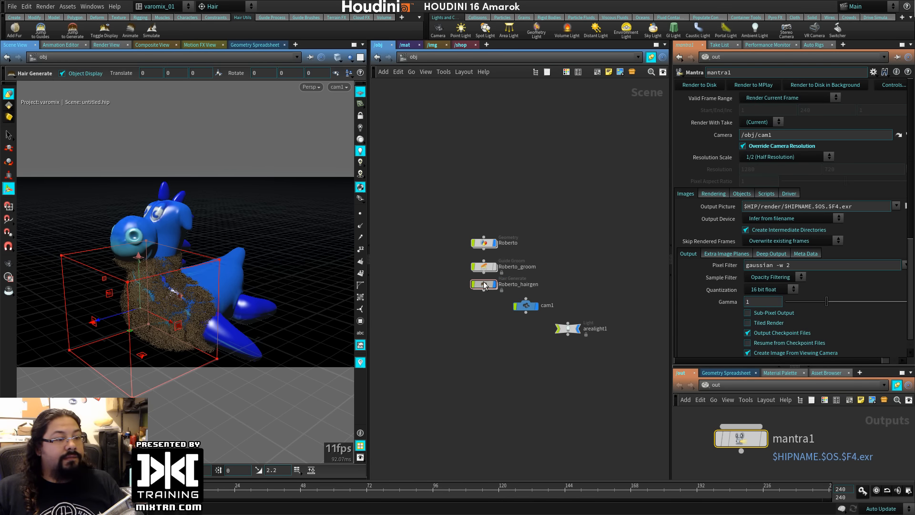
drag(485, 284, 489, 292)
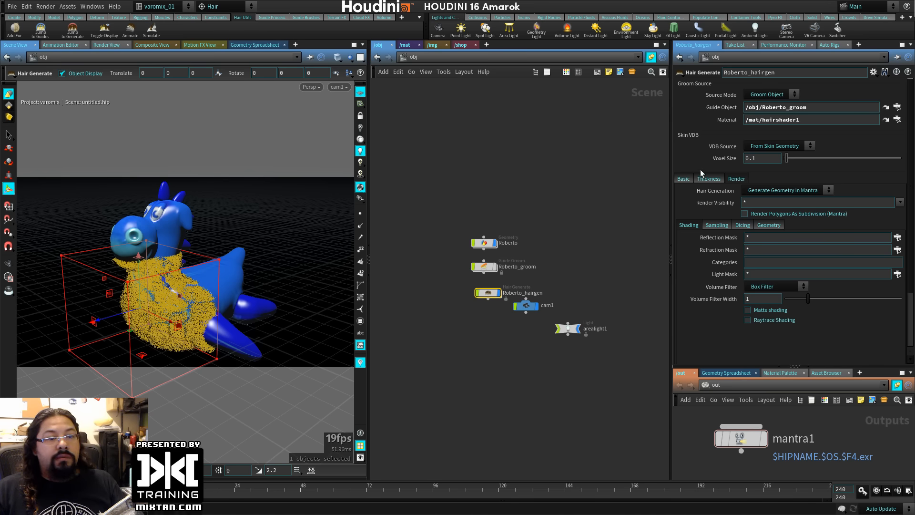
click(690, 178)
scroll(676, 243, down, 3)
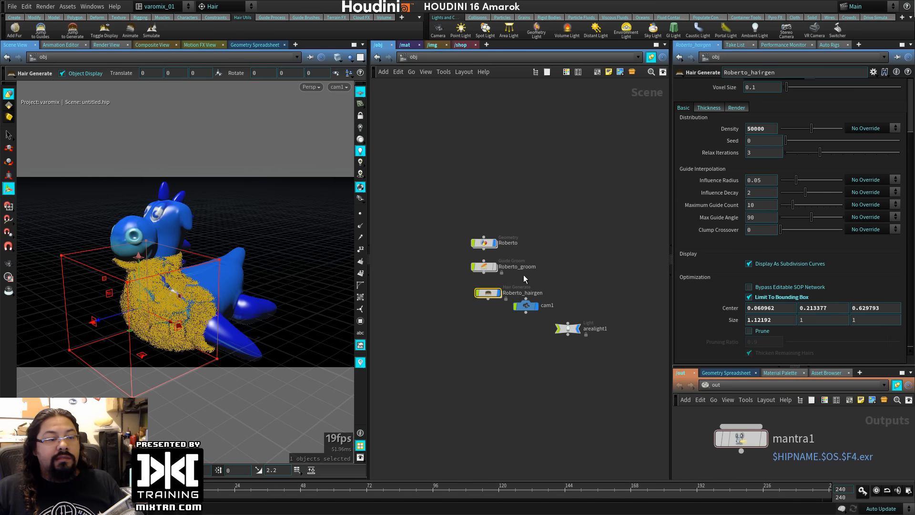
Turn on the display of Roberto_groom and render the scene again with mantra1.
click(484, 267)
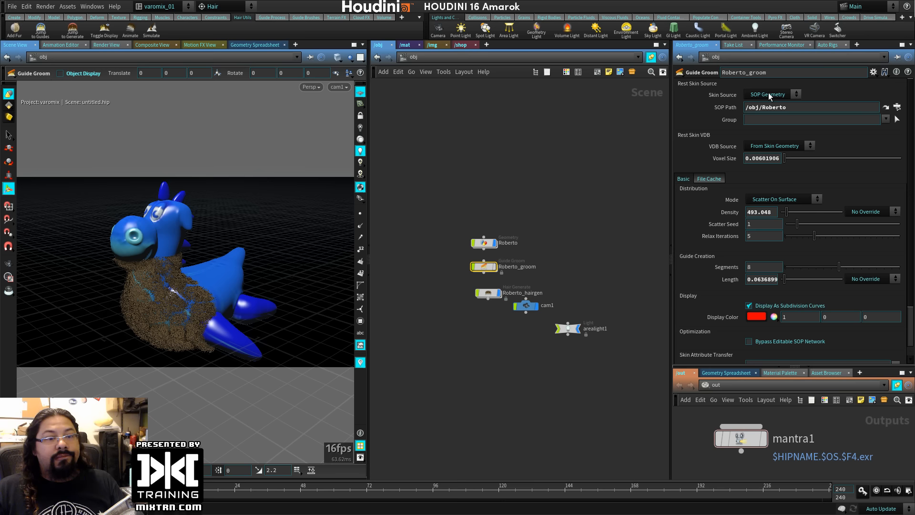
click(495, 268)
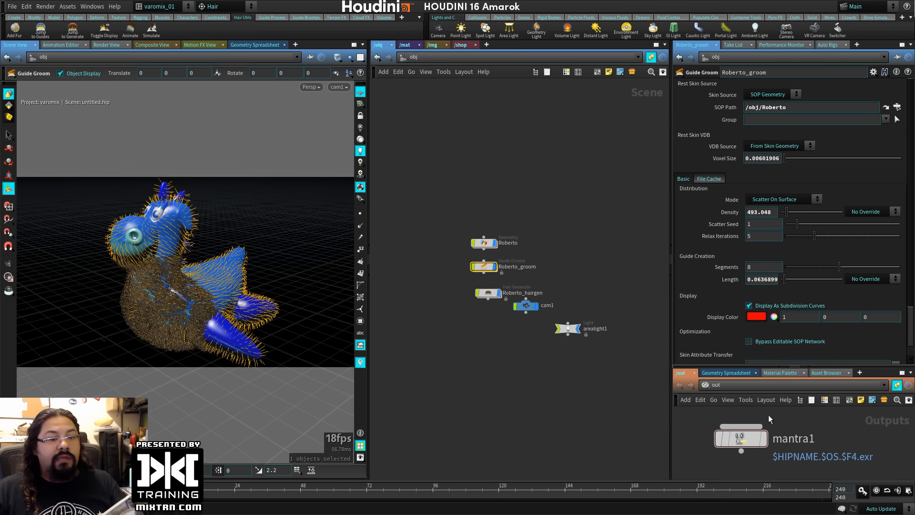
click(748, 440)
click(106, 45)
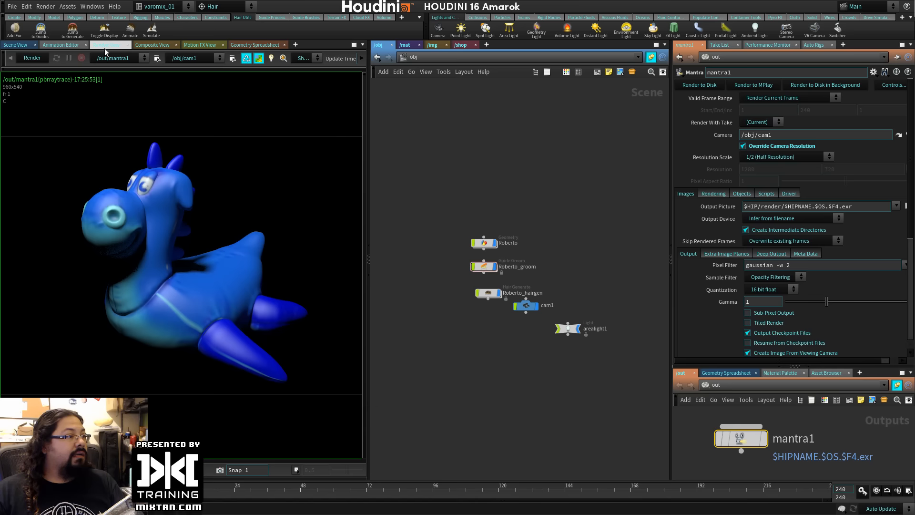
click(30, 57)
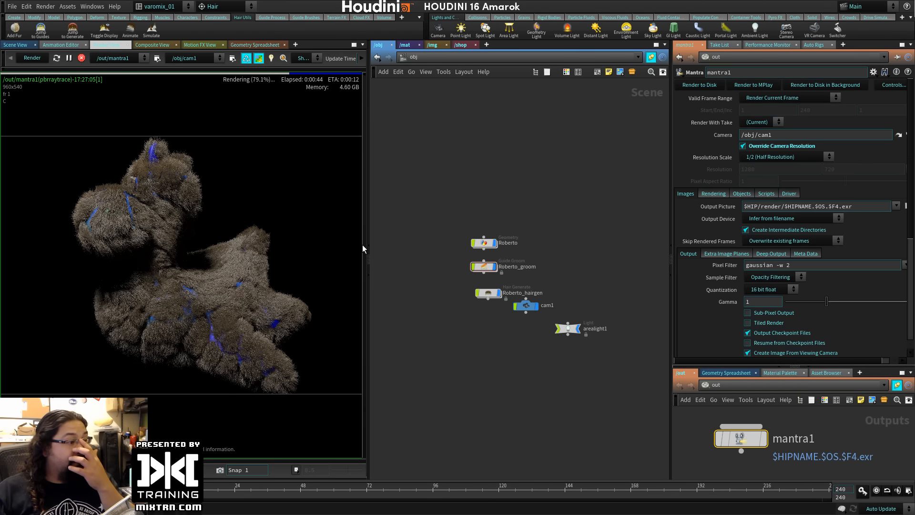
On hairshader1, enable the root color map and assign $JOB/tex/toylowres.jpg to it.
click(406, 44)
click(486, 197)
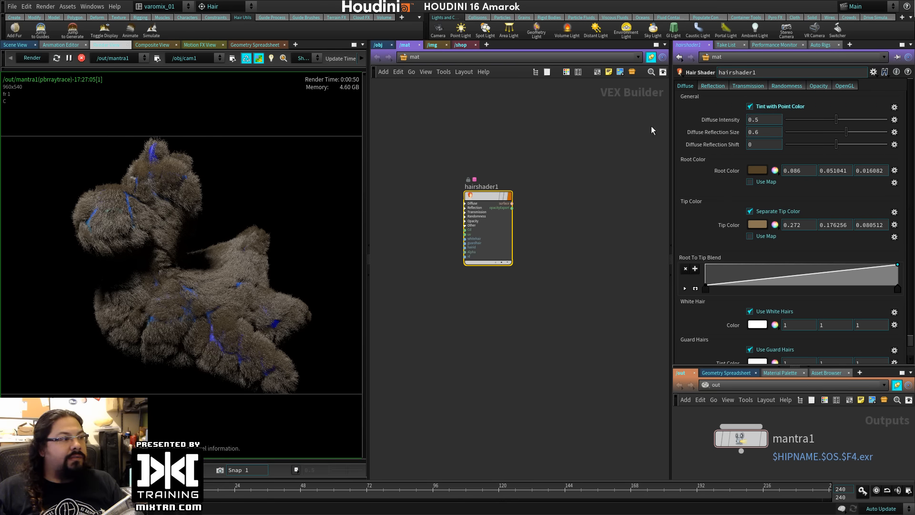
click(758, 182)
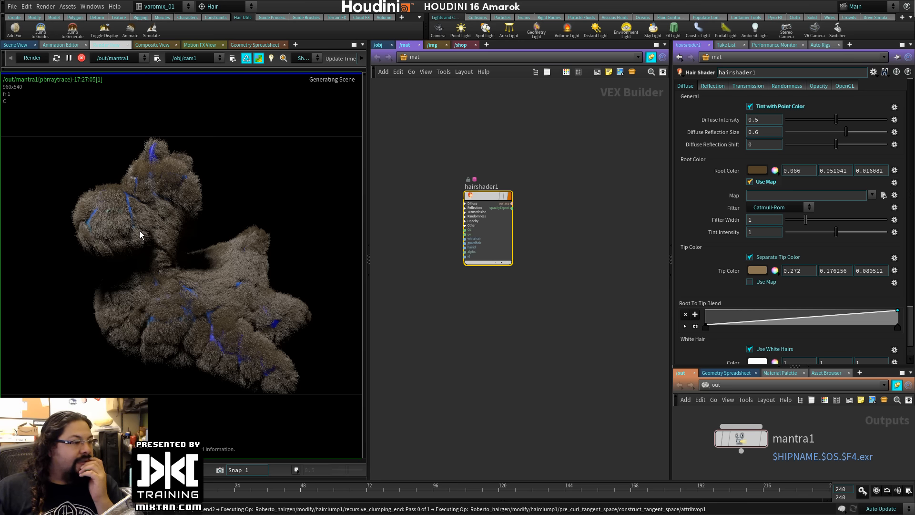
click(872, 195)
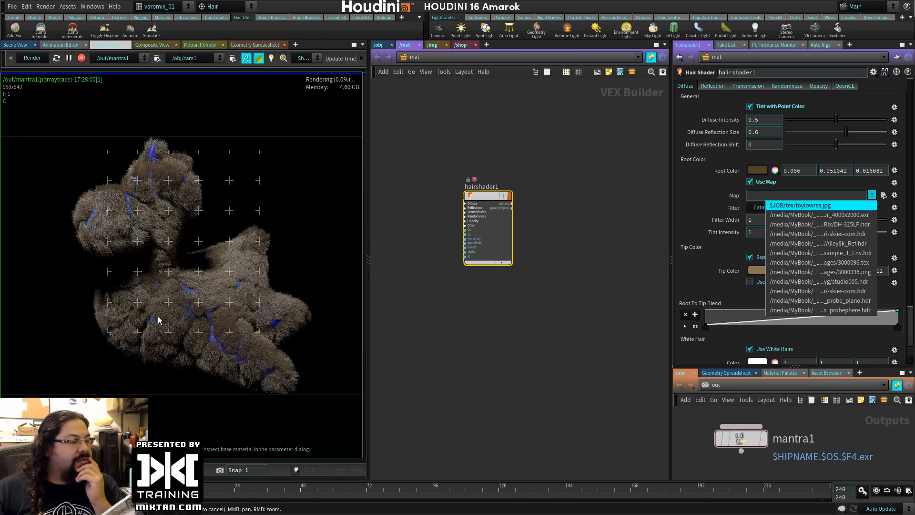
click(828, 213)
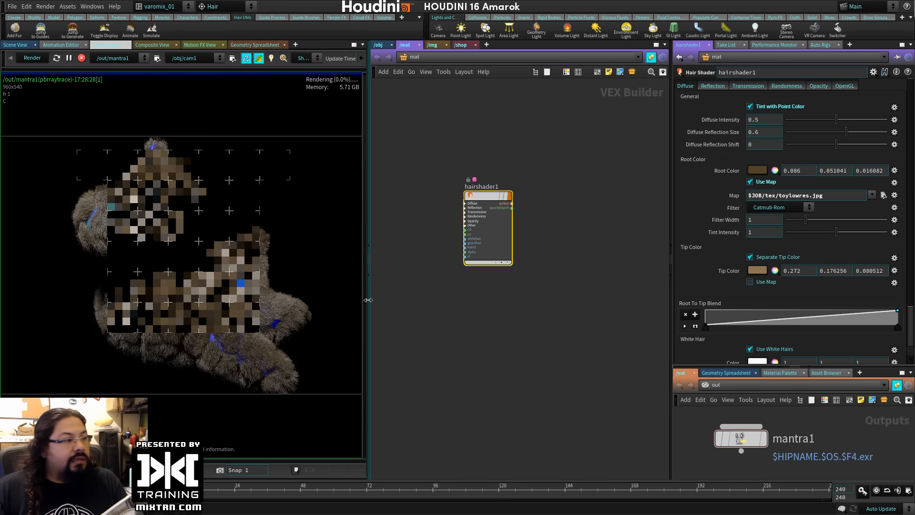
Stop the running render and set hairshader1's root color to white (1, 1, 1).
click(81, 58)
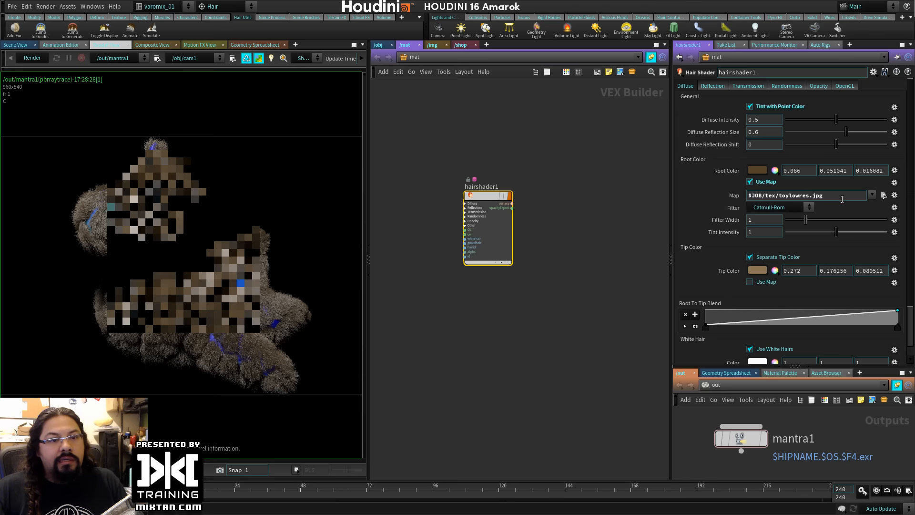
right_click(756, 172)
click(780, 215)
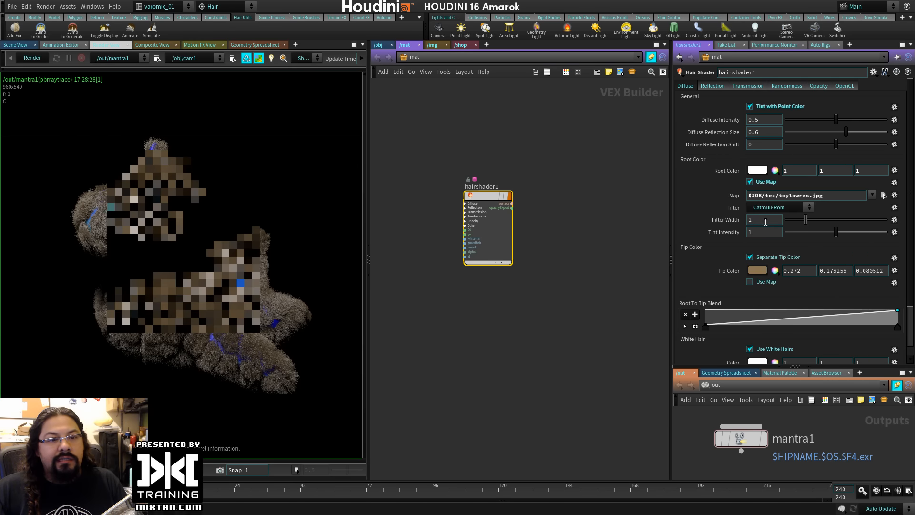
Enable the tip color map on hairshader1 and assign $JOB/tex/toylowres.jpg to it.
click(751, 282)
scroll(789, 286, down, 2)
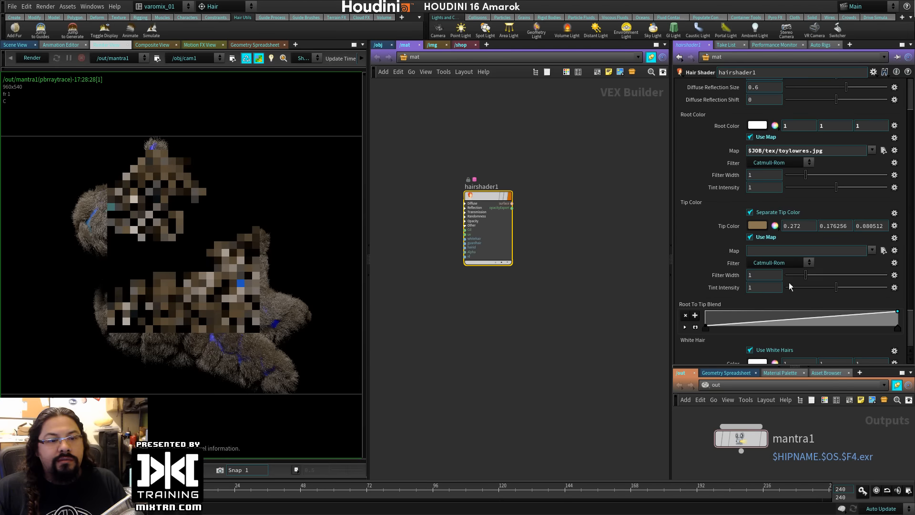
click(883, 250)
double_click(524, 249)
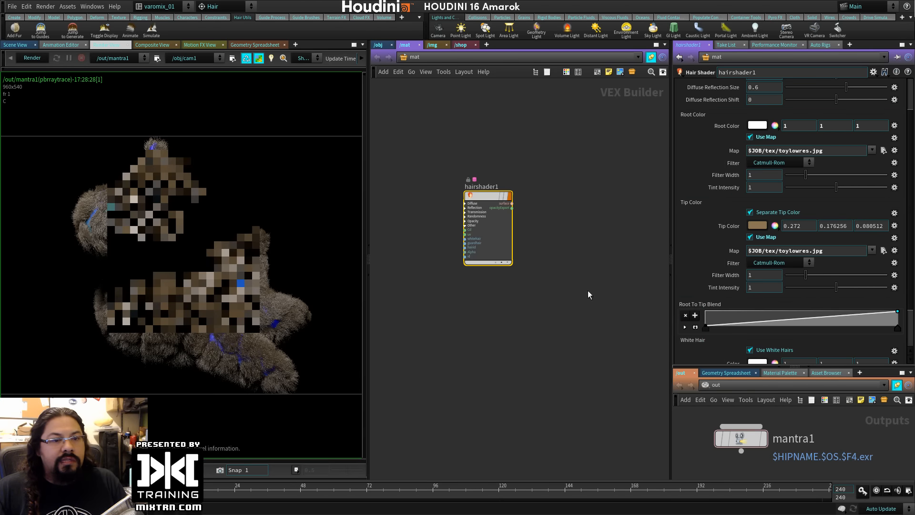
Set hairshader1's tip color to (1.69574, 1.6, 1.50426) and render the scene again with mantra1.
click(759, 225)
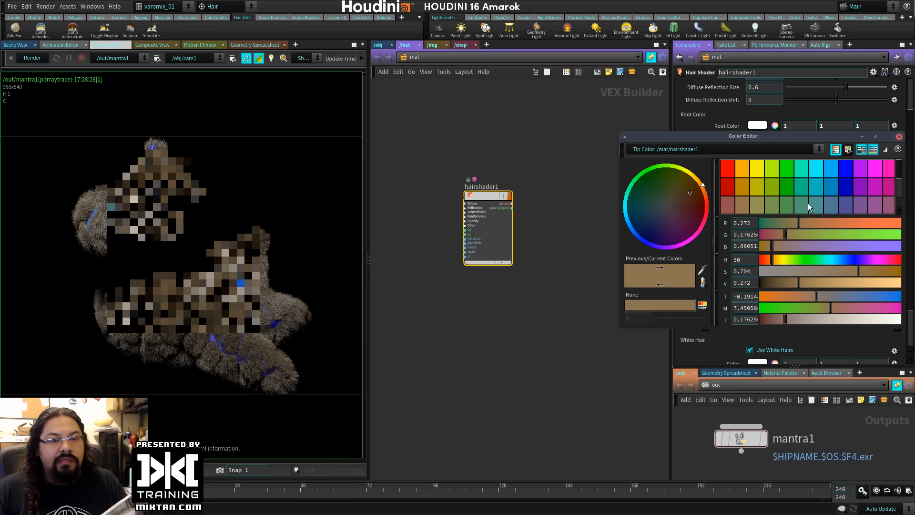
drag(824, 320, 898, 319)
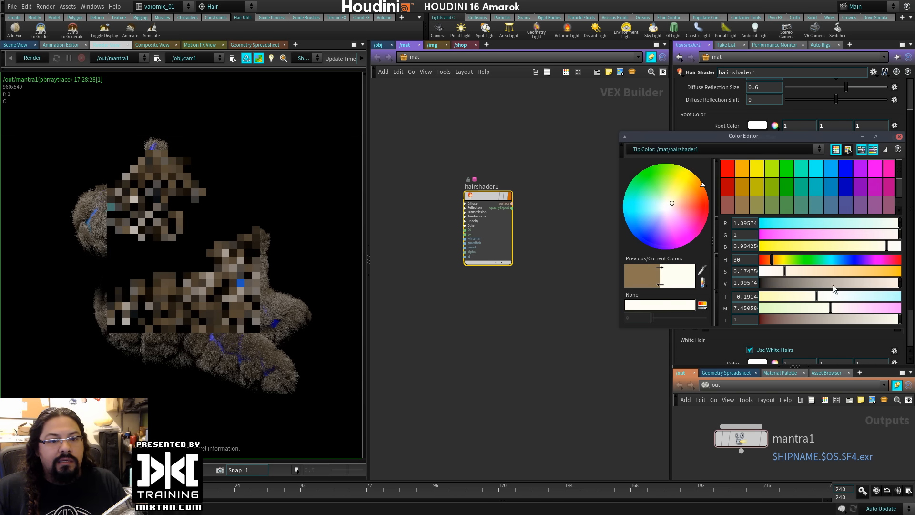
click(899, 136)
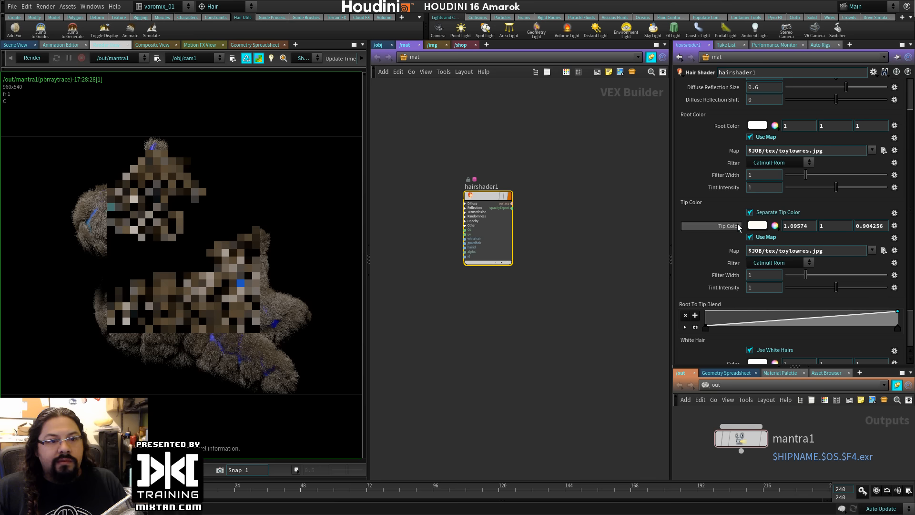
middle_drag(738, 225, 773, 222)
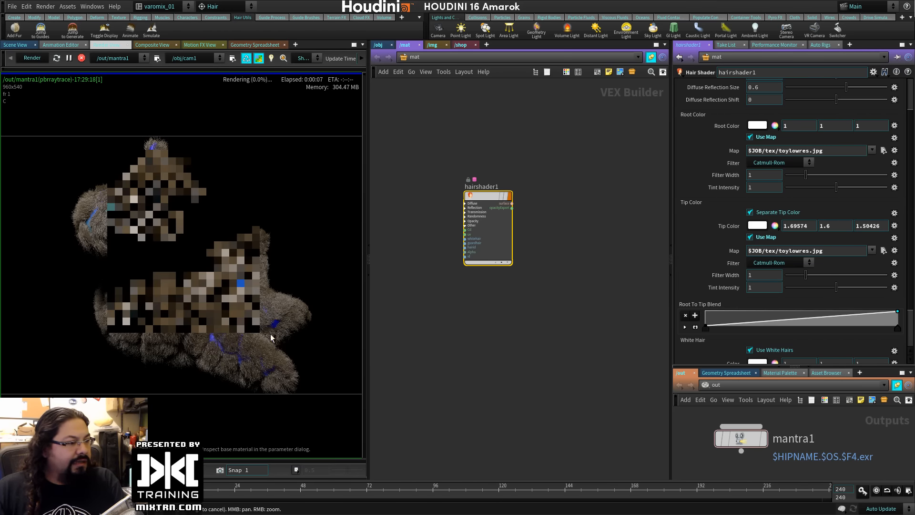
scroll(276, 339, up, 5)
scroll(274, 337, down, 5)
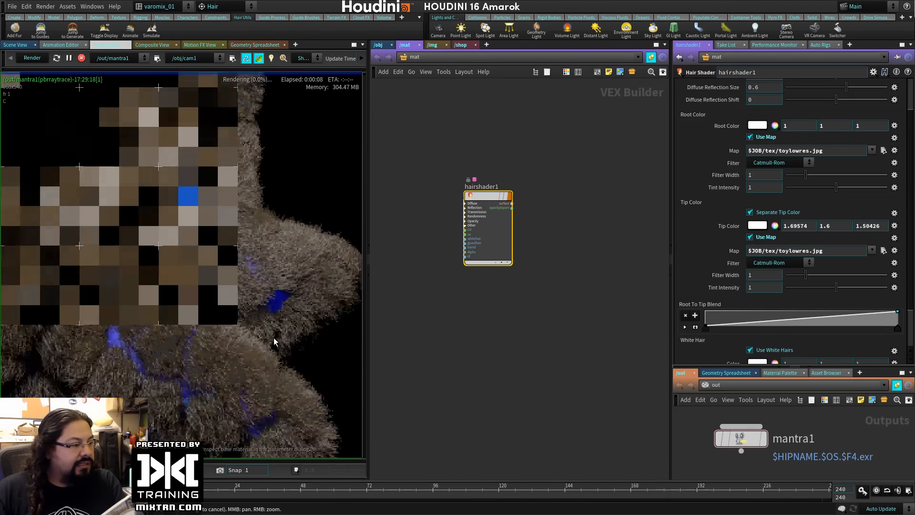
click(108, 73)
scroll(160, 166, down, 1)
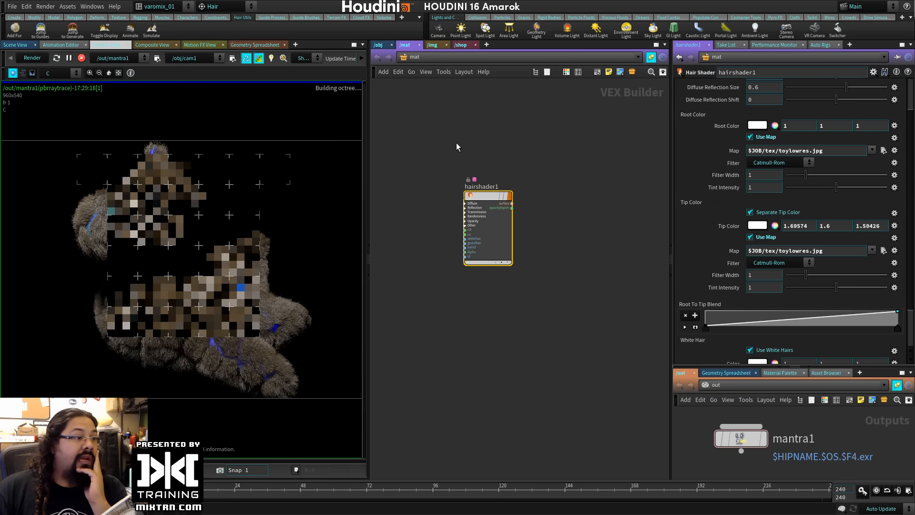
Review the parameters of the Roberto_hairgen and Roberto_groom nodes at the object level.
click(384, 47)
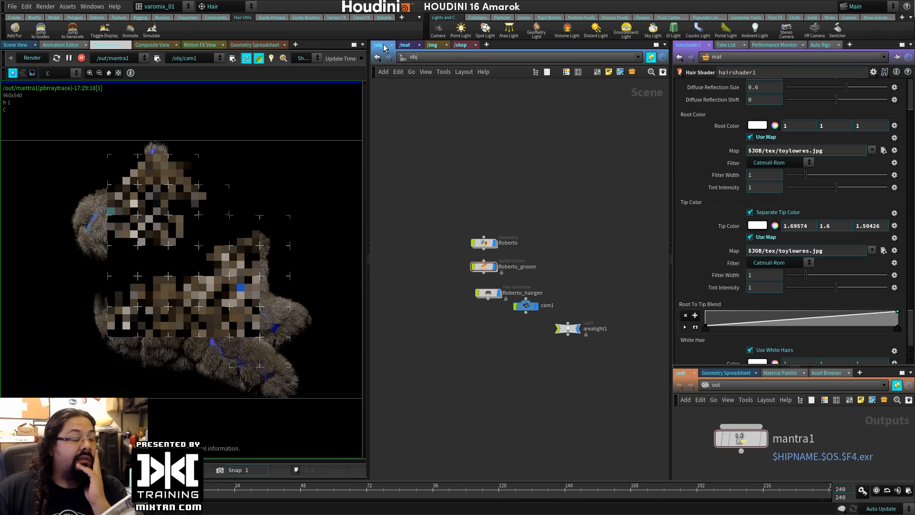
scroll(514, 254, up, 3)
click(501, 235)
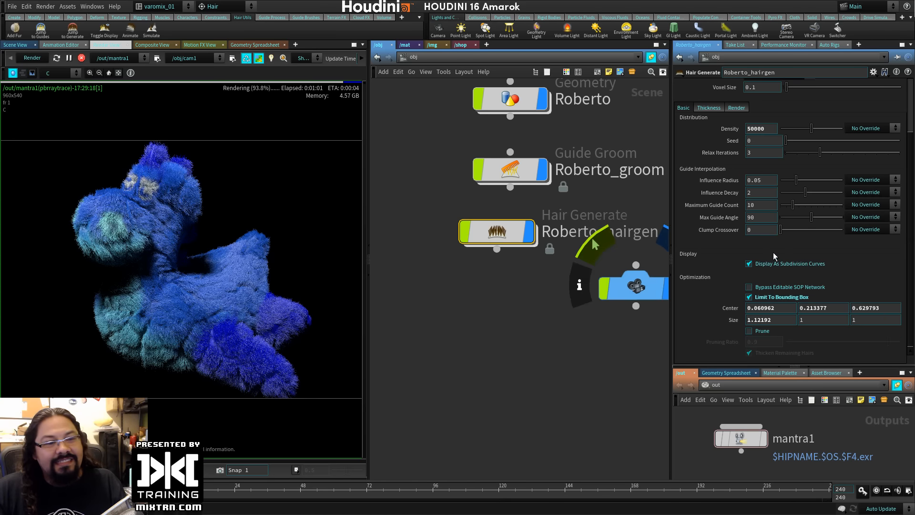
scroll(703, 258, up, 3)
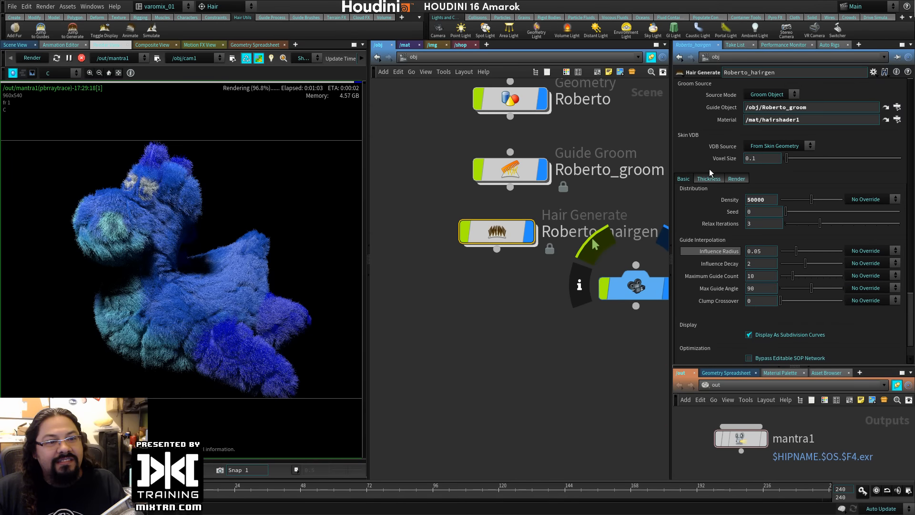
scroll(720, 279, down, 3)
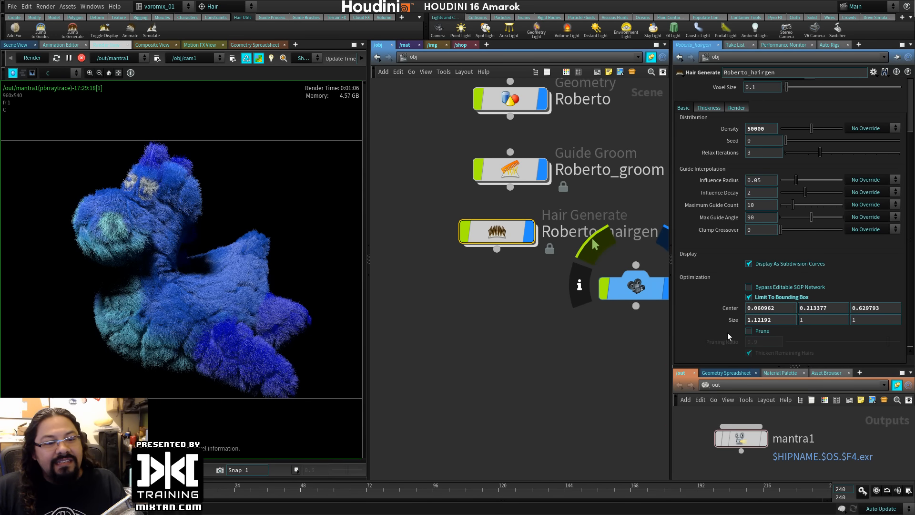
drag(512, 179, 499, 182)
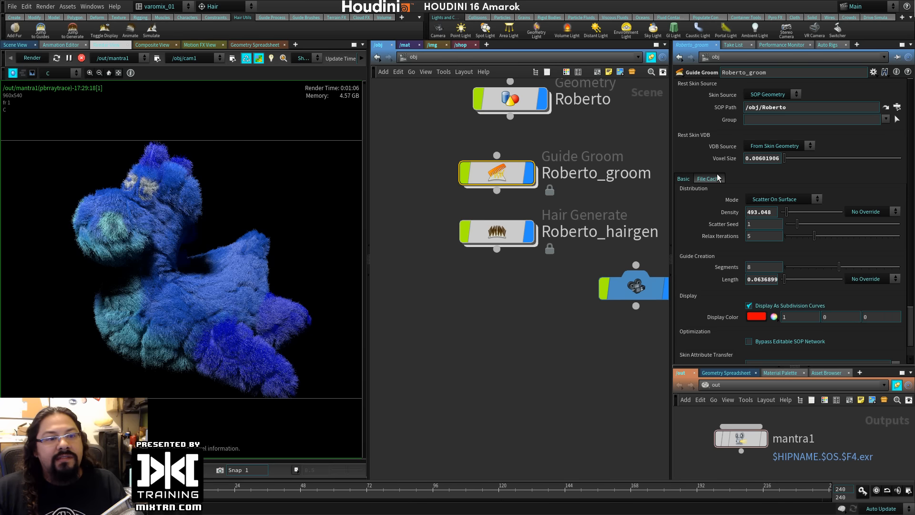
scroll(714, 287, down, 2)
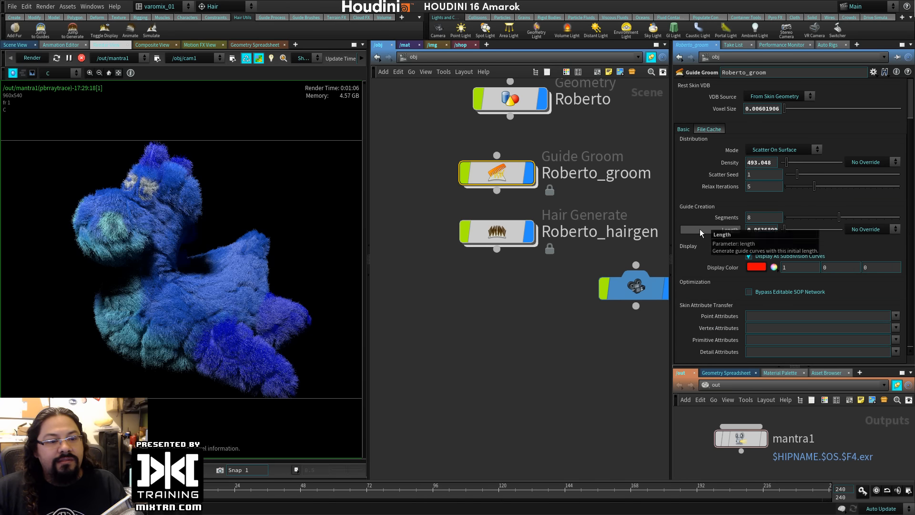
scroll(700, 229, up, 2)
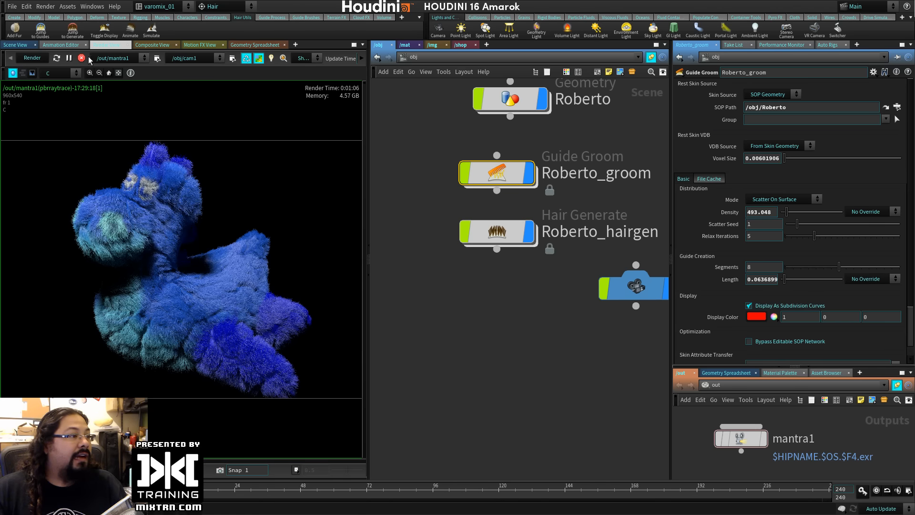
click(265, 17)
click(242, 17)
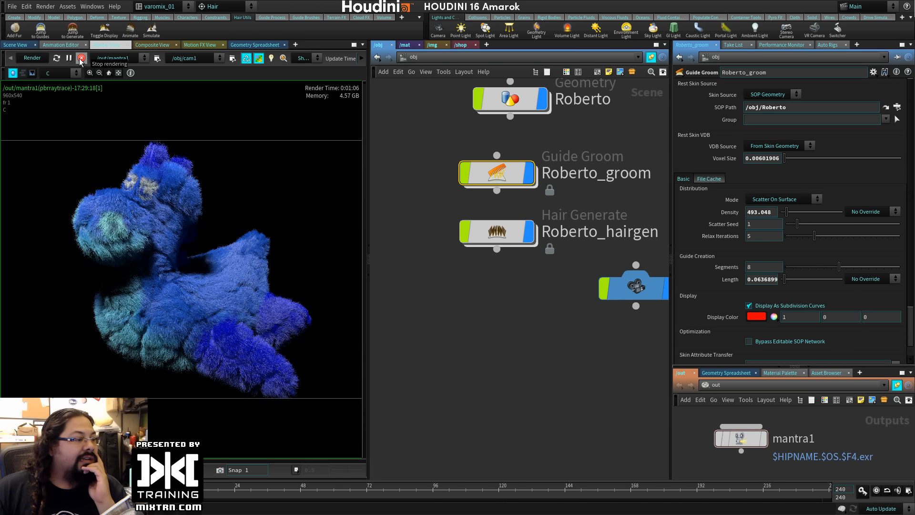
Stop the render and save the scene as FurryRoberto in the $JOB folder.
click(12, 6)
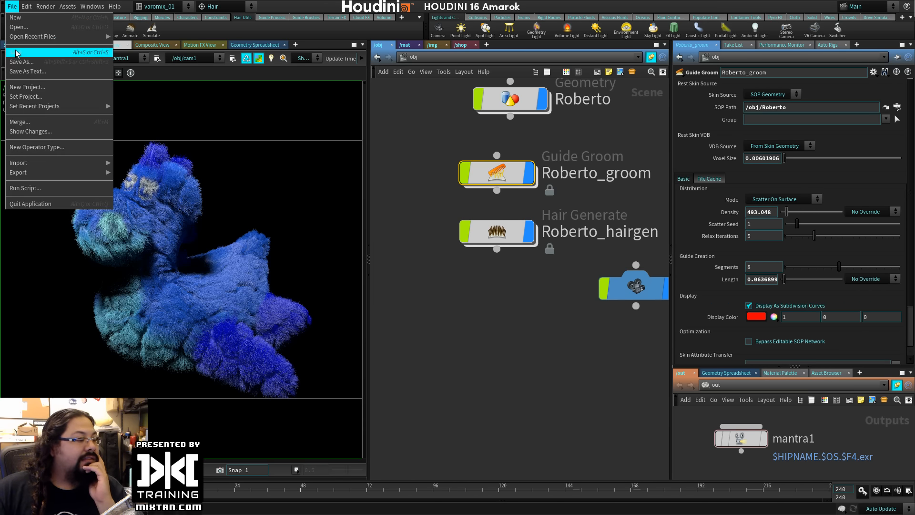
click(16, 52)
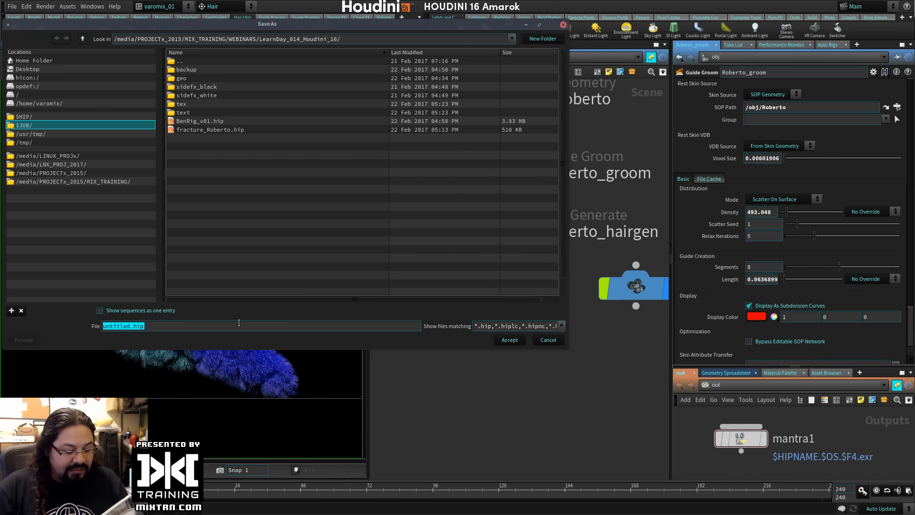
text(FurryRoberto)
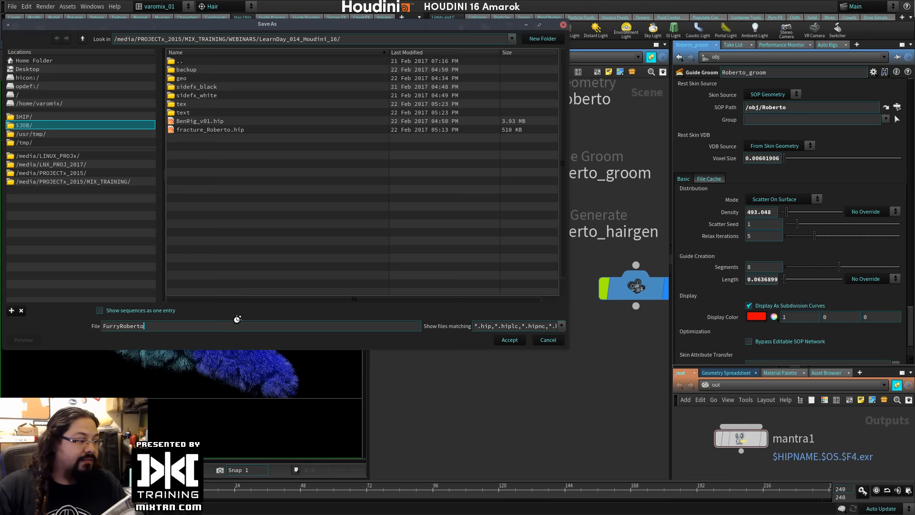
key(Return)
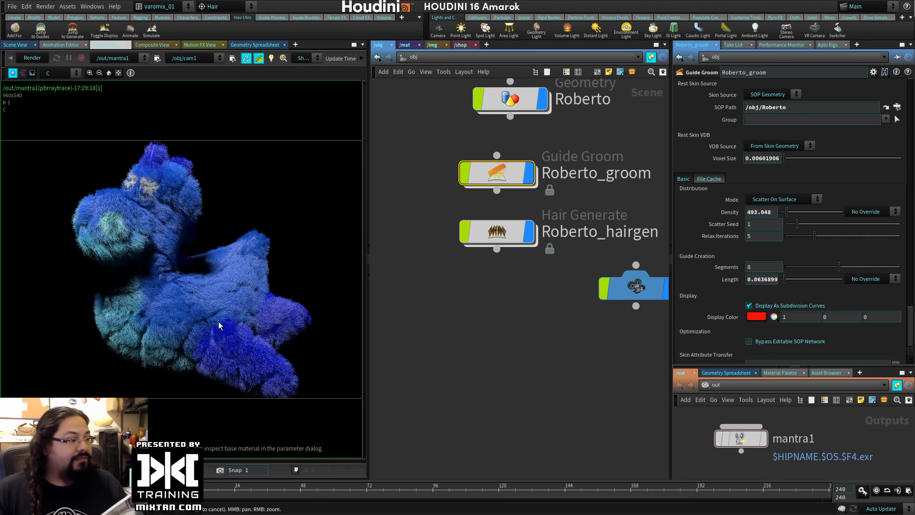
Return to the scene view and set up a guide simulation for Roberto_groom with the Simulate tool.
click(15, 46)
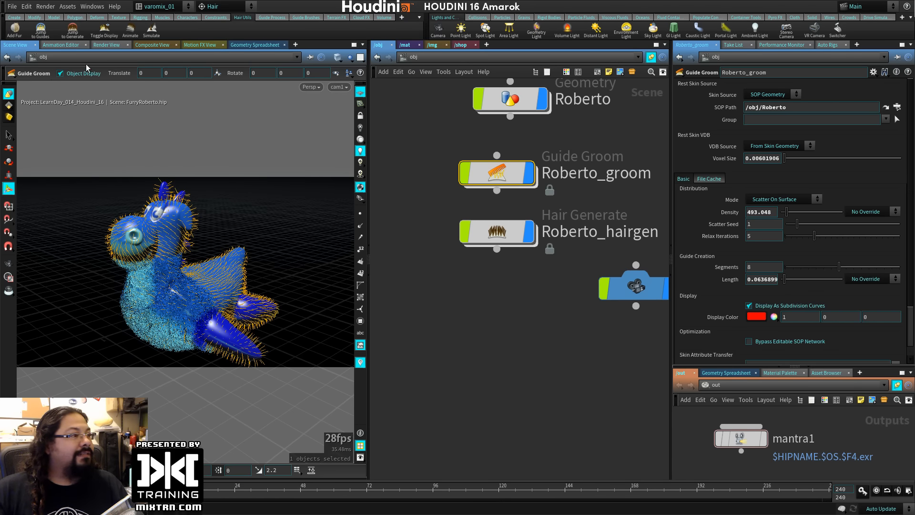
click(106, 45)
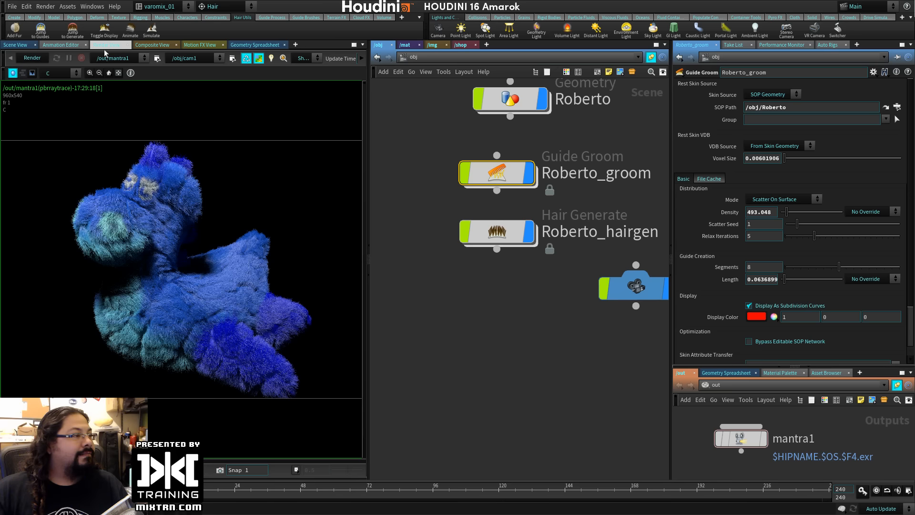
click(16, 45)
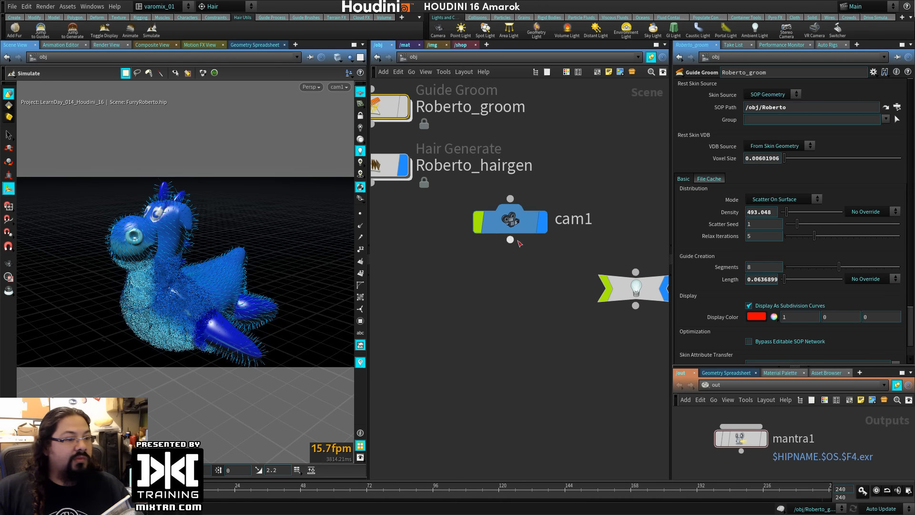
Inspect Roberto_hairgen's internal network and the generated hair up close from outside the cam1 view.
click(444, 221)
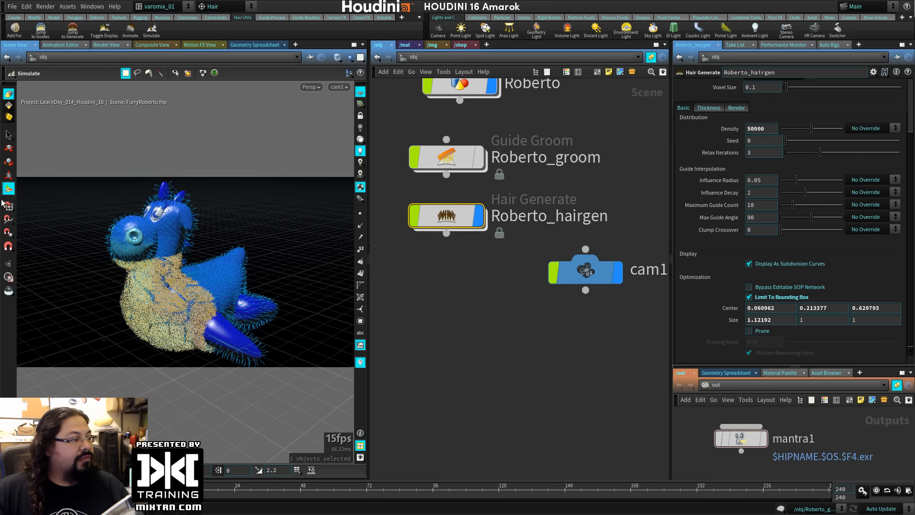
click(9, 175)
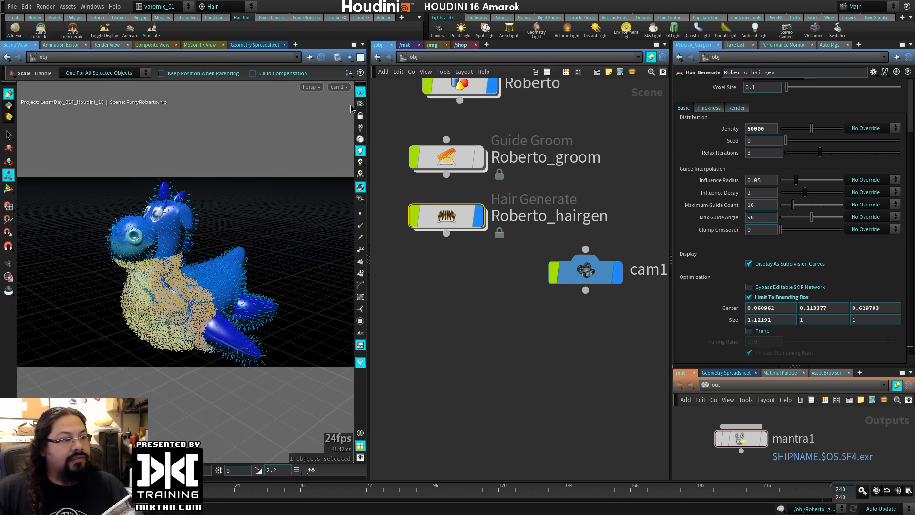
alt+right_drag(282, 294, 229, 294)
alt+drag(229, 294, 267, 286)
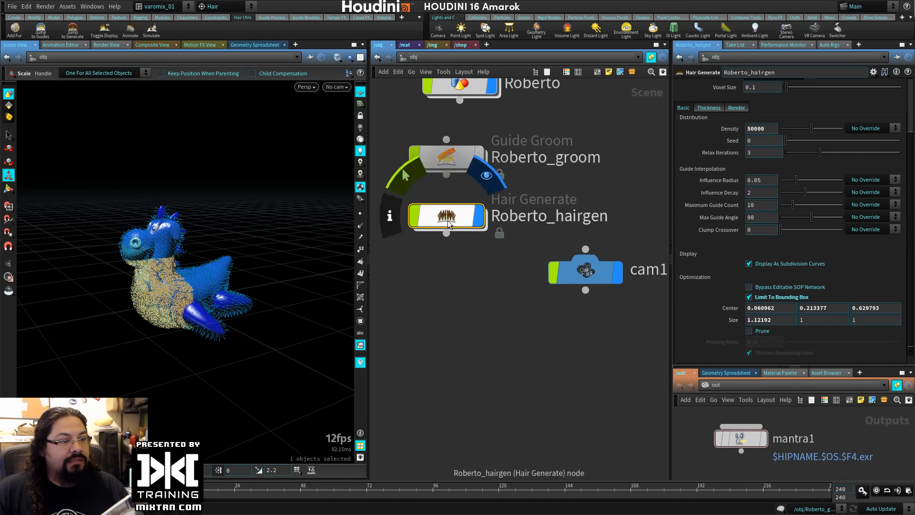
double_click(447, 221)
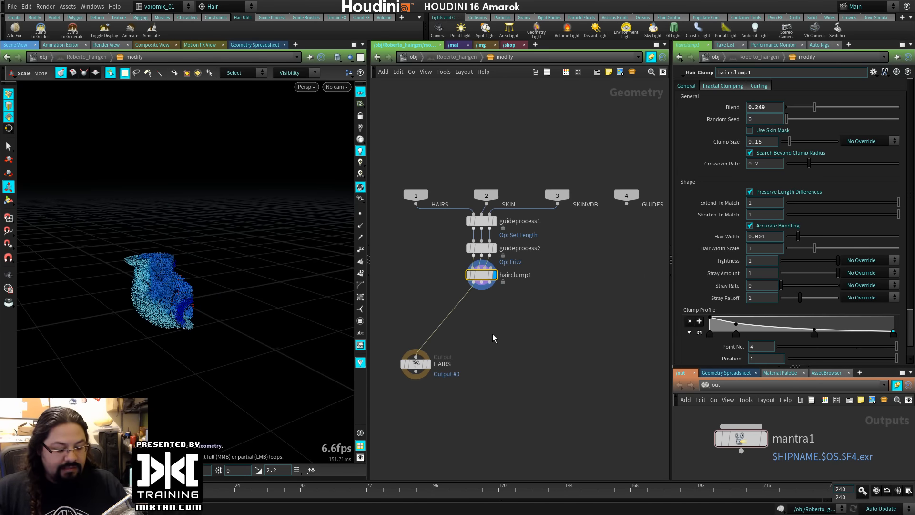
key(u)
alt+drag(261, 308, 125, 327)
alt+right_drag(125, 327, 256, 340)
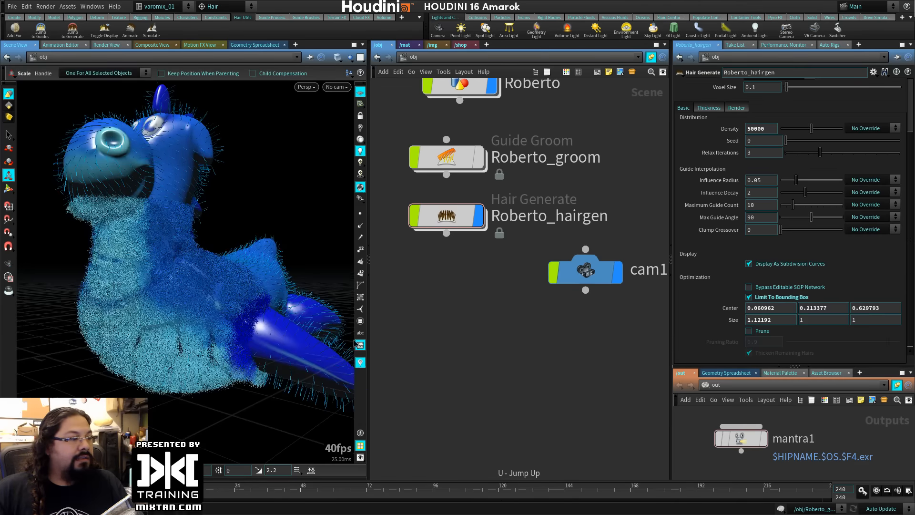
Turn off the display of Roberto_hairgen and play the Roberto_groom_sim guide simulation from the start of the timeline.
middle_drag(491, 306, 464, 450)
scroll(480, 376, down, 3)
middle_drag(532, 433, 427, 312)
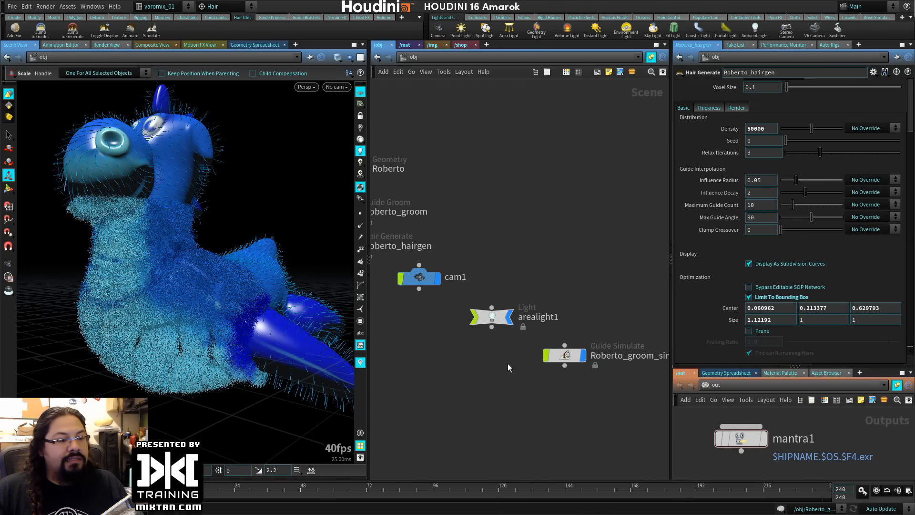
middle_drag(572, 390, 486, 378)
click(474, 356)
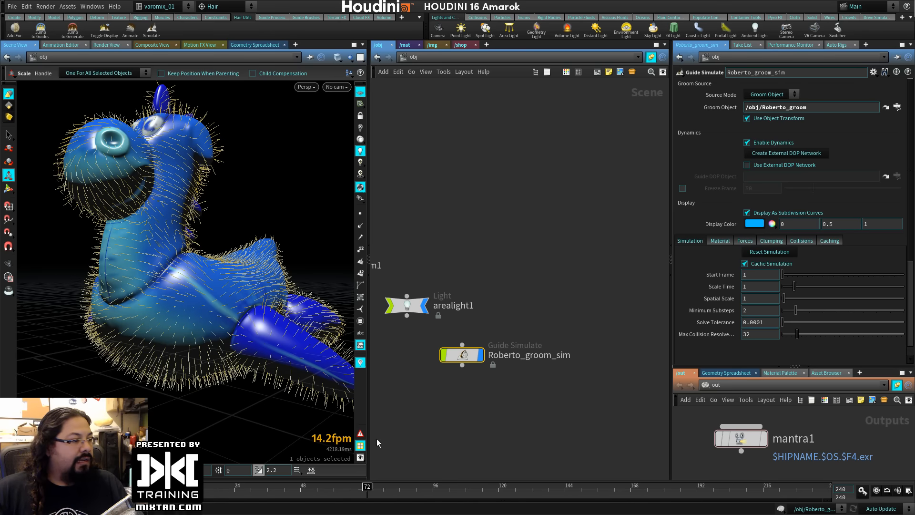
middle_drag(404, 413, 527, 408)
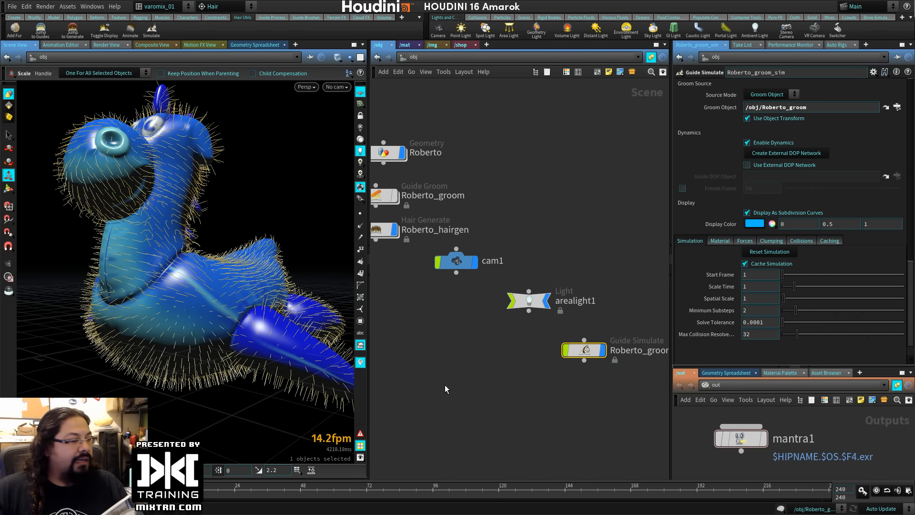
middle_drag(454, 423, 529, 443)
mouse_move(471, 256)
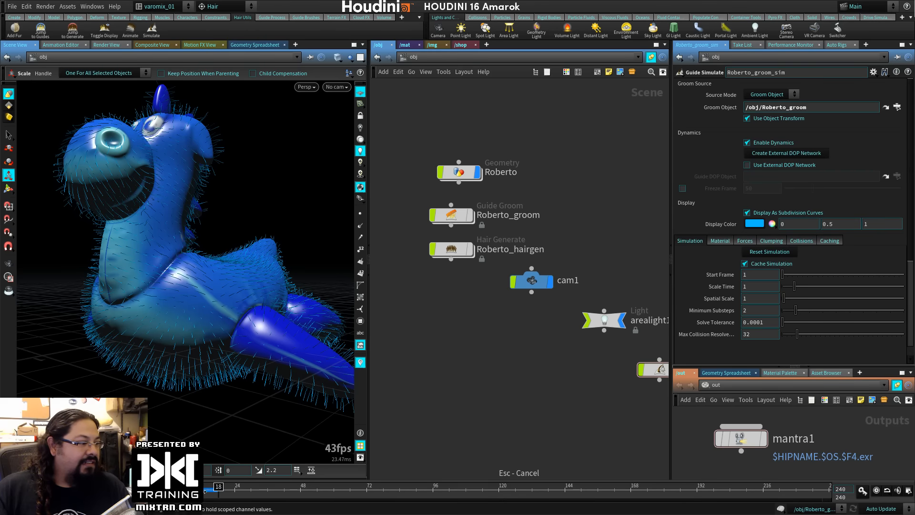
click(205, 490)
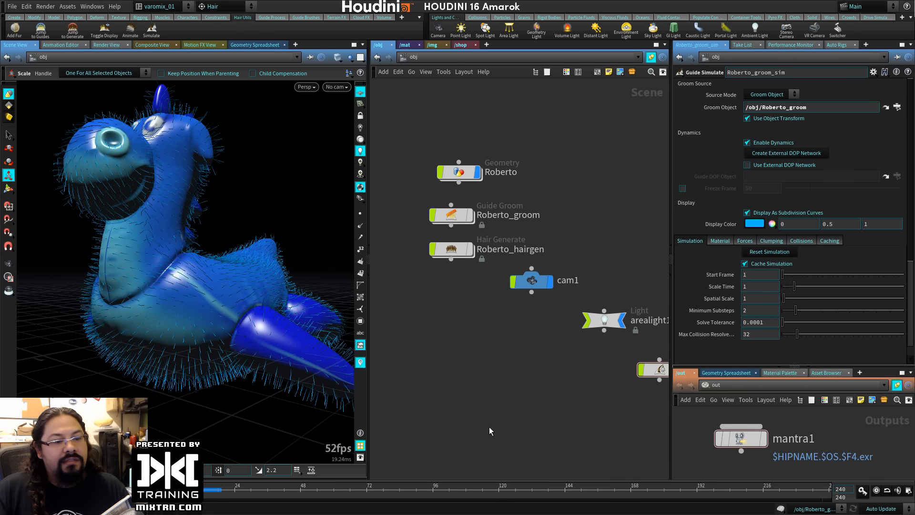
Turn off the display of Roberto_groom_sim and turn on the display of Roberto_groom.
middle_drag(530, 413, 461, 396)
click(589, 354)
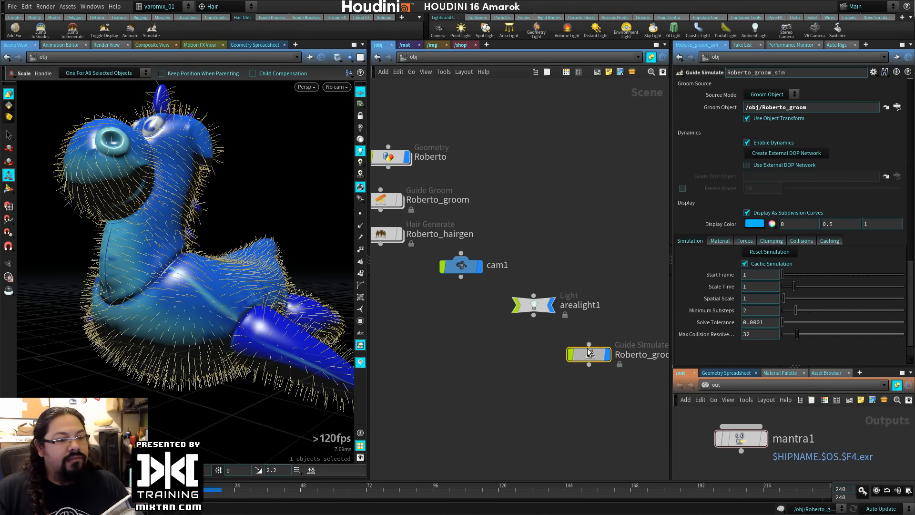
click(609, 356)
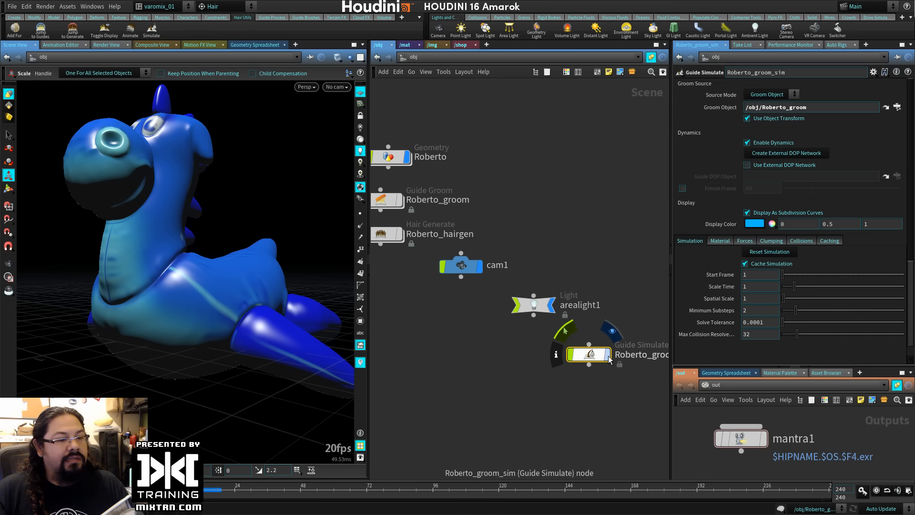
middle_drag(543, 312, 617, 358)
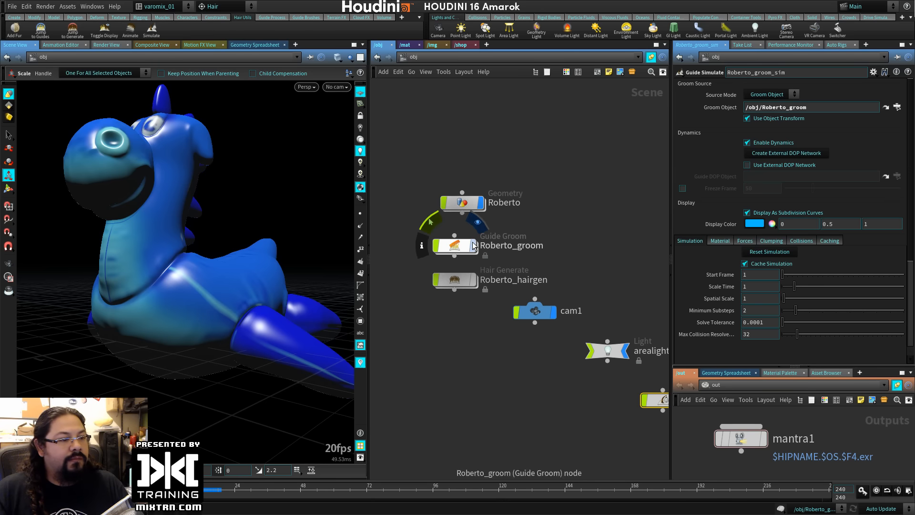
click(473, 245)
Start a new empty scene.
click(15, 4)
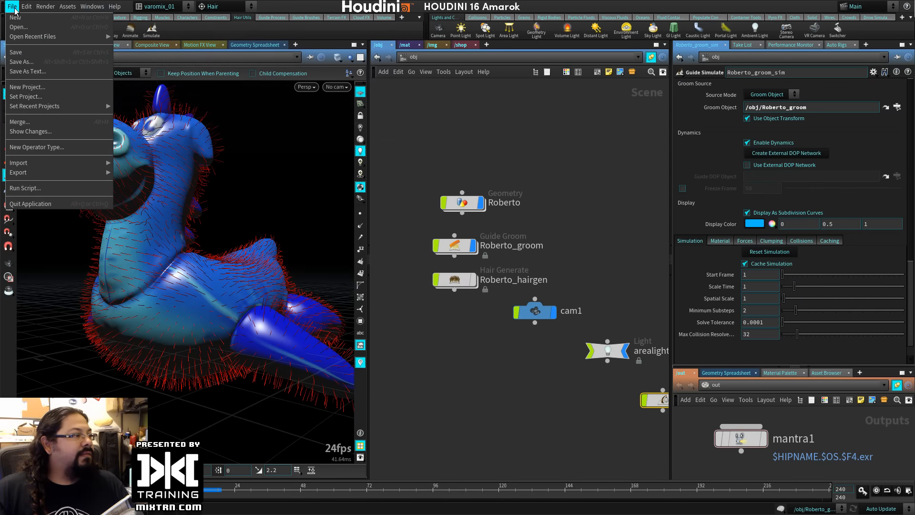
click(536, 209)
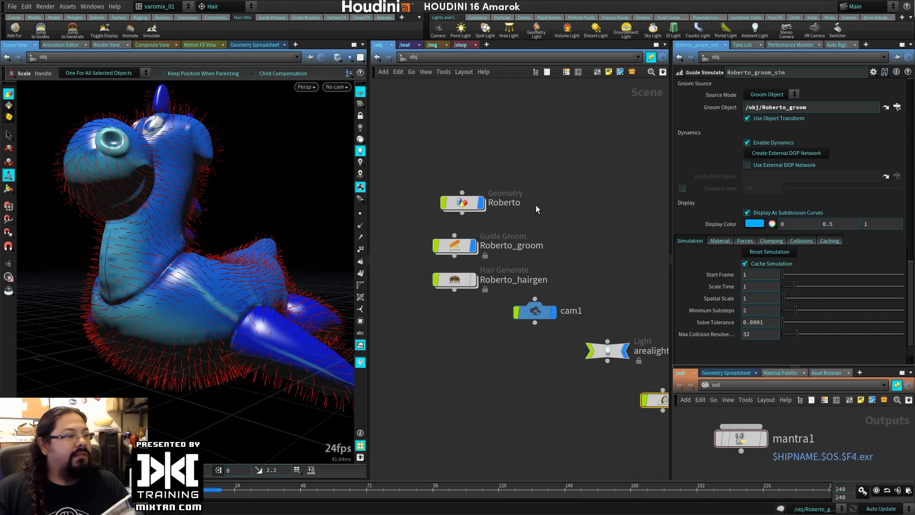
click(11, 6)
click(17, 20)
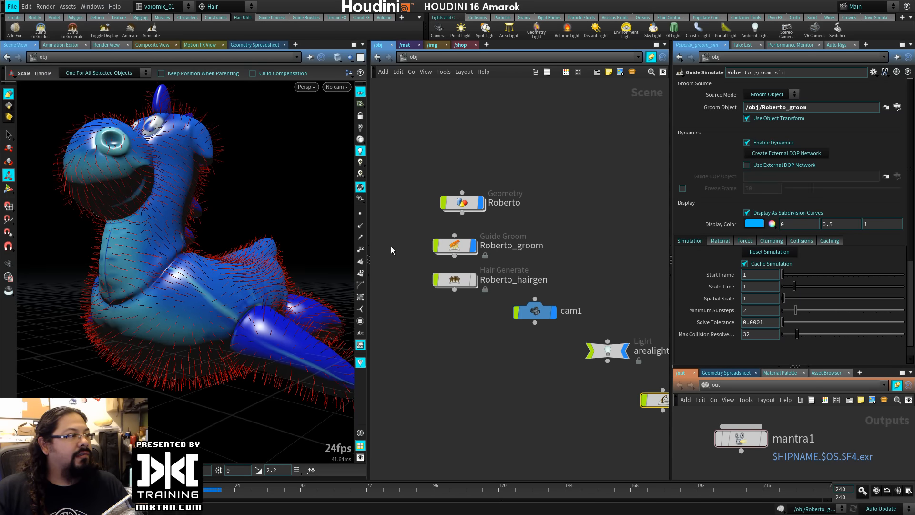
key(Tab)
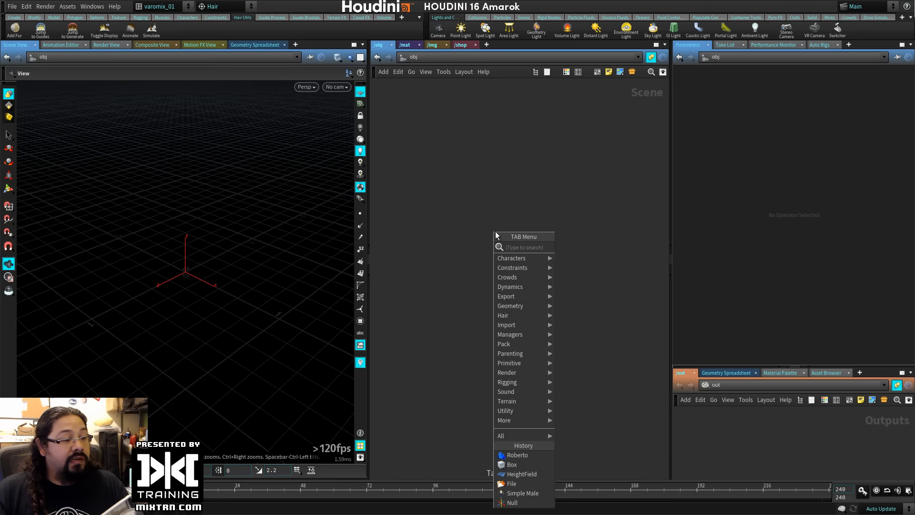
text(terr)
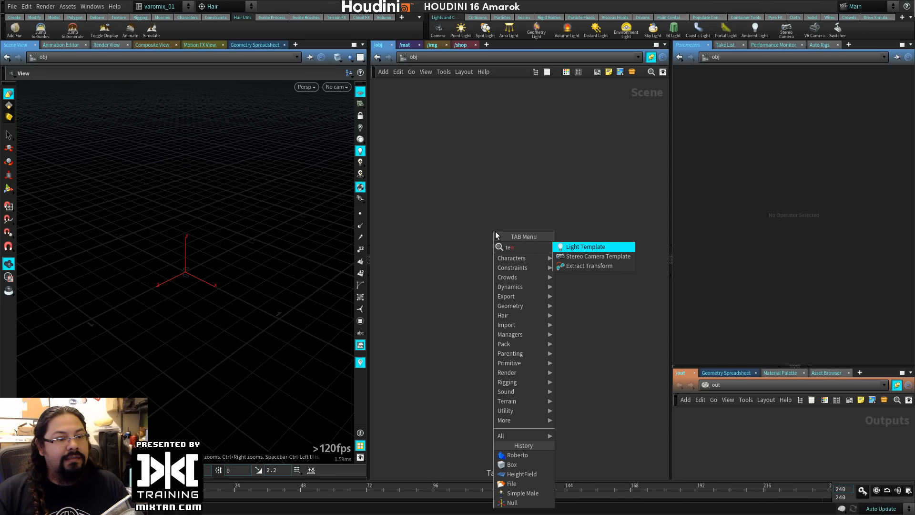
key(Escape)
Add a HeightField terrain object to the empty scene's object network.
key(Tab)
mouse_move(465, 371)
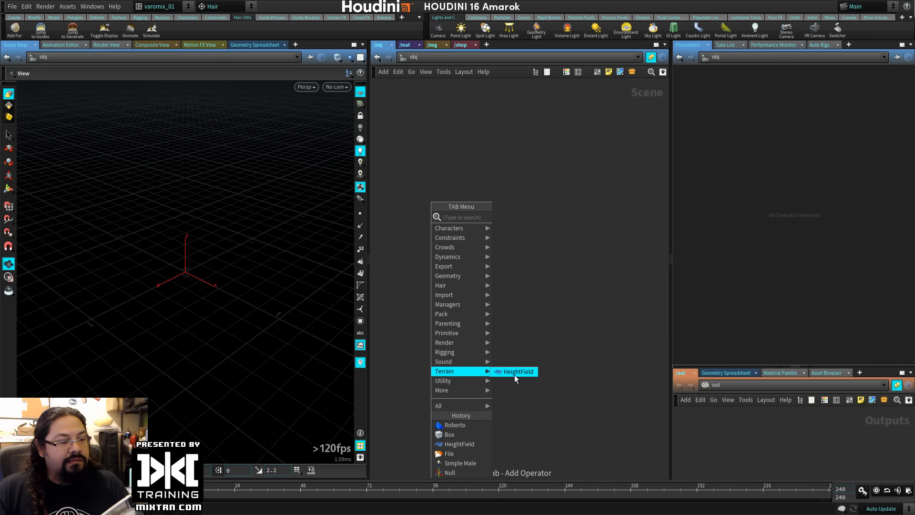
click(519, 374)
click(494, 236)
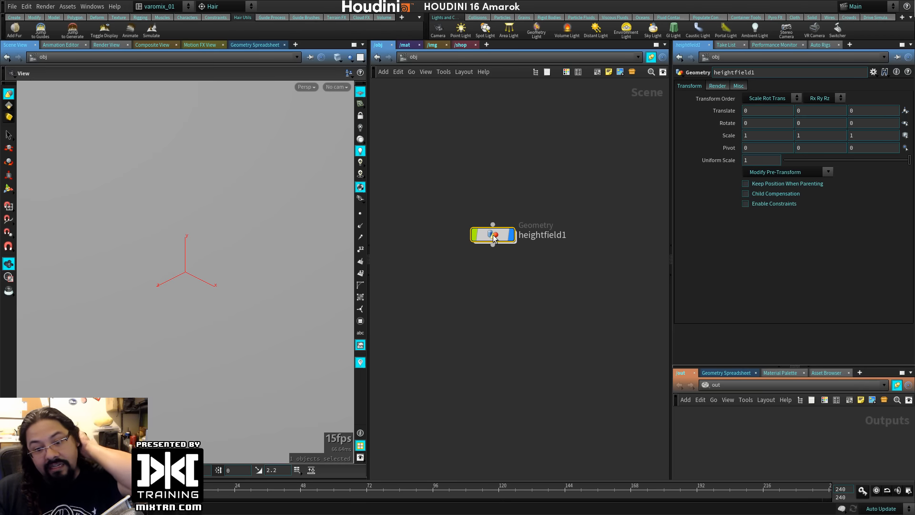
Frame the whole terrain plane, enter the heightfield1 object's network and widen the scene view.
right_drag(257, 284, 213, 334)
middle_drag(213, 334, 231, 290)
mouse_move(231, 291)
mouse_down()
mouse_move(267, 263)
mouse_move(246, 260)
mouse_move(198, 293)
mouse_move(225, 295)
mouse_up()
key(space+g)
right_drag(224, 296, 212, 337)
double_click(508, 235)
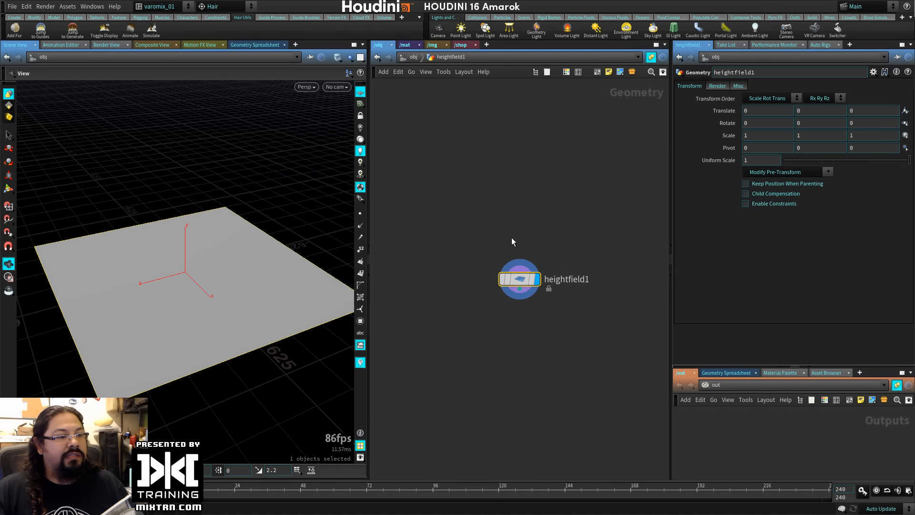
middle_drag(488, 316, 431, 196)
drag(368, 190, 436, 191)
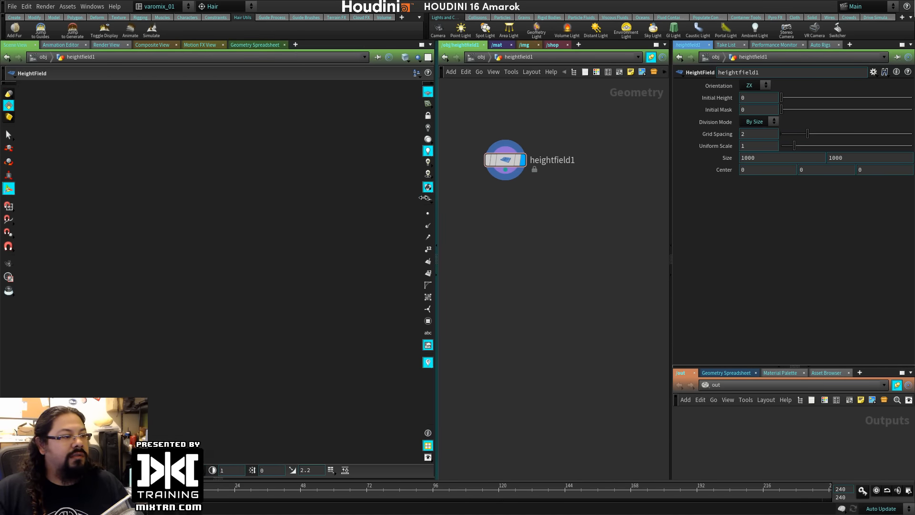
Switch the custom radial menu set to Terrain and hide the shelf.
click(213, 6)
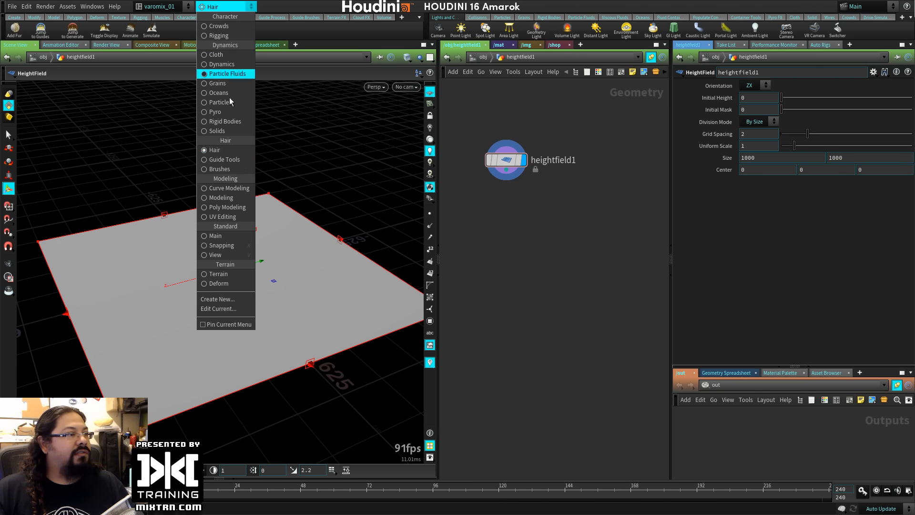
click(220, 274)
click(5, 36)
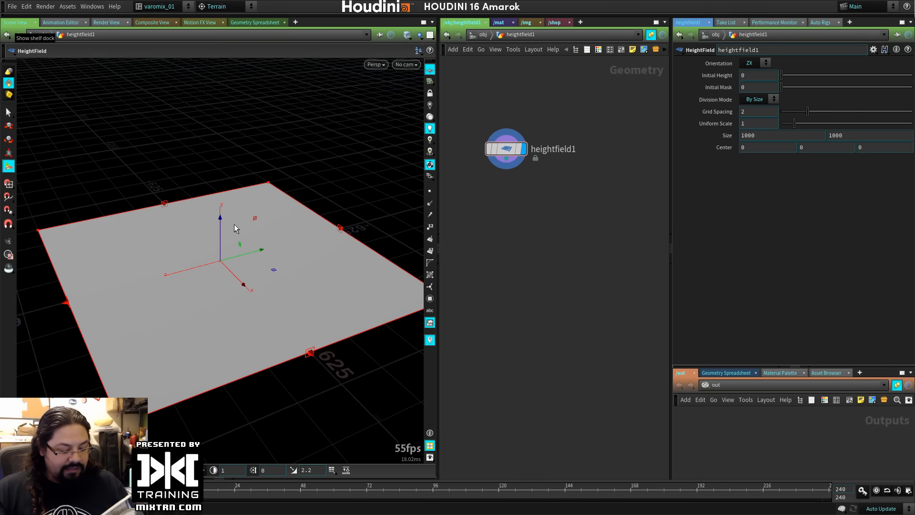
Deform the flat heightfield1 terrain with a HeightField Noise node.
key(c)
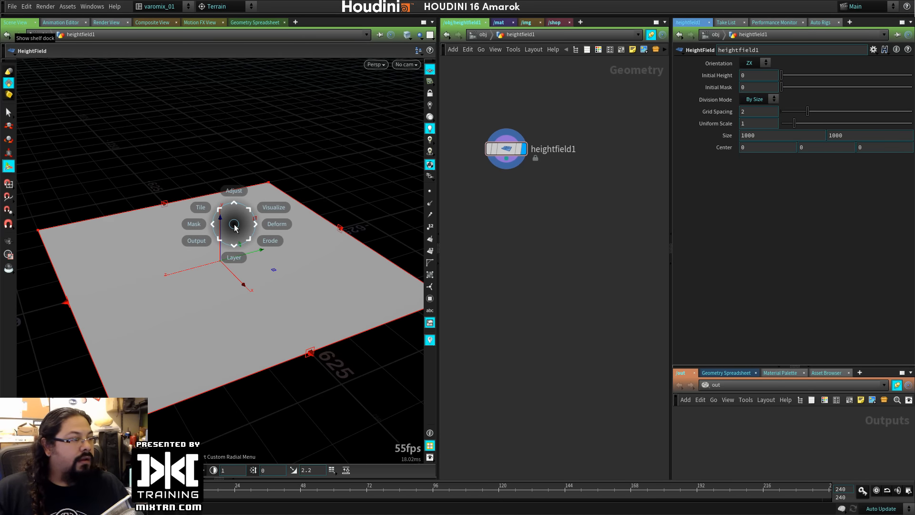
mouse_move(277, 222)
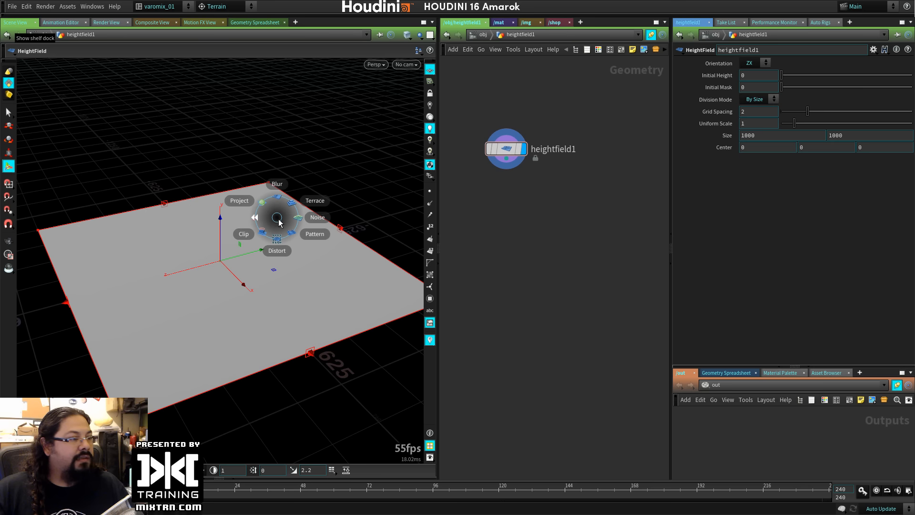
click(311, 219)
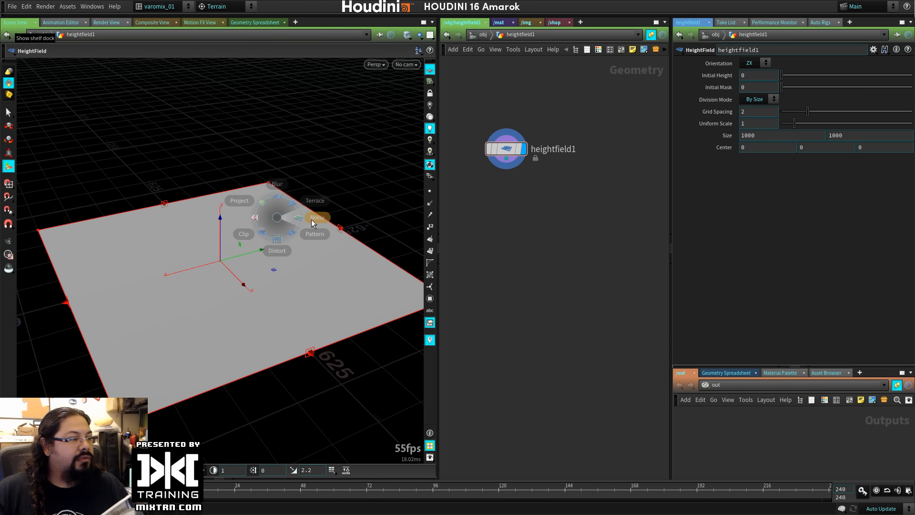
drag(254, 262, 172, 257)
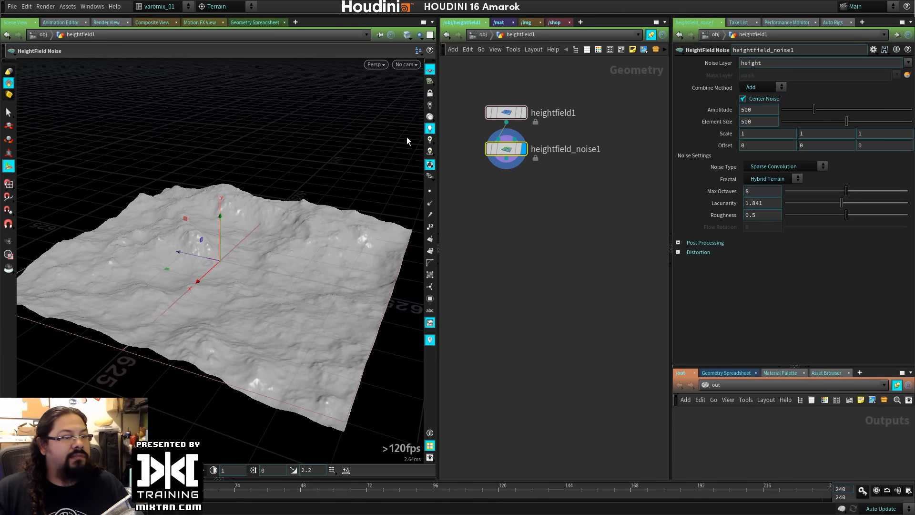
Set heightfield_noise1's noise type to Perlin, keeping Hybrid Terrain as the fractal option.
click(784, 167)
click(768, 190)
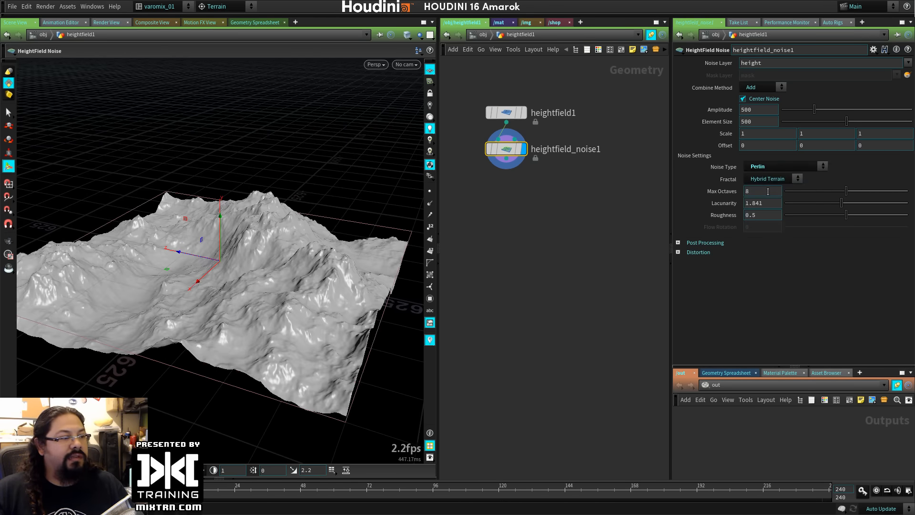
alt+drag(265, 252, 282, 268)
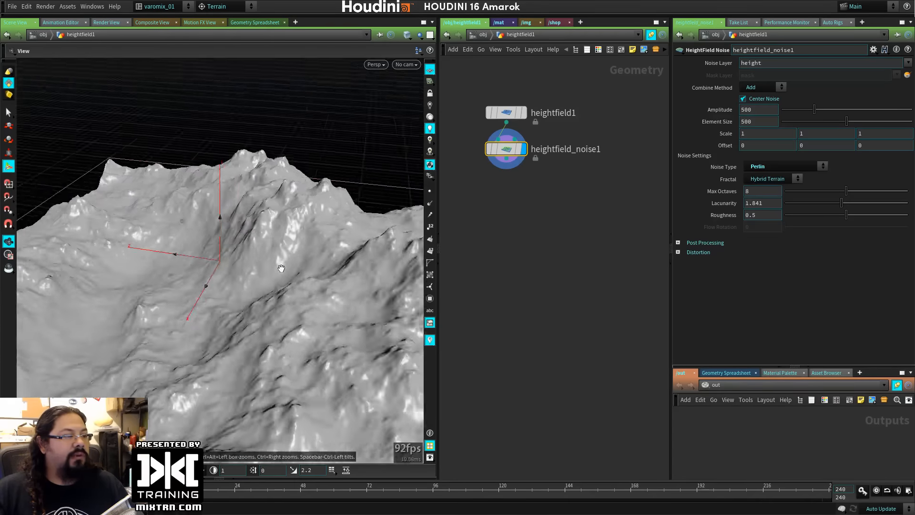
alt+right_drag(281, 268, 523, 268)
click(782, 179)
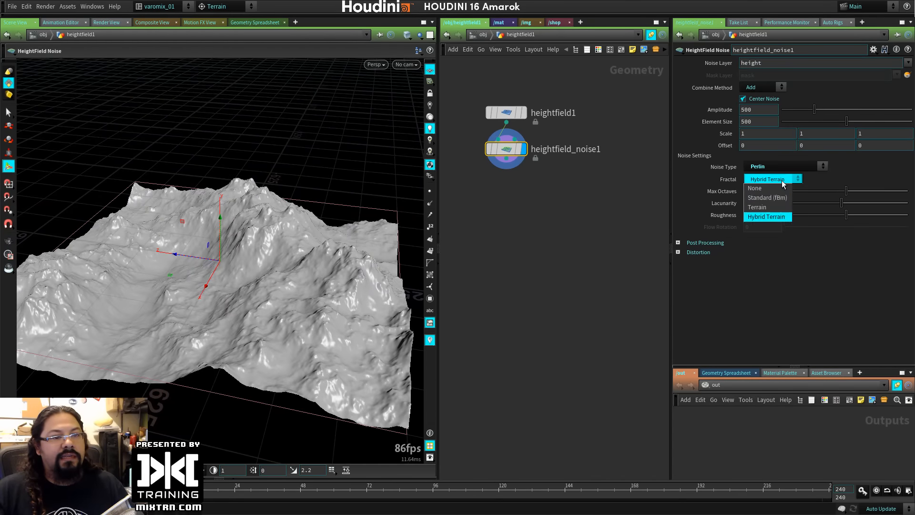
click(768, 217)
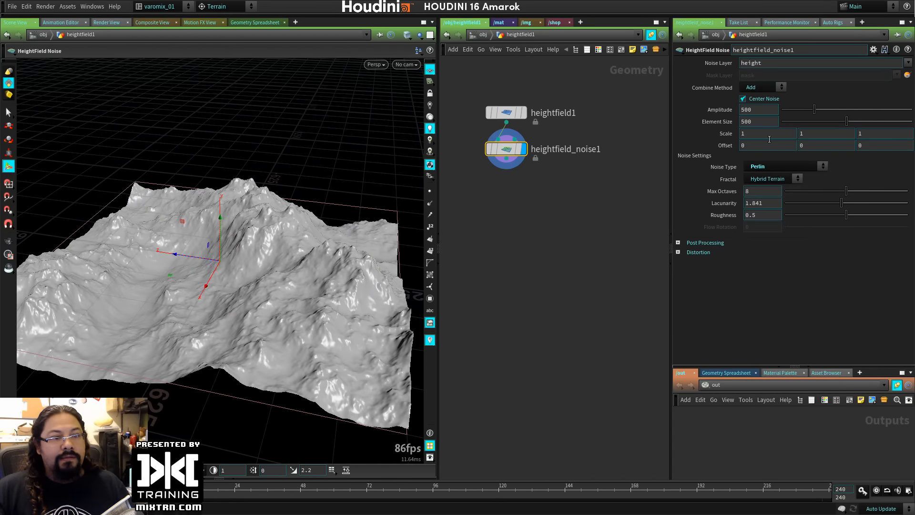
Try other Scale values on heightfield_noise1, including 6 for the second component, and restore the scale to 1.
middle_drag(812, 136, 812, 139)
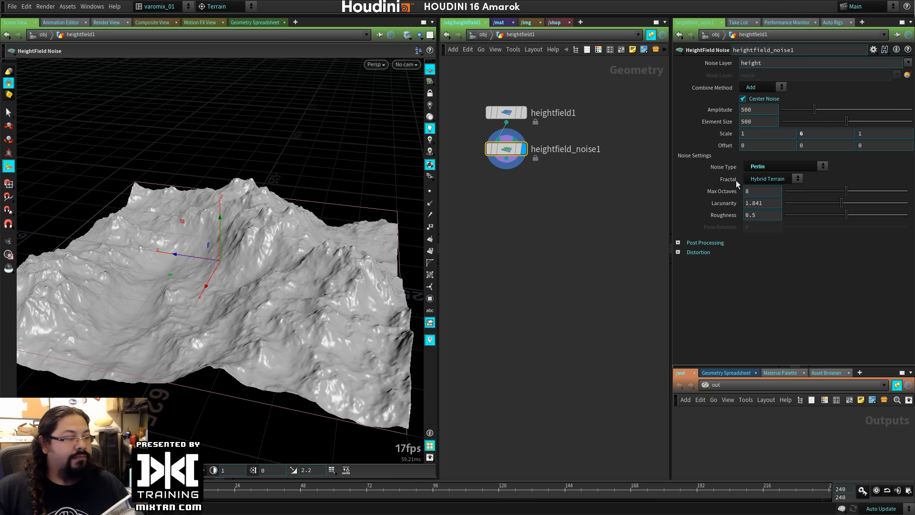
ctrl+middle_click(812, 137)
middle_drag(747, 135, 779, 137)
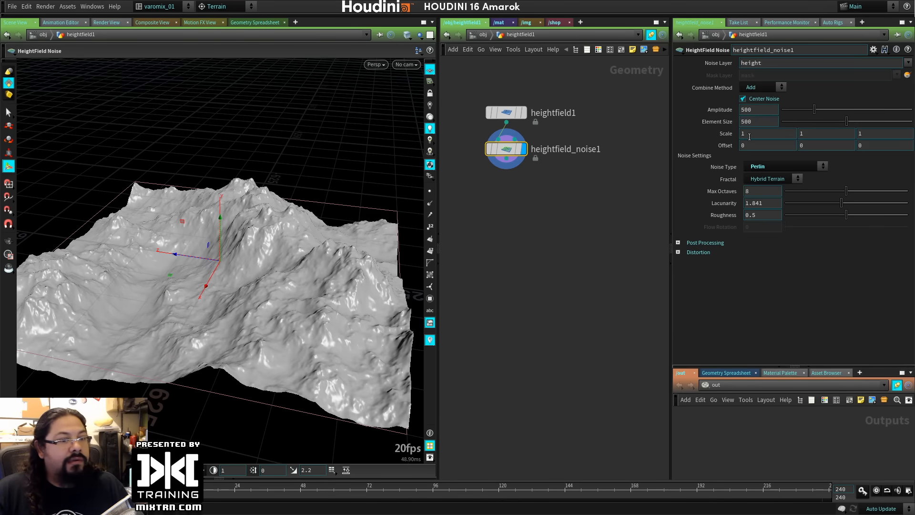
mouse_move(721, 135)
middle_down()
mouse_move(664, 136)
mouse_move(806, 140)
mouse_move(734, 145)
middle_up()
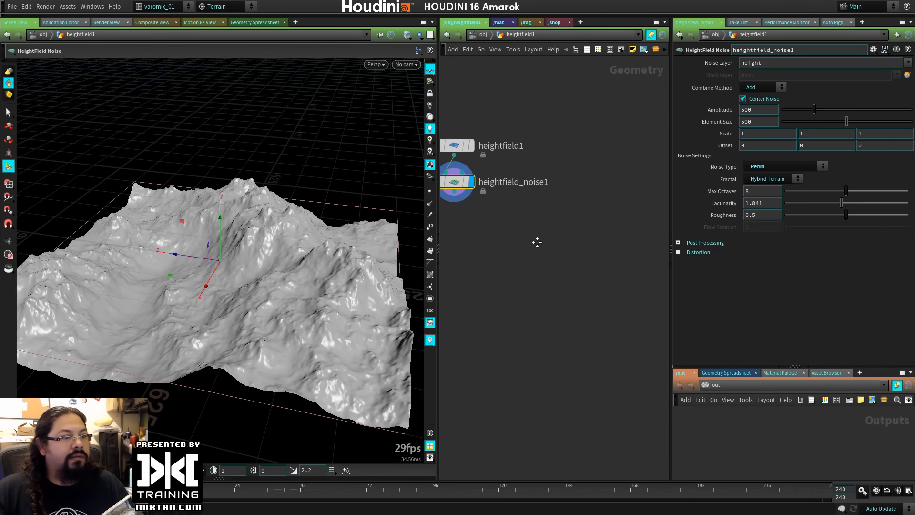
Add a second, unconnected HeightField node beside the existing noise chain.
key(Tab)
text(h)
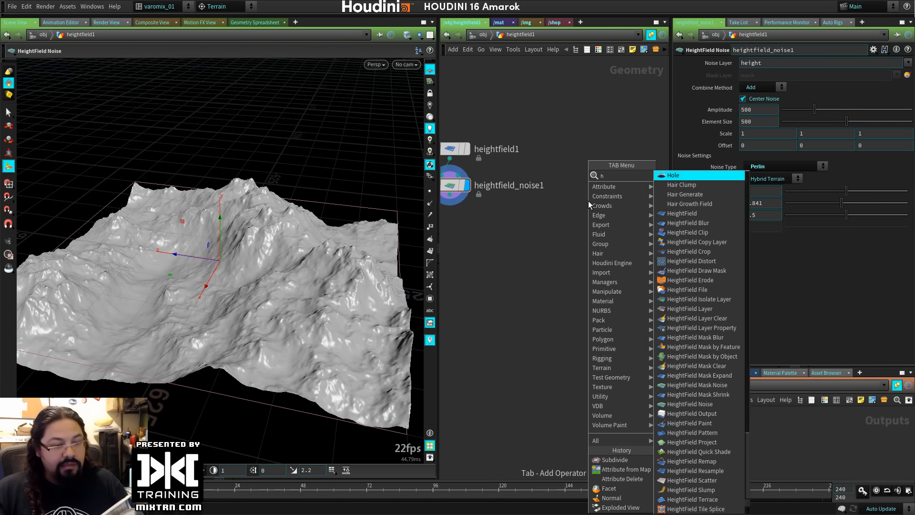
key(Return)
click(591, 150)
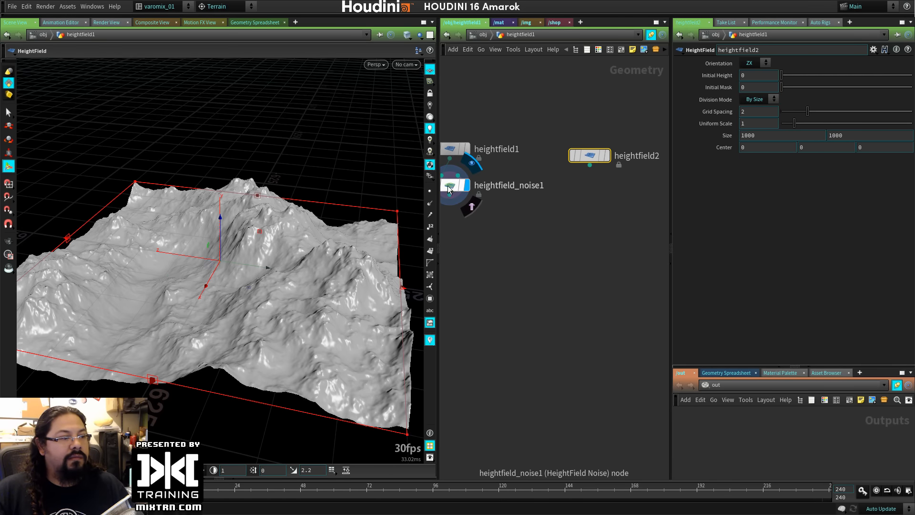
Duplicate heightfield_noise1 as a second branch from heightfield1 and delete the unconnected heightfield2 node.
alt+drag(447, 185, 542, 210)
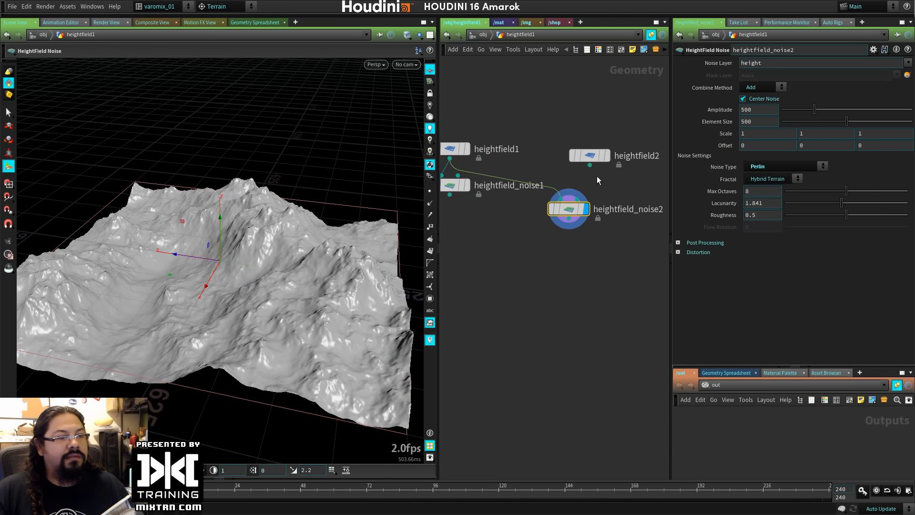
drag(588, 190, 582, 185)
key(Delete)
Set heightfield_noise2's noise type to Worley (cellular) F2-F1.
click(769, 168)
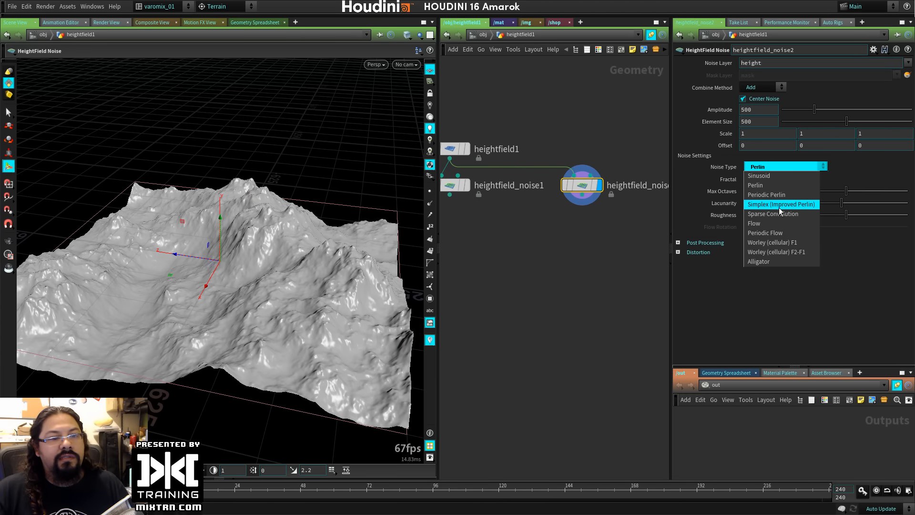
click(781, 252)
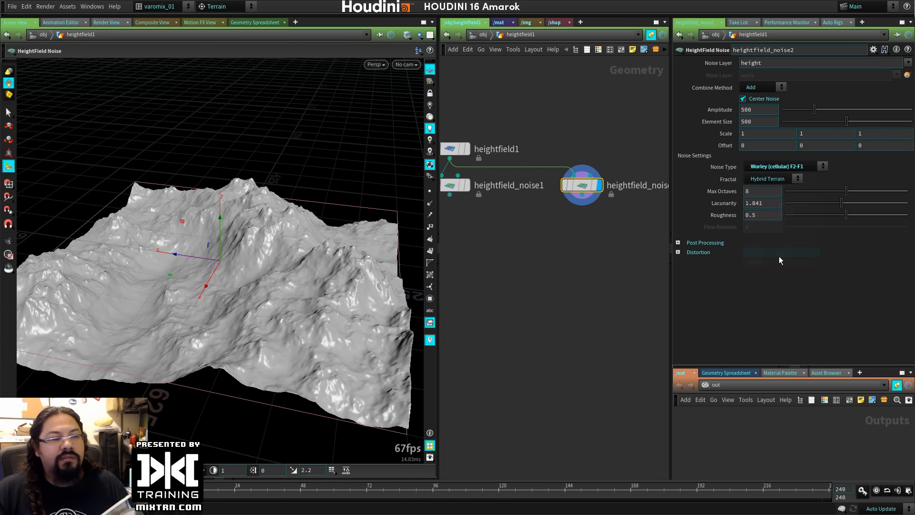
alt+drag(282, 317, 334, 286)
mouse_move(582, 187)
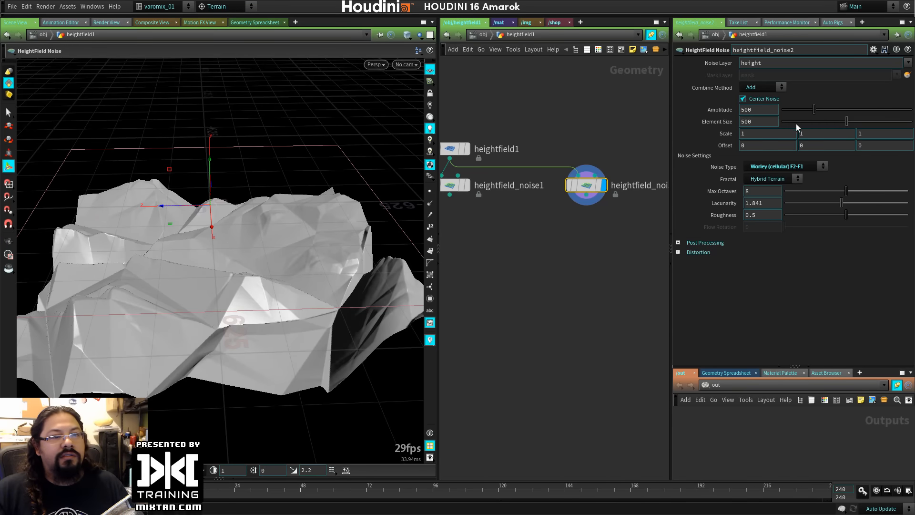
Set heightfield_noise2's amplitude to 1555, its scale to 1.9 on all three components and its roughness to 1.
mouse_move(878, 112)
mouse_down()
mouse_move(860, 111)
mouse_move(882, 109)
mouse_up()
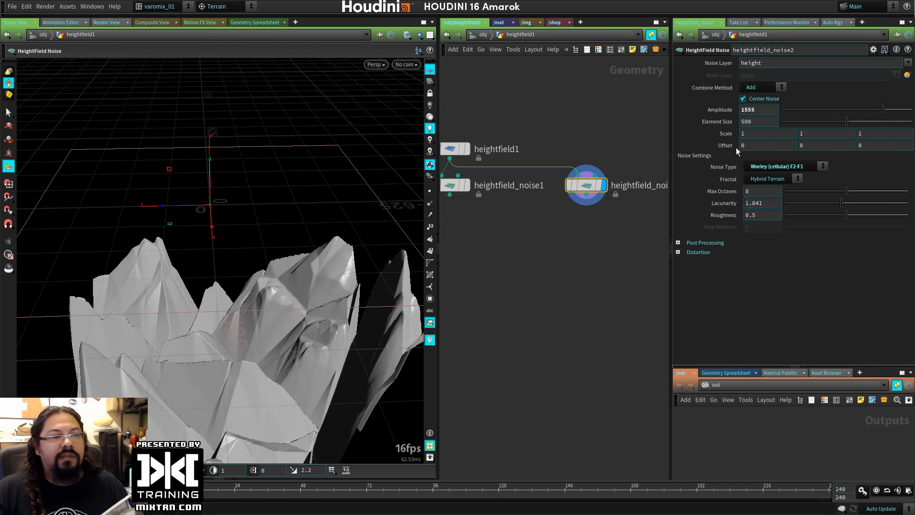
middle_drag(723, 133, 772, 139)
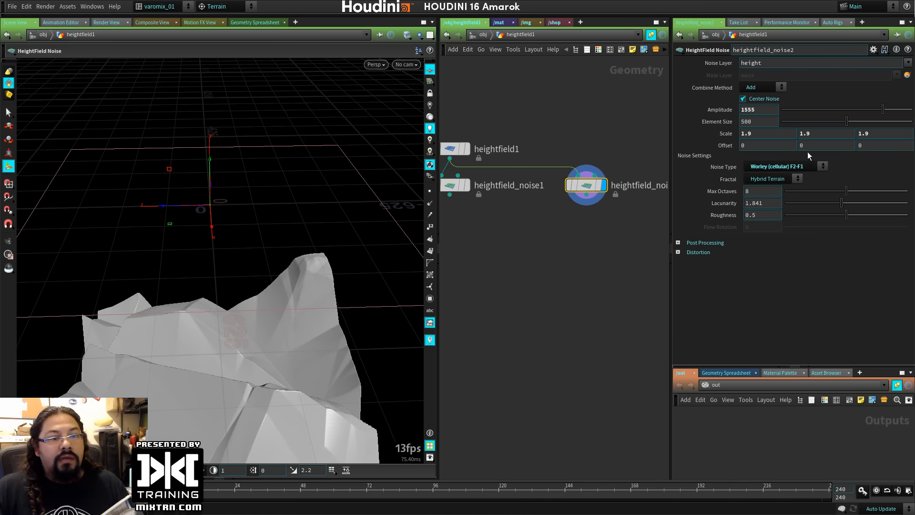
mouse_move(882, 135)
middle_down()
mouse_move(819, 129)
mouse_move(882, 134)
middle_up()
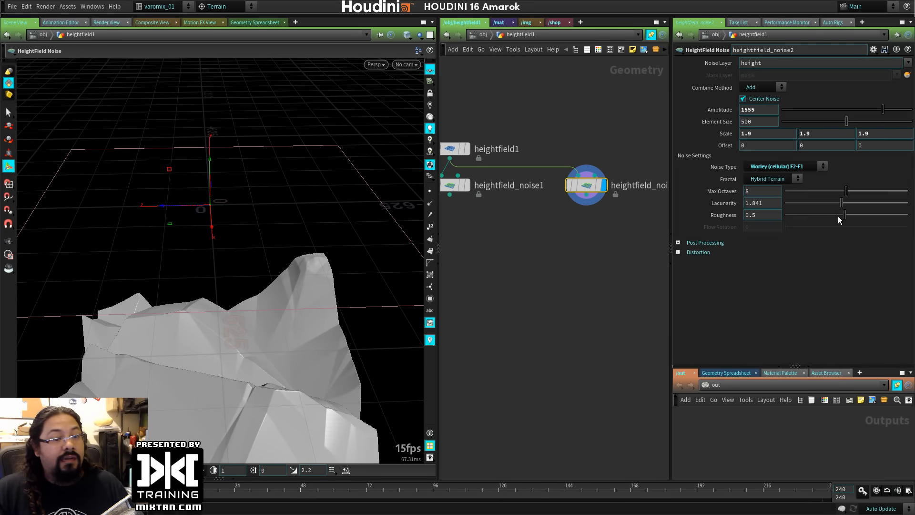
drag(839, 217, 913, 219)
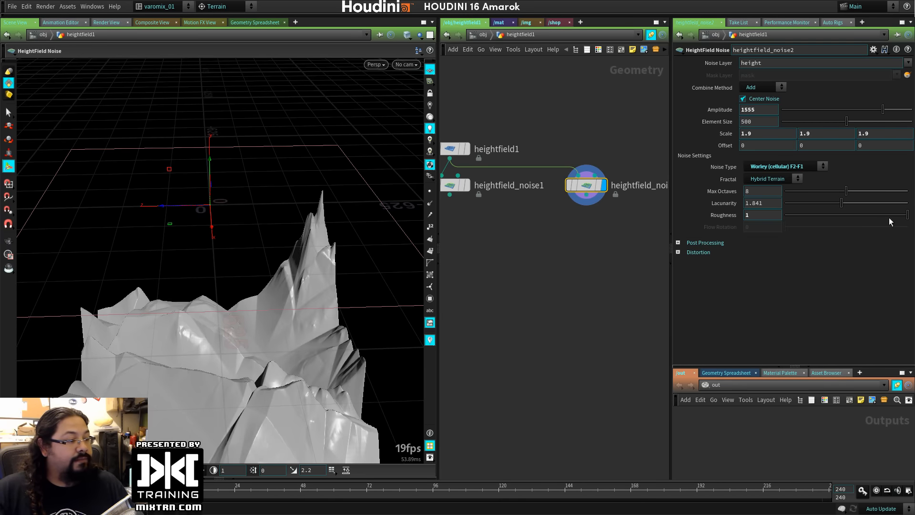
alt+drag(308, 335, 200, 229)
middle_drag(543, 278, 597, 242)
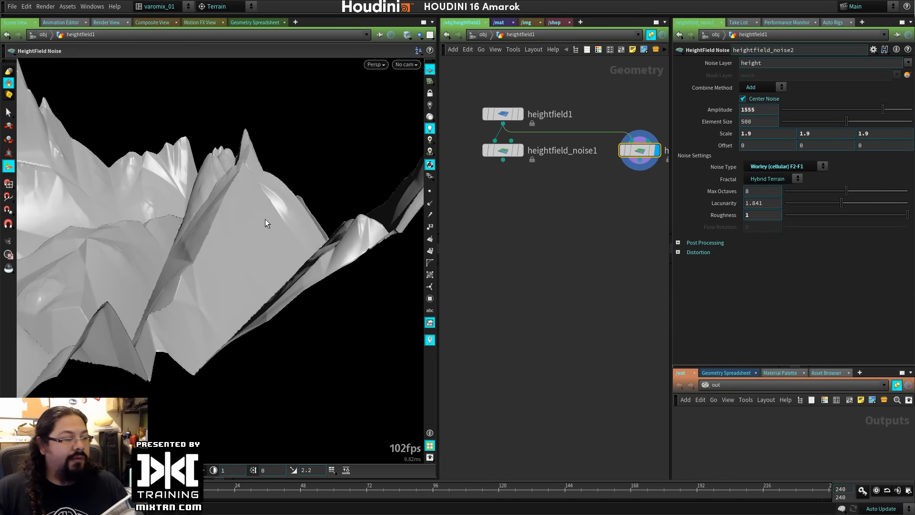
key(c)
click(265, 259)
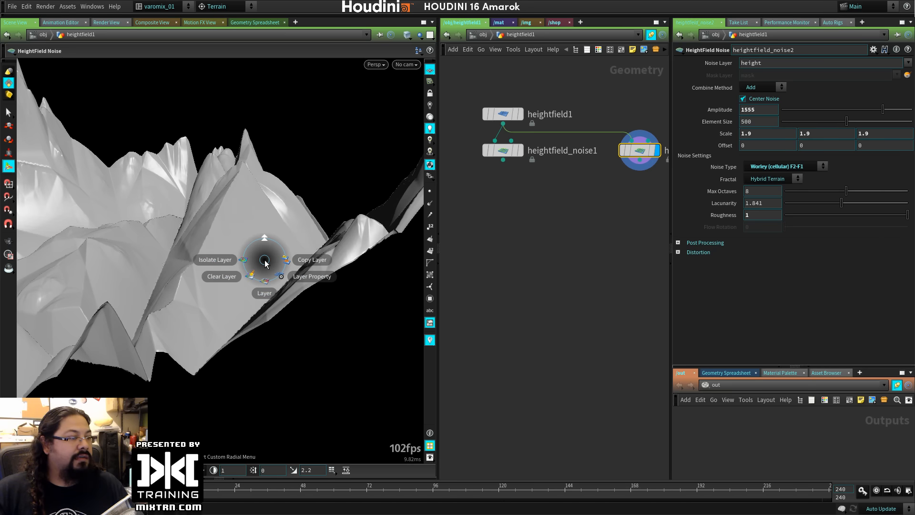
click(269, 212)
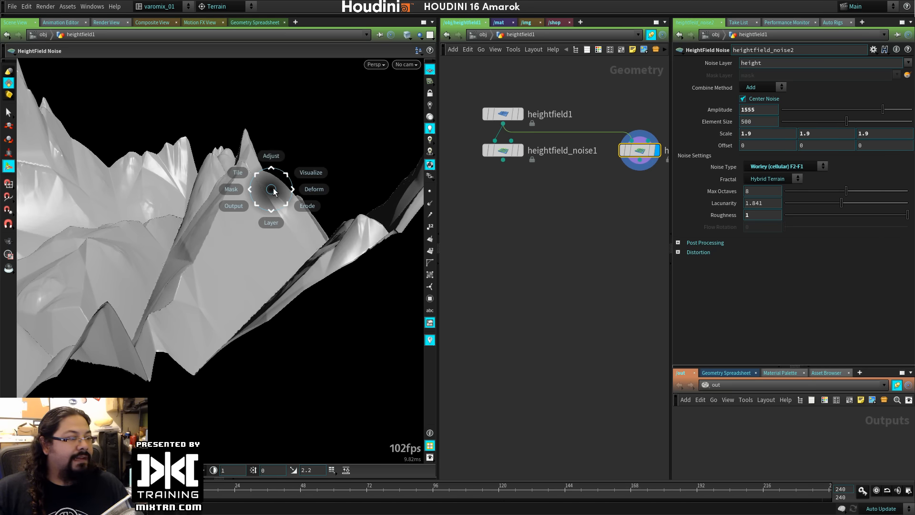
click(233, 213)
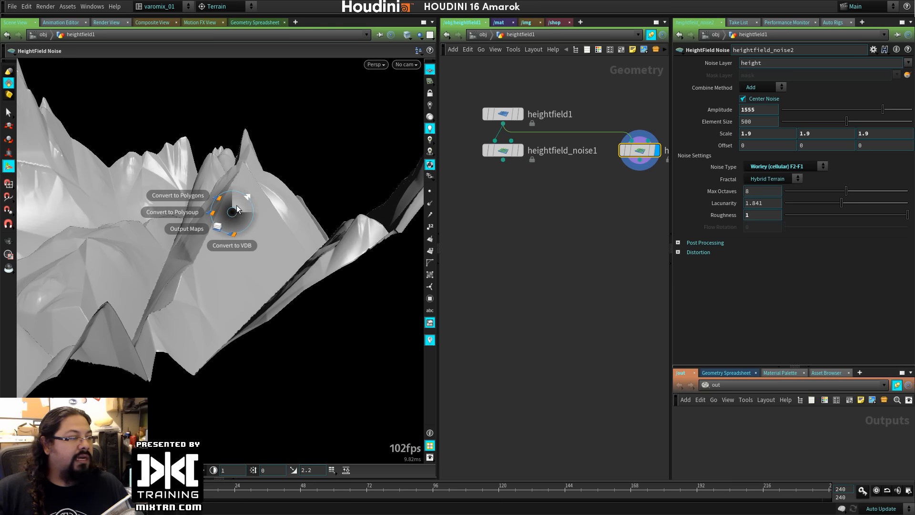
click(261, 173)
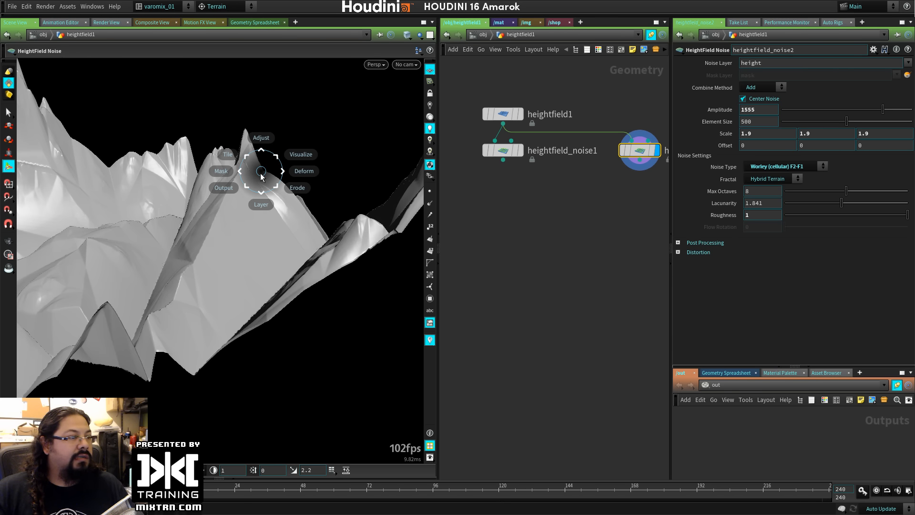
key(Escape)
Add a HeightField Mask Blur node below heightfield_noise2, display it and set its radius to 43.8.
key(Tab)
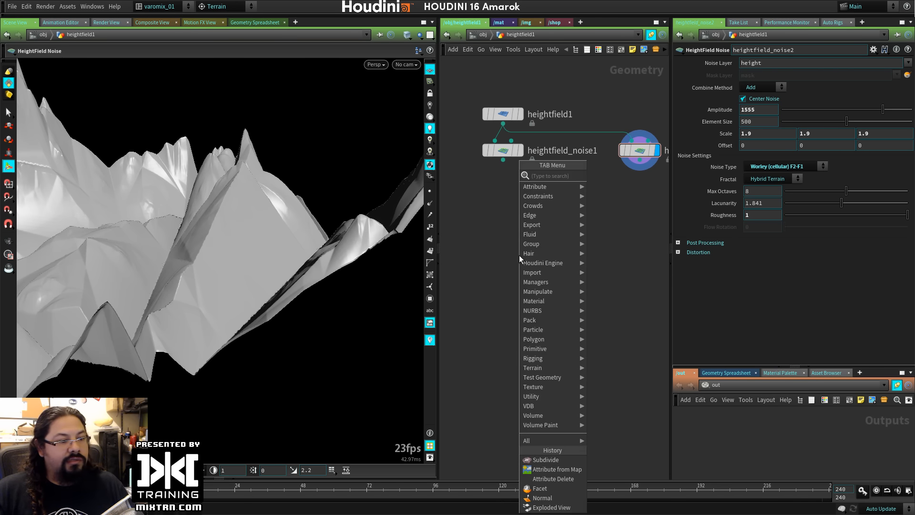
mouse_move(550, 368)
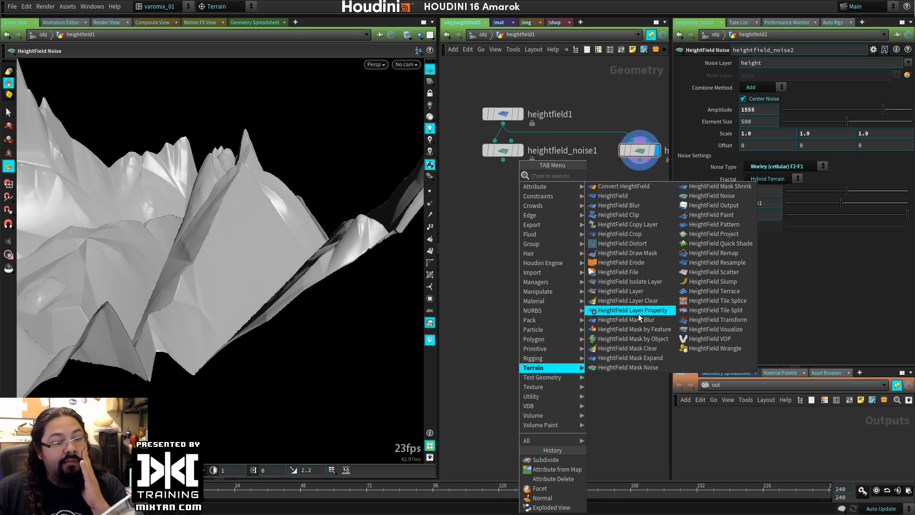
click(624, 319)
drag(637, 170, 615, 198)
click(627, 201)
drag(783, 125, 742, 126)
drag(800, 99, 845, 107)
middle_drag(622, 276, 545, 322)
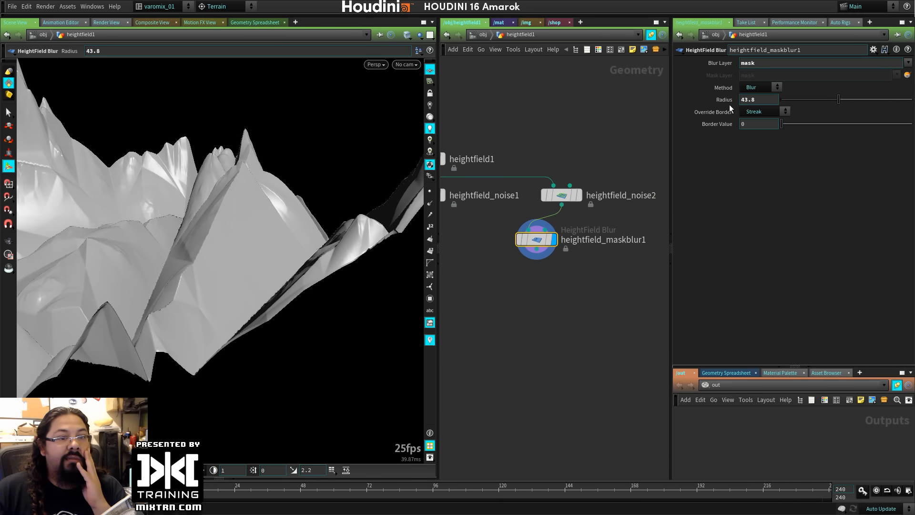
Try the mask blur with an empty blur layer and a radius of 46.7, and delete the node.
drag(769, 64, 706, 73)
key(BackSpace)
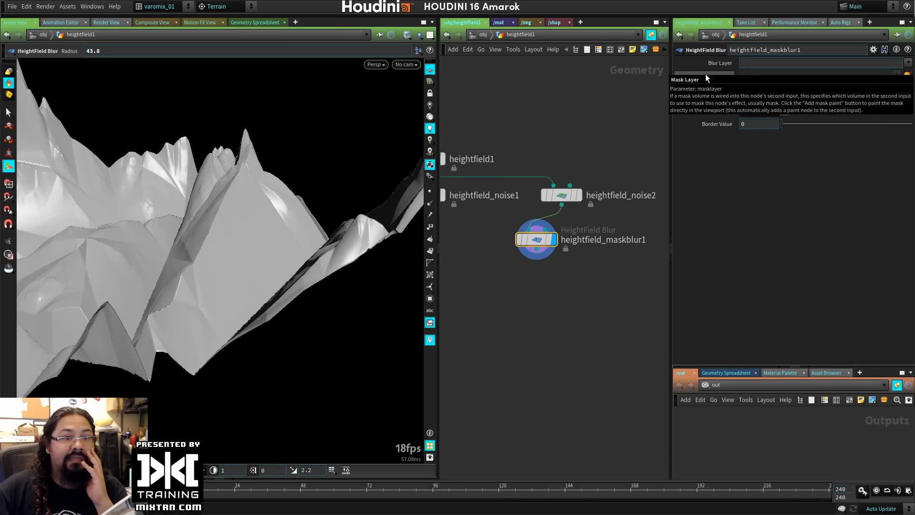
drag(839, 102, 842, 99)
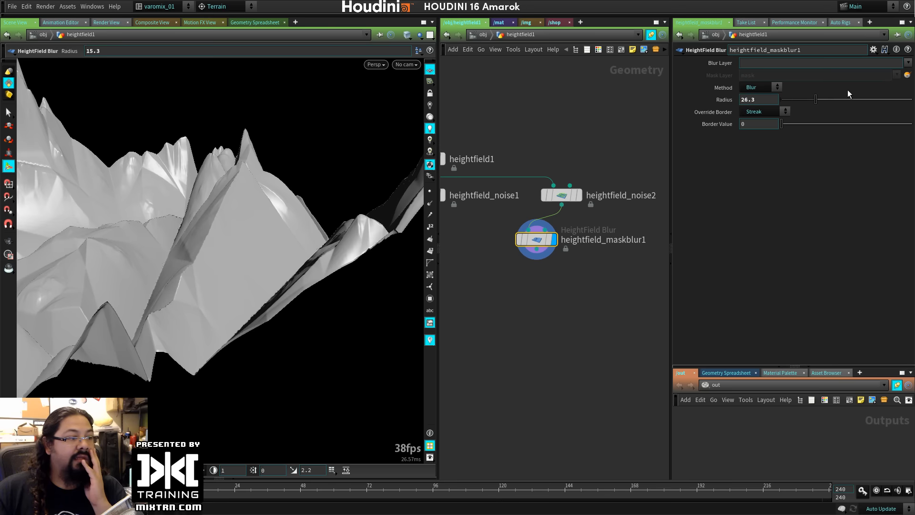
drag(537, 242, 562, 267)
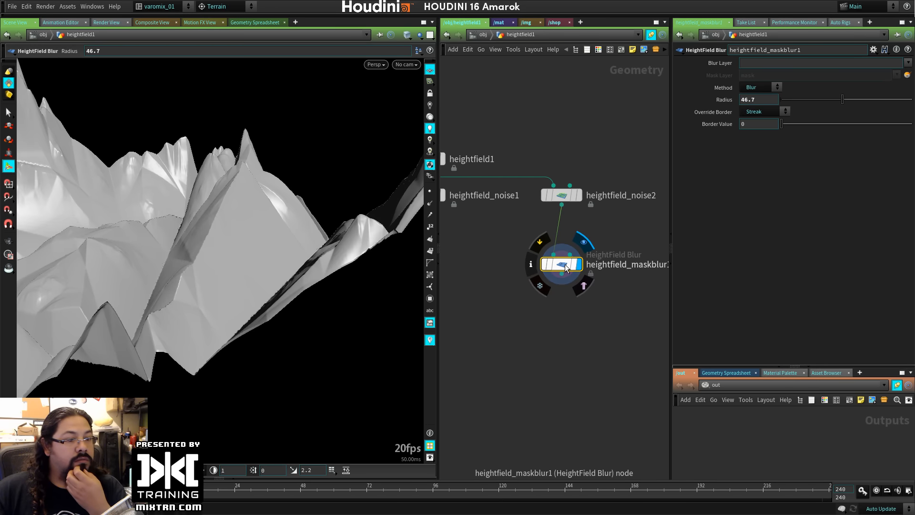
key(Delete)
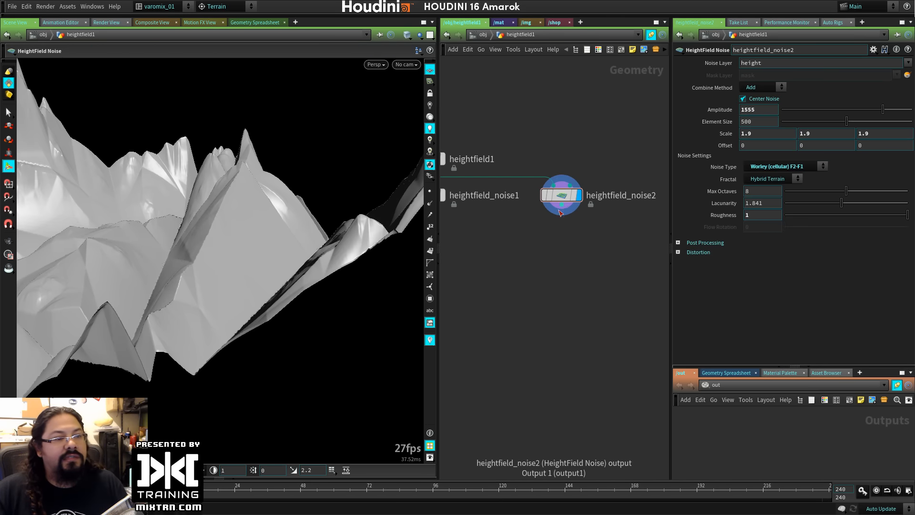
Add a HeightField Blur node below heightfield_noise2, display it and set its radius to 72.6.
key(Tab)
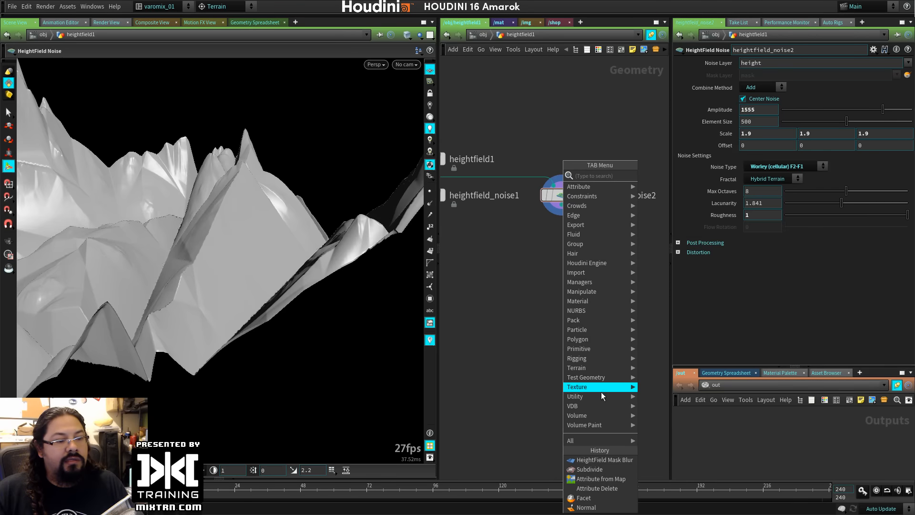
mouse_move(599, 368)
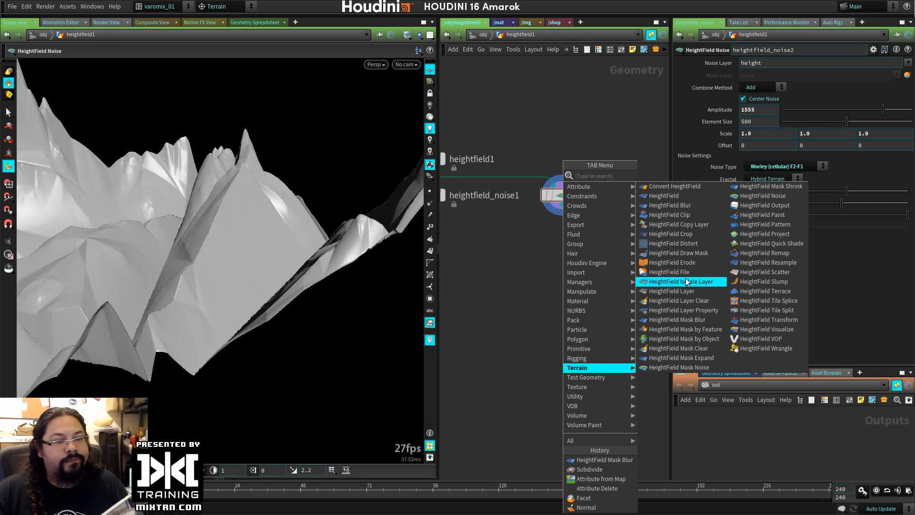
click(683, 206)
click(553, 235)
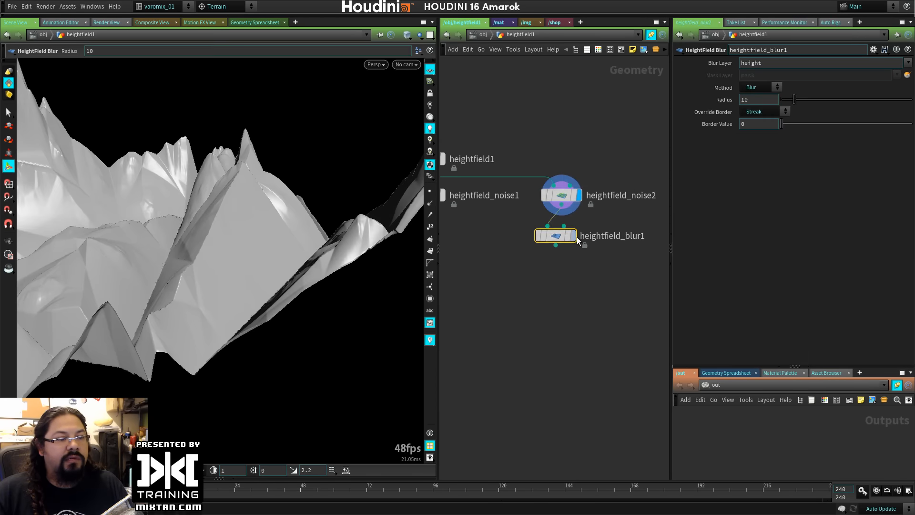
drag(797, 100, 877, 107)
Set heightfield_blur1's radius to 0.
alt+right_drag(422, 260, 282, 274)
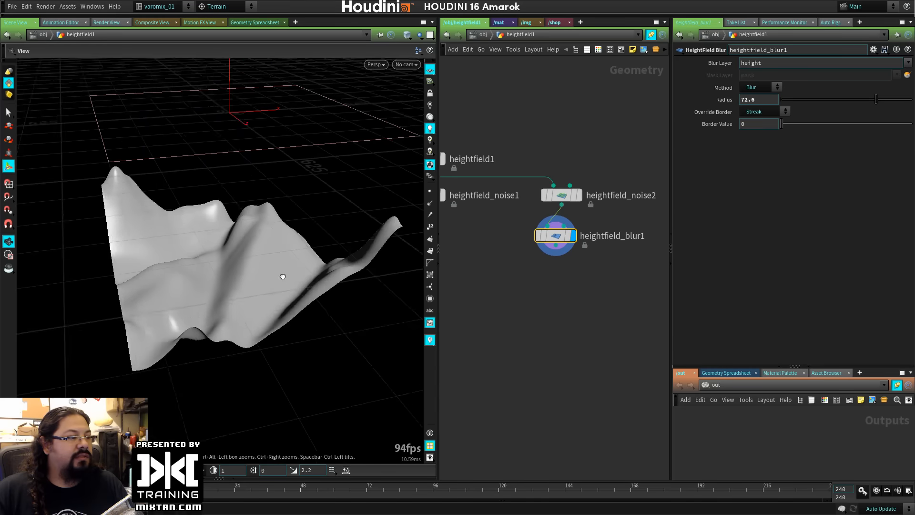
alt+drag(282, 274, 411, 243)
drag(839, 98, 768, 92)
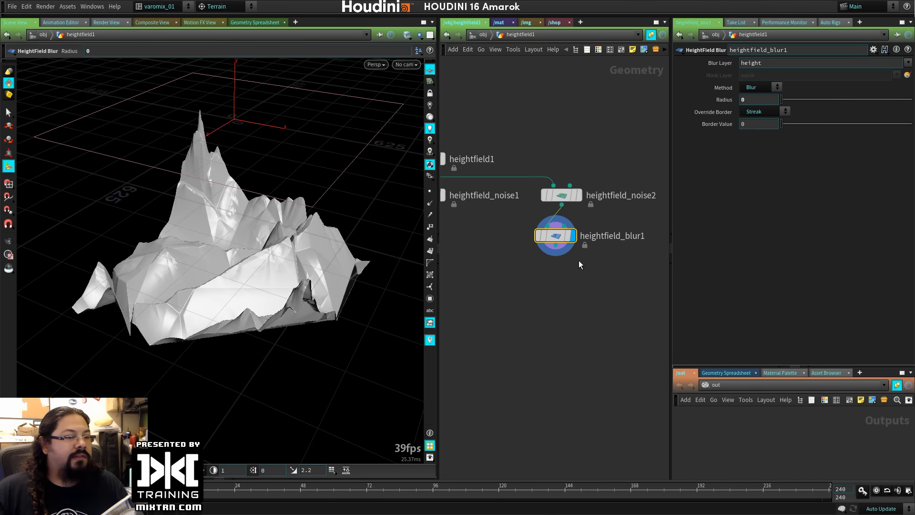
Try combining heightfield_noise1 and heightfield_blur1 through a HeightField Layer node in Replace mode, and delete that node.
middle_drag(495, 284, 563, 270)
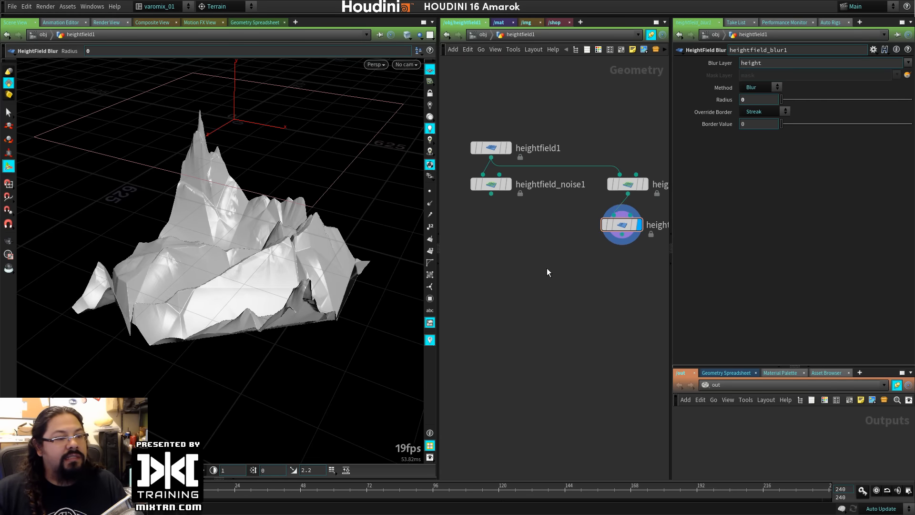
key(Tab)
mouse_move(575, 368)
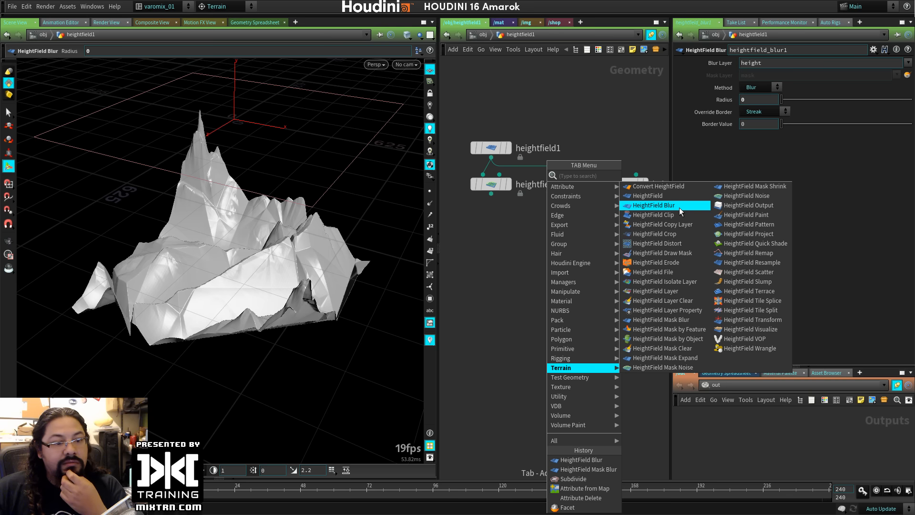
click(660, 291)
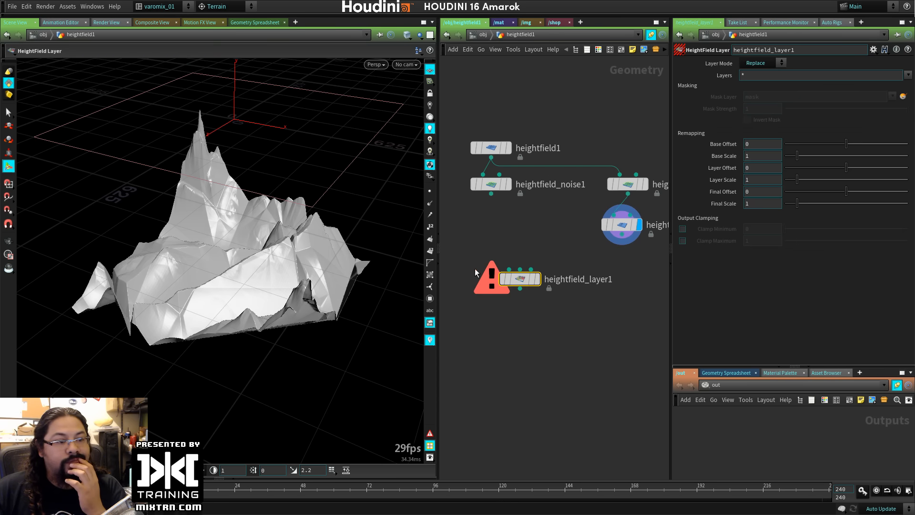
drag(491, 193, 509, 270)
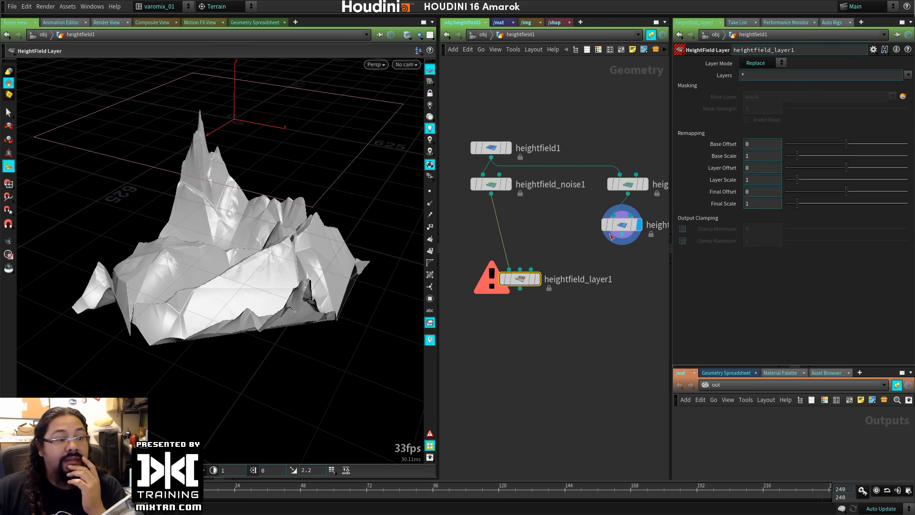
drag(621, 244, 530, 280)
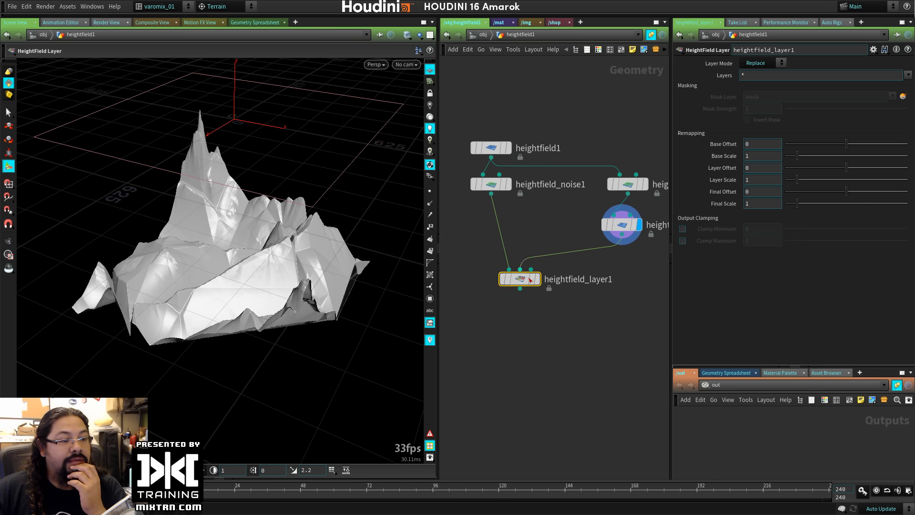
key(r)
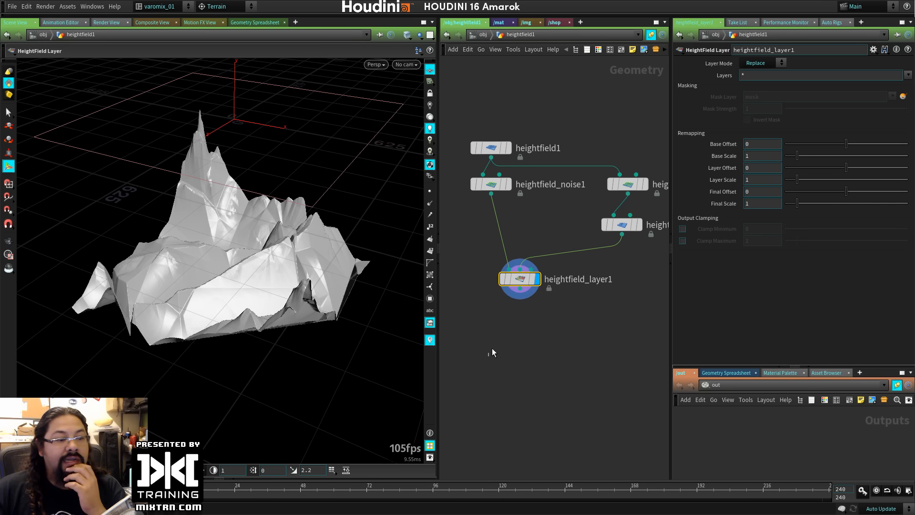
key(Delete)
key(Tab)
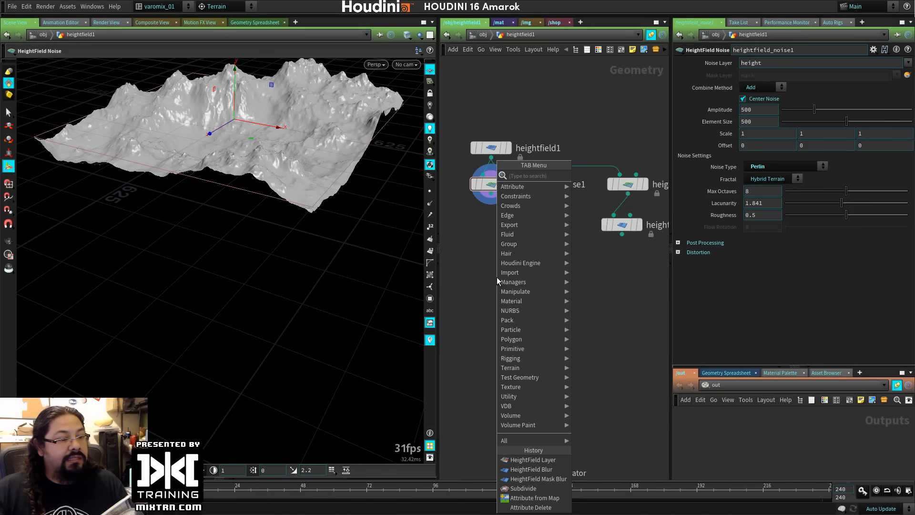
mouse_move(534, 369)
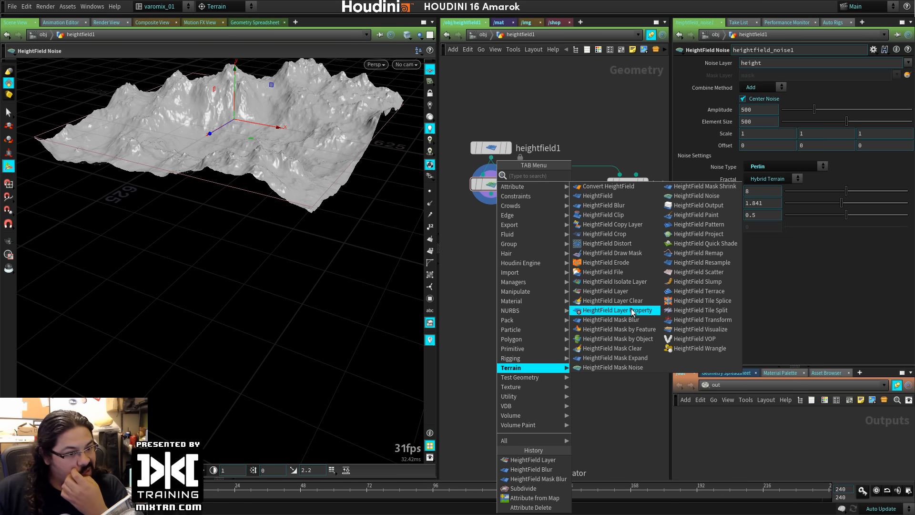
click(480, 290)
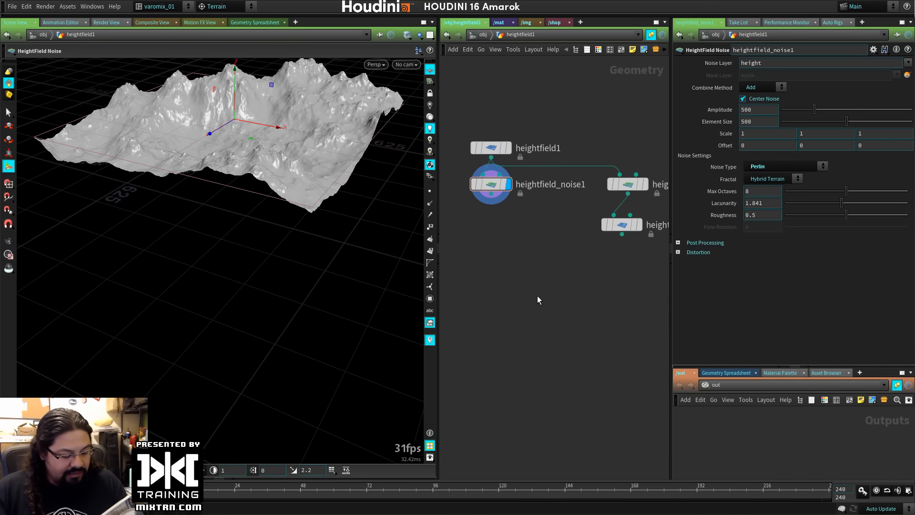
Try joining heightfield_noise1 and heightfield_blur1 with a displayed Merge node, and delete that node.
key(Tab)
text(m)
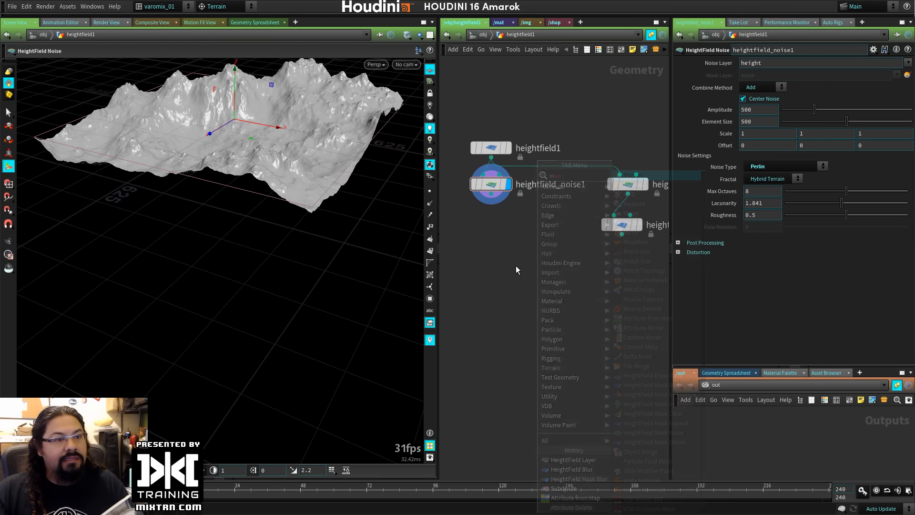
key(Tab)
text(mer)
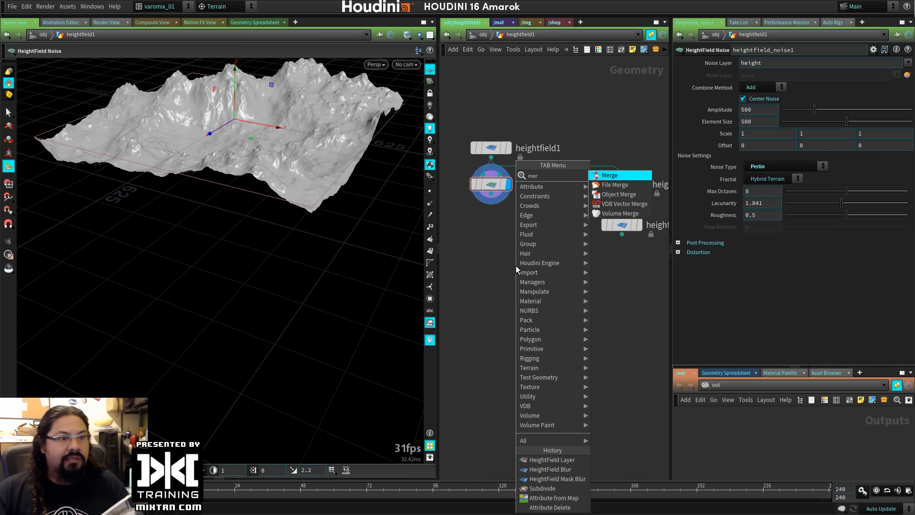
click(616, 179)
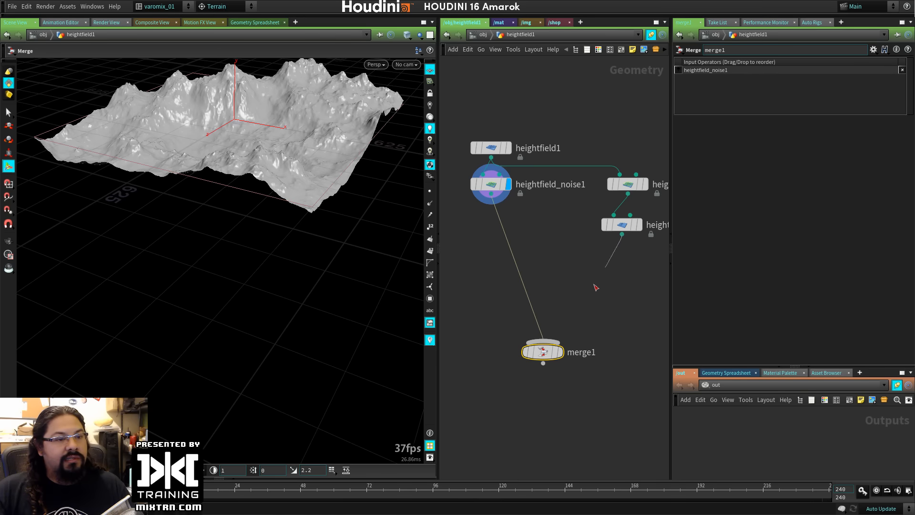
drag(621, 234, 532, 304)
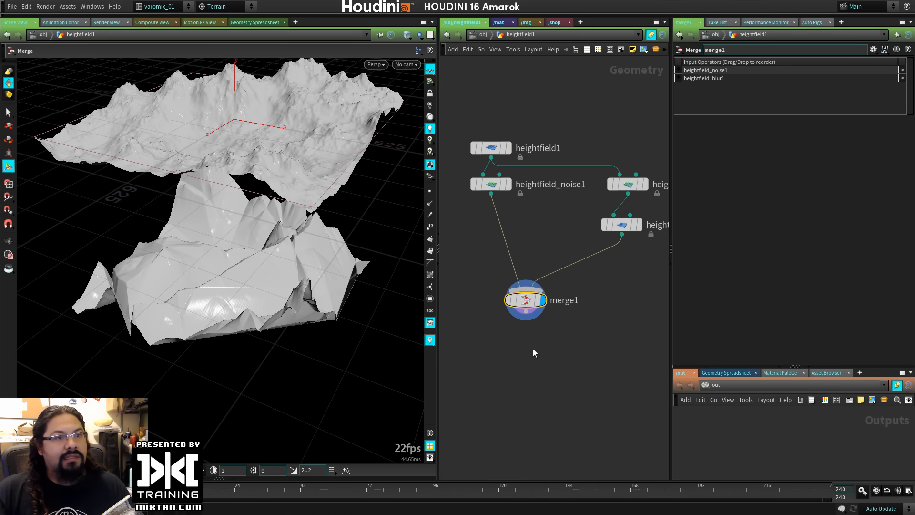
key(Delete)
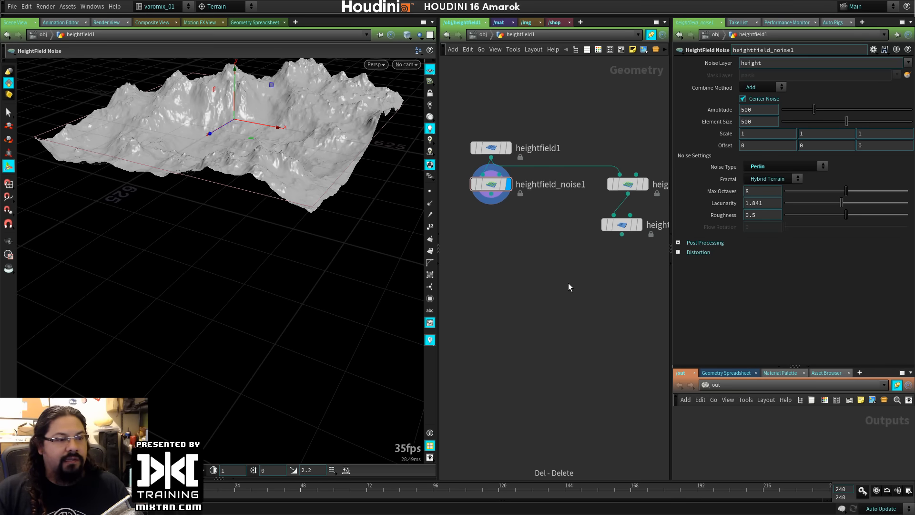
Try adding a HeightField Copy Layer node after heightfield_noise1, and delete that node.
key(Tab)
mouse_move(603, 370)
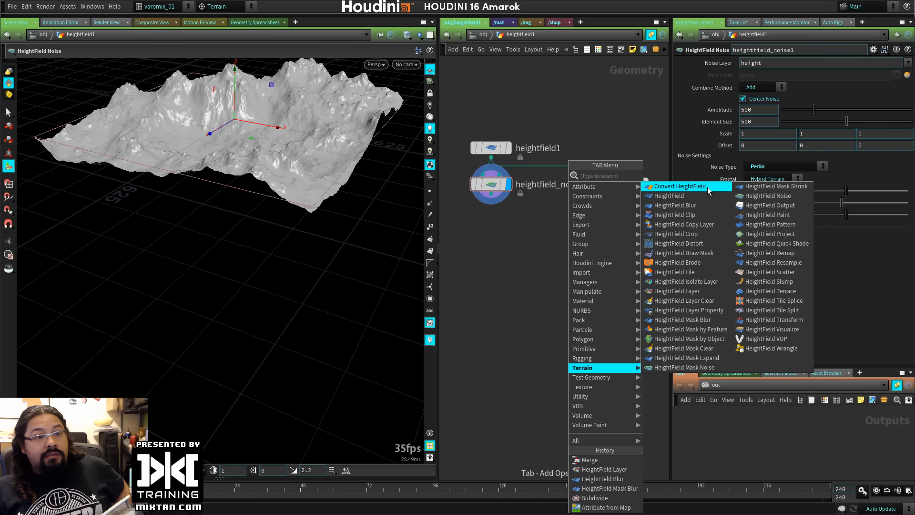
click(704, 228)
drag(495, 202, 541, 258)
key(Delete)
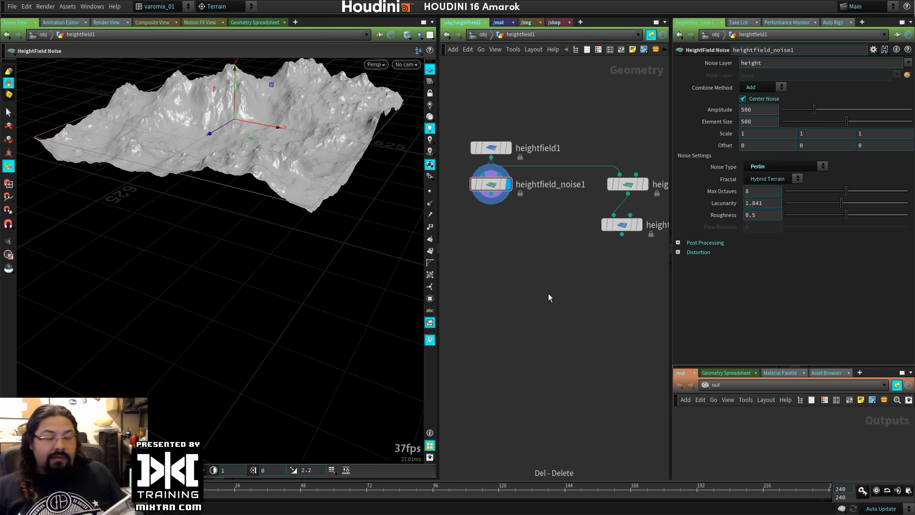
Add a HeightField Layer node below the two branches, wire heightfield_noise1 and heightfield_blur1 into its first two inputs, and display it.
middle_drag(526, 260, 479, 279)
key(Tab)
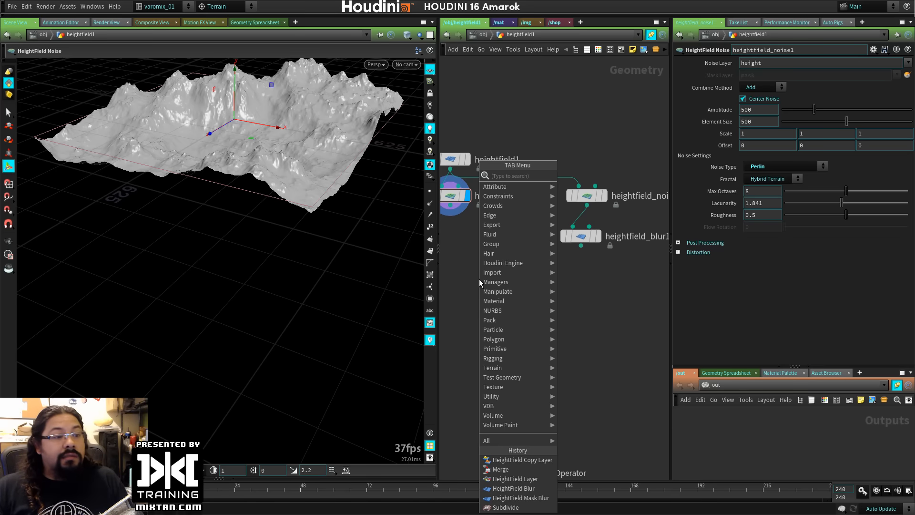
mouse_move(512, 371)
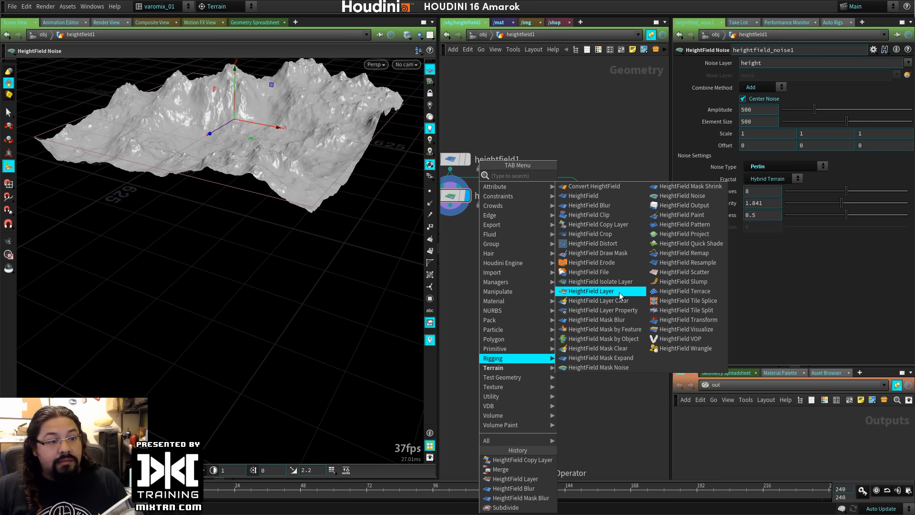
click(591, 291)
click(532, 303)
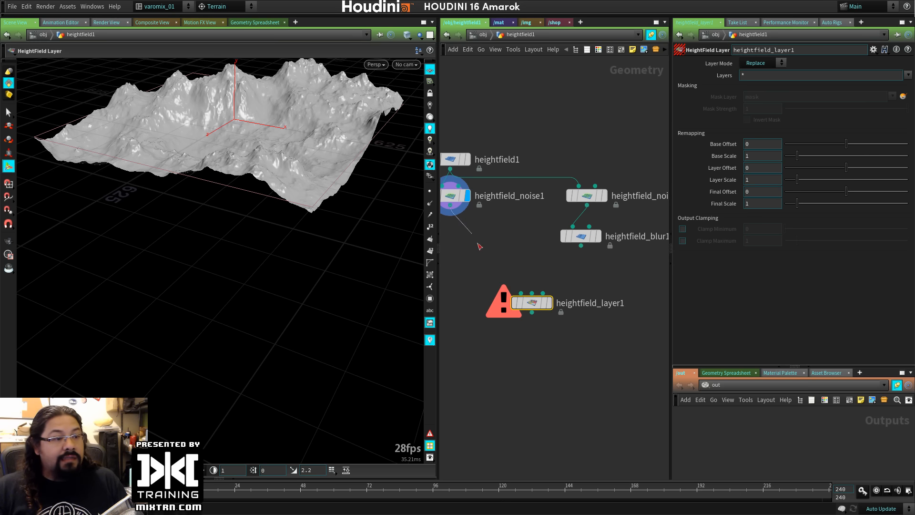
click(521, 293)
click(581, 246)
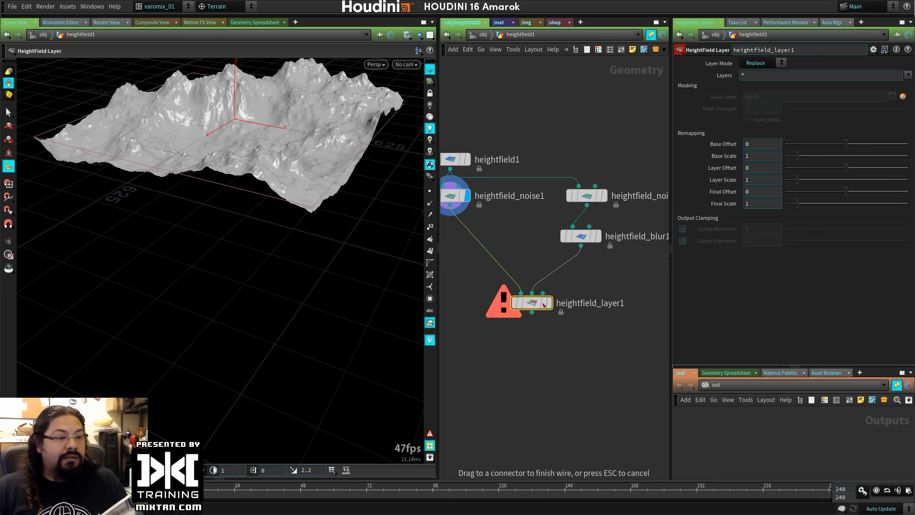
click(543, 304)
click(549, 302)
alt+drag(224, 281, 284, 219)
Insert a Transform node between heightfield_blur1 and heightfield_layer1 and raise its Y translation to 380.
key(Tab)
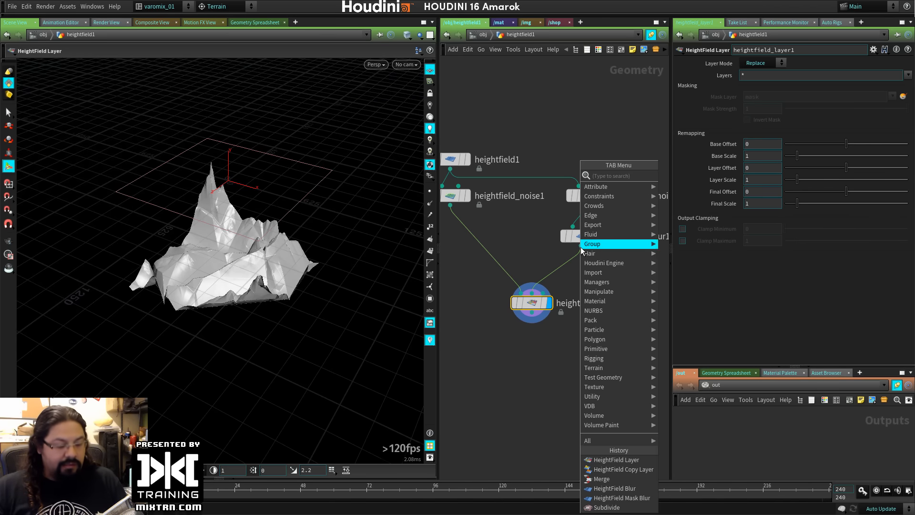
mouse_move(619, 243)
click(684, 197)
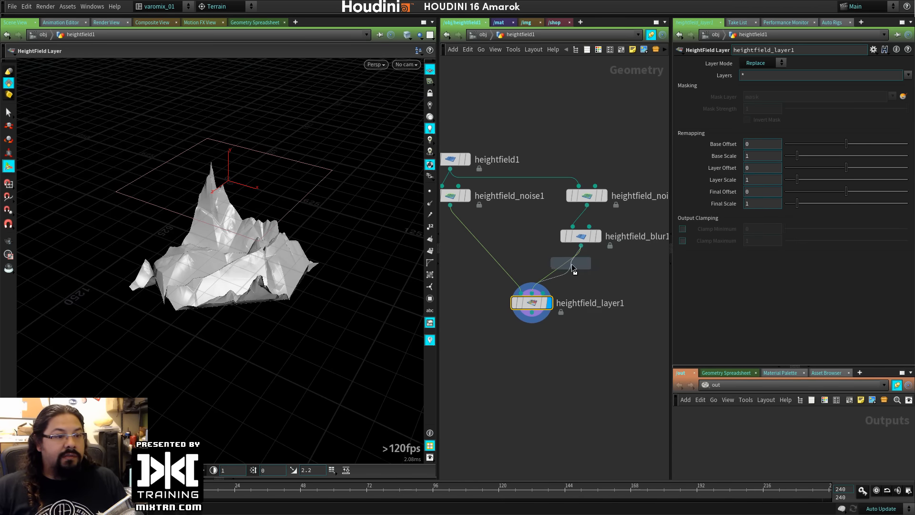
click(571, 264)
drag(230, 167, 238, 186)
key(ctrl+z)
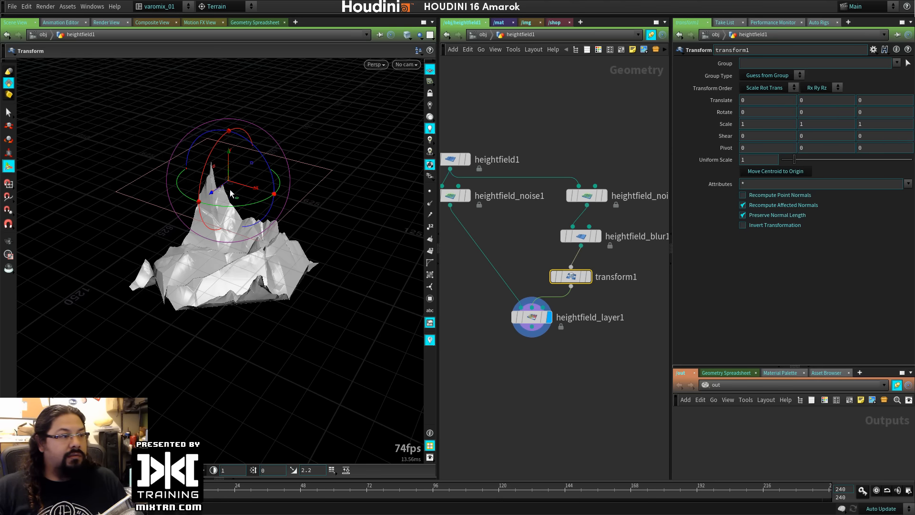
drag(227, 153, 233, 94)
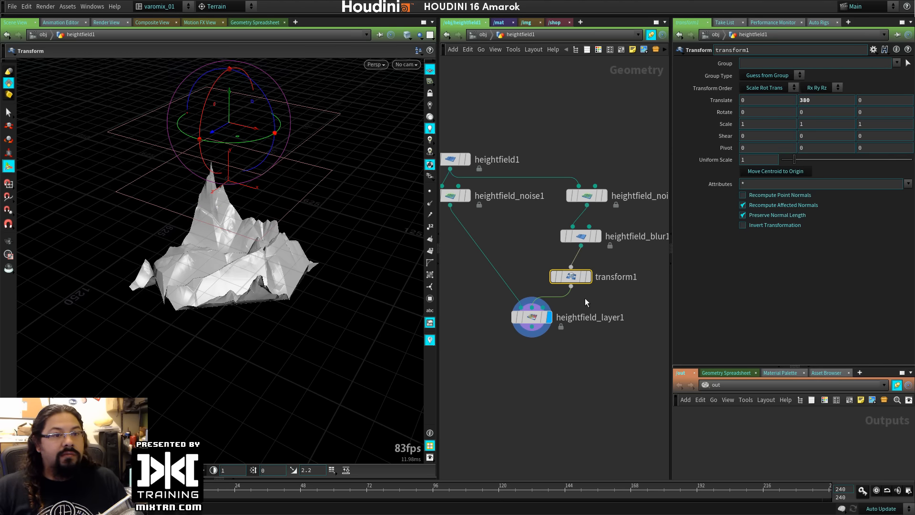
Try the Multiply layer mode on heightfield_layer1 and bypass transform1.
drag(537, 323, 516, 320)
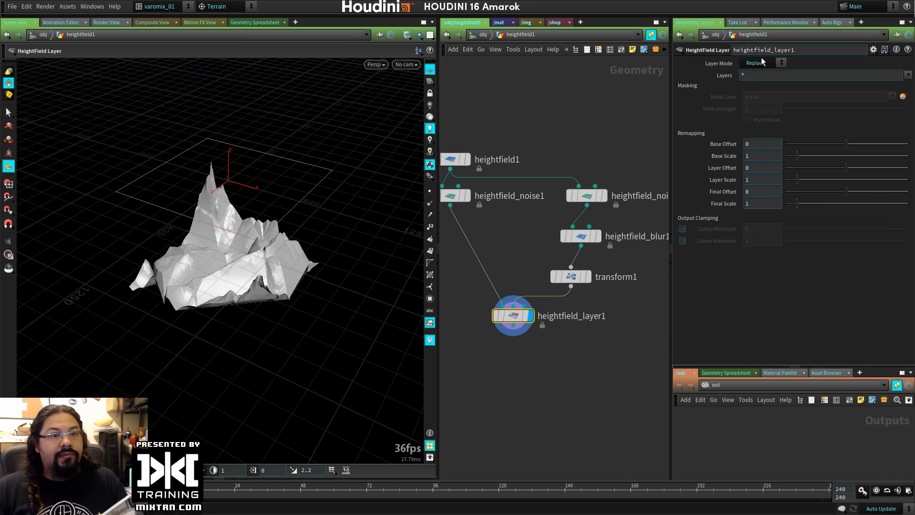
click(761, 64)
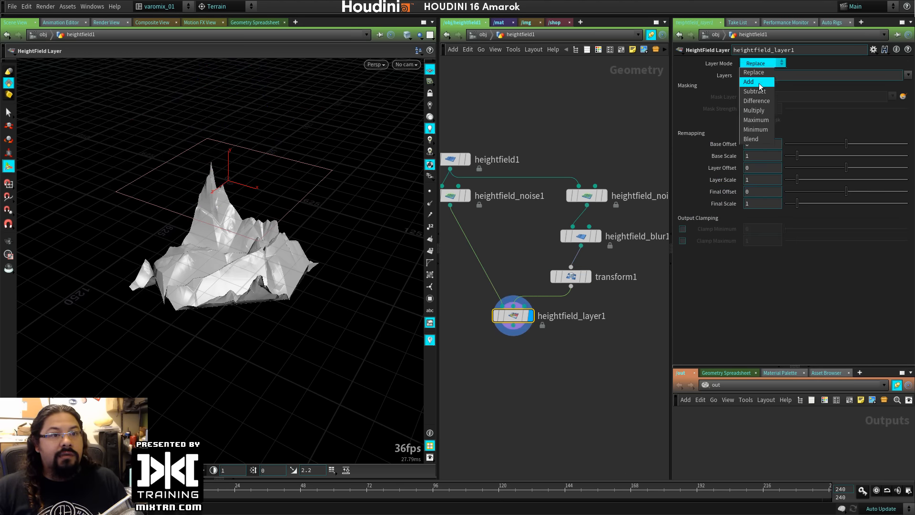
click(754, 110)
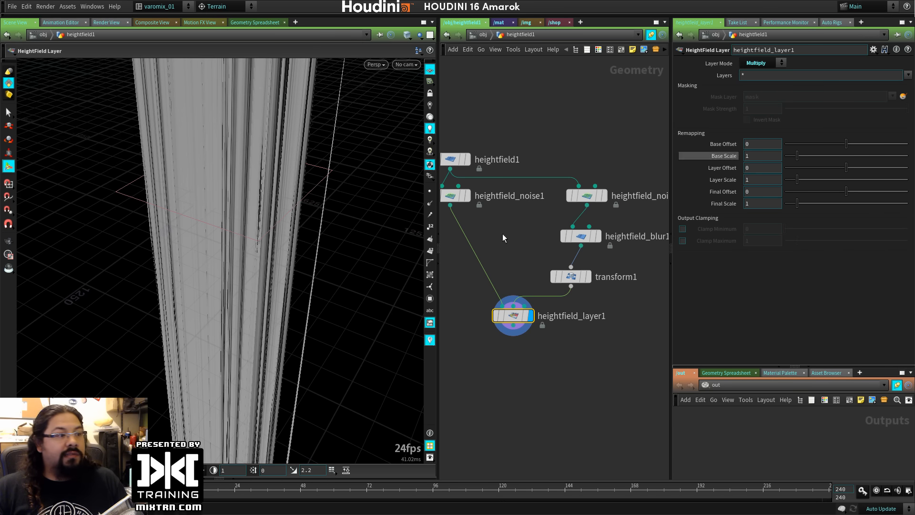
click(553, 276)
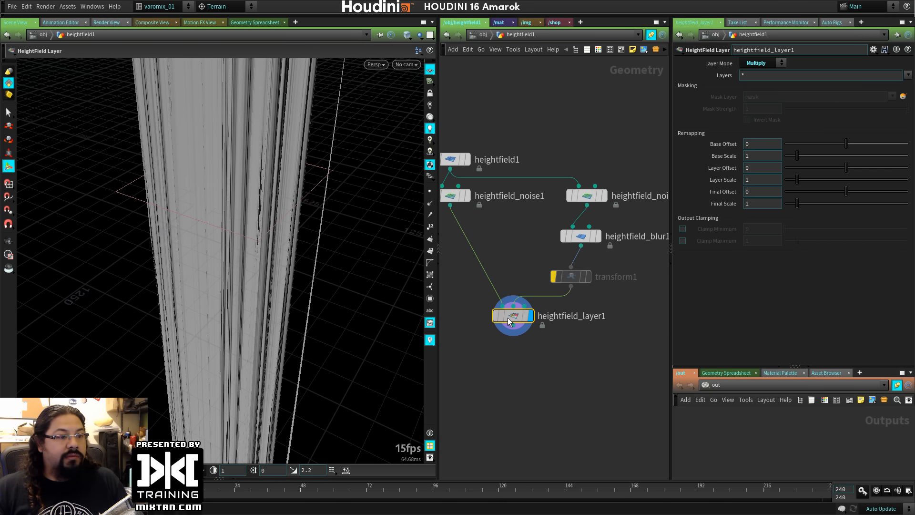
Try the Subtract layer mode on heightfield_layer1 and inspect the combined terrain up close.
click(750, 64)
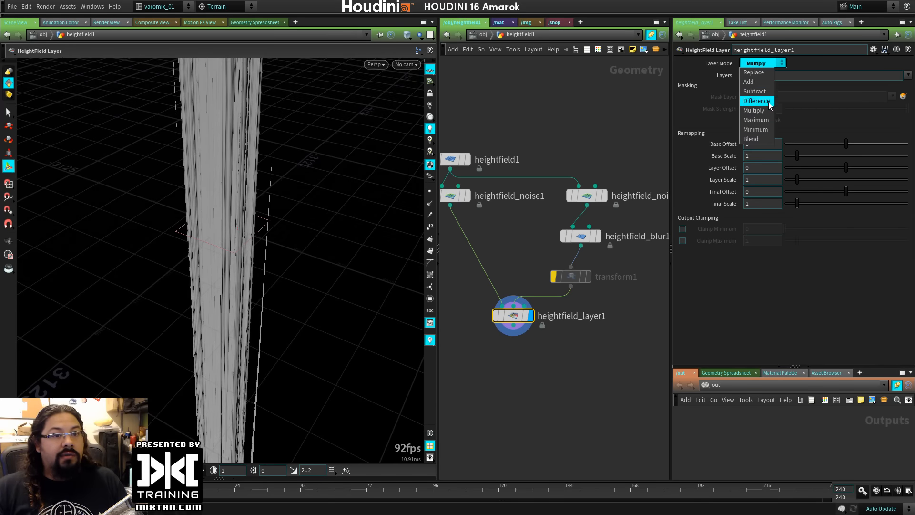
click(760, 92)
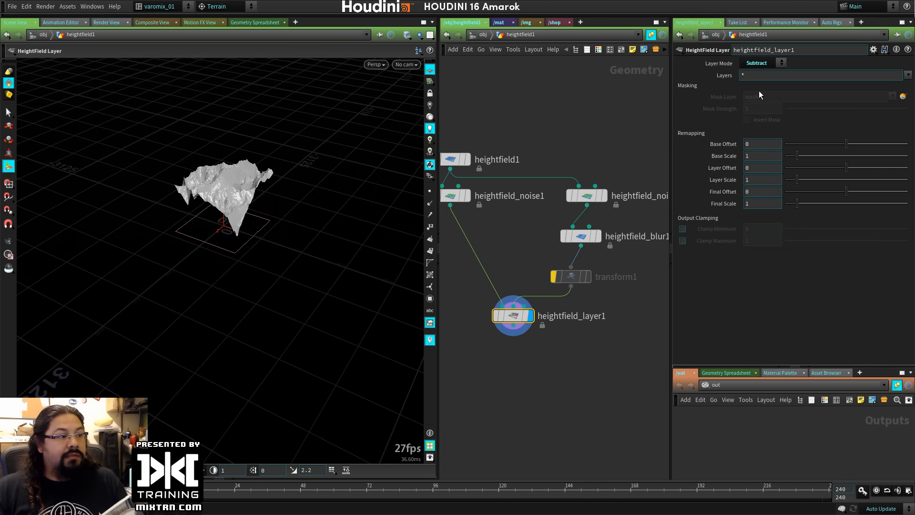
alt+middle_drag(220, 308, 294, 370)
alt+right_drag(294, 370, 382, 291)
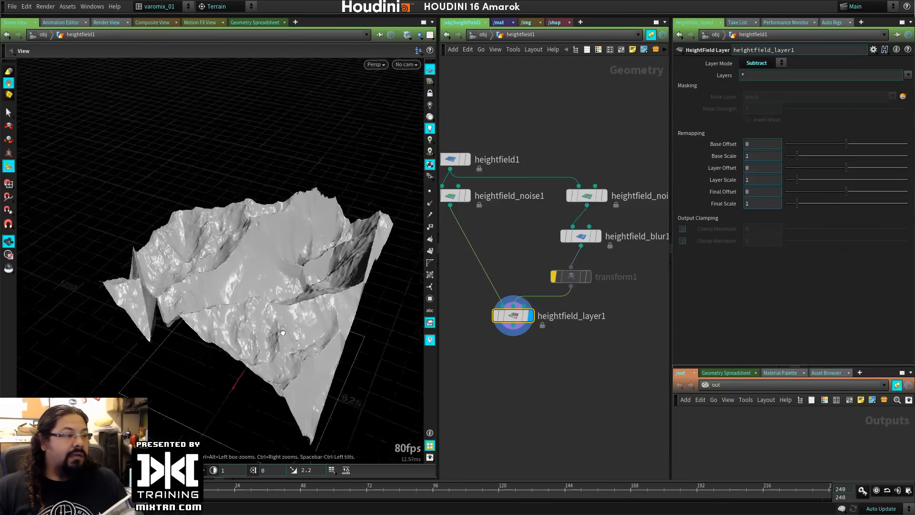
alt+drag(382, 291, 528, 312)
Turn off the bypass on transform1 and check the layered terrain from another angle.
click(573, 278)
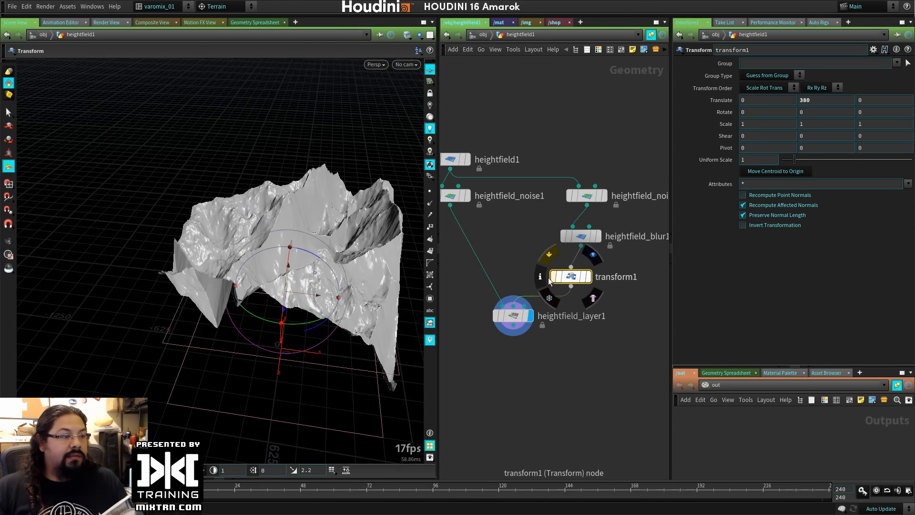
click(554, 276)
alt+drag(298, 341, 222, 343)
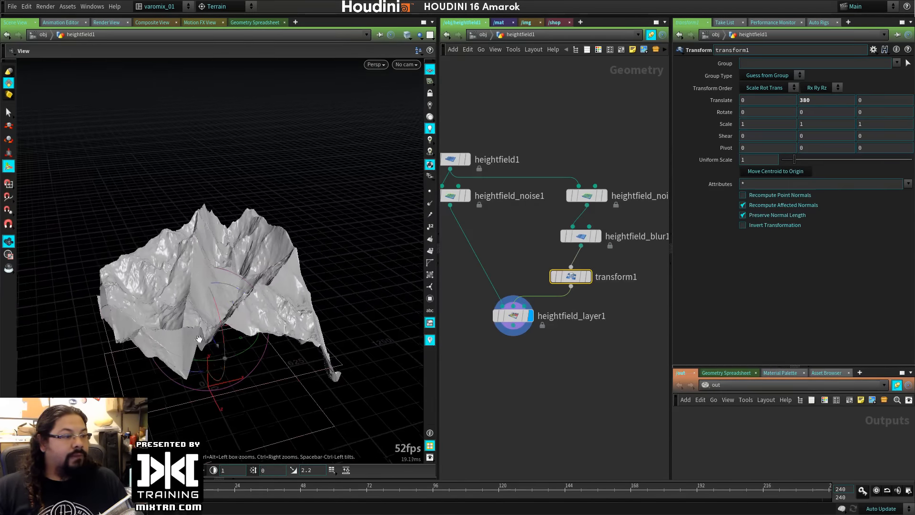
Compare the terrain shapes by displaying heightfield_noise1, transform1 and heightfield_layer1 in turn.
drag(516, 322, 506, 328)
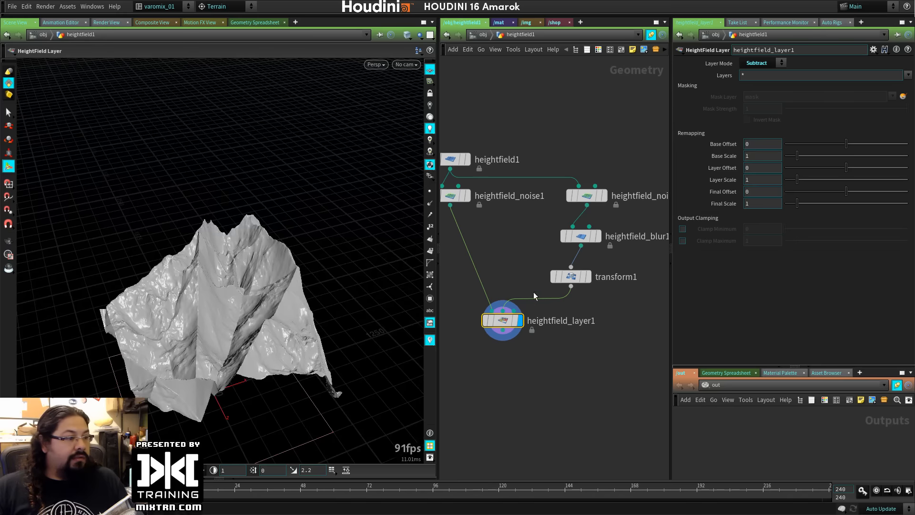
mouse_move(575, 279)
click(468, 196)
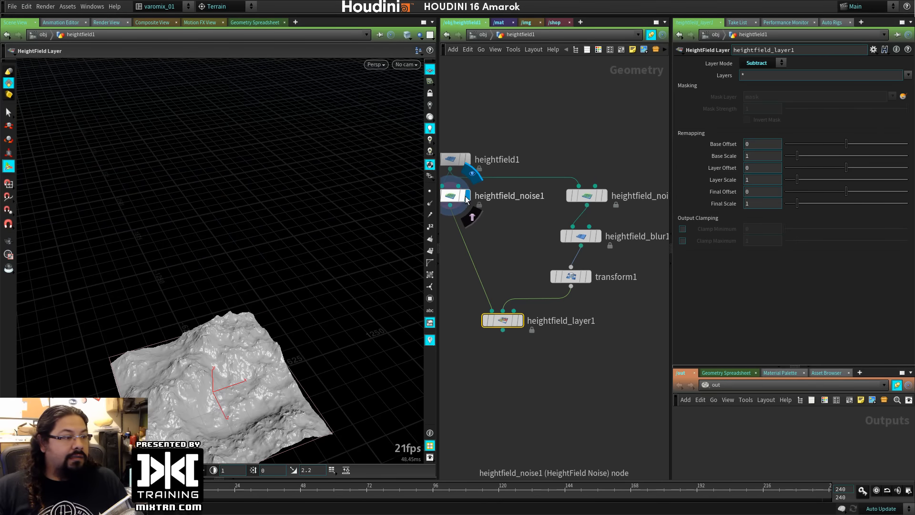
click(589, 279)
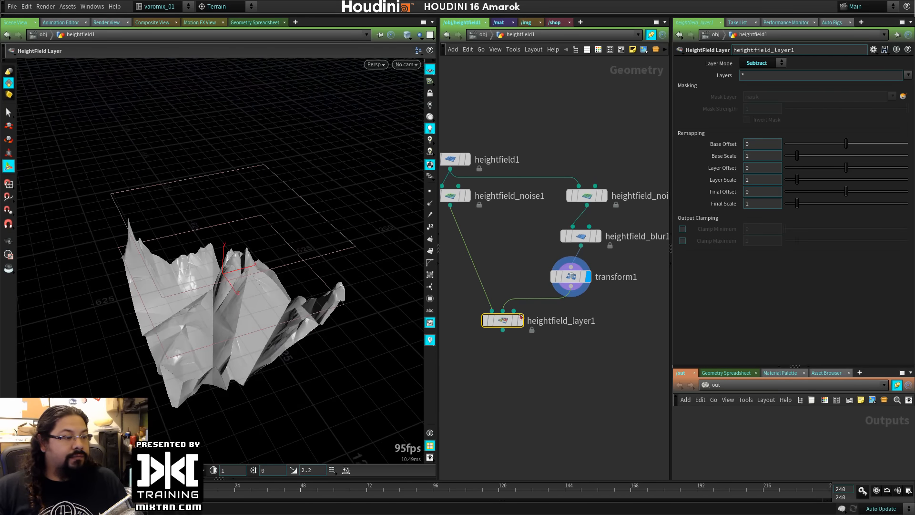
click(521, 321)
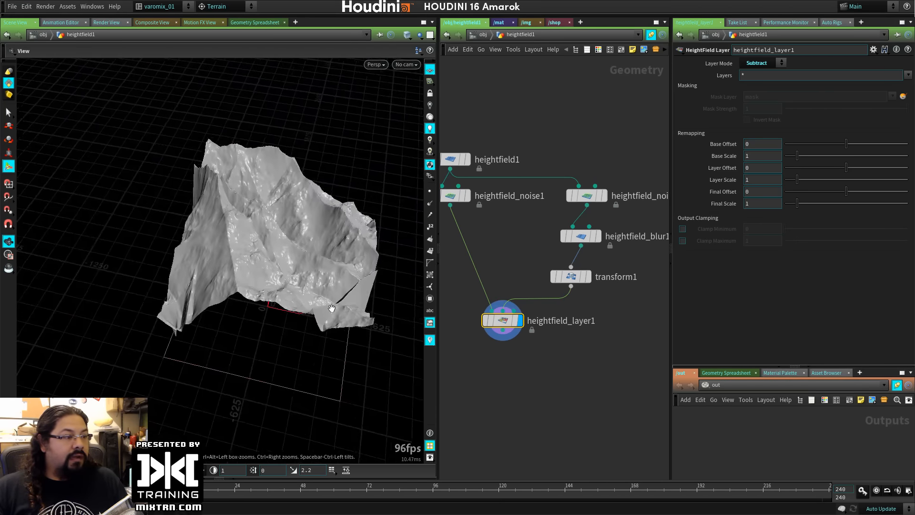
Set heightfield_layer1's layer mode to Add and inspect the combined terrain up close.
click(771, 65)
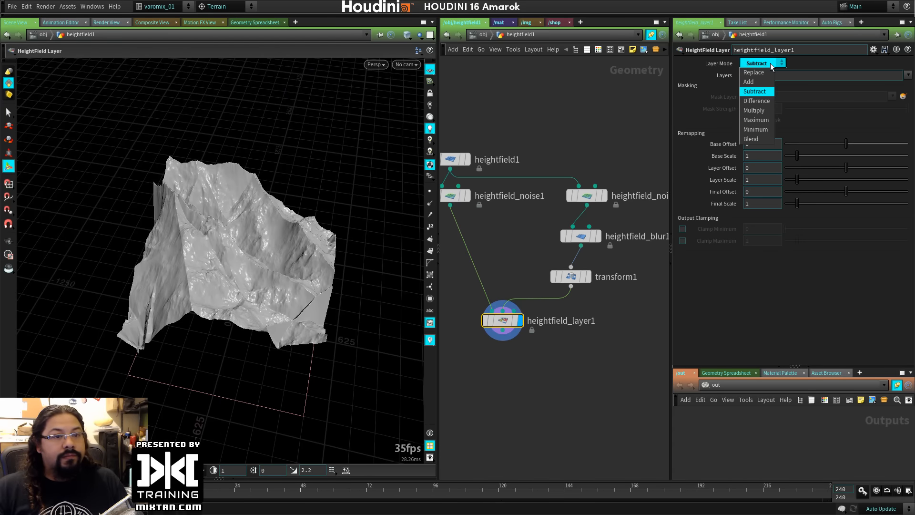
click(749, 82)
key(Escape)
drag(376, 355, 289, 232)
middle_drag(248, 314, 267, 235)
right_drag(268, 235, 360, 253)
middle_drag(360, 253, 239, 348)
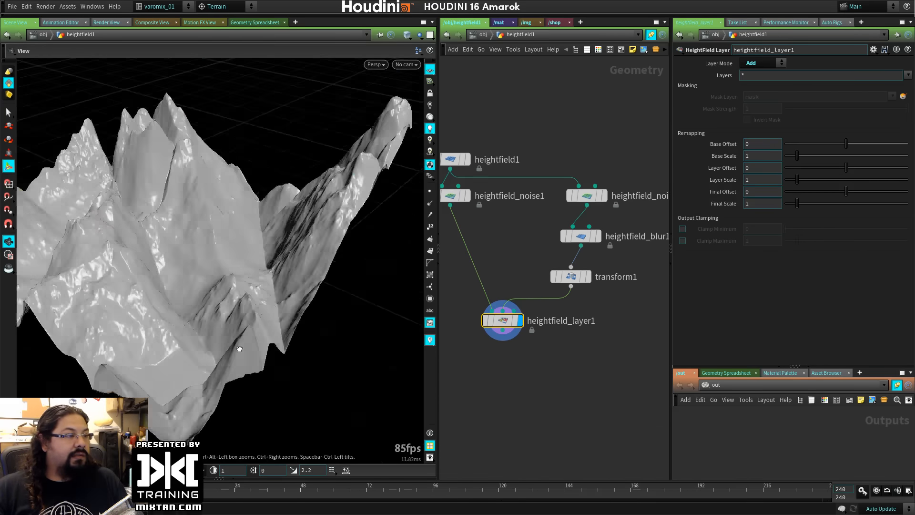
Set the radius of heightfield_blur1 to 14.2 and align the transform1 node directly beneath it.
drag(239, 347, 208, 264)
key(Escape)
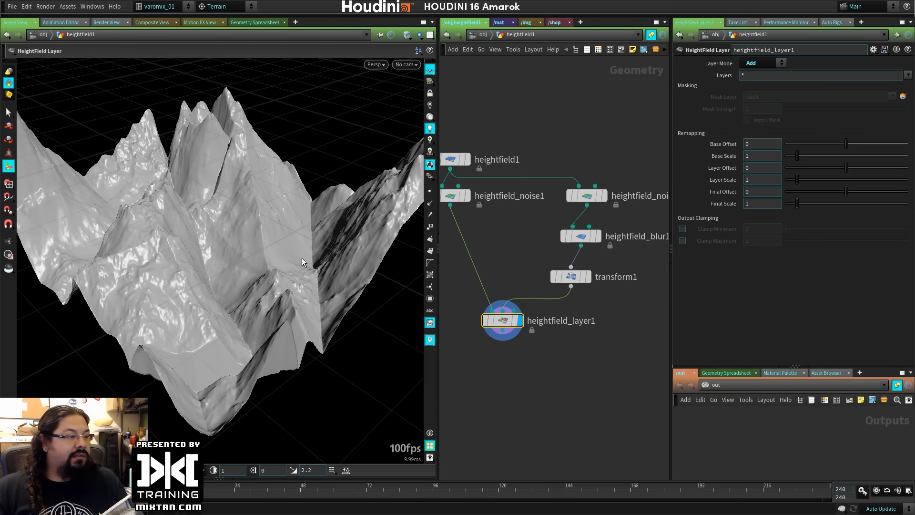
click(582, 236)
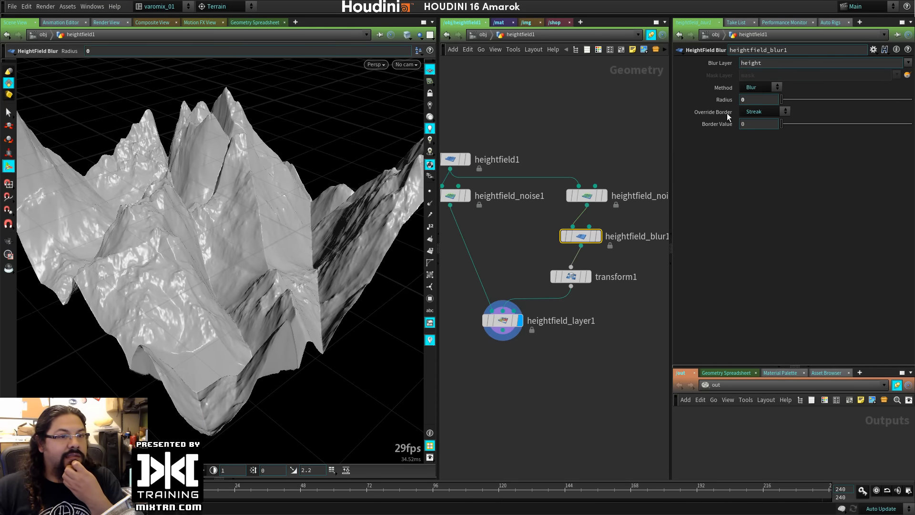
click(766, 91)
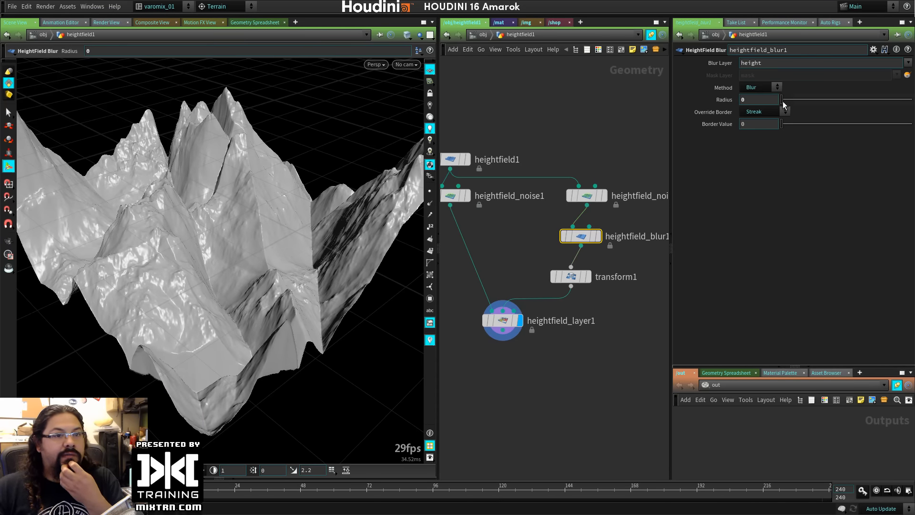
mouse_move(783, 100)
mouse_down()
mouse_move(819, 100)
mouse_move(864, 119)
mouse_move(796, 113)
mouse_move(786, 110)
mouse_move(814, 104)
mouse_move(782, 103)
mouse_move(800, 97)
mouse_up()
alt+drag(213, 305, 215, 281)
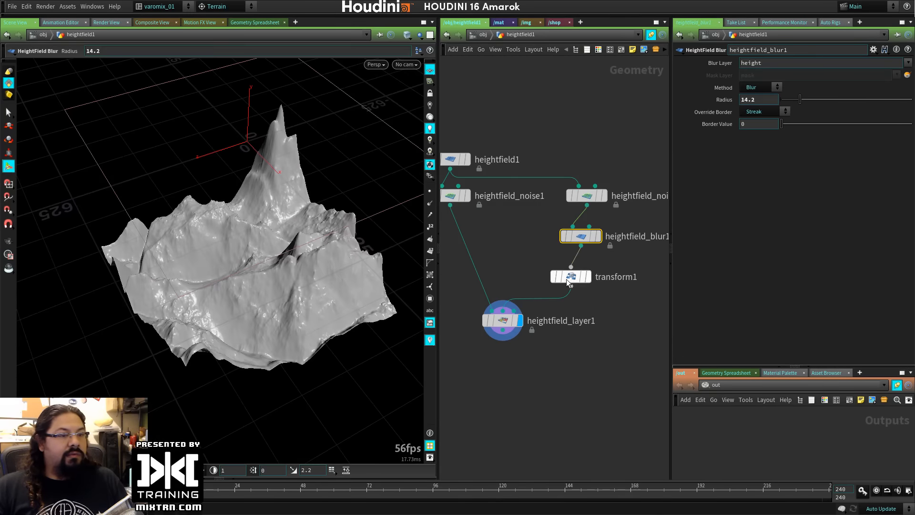
drag(568, 282, 577, 271)
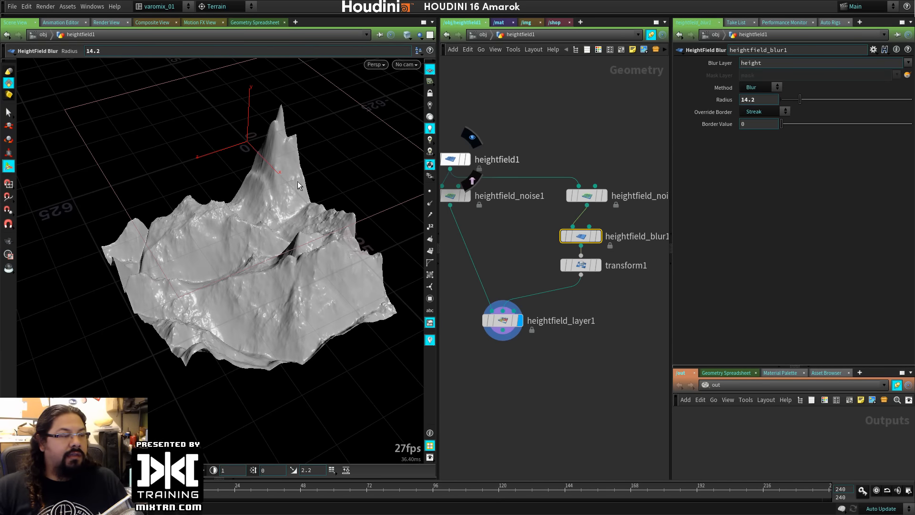
Shift the noise pattern of heightfield_noise2 by setting its X offset to 1093.3.
click(589, 198)
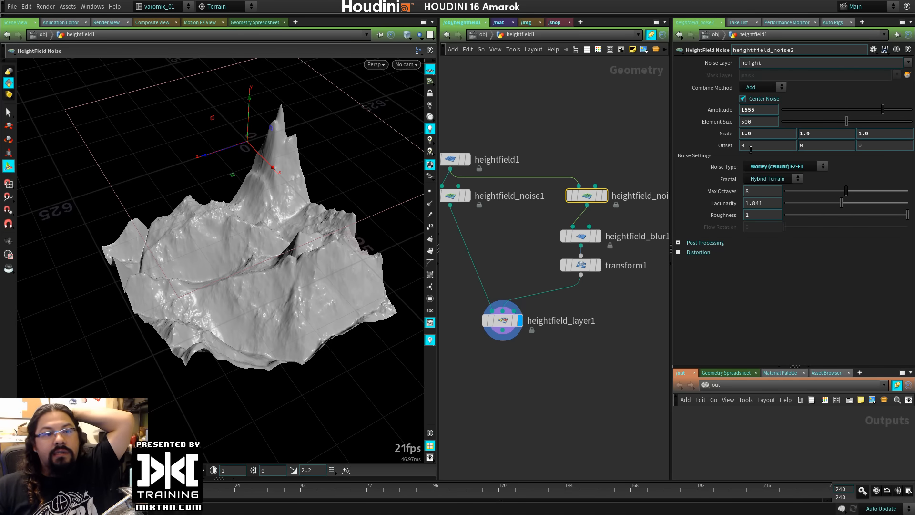
middle_drag(752, 131, 420, 119)
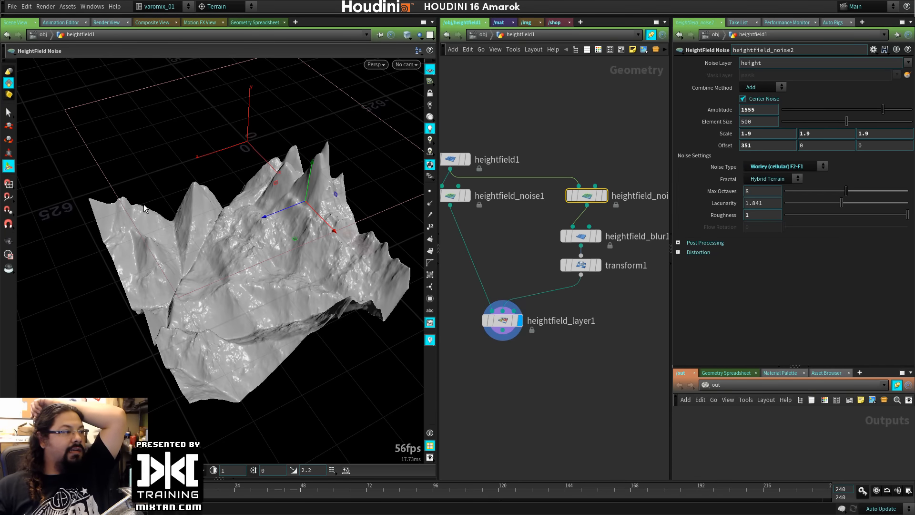
drag(328, 228, 588, 465)
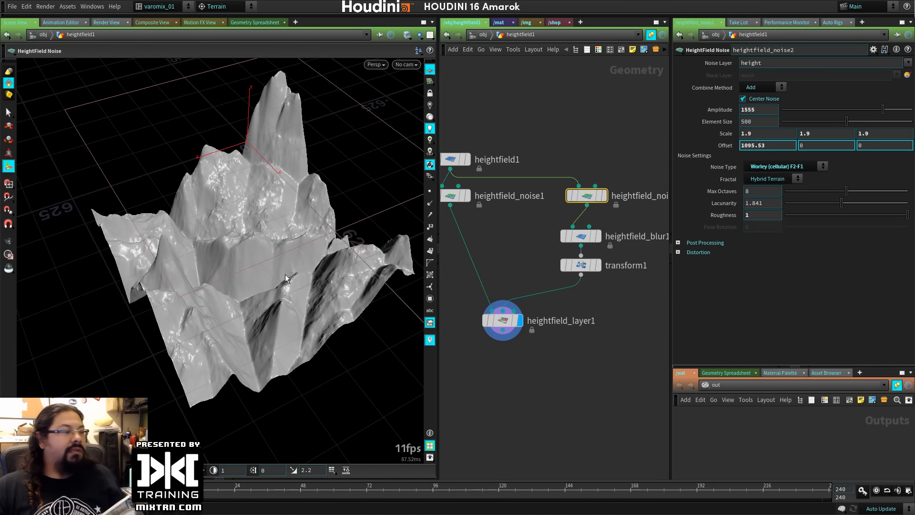
alt+drag(286, 279, 286, 248)
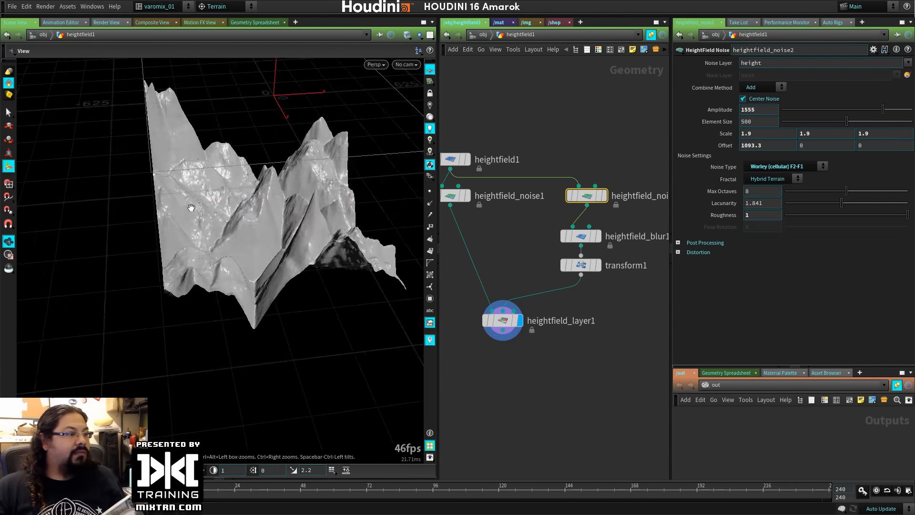
scroll(295, 257, up, 5)
alt+middle_drag(312, 269, 249, 256)
scroll(533, 327, up, 2)
Set the scale of heightfield_noise2 to 1.08 on all three axes.
middle_drag(517, 358, 562, 286)
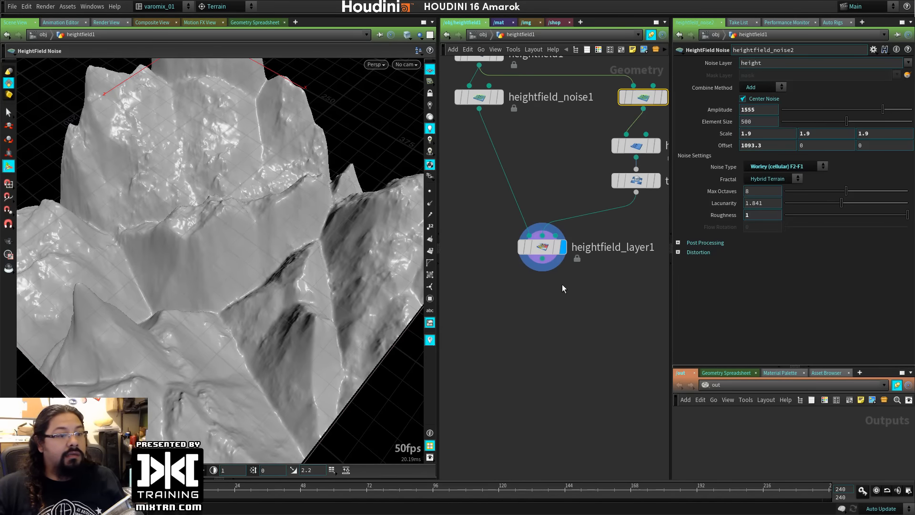
middle_drag(567, 239, 496, 292)
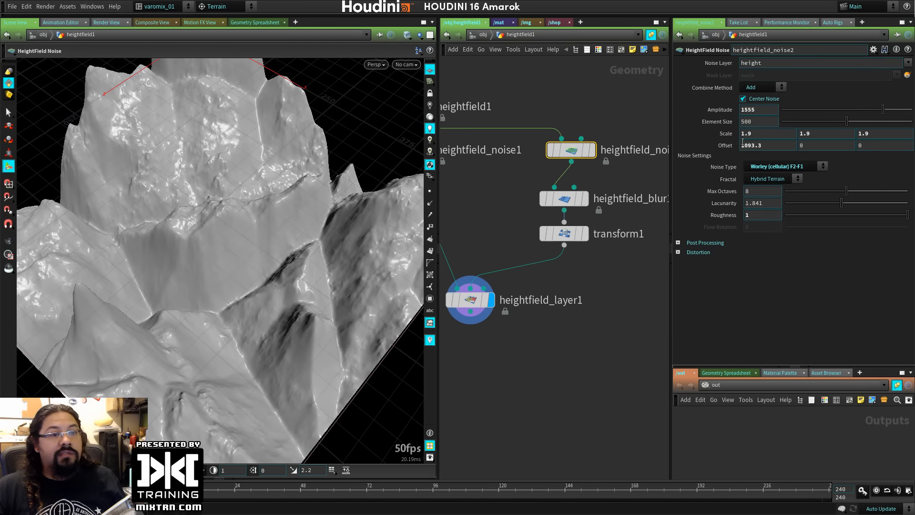
middle_drag(725, 133, 376, 163)
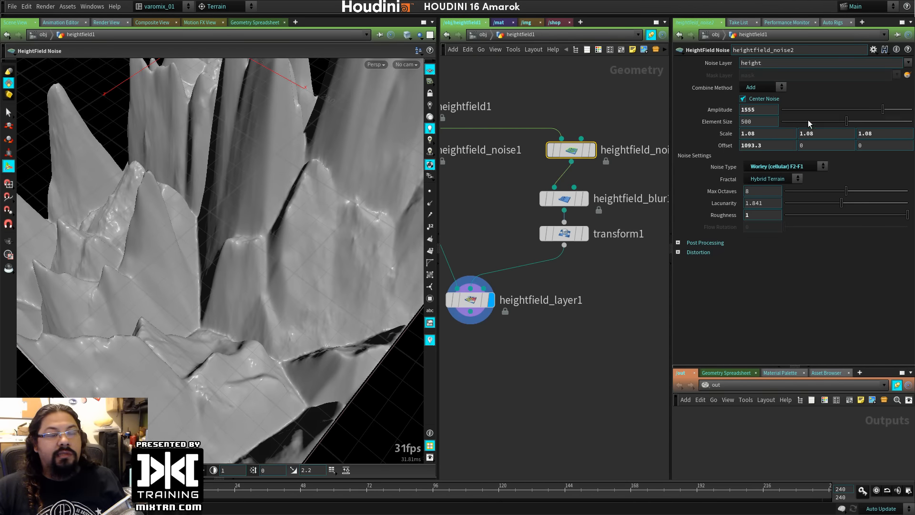
Lower the amplitude of heightfield_noise2 to 409 to flatten the mountain peaks.
drag(884, 108, 820, 107)
alt+right_drag(271, 286, 115, 277)
alt+drag(115, 277, 171, 241)
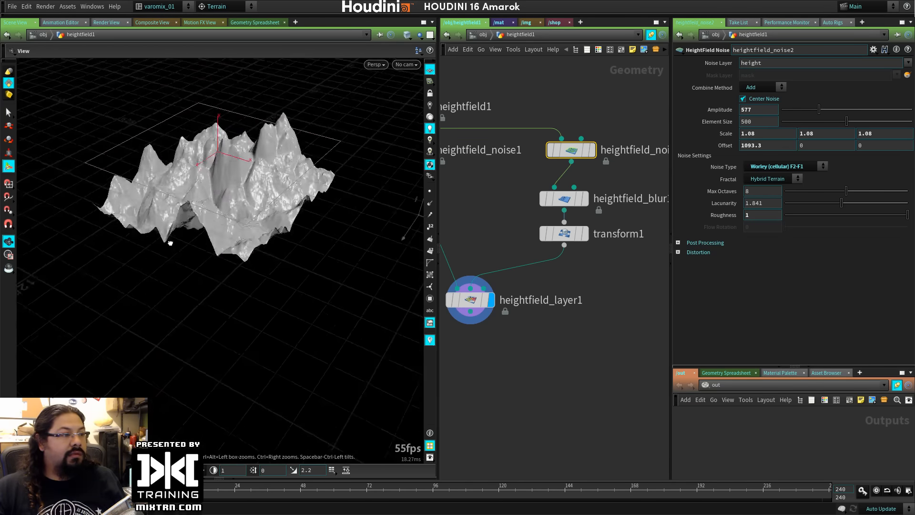
alt+middle_drag(172, 241, 271, 245)
alt+drag(272, 245, 294, 279)
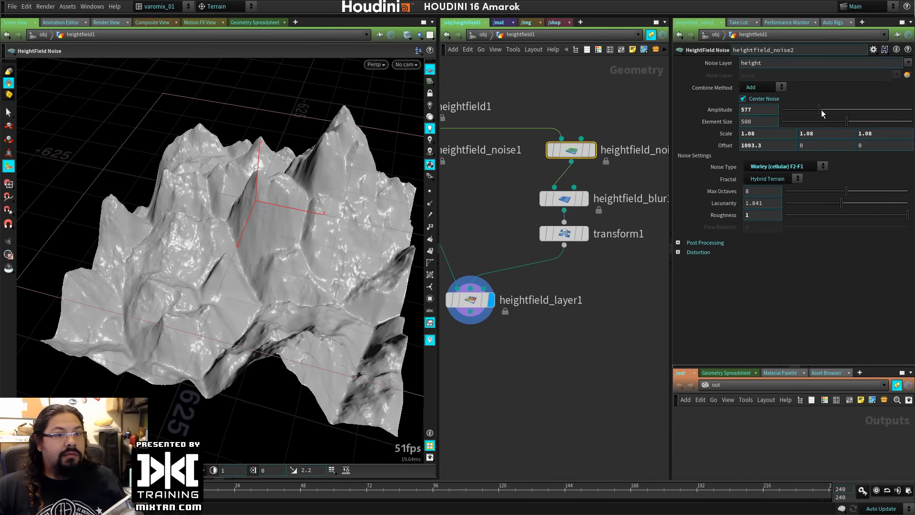
mouse_move(822, 113)
mouse_down()
mouse_move(802, 113)
mouse_move(810, 112)
mouse_up()
alt+drag(296, 267, 257, 283)
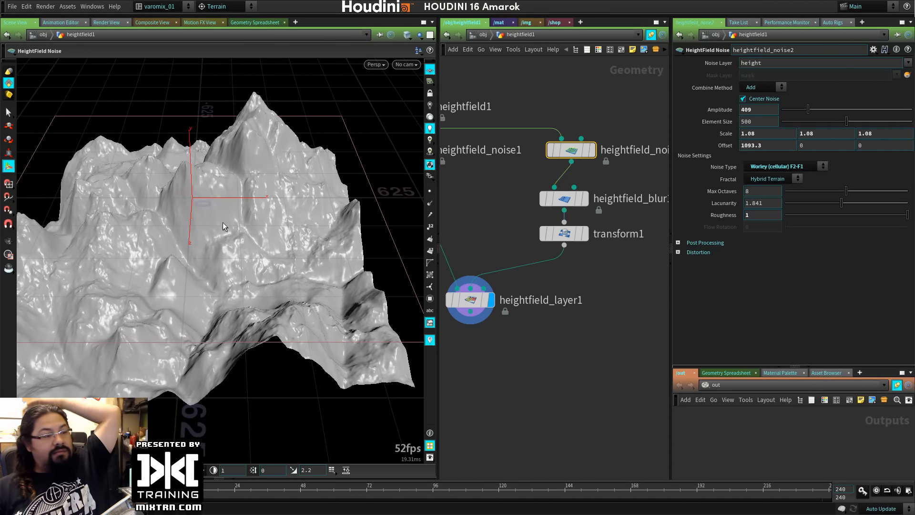
alt+middle_drag(272, 244, 300, 192)
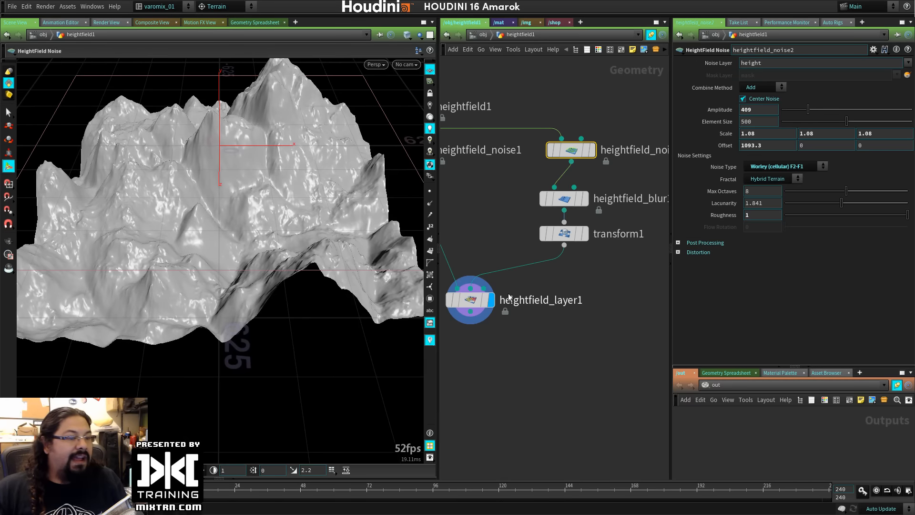
Move heightfield_layer1 farther down the network and insert a HeightField Noise node between heightfield_noise1 and the layer node.
middle_drag(472, 336, 537, 266)
drag(539, 236, 539, 284)
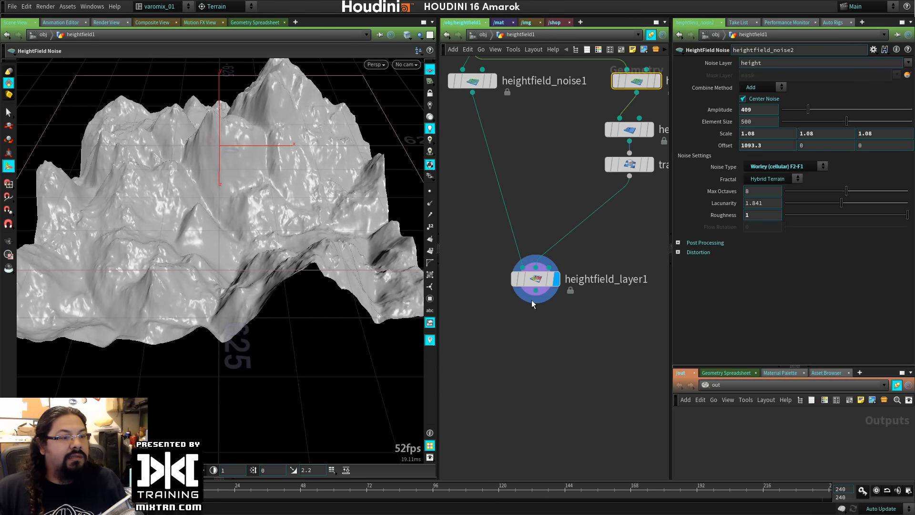
middle_drag(534, 175, 541, 249)
click(480, 167)
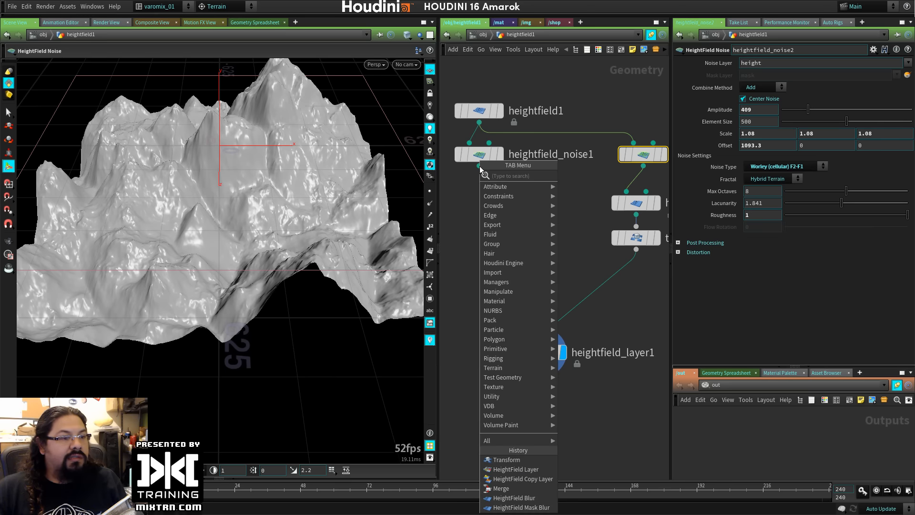
text(noi)
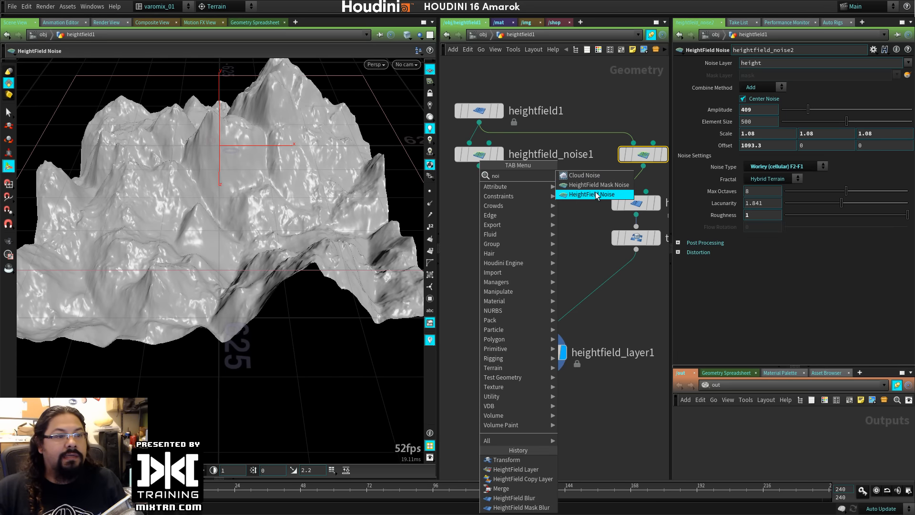
click(597, 194)
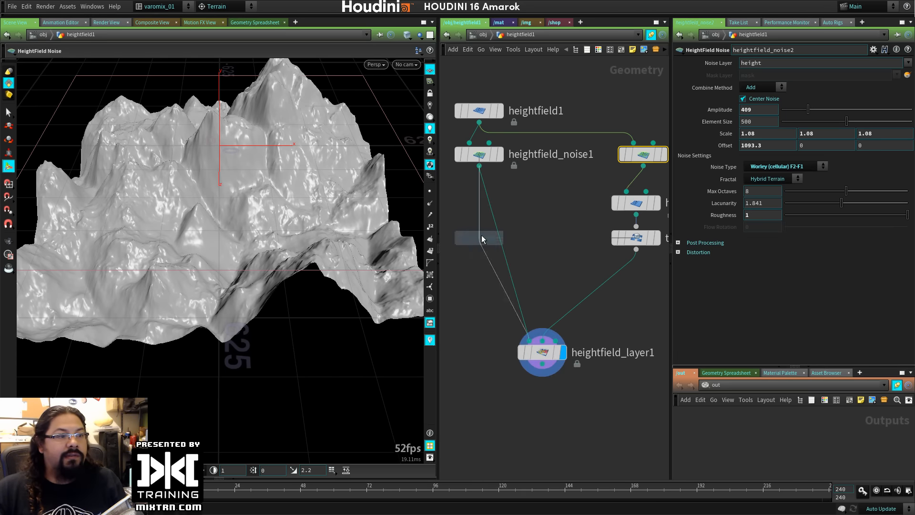
click(480, 237)
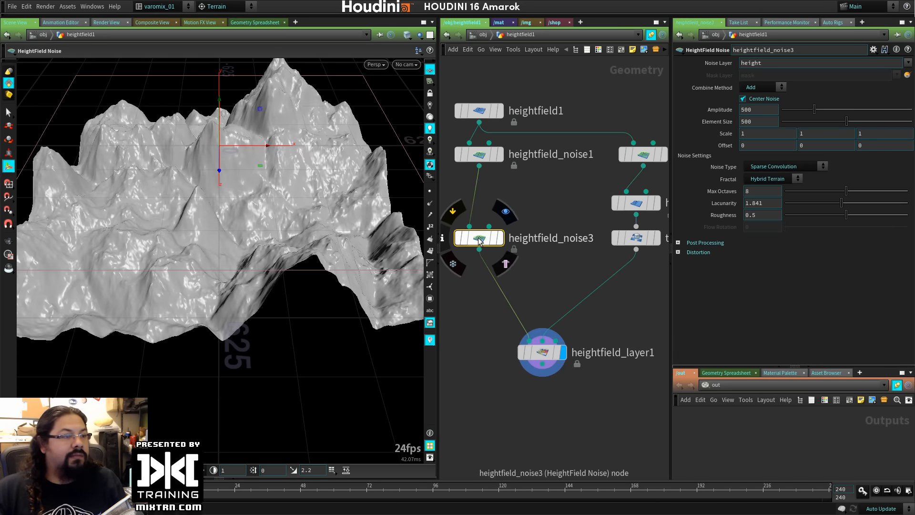
Set the noise type of heightfield_noise3 to Flow and its amplitude to 182.
click(785, 167)
click(769, 224)
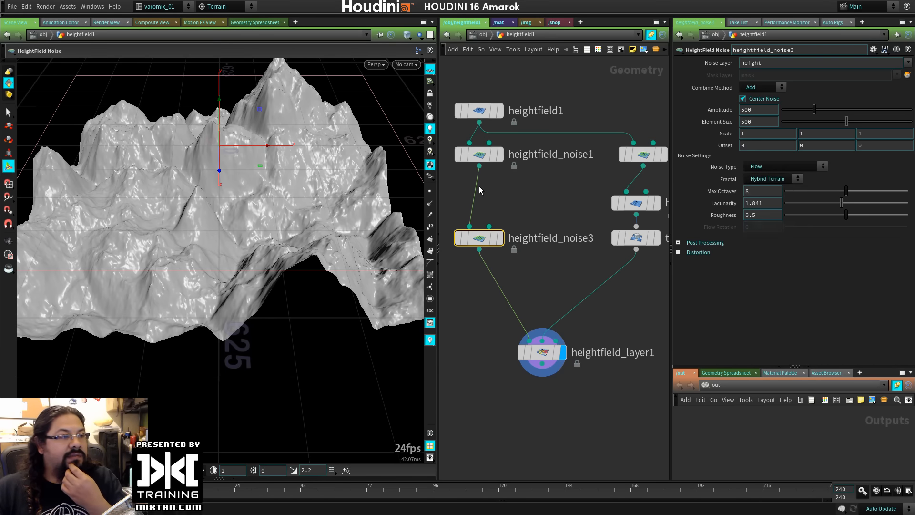
key(Escape)
drag(194, 230, 278, 234)
key(Return)
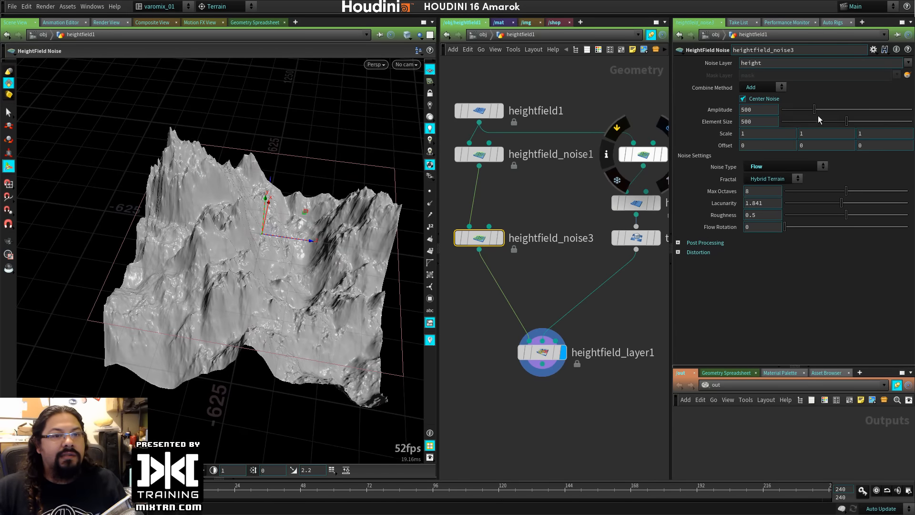
mouse_move(795, 110)
mouse_down()
mouse_move(773, 113)
mouse_move(794, 113)
mouse_up()
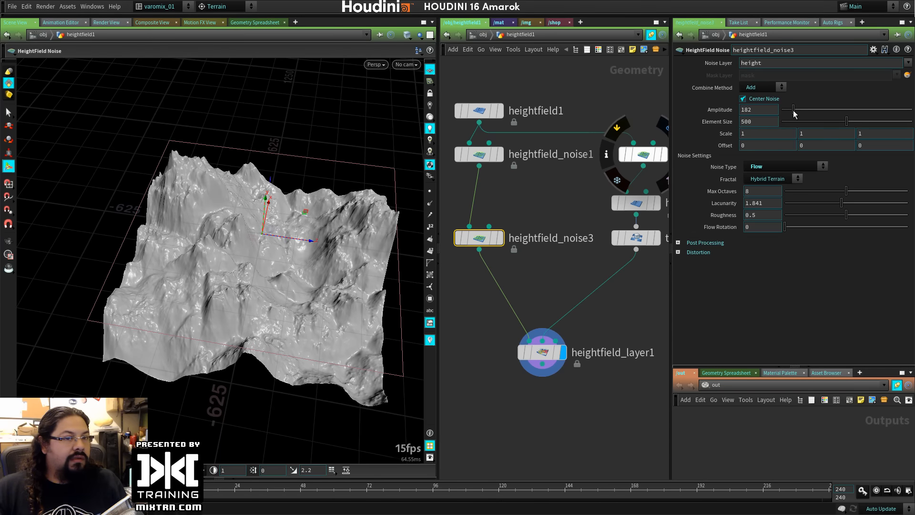
drag(243, 310, 329, 327)
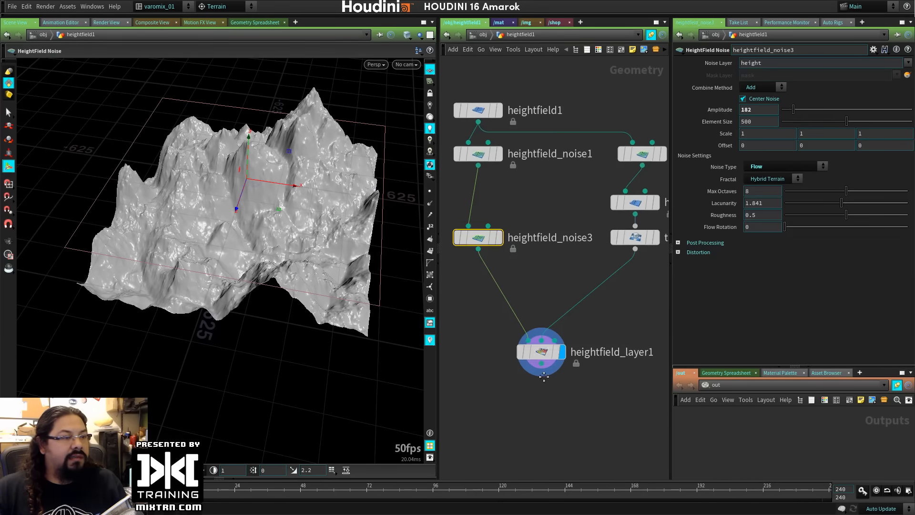
Add a HeightField Erode node below heightfield_layer1, connected to its output, and display the eroded terrain.
middle_drag(552, 393, 534, 288)
key(Tab)
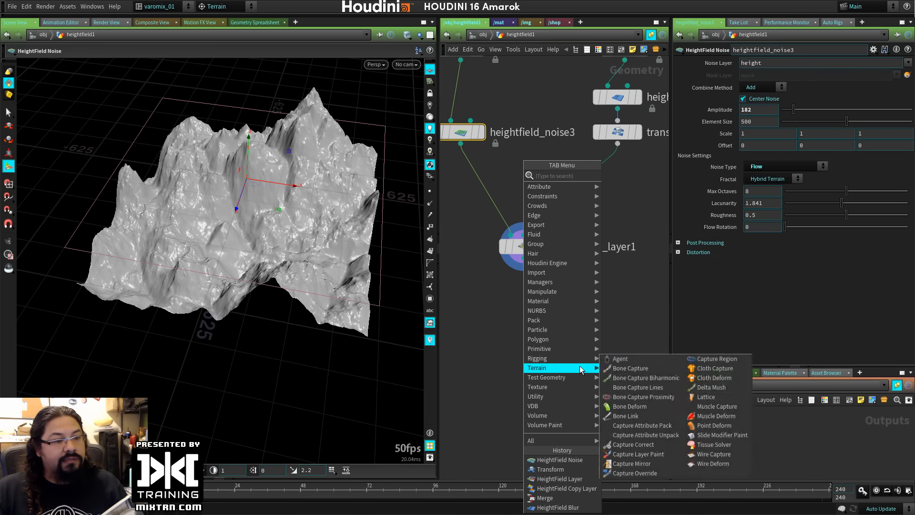
mouse_move(548, 367)
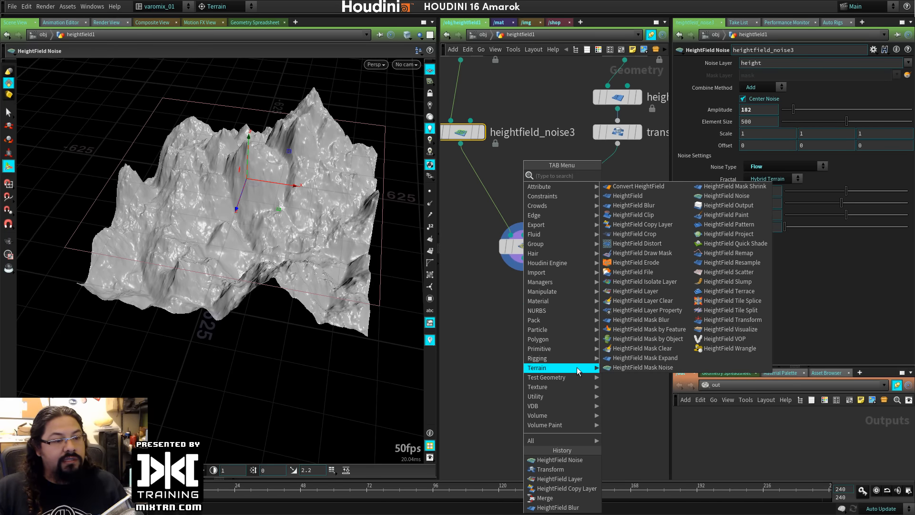
click(649, 263)
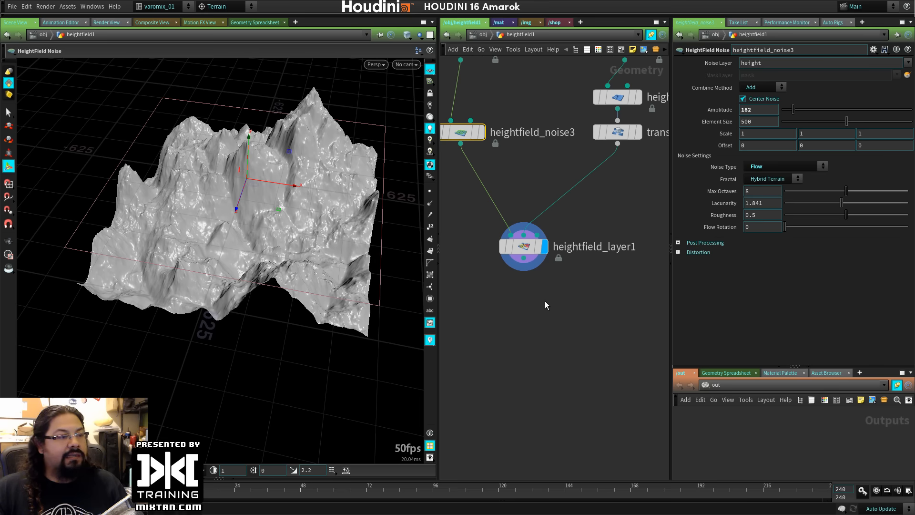
click(545, 302)
mouse_move(531, 302)
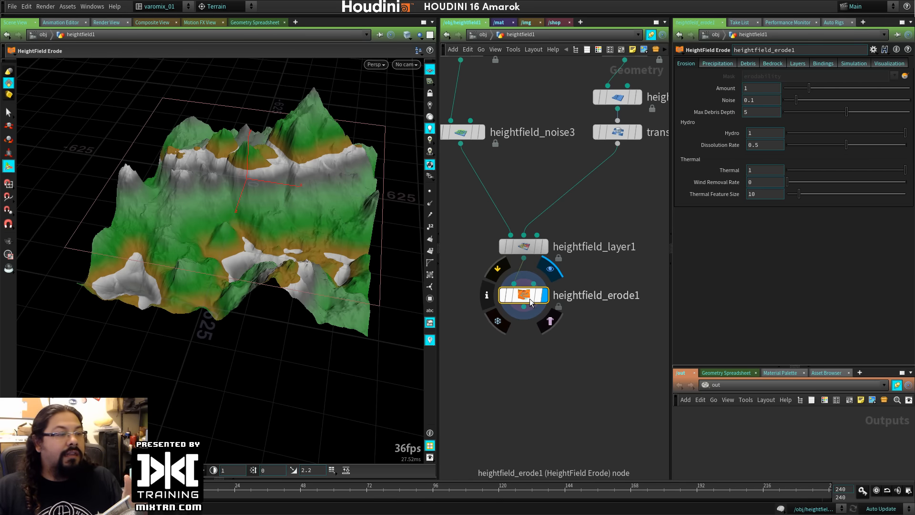
drag(530, 301, 525, 304)
drag(213, 265, 237, 266)
alt+drag(317, 233, 224, 225)
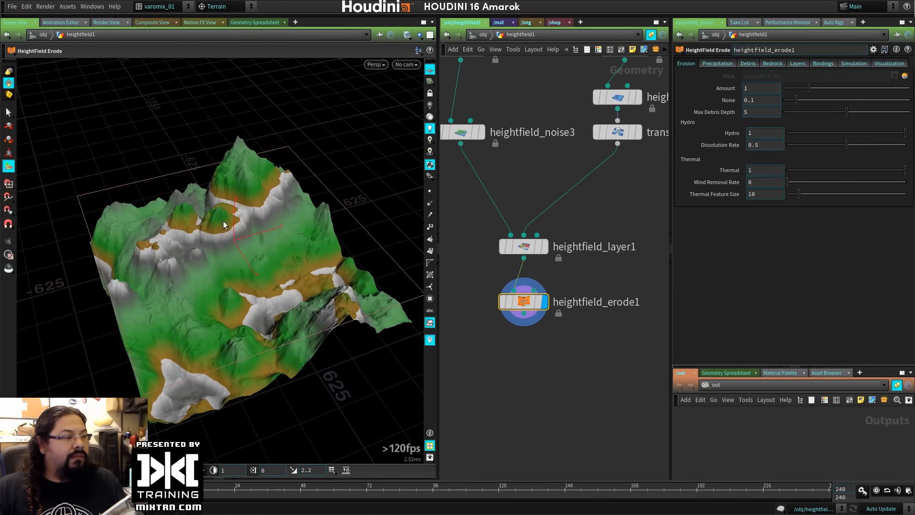
Compute the elevation range for the terrain color visualization of heightfield_erode1.
click(889, 63)
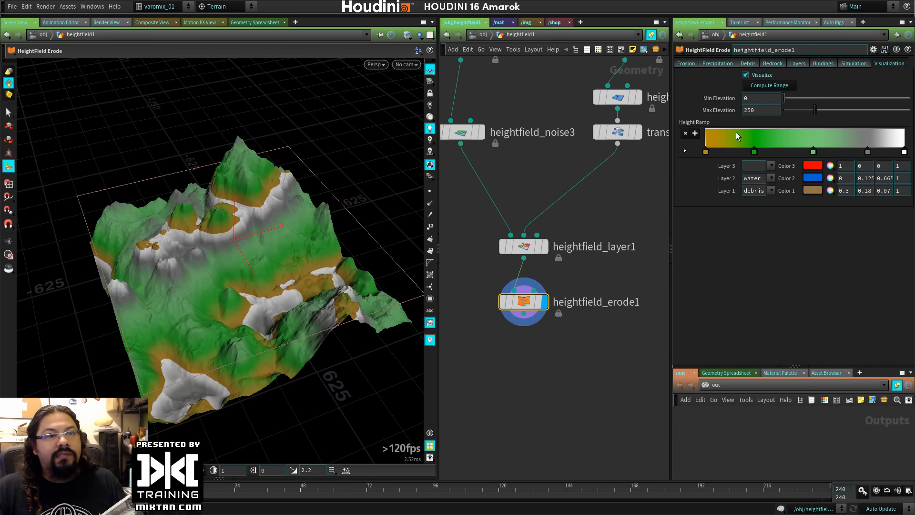
click(772, 87)
alt+drag(296, 190, 212, 317)
alt+drag(238, 217, 201, 158)
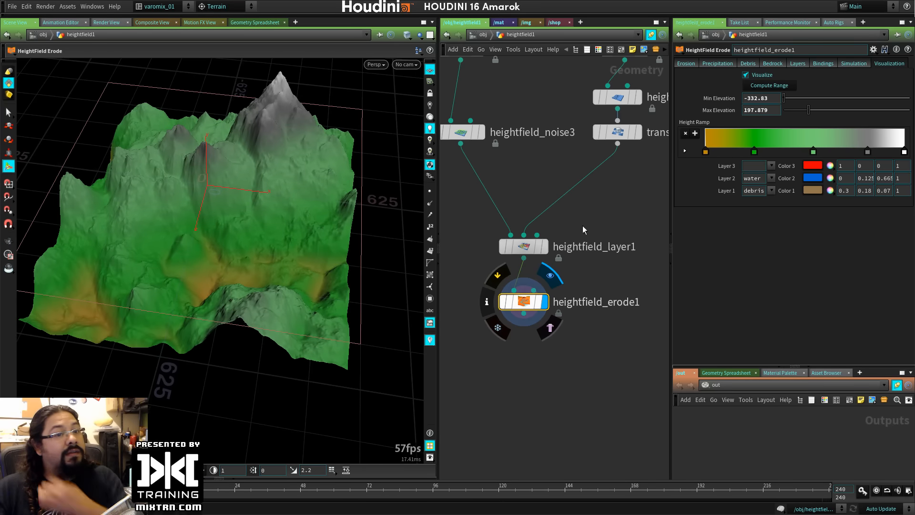
Show the erosion parameters of heightfield_erode1 and play the timeline to run the erosion simulation.
click(690, 65)
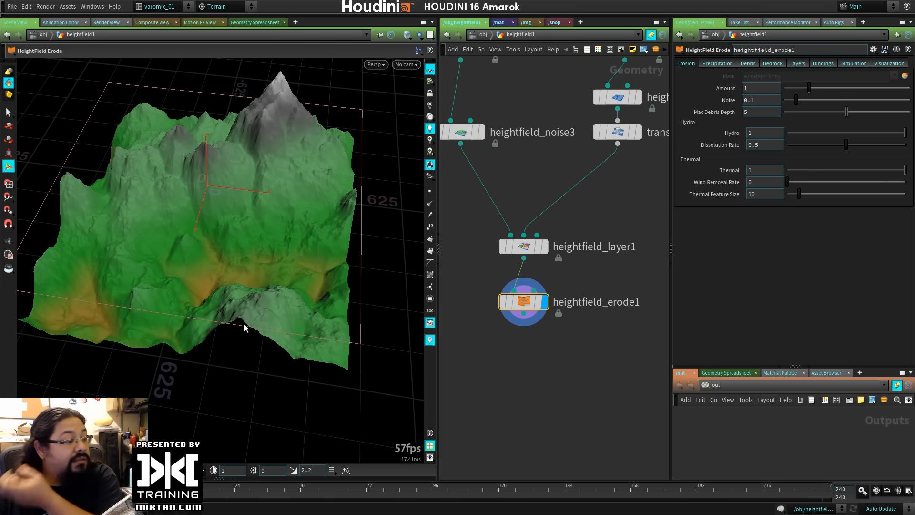
key(Up)
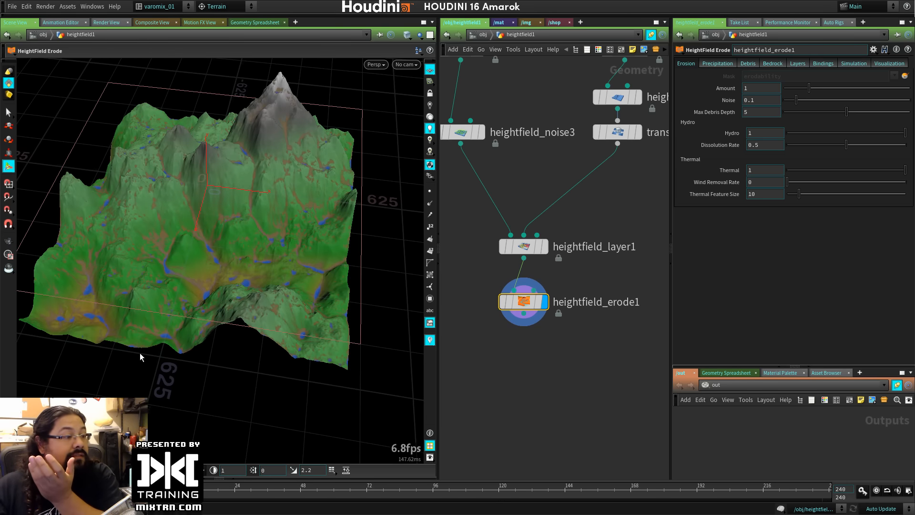
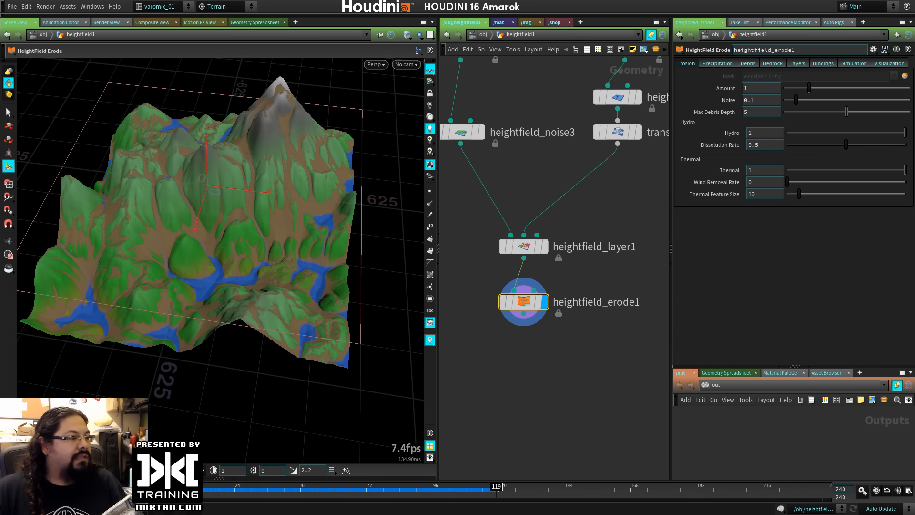
Turn off the terrain color visualization of heightfield_erode1 and examine the bare eroded terrain from several angles.
alt+right_drag(215, 330, 259, 364)
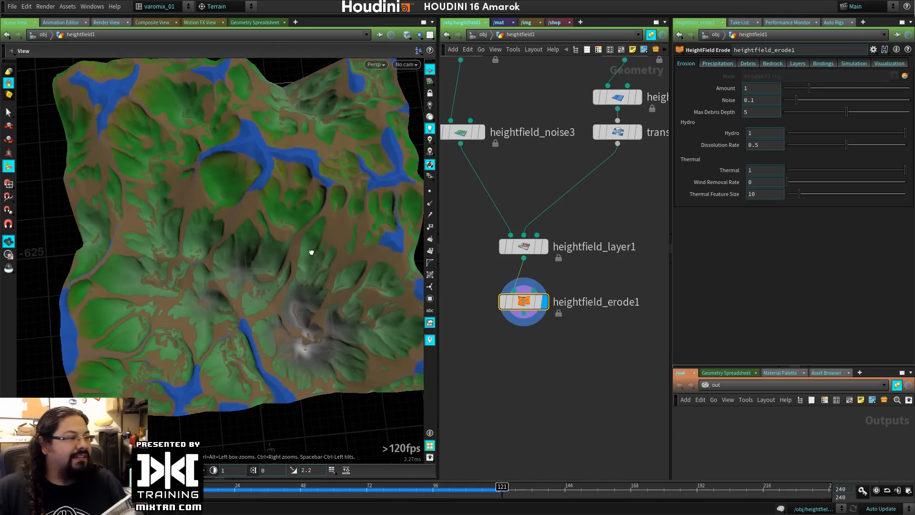
drag(298, 405, 215, 381)
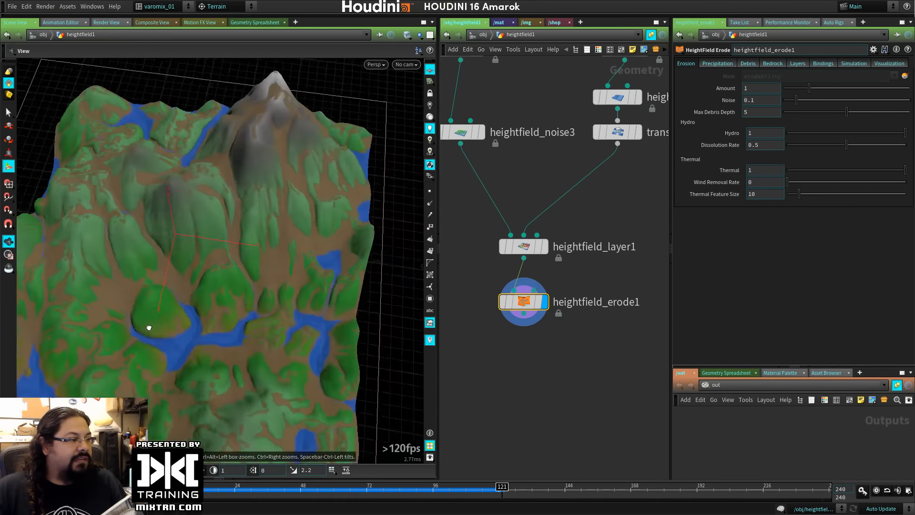
drag(149, 328, 224, 297)
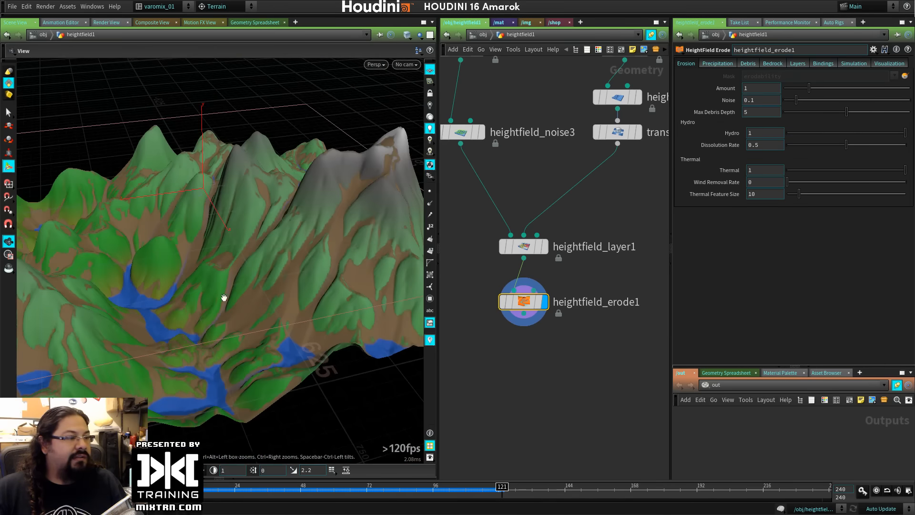
click(890, 63)
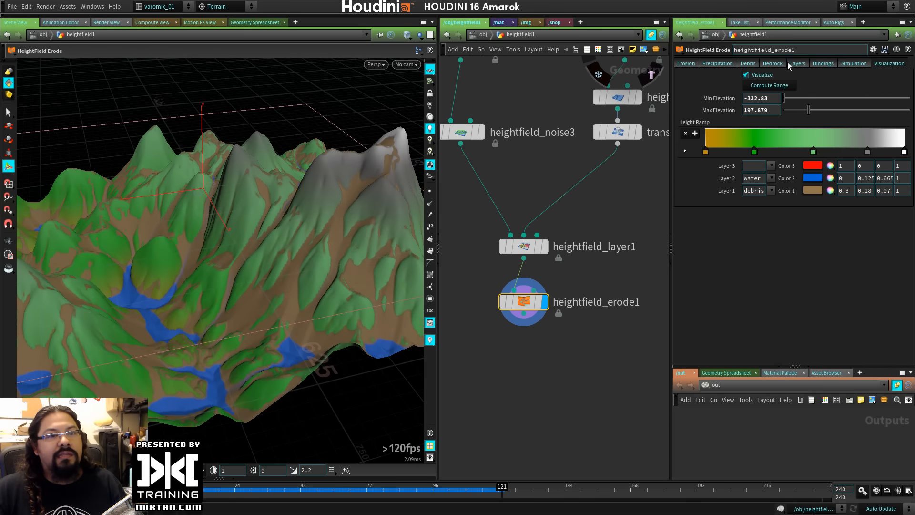
click(762, 75)
right_drag(334, 267, 253, 272)
drag(253, 272, 292, 272)
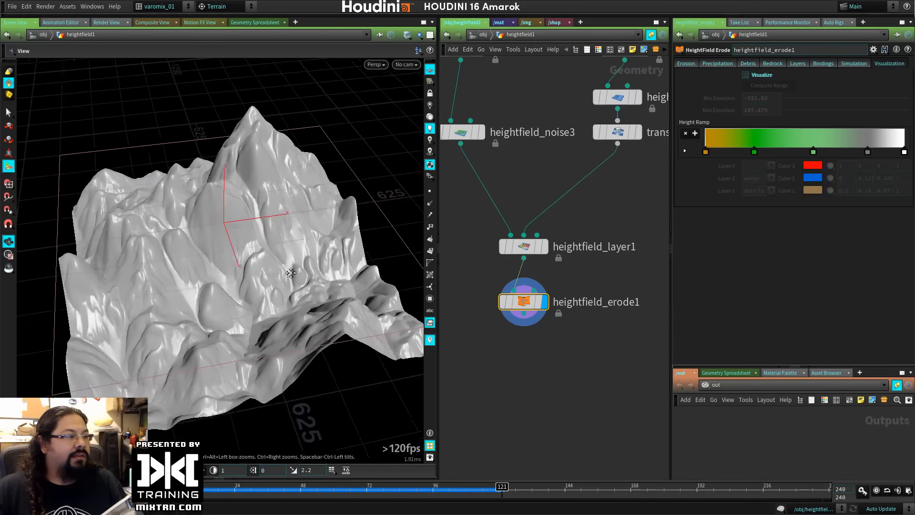
right_drag(292, 273, 257, 274)
drag(257, 274, 296, 303)
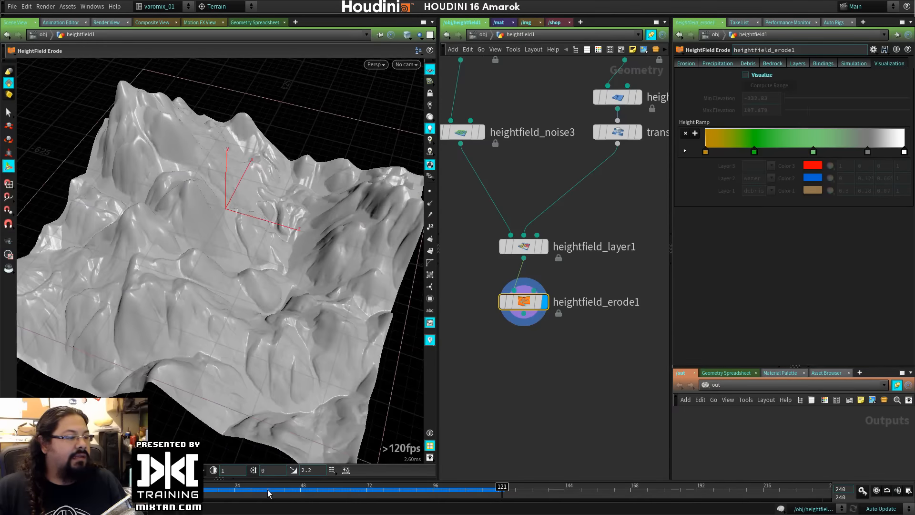
Scrub the timeline and replay the erosion simulation on the uncolored terrain, ending back at the first frame.
mouse_move(268, 493)
mouse_down()
mouse_move(258, 491)
mouse_move(421, 491)
mouse_up()
drag(358, 488, 205, 491)
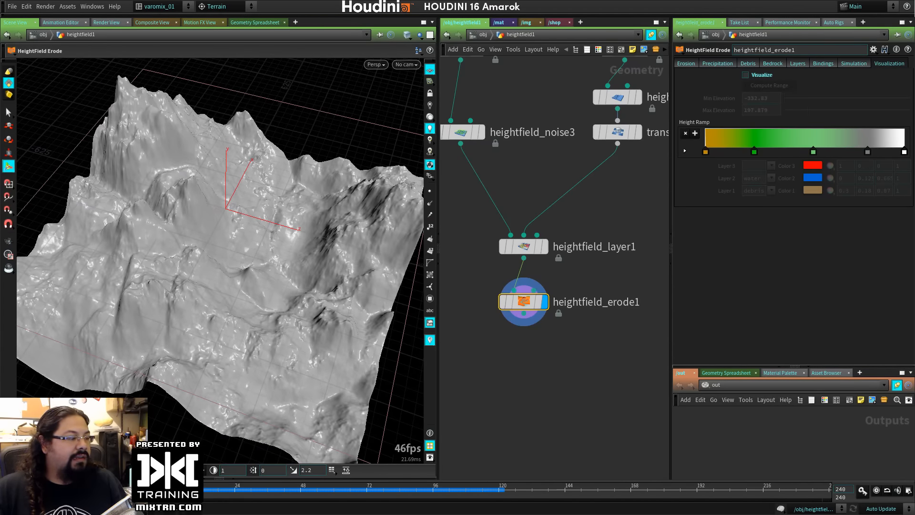
key(Up)
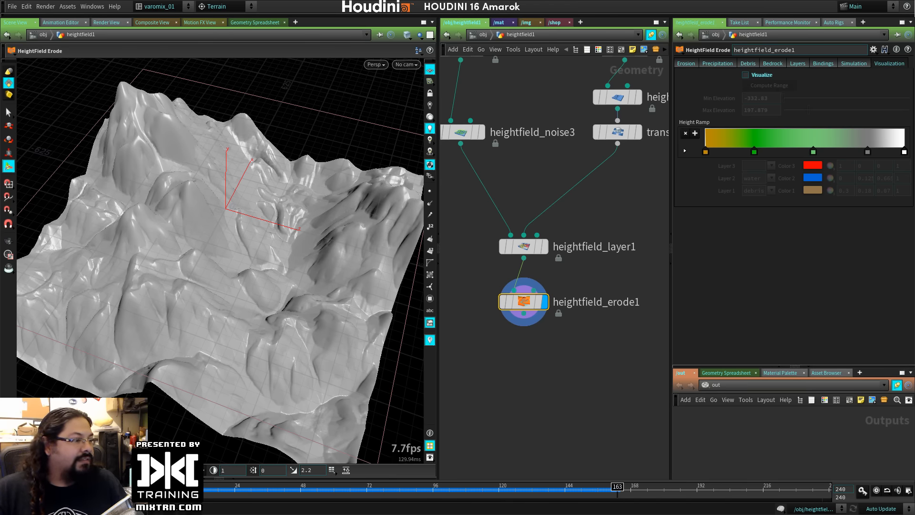
key(ctrl+Up)
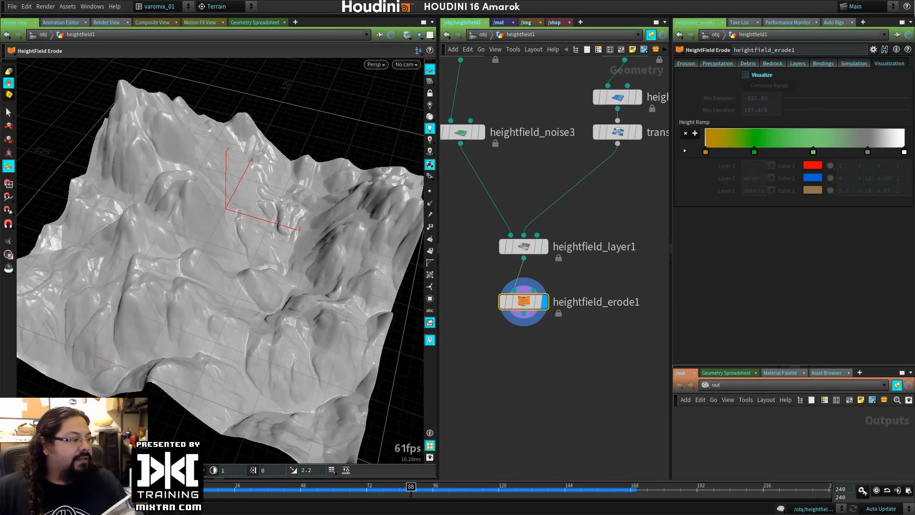
Turn on the terrain color visualization of heightfield_erode1 and replay the erosion to about frame 122.
click(764, 77)
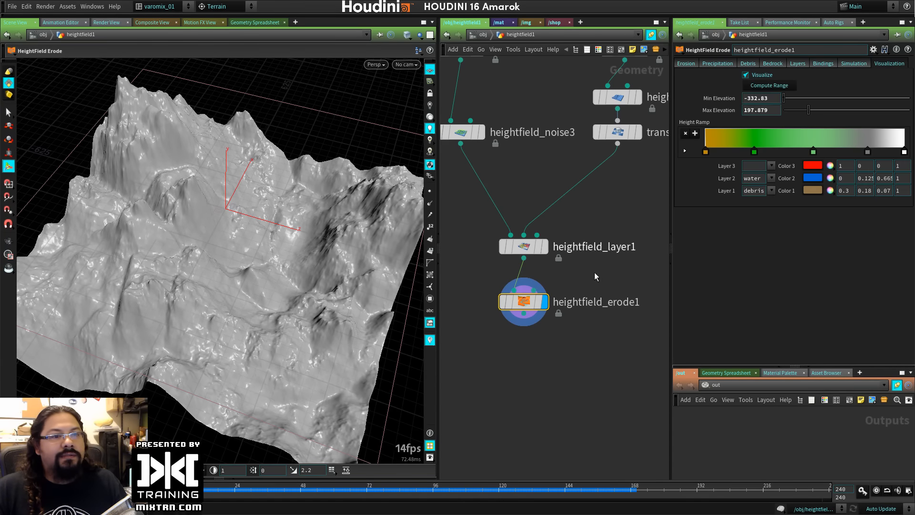
double_click(523, 302)
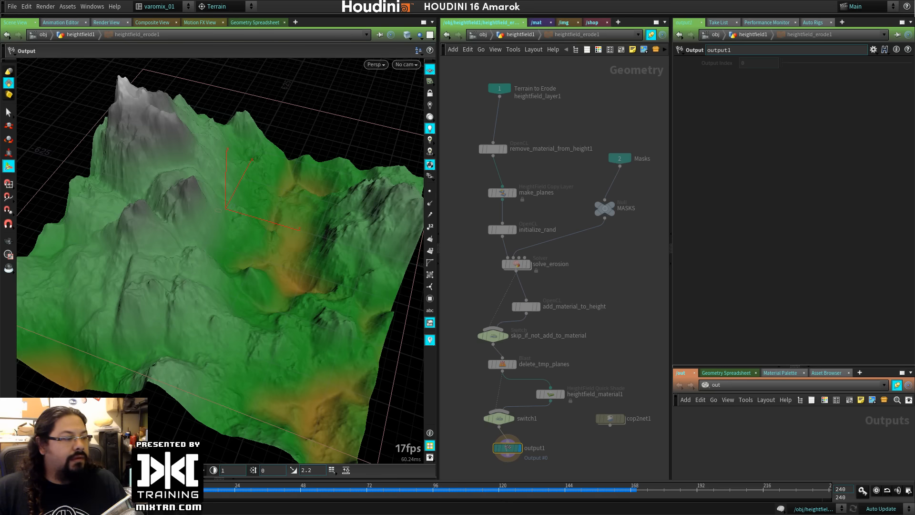
key(u)
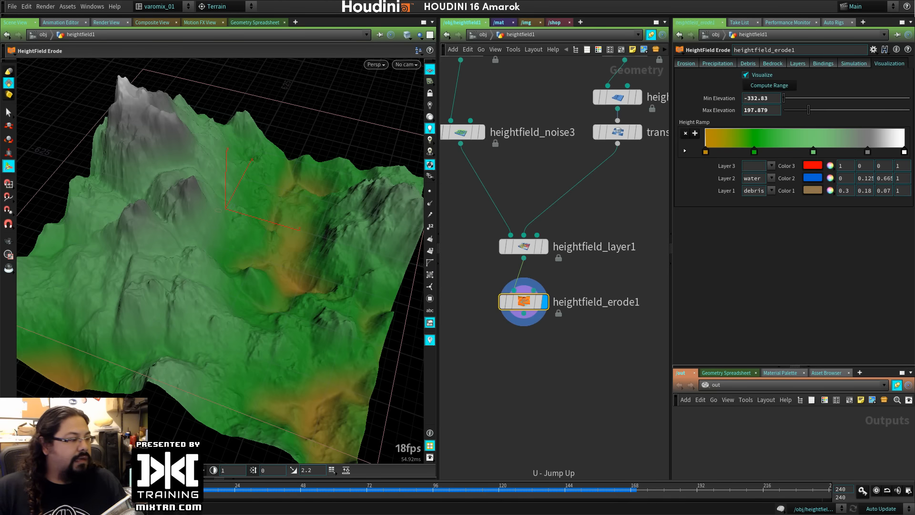
key(Escape)
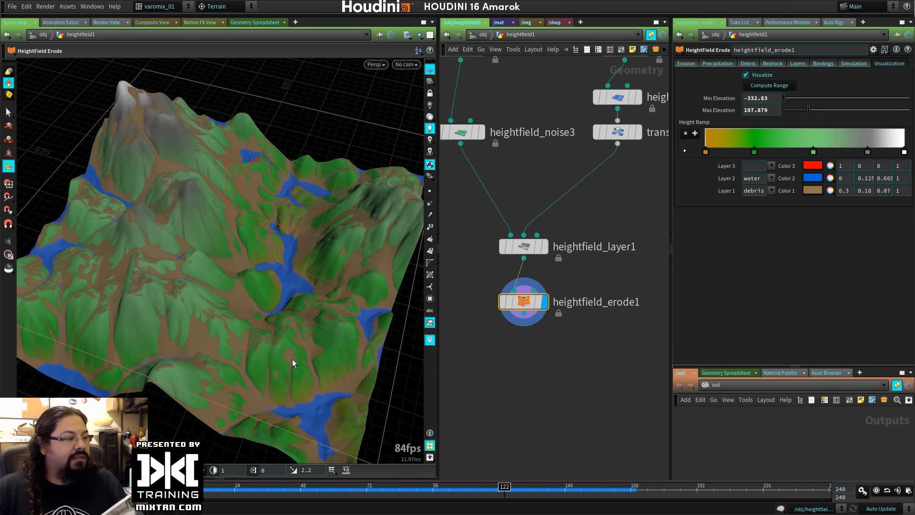
drag(292, 364, 259, 242)
key(Return)
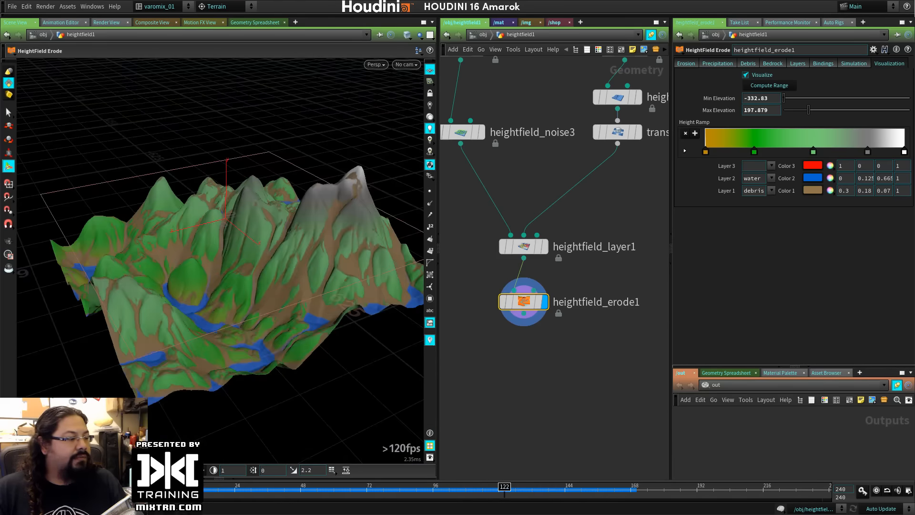
Set the grid spacing of the heightfield1 node to 1.
middle_drag(593, 244, 610, 301)
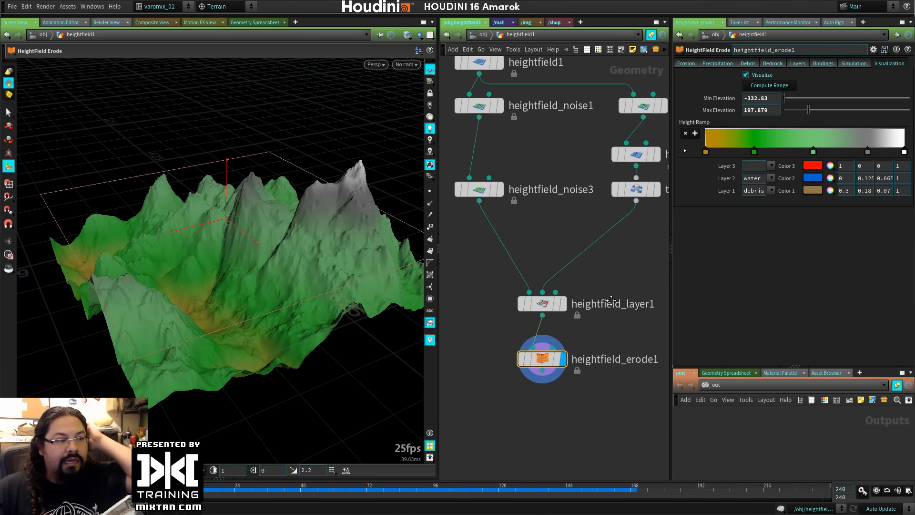
middle_drag(566, 233, 589, 337)
click(517, 134)
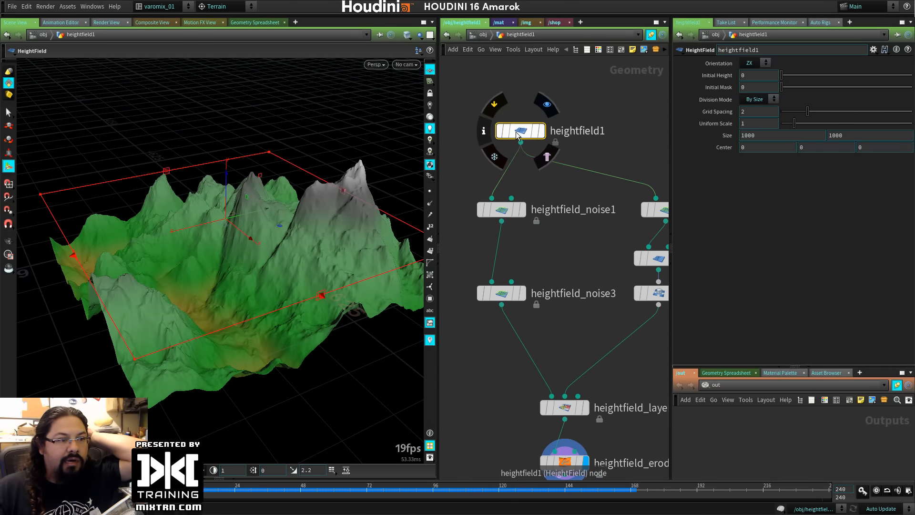
text(1)
key(Return)
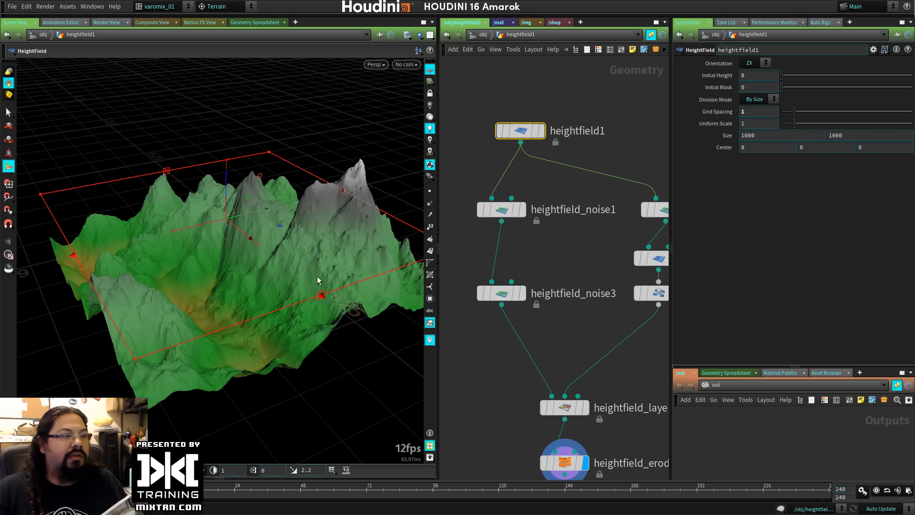
Run the erosion simulation on the finer grid to about frame 60 and examine the river channels up close.
alt+right_drag(189, 274, 355, 286)
alt+drag(310, 291, 345, 307)
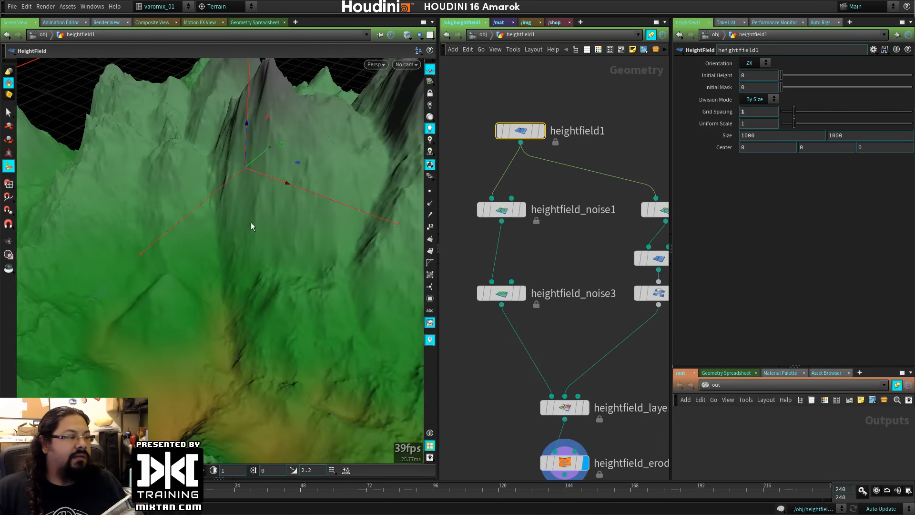
alt+drag(275, 243, 278, 242)
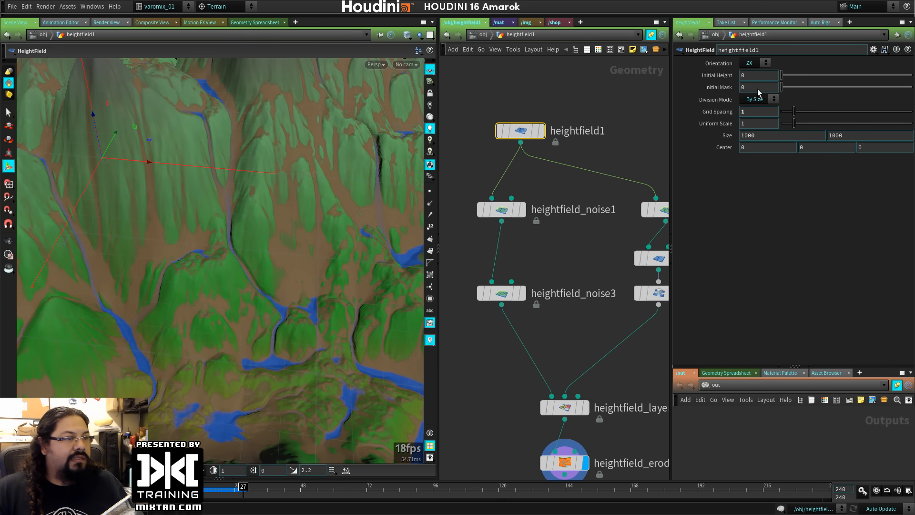
mouse_move(497, 213)
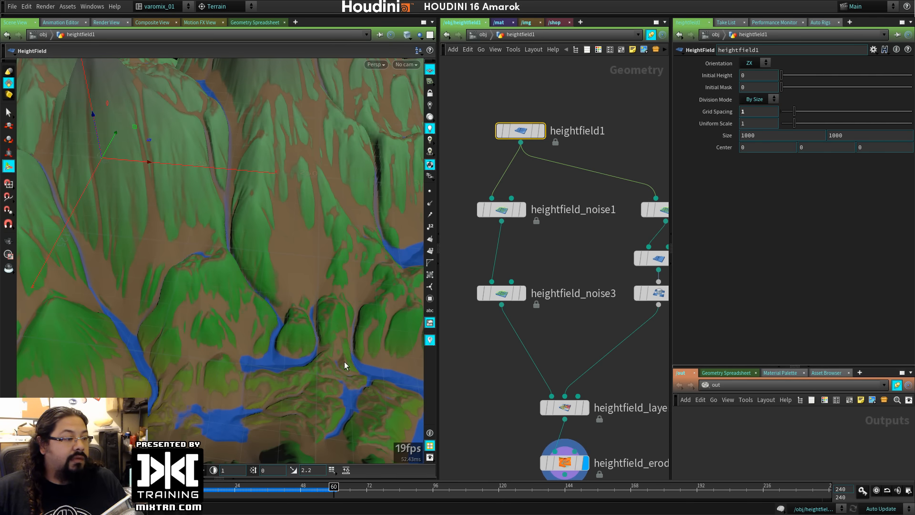
key(Escape)
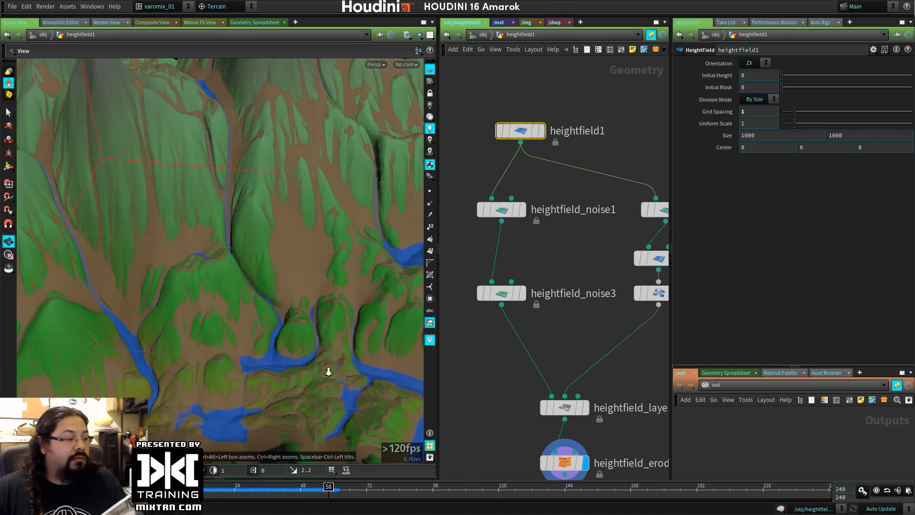
drag(328, 372, 404, 365)
Add a HeightField Visualize node below heightfield_erode1, connected to its output, and display it.
middle_drag(607, 406, 563, 215)
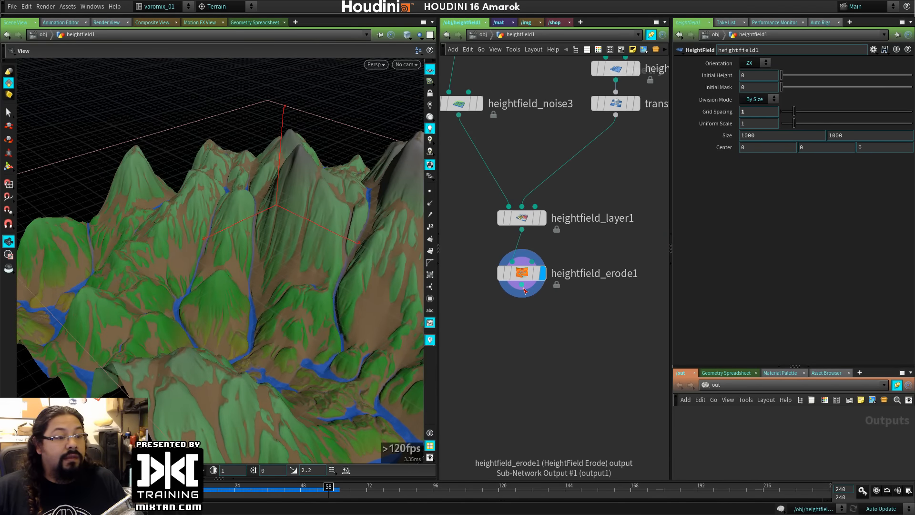
click(525, 289)
mouse_move(553, 391)
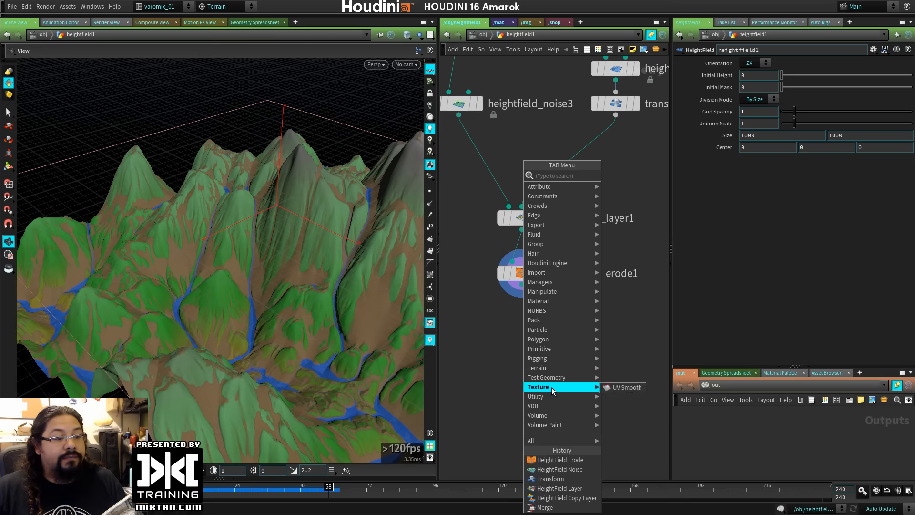
mouse_move(543, 369)
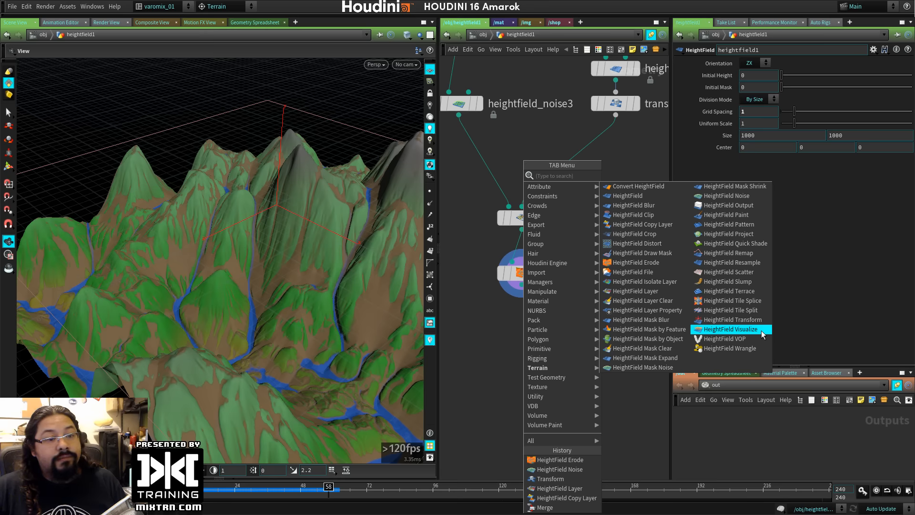
click(731, 330)
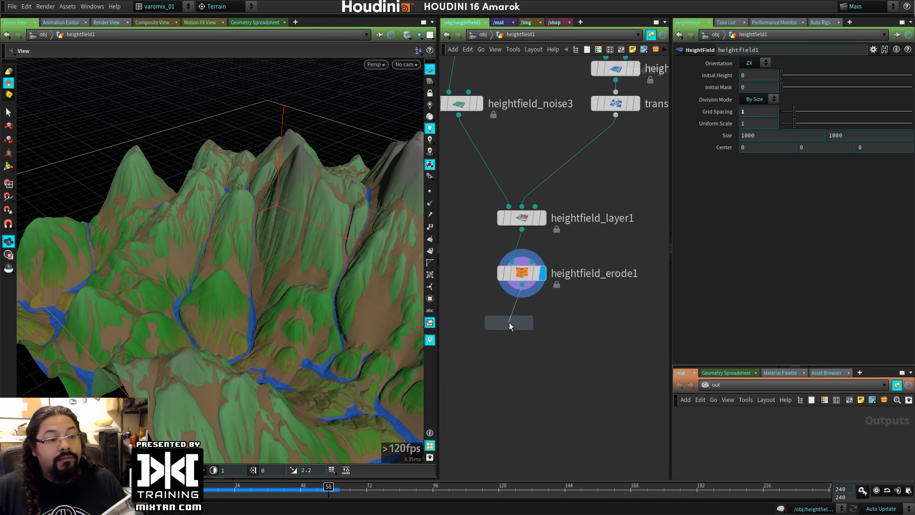
click(542, 325)
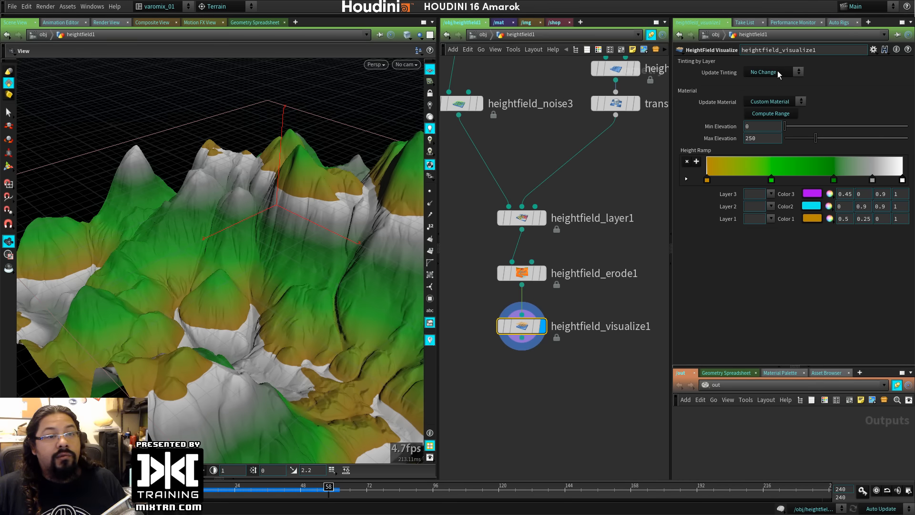
Try a max elevation of 31 and Default Tinting on heightfield_visualize1, and delete the node.
drag(825, 139, 789, 138)
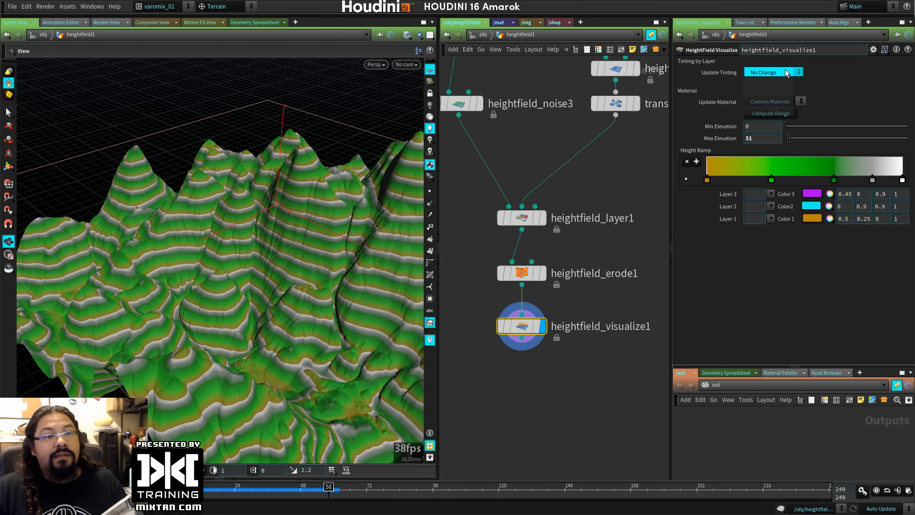
click(785, 70)
click(772, 90)
drag(500, 385, 547, 310)
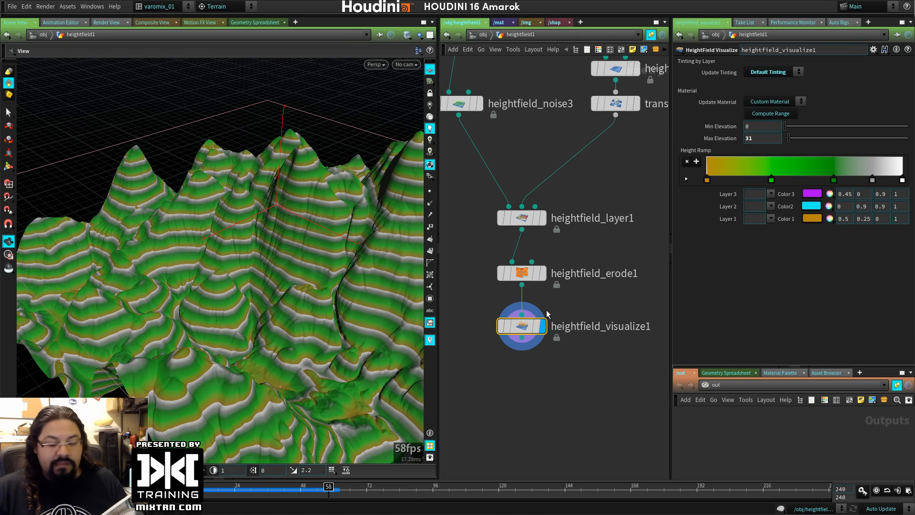
key(Delete)
Add a HeightField Output node below heightfield_erode1, connected to its output, and display it.
key(Tab)
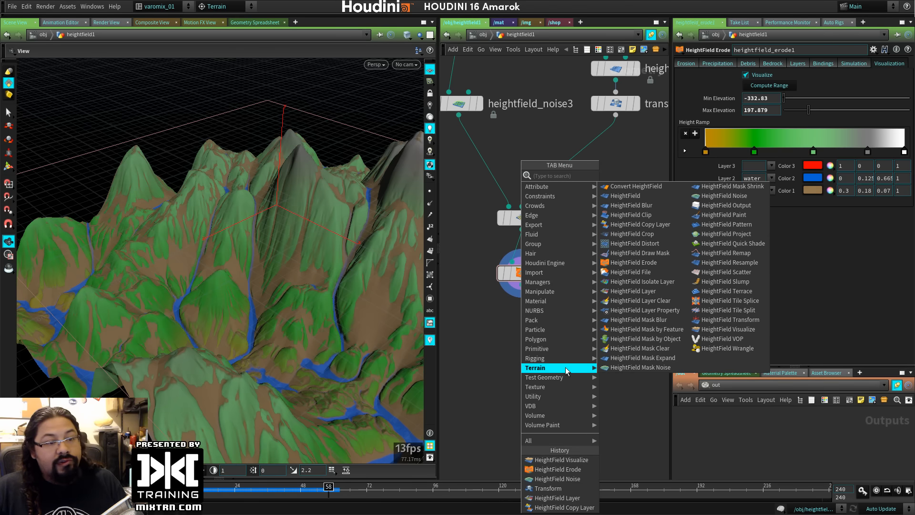
click(725, 205)
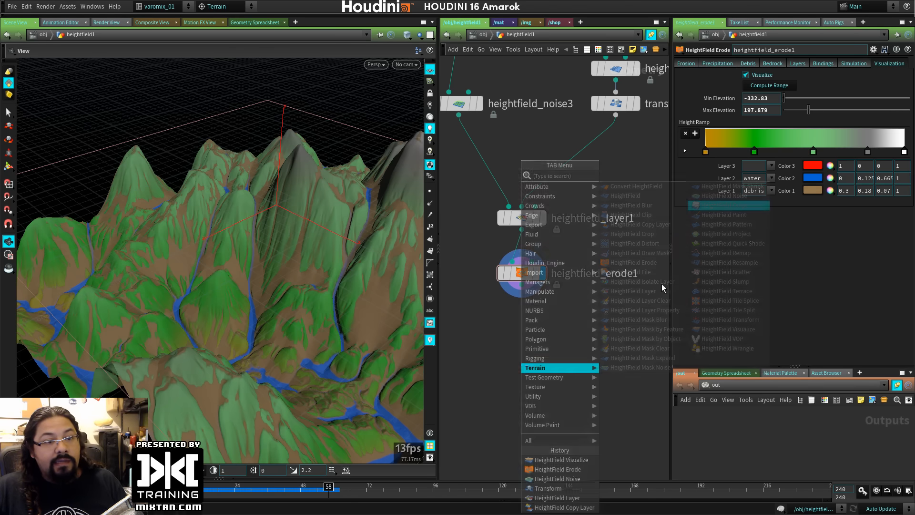
click(522, 320)
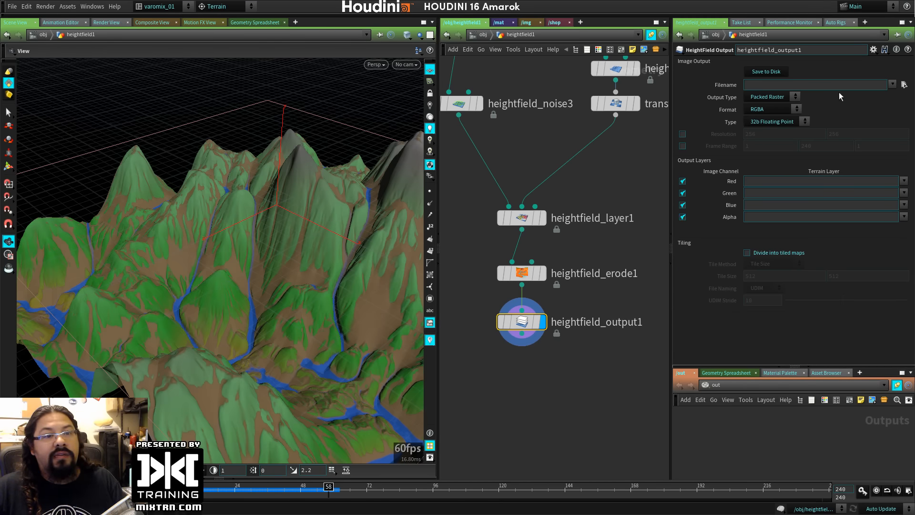
Keep Packed Raster output and RGBA format on heightfield_output1, and enable its custom resolution of 256 by 256.
click(791, 95)
click(766, 105)
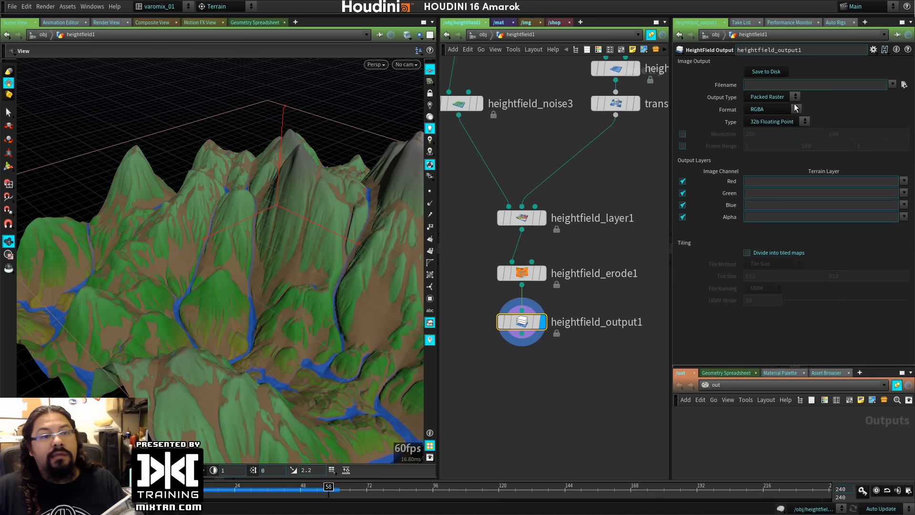
click(772, 109)
click(763, 119)
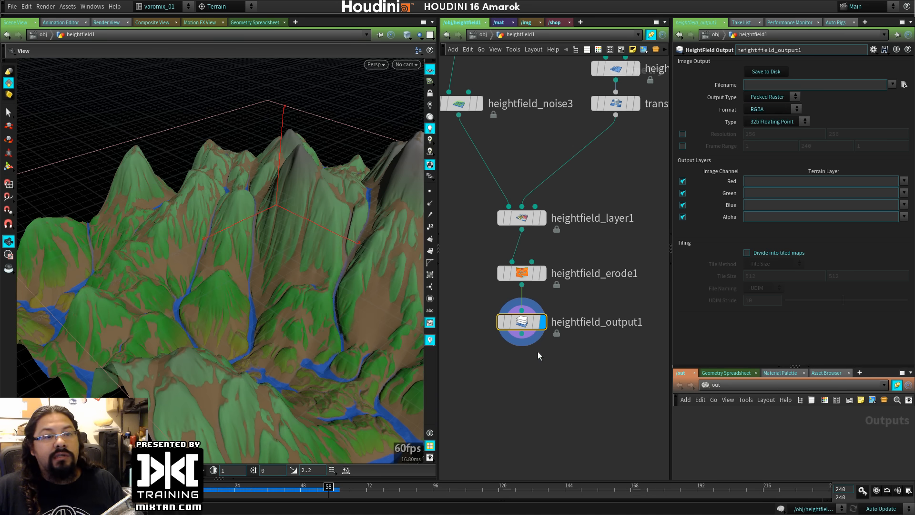
click(682, 134)
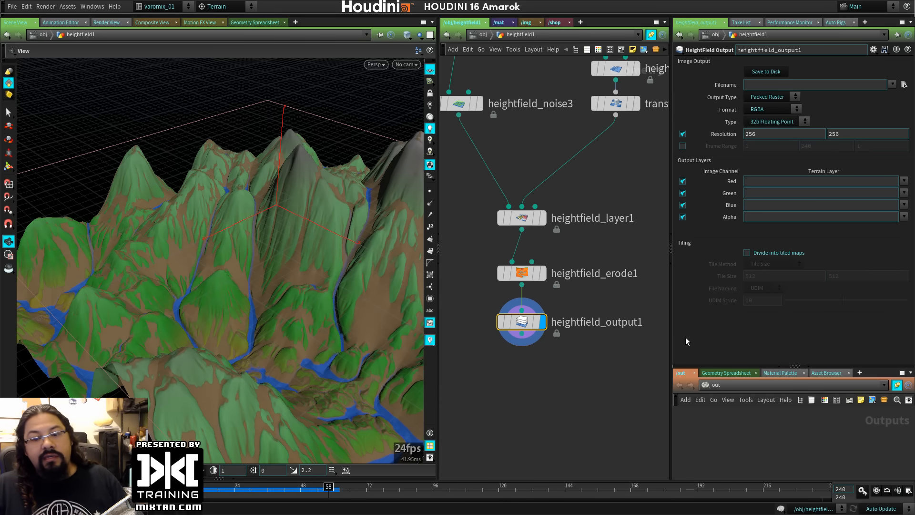
drag(270, 301, 201, 342)
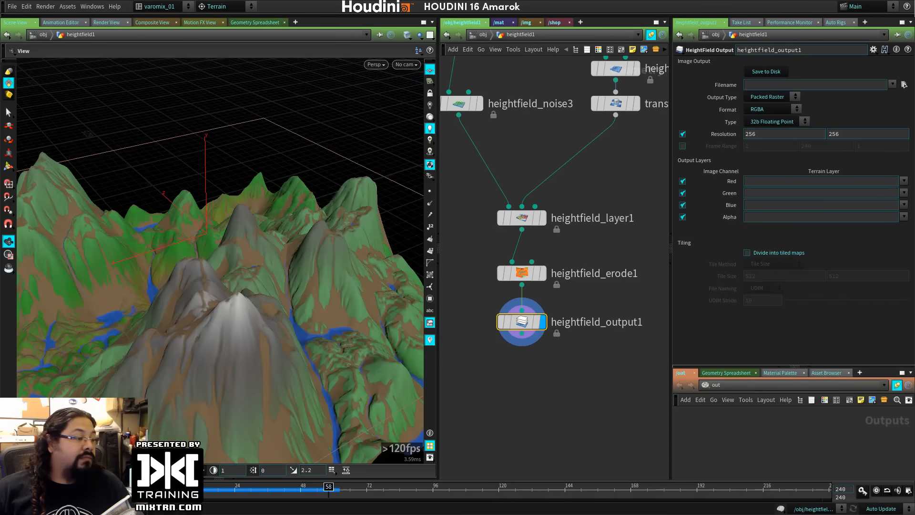
Scrub the timeline back to its beginning and view the whole terrain from a higher angle.
drag(229, 492, 186, 492)
mouse_move(278, 350)
mouse_down()
mouse_move(163, 340)
mouse_move(221, 371)
mouse_move(266, 357)
mouse_up()
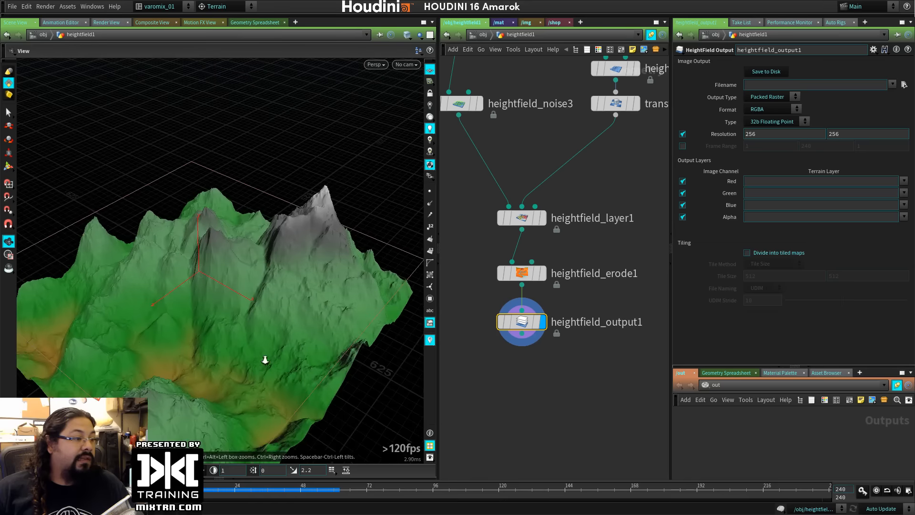
Add a Test Geometry: Rubber Toy node in the free space below transform1.
middle_drag(577, 166, 515, 233)
key(Tab)
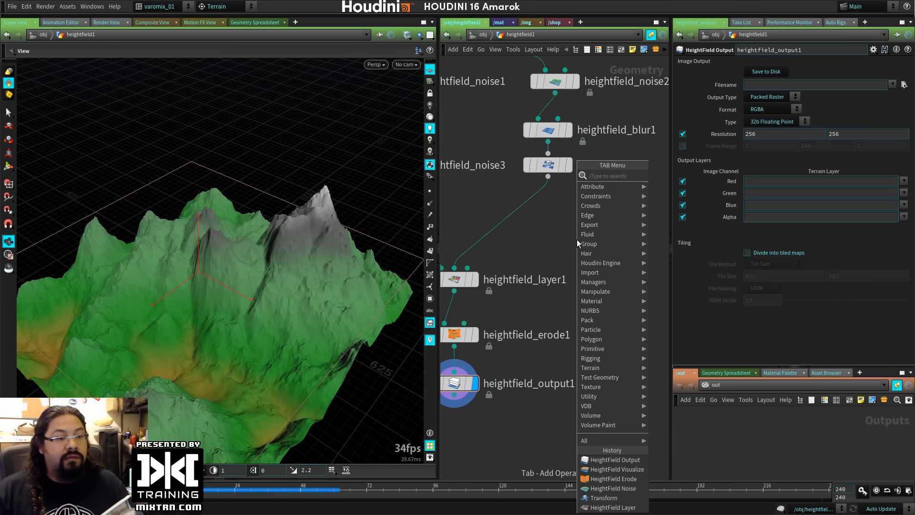
text(rob)
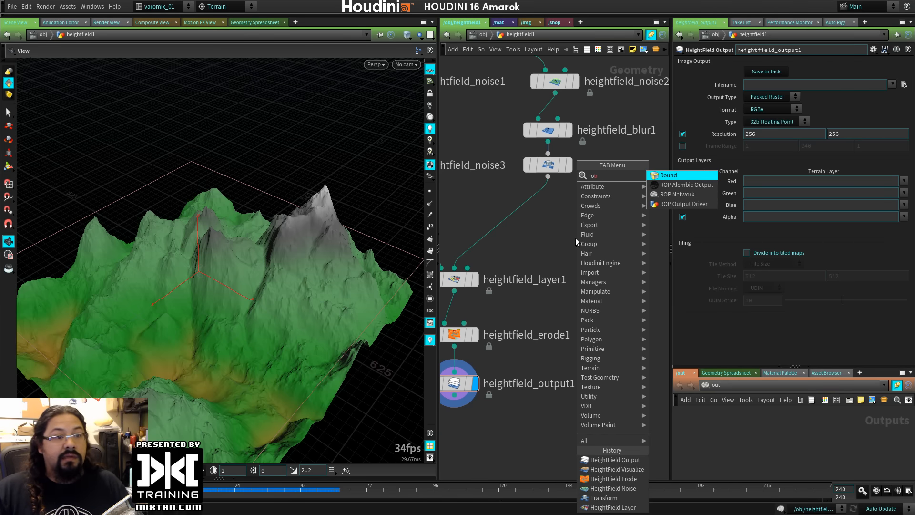
key(Escape)
key(Tab)
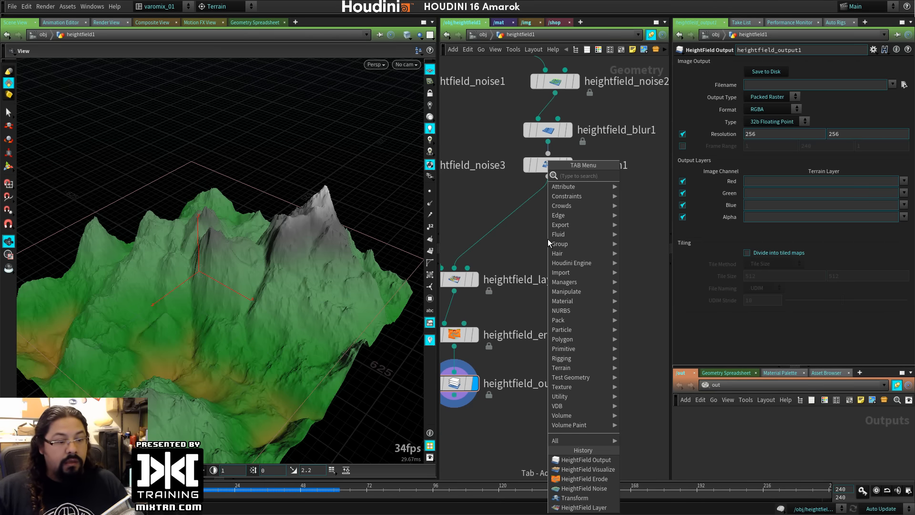
text(tes)
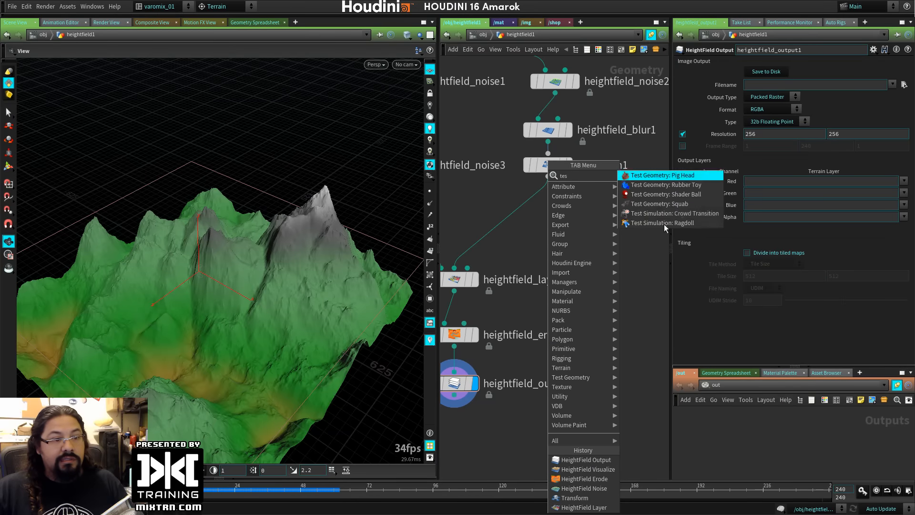
click(660, 186)
click(610, 227)
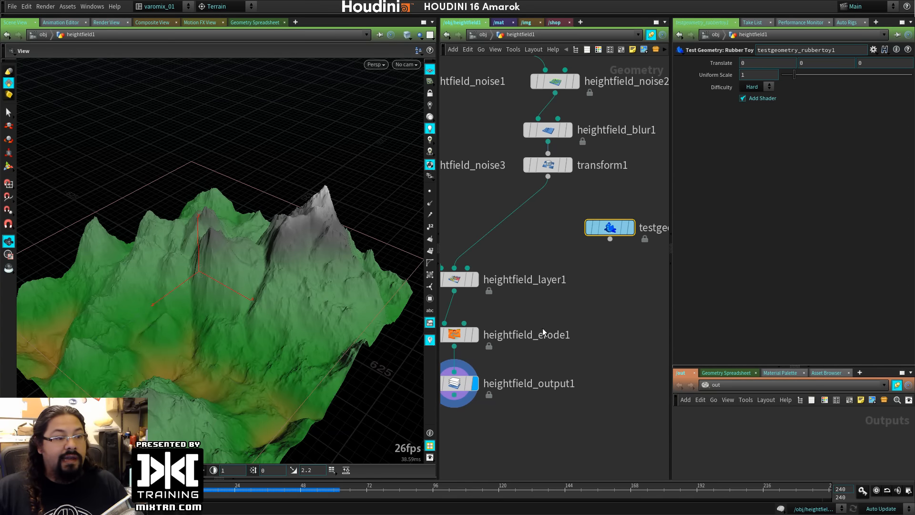
Move the erode and output nodes down to open space below heightfield_layer1, and position the rubber toy node beside that layer node.
middle_drag(591, 327, 640, 271)
drag(512, 376, 496, 279)
drag(508, 327, 515, 430)
middle_drag(593, 314, 561, 341)
drag(622, 199, 622, 260)
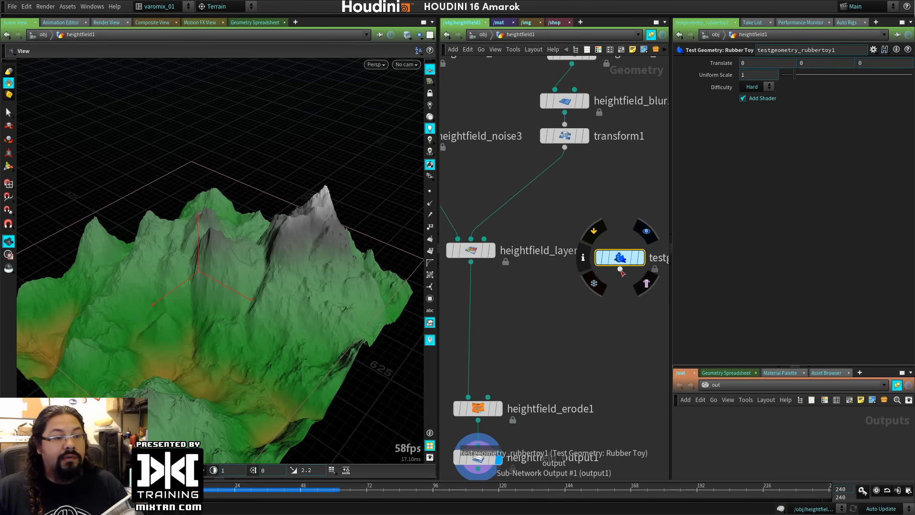
click(620, 270)
key(Escape)
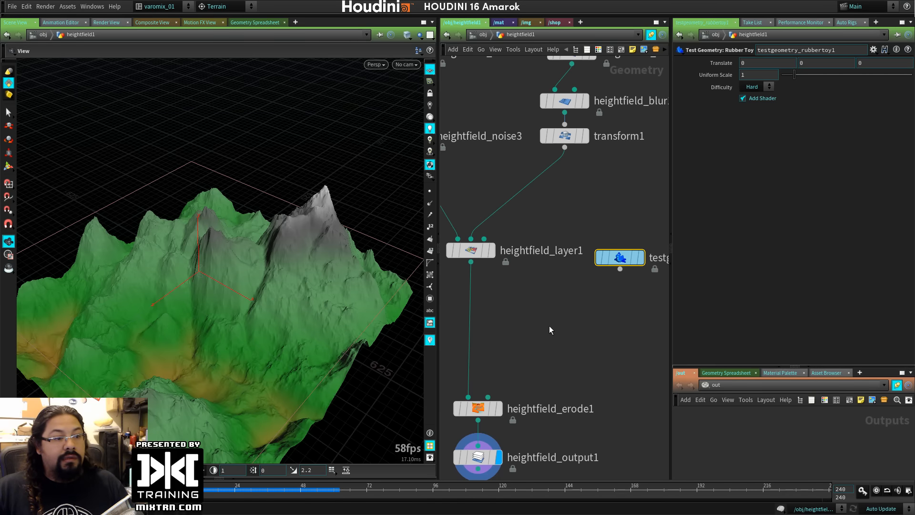
click(621, 269)
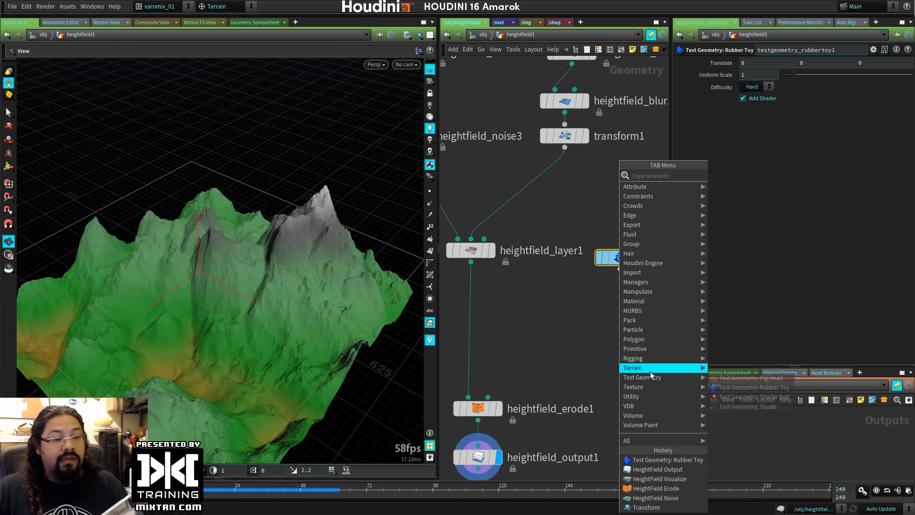
mouse_move(651, 367)
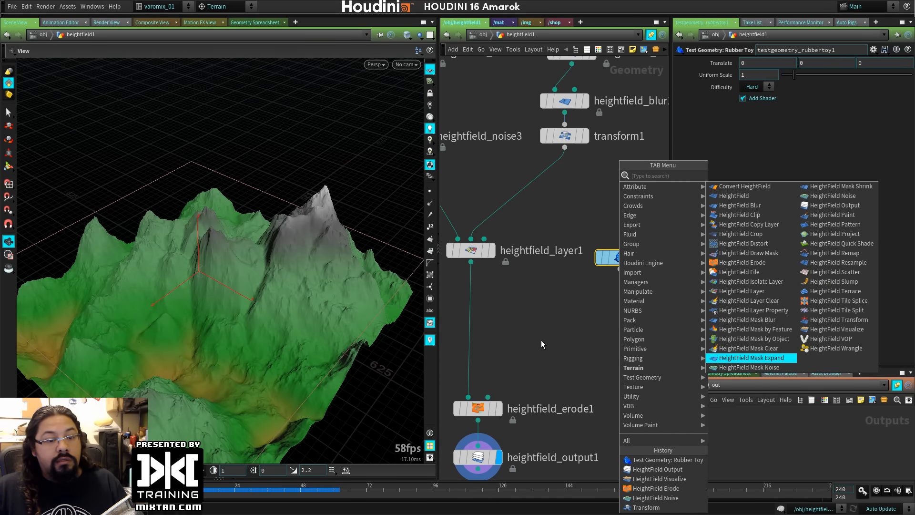
key(Escape)
key(Tab)
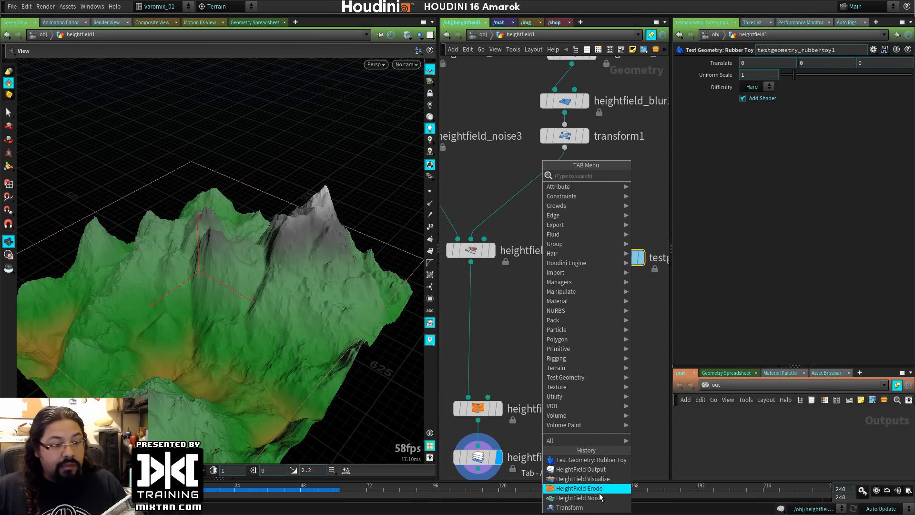
key(Escape)
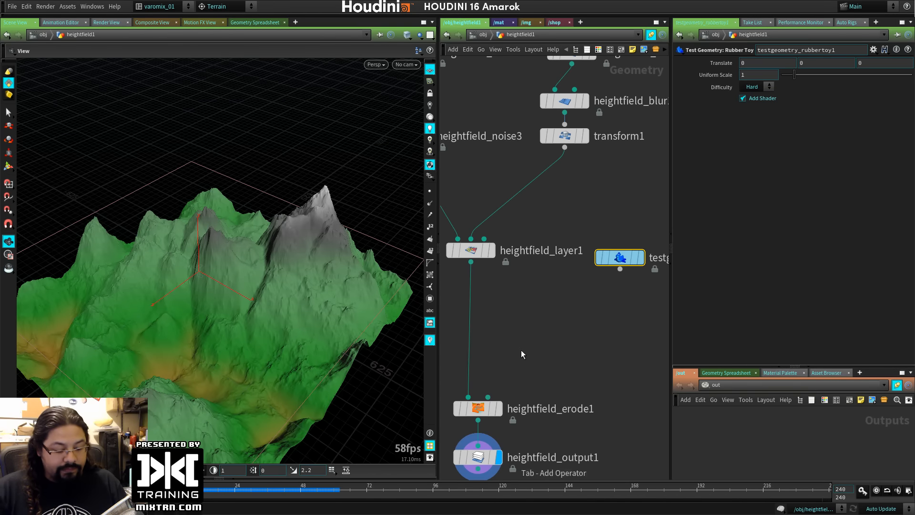
Insert a HeightField Layer node between heightfield_layer1 and heightfield_erode1, and connect the rubber toy to its second input.
key(Tab)
text(laye)
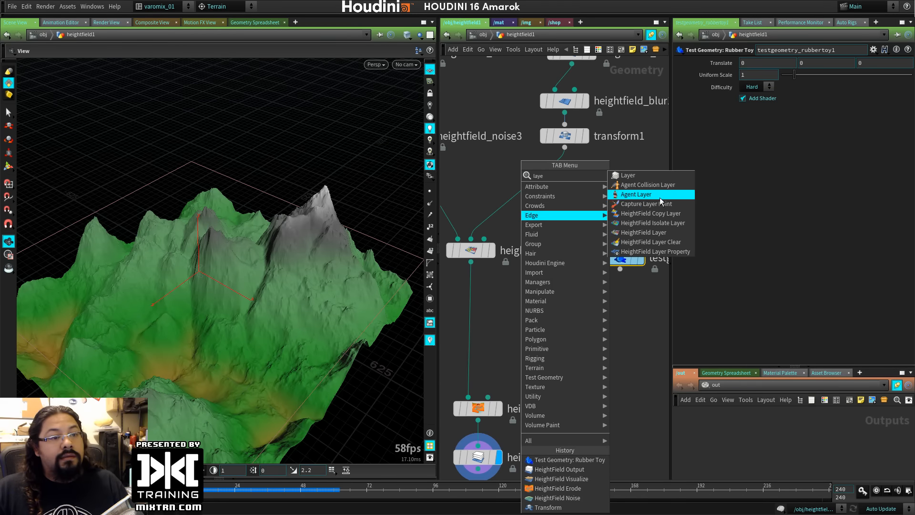
click(643, 232)
click(465, 341)
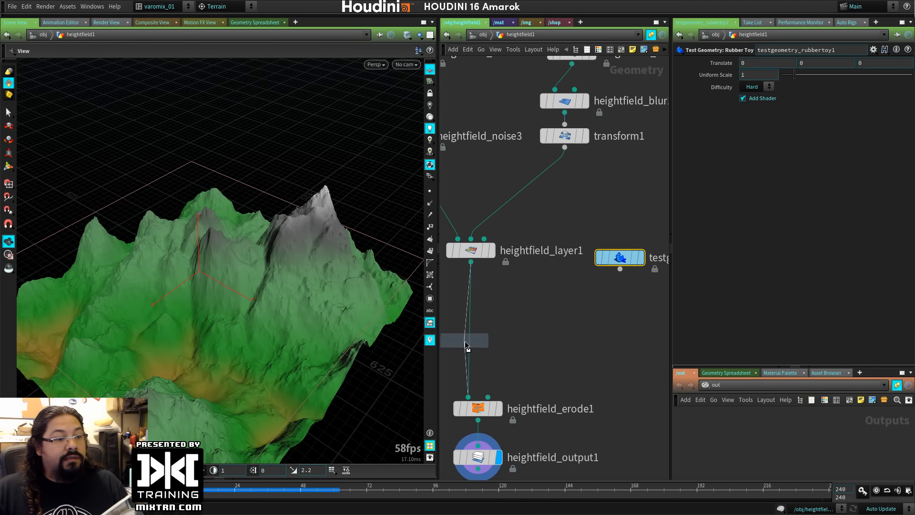
drag(470, 343, 522, 338)
drag(619, 269, 518, 327)
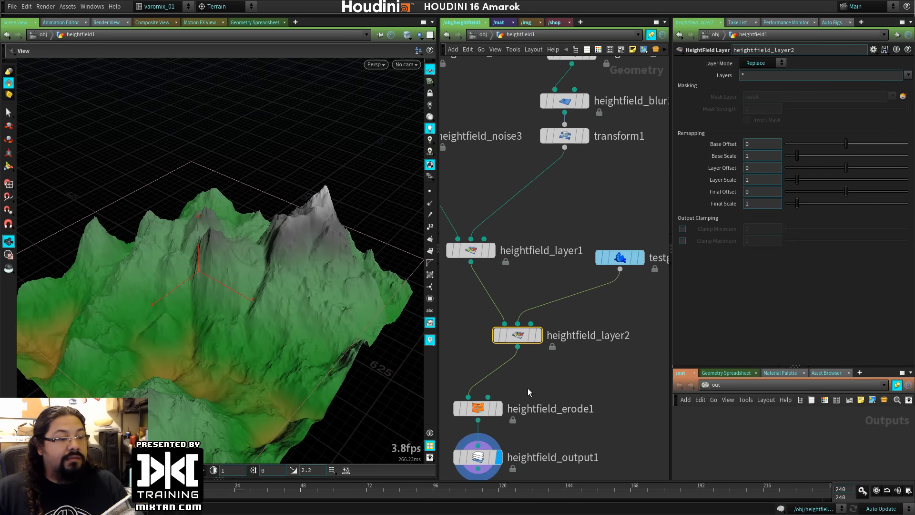
Display the rubber toy node and heightfield_layer1 in turn to compare the toy's size with the terrain.
middle_drag(527, 388, 571, 292)
drag(215, 362, 196, 364)
middle_drag(652, 243, 518, 322)
click(552, 243)
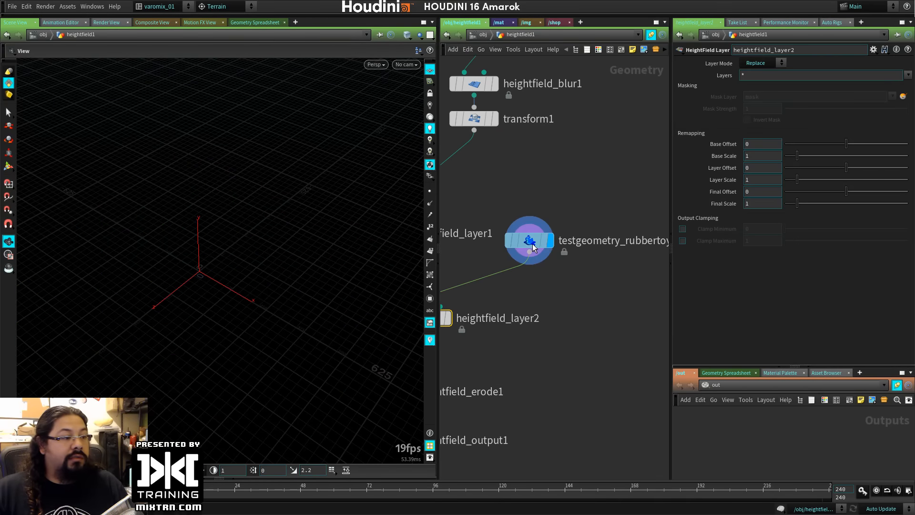
click(533, 244)
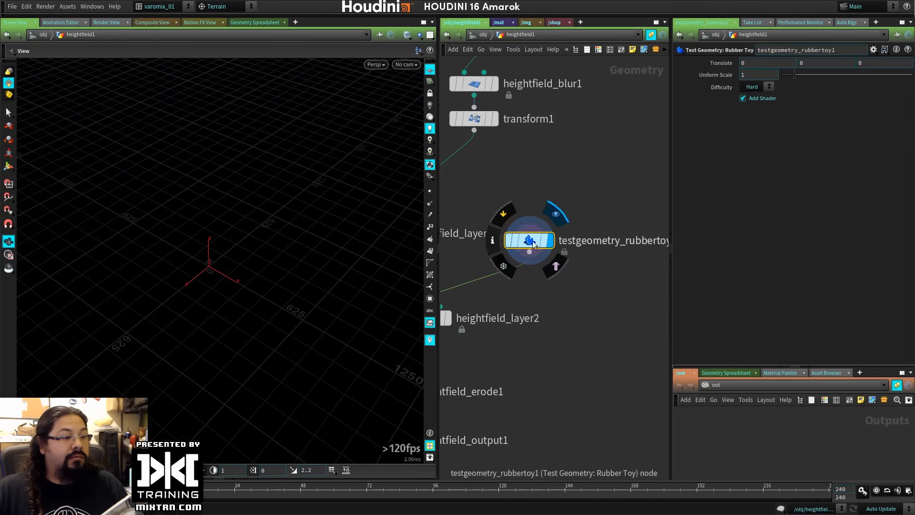
key(space+h)
scroll(327, 298, down, 5)
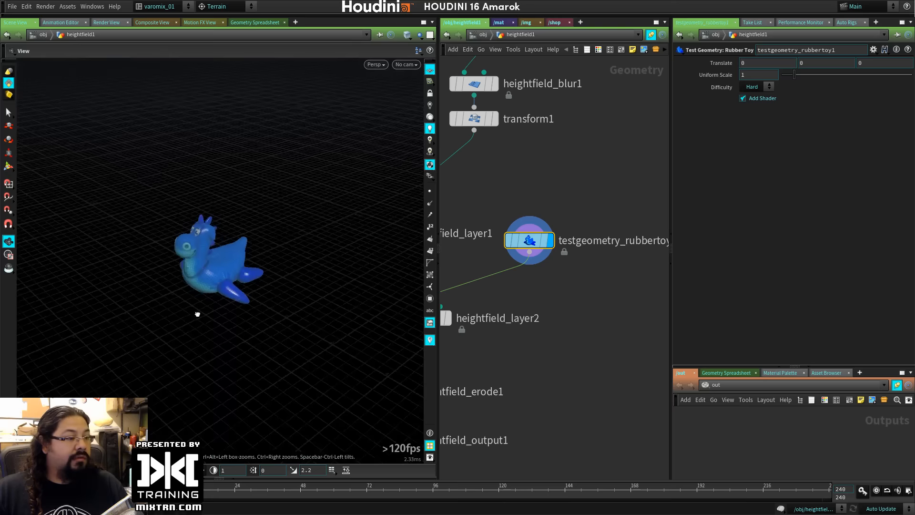
middle_drag(551, 296, 645, 276)
click(498, 221)
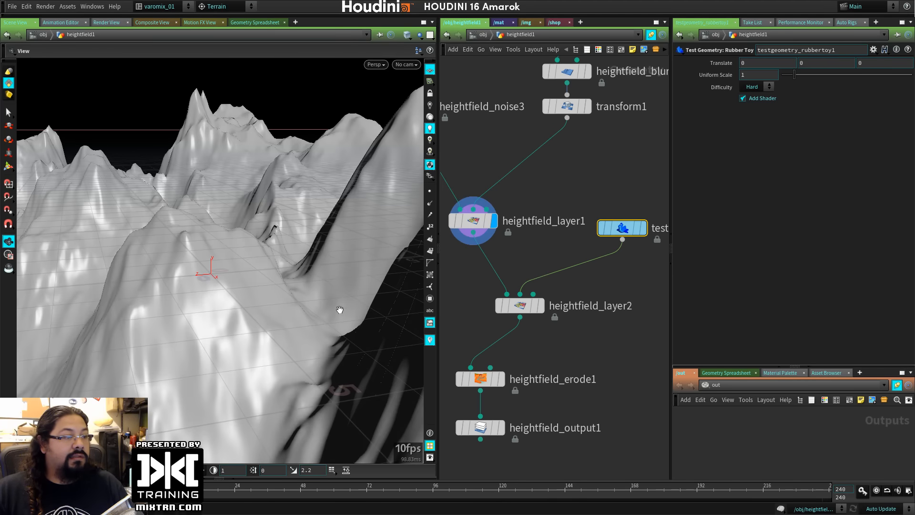
drag(208, 296, 205, 324)
Insert a Transform node between the rubber toy and heightfield_layer2.
key(Tab)
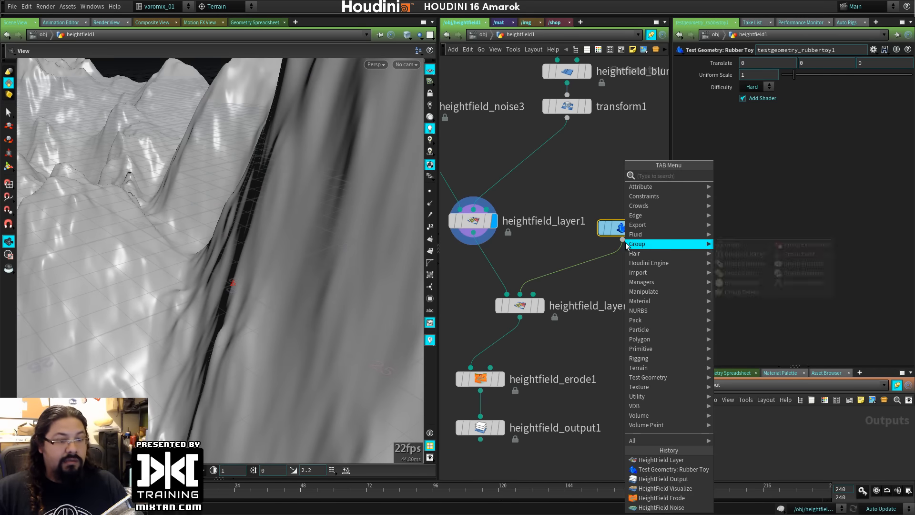
text(tr)
key(Return)
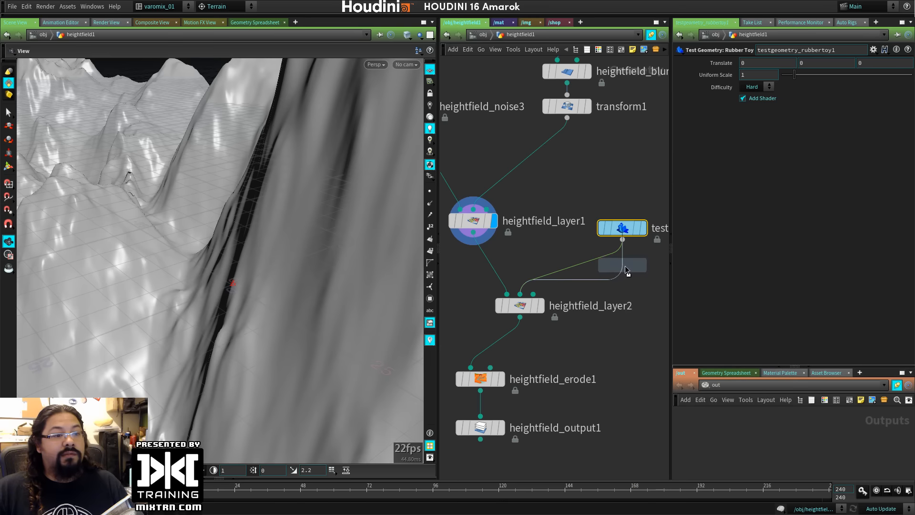
click(624, 274)
Try uniform scales of 5 and 10 on transform2, and display the scaled toy.
drag(757, 160, 706, 162)
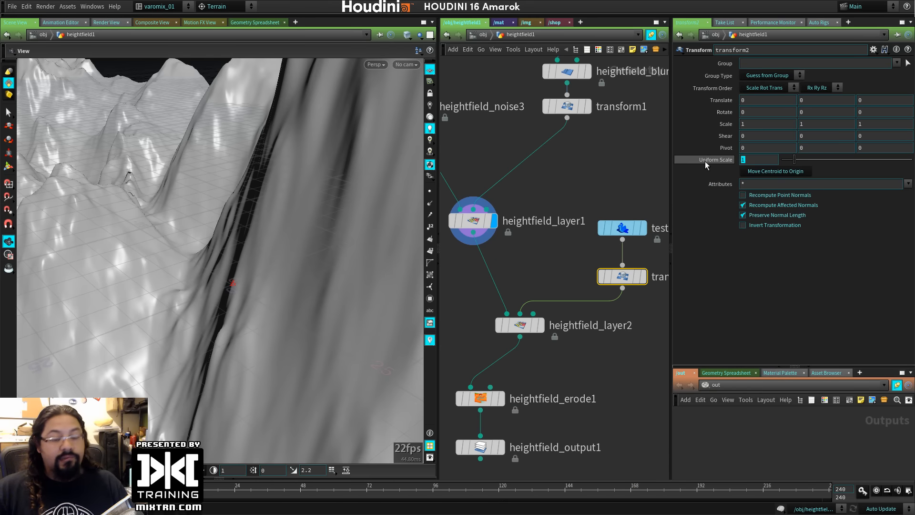
text(5)
key(Return)
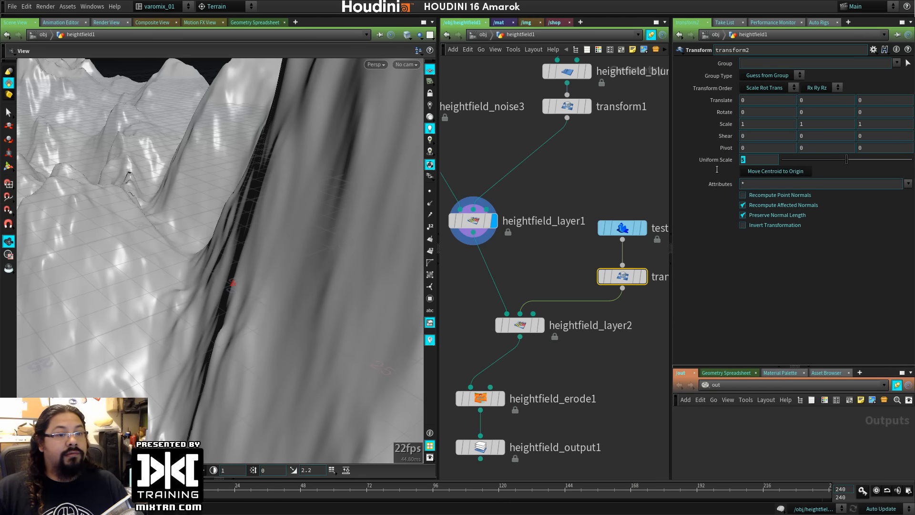
text(10)
key(Return)
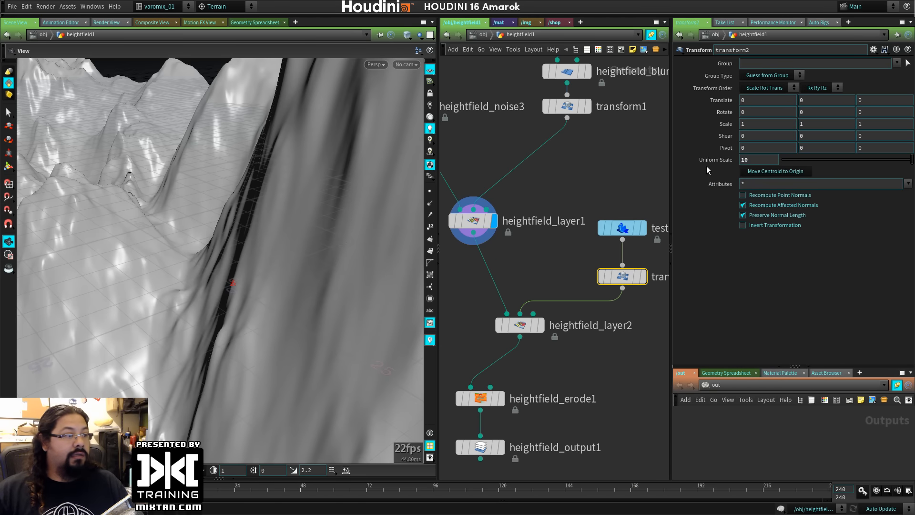
click(642, 279)
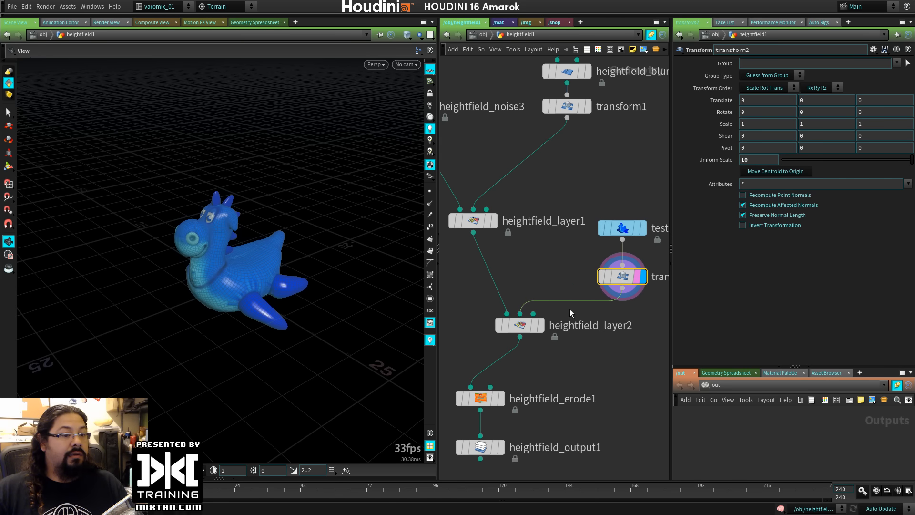
Display heightfield_layer2 and raise the uniform scale of transform2 to 220.
click(543, 326)
alt+drag(288, 310, 312, 337)
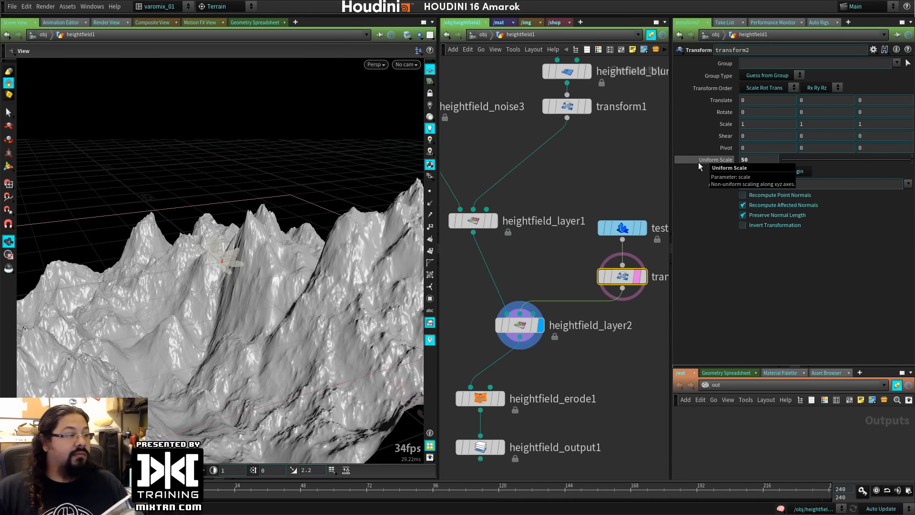
middle_drag(756, 159, 820, 128)
Move the rubber toy into the mountain with transform2, to about -226 along Z and about -17 along Y.
mouse_move(622, 279)
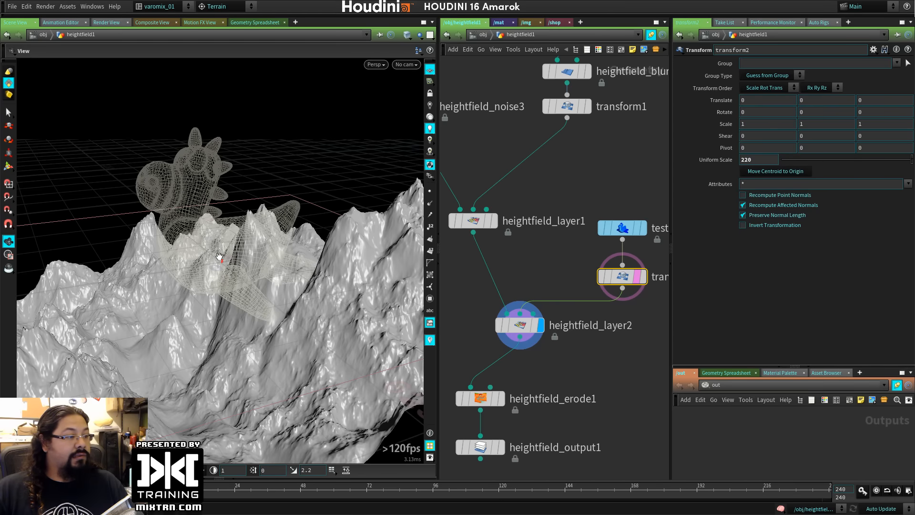
key(t)
mouse_move(220, 260)
mouse_down()
mouse_move(286, 264)
mouse_move(323, 222)
mouse_up()
key(s)
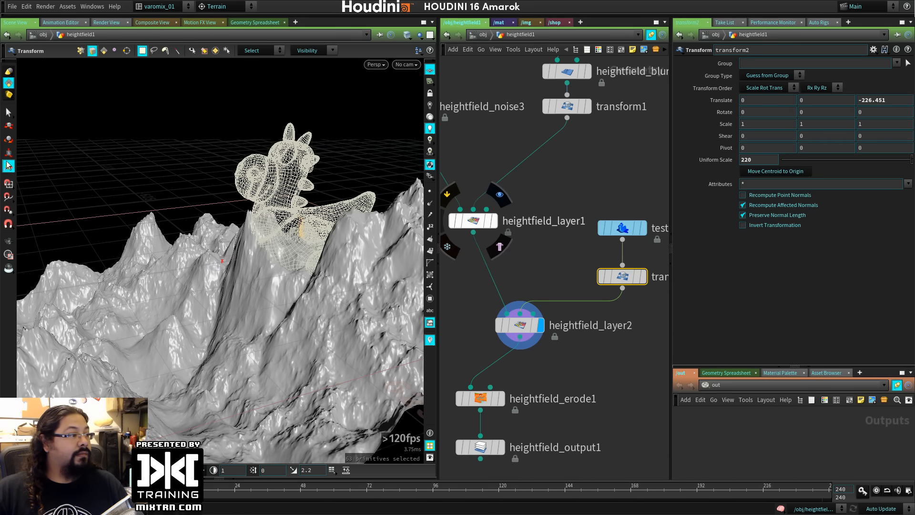
click(628, 278)
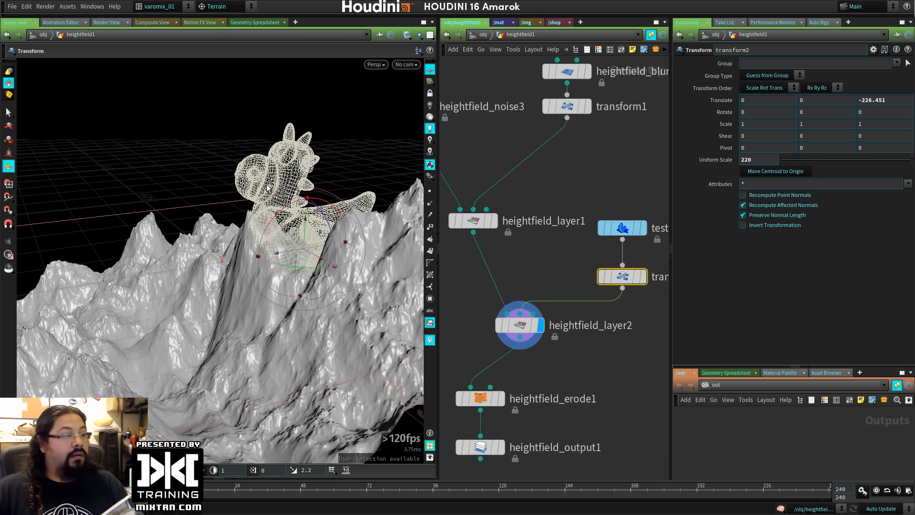
drag(303, 221, 304, 229)
alt+drag(298, 233, 165, 267)
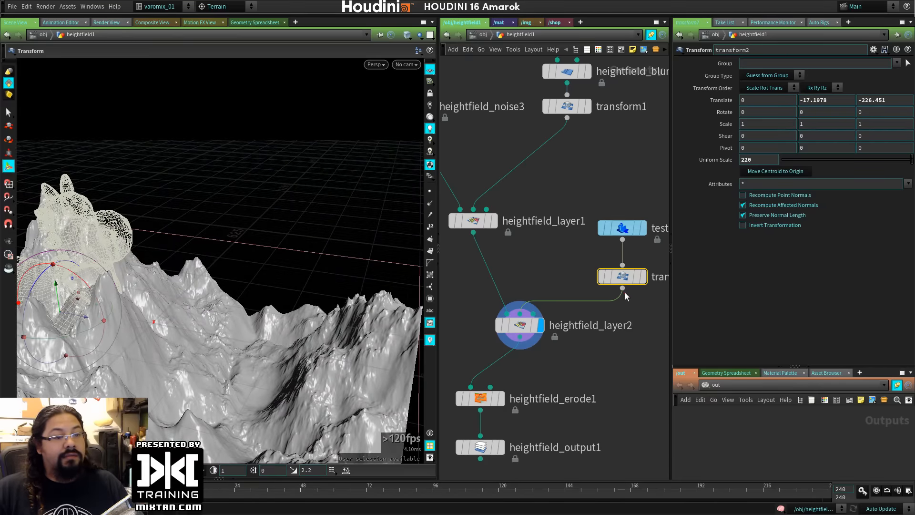
Try a Convert HeightField node between transform2 and heightfield_layer2, display it, and delete the node.
key(Tab)
mouse_move(638, 368)
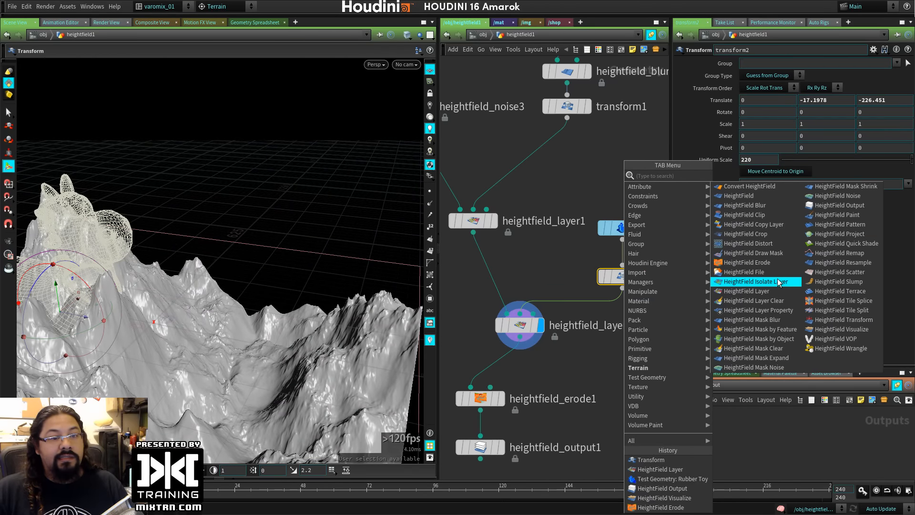
click(780, 188)
click(610, 317)
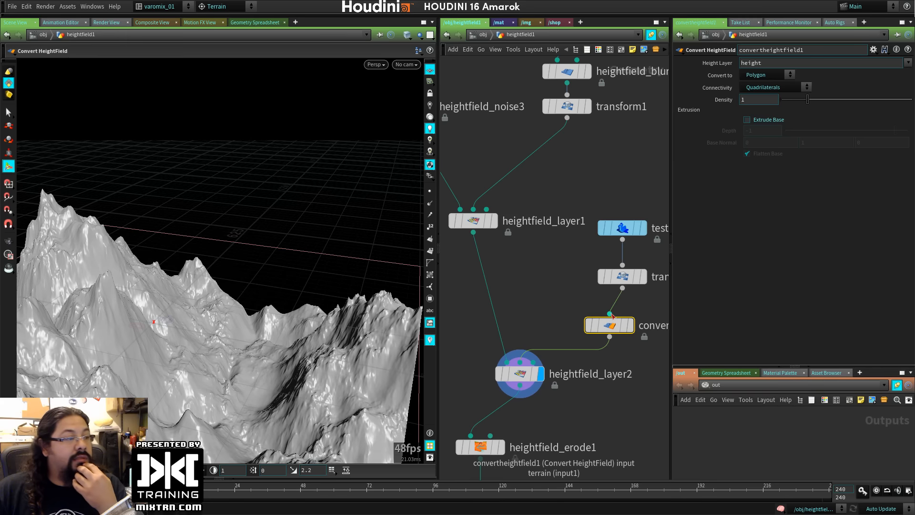
click(636, 299)
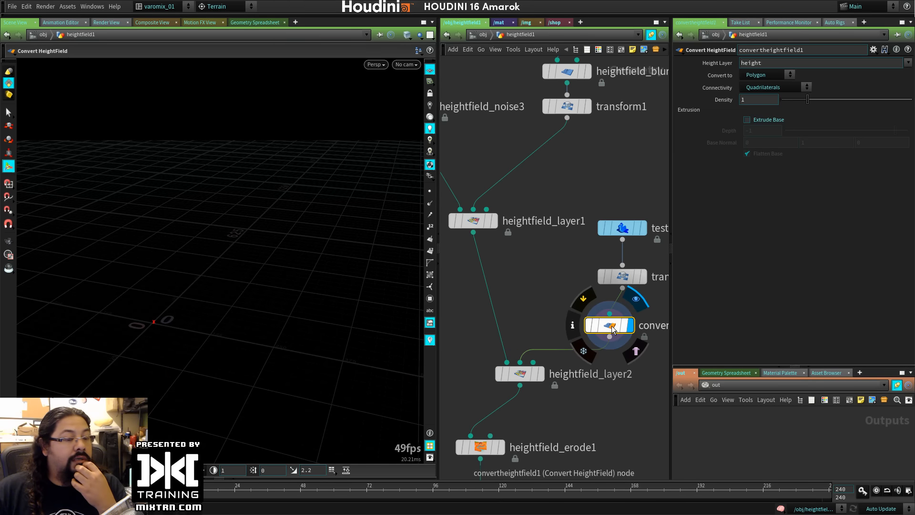
key(Delete)
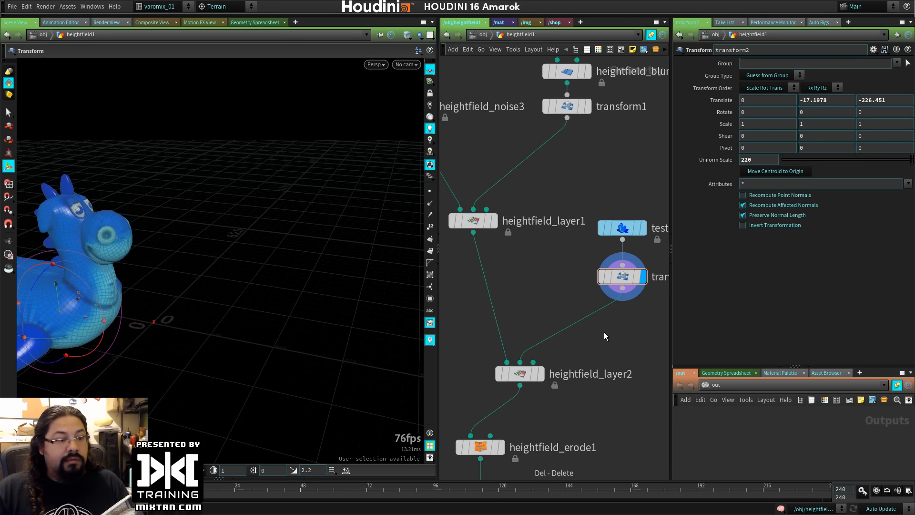
key(Tab)
click(582, 326)
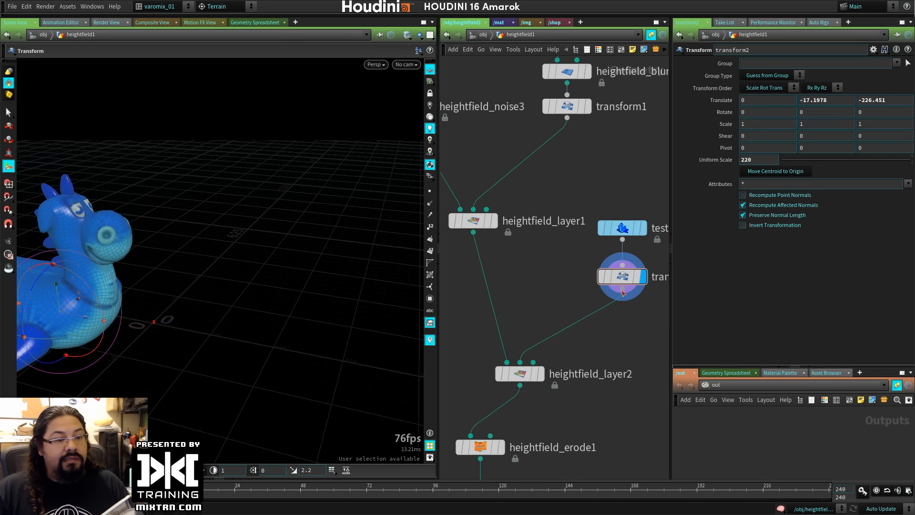
Insert a HeightField Project node before heightfield_layer2, with heightfield_layer1 as its terrain input and transform2 as its geometry input.
right_click(622, 300)
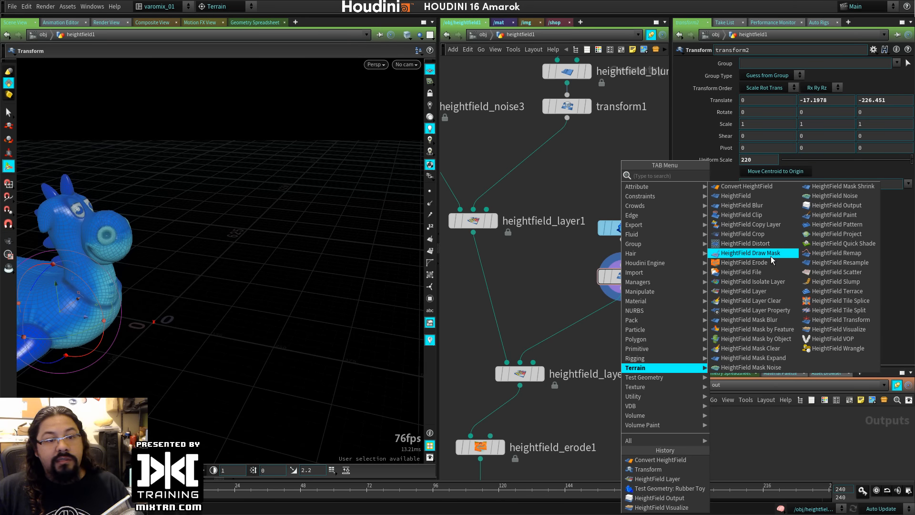
click(834, 234)
click(536, 330)
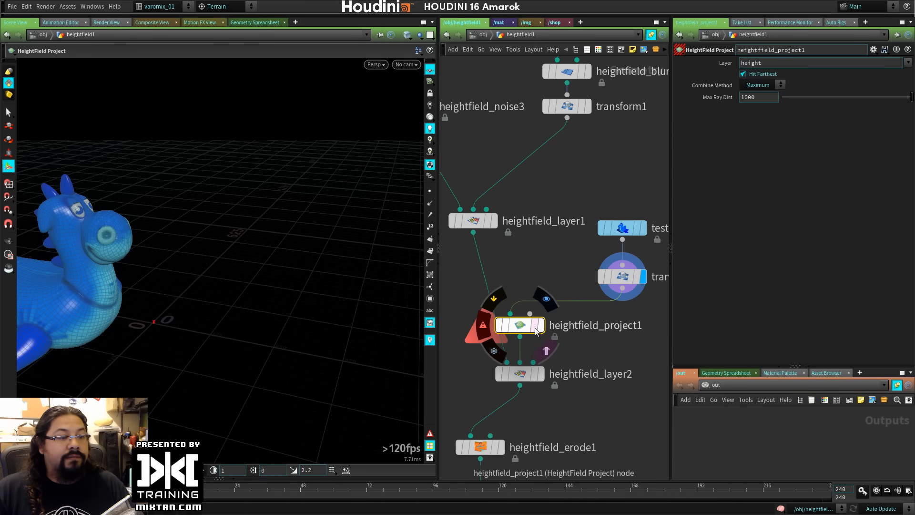
click(474, 232)
click(510, 313)
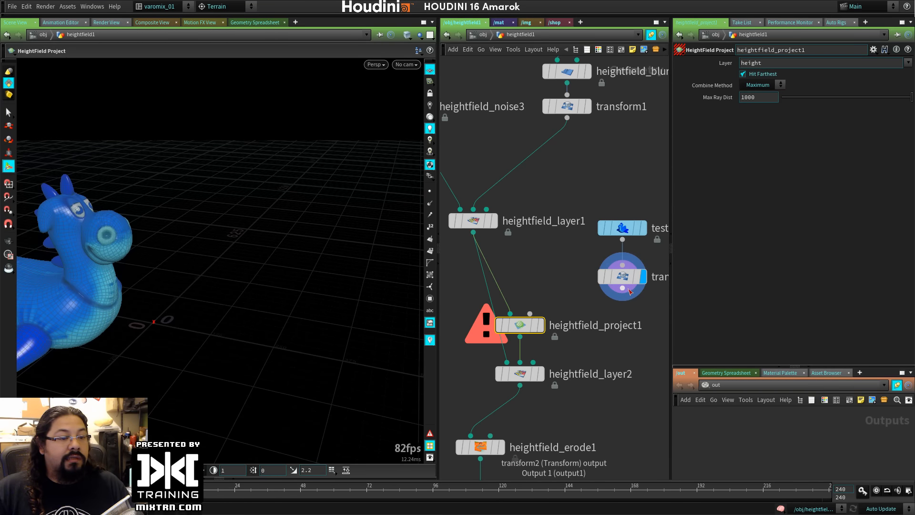
drag(623, 288, 530, 313)
Display heightfield_project1 and examine the toy shape projected onto the mountain.
click(540, 325)
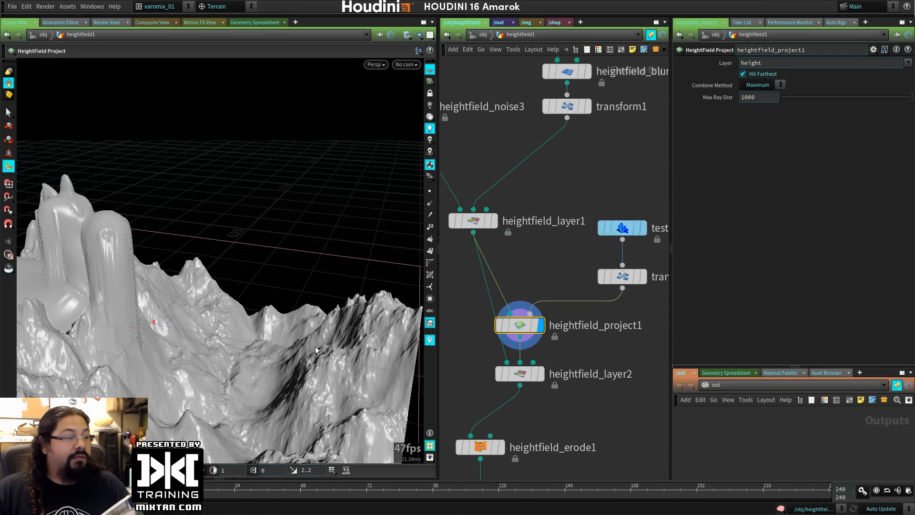
key(Escape)
drag(317, 351, 309, 315)
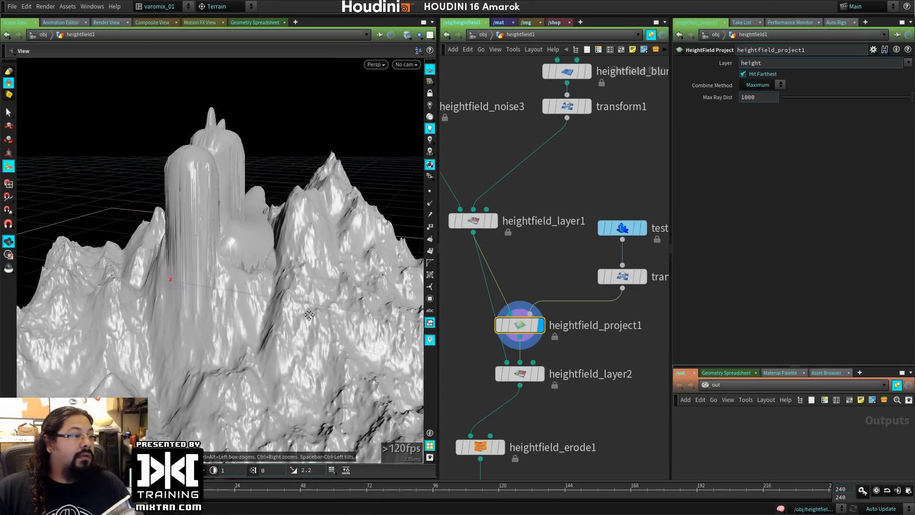
middle_drag(308, 314, 320, 347)
right_drag(320, 347, 242, 334)
Insert a HeightField Blur node between heightfield_project1 and heightfield_layer2, and set its radius to 100.
middle_drag(632, 300, 612, 258)
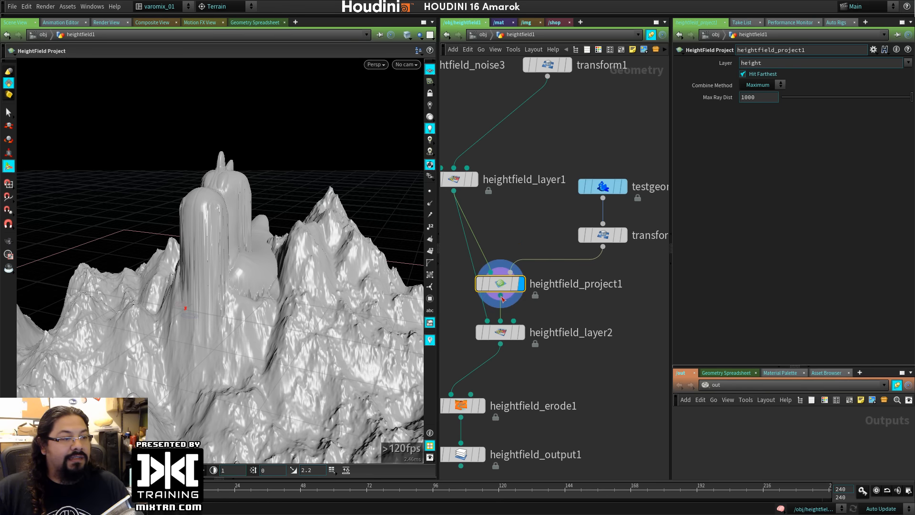
key(Tab)
text(blu)
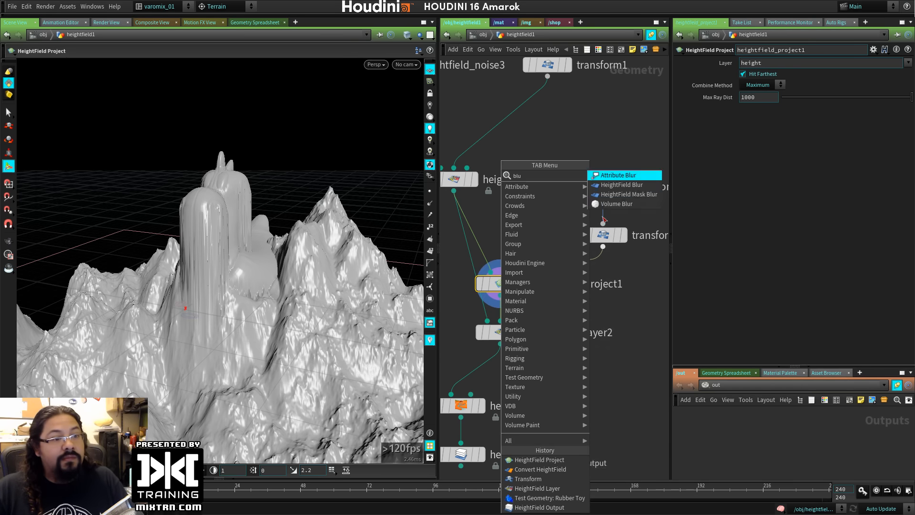
click(612, 186)
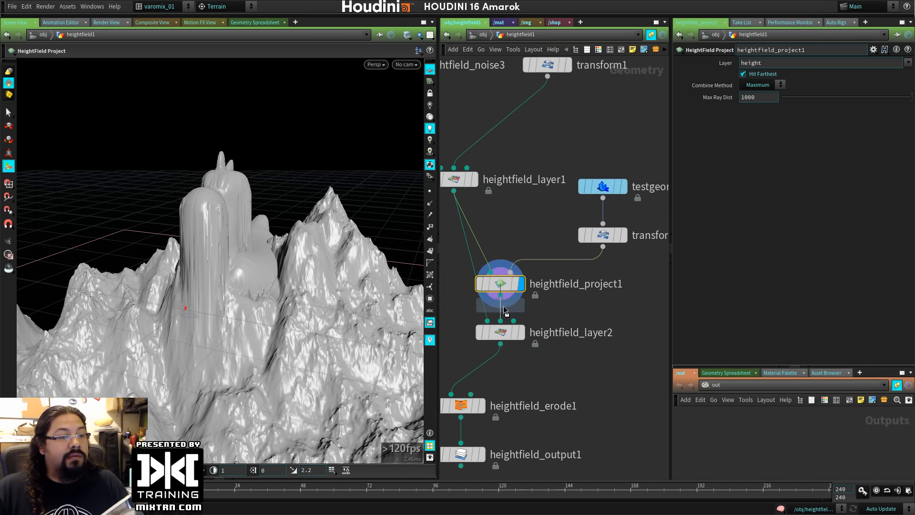
click(501, 329)
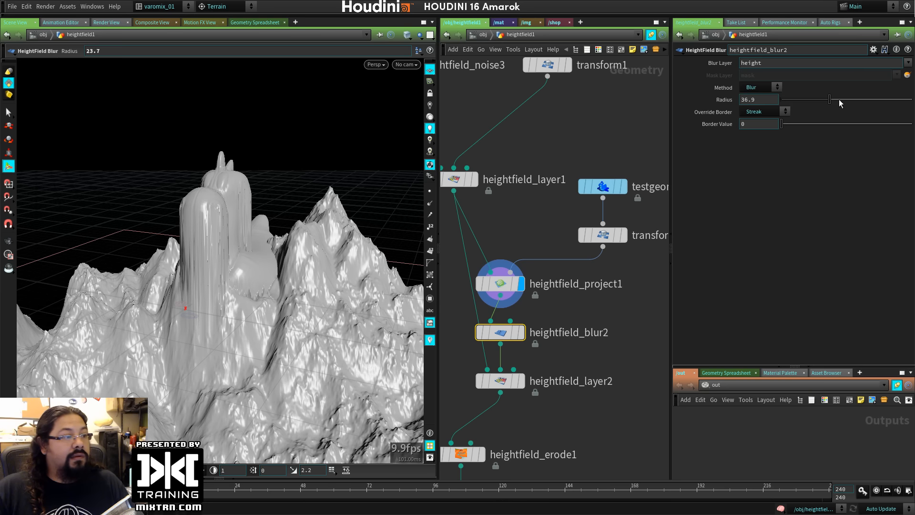
click(826, 99)
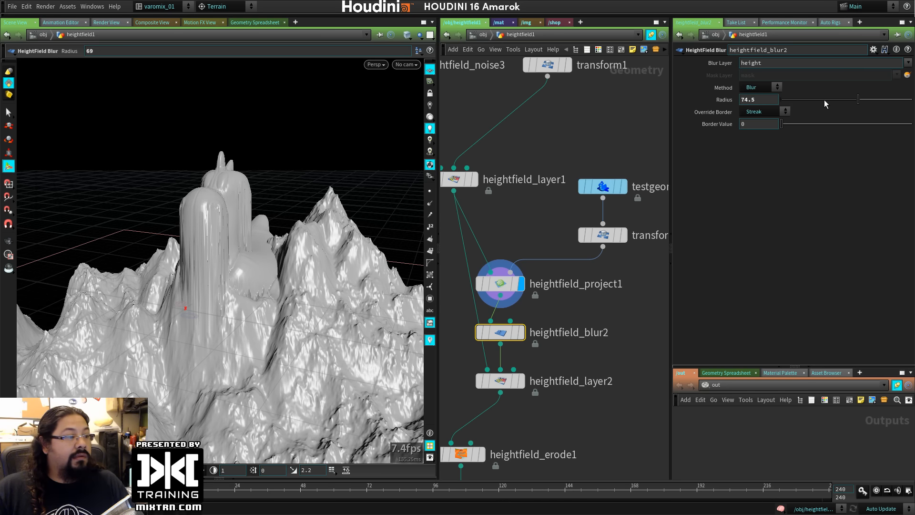
drag(880, 109, 912, 109)
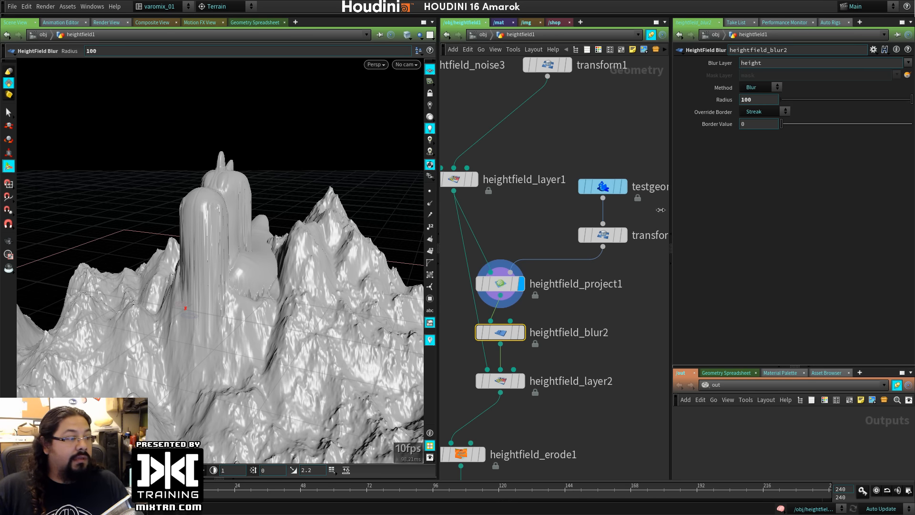
Reposition heightfield_project1 and heightfield_blur2 in the network so they line up vertically above heightfield_layer2.
scroll(239, 294, up, 5)
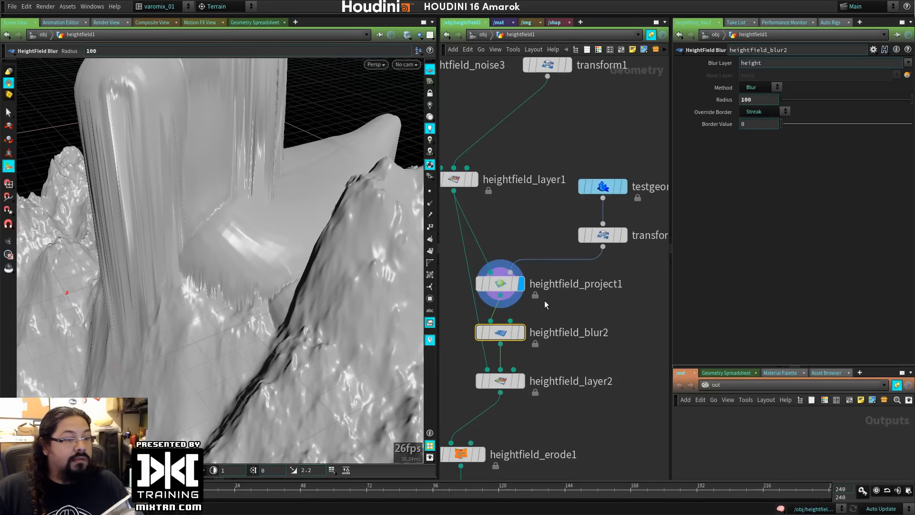
drag(507, 286, 523, 267)
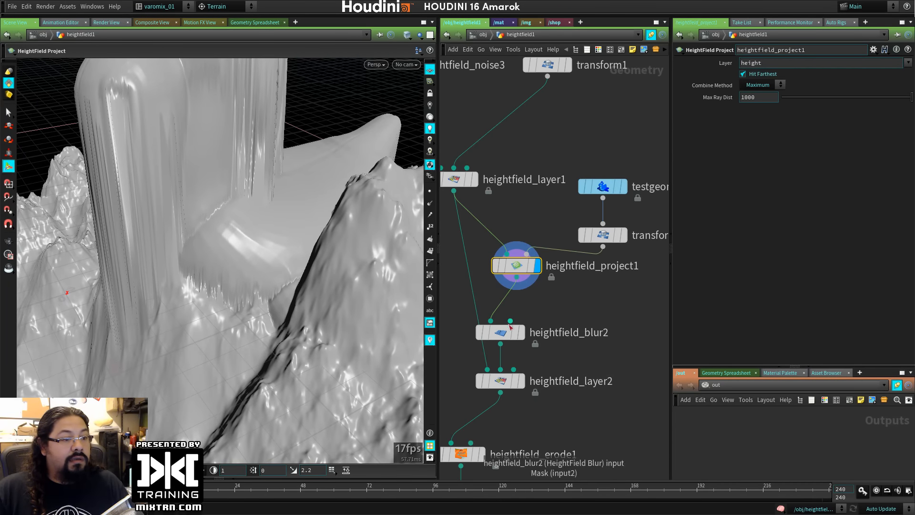
mouse_move(495, 339)
drag(495, 339, 512, 327)
click(517, 321)
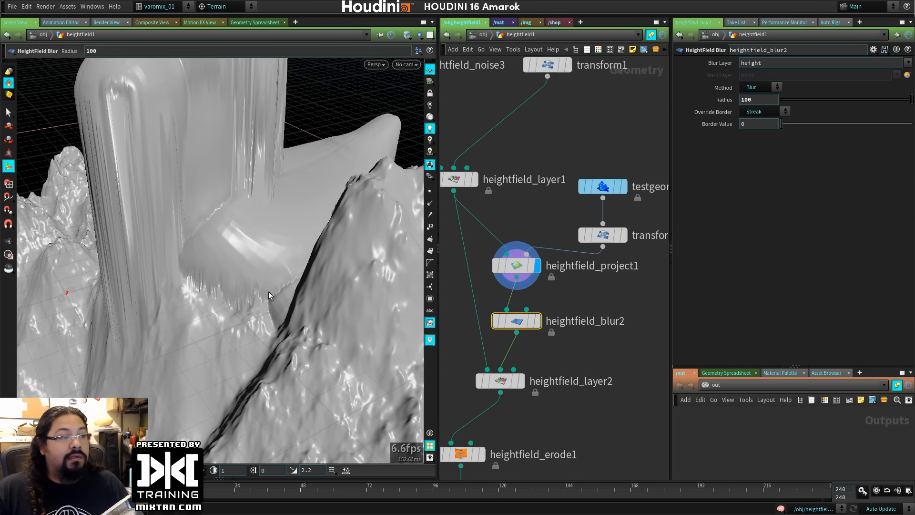
Move the rubber toy with transform2 to about -93 along Y and about -142 along Z.
scroll(270, 296, down, 10)
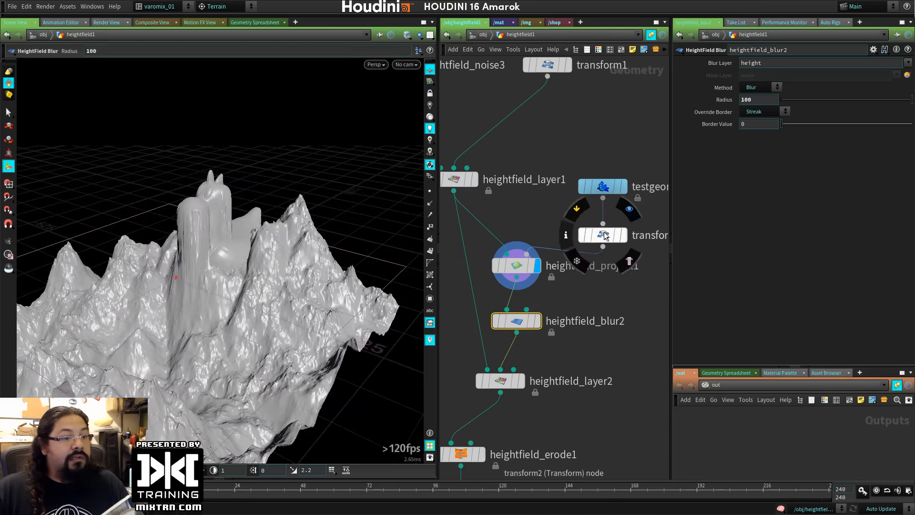
click(604, 235)
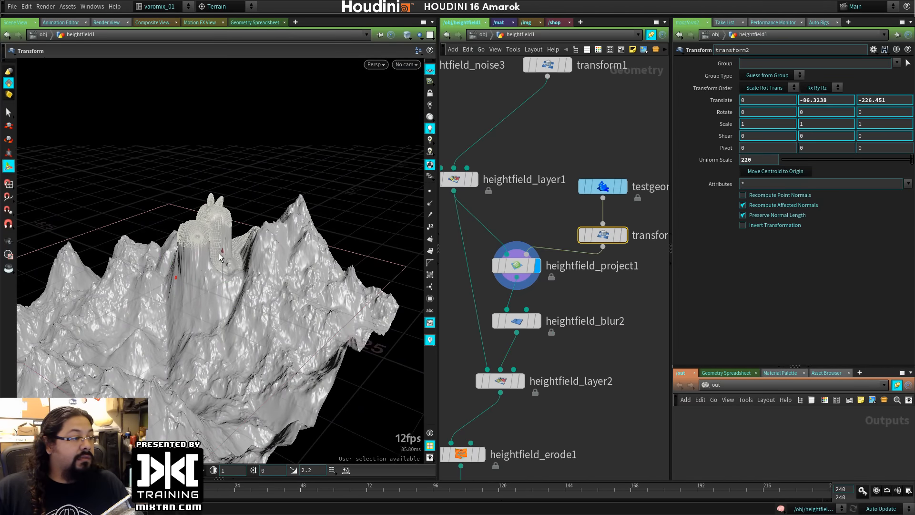
drag(219, 258, 207, 285)
alt+right_drag(316, 147, 267, 158)
alt+drag(267, 157, 305, 153)
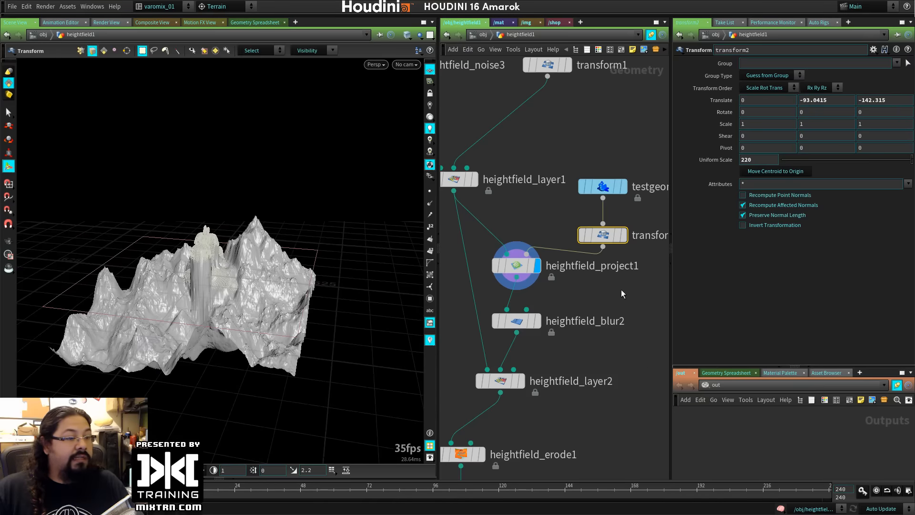
alt+right_drag(267, 248, 314, 280)
alt+drag(315, 279, 269, 254)
Display heightfield_layer2 to check the blurred toy in the layered terrain.
middle_drag(579, 361, 589, 212)
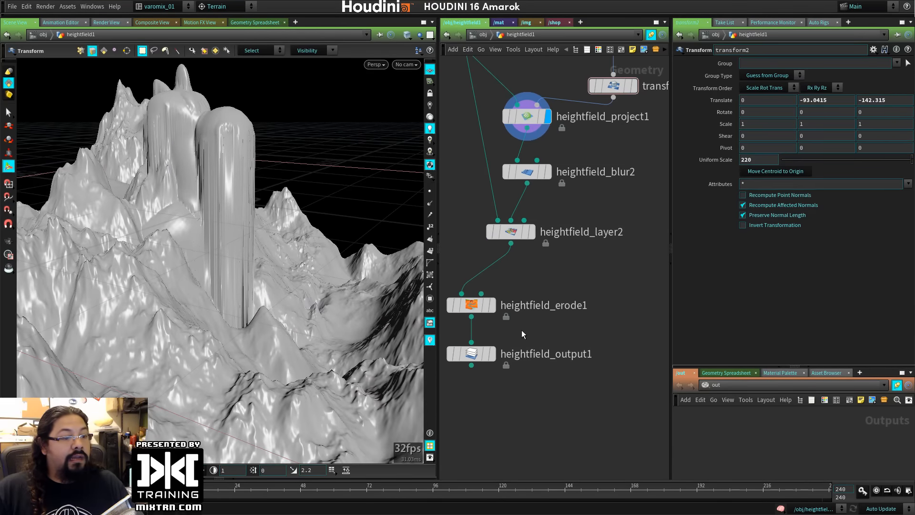
click(493, 312)
click(479, 305)
middle_drag(529, 235, 512, 331)
click(541, 280)
click(522, 275)
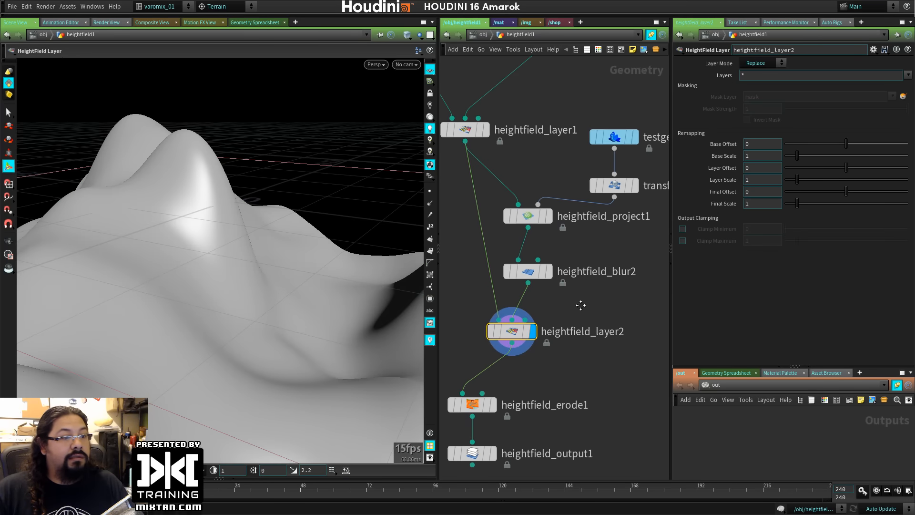
Display heightfield_blur2 and lower its radius to 5.8.
click(549, 271)
click(530, 270)
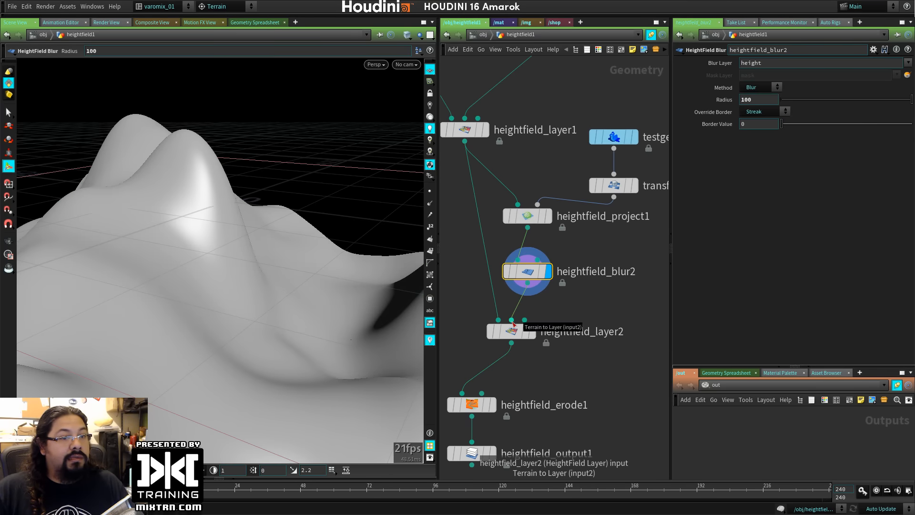
drag(825, 98, 790, 104)
alt+drag(275, 236, 166, 286)
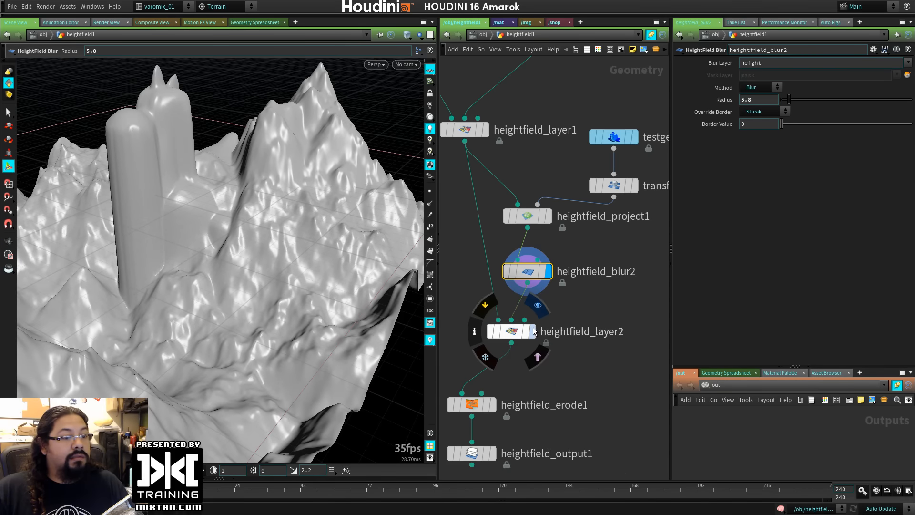
Display heightfield_output1 and play the erosion to frame 69, examining the toy peaks from several angles.
click(533, 335)
middle_drag(501, 423, 559, 333)
click(551, 366)
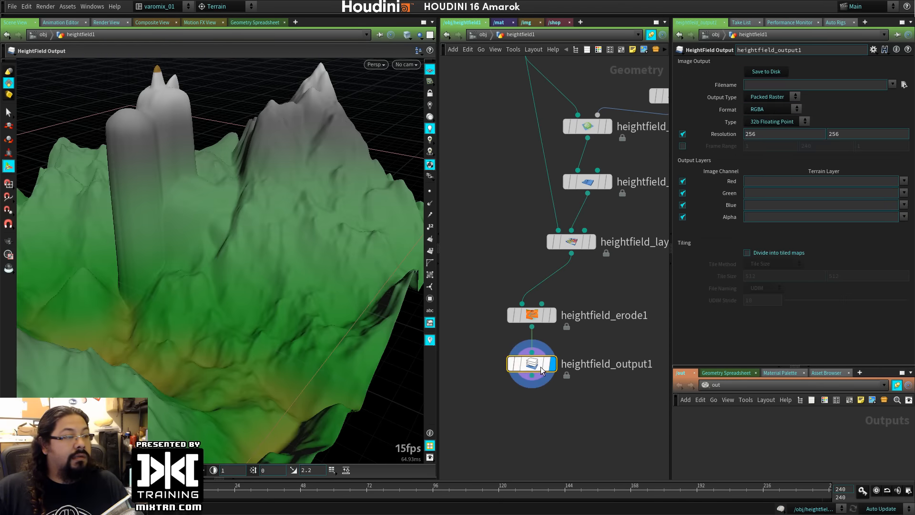
alt+drag(267, 267, 161, 270)
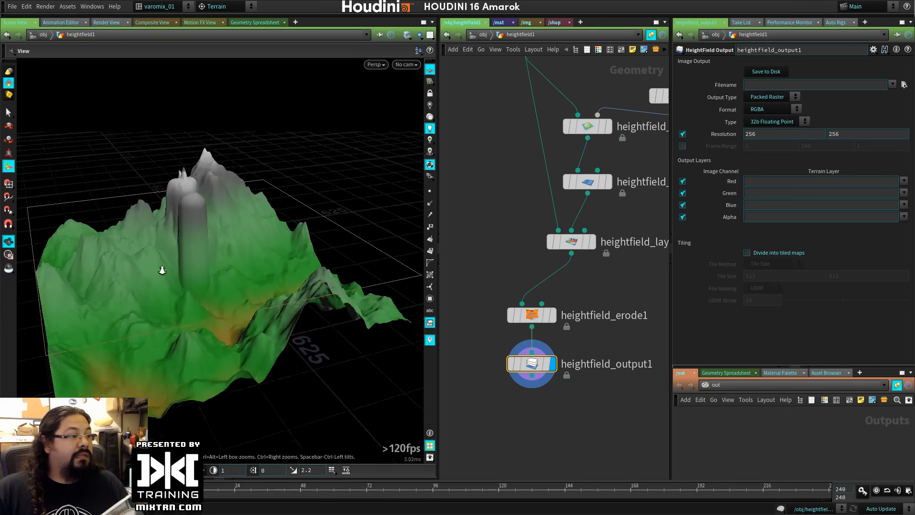
alt+right_drag(161, 270, 243, 301)
alt+drag(244, 300, 211, 384)
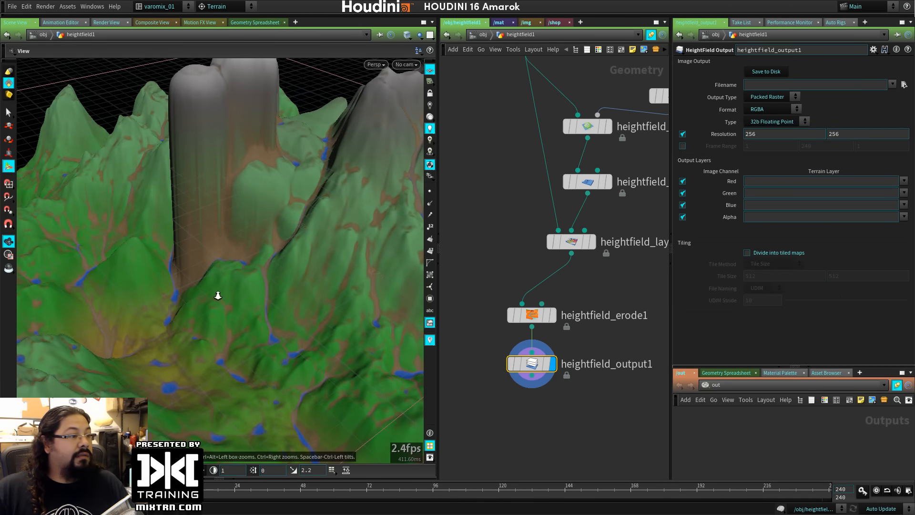
alt+right_drag(217, 290, 329, 270)
alt+drag(329, 269, 273, 285)
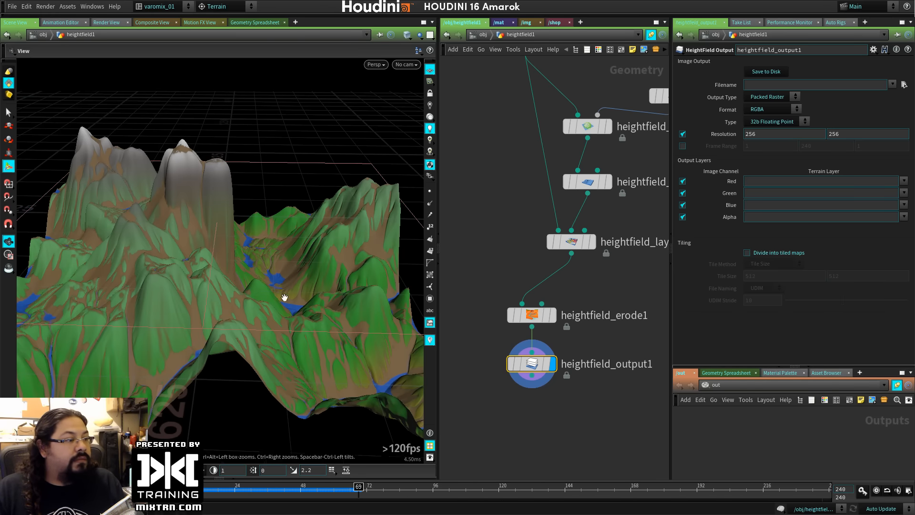
drag(286, 296, 255, 357)
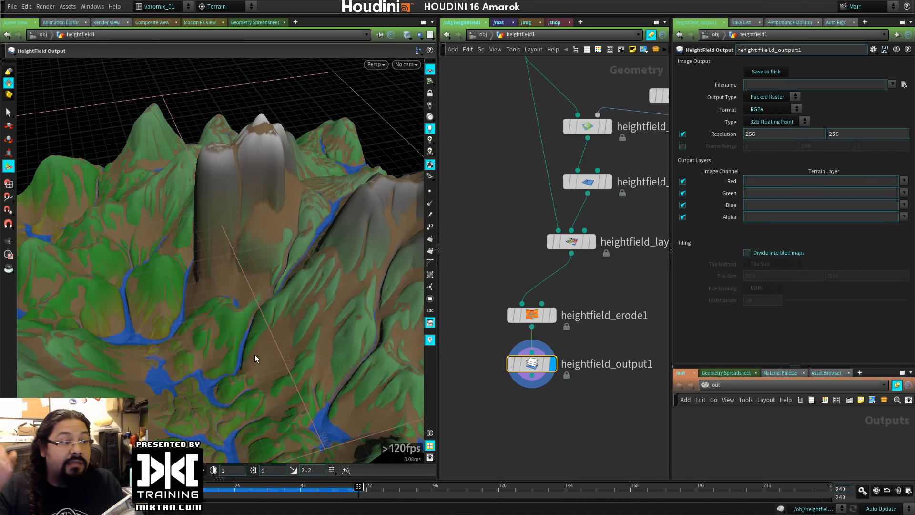
Show the tool shelves and add the RenderMan RIS shelf to the first shelf set.
click(323, 16)
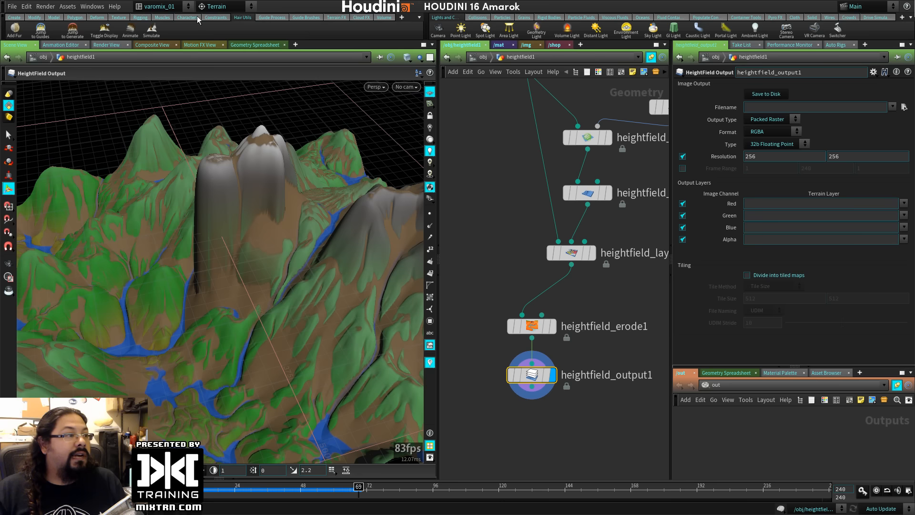
click(401, 18)
mouse_move(427, 55)
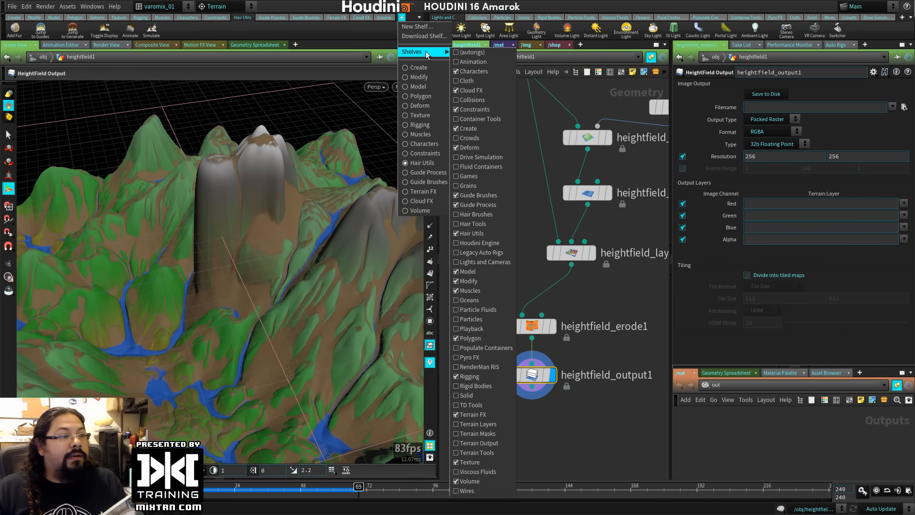
click(477, 366)
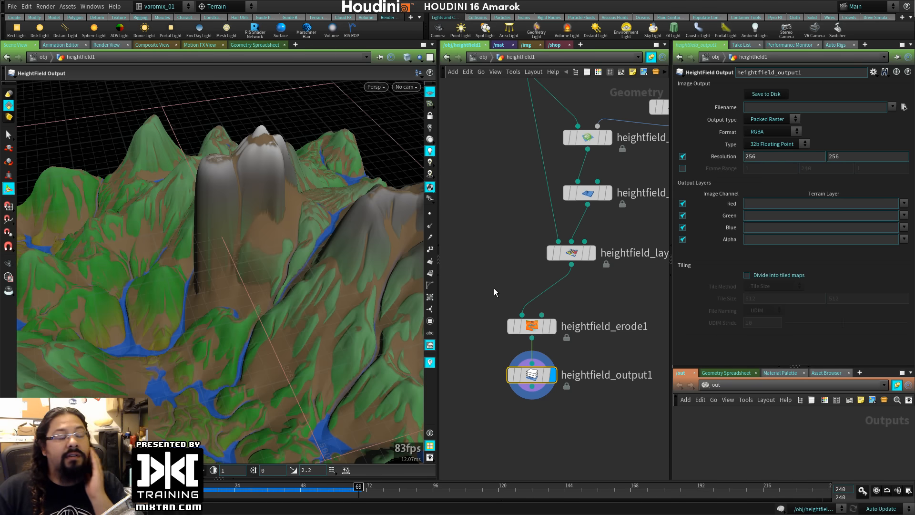
Review the parameters of heightfield_erode1 and heightfield_output1, and examine the eroded toy peaks in the terrain.
middle_drag(495, 285, 497, 208)
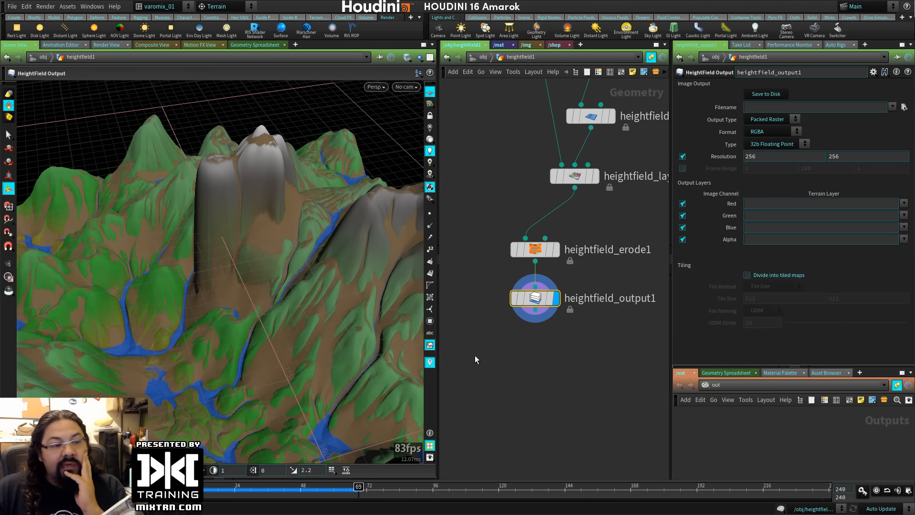
middle_drag(475, 356, 522, 359)
click(575, 252)
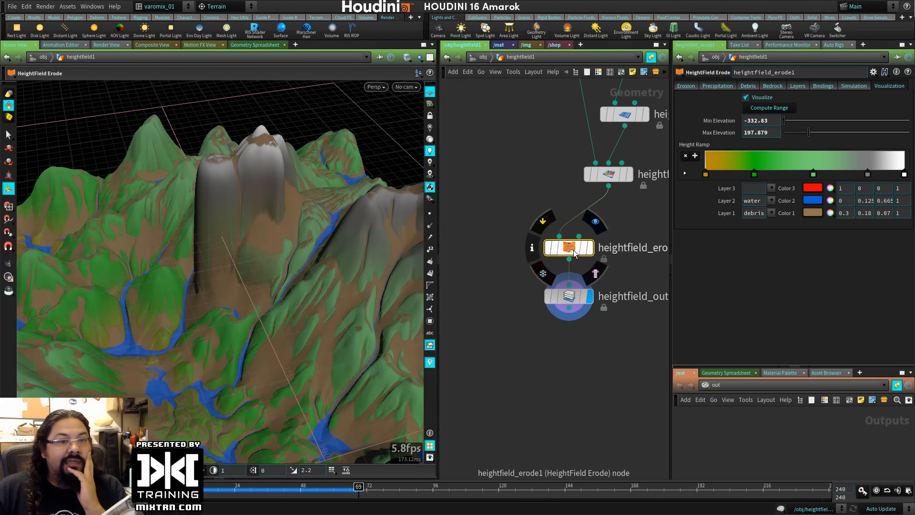
click(574, 297)
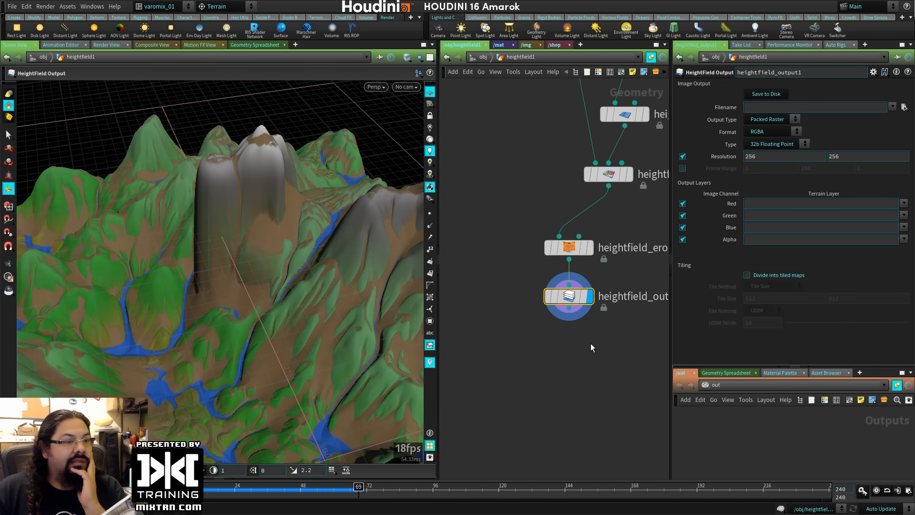
middle_drag(590, 343, 556, 330)
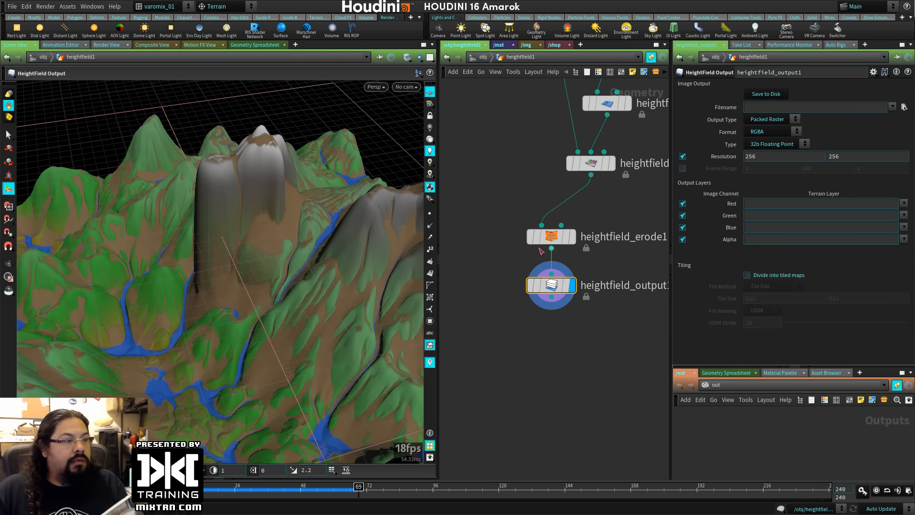
middle_drag(474, 253, 482, 273)
alt+drag(259, 272, 169, 283)
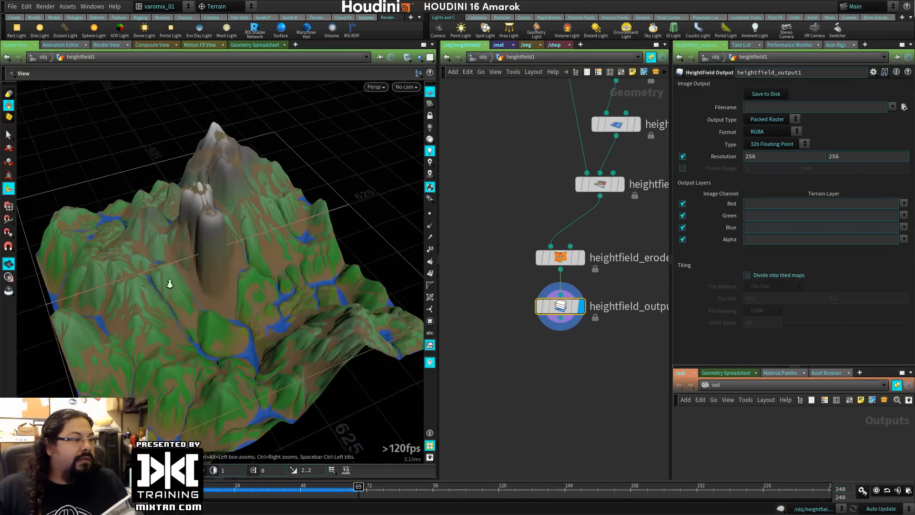
alt+right_drag(170, 284, 319, 288)
alt+drag(319, 288, 264, 314)
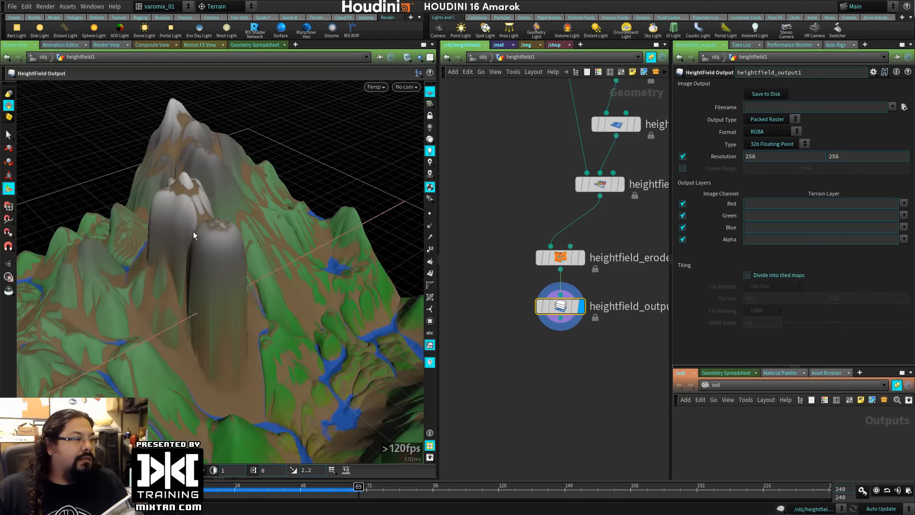
Rewind the timeline to the first frame and save the terrain scene as a new file in the LearnDay_014_Houdini_16 folder.
alt+drag(193, 230, 354, 335)
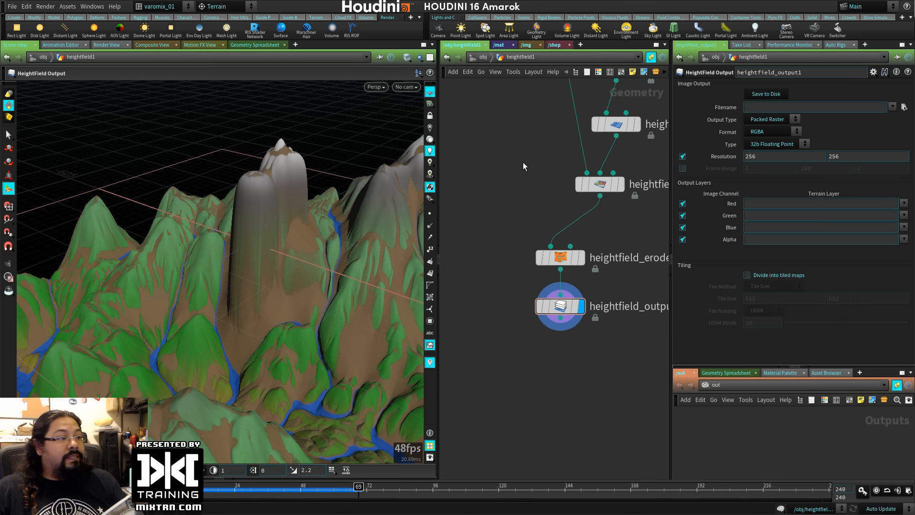
click(8, 4)
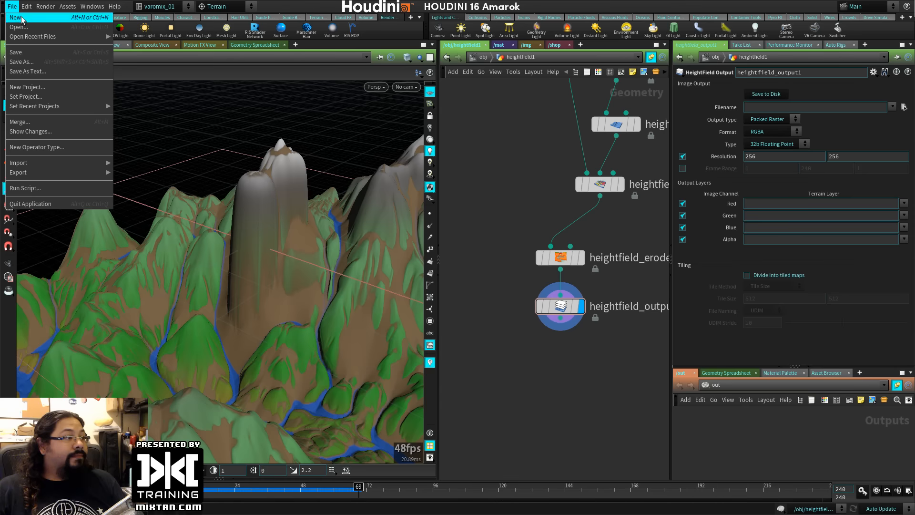
key(ctrl+Up)
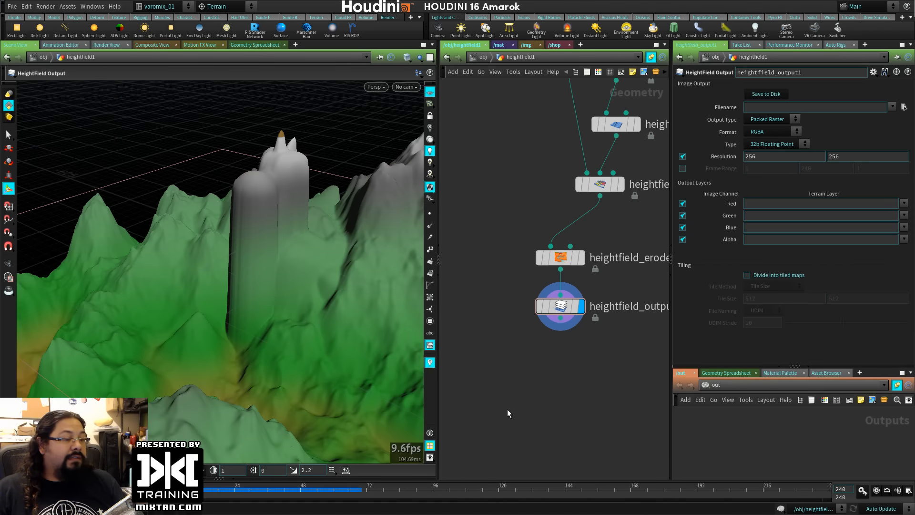
key(ctrl+shift+s)
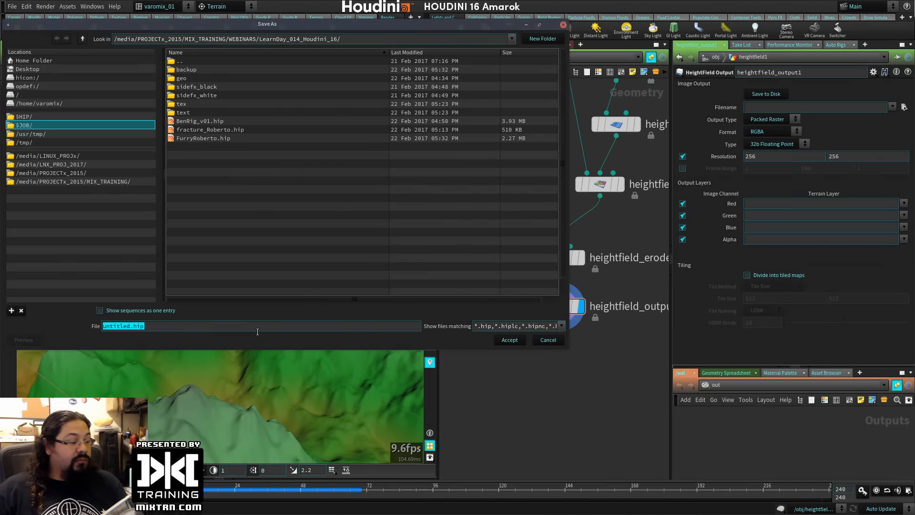
text(mo)
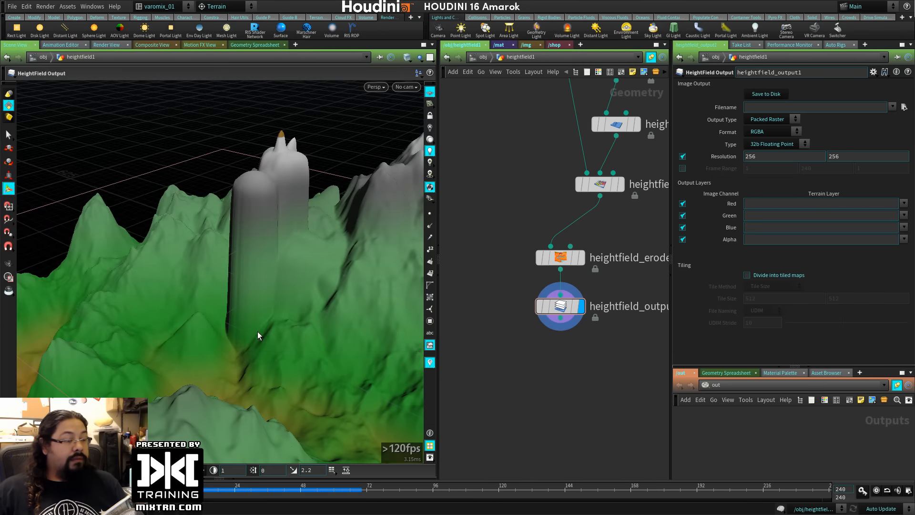
Start a new empty scene and narrow the viewport to give the network editor more room.
click(12, 6)
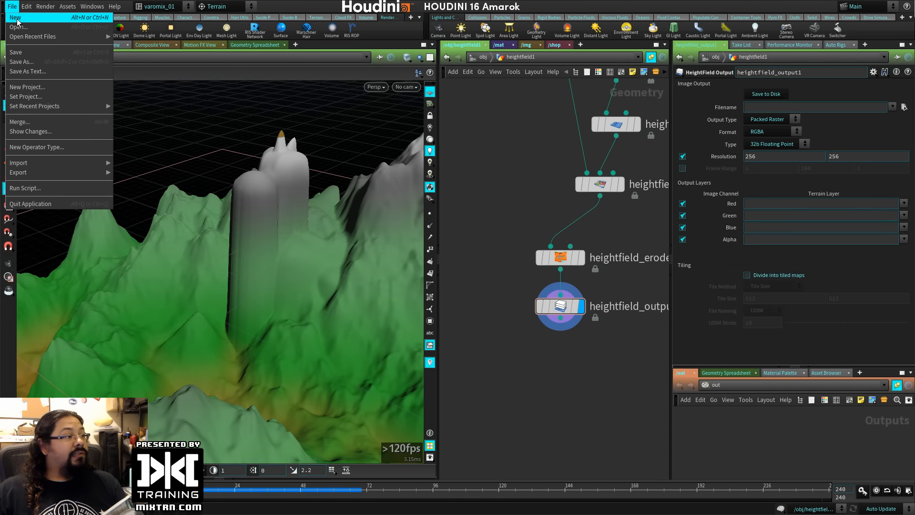
click(16, 19)
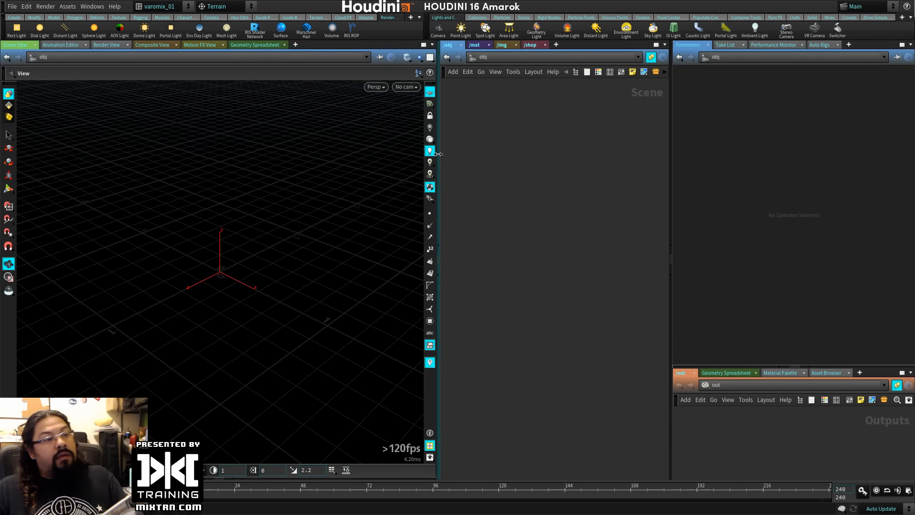
drag(438, 154, 353, 153)
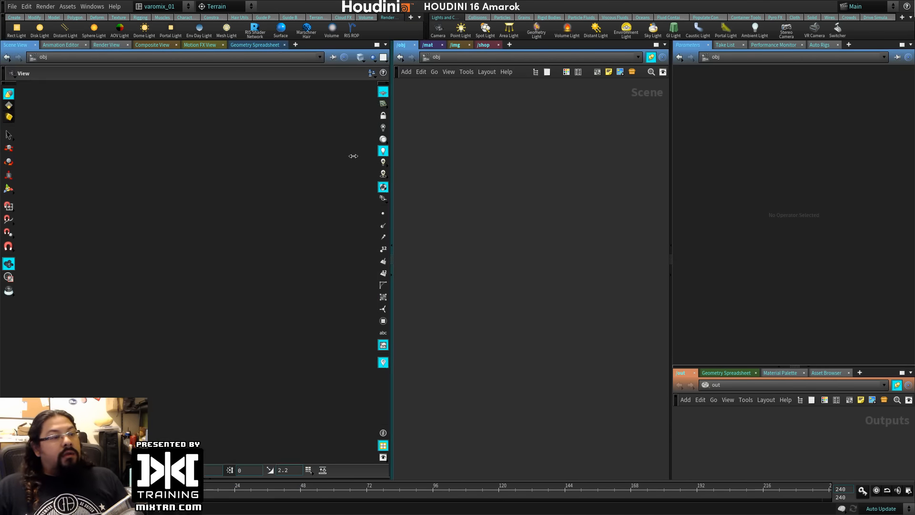
Add a Roberto object, go inside its network, and move the rubber toy node higher up.
key(Tab)
text(ro)
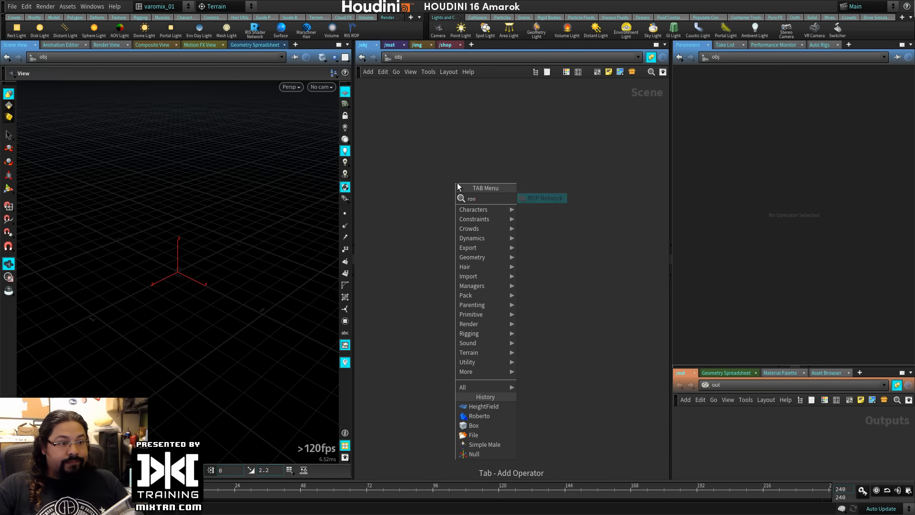
key(Return)
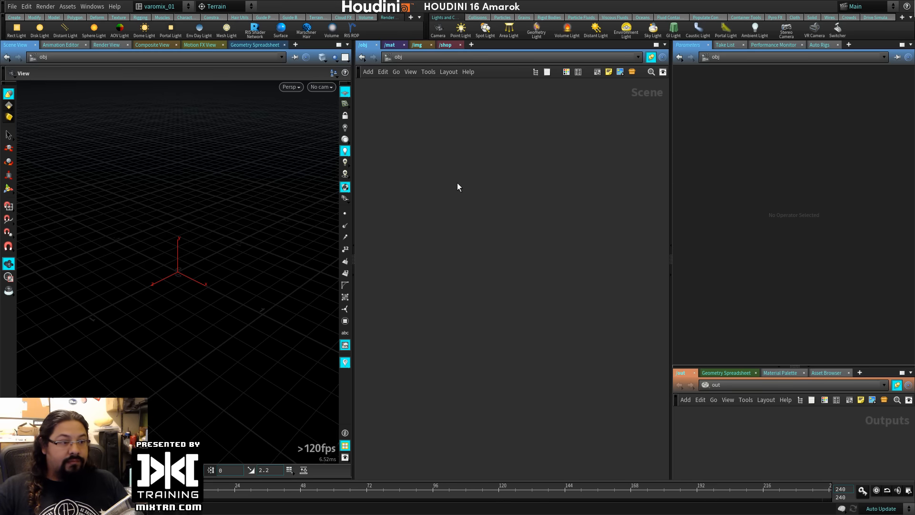
double_click(440, 191)
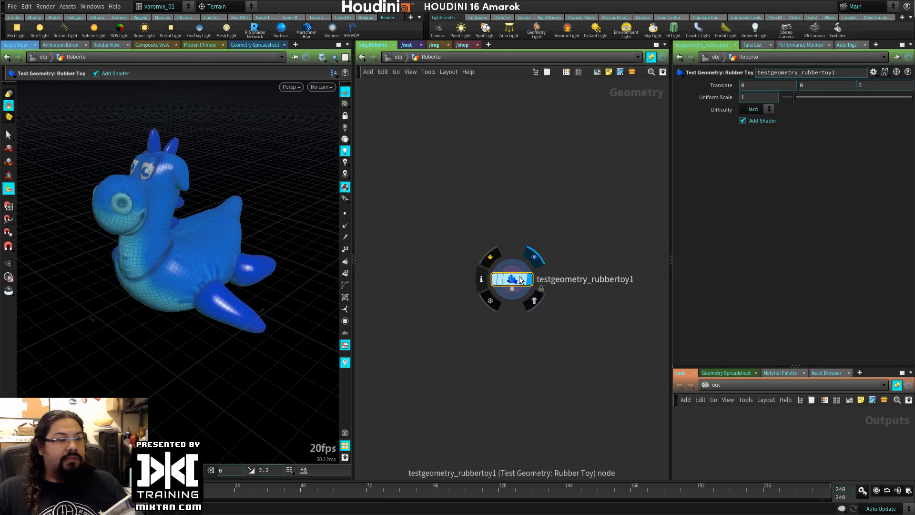
drag(519, 279, 491, 153)
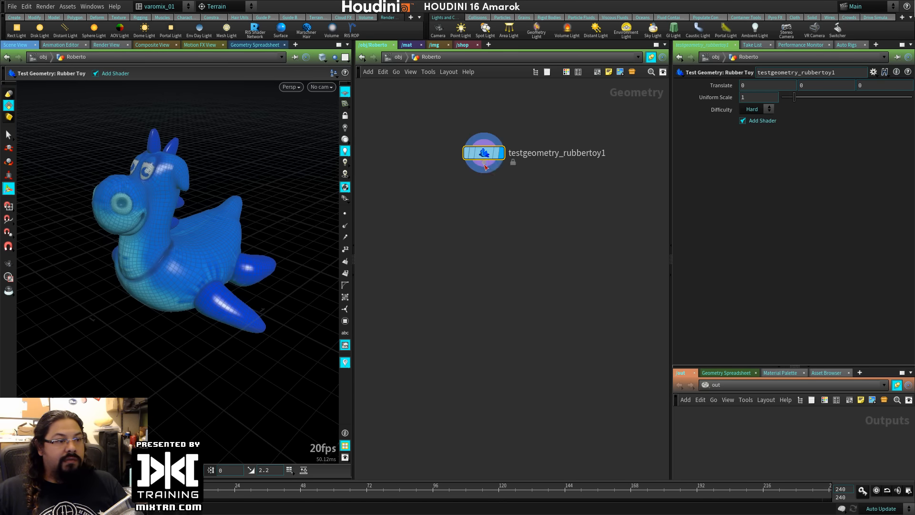
key(Tab)
text(del)
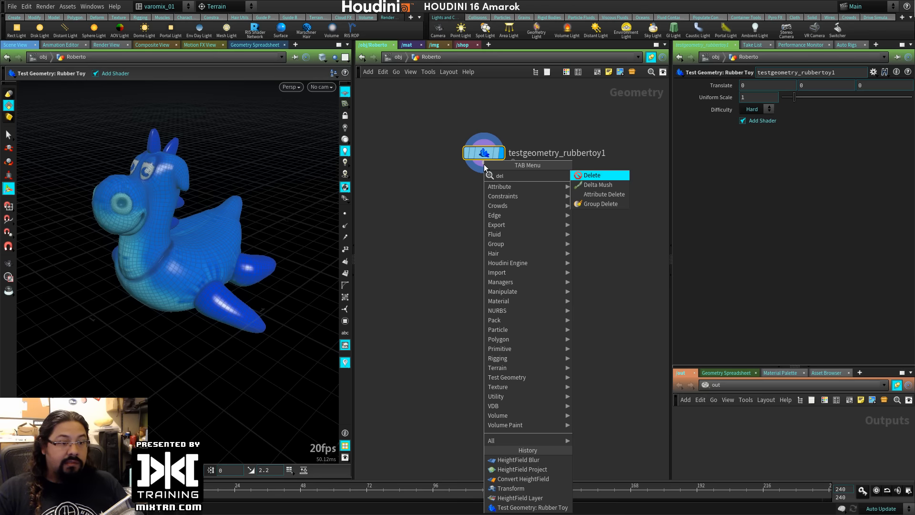
key(Down)
key(Down)
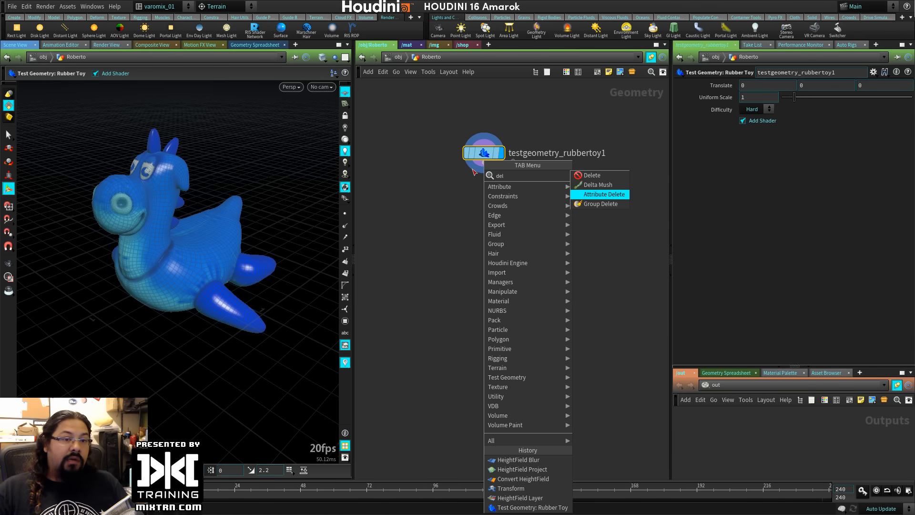
key(Escape)
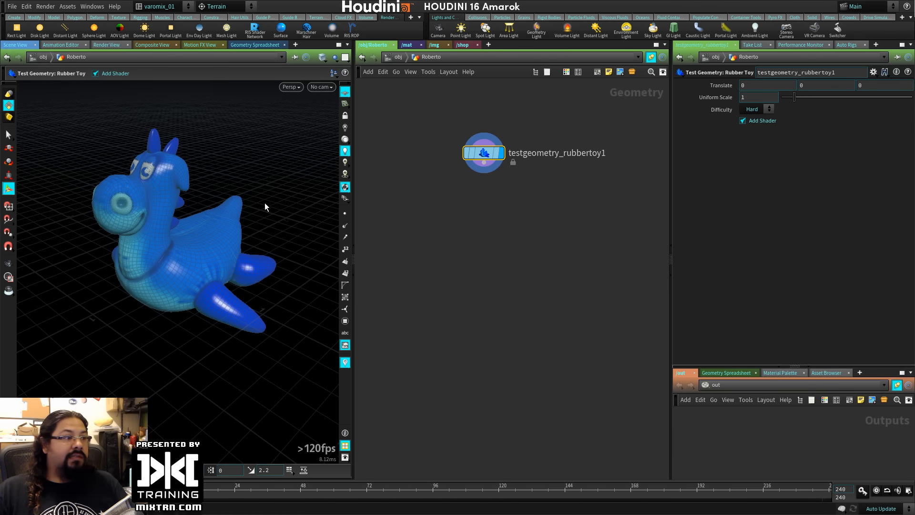
Add an area light placed from a view behind the rubber toy.
alt+drag(264, 202, 180, 229)
alt+middle_drag(220, 243, 222, 310)
alt+drag(223, 310, 206, 281)
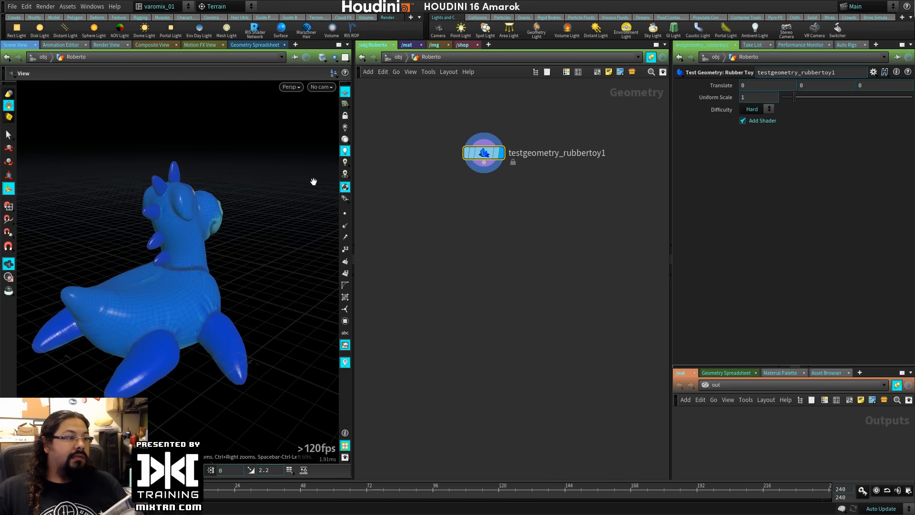
click(510, 33)
key(Return)
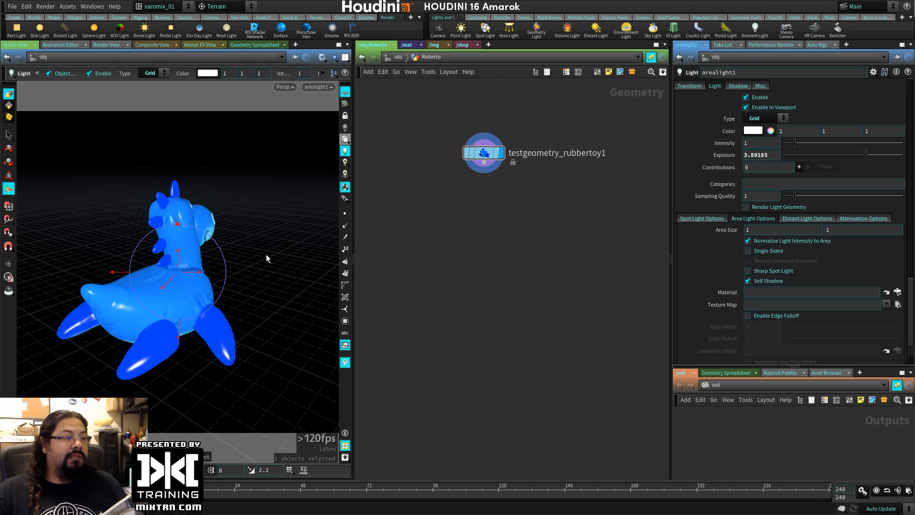
Create a new camera from a view of the toy's front and side, with the area light behind it.
alt+drag(258, 222, 237, 296)
alt+right_drag(237, 296, 253, 293)
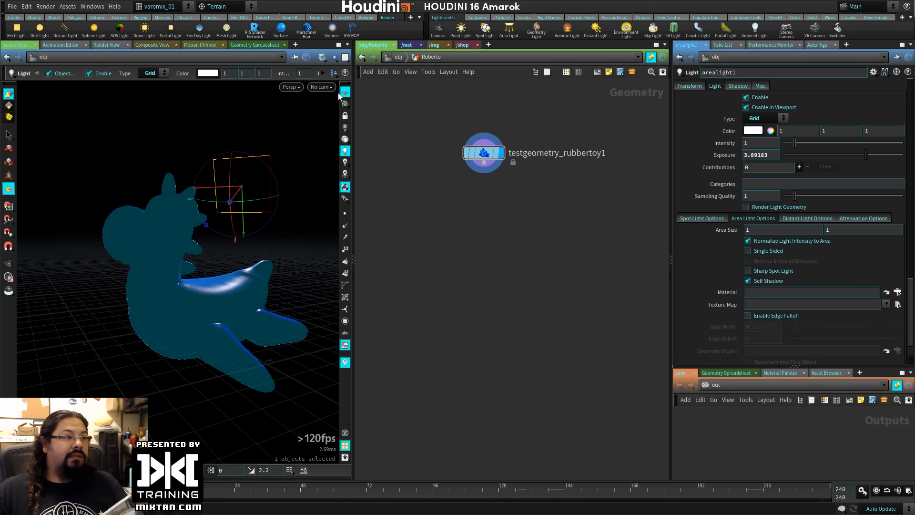
click(324, 88)
click(329, 116)
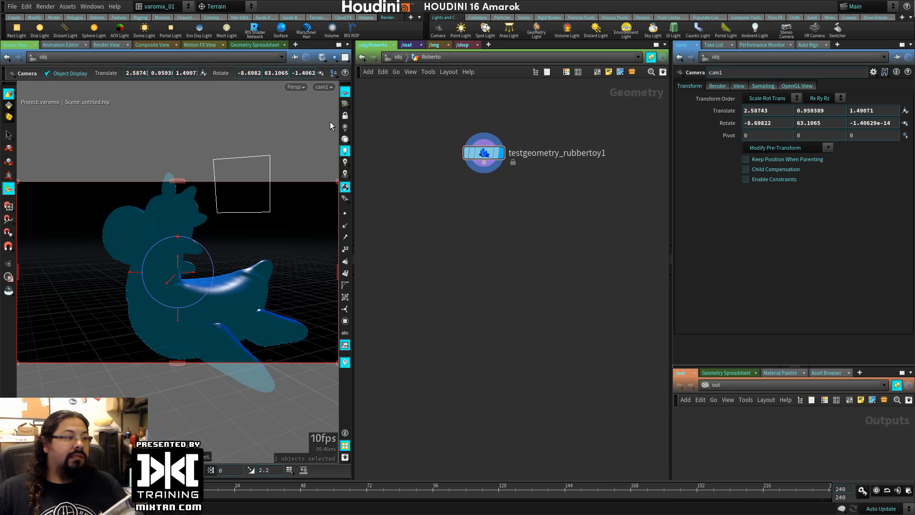
Create a Mantra PBR render node, override its camera resolution at 1/2 scale, and render the backlit toy in the render view.
click(46, 6)
mouse_move(59, 21)
click(119, 27)
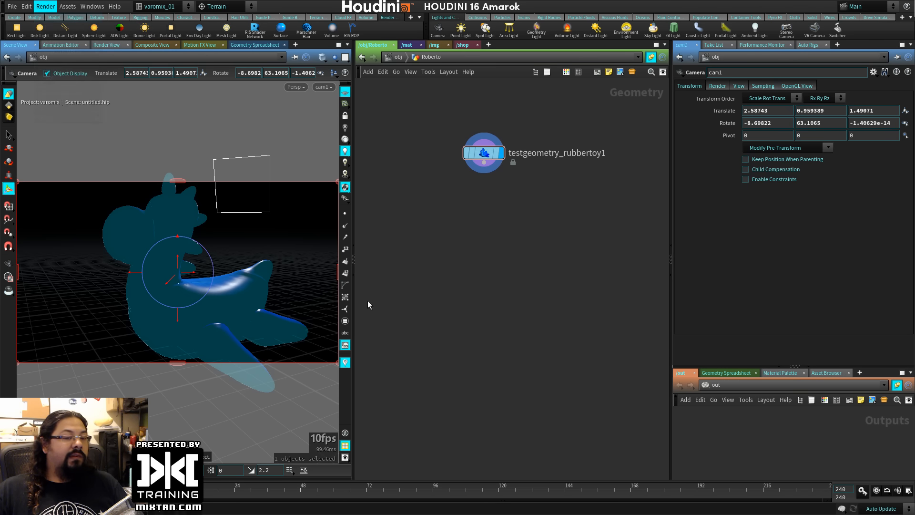
click(98, 44)
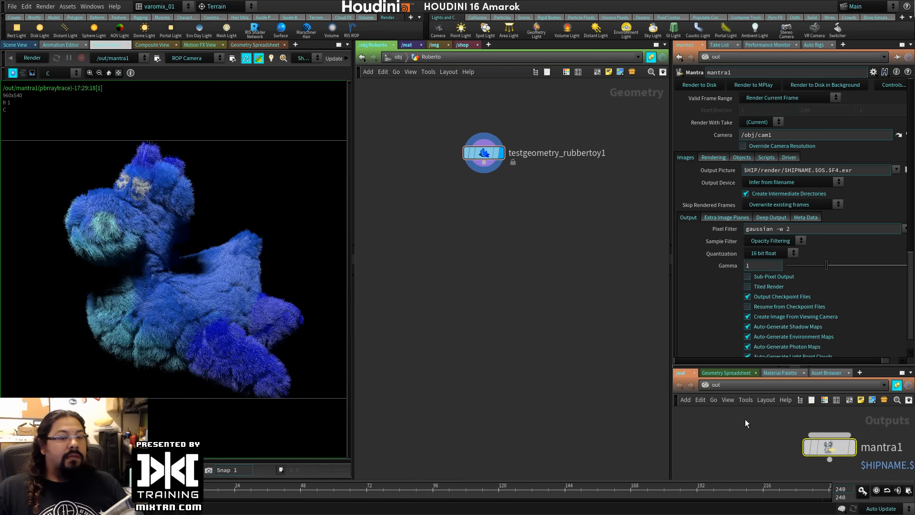
drag(818, 444, 790, 437)
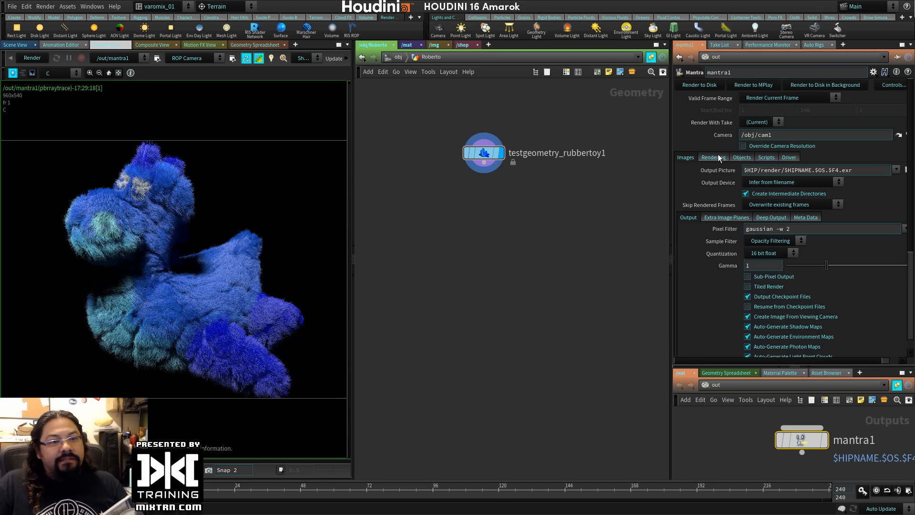
click(765, 147)
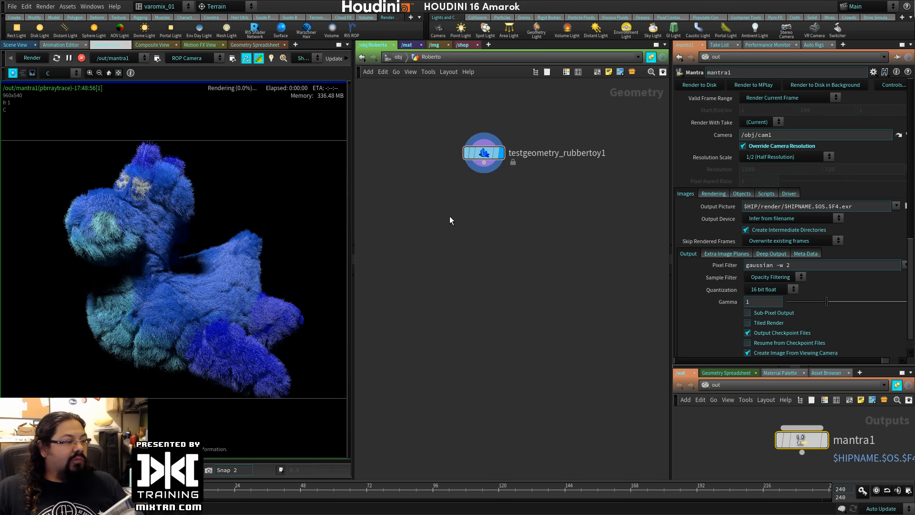
mouse_move(485, 158)
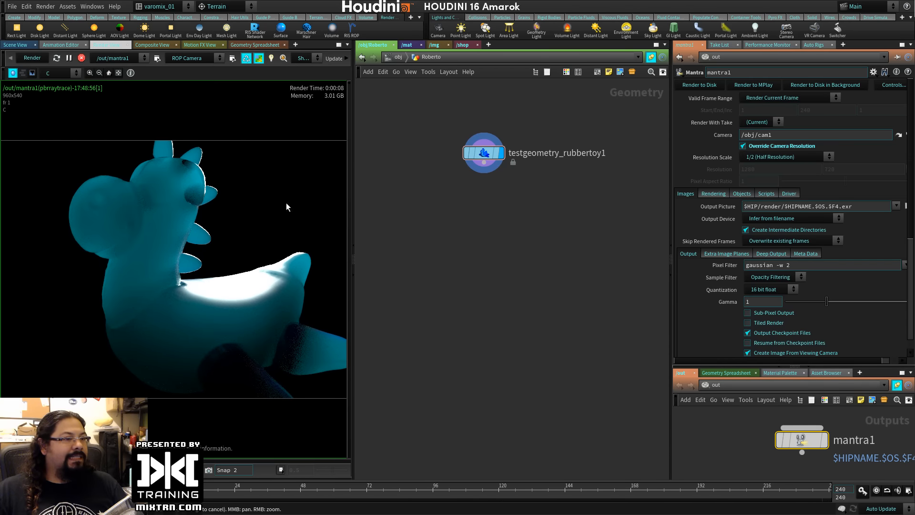
Allow editing of the contents of testgeometry_rubbertoy1 and open the shopnet1 shader network inside it.
click(483, 153)
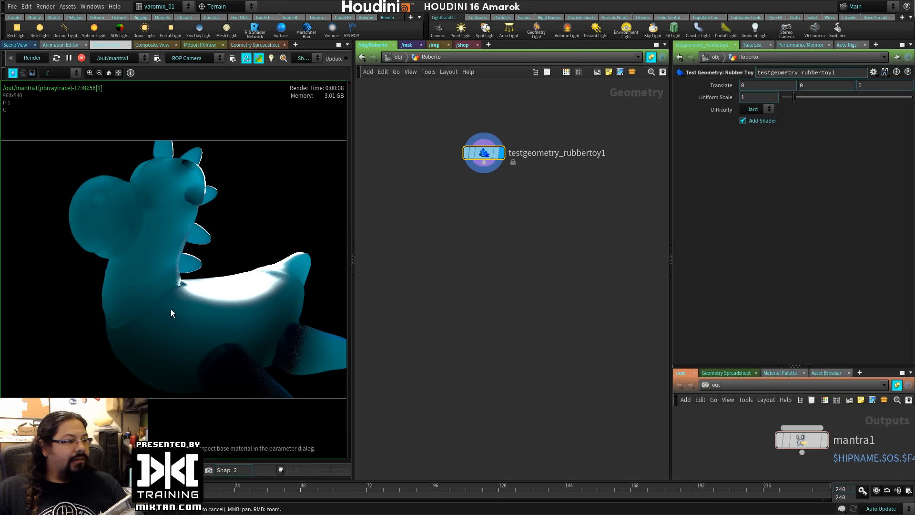
right_click(477, 156)
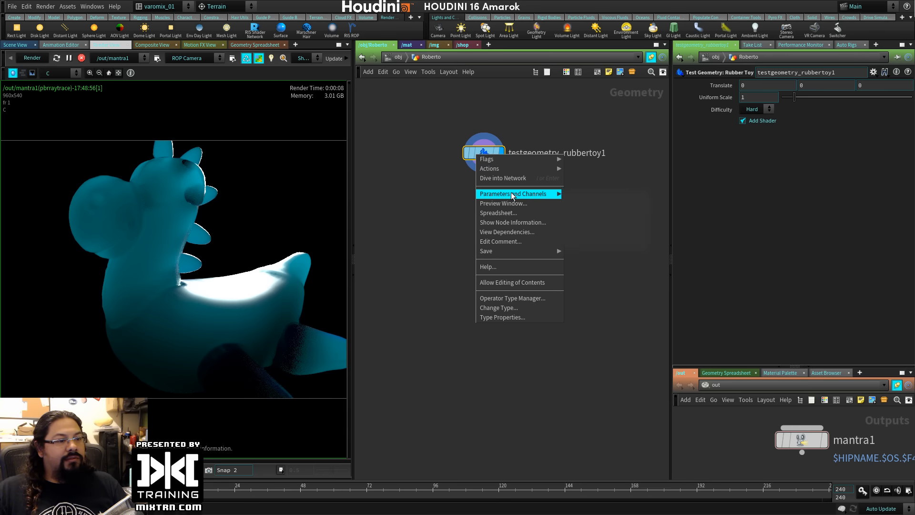
click(522, 281)
double_click(484, 153)
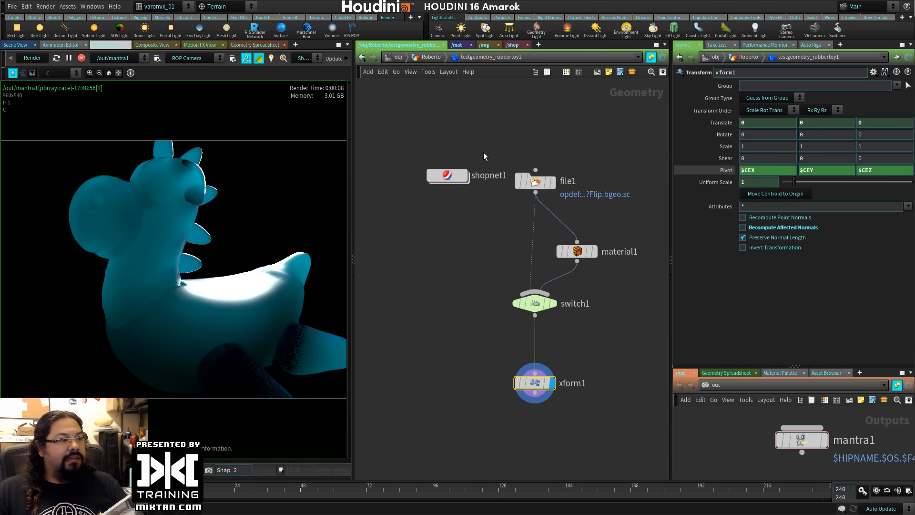
double_click(448, 175)
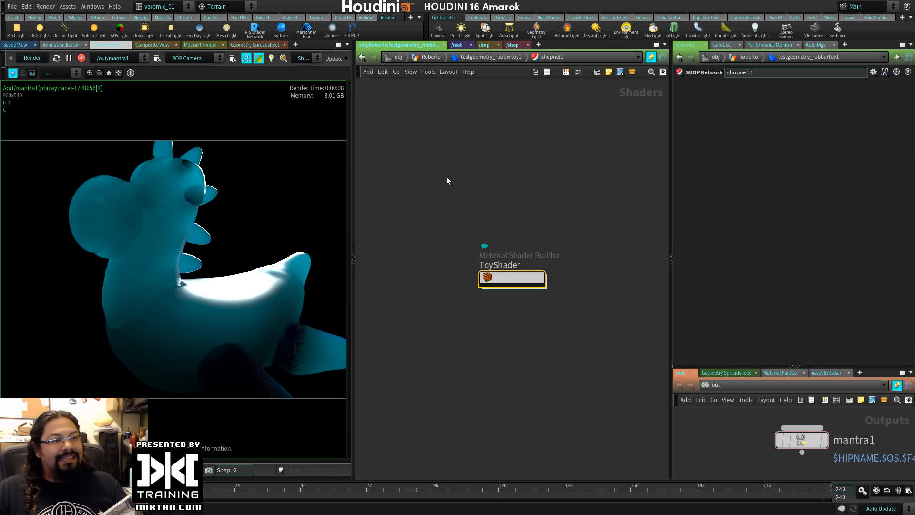
Set ToyShader's subsurface intensity to 0.102 and scattering phase to -0.094 while the render updates.
drag(844, 158, 796, 163)
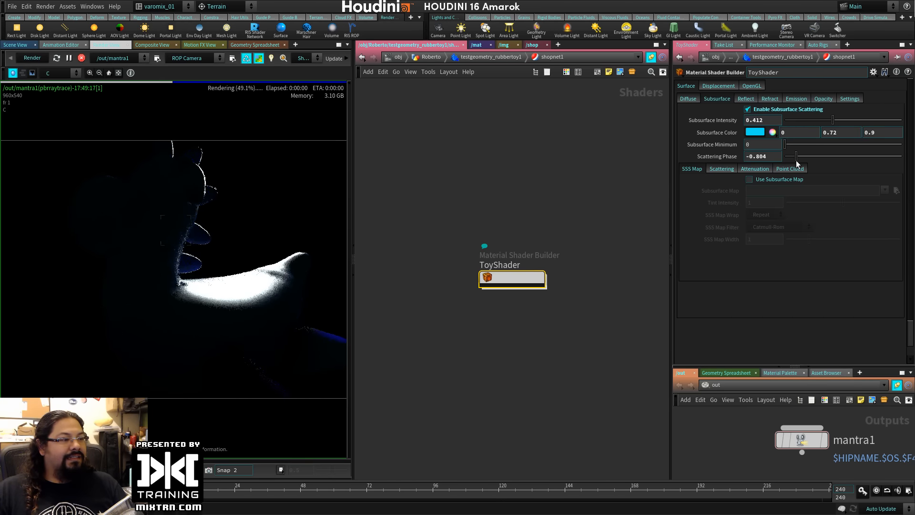
drag(832, 121, 806, 123)
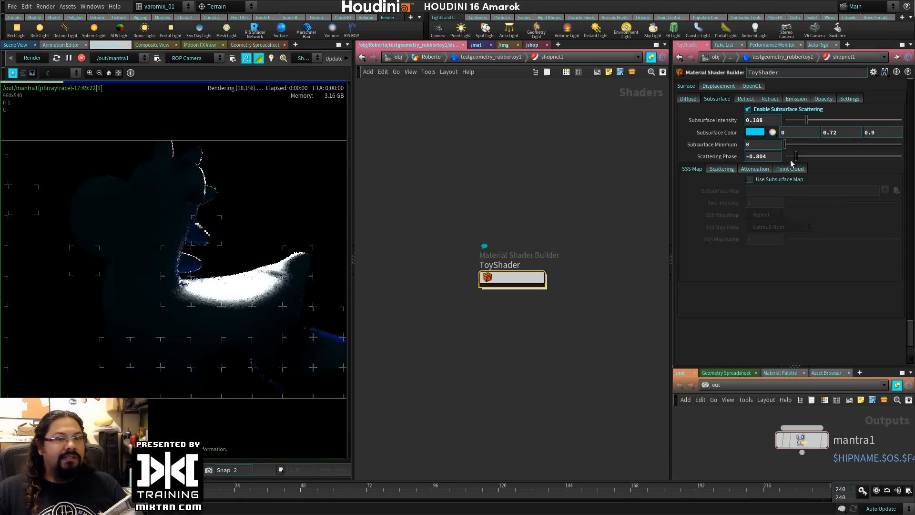
drag(797, 157, 838, 159)
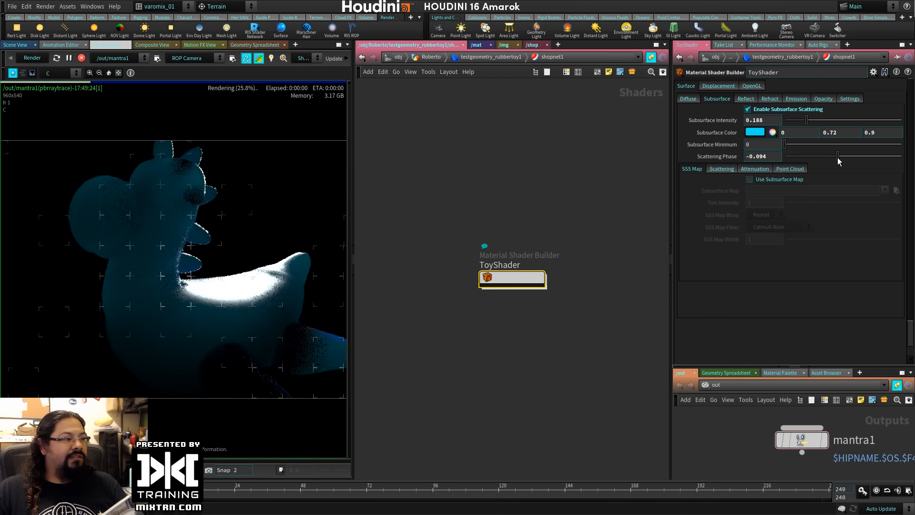
drag(806, 123, 797, 123)
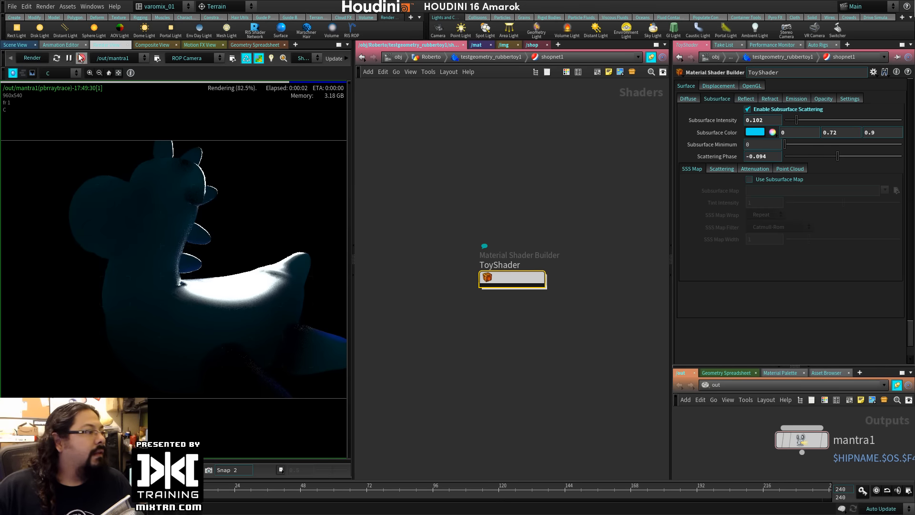
Switch back to the scene view and return to the Roberto network.
click(15, 45)
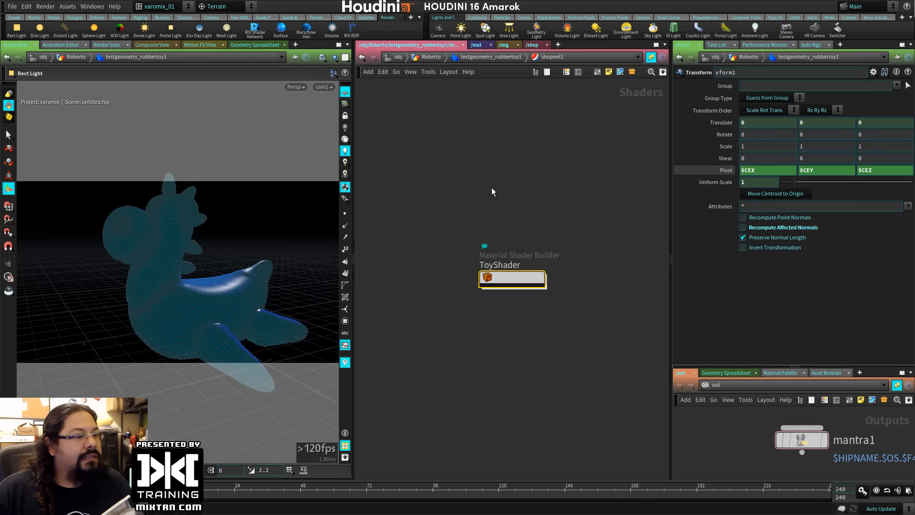
click(429, 57)
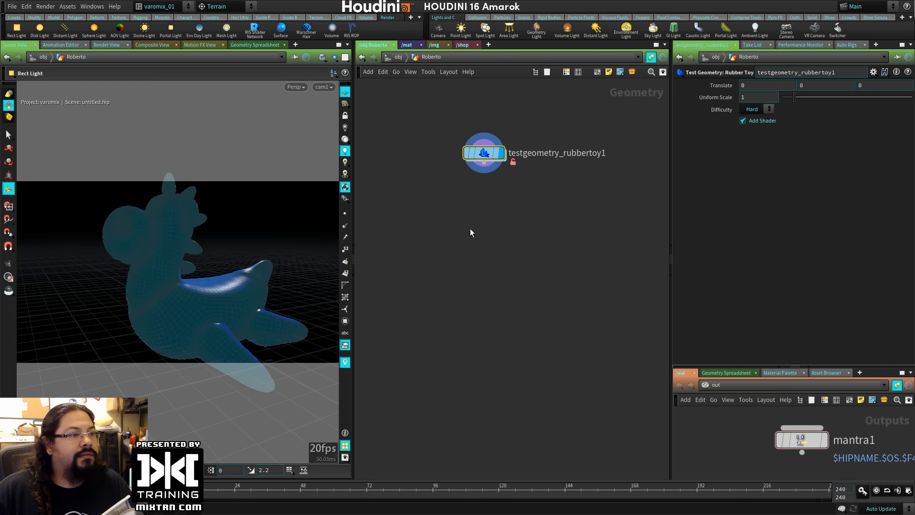
right_click(487, 160)
key(Escape)
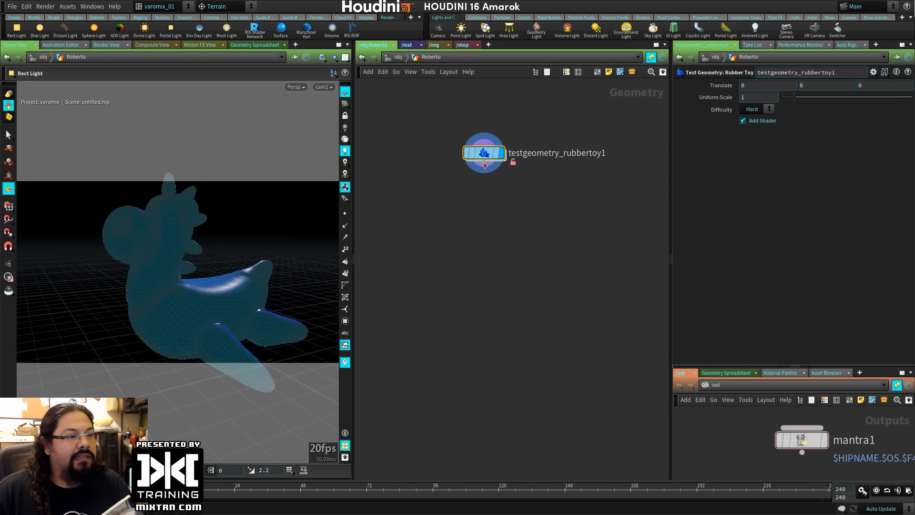
Append an Attribute Delete node to the rubber toy and have it remove the shop_materialpath primitive attribute.
key(Tab)
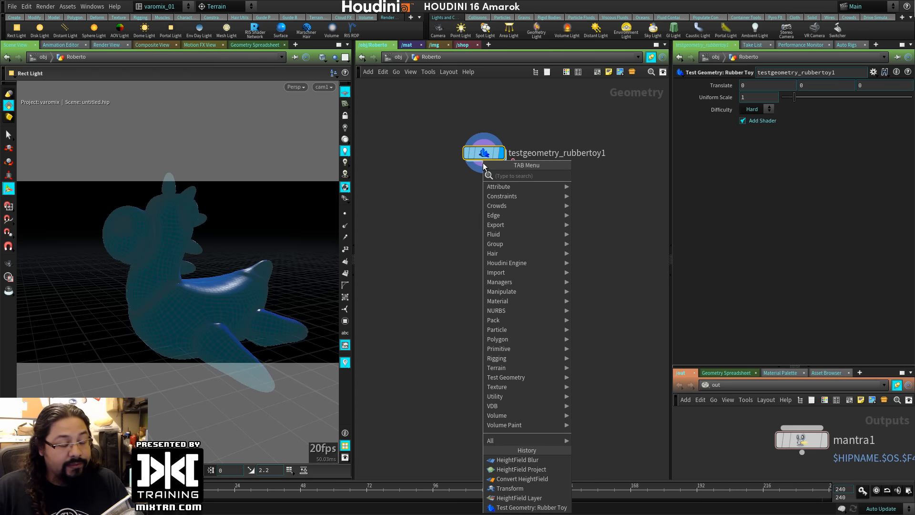
text(attribdel)
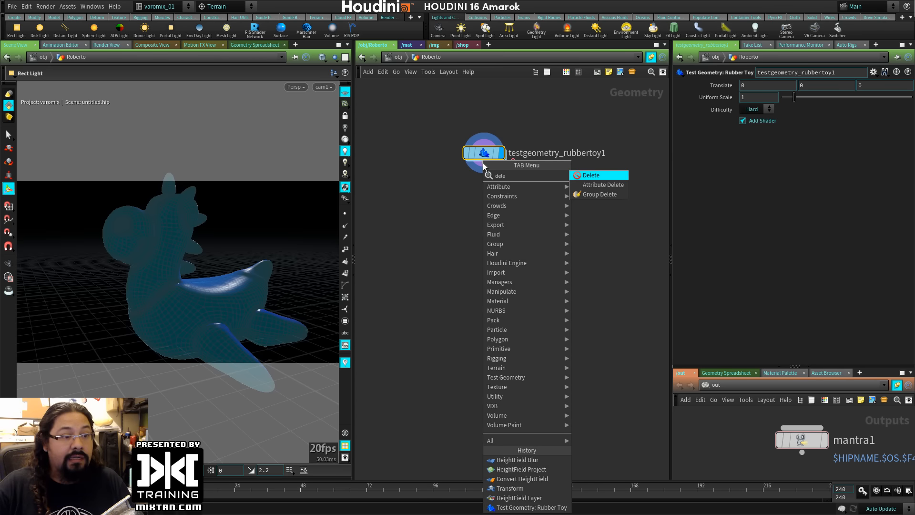
key(Return)
click(502, 193)
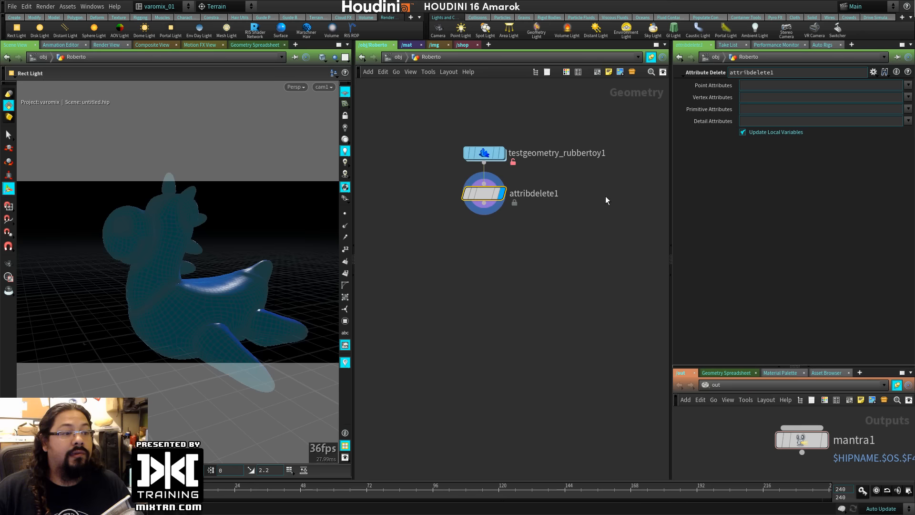
click(908, 109)
click(858, 117)
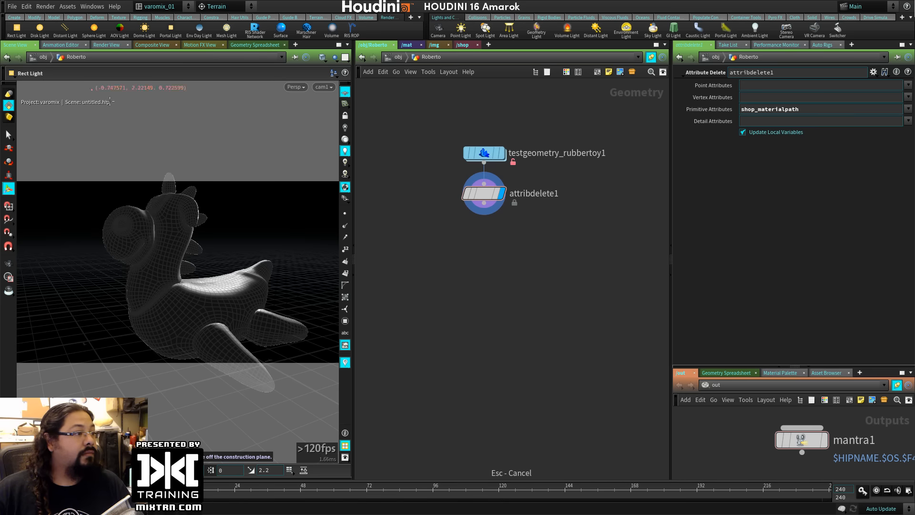
key(Return)
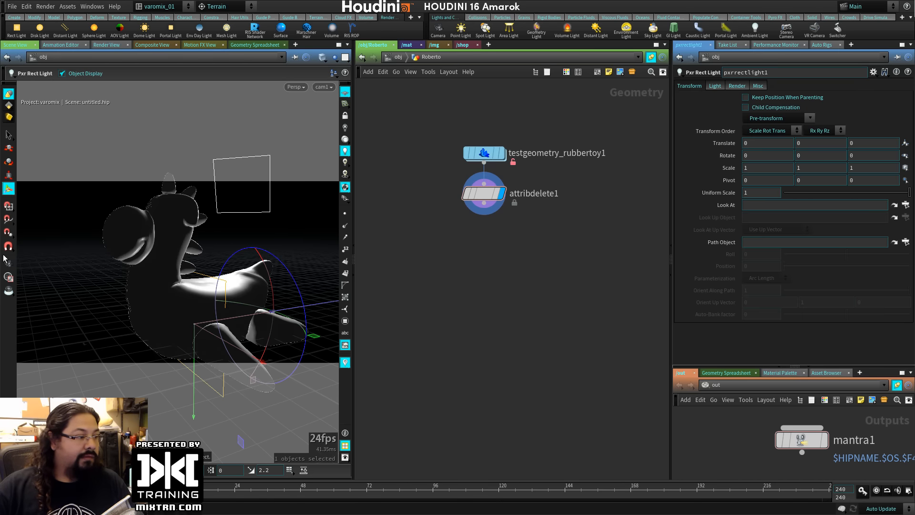
key(Delete)
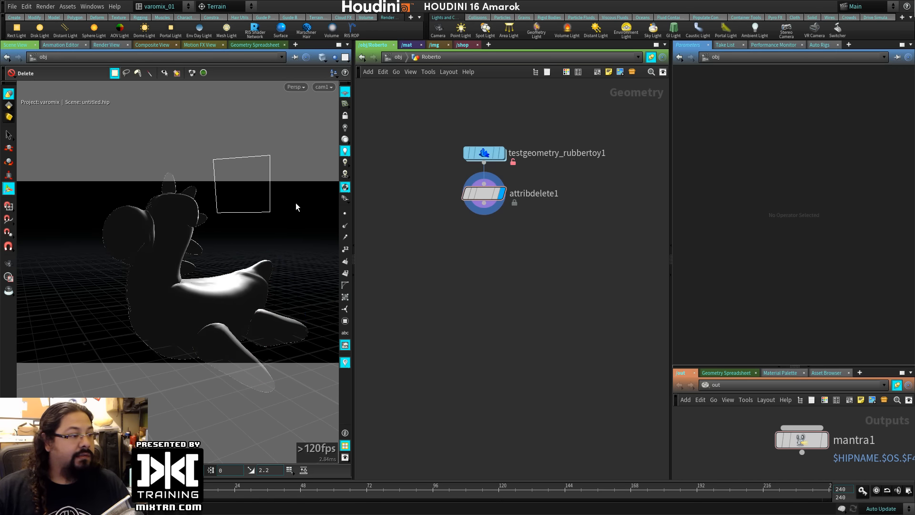
Return to the object level and look through arealight1 with the view locked to the light.
click(399, 58)
click(322, 88)
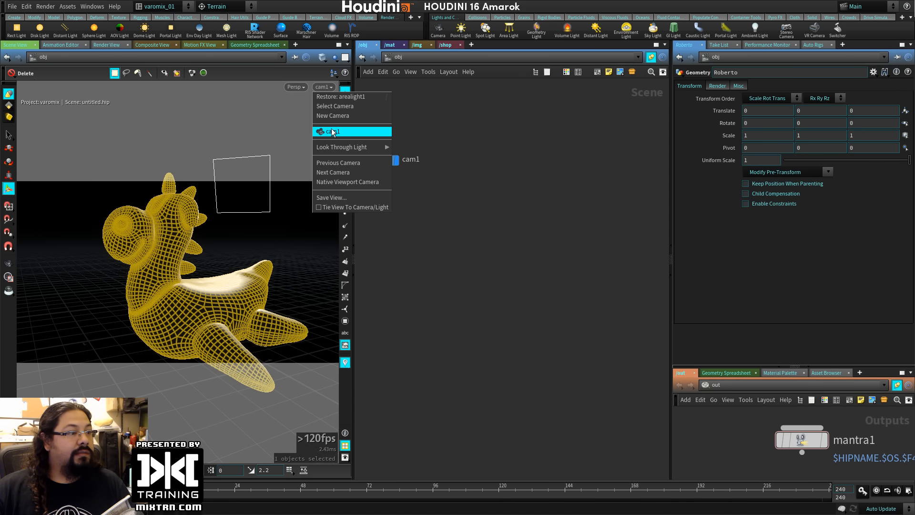
click(506, 112)
click(325, 87)
mouse_move(362, 147)
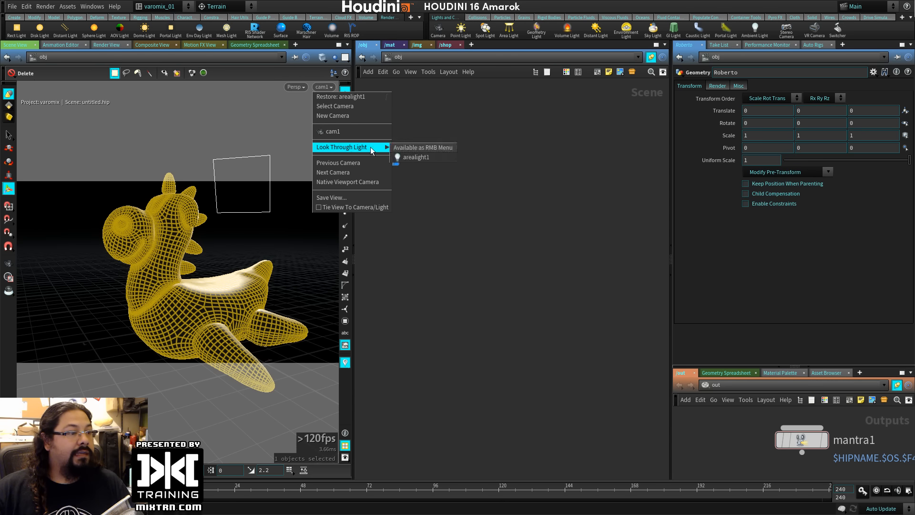
click(417, 157)
click(346, 116)
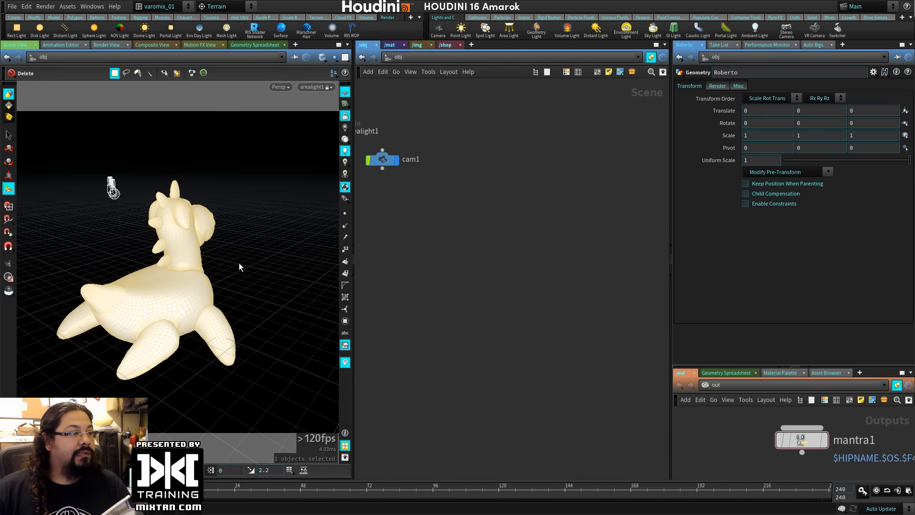
Reposition arealight1 through its locked view so it shines on the toy's front from farther away and above.
alt+right_drag(239, 262, 183, 300)
alt+drag(183, 300, 179, 320)
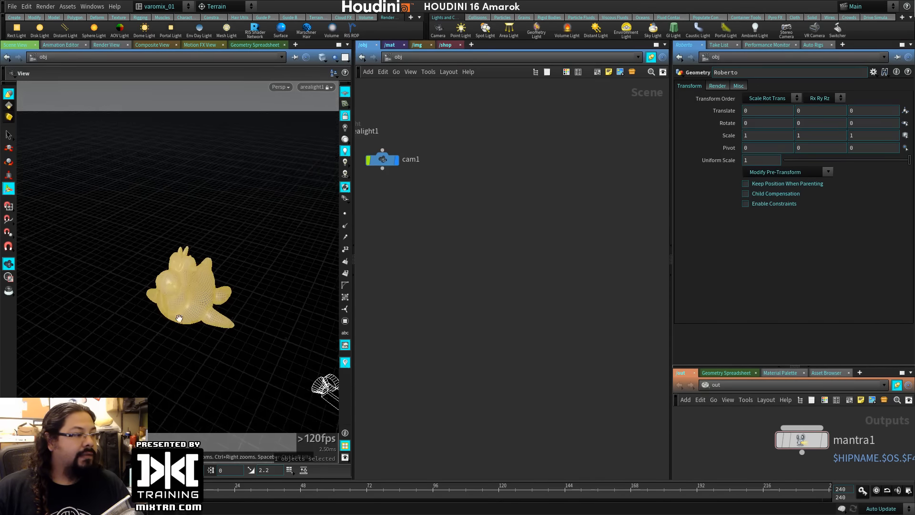
right_drag(180, 321, 219, 353)
drag(218, 353, 200, 329)
right_drag(201, 329, 149, 314)
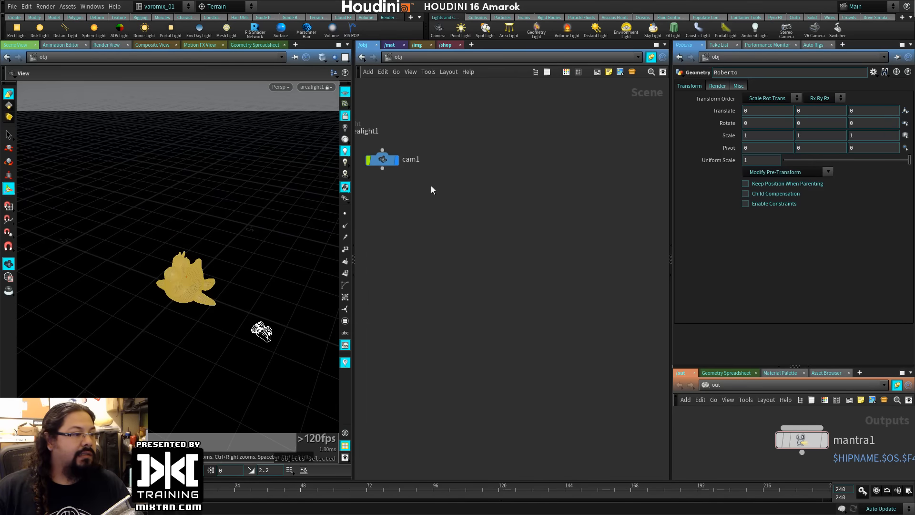
Set arealight1's area size to 20 by 20 and switch the viewport back to cam1.
key(h)
click(446, 186)
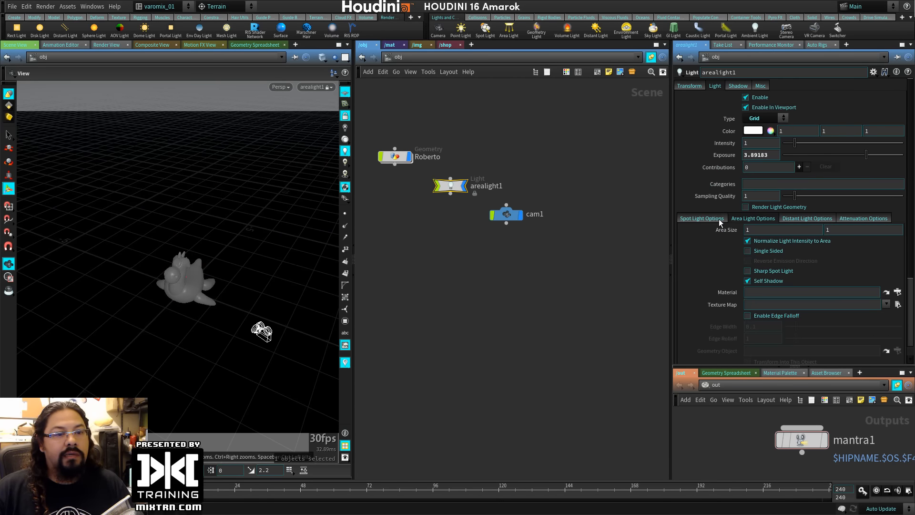
middle_drag(726, 229, 819, 212)
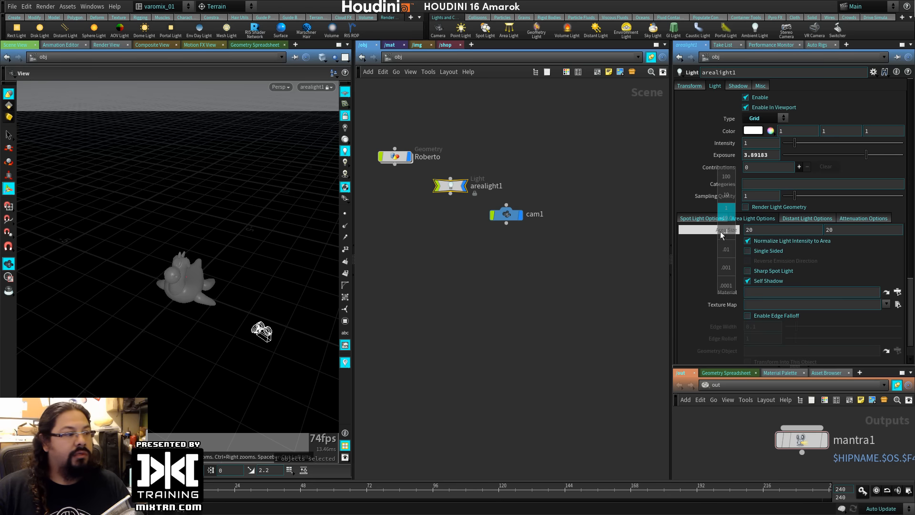
click(322, 88)
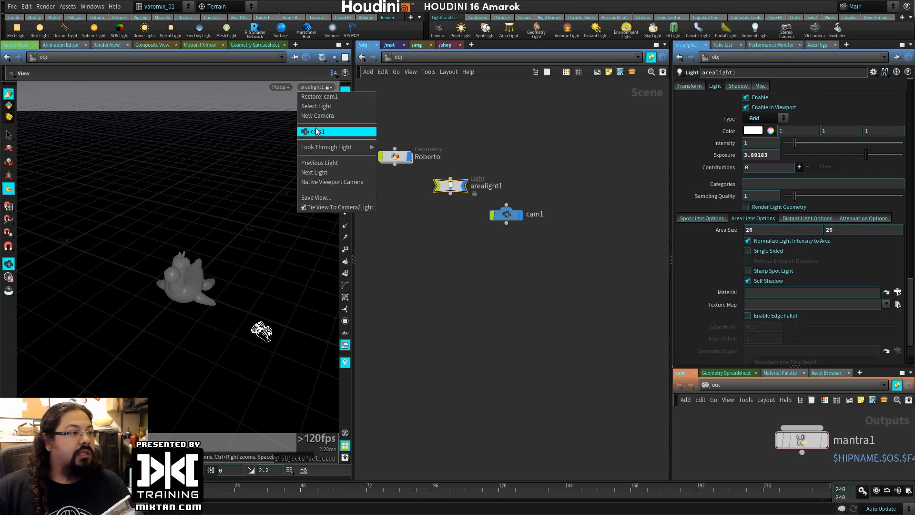
click(314, 131)
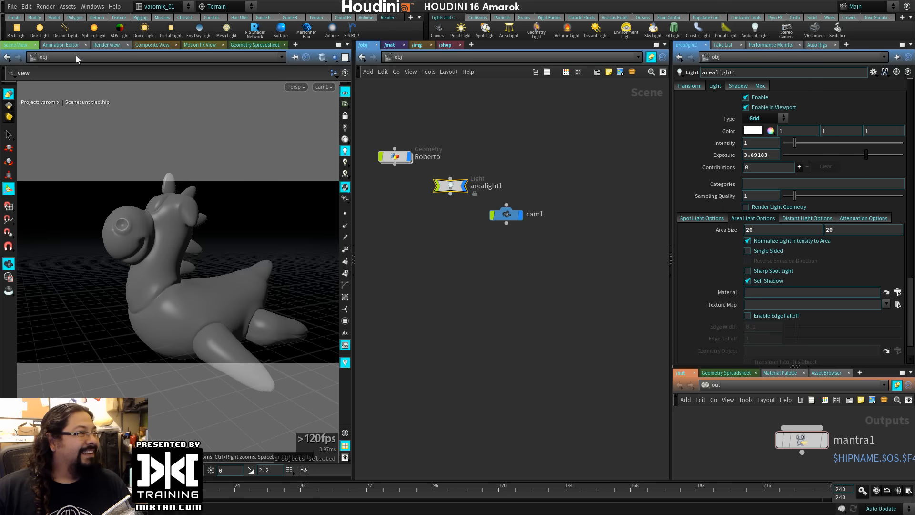
Render the relit toy with mantra1 in the render view and hide the shelves.
click(108, 45)
click(32, 58)
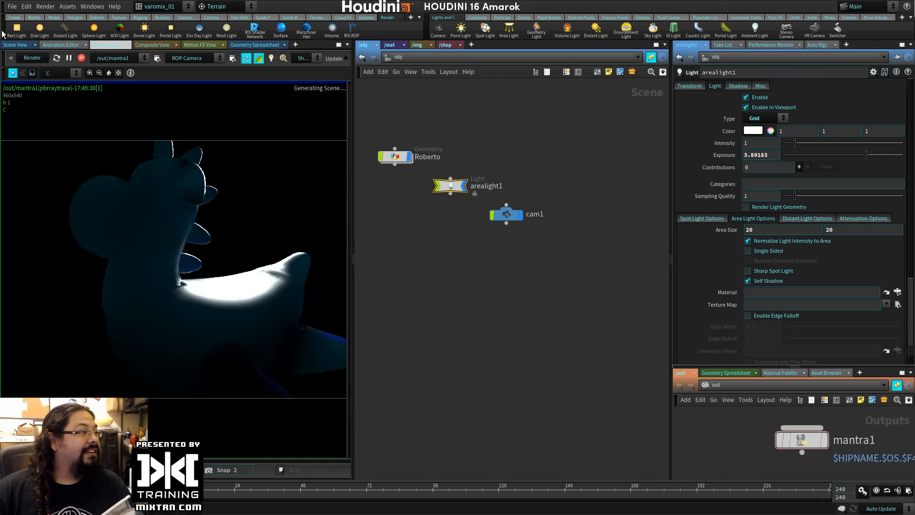
click(34, 14)
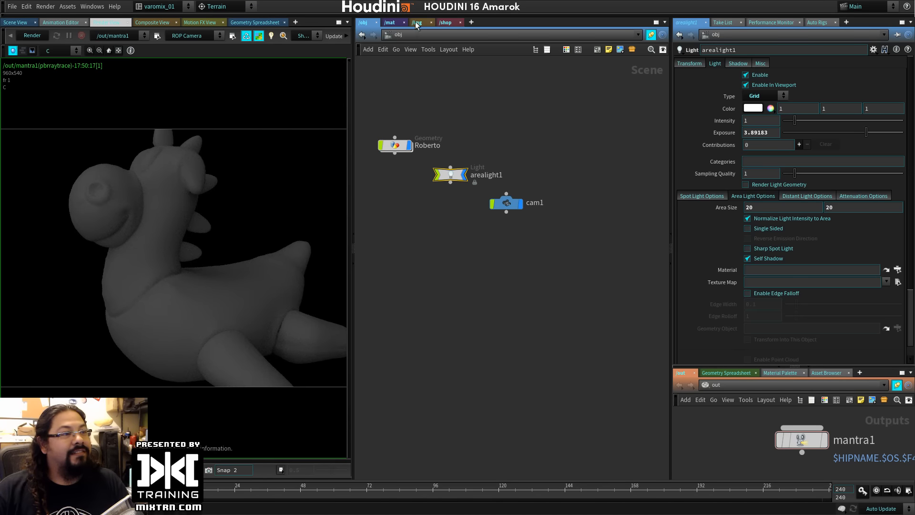
Add a Principled Shader to the /mat network and position it in view.
click(390, 23)
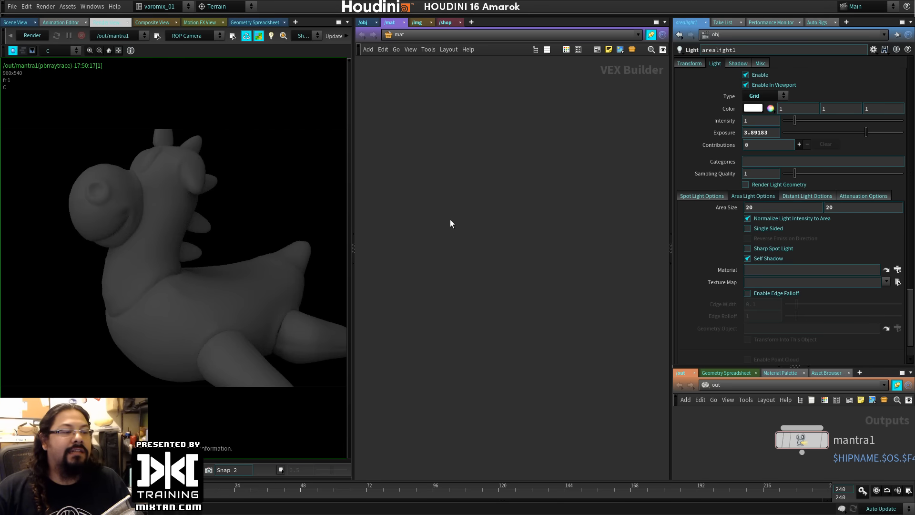
key(Tab)
text(prin)
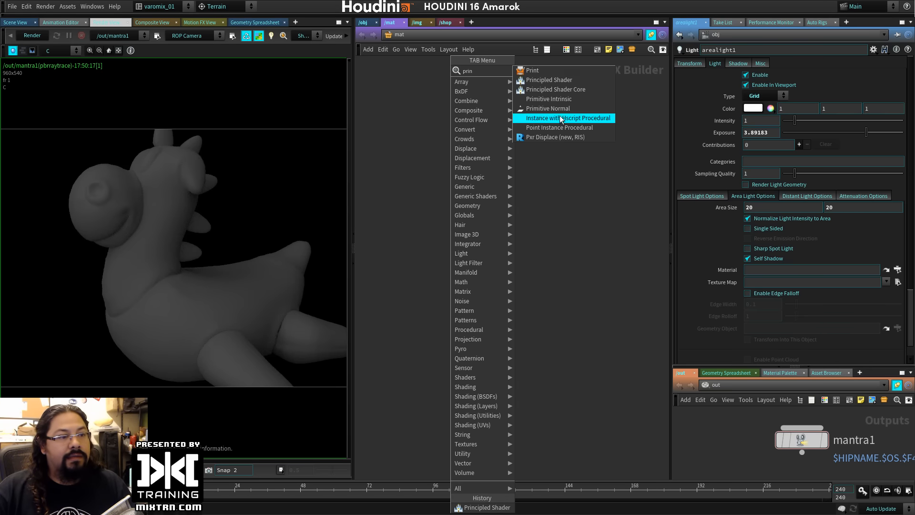
click(549, 80)
click(548, 169)
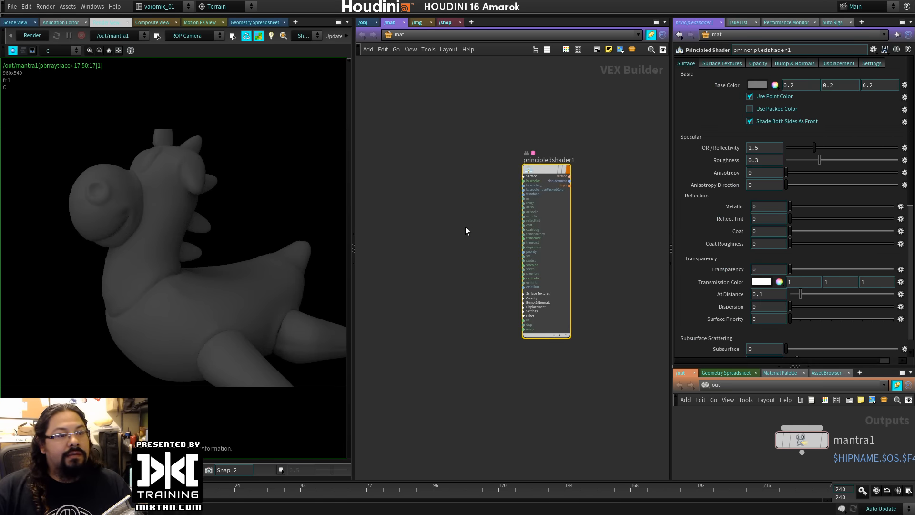
scroll(466, 231, up, 5)
middle_drag(497, 219, 400, 232)
scroll(413, 234, down, 3)
middle_drag(582, 220, 536, 239)
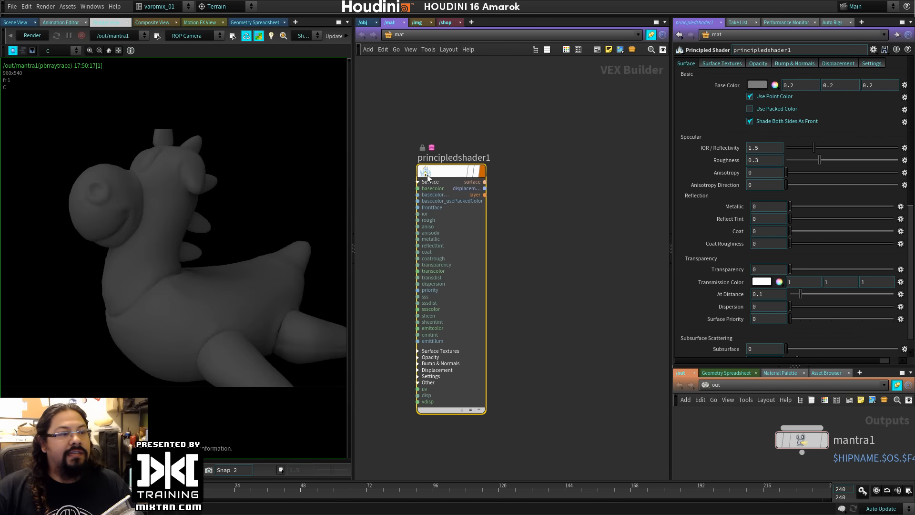
drag(450, 174, 462, 151)
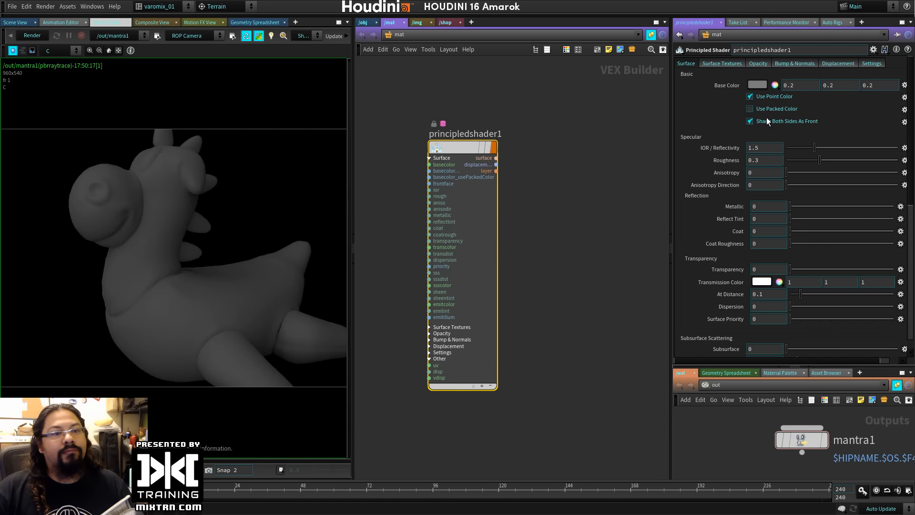
Set the principled shader's base color to red (0.9, 0, 0) and assign the shader to the toy.
click(775, 85)
click(728, 168)
click(899, 138)
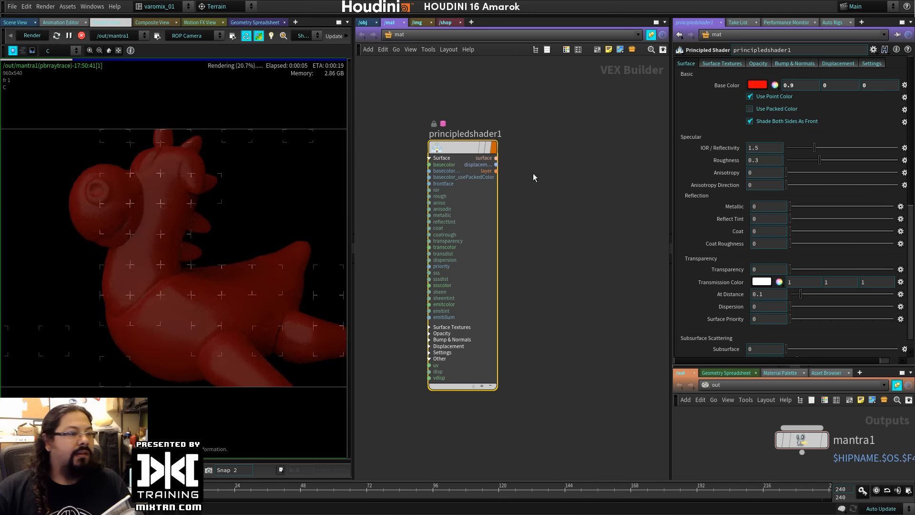
middle_drag(566, 182, 513, 188)
key(Tab)
mouse_move(513, 189)
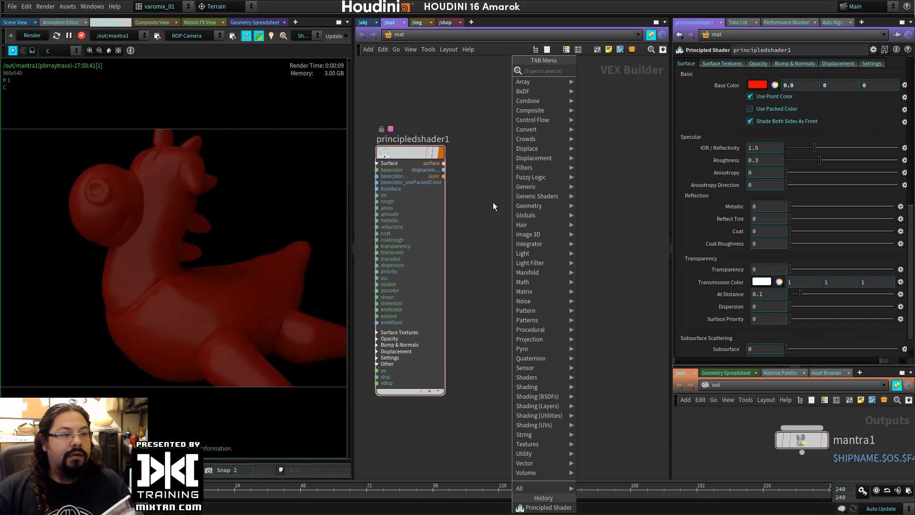
click(494, 203)
key(Tab)
key(Escape)
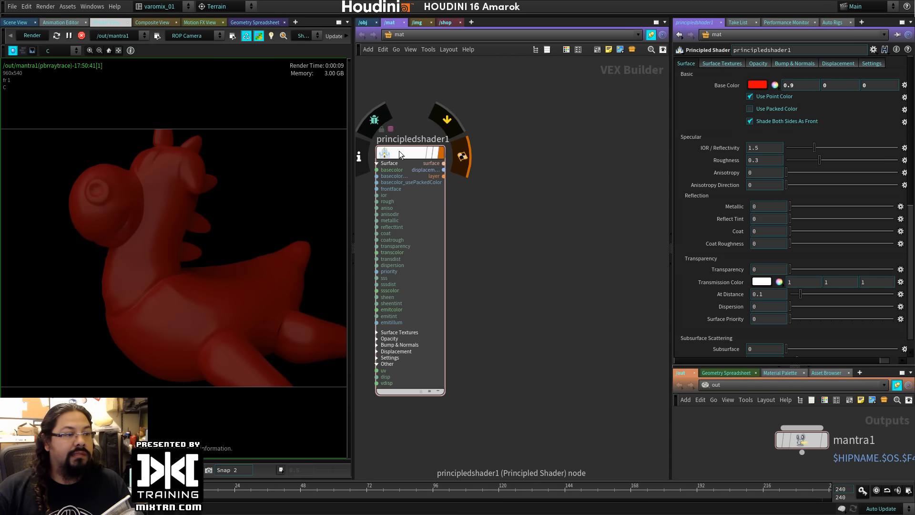
Duplicate the red principled shader beside the original and set the copy's base color to green (0, 0.9, 0).
alt+drag(413, 151, 530, 156)
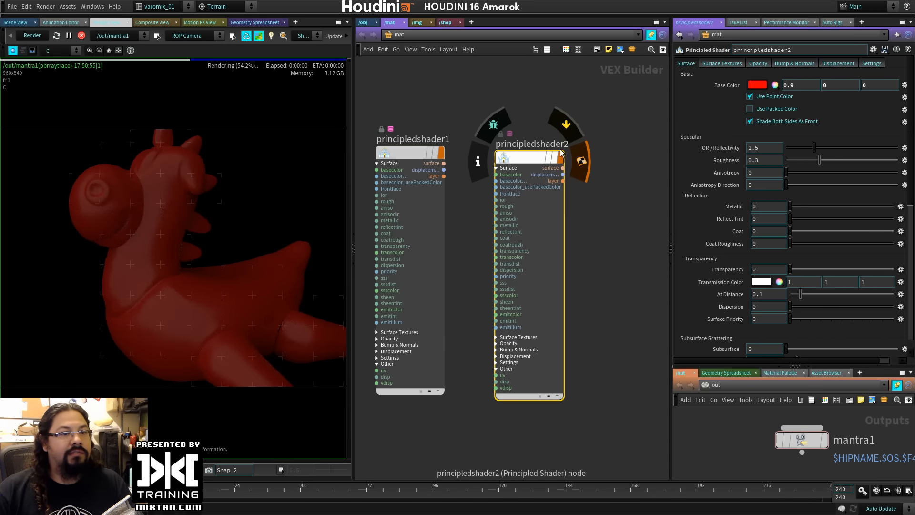
click(759, 86)
click(787, 171)
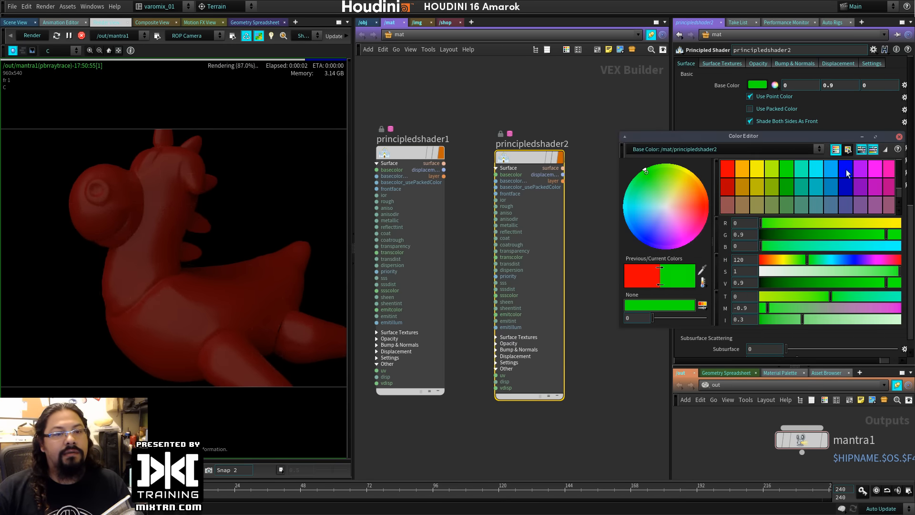
click(899, 138)
drag(522, 162, 511, 182)
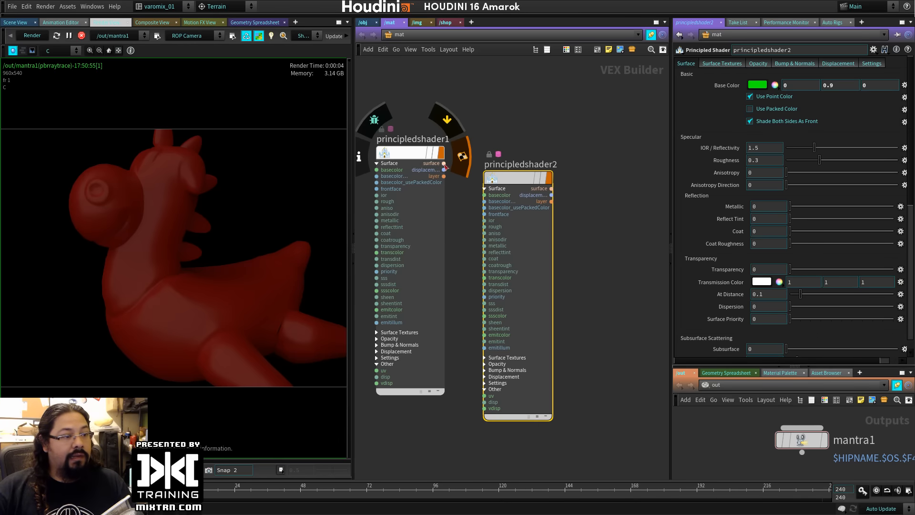
Try wiring the red shader's layer output into the green shader's base color input, and remove that wire.
drag(445, 178, 546, 151)
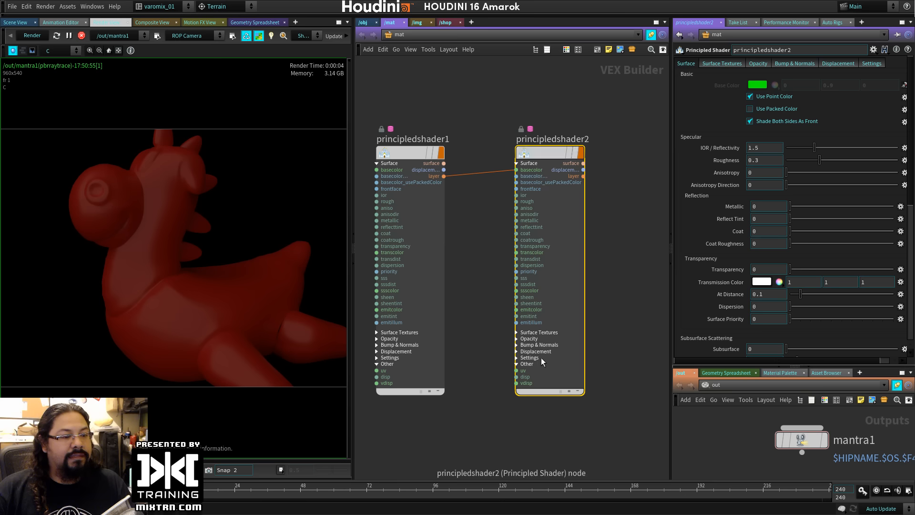
mouse_move(545, 152)
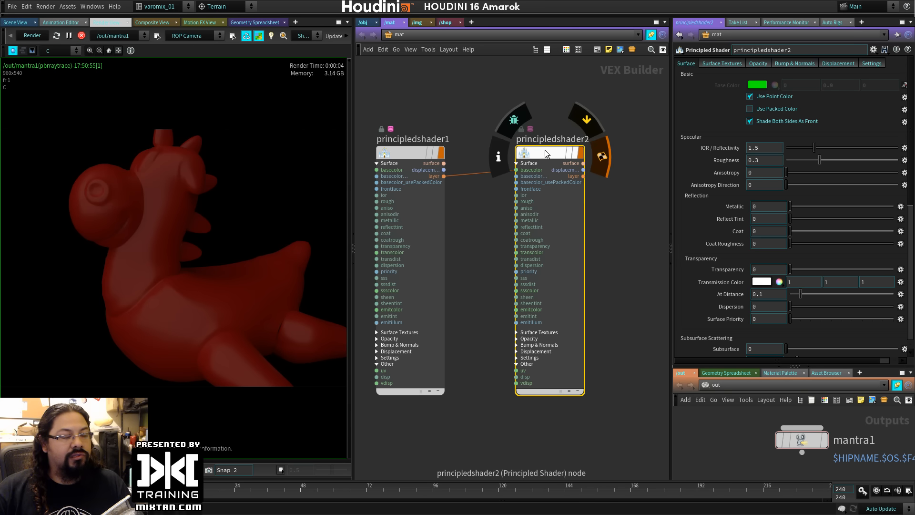
click(485, 172)
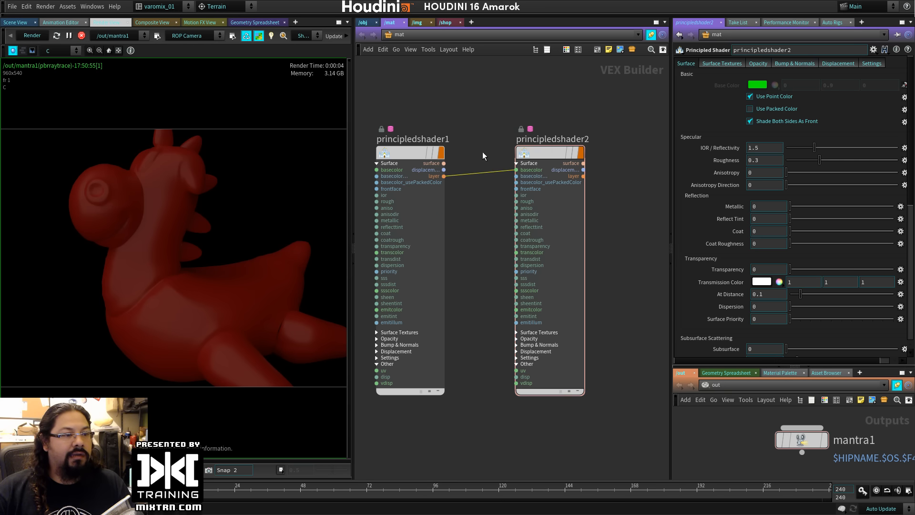
key(Delete)
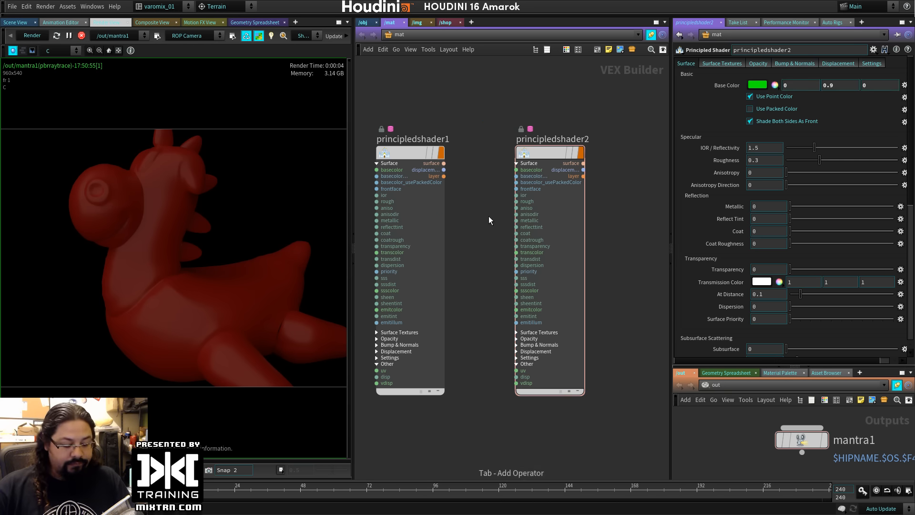
Add a Layer Composite node beside the two shaders and move the green shader below the red one.
key(Tab)
text(lay)
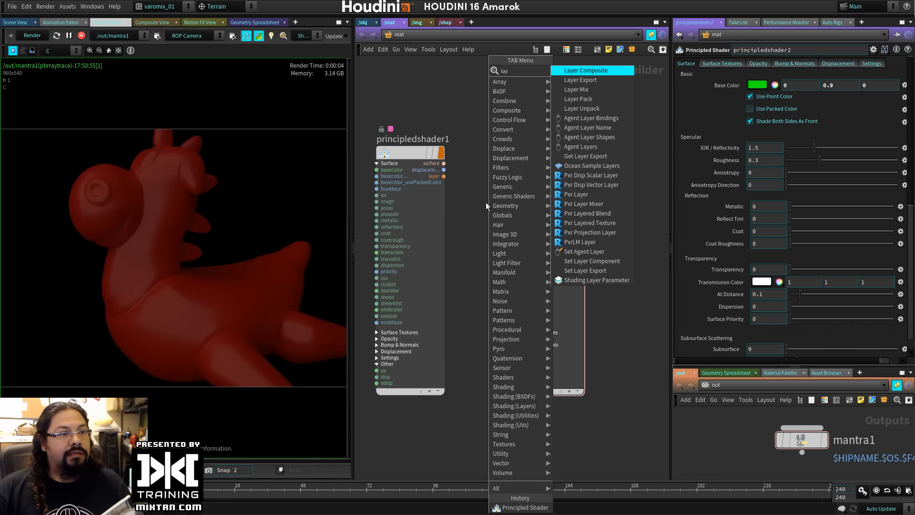
click(586, 73)
click(605, 135)
drag(532, 167, 488, 231)
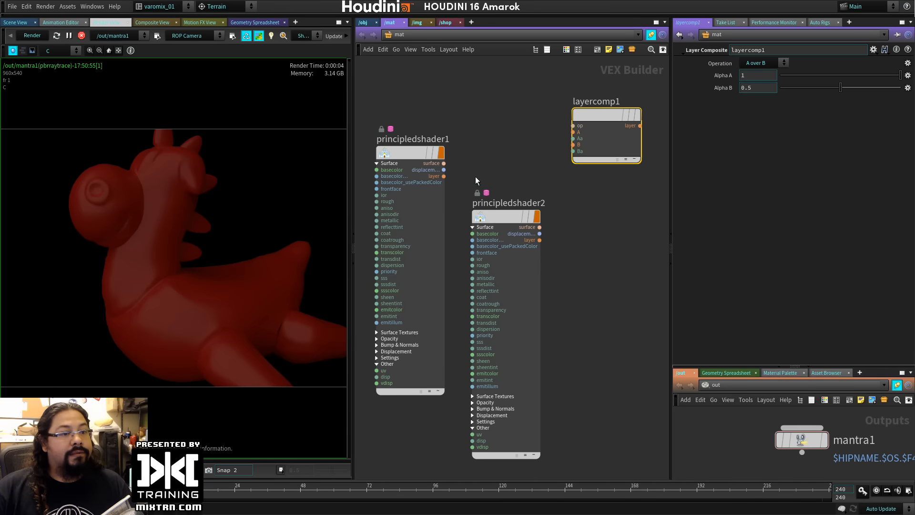
Wire the red shader's layer output into the Layer Composite's A input and the green shader's into B, and assign the composite to the toy.
click(443, 163)
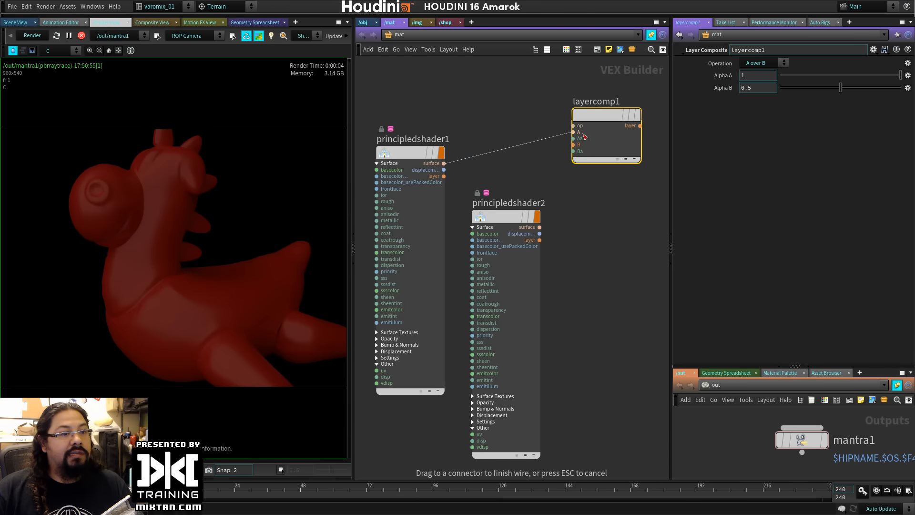
click(583, 136)
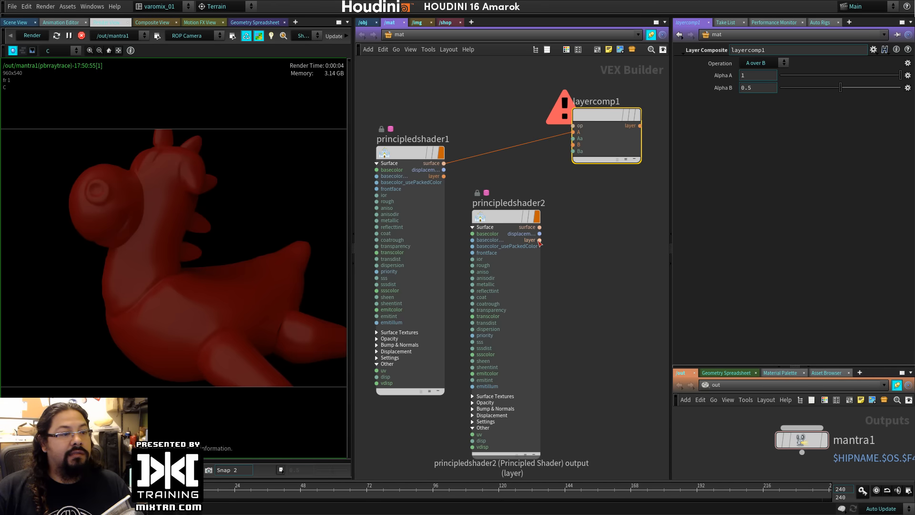
click(444, 176)
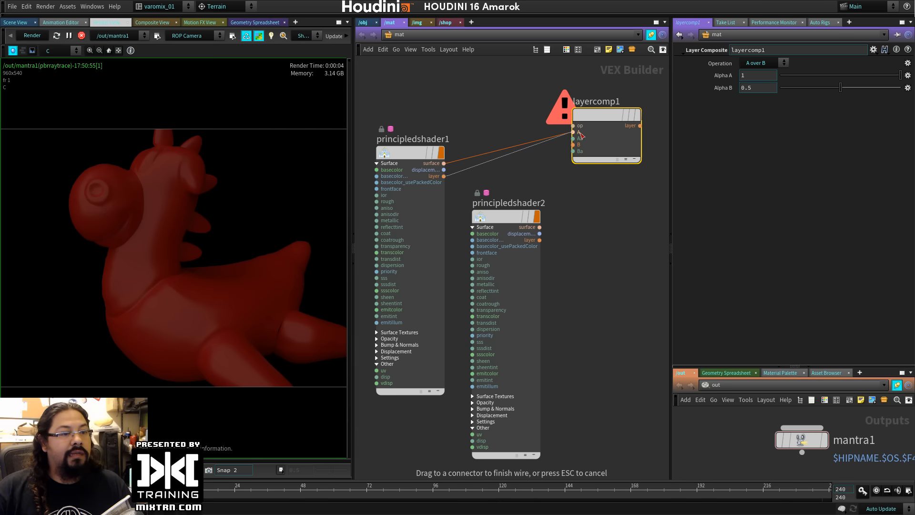
click(580, 134)
click(540, 240)
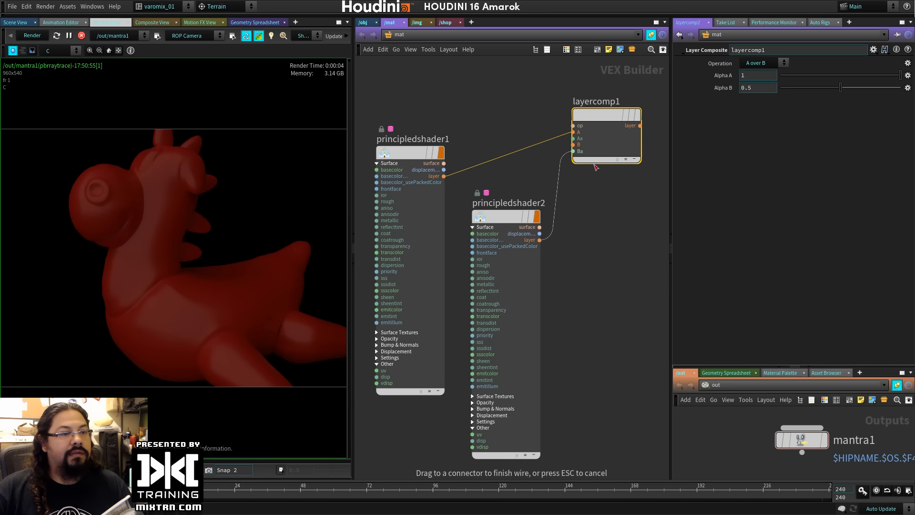
click(579, 144)
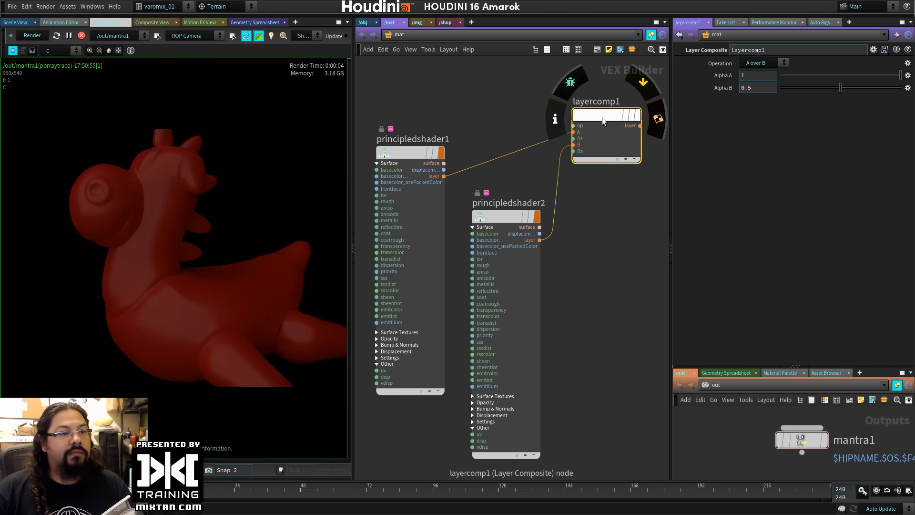
drag(602, 117, 617, 148)
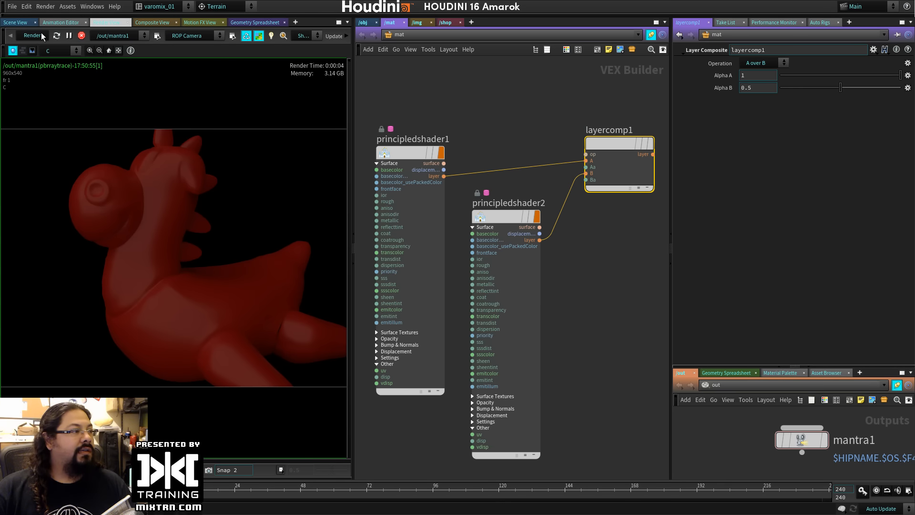
drag(614, 142, 141, 251)
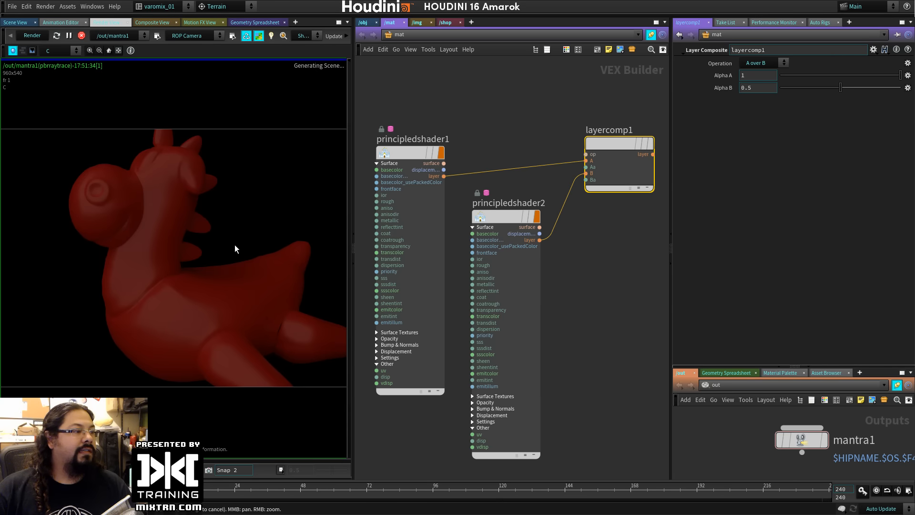
Lower the Layer Composite's Alpha A to 0.079 with the A over B operation.
click(510, 220)
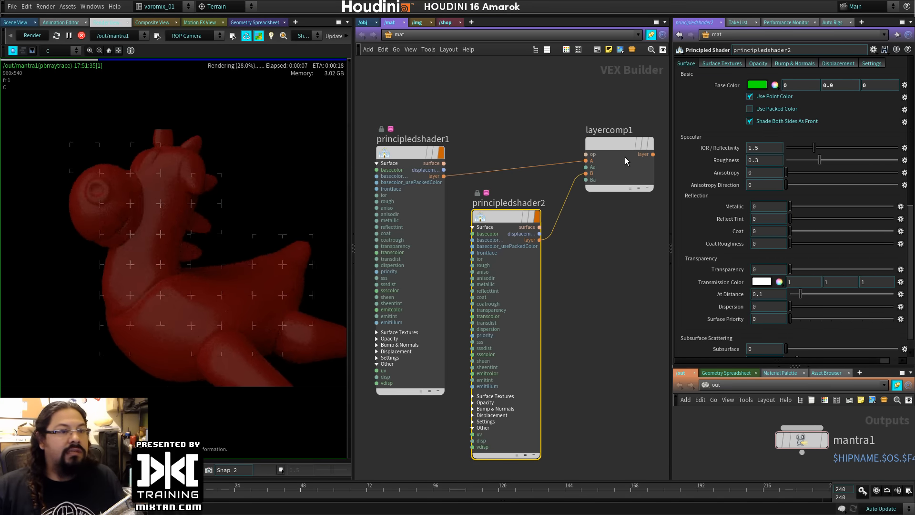
click(620, 143)
click(772, 63)
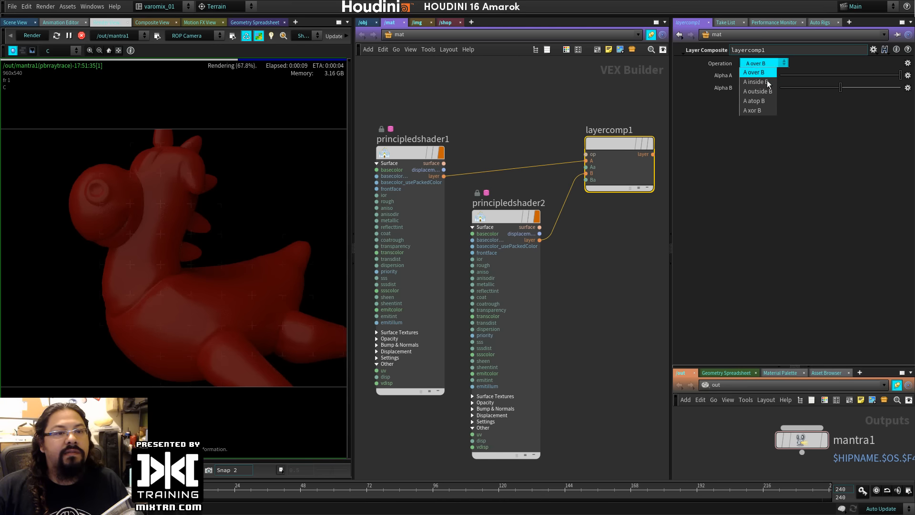
click(828, 136)
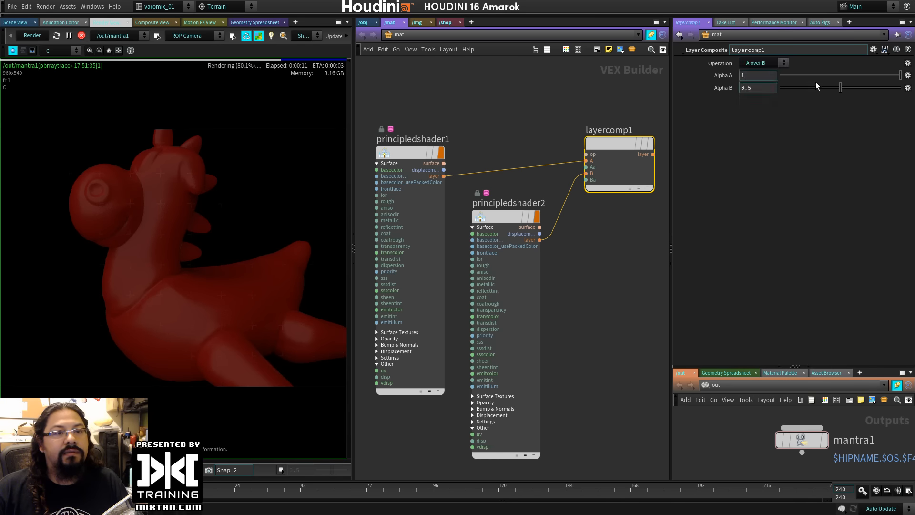
drag(899, 75, 837, 75)
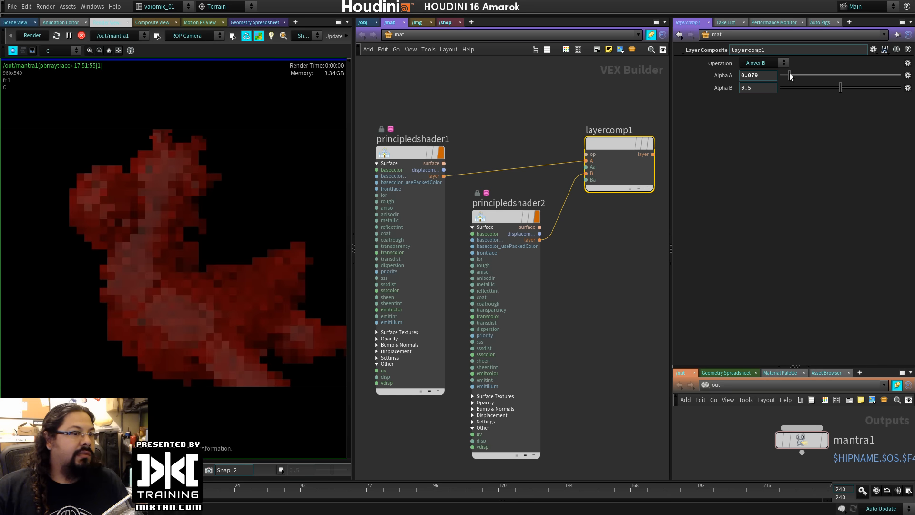
Check which material is assigned to the toy's geometry object and render the toy again.
click(15, 22)
middle_drag(647, 285, 545, 279)
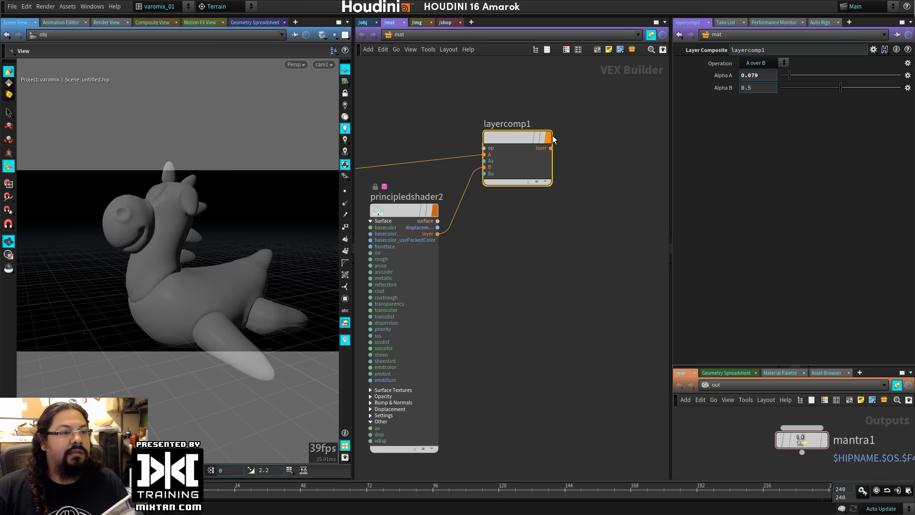
click(364, 22)
click(399, 147)
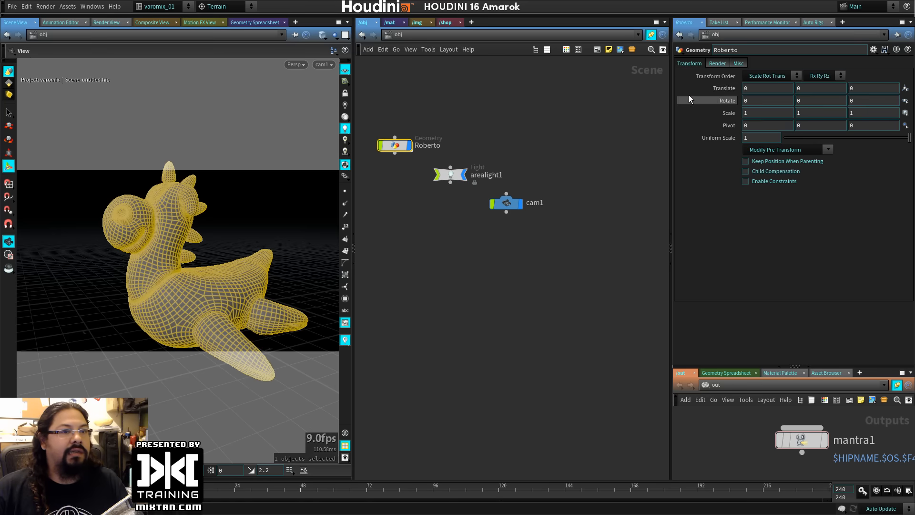
click(716, 64)
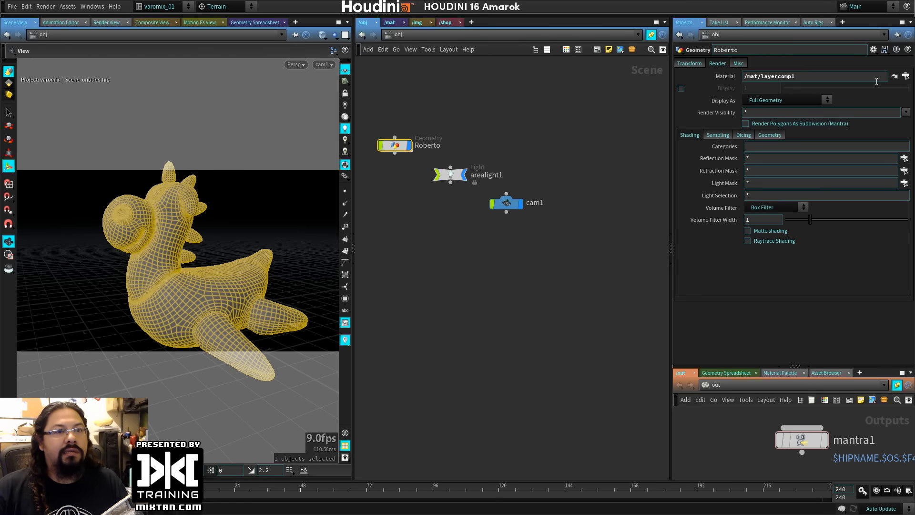
click(905, 77)
double_click(854, 55)
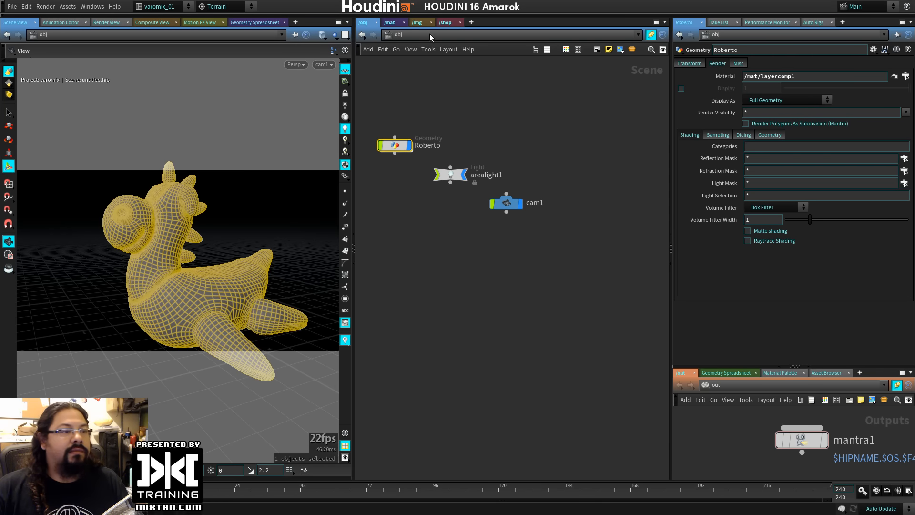
click(107, 23)
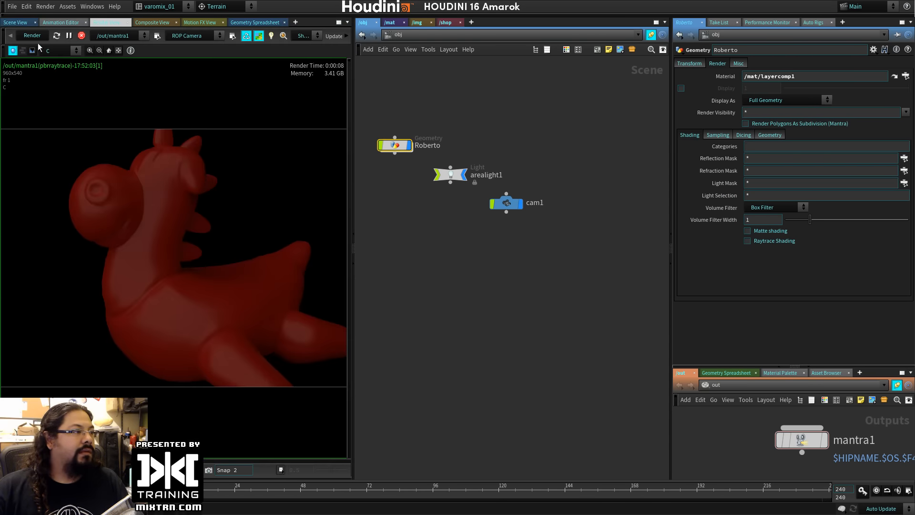
click(22, 34)
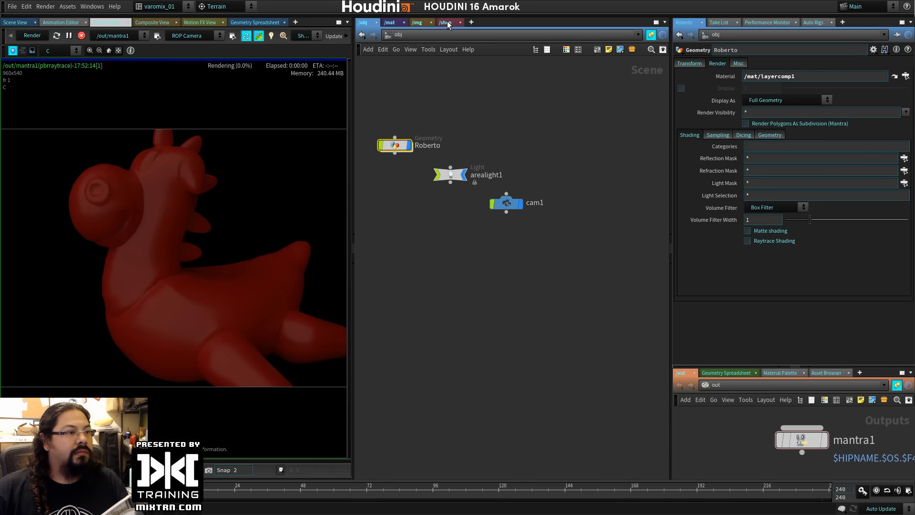
Add a Layer Mix node to the material network and delete the Layer Composite node.
click(389, 23)
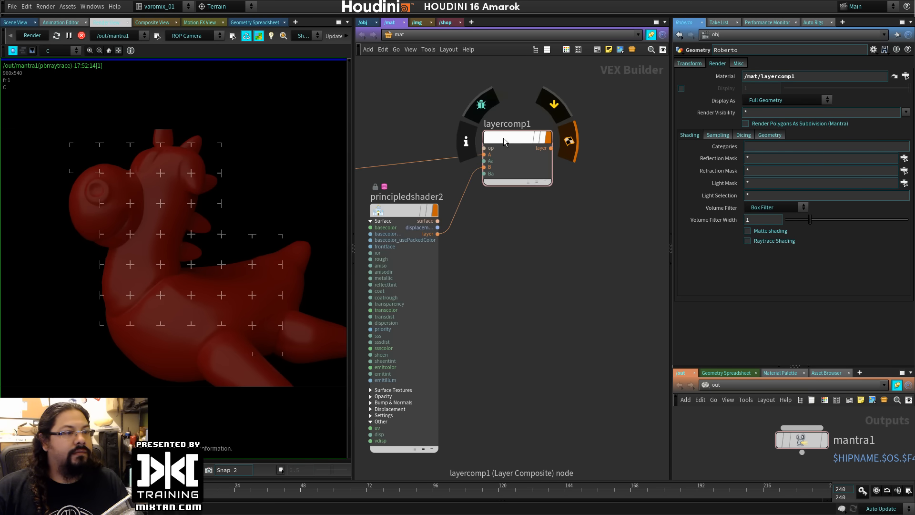
middle_drag(470, 272, 562, 245)
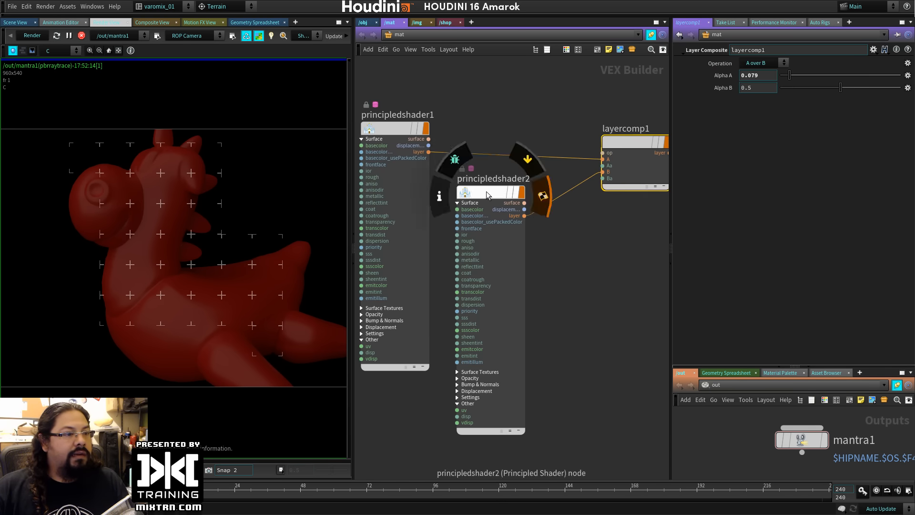
drag(495, 181, 515, 206)
middle_drag(615, 224, 539, 241)
click(539, 238)
key(Tab)
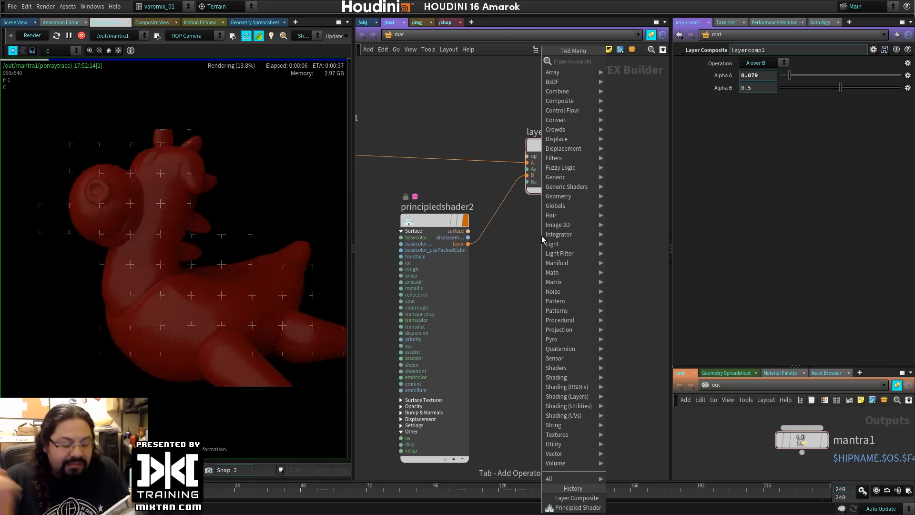
text(mi)
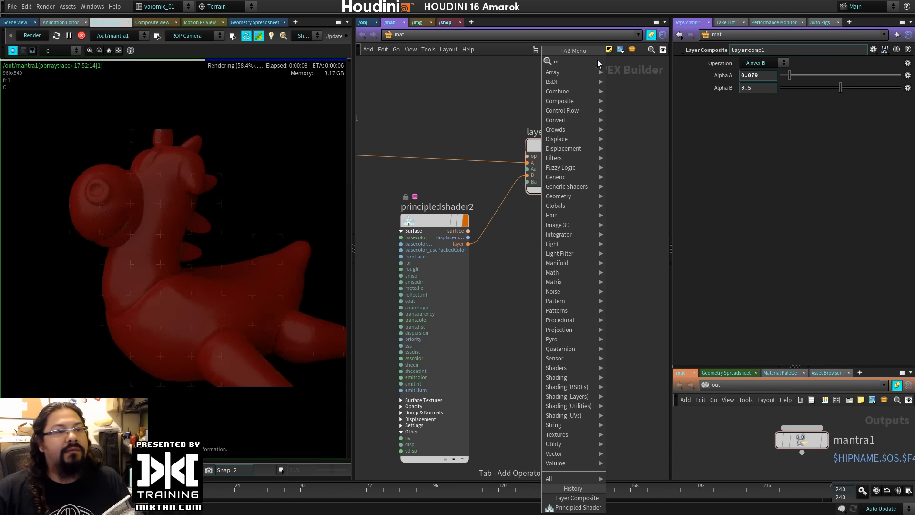
text(x)
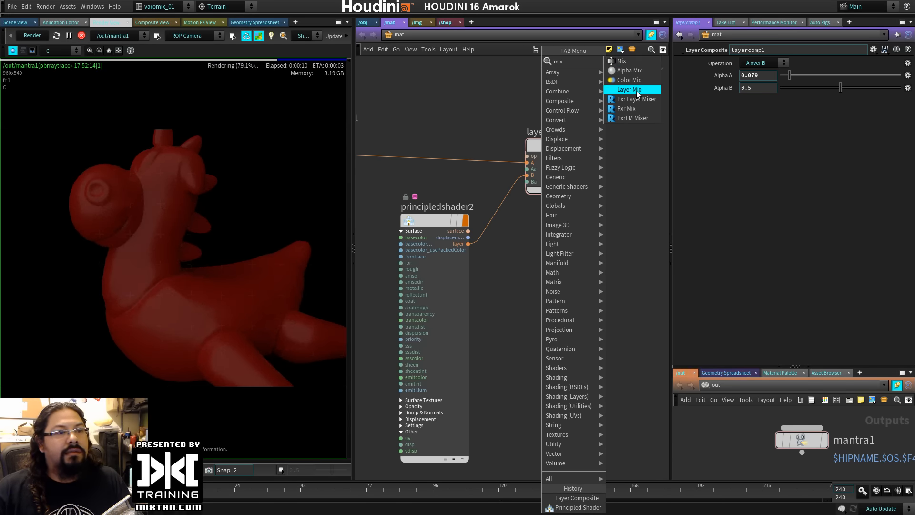
click(619, 90)
click(524, 90)
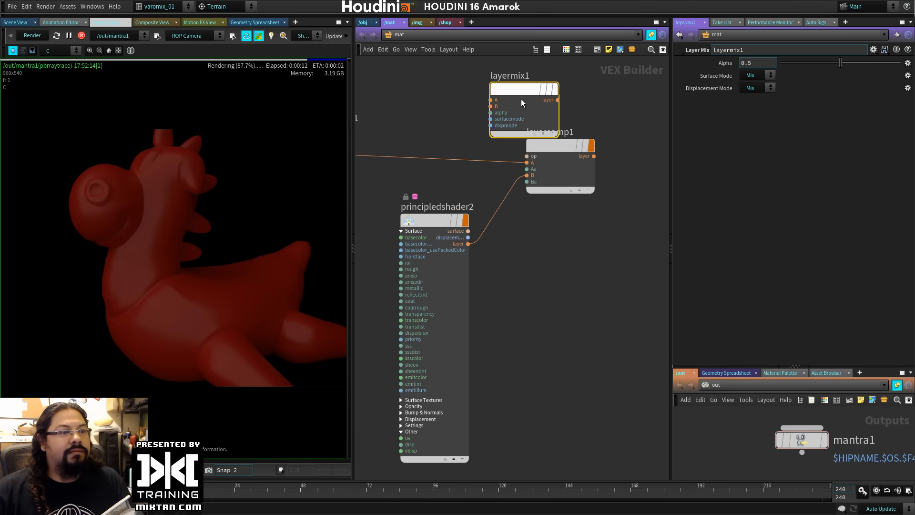
click(549, 156)
key(Delete)
Wire the red shader's layer output into the Layer Mix's A input and the green shader's into B, and assign the mix to the toy.
middle_drag(553, 150, 597, 200)
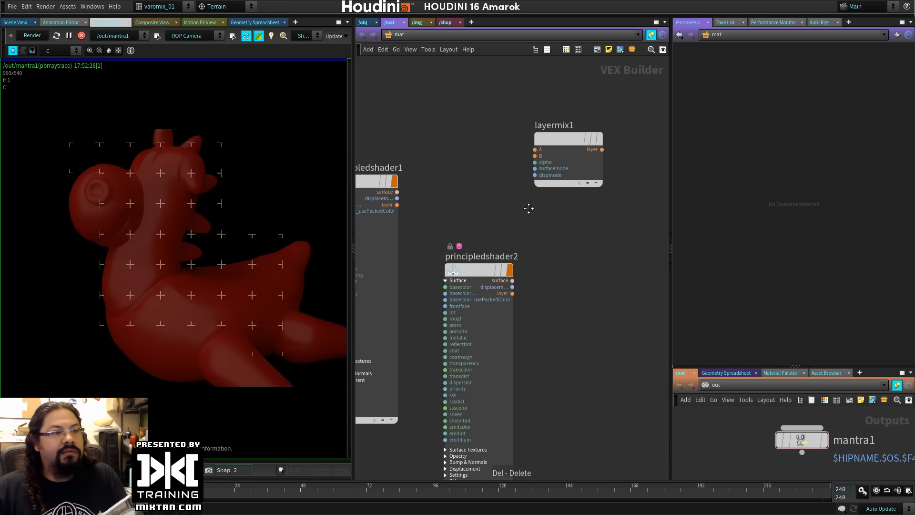
drag(396, 205, 535, 150)
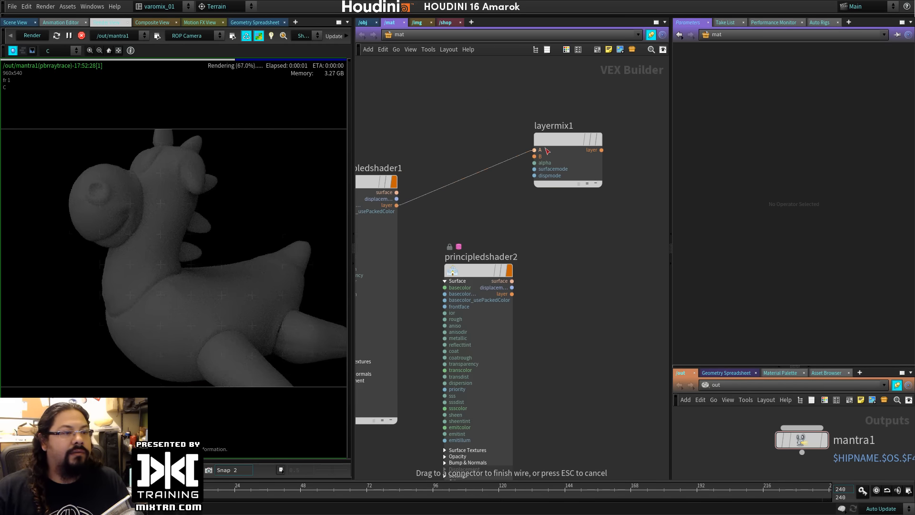
drag(512, 293, 535, 156)
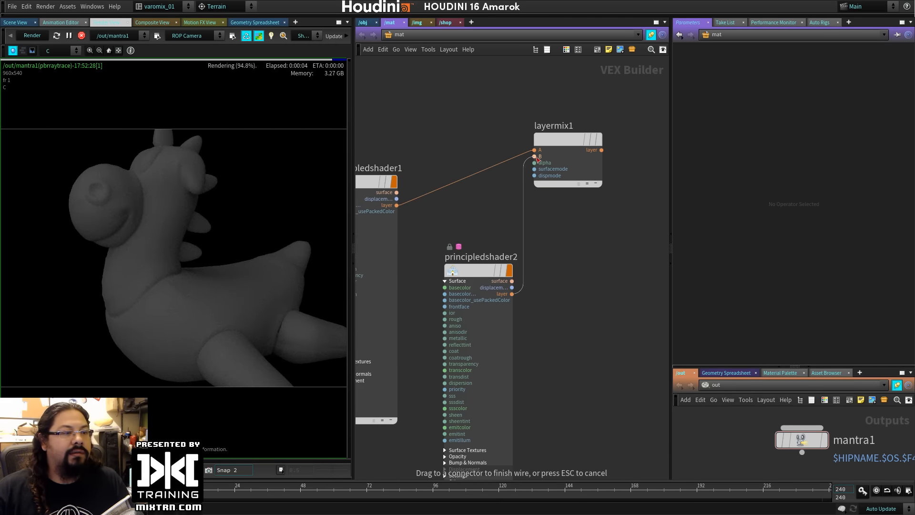
click(570, 145)
click(620, 143)
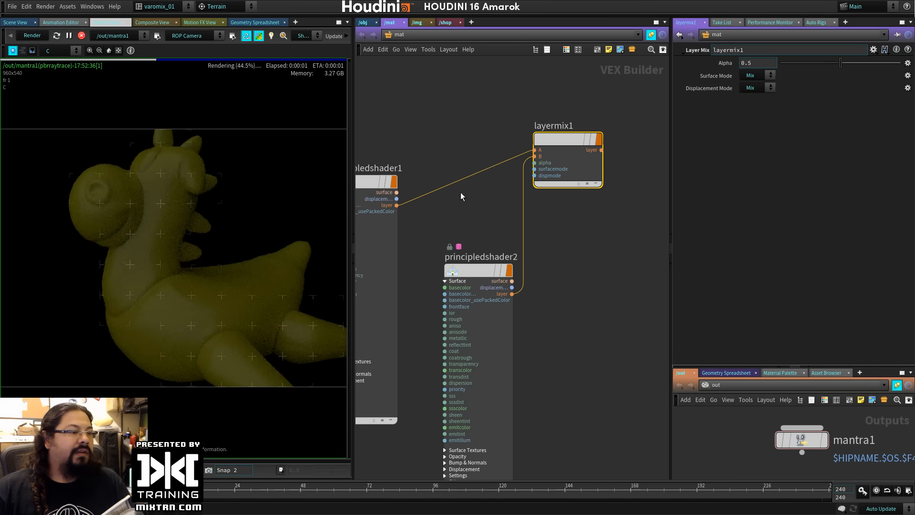
drag(558, 139, 584, 168)
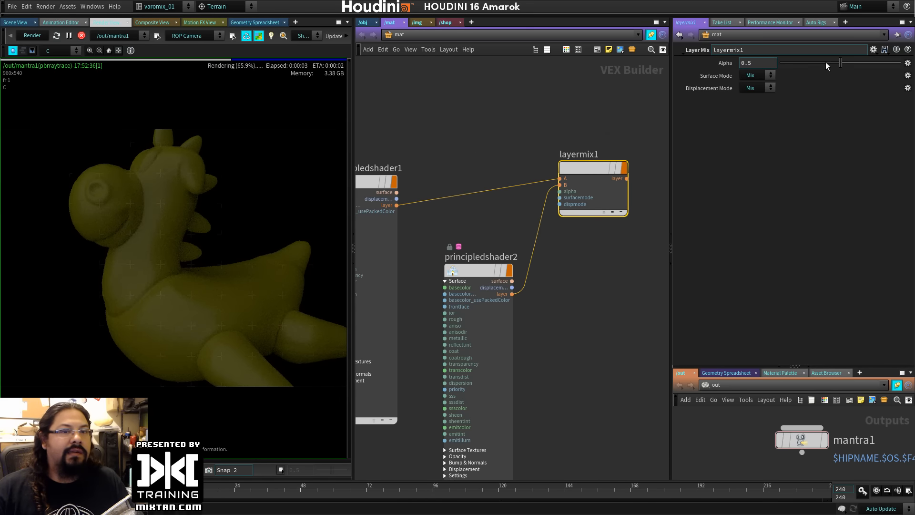
Set the Layer Mix's Alpha to 0.972.
double_click(770, 61)
text(0)
key(Return)
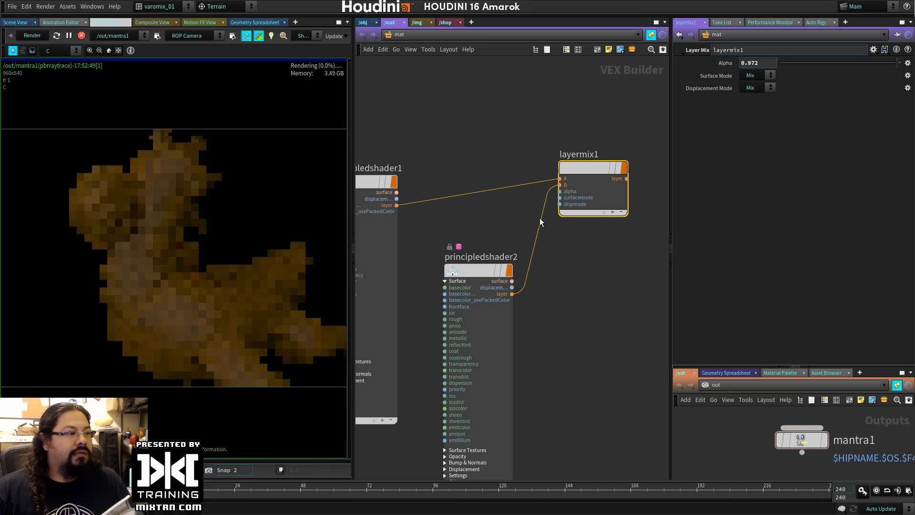
Collapse the green and red shader nodes and move the Layer Mix node farther away from them.
middle_drag(600, 361, 568, 298)
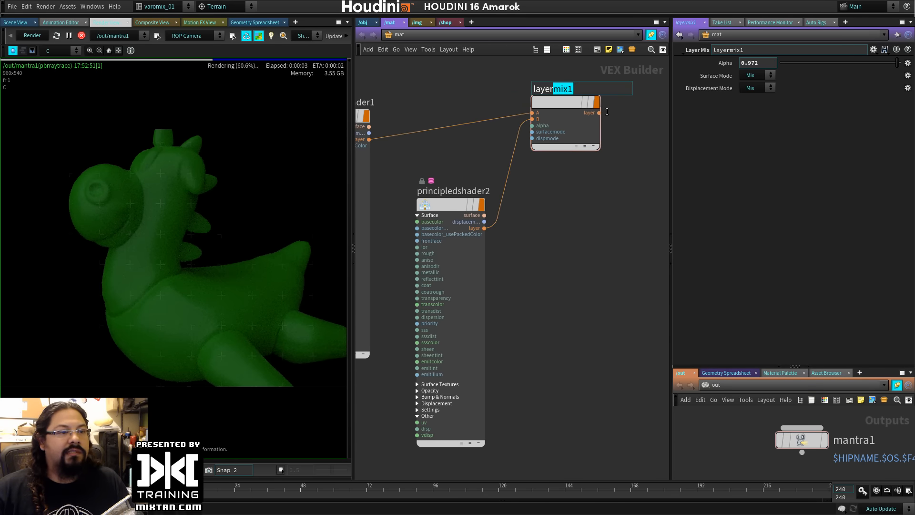
drag(588, 105, 600, 111)
click(478, 444)
middle_drag(374, 284, 479, 315)
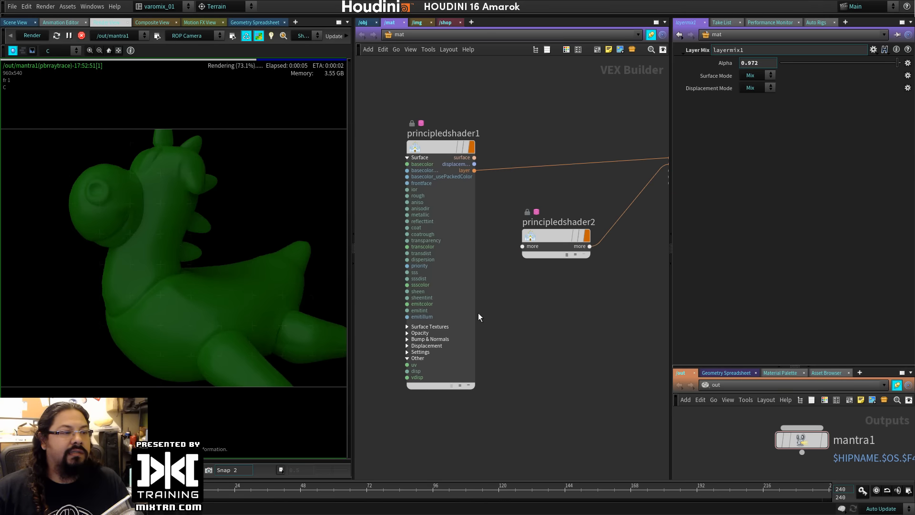
click(466, 387)
middle_drag(466, 387, 356, 324)
drag(482, 108, 573, 107)
Add a Cellular Cracks pattern node below the Layer Mix and wire its amount output into the mix's alpha input.
key(Tab)
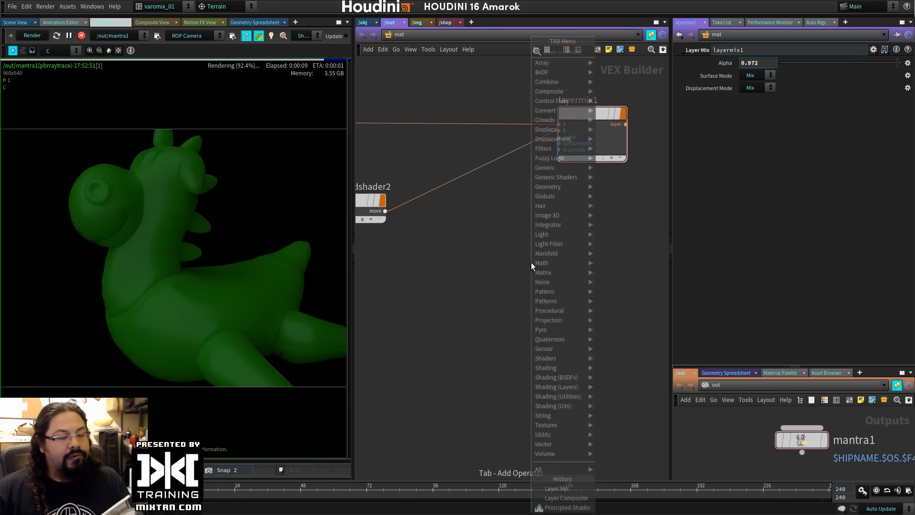
mouse_move(554, 302)
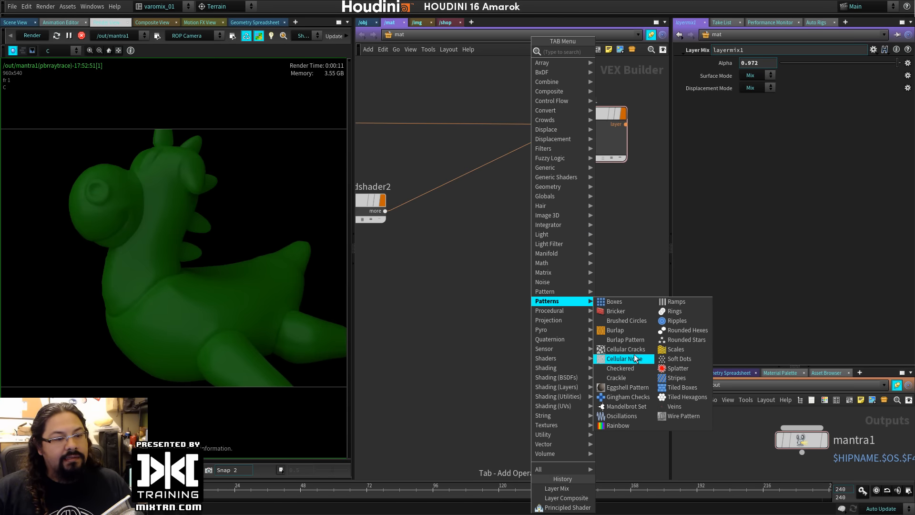
click(633, 351)
click(526, 219)
drag(527, 219, 460, 219)
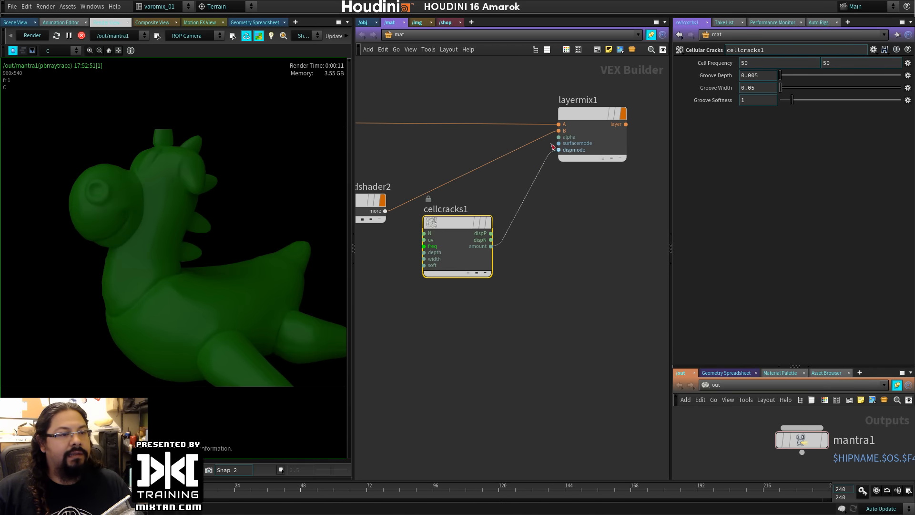
drag(491, 246, 563, 138)
click(563, 138)
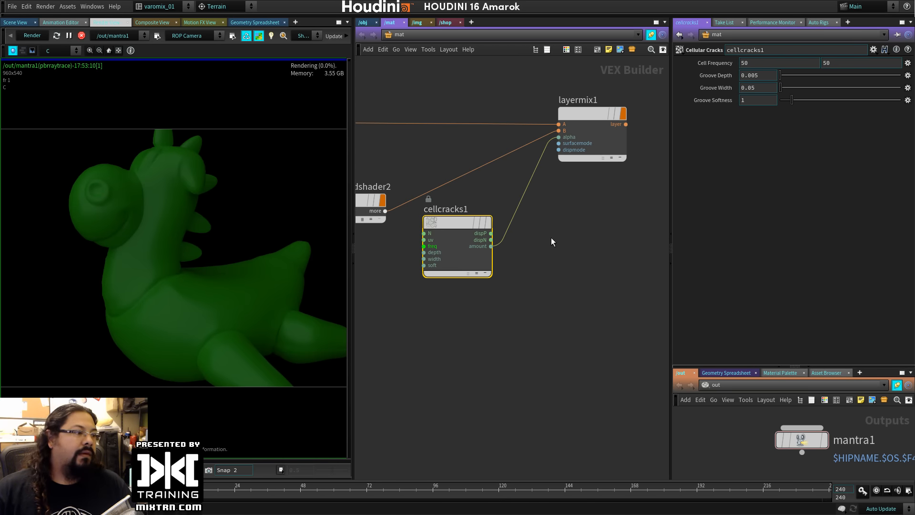
Delete the Cellular Cracks node that drives the Layer Mix's alpha.
click(590, 118)
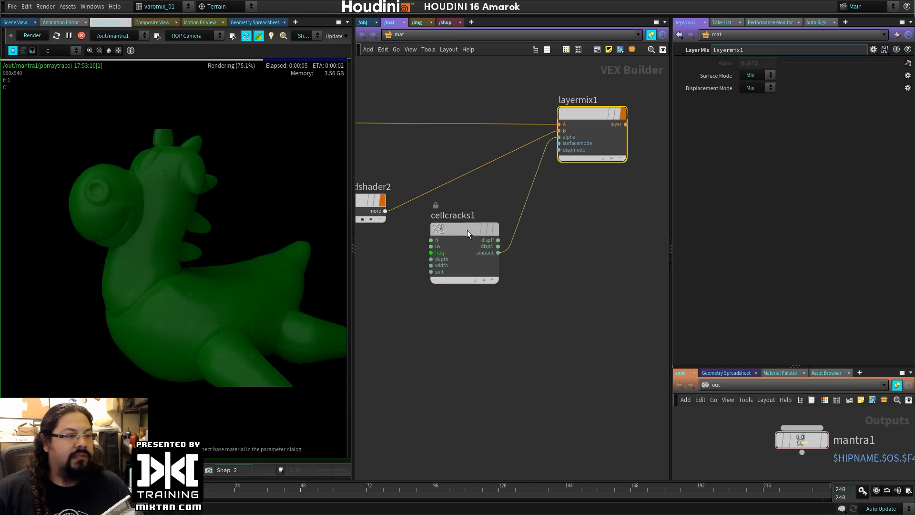
drag(468, 230, 484, 236)
middle_drag(405, 267, 435, 273)
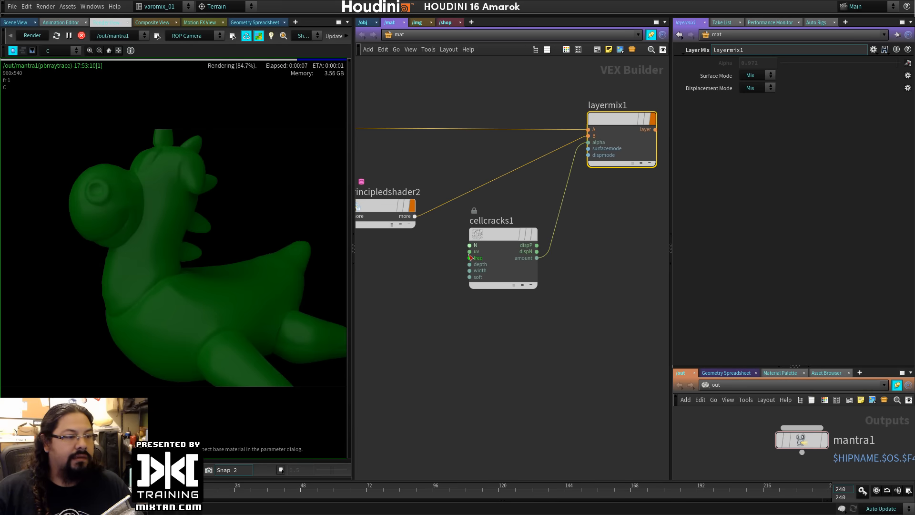
click(515, 258)
key(Delete)
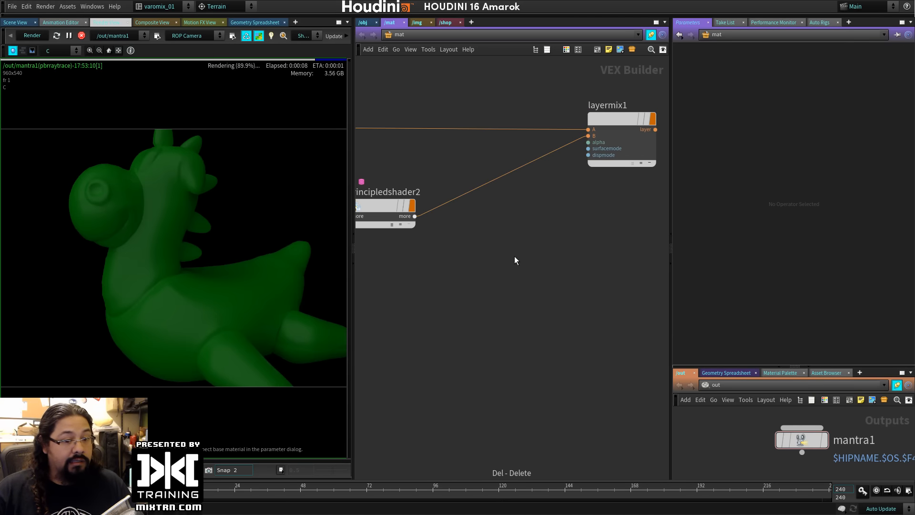
Add a Tiled Hexagons pattern node below the Layer Mix and wire its hexuv output into the mix's alpha input.
key(Tab)
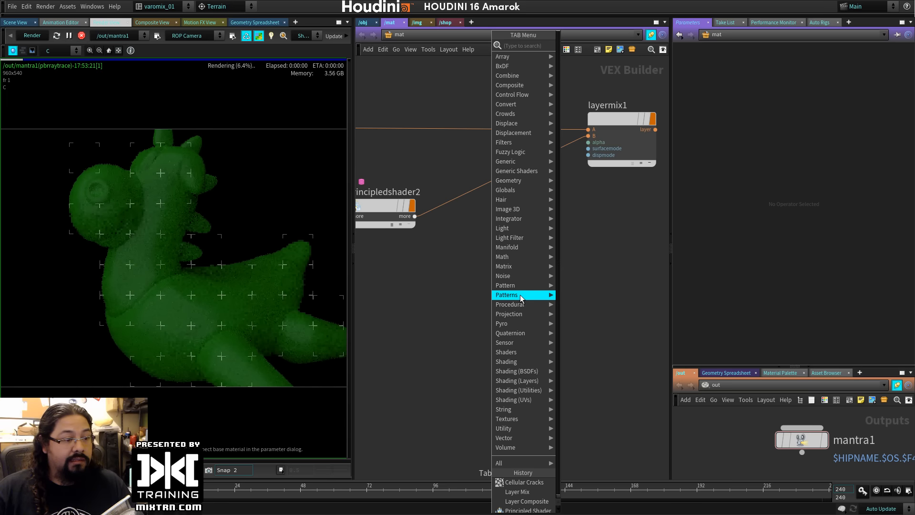
mouse_move(522, 298)
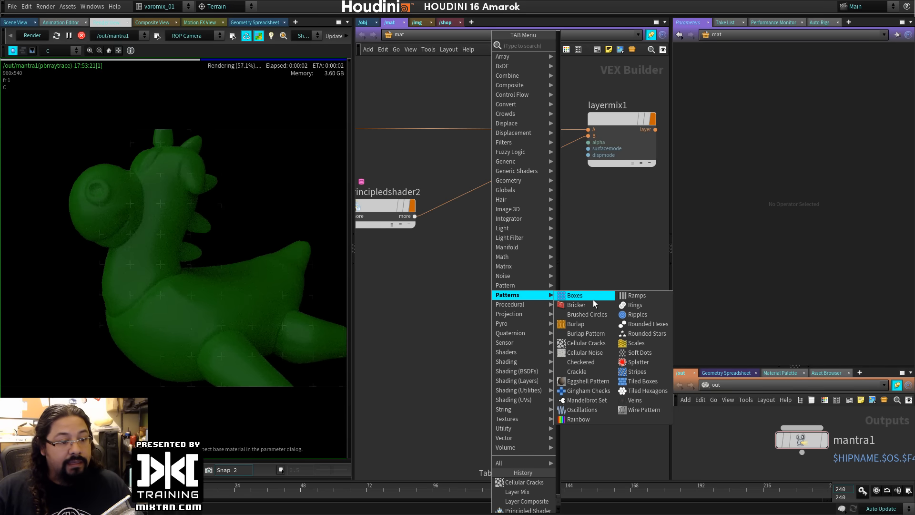
click(640, 375)
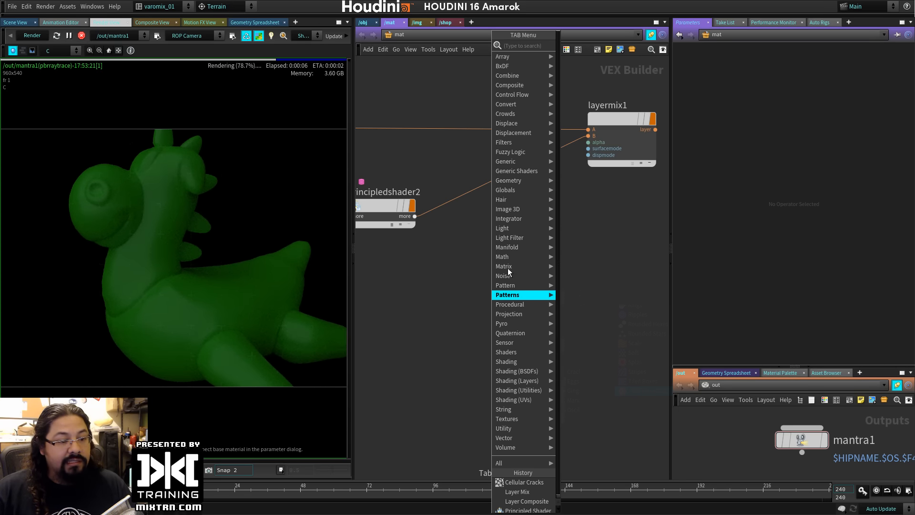
click(511, 250)
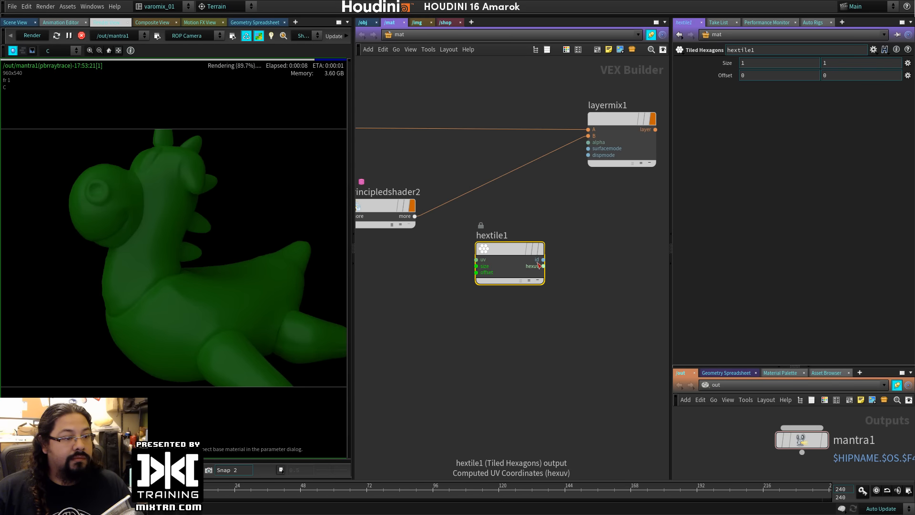
drag(544, 266, 589, 145)
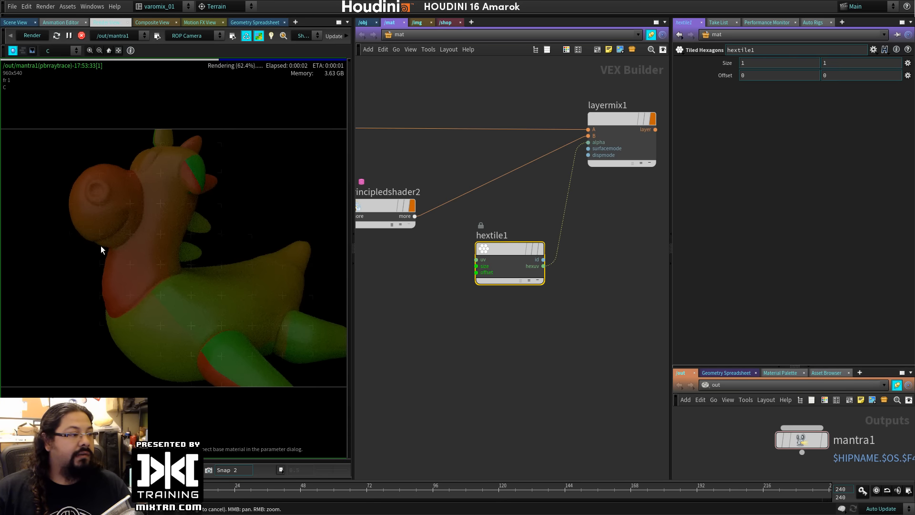
Add a UV Coords node beside the Tiled Hexagons node and wire its uv output into the hexagons' uv input.
middle_drag(416, 282, 453, 273)
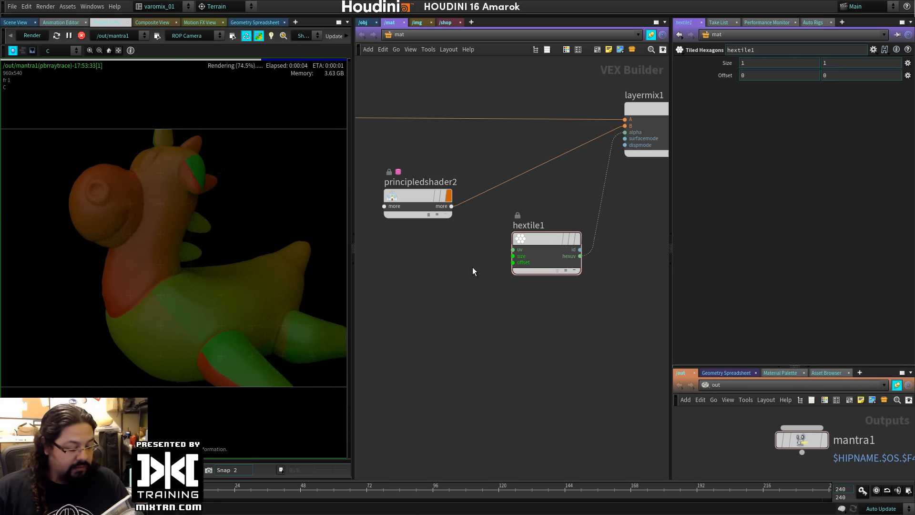
key(Tab)
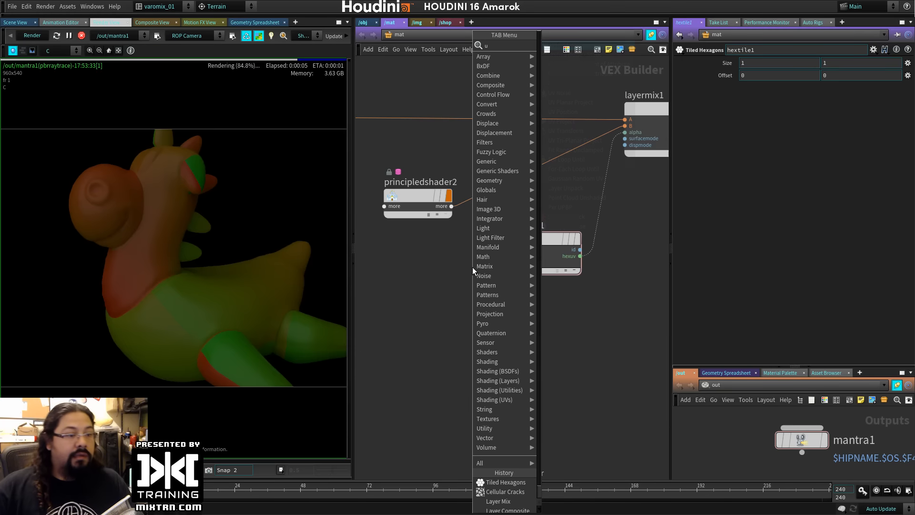
text(uv)
click(562, 45)
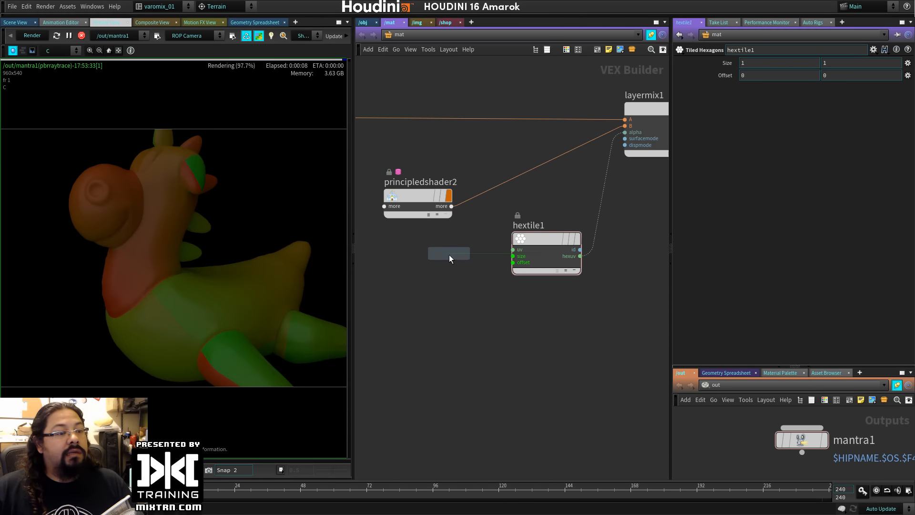
click(448, 257)
drag(482, 266, 513, 250)
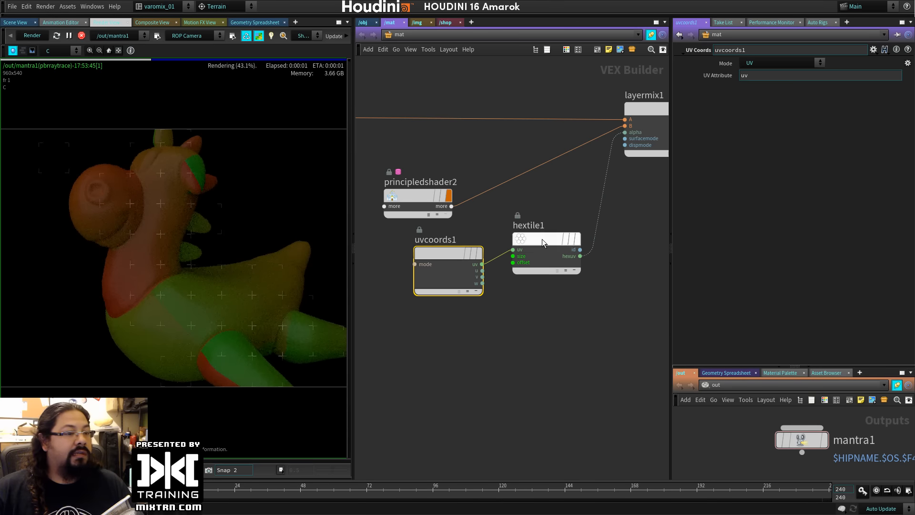
Move the Tiled Hexagons node slightly away from UV Coords and set its Size to 0.1 by 0.1.
drag(542, 239, 551, 258)
middle_click(723, 65)
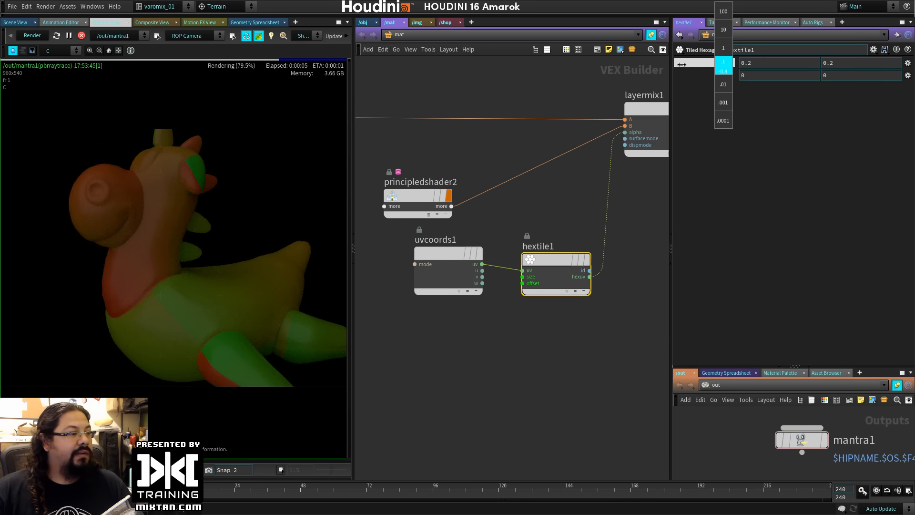
mouse_move(682, 65)
middle_down()
mouse_move(652, 68)
mouse_move(677, 72)
middle_up()
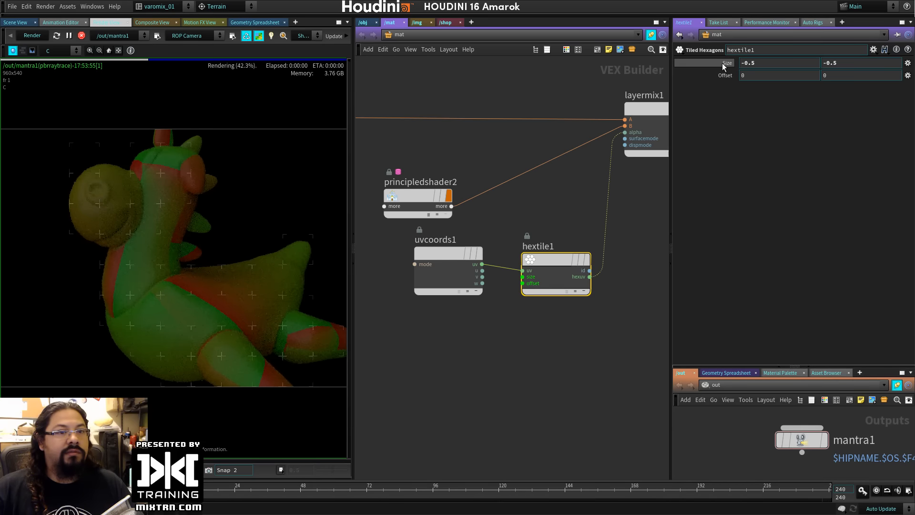
middle_drag(721, 63, 765, 68)
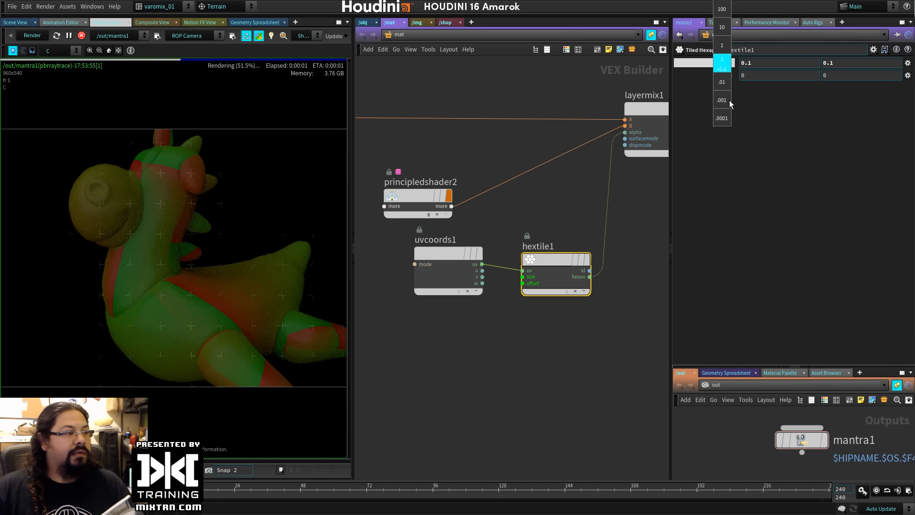
middle_drag(722, 63, 748, 63)
drag(772, 63, 735, 70)
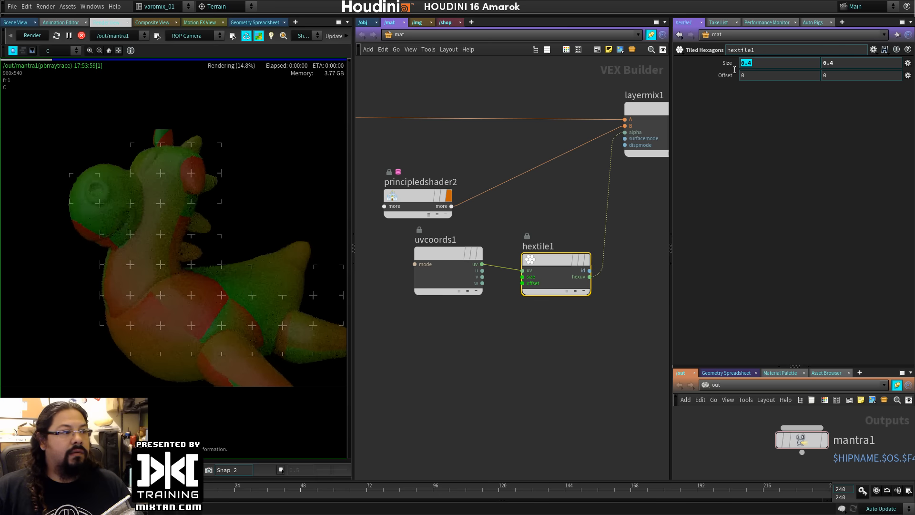
text(0.1)
key(Tab)
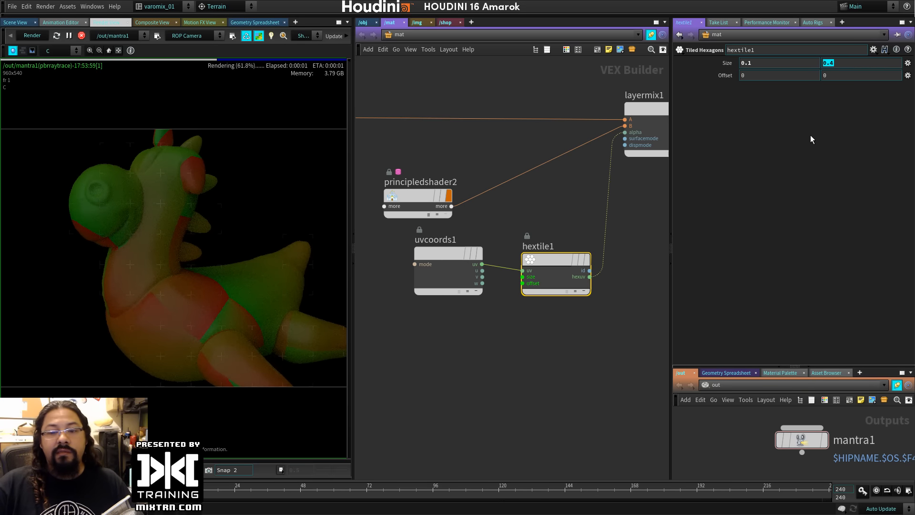
text(0.1)
key(Return)
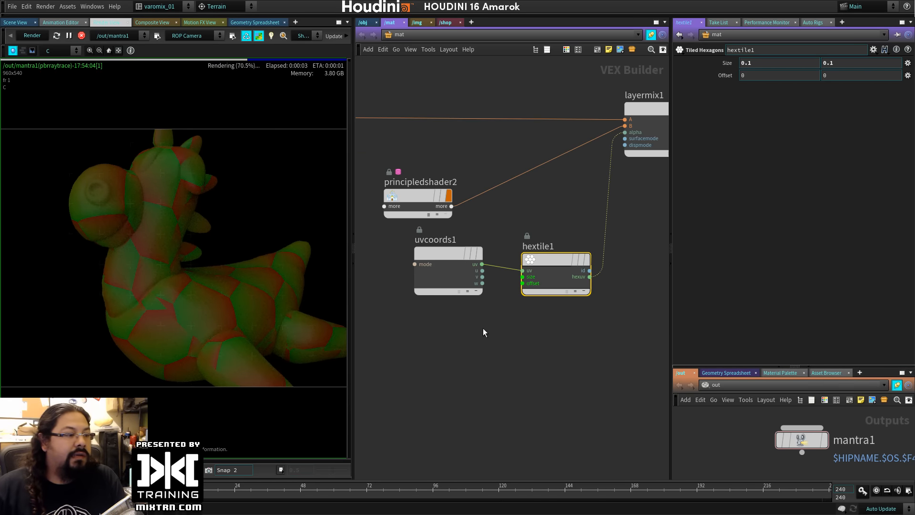
Move the Layer Mix farther from the pattern nodes and feed its alpha from the Tiled Hexagons' id output instead.
middle_drag(539, 315, 444, 299)
middle_drag(537, 255, 592, 295)
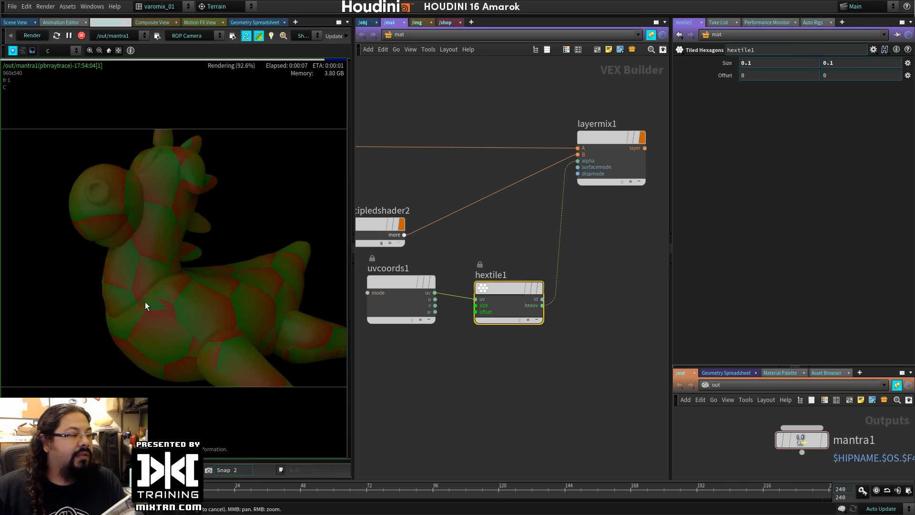
drag(632, 139, 659, 141)
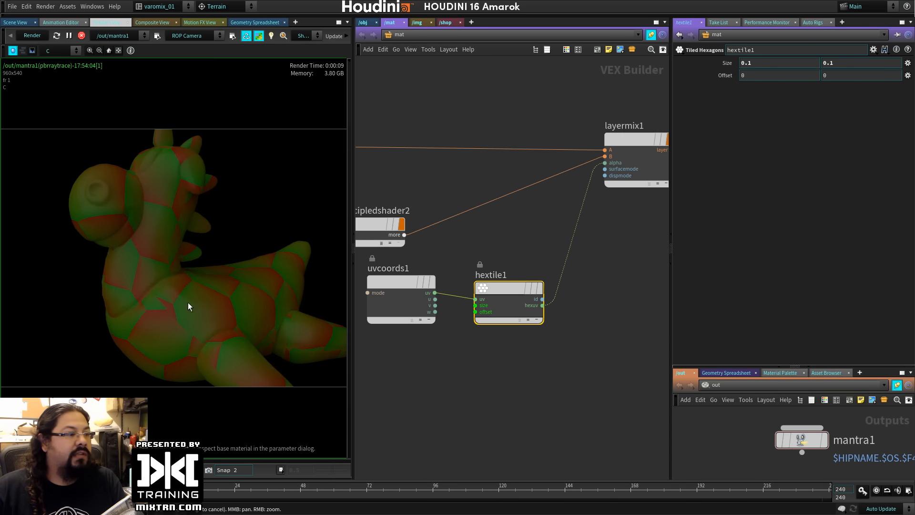
drag(500, 288, 606, 162)
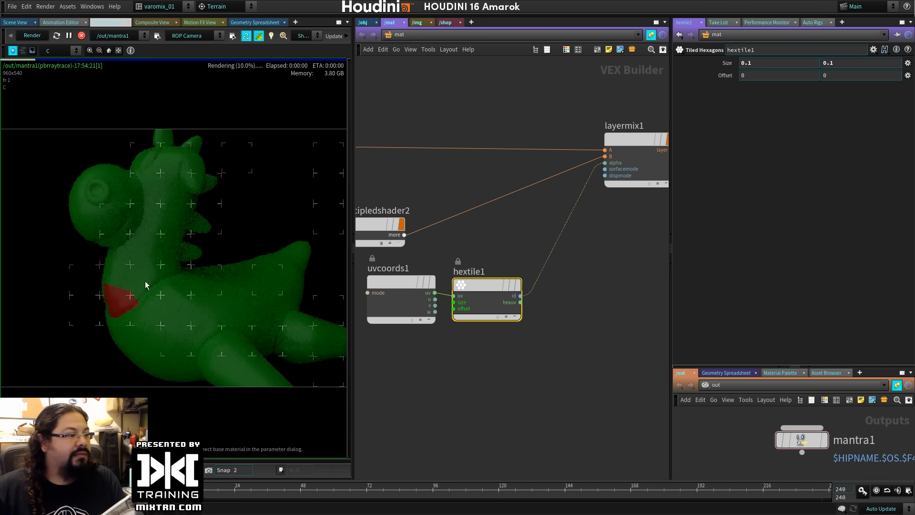
Add a Turbulent Noise node beside the Tiled Hexagons node and wire its noise output into the Layer Mix's alpha input.
middle_drag(569, 297, 541, 292)
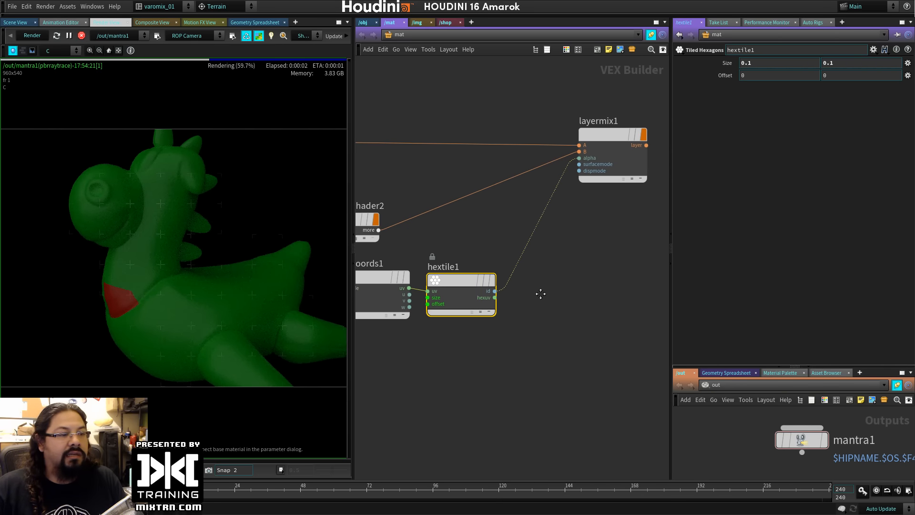
key(Tab)
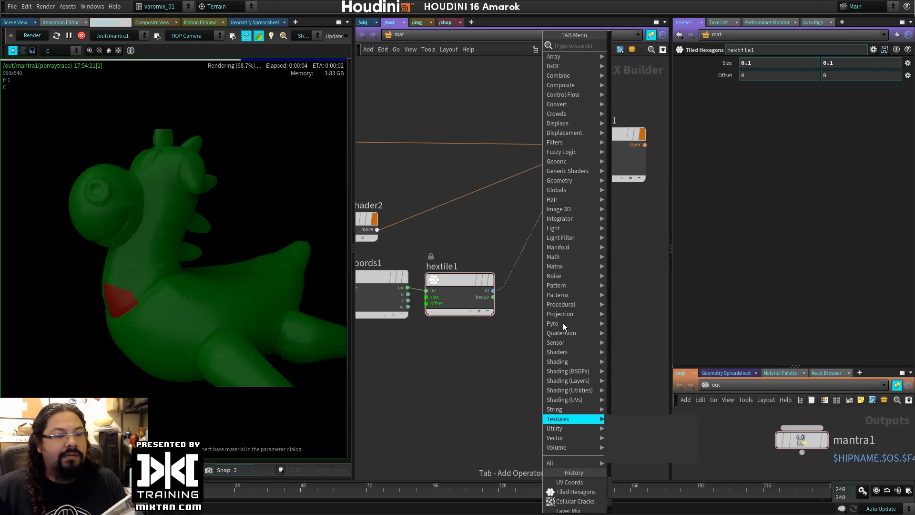
mouse_move(562, 307)
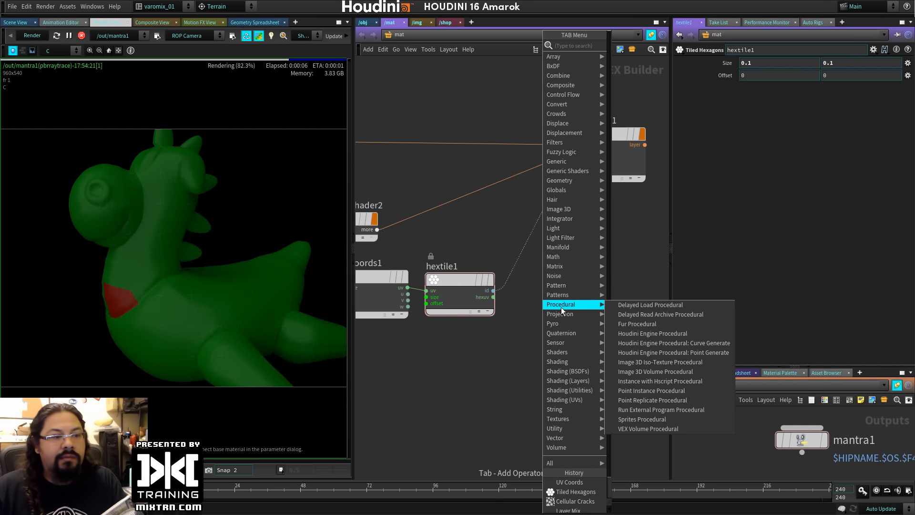
mouse_move(568, 278)
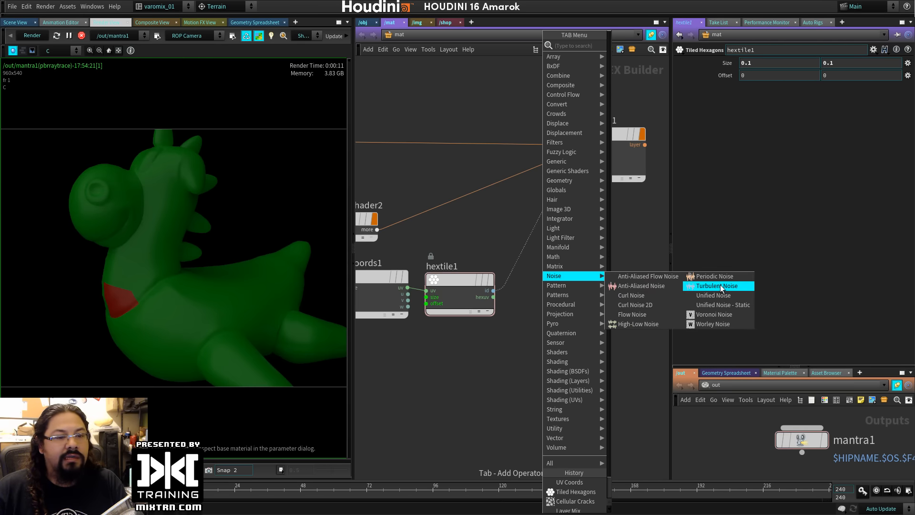
click(722, 287)
click(554, 291)
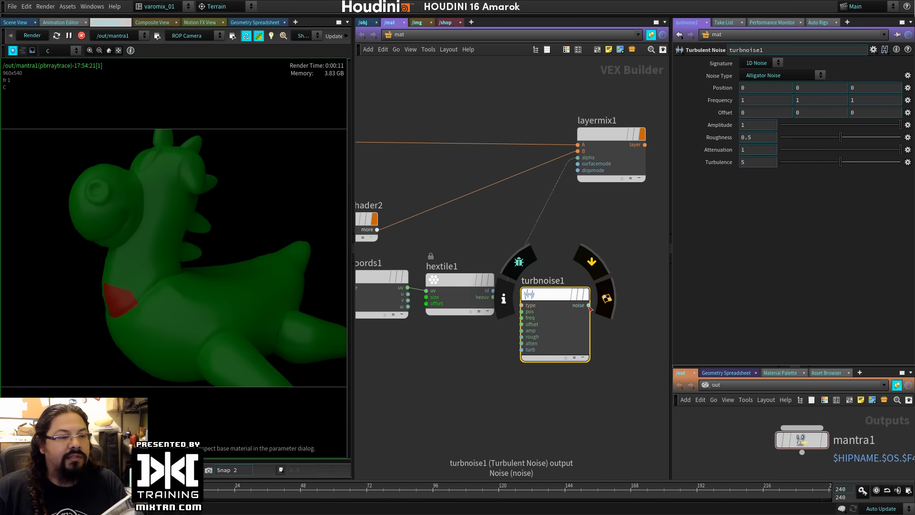
drag(590, 308, 577, 158)
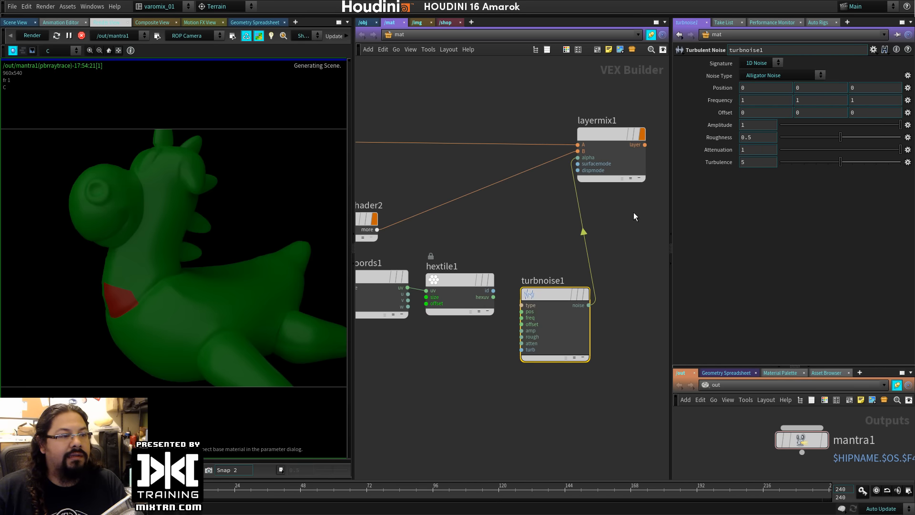
Add a Rest Position node below the Tiled Hexagons node and wire its restP output into the Turbulent Noise's pos input.
middle_drag(496, 222, 485, 144)
click(445, 324)
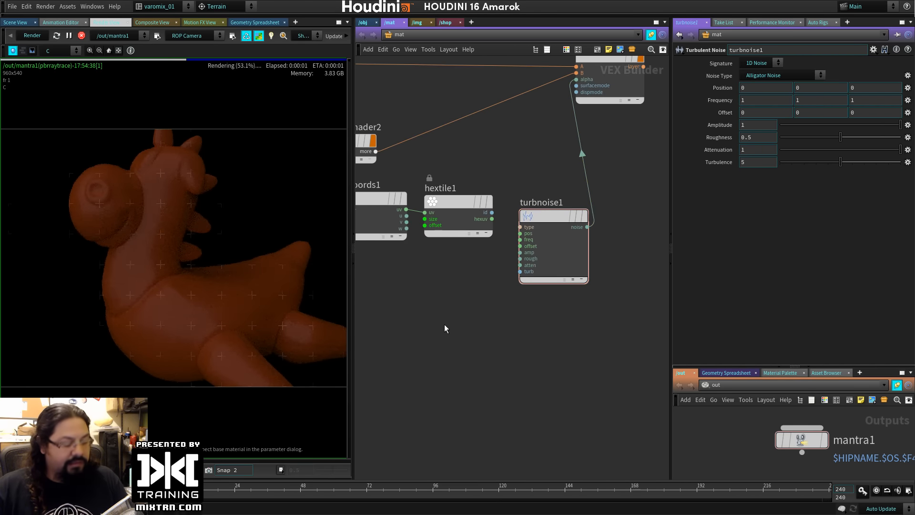
key(Tab)
text(p)
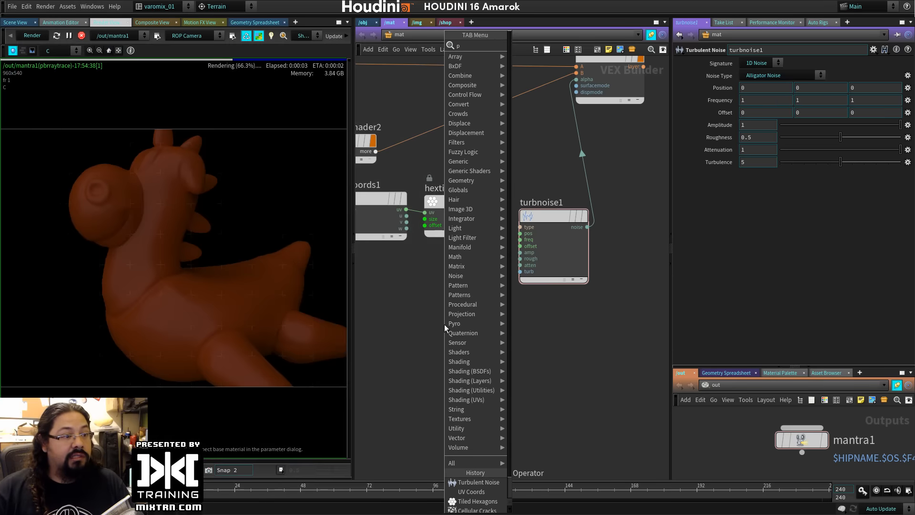
text(os)
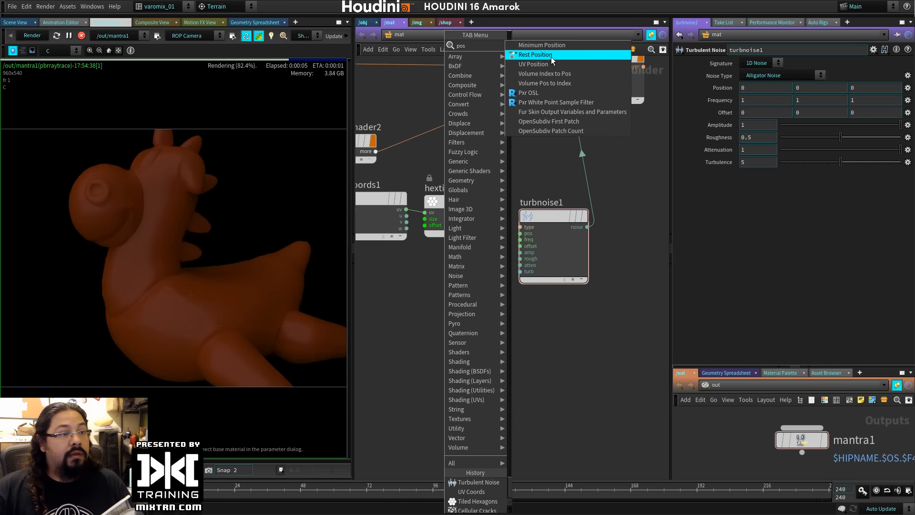
key(Return)
click(453, 280)
drag(482, 288, 520, 233)
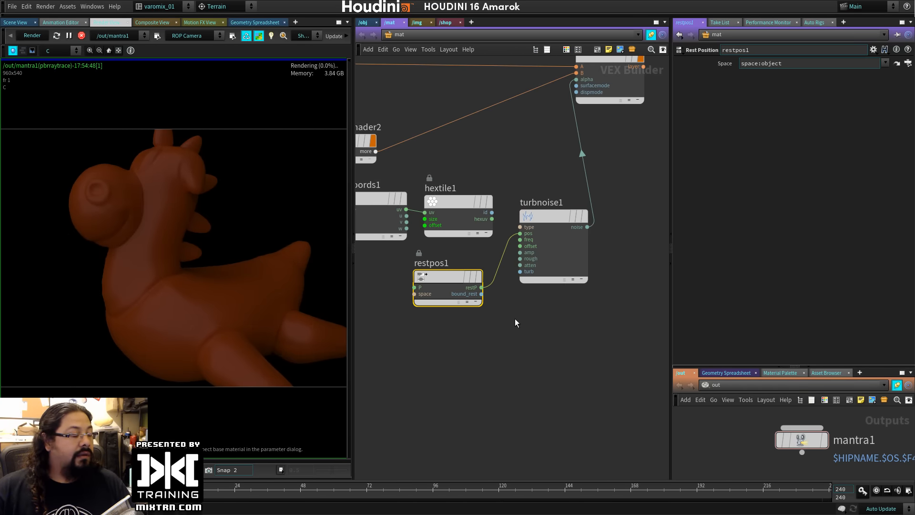
Lower the Turbulent Noise node in the network, switch its signature to 3D Noise and set its Frequency to 3.7 on all axes.
drag(546, 217, 550, 244)
click(766, 64)
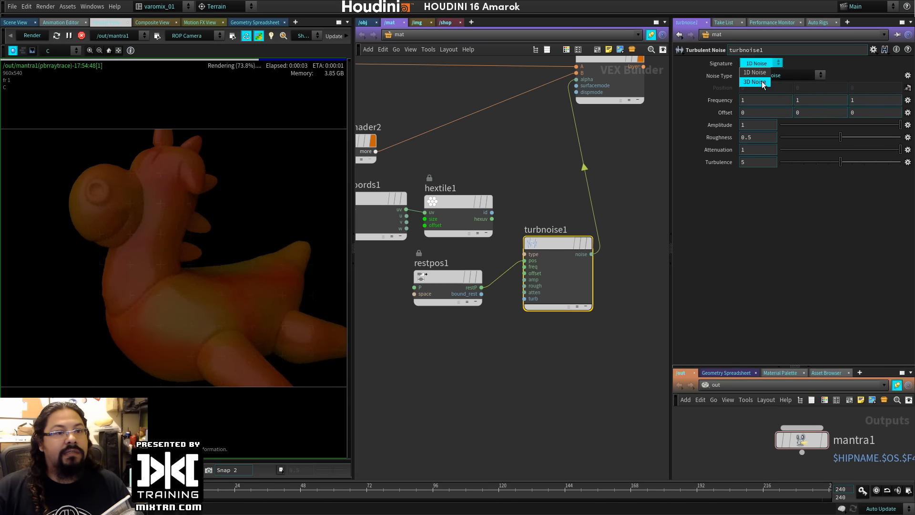
click(762, 81)
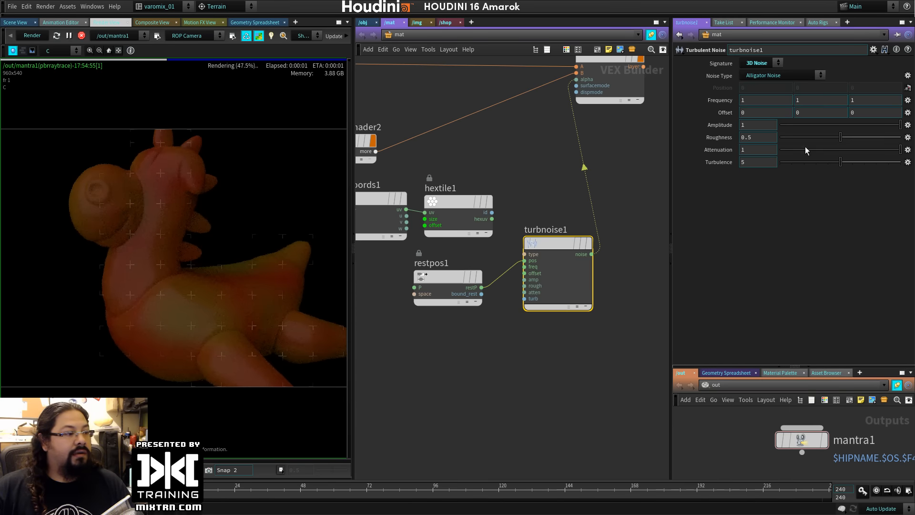
mouse_move(718, 100)
middle_down()
mouse_move(817, 99)
mouse_move(718, 100)
middle_up()
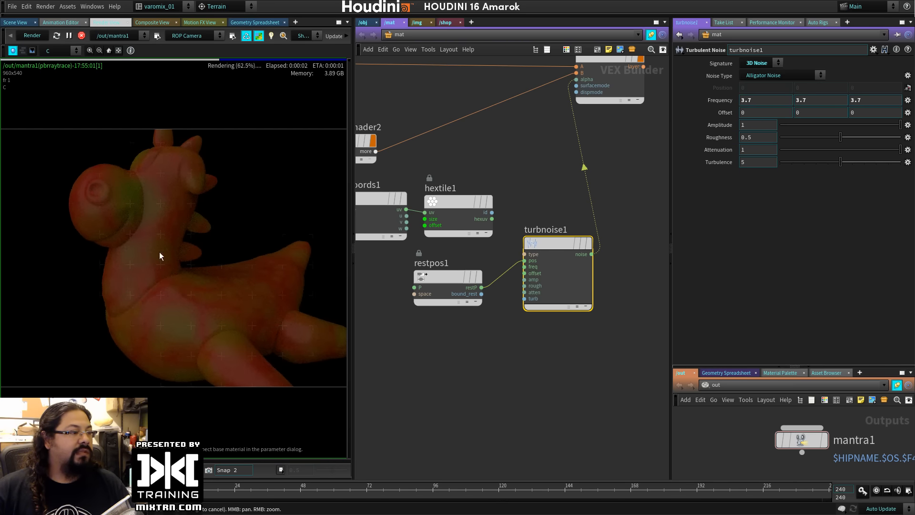
middle_drag(478, 158, 664, 300)
middle_drag(427, 251, 329, 186)
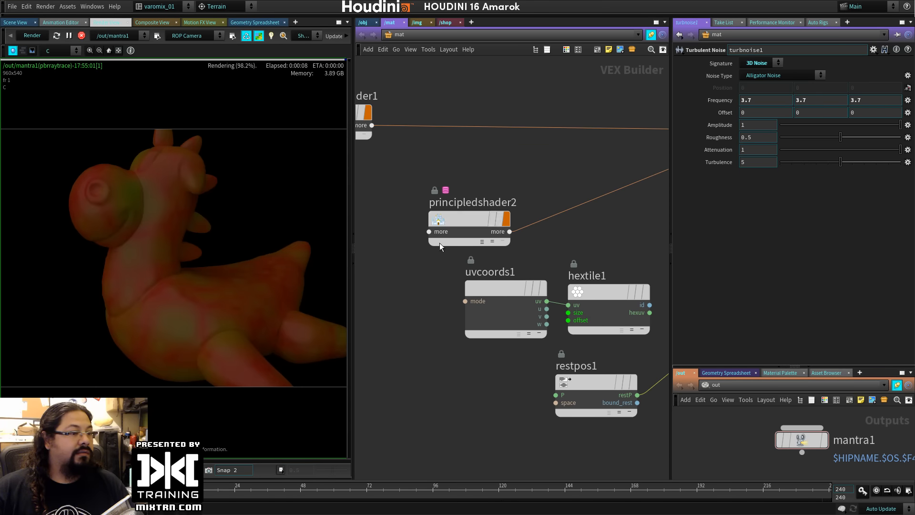
Move principledshader2 clear of the UV nodes and set the Turbulent Noise's type to Original Perlin Noise after trying Simplex and Zero Centered Perlin.
drag(459, 209, 434, 173)
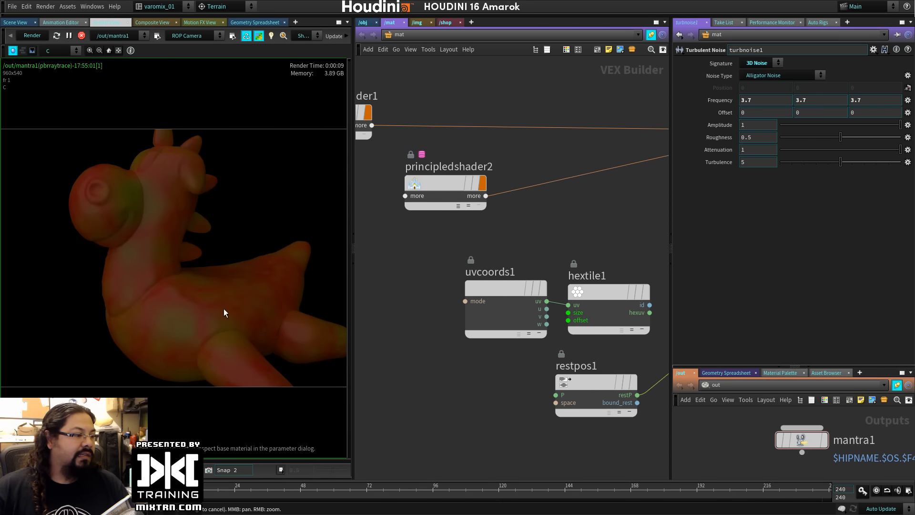
middle_drag(572, 220, 309, 198)
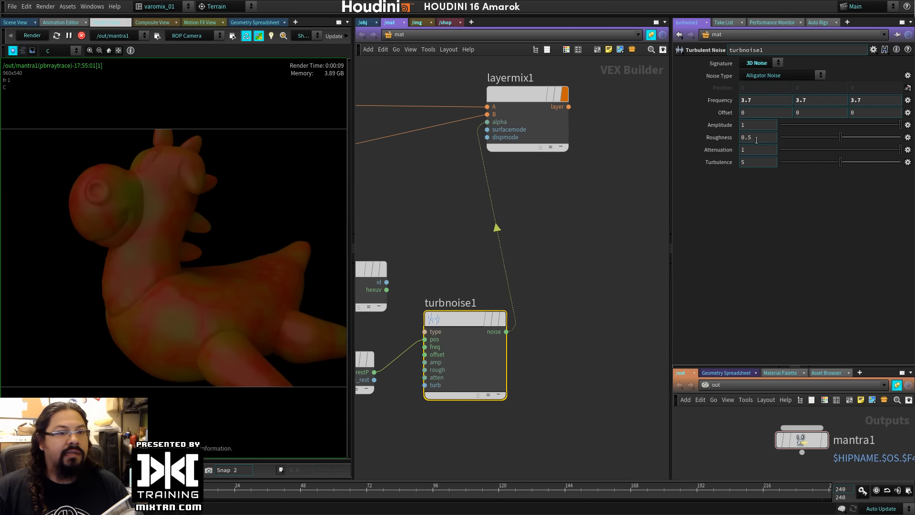
click(778, 75)
click(774, 122)
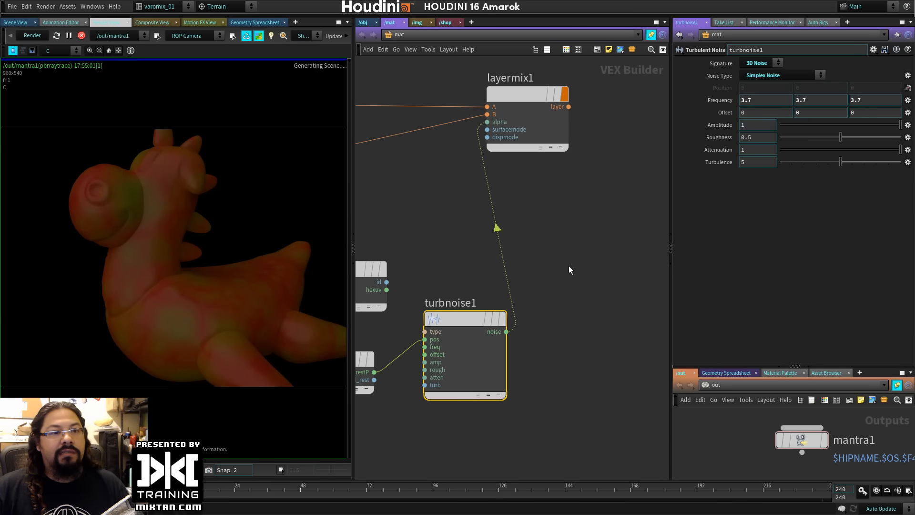
click(806, 73)
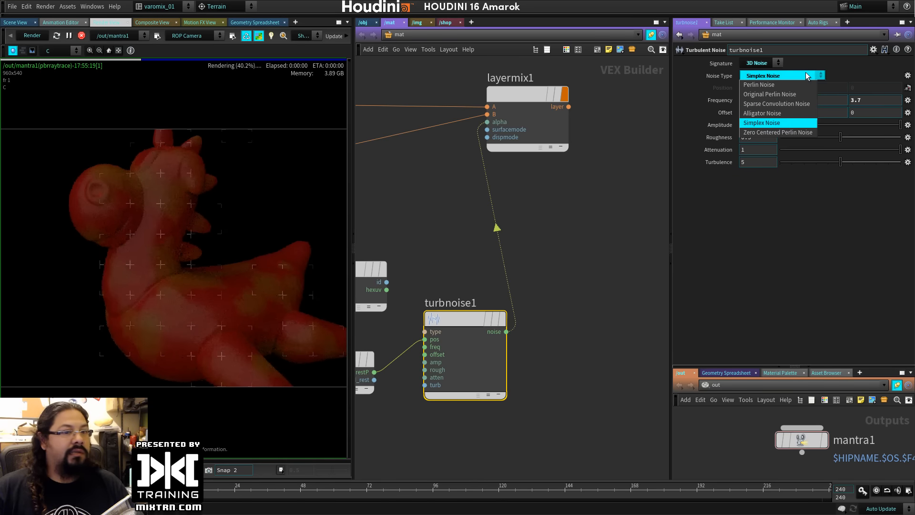
click(790, 133)
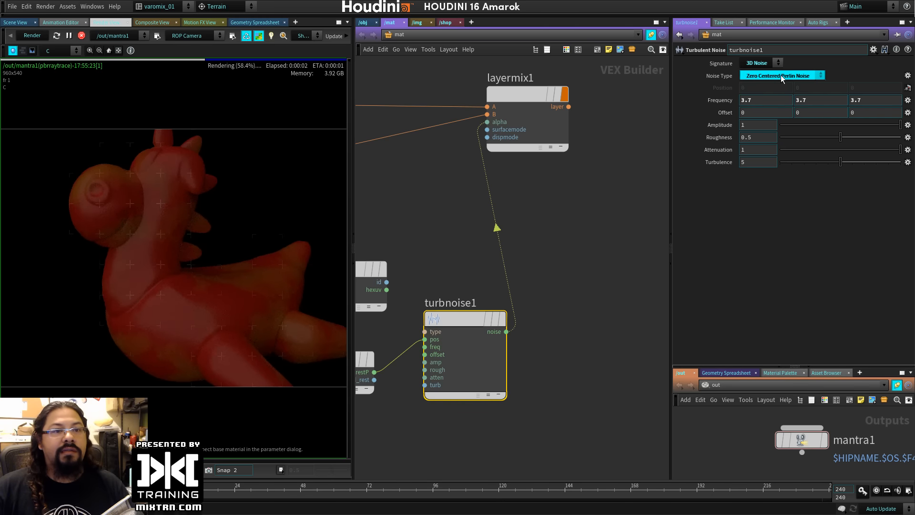
click(775, 75)
click(773, 94)
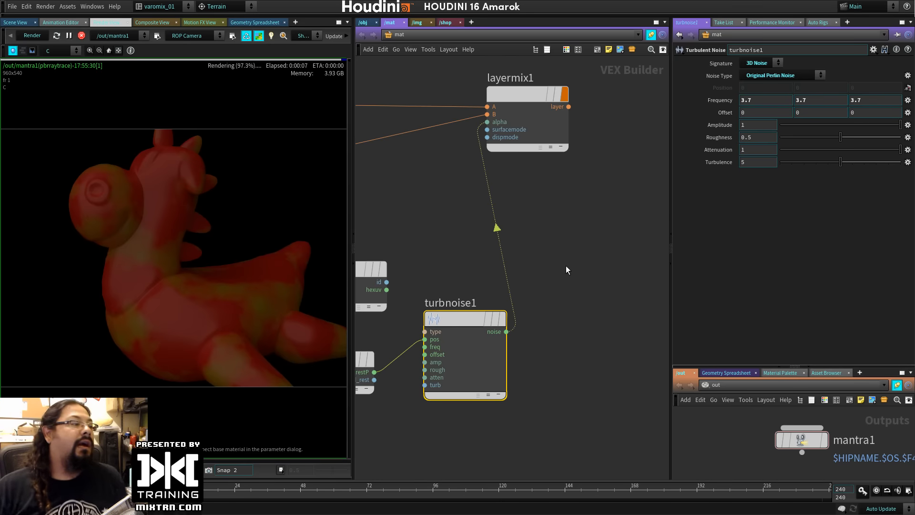
Add a Bake Texture node beside mantra1 in the output network and space the two nodes apart.
click(584, 246)
key(Tab)
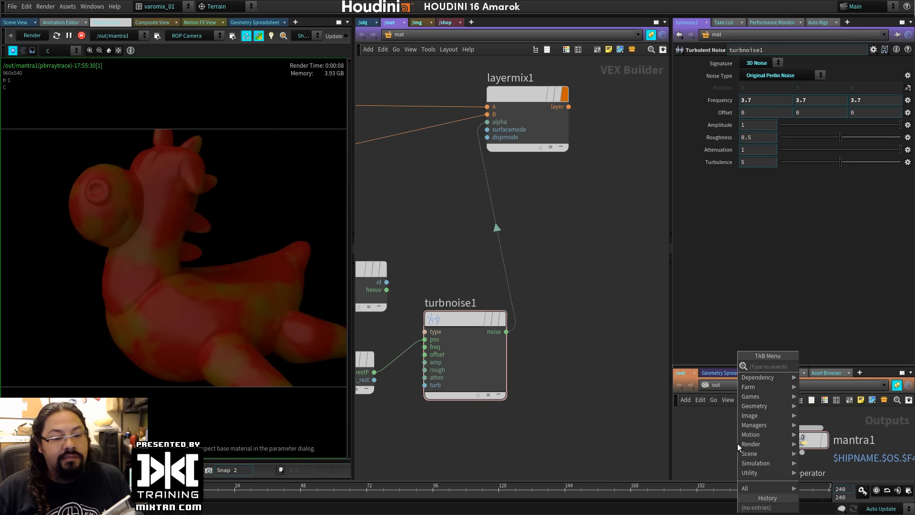
text(ba)
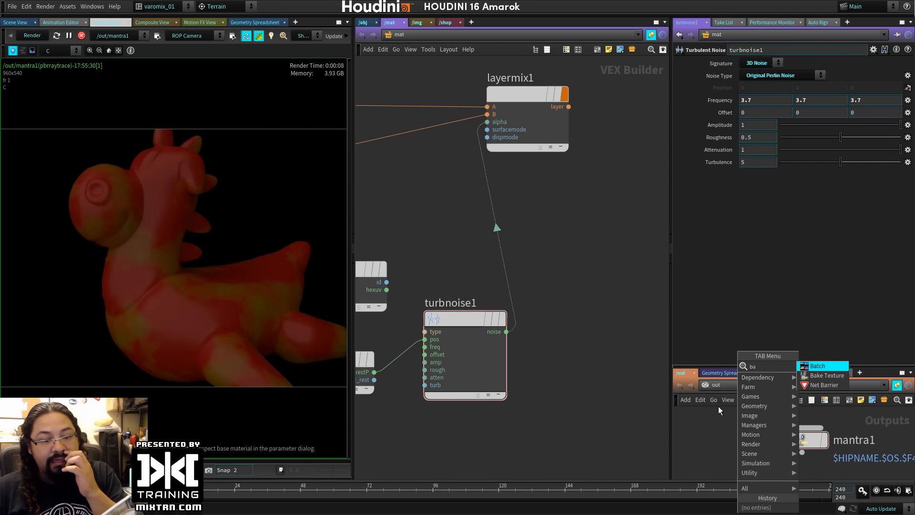
click(828, 377)
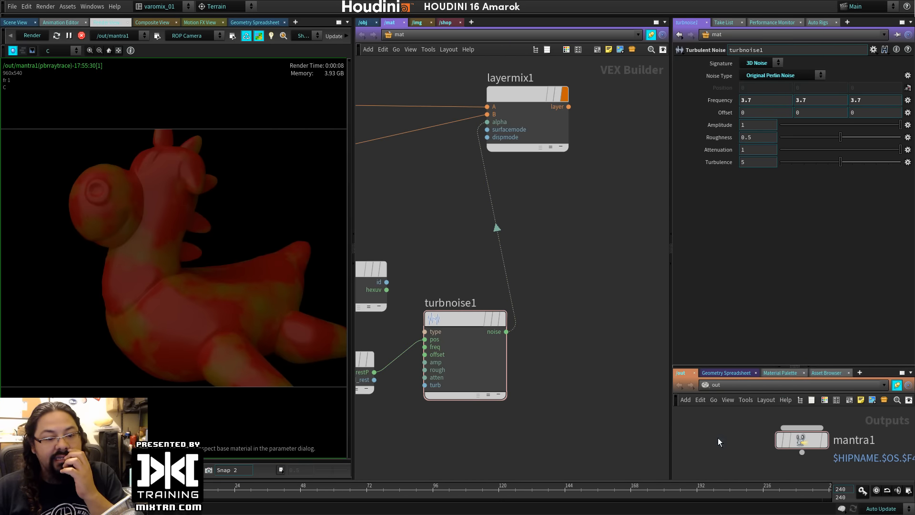
click(718, 438)
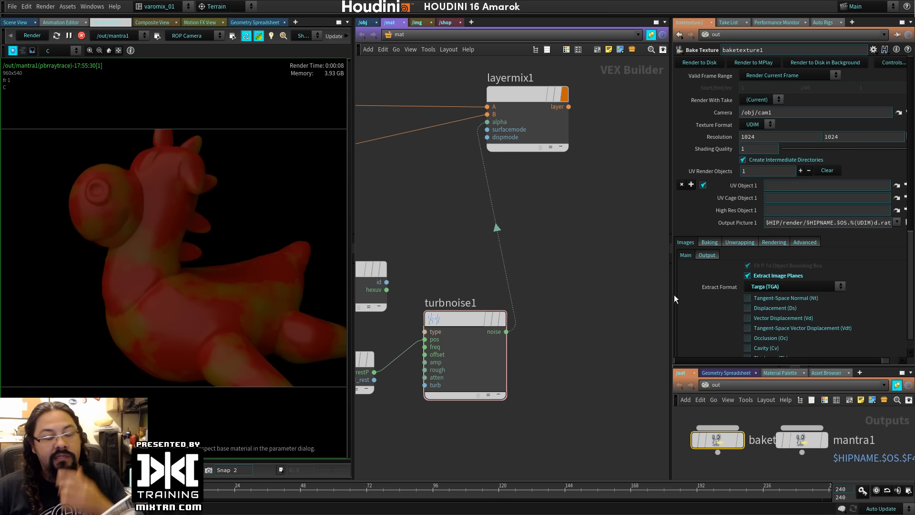
drag(675, 299, 545, 298)
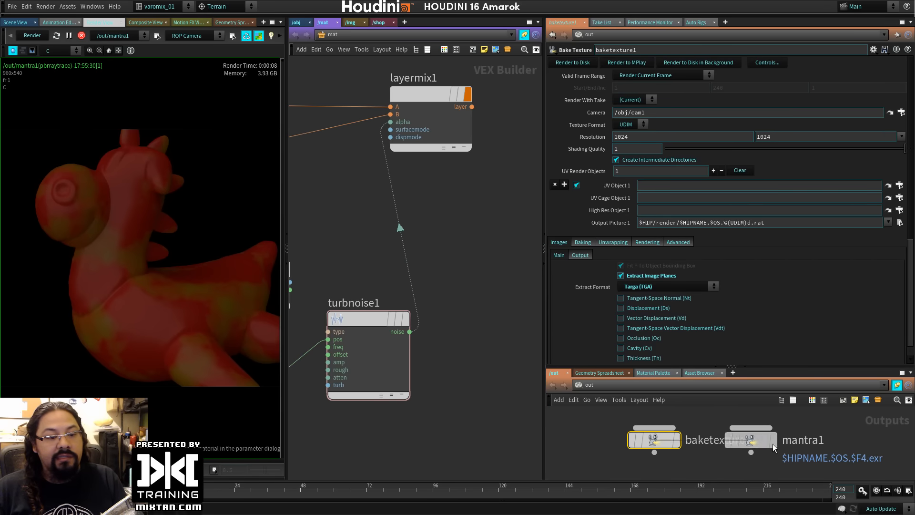
drag(773, 448, 829, 448)
drag(667, 445, 686, 444)
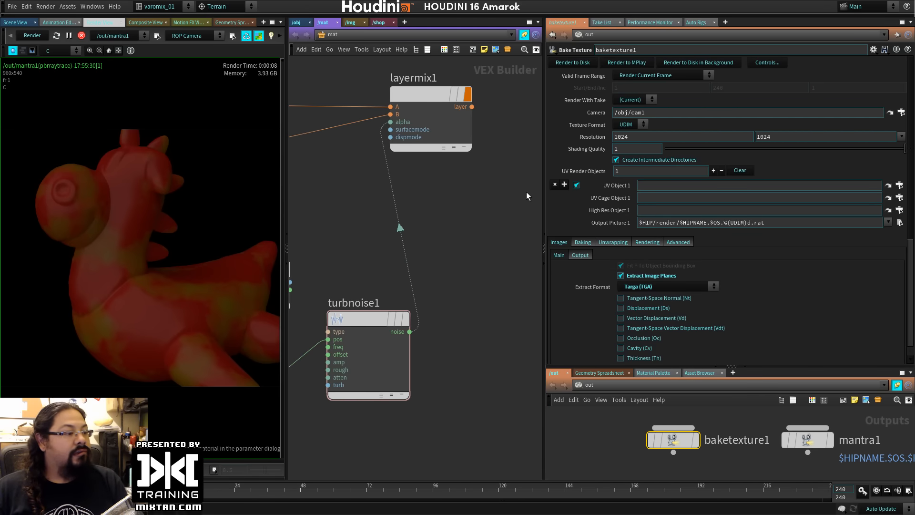
Set the Turbulent Noise's Amplitude to 2 and move the Layer Mix farther away from it.
click(358, 306)
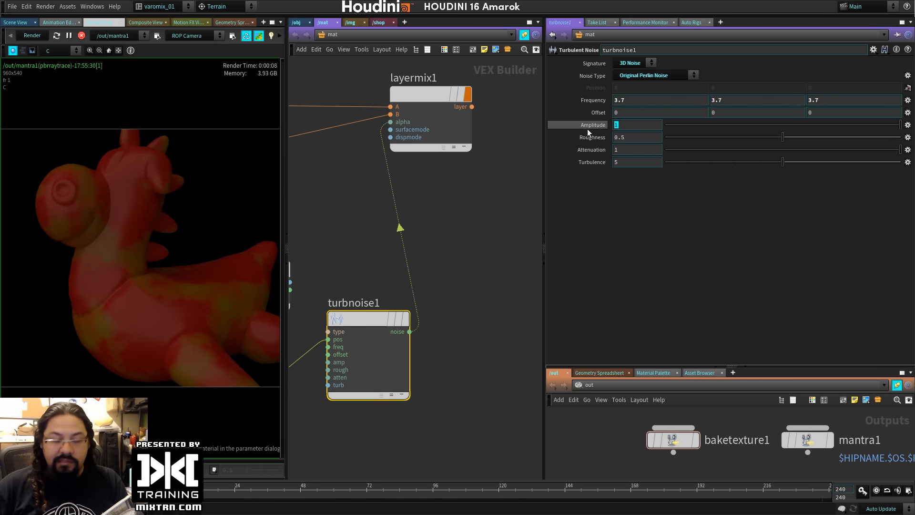
text(2)
key(Return)
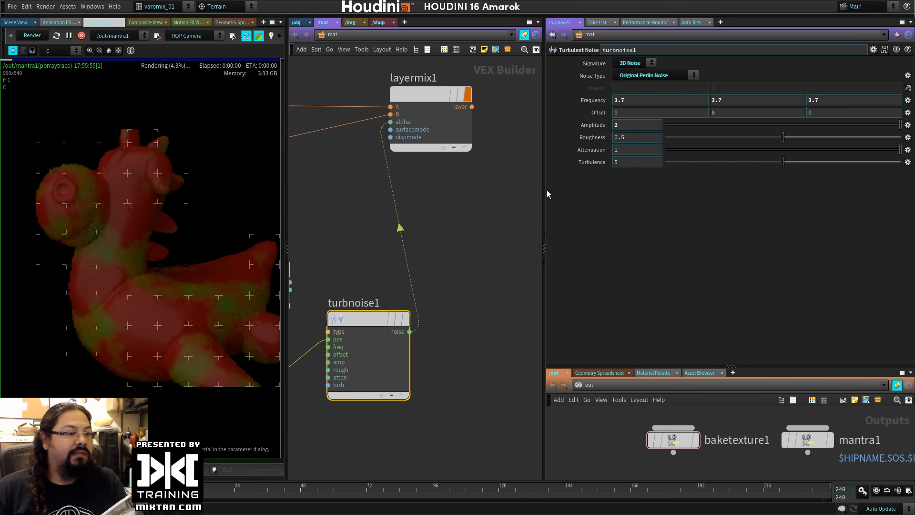
drag(544, 191, 640, 214)
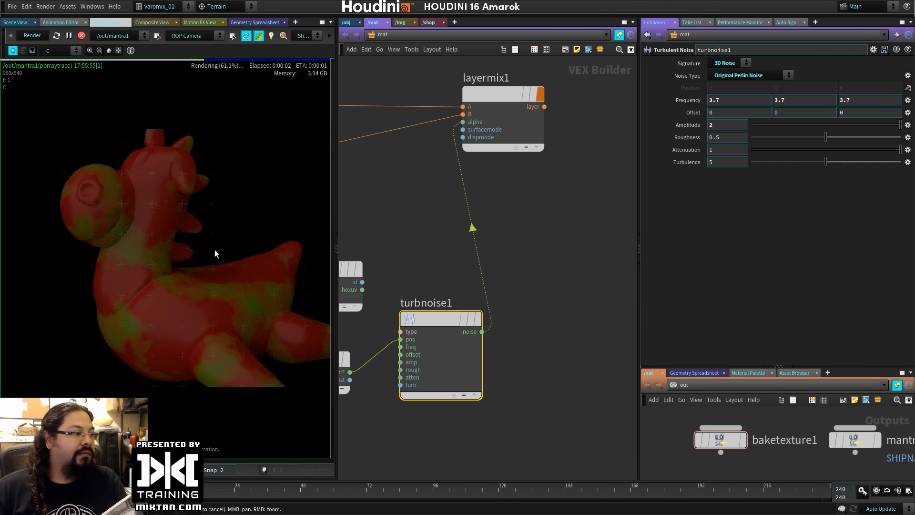
scroll(111, 274, up, 3)
scroll(119, 277, down, 3)
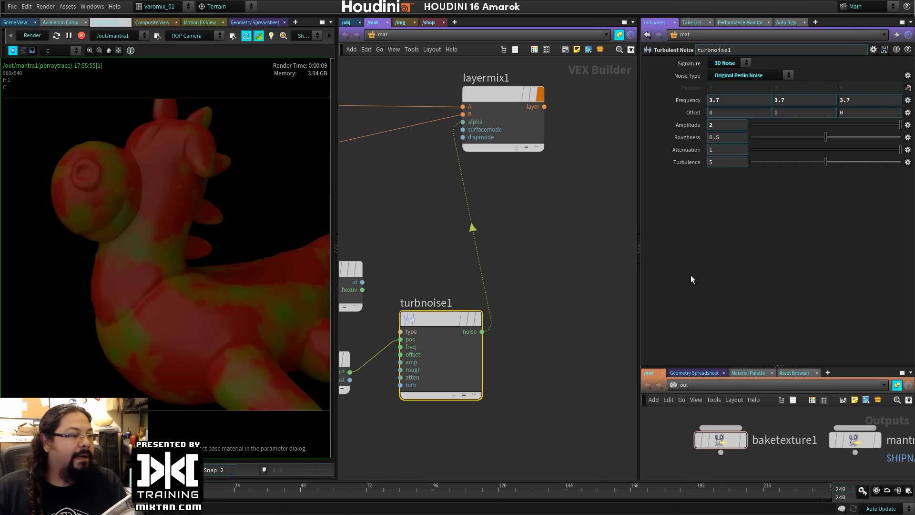
drag(507, 97, 596, 95)
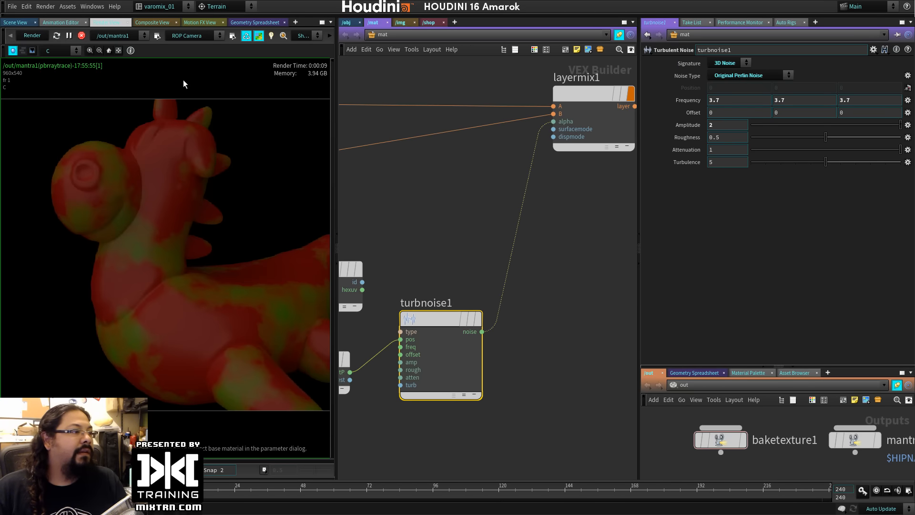
Add a UV Unwrap node below attribdelete1 inside the rubber toy's geometry network.
click(19, 23)
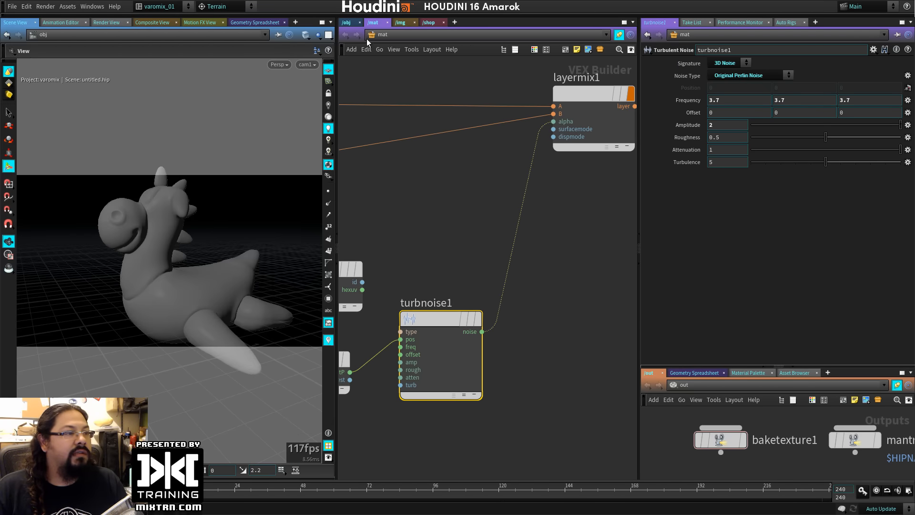
click(347, 22)
middle_drag(383, 166, 460, 179)
double_click(450, 159)
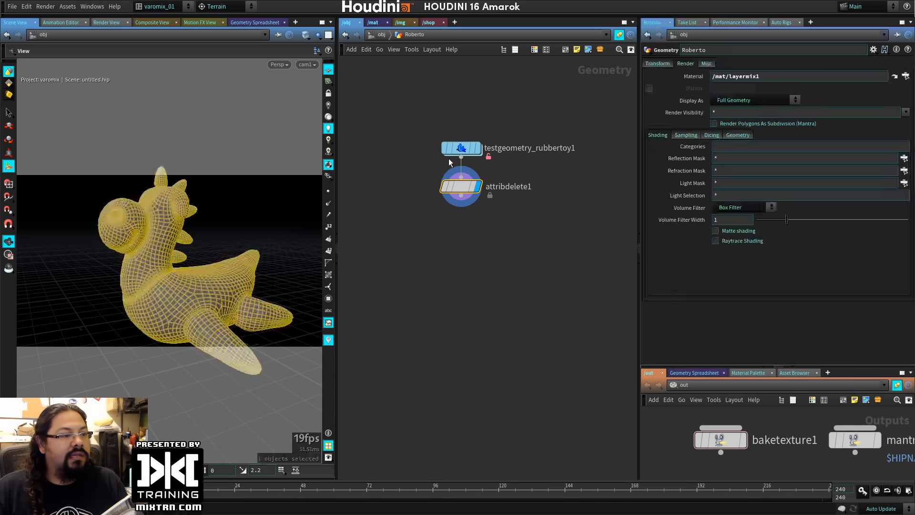
middle_drag(460, 255, 465, 235)
key(Tab)
text(uv)
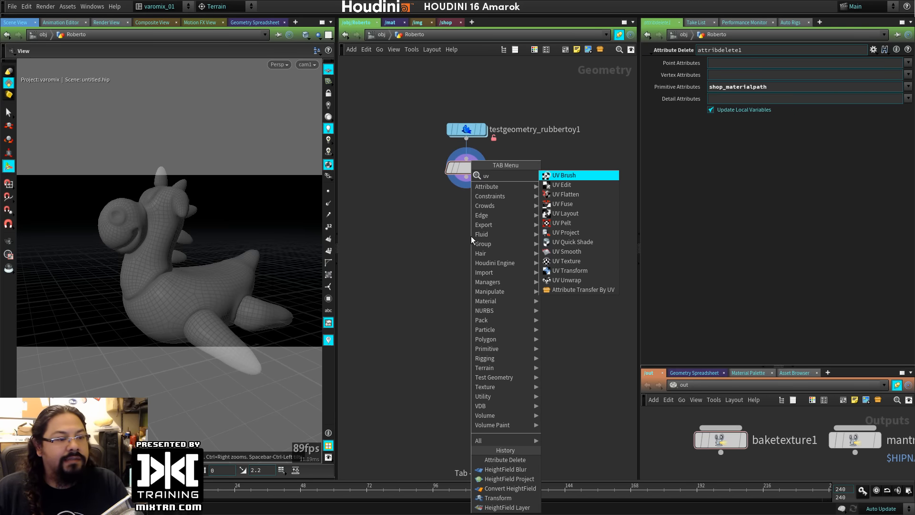
click(570, 281)
click(424, 248)
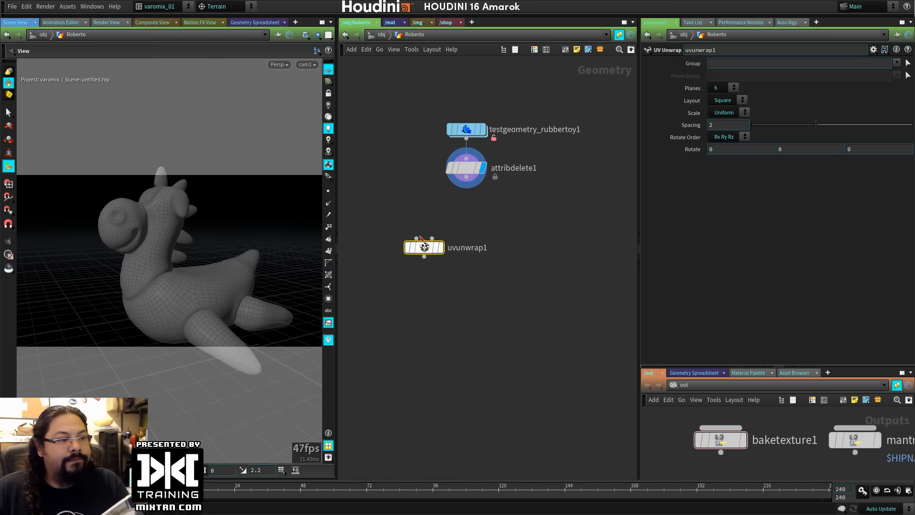
drag(425, 247, 407, 204)
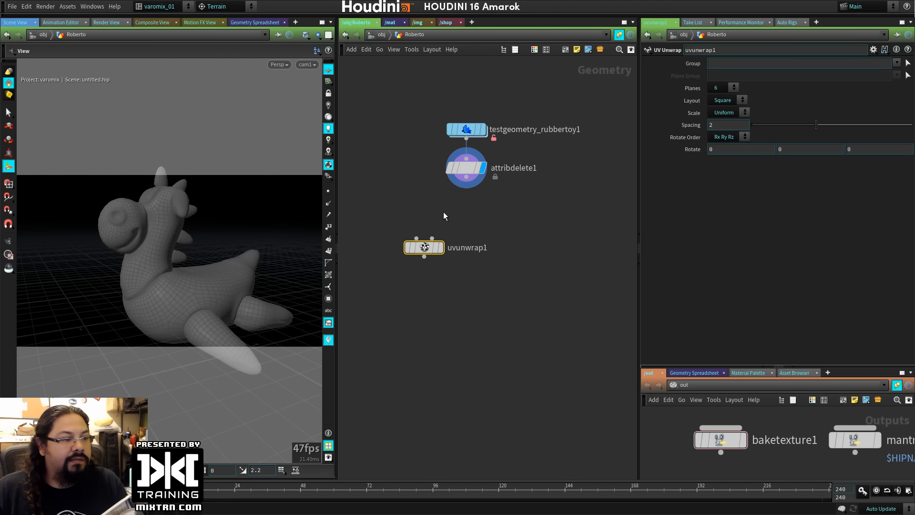
Look up the available UV operators and delete the unconnected UV Unwrap node from the rubber toy's geometry network.
key(Tab)
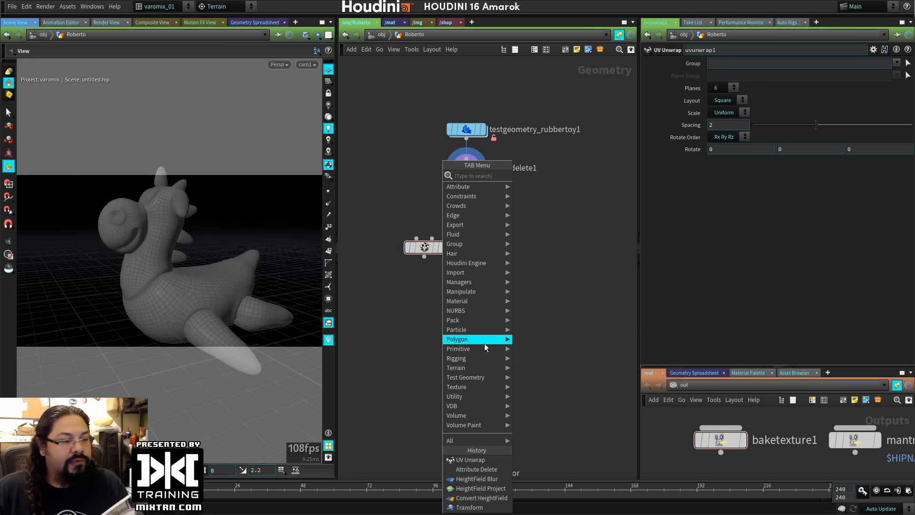
key(Escape)
key(Tab)
text(uv)
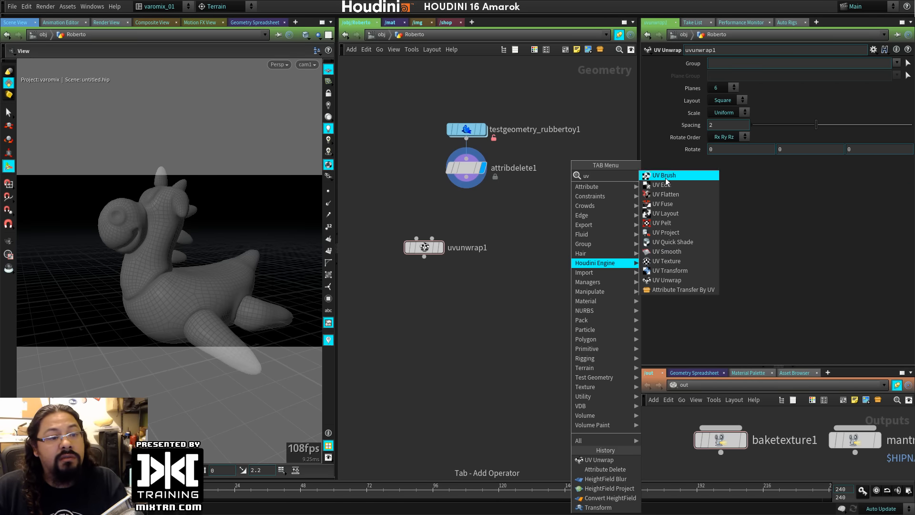
click(466, 291)
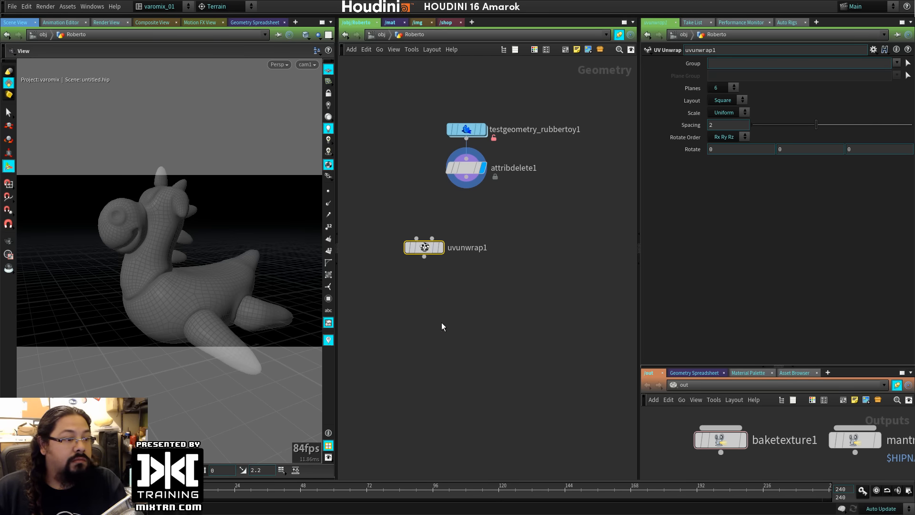
key(Delete)
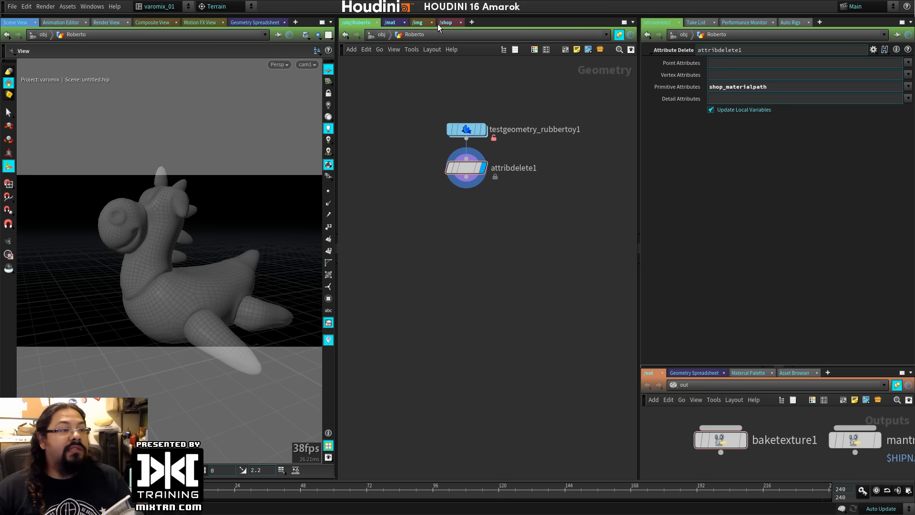
Return to the material network and the render view, and line up the Rest Position and Turbulent Noise nodes side by side.
click(391, 23)
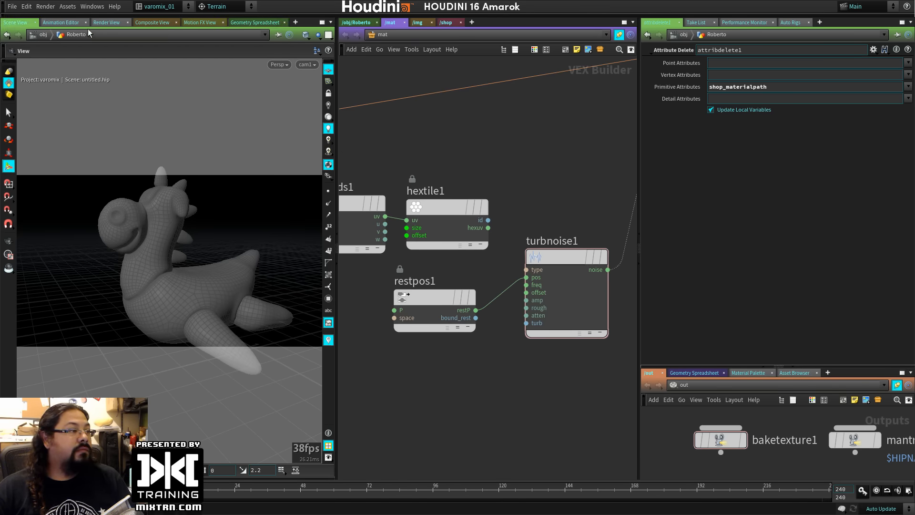
click(107, 22)
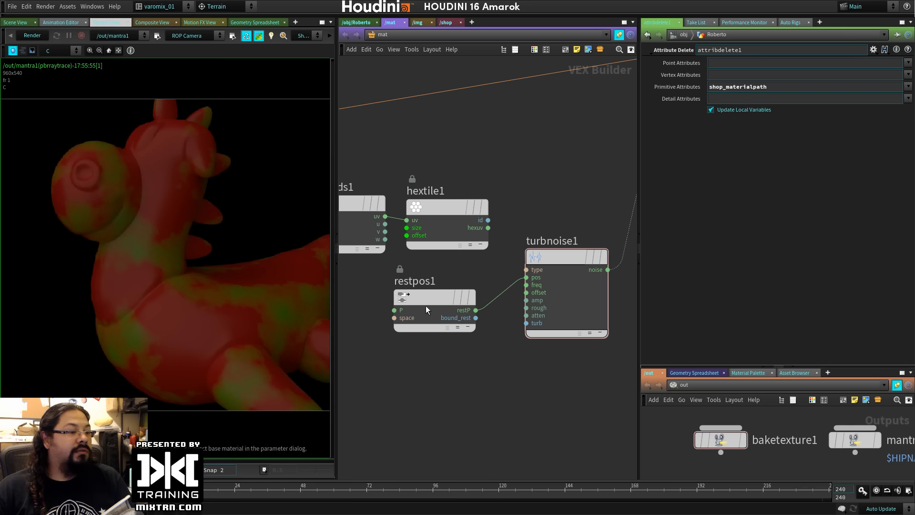
drag(436, 296, 433, 290)
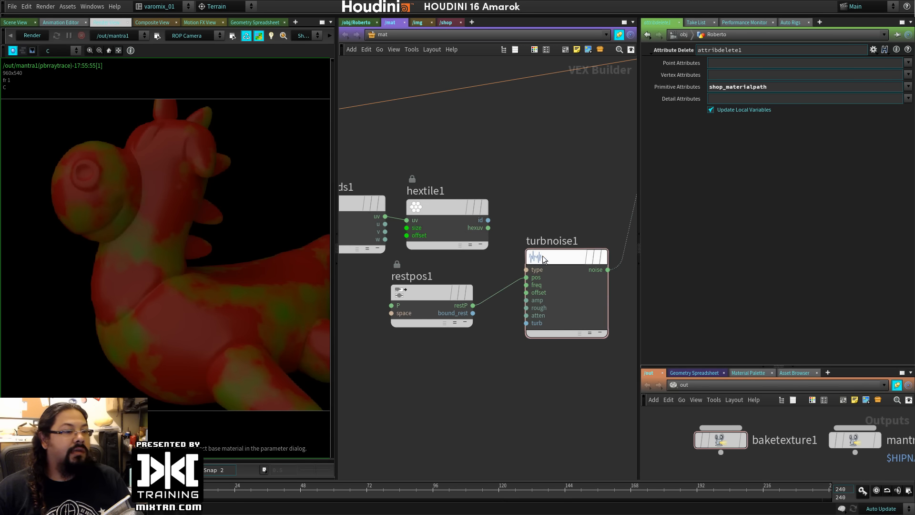
drag(543, 257, 551, 285)
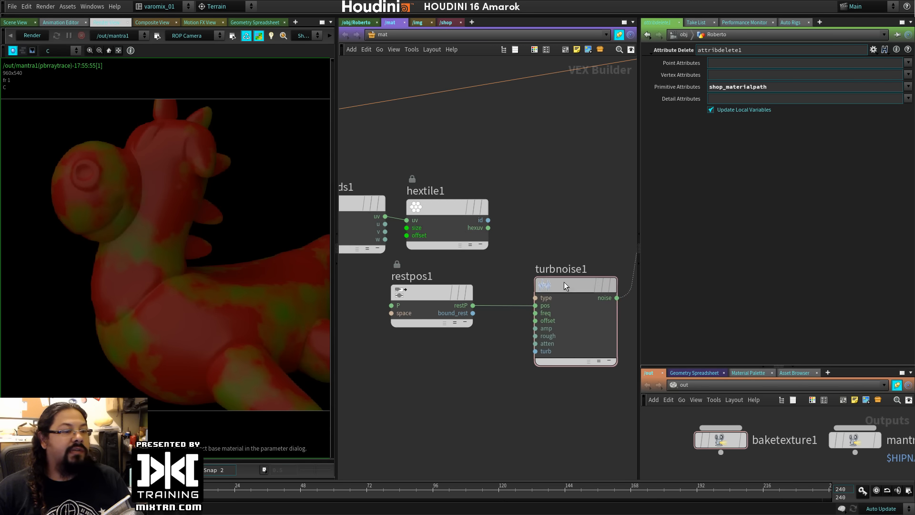
click(438, 290)
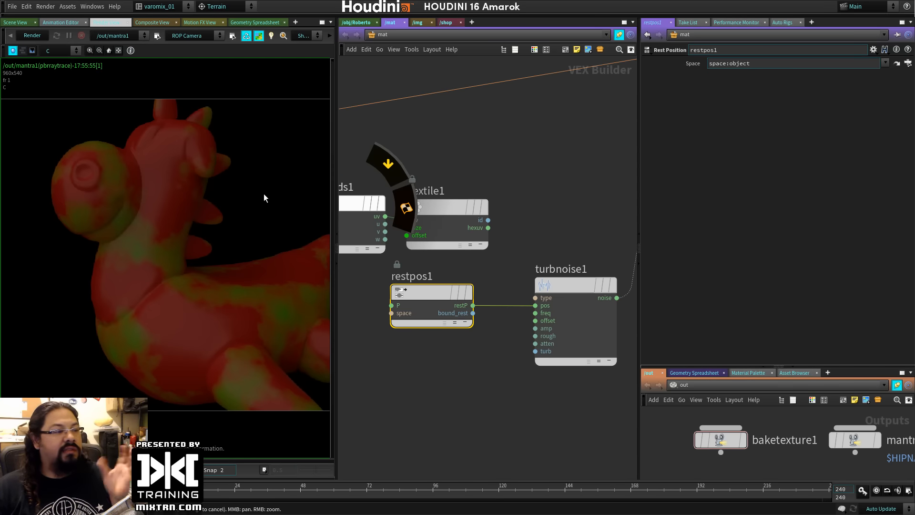
drag(426, 299, 451, 297)
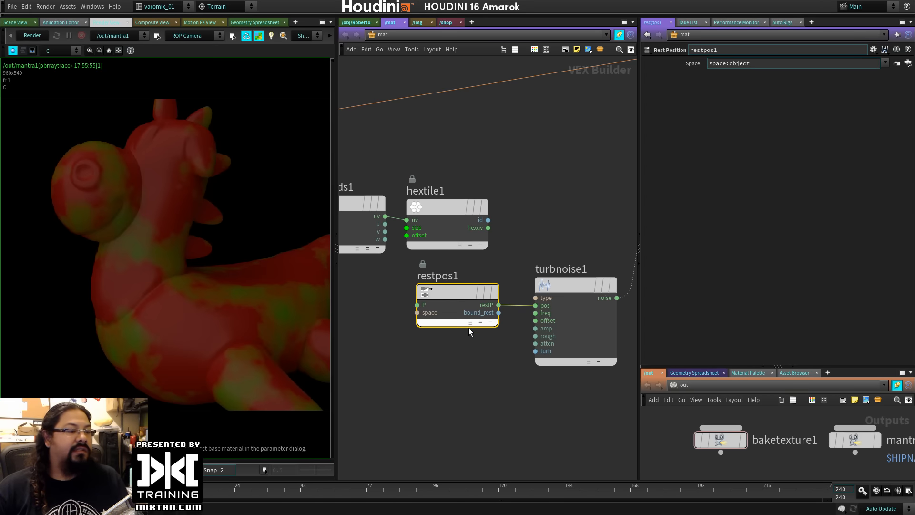
drag(453, 293, 428, 294)
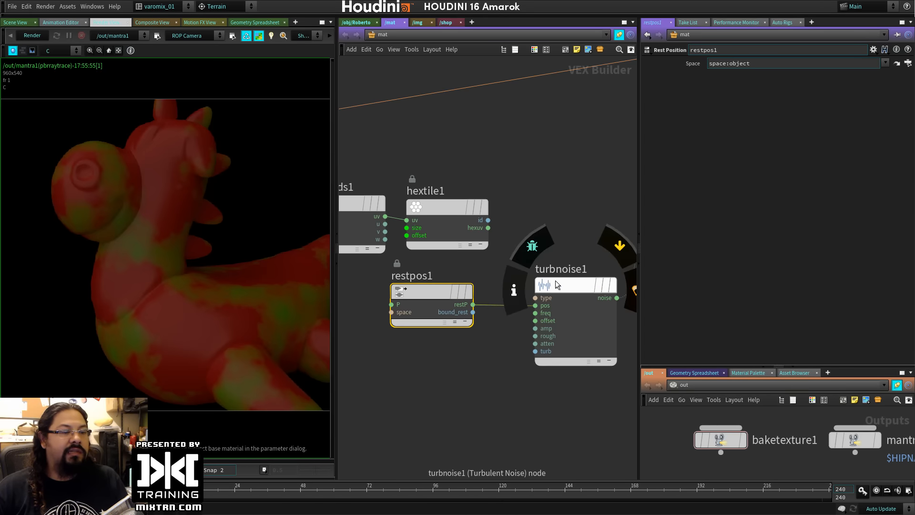
drag(556, 284, 542, 285)
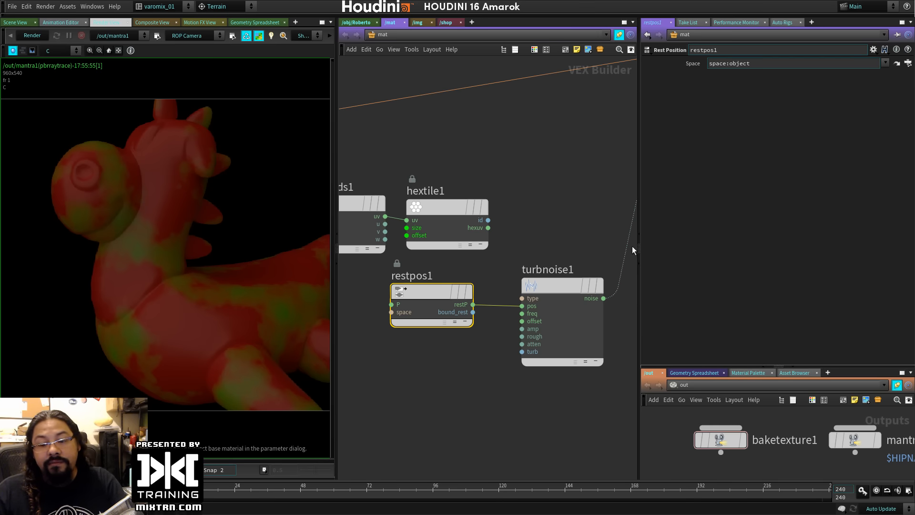
click(517, 190)
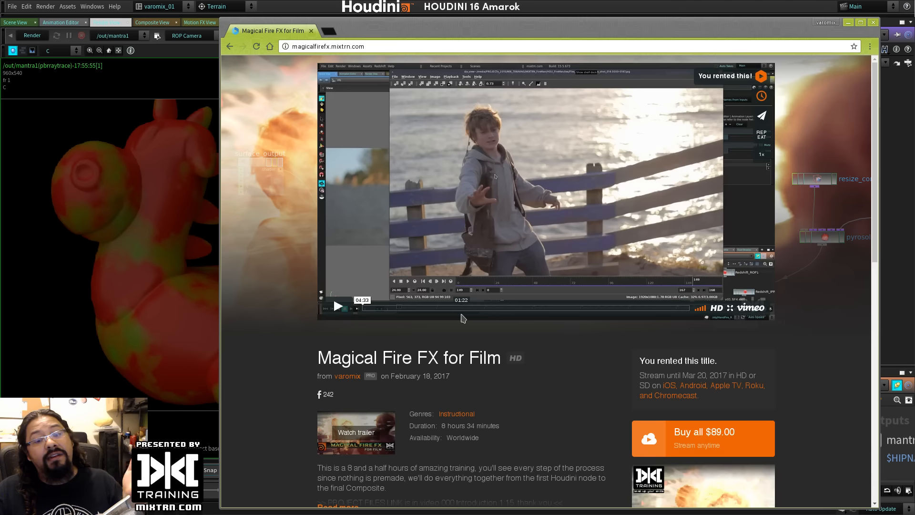
In the browser, play the Magical Fire FX for Film trailer and pause it at the fire attack shot, around 00:10.
scroll(463, 319, down, 1)
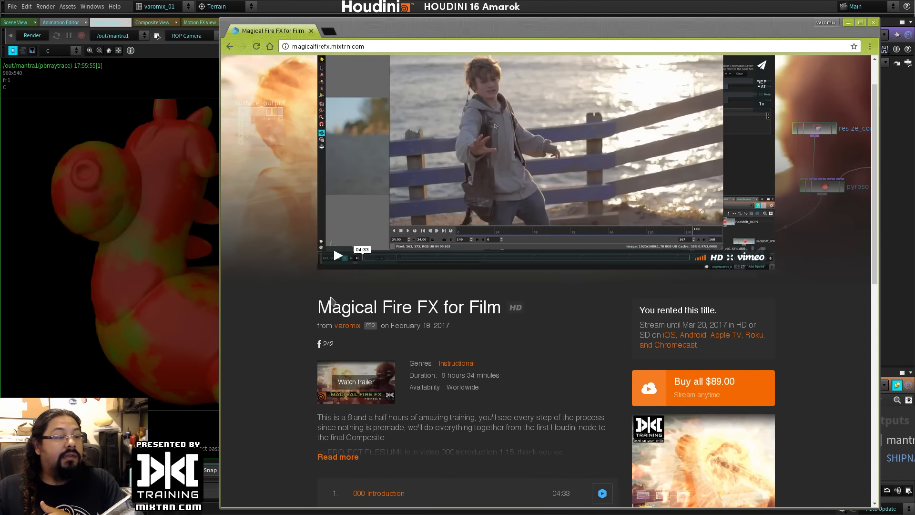
scroll(310, 306, up, 1)
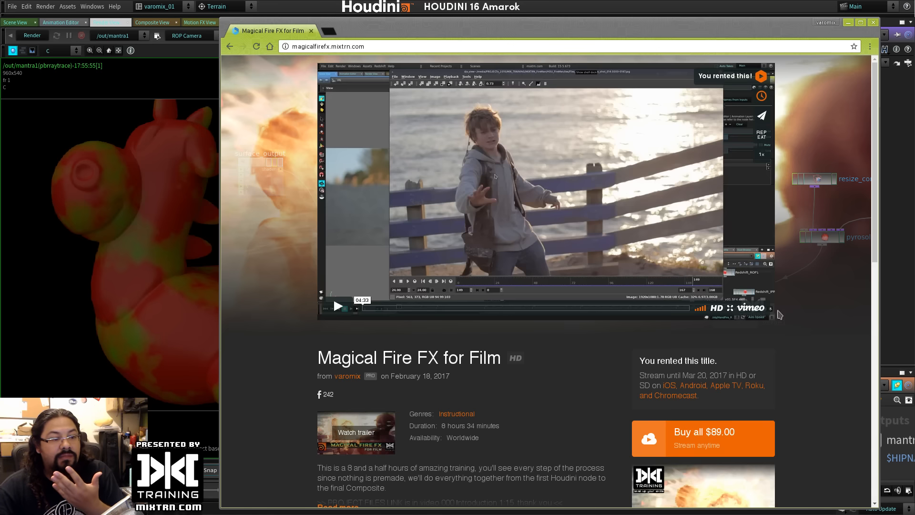
click(360, 439)
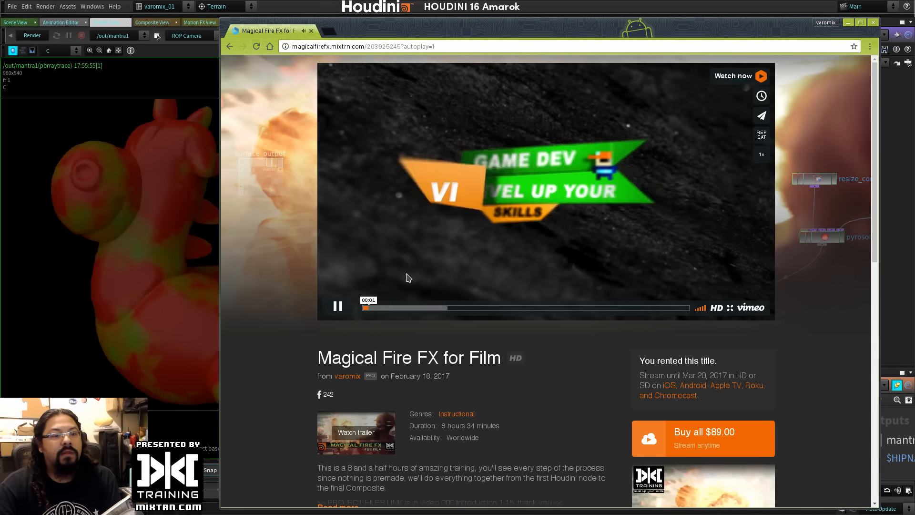
click(399, 308)
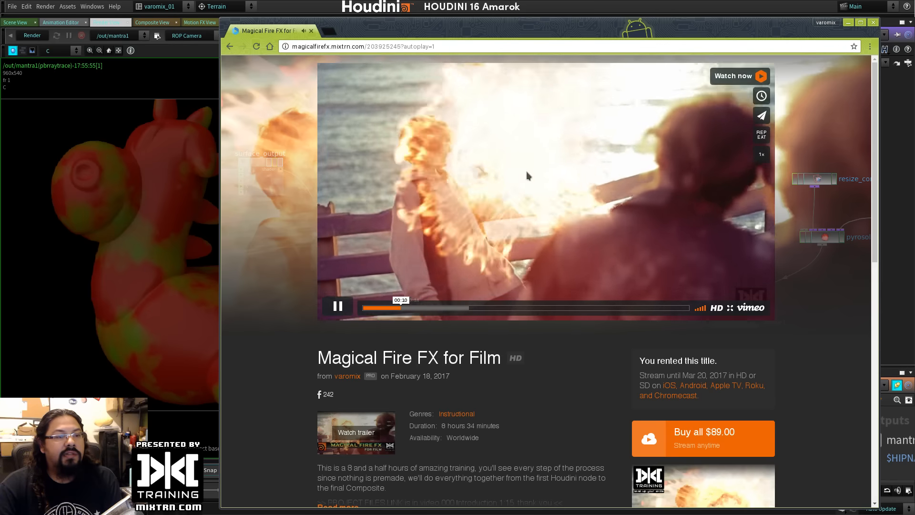
click(389, 308)
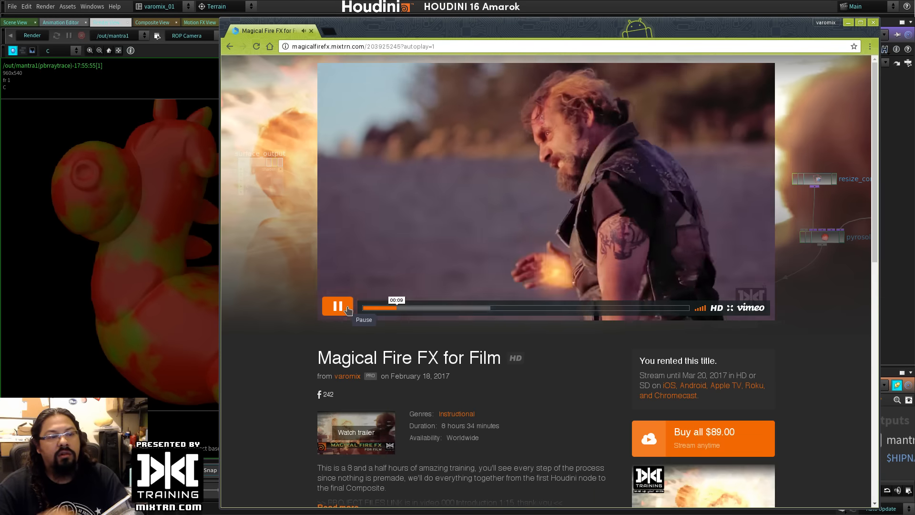
click(338, 306)
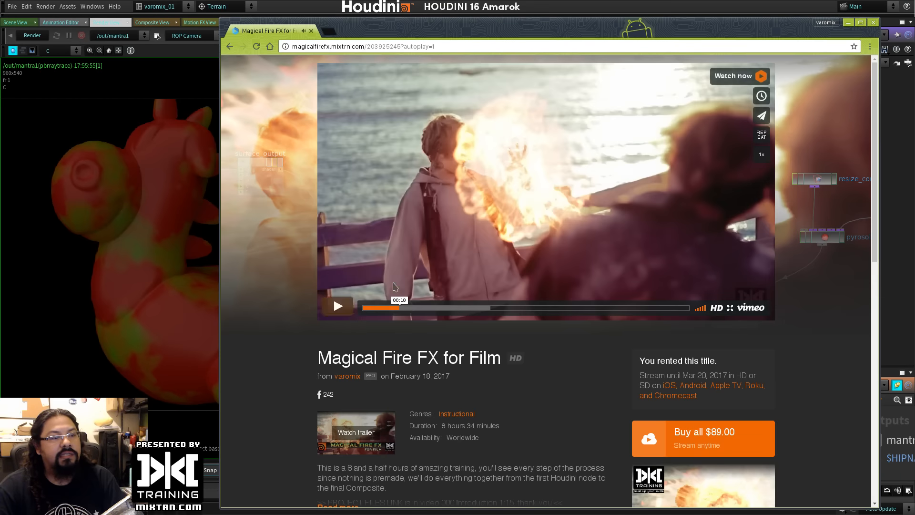
Examine the trailer's fire and blue magic effects by replaying and pausing the section between about 00:07 and 00:16.
click(406, 308)
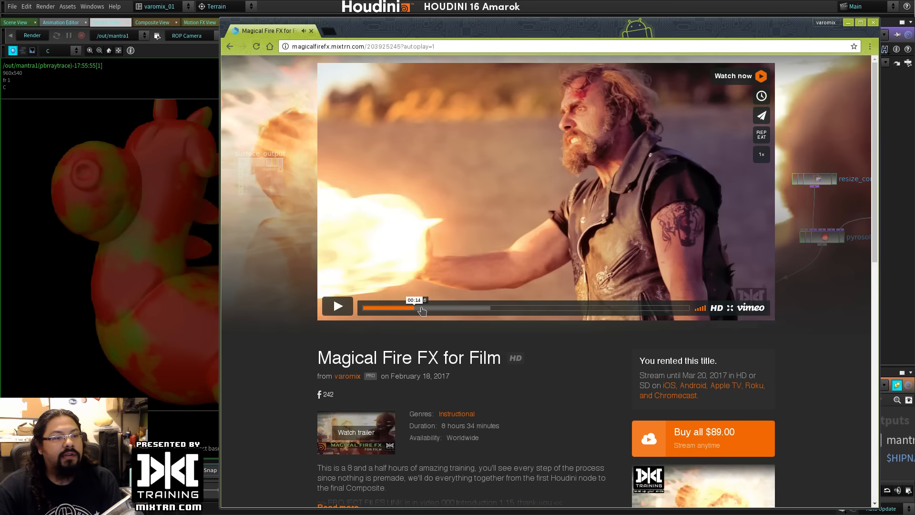
click(421, 308)
click(431, 308)
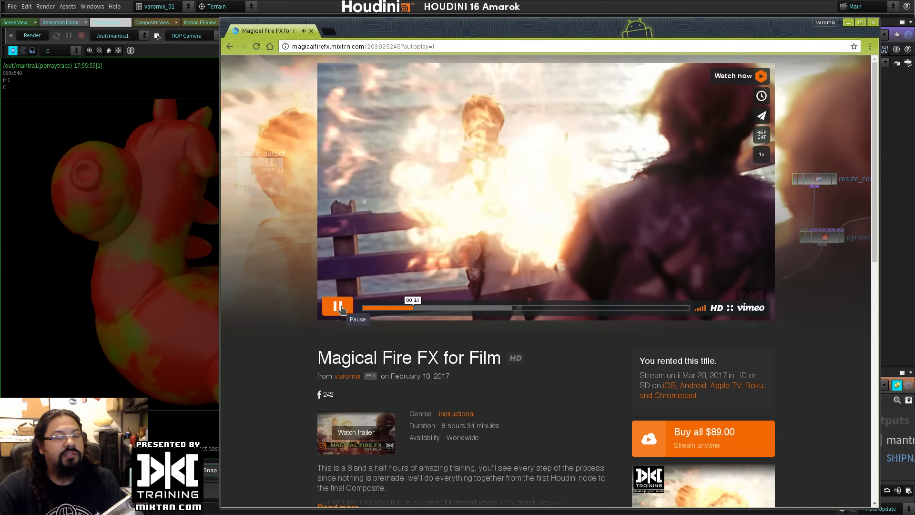
click(338, 307)
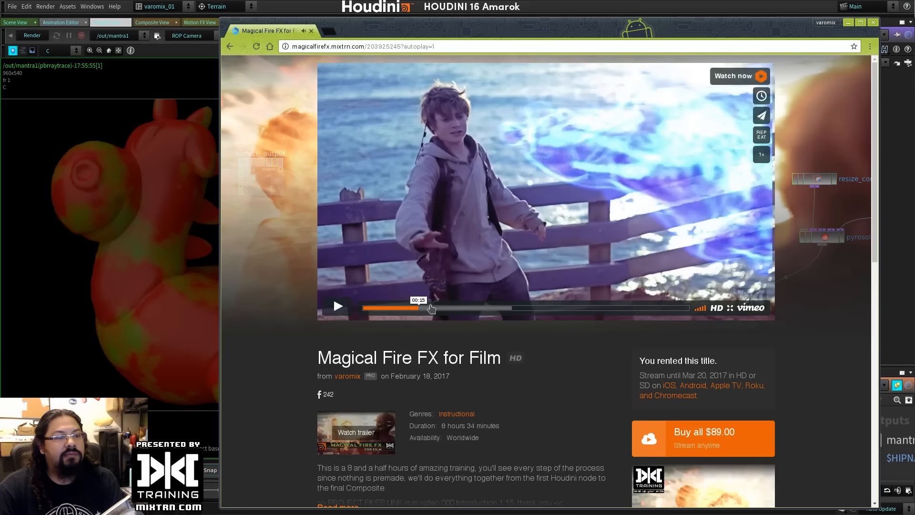
click(405, 308)
click(340, 309)
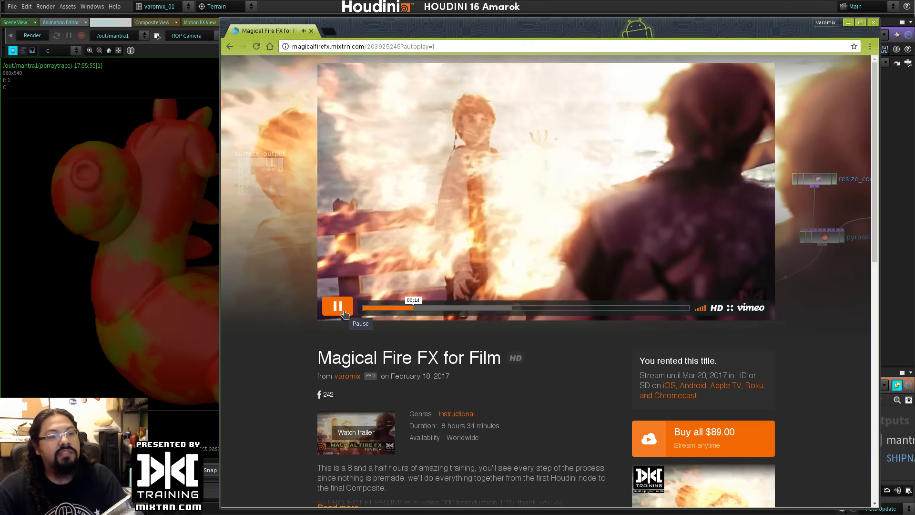
click(338, 307)
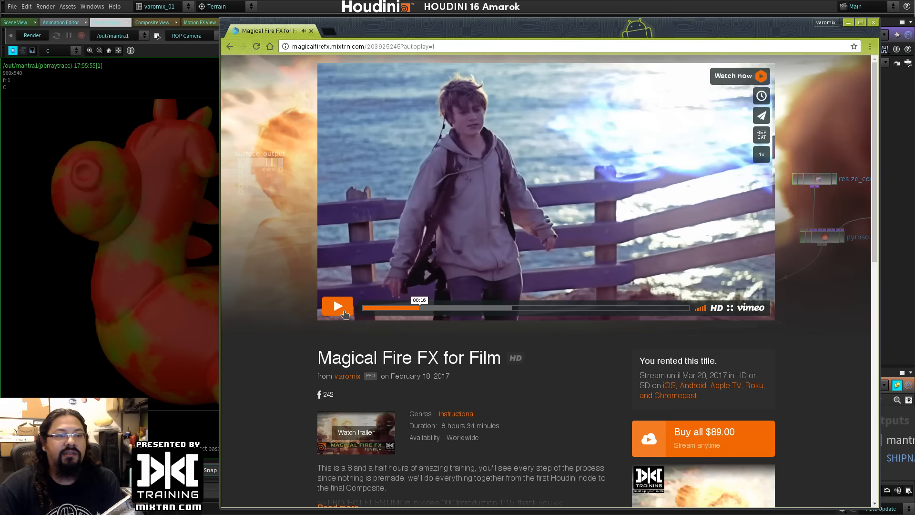
click(404, 308)
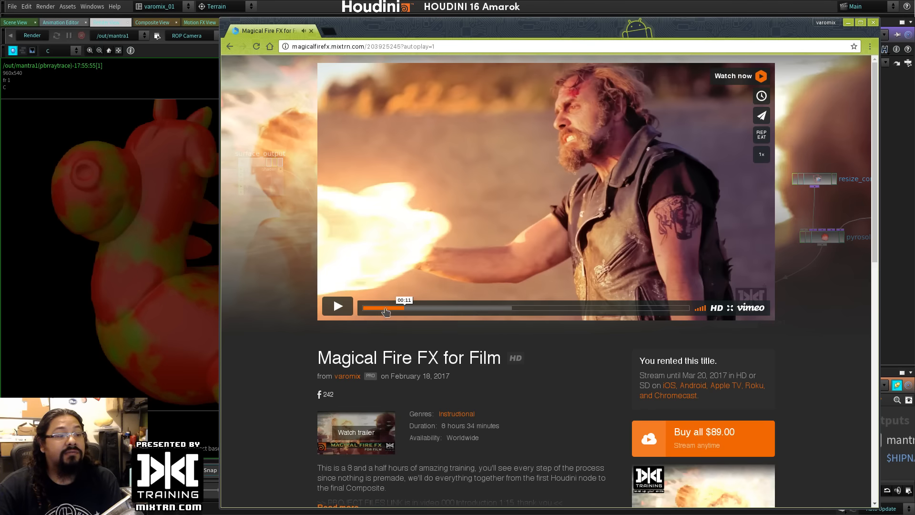
click(385, 308)
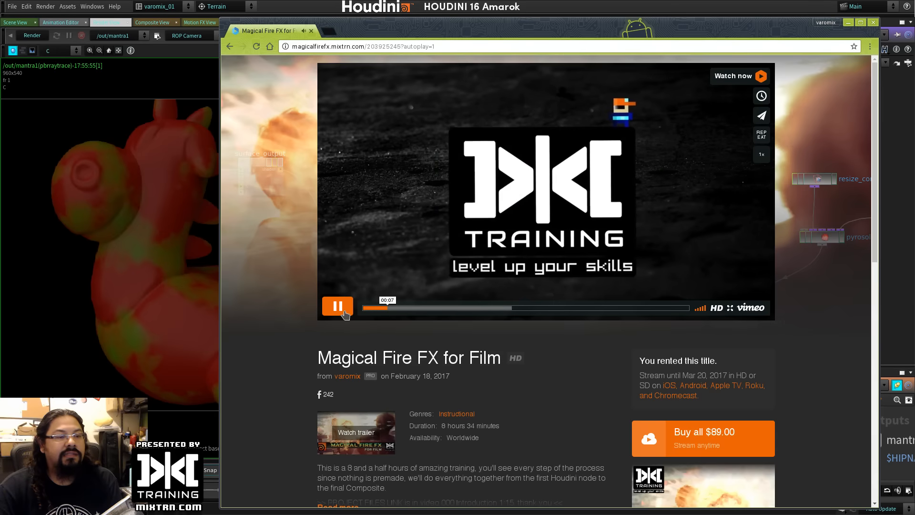